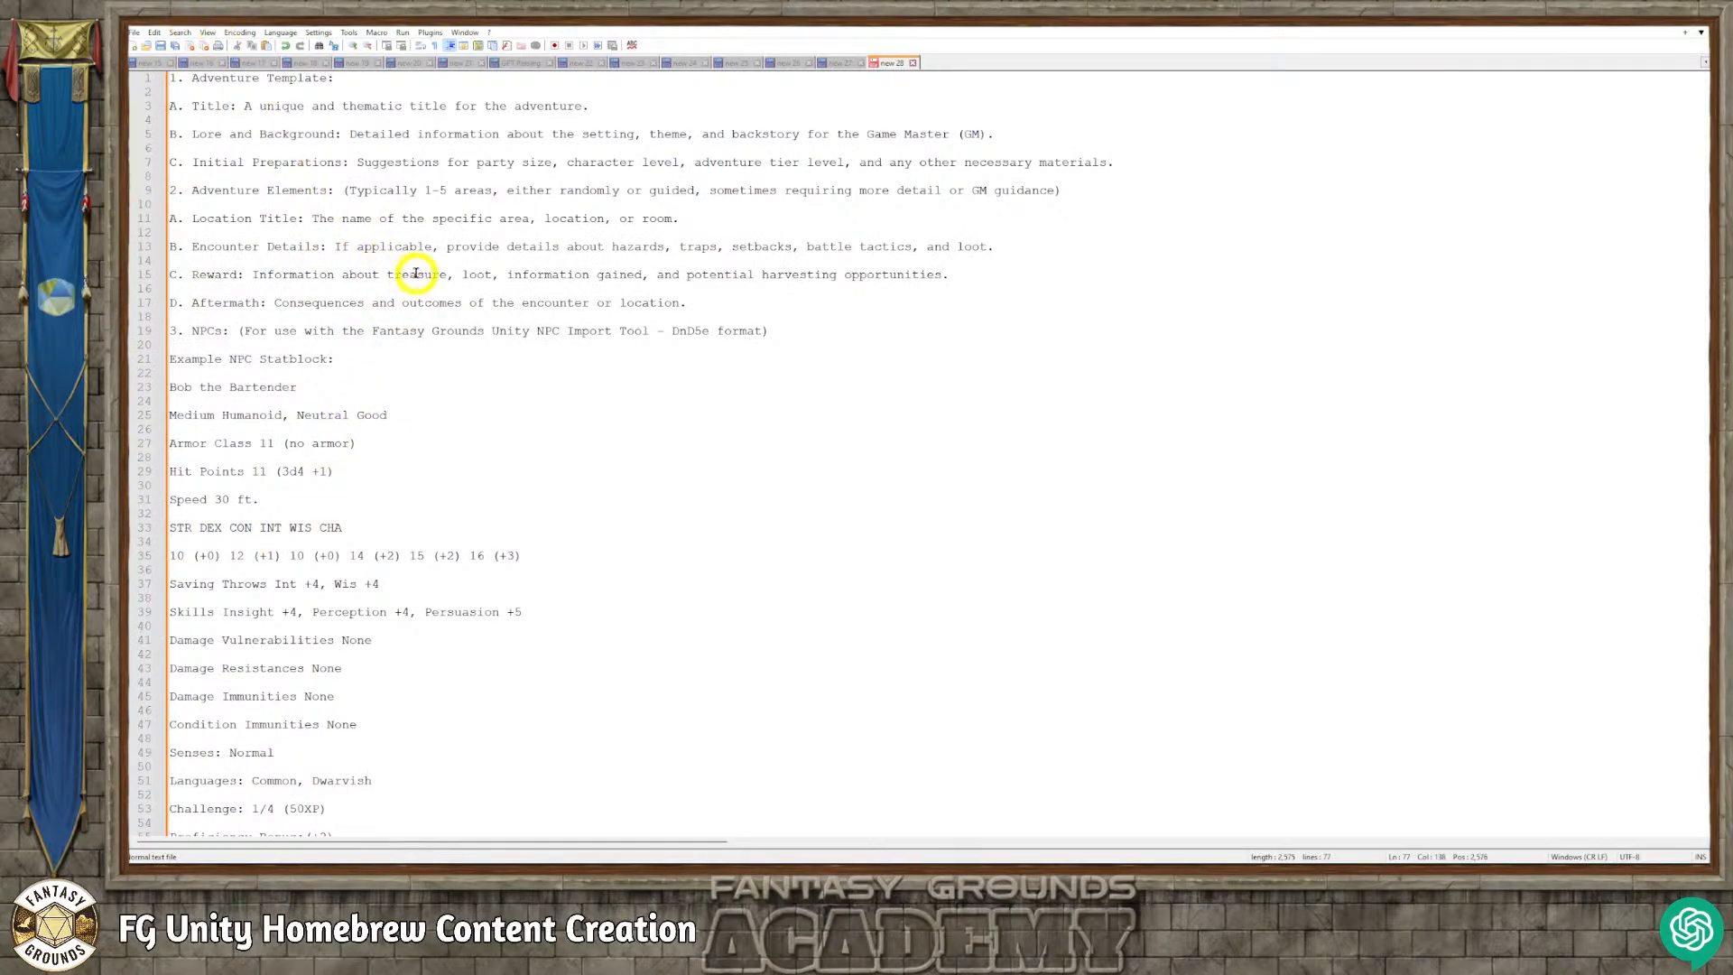
Read through the adventure template text file, from the template outline through the NPC stat block to the closing formatting note.
scroll(541, 433, "up", 1)
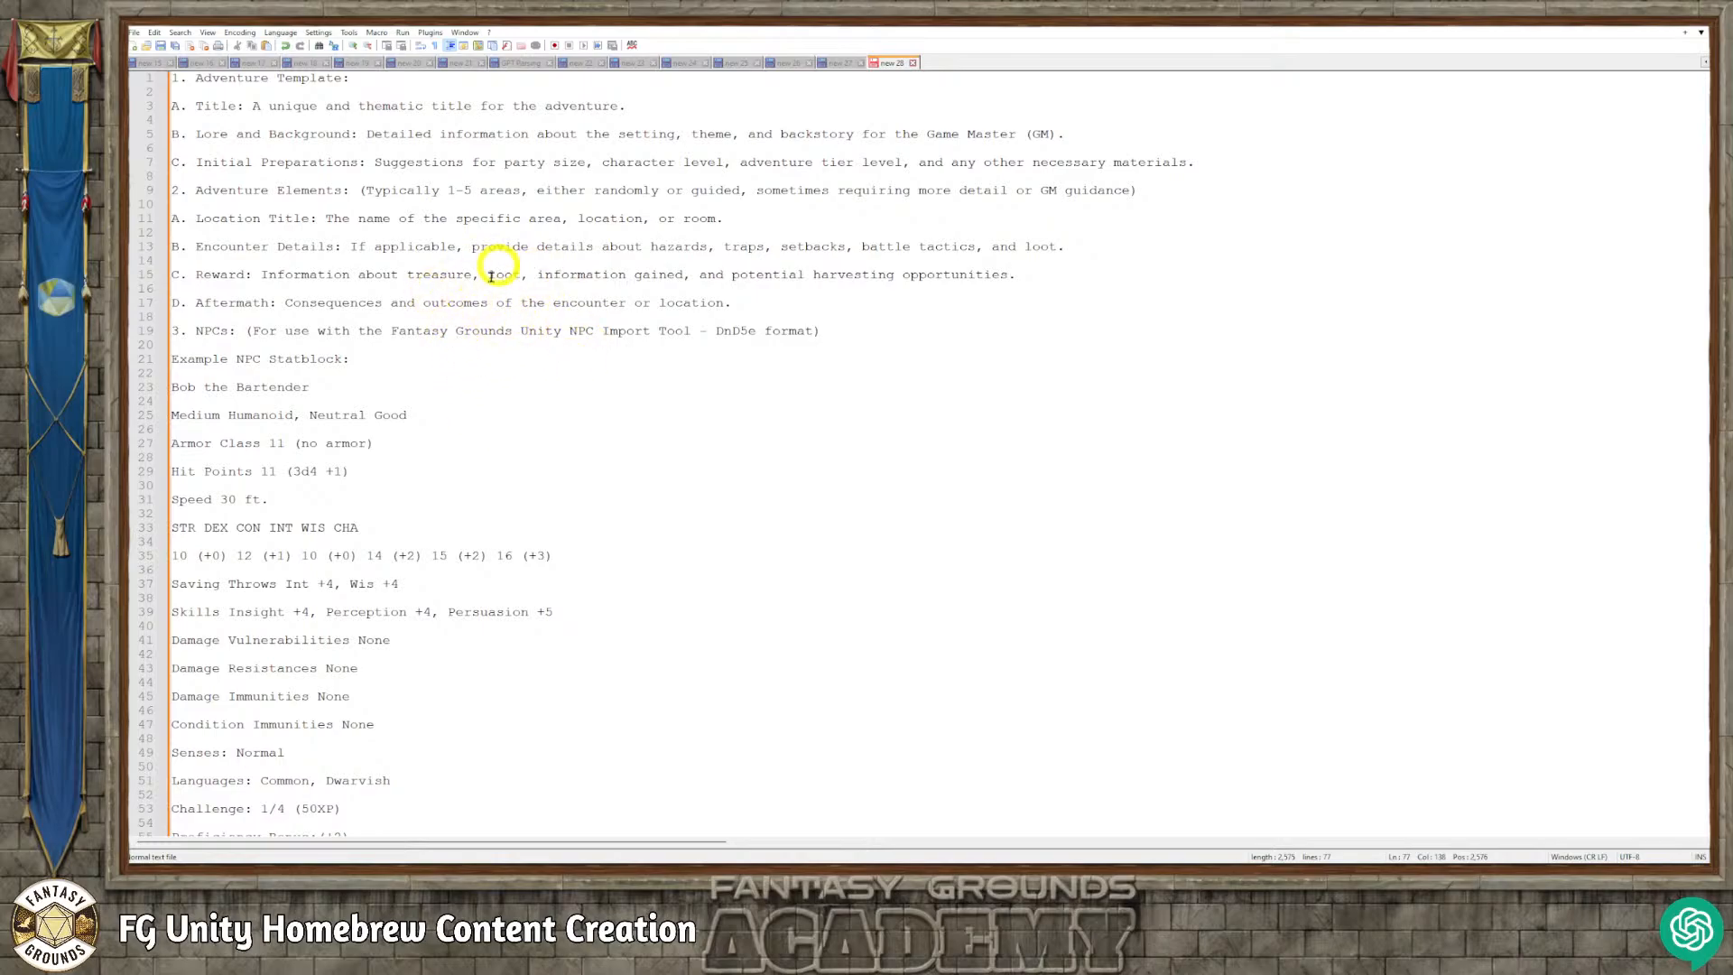
scroll(461, 380, "down", 2)
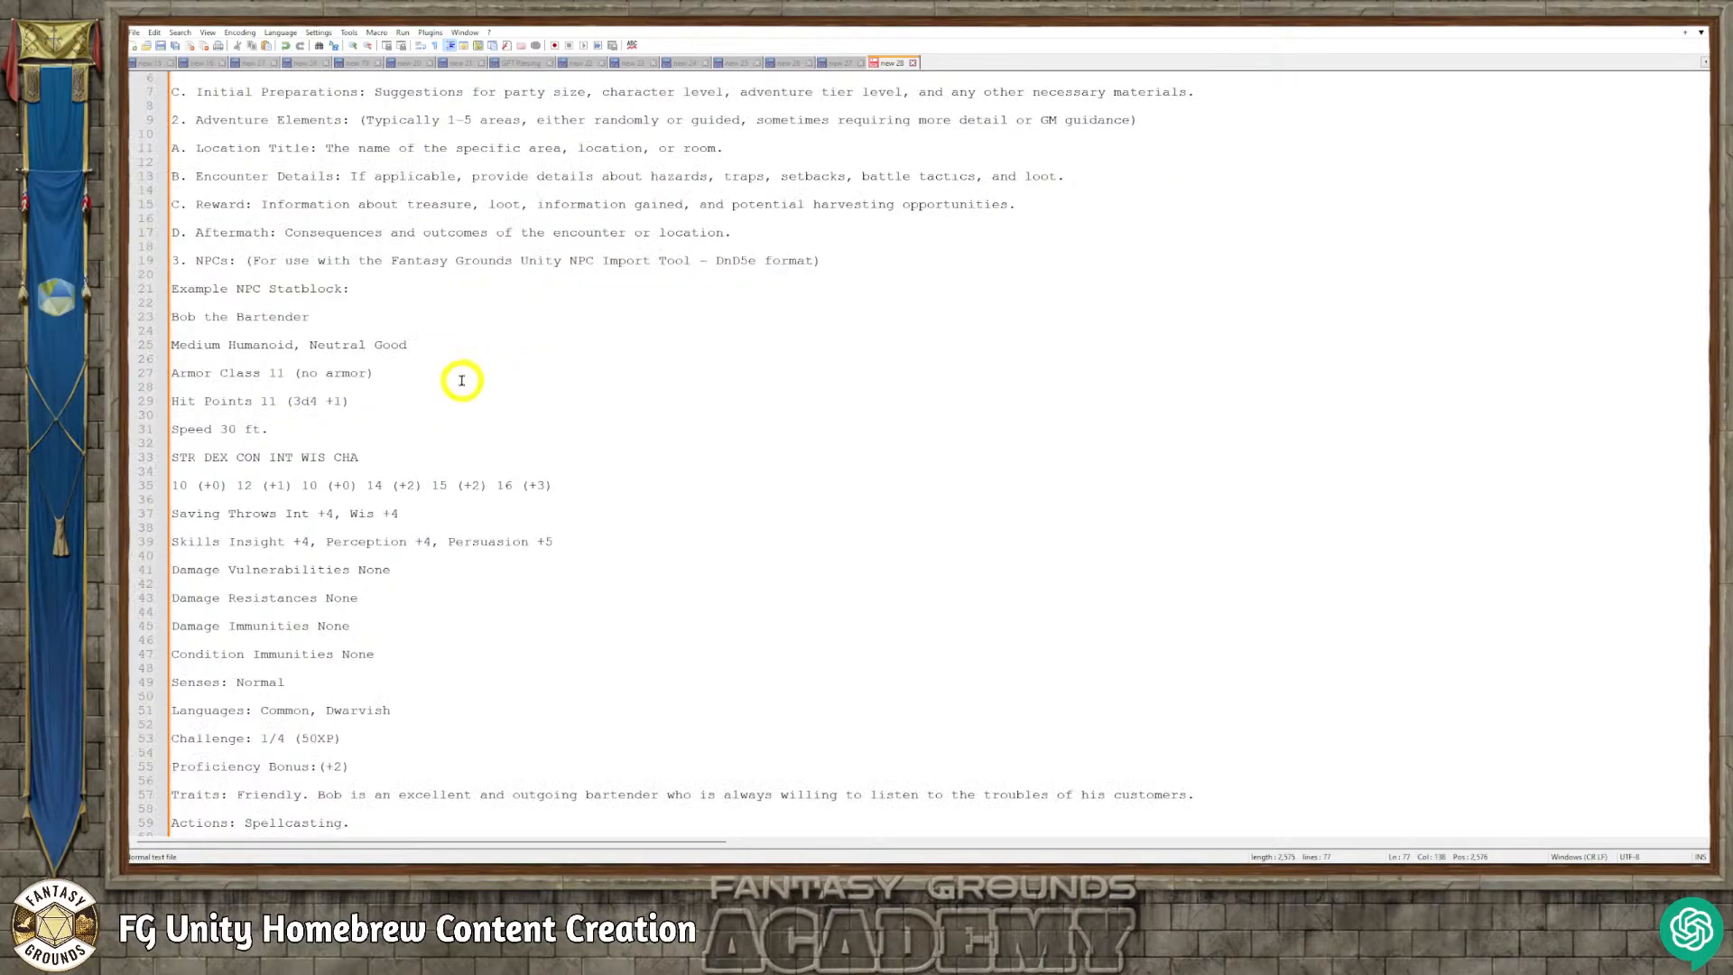
scroll(461, 380, "down", 2)
scroll(462, 380, "down", 3)
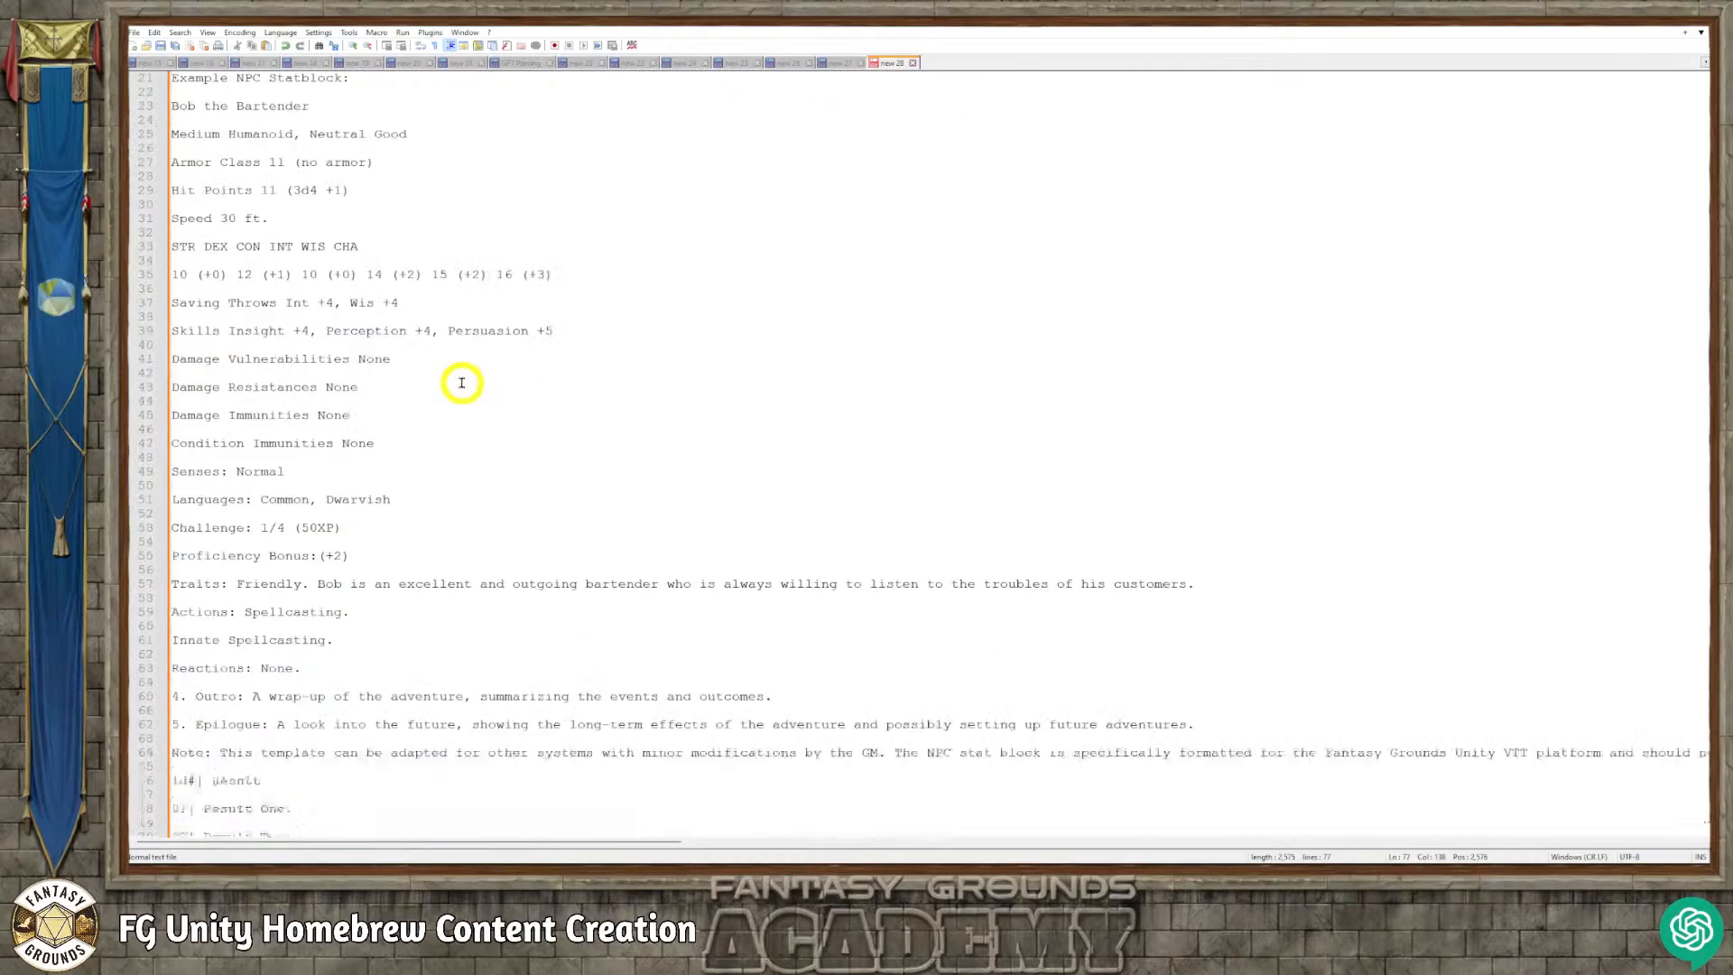
scroll(461, 380, "down", 5)
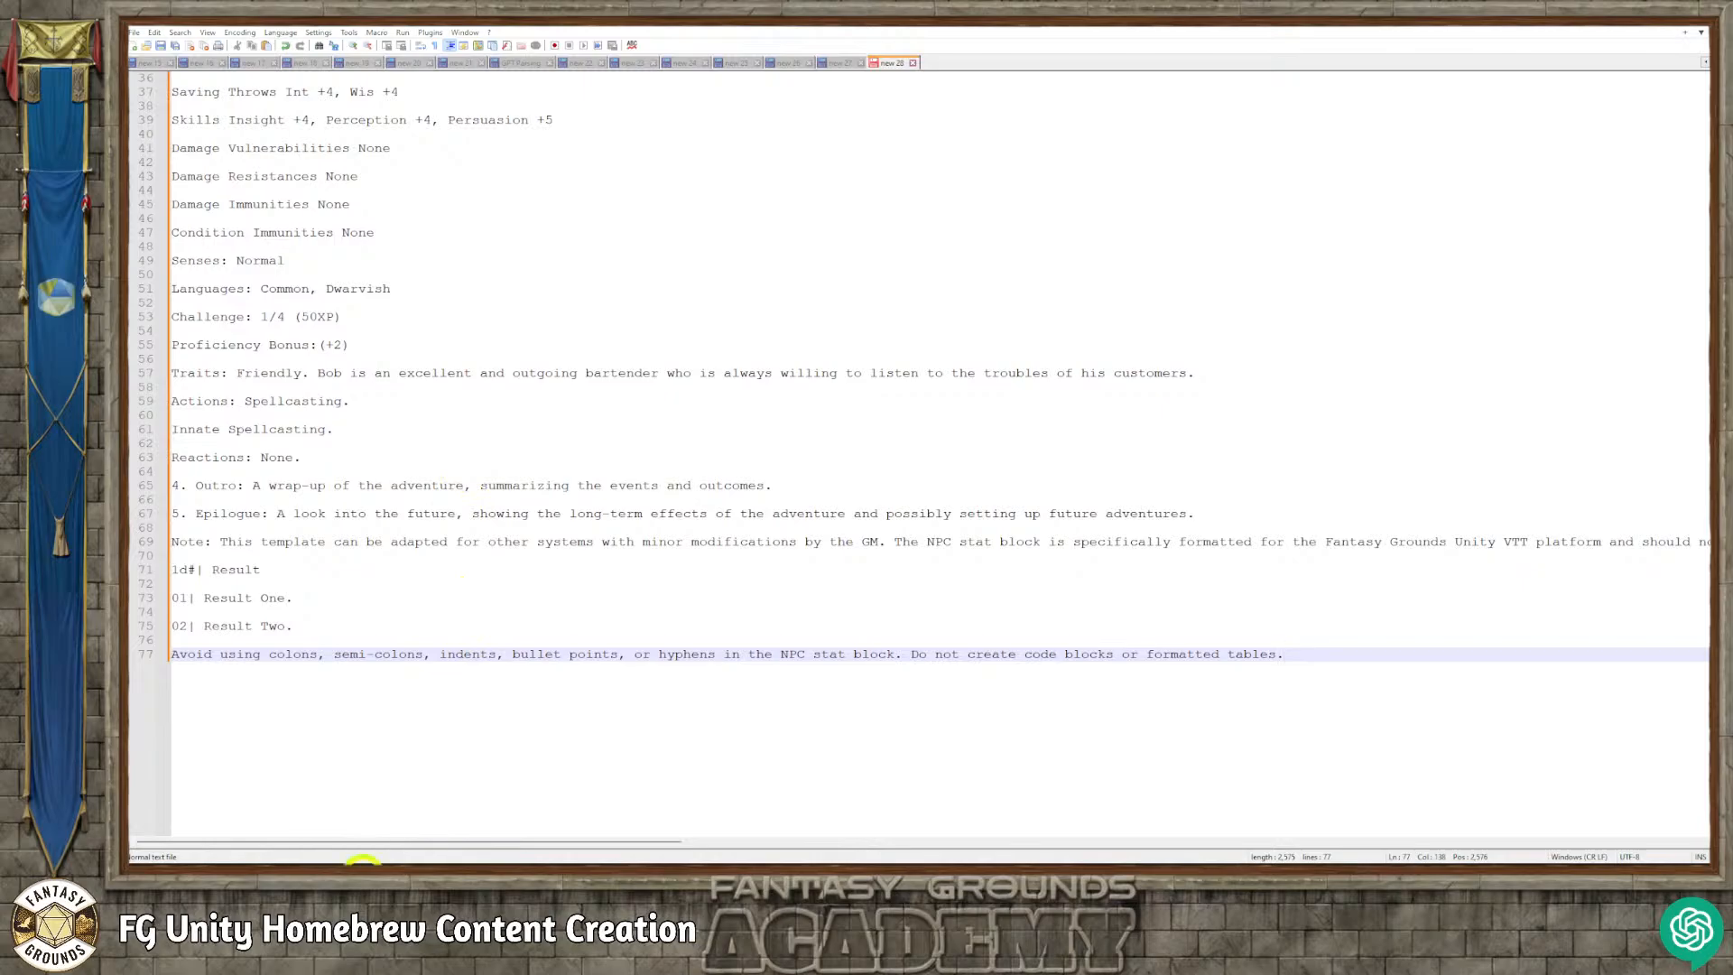
Switch to ChatGPT in the browser and find the start of the revised adventure template response.
key("alt+Tab")
scroll(424, 605, "up", 3)
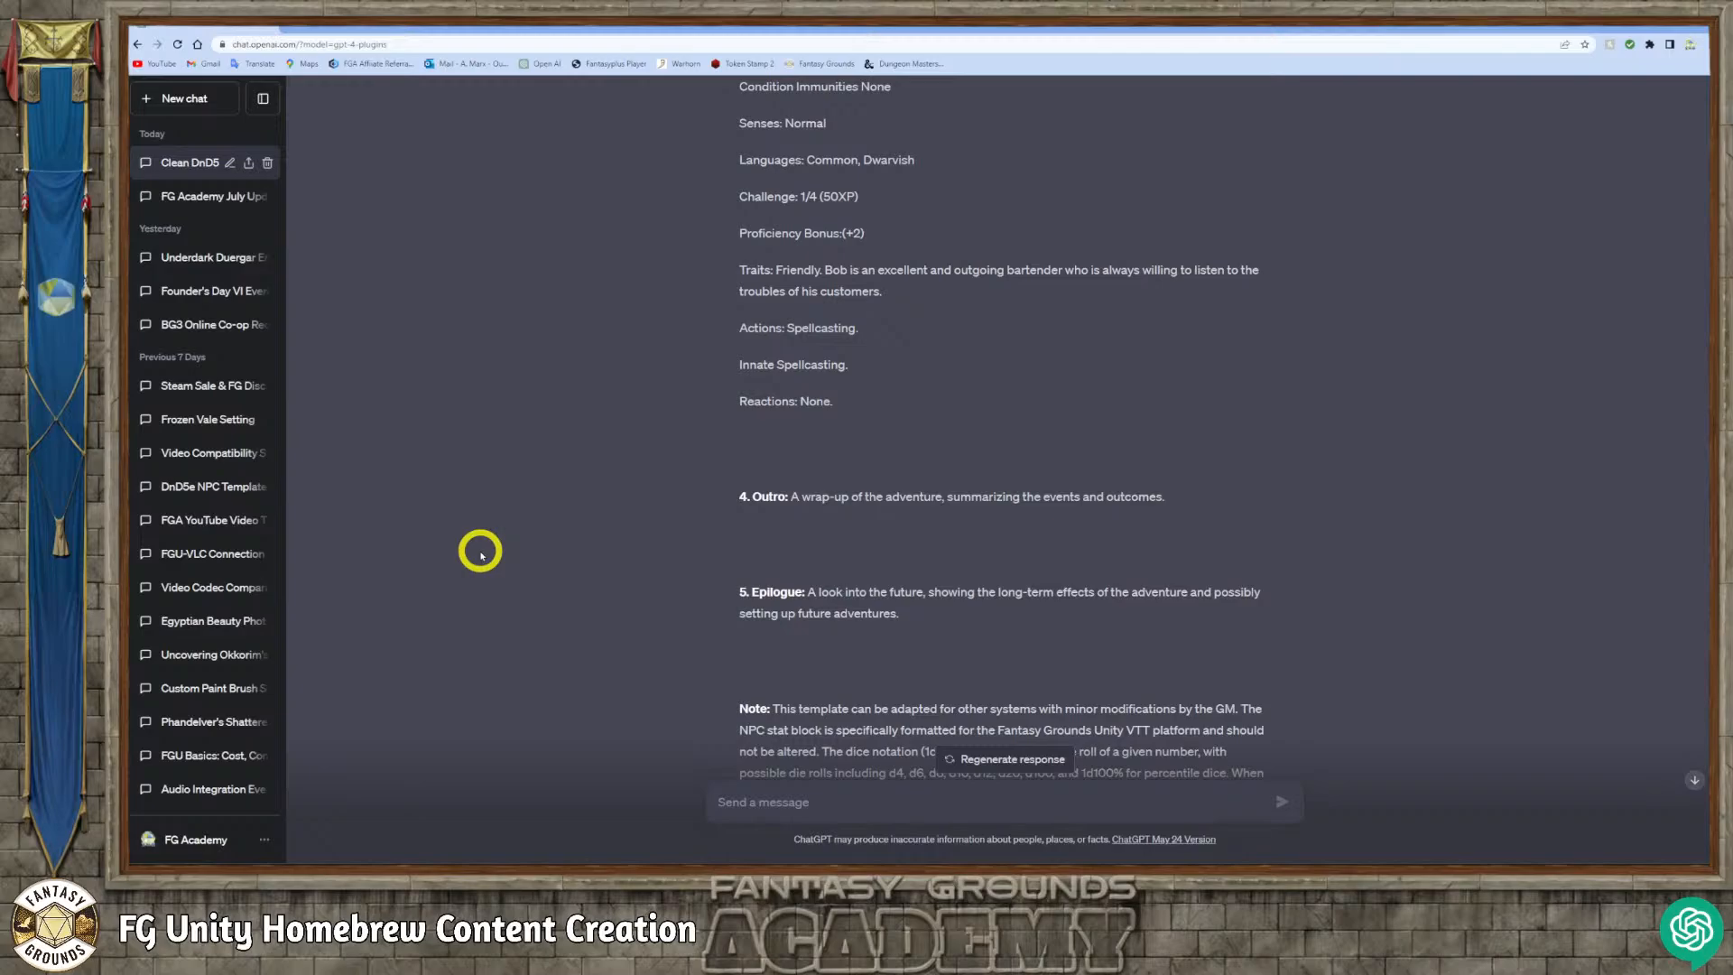
scroll(882, 650, "down", 1)
scroll(879, 636, "up", 10)
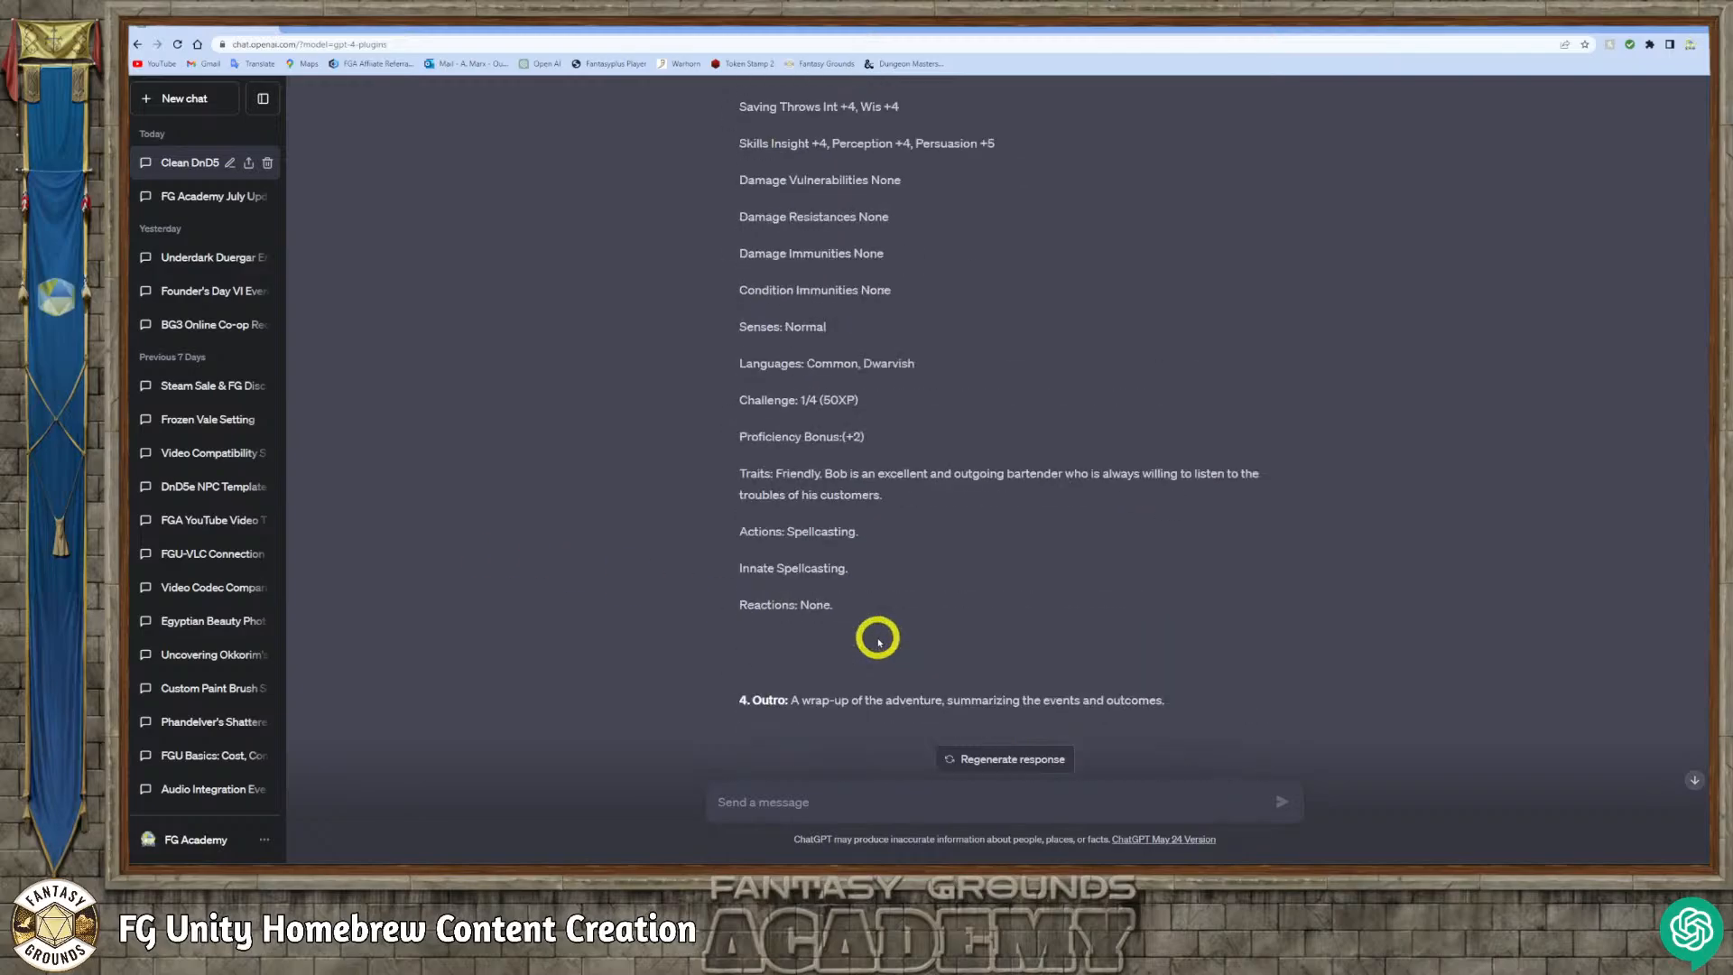
scroll(876, 639, "up", 14)
scroll(873, 638, "down", 8)
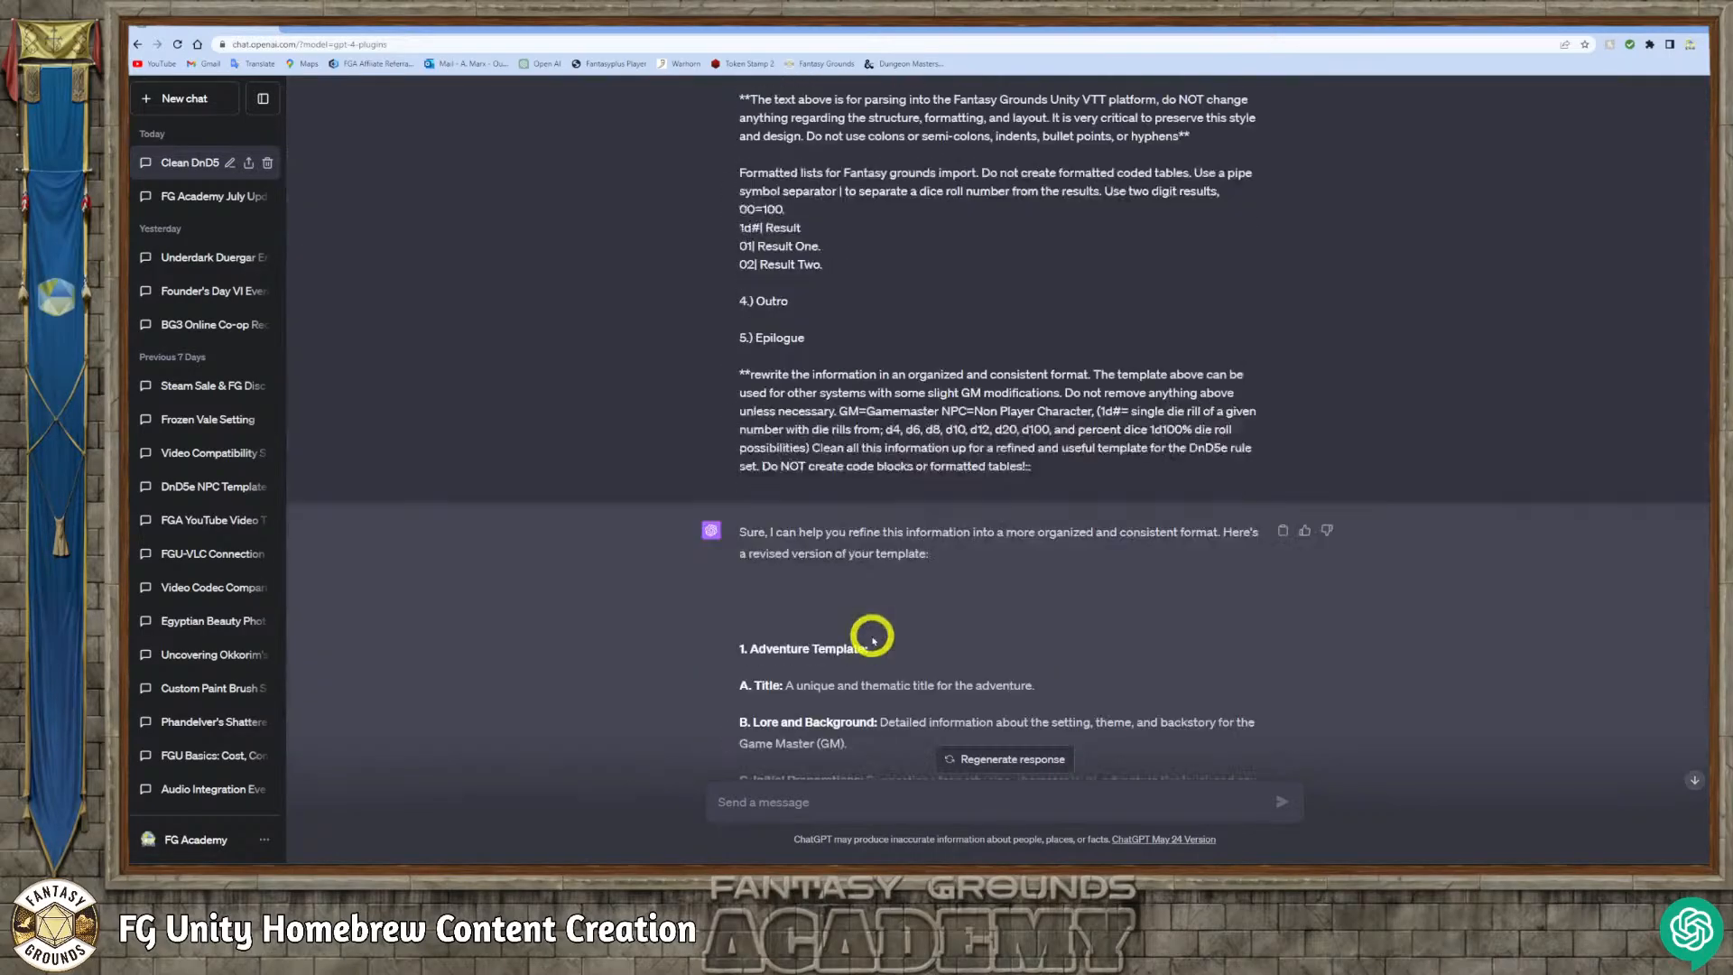
Examine the Adventure Template and Adventure Elements sections of ChatGPT's revised template.
scroll(872, 641, "down", 2)
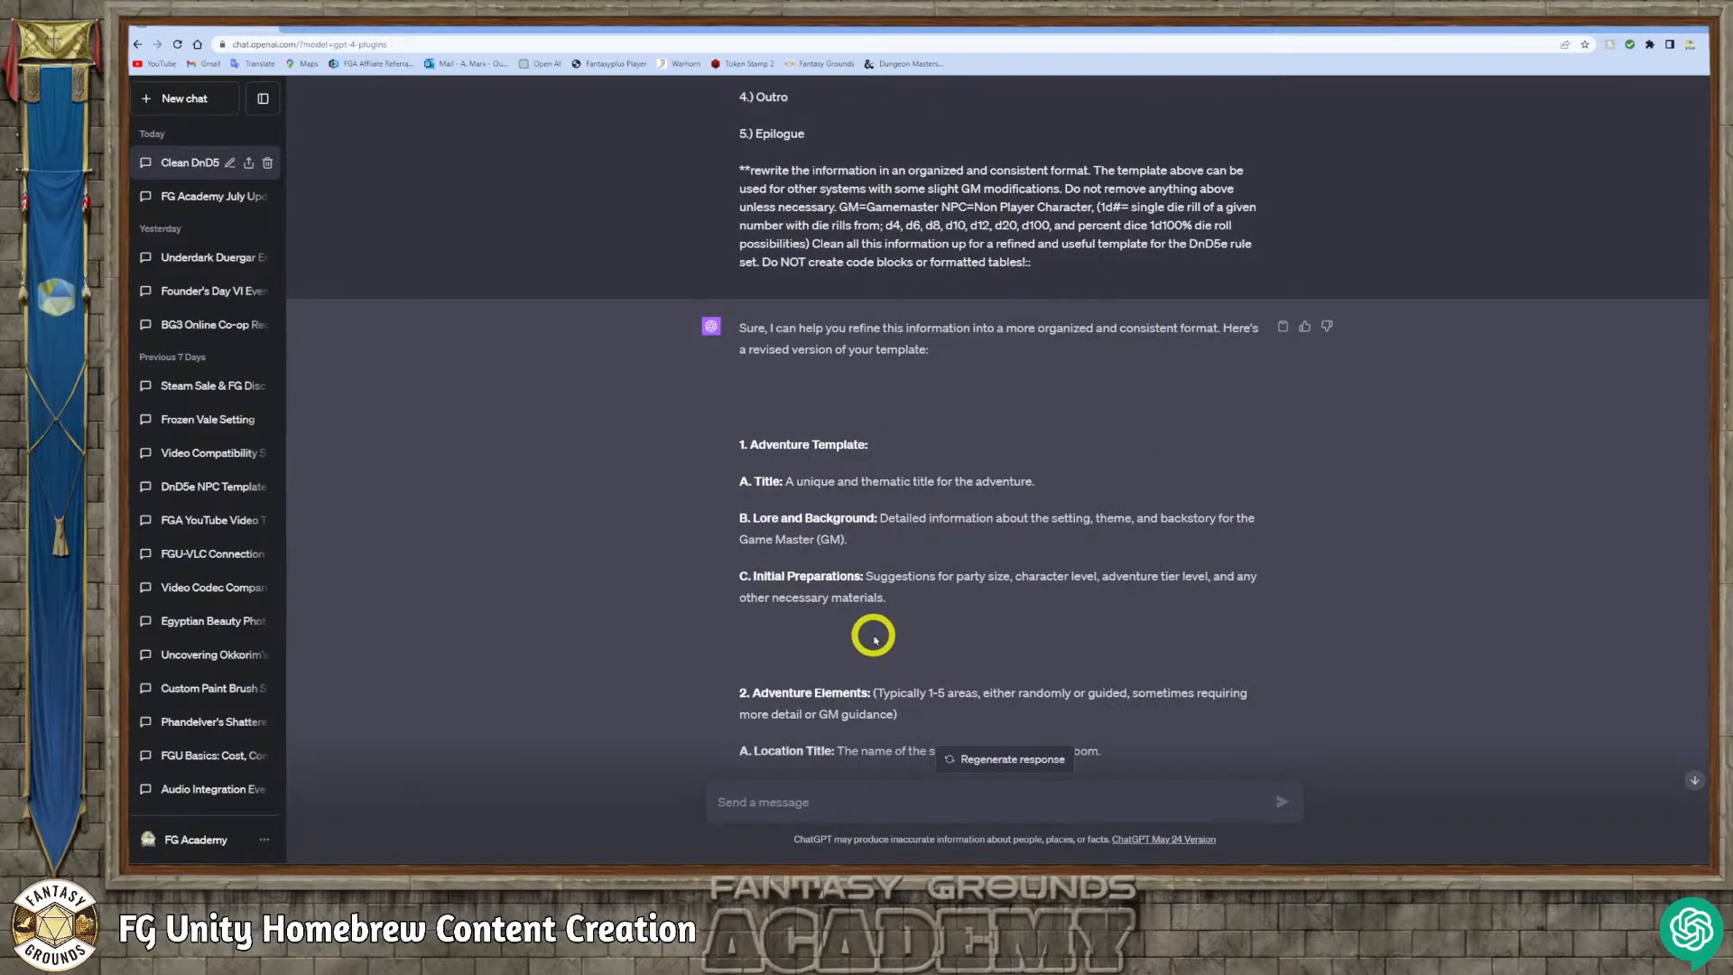
scroll(873, 640, "down", 1)
scroll(874, 639, "down", 2)
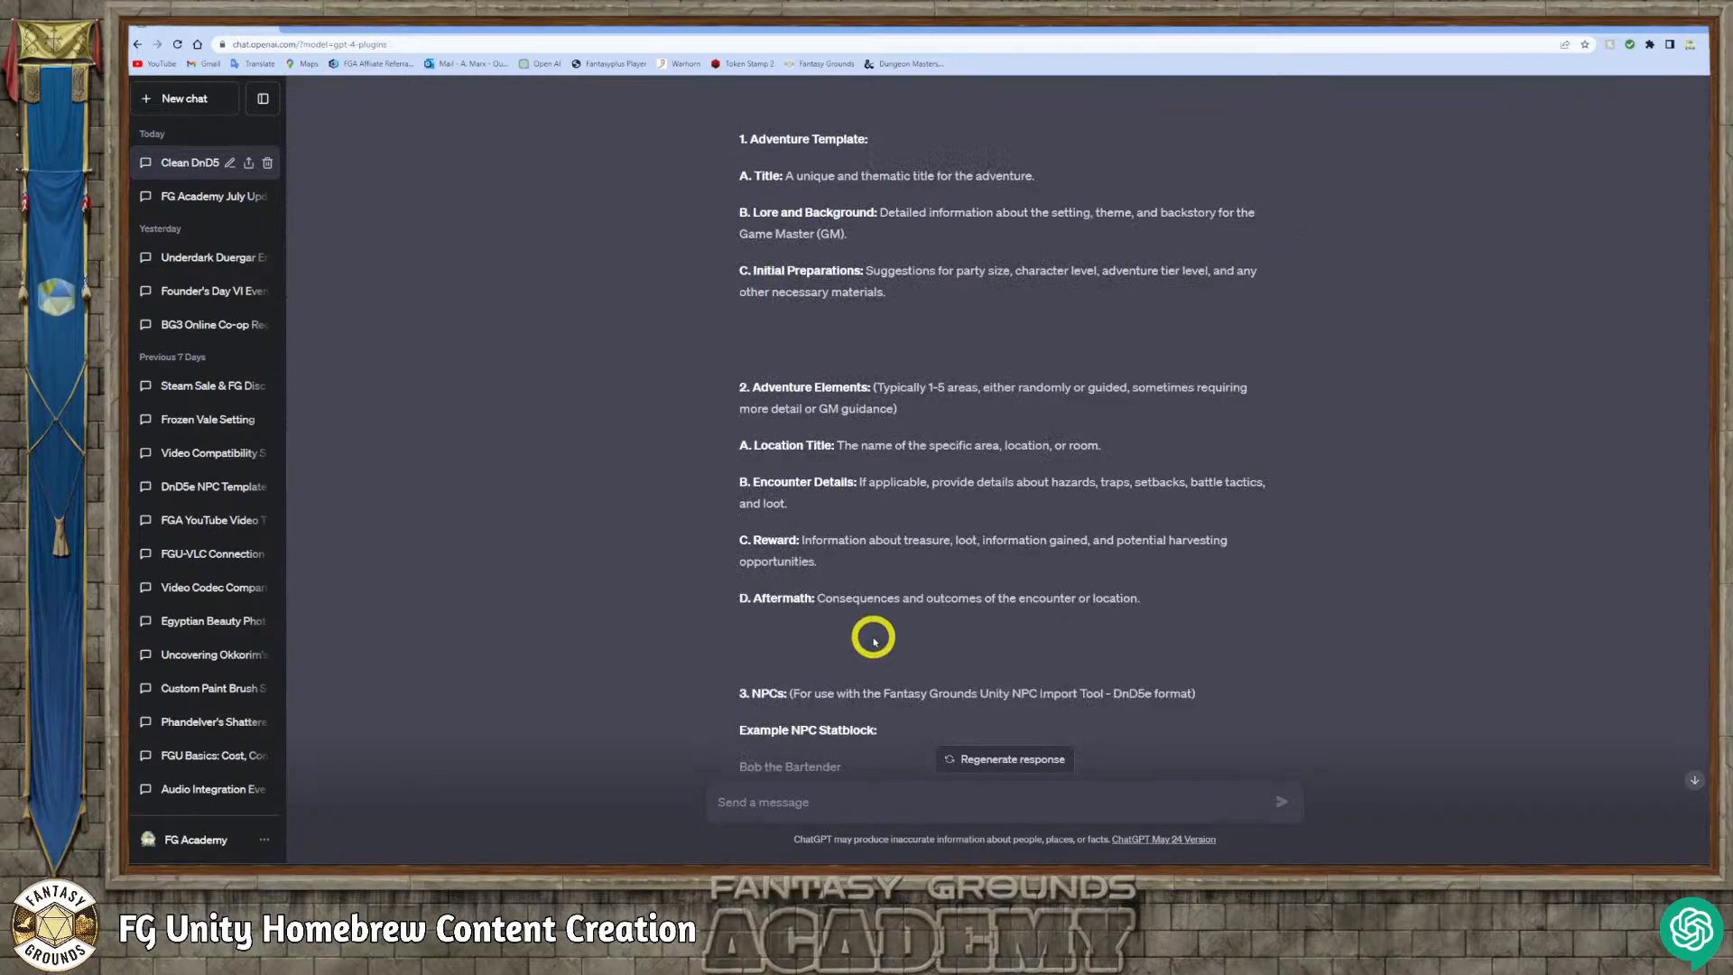
scroll(874, 641, "up", 1)
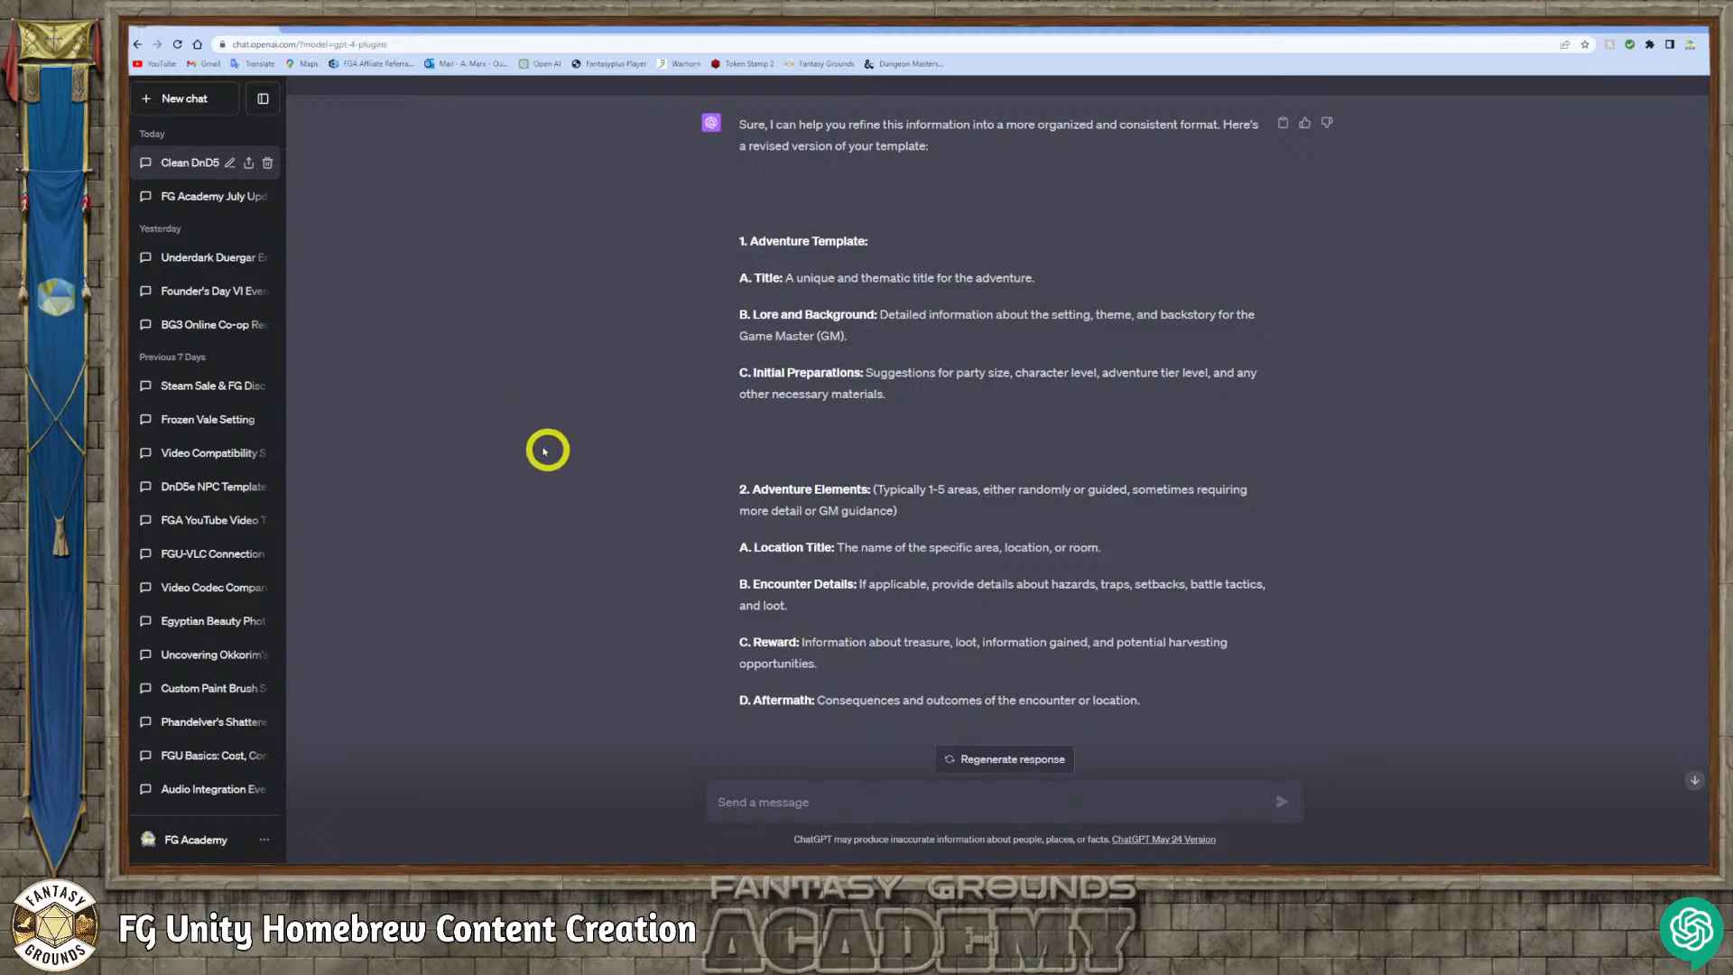
scroll(544, 450, "up", 1)
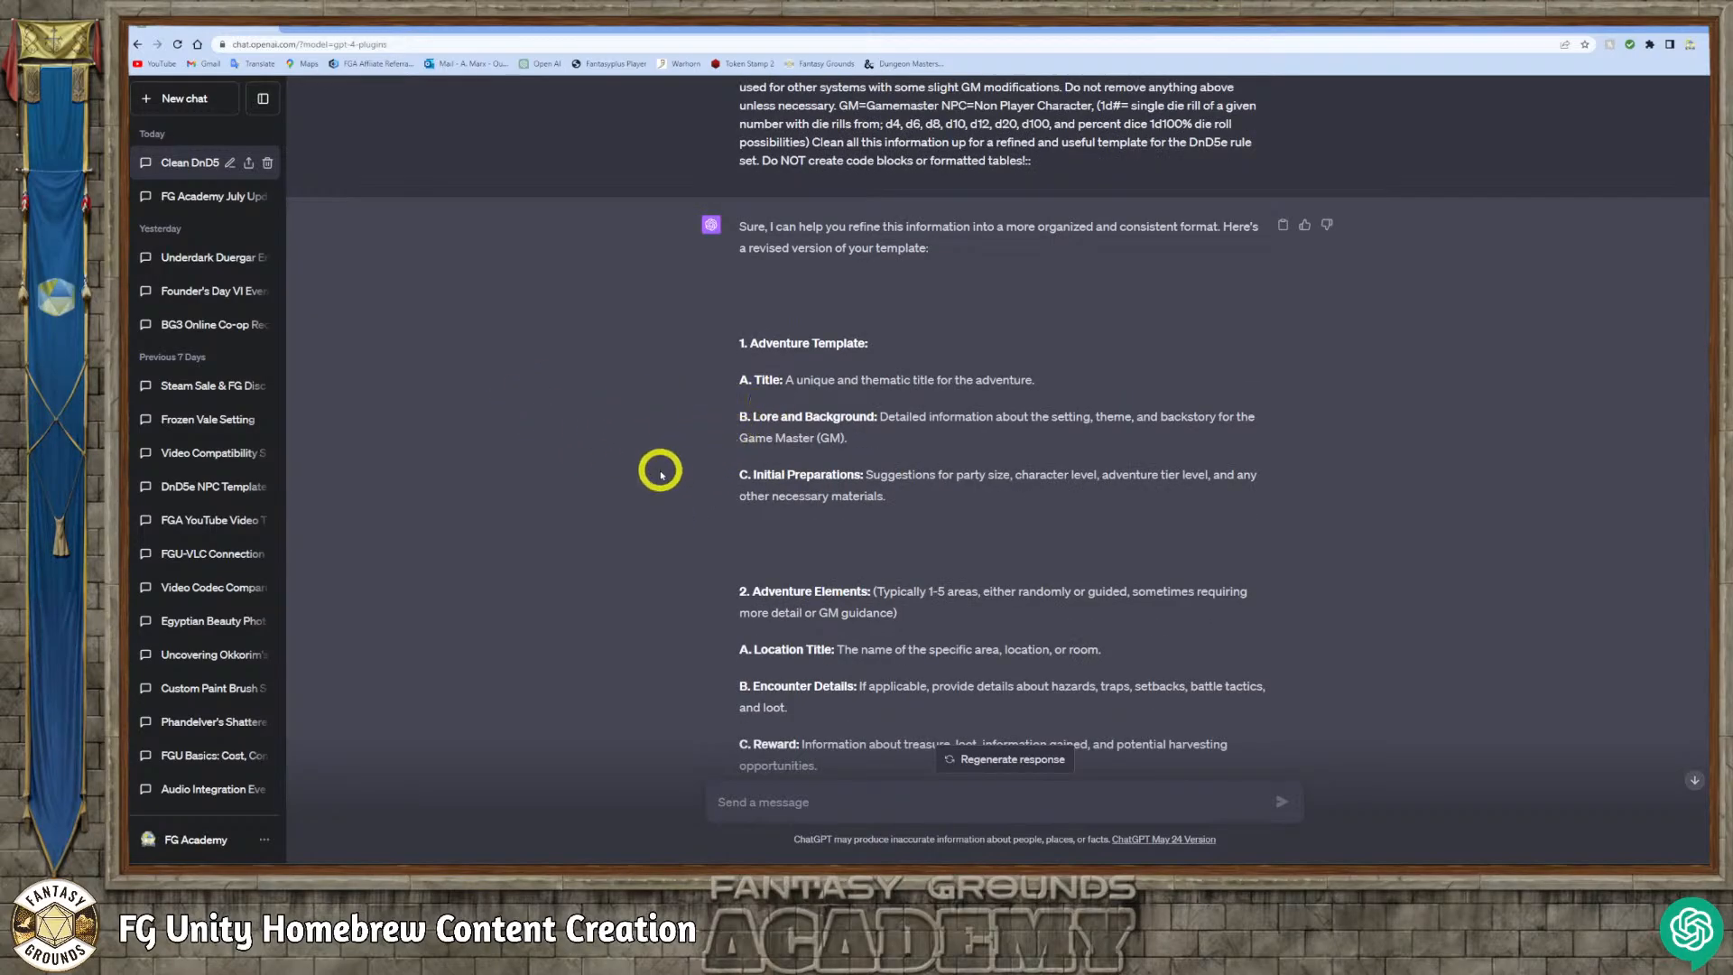
scroll(730, 463, "down", 1)
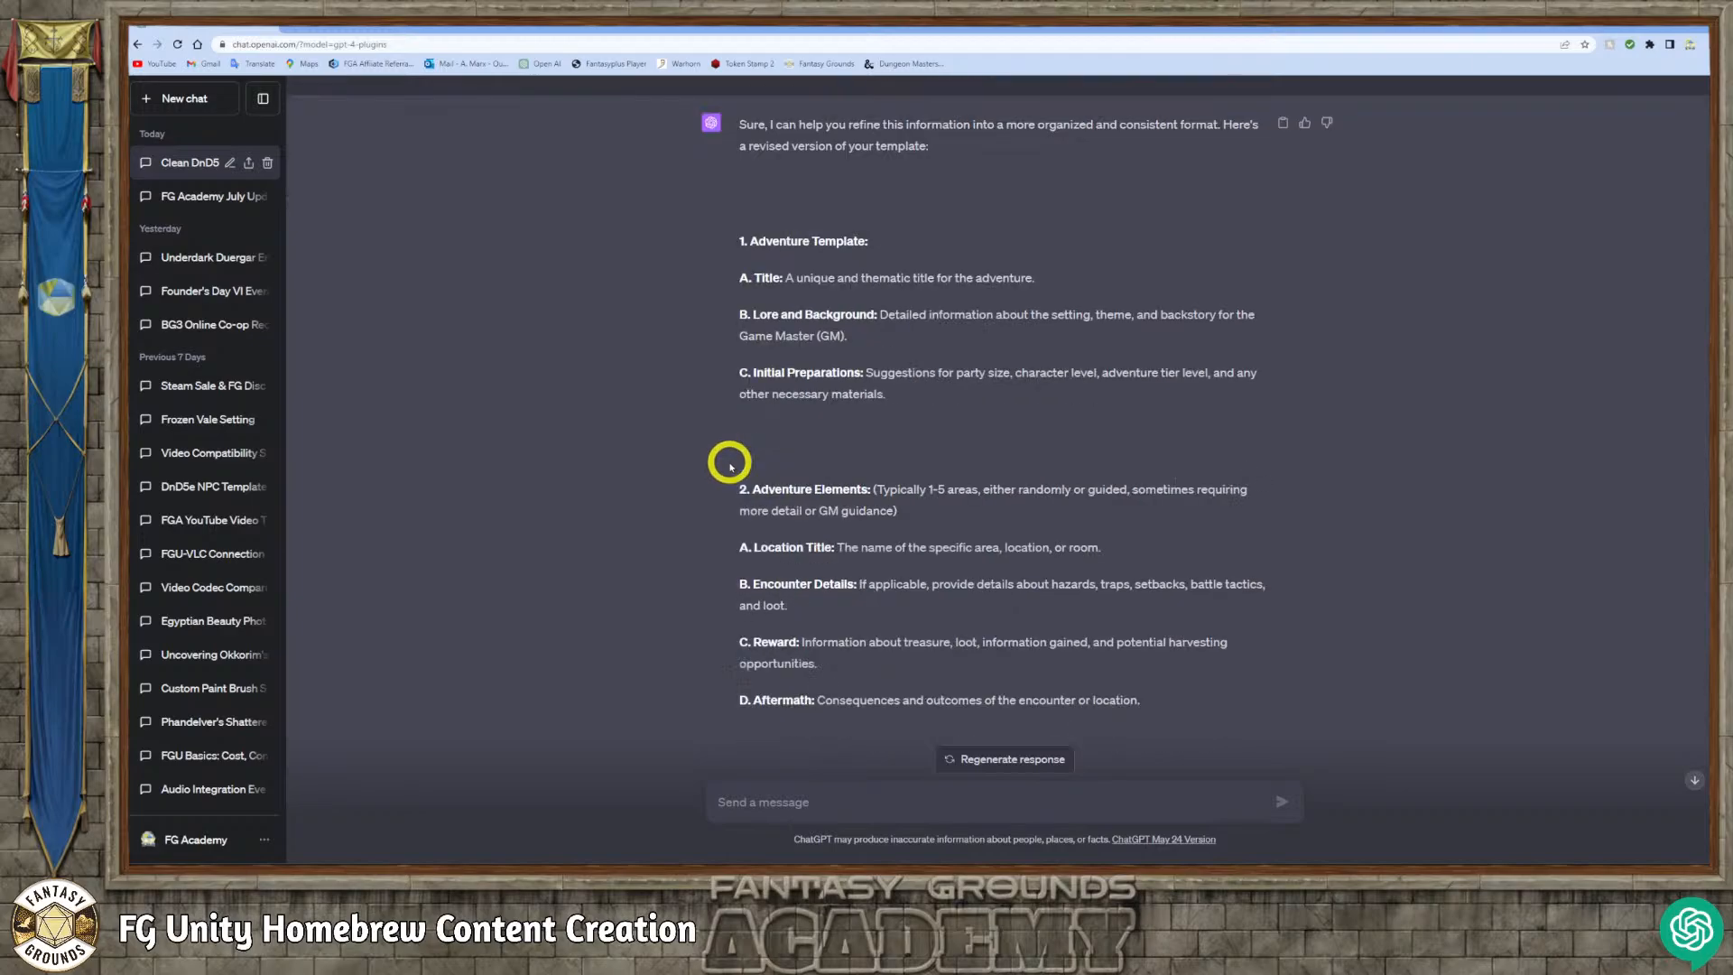
scroll(731, 466, "up", 1)
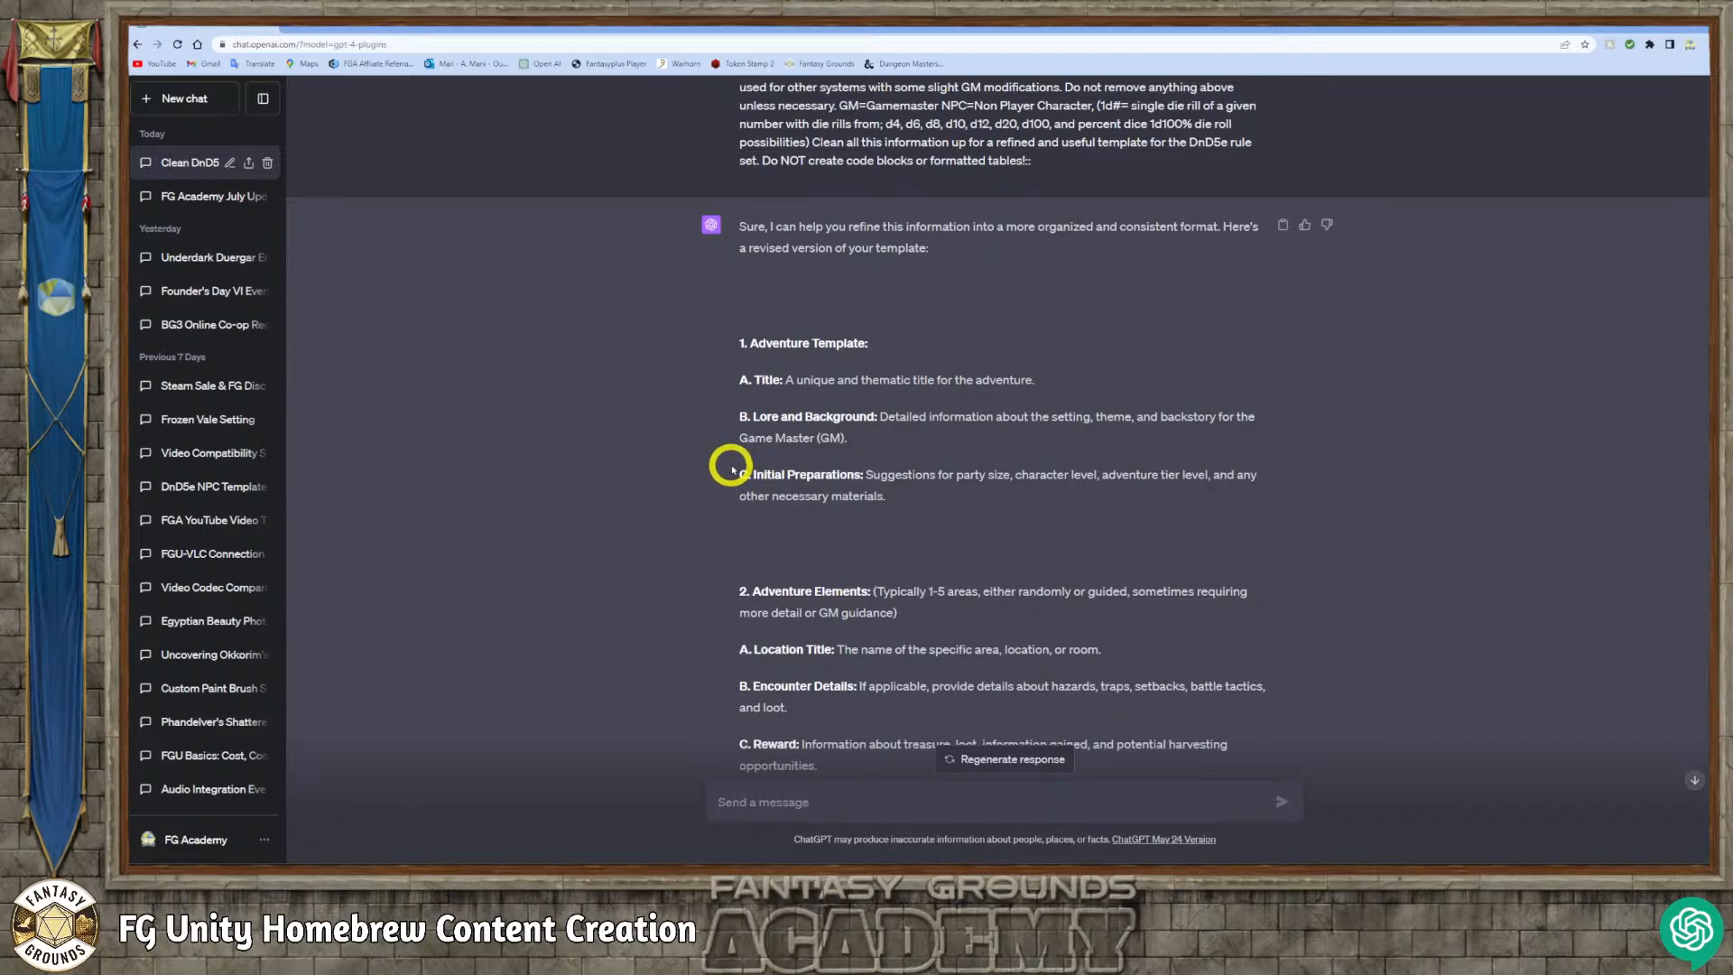
Switch to Fantasy Grounds to view the campaign creation screen, and return to the ChatGPT conversation.
left_click(395, 862)
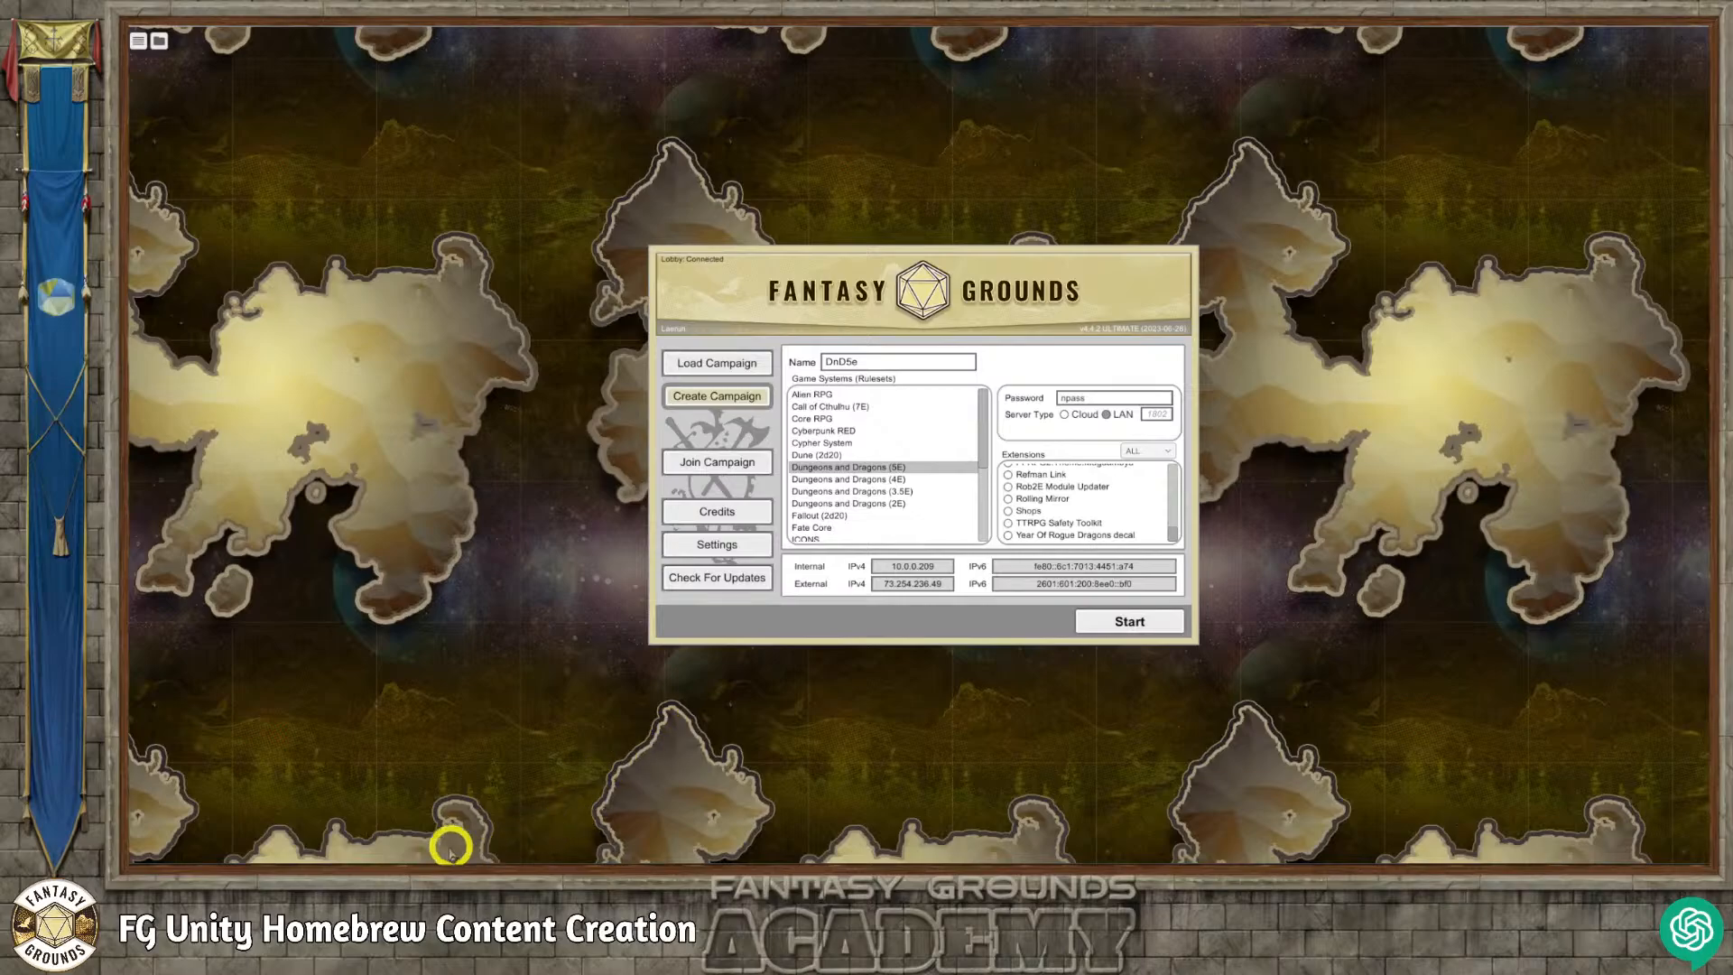
mouse_move(395, 862)
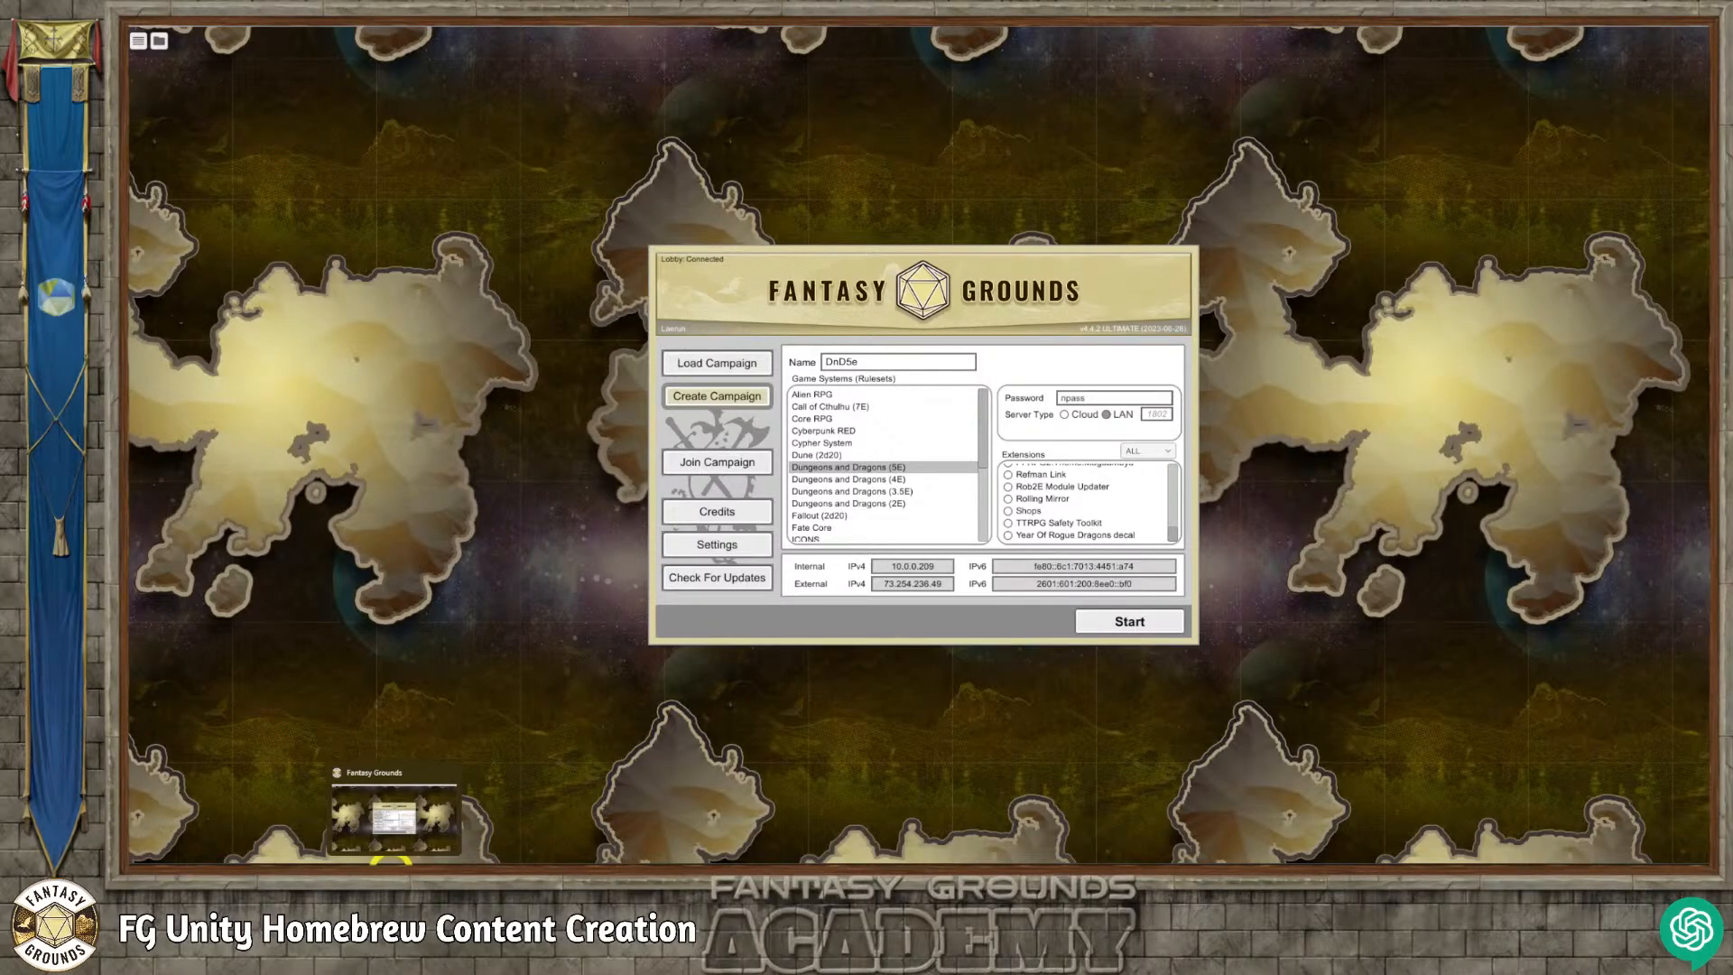
left_click(366, 863)
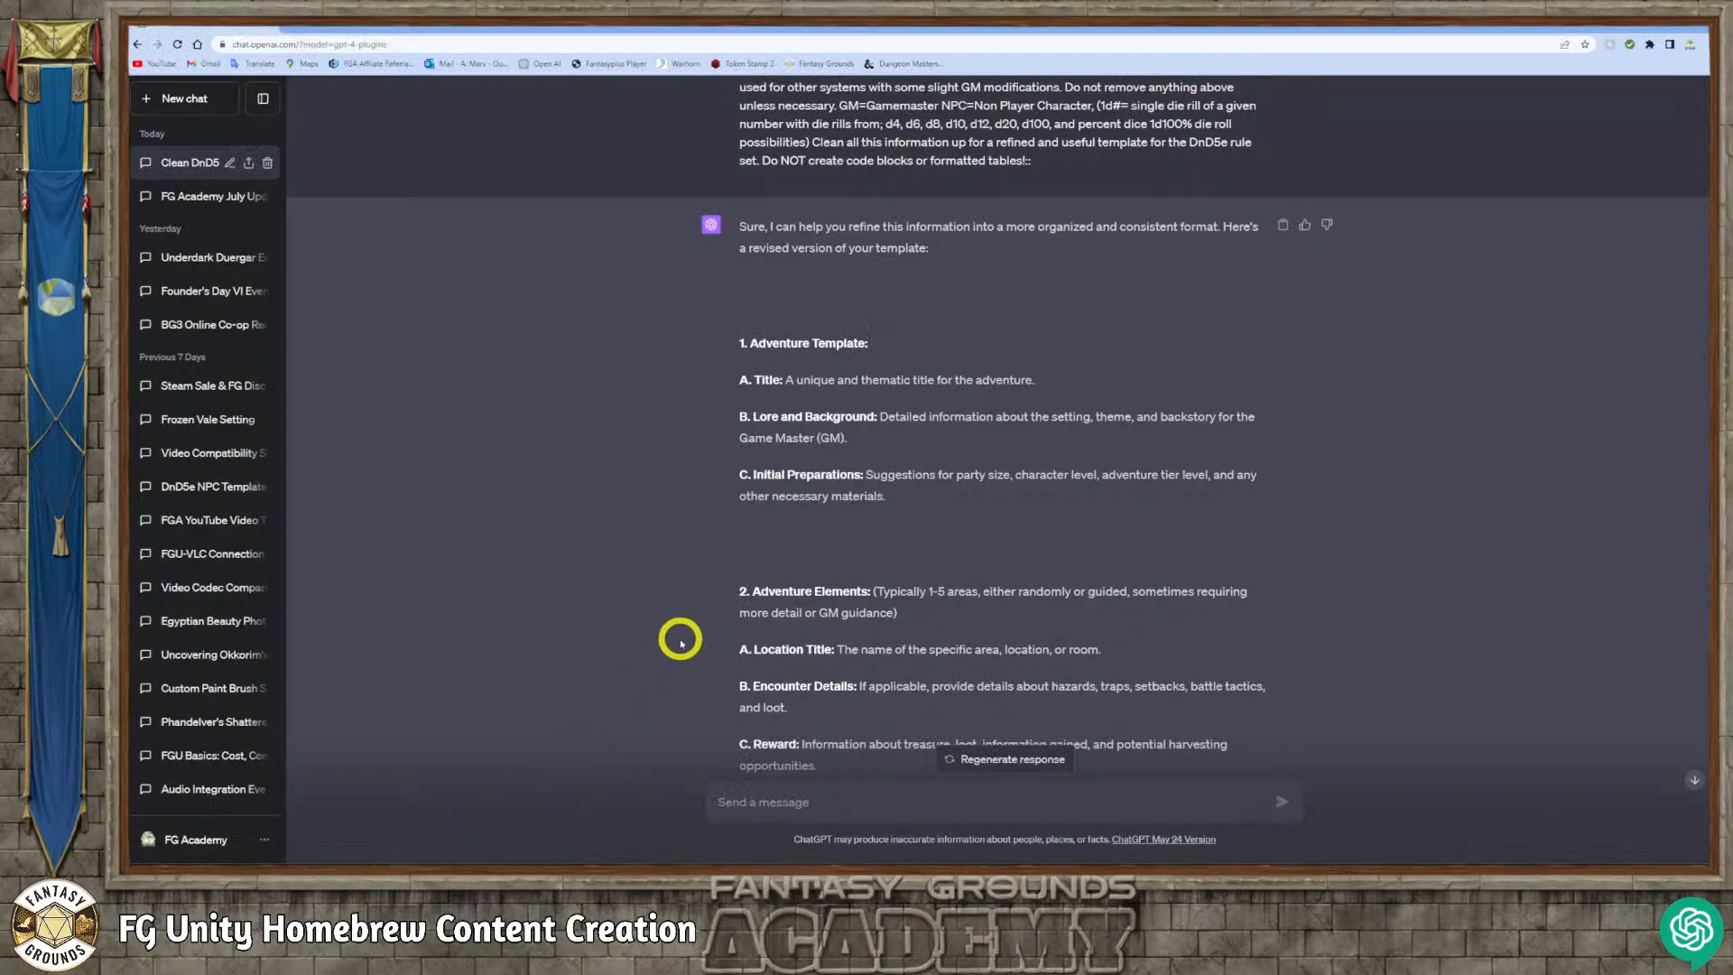
Enlarge the page one zoom level and review the opening of the revised template response.
scroll(685, 643, "down", 1)
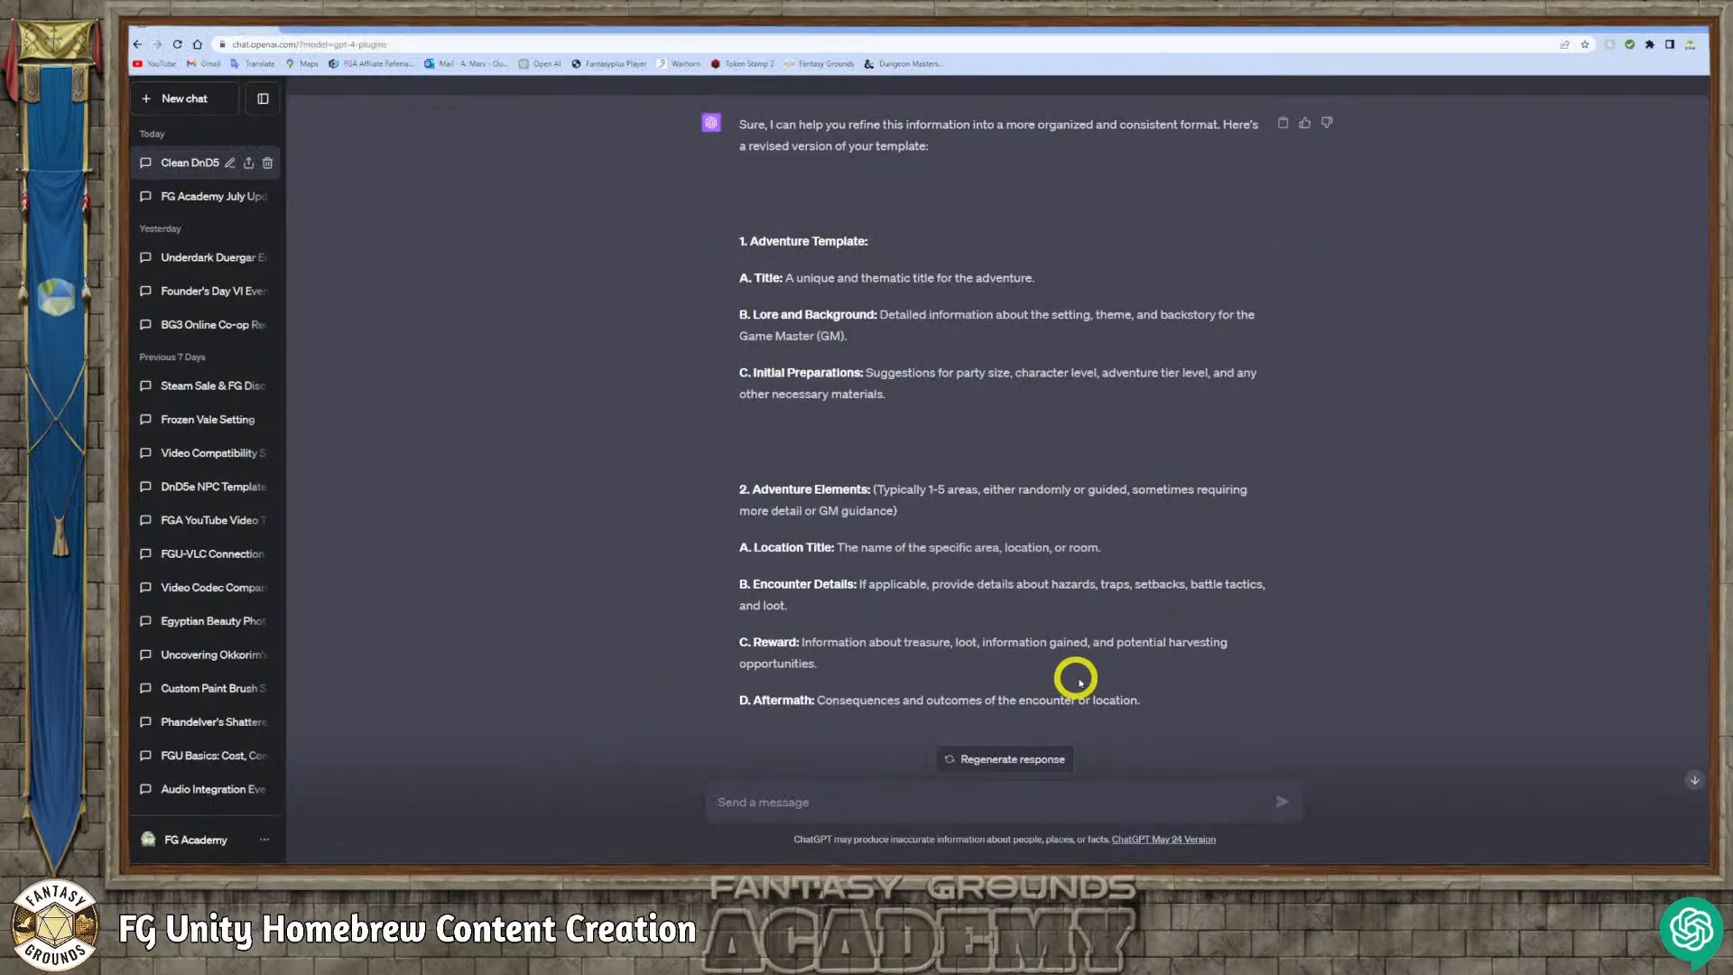
key("ctrl+plus")
scroll(1084, 686, "up", 1)
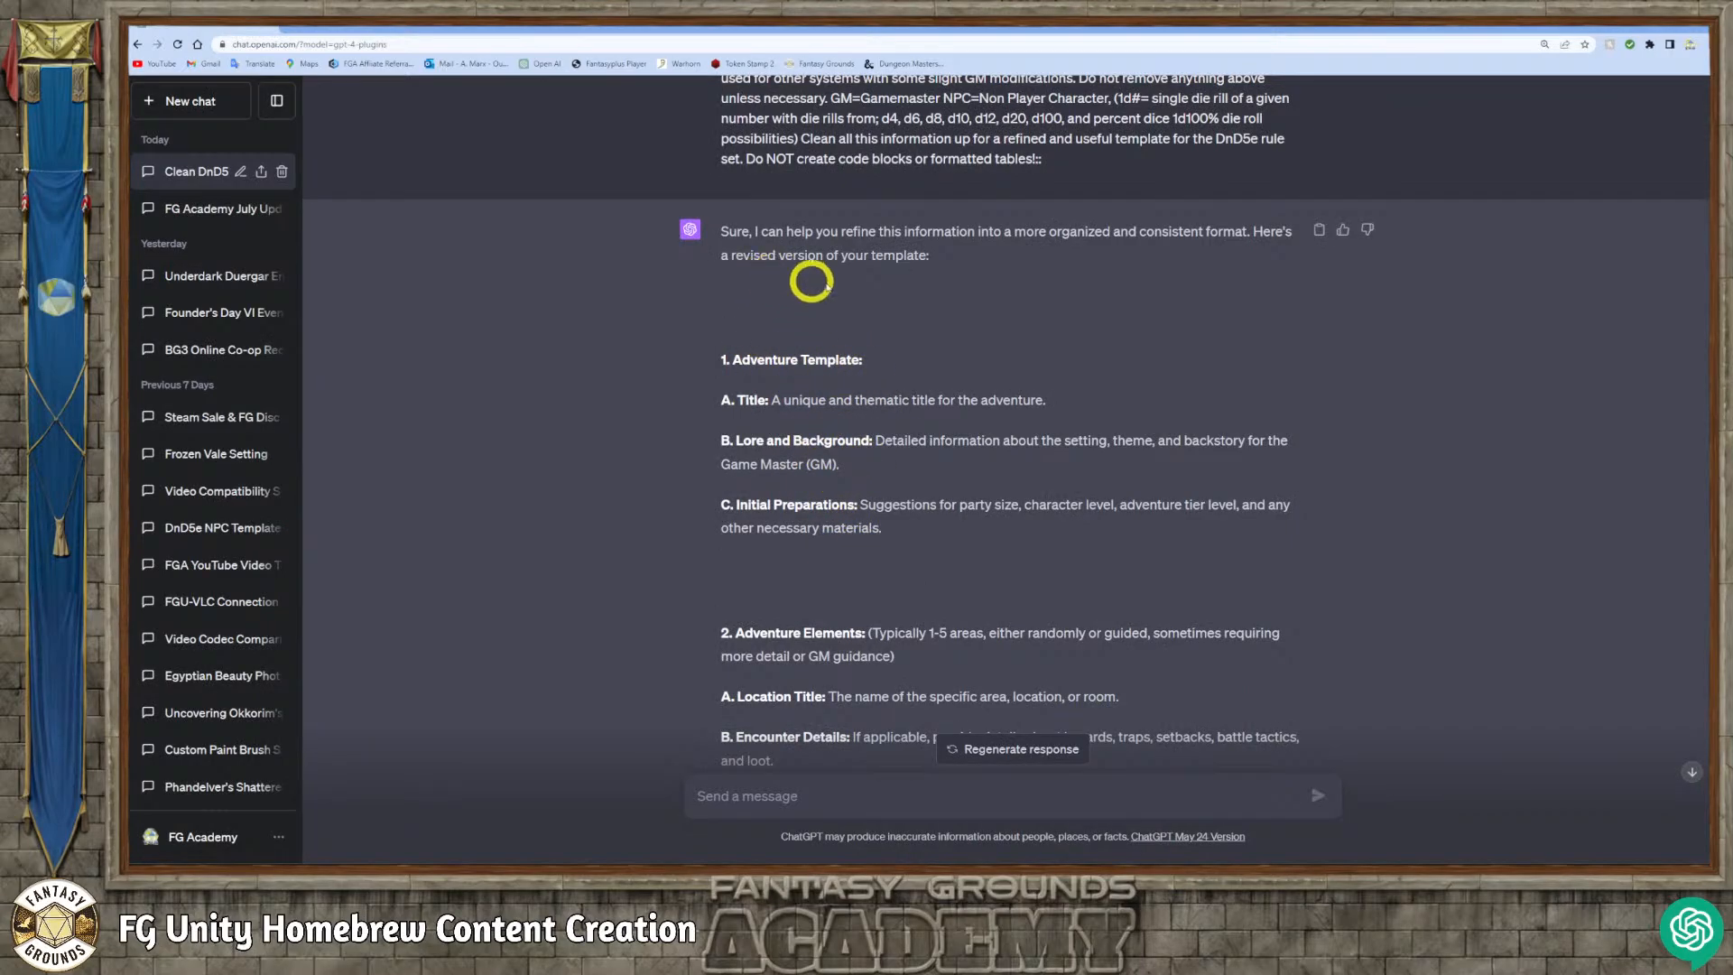
scroll(796, 262, "down", 2)
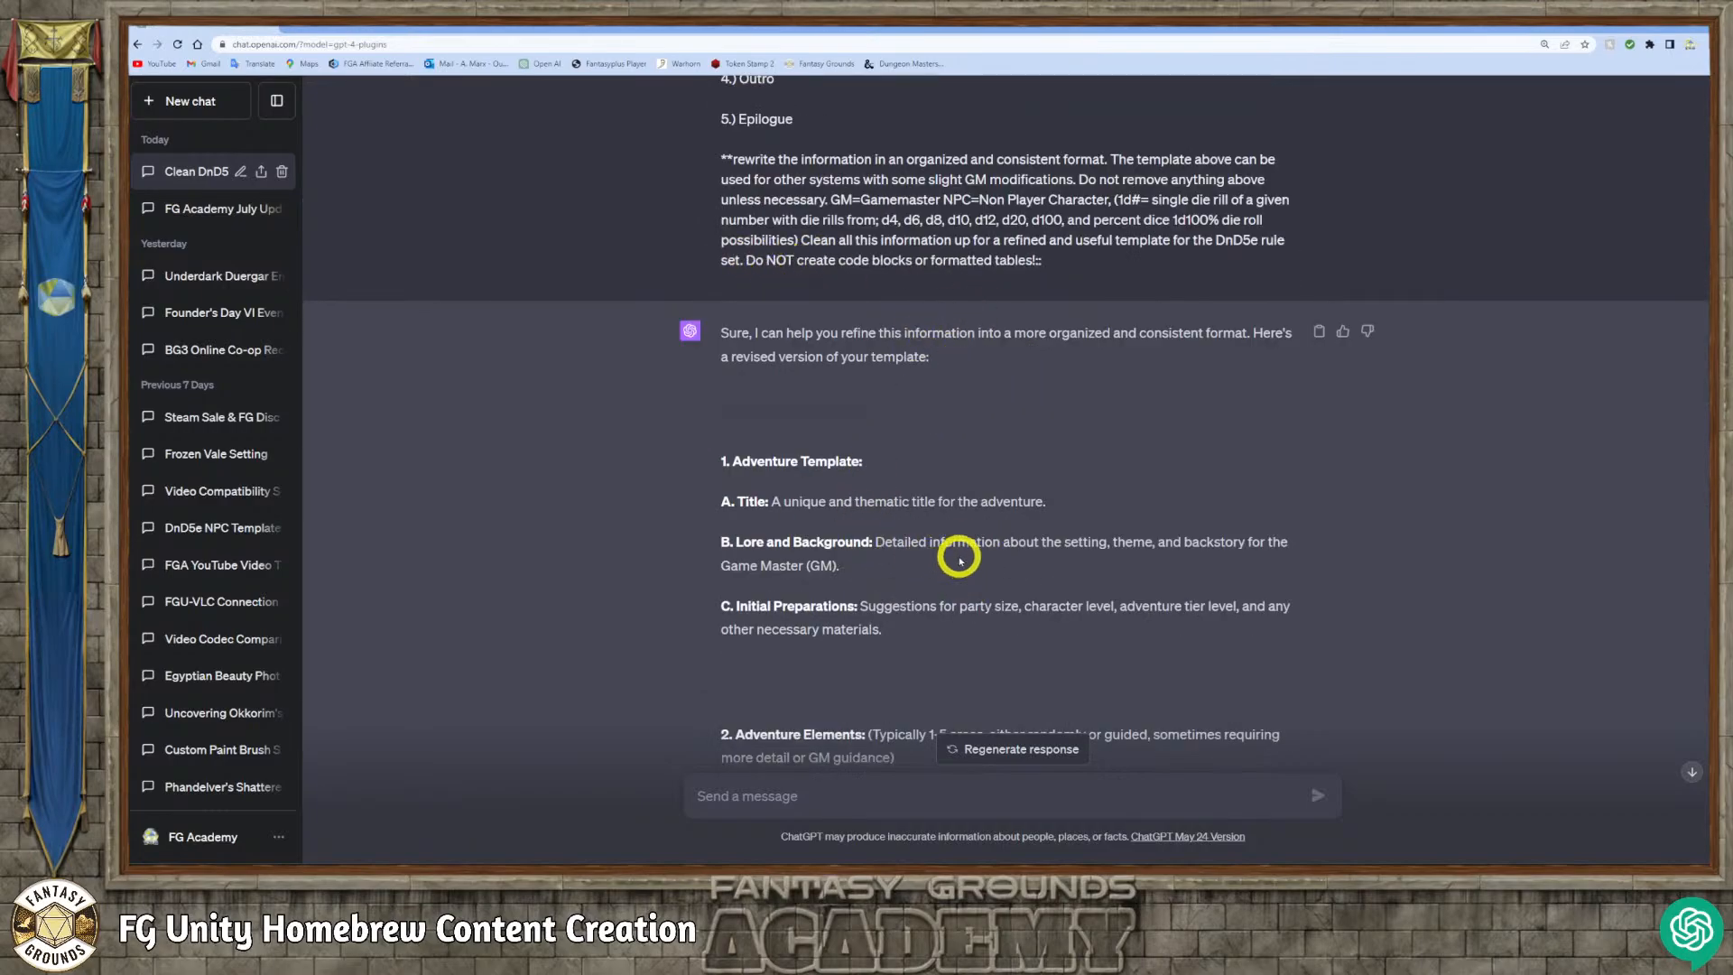
scroll(958, 565, "down", 2)
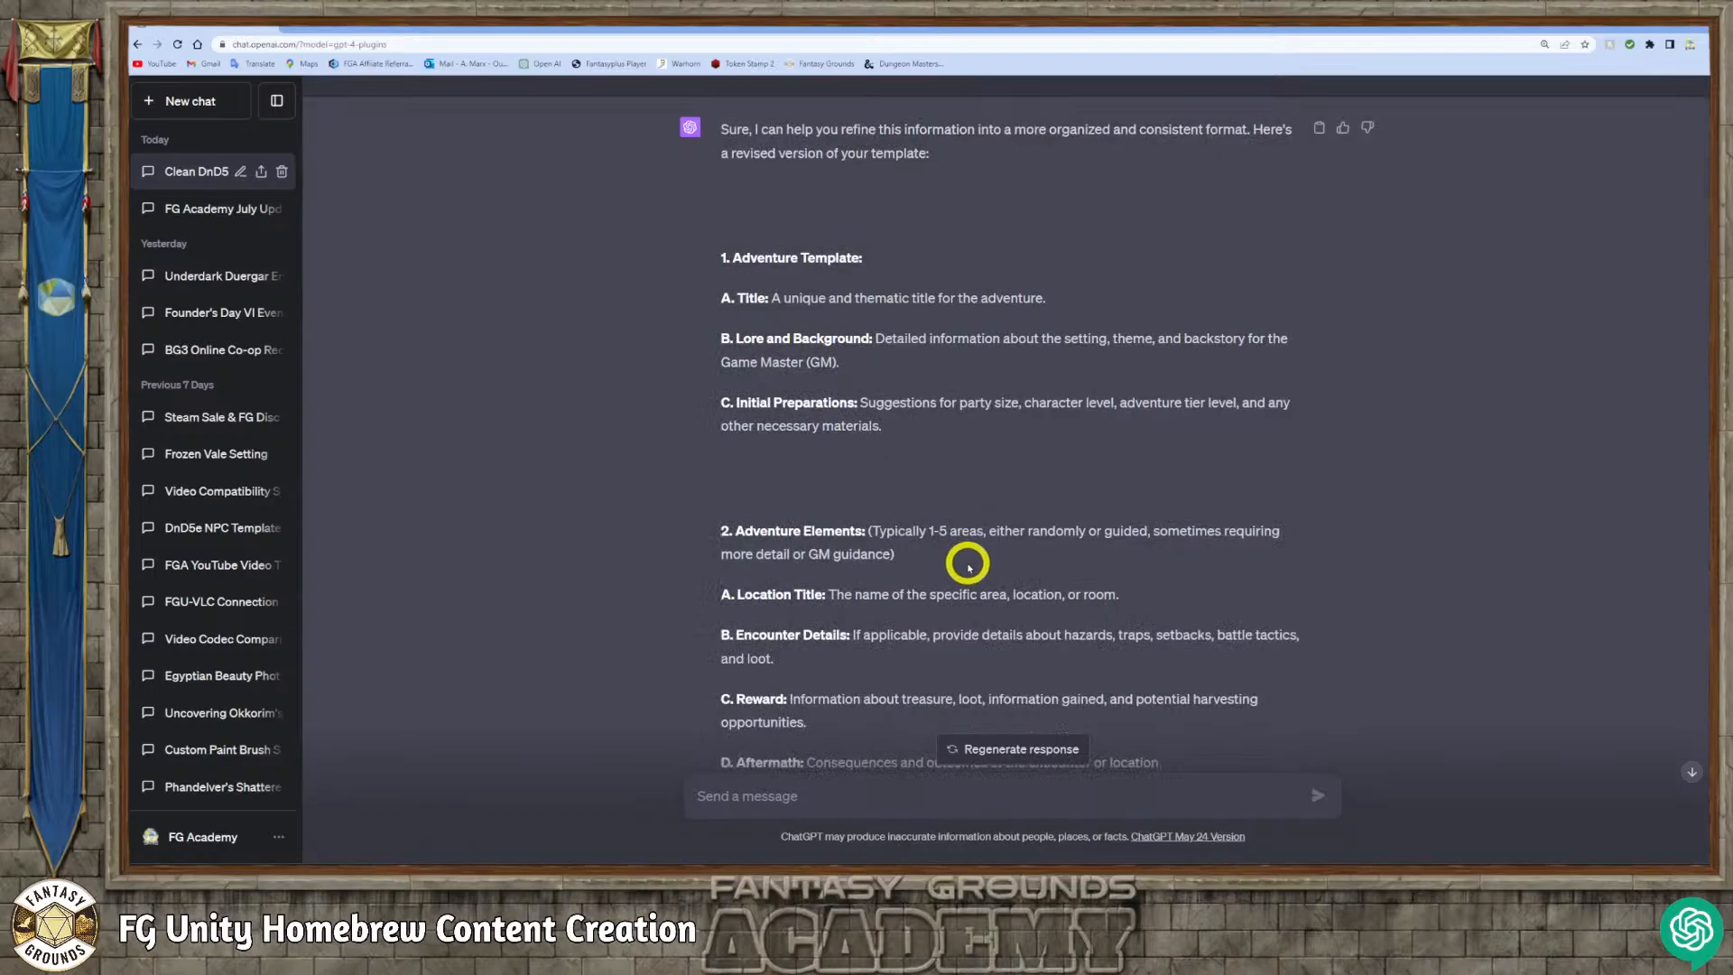
Review the original prompt from its adventure outline and NPC stat block through the final rewrite instructions.
scroll(969, 565, "up", 18)
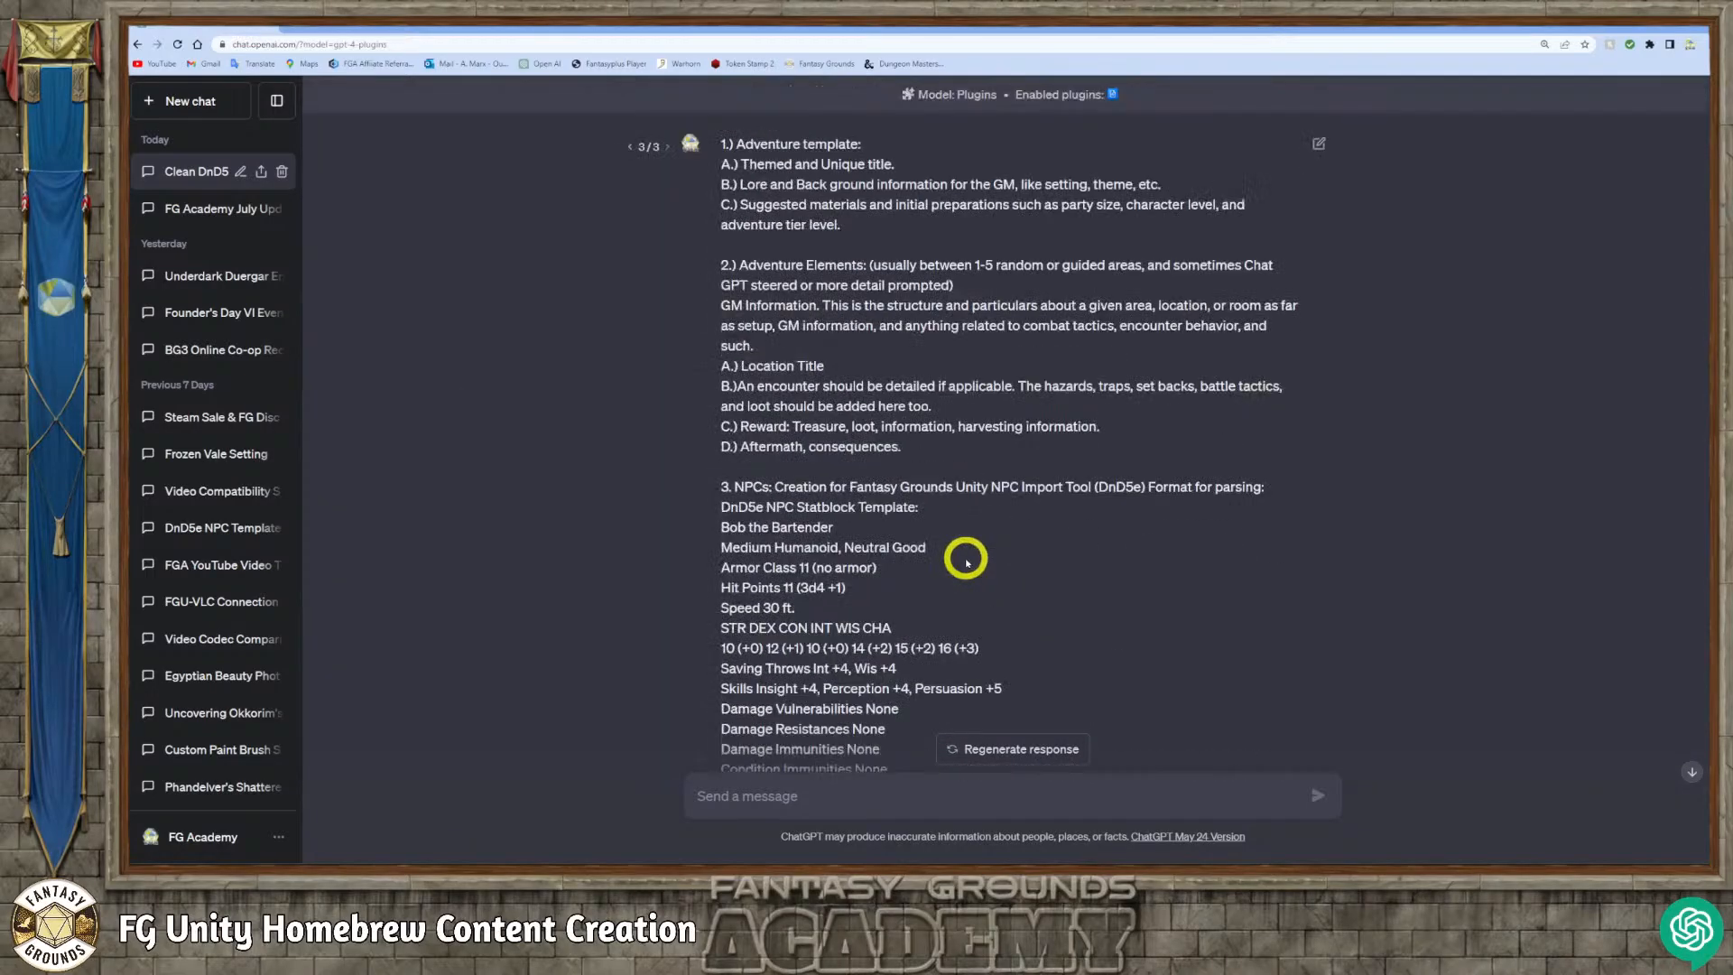
scroll(965, 562, "down", 2)
scroll(963, 556, "up", 2)
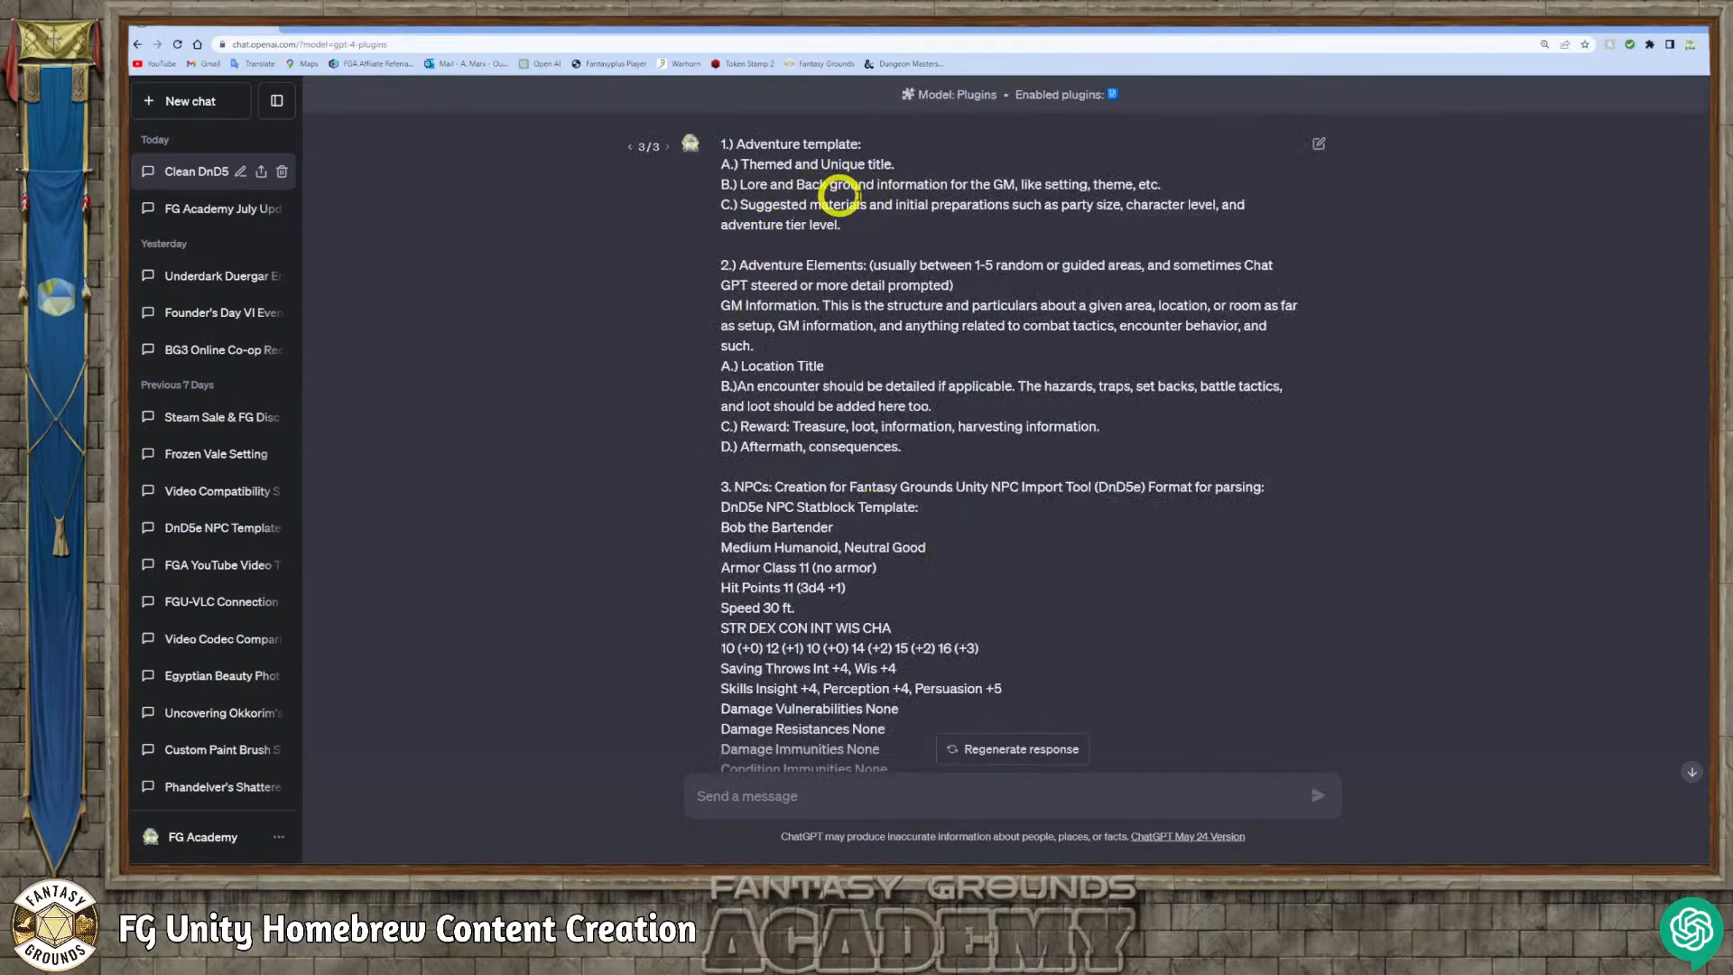
scroll(902, 456, "down", 8)
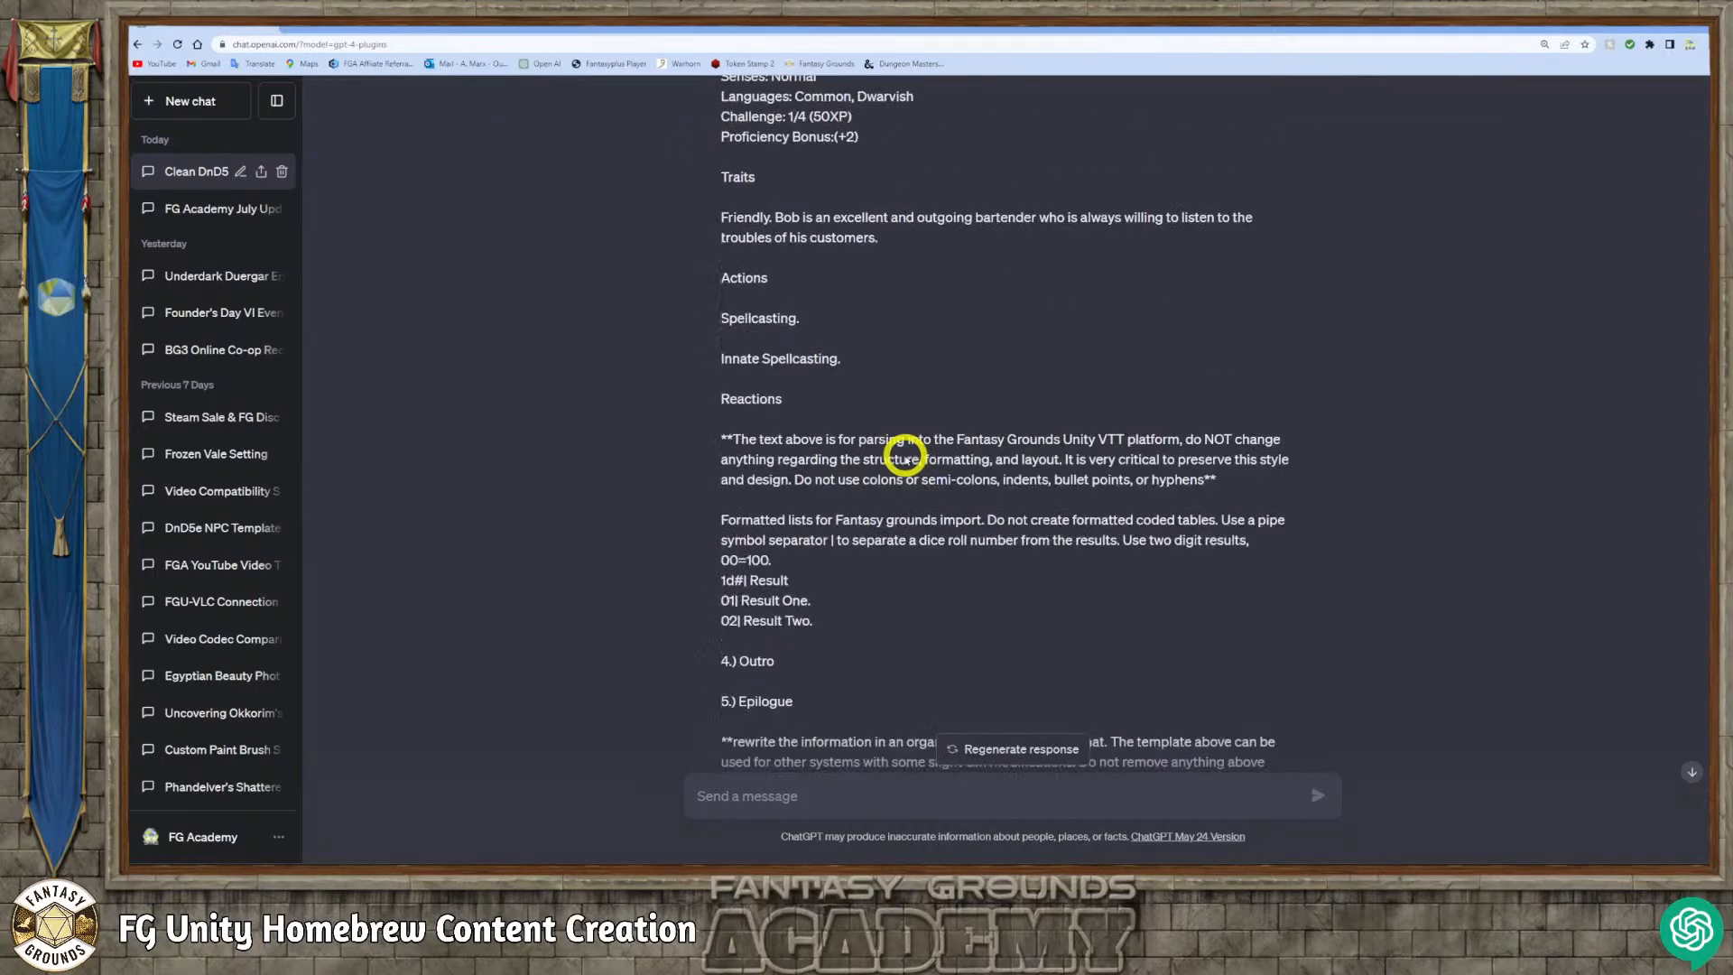
scroll(905, 458, "down", 4)
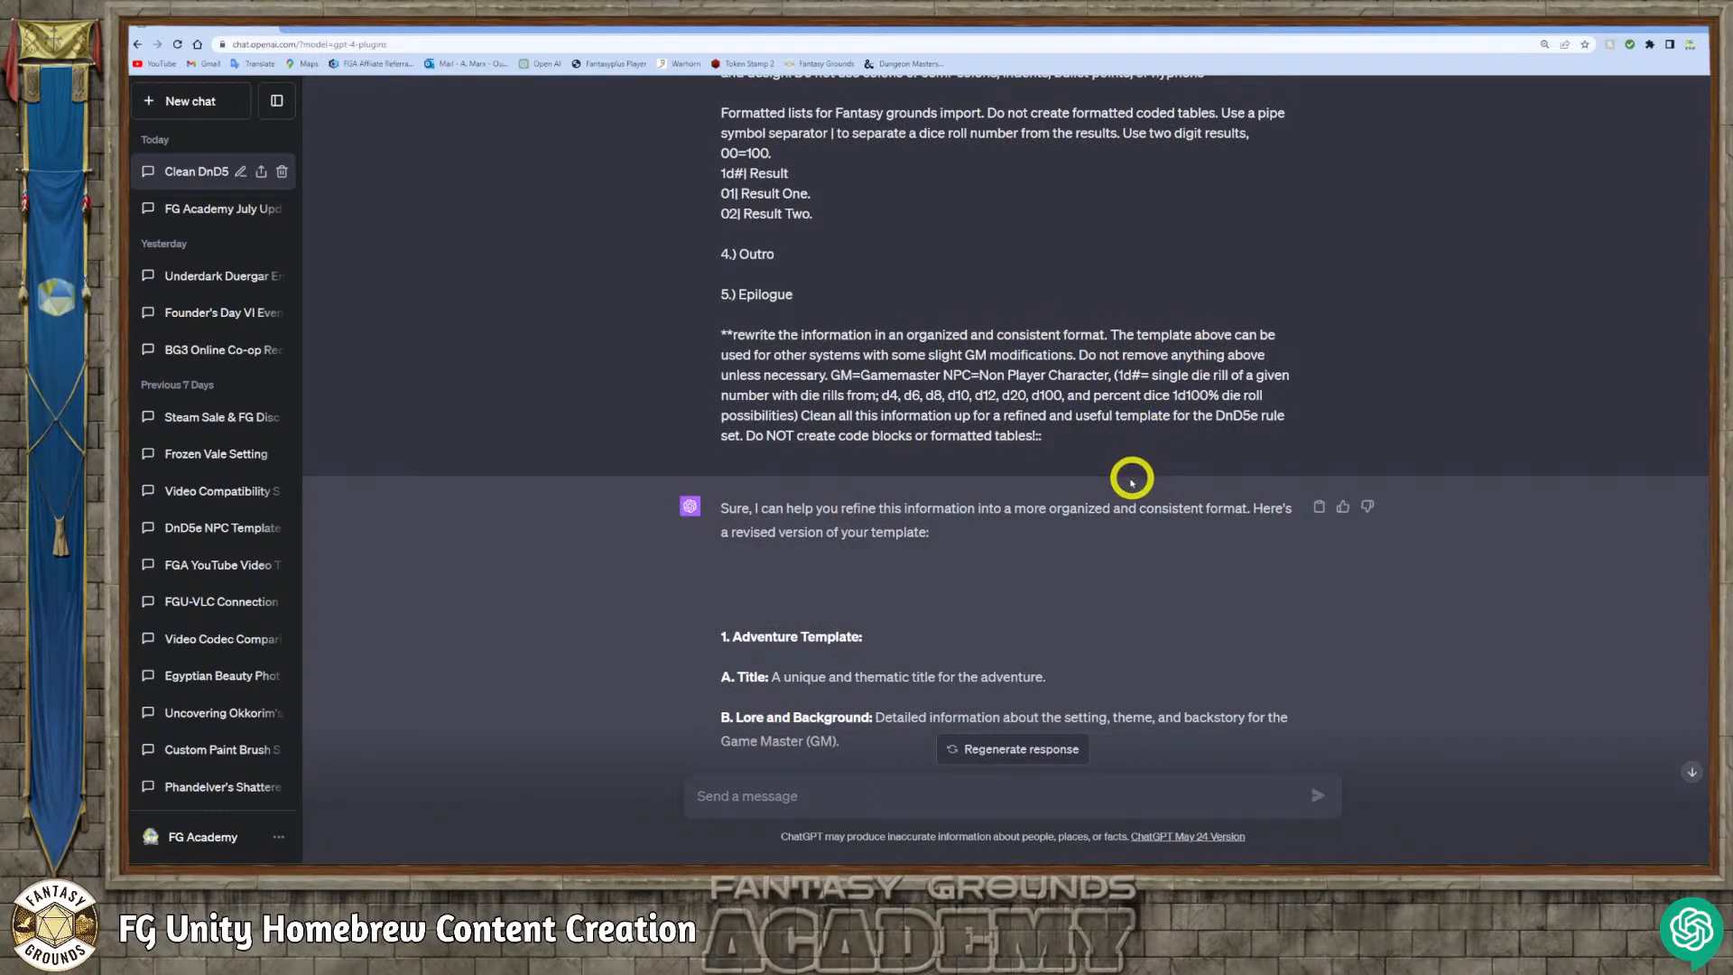
Read the revised response from the Adventure Template's title, lore and preparations through the Adventure Elements section.
scroll(1124, 473, "down", 1)
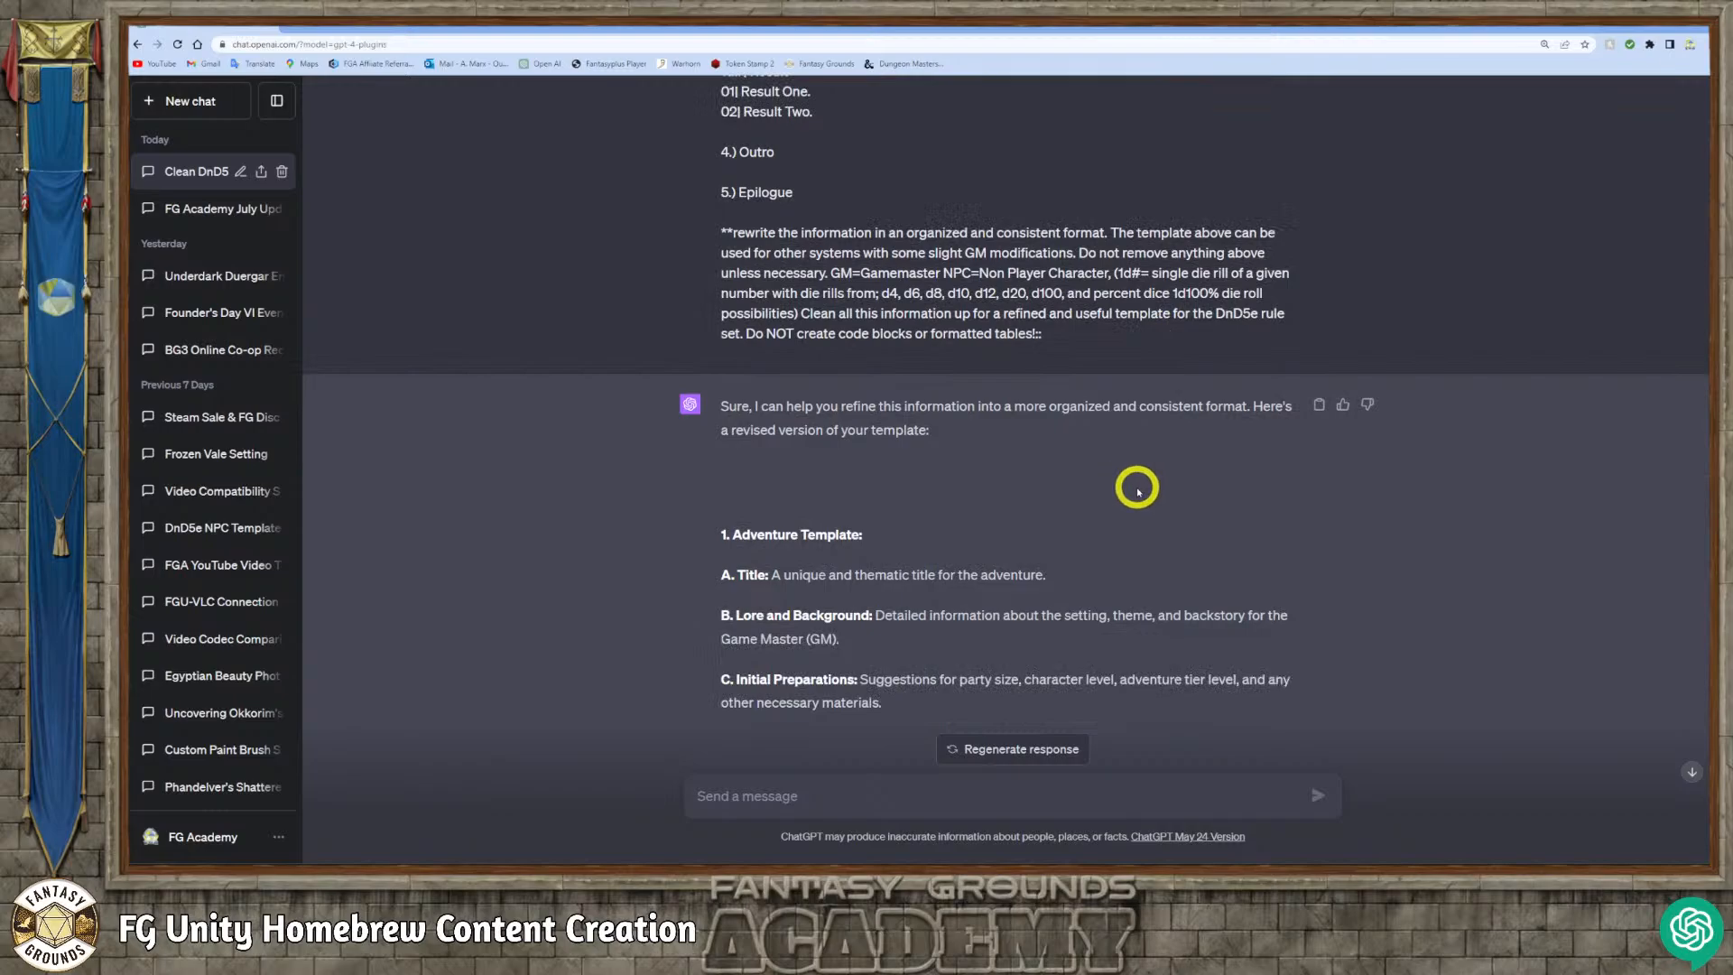
scroll(1128, 478, "down", 1)
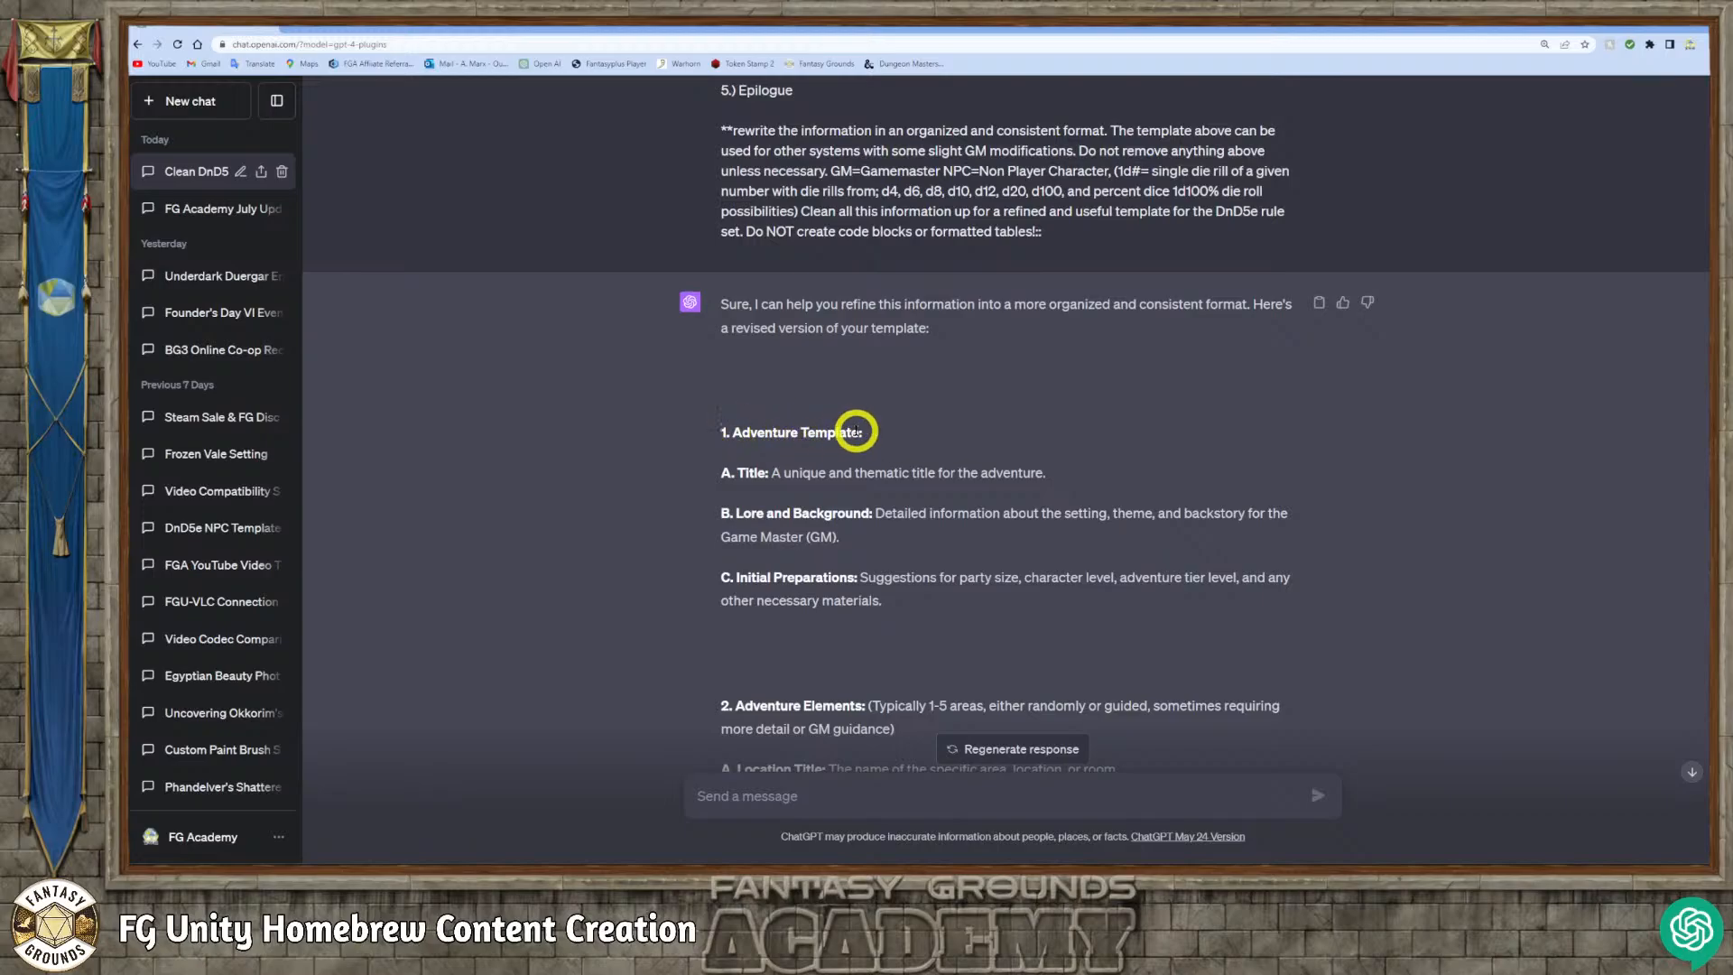
scroll(862, 431, "down", 1)
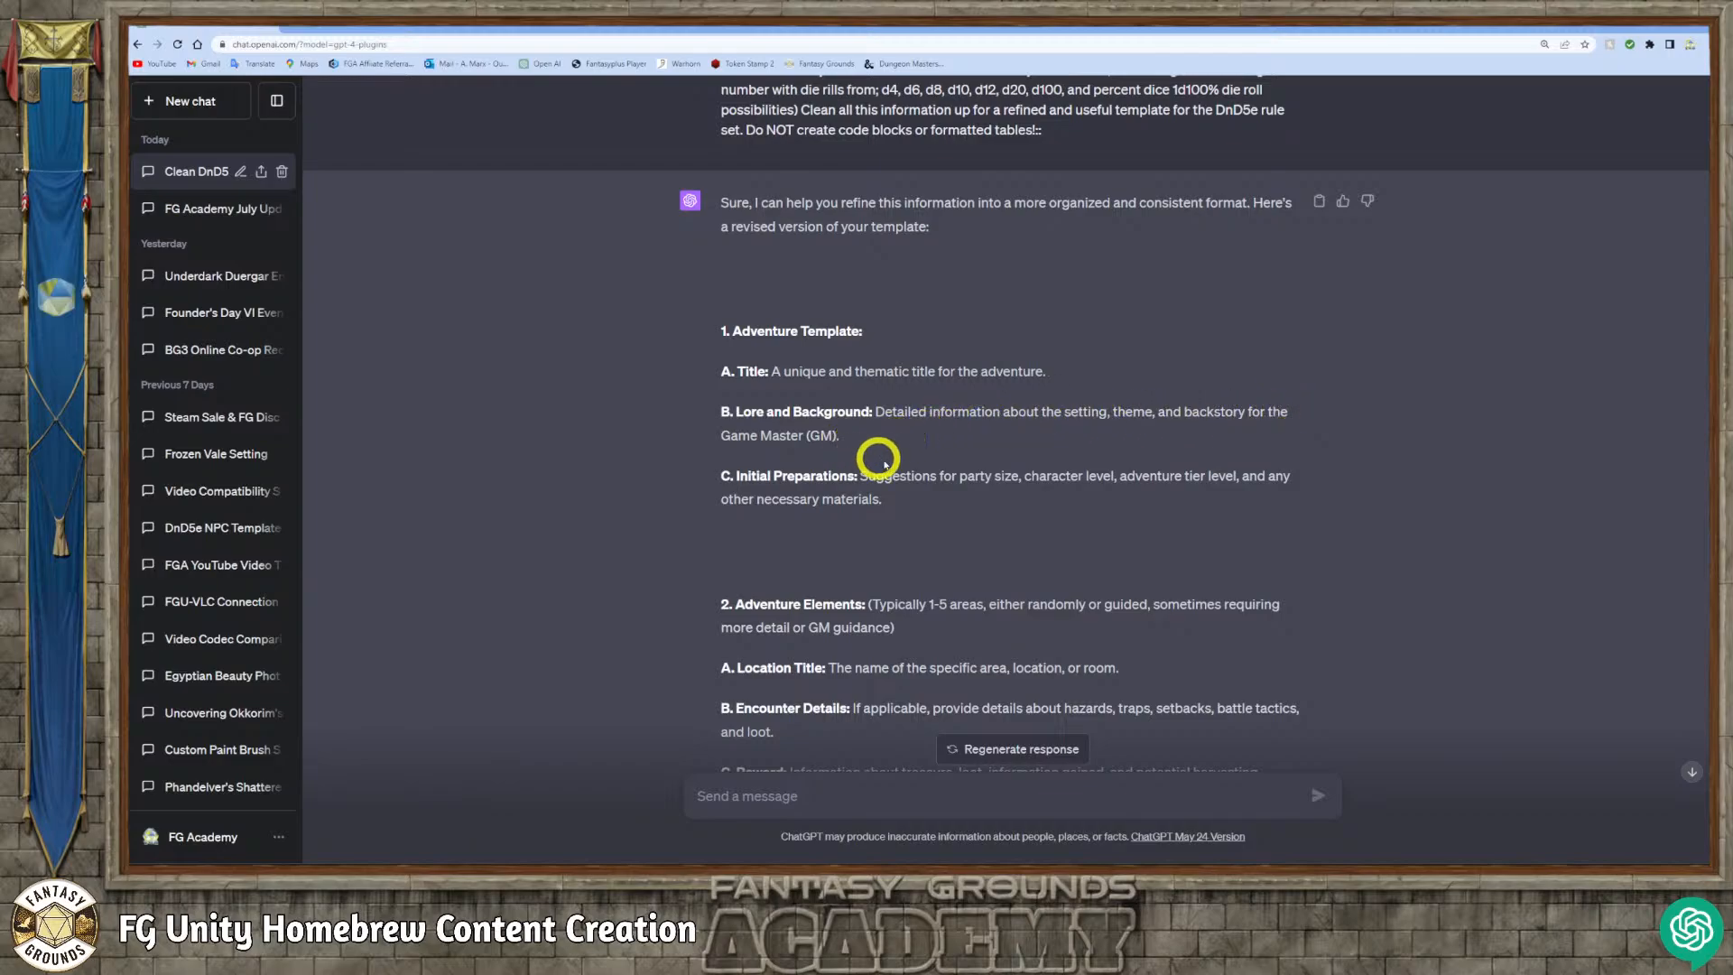
scroll(882, 457, "down", 1)
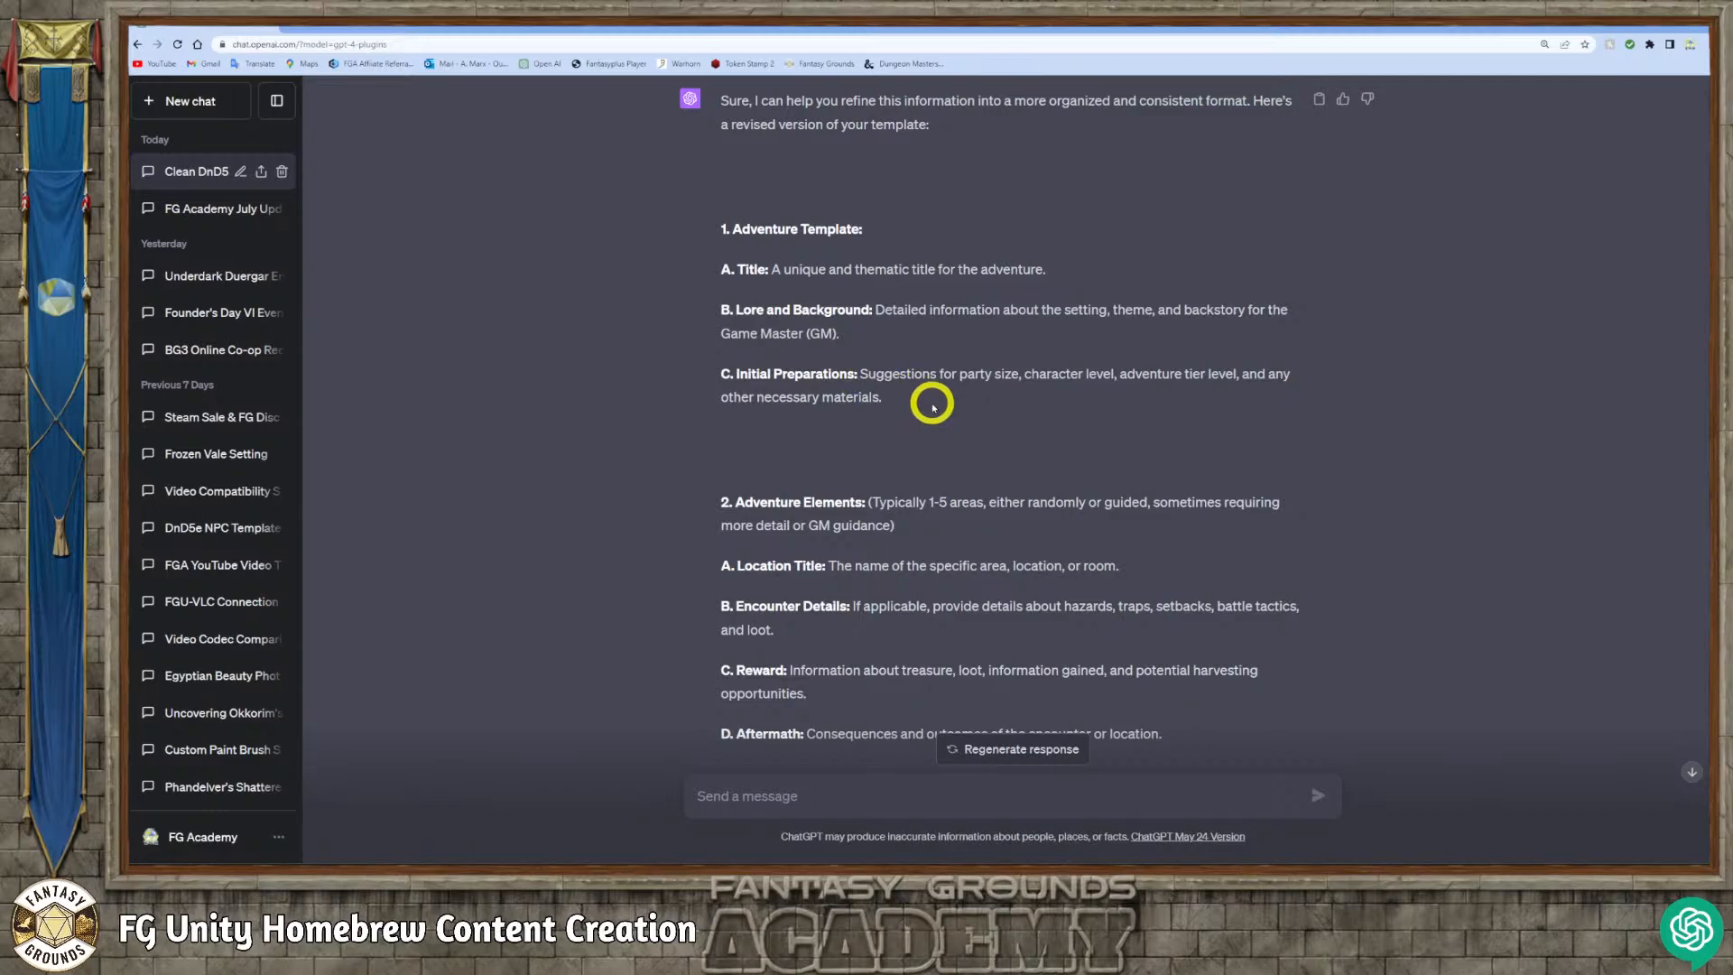
scroll(929, 401, "down", 1)
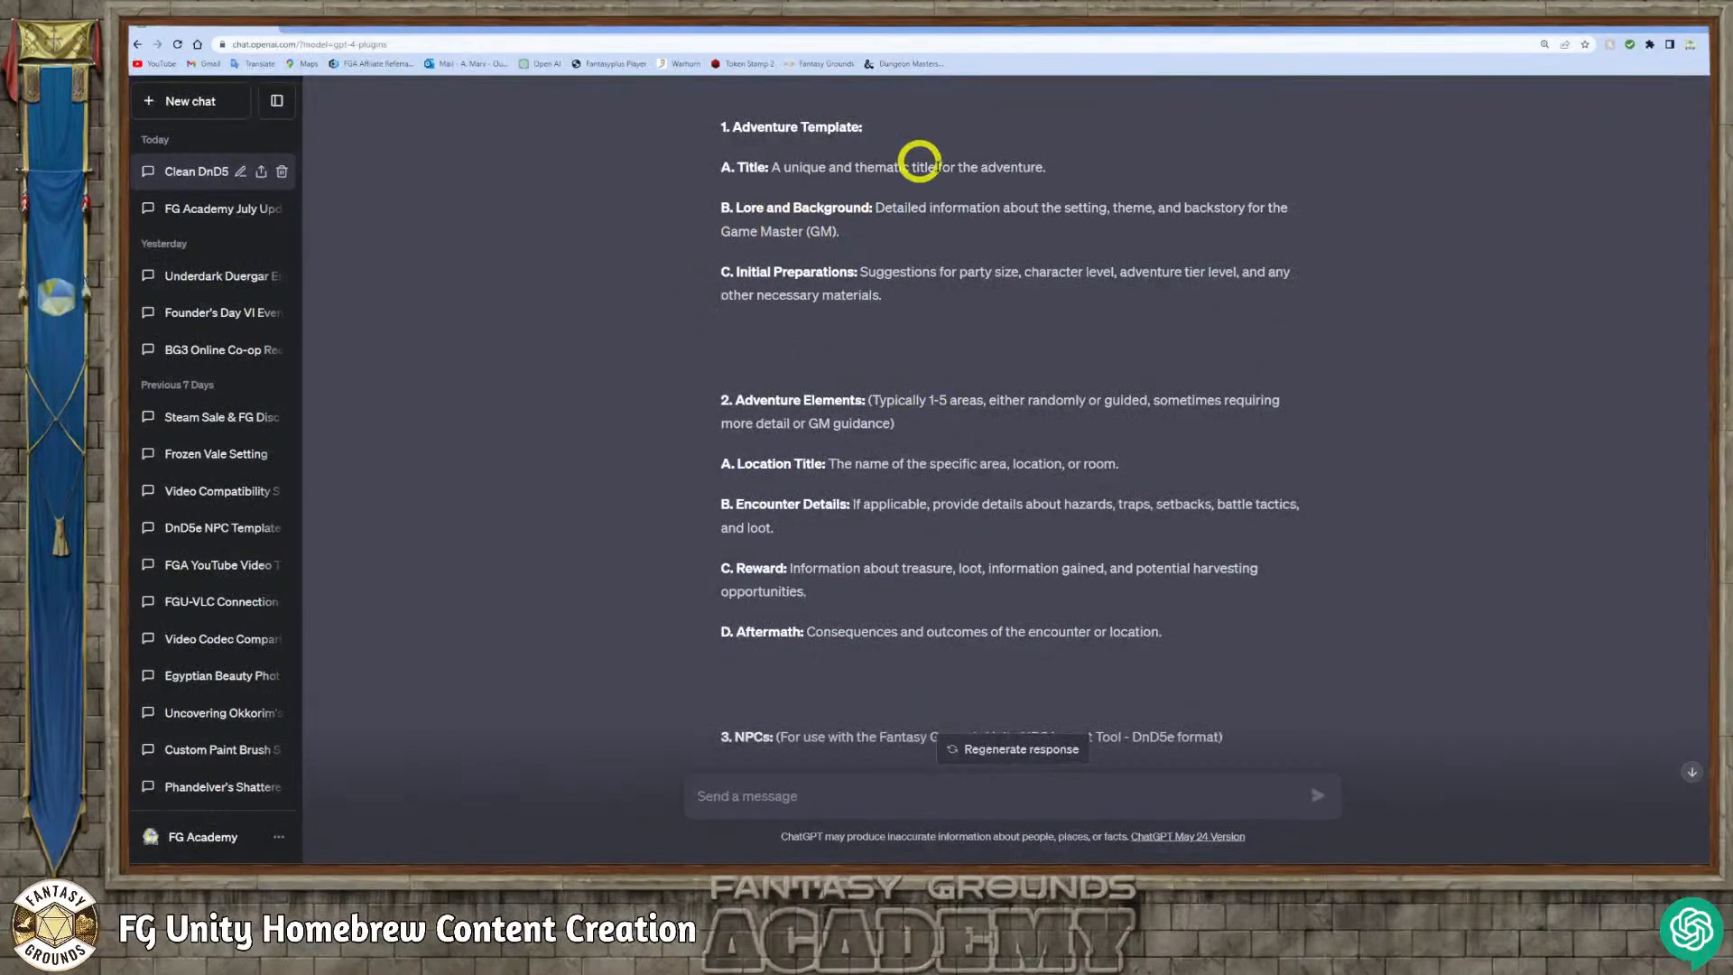
scroll(900, 323, "down", 1)
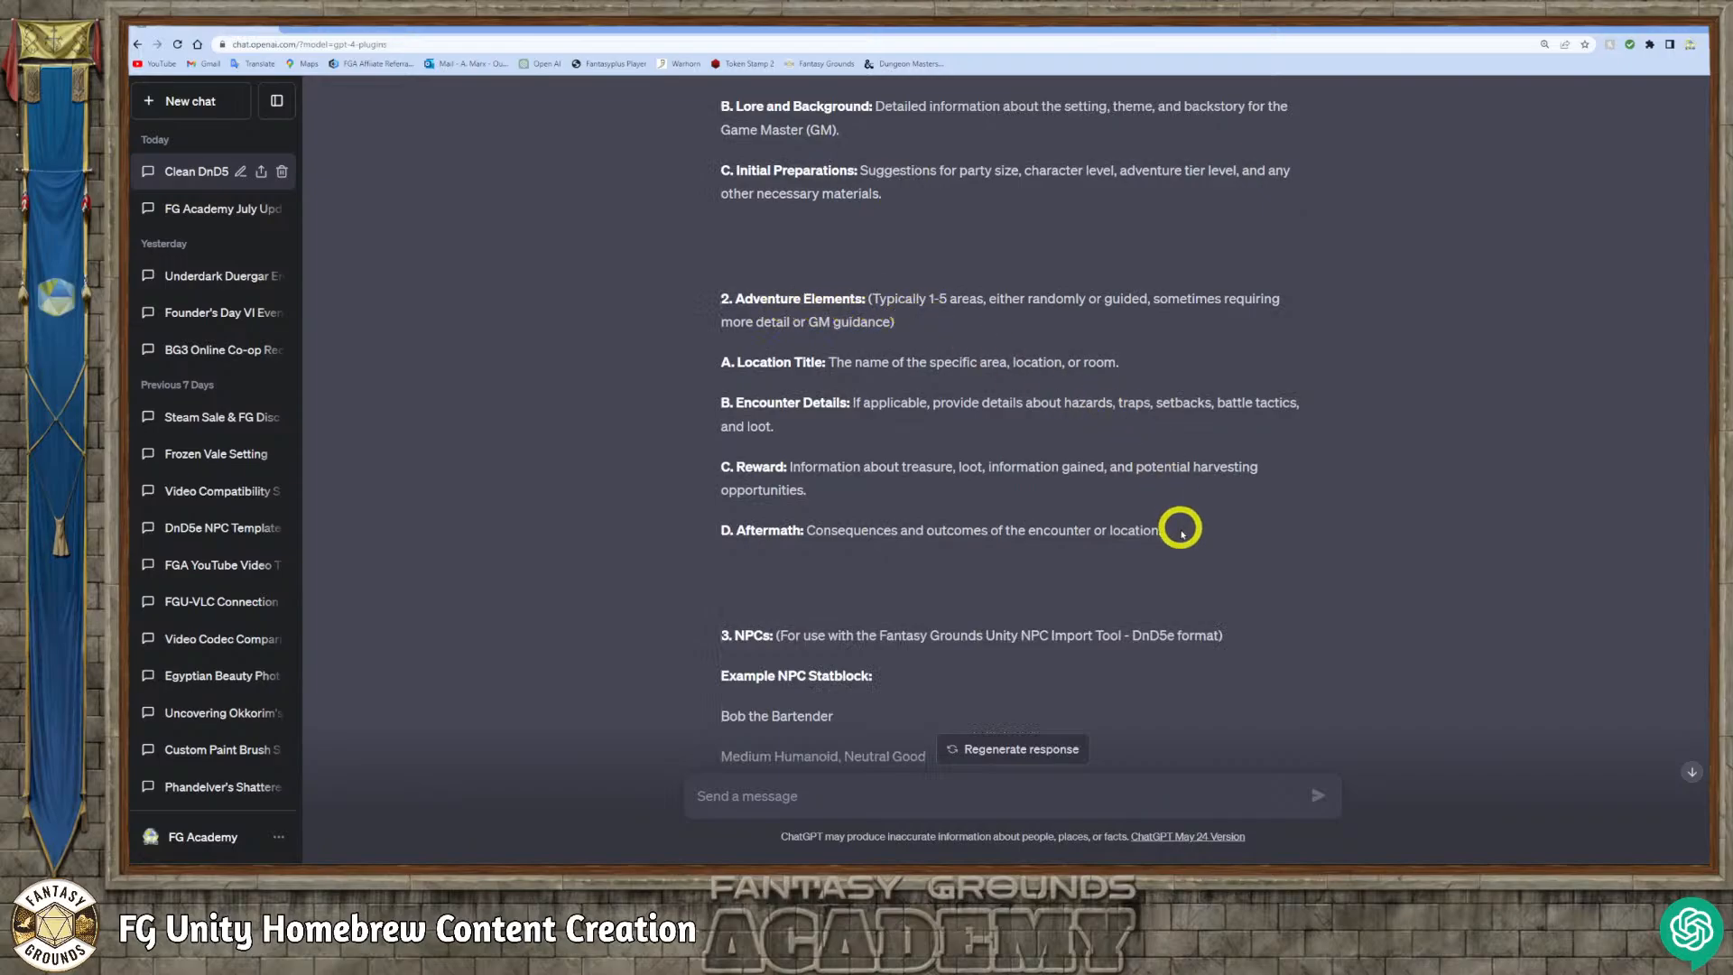
Highlight the full Adventure Elements section for inspection, clear the selection, and recheck the Adventure Template section above it.
left_click_drag(1182, 534, 713, 269)
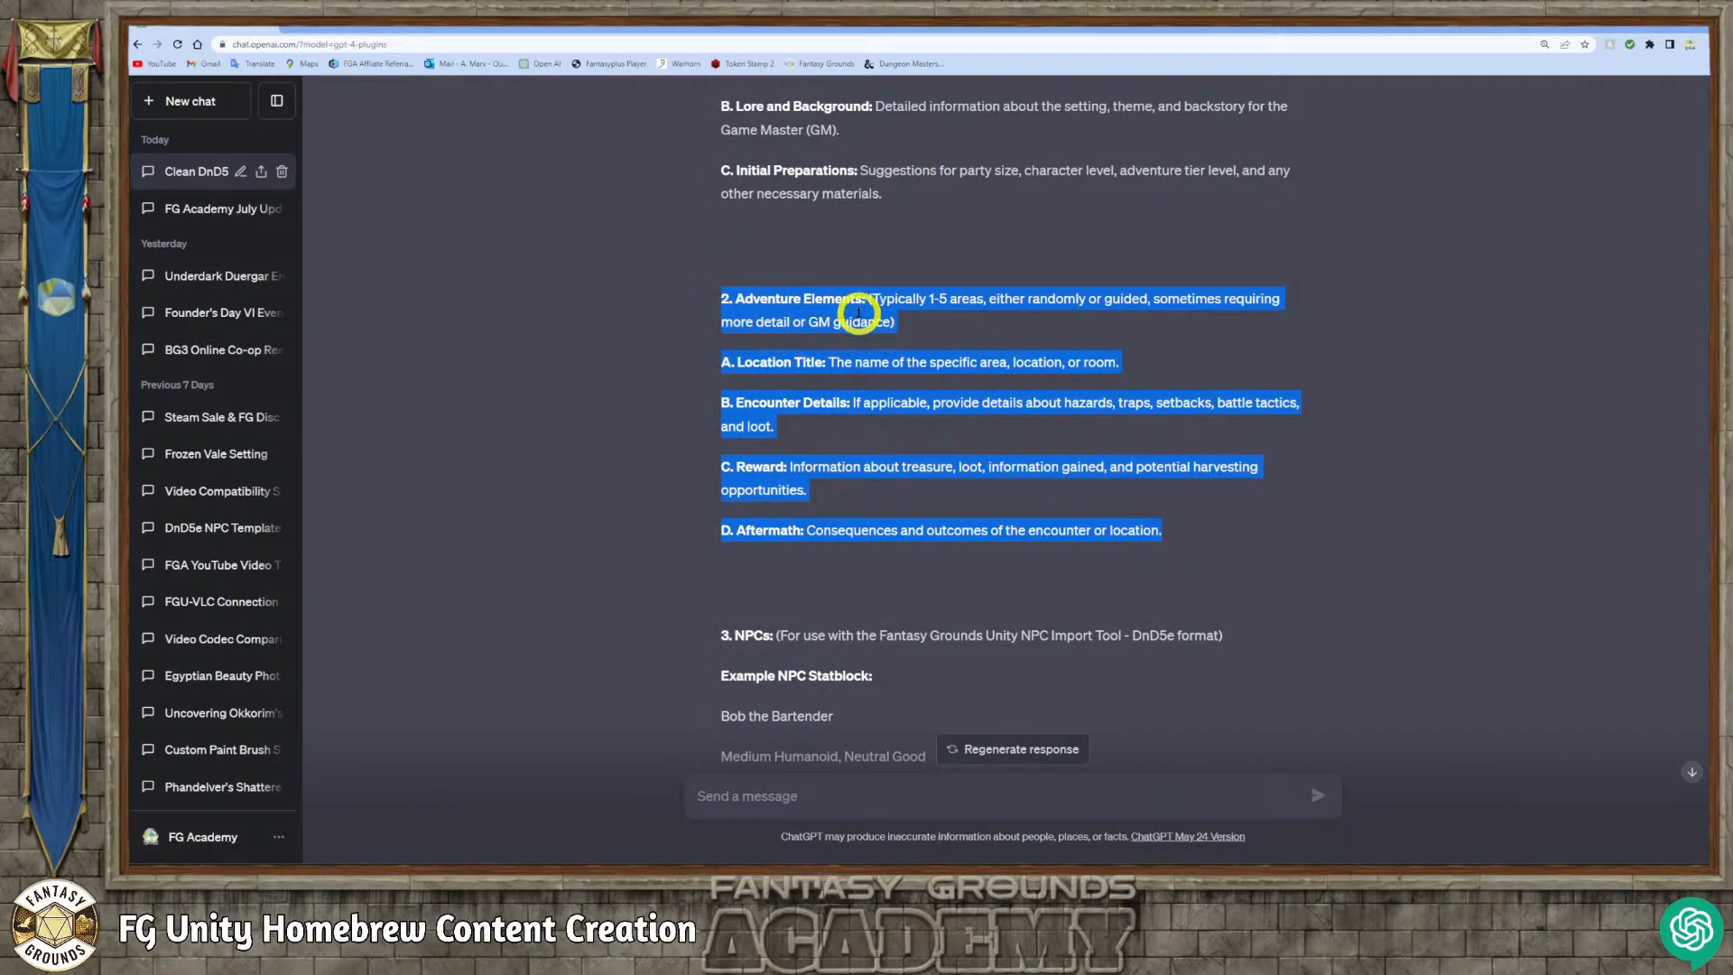
left_click(919, 330)
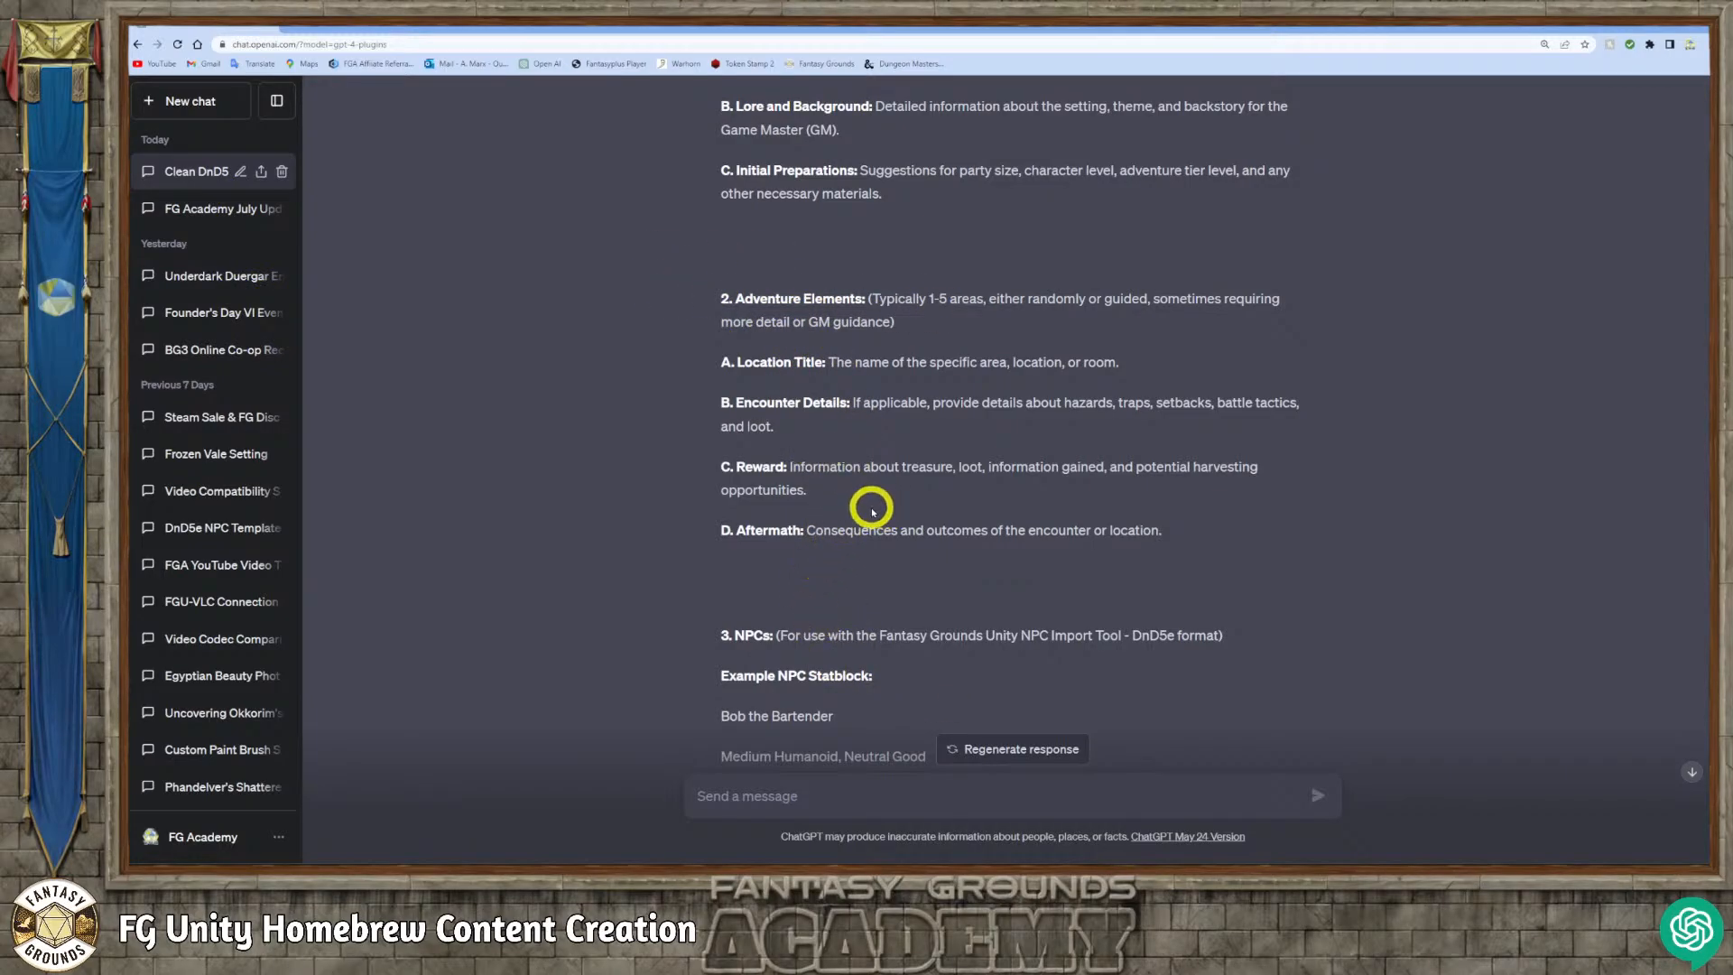
scroll(872, 511, "up", 5)
scroll(872, 511, "down", 2)
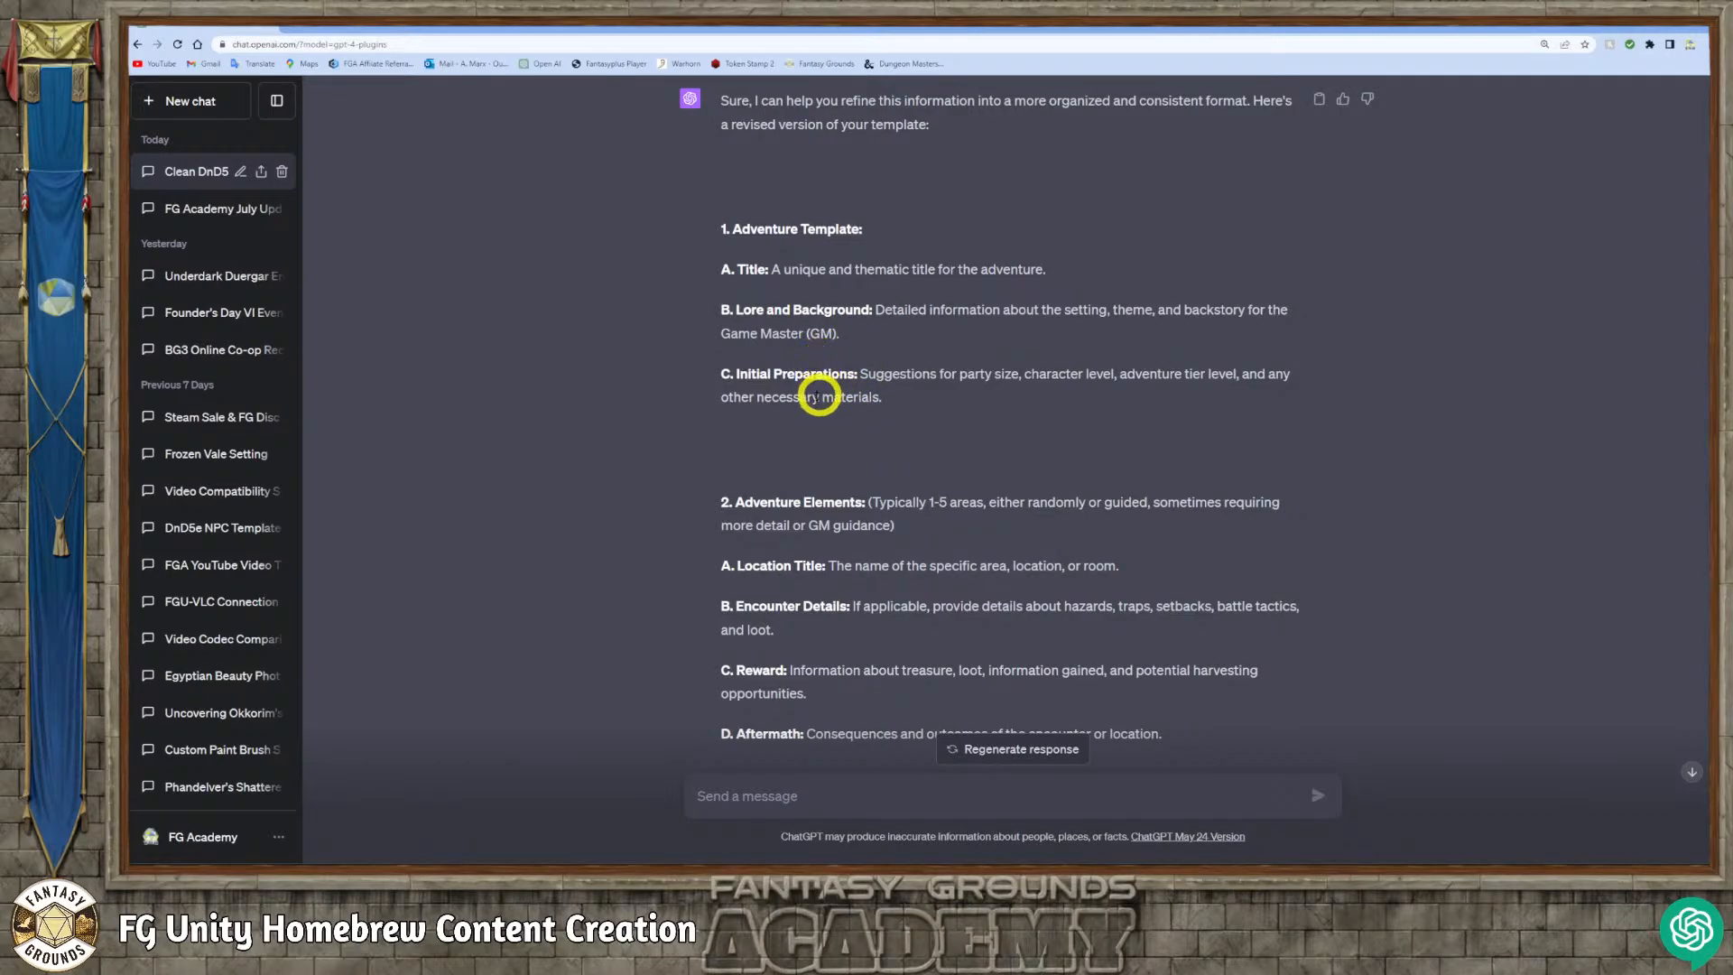
scroll(837, 418, "down", 1)
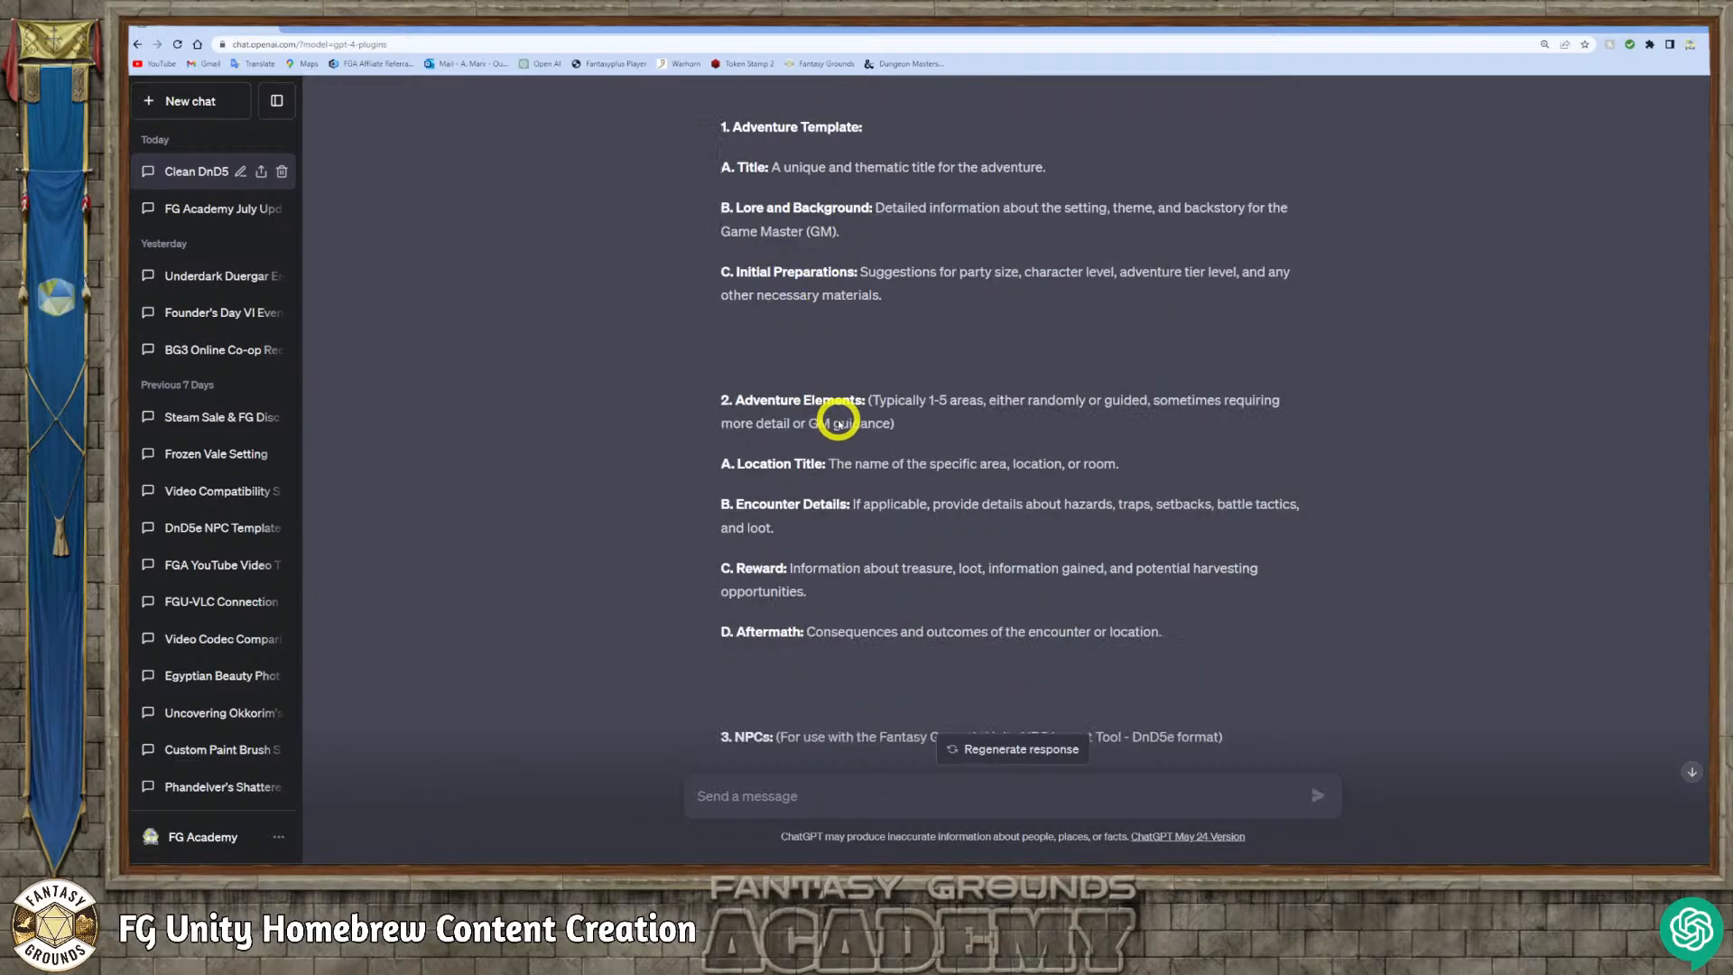
scroll(838, 421, "up", 2)
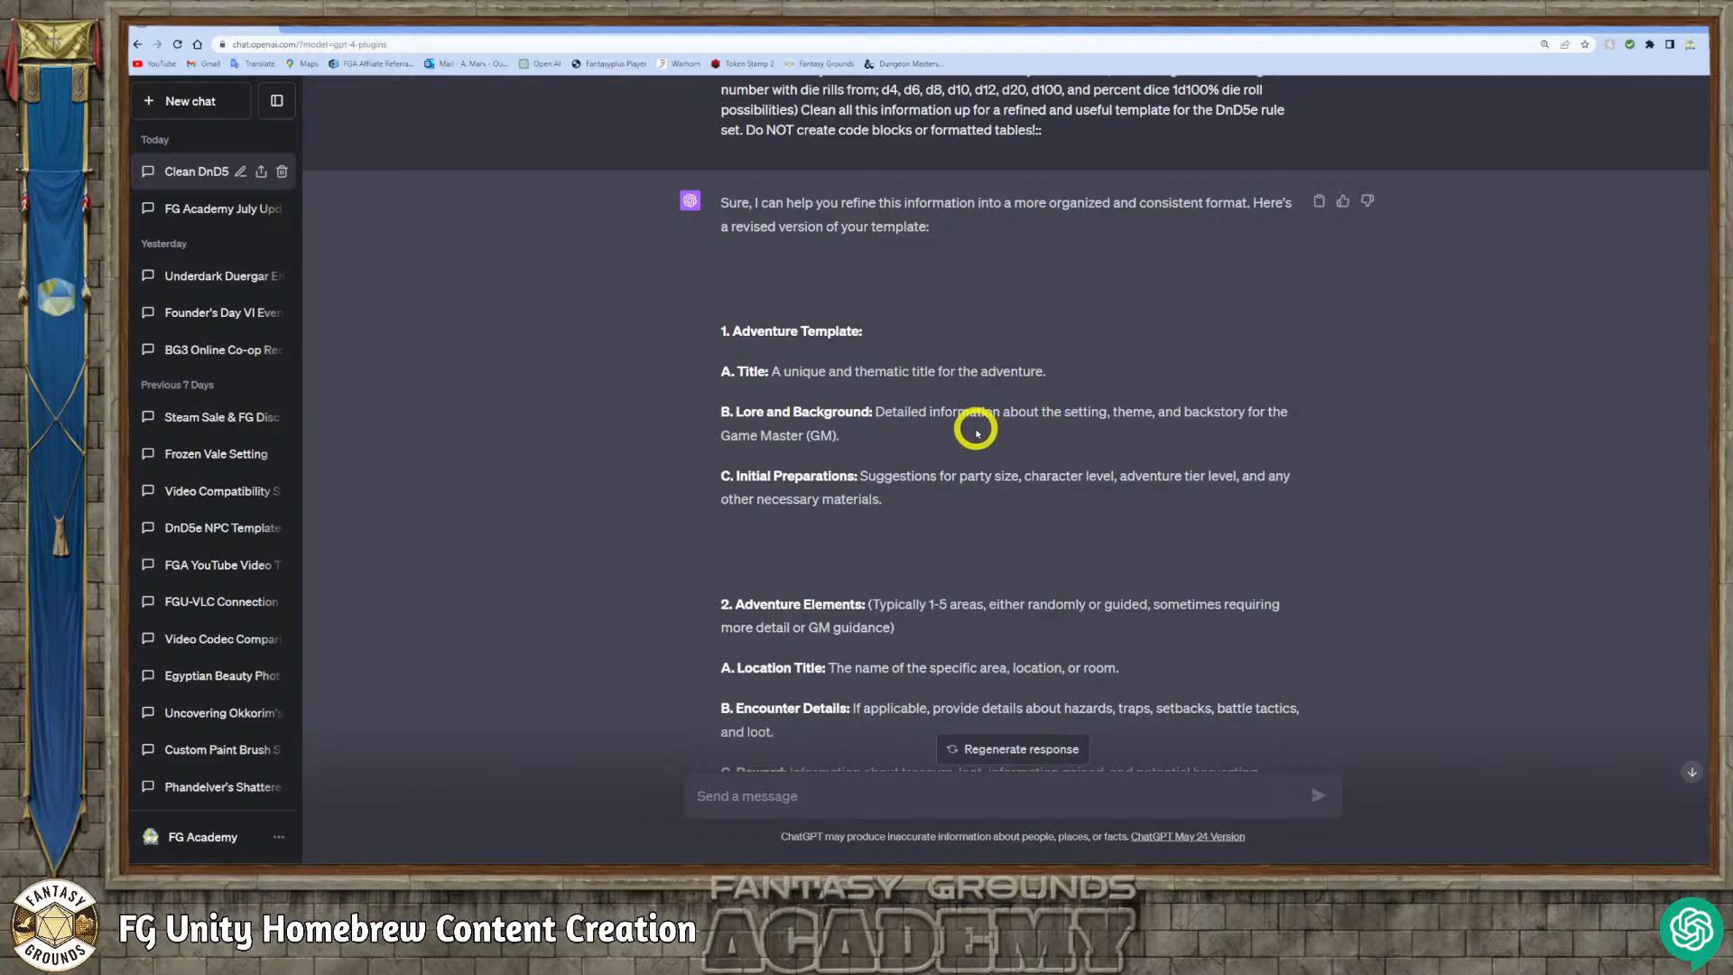
Read from the Adventure Template's lore and initial preparations through the encounter, reward and aftermath entries of Adventure Elements.
scroll(976, 433, "down", 1)
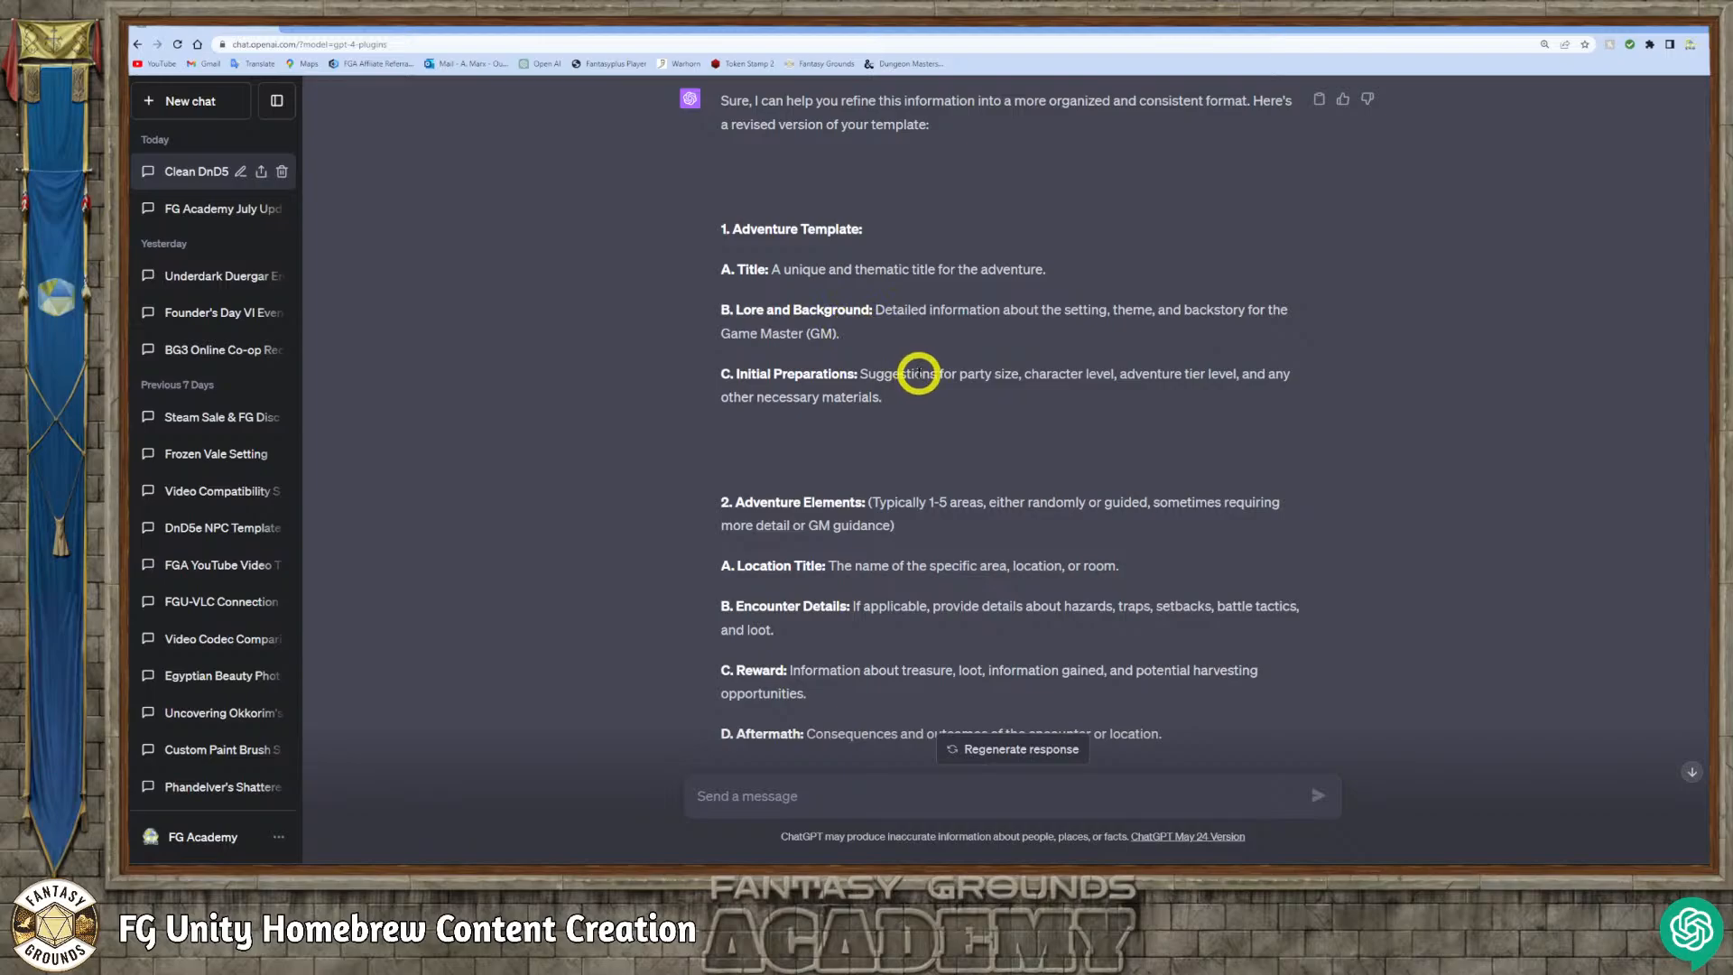
scroll(917, 373, "down", 2)
scroll(918, 373, "up", 1)
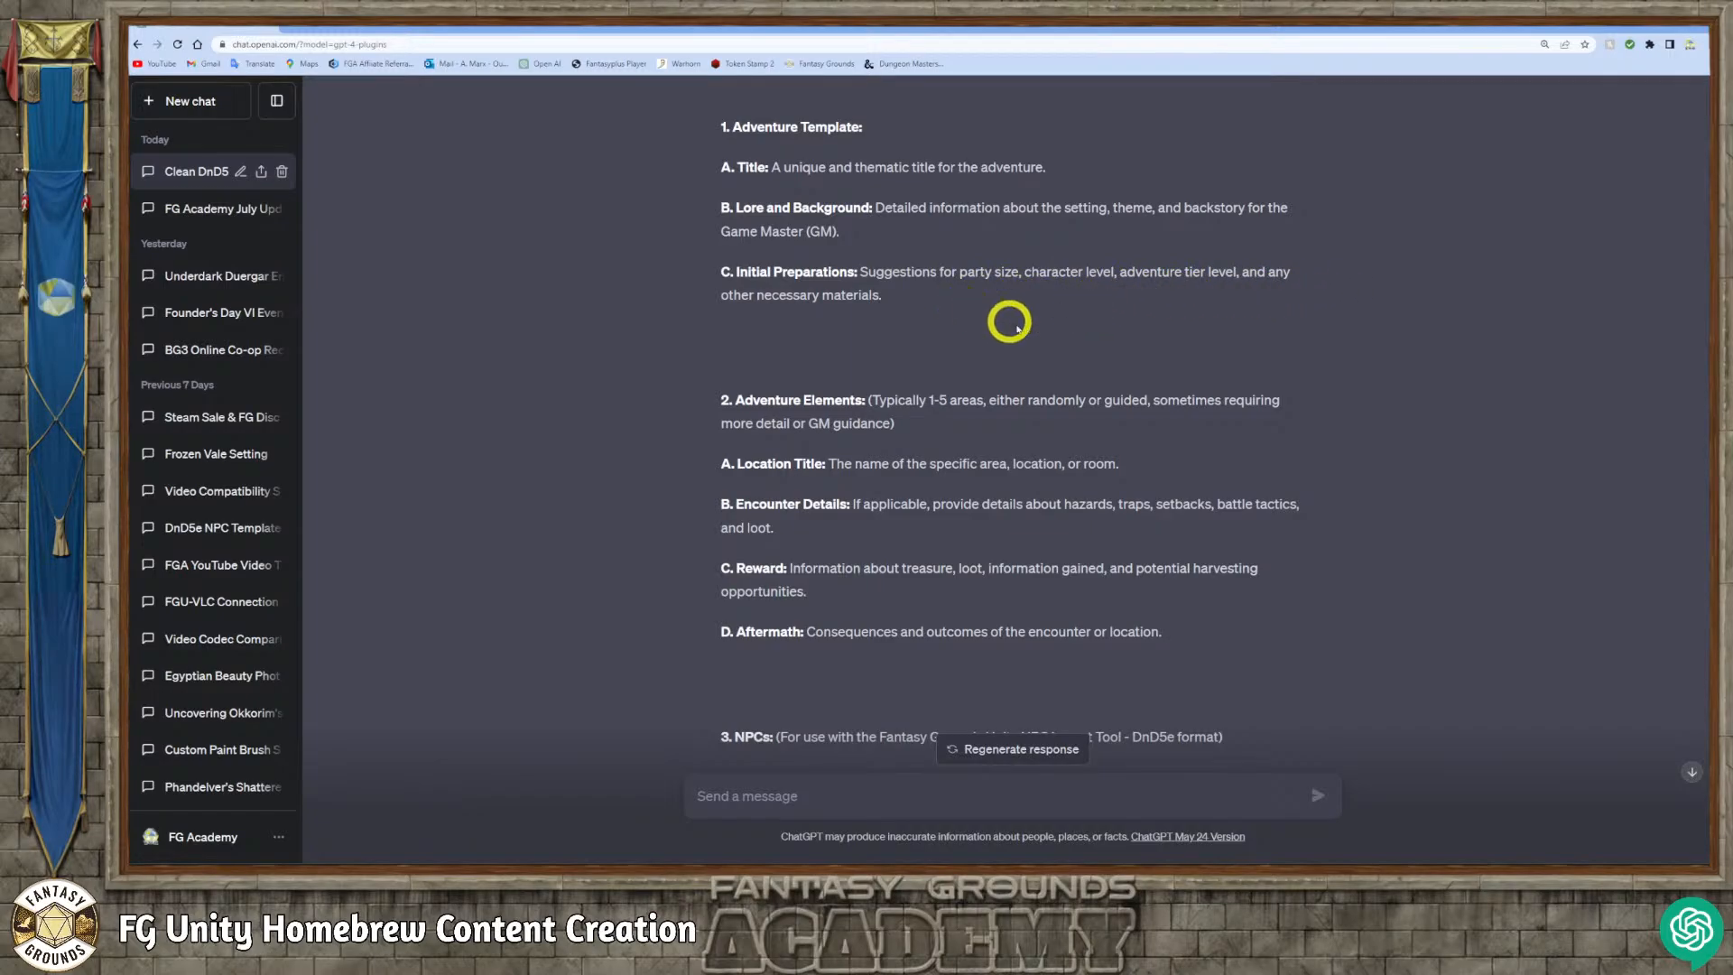
scroll(988, 339, "down", 1)
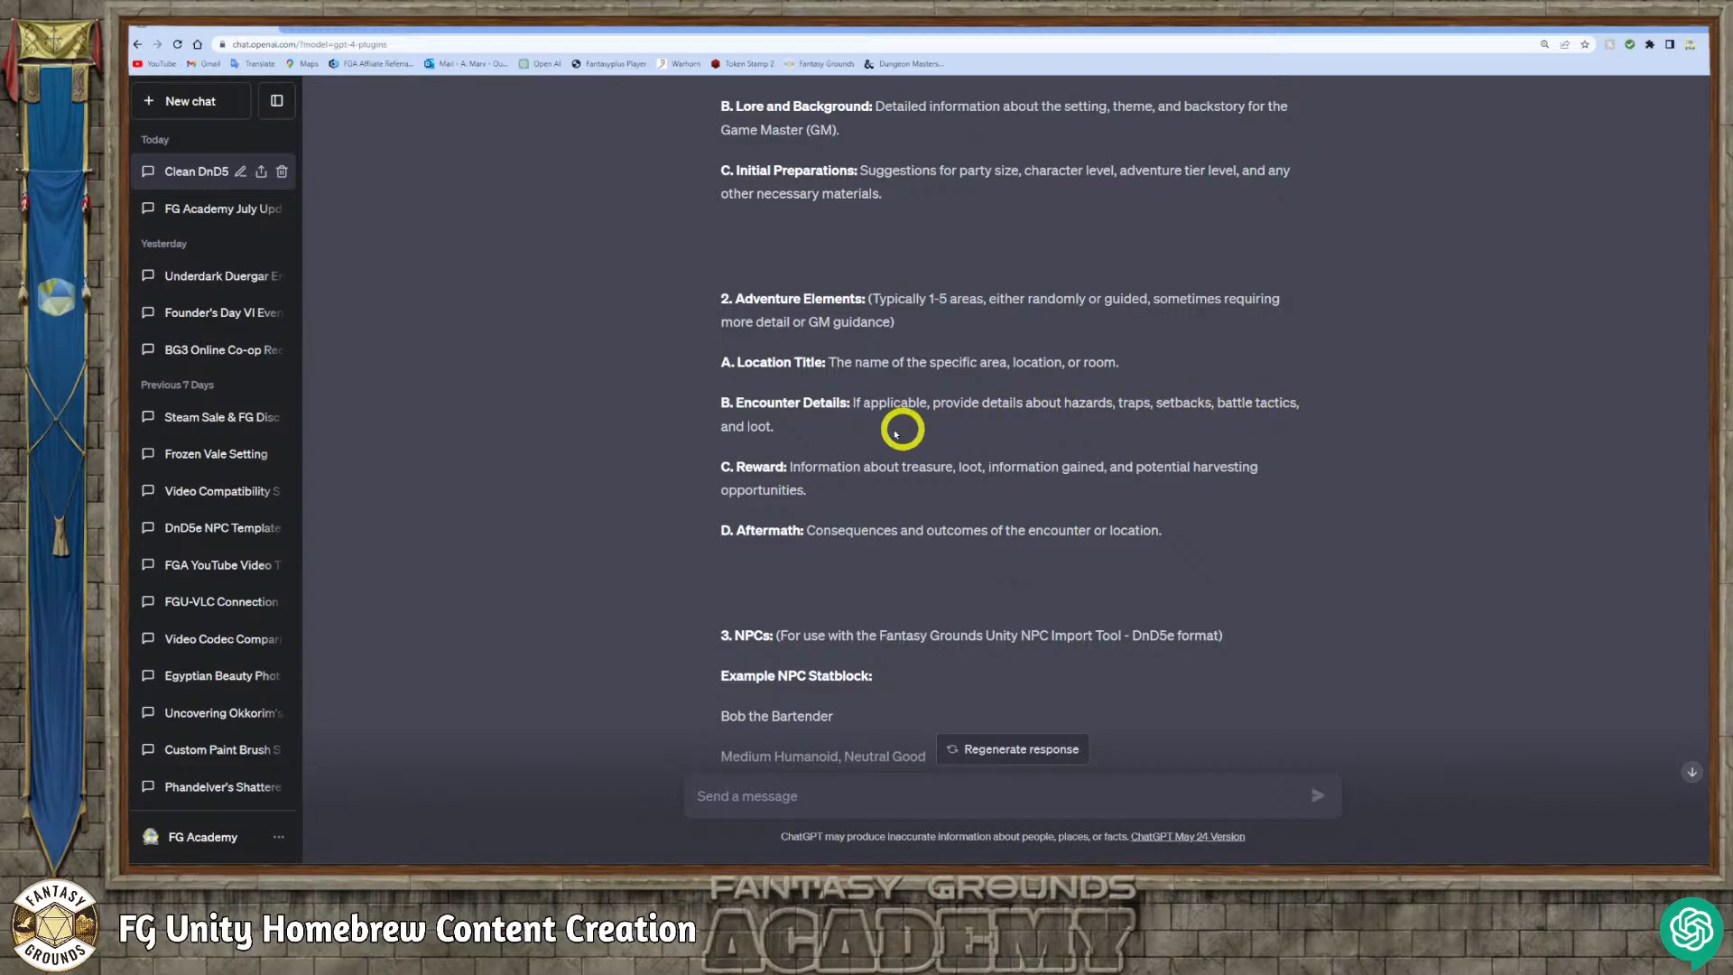
scroll(872, 437, "down", 1)
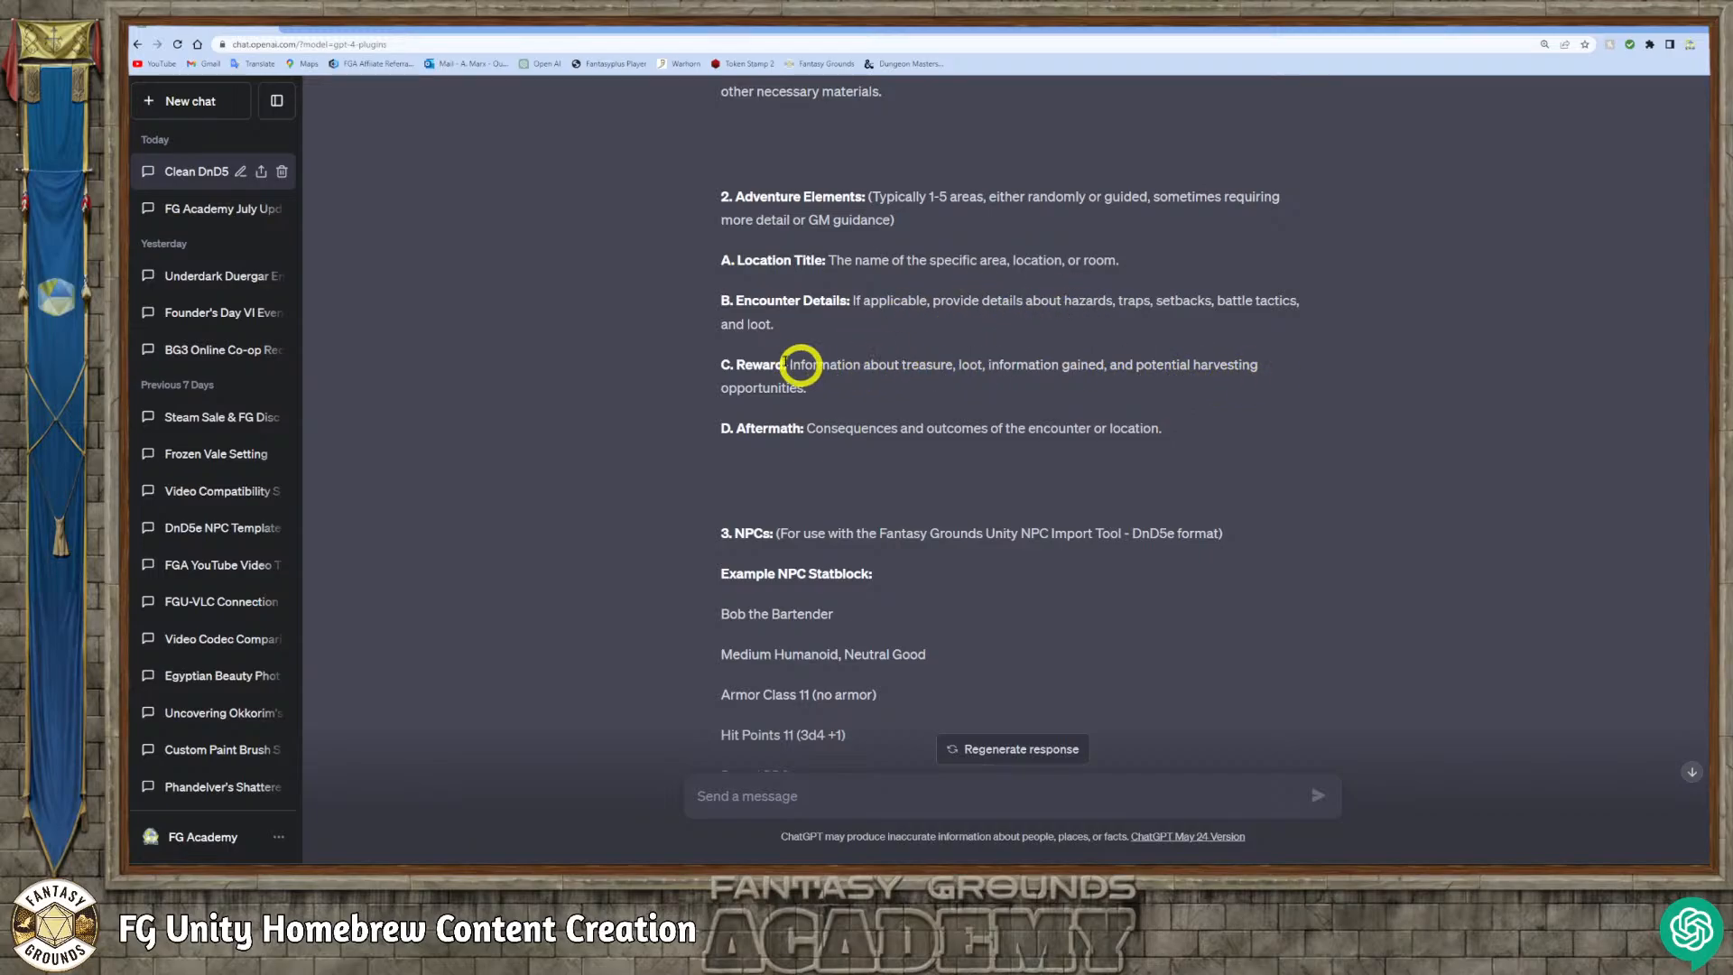
Highlight the note beside the NPCs heading about use with the Fantasy Grounds Unity NPC Import Tool in DnD5e format.
scroll(883, 377, "down", 4)
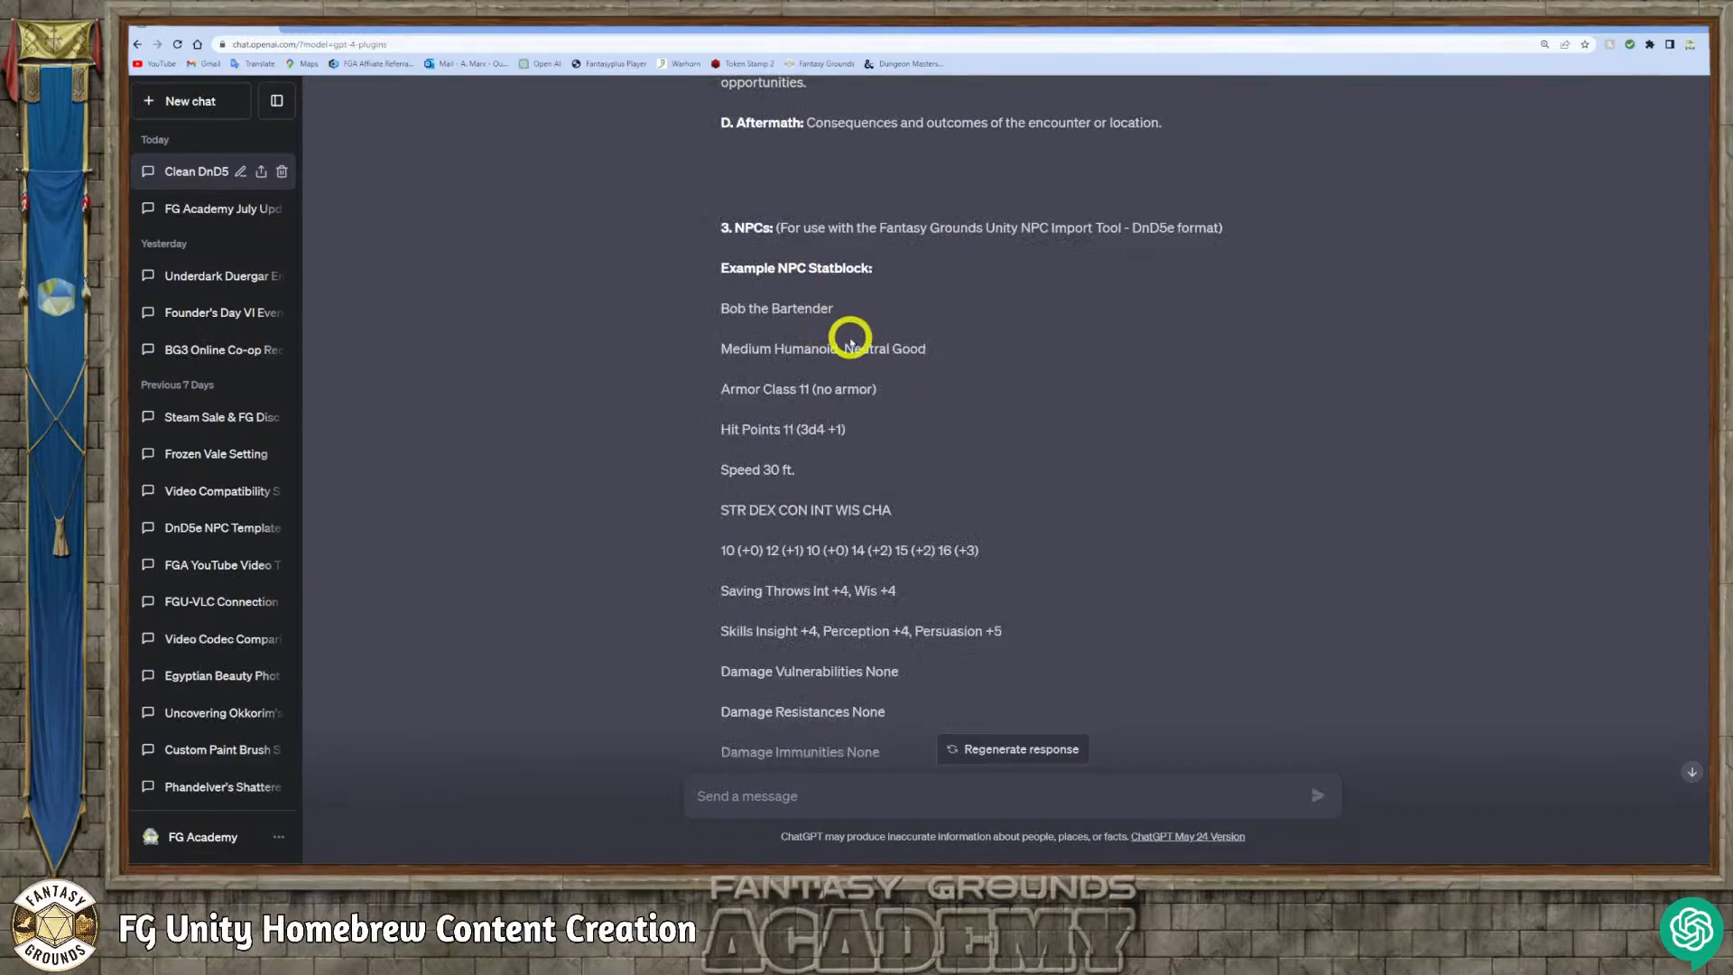
scroll(847, 336, "up", 2)
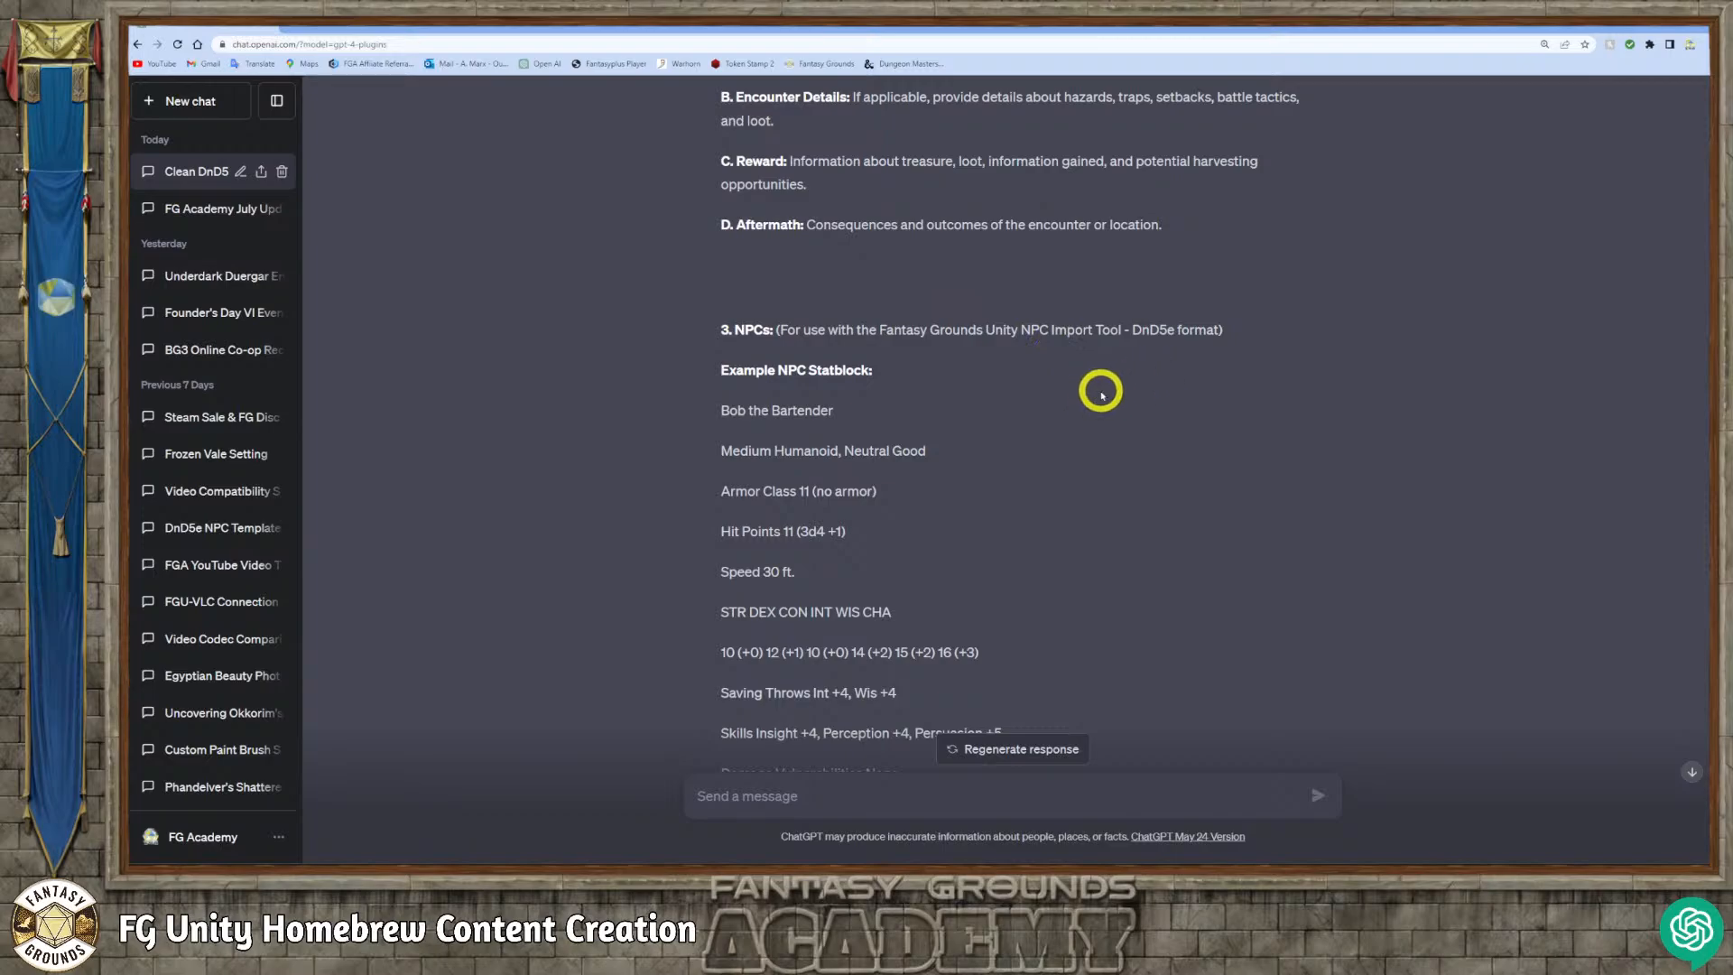
scroll(1092, 385, "down", 1)
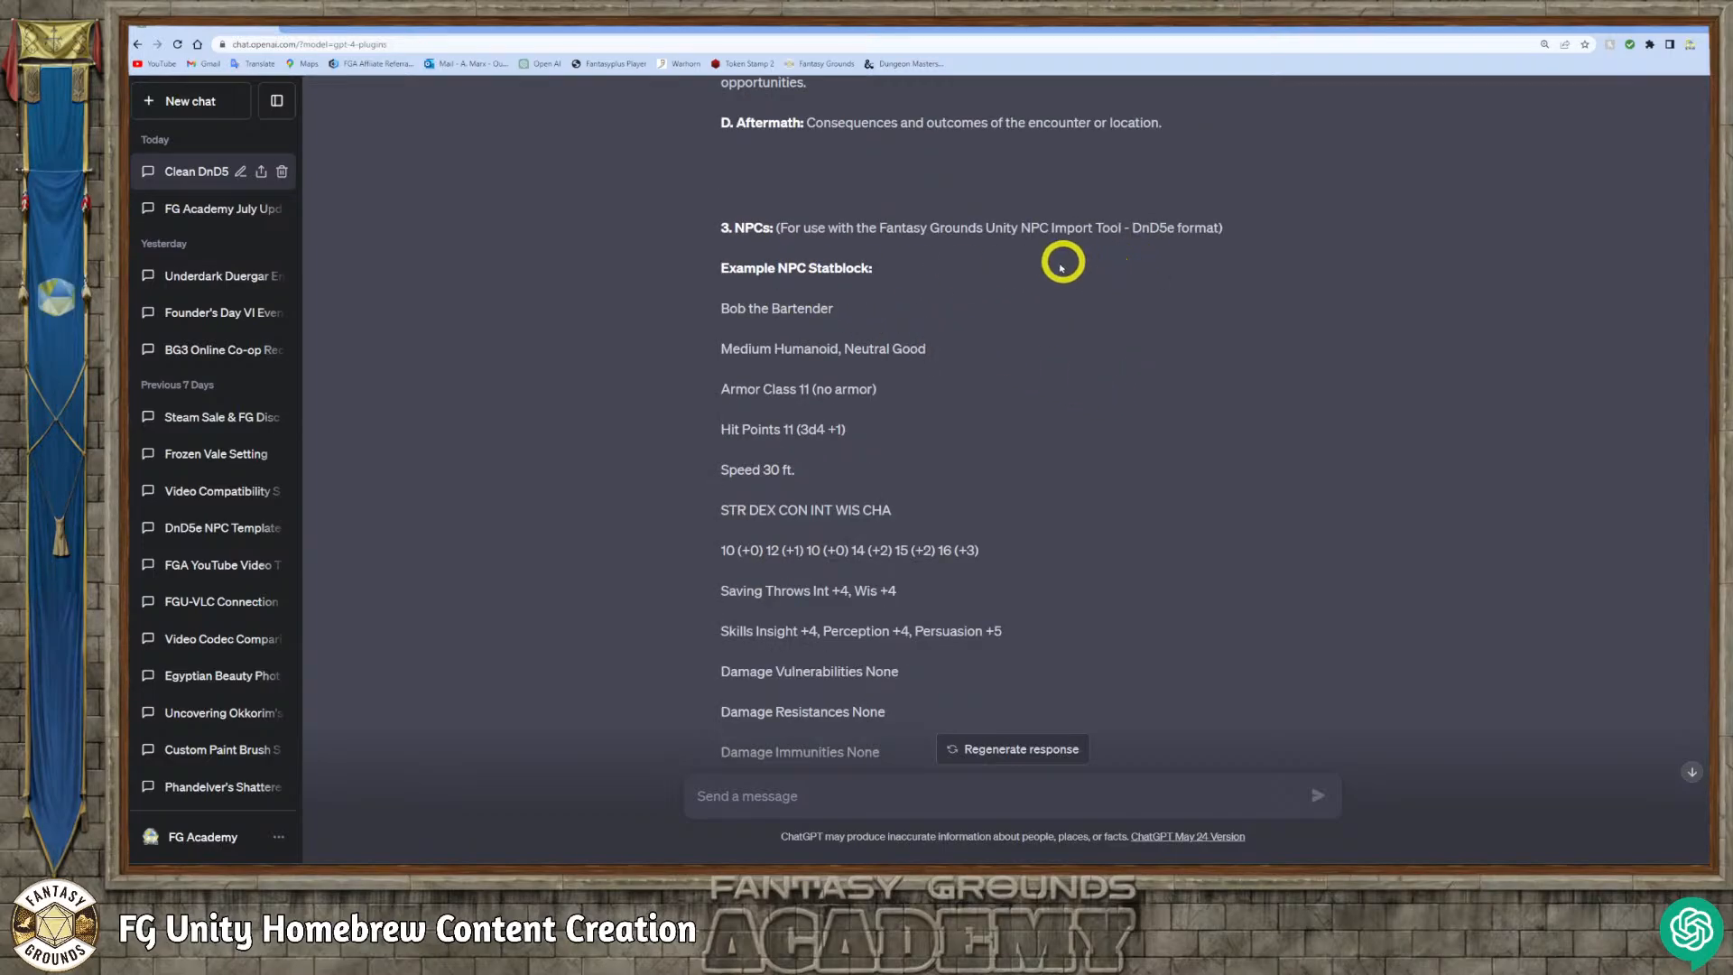
left_click_drag(778, 227, 1222, 231)
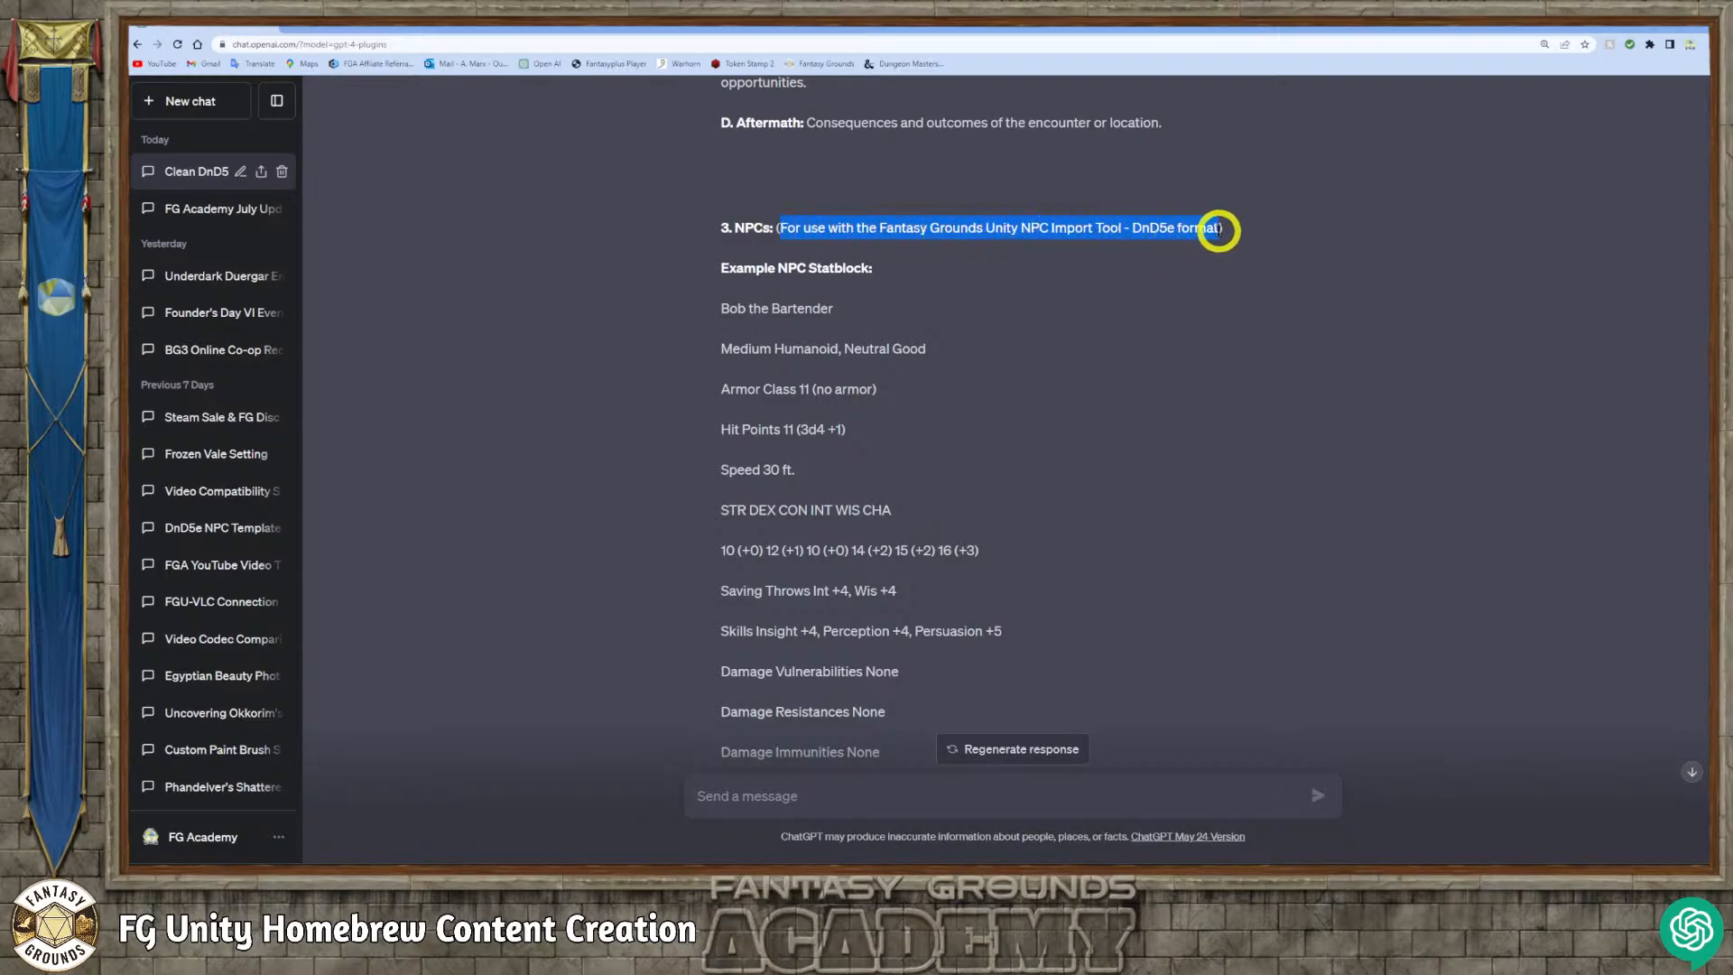
Switch to Fantasy Grounds, look through the extensions for the new DnD5e campaign on the Dungeons and Dragons (5E) ruleset, and start it.
left_click(394, 879)
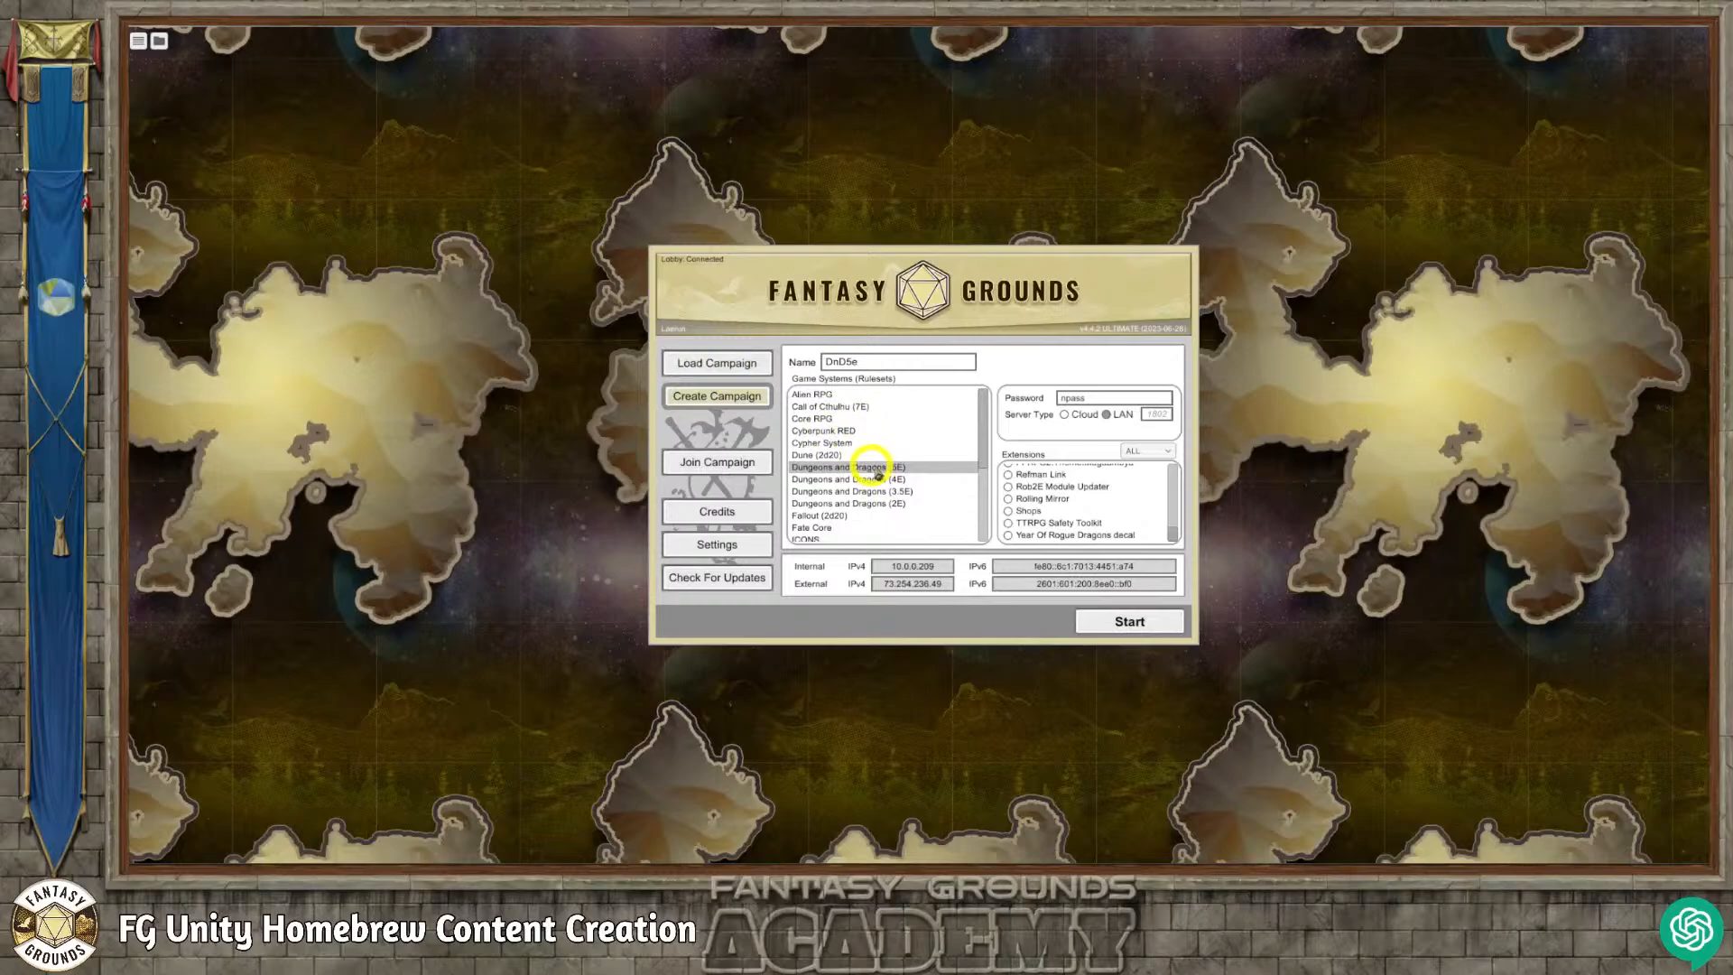
scroll(875, 468, "down", 4)
scroll(888, 467, "up", 4)
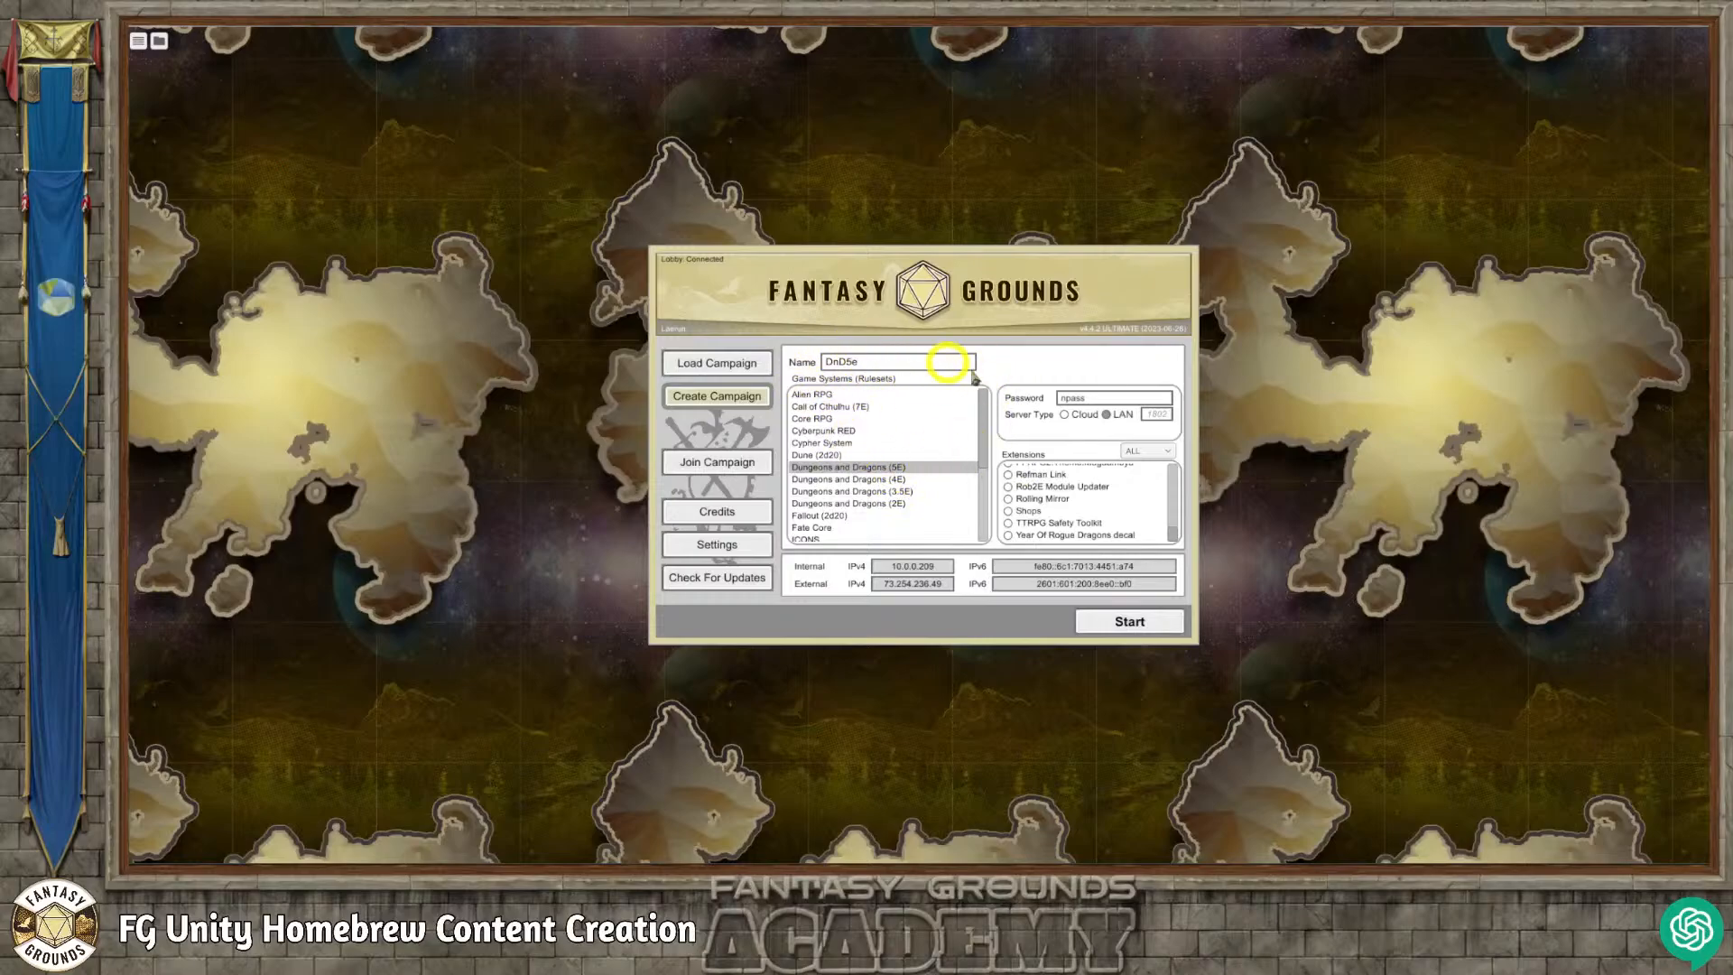
scroll(1082, 510, "up", 3)
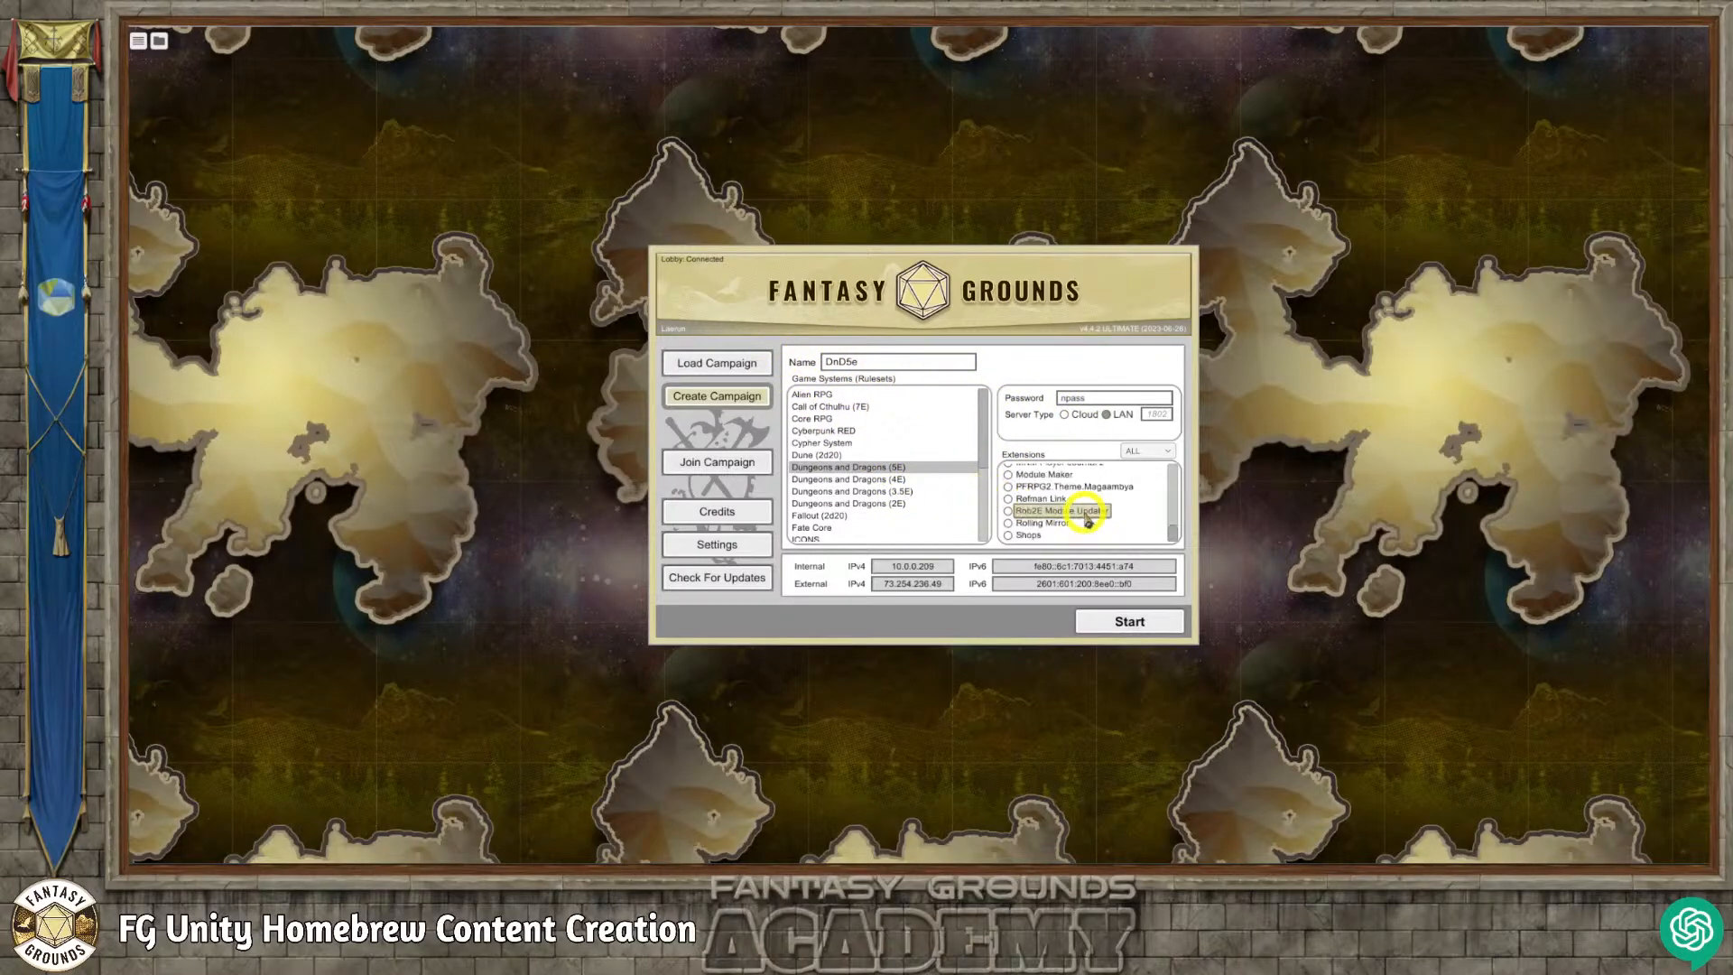
scroll(1074, 515, "up", 5)
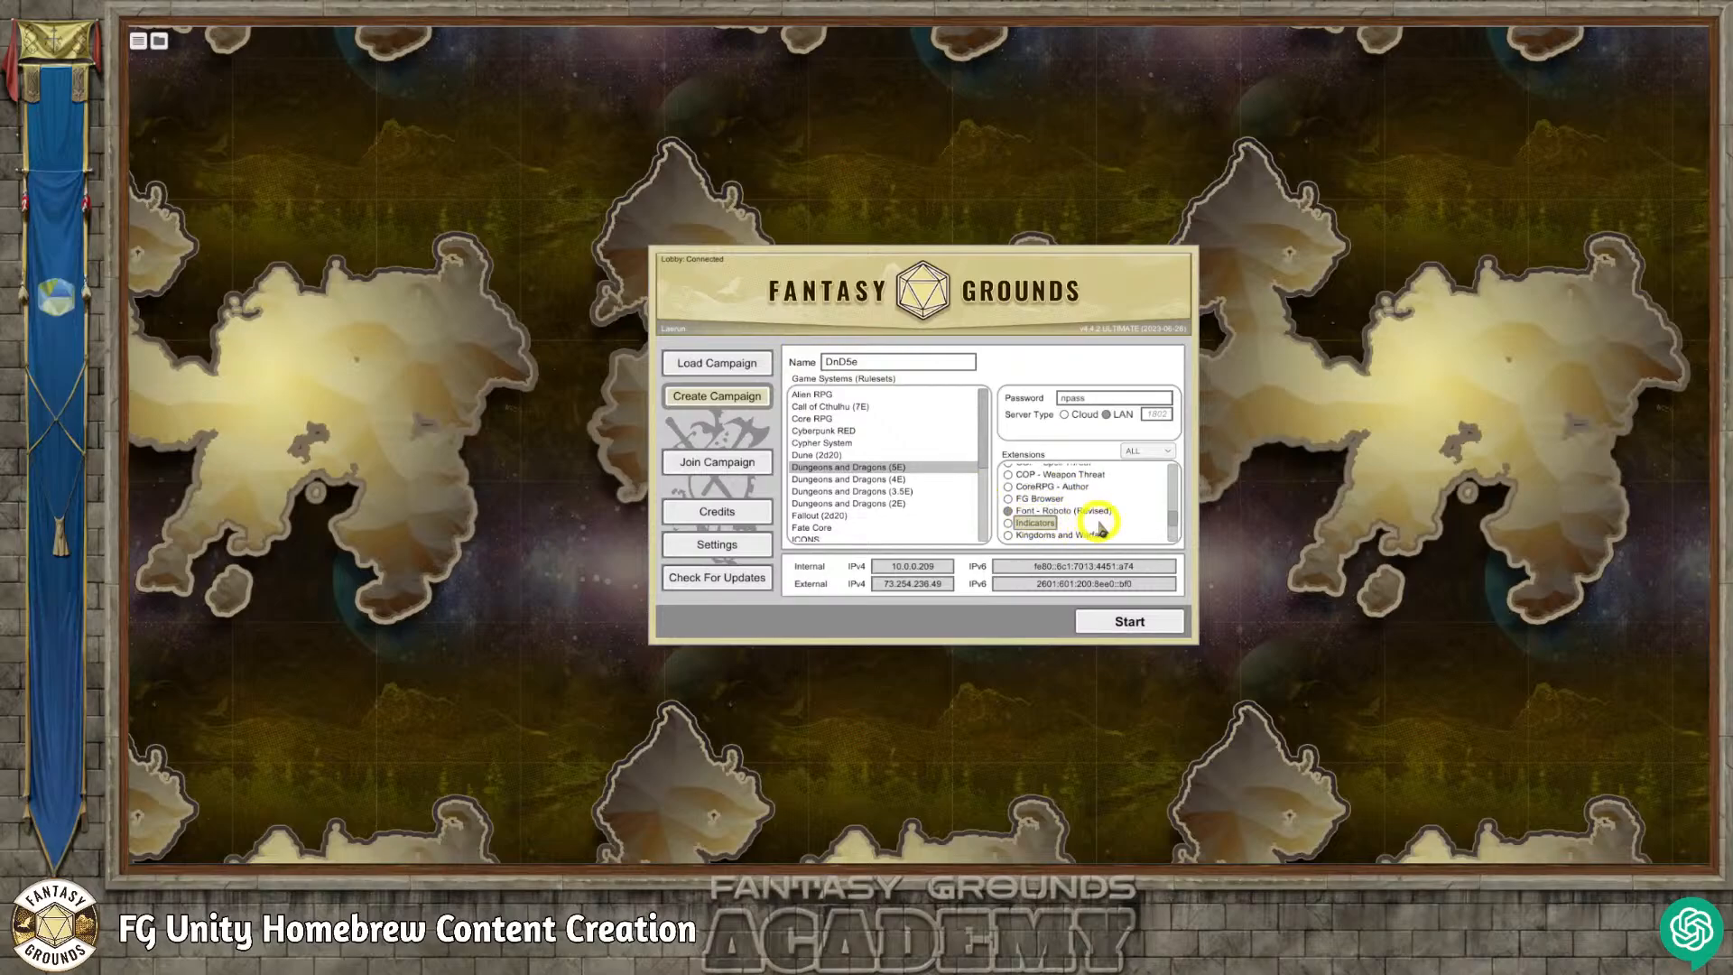
scroll(1172, 510, "up", 10)
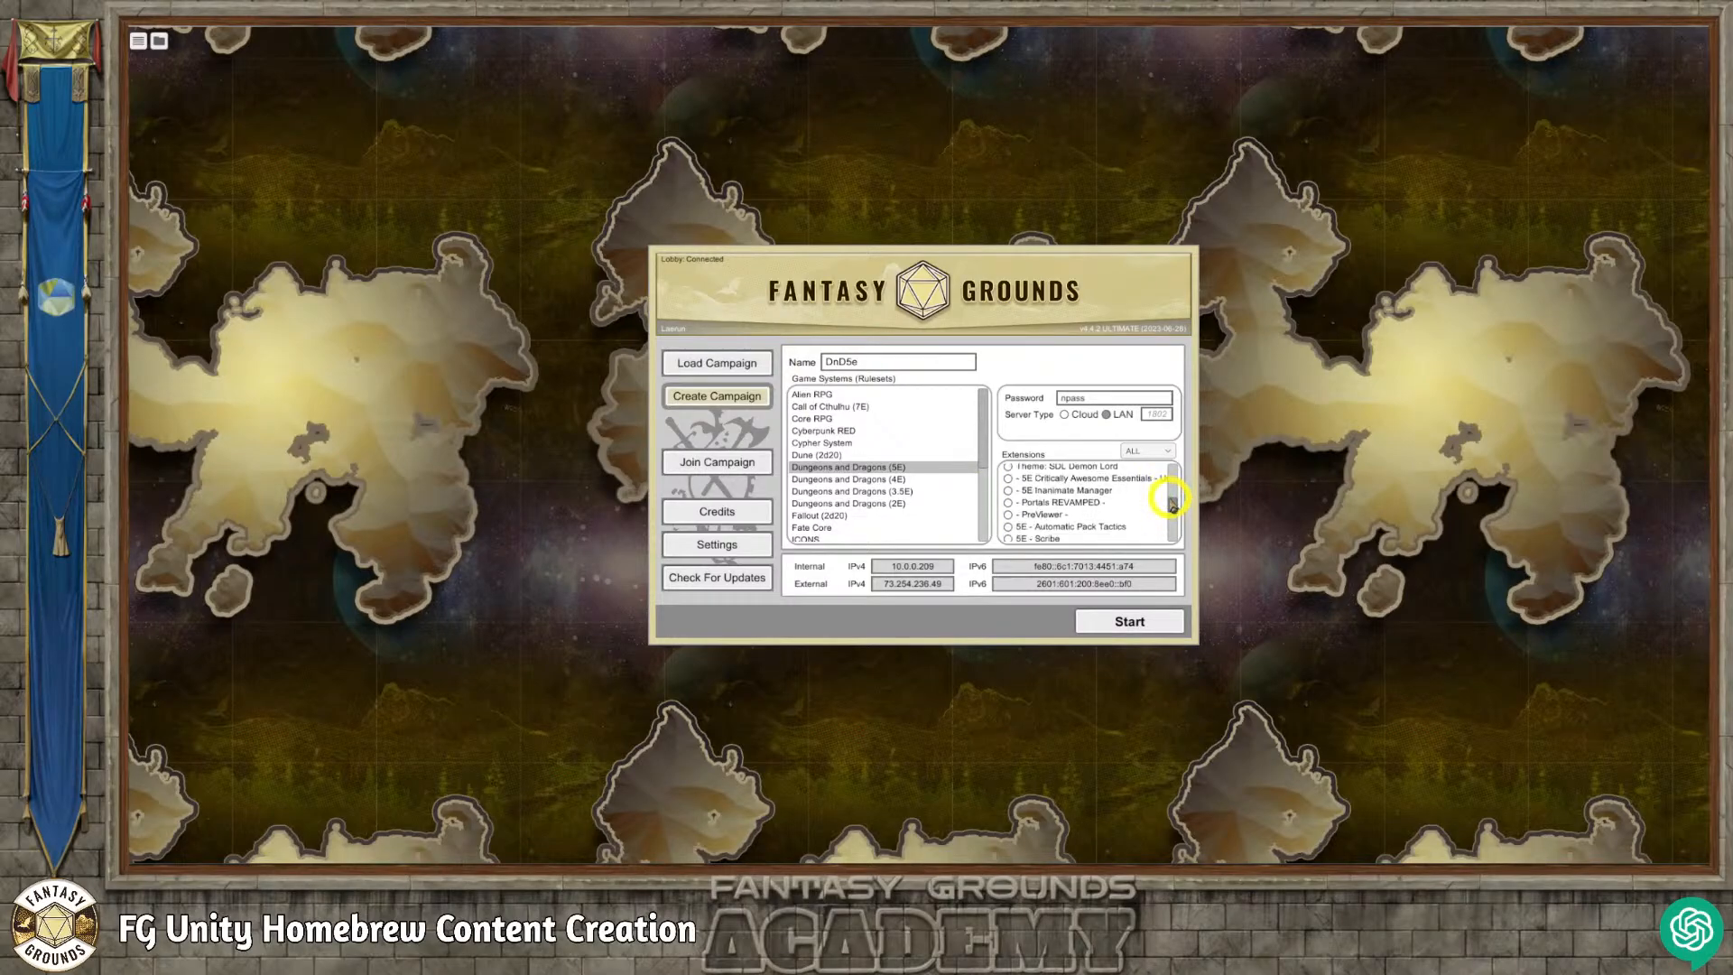
scroll(1171, 502, "down", 15)
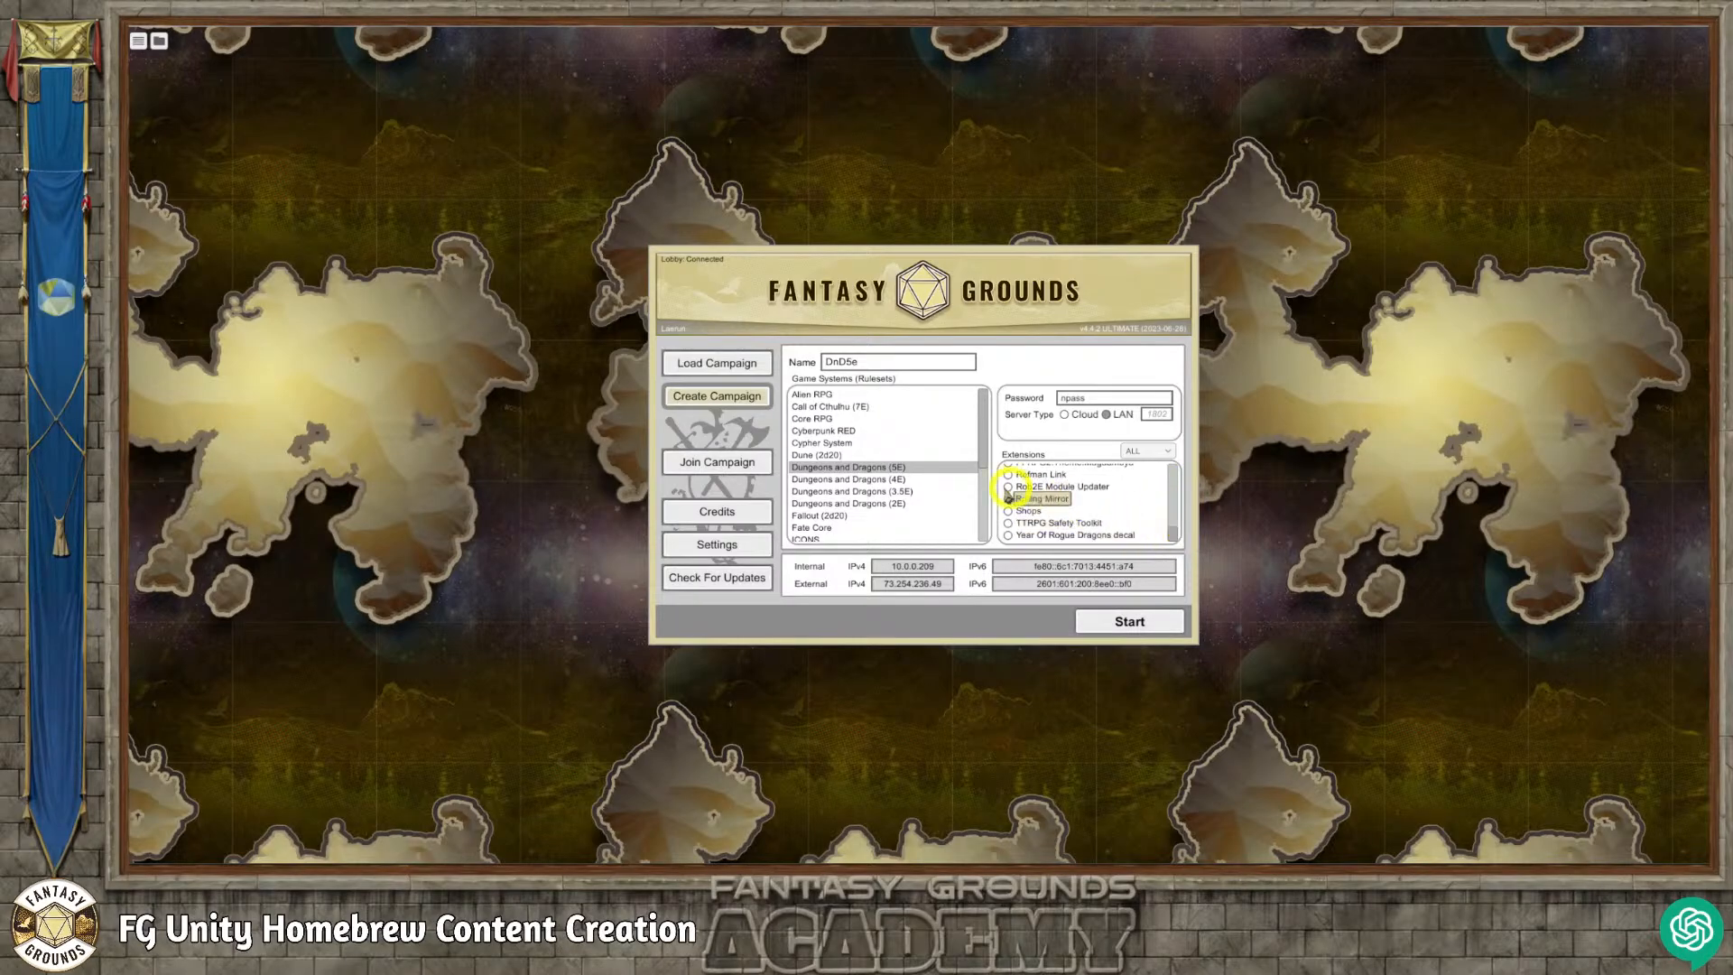
left_click(1139, 624)
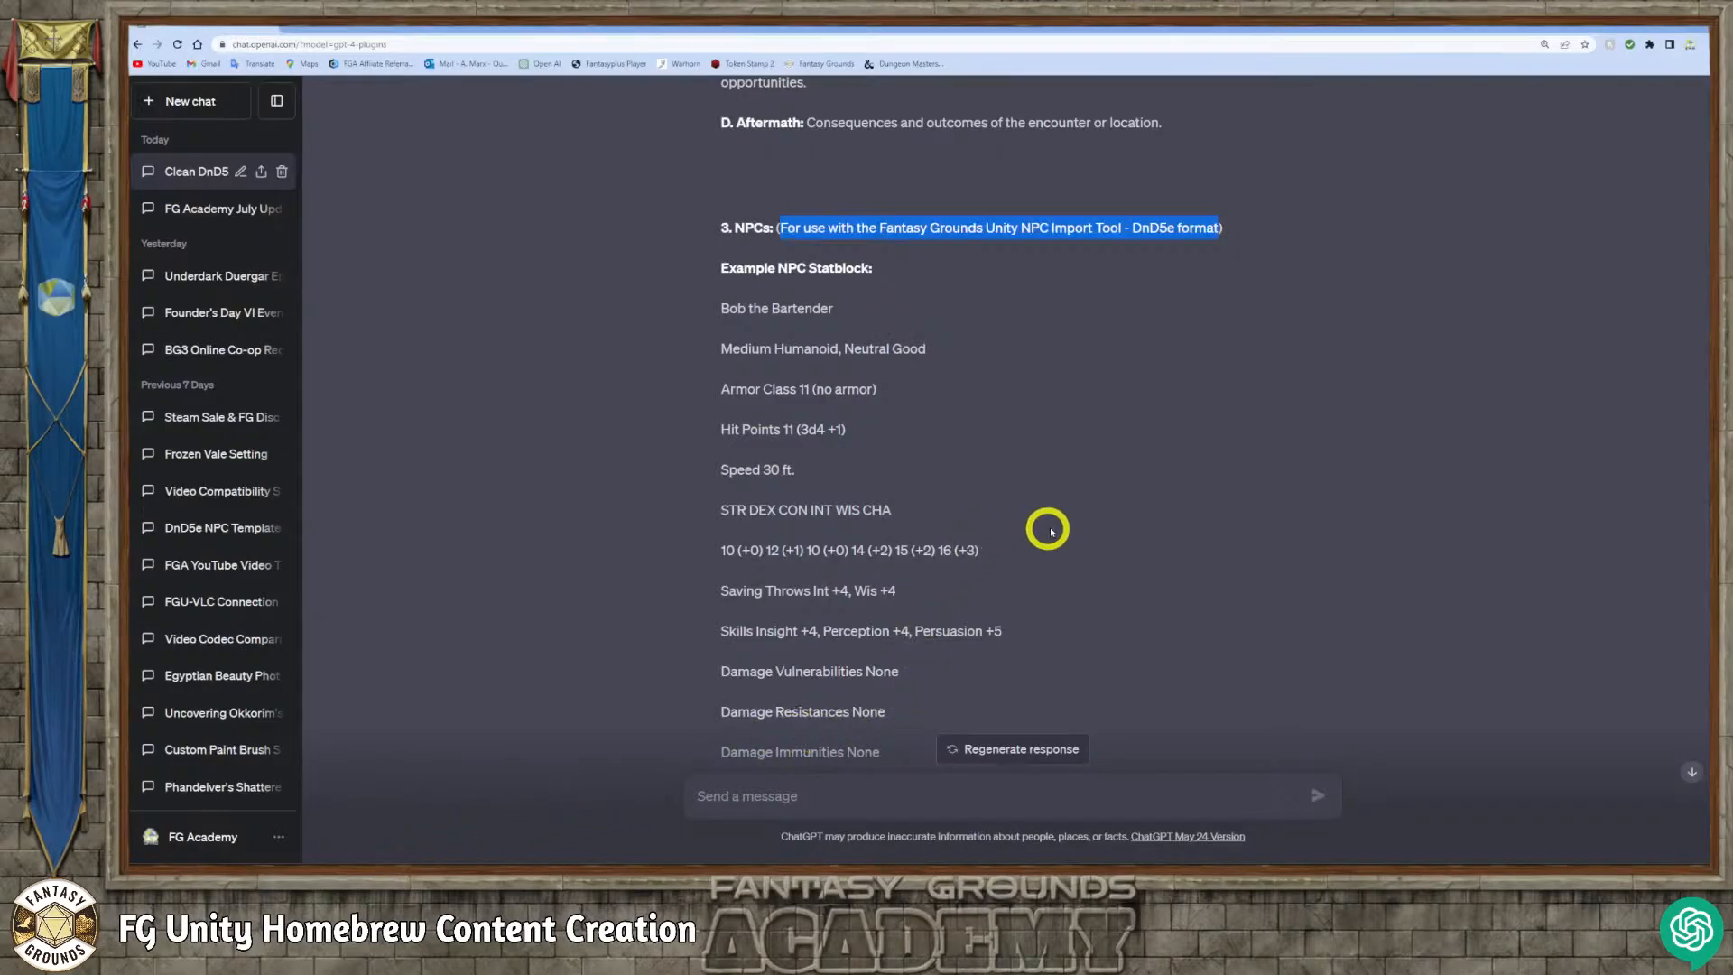
Highlight the example NPC stat block from its heading through the ability score labels for inspection, and clear the selection.
left_click(1045, 487)
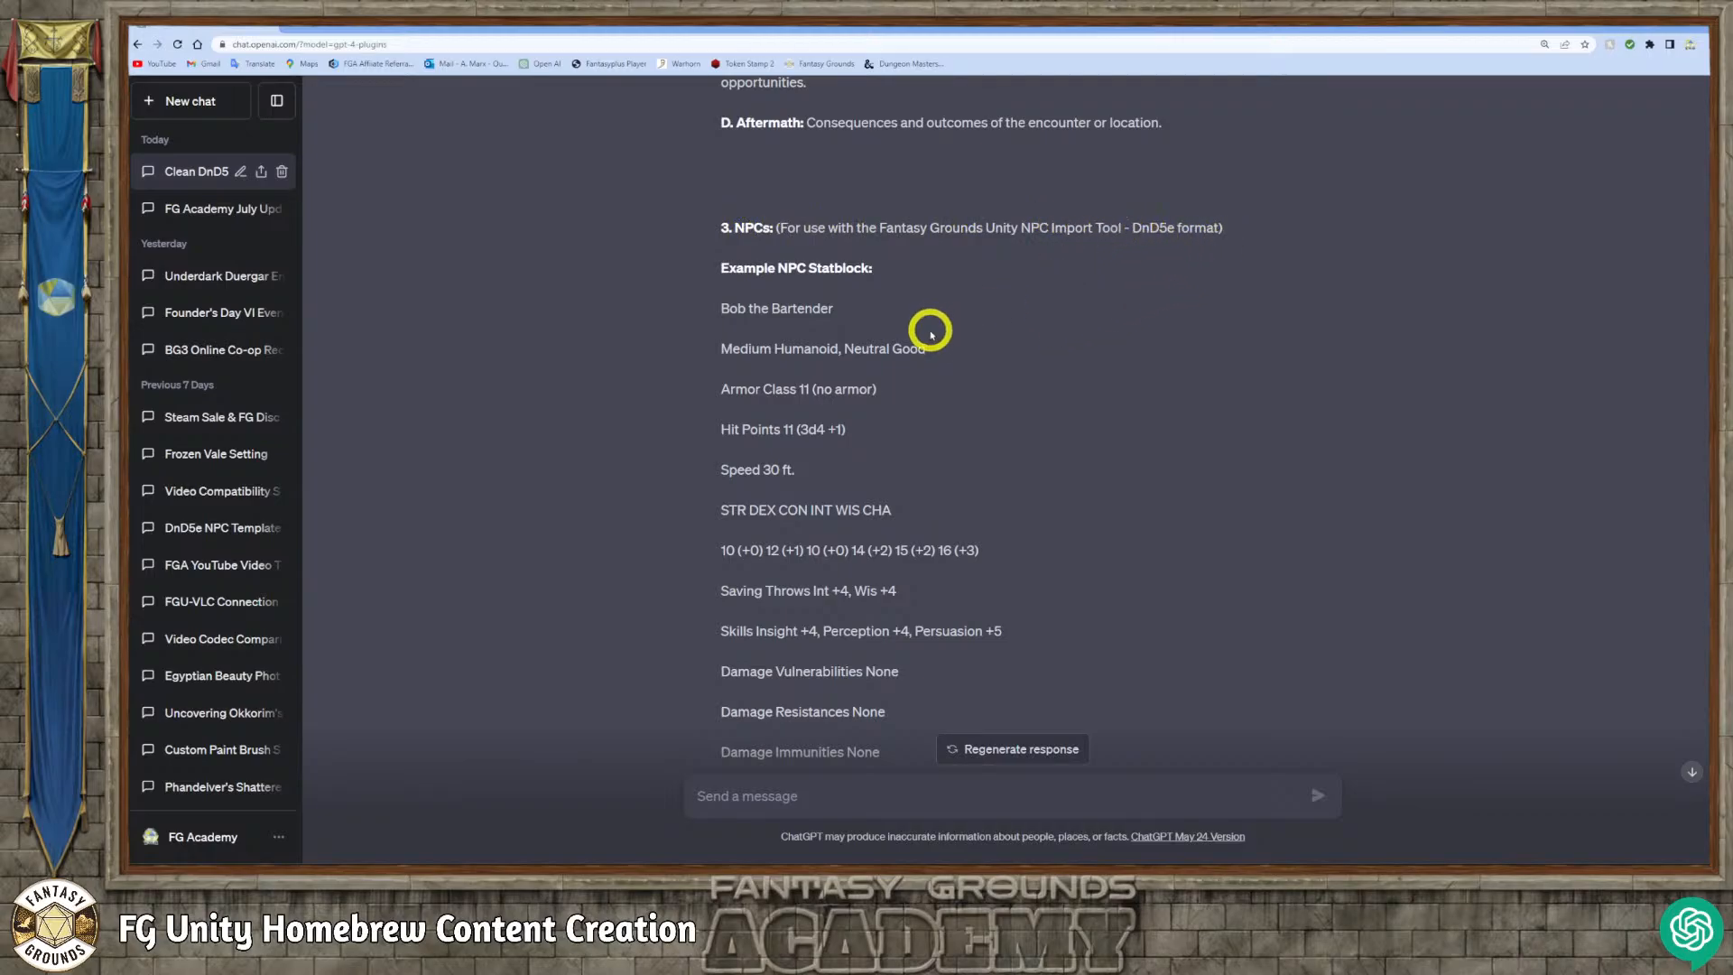
left_click_drag(718, 269, 913, 513)
scroll(917, 469, "down", 1)
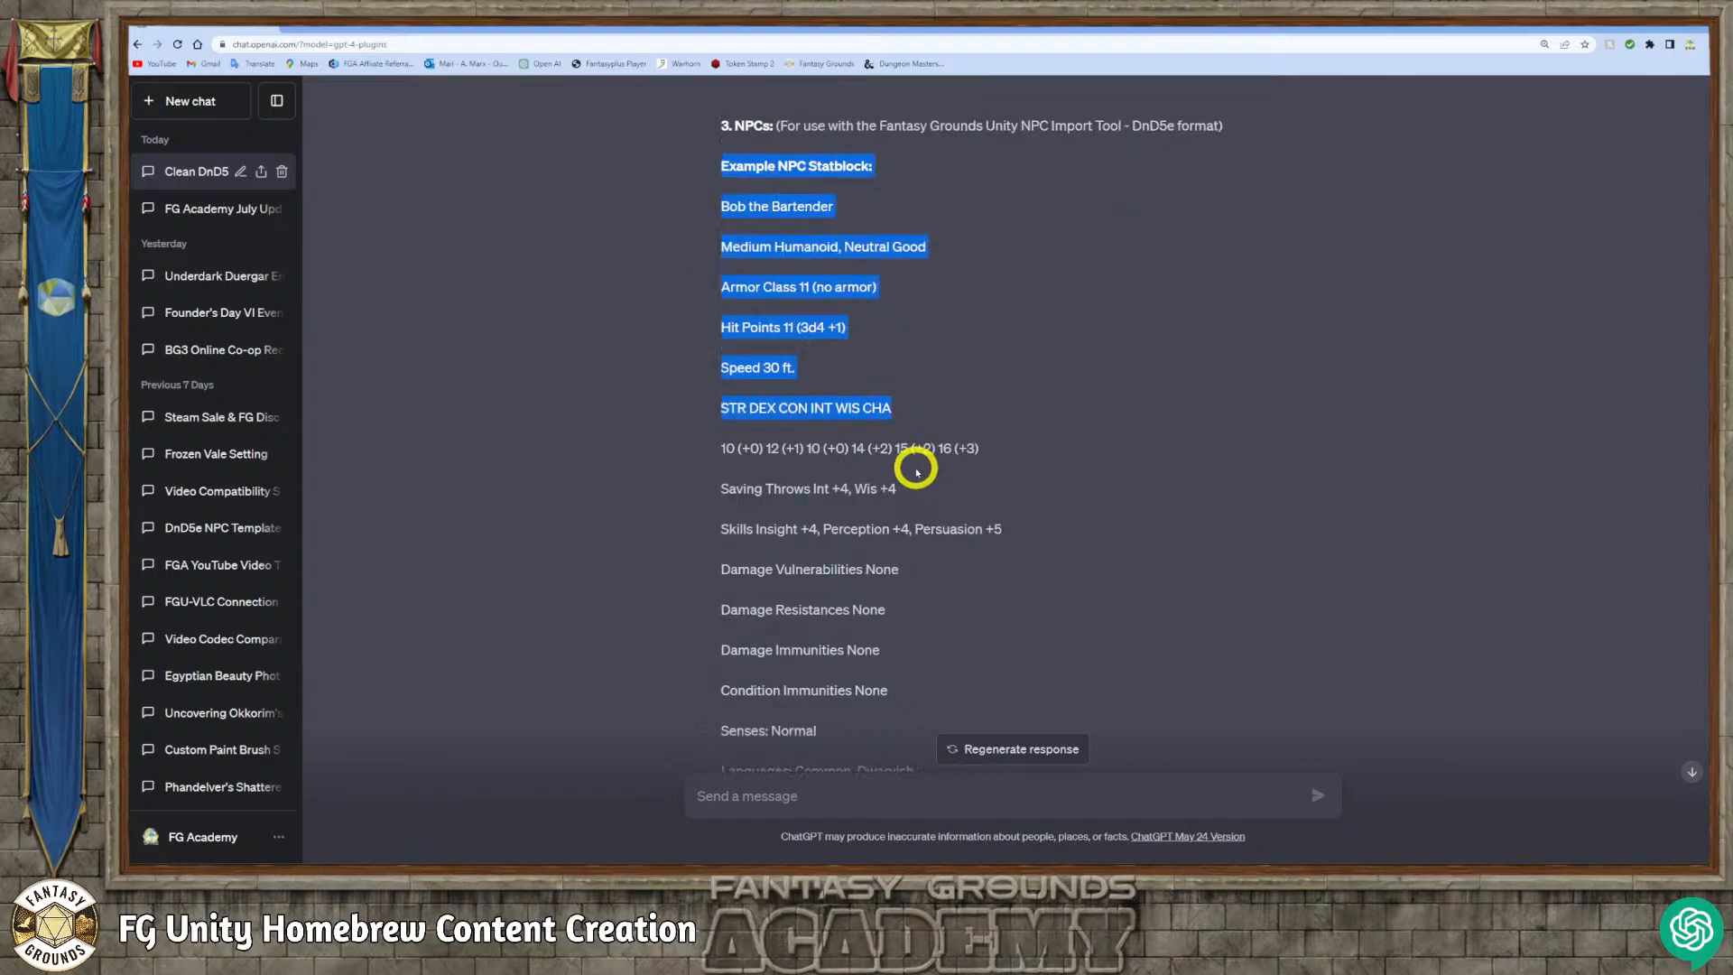
left_click(955, 356)
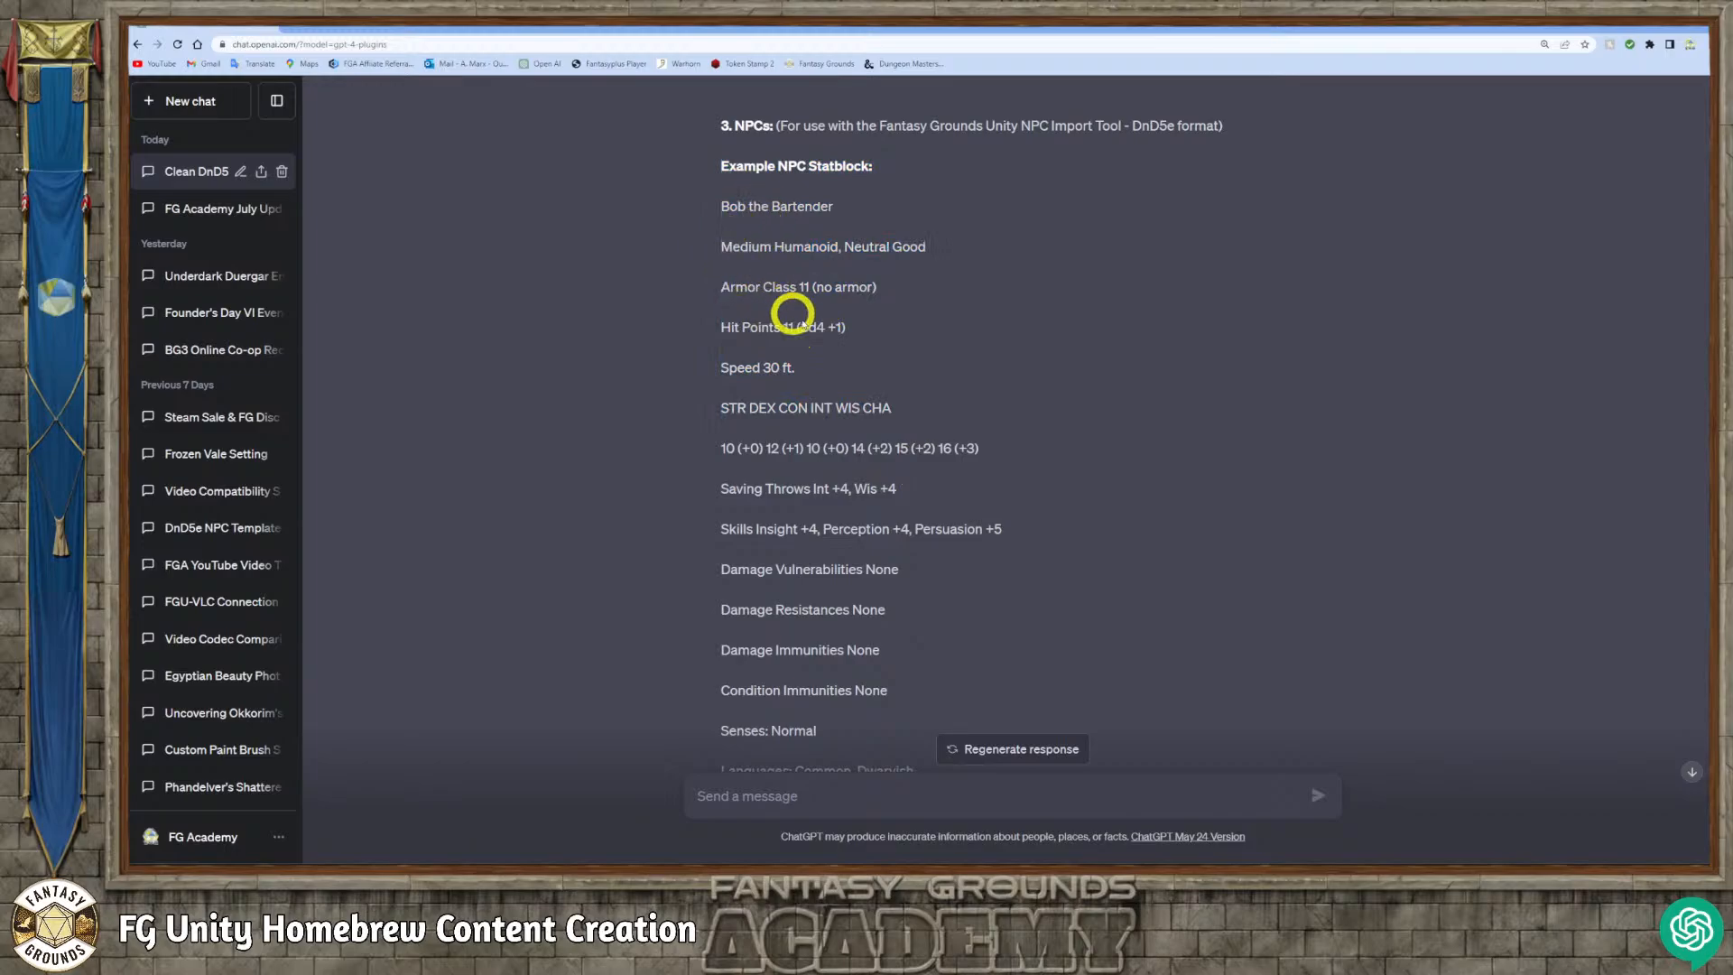
Read the bartender's stat block from armor class and ability scores through challenge, proficiency bonus, traits, actions and reactions.
scroll(852, 346, "down", 1)
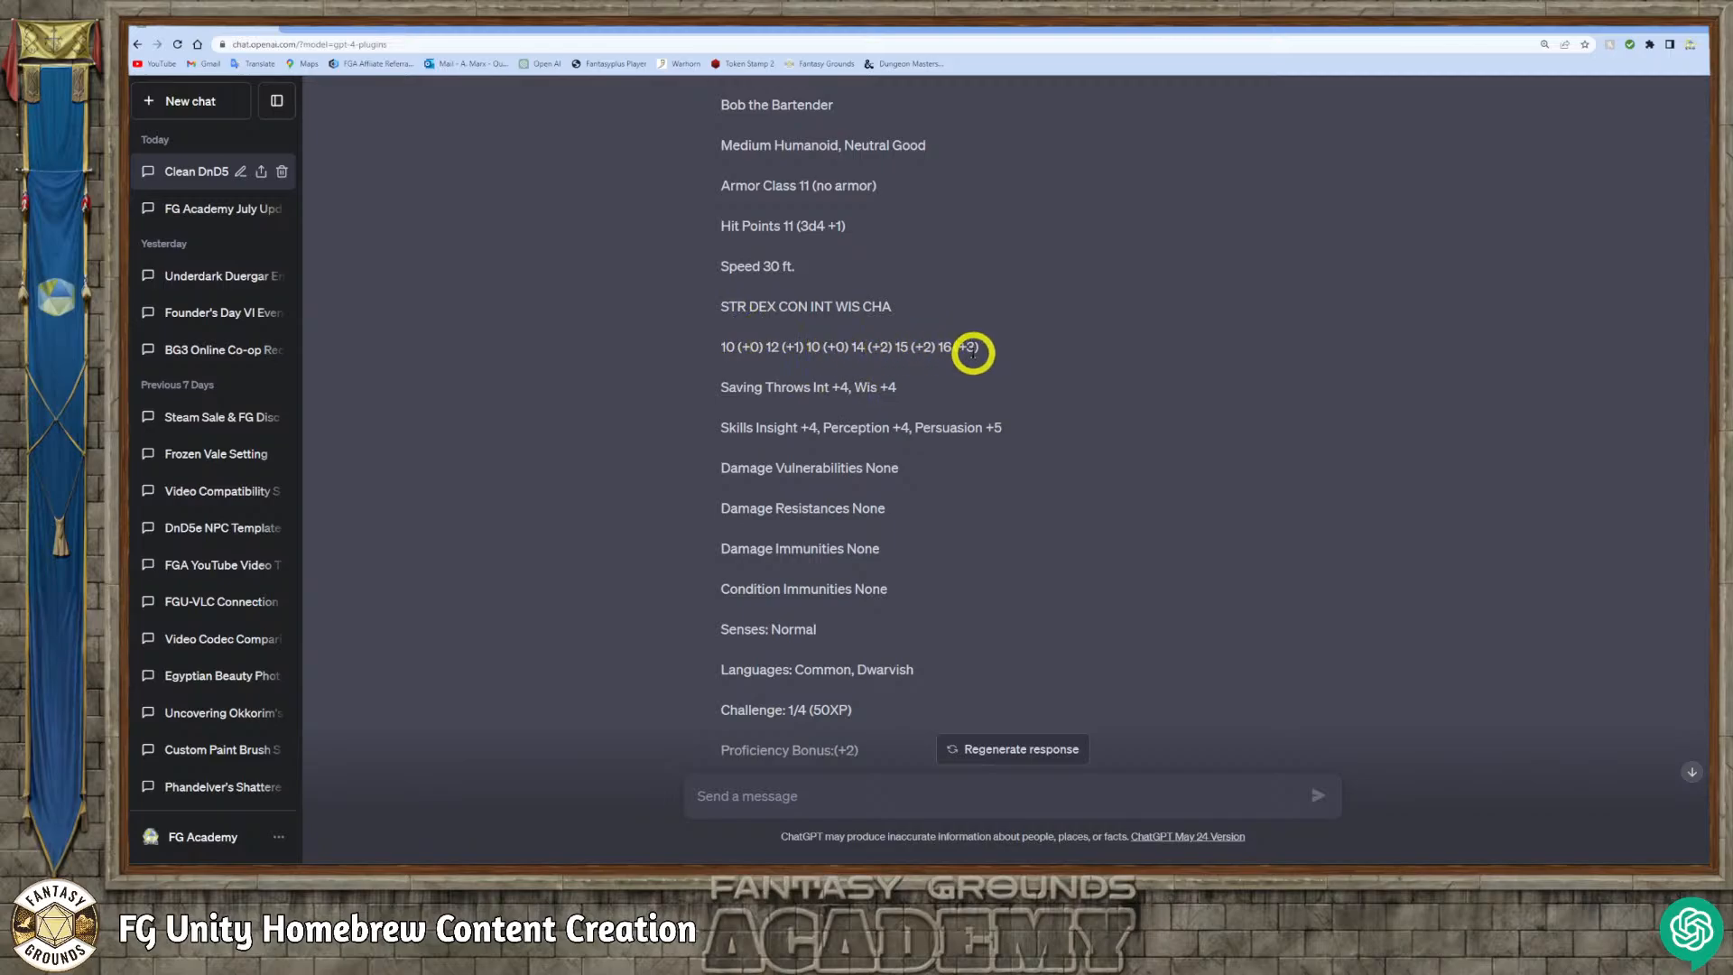
scroll(858, 365, "down", 1)
scroll(893, 370, "down", 1)
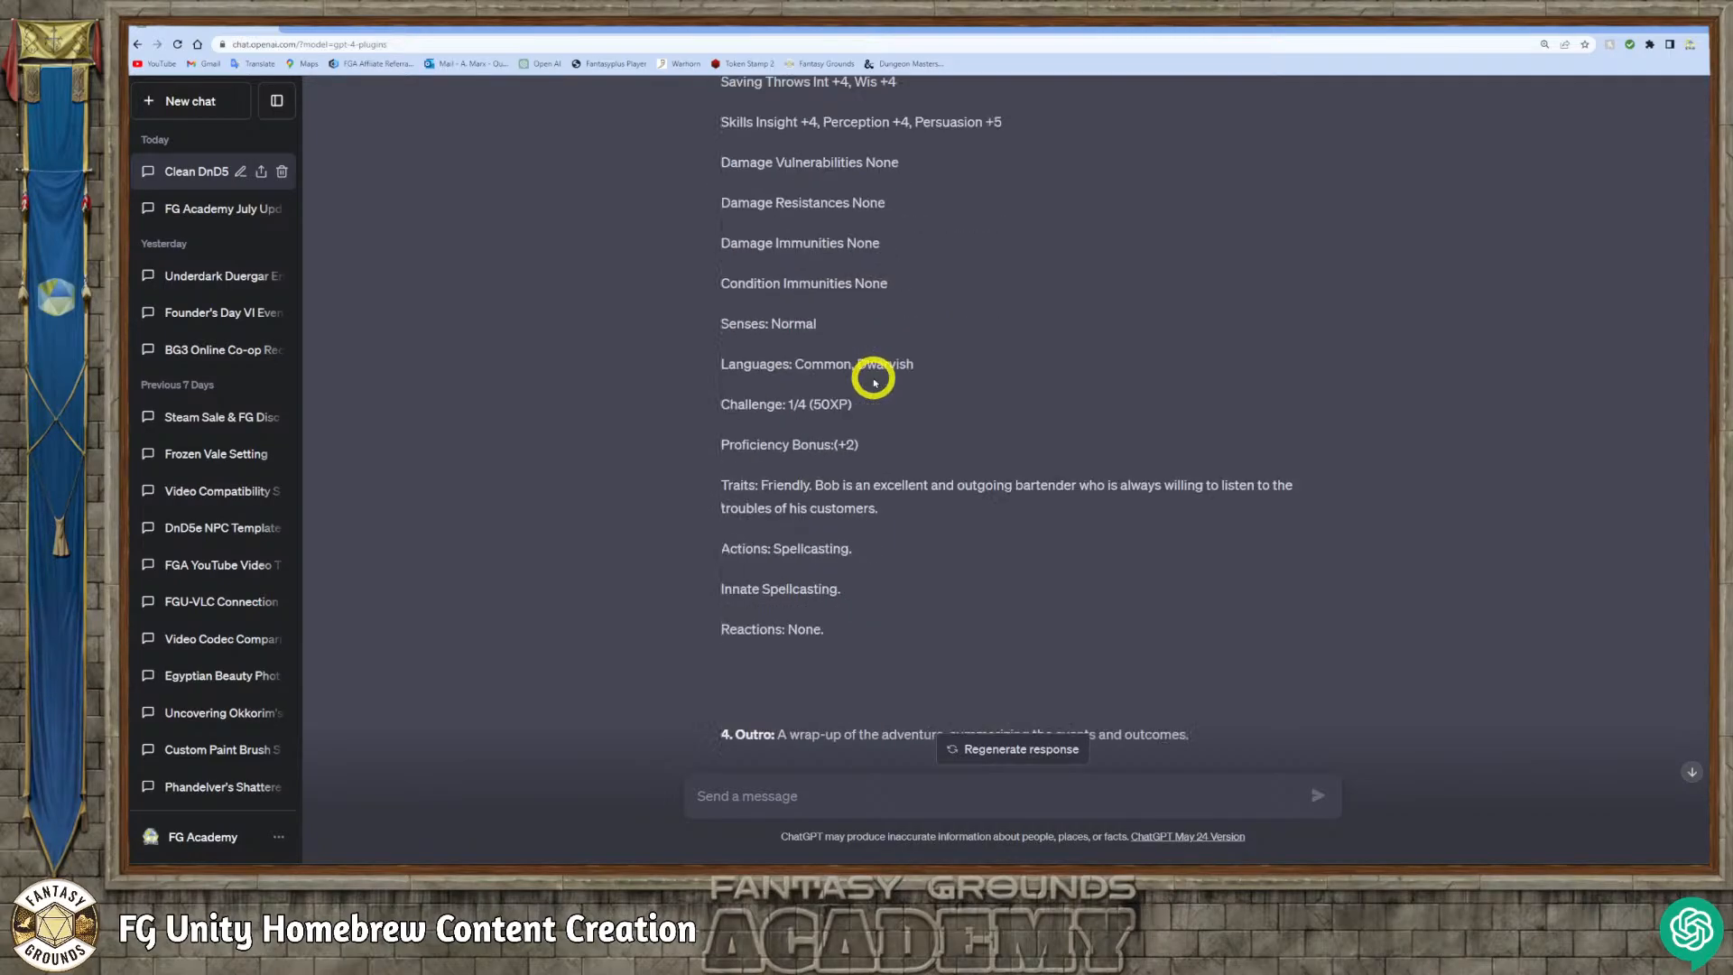
scroll(794, 358, "down", 2)
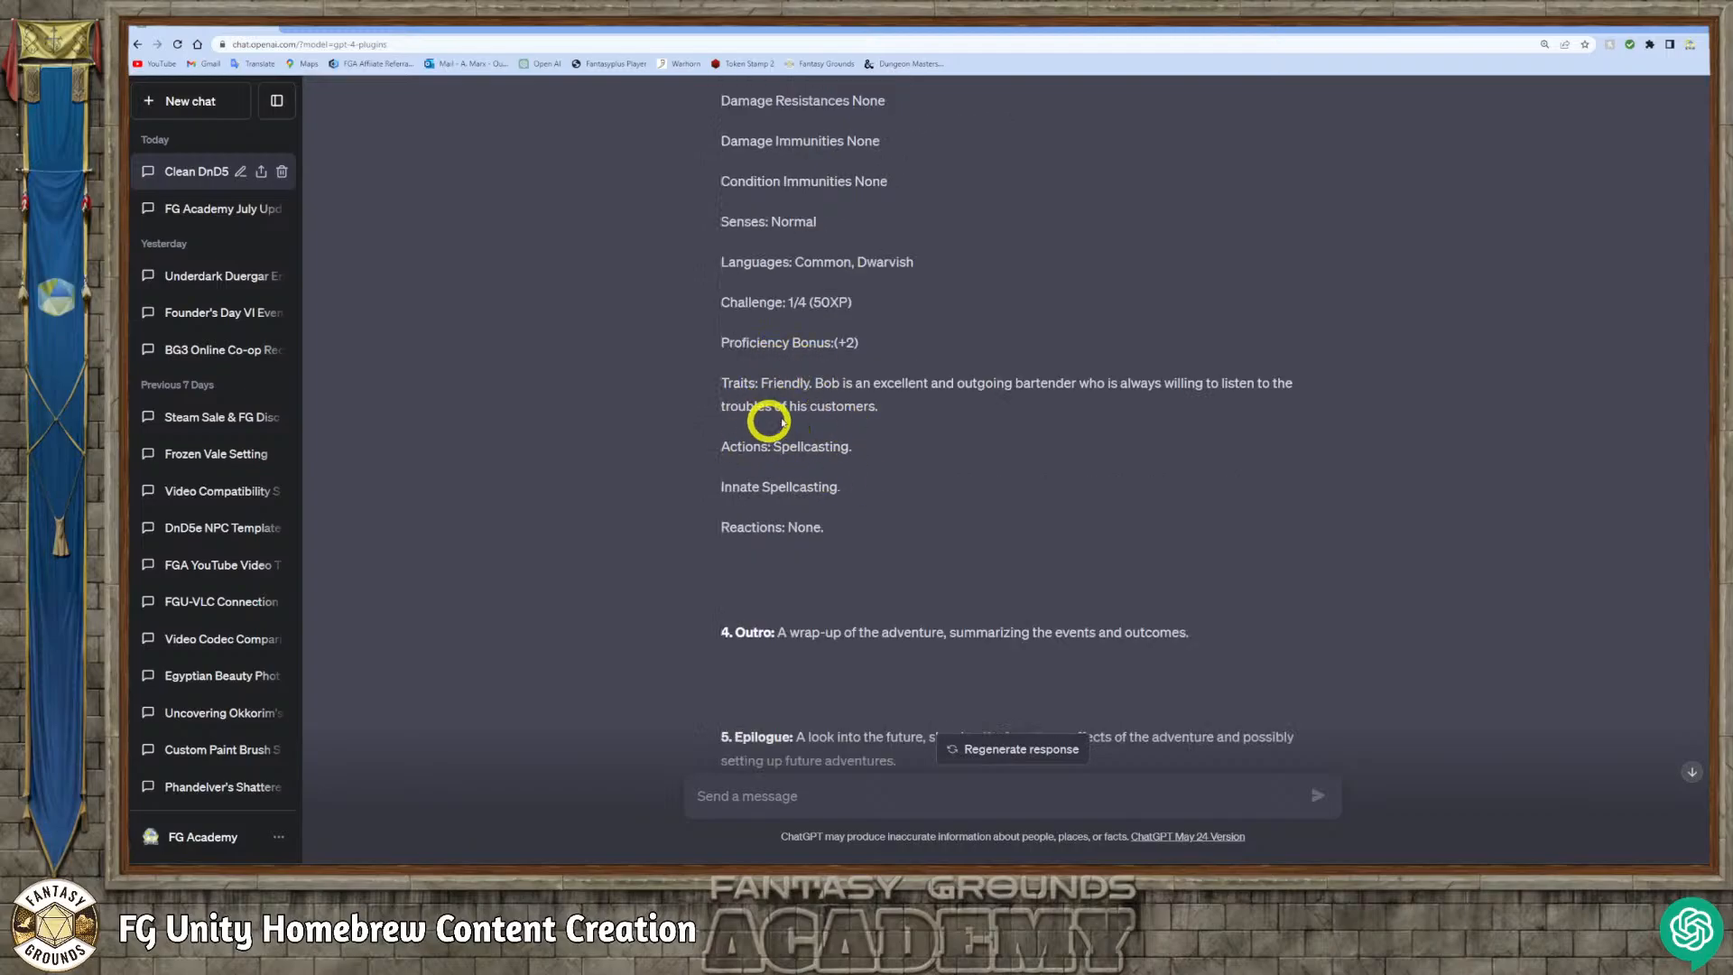
scroll(826, 498, "up", 1)
scroll(828, 503, "up", 3)
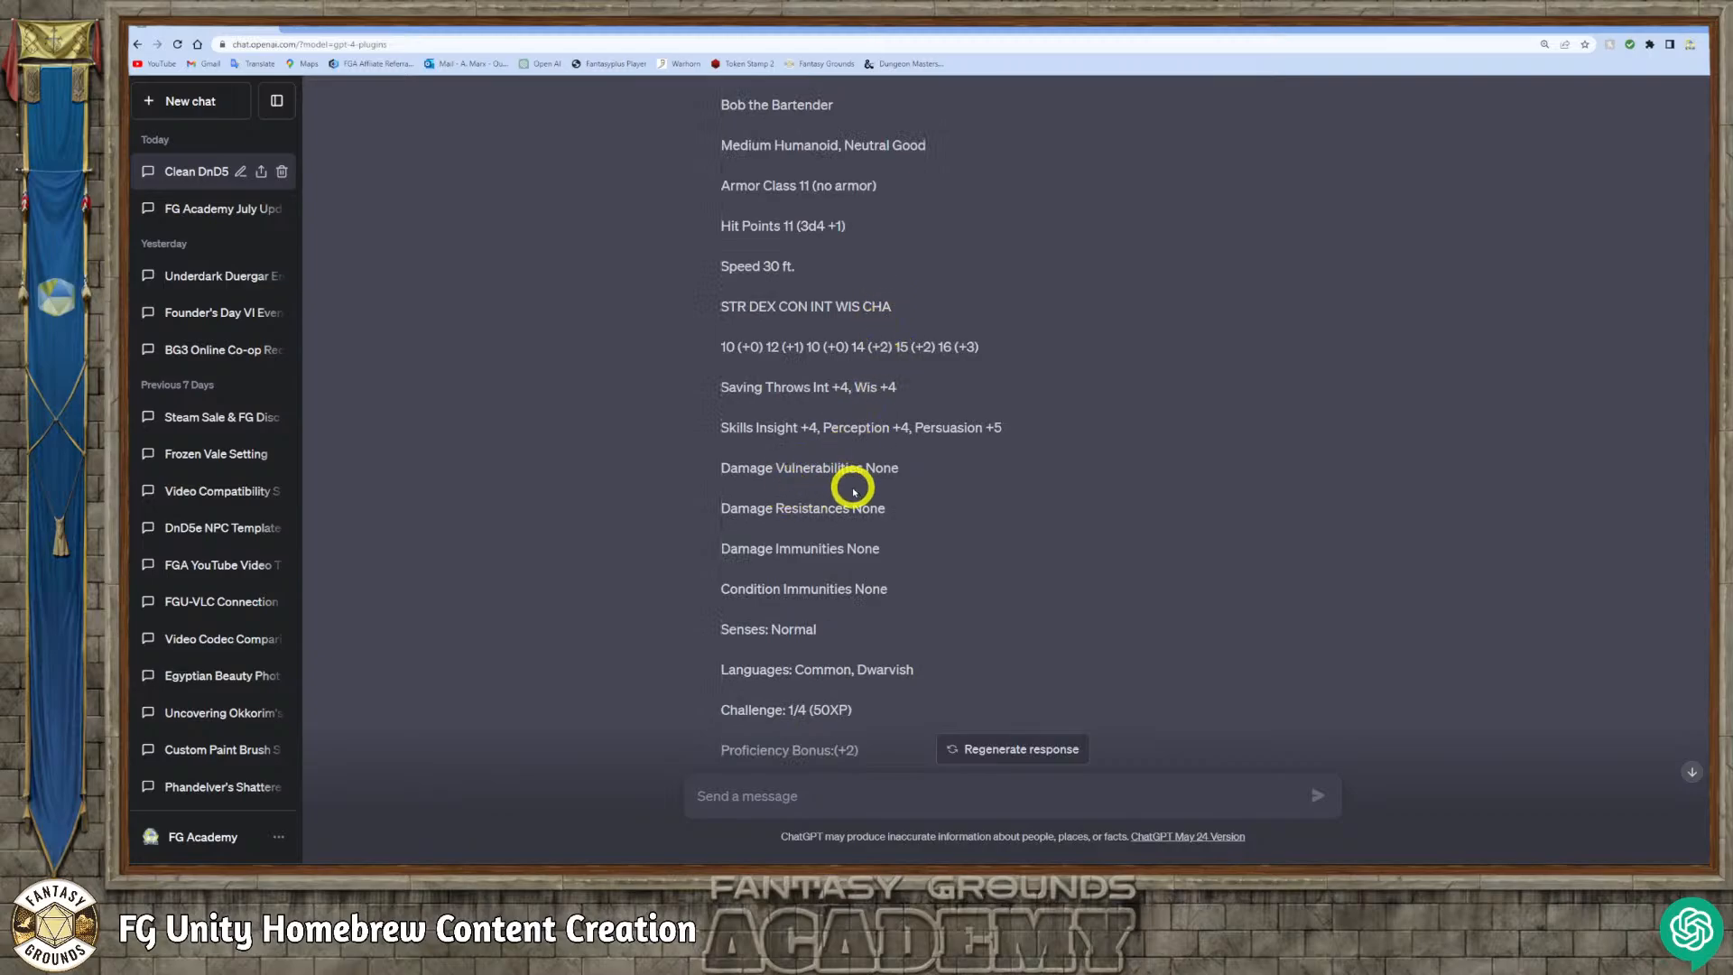
scroll(808, 465, "down", 2)
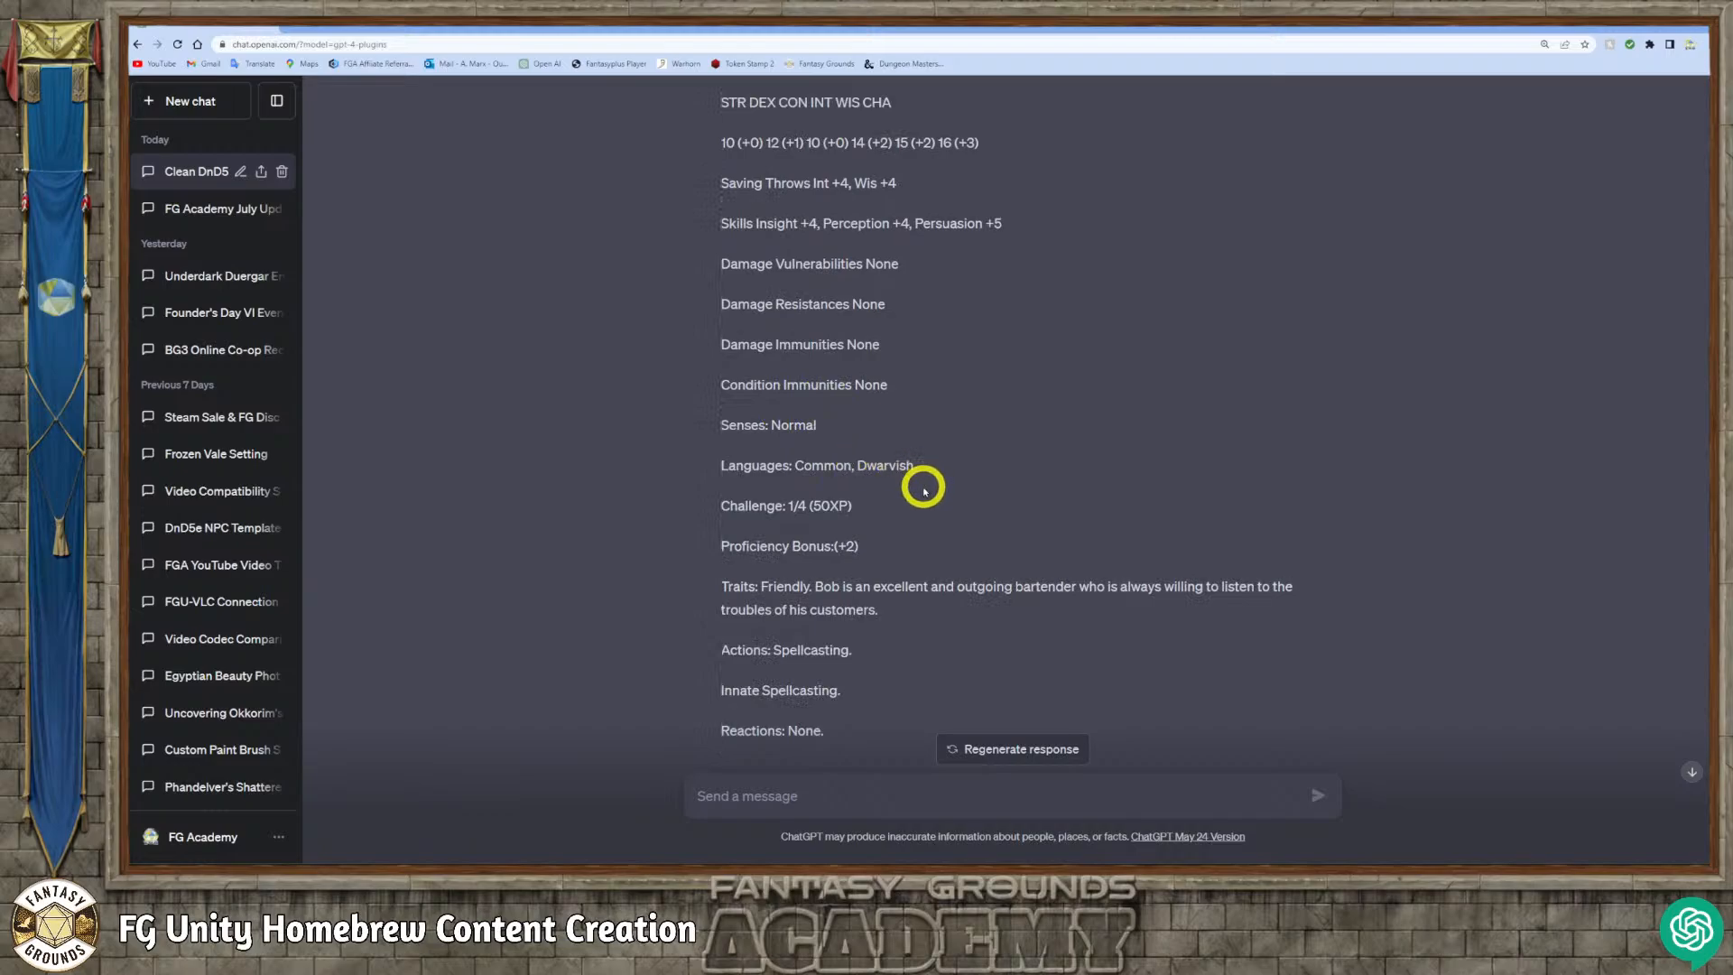
scroll(923, 489, "down", 1)
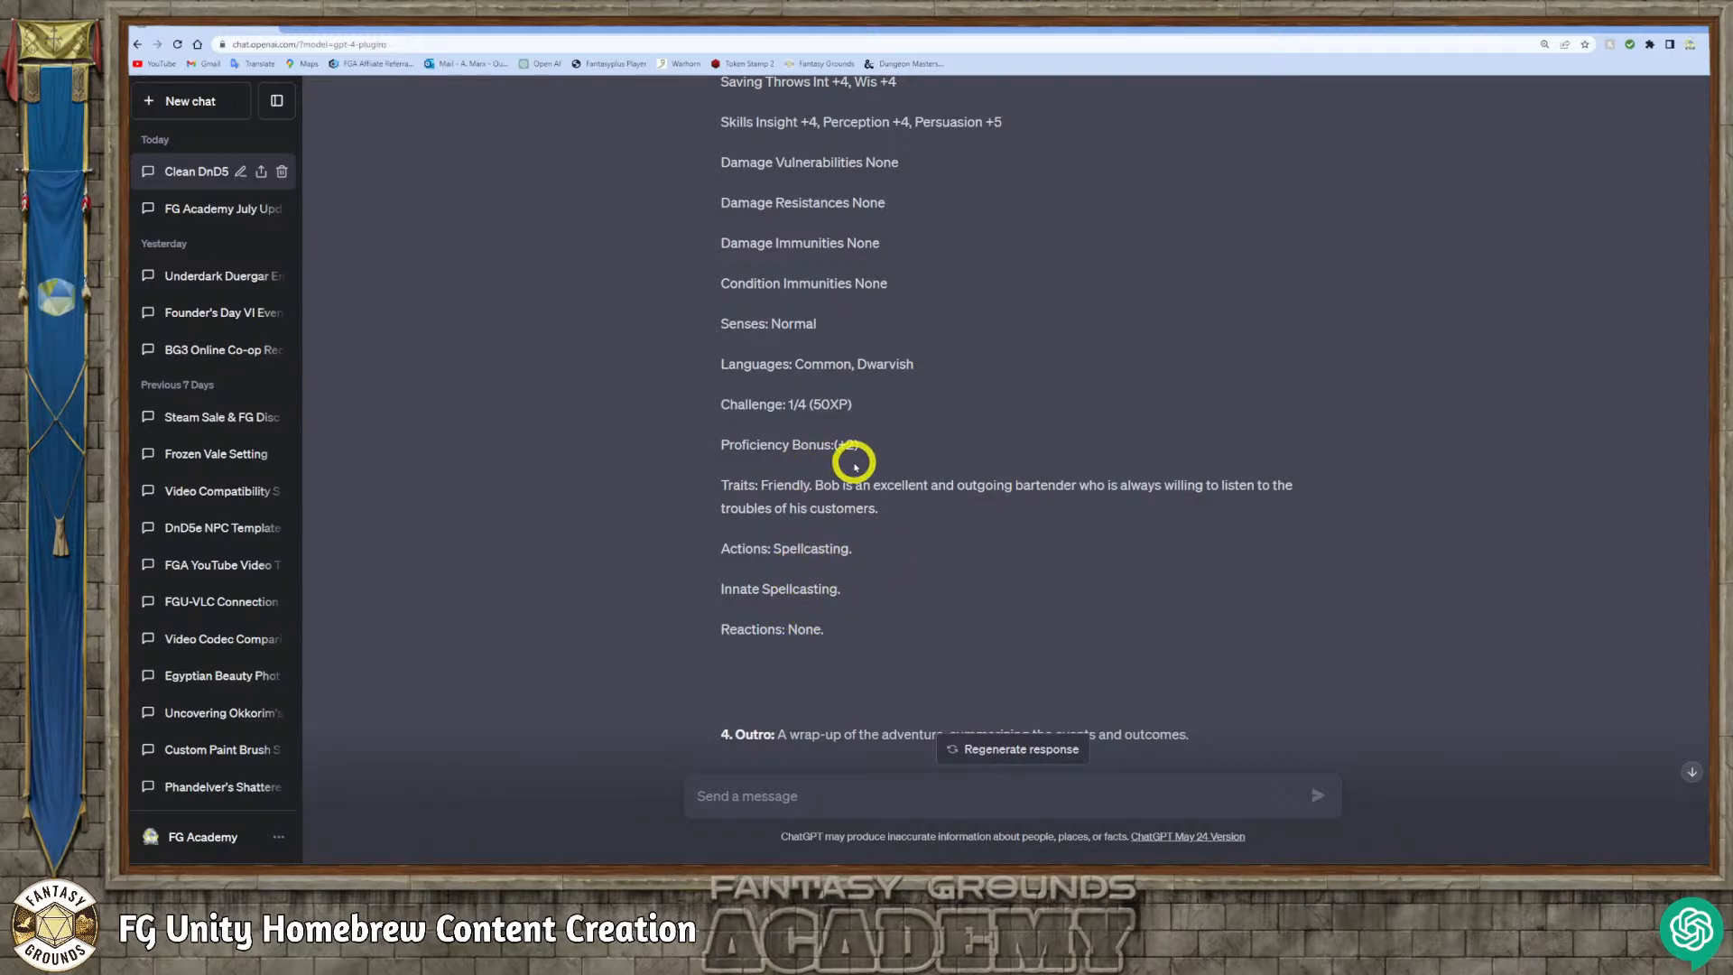
Recheck the whole example NPC stat block from the NPCs heading down to its spellcasting and reactions lines.
scroll(852, 464, "up", 2)
scroll(852, 464, "up", 2)
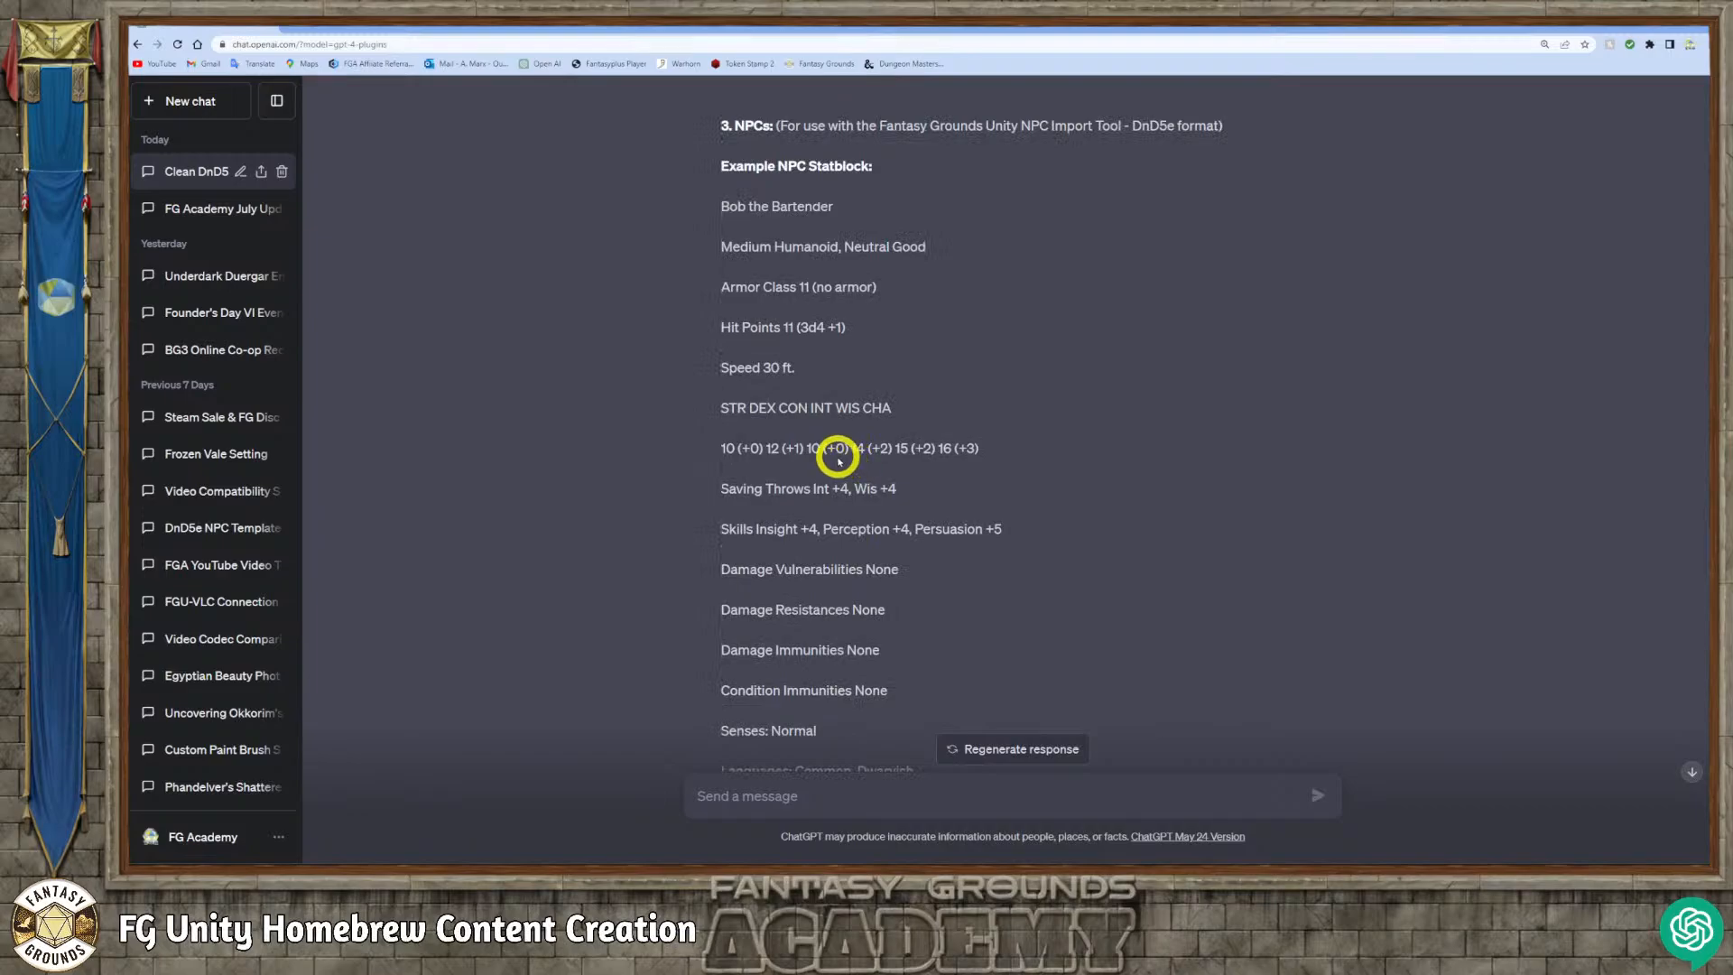
scroll(838, 461, "up", 1)
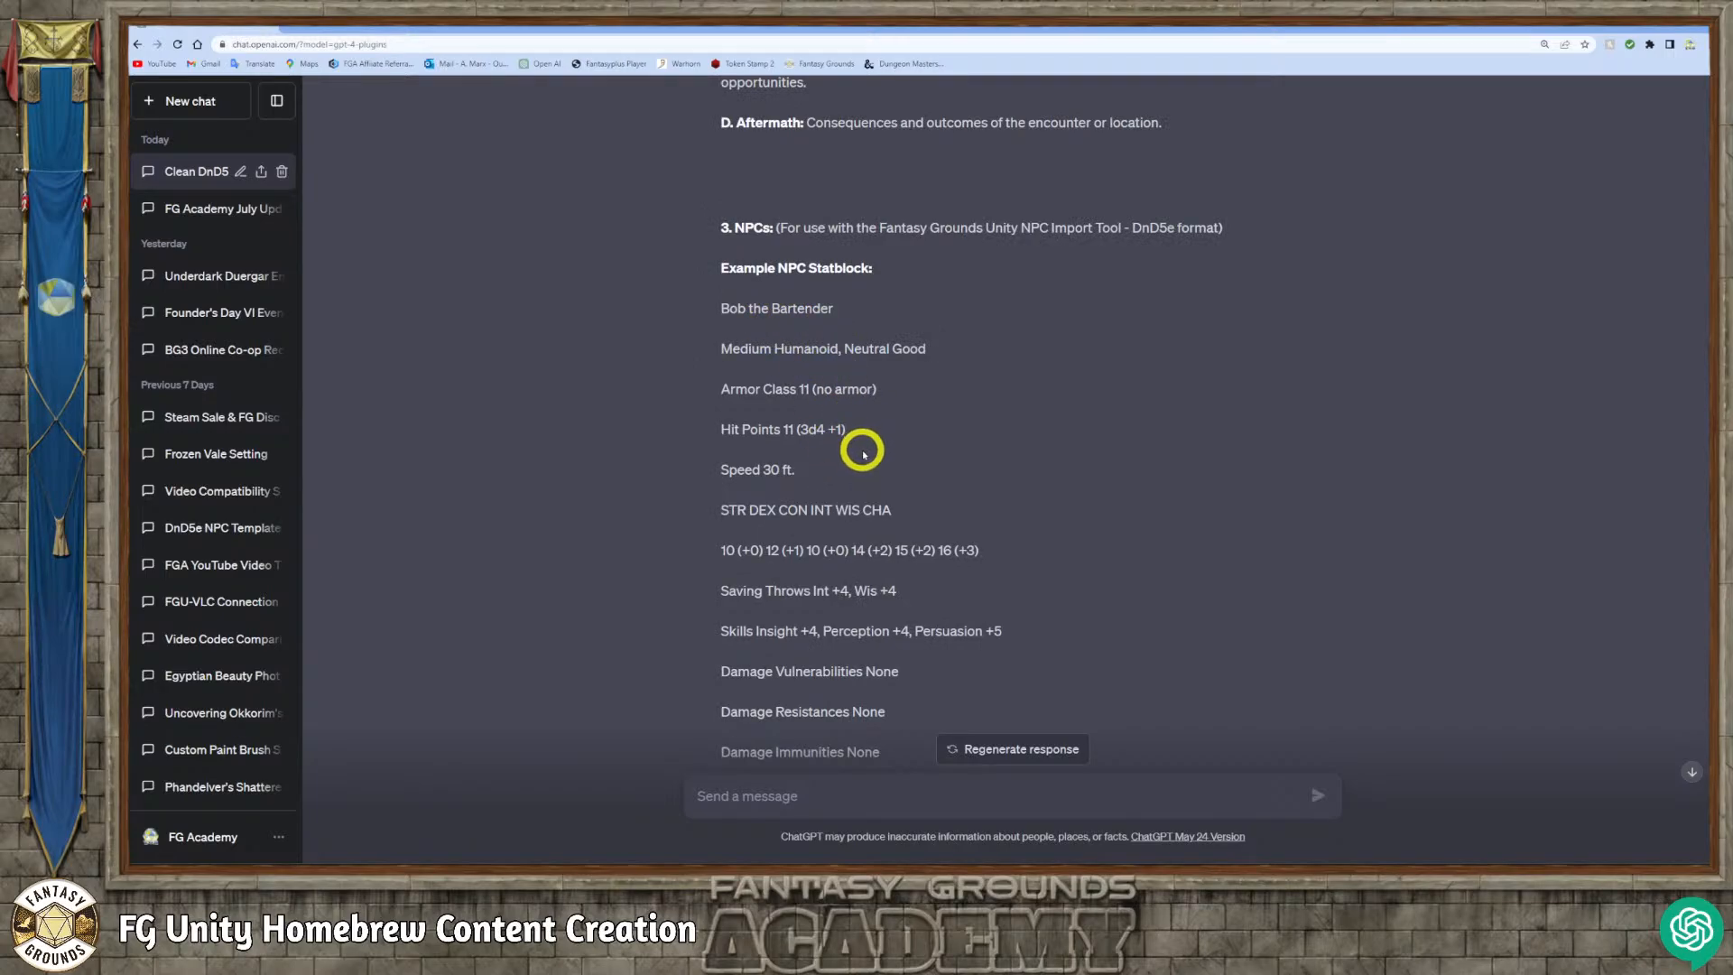
scroll(853, 451, "down", 1)
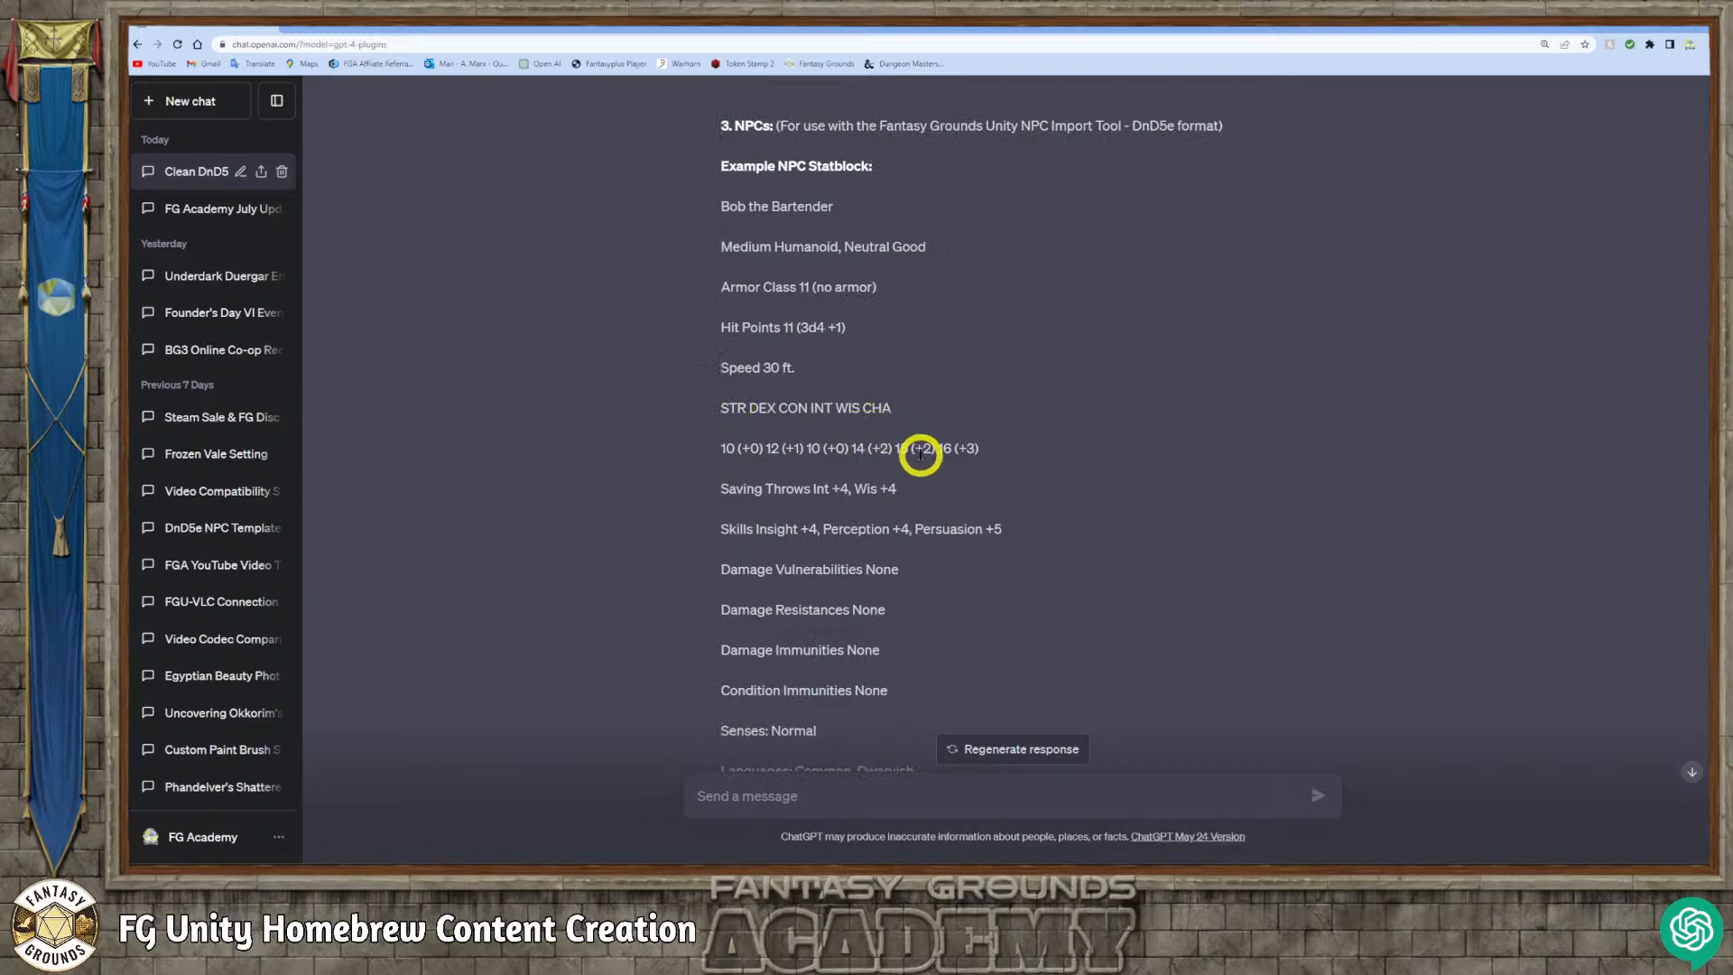
scroll(921, 460, "down", 2)
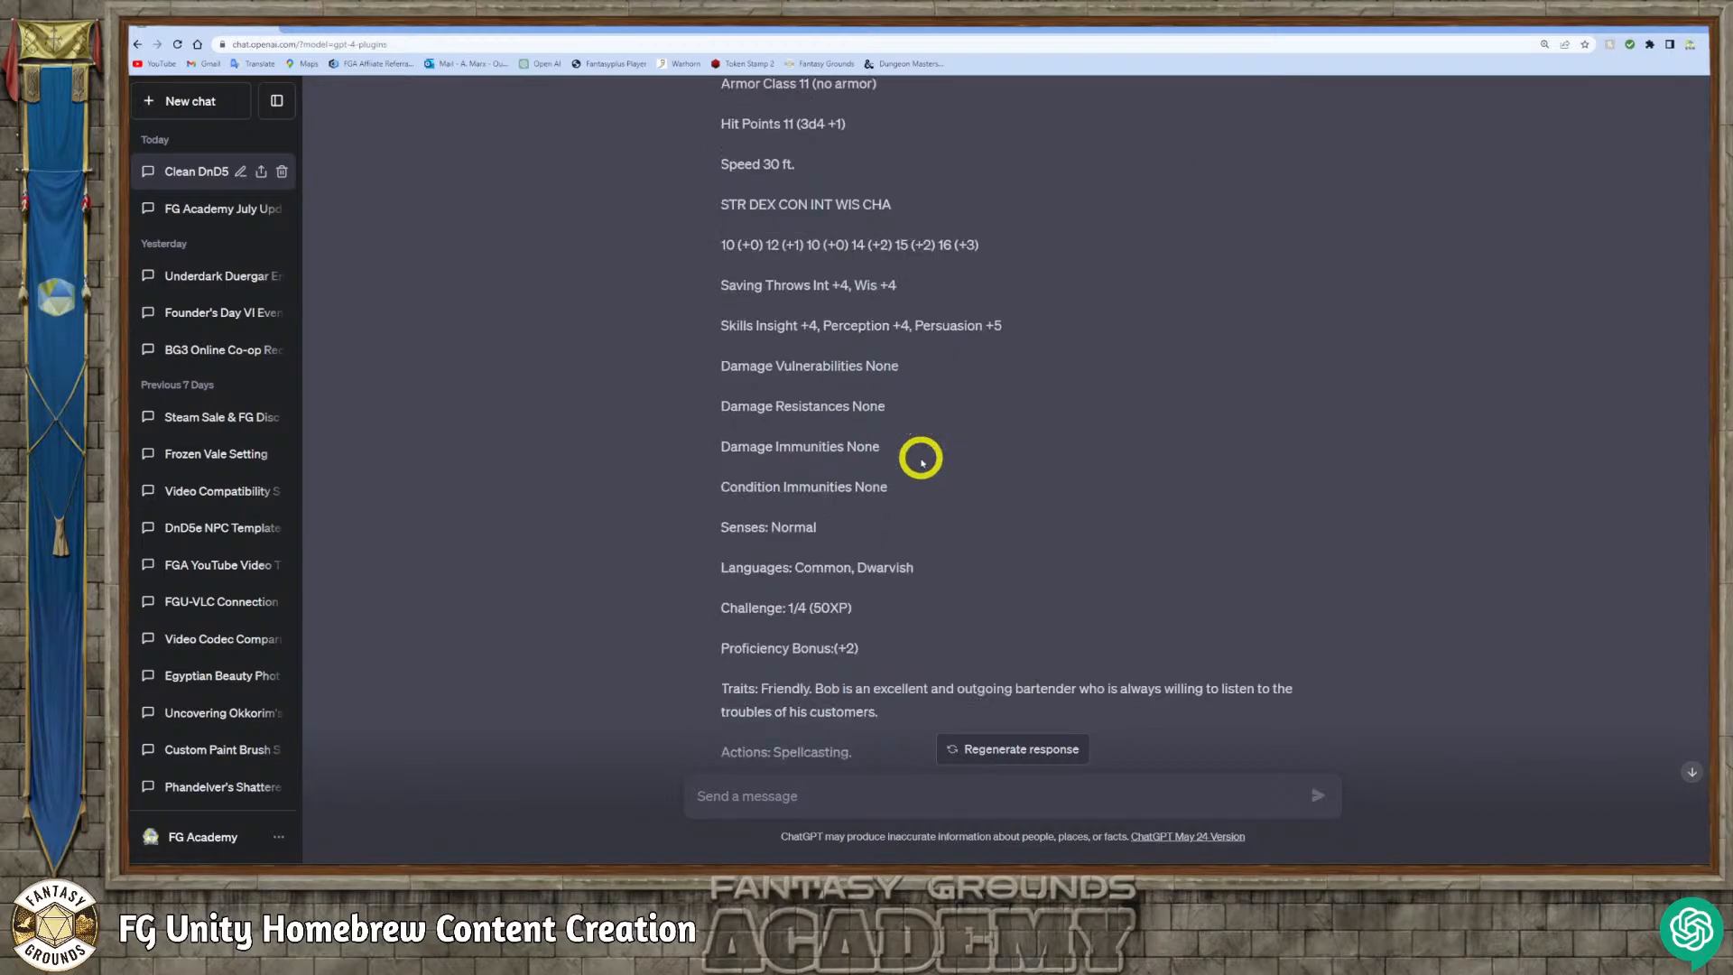
scroll(921, 460, "down", 2)
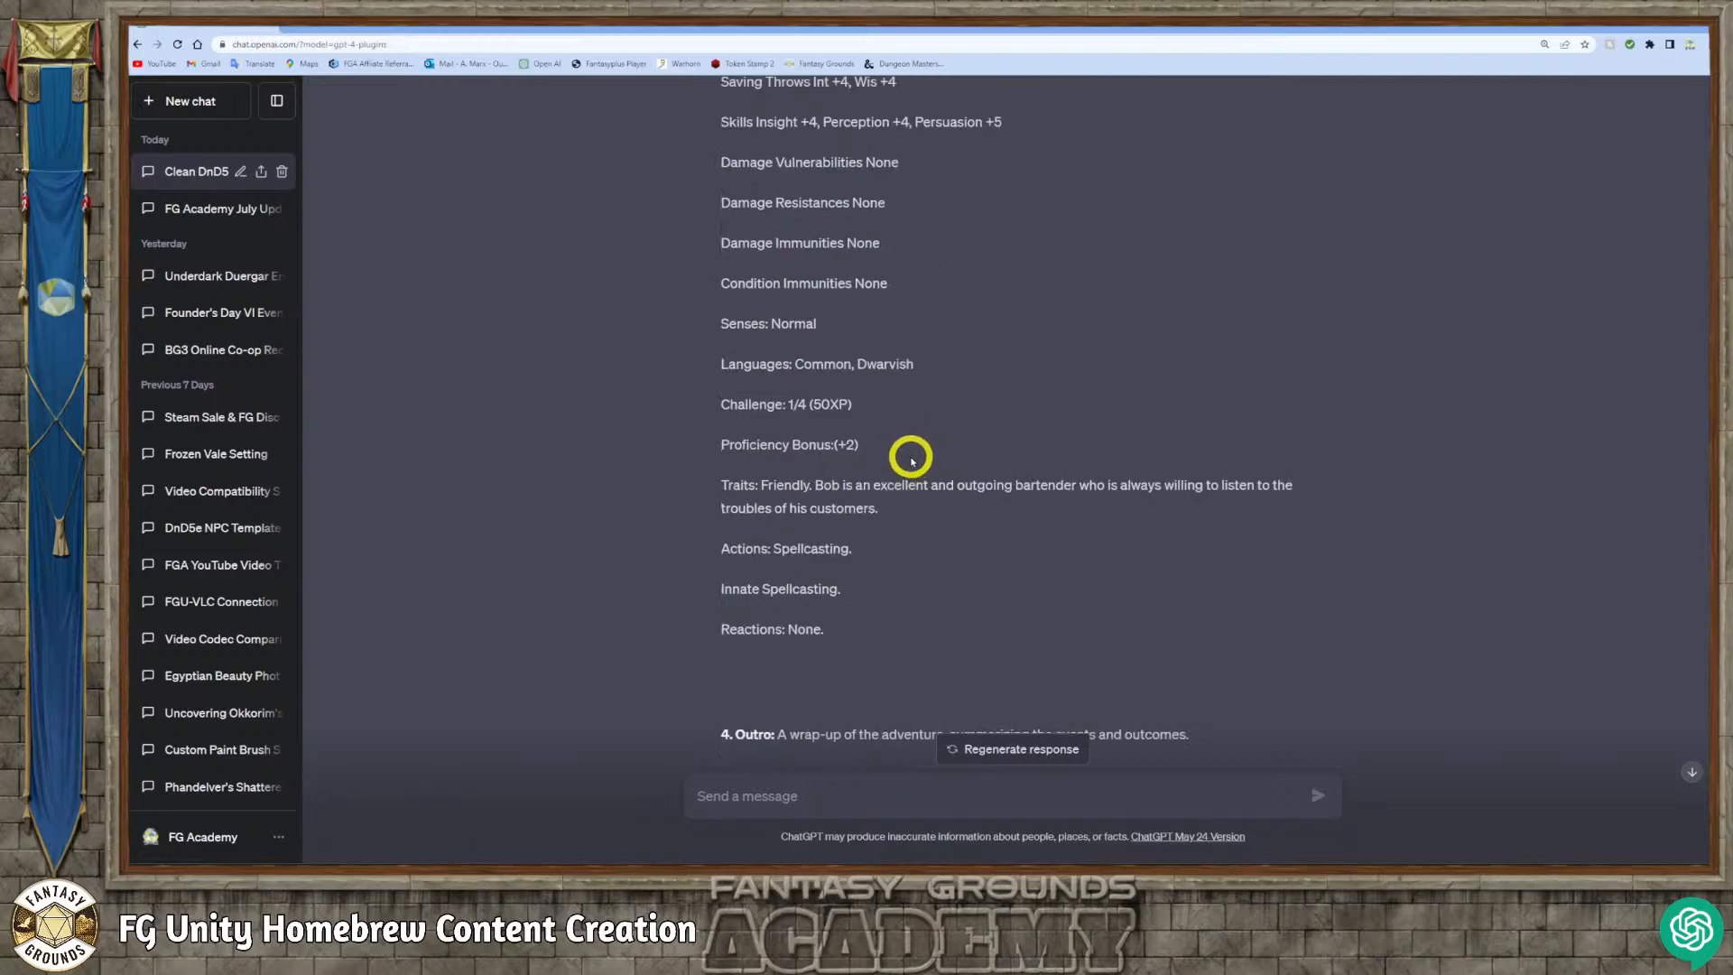
scroll(907, 458, "down", 1)
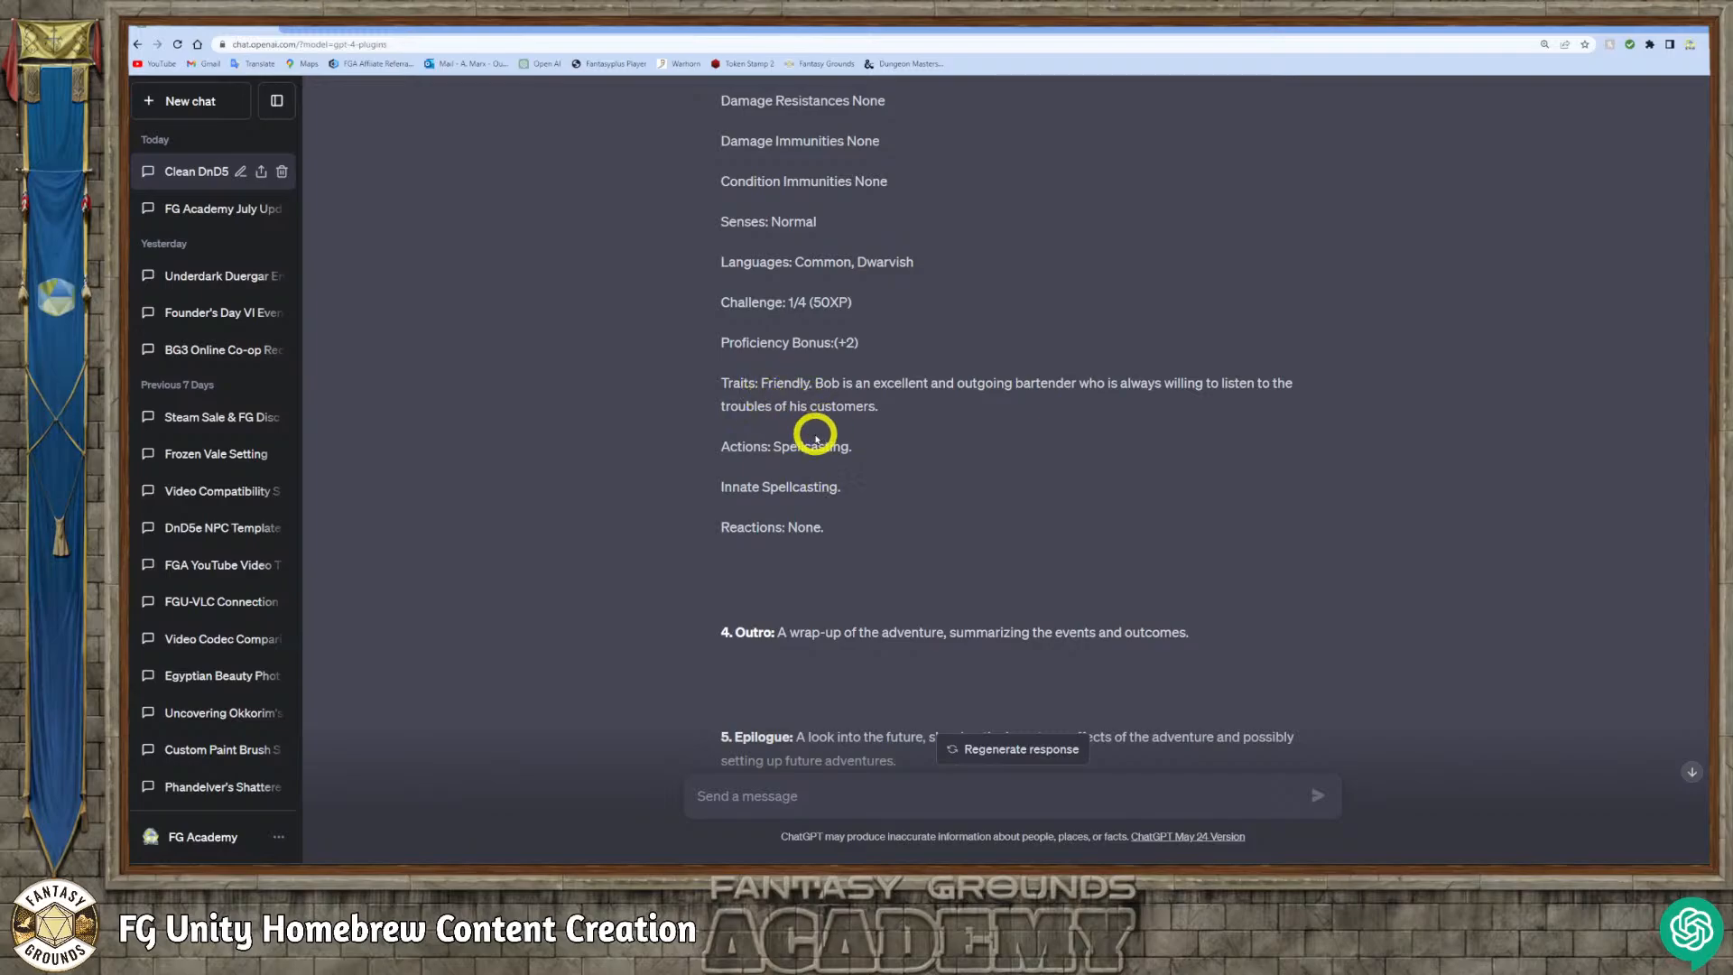
Read the Outro, Epilogue and closing Note, highlighting the note's die types from d4 to 1d100% and clearing the selection.
scroll(834, 476, "down", 2)
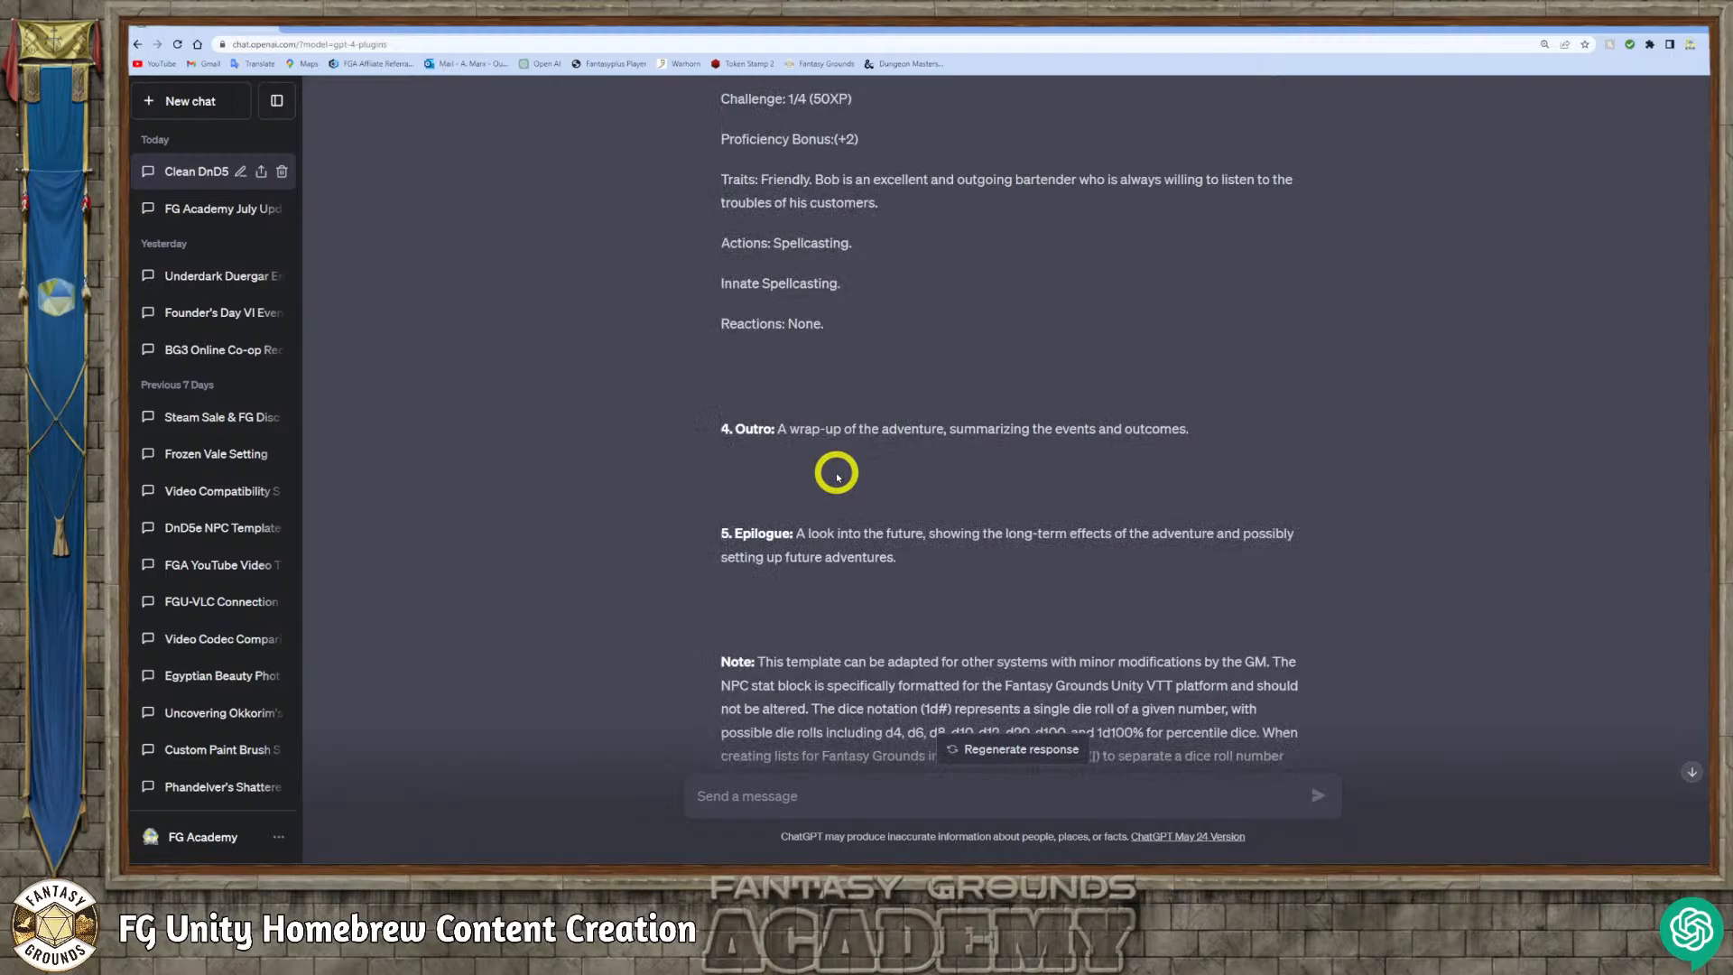
scroll(836, 475, "down", 1)
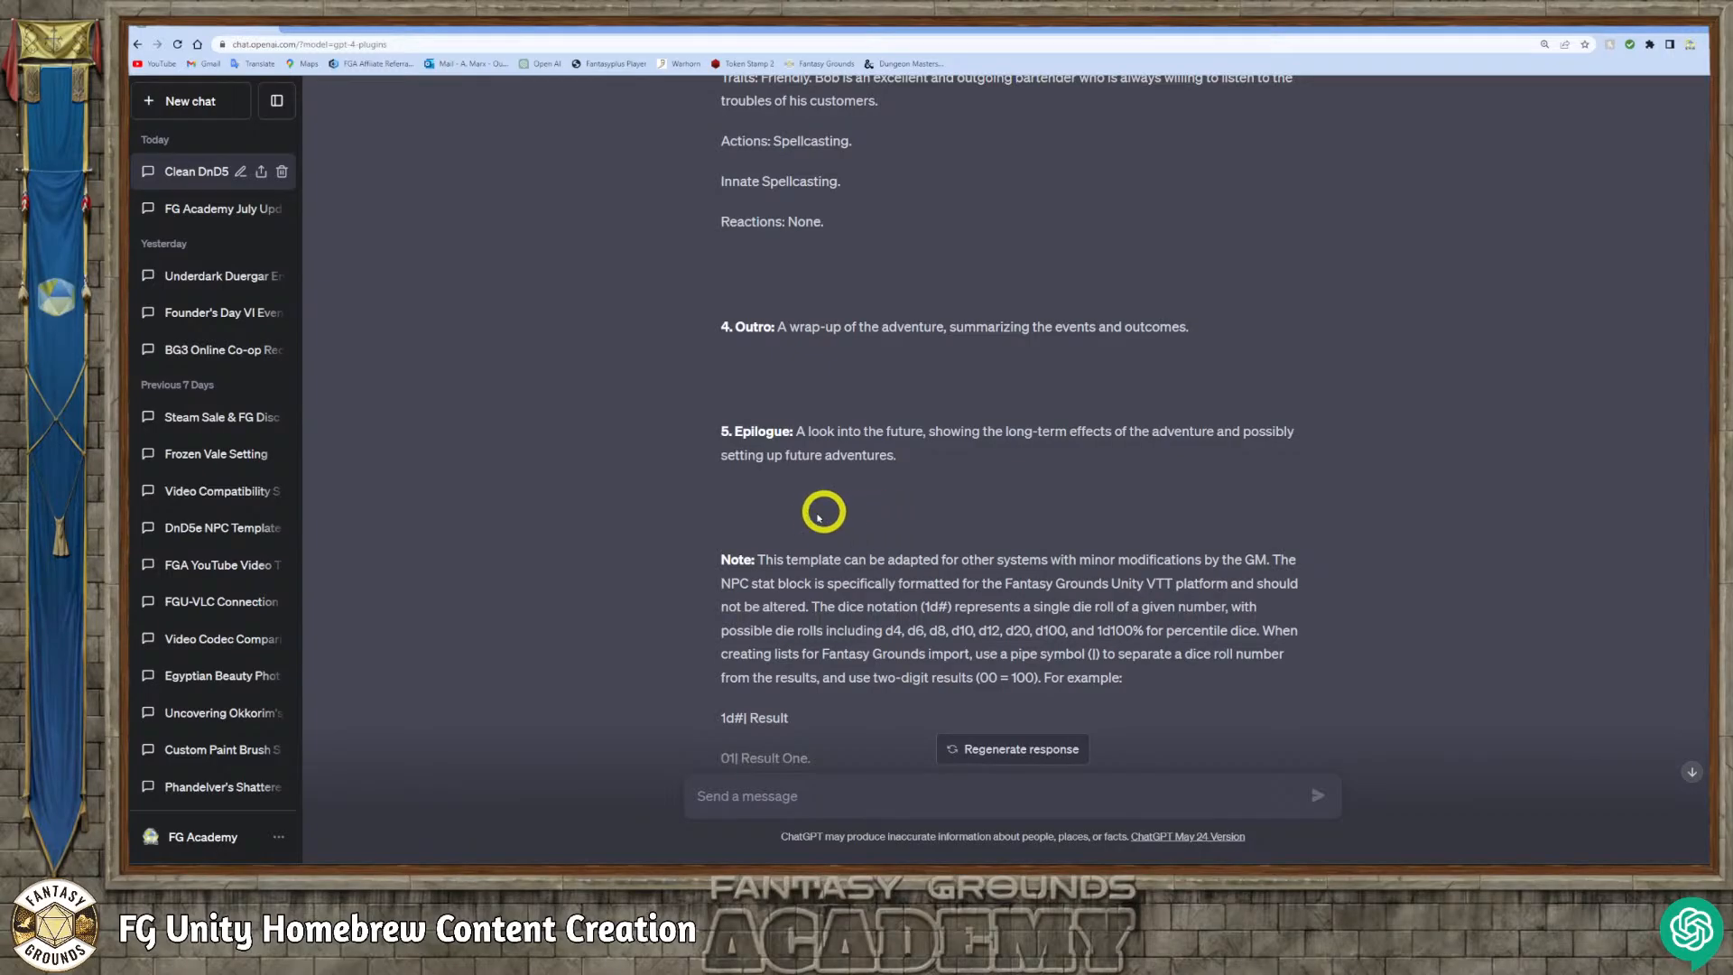
scroll(776, 570, "down", 3)
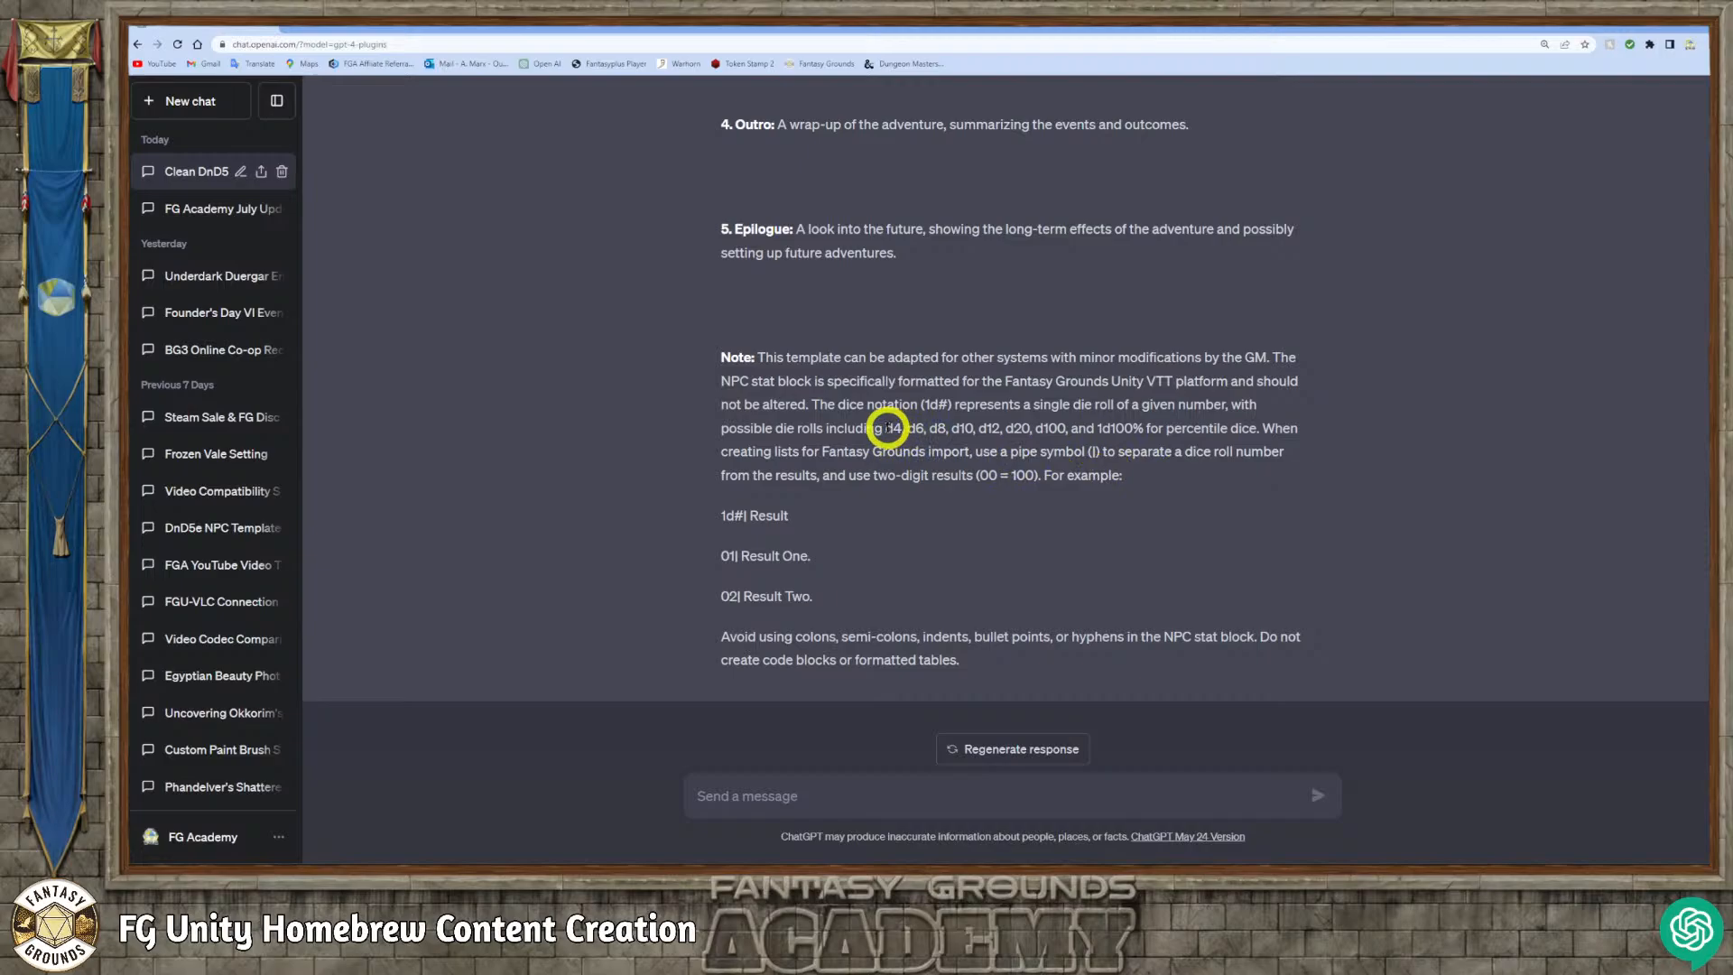
left_click_drag(886, 429, 1138, 434)
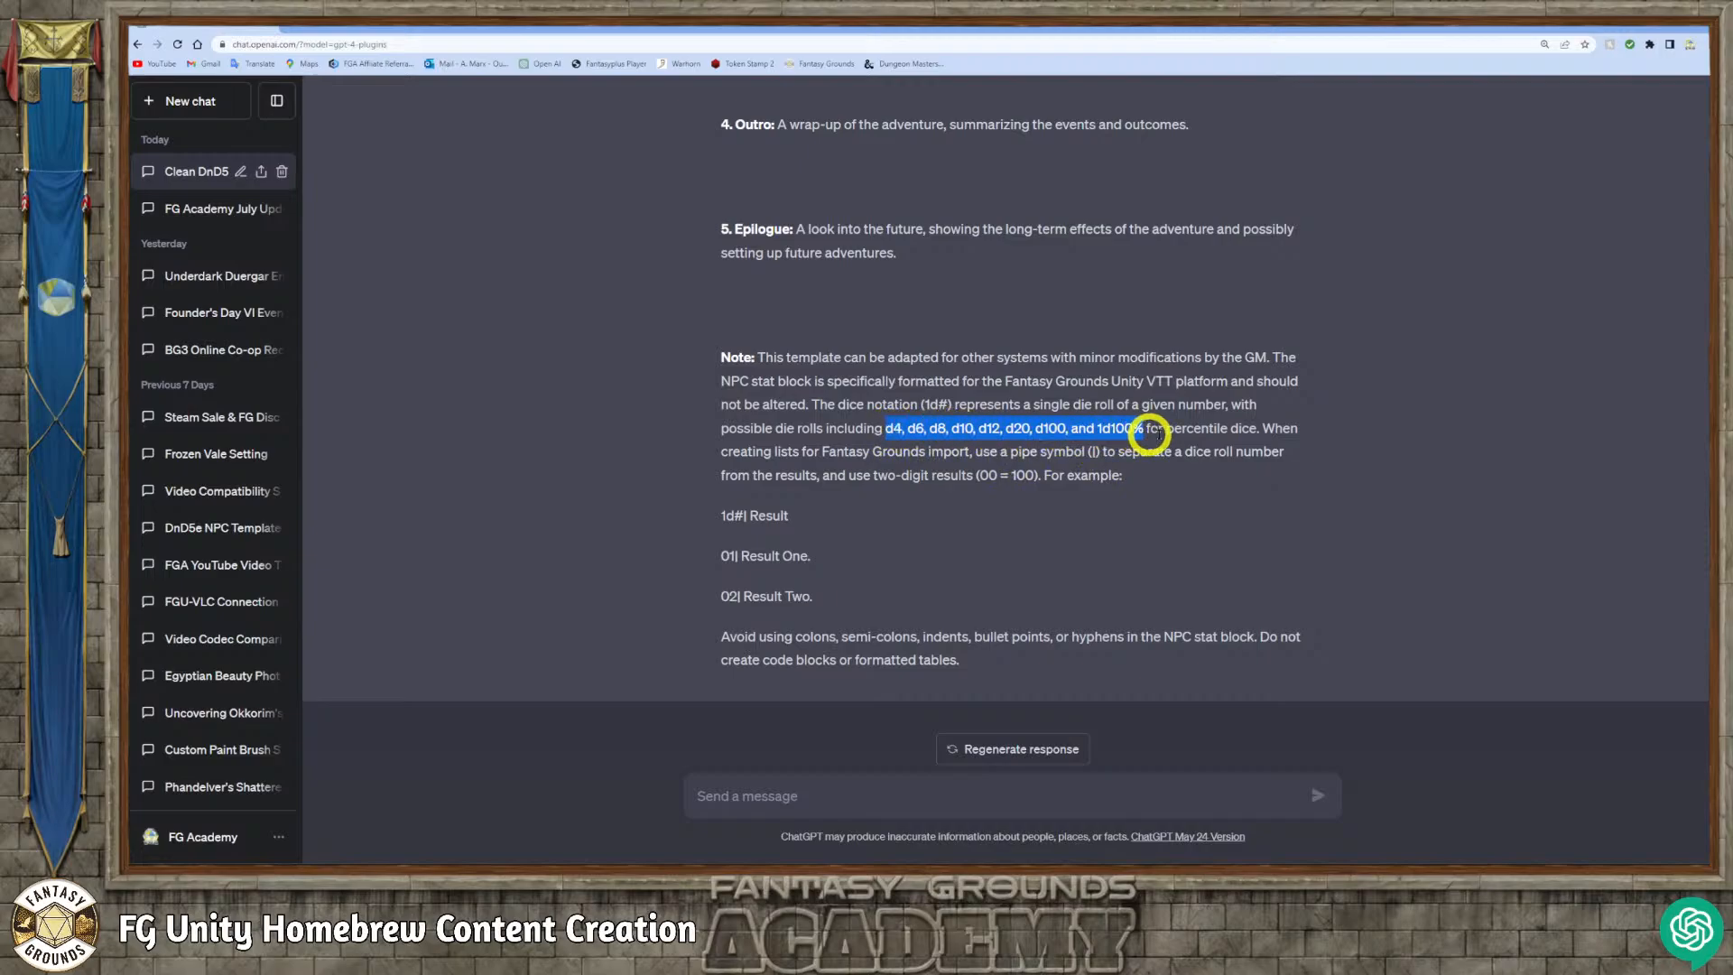
left_click(1234, 439)
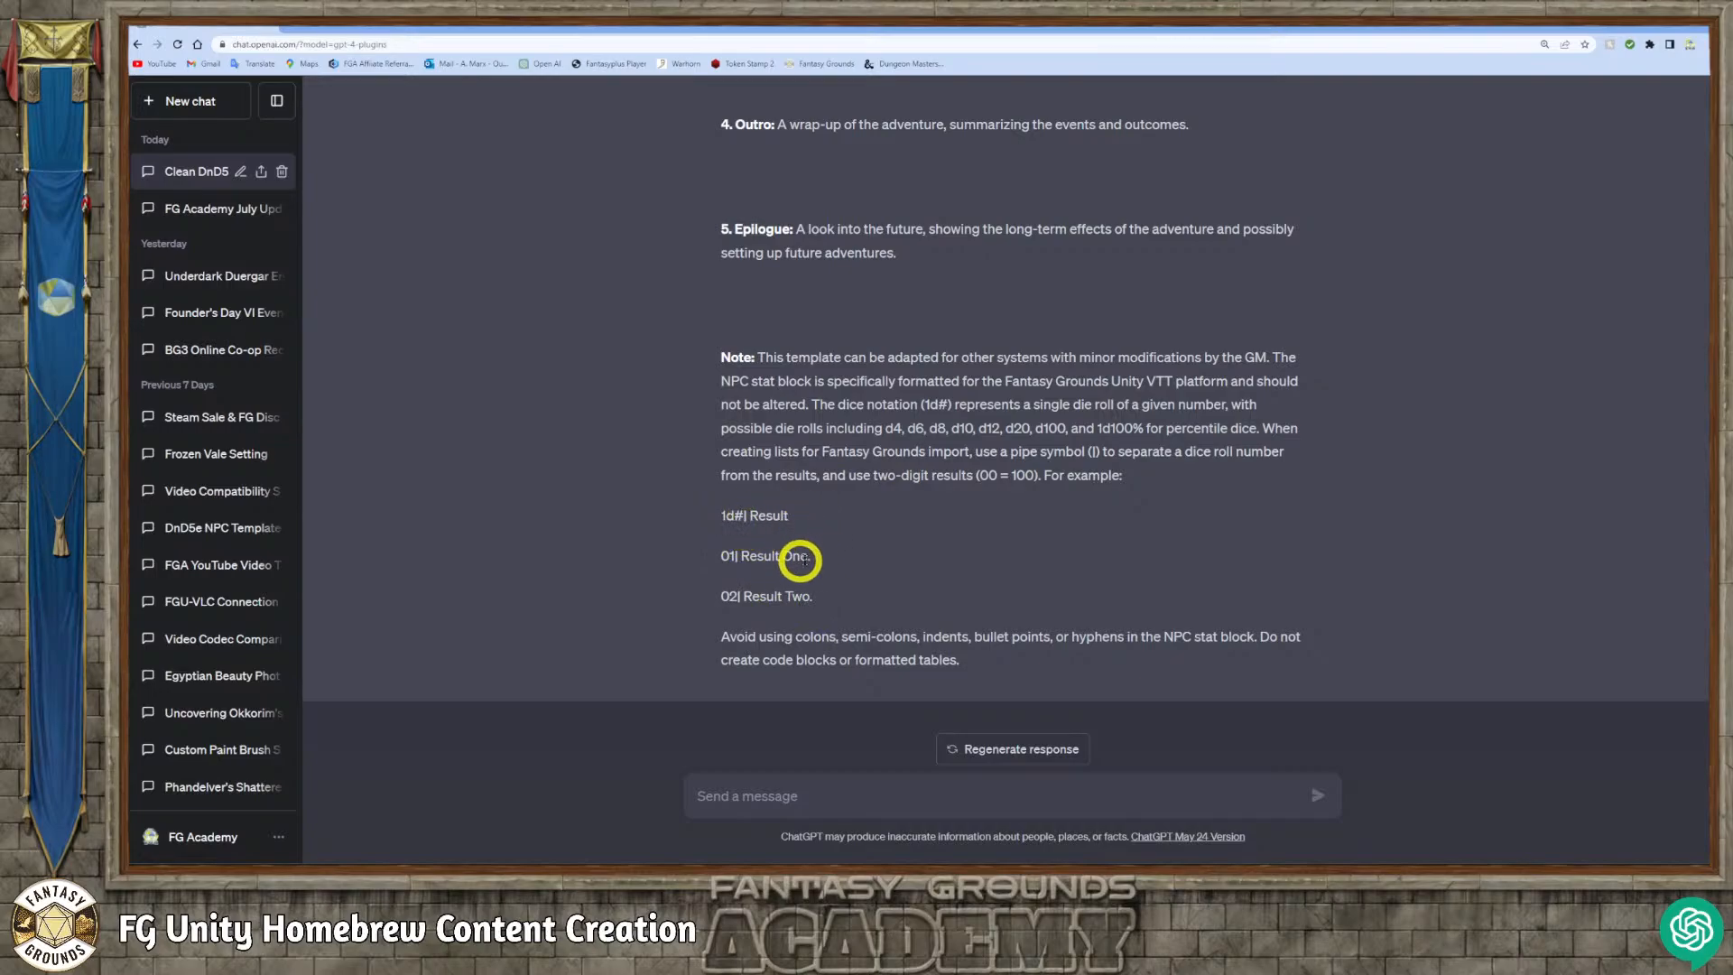
Highlight the note's example dice list from "1d#| Result" to "02| Result Two." for inspection, and clear the selection.
left_click_drag(821, 557, 717, 555)
left_click_drag(824, 598, 722, 594)
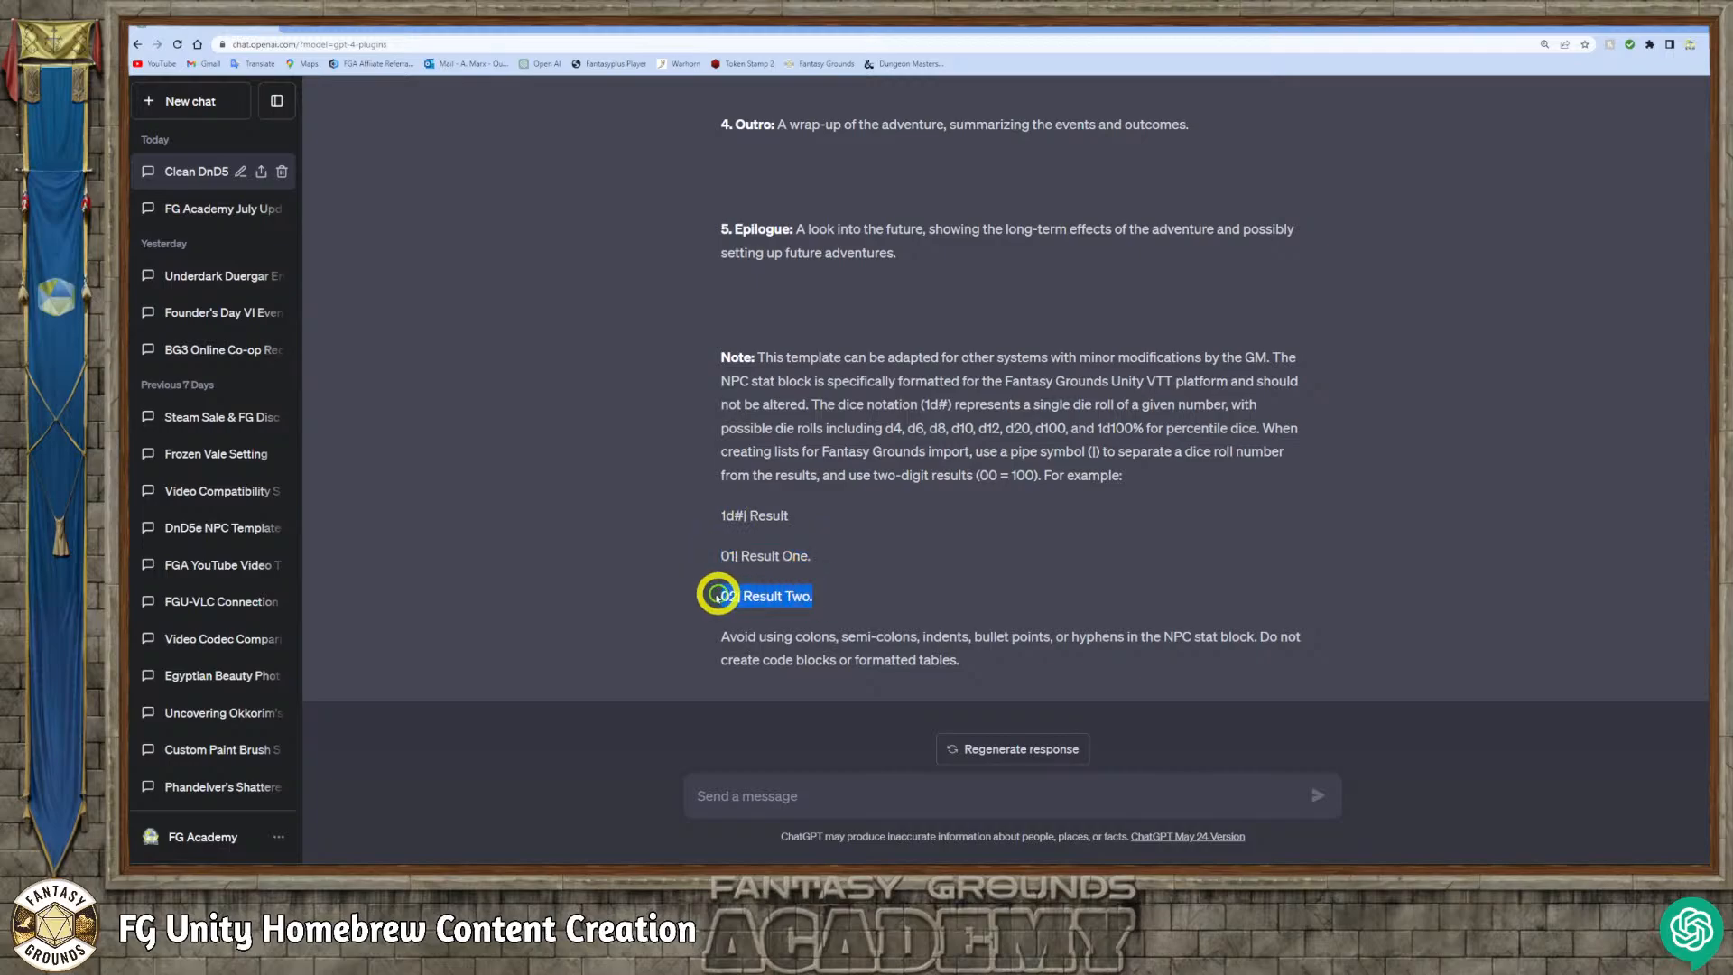
left_click(727, 555)
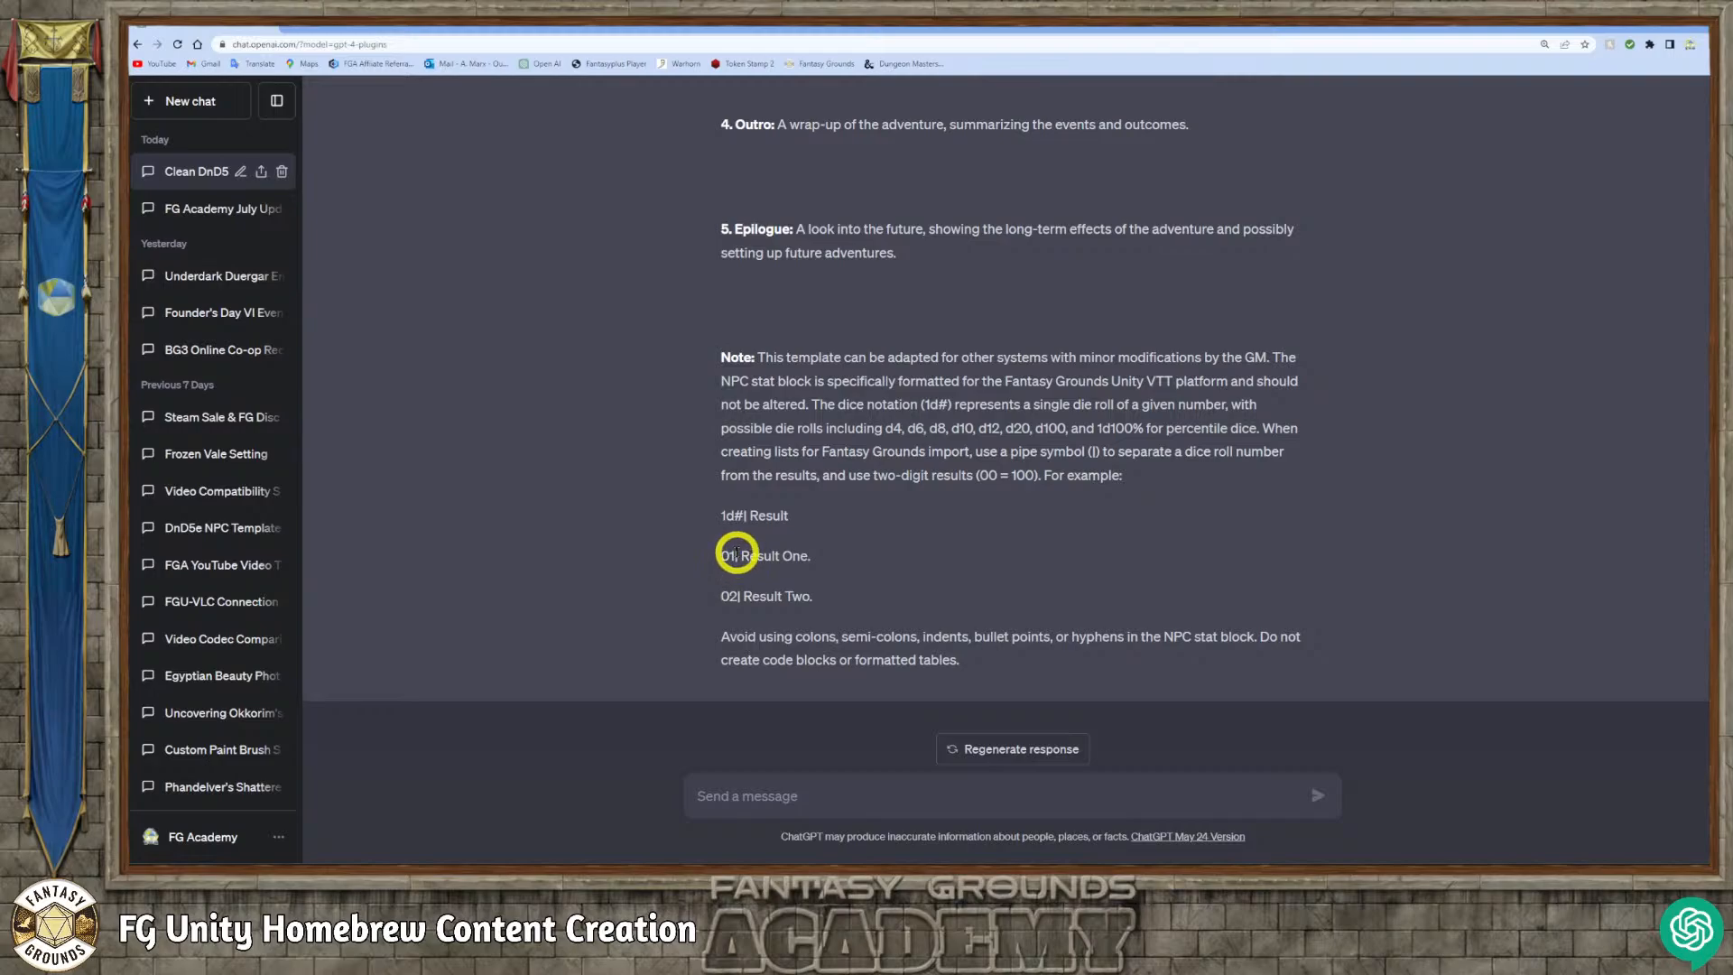
left_click_drag(843, 596, 719, 512)
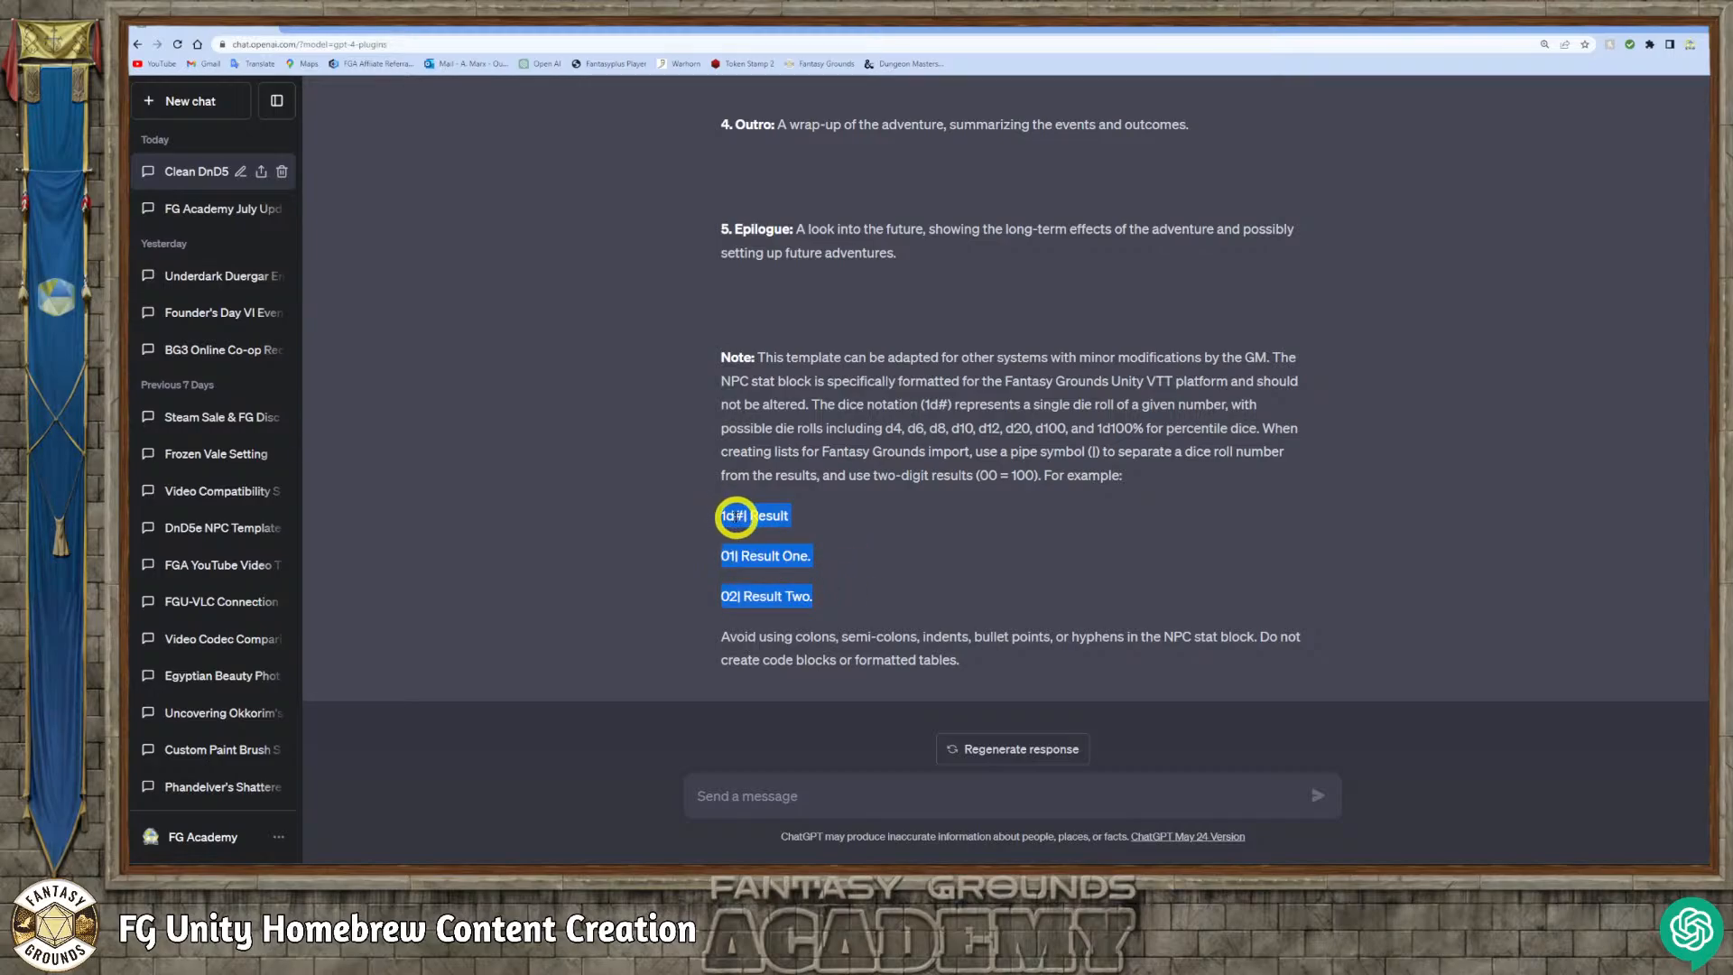
left_click(799, 522)
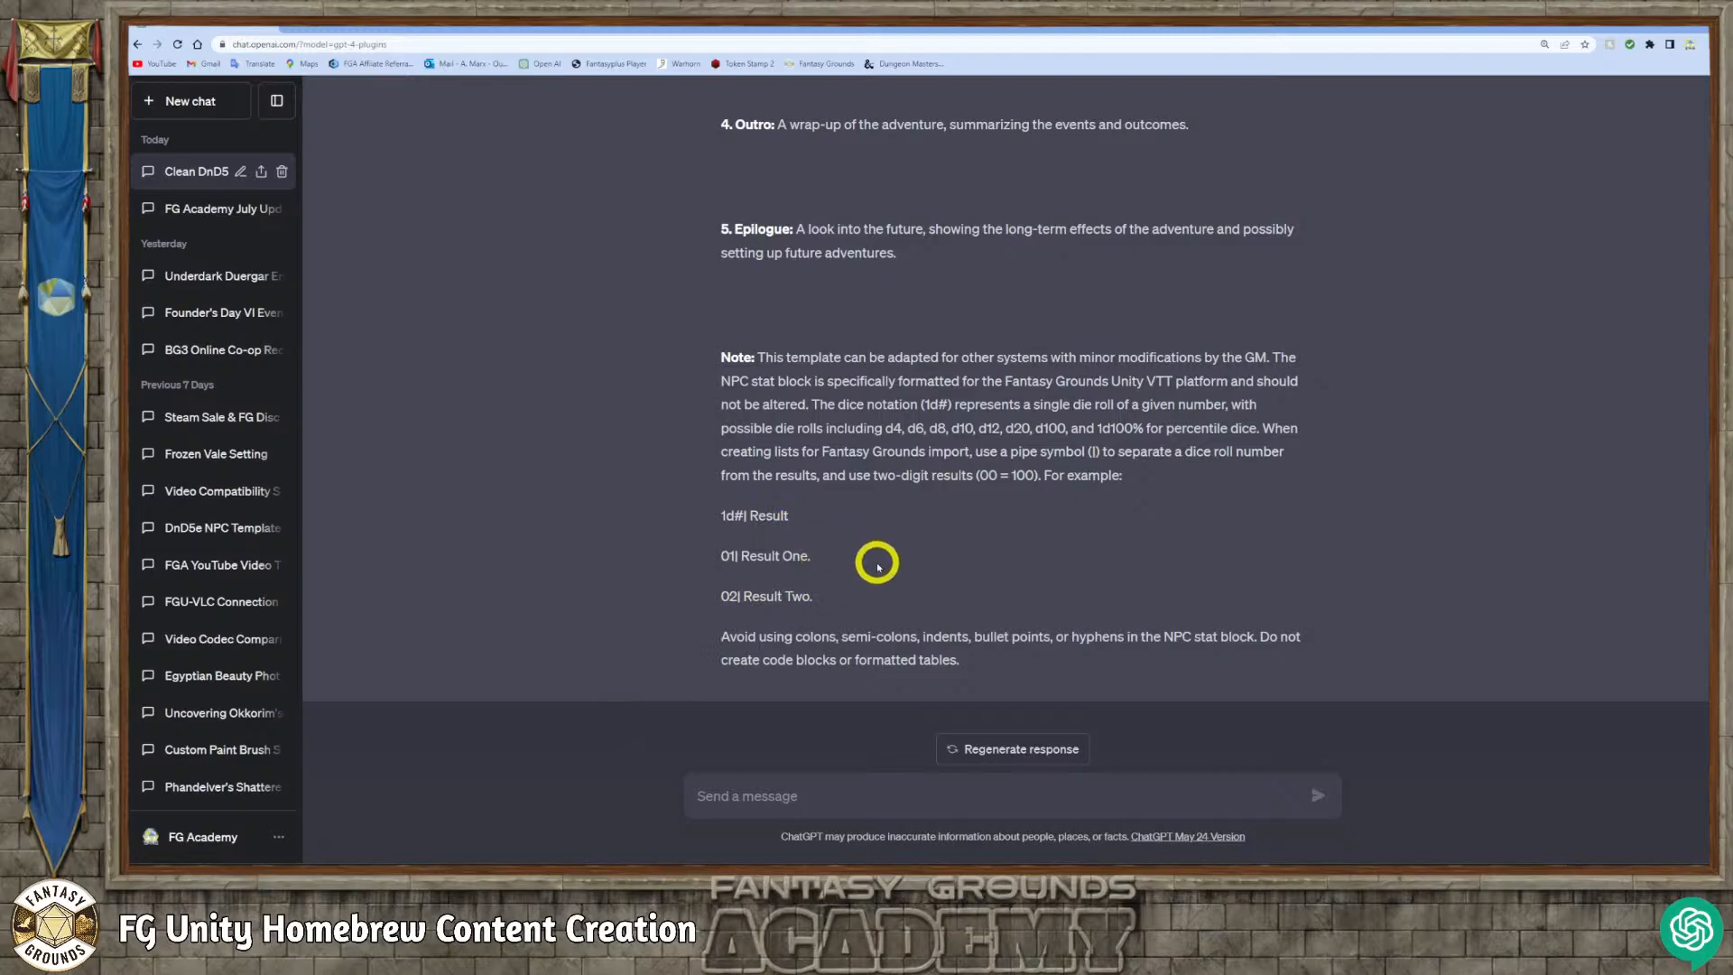
left_click(911, 525)
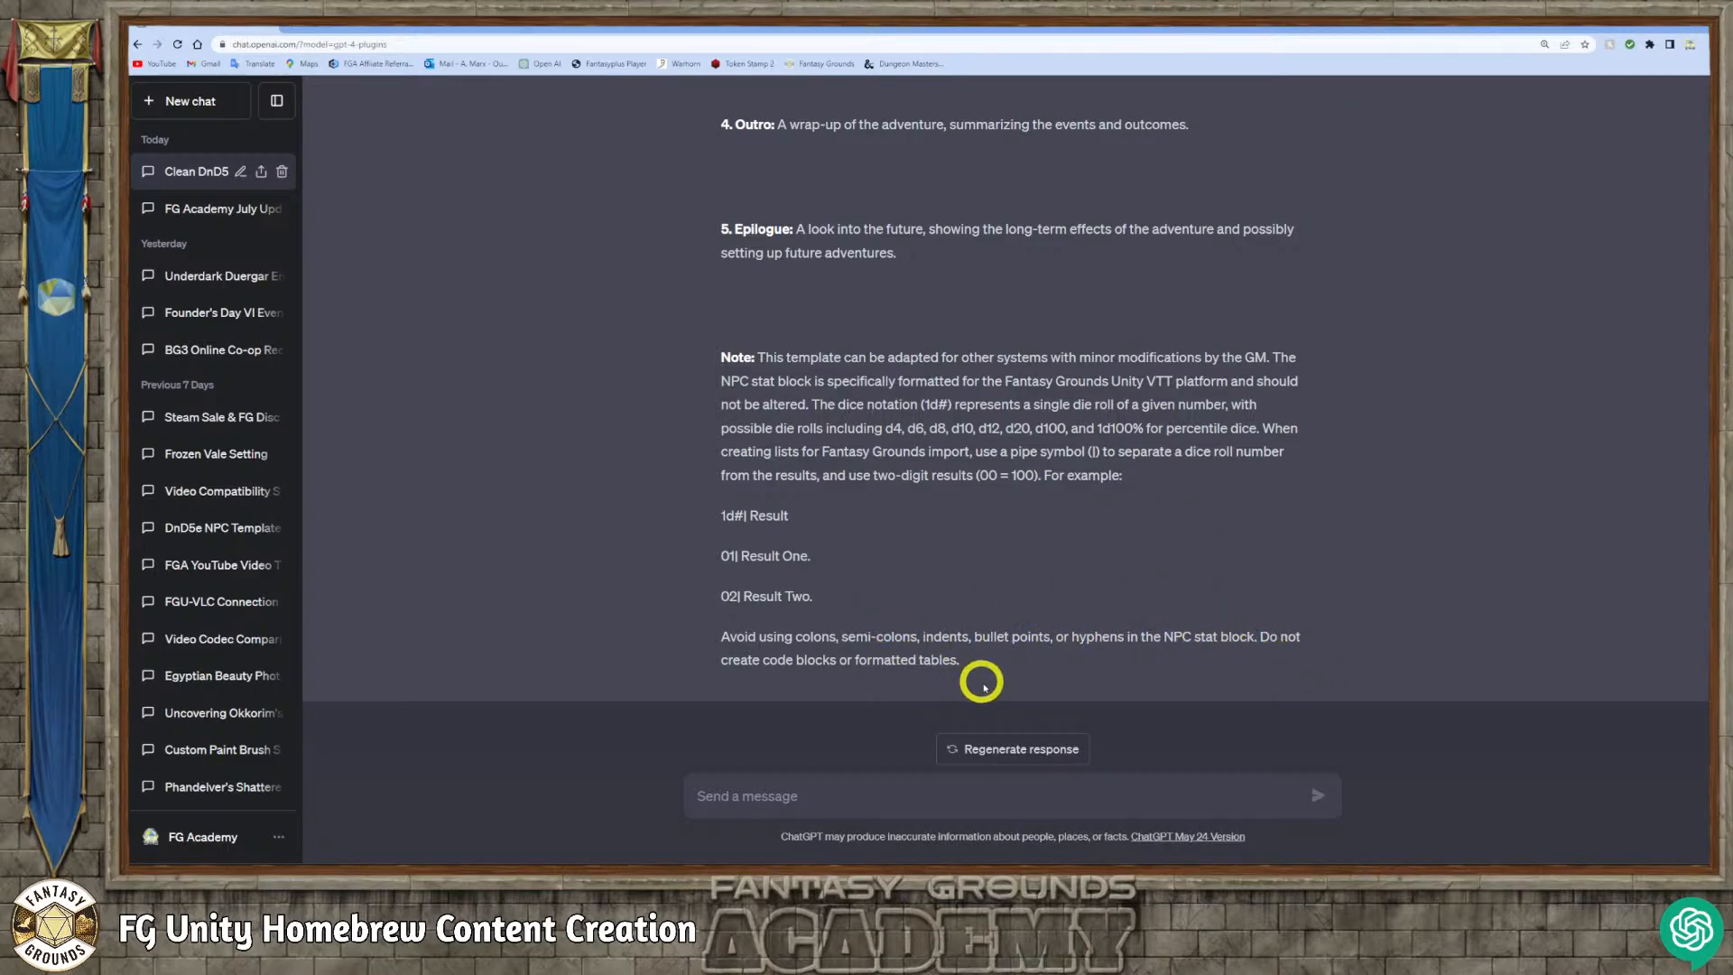
Compare the original template prompt with the refined version, from the Adventure Template section through the closing Note.
scroll(911, 627, "up", 1)
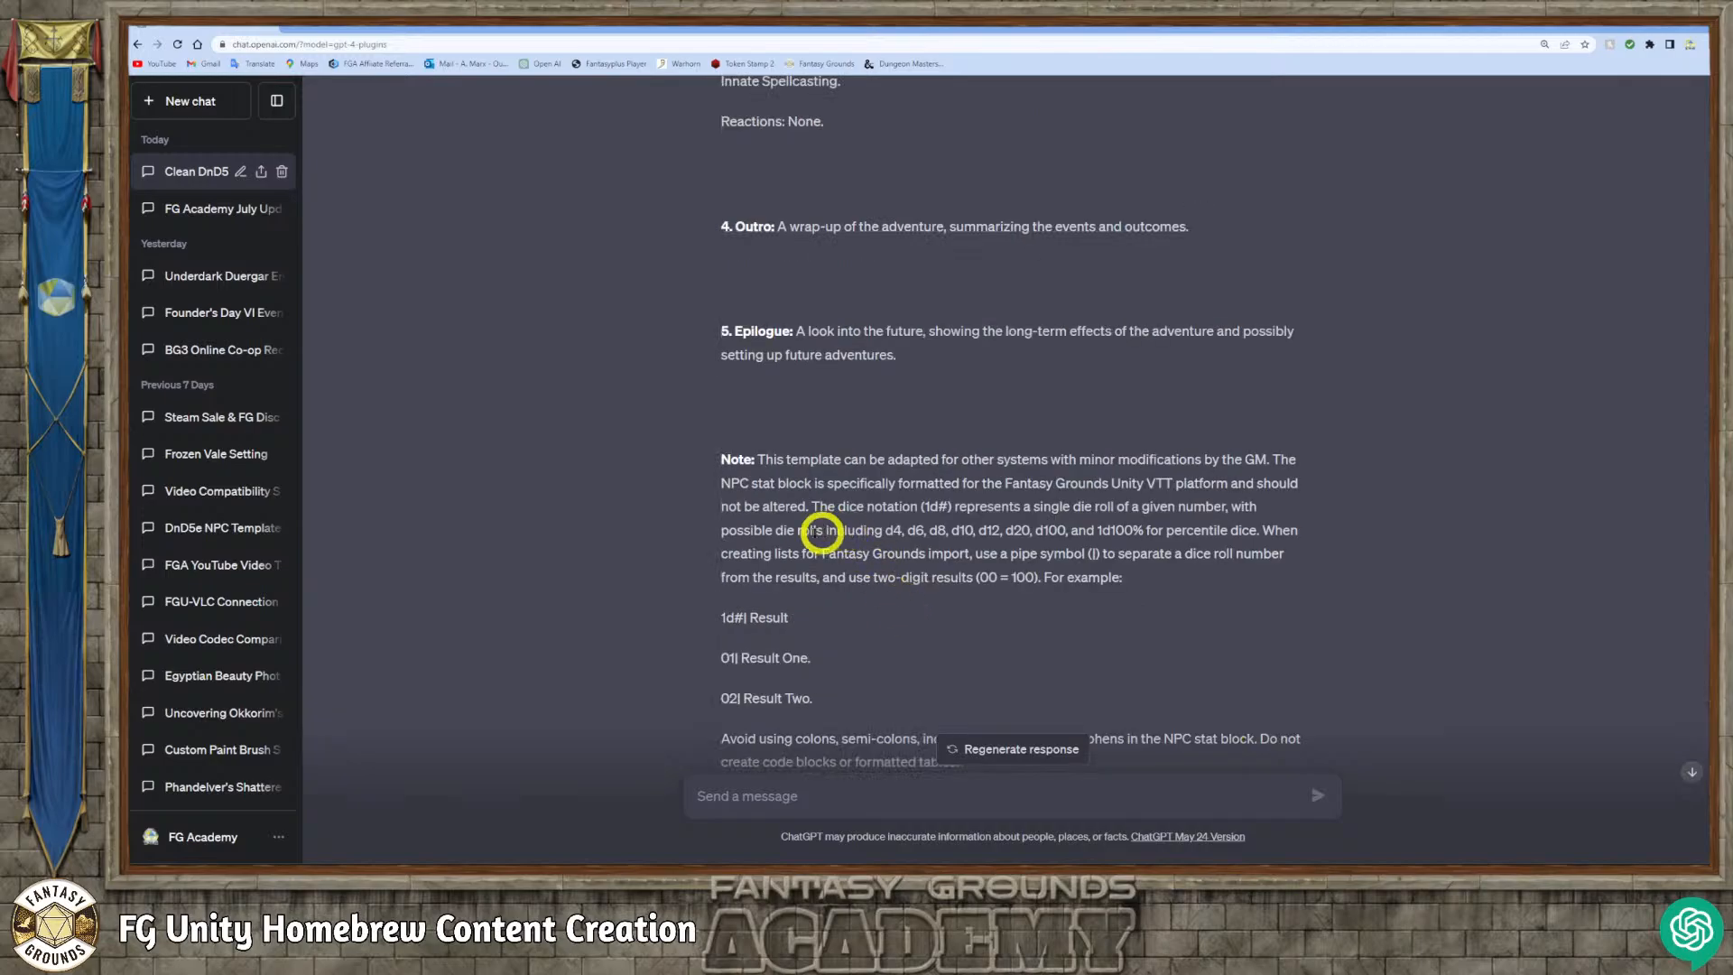
scroll(928, 579, "down", 1)
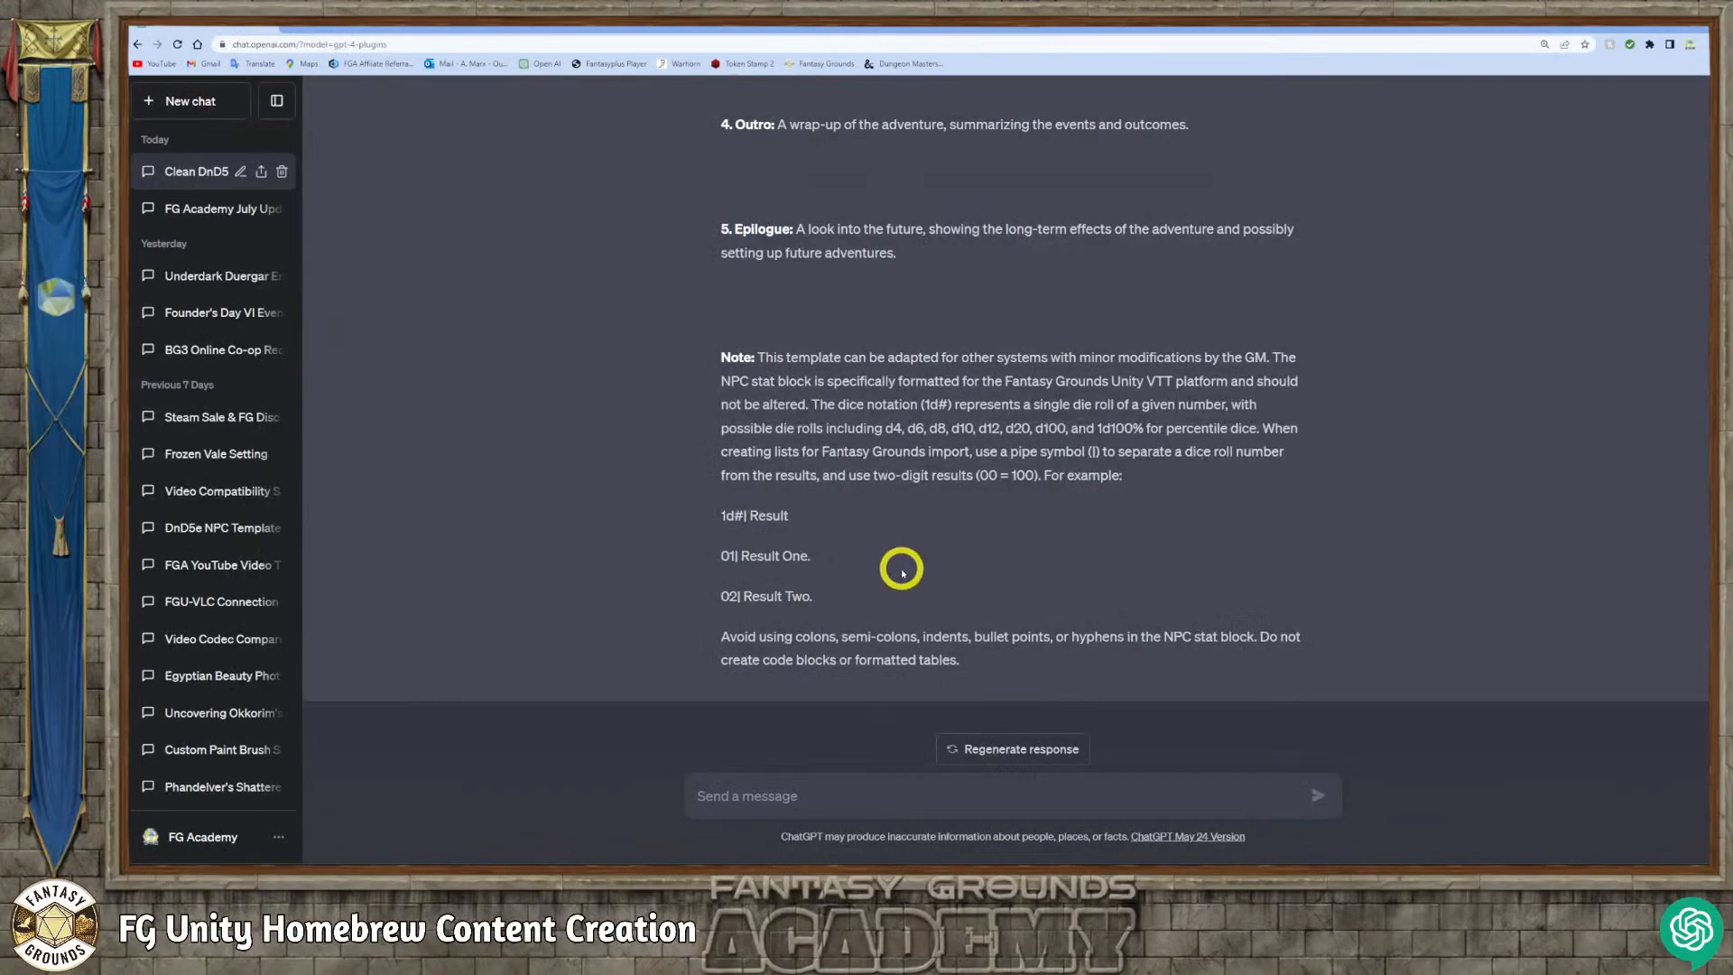
scroll(902, 555, "up", 7)
scroll(880, 532, "up", 15)
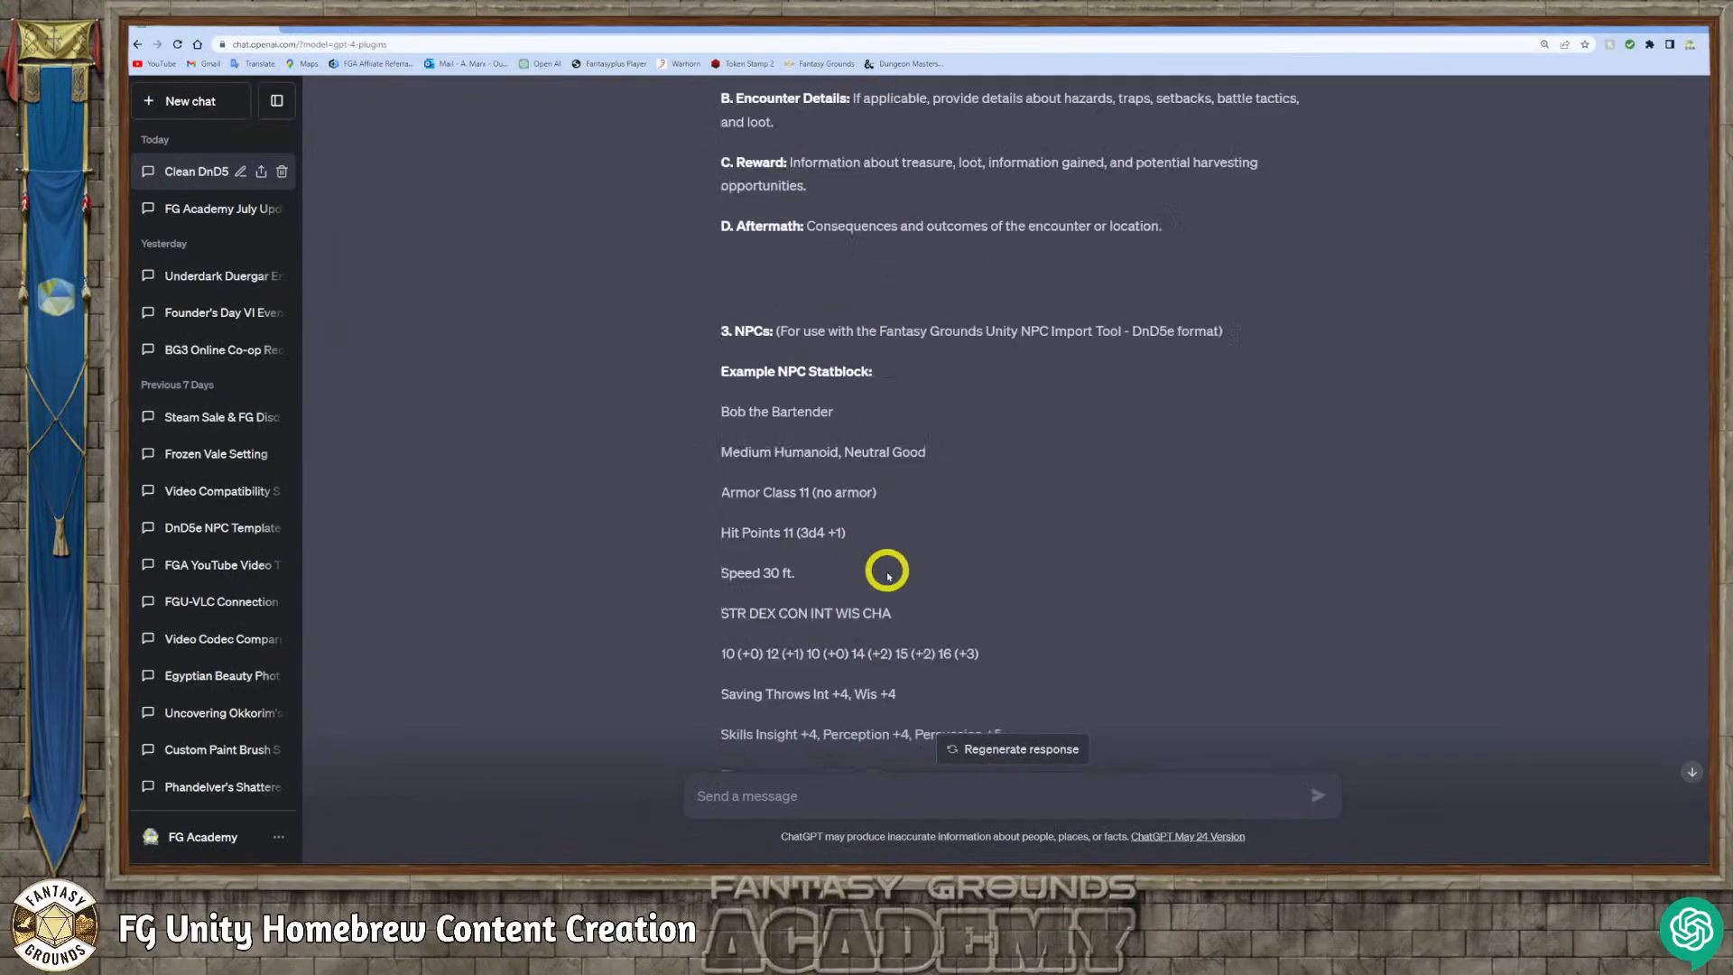
scroll(890, 589, "up", 4)
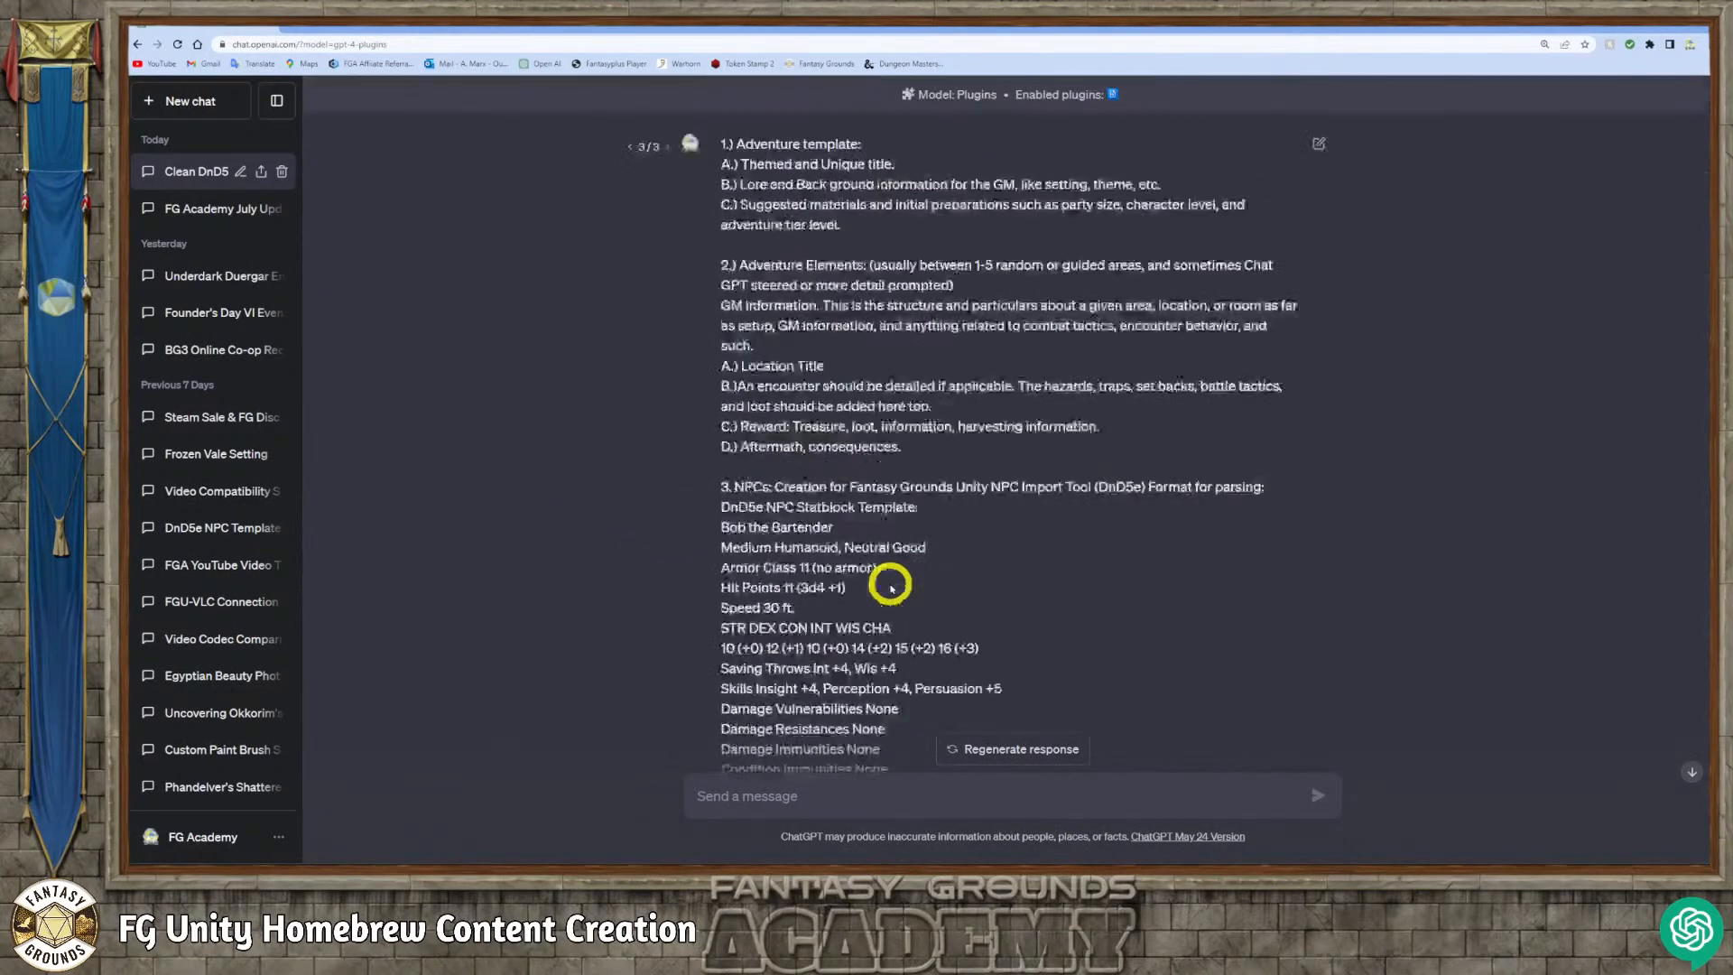
scroll(888, 592, "down", 15)
scroll(886, 595, "down", 15)
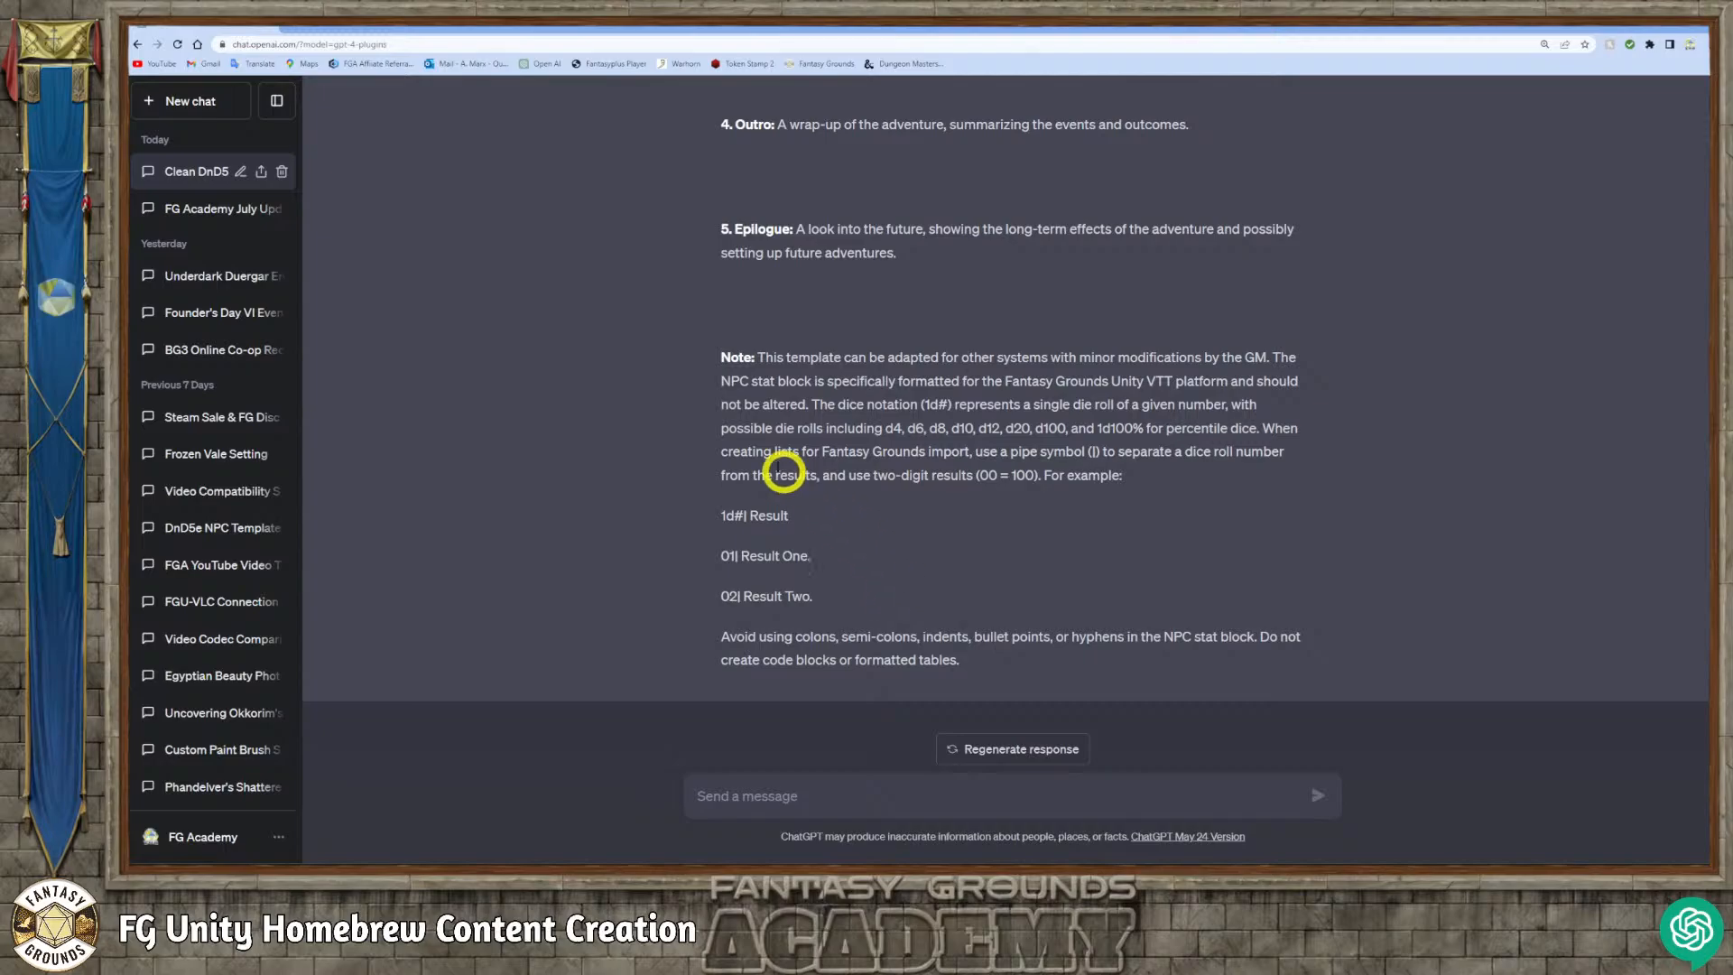
scroll(912, 462, "up", 15)
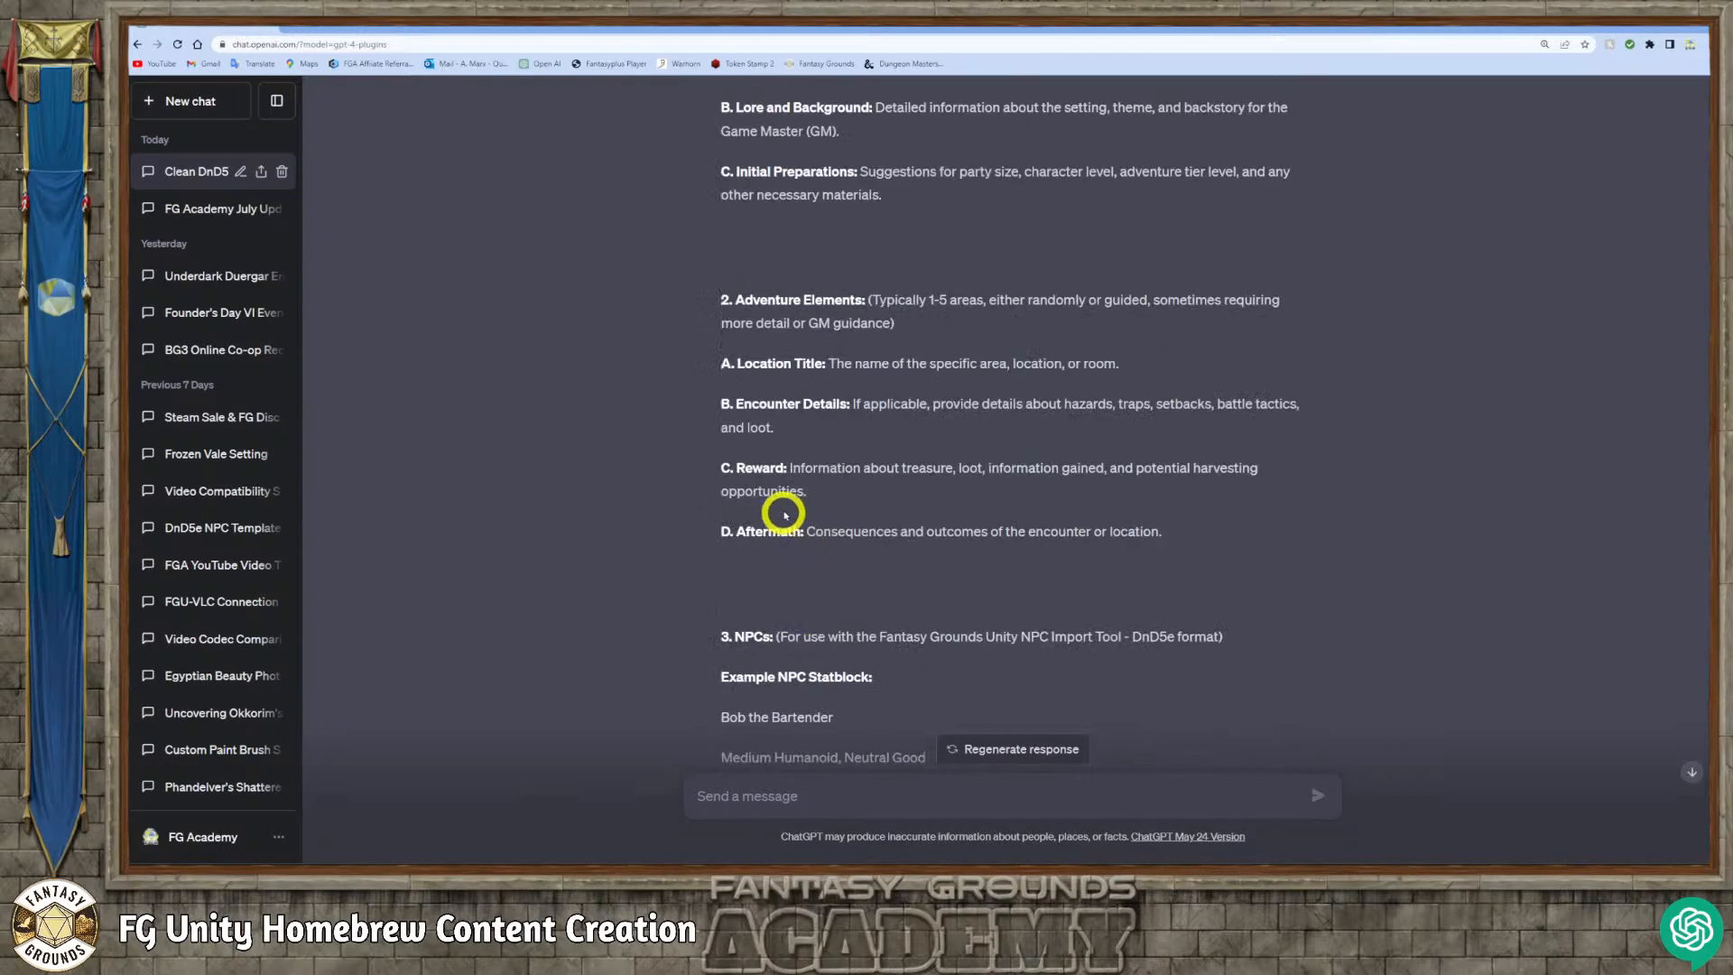
scroll(813, 513, "up", 2)
scroll(882, 565, "down", 8)
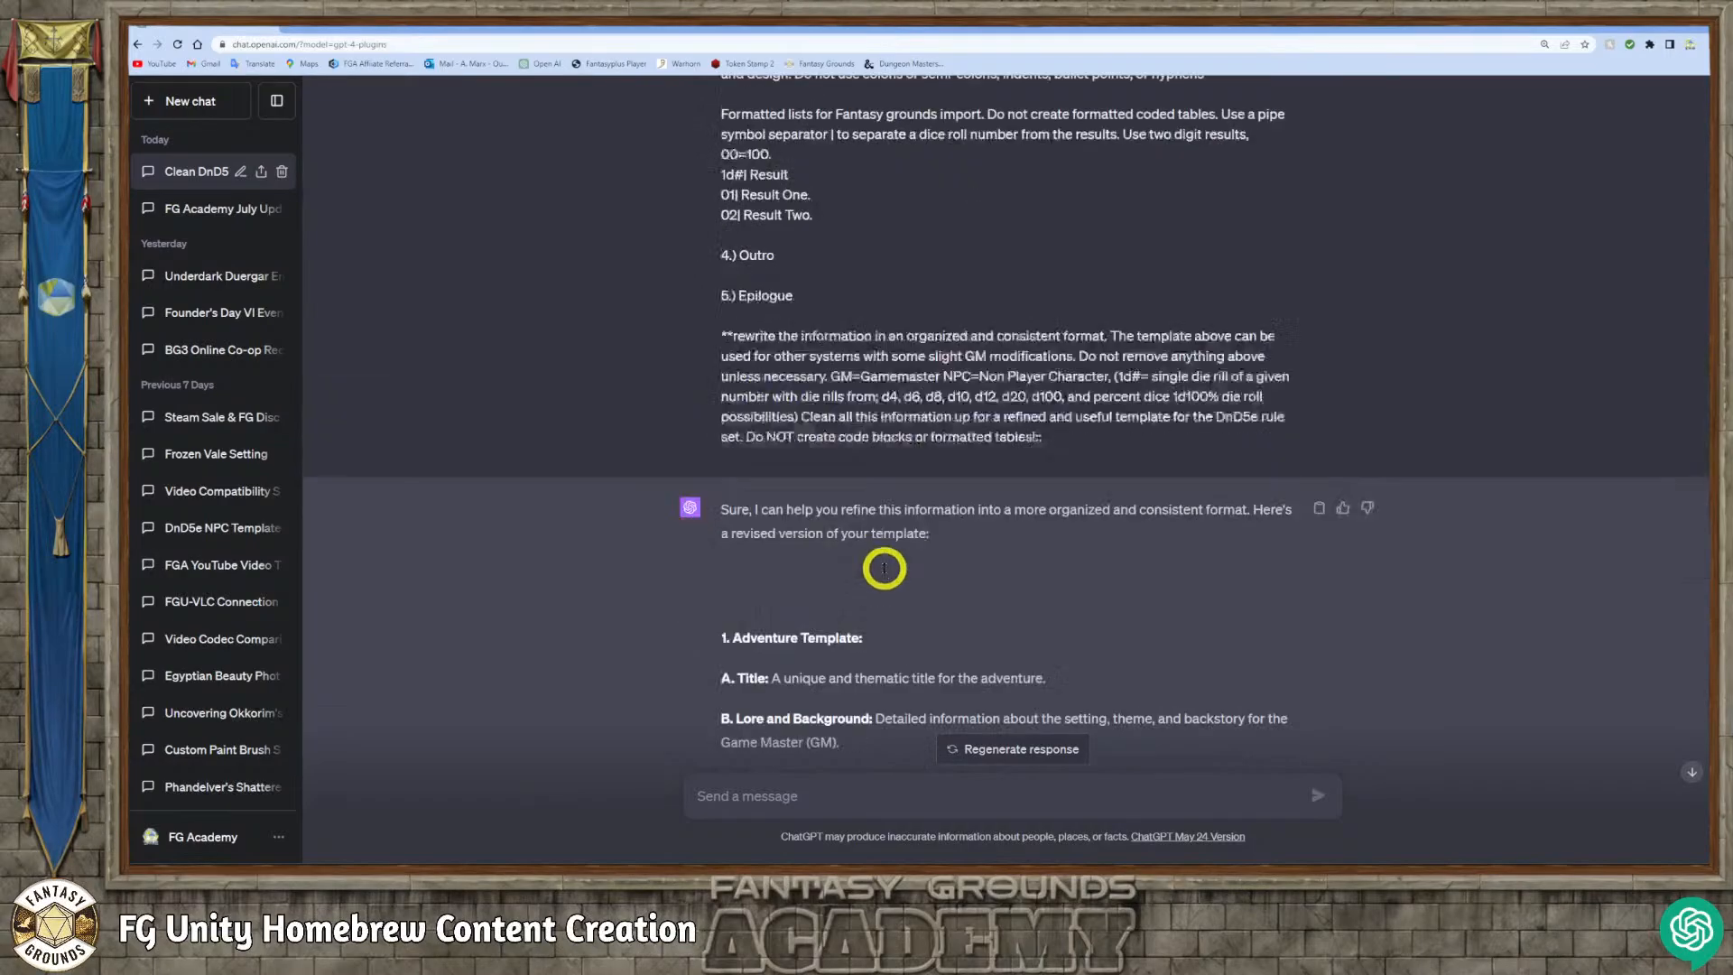
scroll(880, 568, "up", 3)
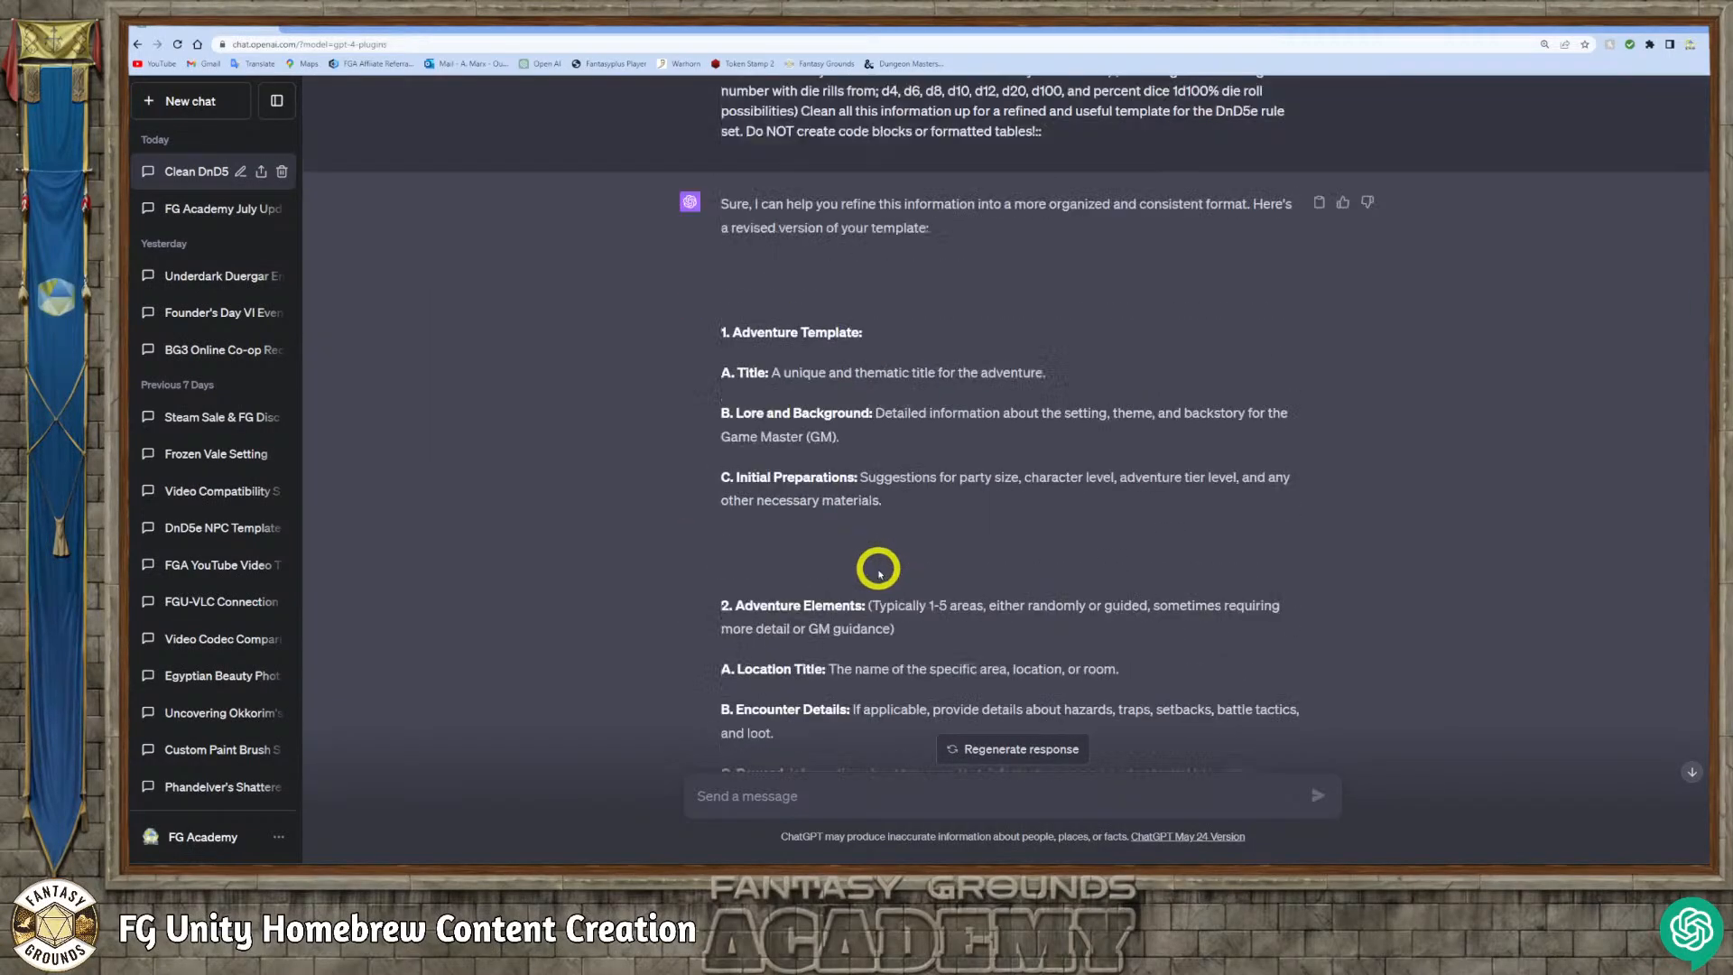
scroll(880, 569, "down", 18)
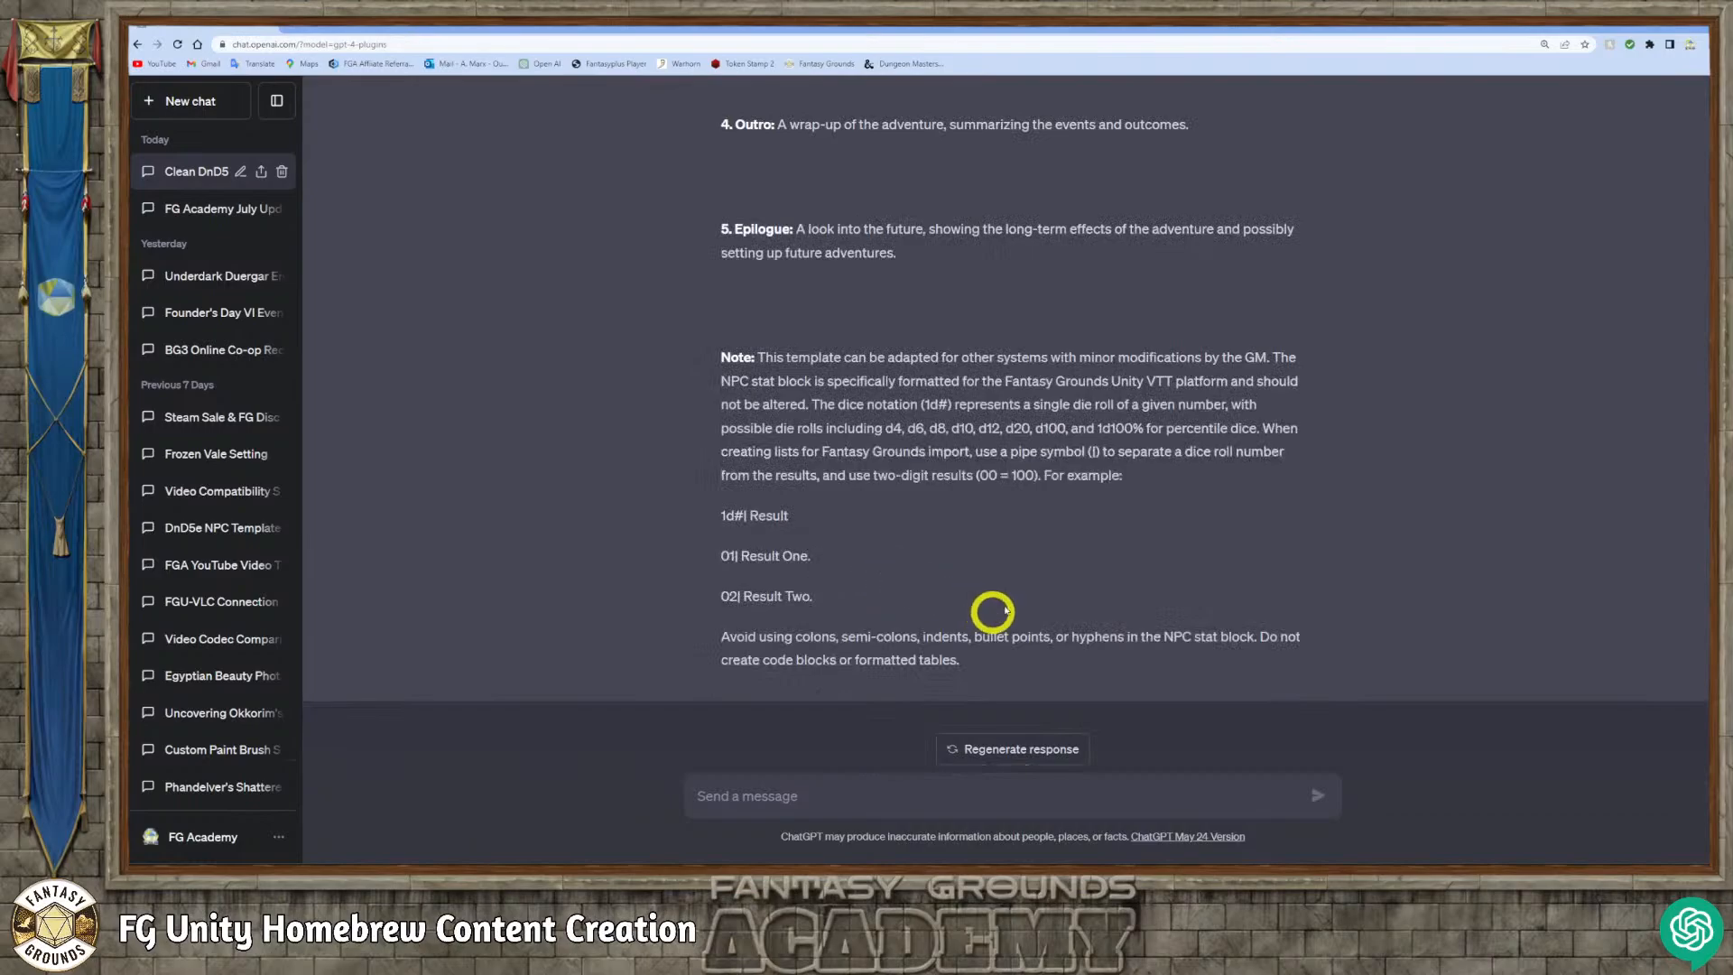
Copy the entire refined template, from the "1. Adventure Template" heading to the closing line about code blocks and formatted tables.
left_click_drag(948, 657, 763, 519)
right_click(764, 519)
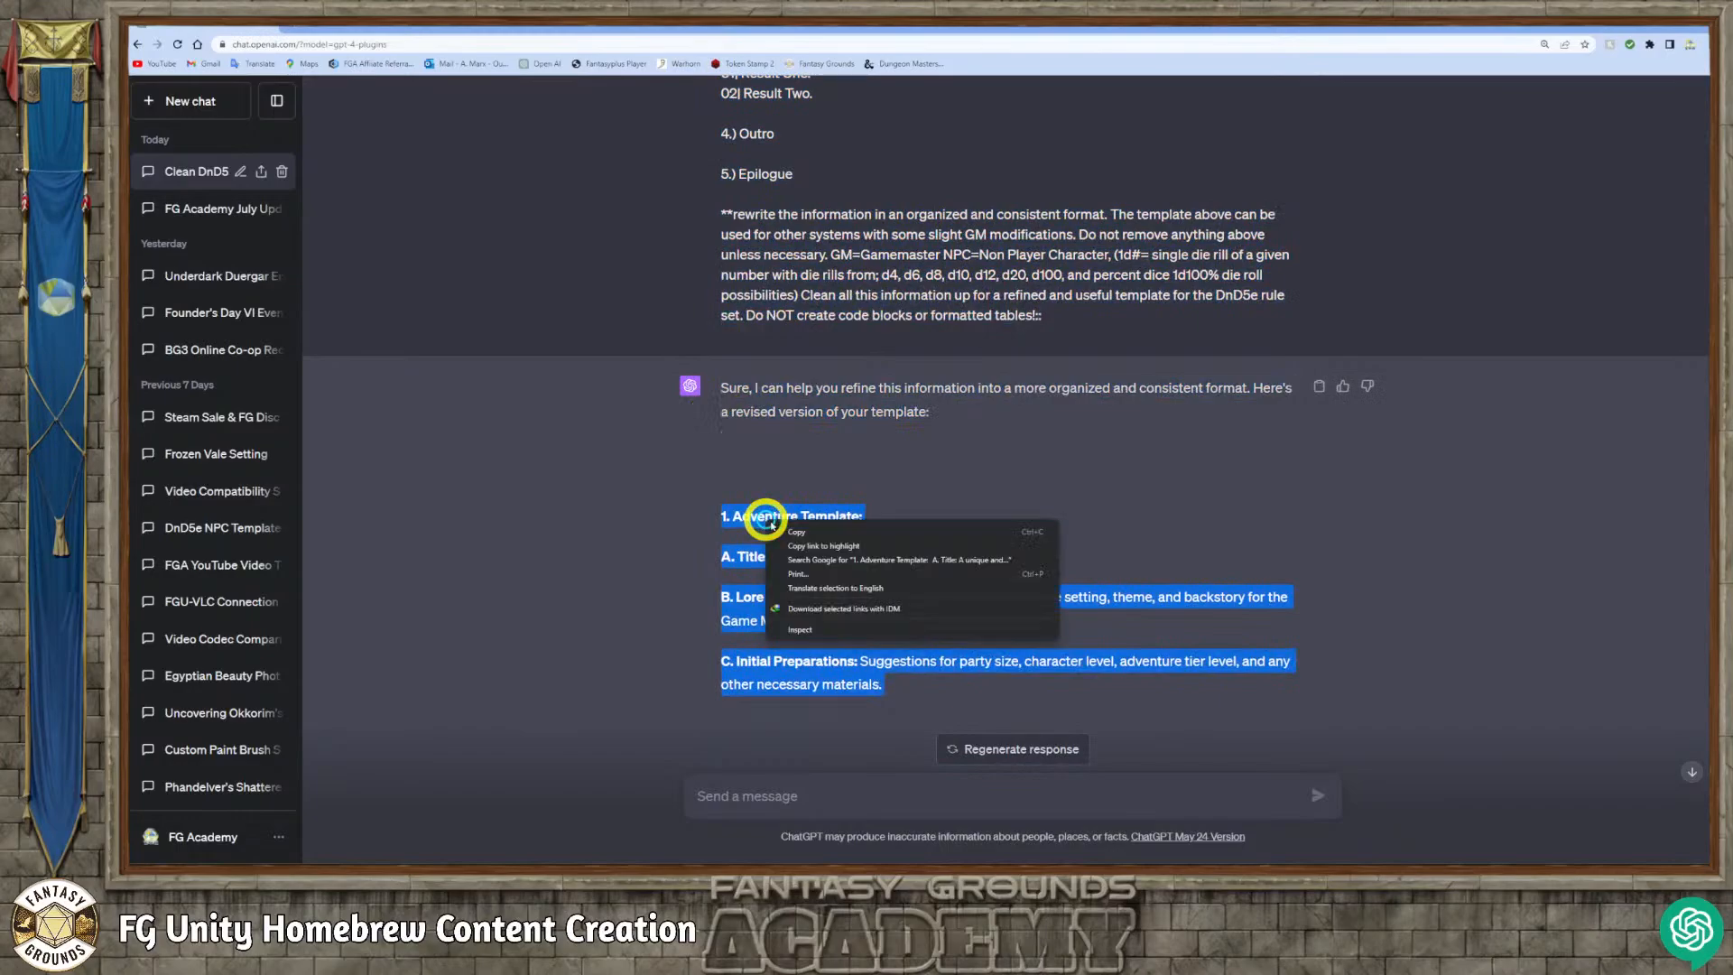
left_click(785, 529)
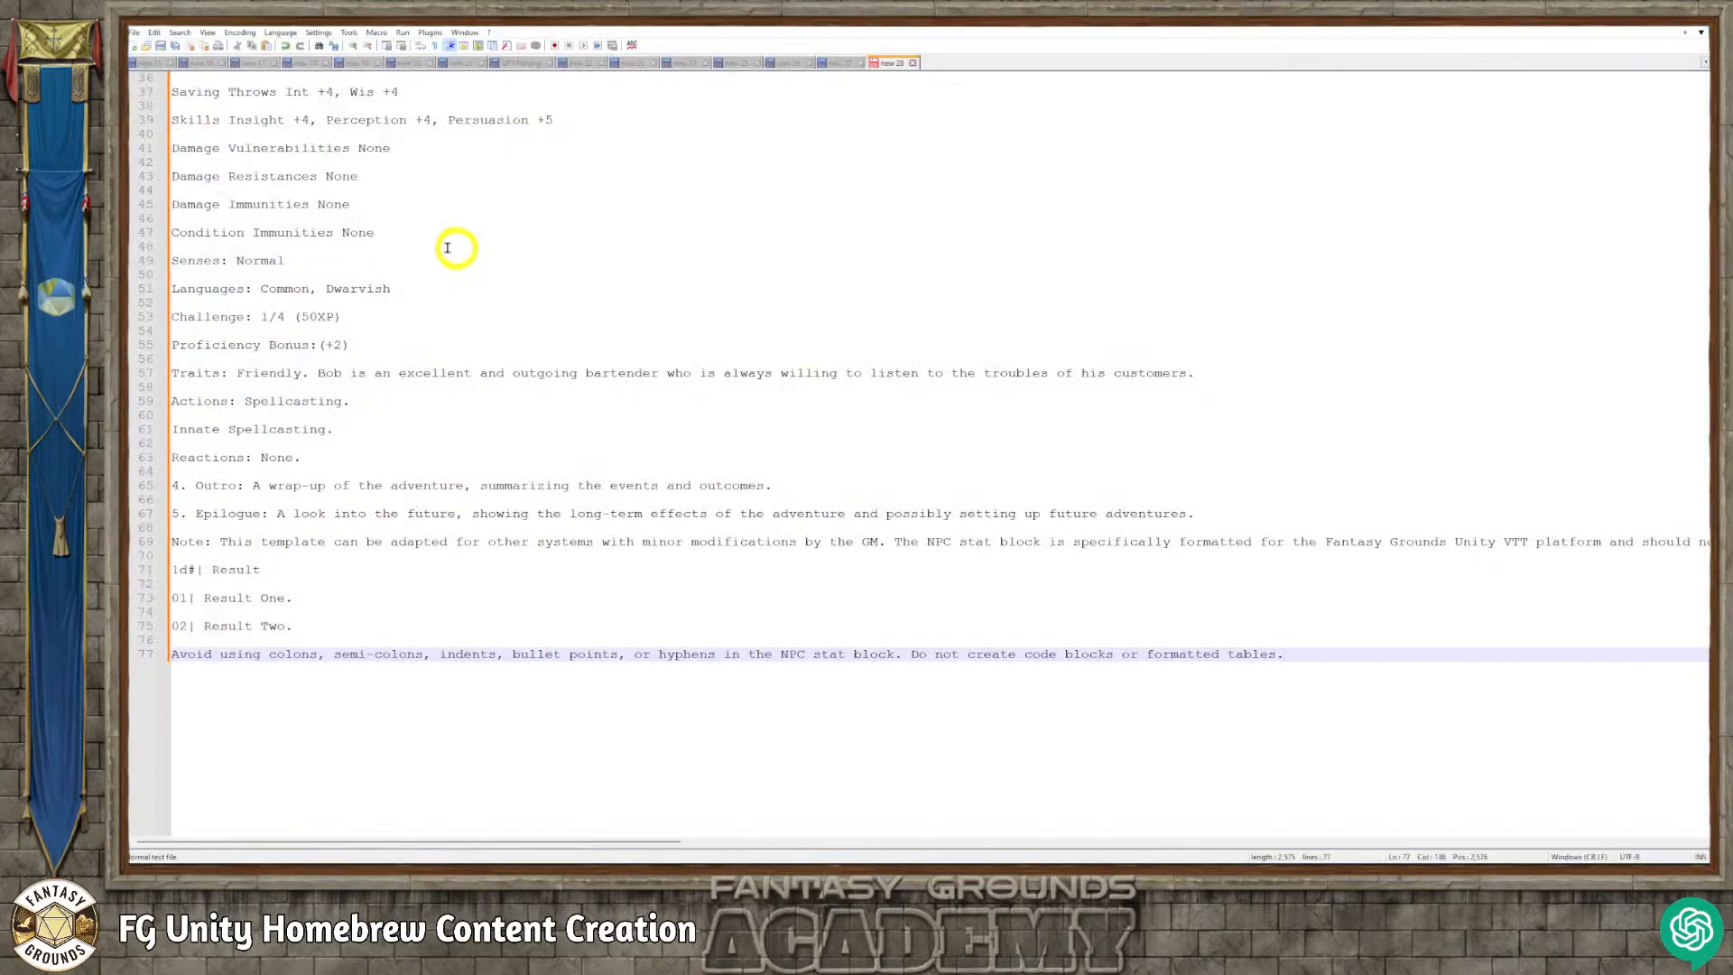
Create a new document in Notepad++ and paste the copied adventure template into it.
left_click(134, 33)
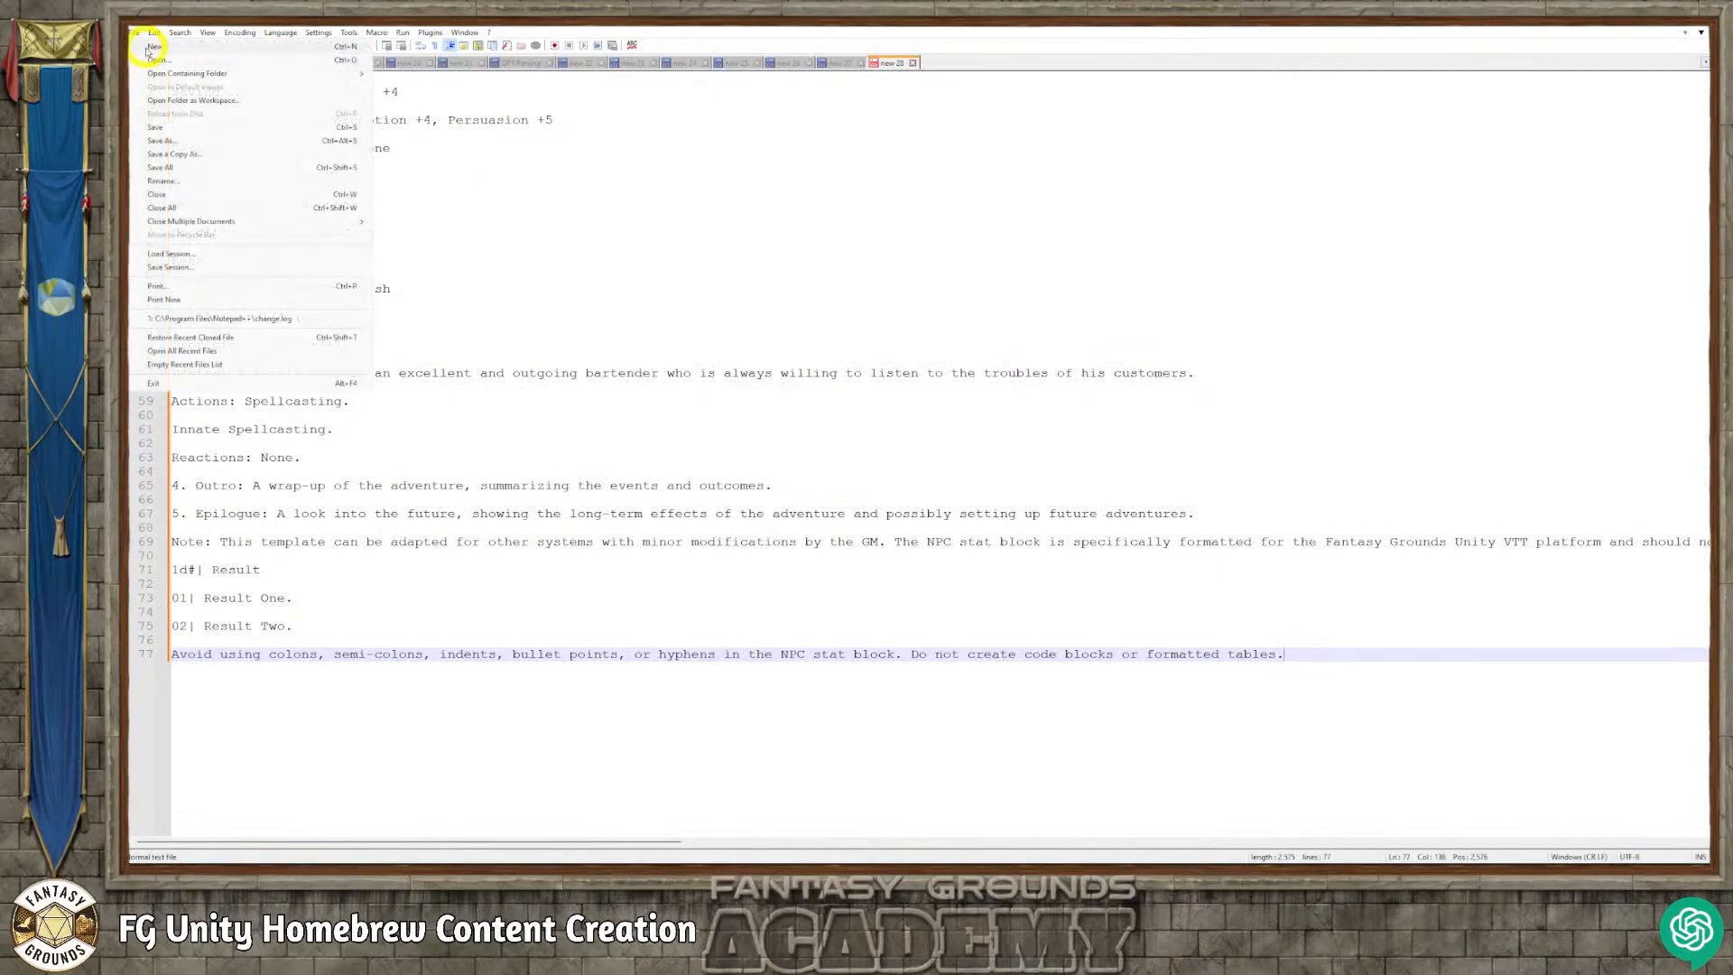
left_click(154, 47)
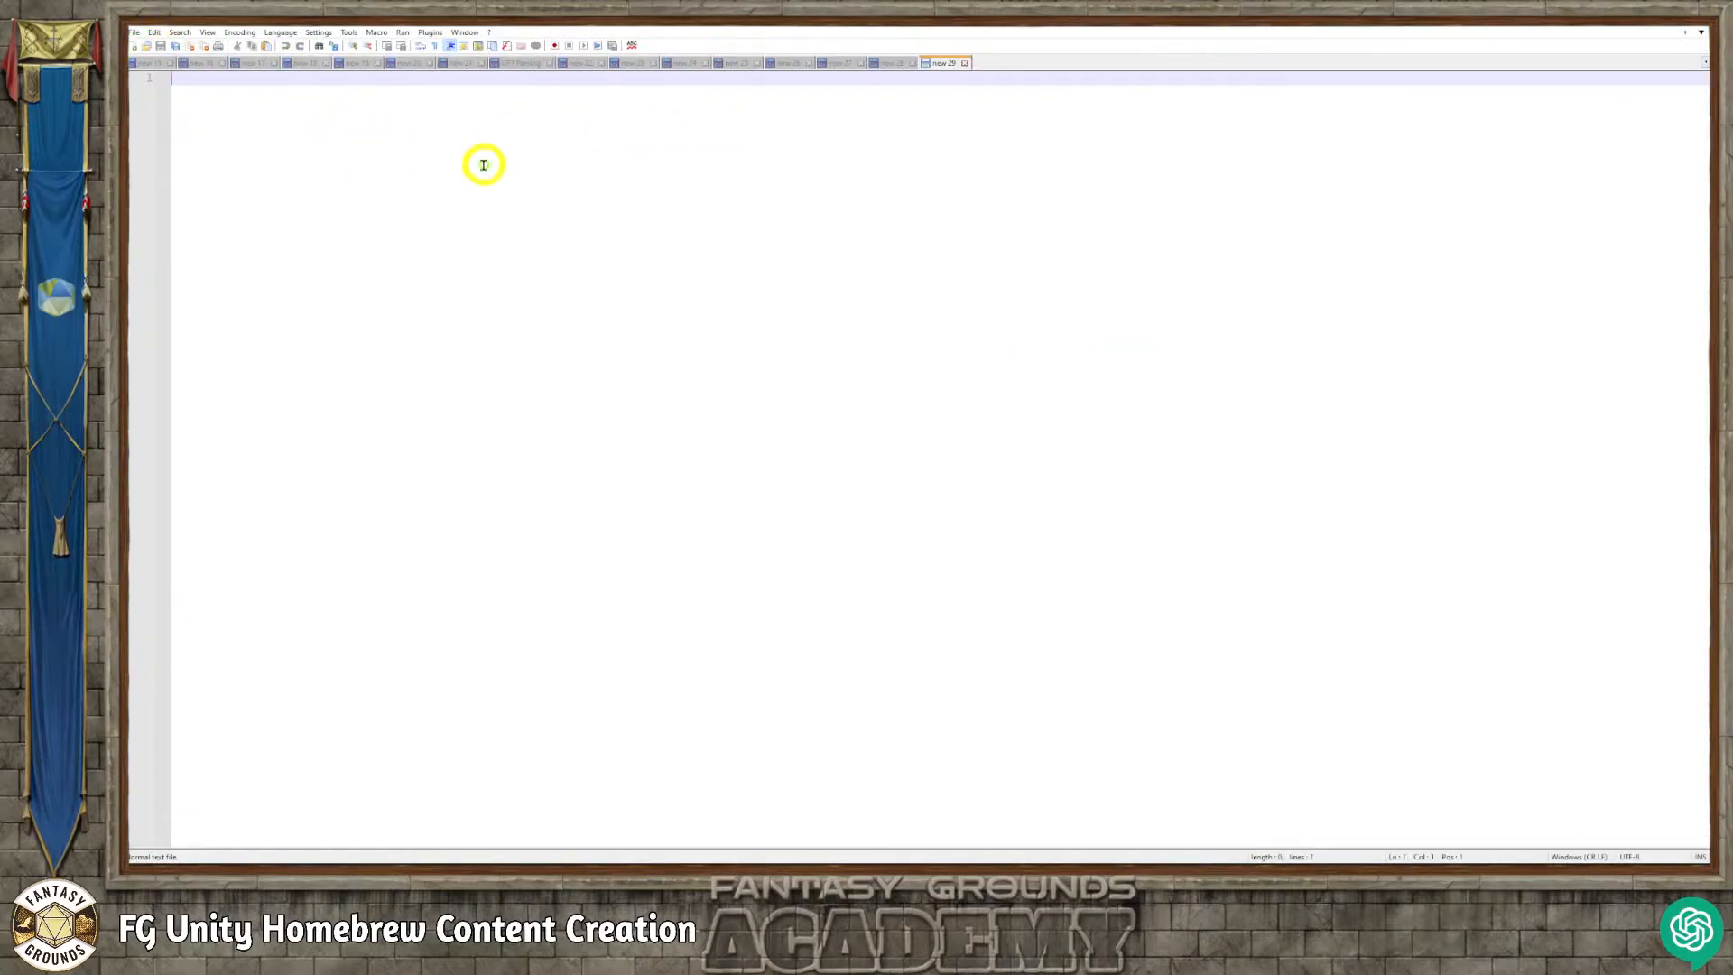
key("ctrl+v")
scroll(425, 289, "up", 10)
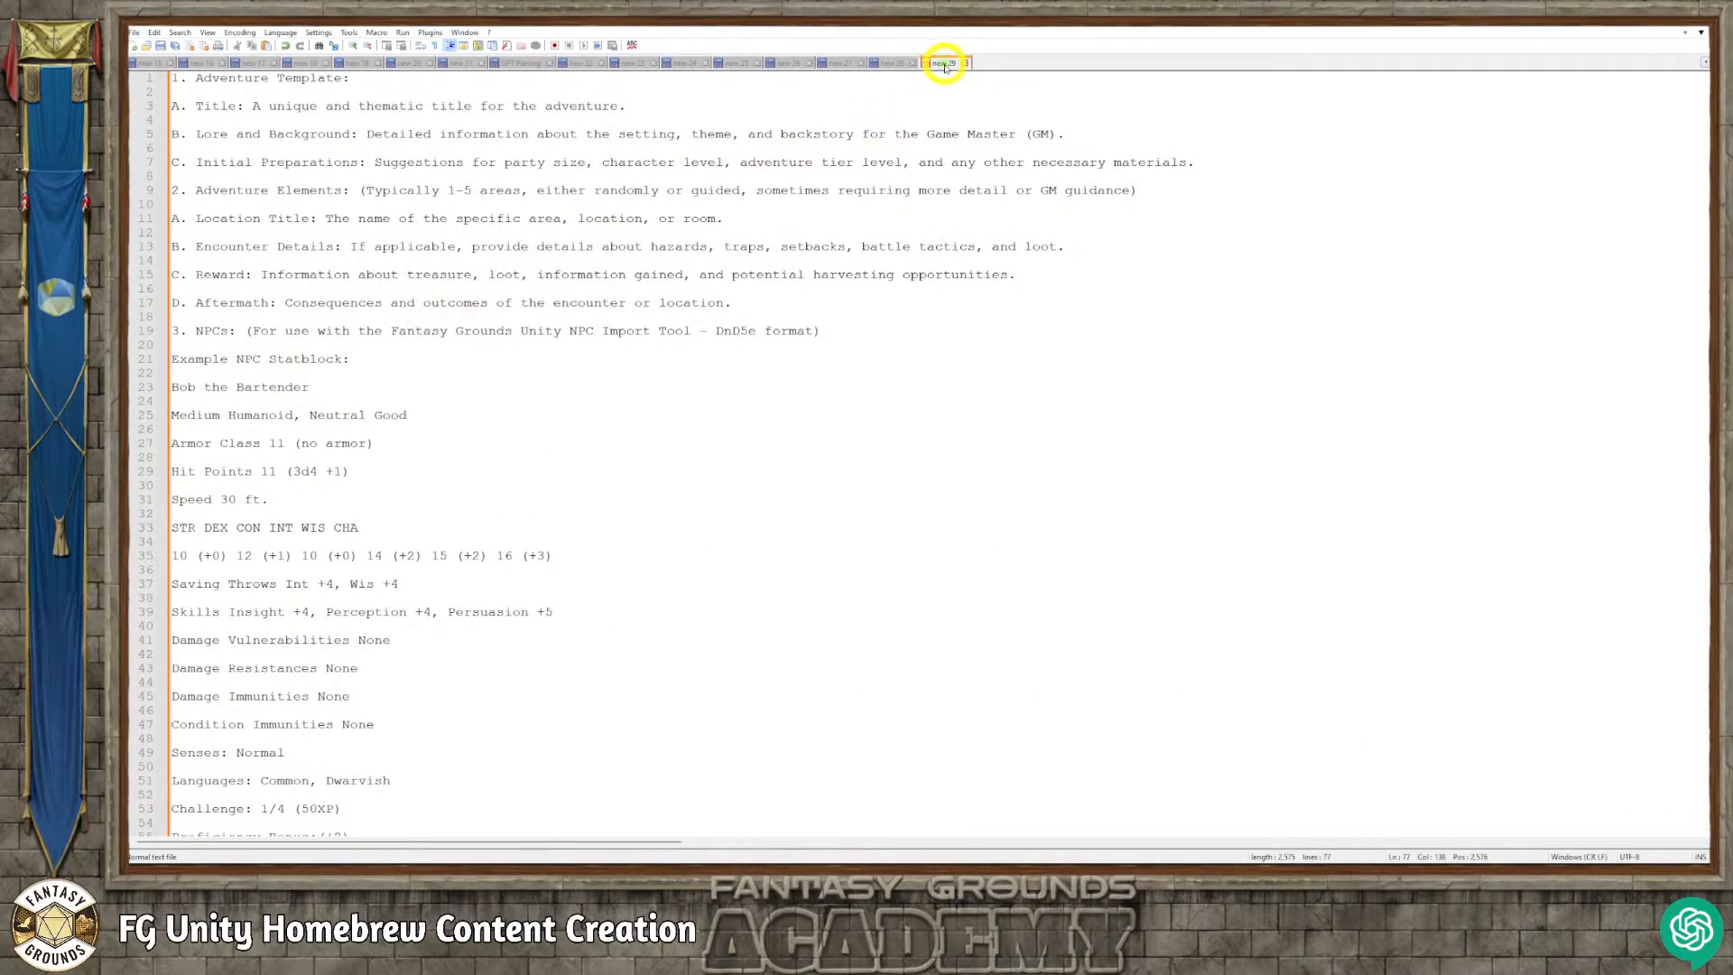
Rename the new document's tab to "DnD5e Adv Temp" and look over the pasted template from start to end.
right_click(958, 67)
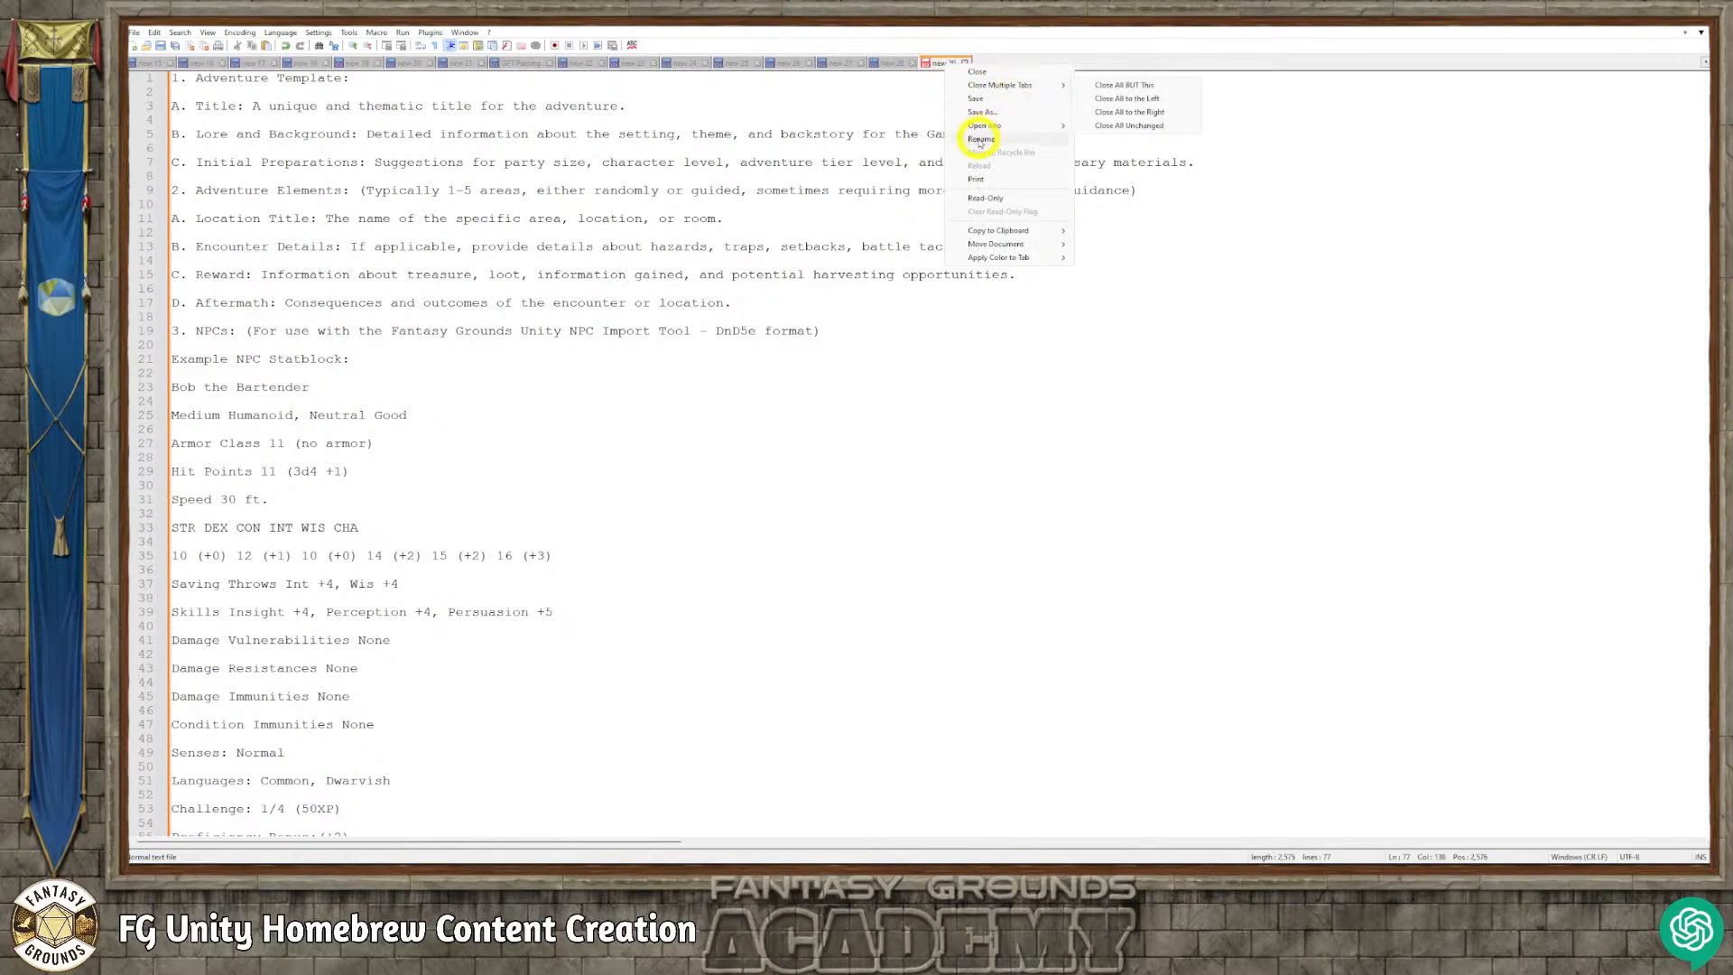
left_click(981, 139)
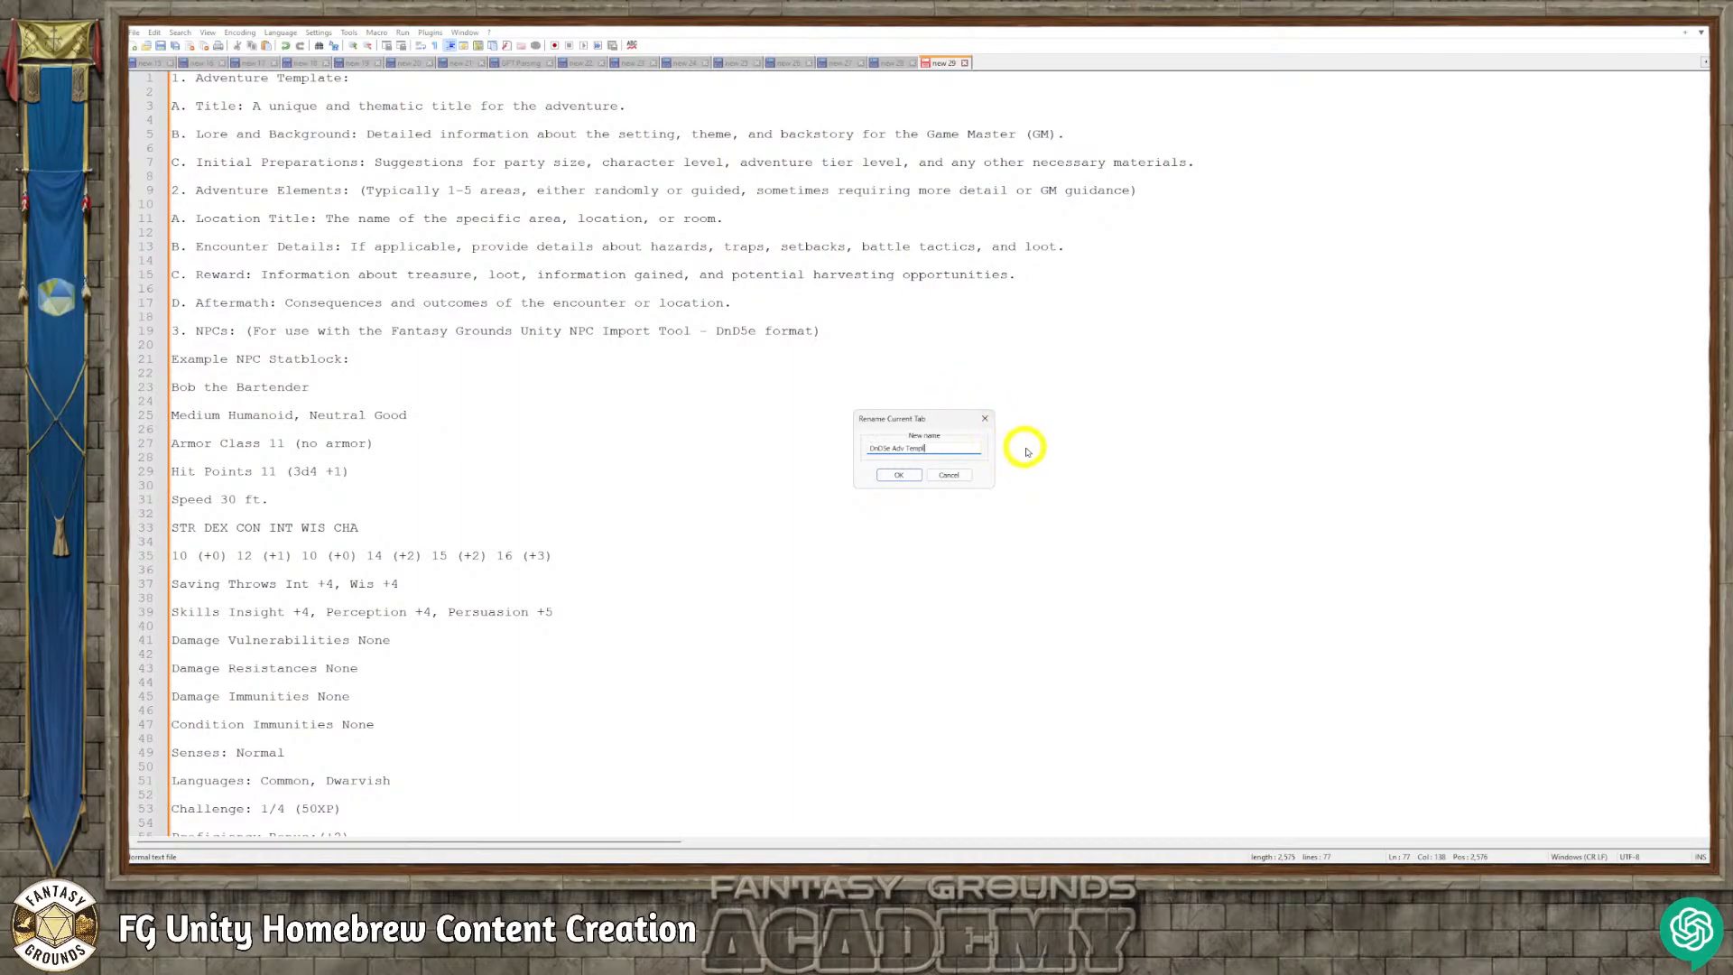
left_click(904, 475)
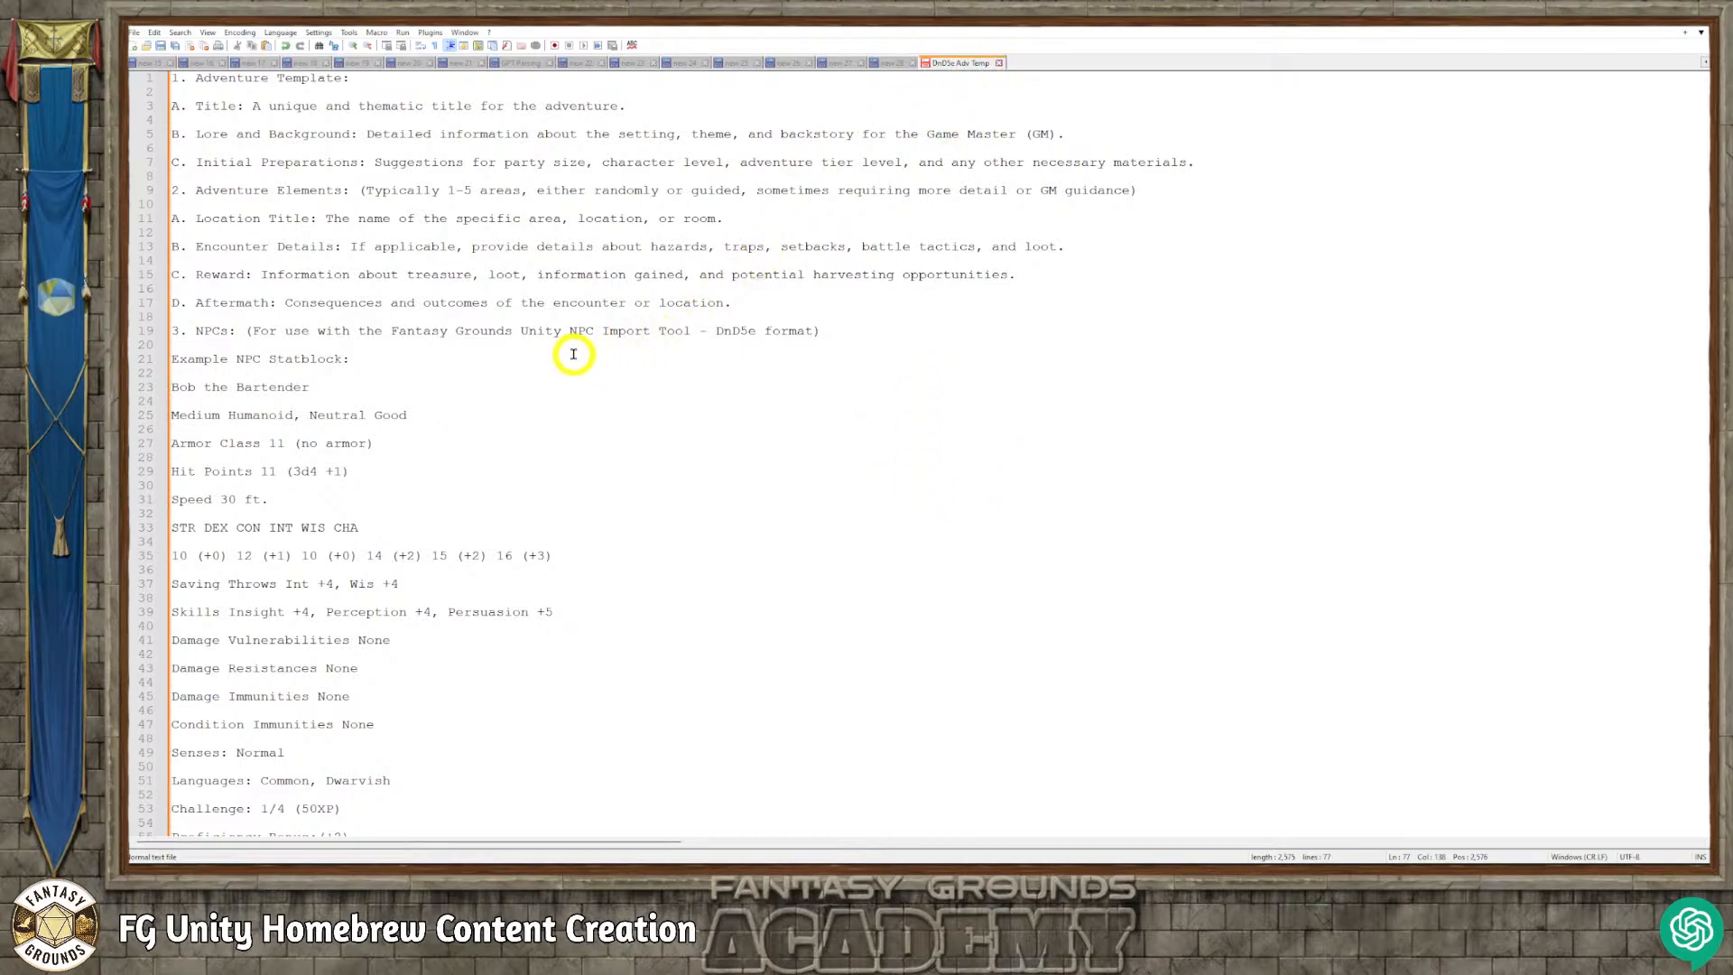
scroll(533, 427, "down", 17)
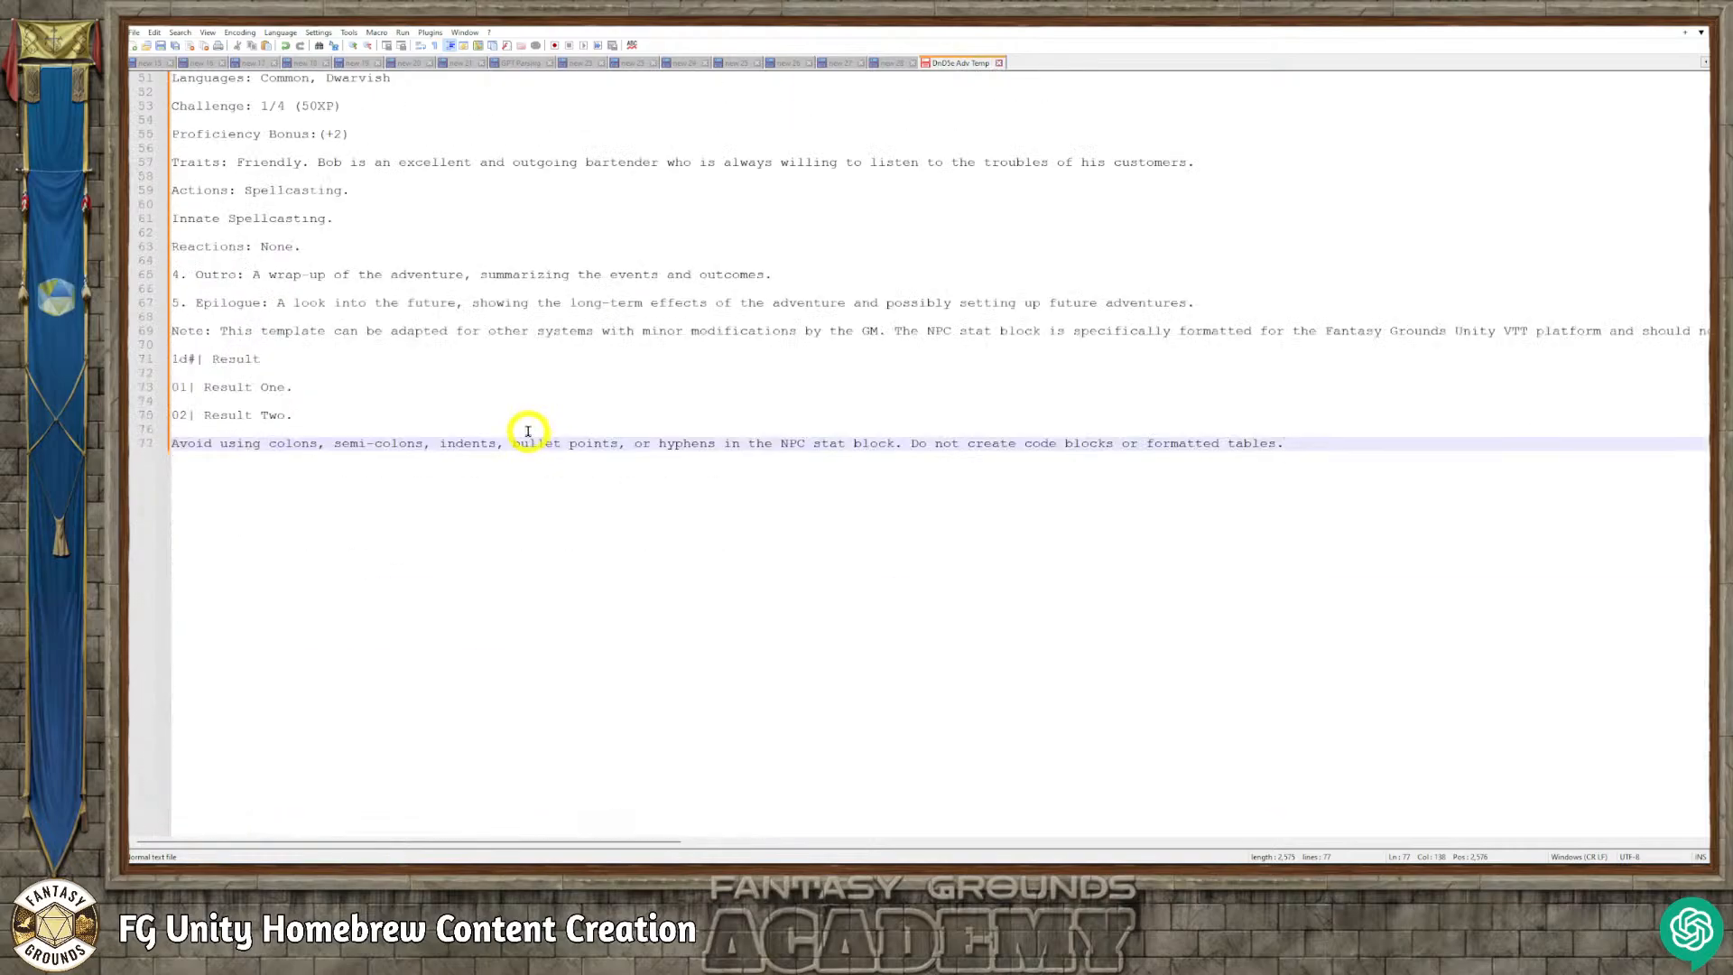
scroll(540, 380, "up", 17)
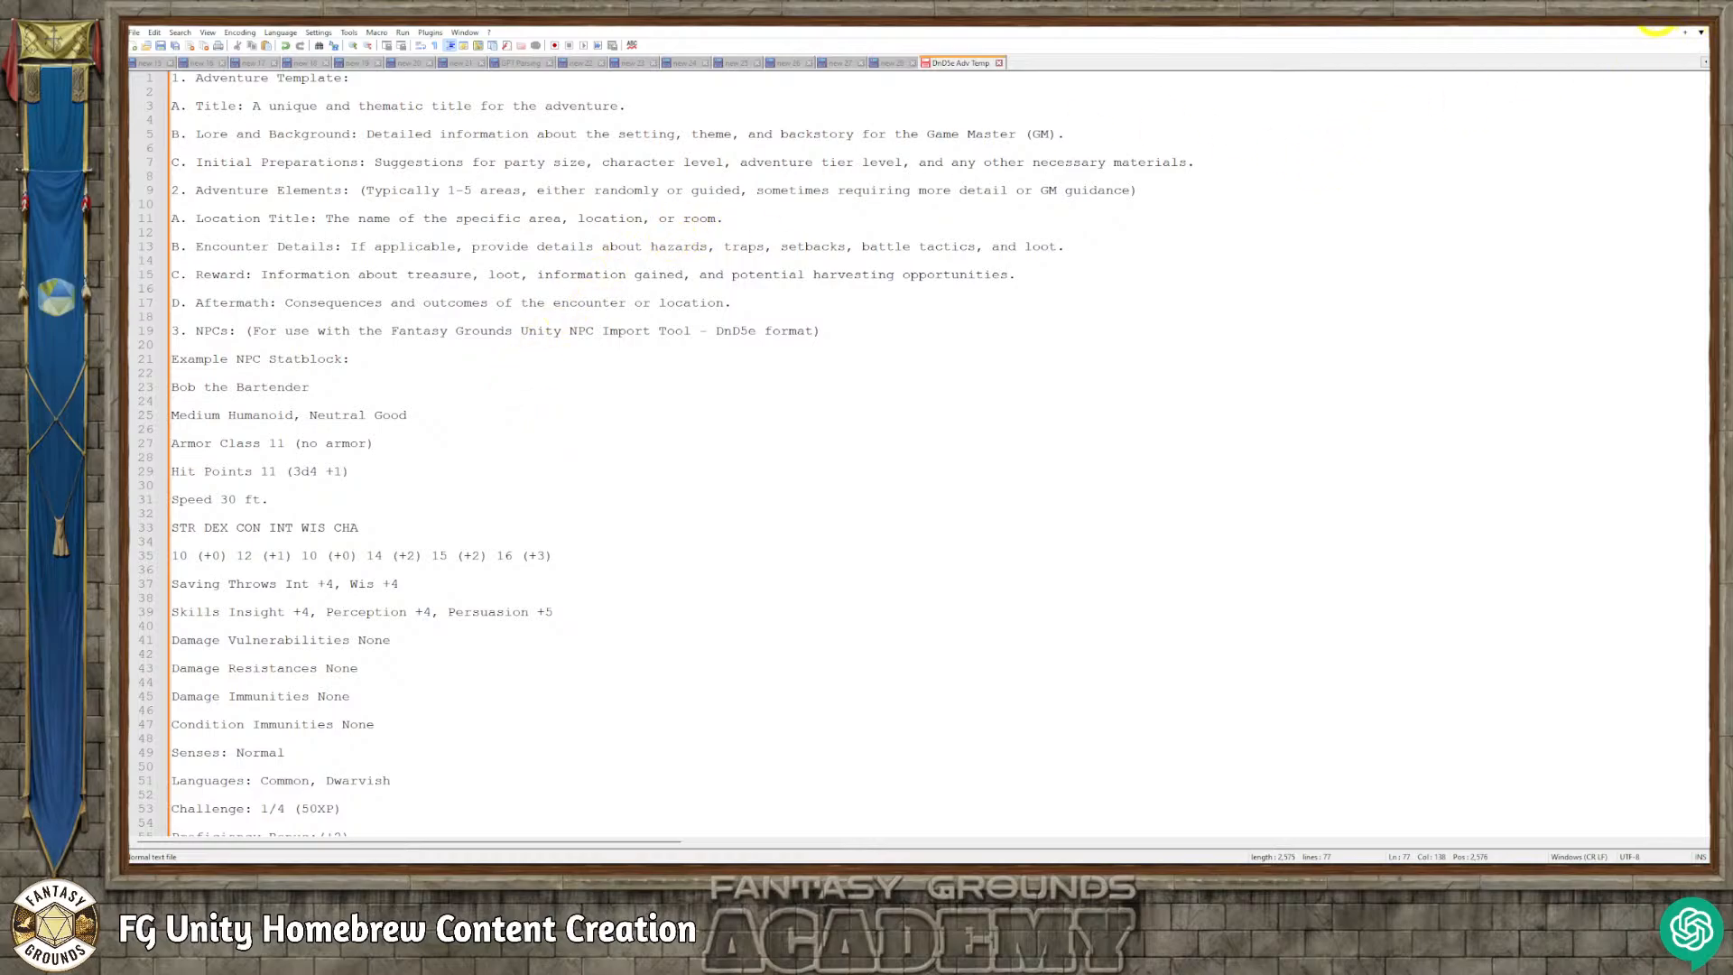
Switch back to ChatGPT and draft the message "** Generate a one shot adventure using the template above.".
left_click(1656, 27)
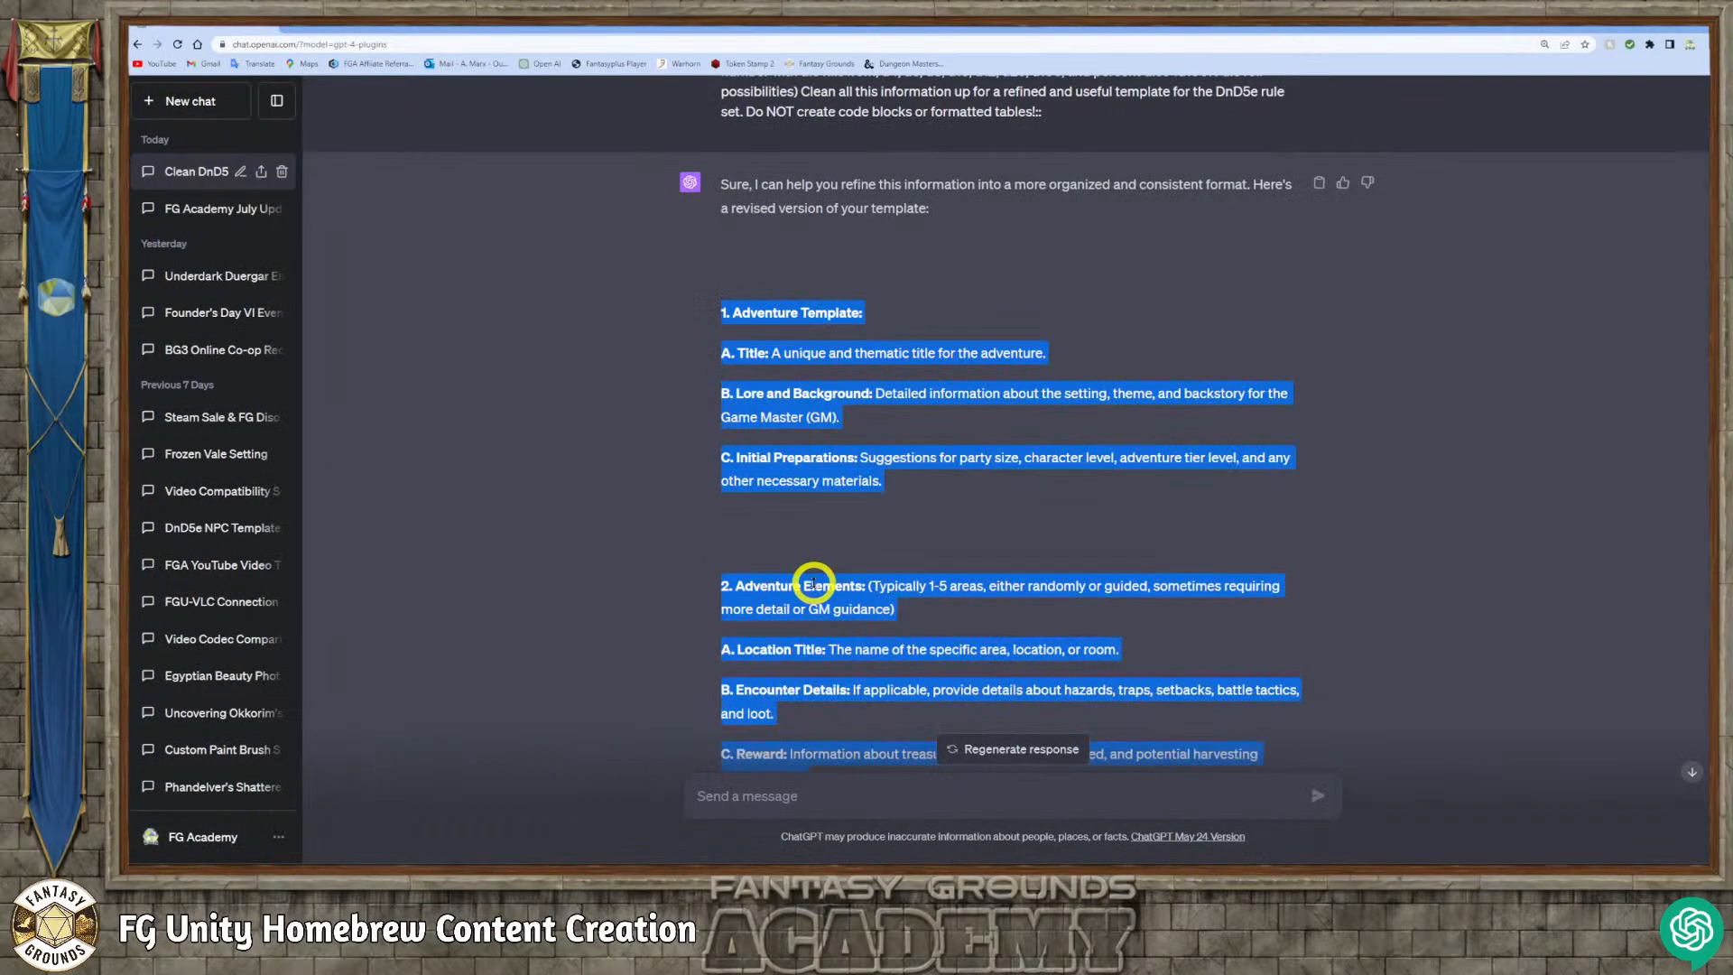
left_click(815, 789)
scroll(838, 675, "down", 2)
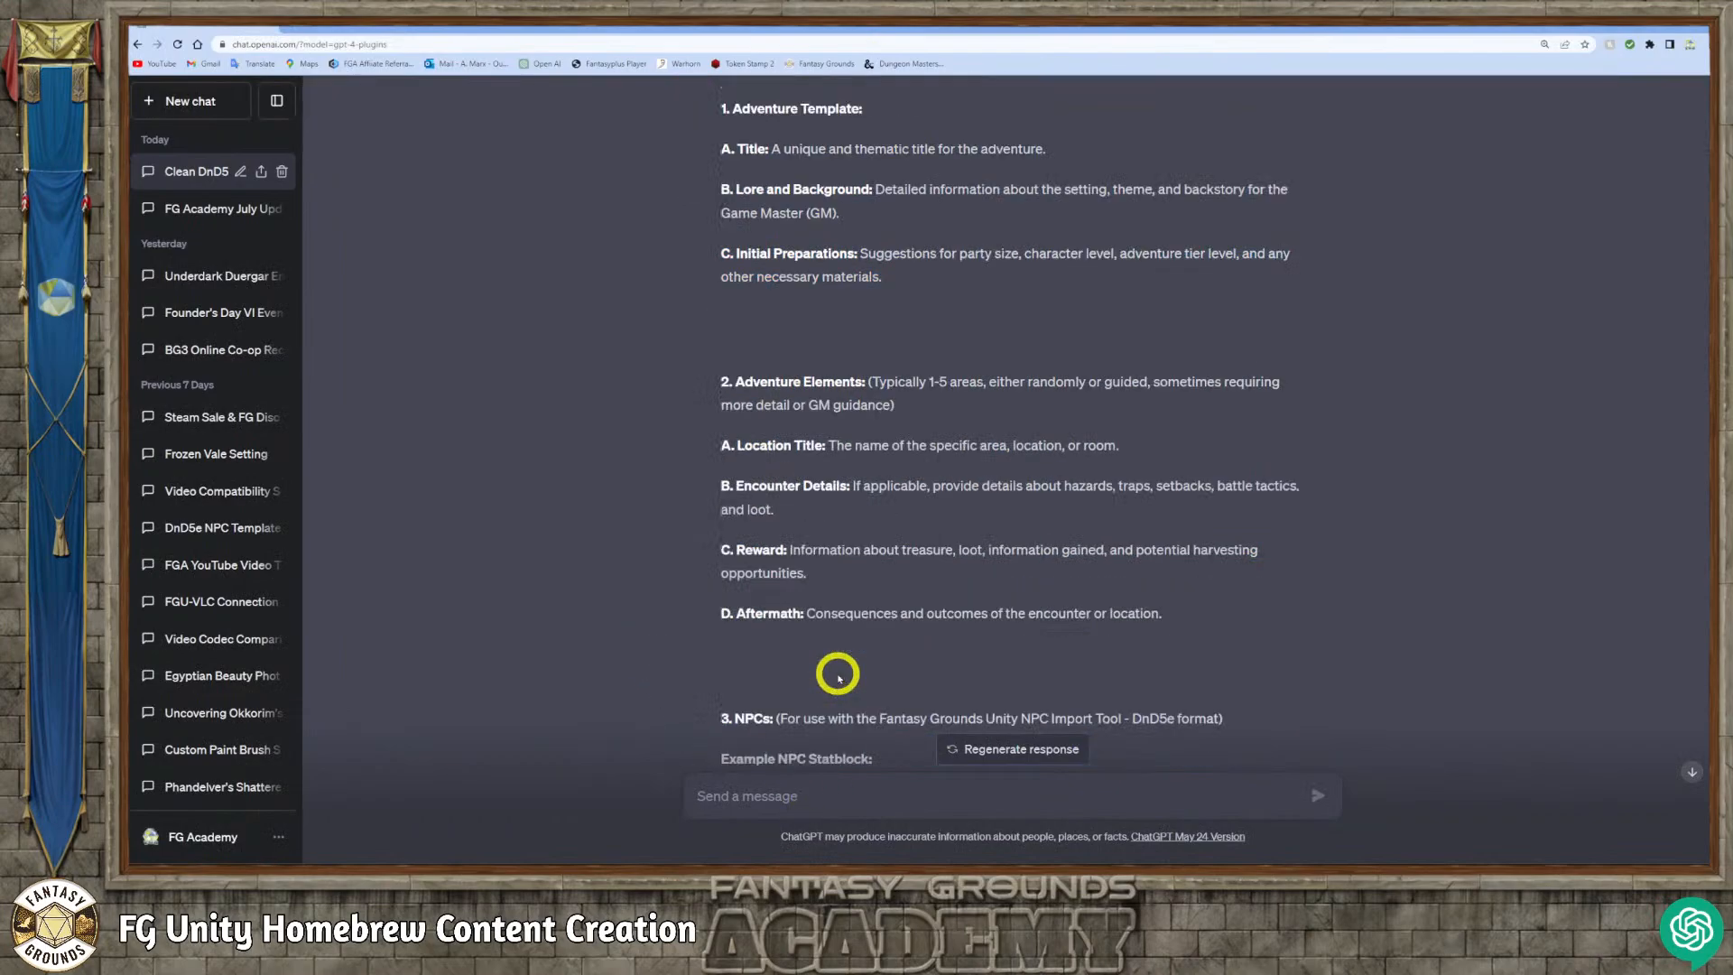
scroll(837, 675, "down", 18)
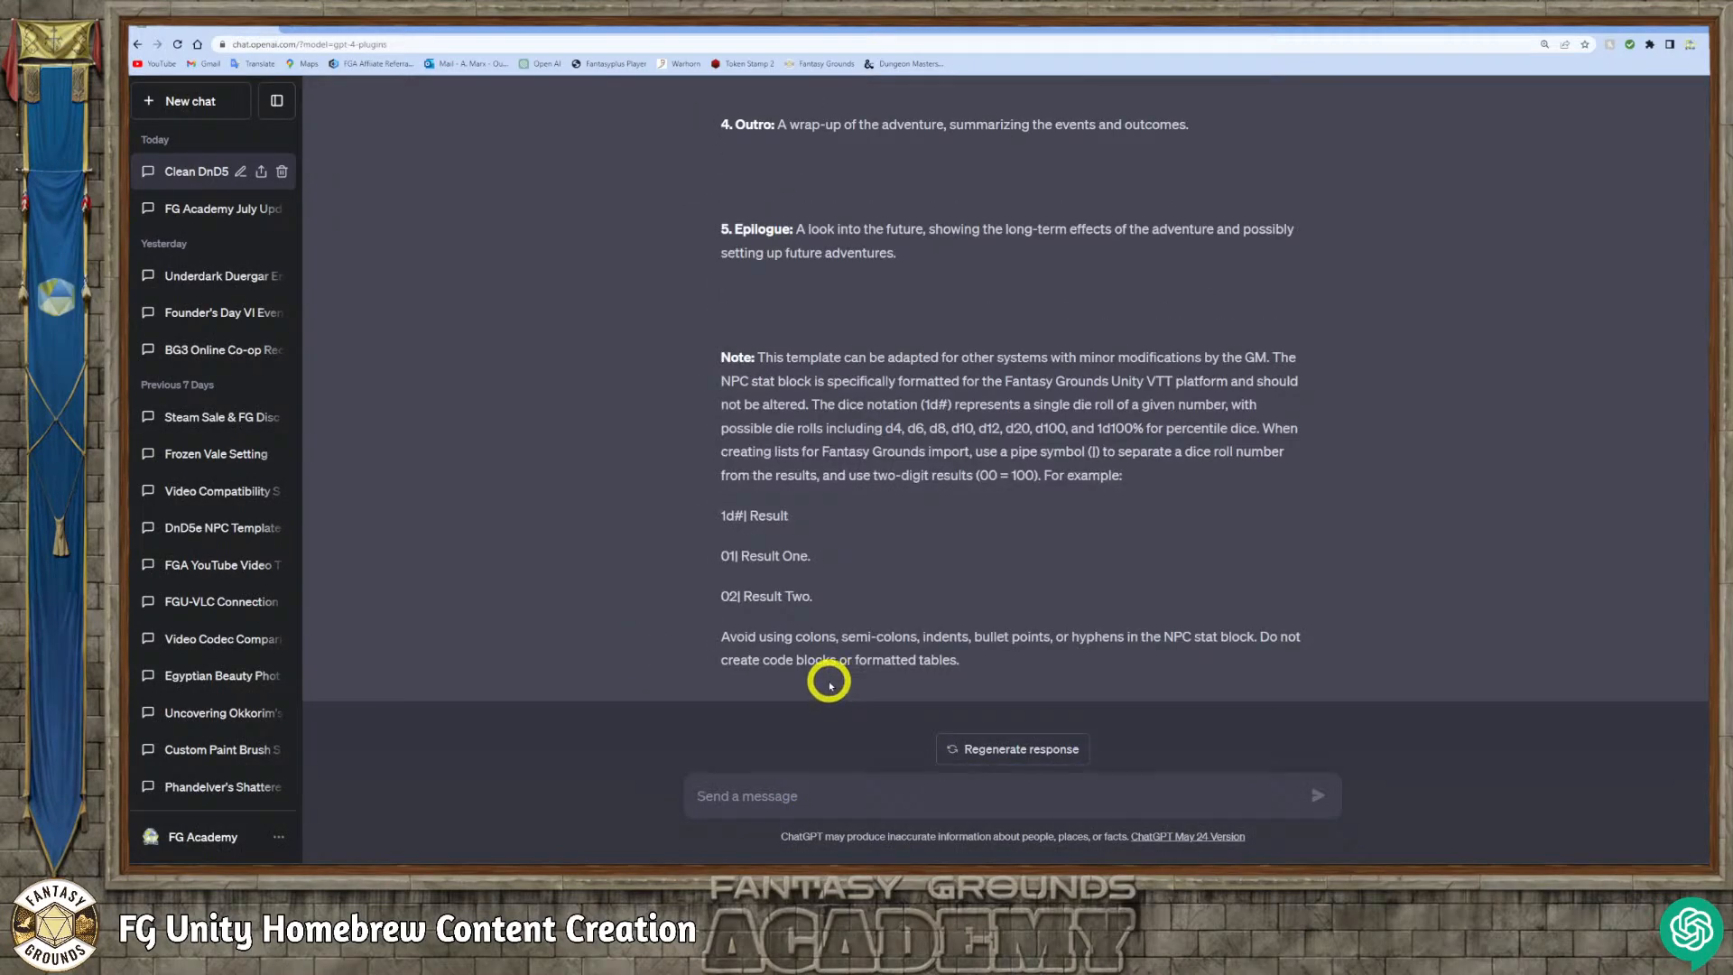
left_click(797, 791)
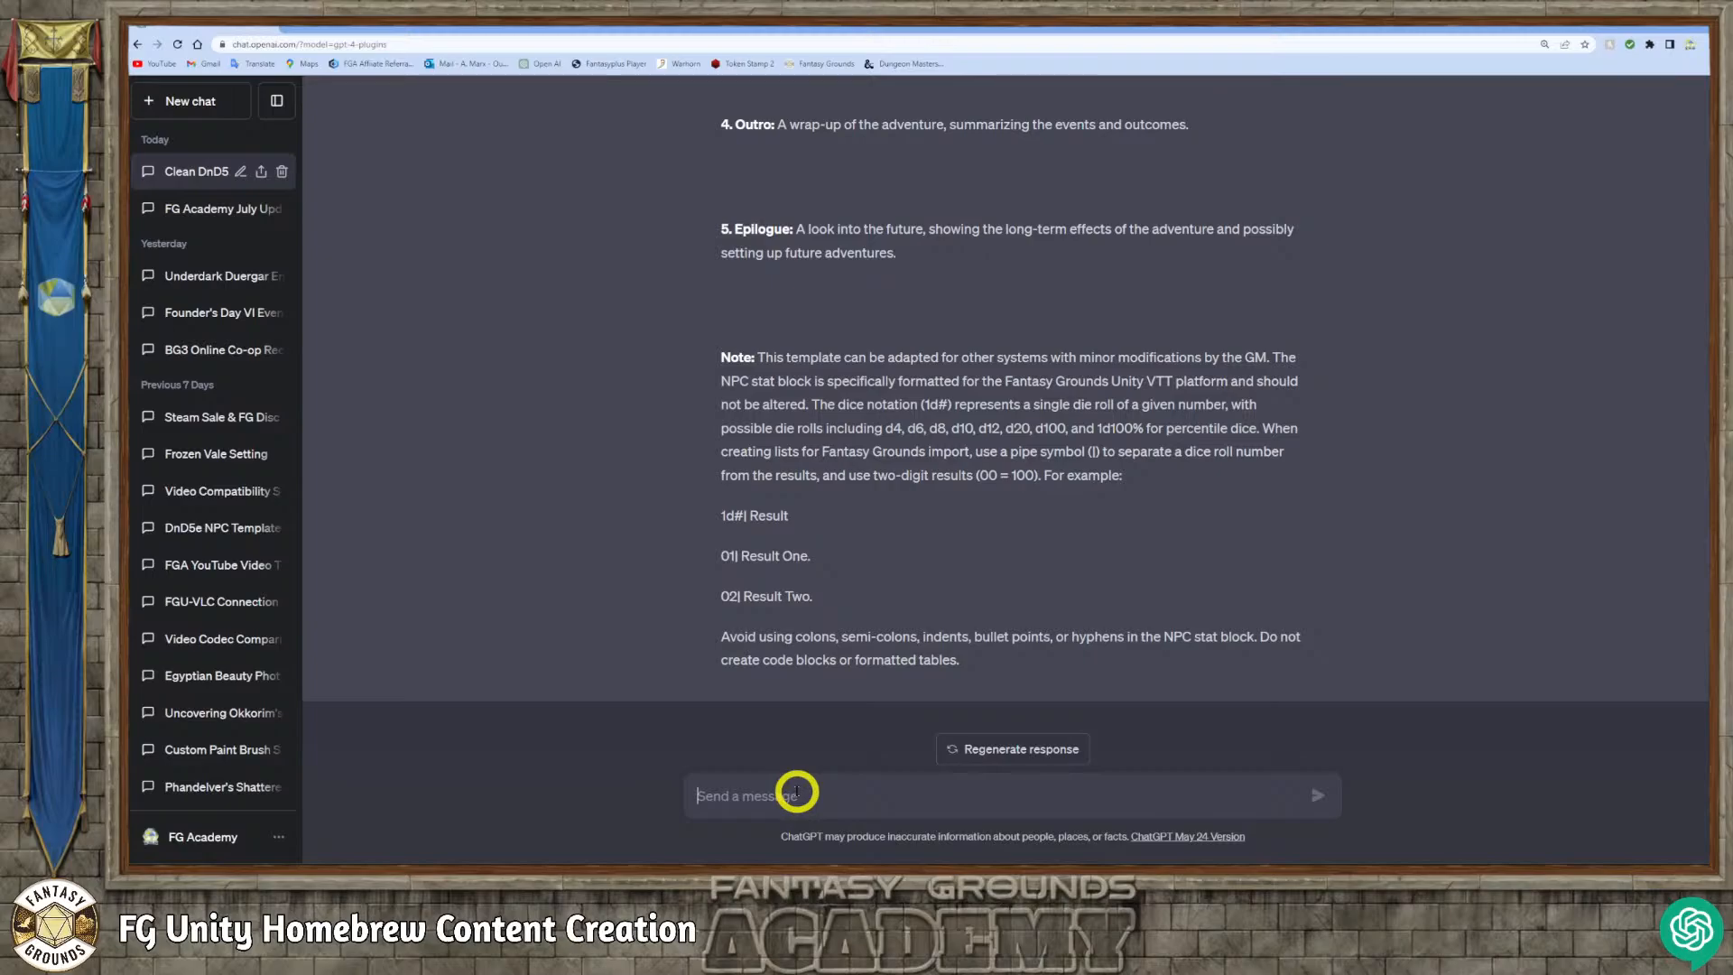
type("*")
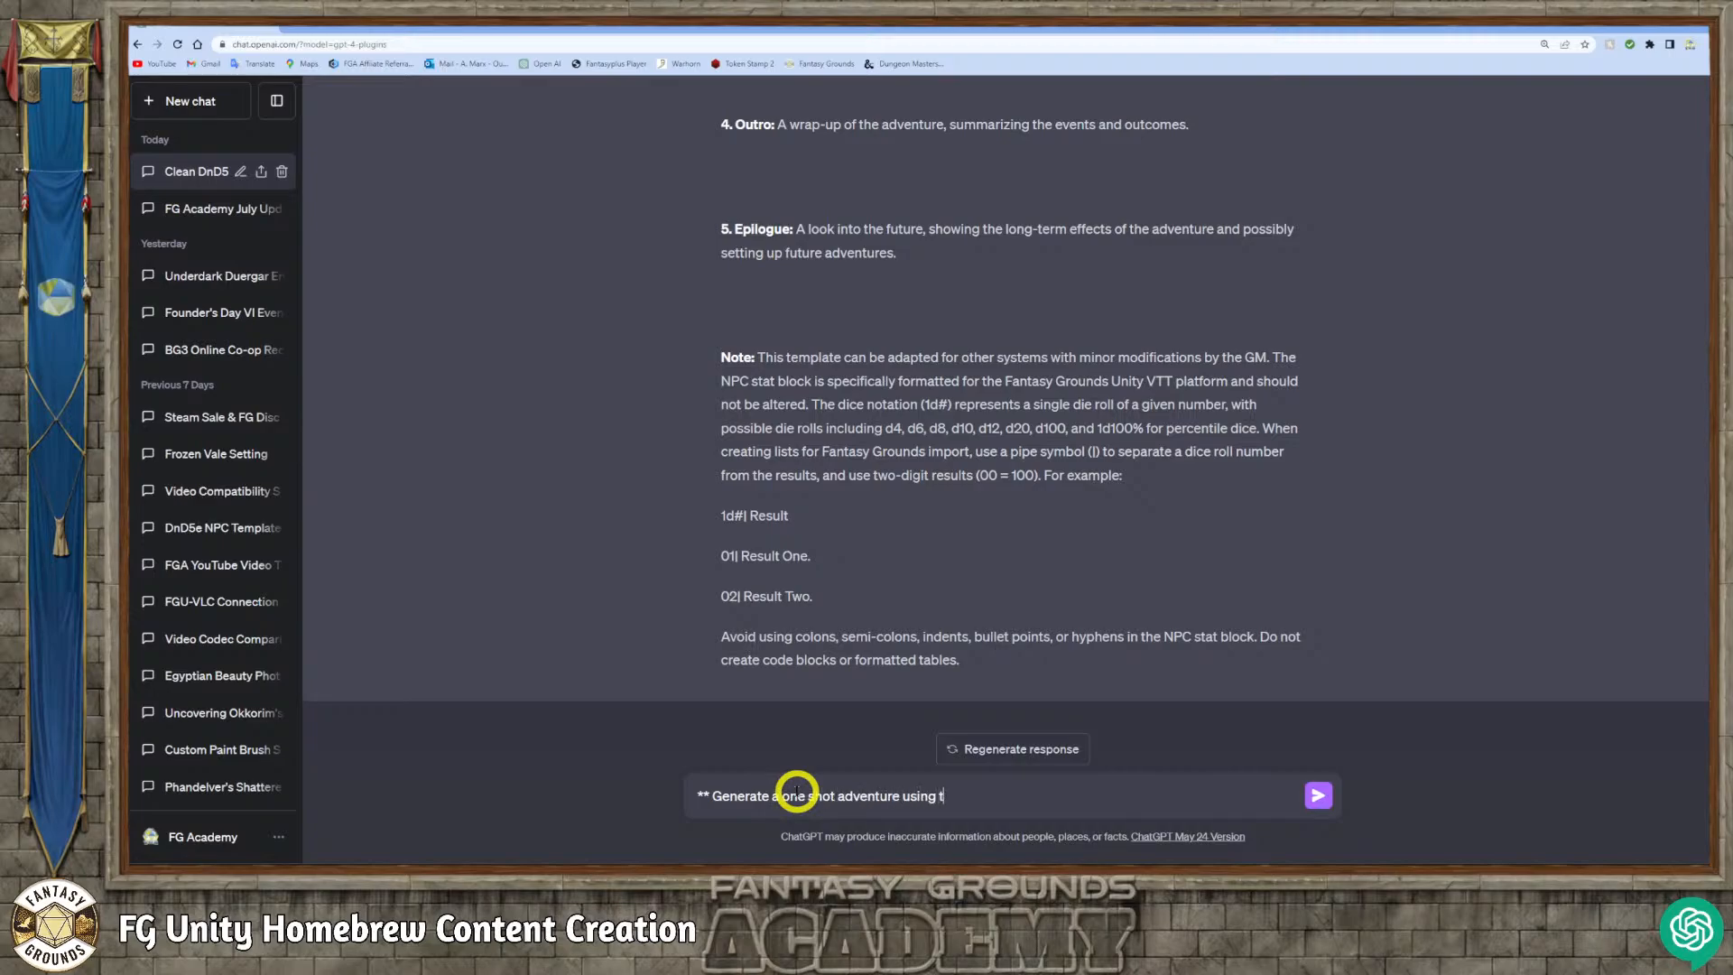
type("e above.")
left_click(995, 796)
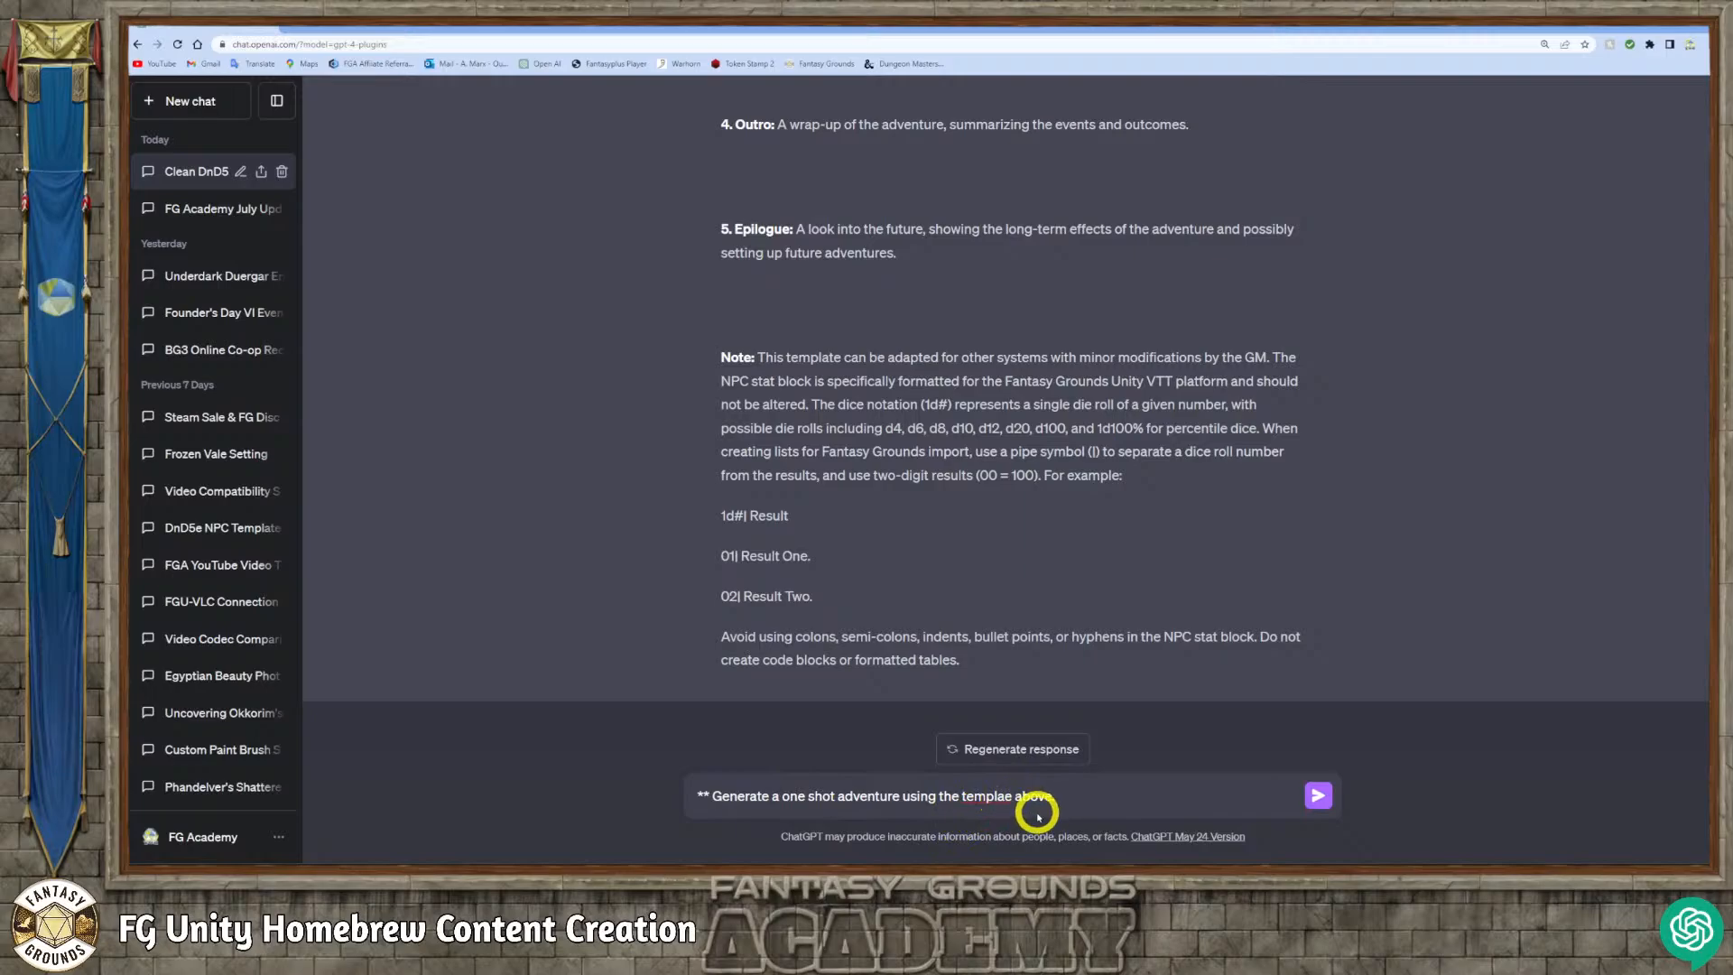
type("t")
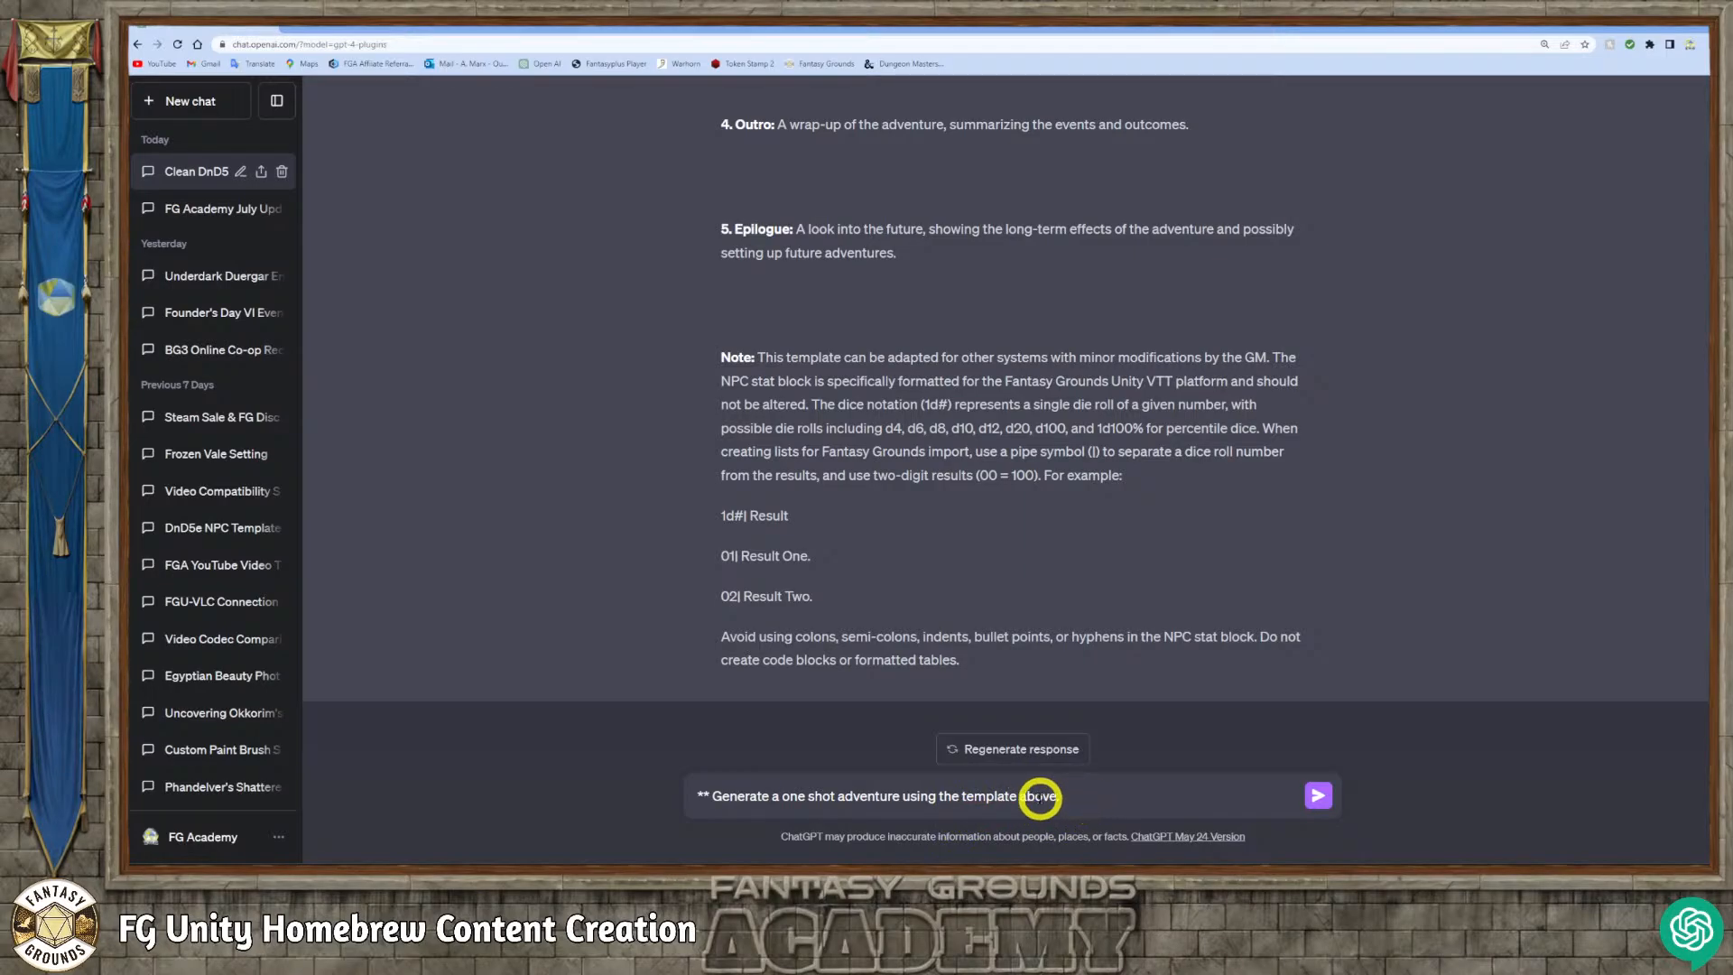
Extend the draft prompt with "from the previous conversation. Set the theme as a Forgotten Realms setting, located in the Underdark.".
left_click(1089, 807)
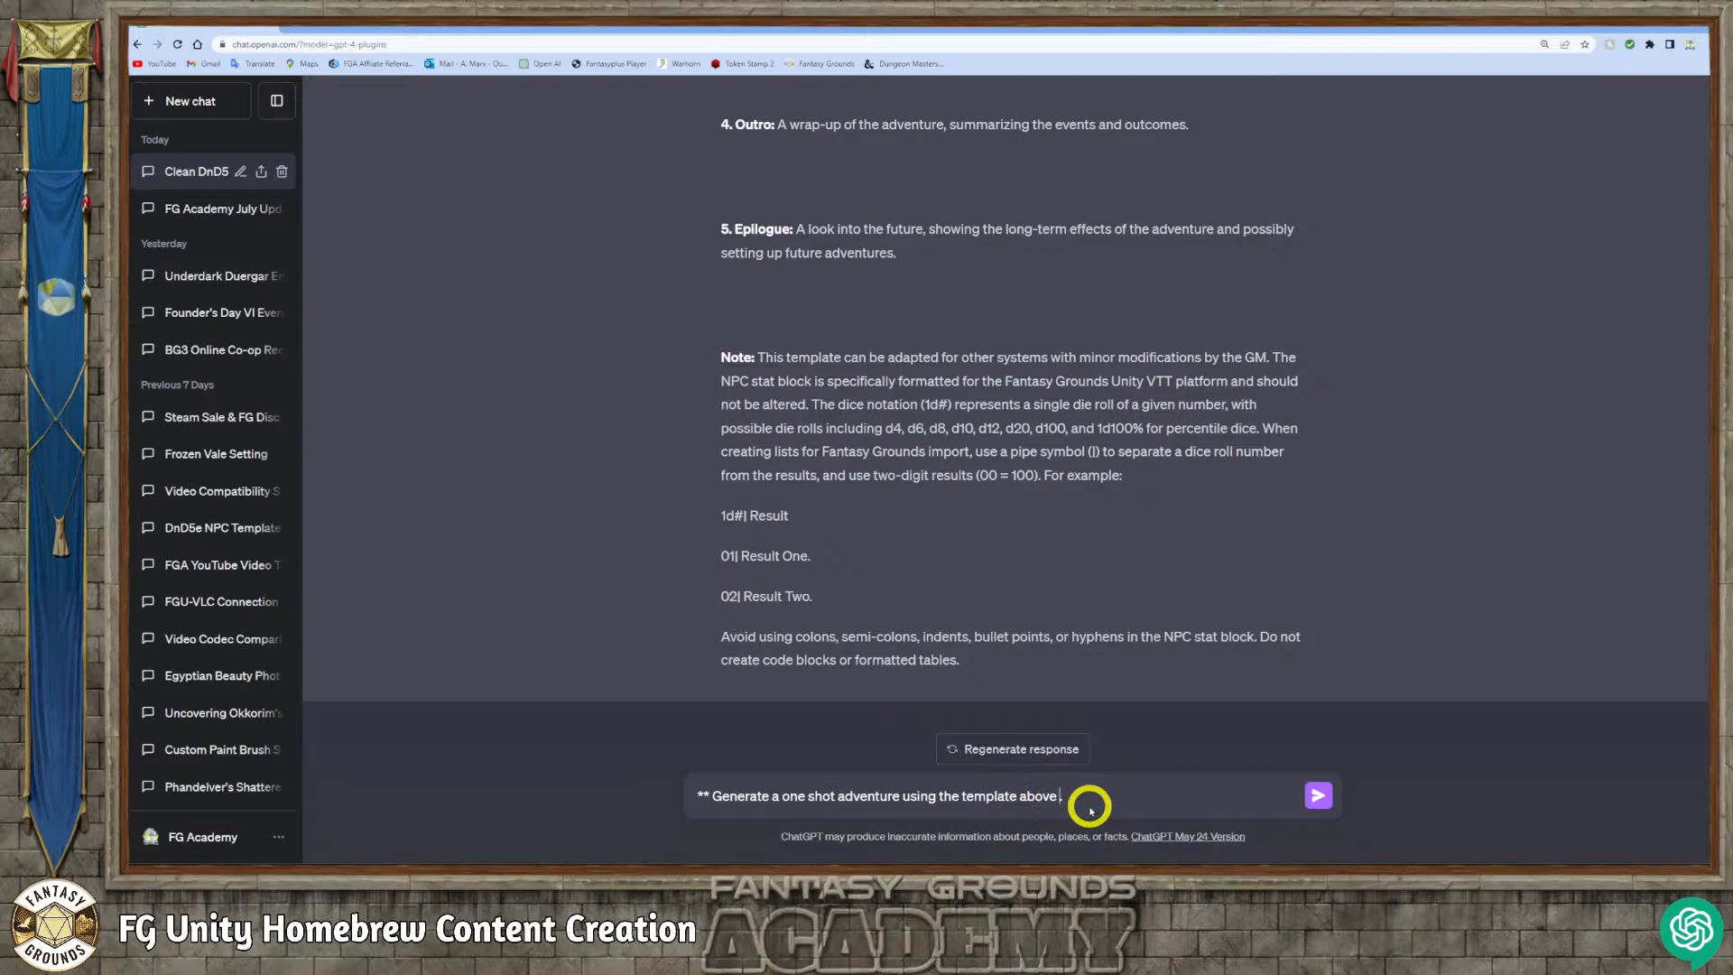
type("om the previous conversation")
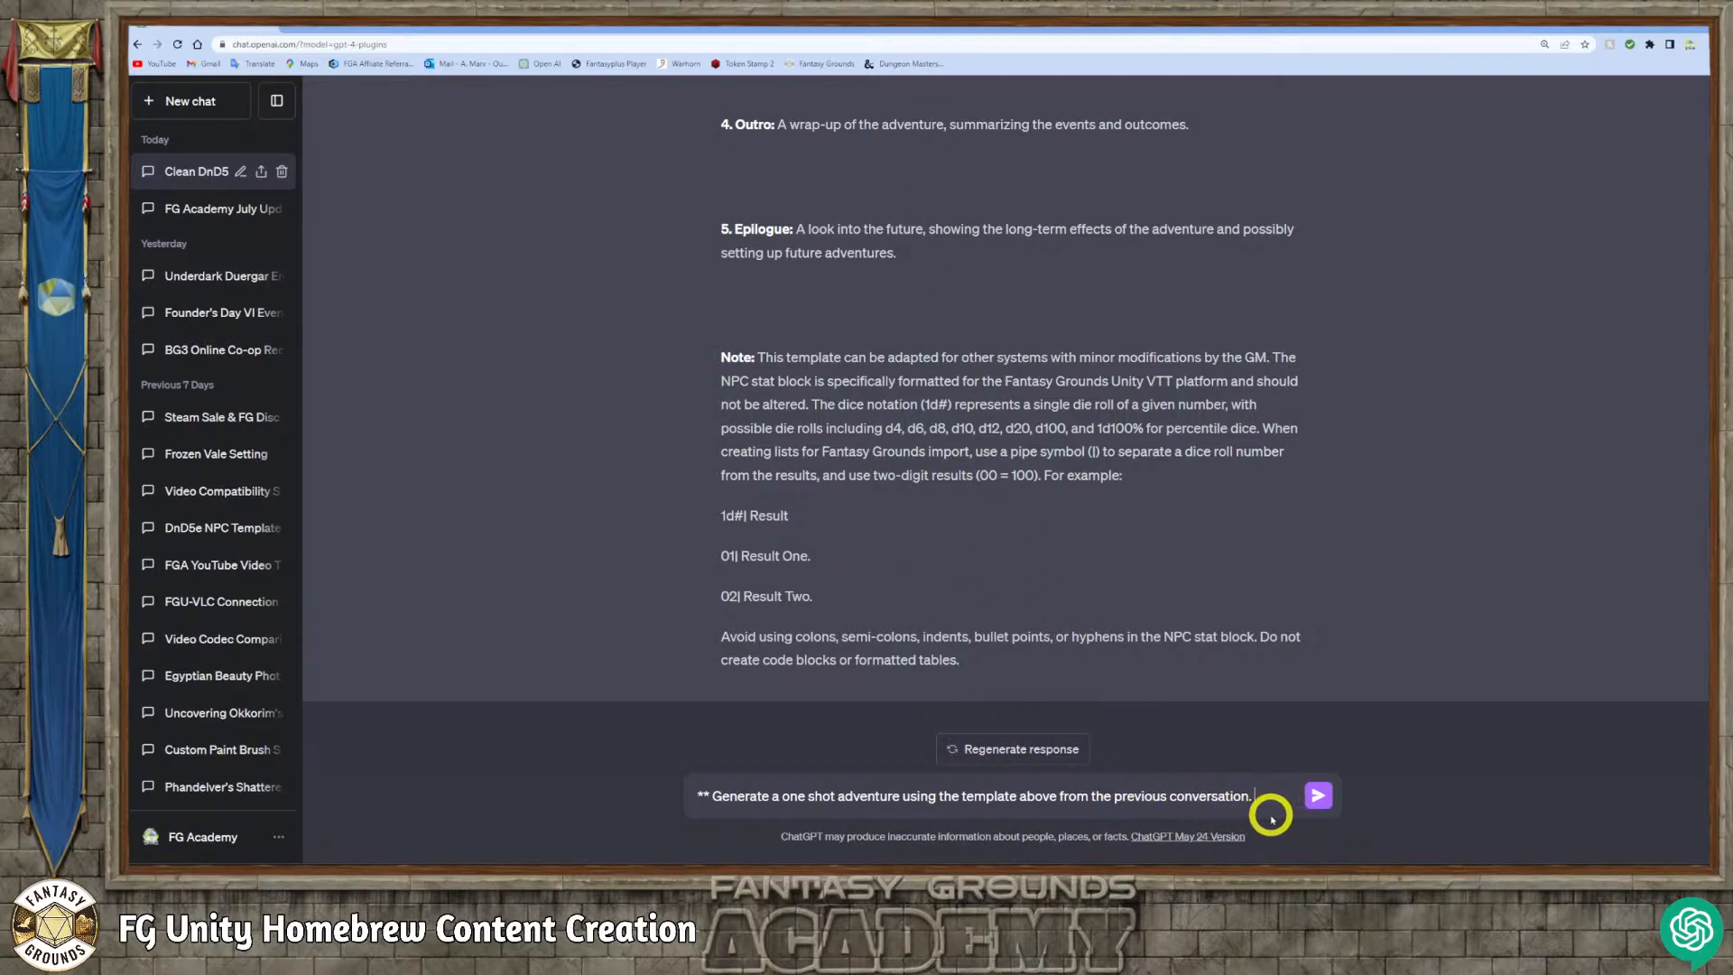
type("Set the ")
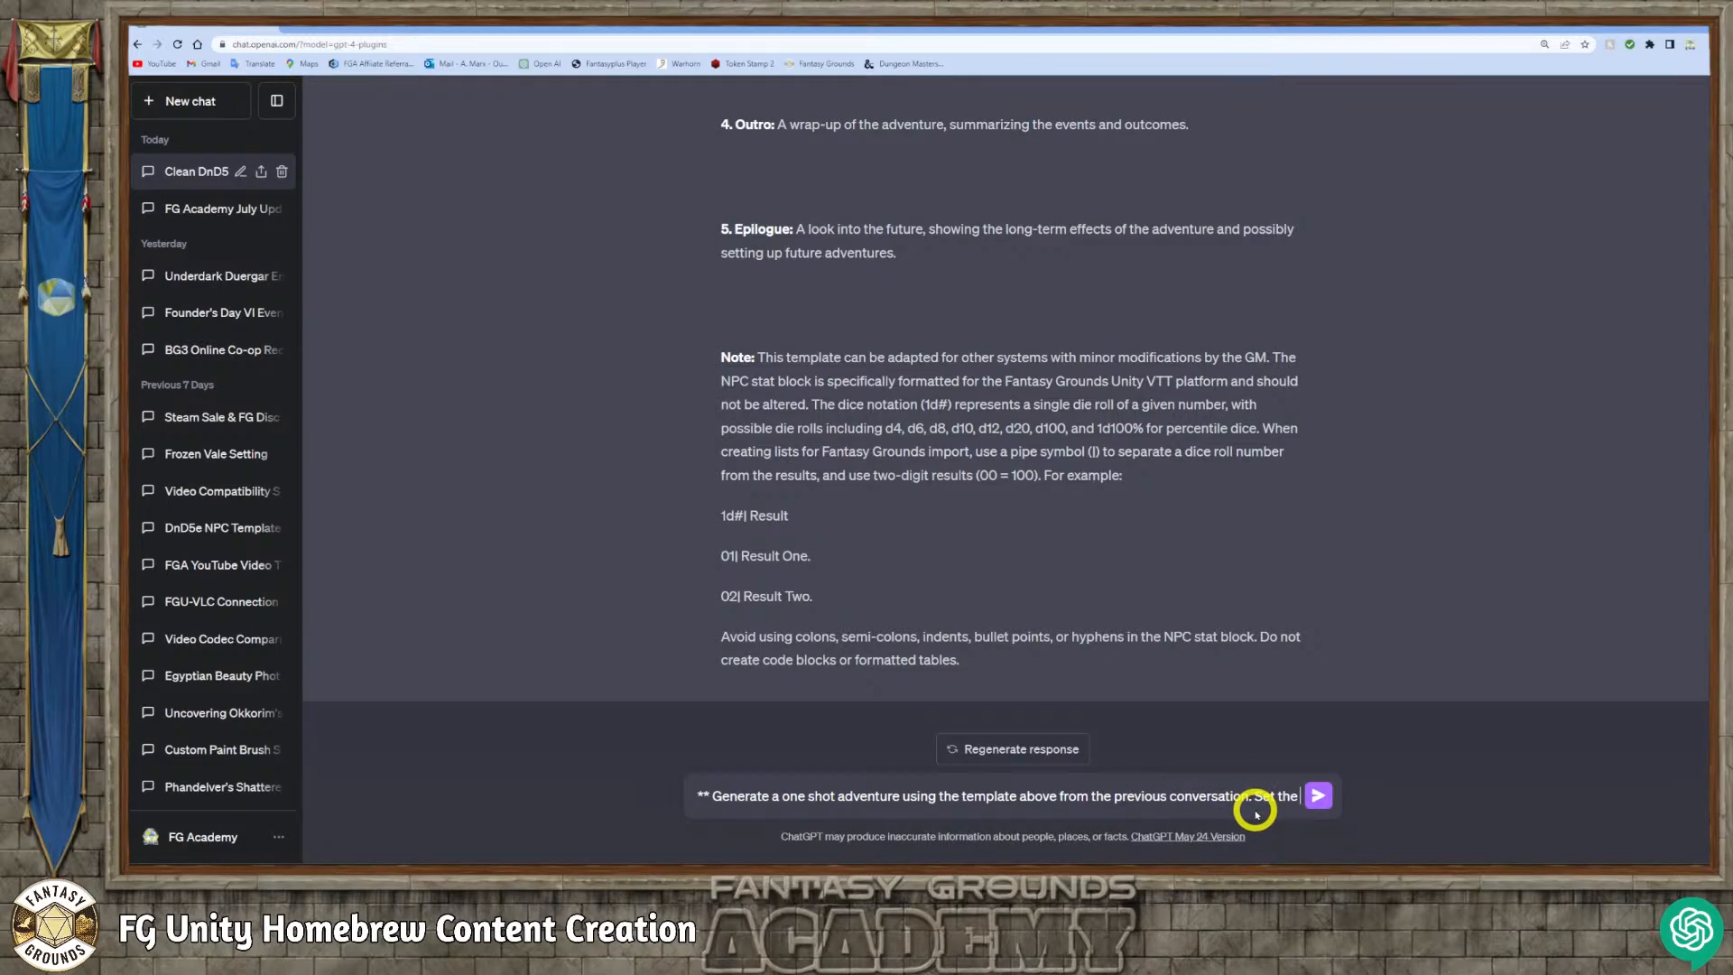
type("theme ")
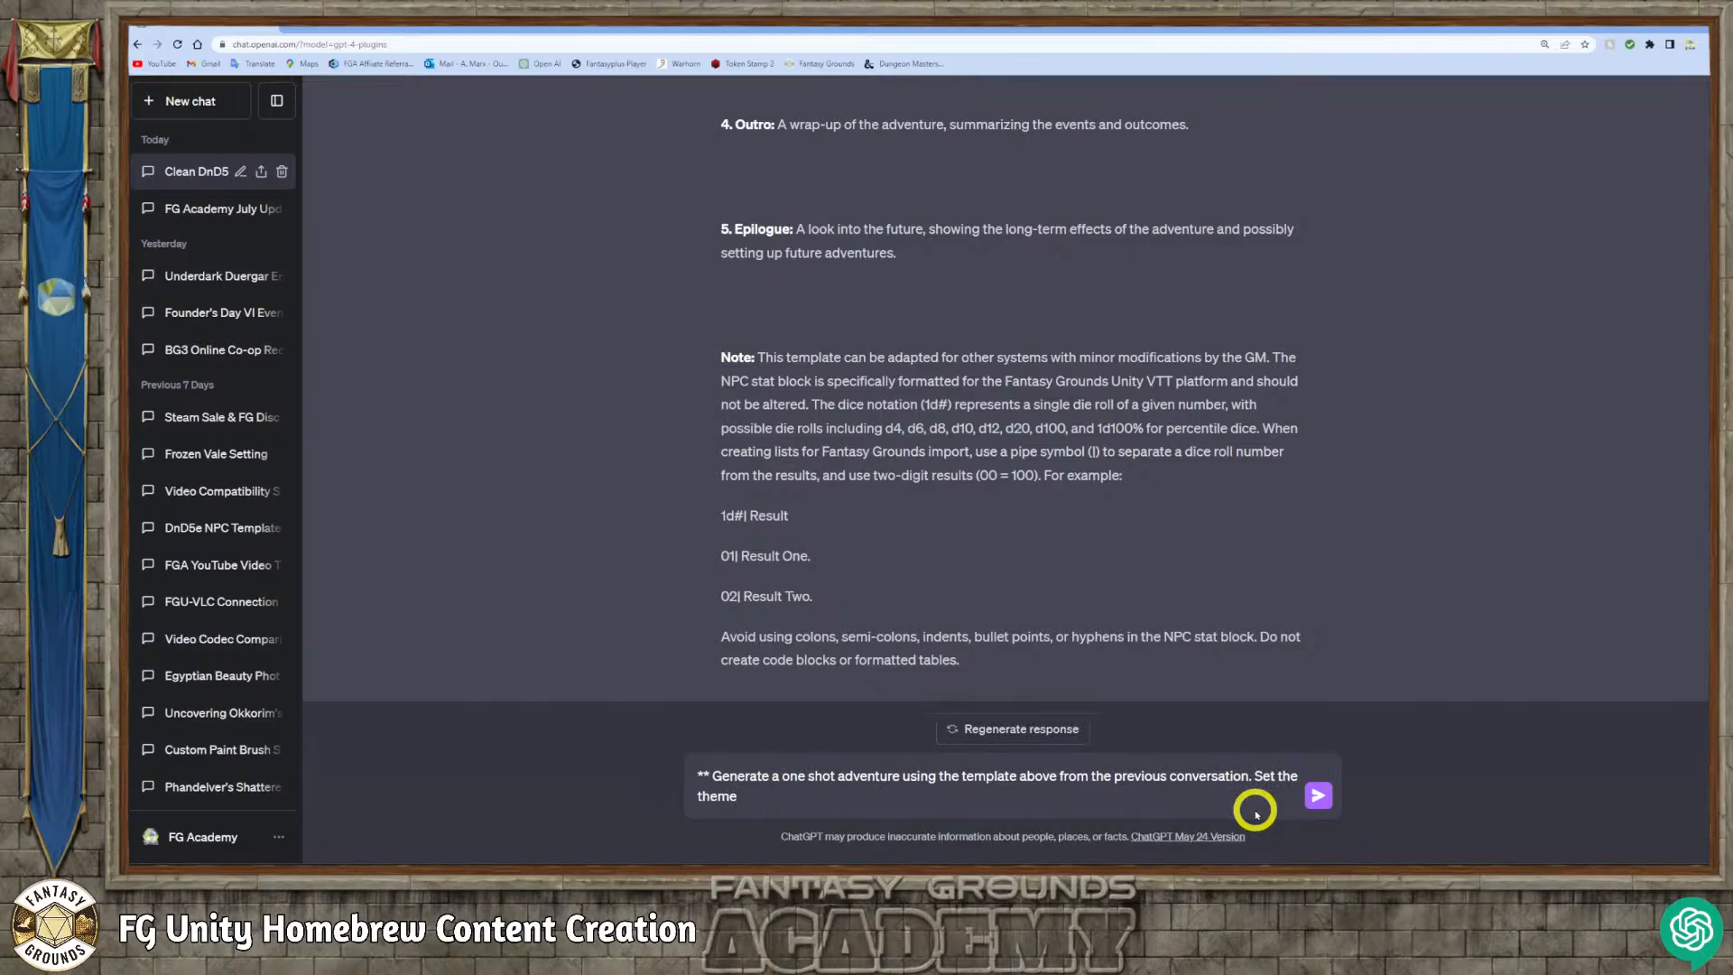
type("as a For")
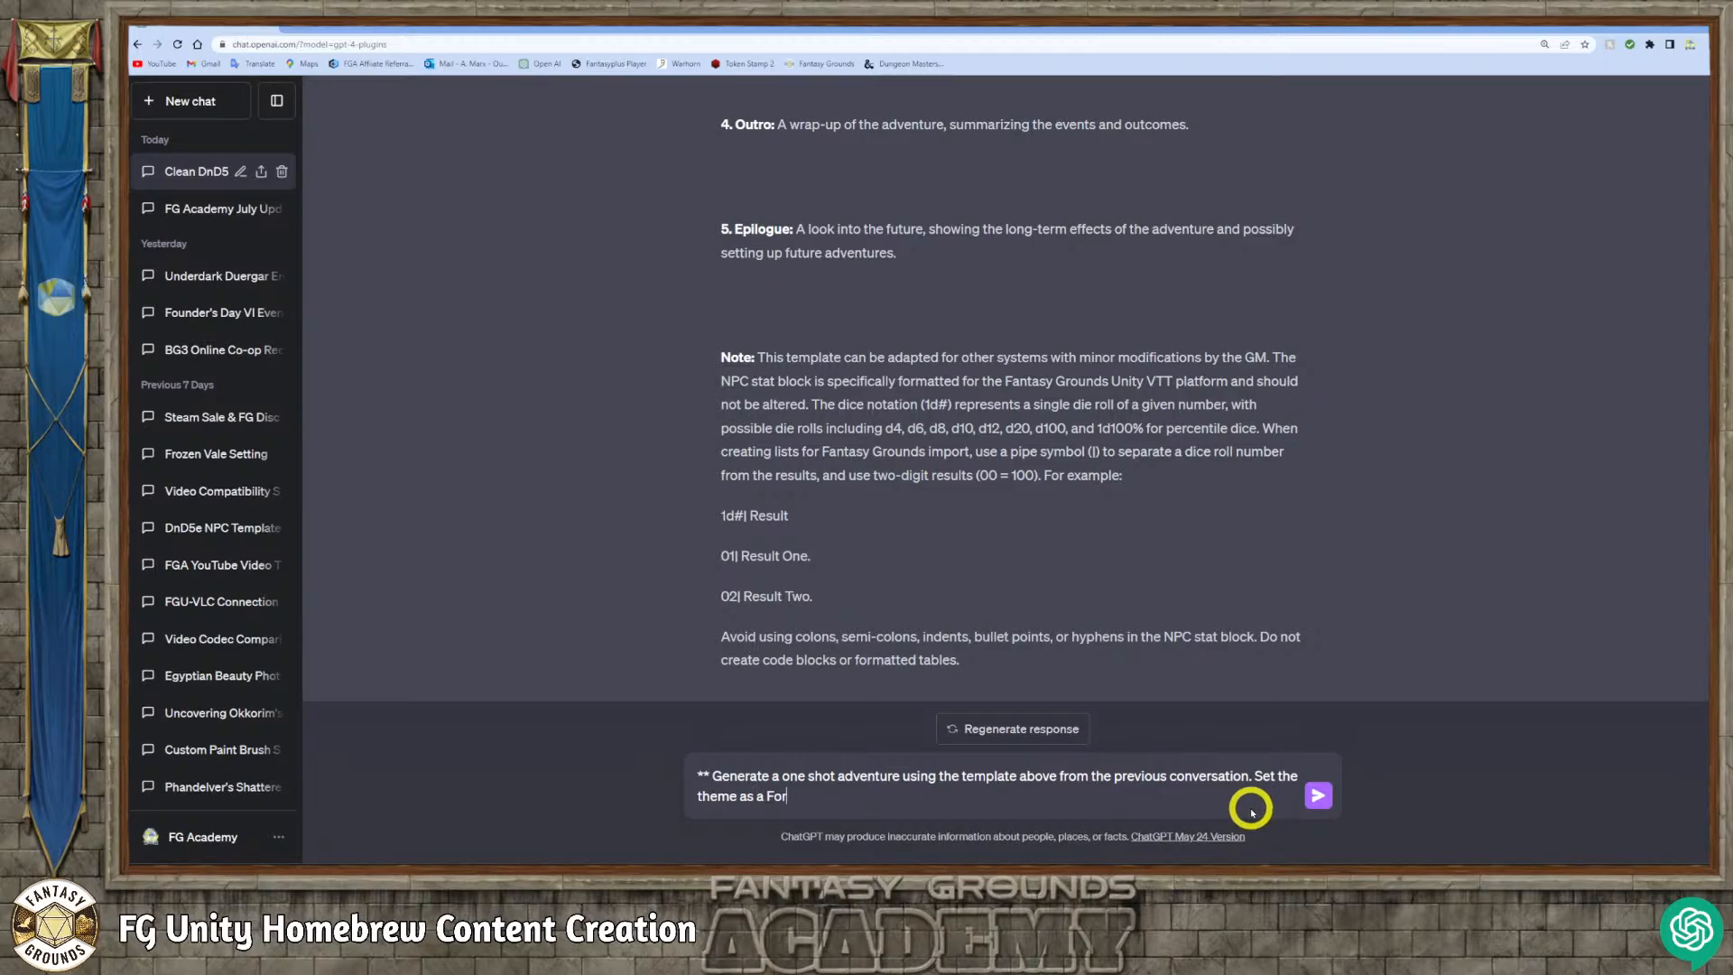
type("gotten Realms setting, located in the U")
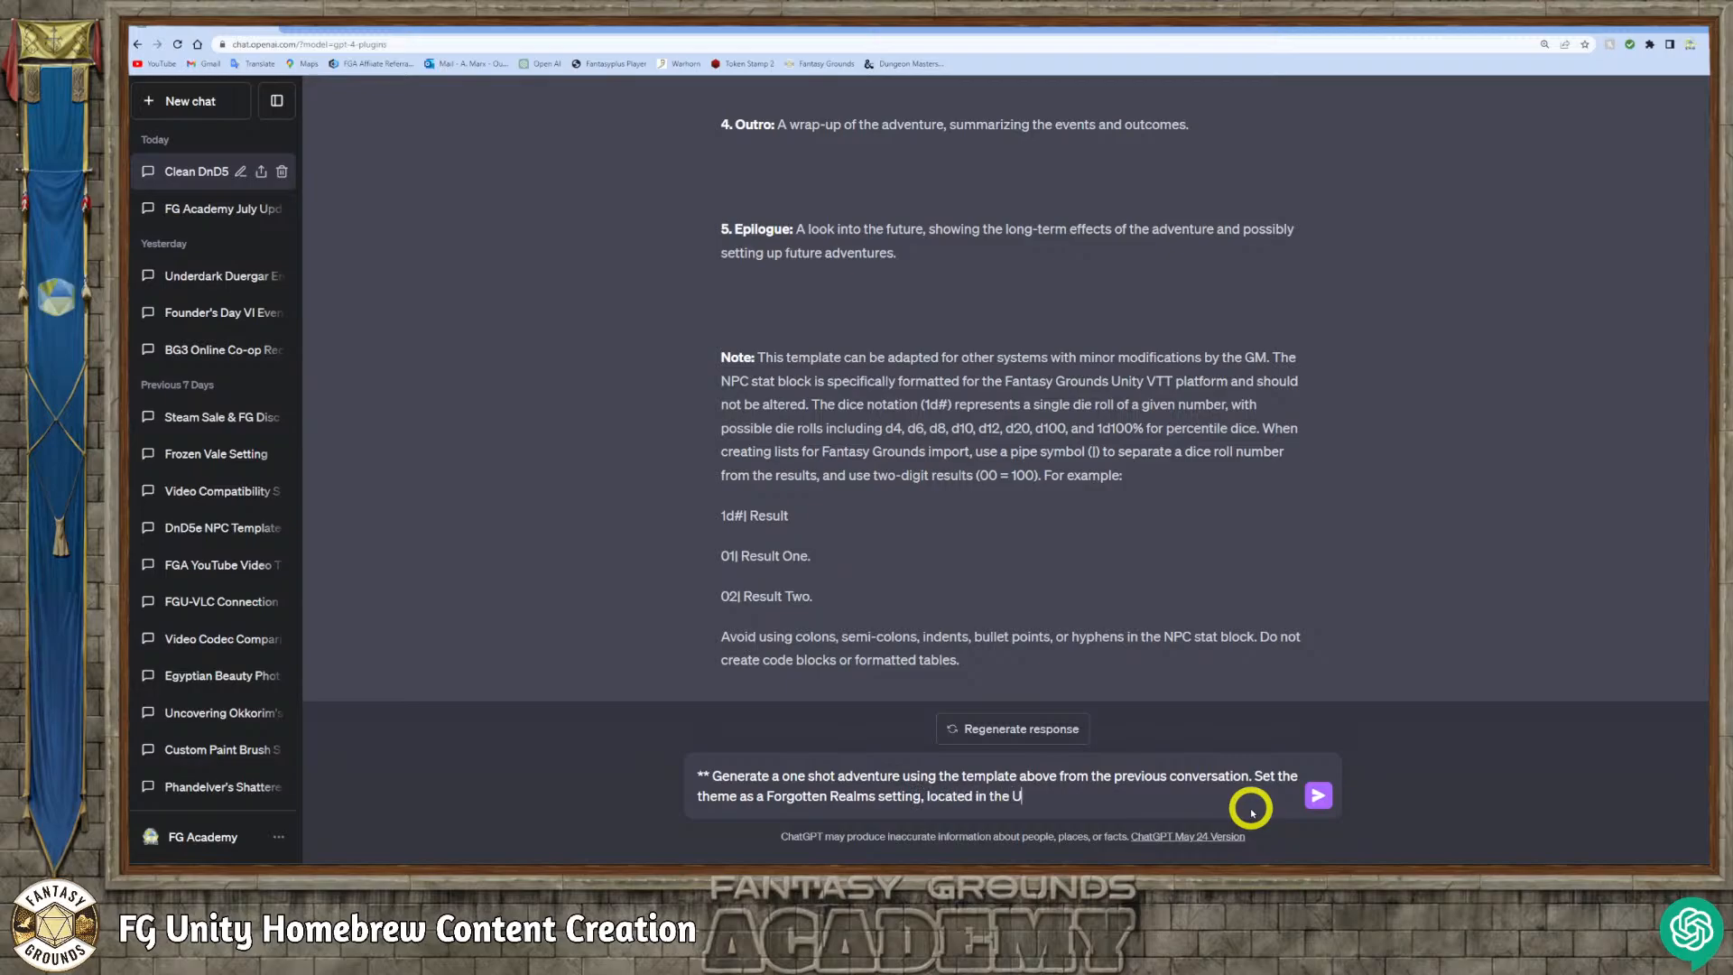
type("nderdark.")
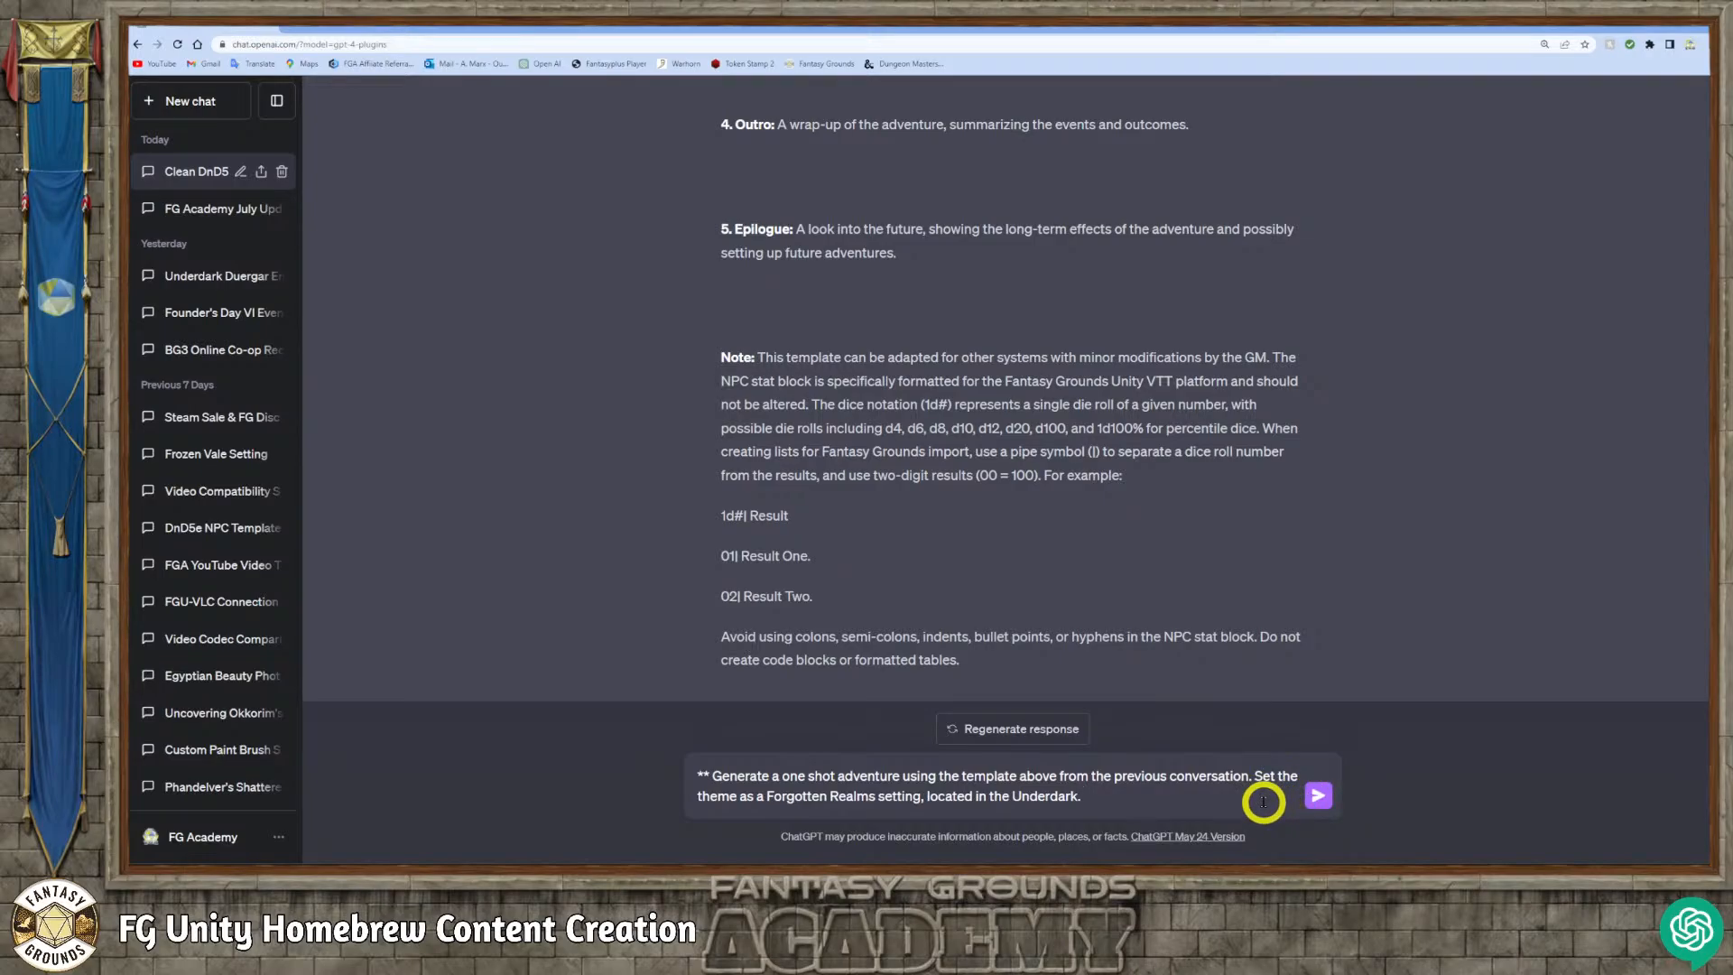
Add the opening of a new sentence, "The story centers around", to the end of the draft prompt.
type("The NPCs or encounter centers around")
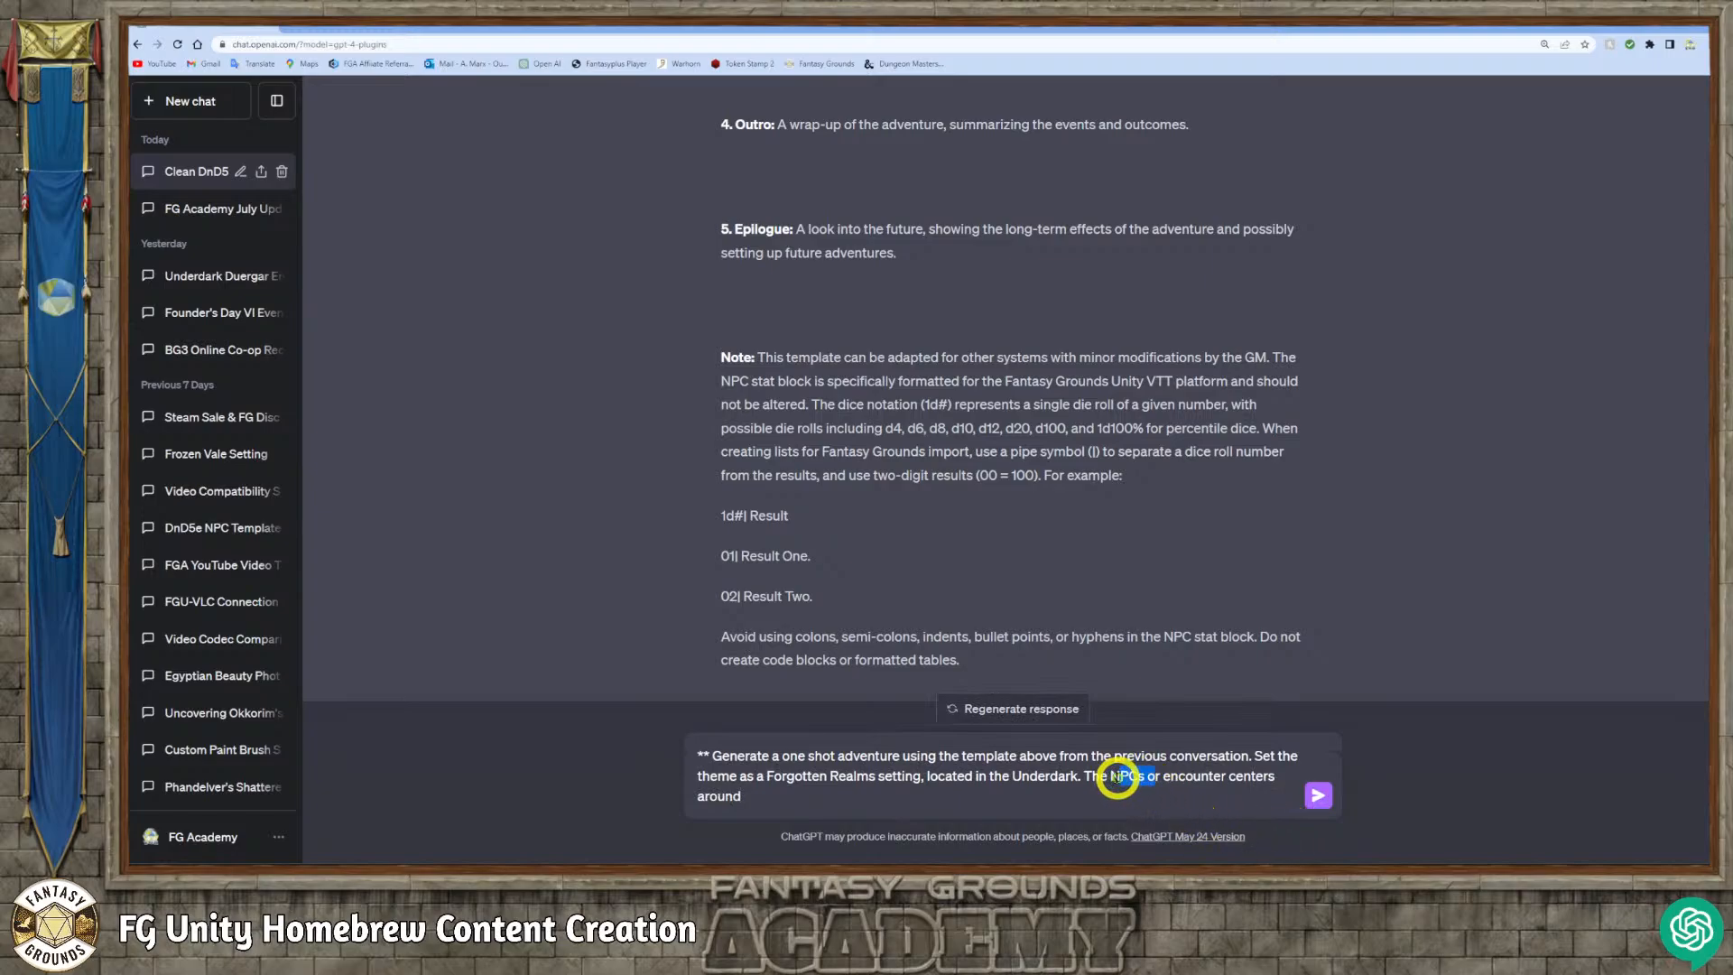
left_click_drag(1121, 787, 1156, 790)
key("BackSpace")
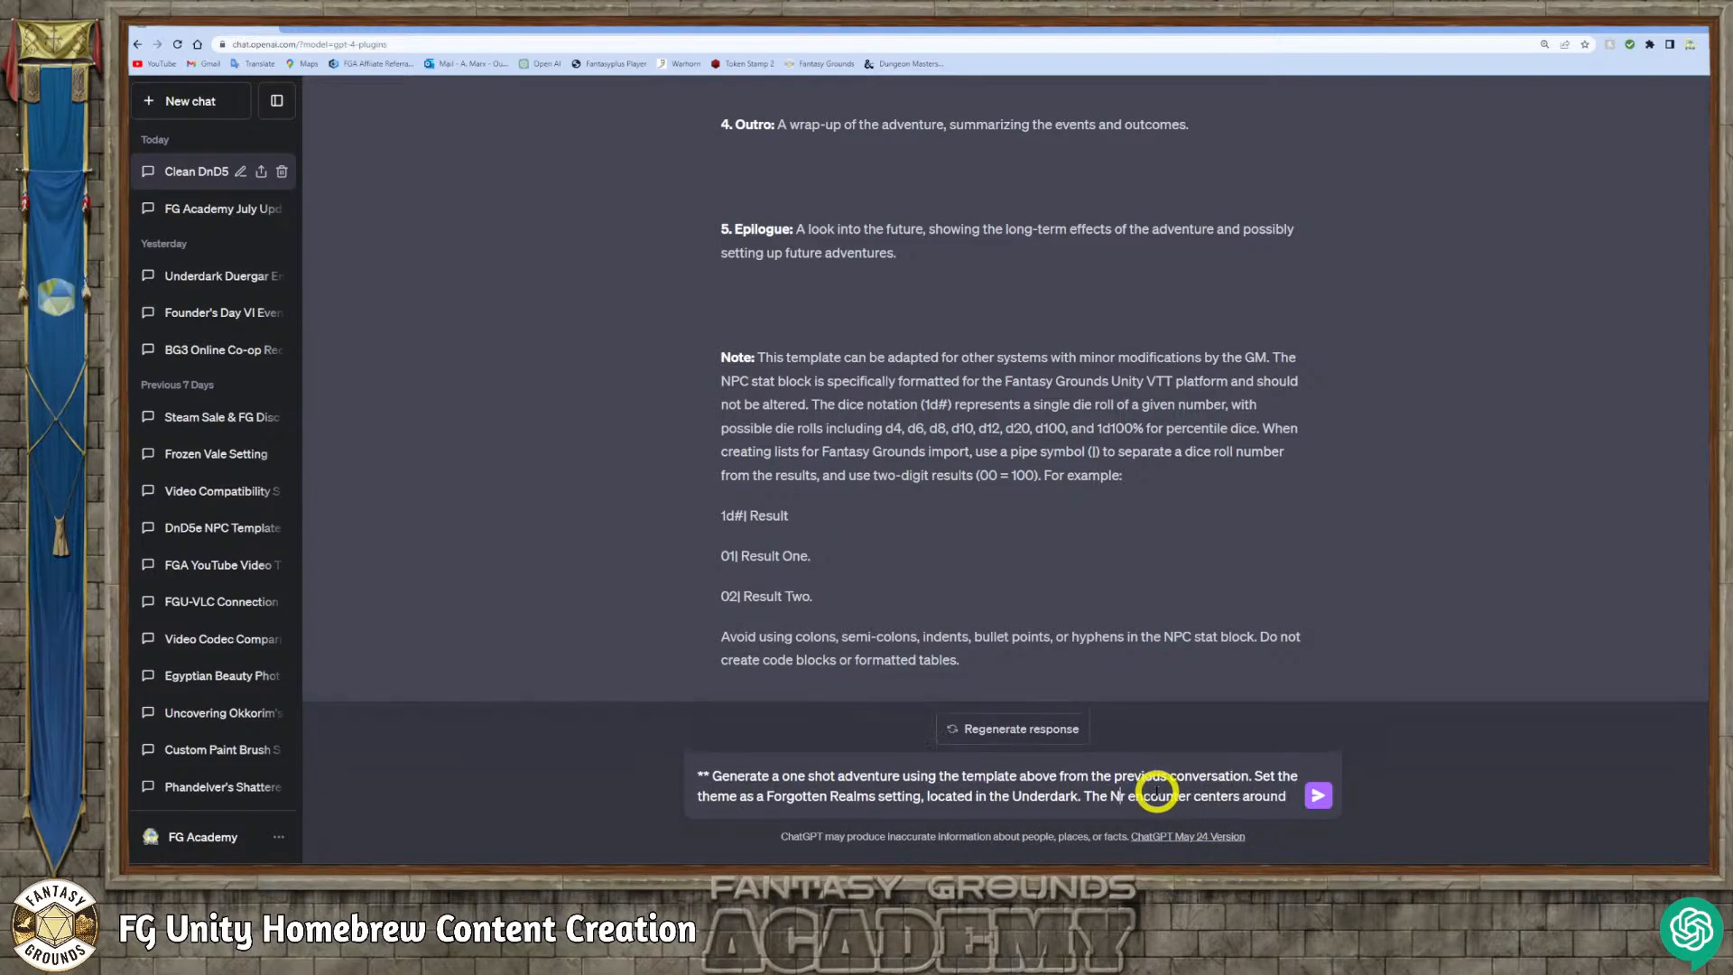
type("s")
type("o")
type("to")
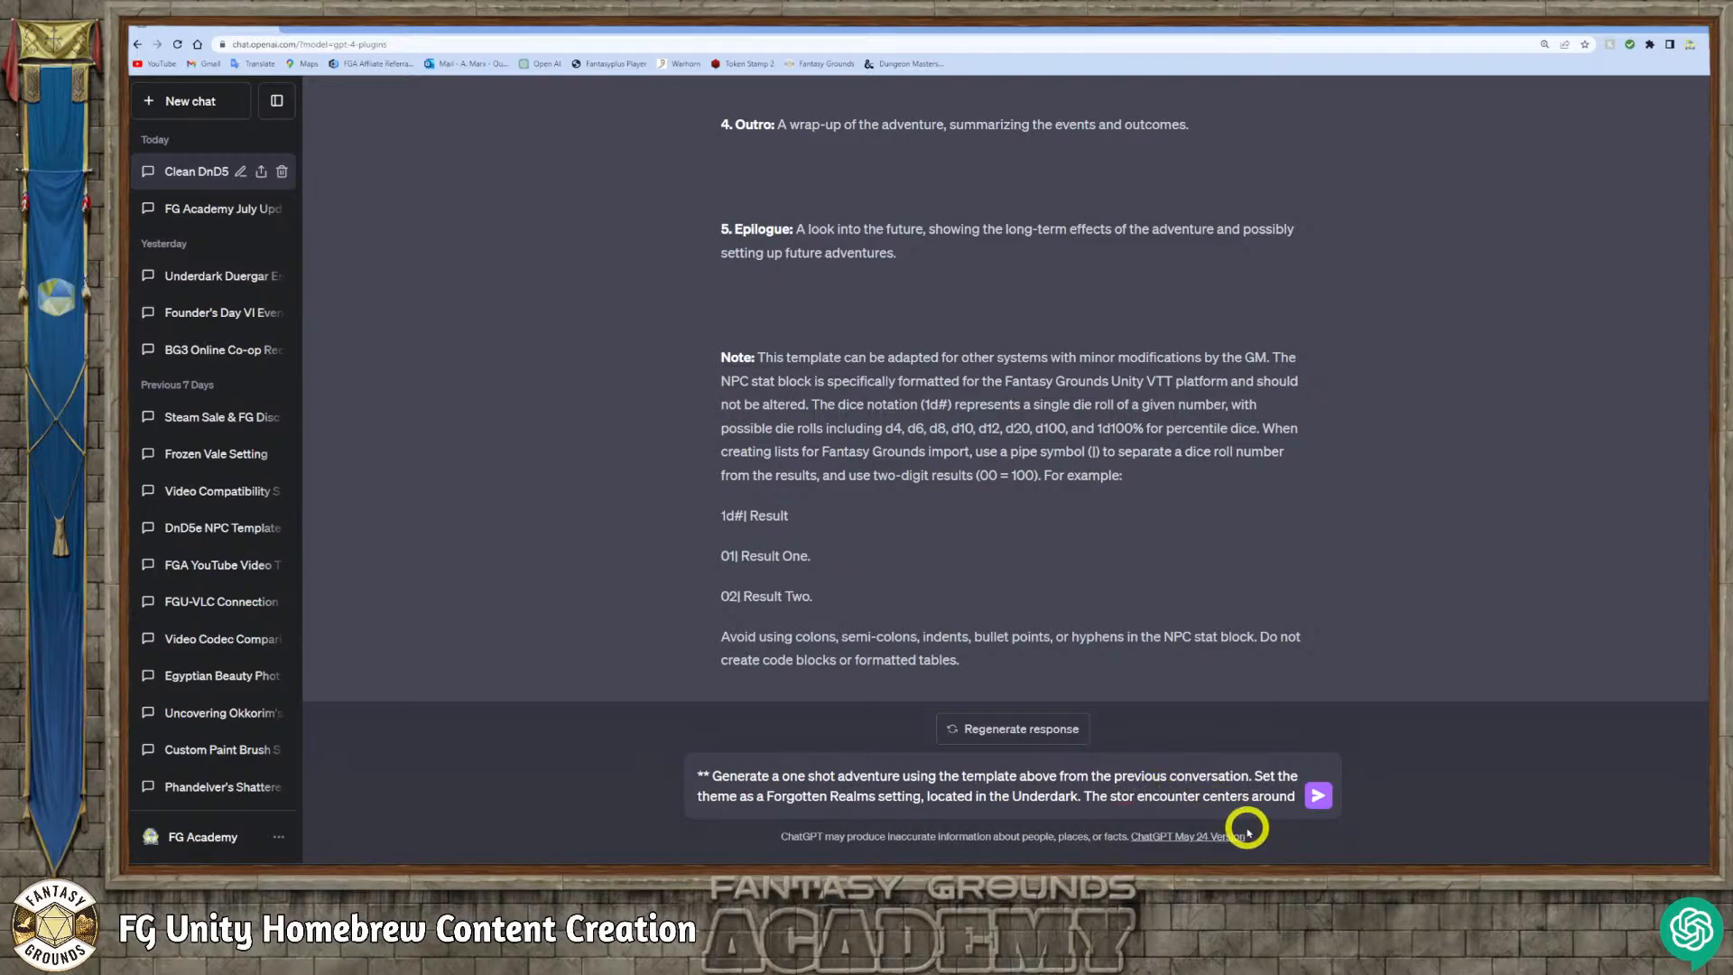
type("y")
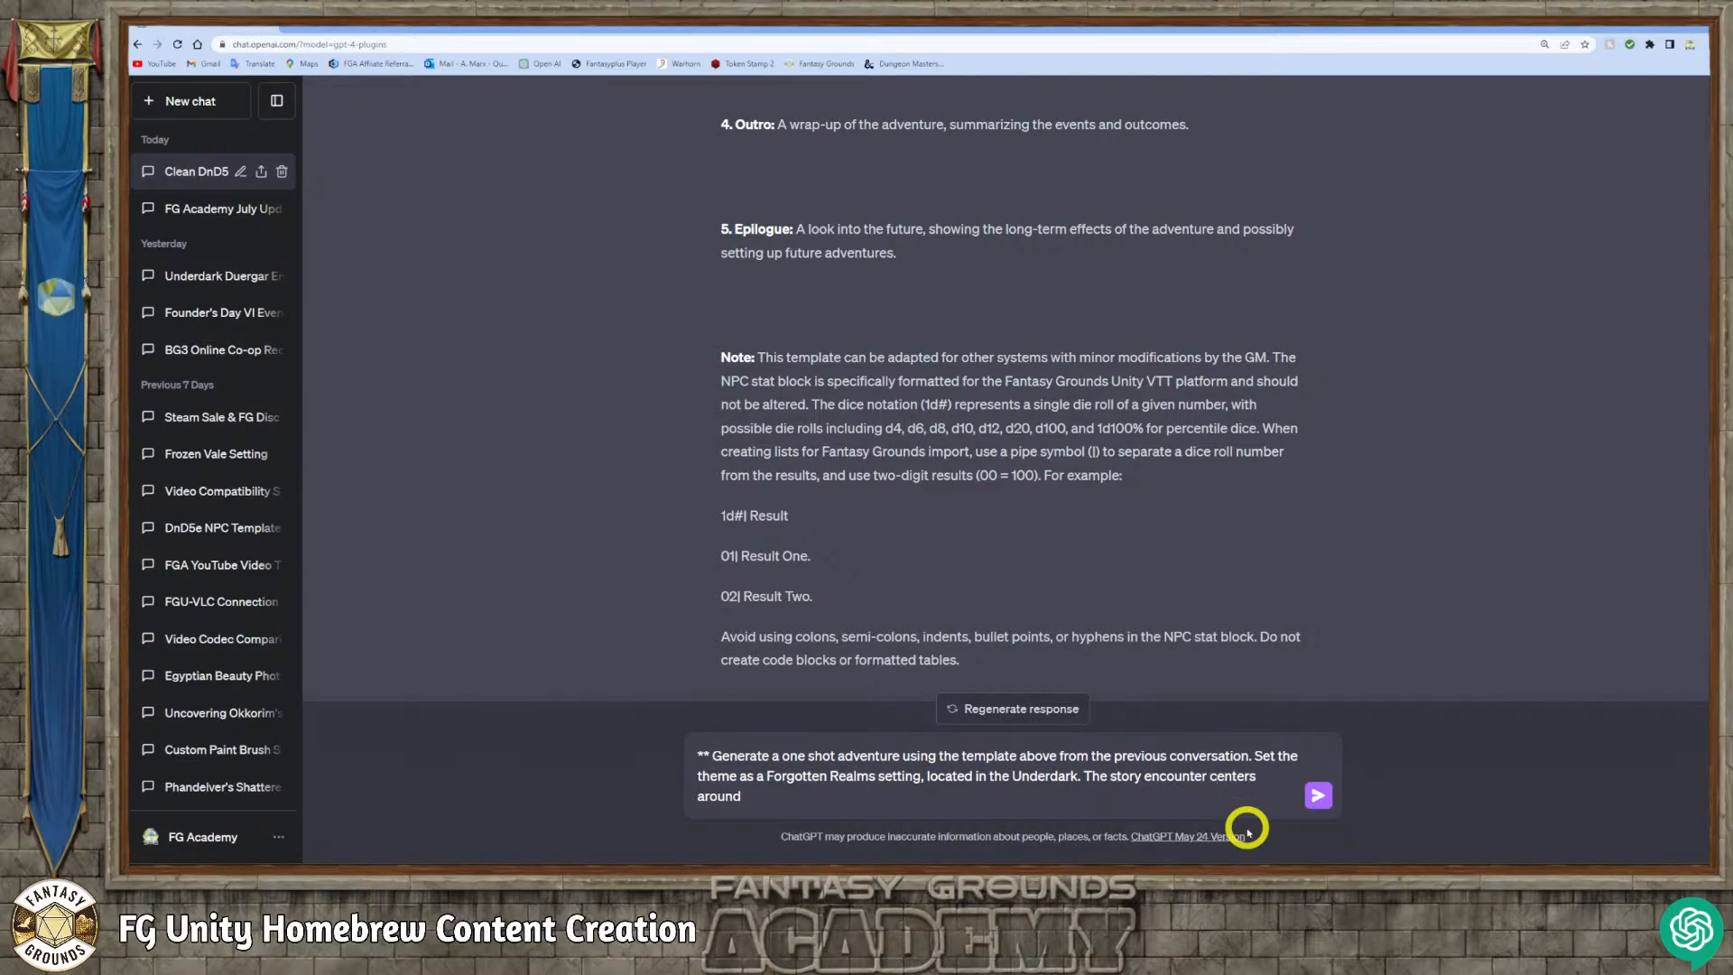
key("BackSpace")
key("BackSpace")
key("BackSpace")
key("BackSpace")
key("BackSpace")
key("BackSpace")
key("BackSpace")
key("BackSpace")
key("BackSpace")
key("BackSpace")
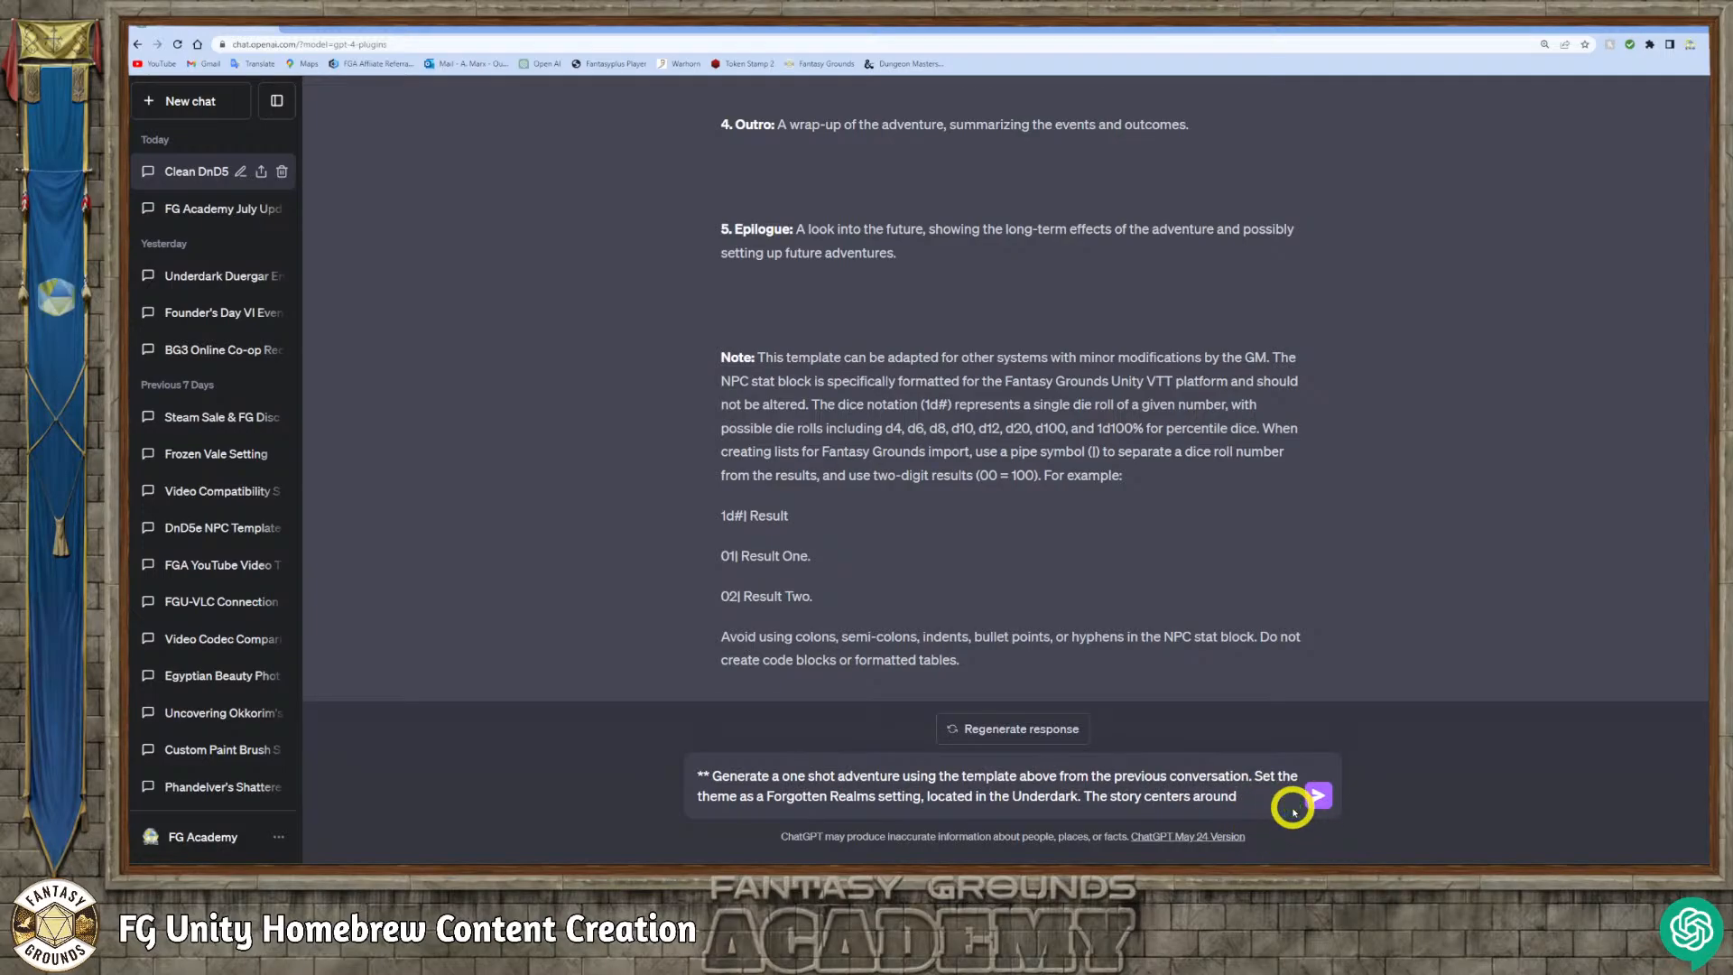
Continue the story sentence in the draft with "a band of Duergar scouts. The scouts are led by".
type("a band of Due")
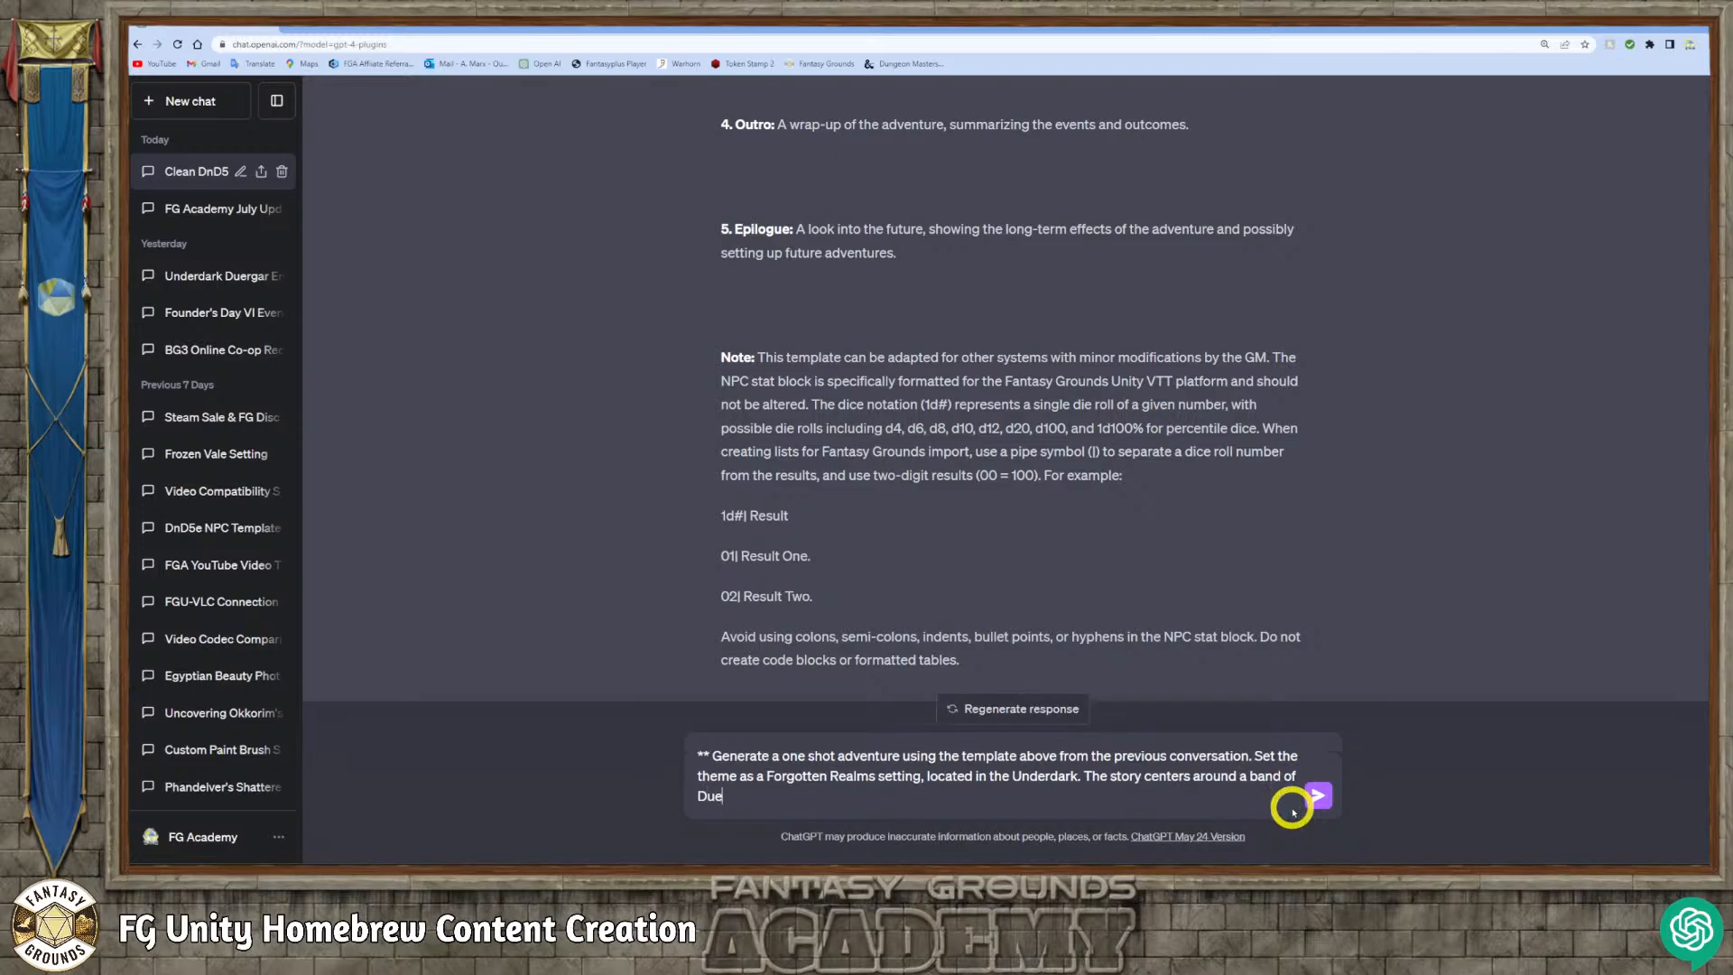
type("rgar scouts")
type(". The scou")
type("tr")
type("s are led b")
type("y ")
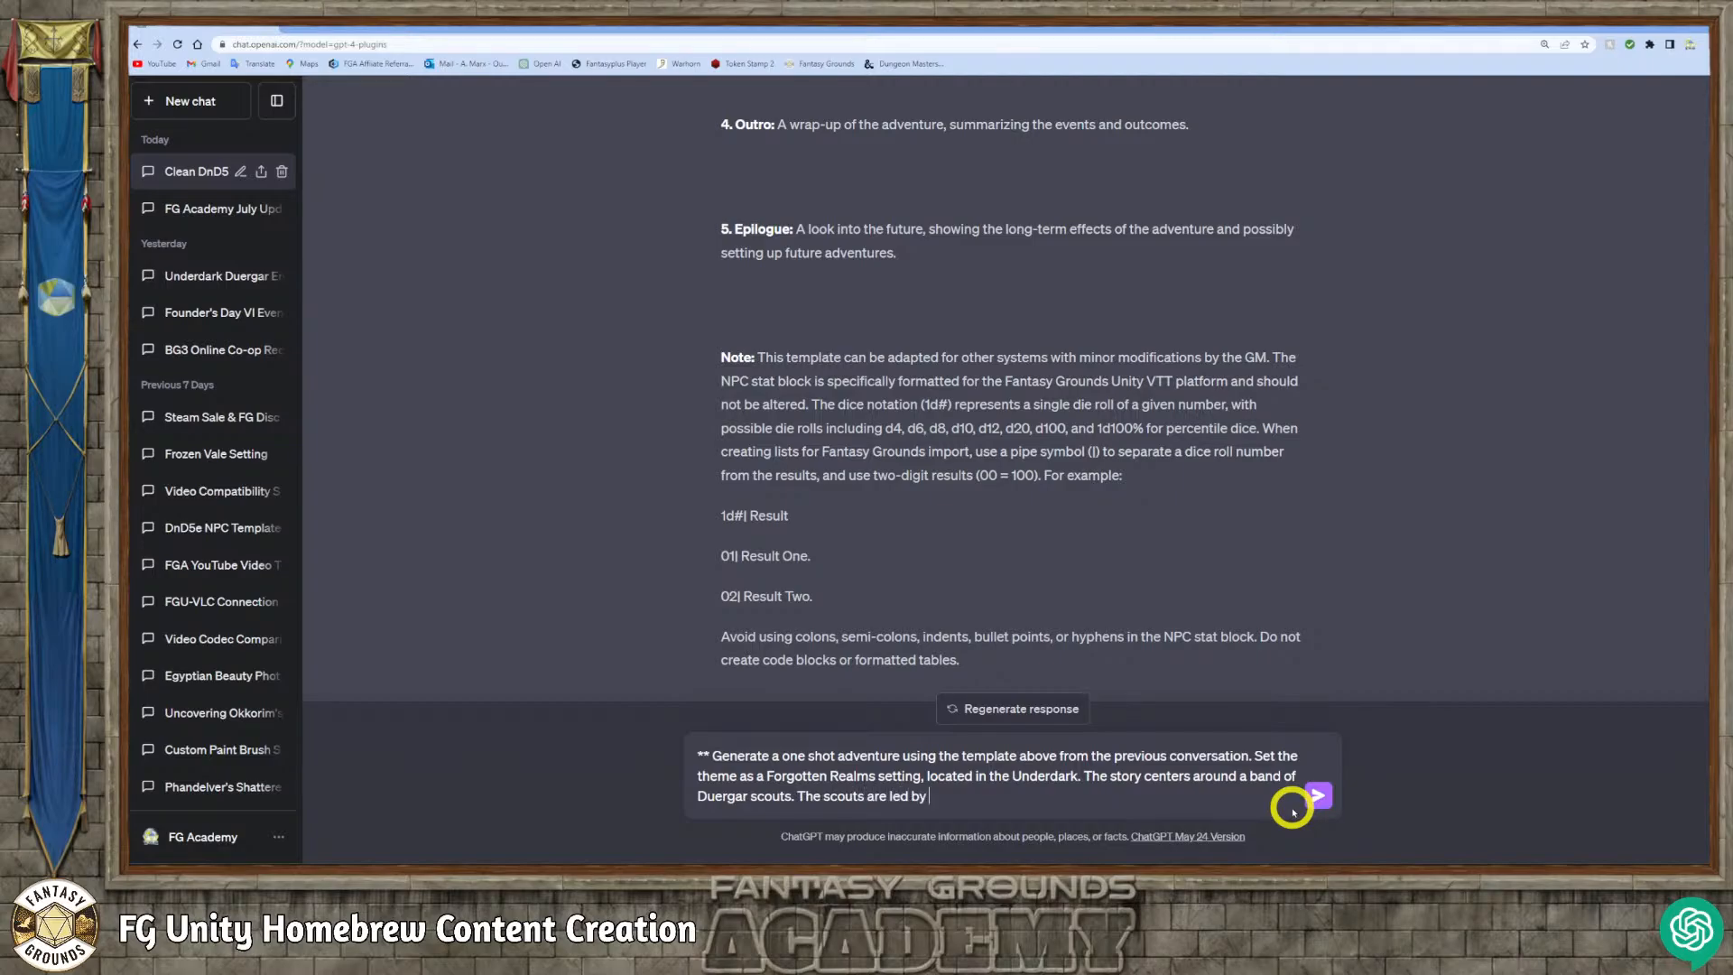
Continue with "a well trained warrior, and the rest of the band are scouts and miners. There are five Duergar total.".
type("a well trained warrior, and the rest of the ")
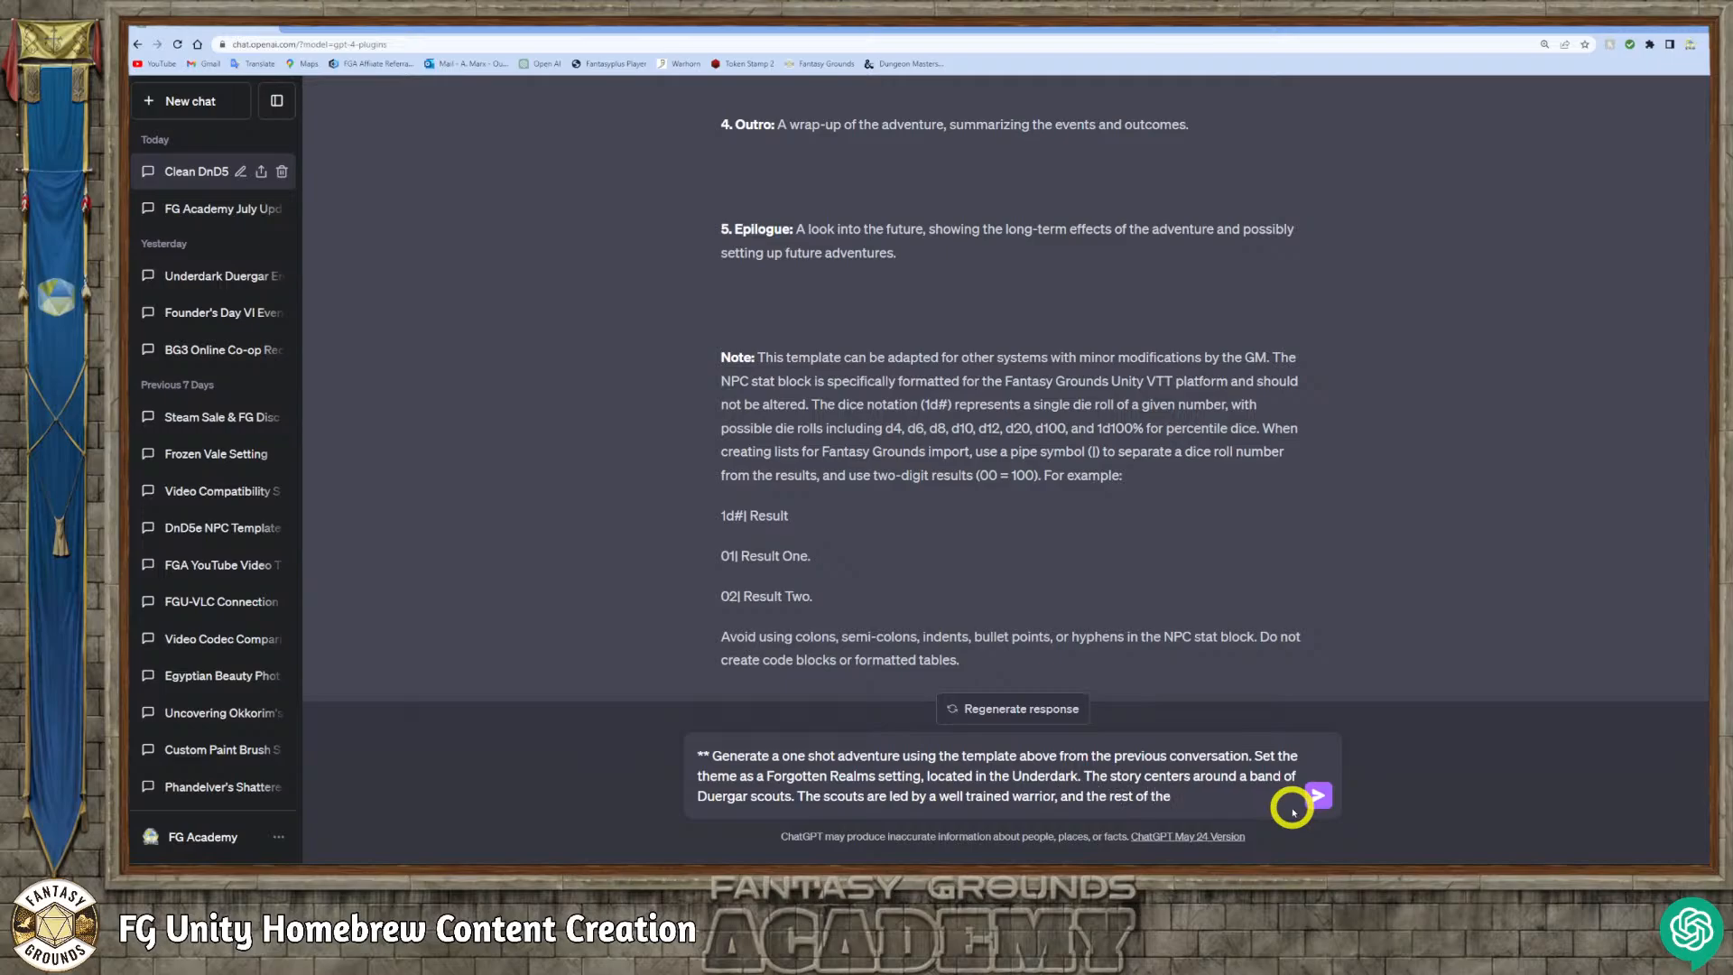
type("band are scouts and min")
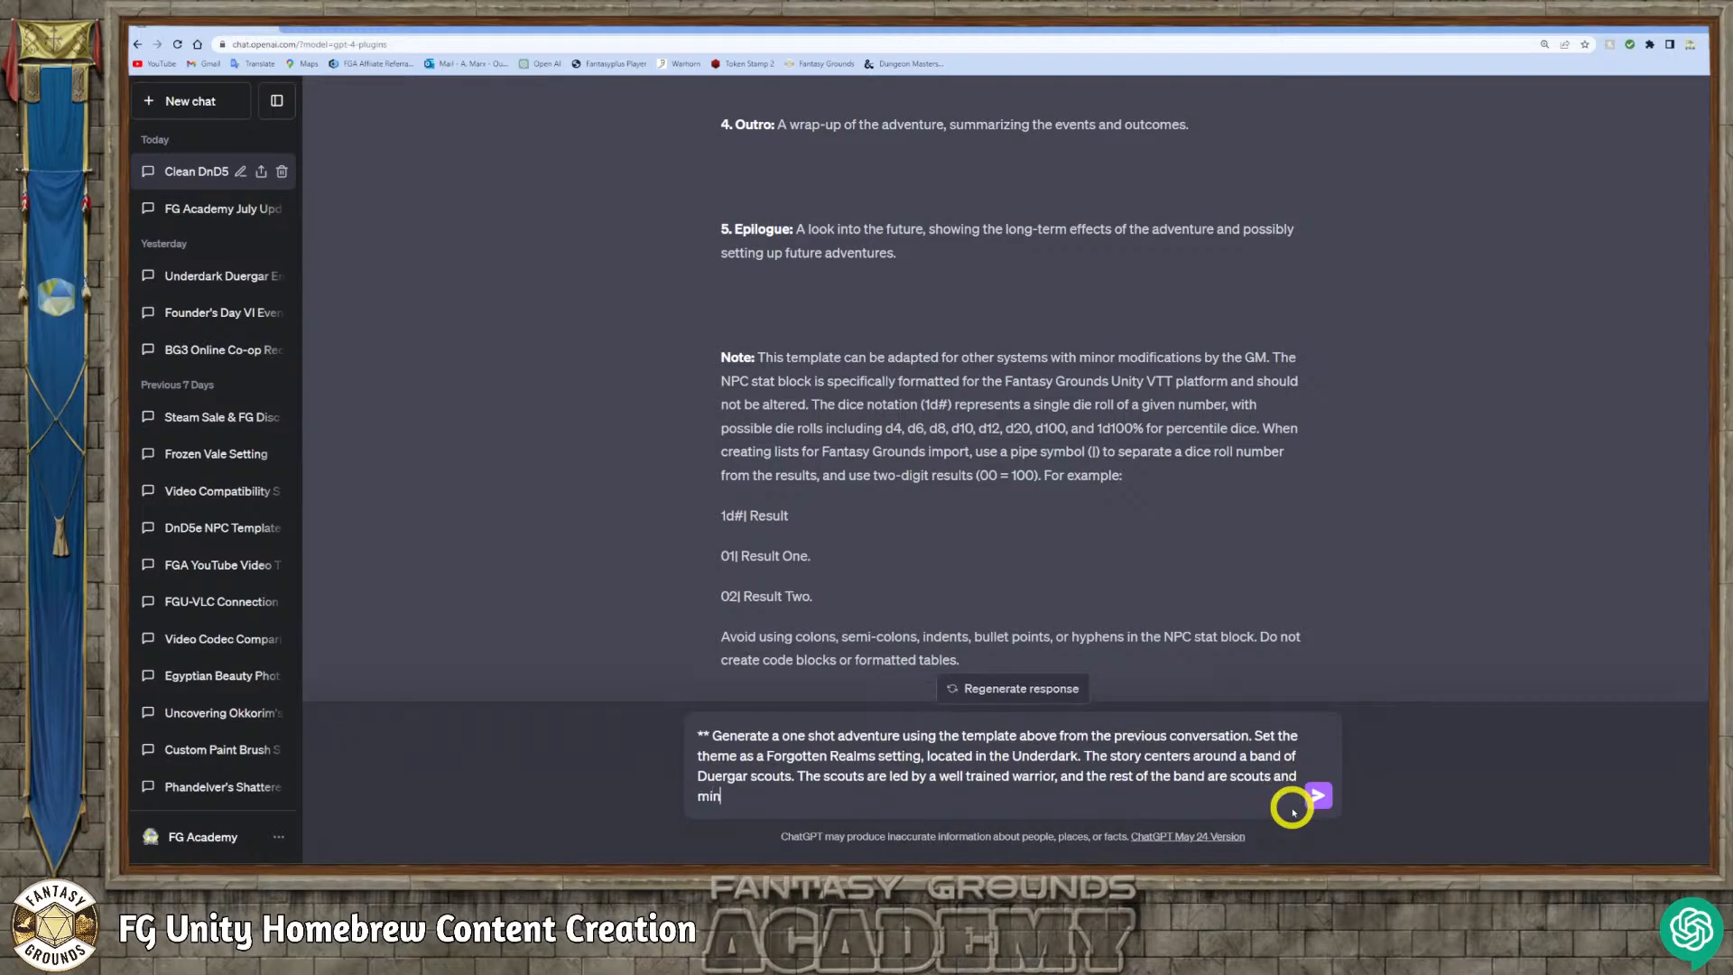
type("ers. There are five Durgar total.")
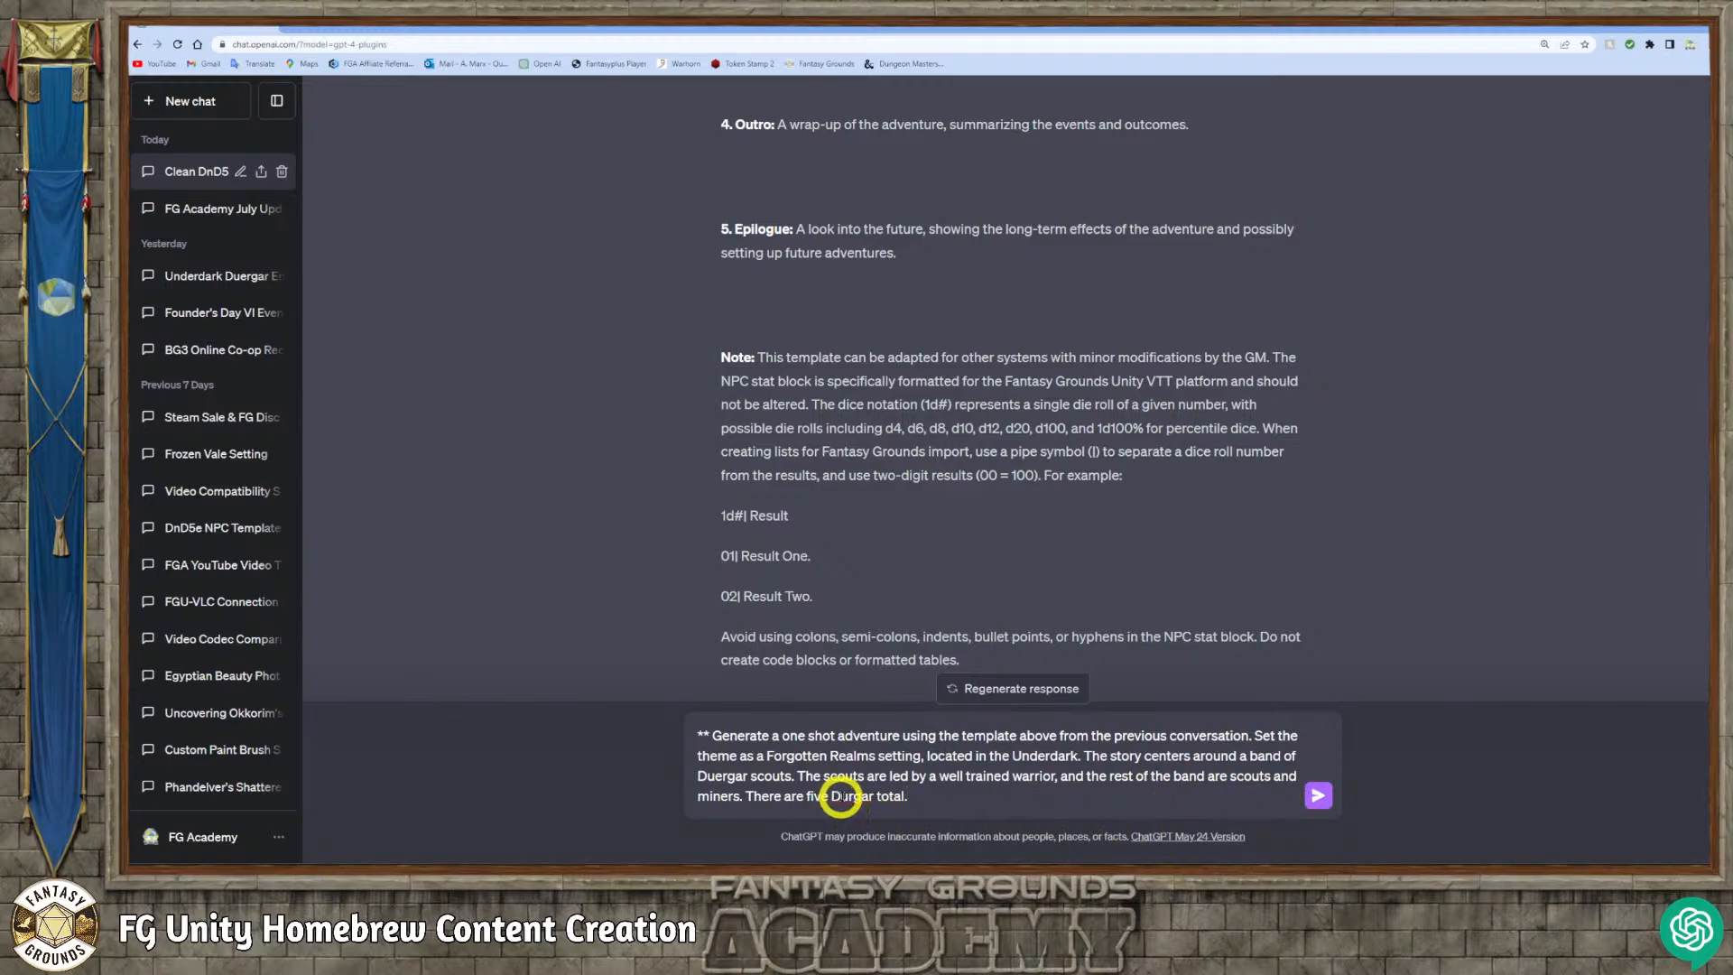
type("e")
left_click(963, 804)
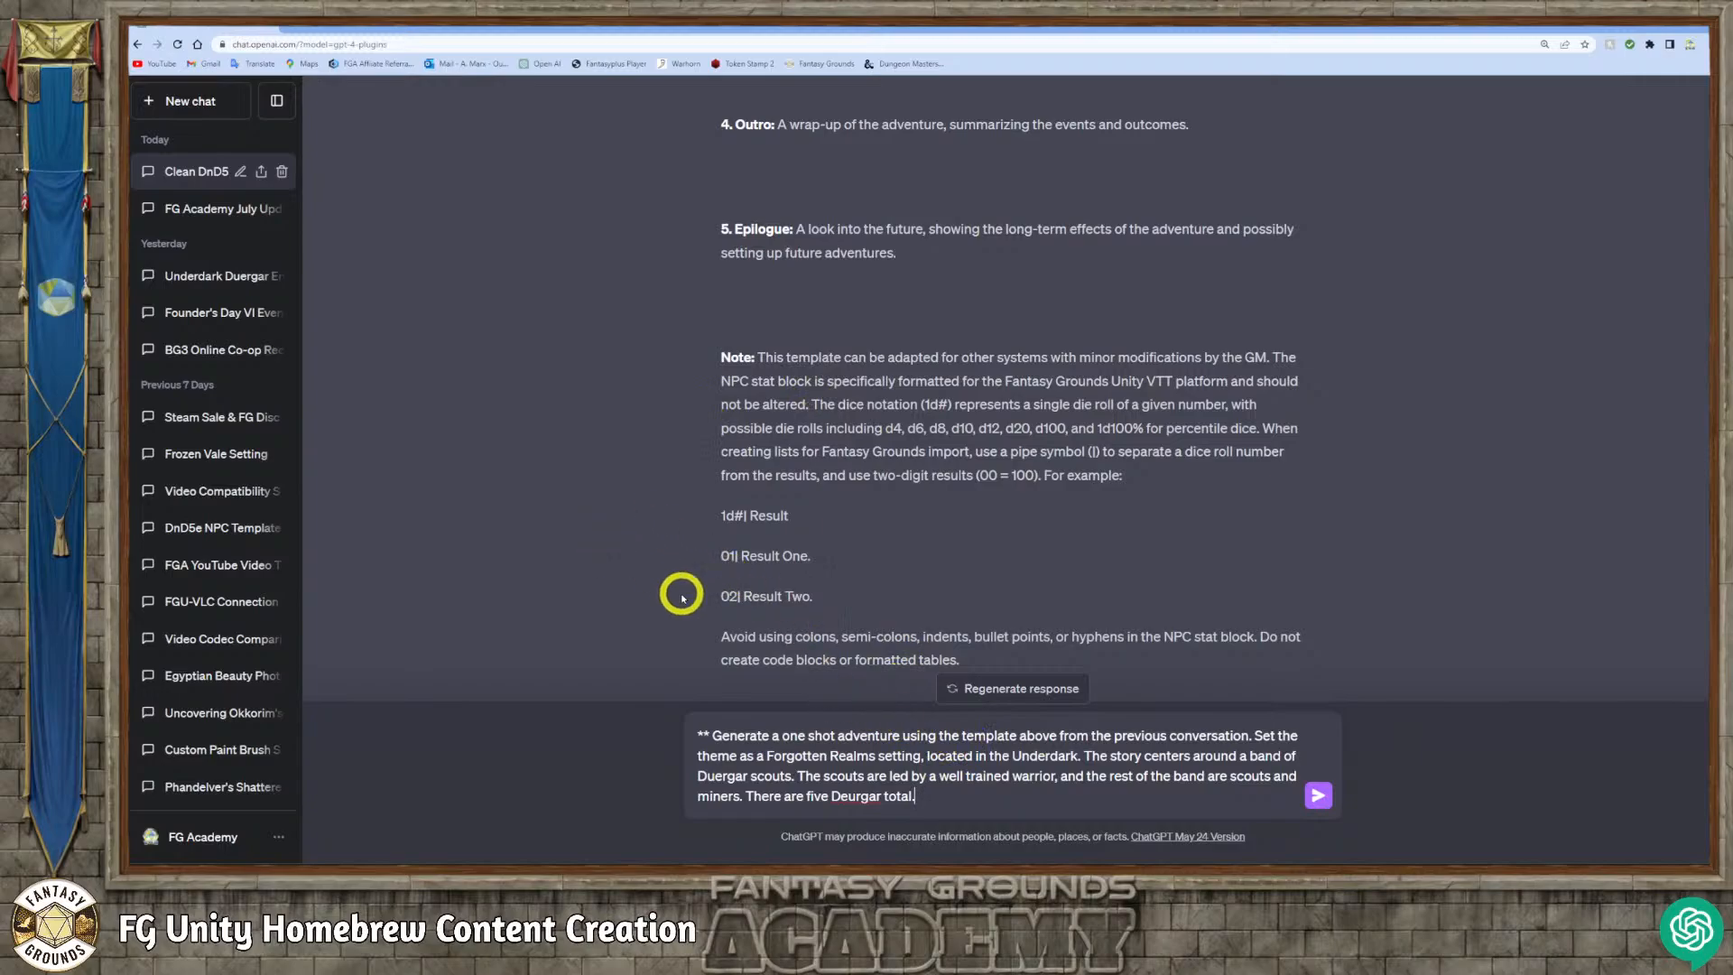
double_click(880, 797)
type("Duergar")
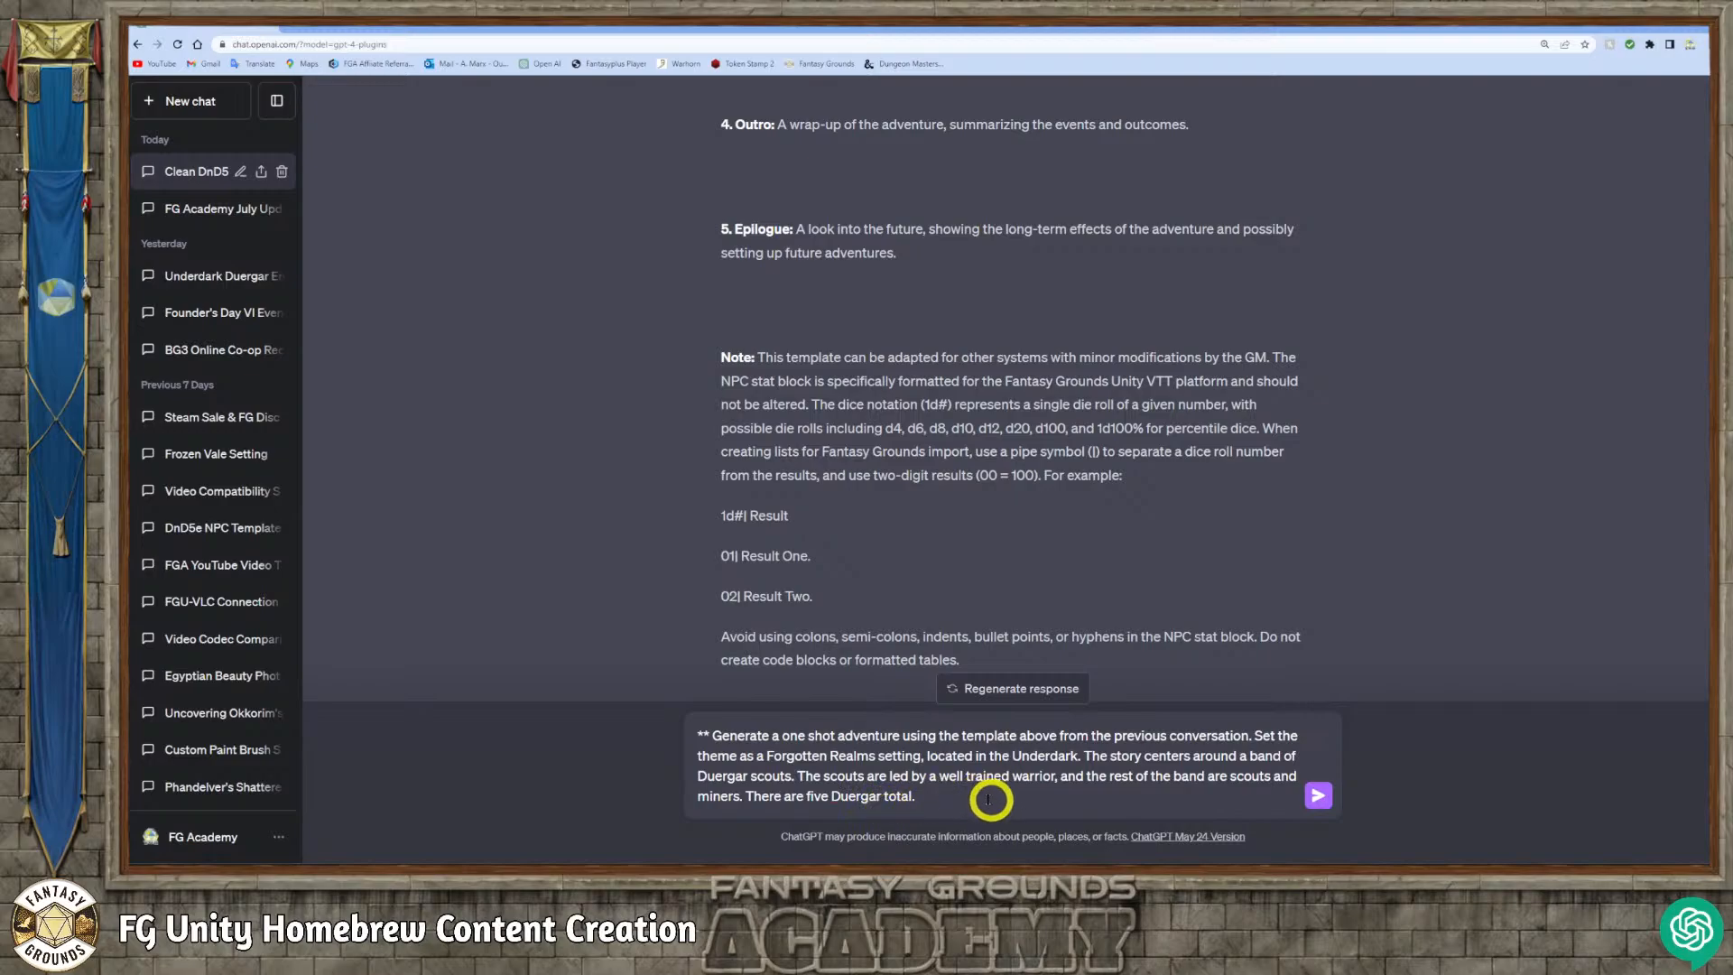
Search Google for "gracklstugh map" in a separate browser tab and copy the city name "gracklstugh" from the query.
left_click(290, 30)
left_click(776, 285)
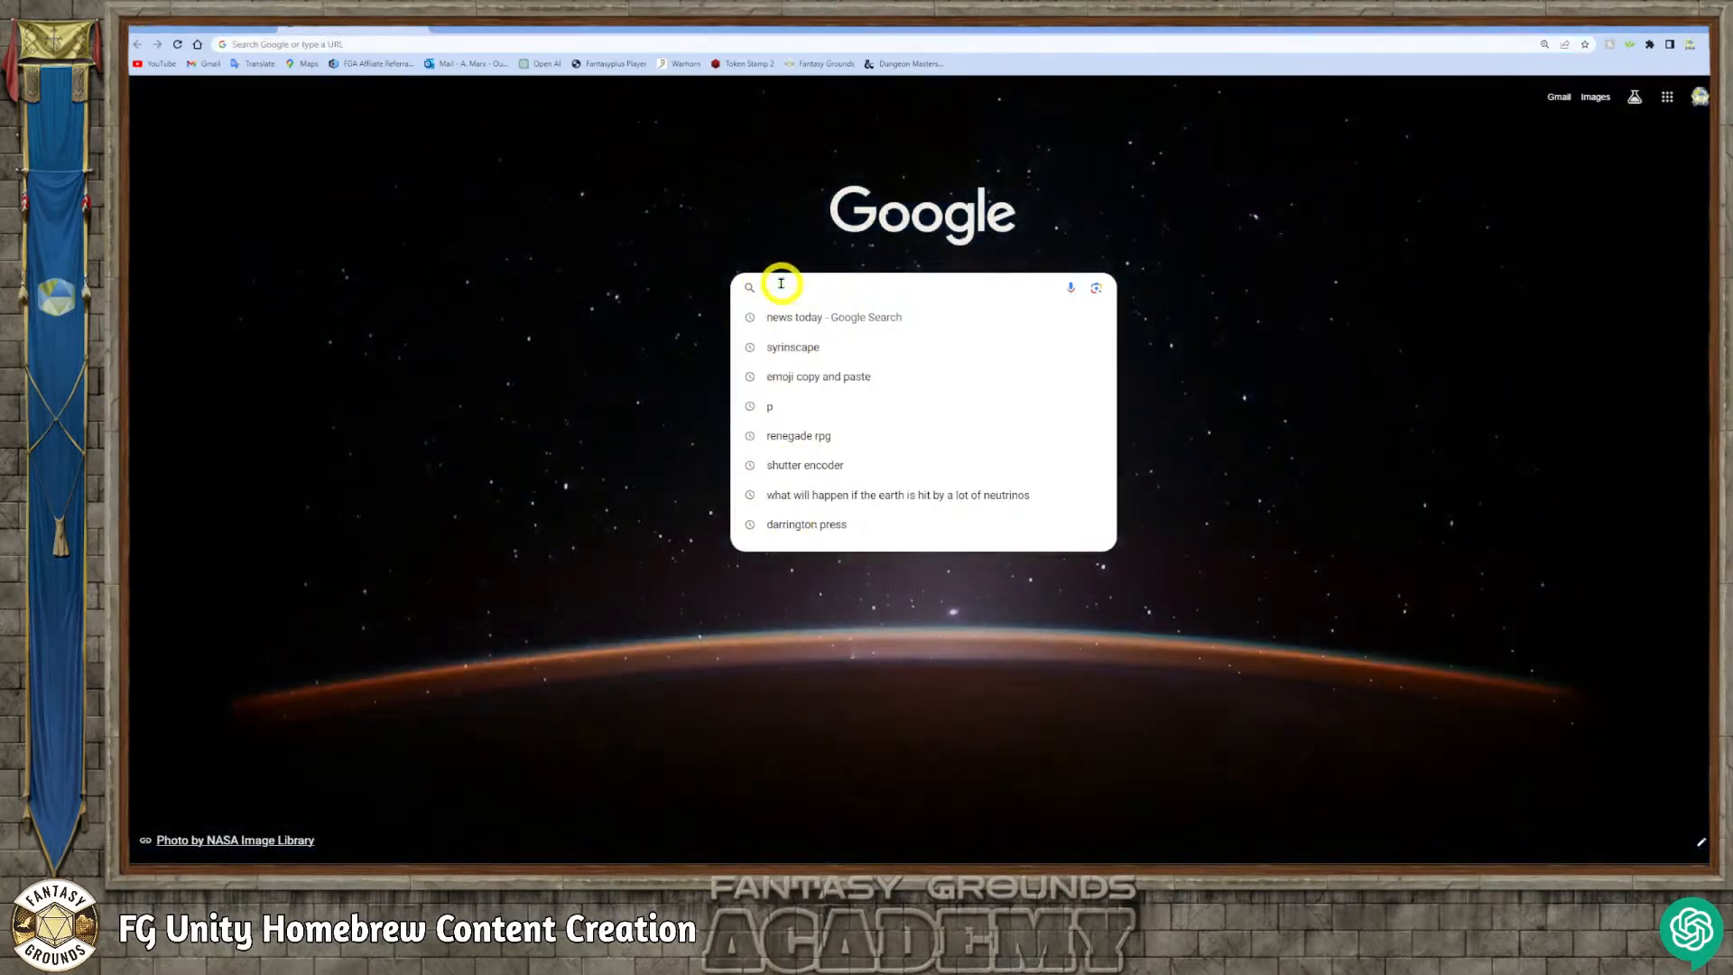
type("Grac")
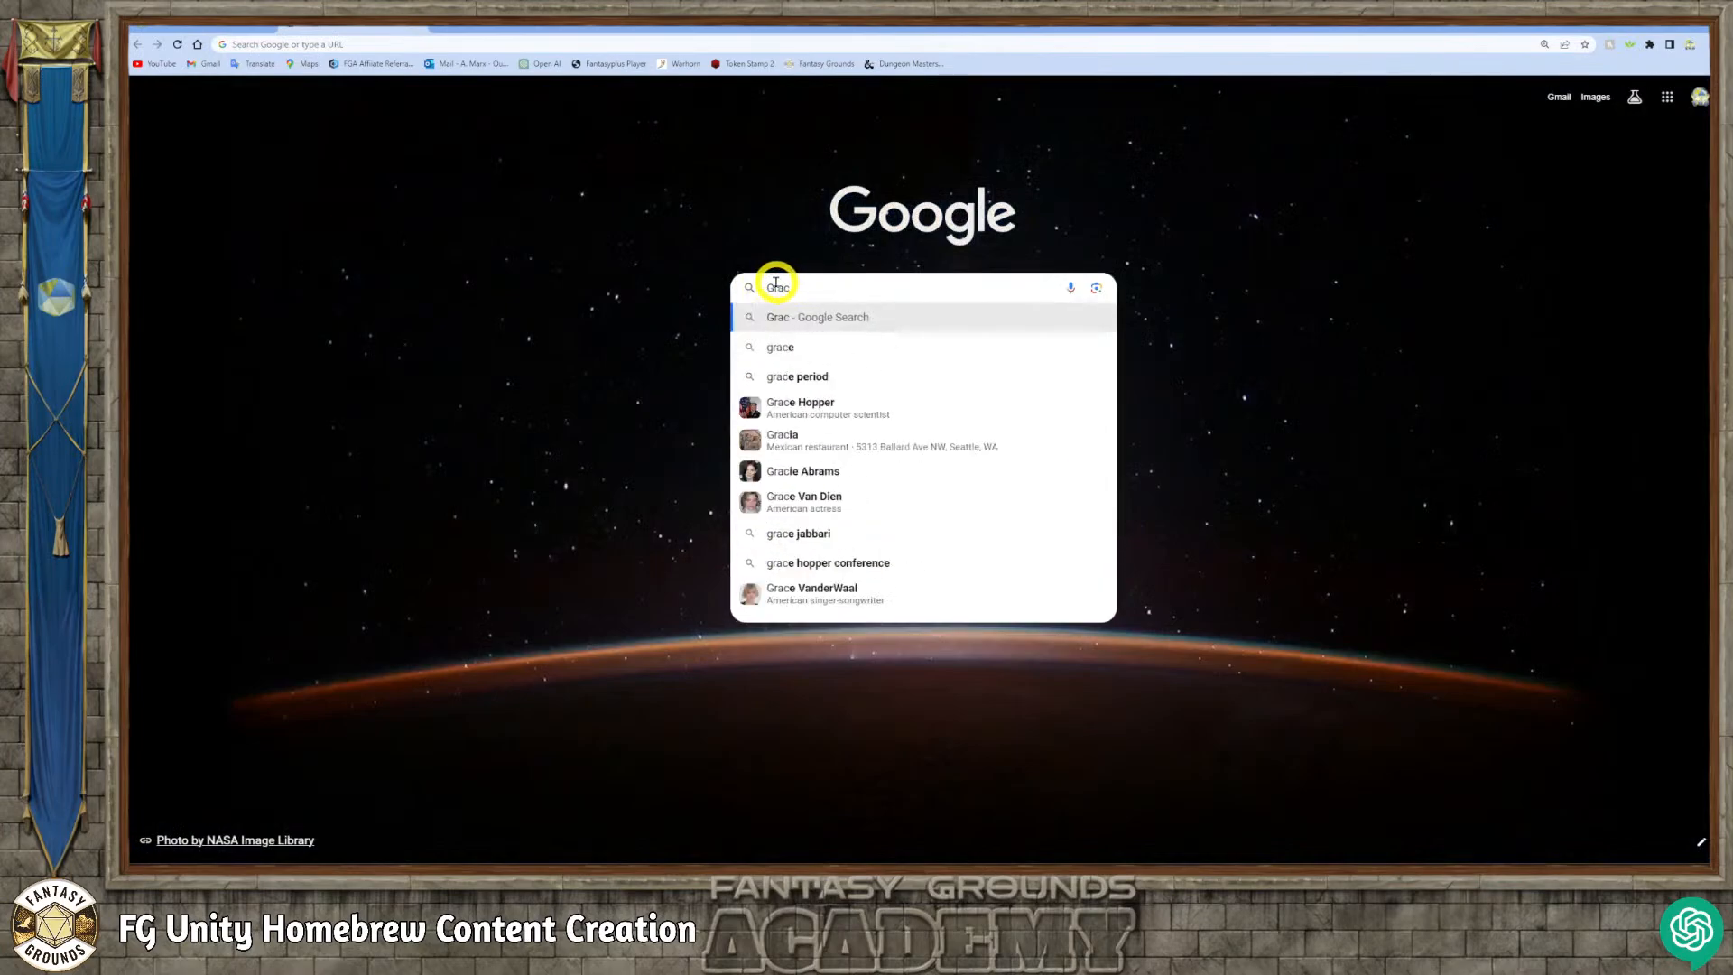
type("kl")
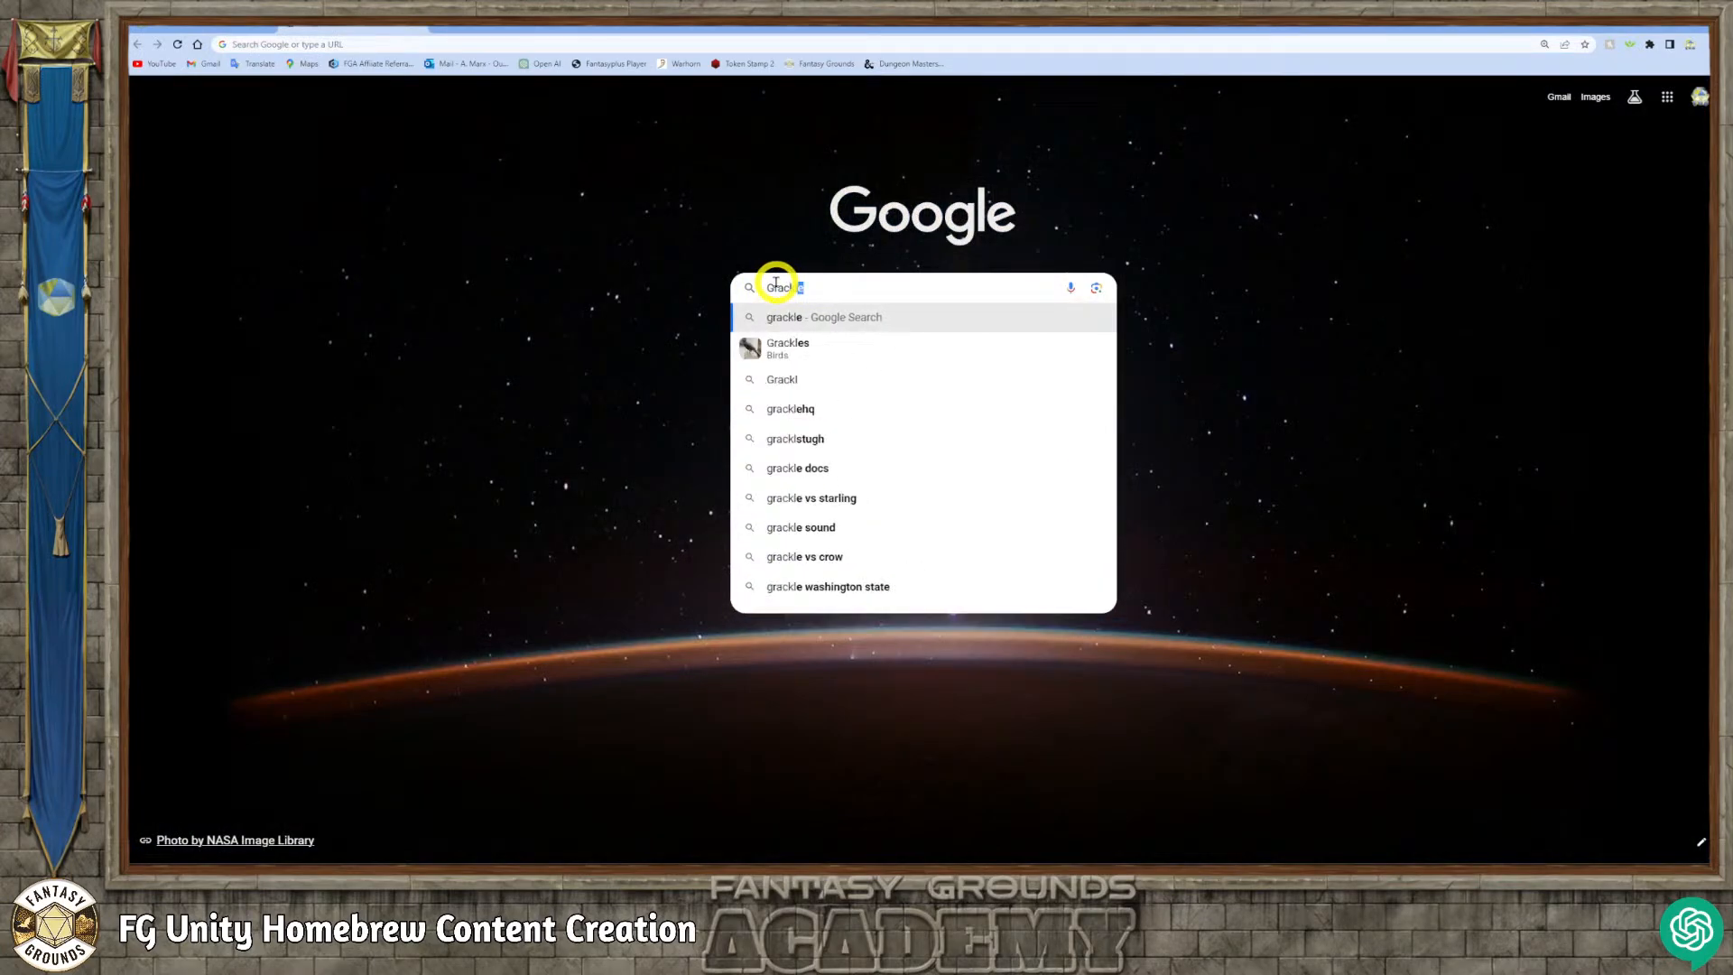
type("stugh")
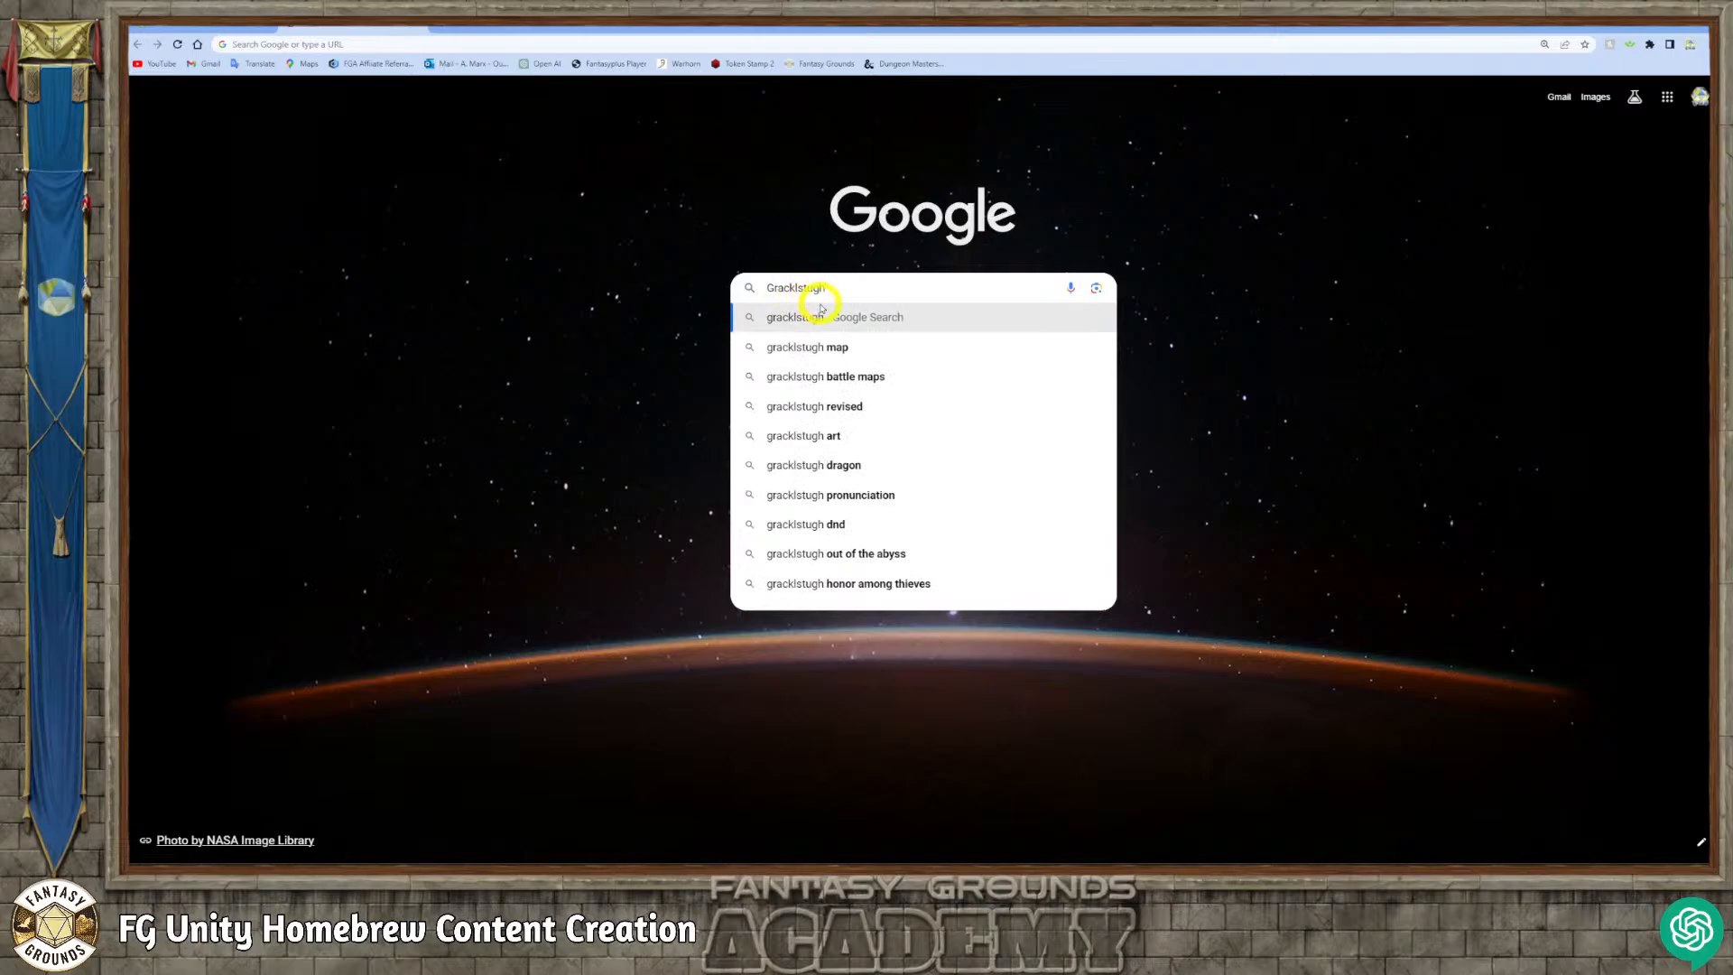
left_click(824, 344)
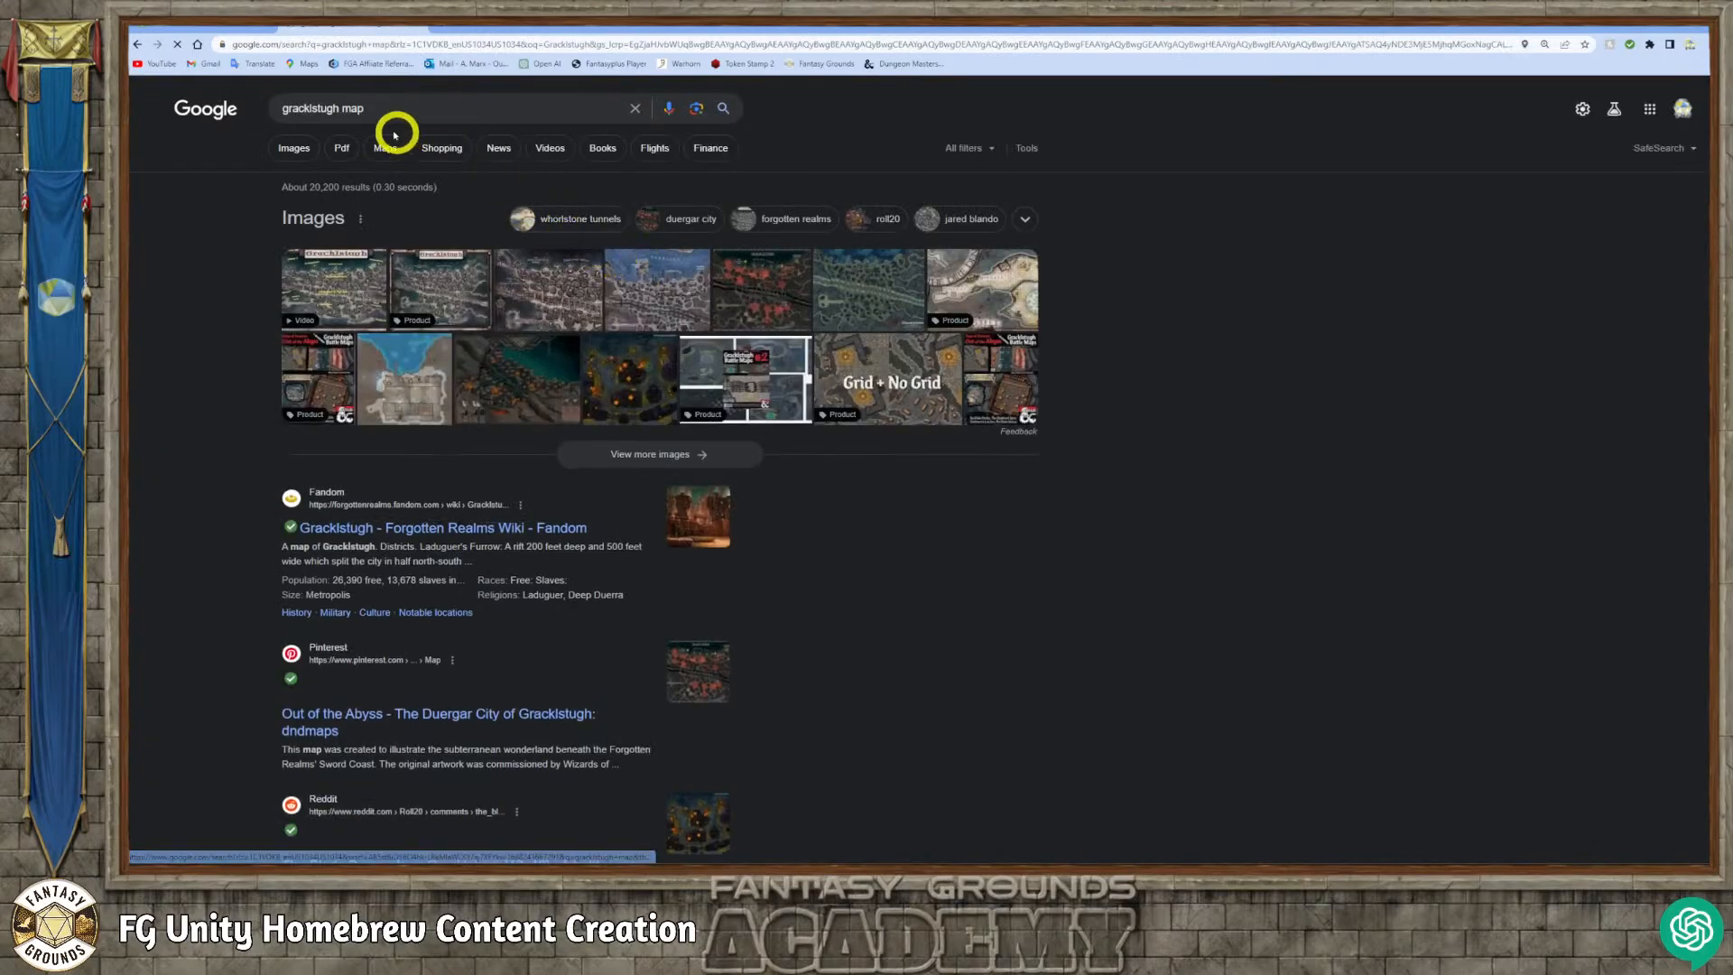
double_click(314, 108)
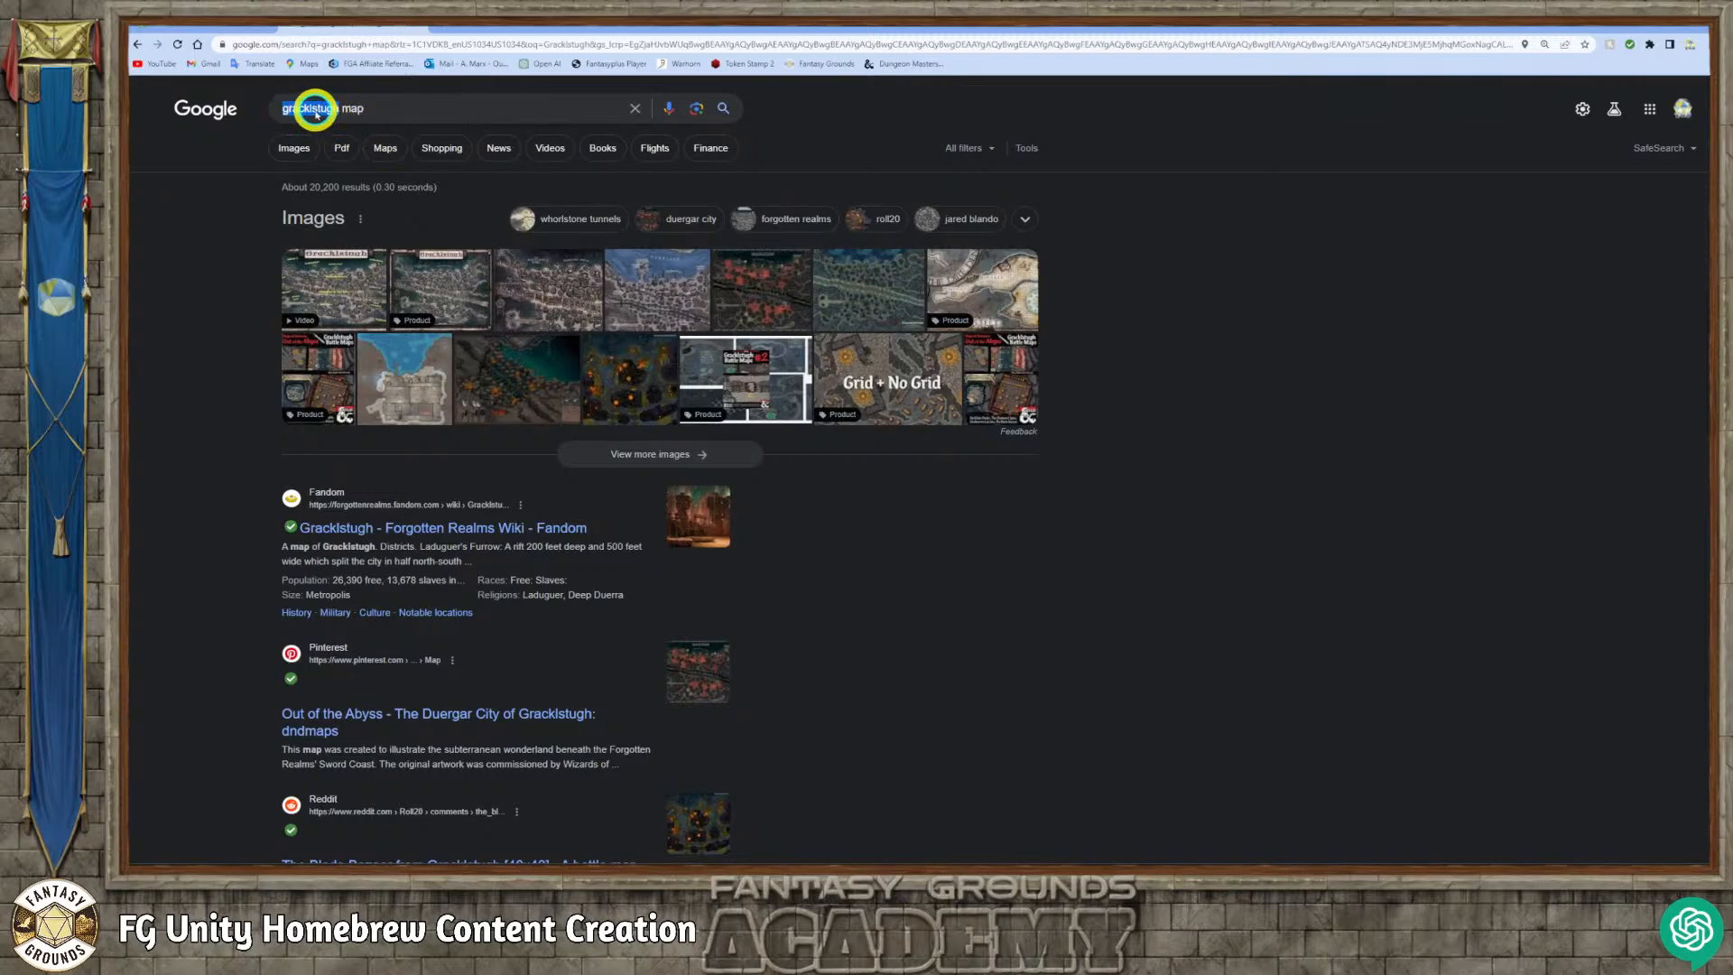
right_click(314, 108)
left_click(345, 150)
Return to the ChatGPT draft and extend the last sentence with "they originated from the Duergar city, Gracklstugh.".
left_click(221, 36)
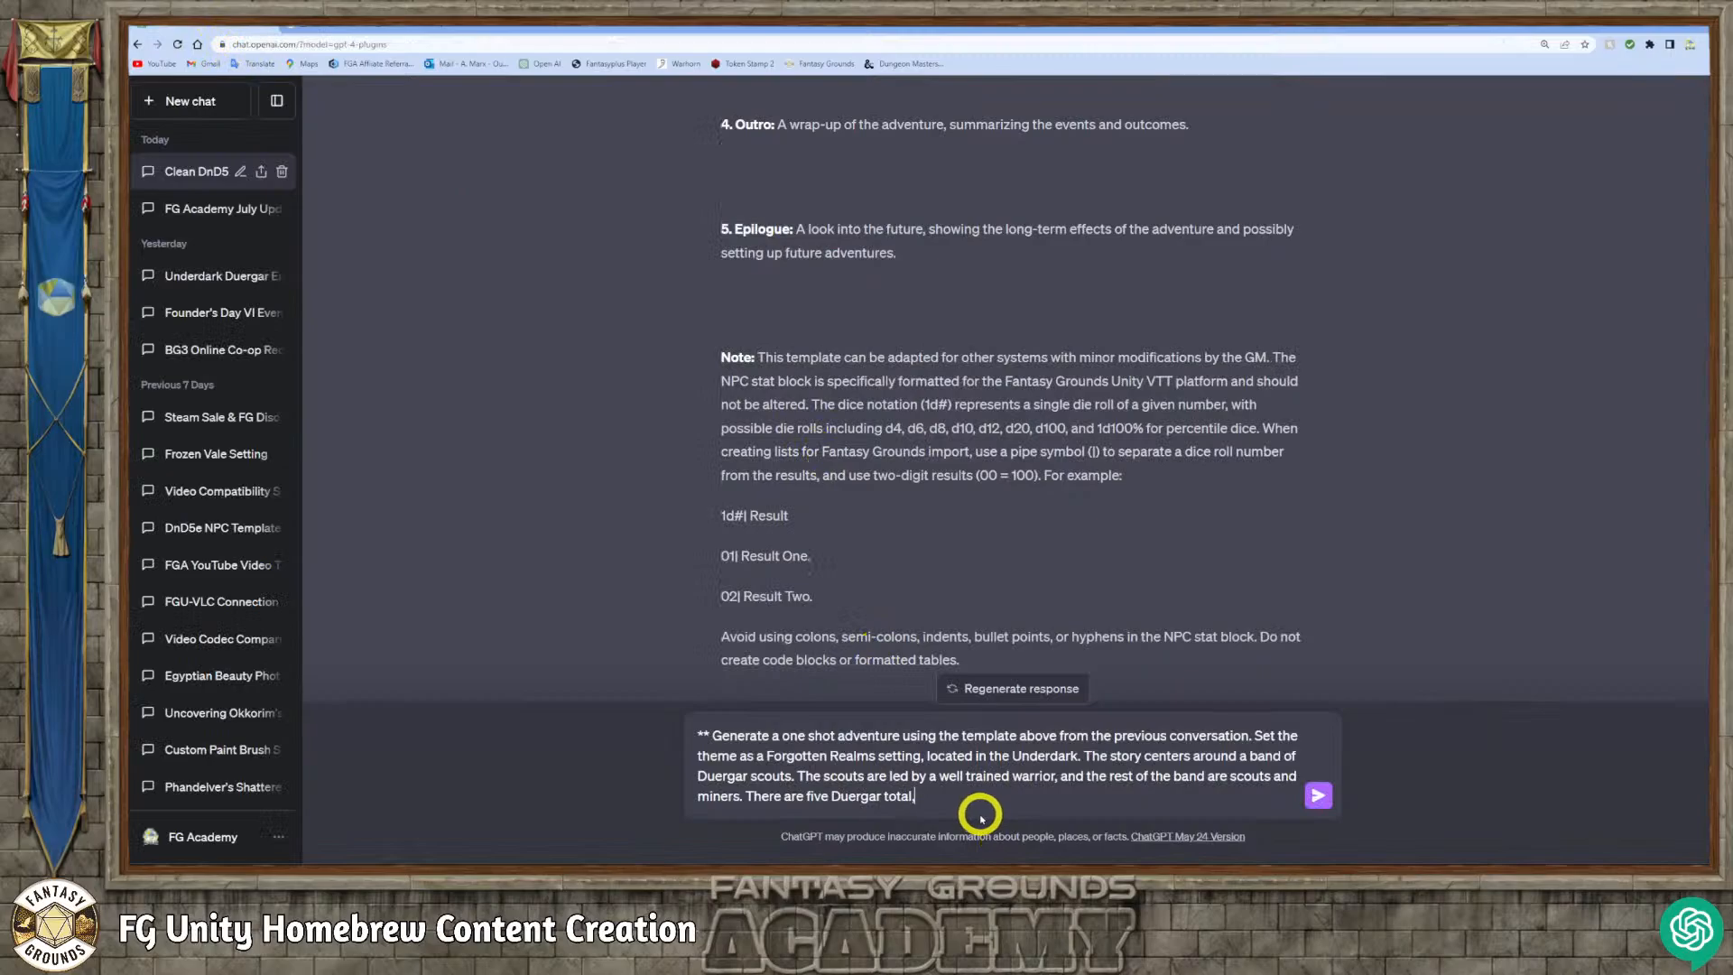
type("they originated from the Duergar sity")
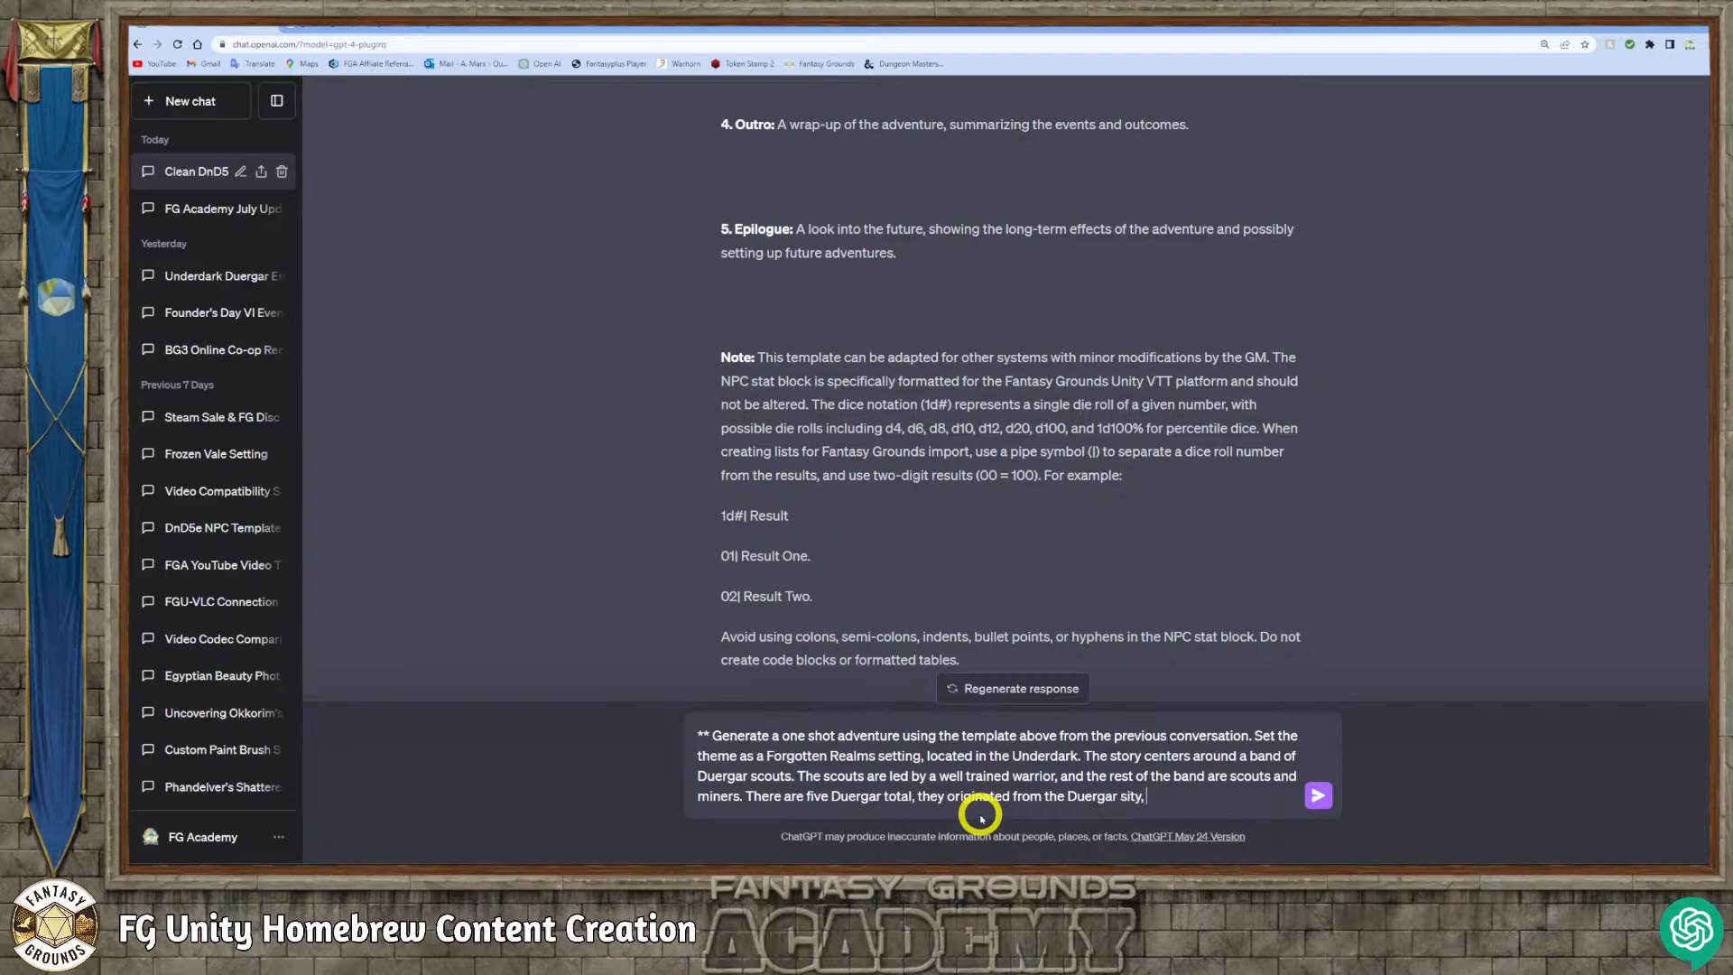
type(", gracklstugh.")
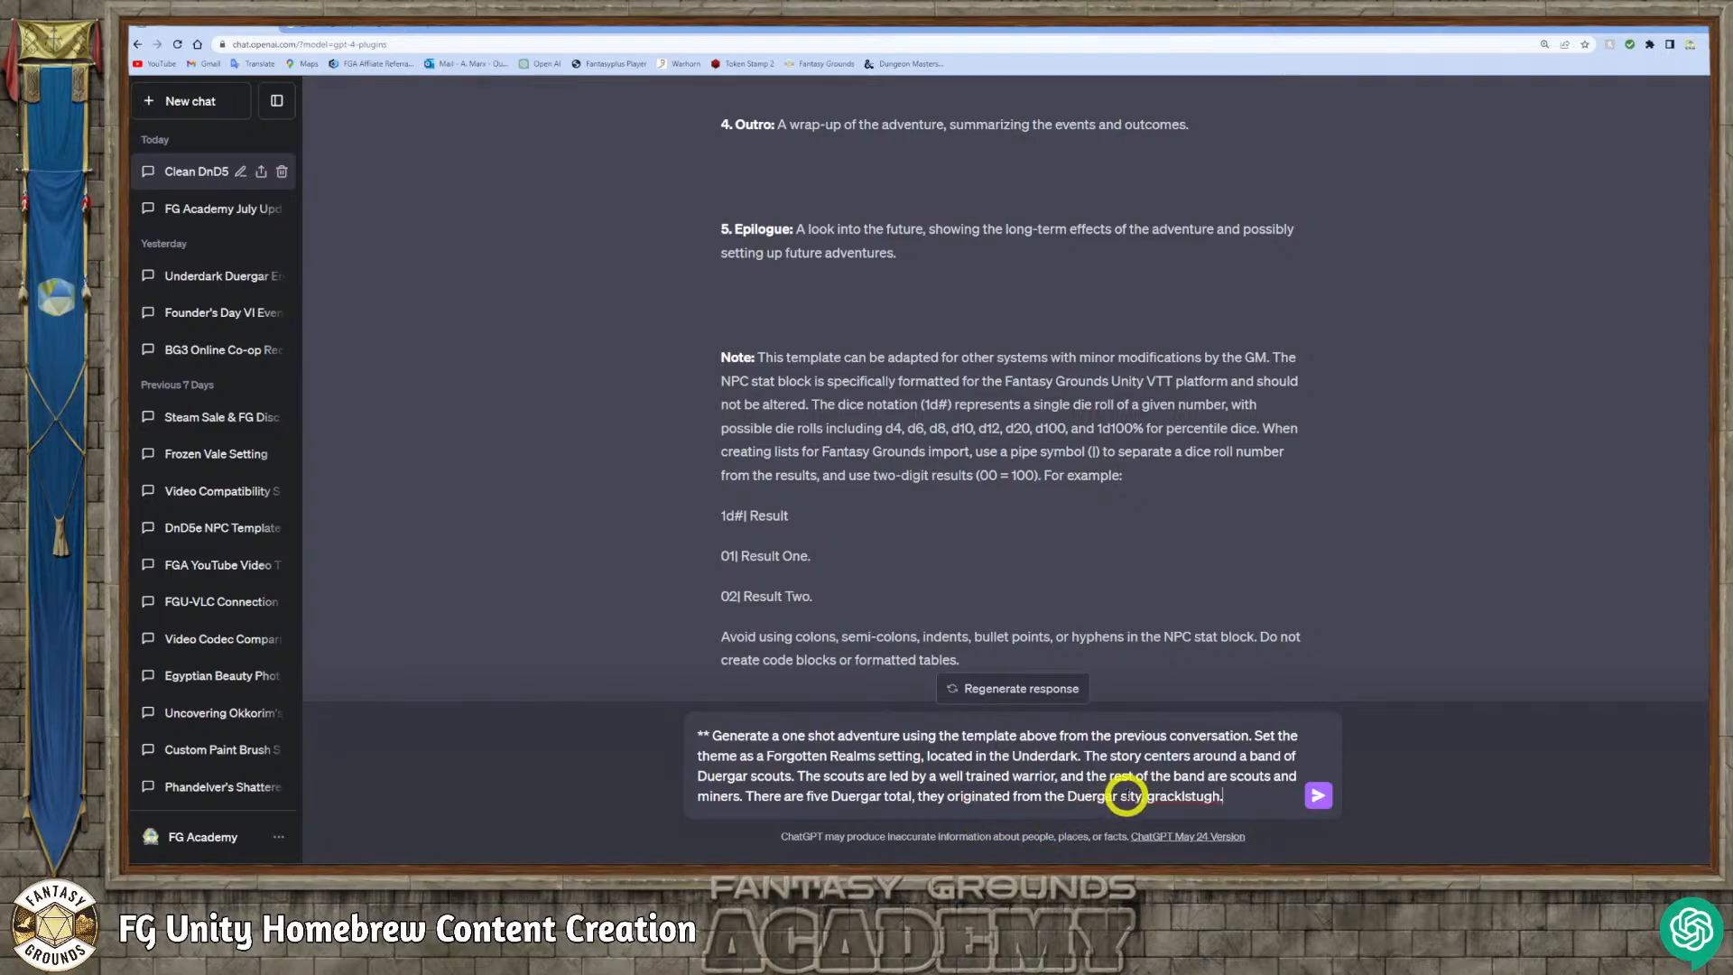
left_click(1129, 797)
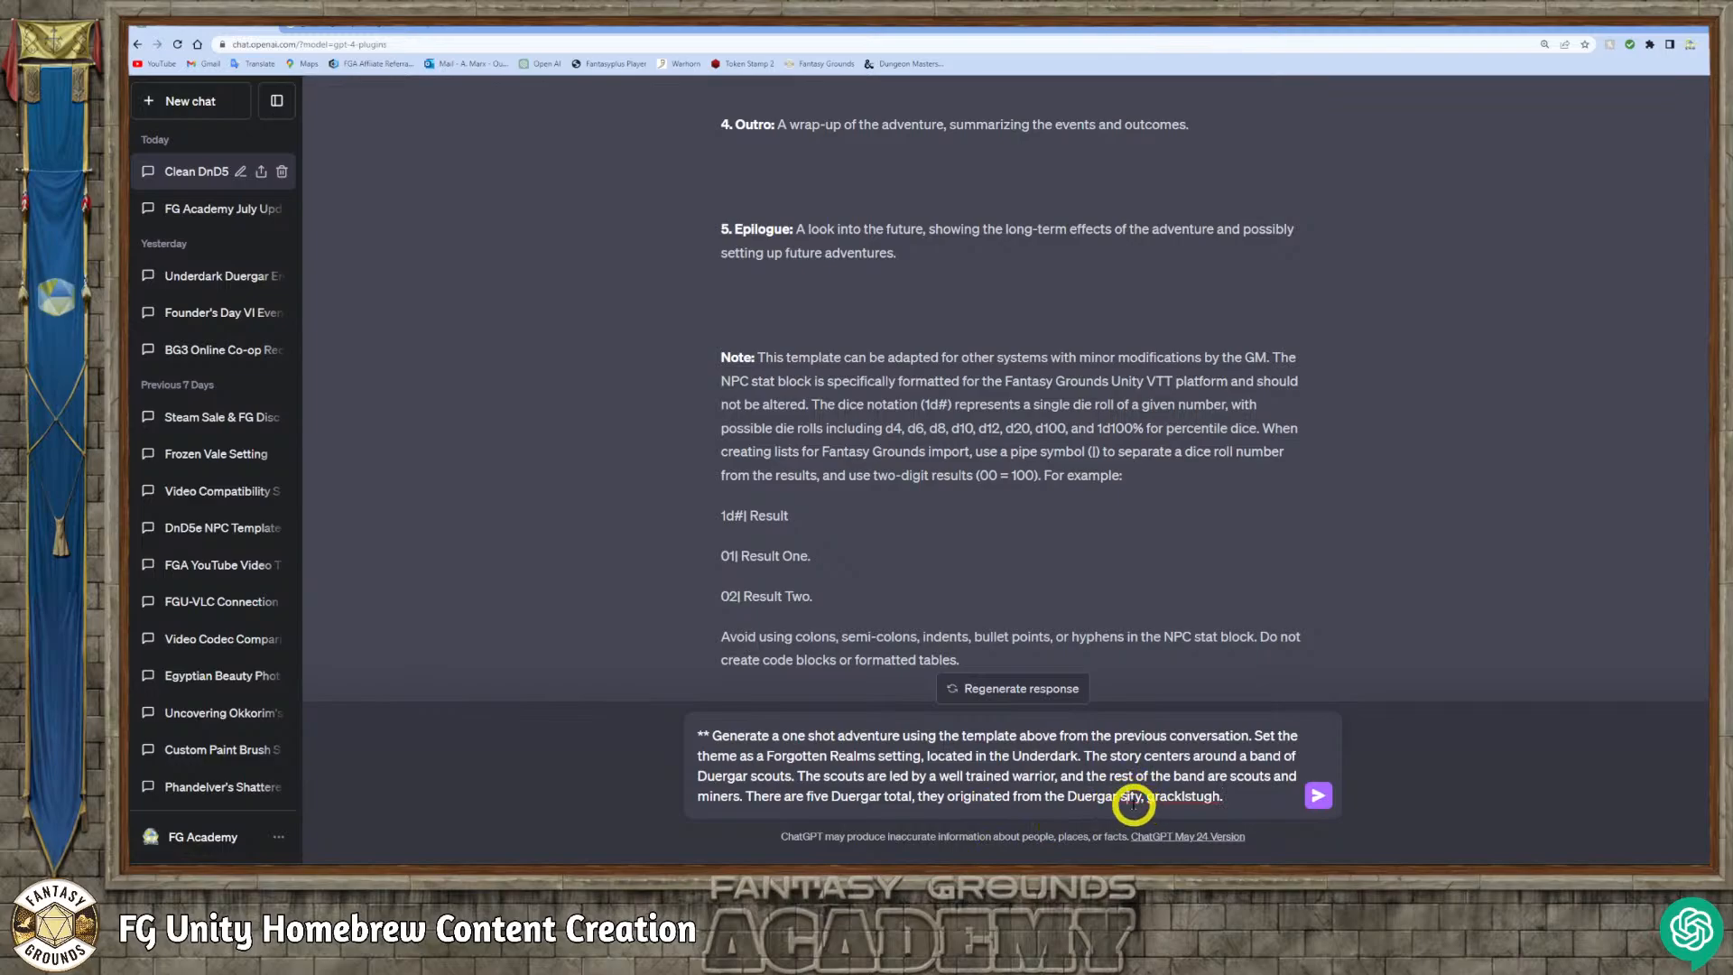
key("BackSpace")
type("c")
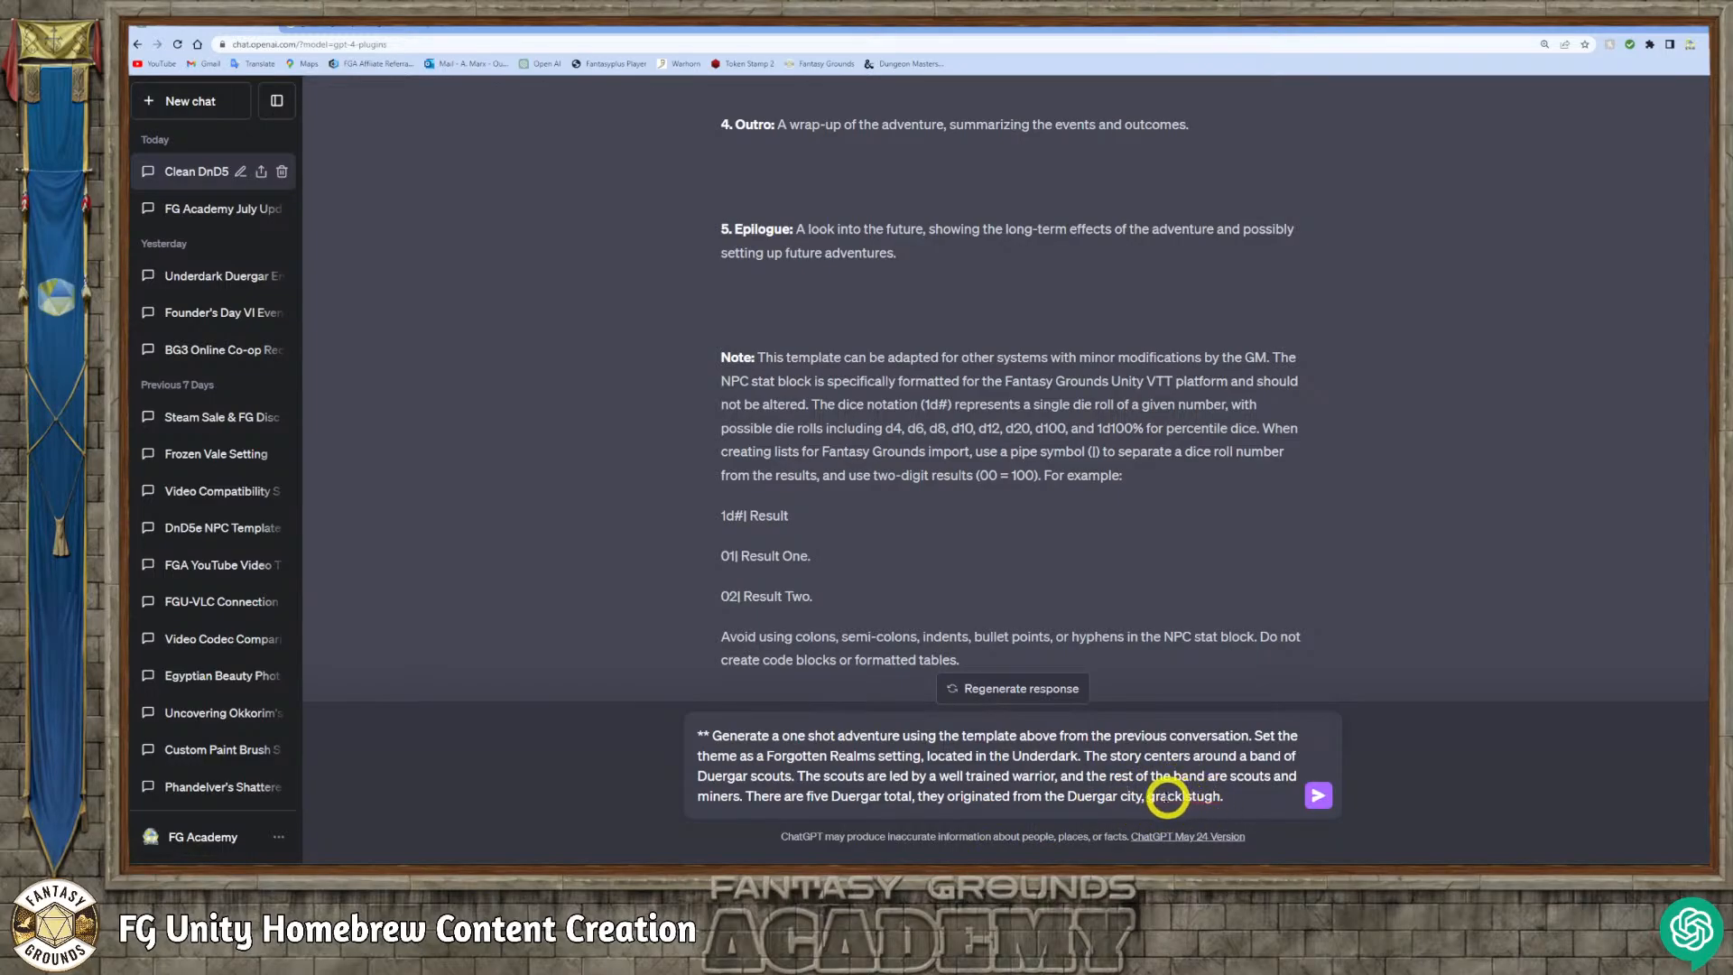
left_click(1158, 799)
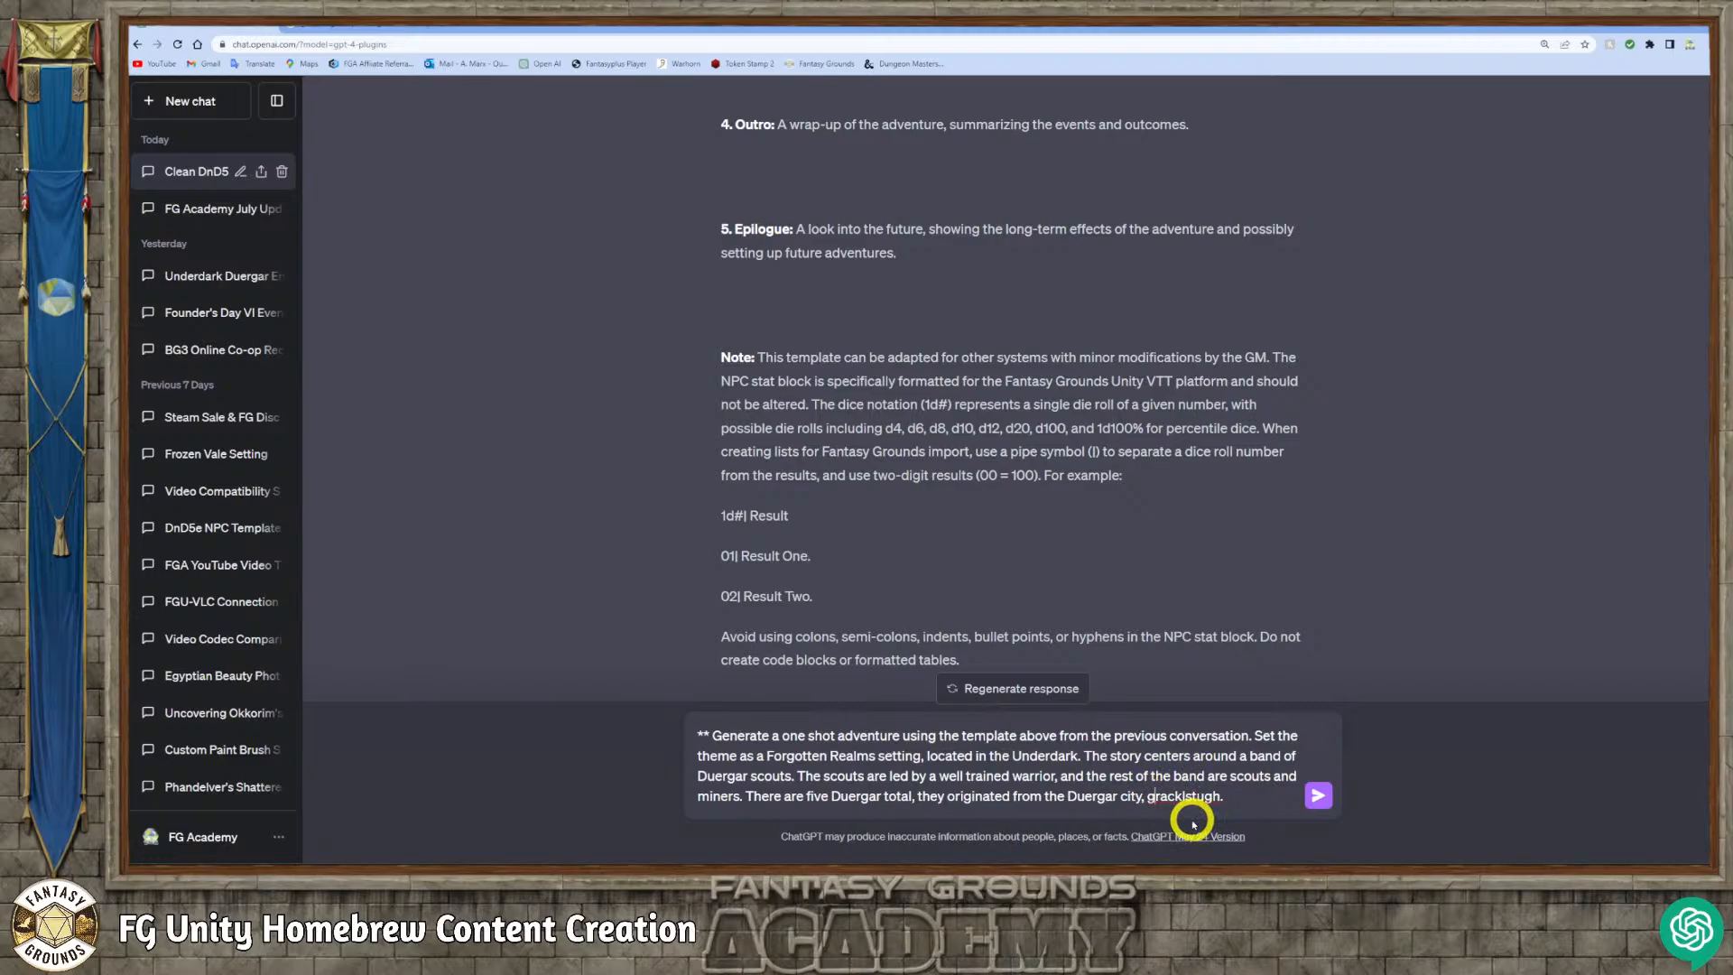
key("BackSpace")
type("G")
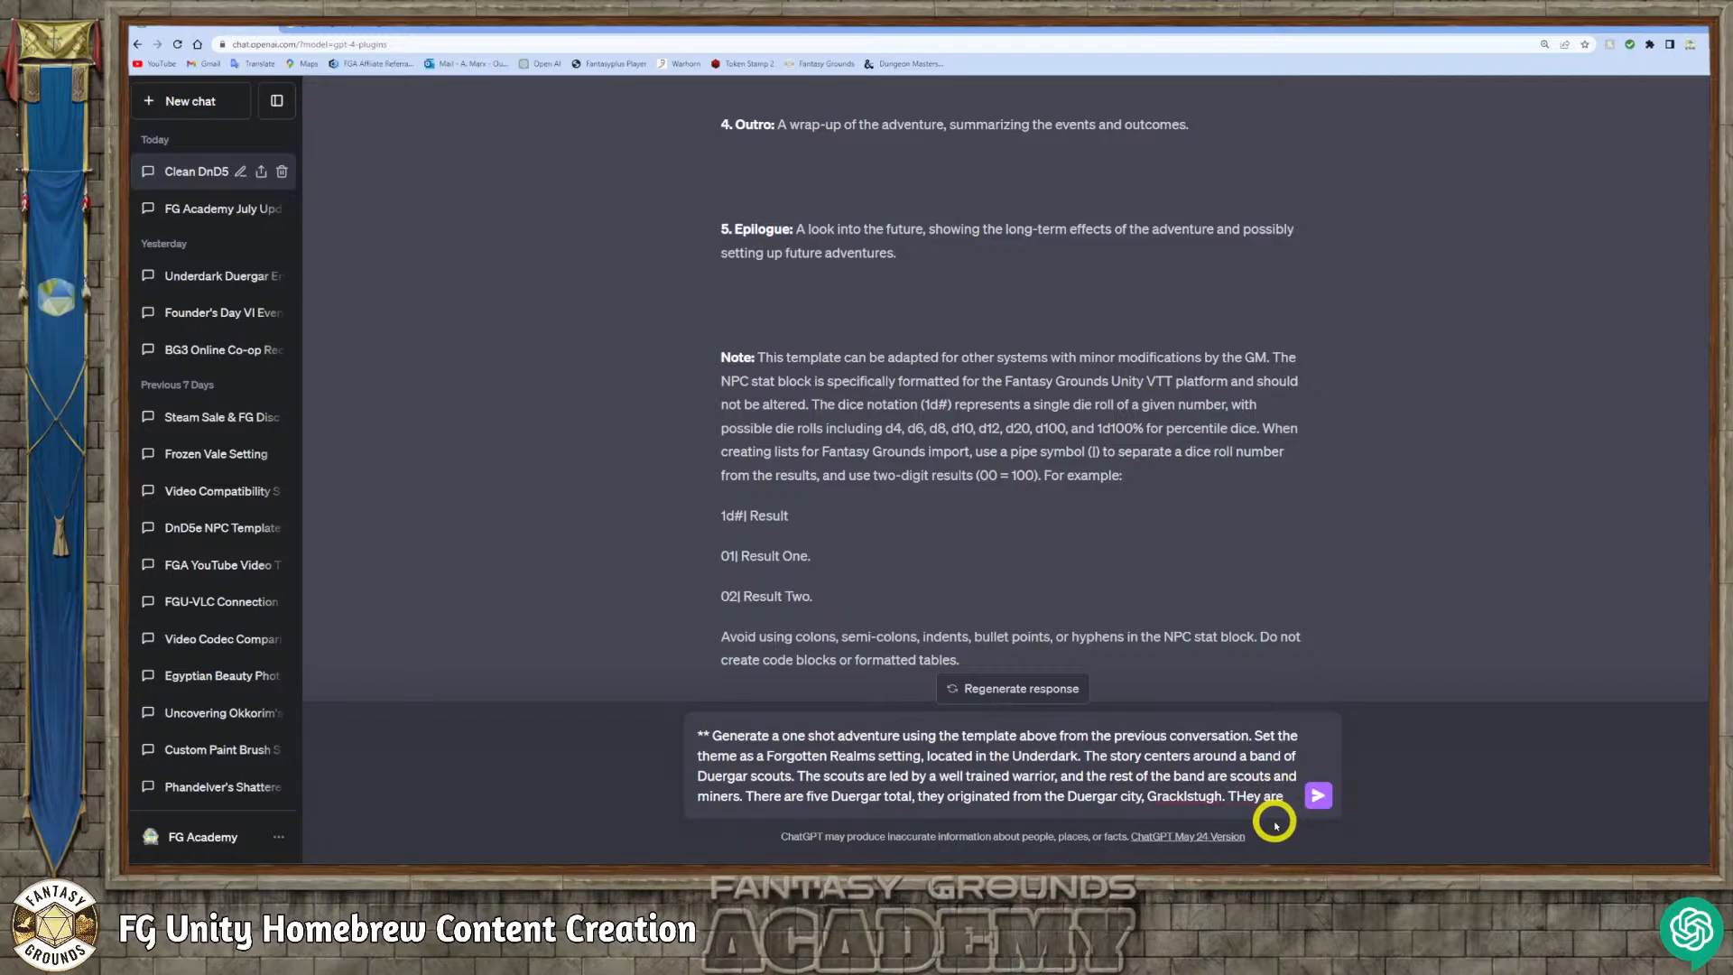
Complete the last sentence of the draft so it reads "on their way to Skullport in Undermountain to trade and gather information.".
type("n theor way to Skullpoor")
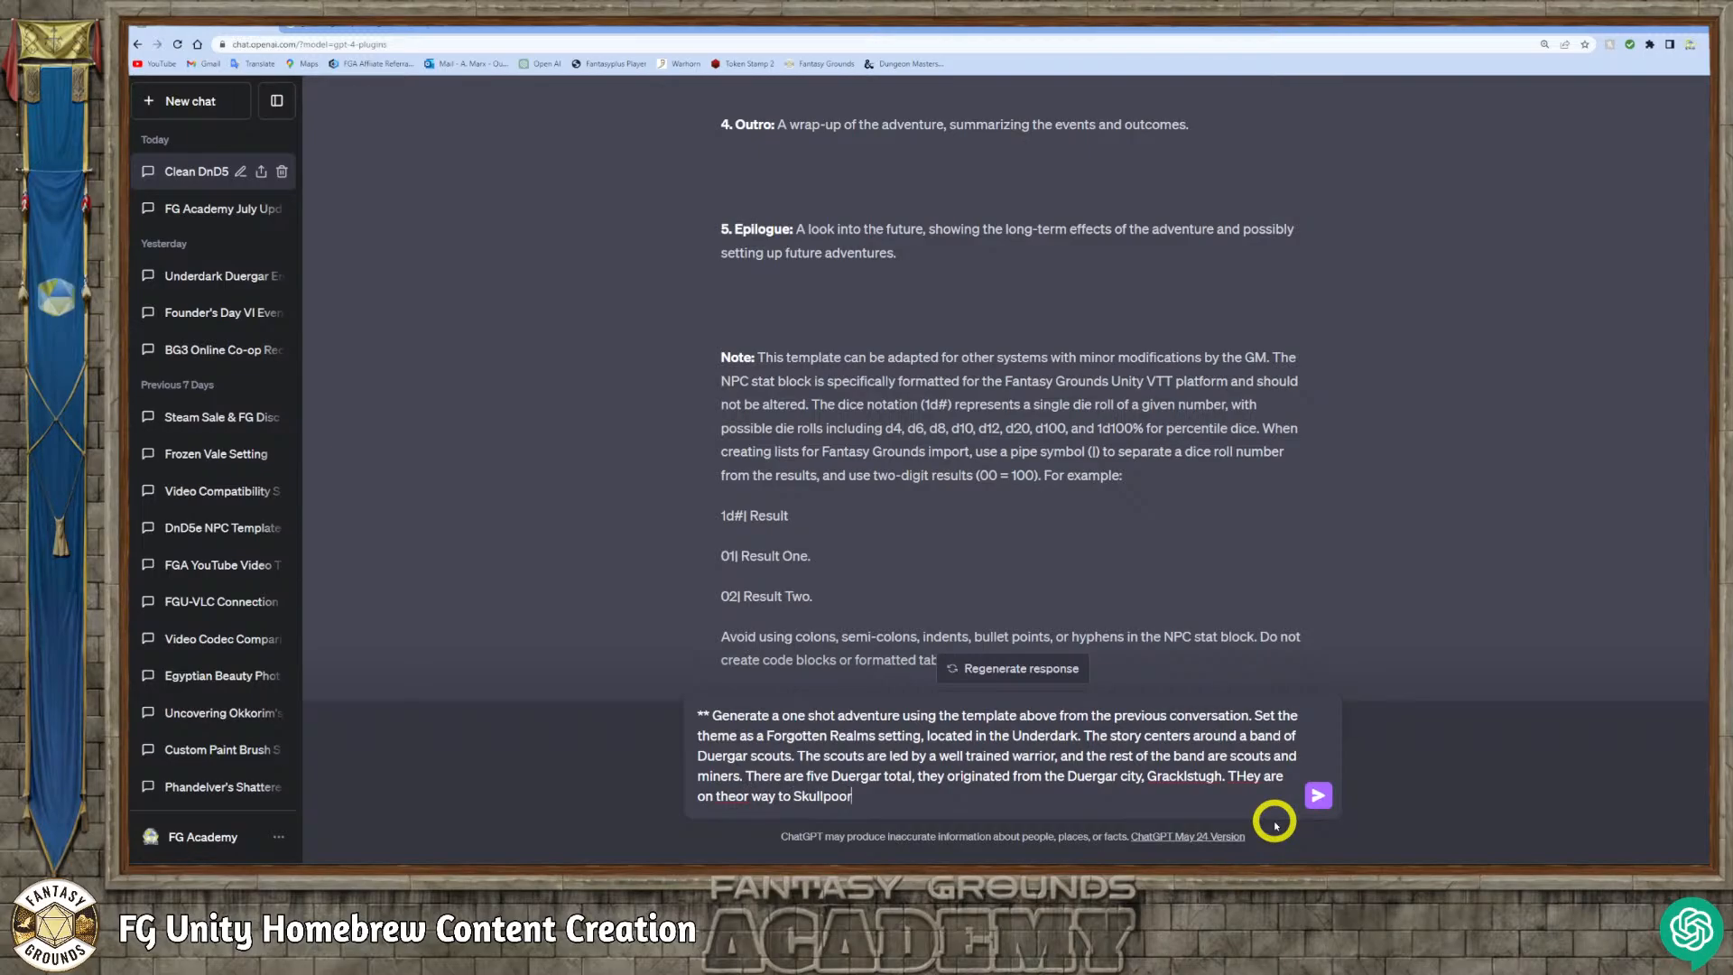
key("BackSpace")
type("t in Undermountain")
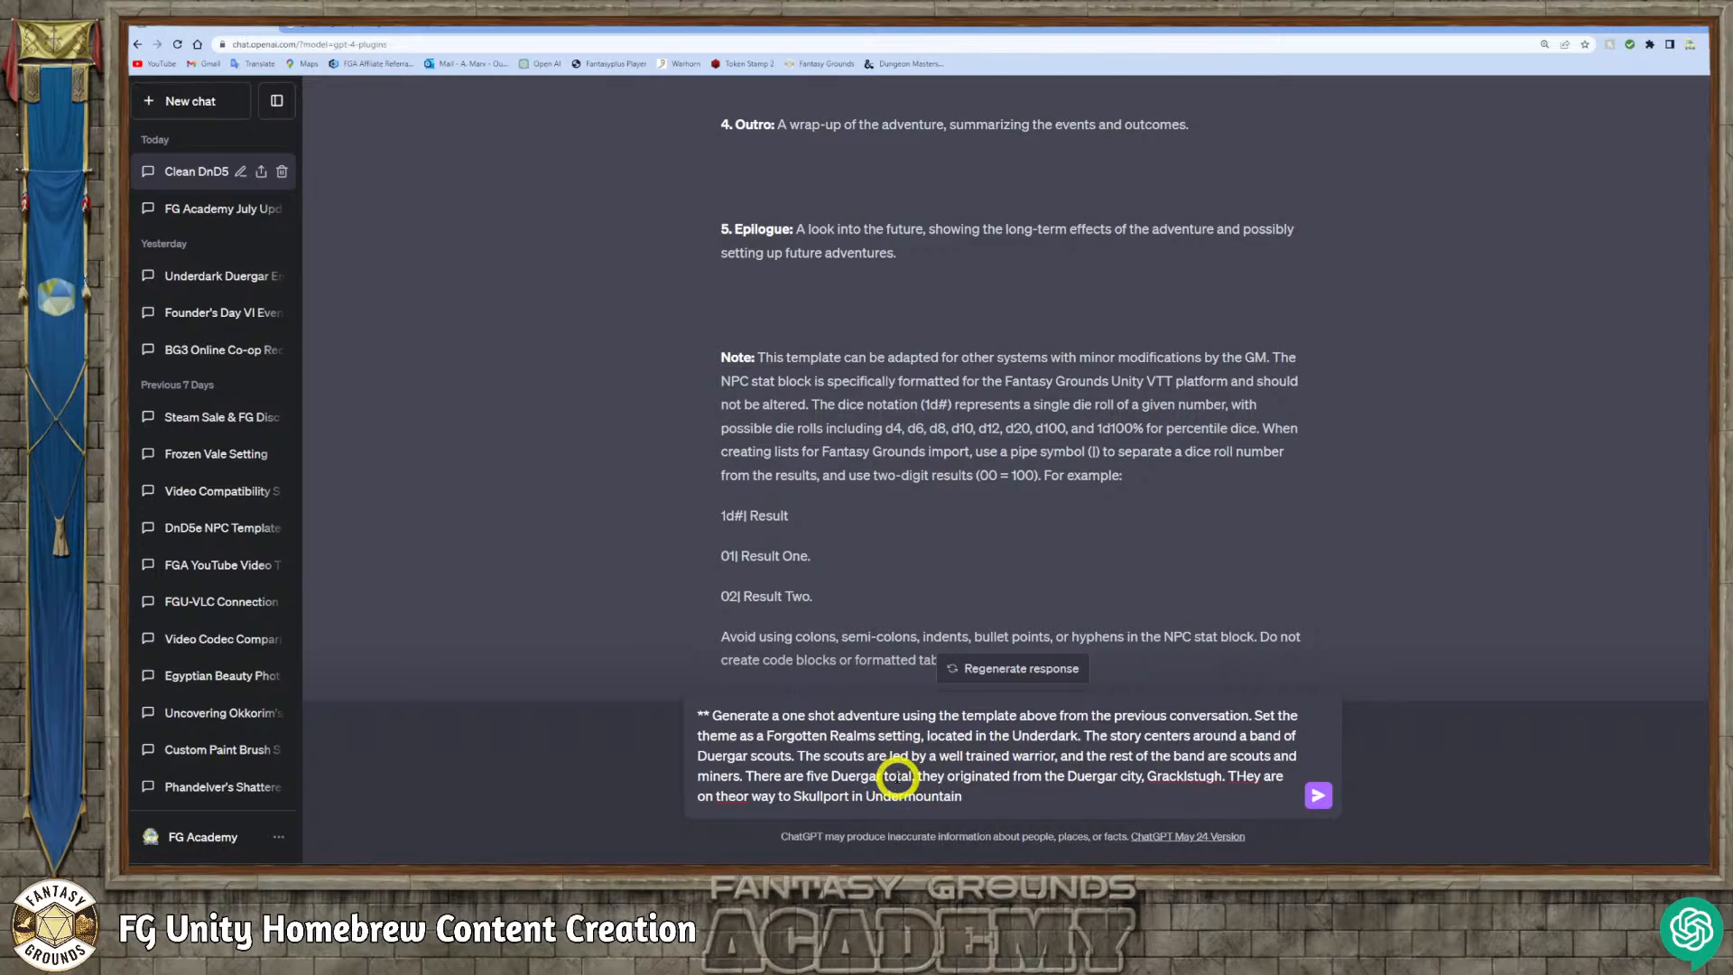
left_click(742, 796)
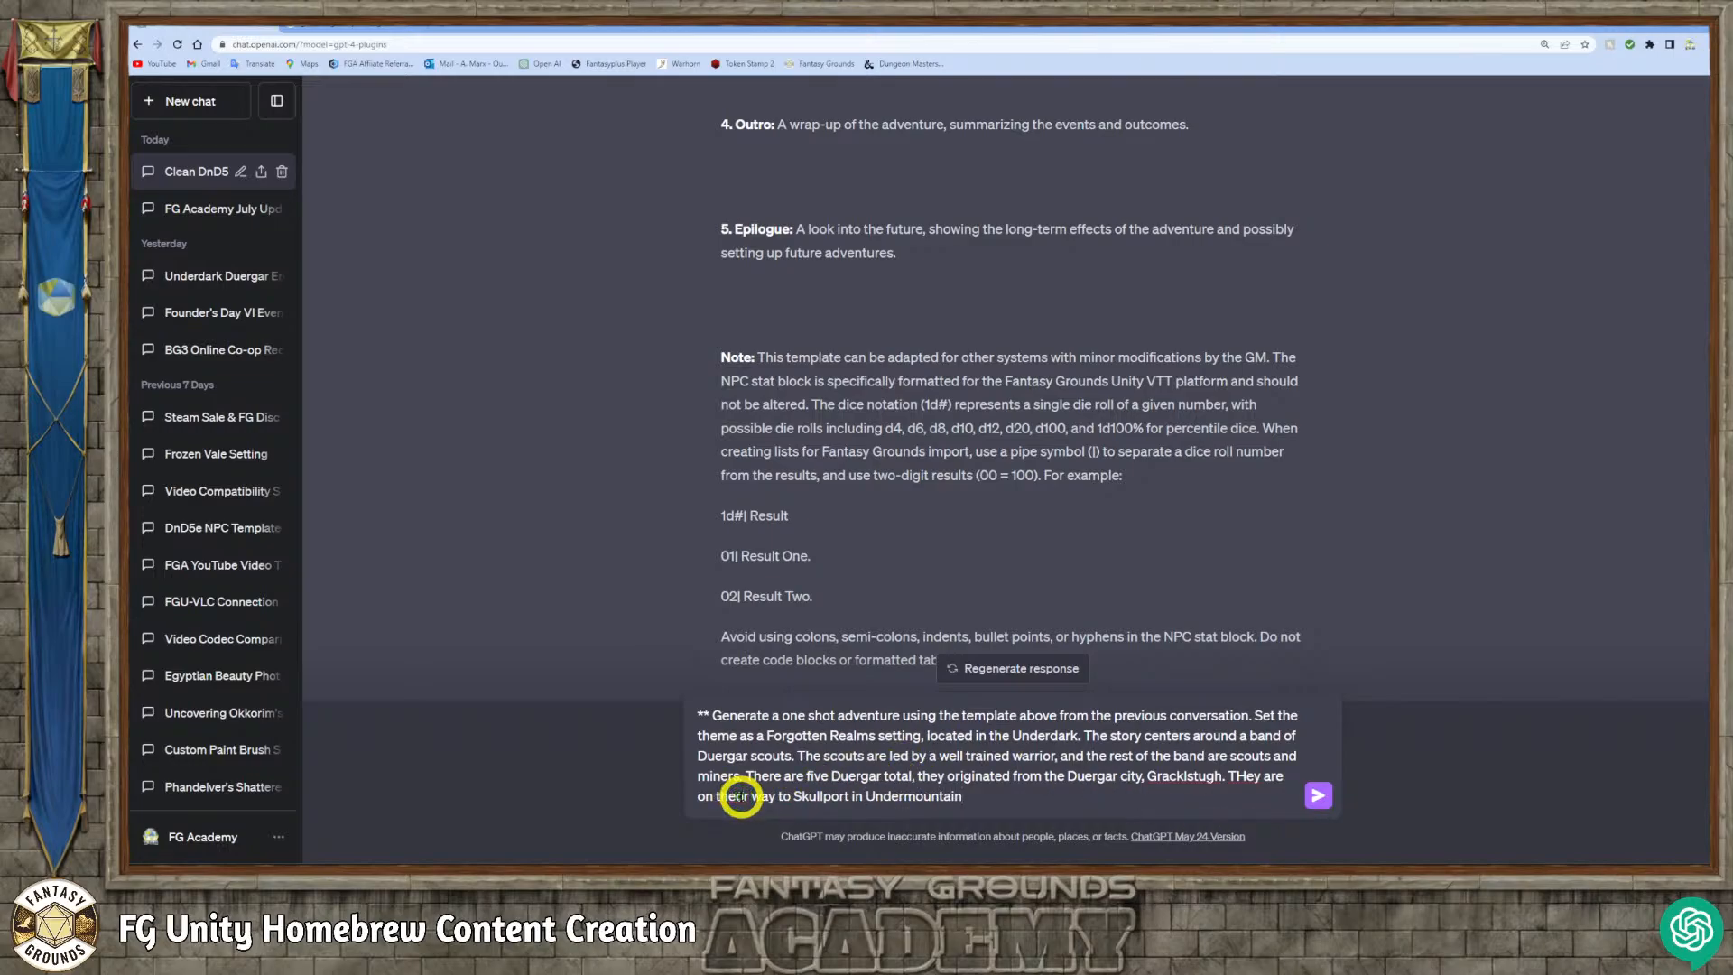
key("BackSpace")
type("information.")
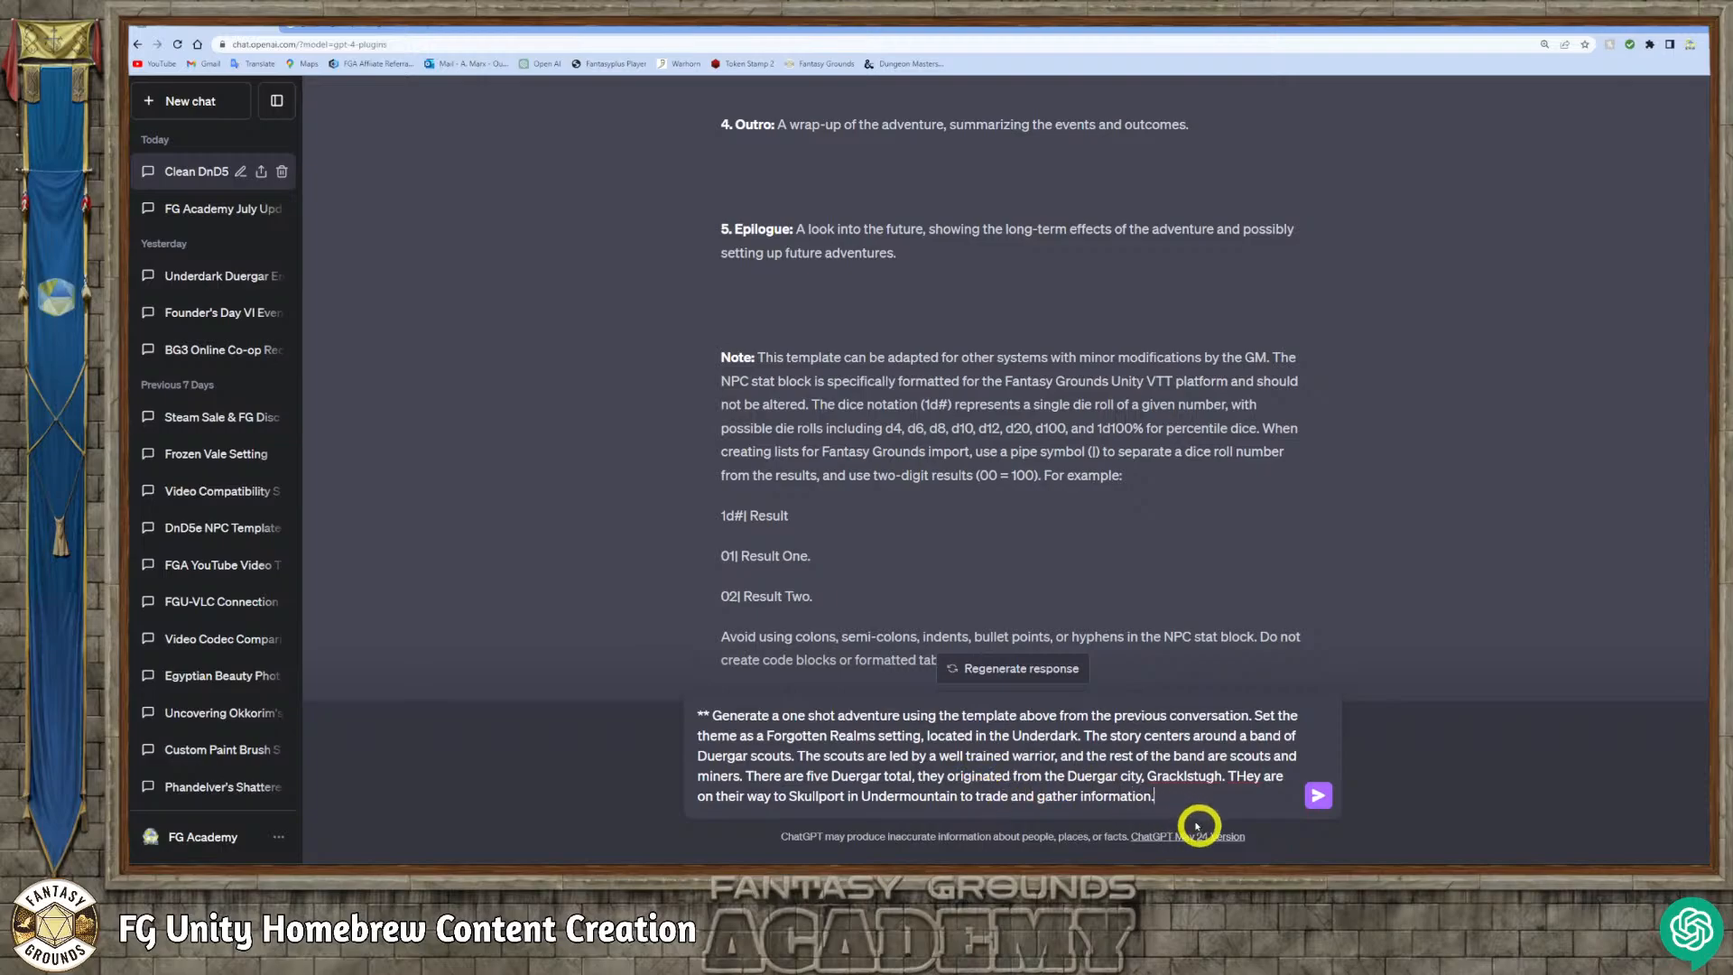
Add "Gracklstugh" to the spelling dictionary and correct the capitalization of "They" in the draft's last sentence.
right_click(1167, 775)
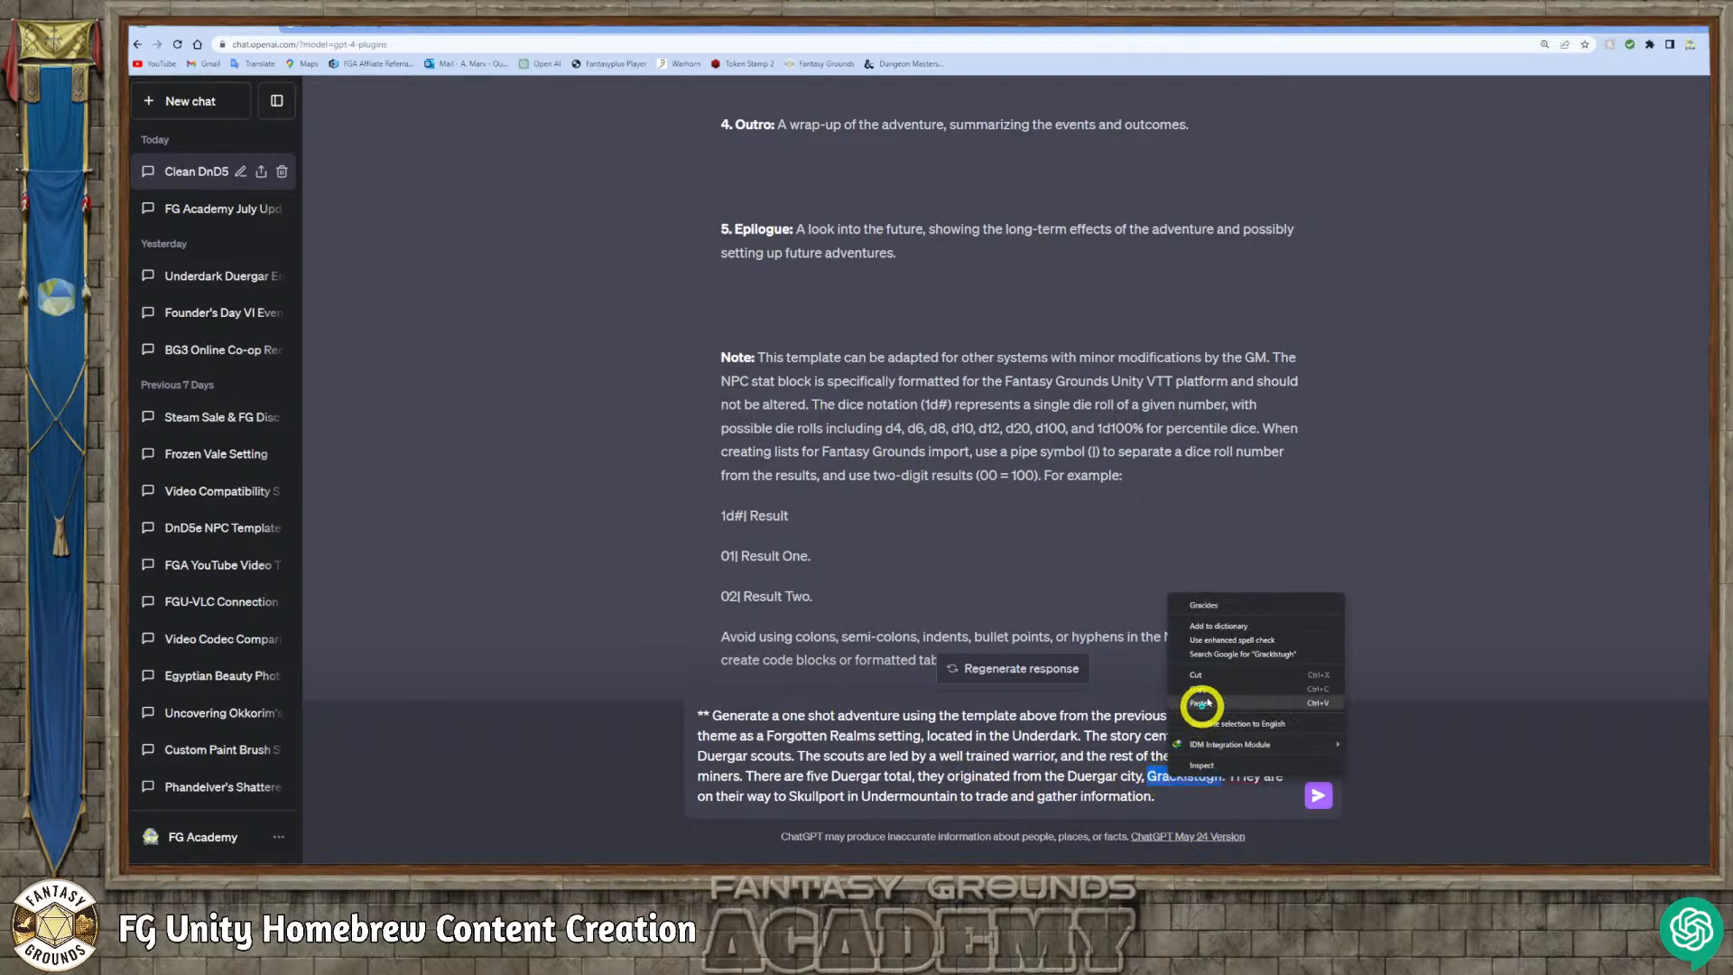
left_click(1233, 627)
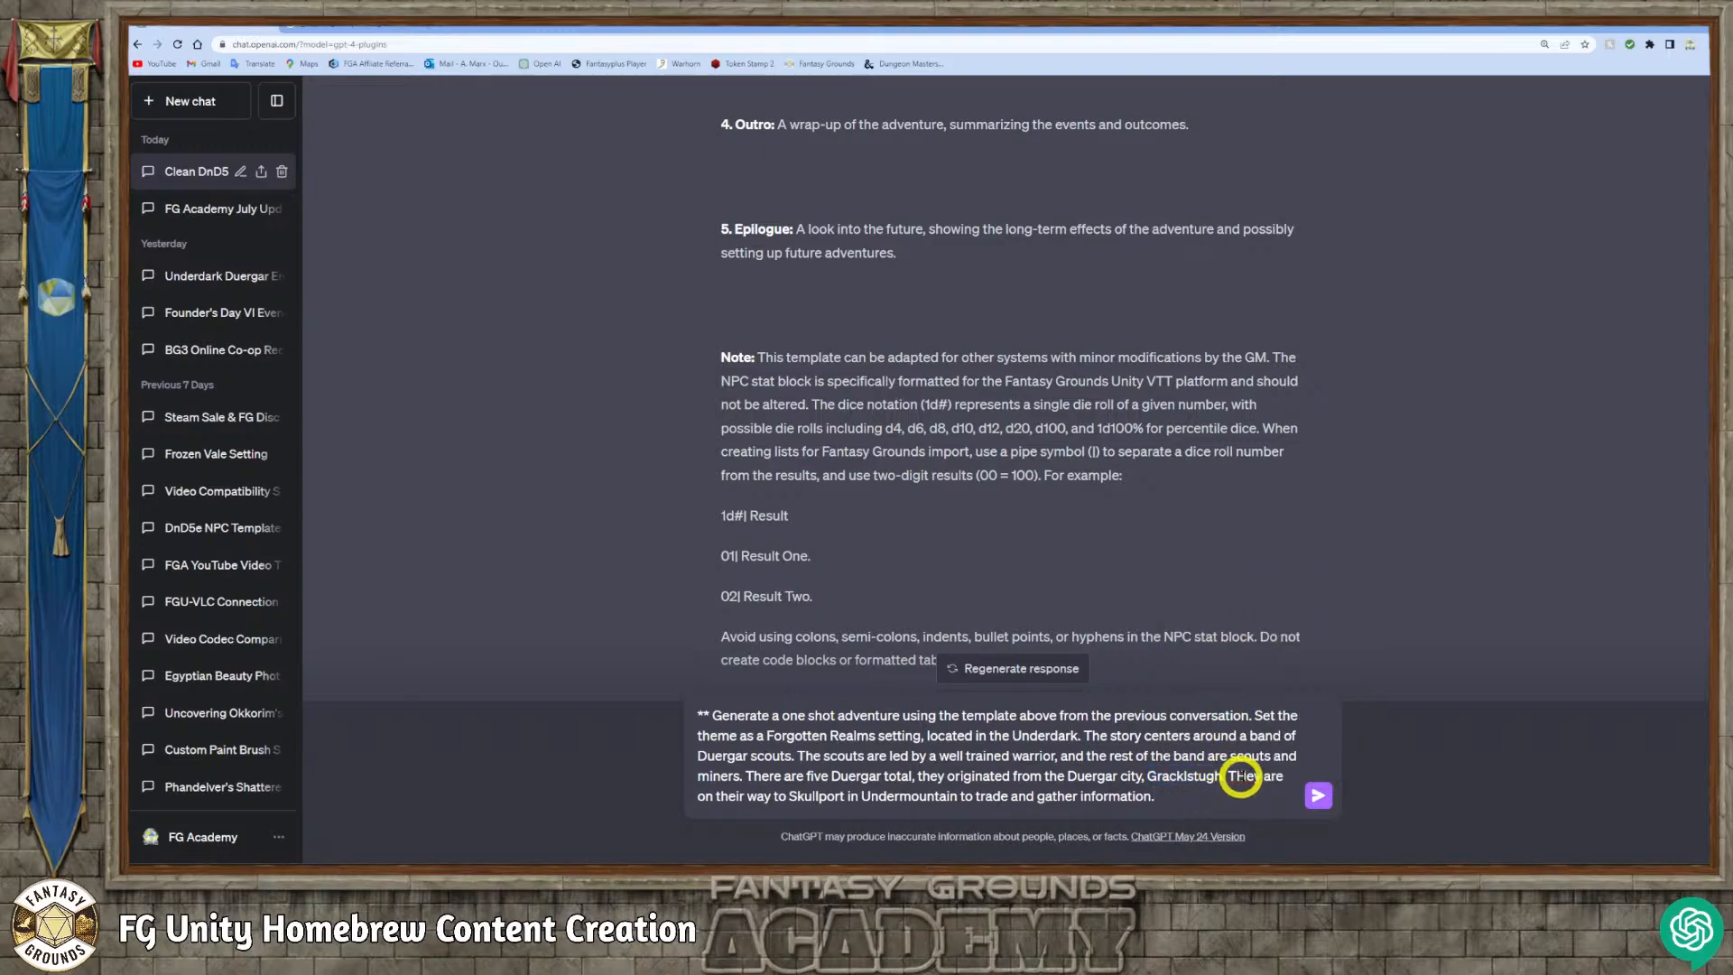
left_click(1248, 778)
key("BackSpace")
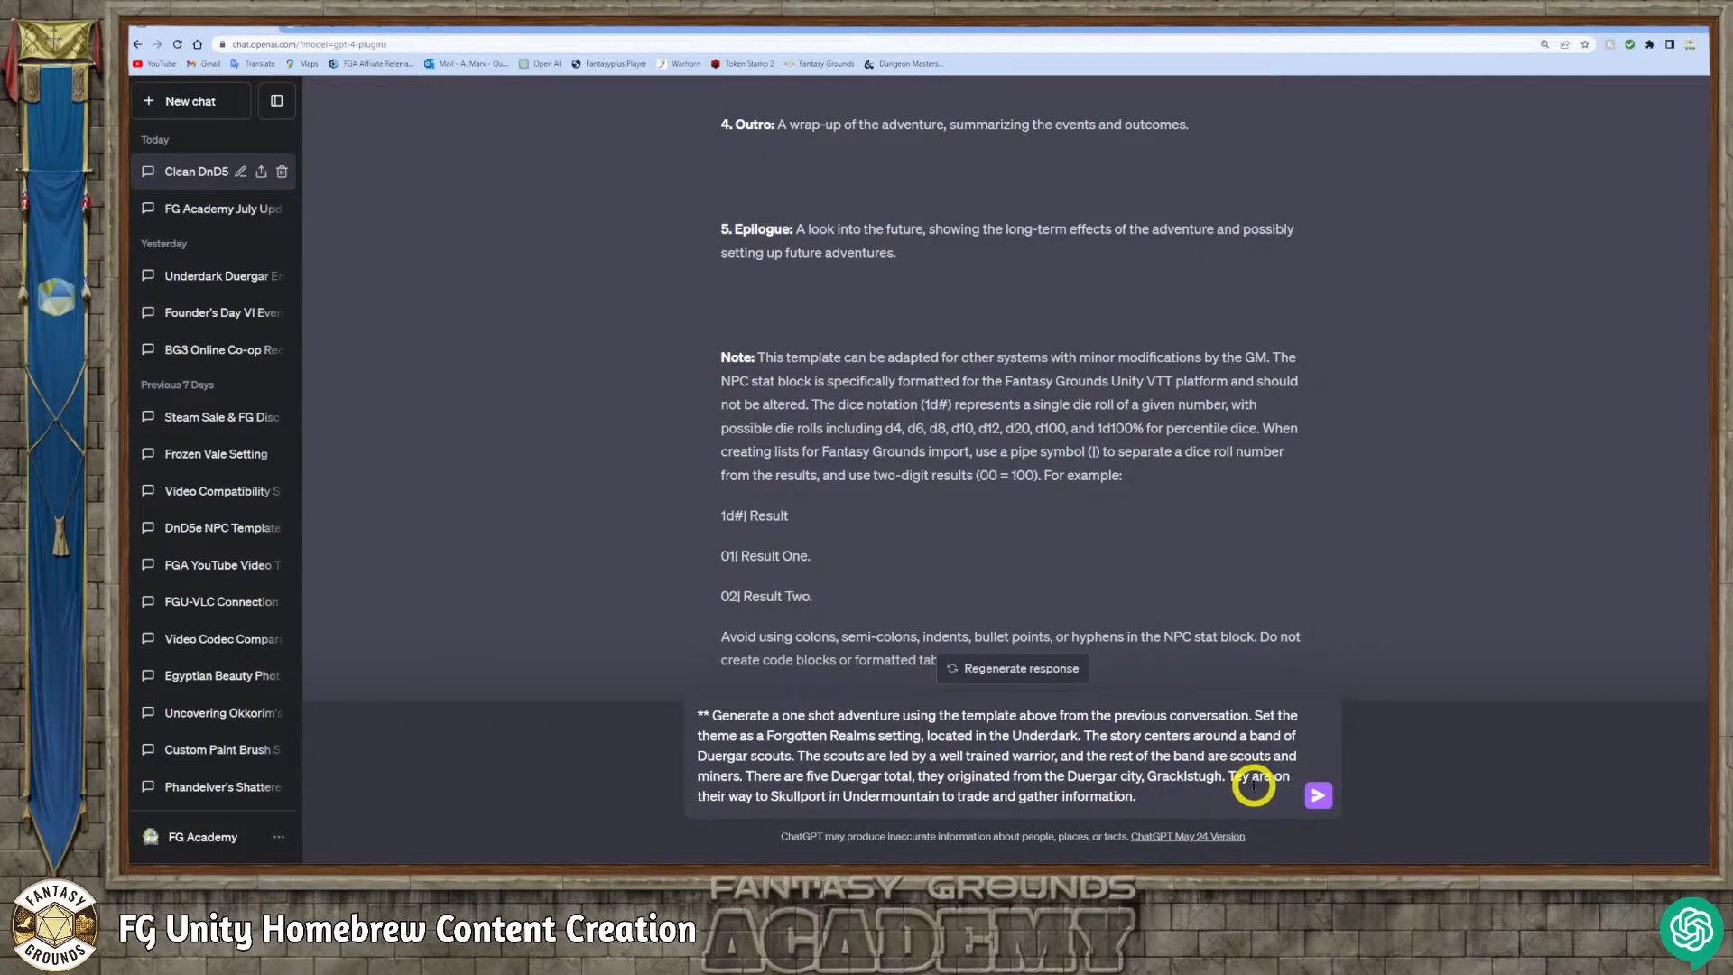
type("h")
Close the adventure prompt with "**" and send it to generate the one-shot.
left_click(1176, 802)
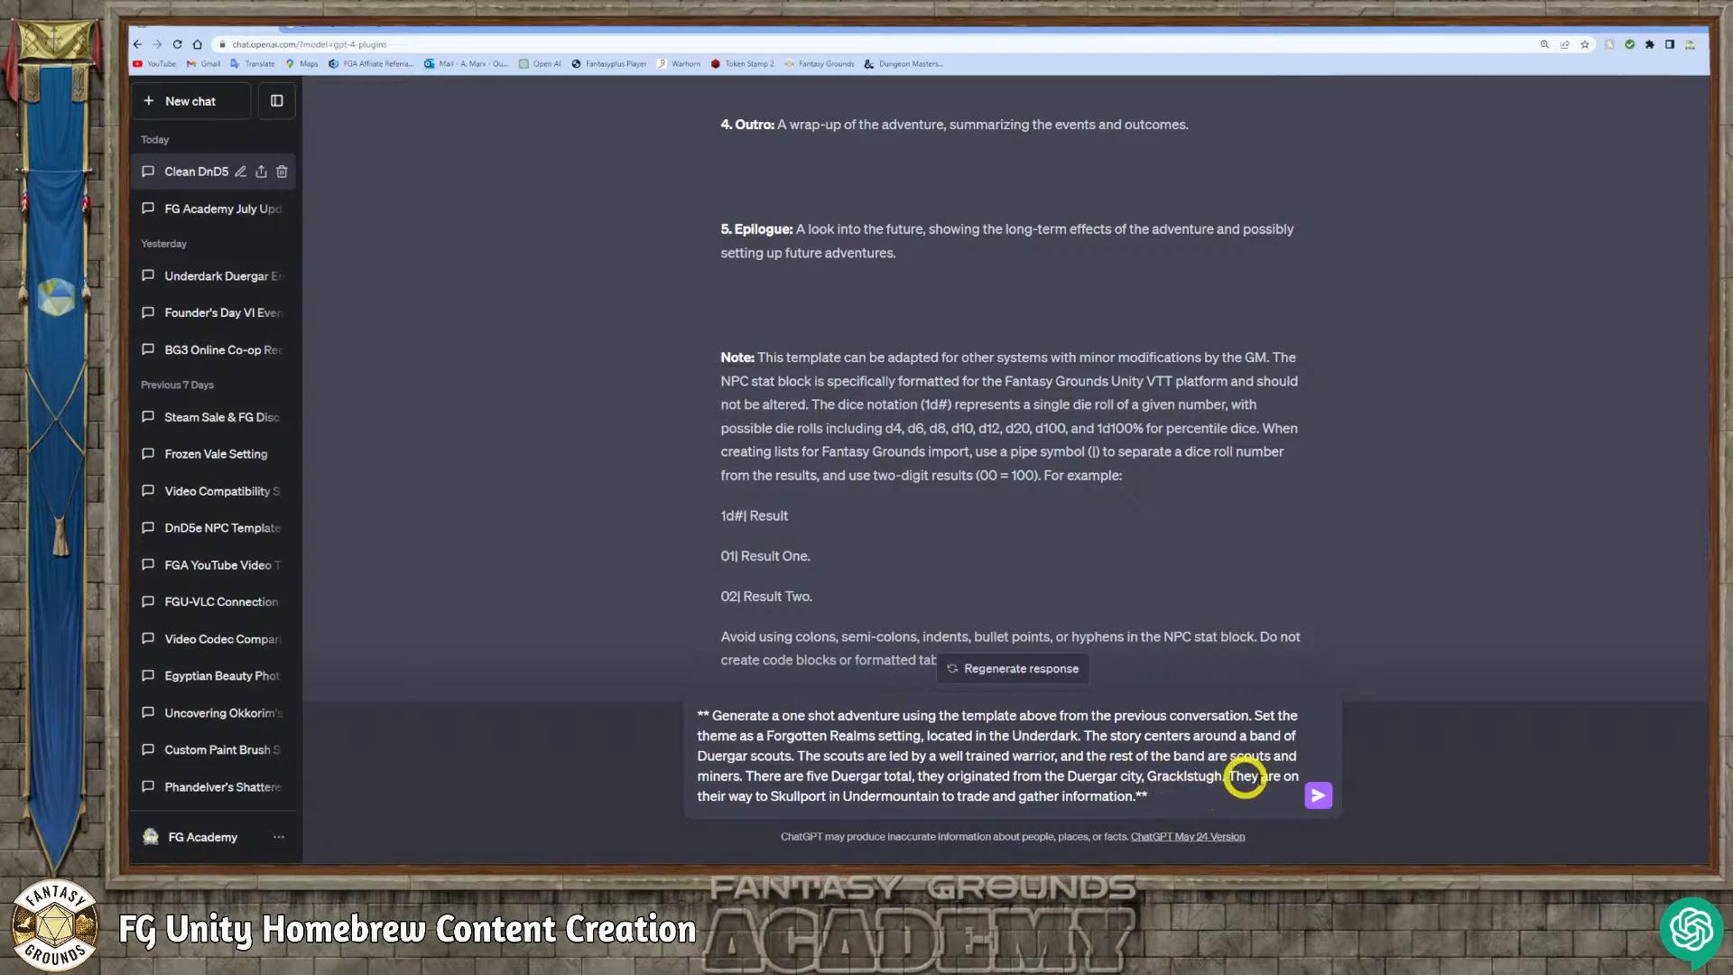
left_click(1320, 796)
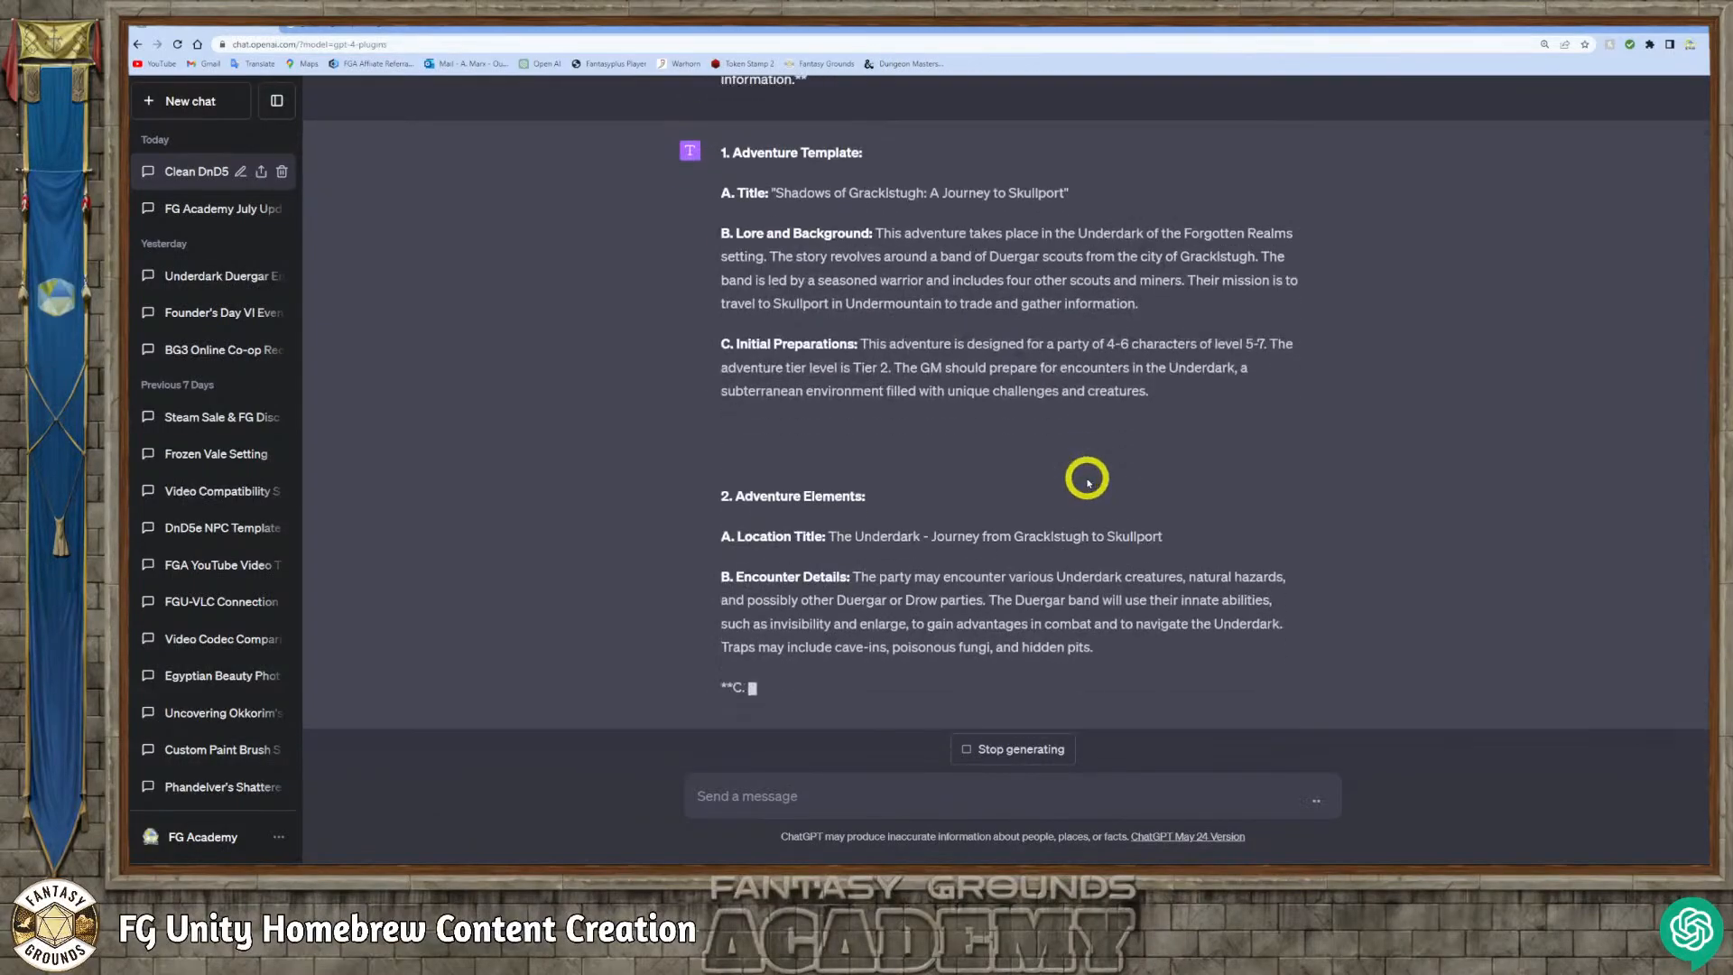
Review the generated adventure's title, lore, initial preparations and Adventure Elements sections.
scroll(1086, 478, "up", 1)
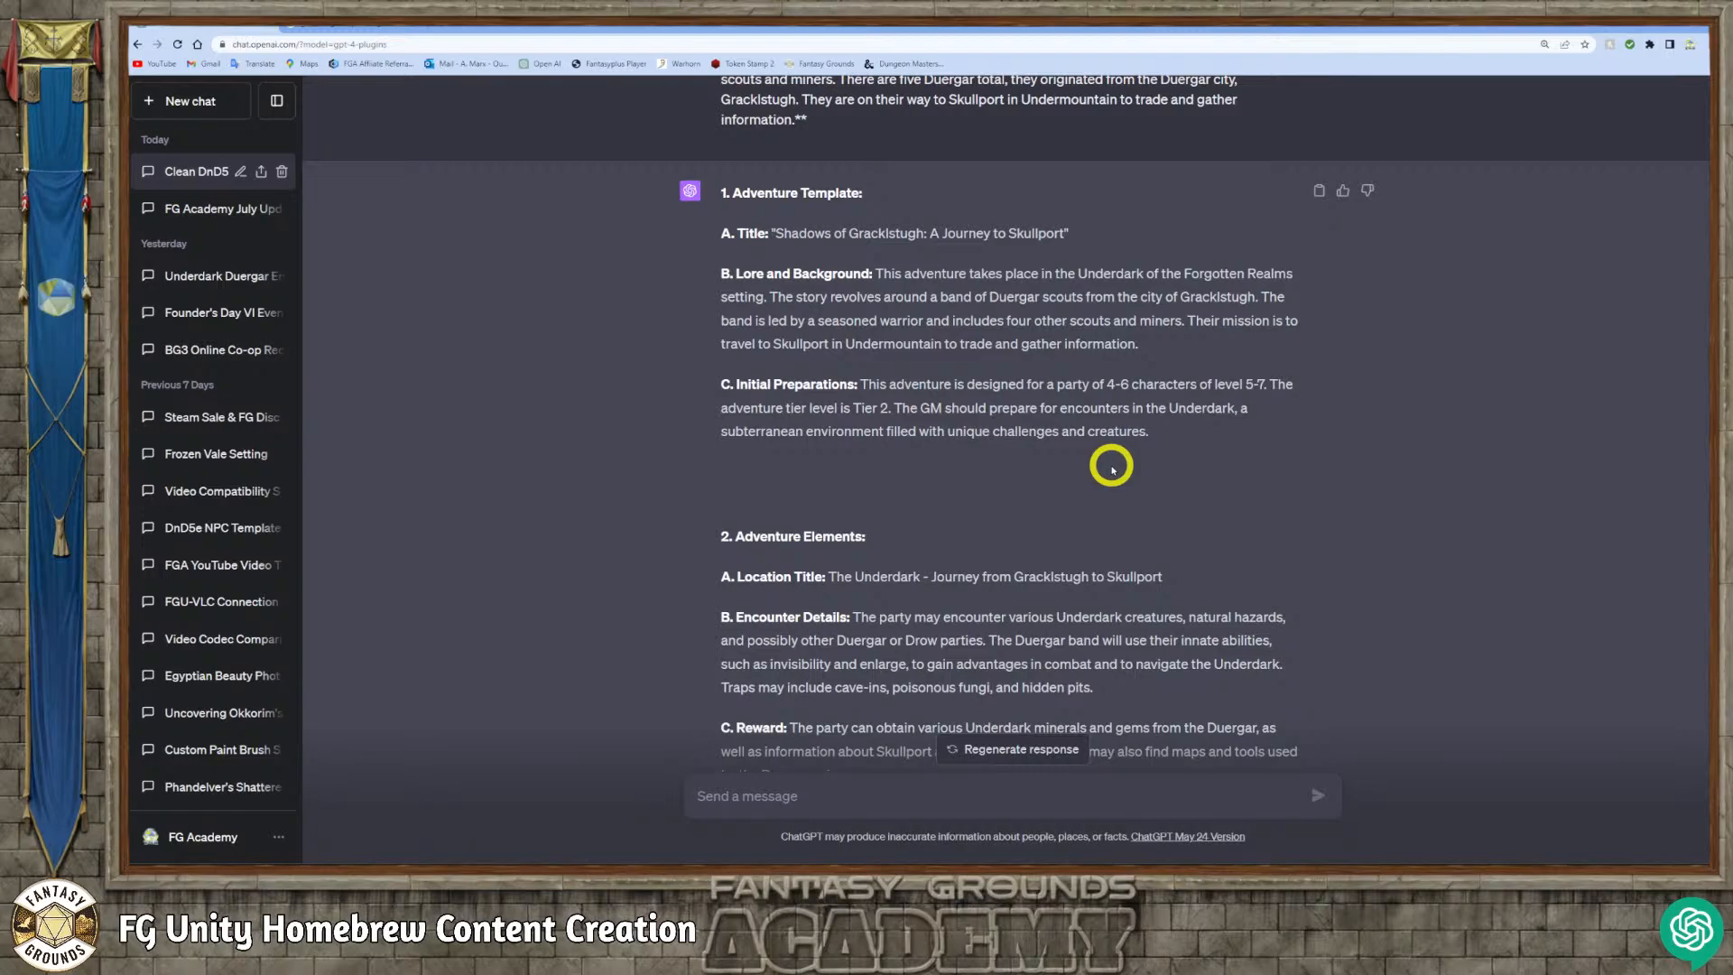
scroll(1113, 469, "down", 15)
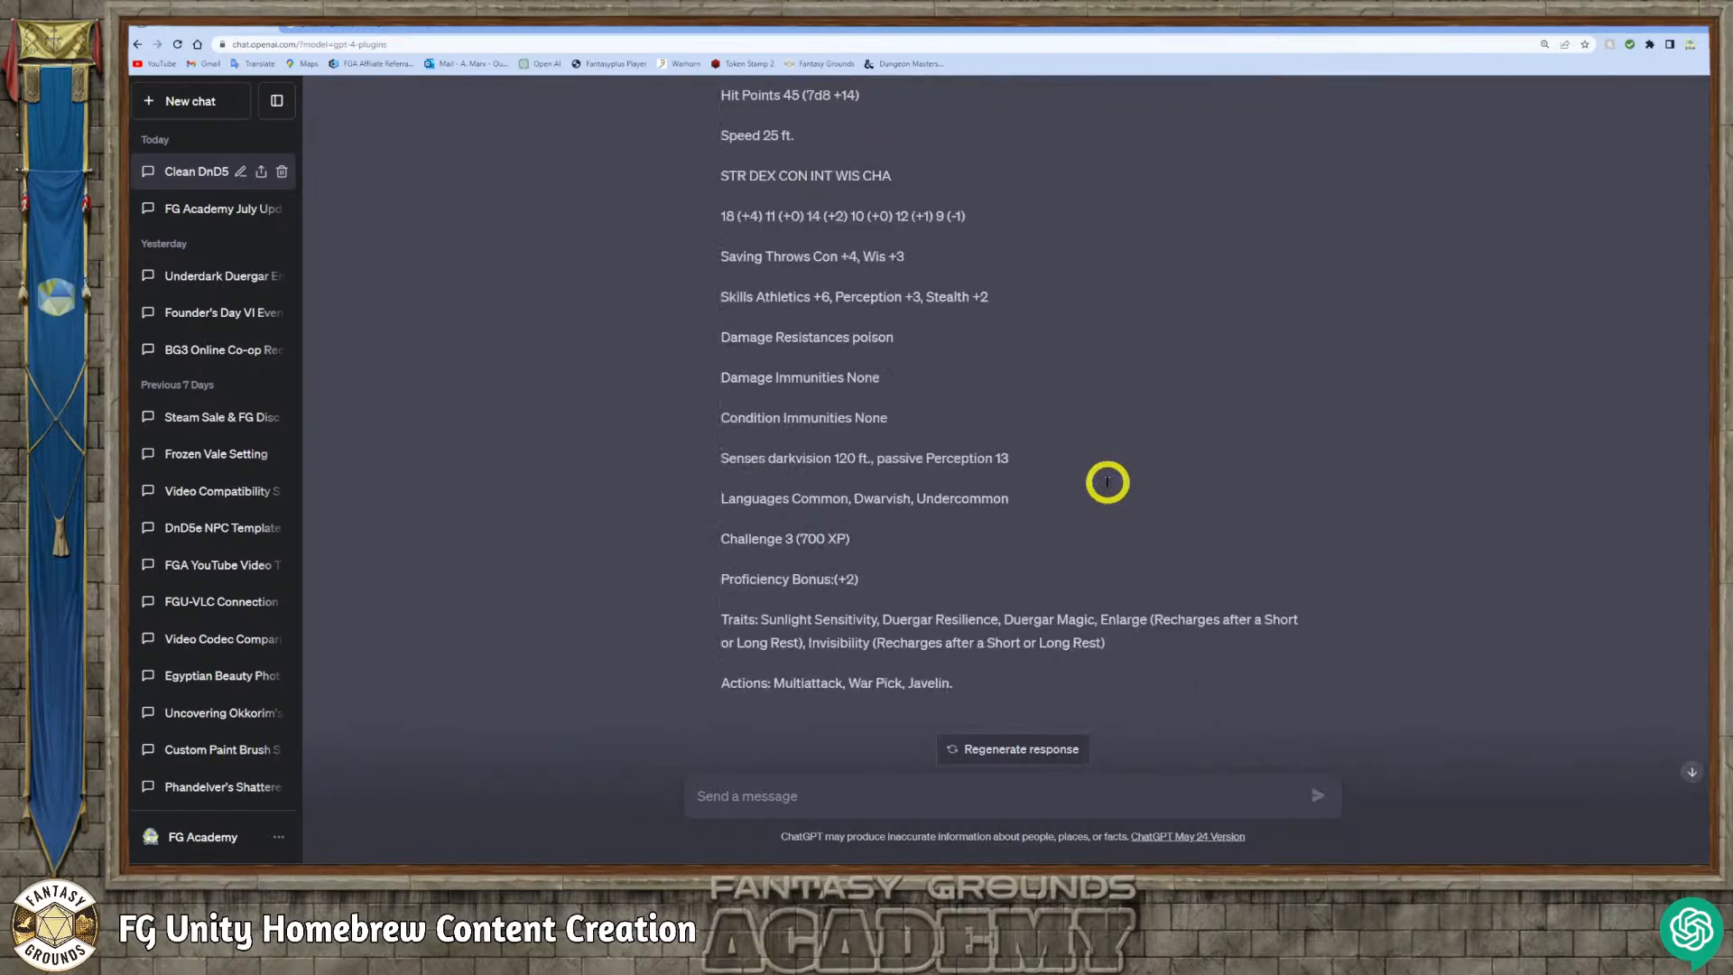
scroll(1108, 481, "up", 8)
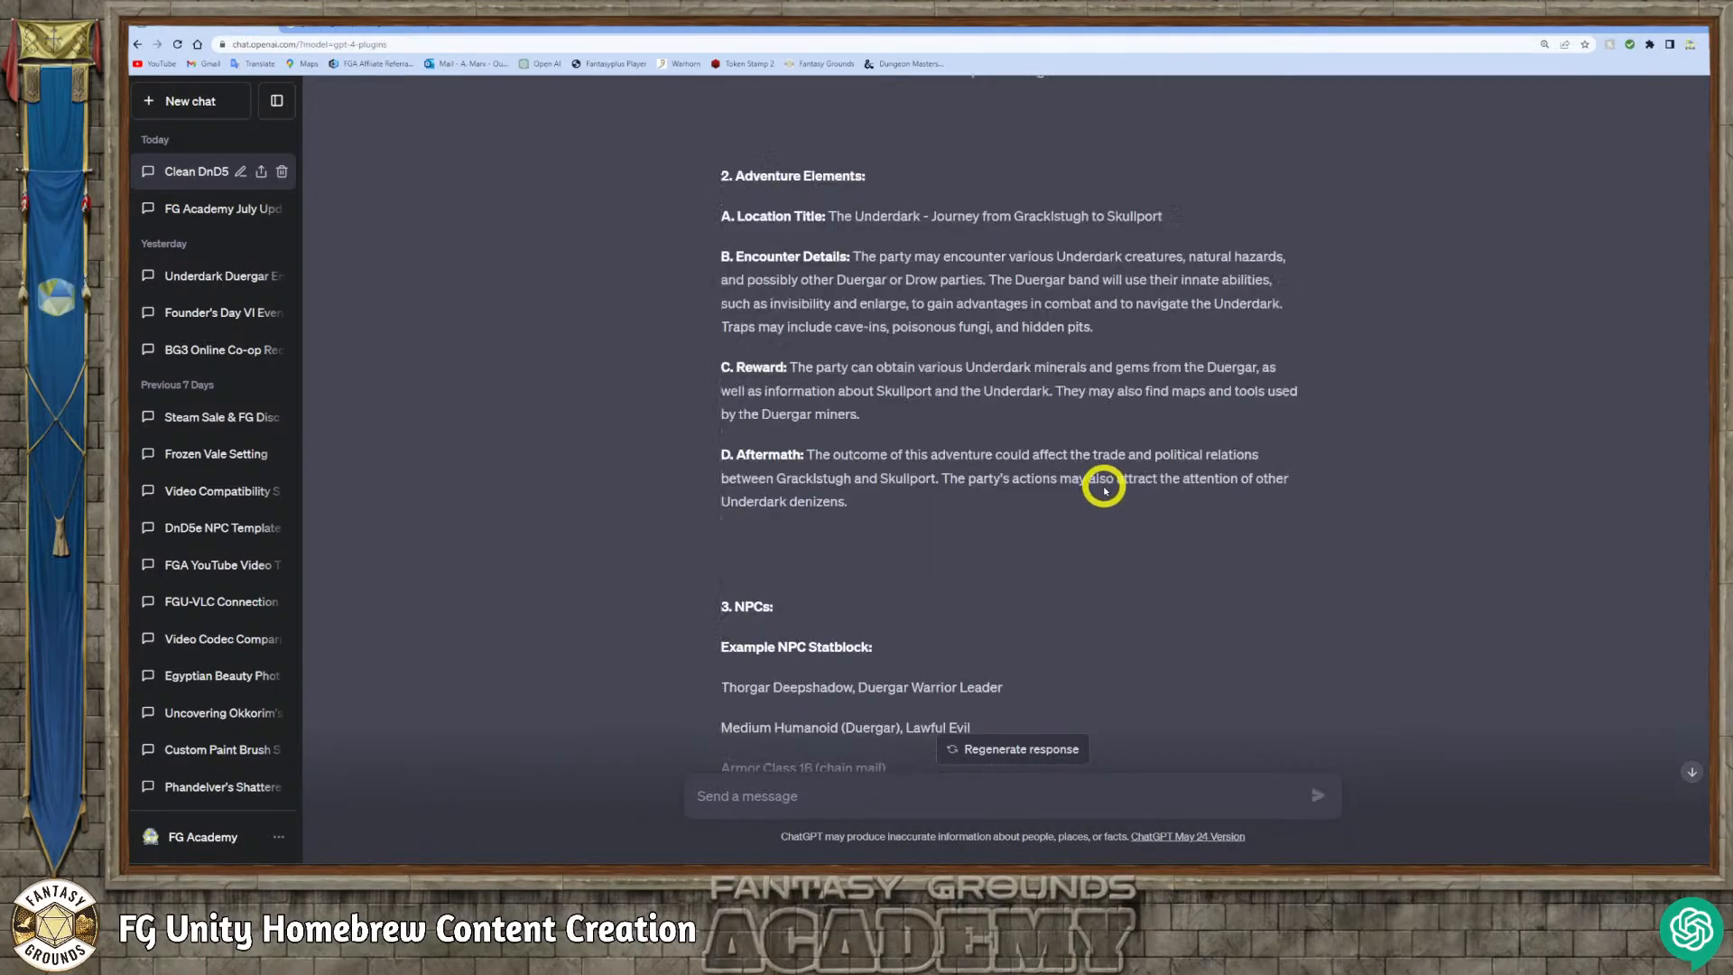
scroll(1105, 488, "up", 1)
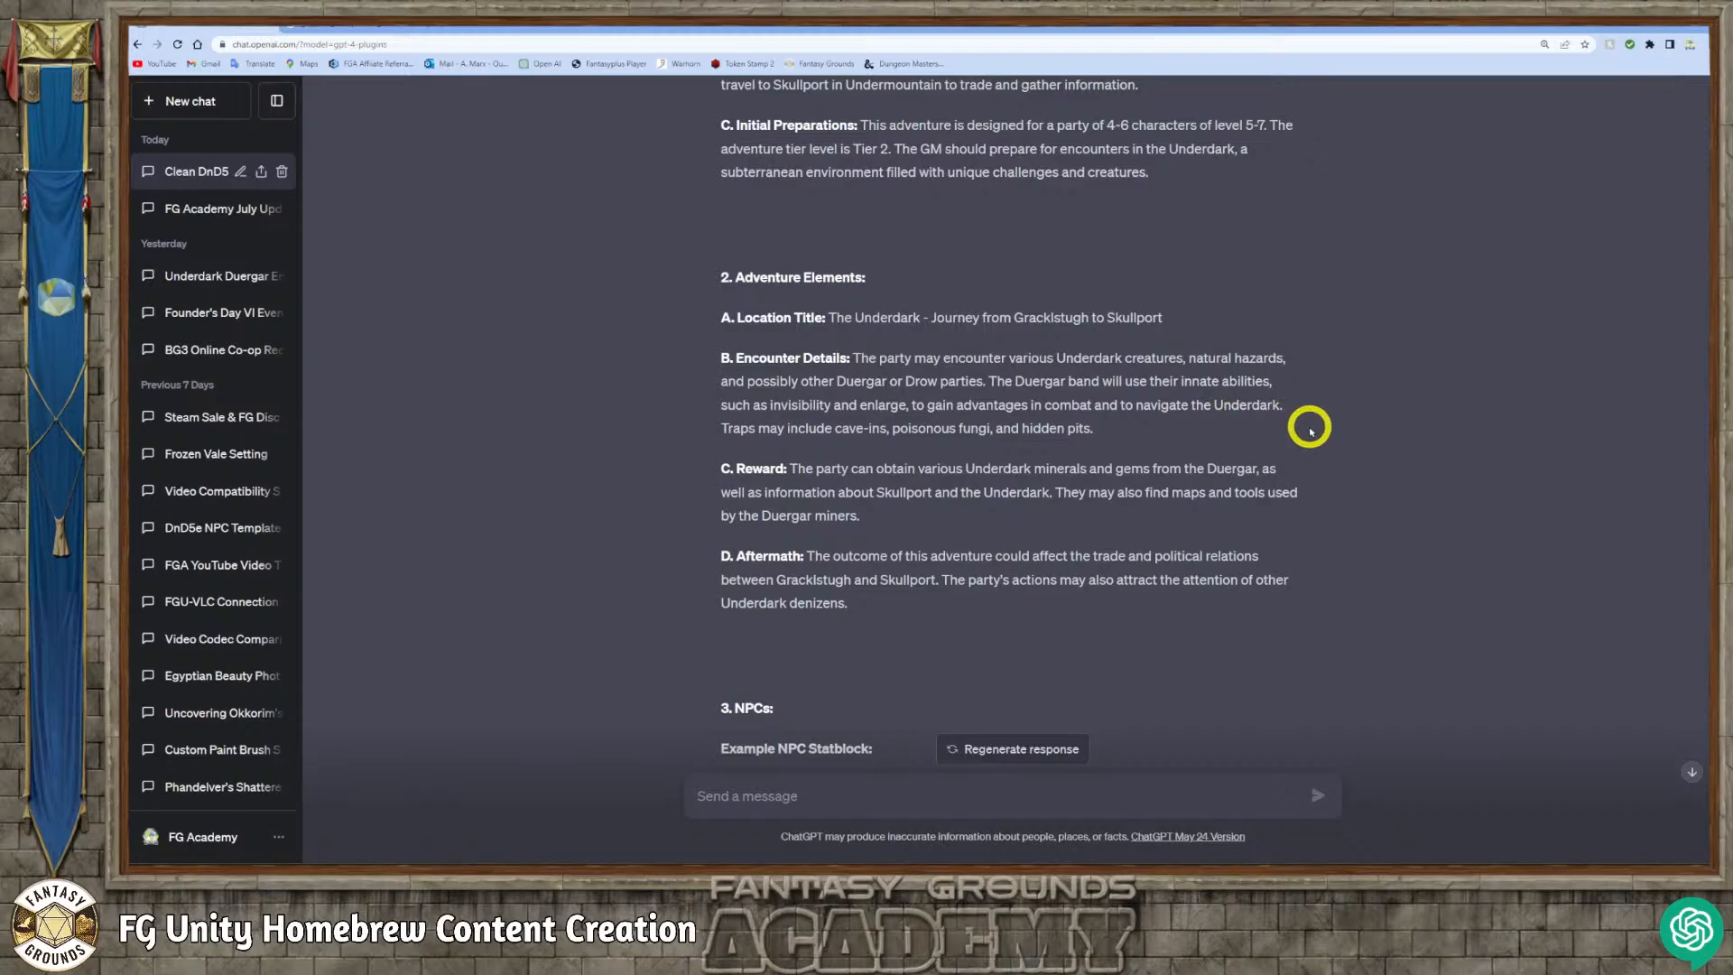
scroll(1310, 431, "down", 2)
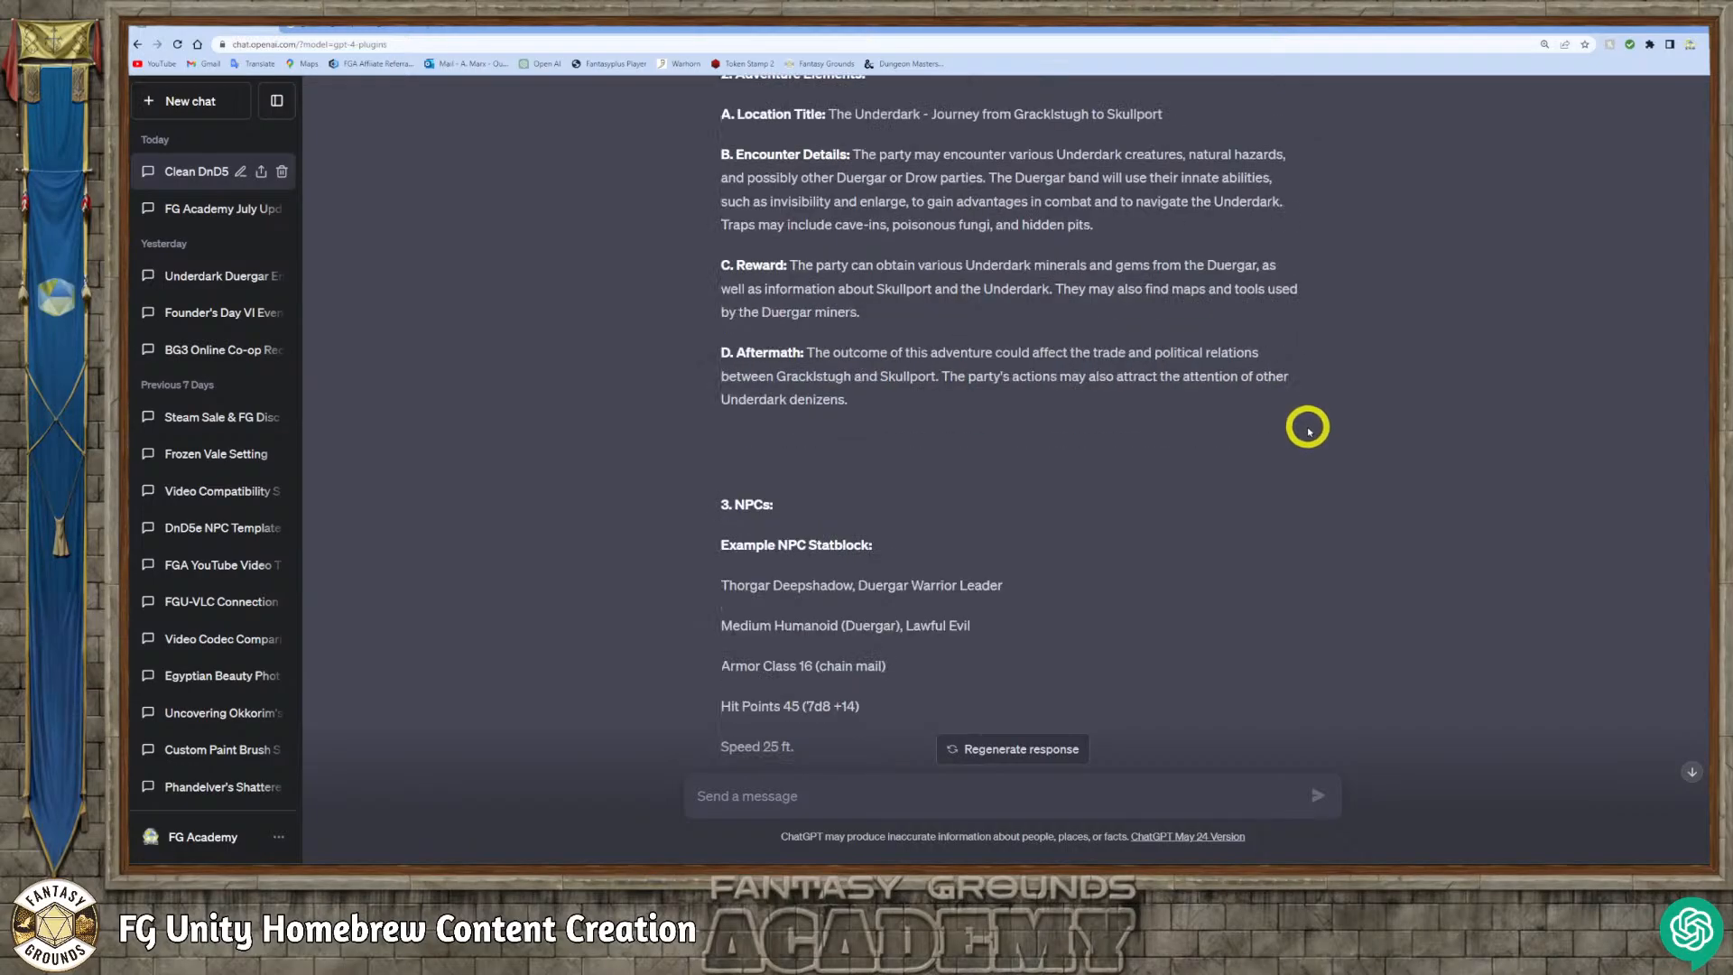
scroll(1308, 430, "up", 1)
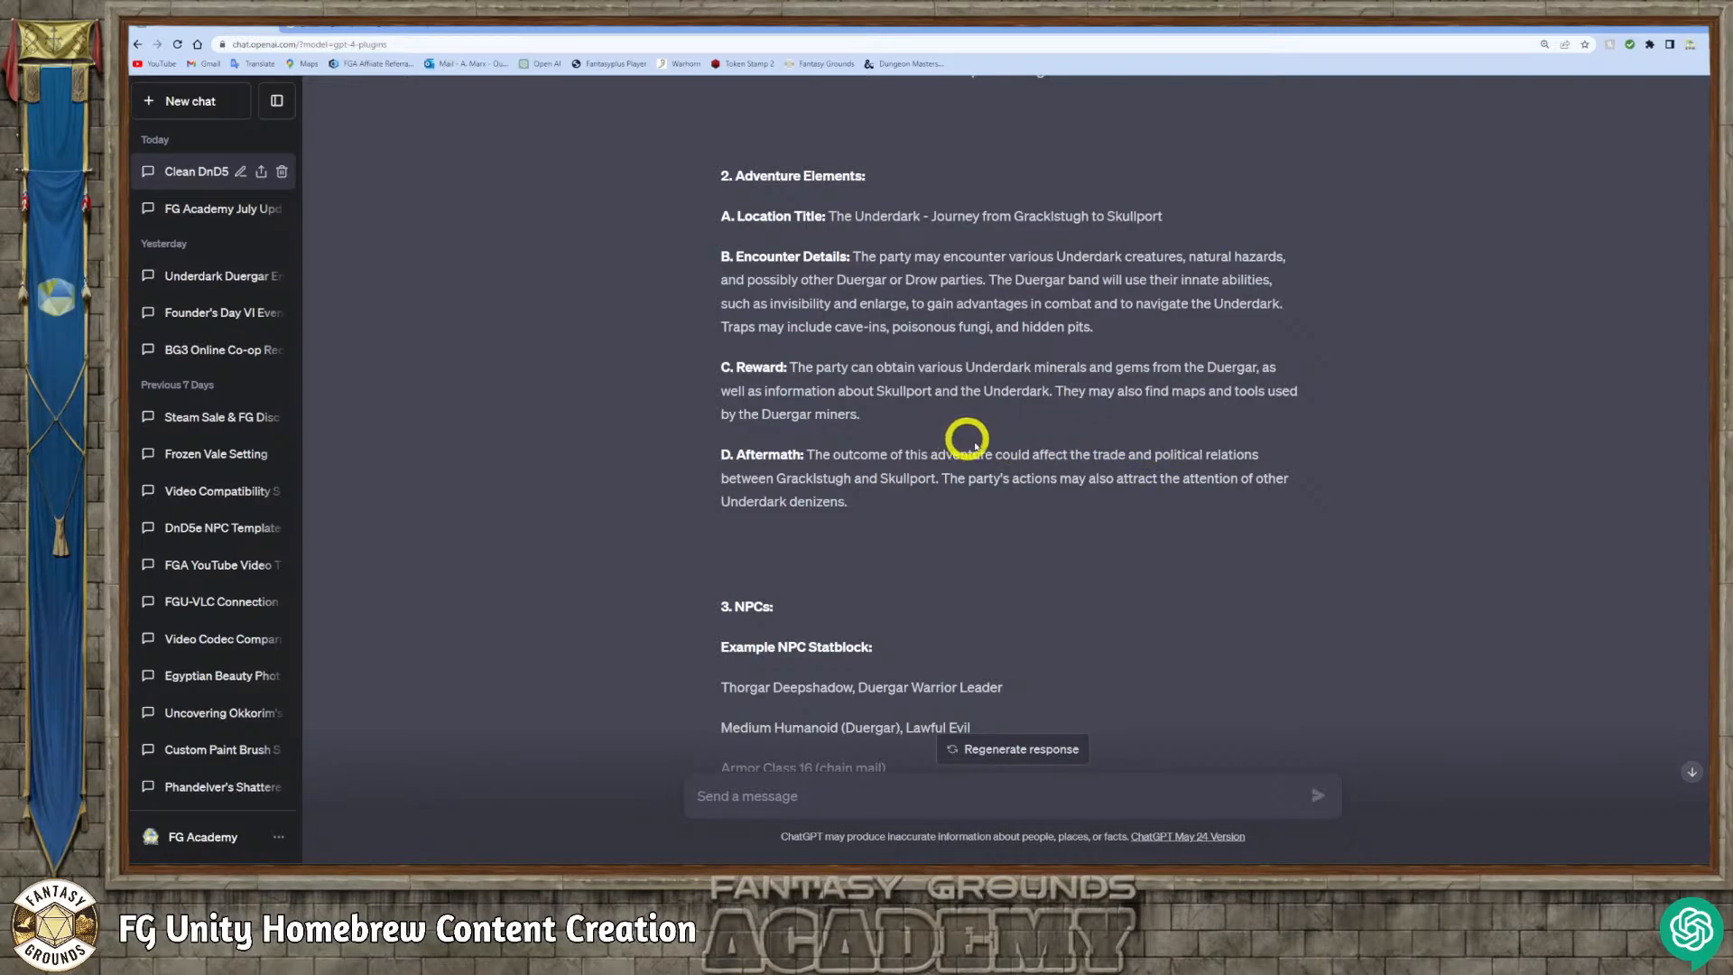
scroll(997, 474, "down", 1)
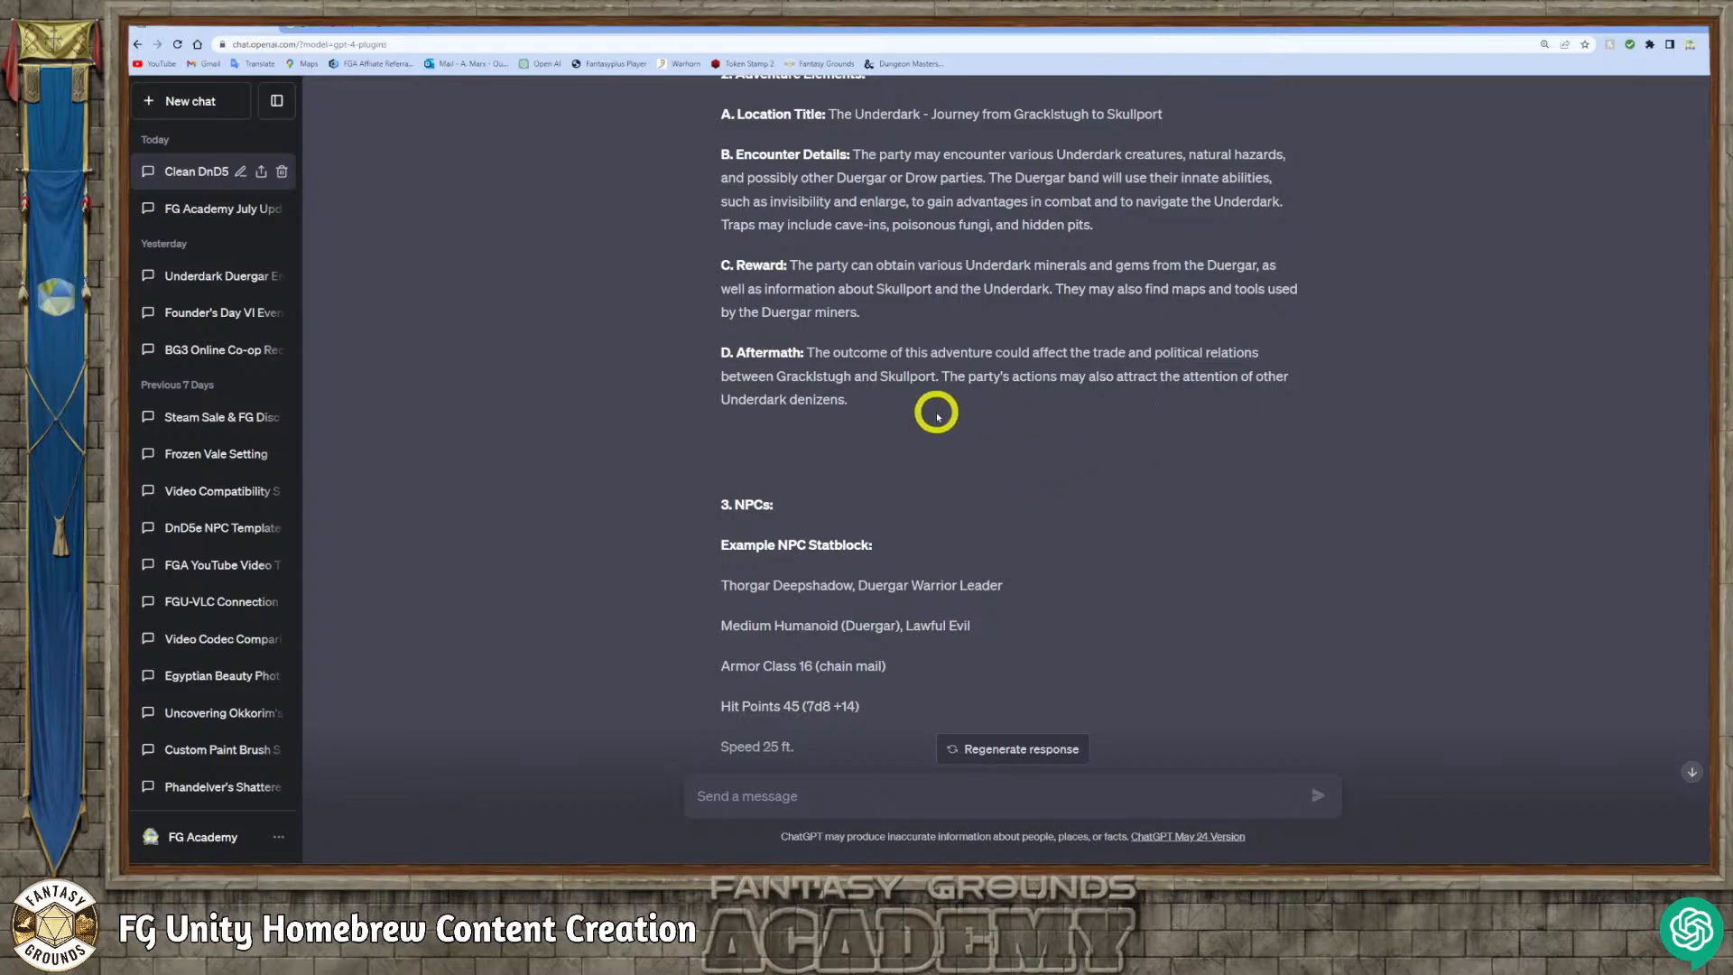
Read through the Duergar Warrior Leader's stat block, the outro and the epilogue of the generated adventure.
scroll(942, 415, "down", 2)
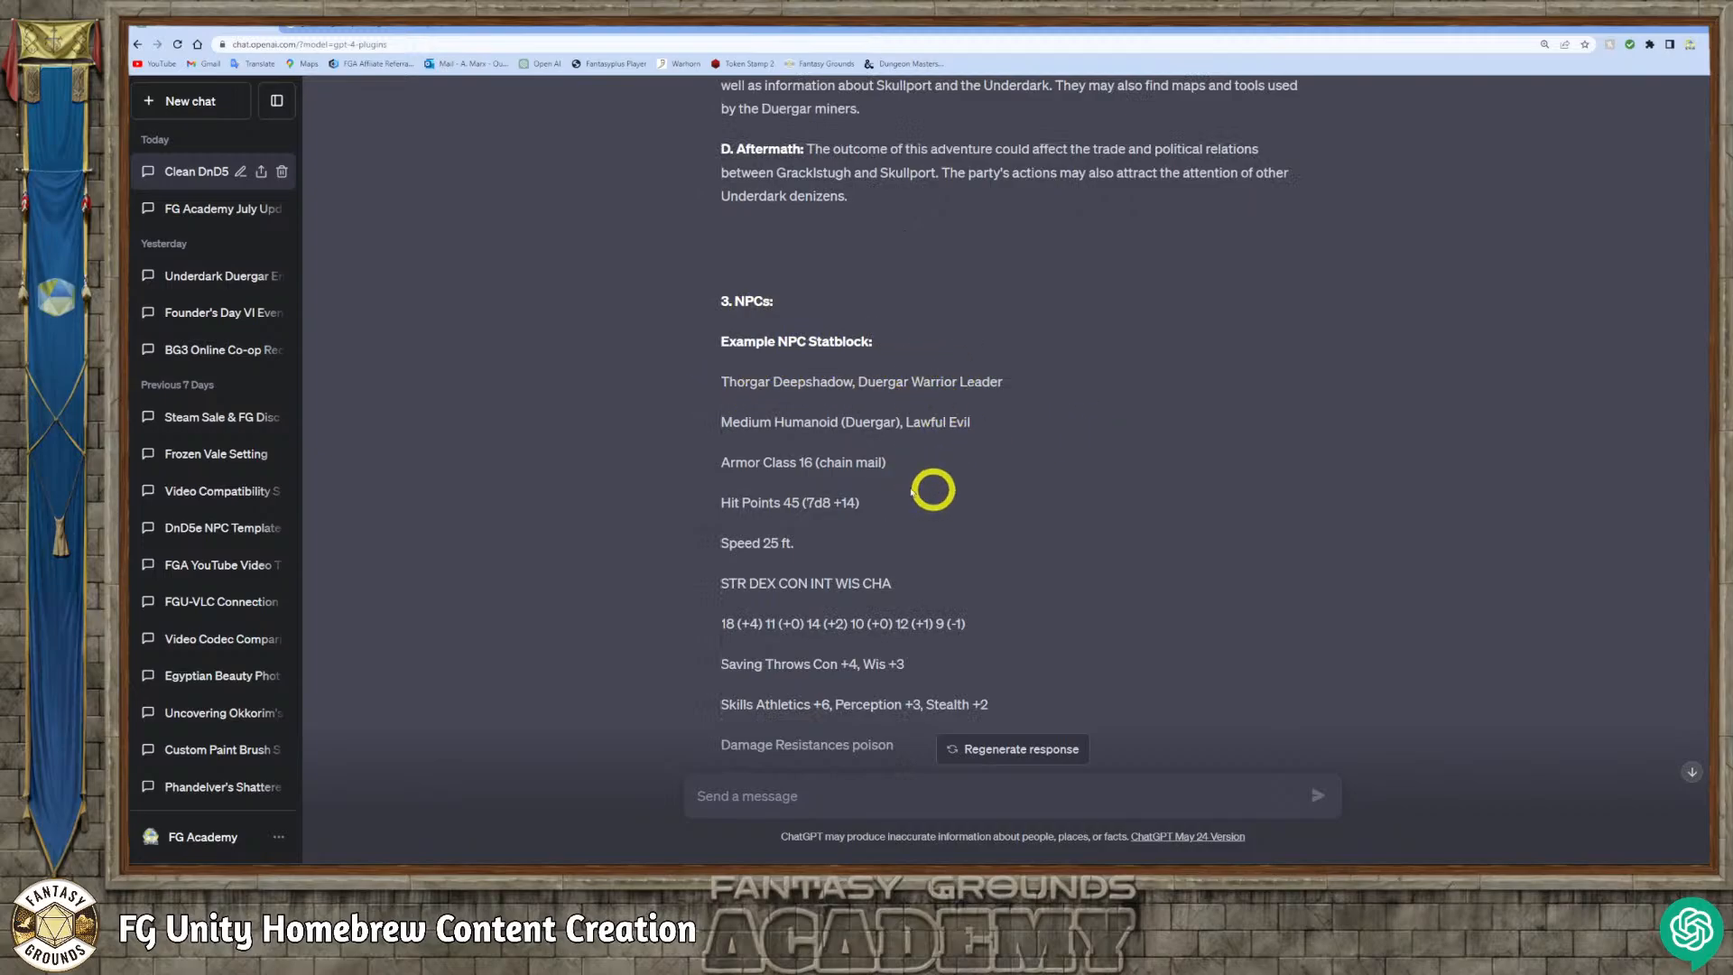
scroll(939, 465, "down", 1)
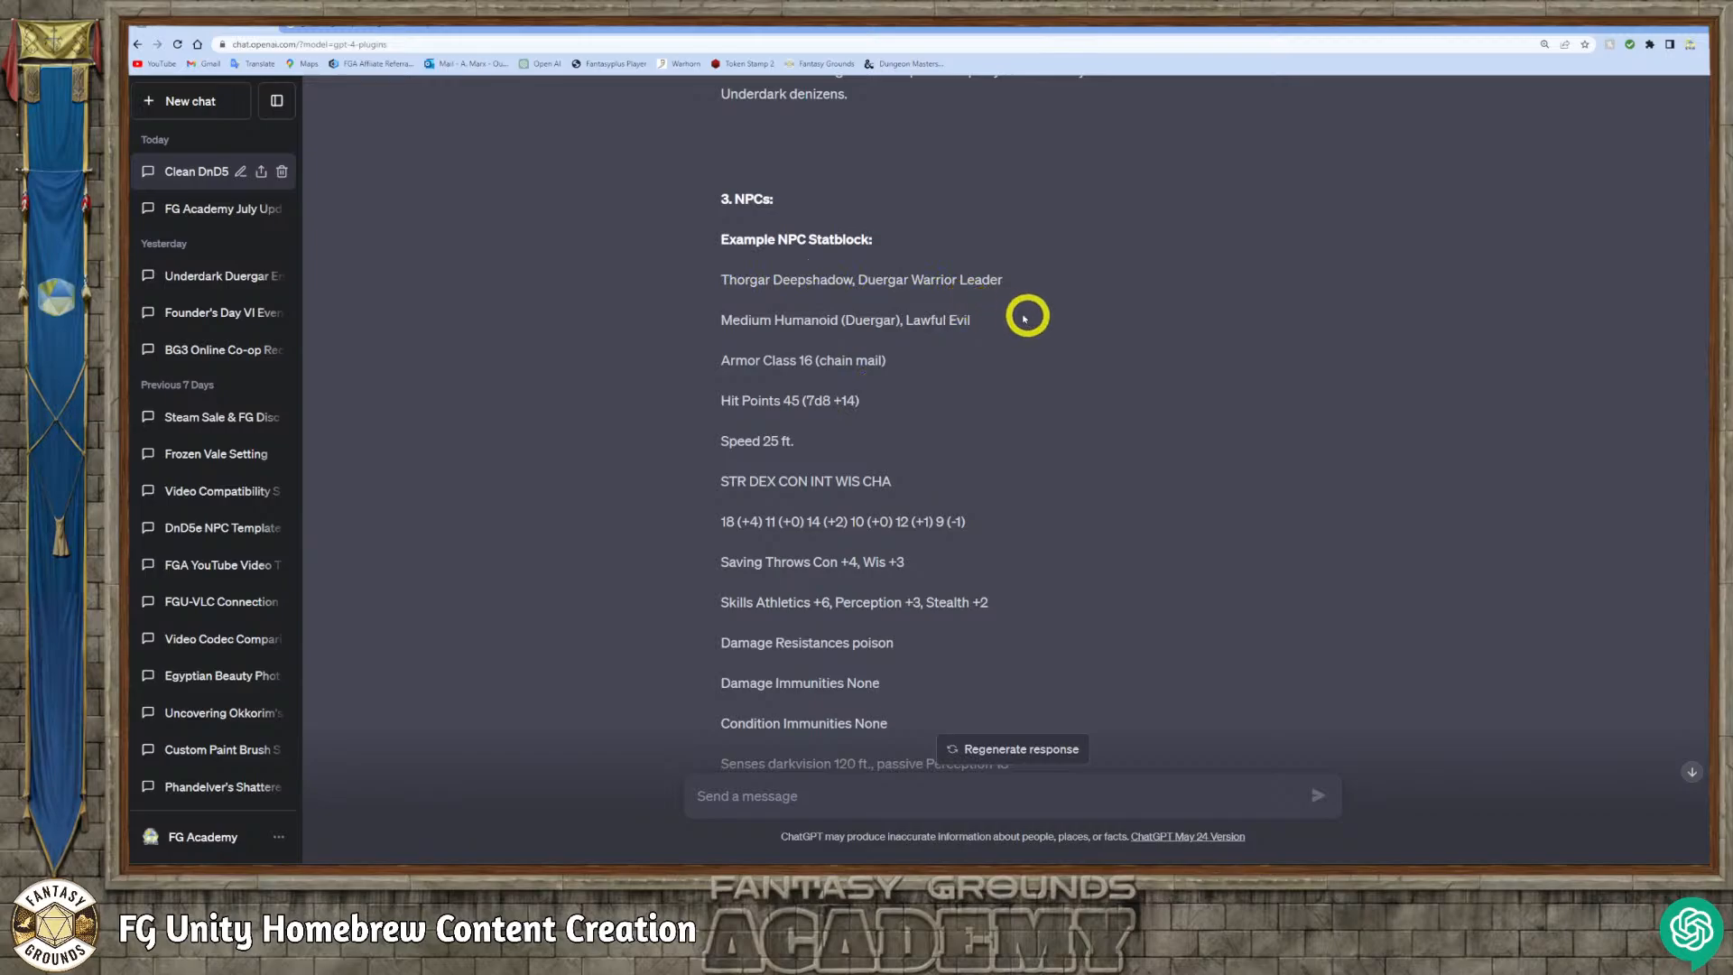
scroll(944, 388, "down", 4)
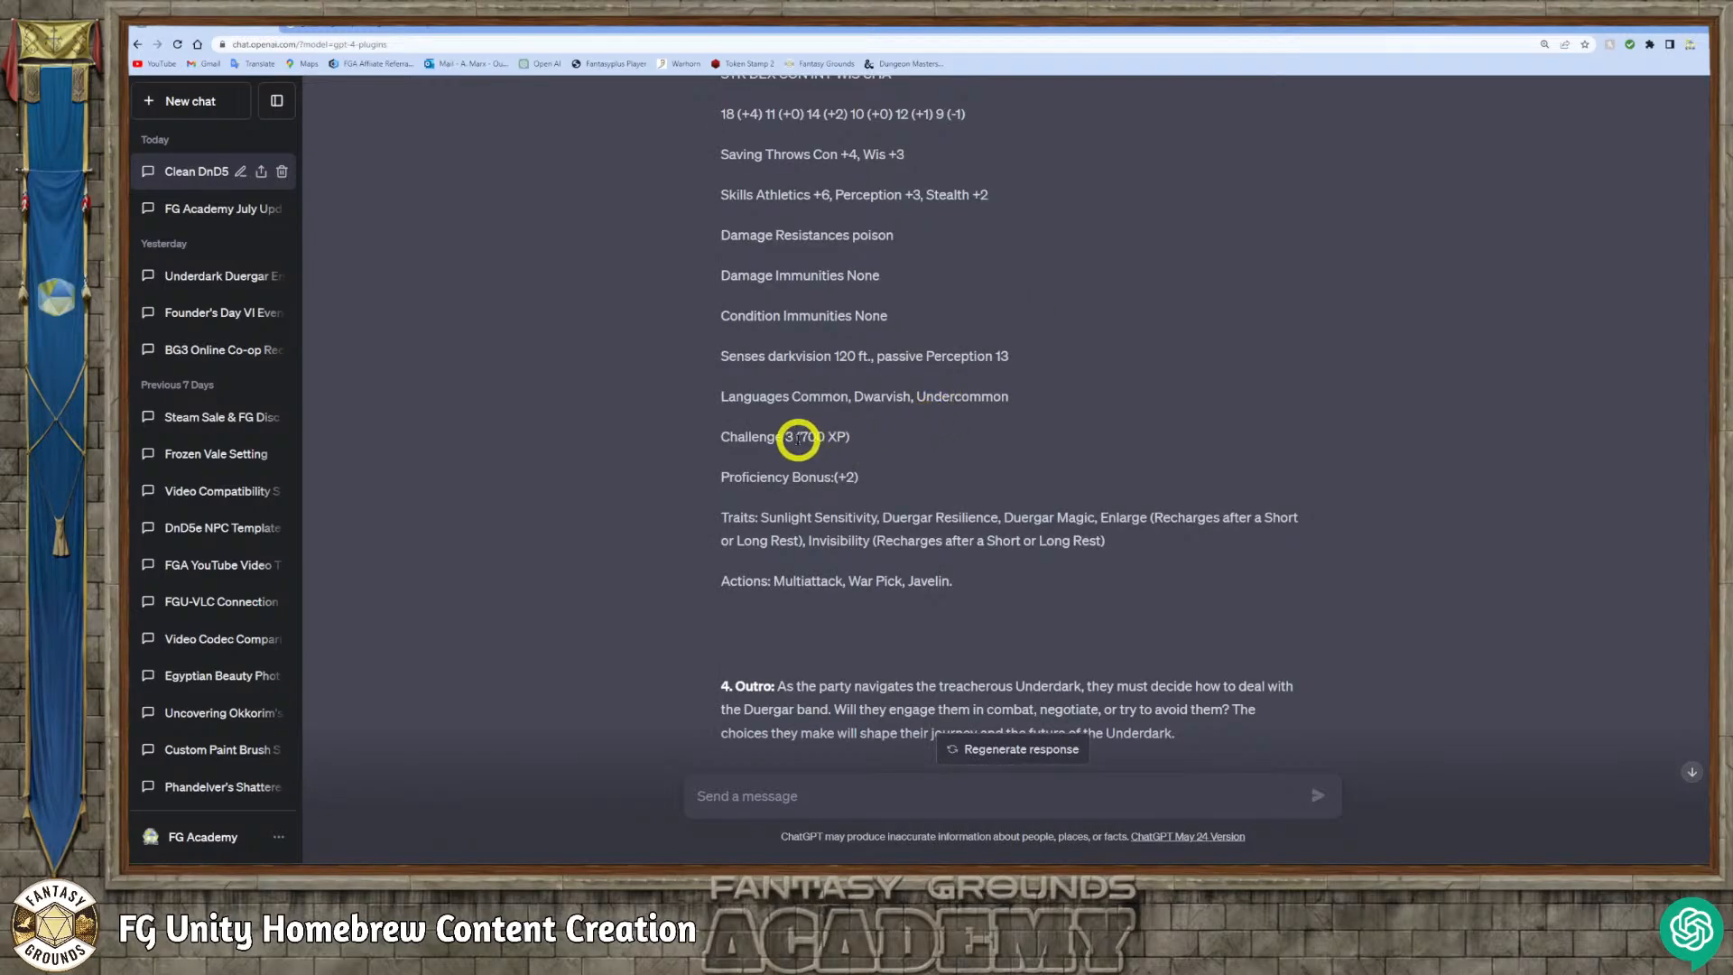
scroll(923, 440, "down", 1)
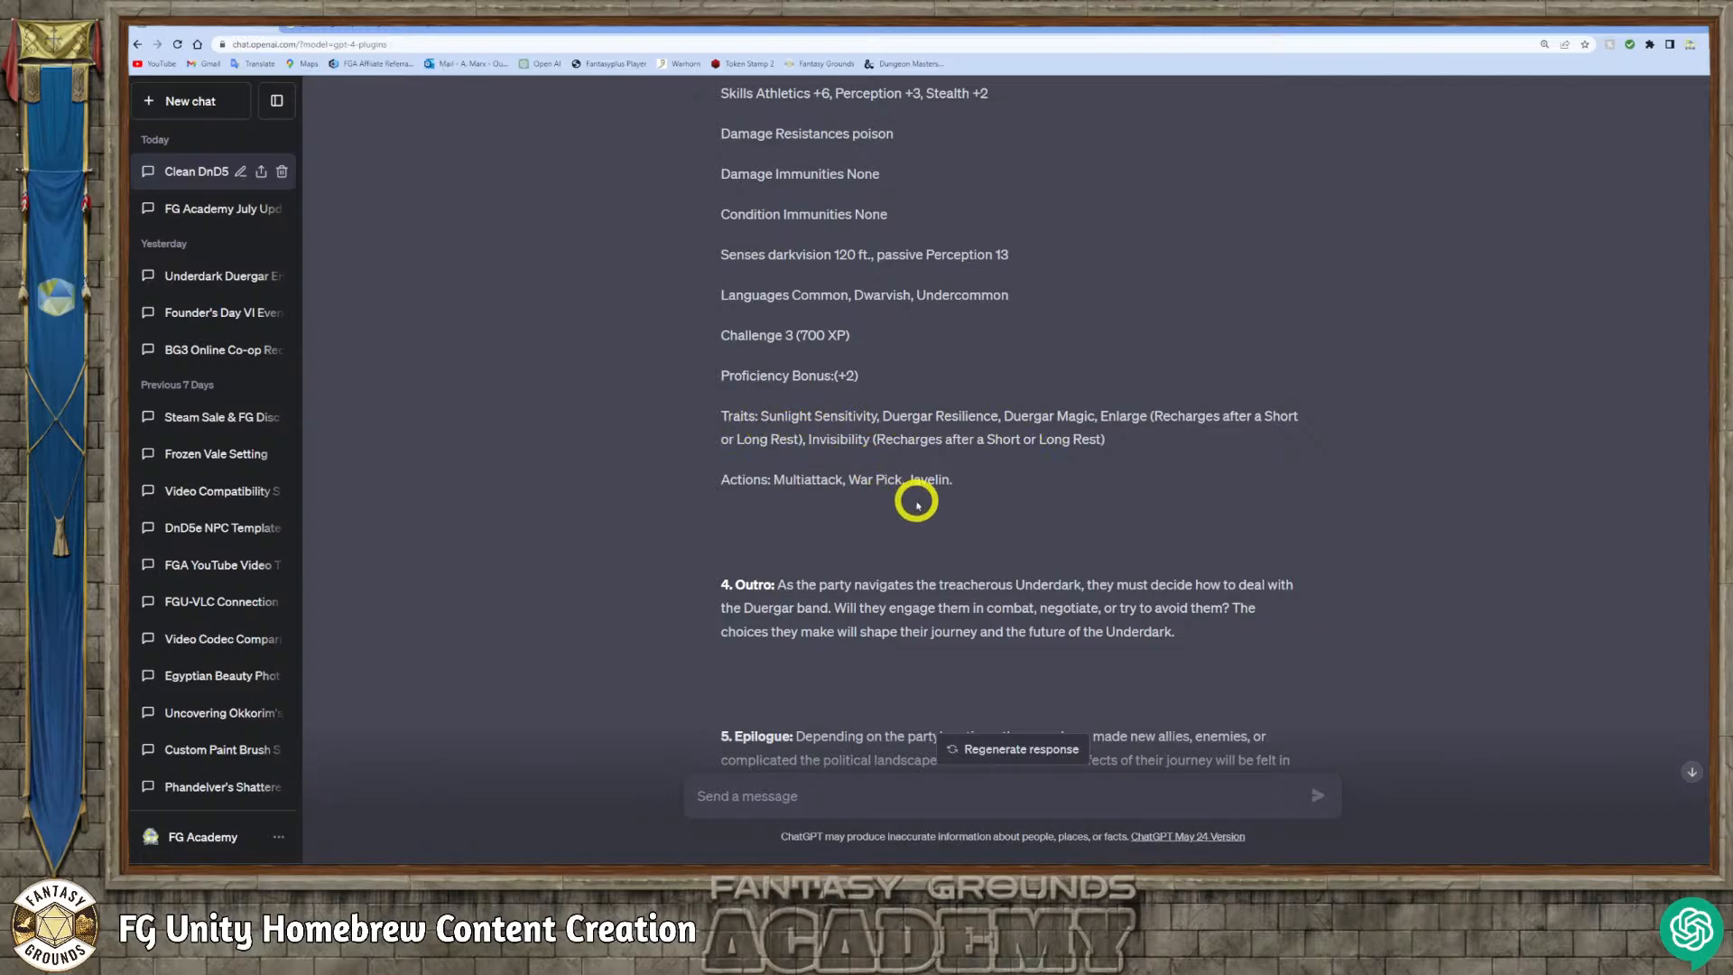
scroll(913, 491, "down", 1)
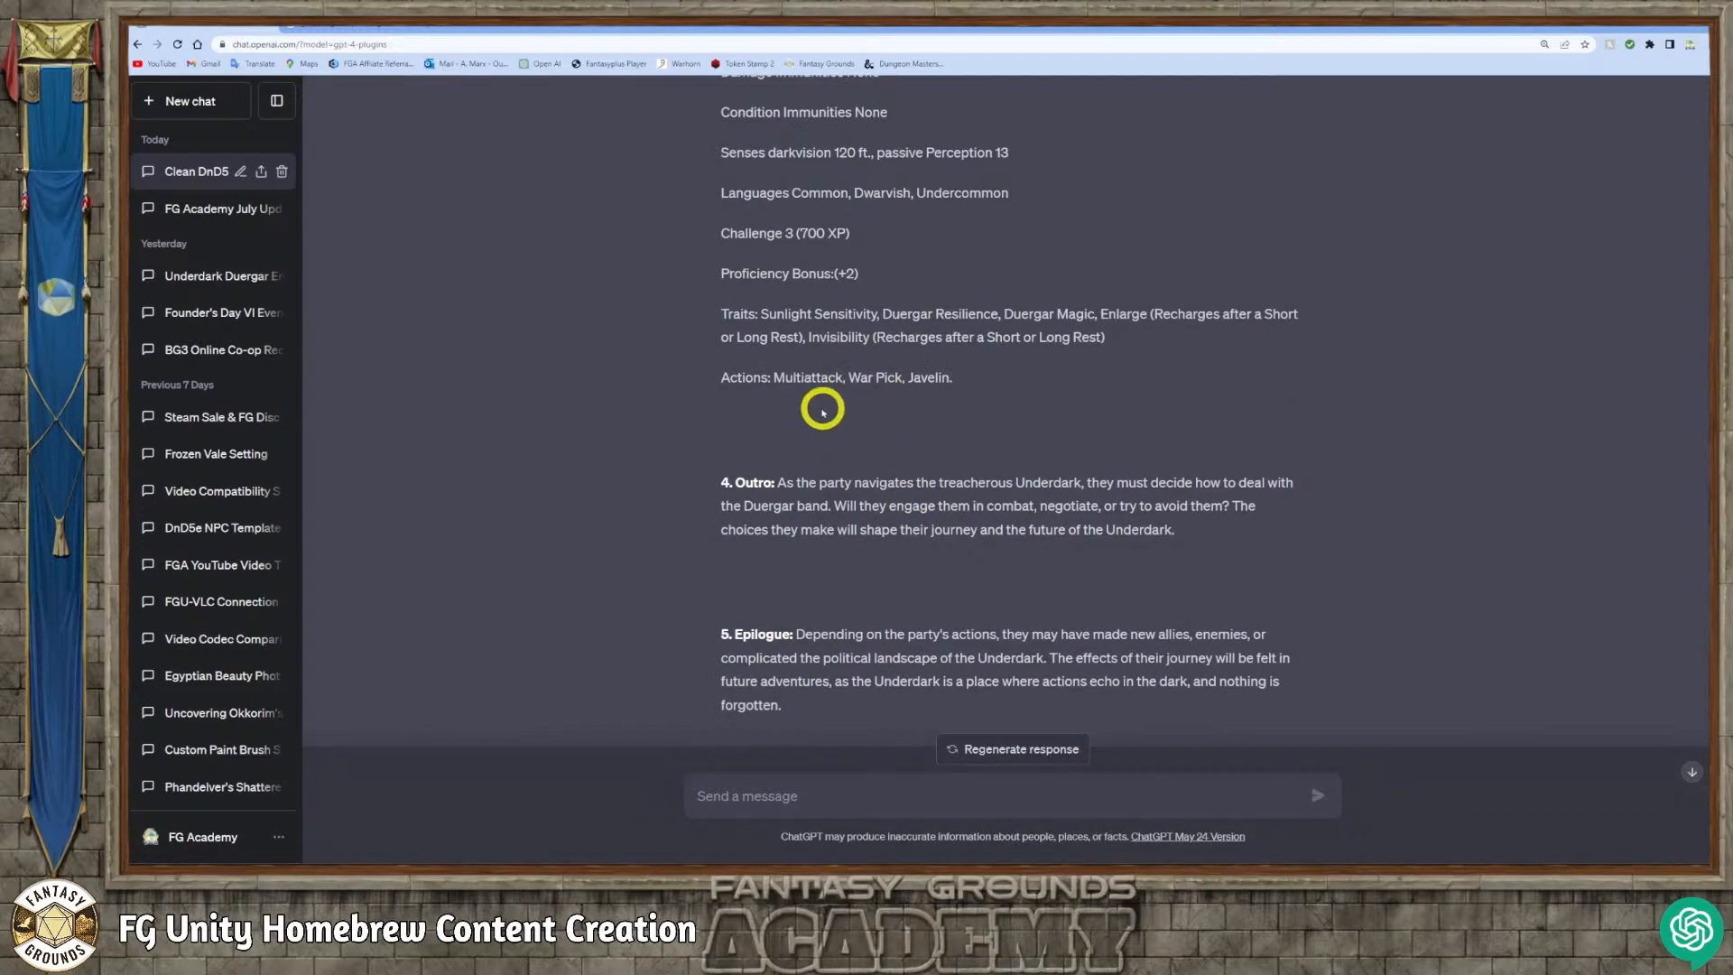
scroll(886, 420, "down", 1)
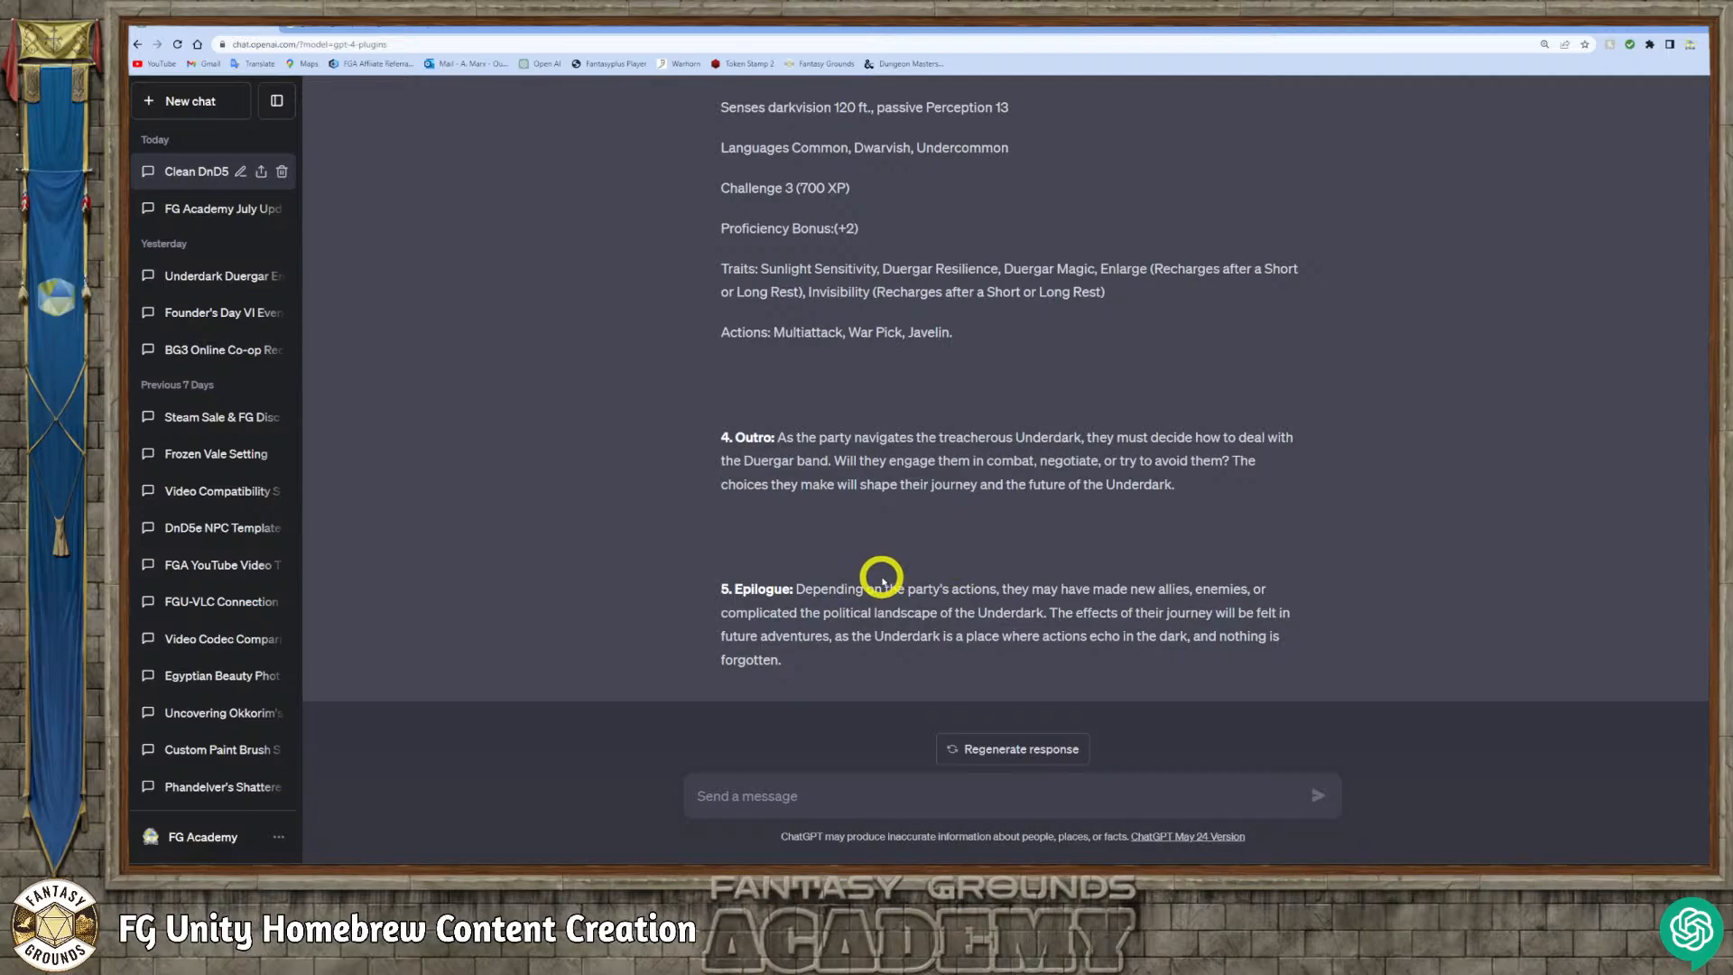
Compare the generated adventure with the refined template and the original template prompt earlier in the conversation.
scroll(886, 579, "up", 8)
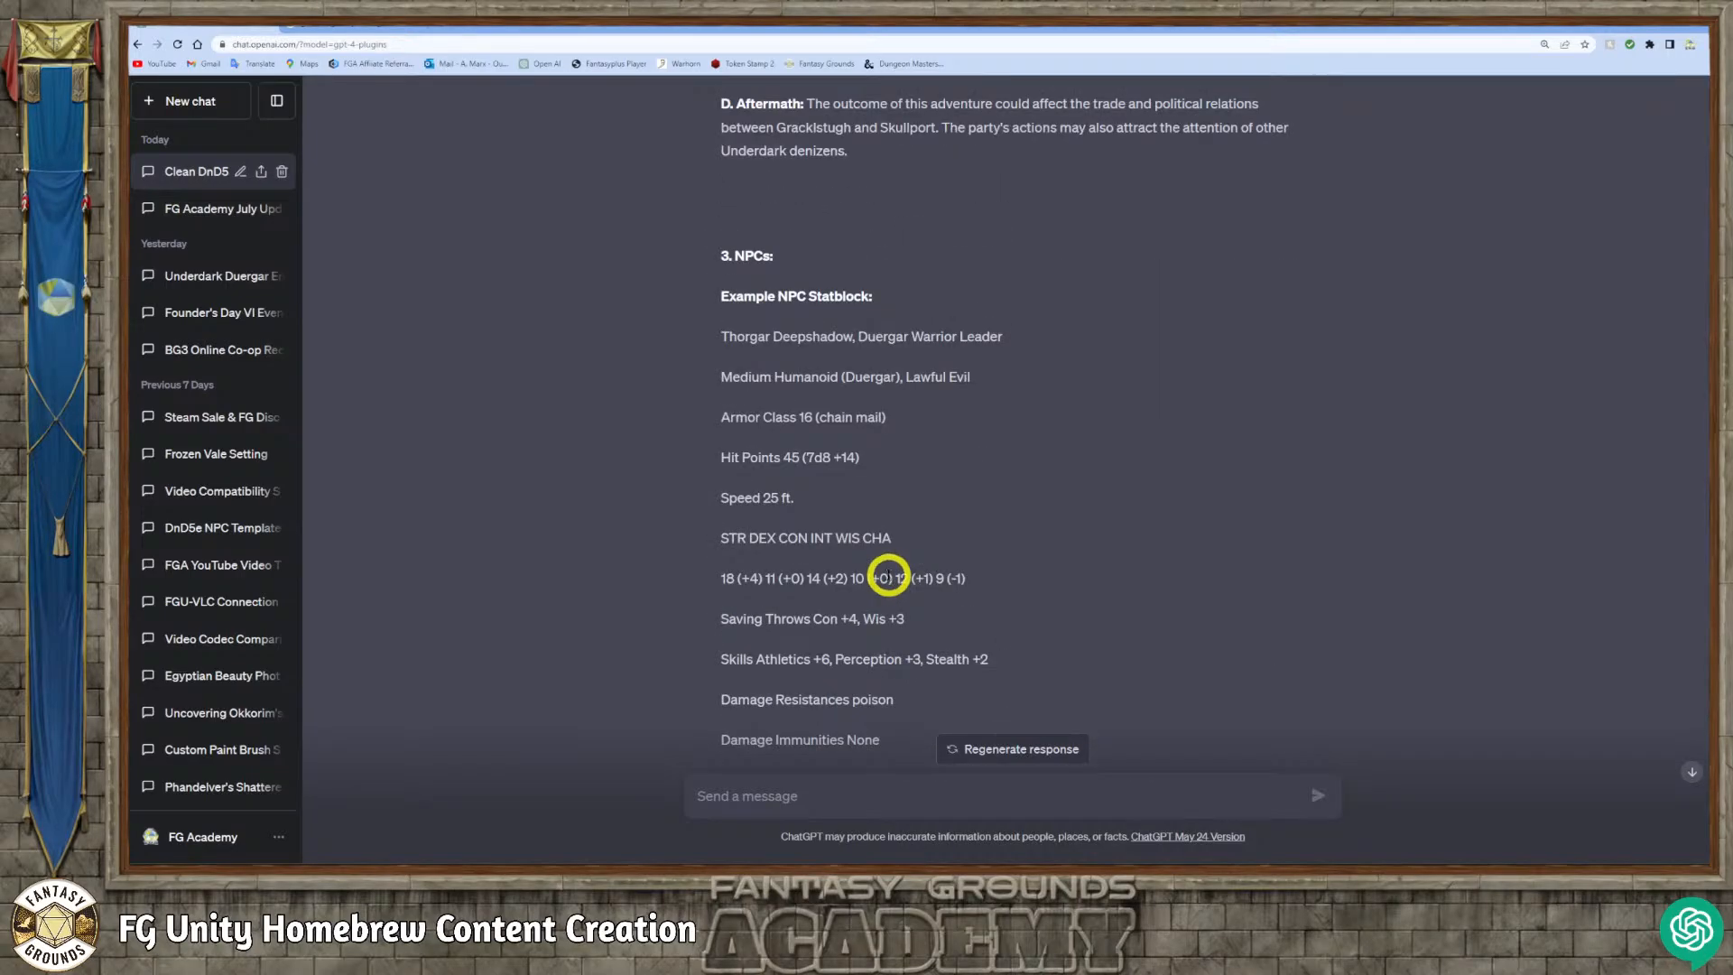
scroll(887, 578, "up", 5)
scroll(887, 578, "up", 6)
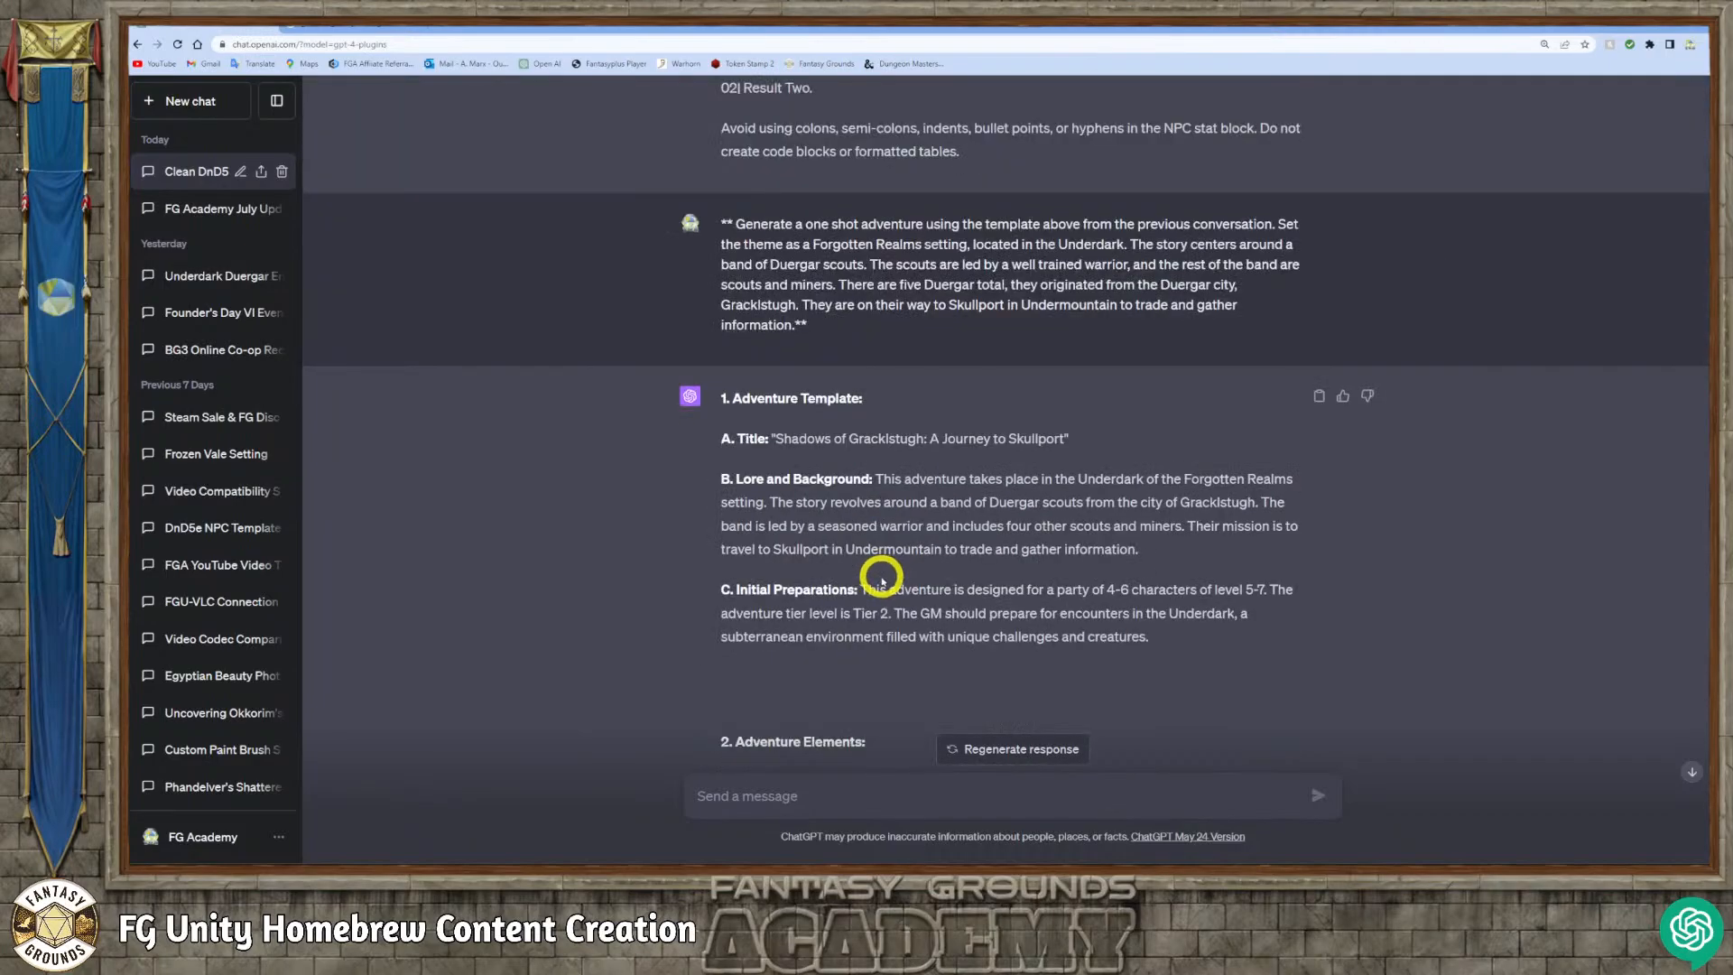
scroll(881, 579, "up", 1)
scroll(961, 555, "up", 13)
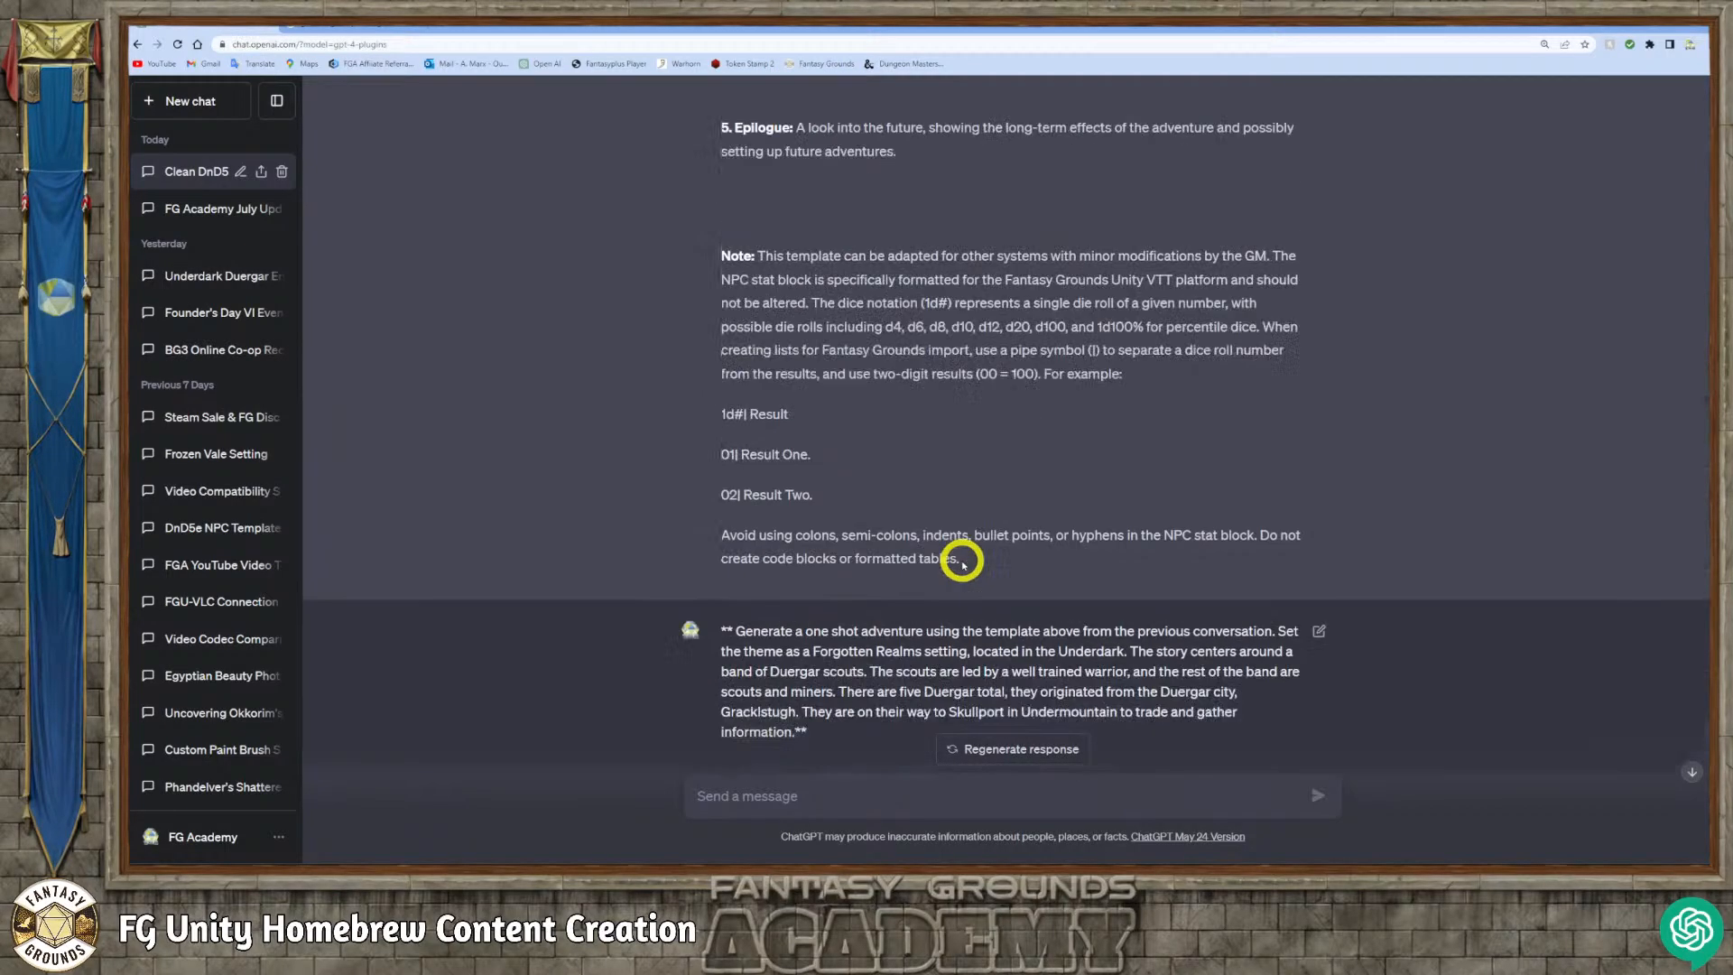
scroll(962, 564, "up", 13)
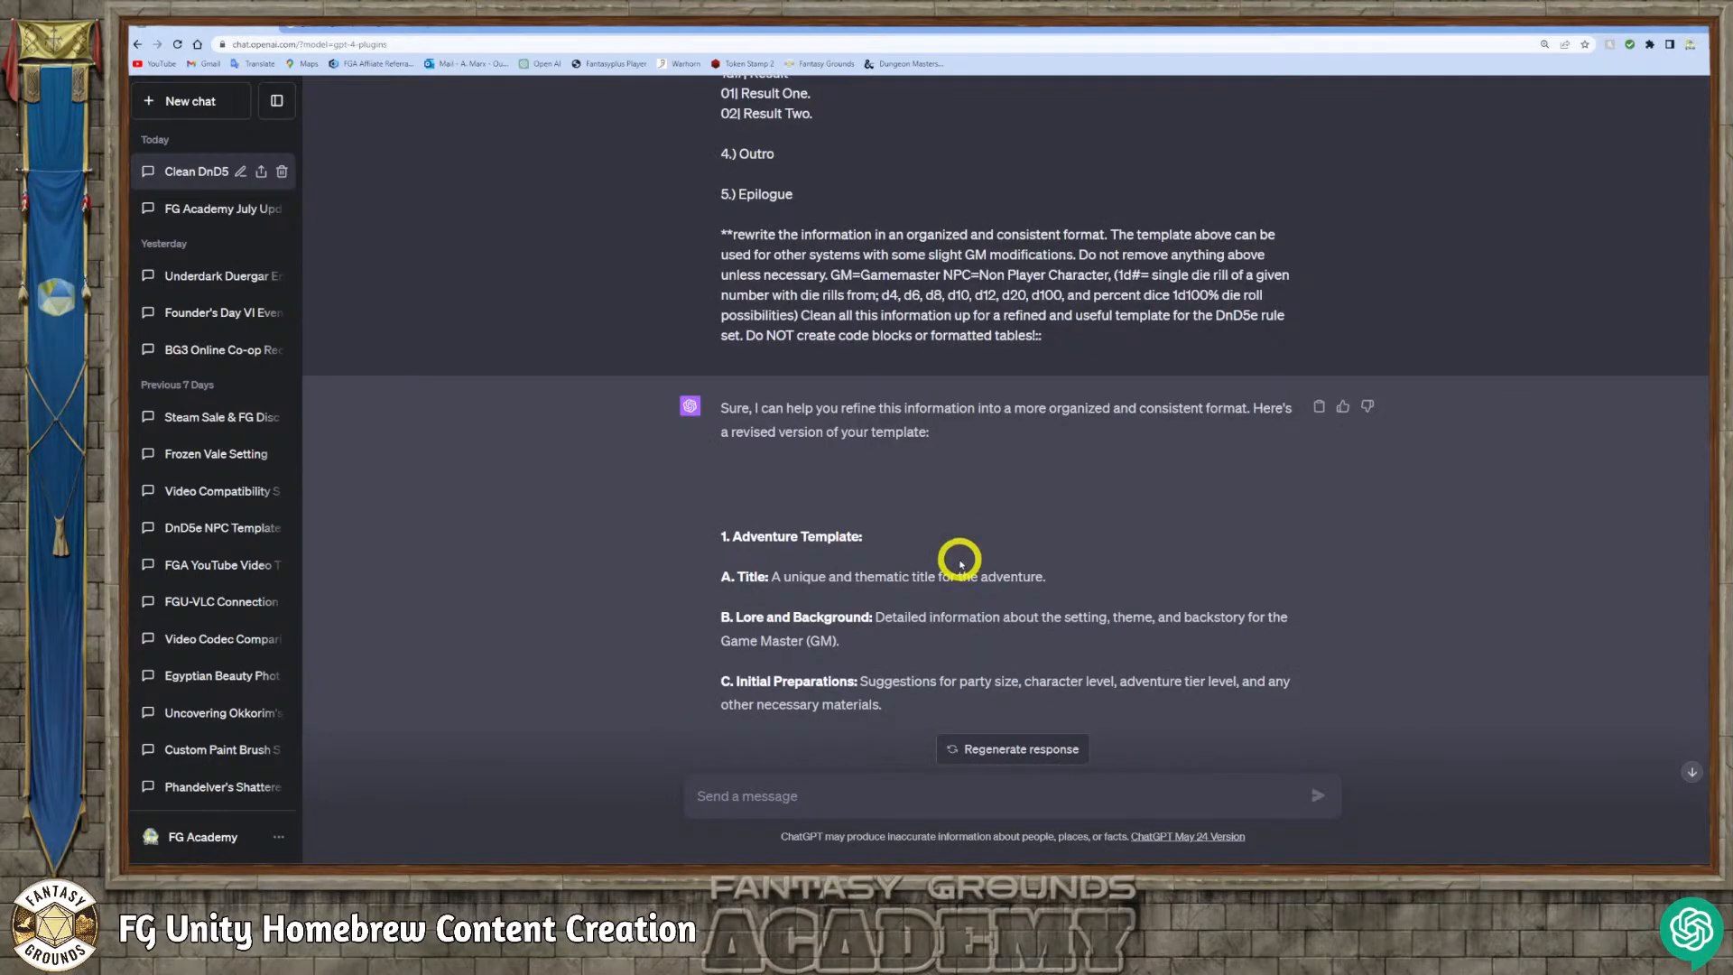
scroll(961, 564, "down", 20)
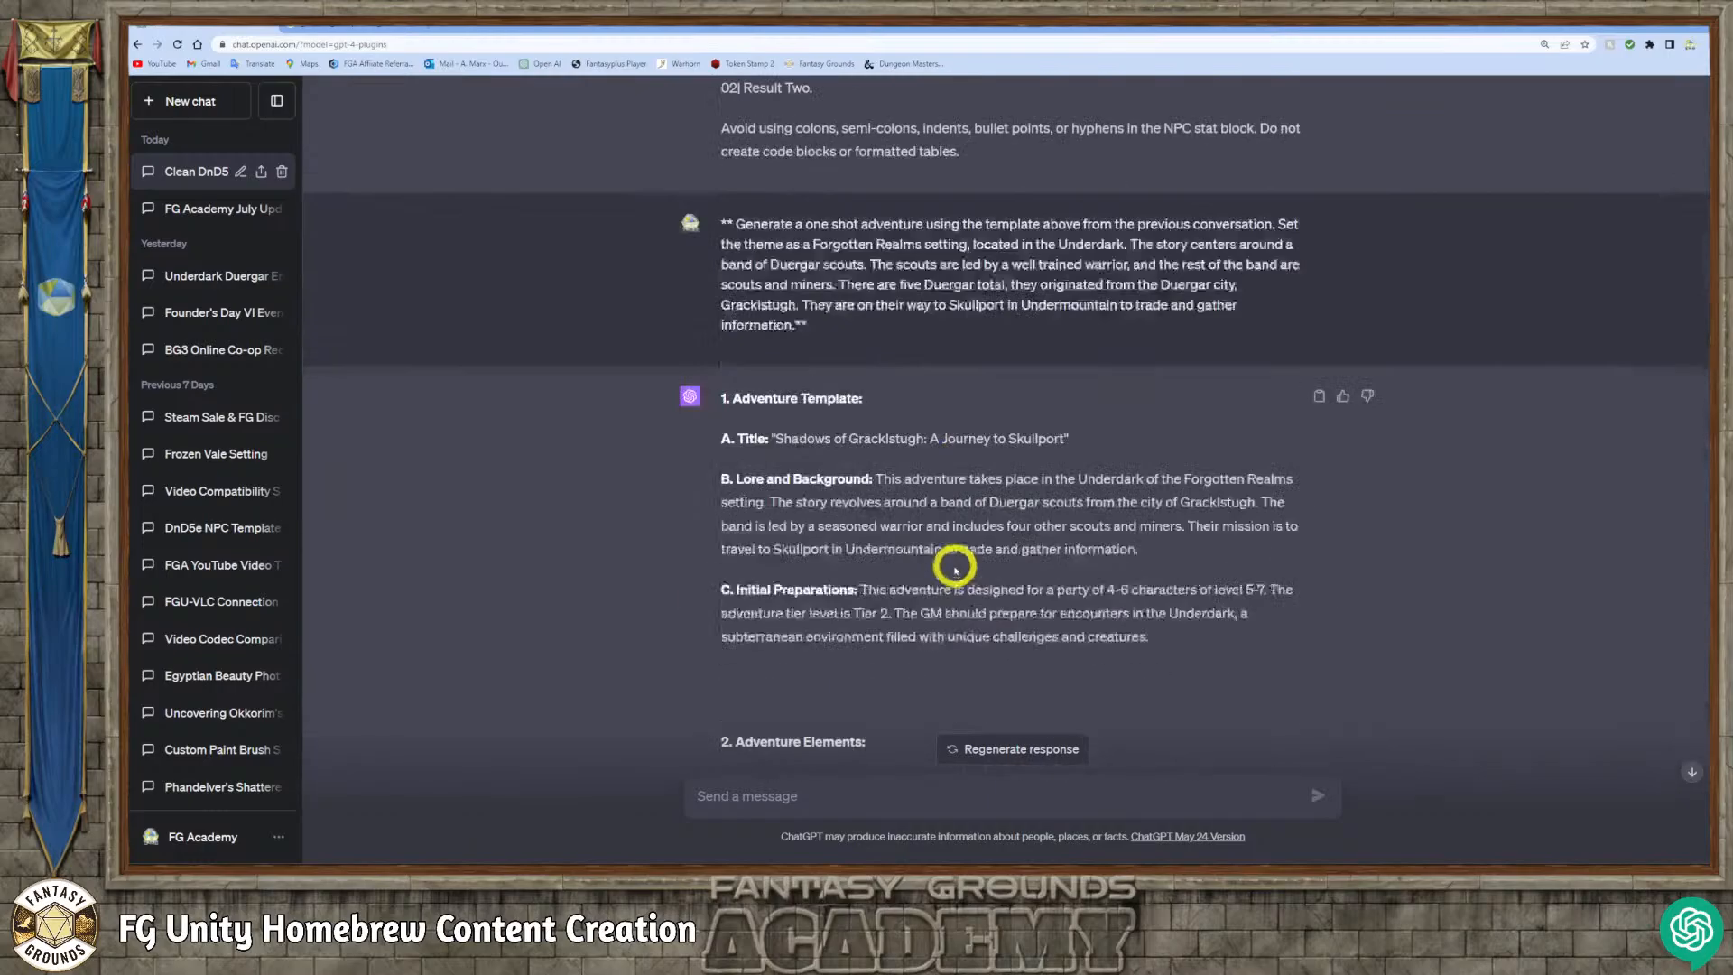
scroll(955, 568, "down", 15)
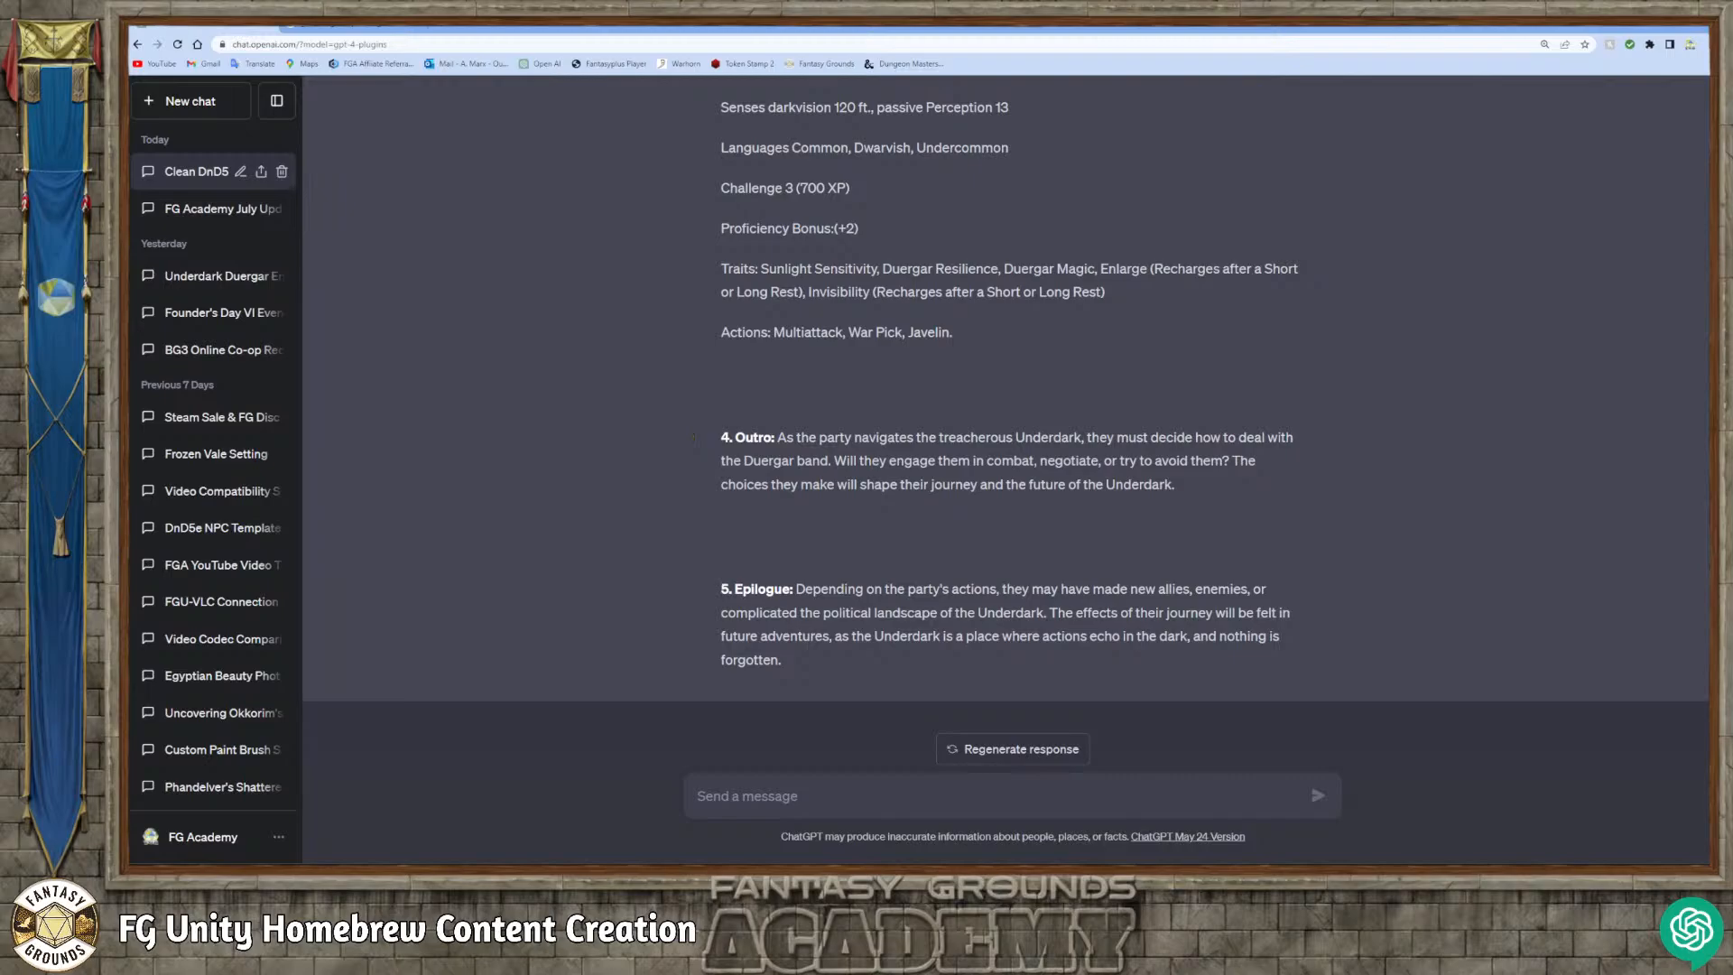
Switch to Notepad++ and add, spaced below Aftermath, "E.) Read Aloud section: Create a story tellear view of the area or the encounter.".
key("alt+Tab")
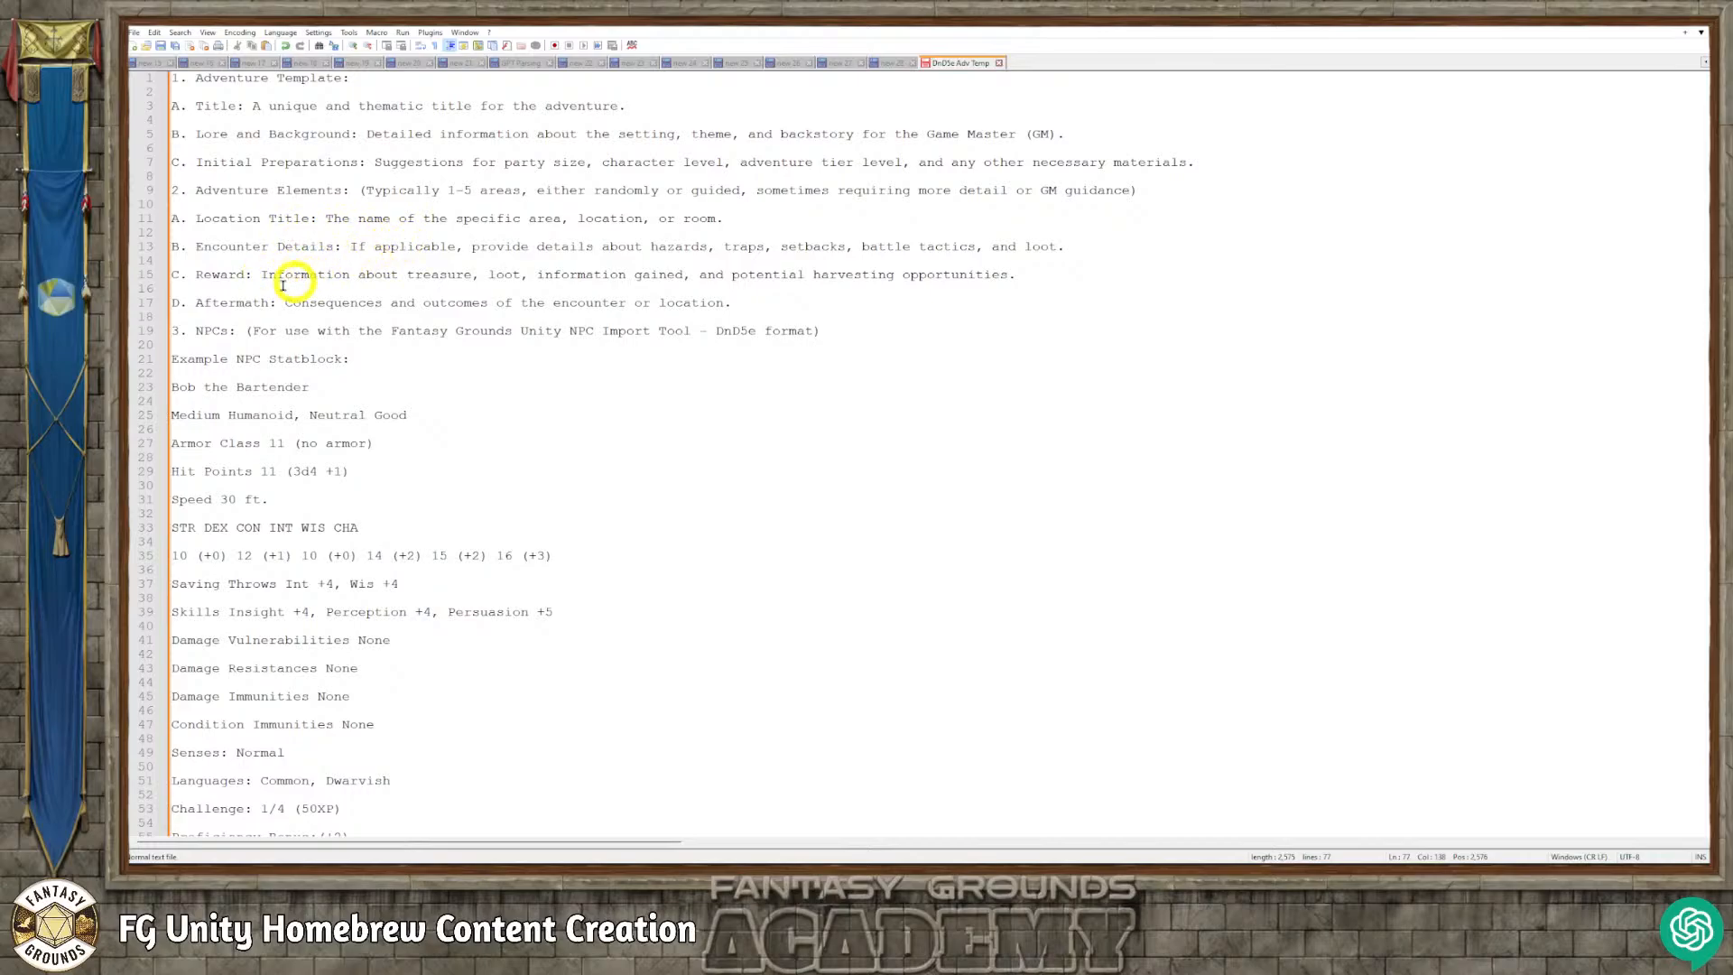
left_click(756, 309)
key("Return")
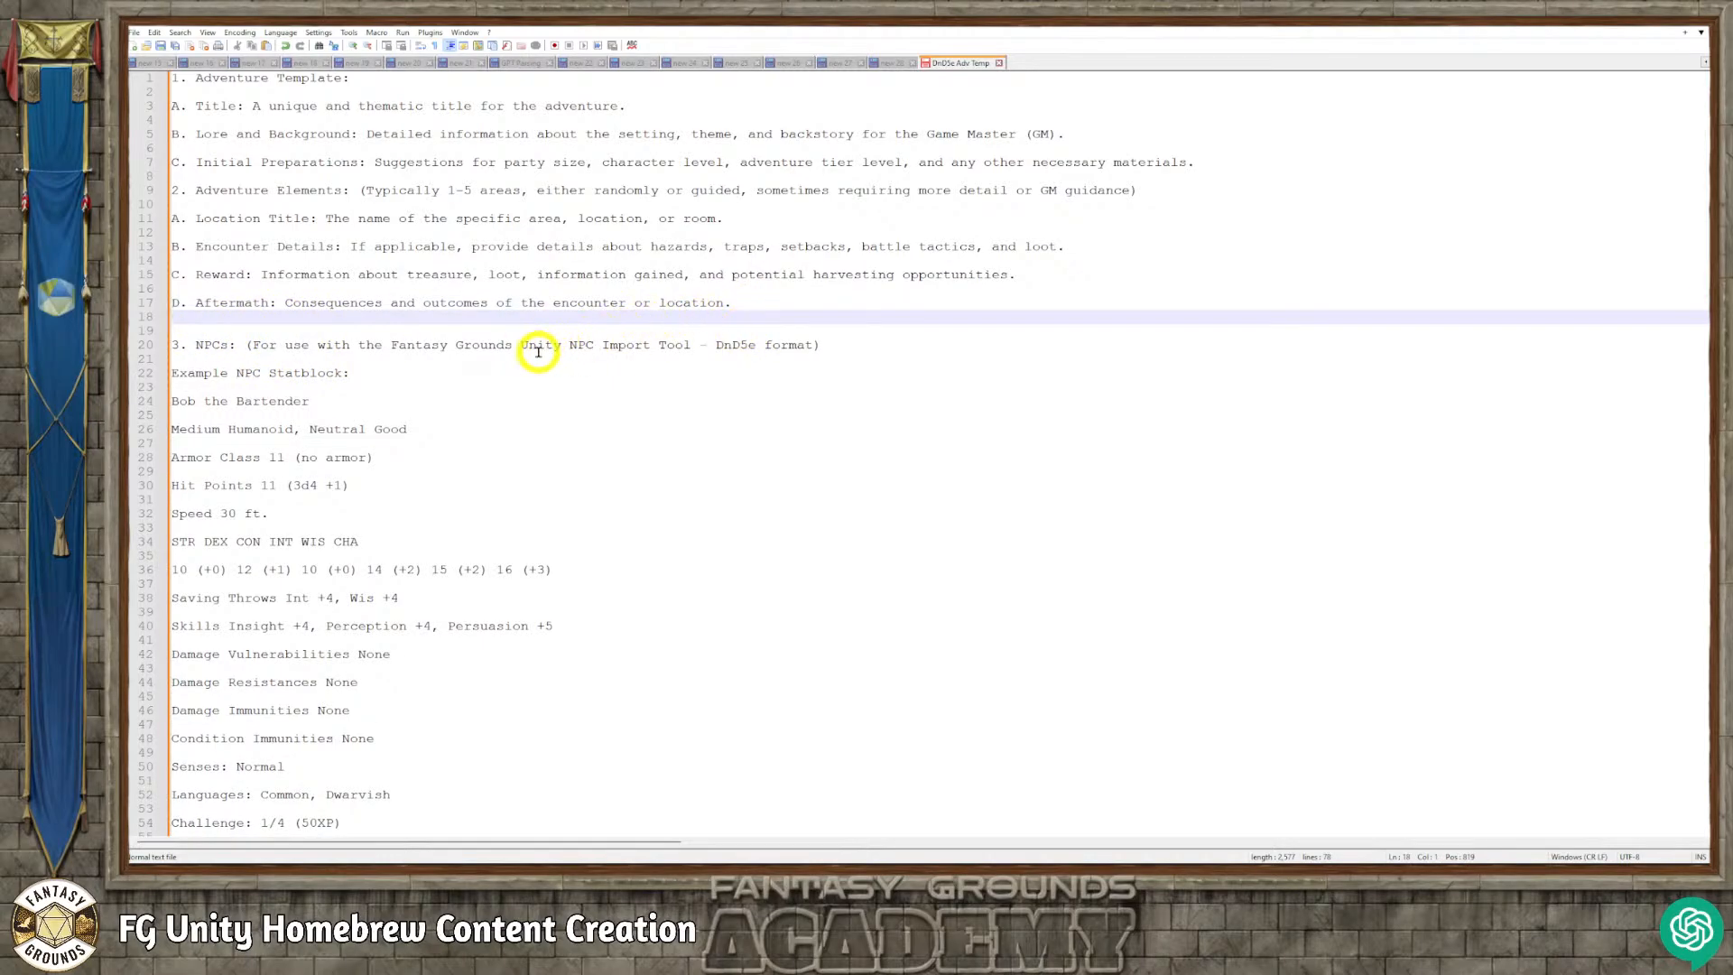
type("E")
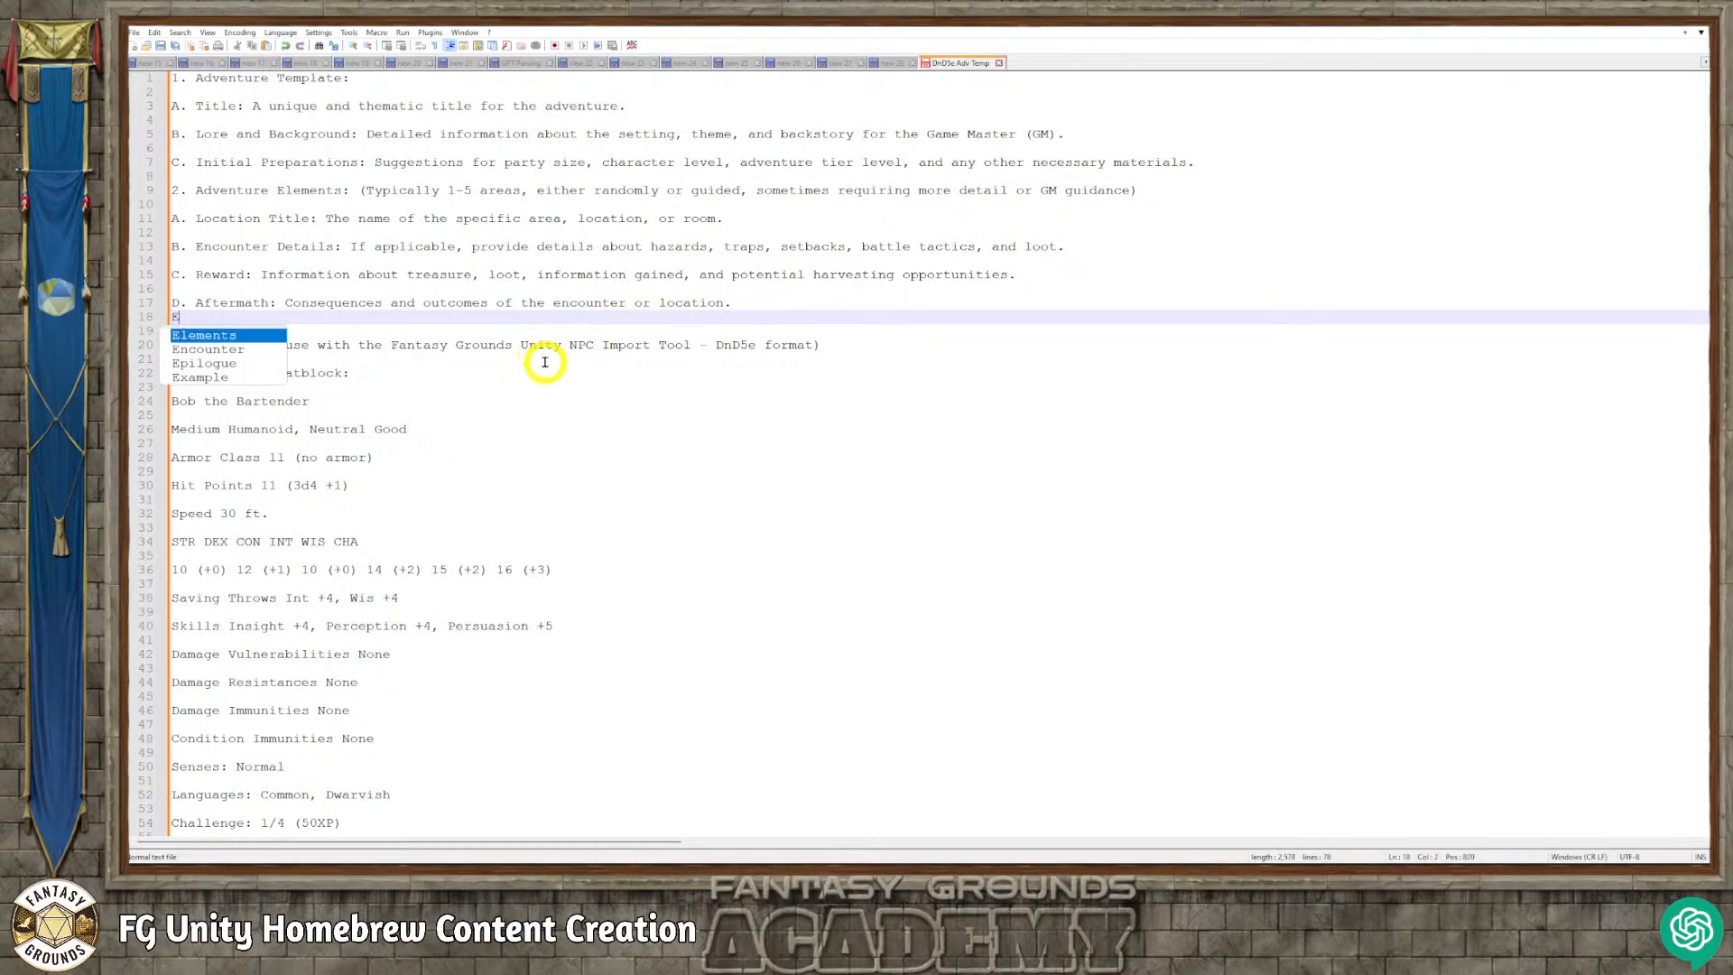
type(".) ")
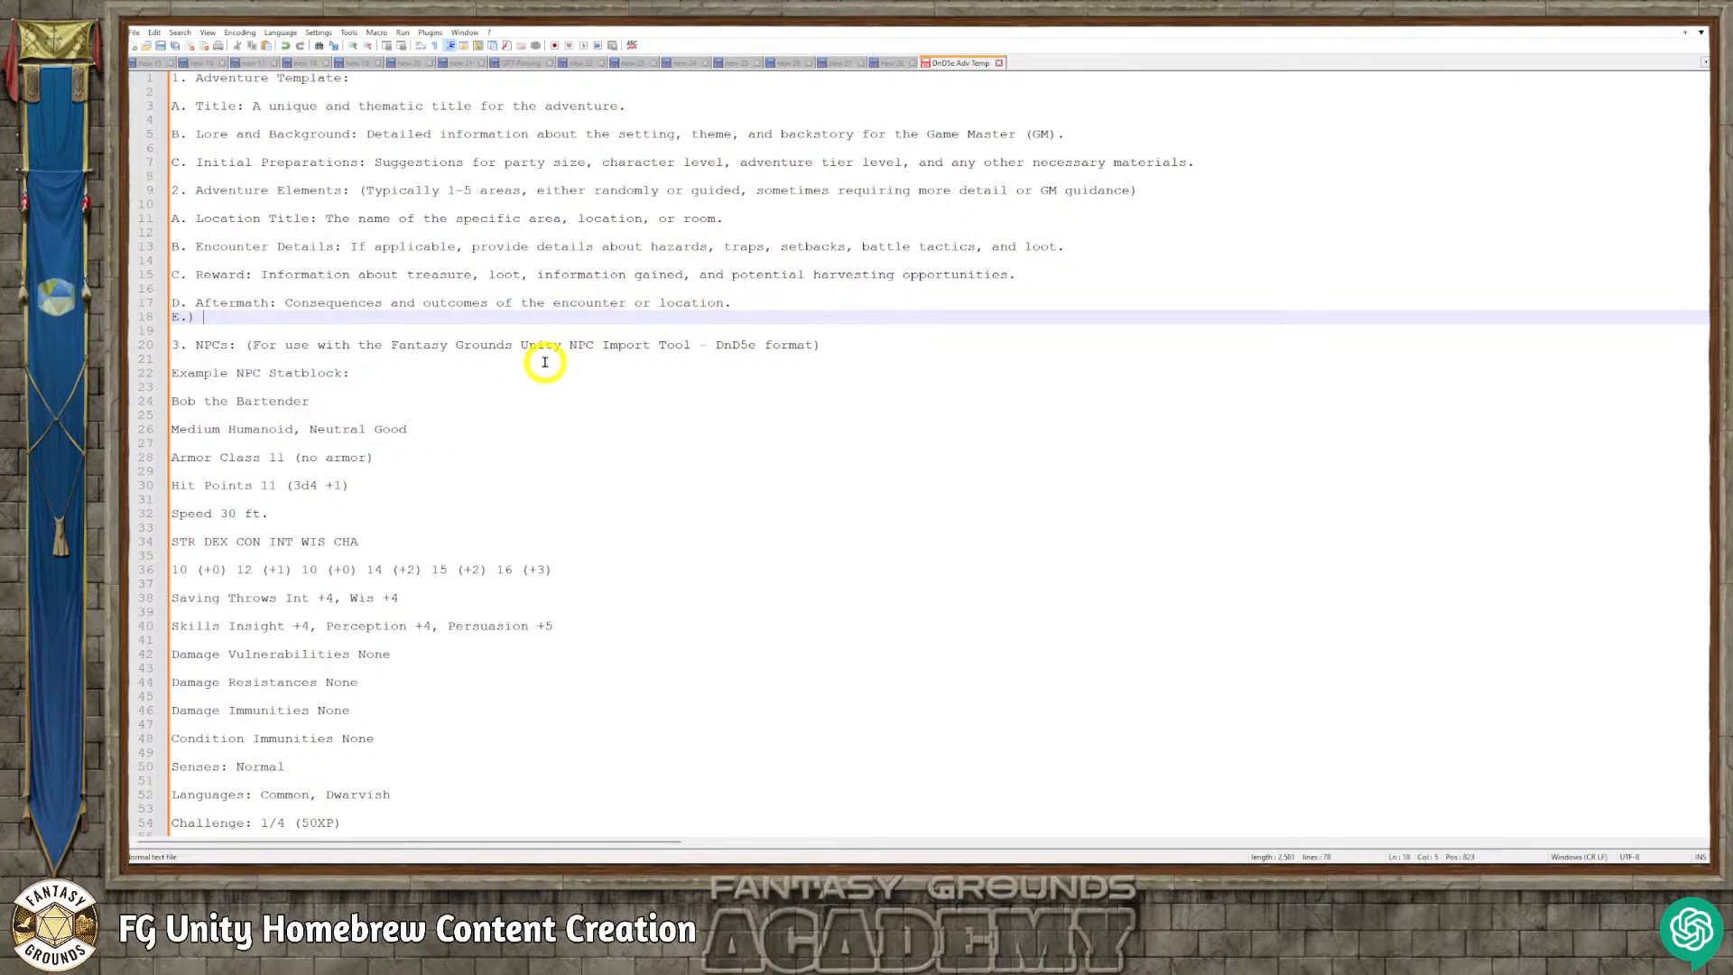
type("Read Aloud section: Create a story")
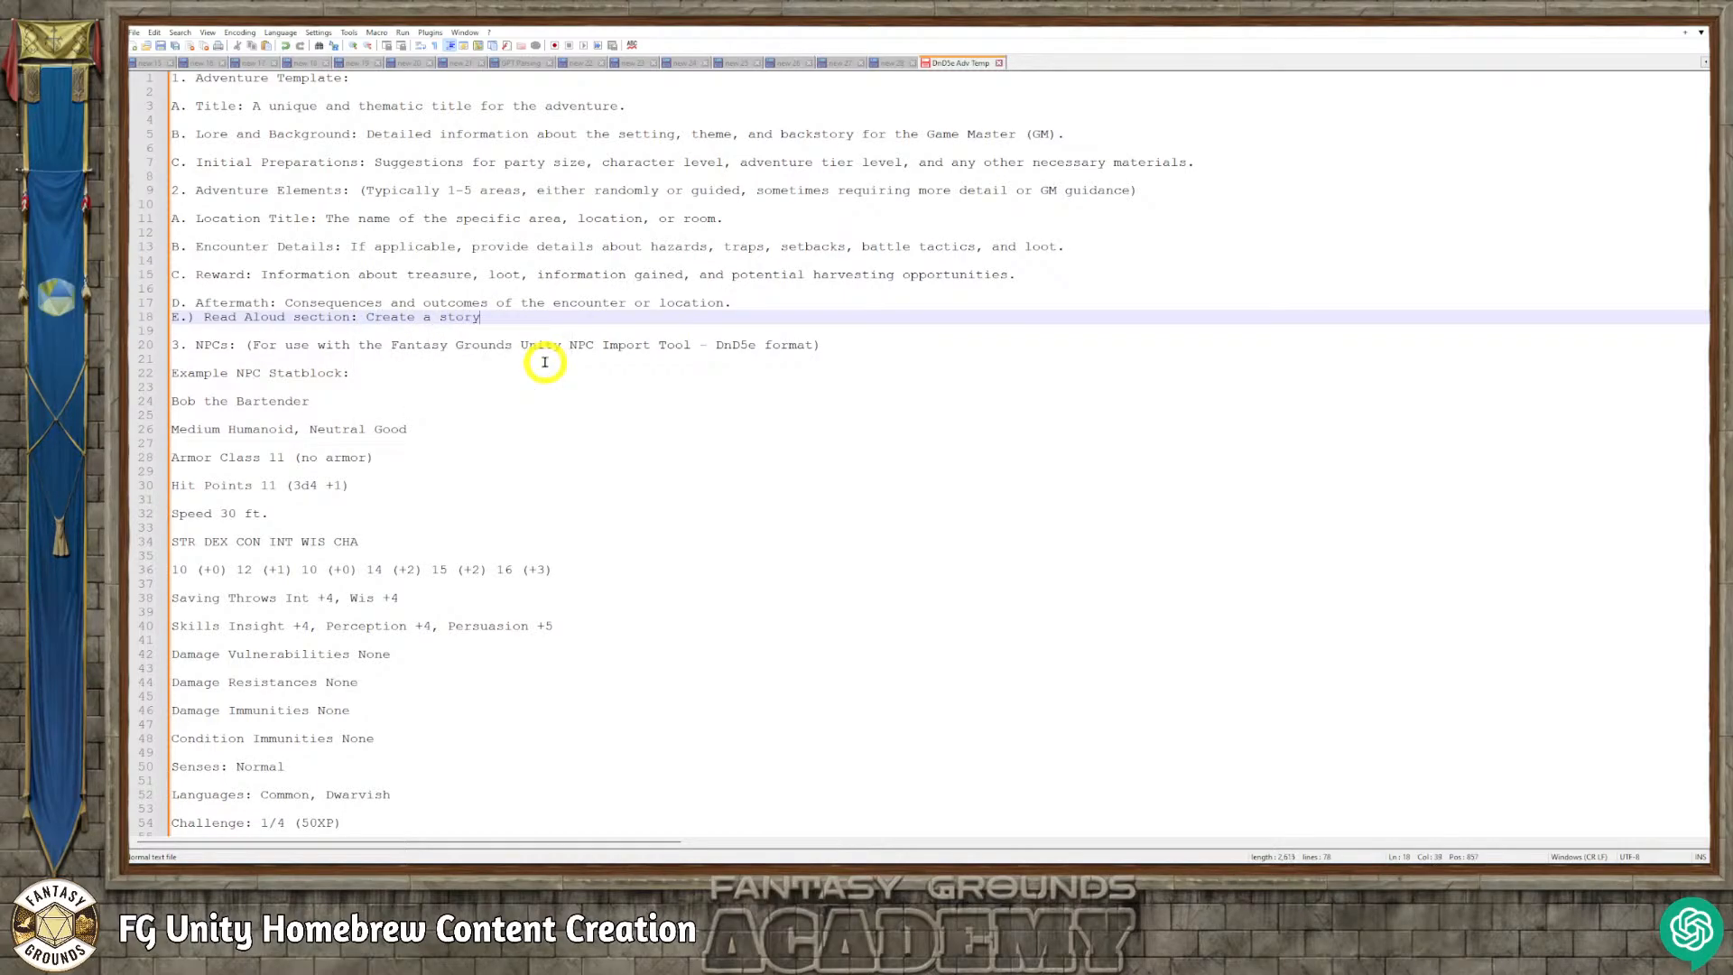
type(" tellear view of the a")
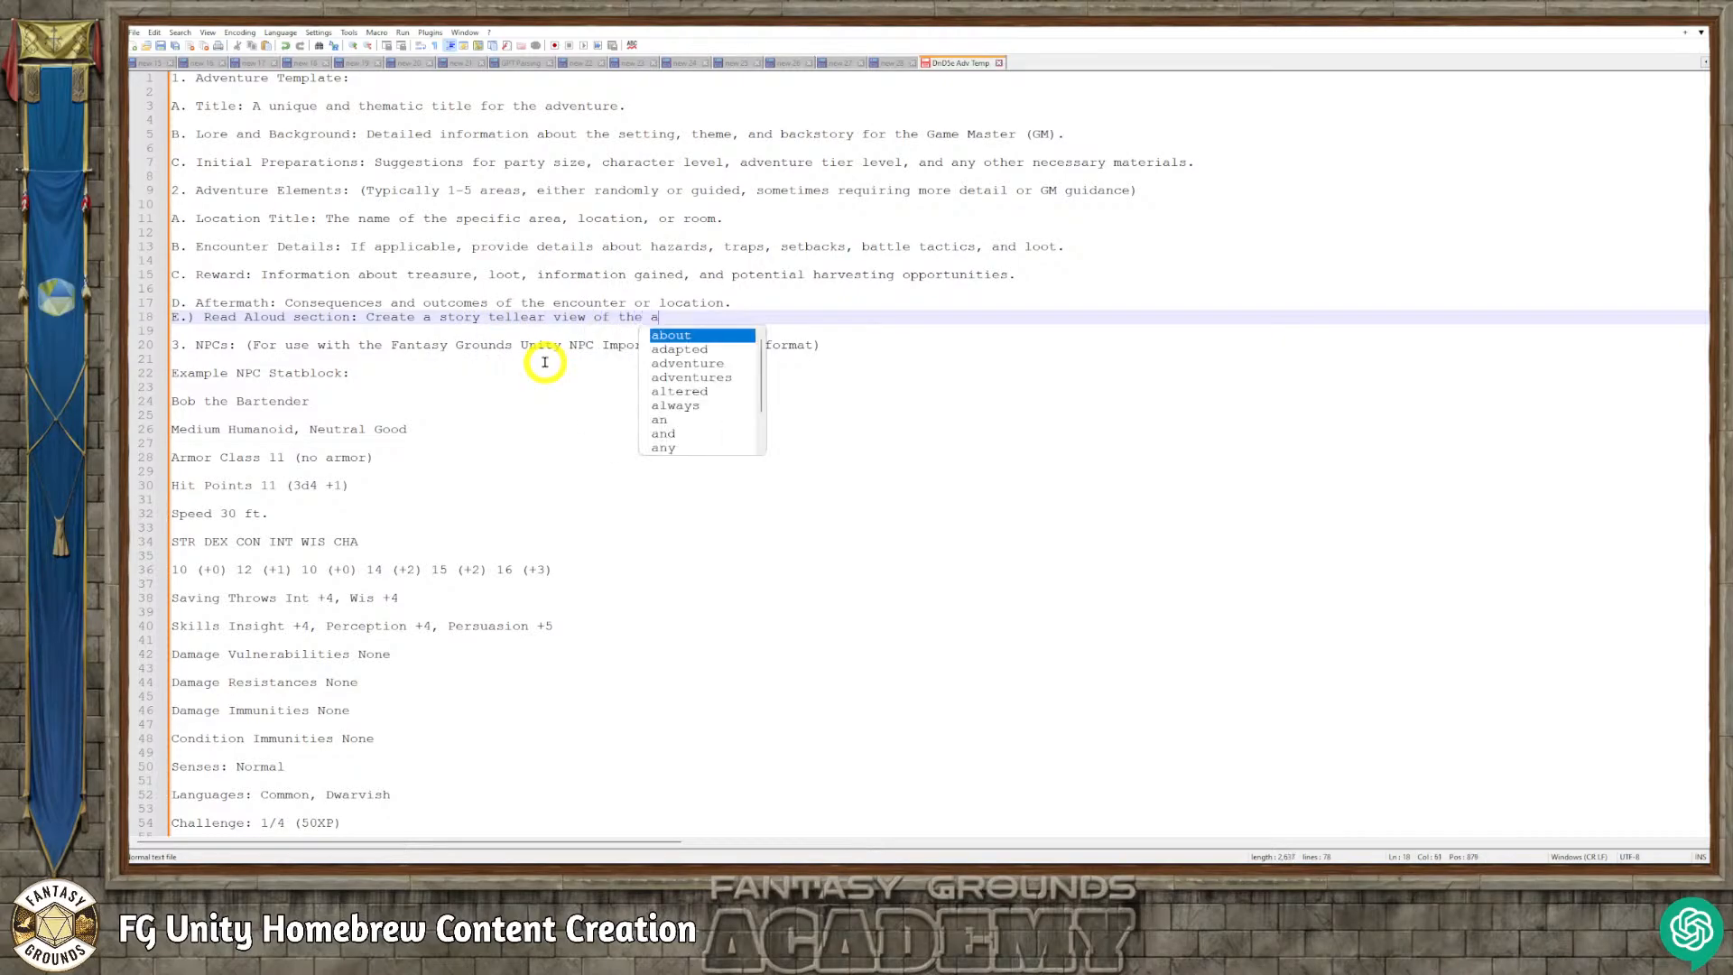
type("rea or the e")
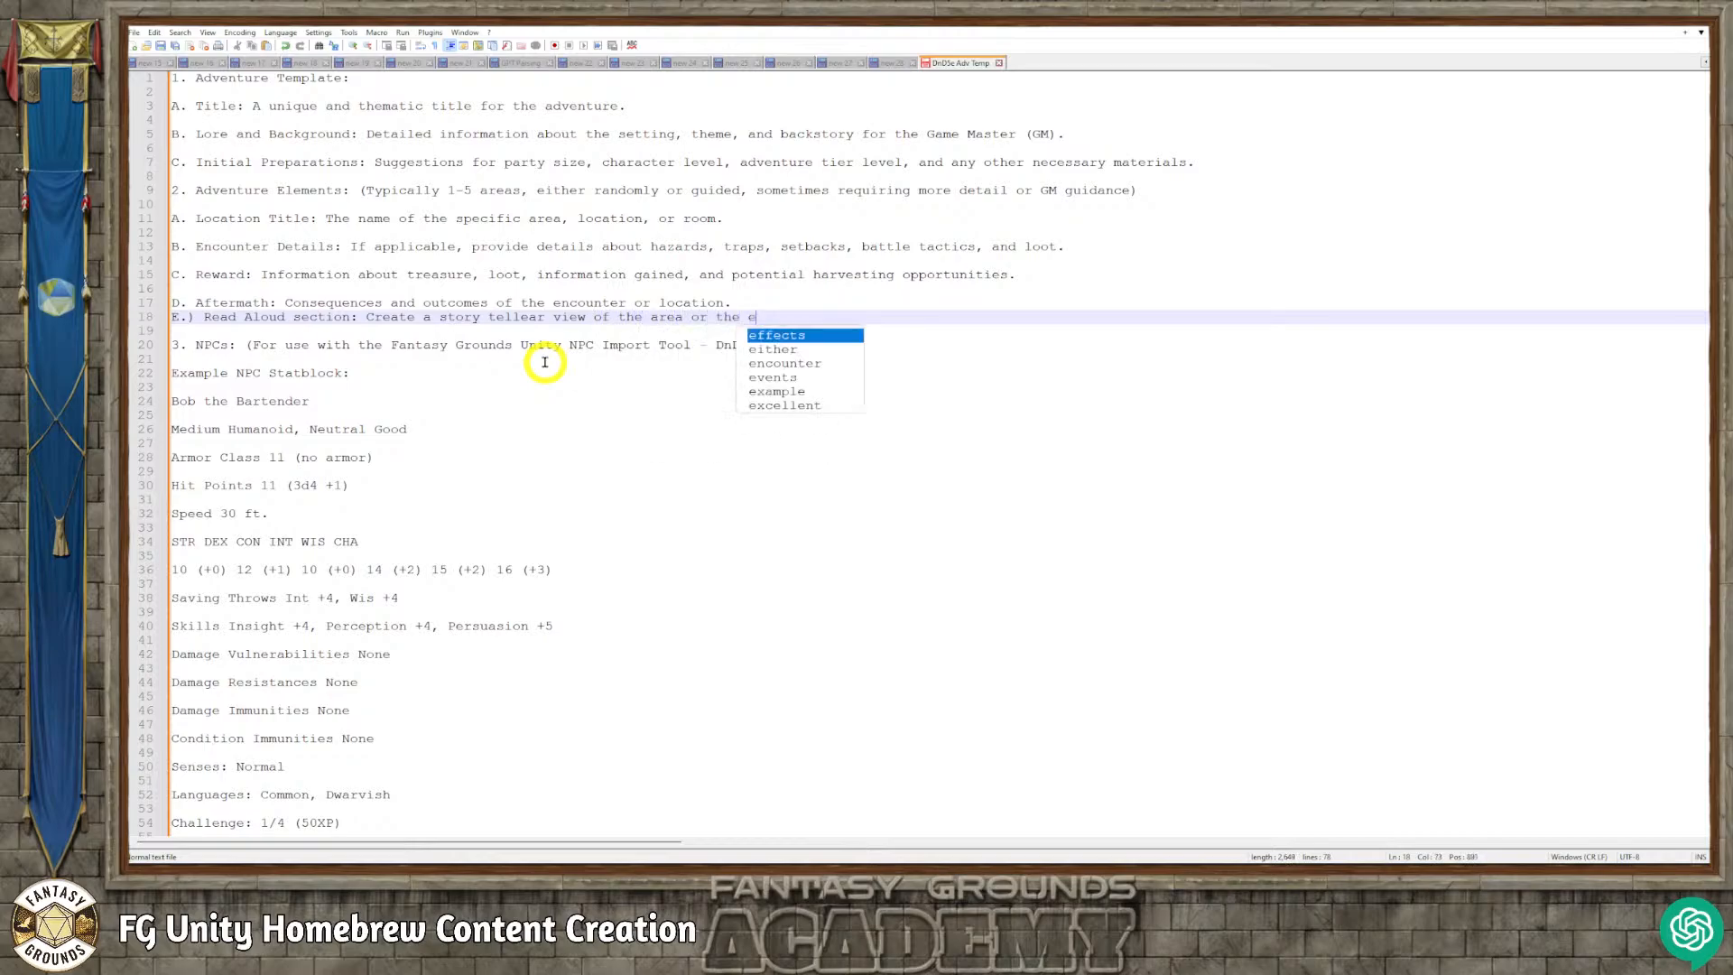
type("ncounters")
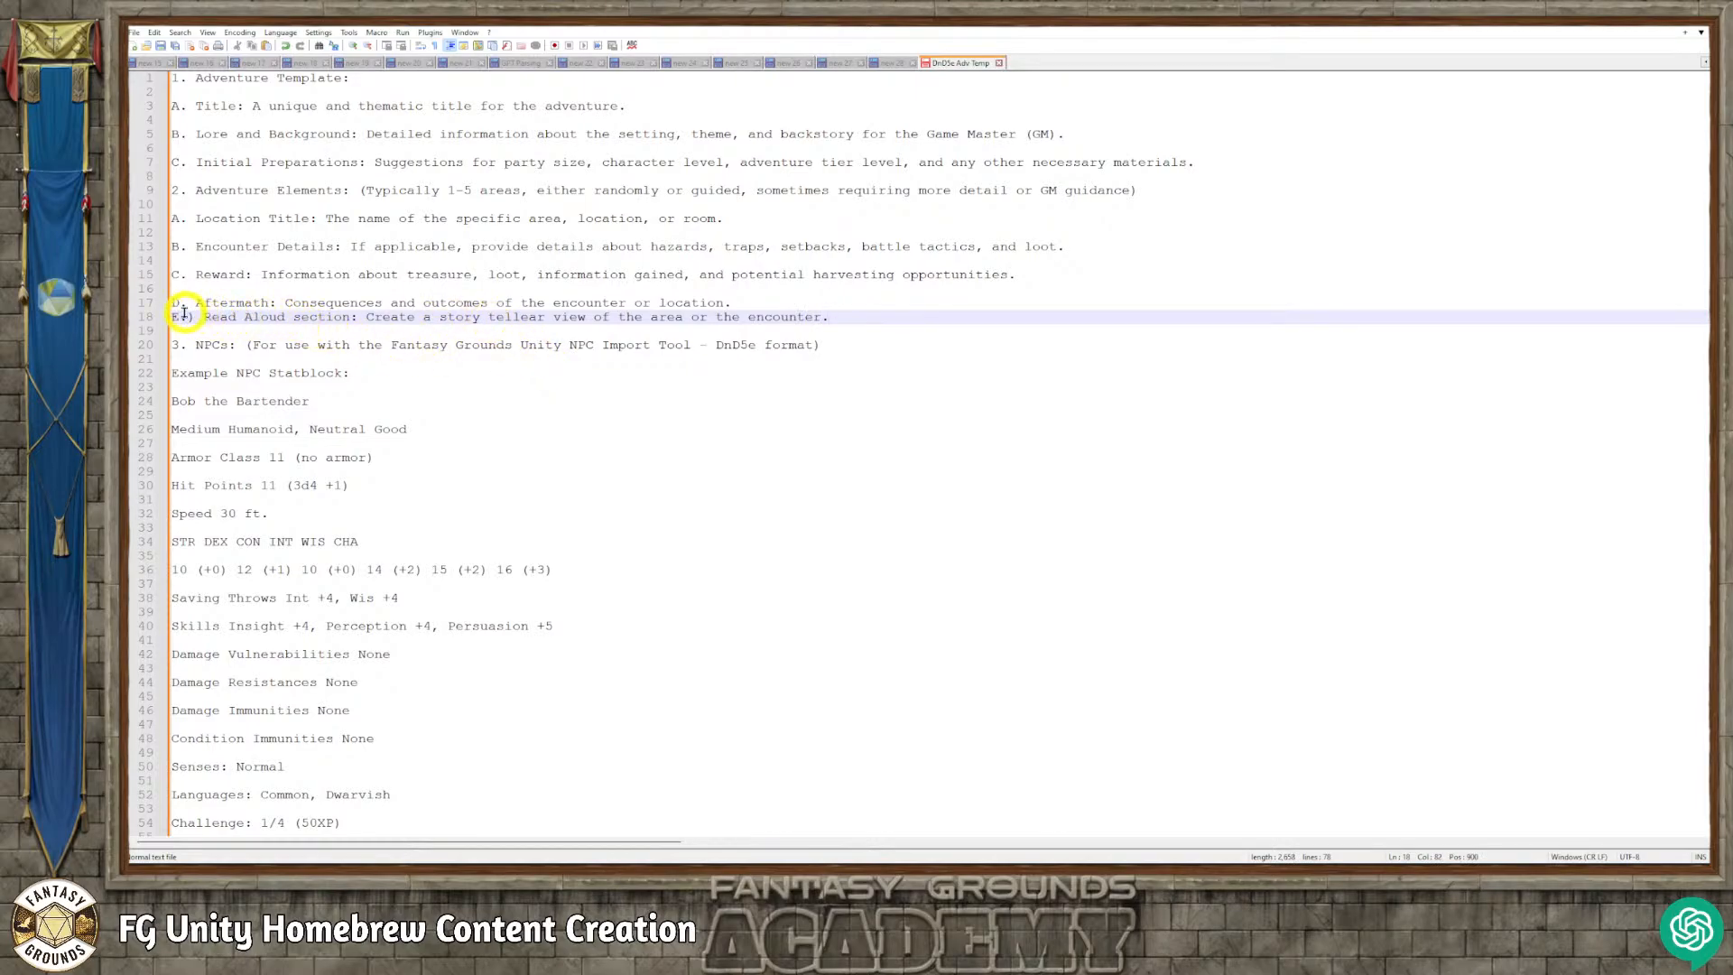
left_click(734, 301)
key("Return")
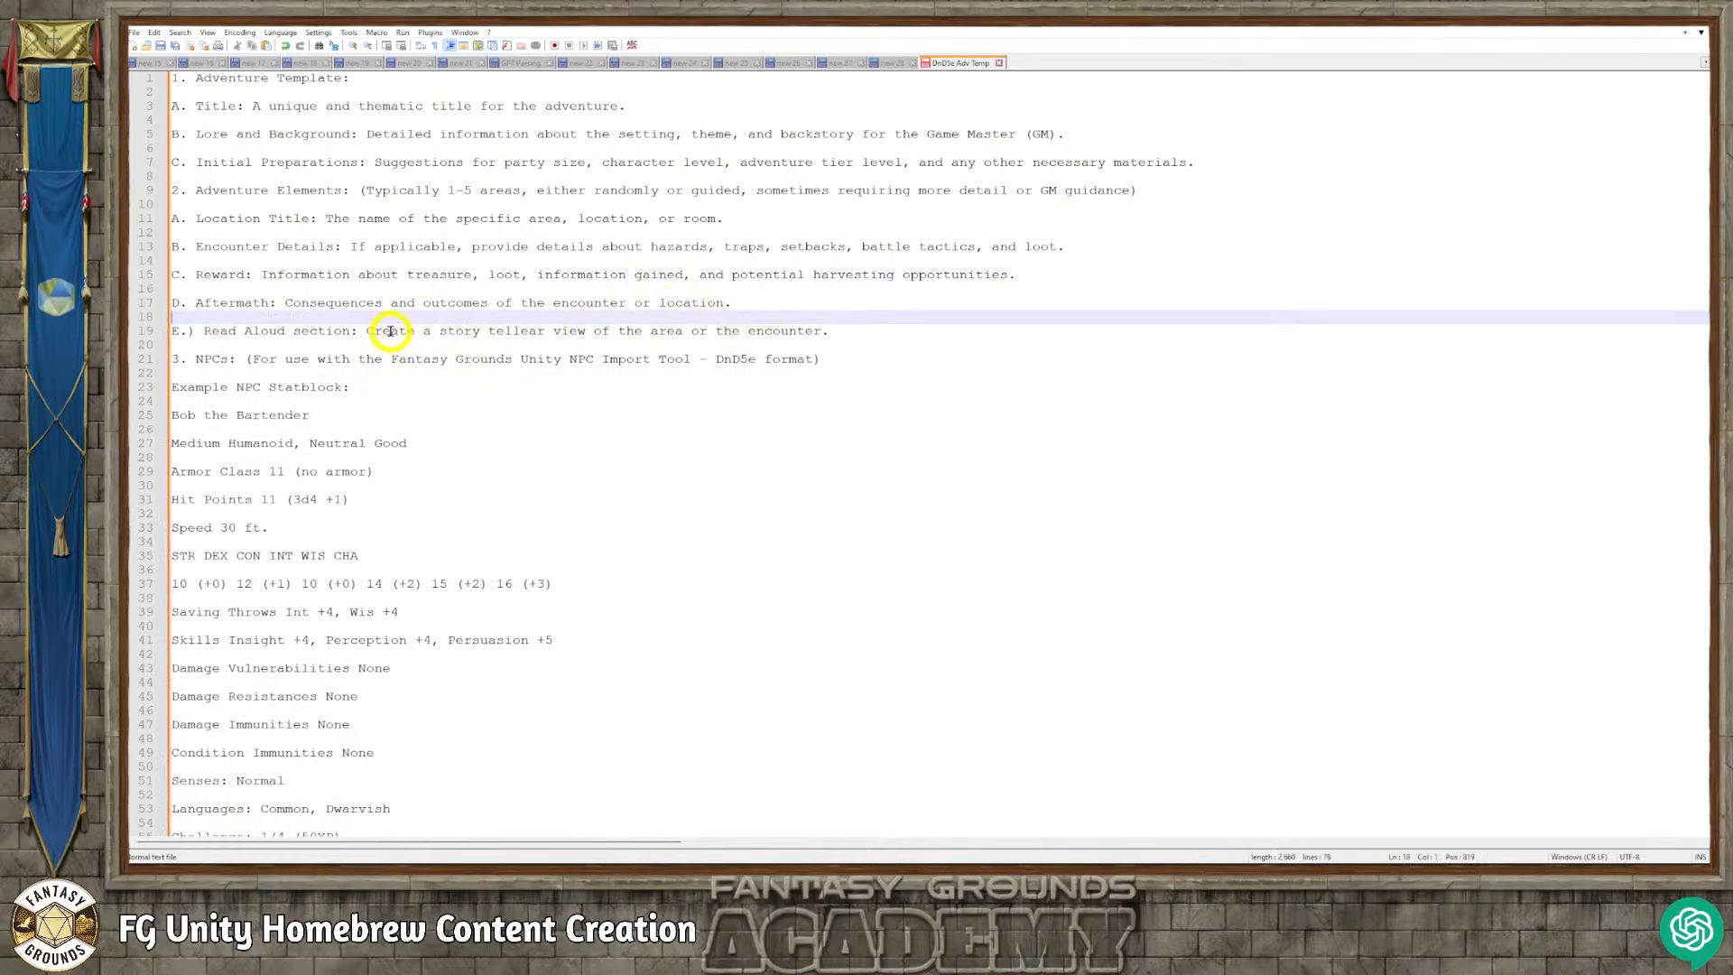
left_click(838, 333)
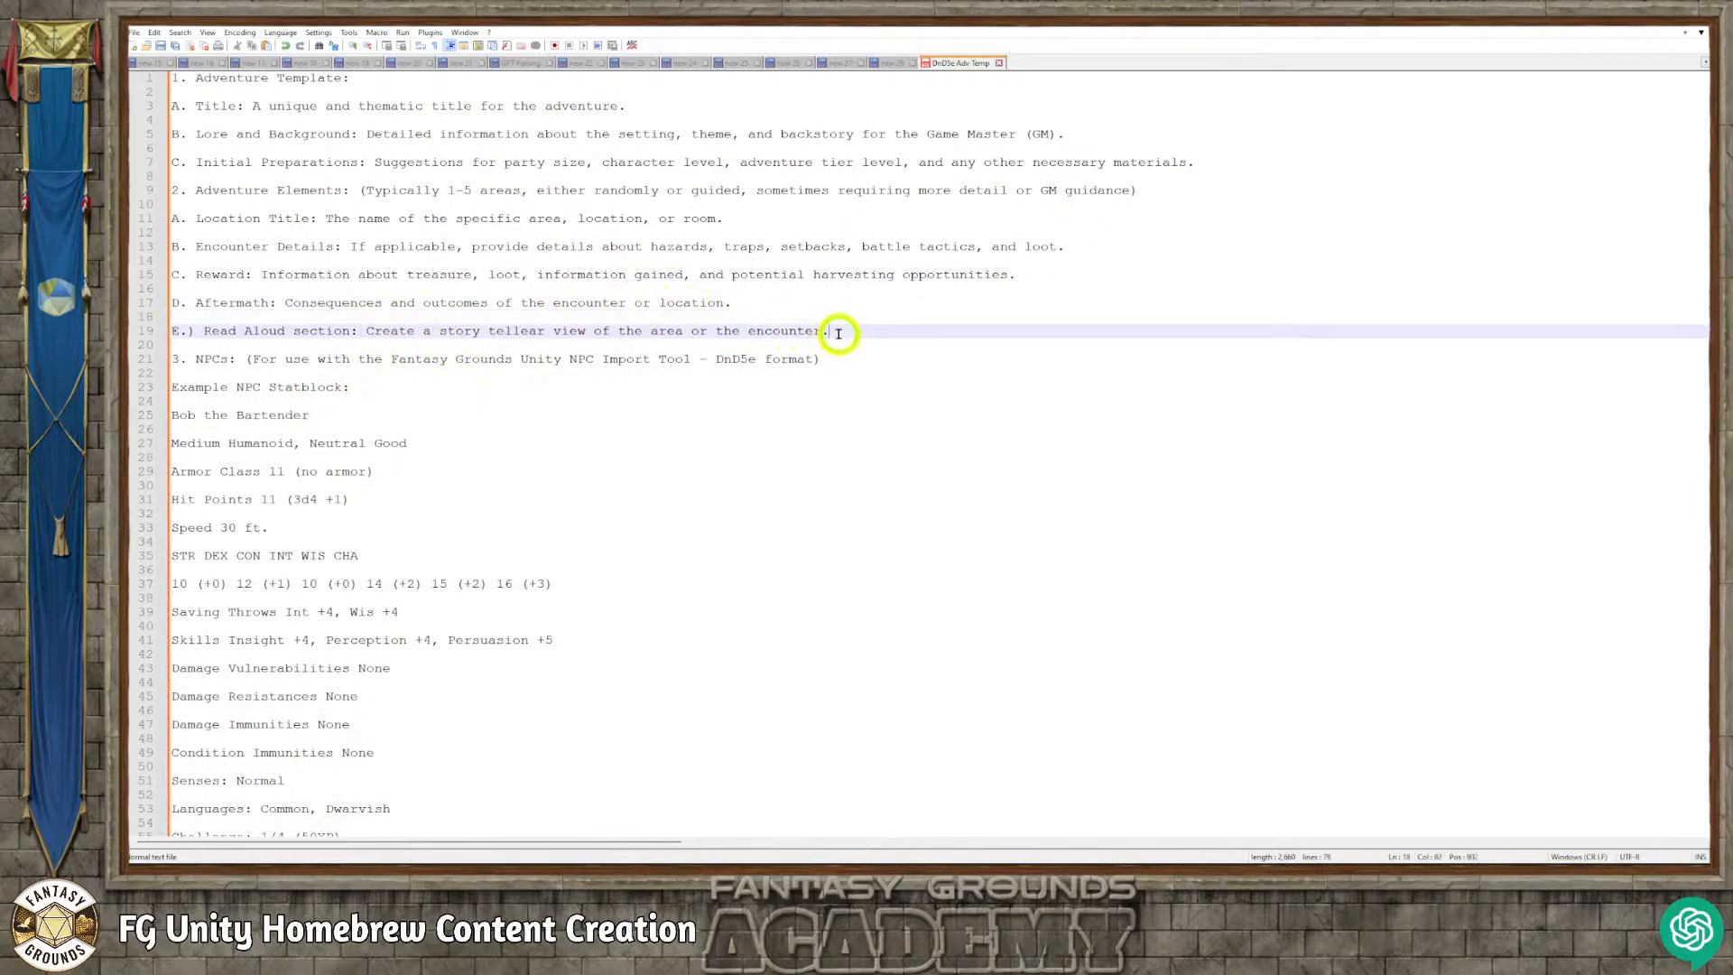
Remove the colon after Traits in the example NPC stat block and move the "Friendly." description below it, separated by a blank line.
scroll(416, 418, "down", 5)
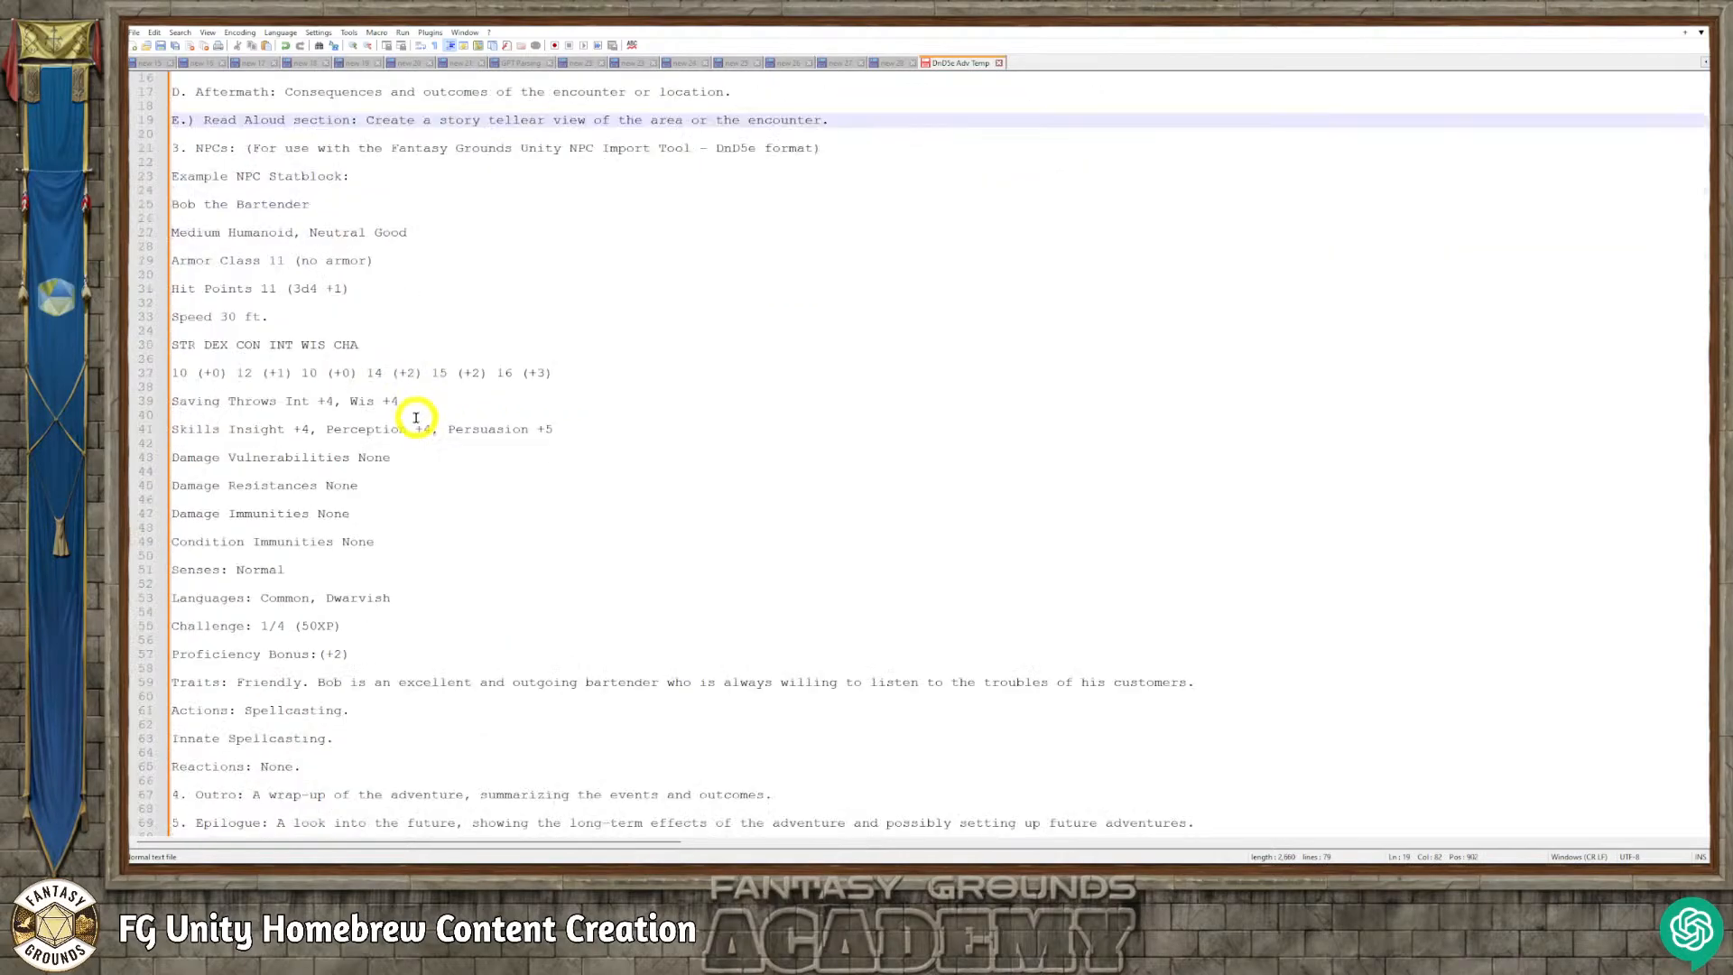
scroll(416, 418, "down", 2)
scroll(359, 474, "down", 2)
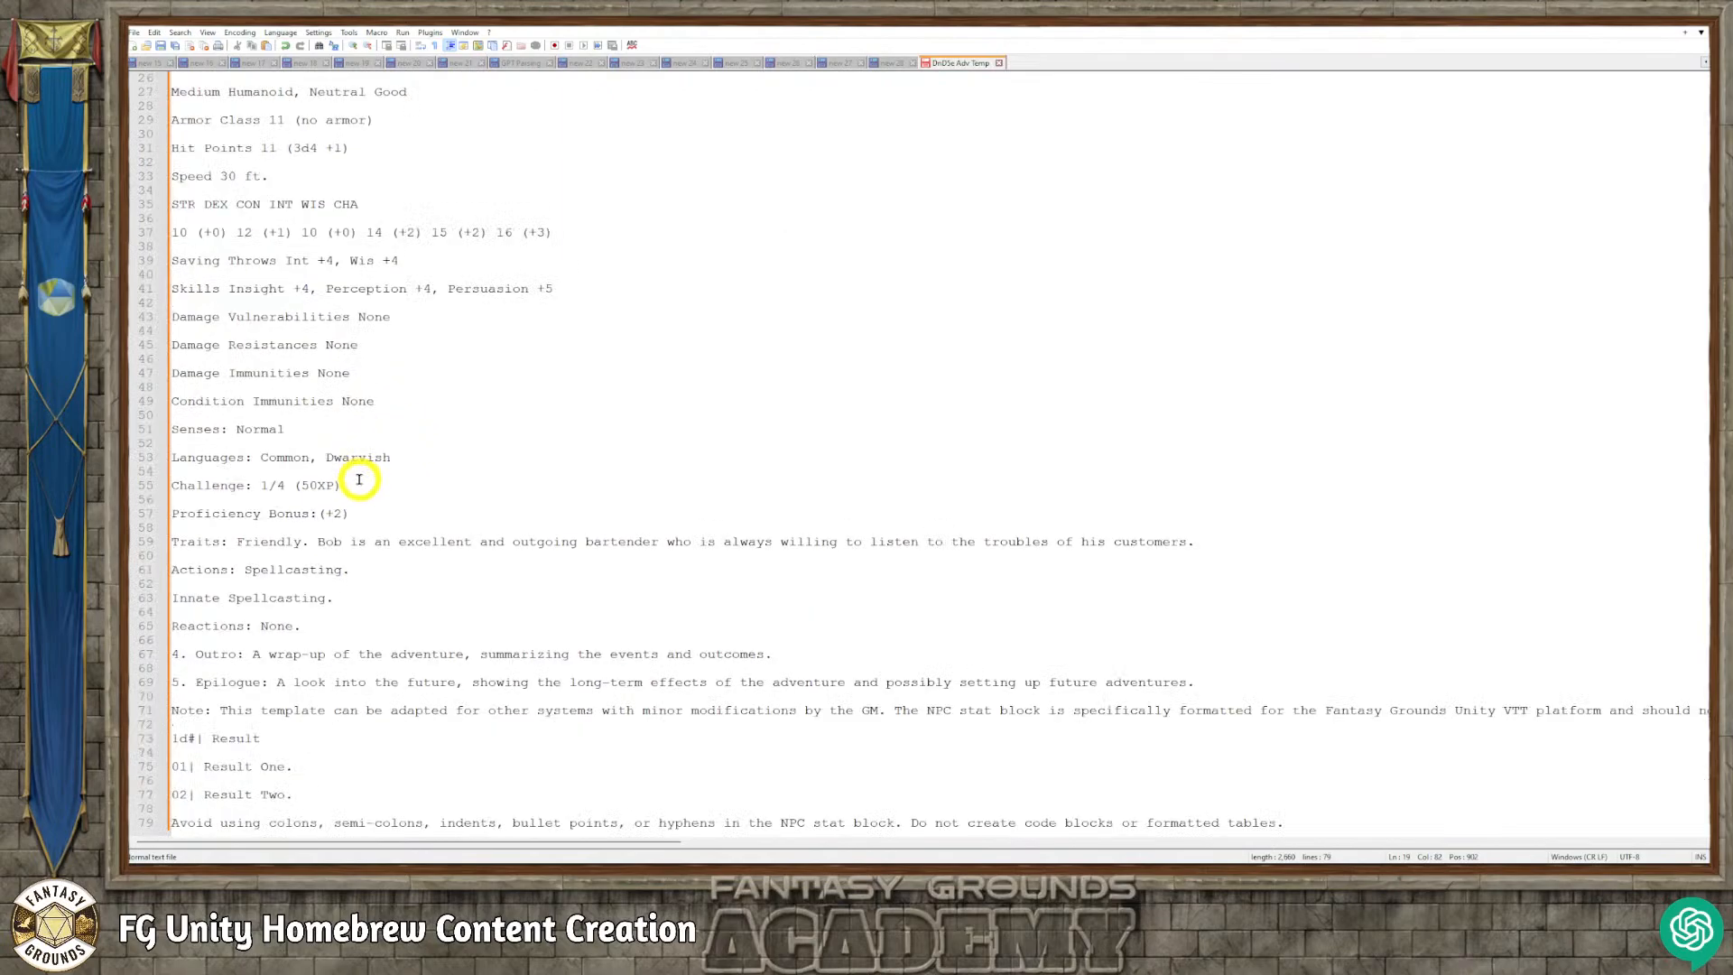
left_click(229, 543)
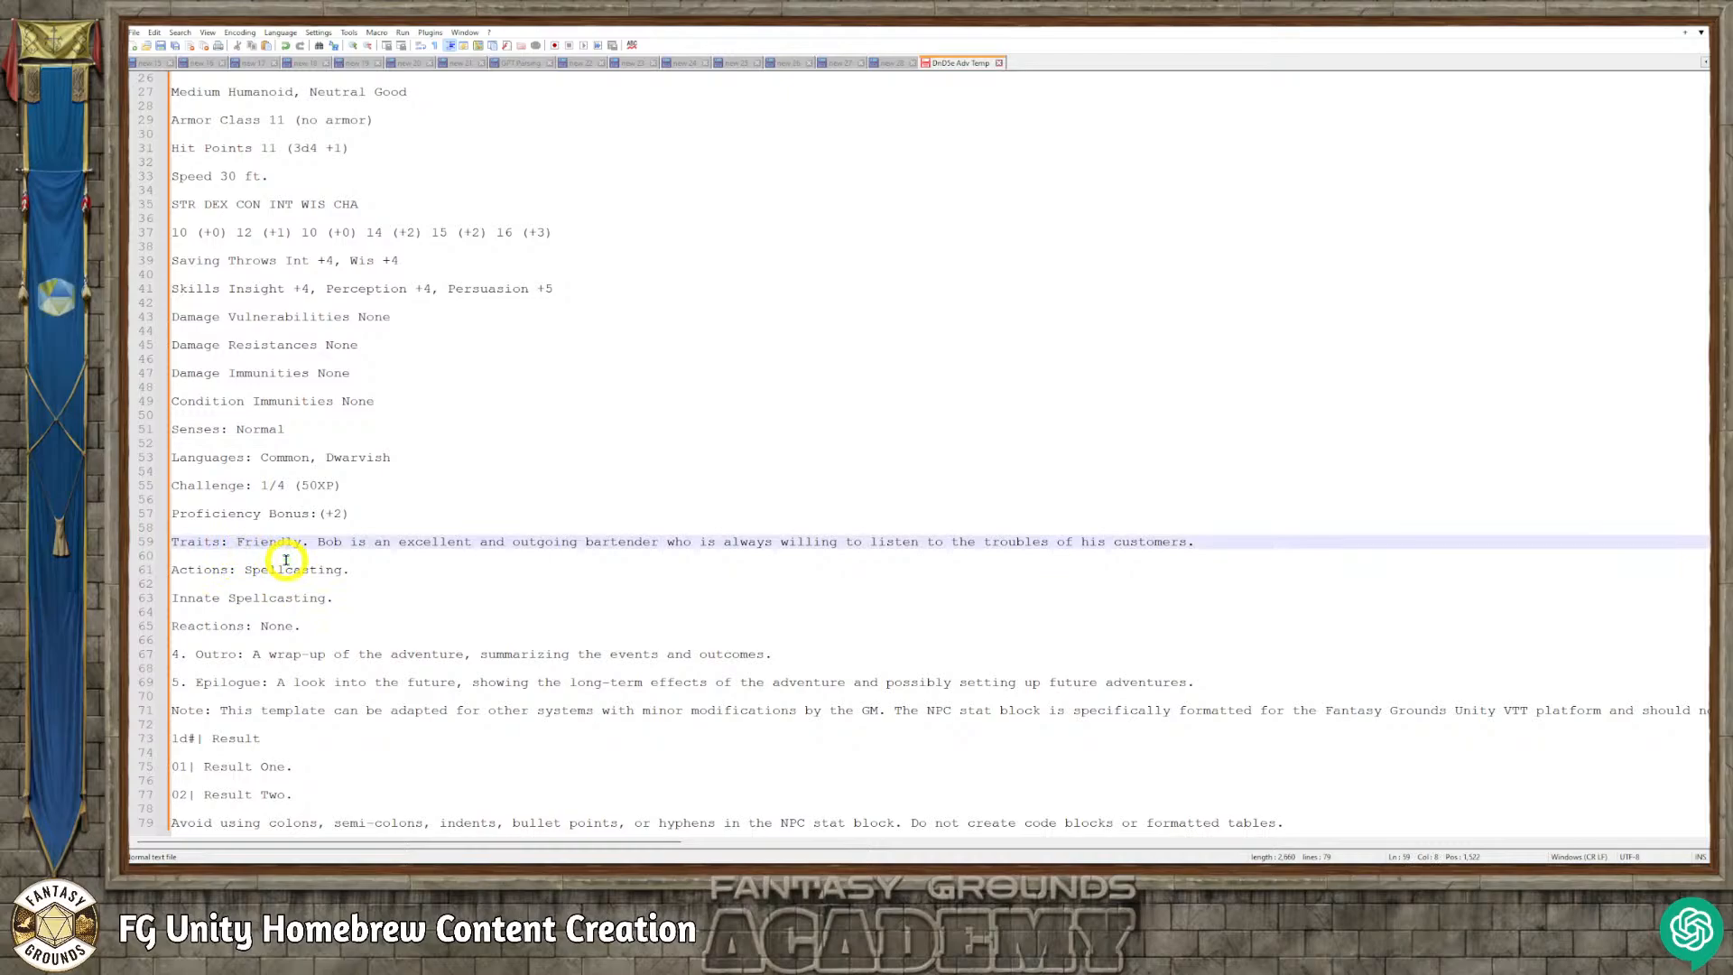
key("BackSpace")
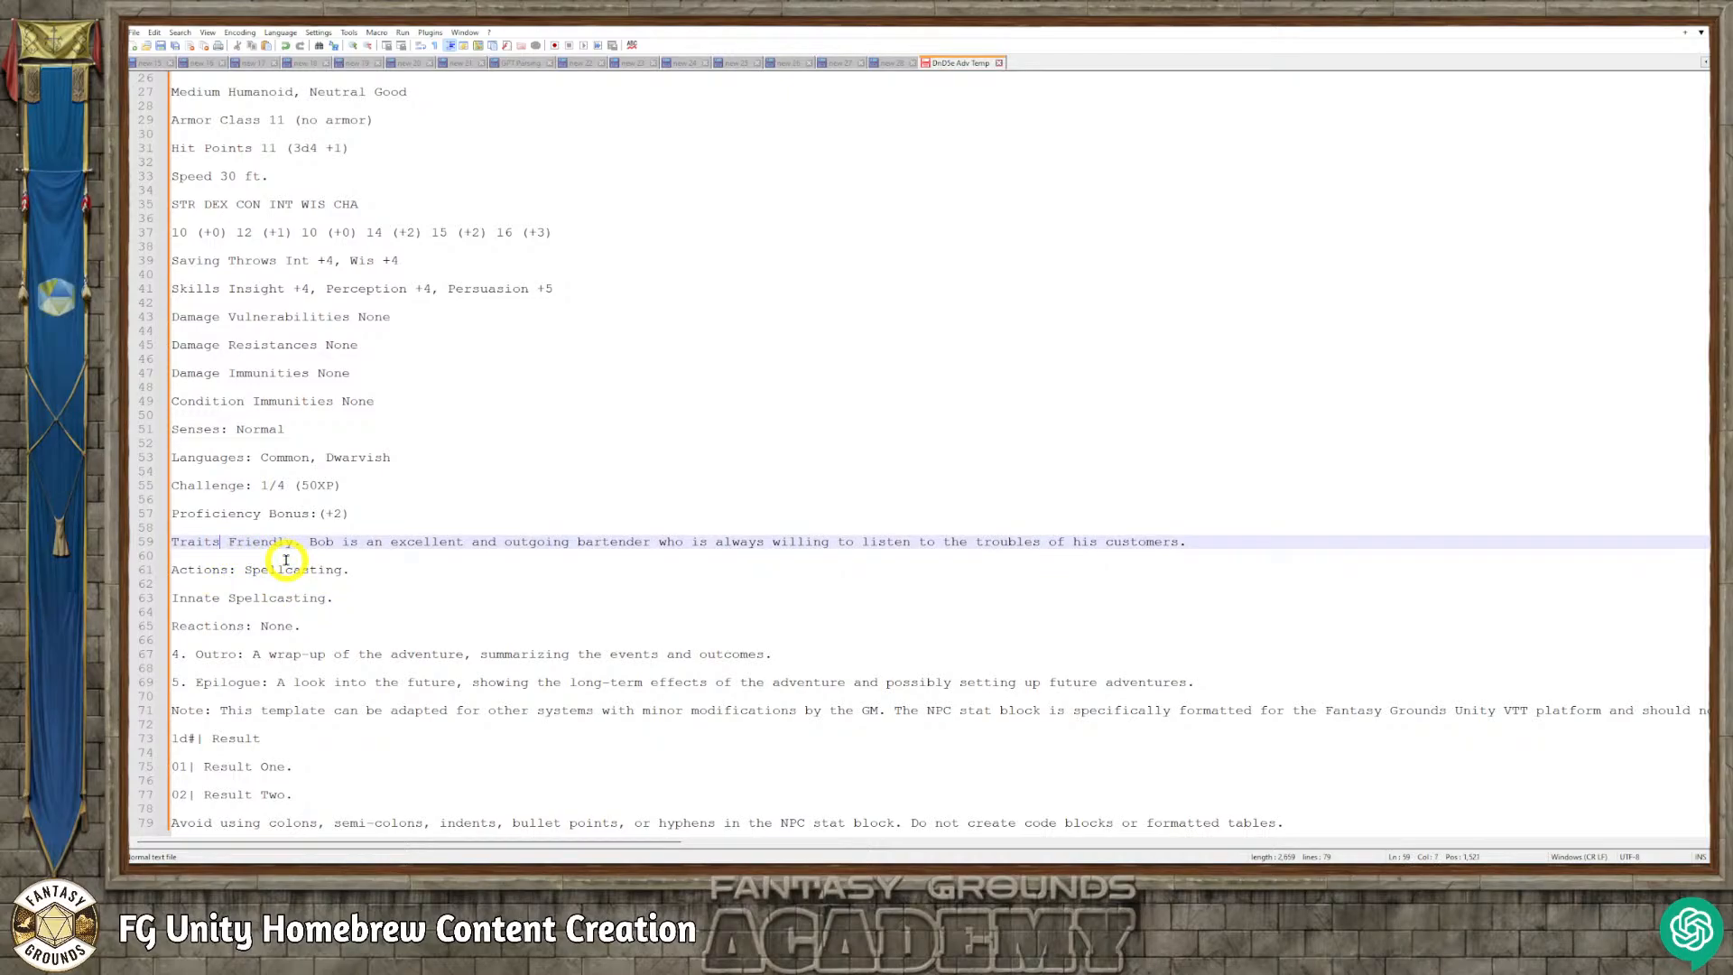
key("Return")
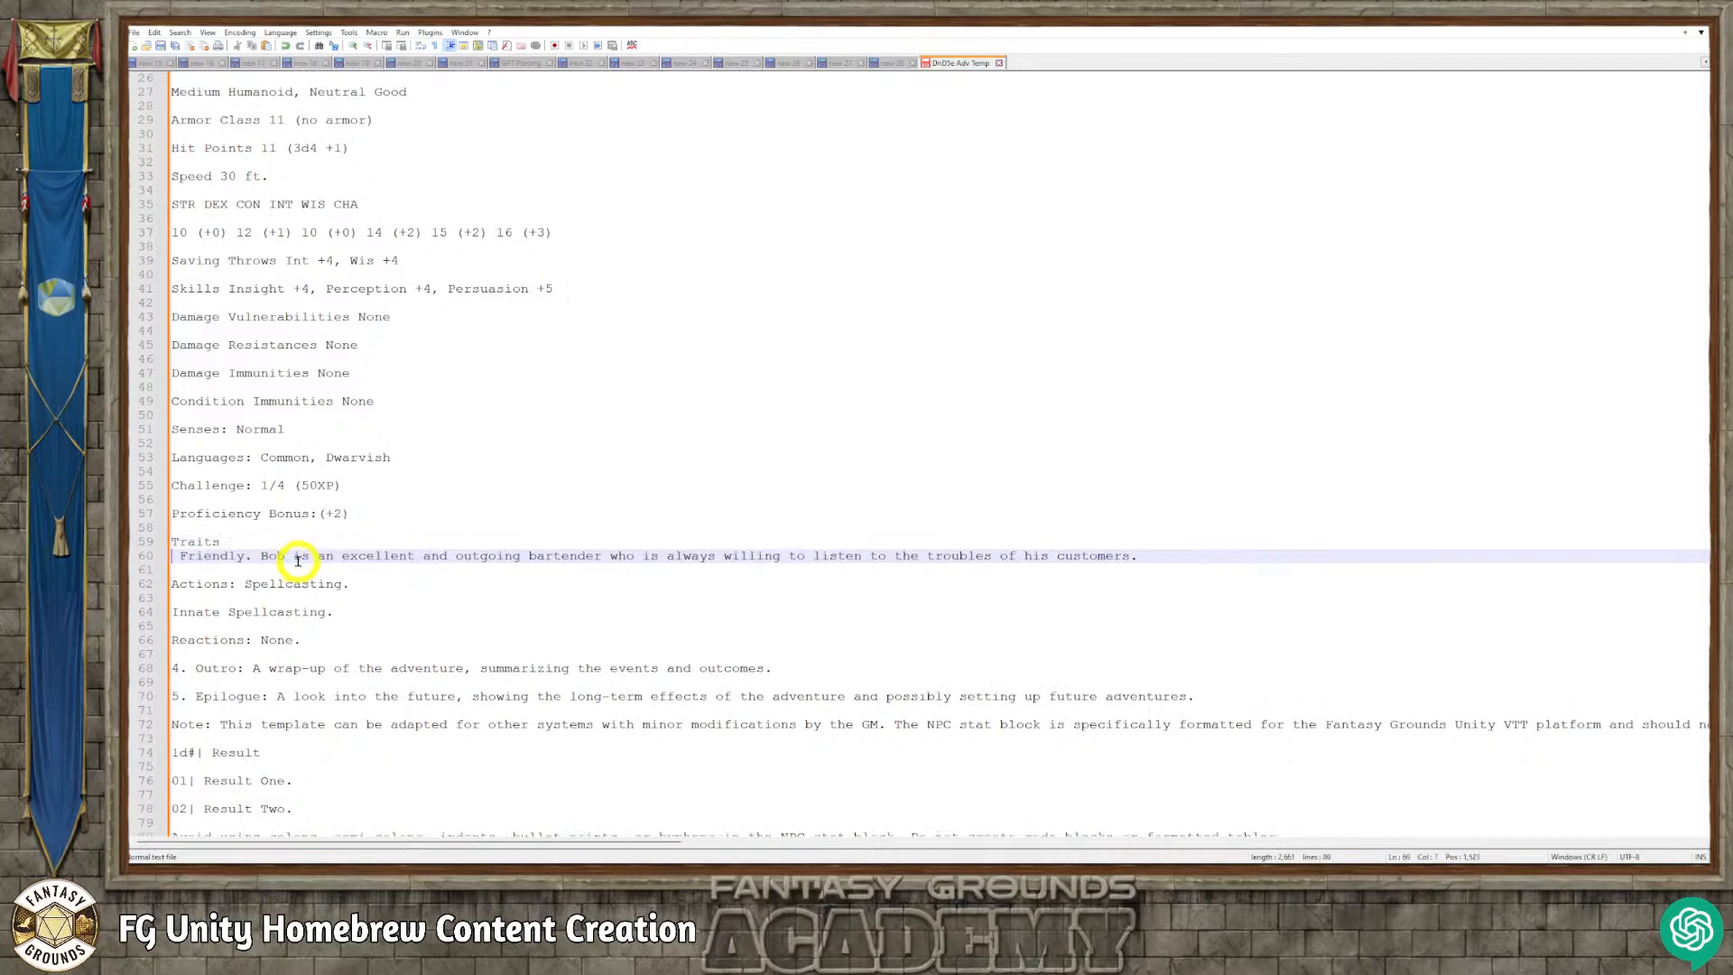
key("BackSpace")
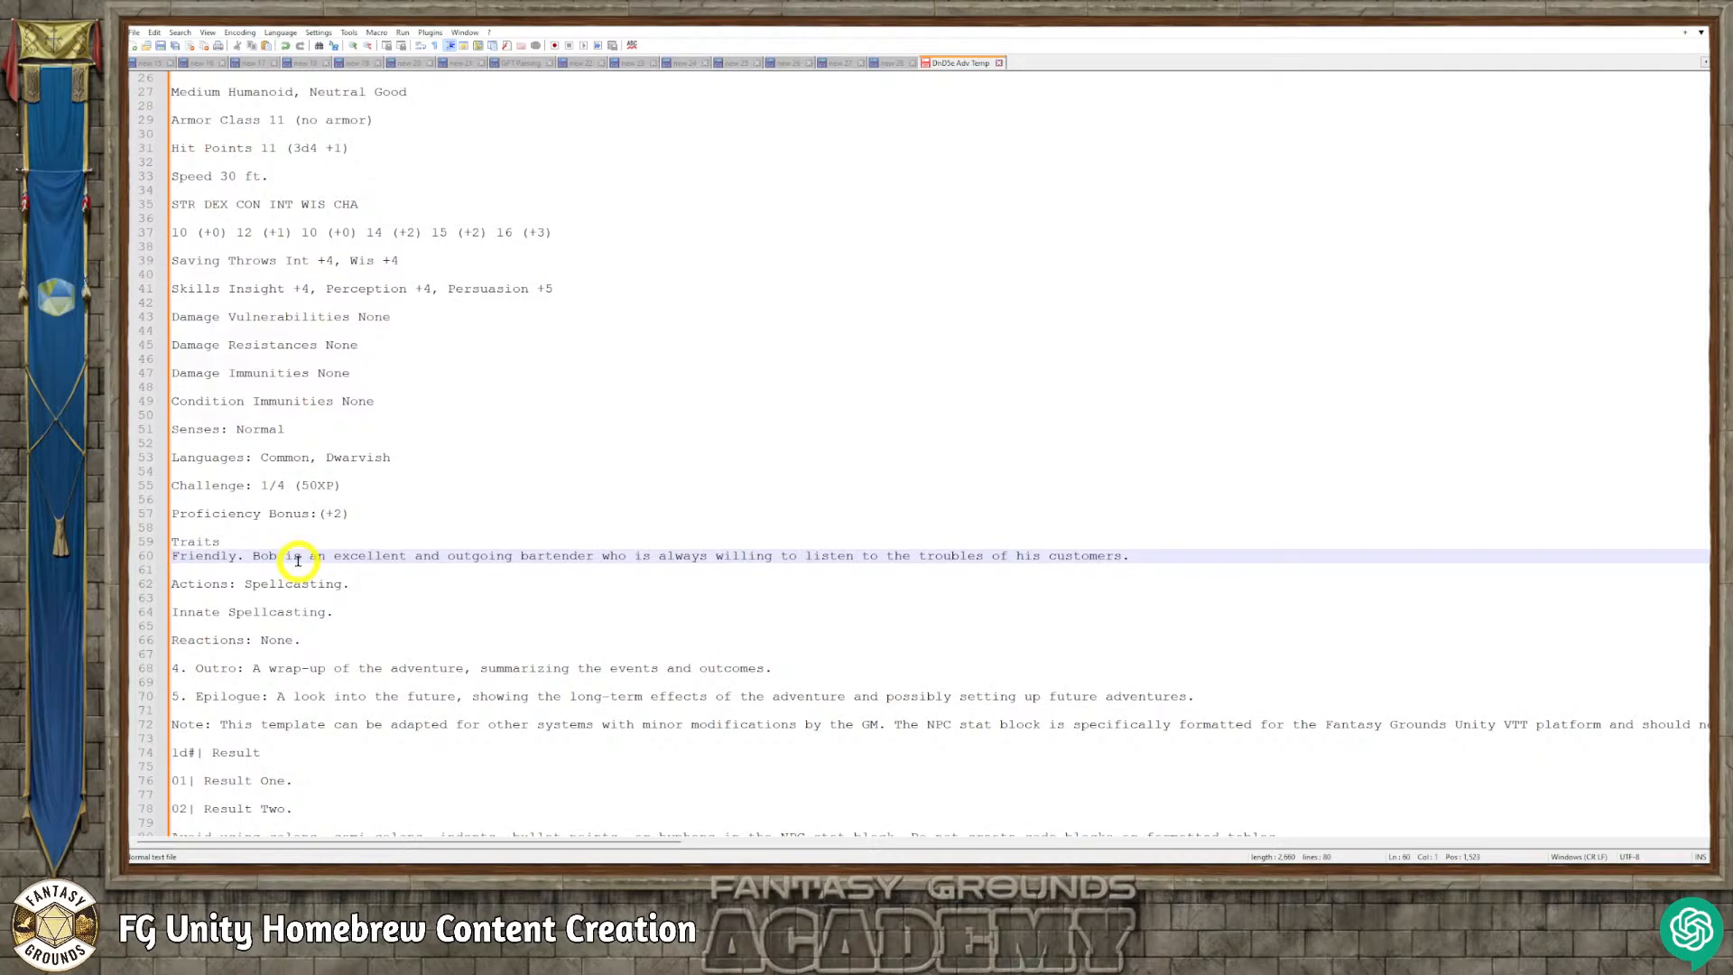
left_click(246, 548)
key("Return")
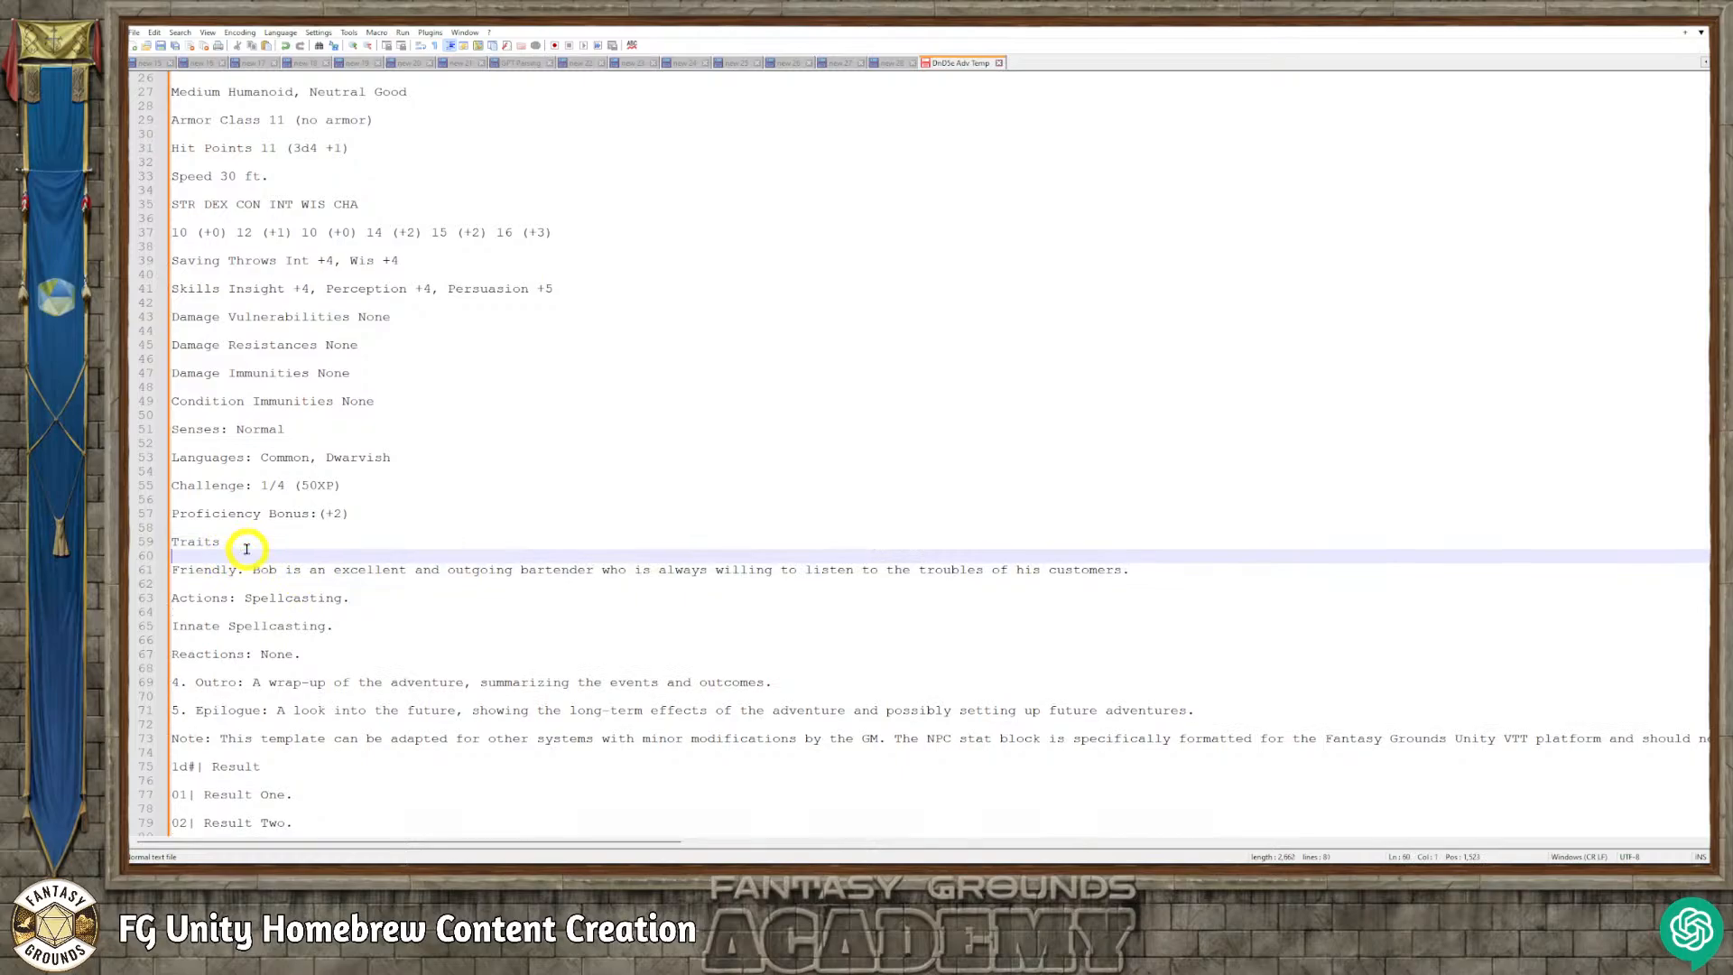
Remove the colon after Actions and place "Spellcasting." on its own line below, separated by a blank line.
scroll(298, 560, "down", 3)
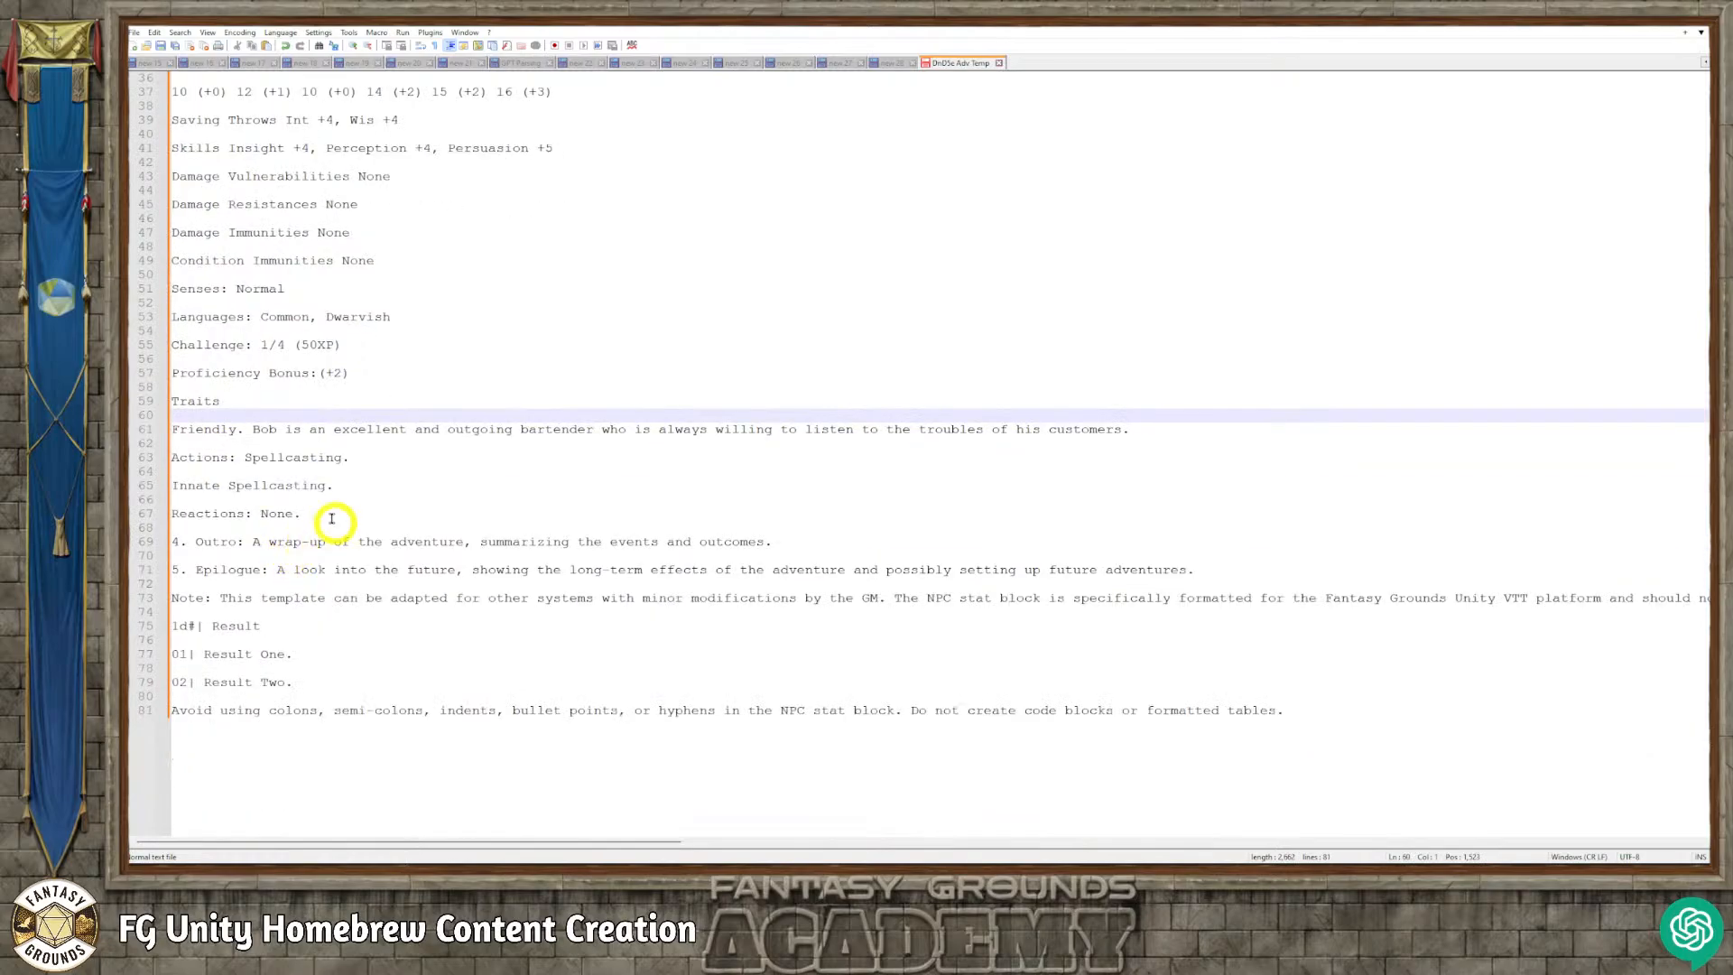
left_click(244, 457)
key("BackSpace")
key("BackSpace")
key("BackSpace")
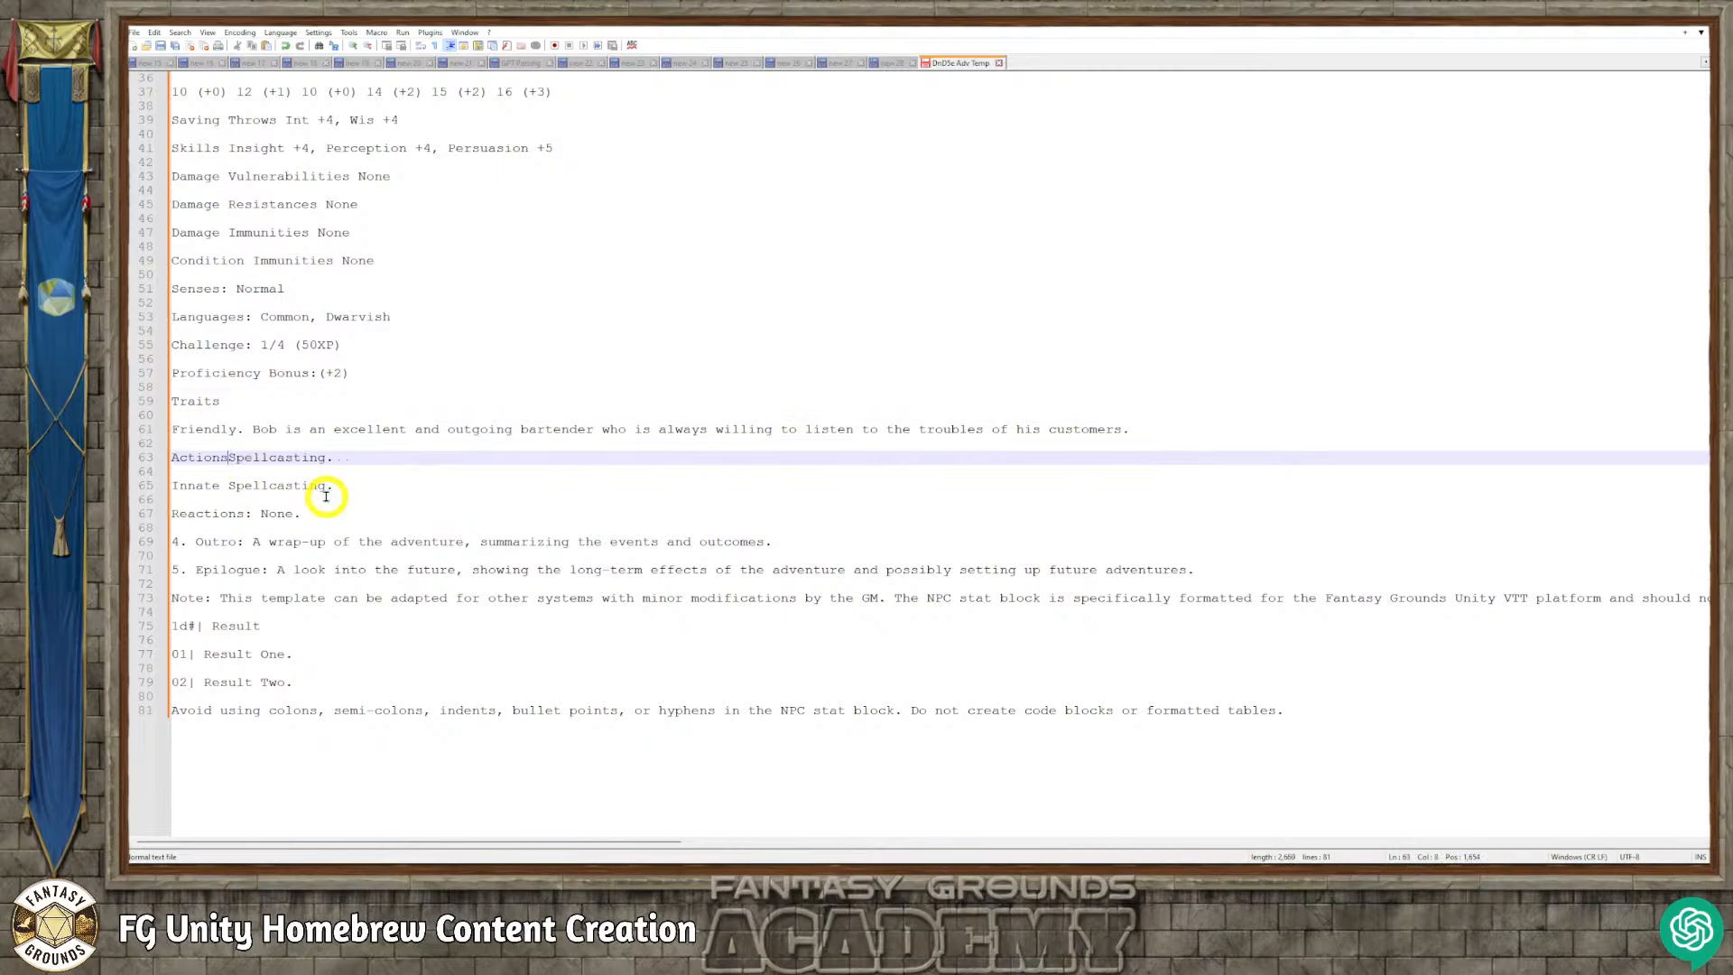
key("Return")
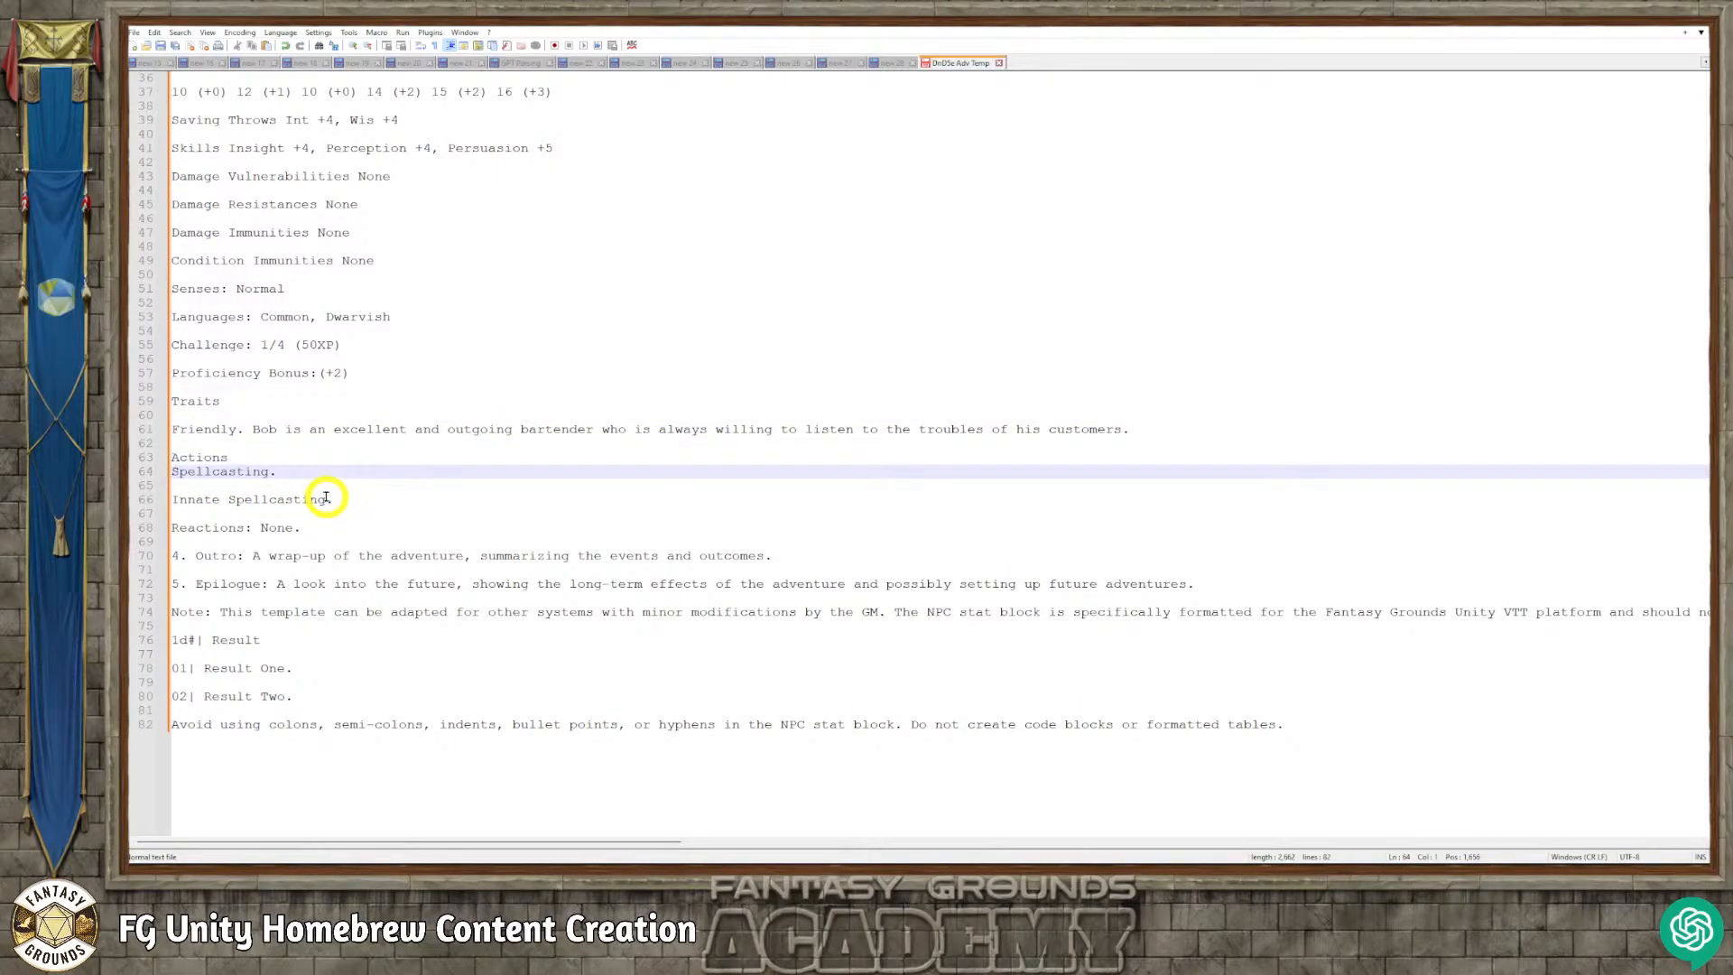
key("Return")
key("Down")
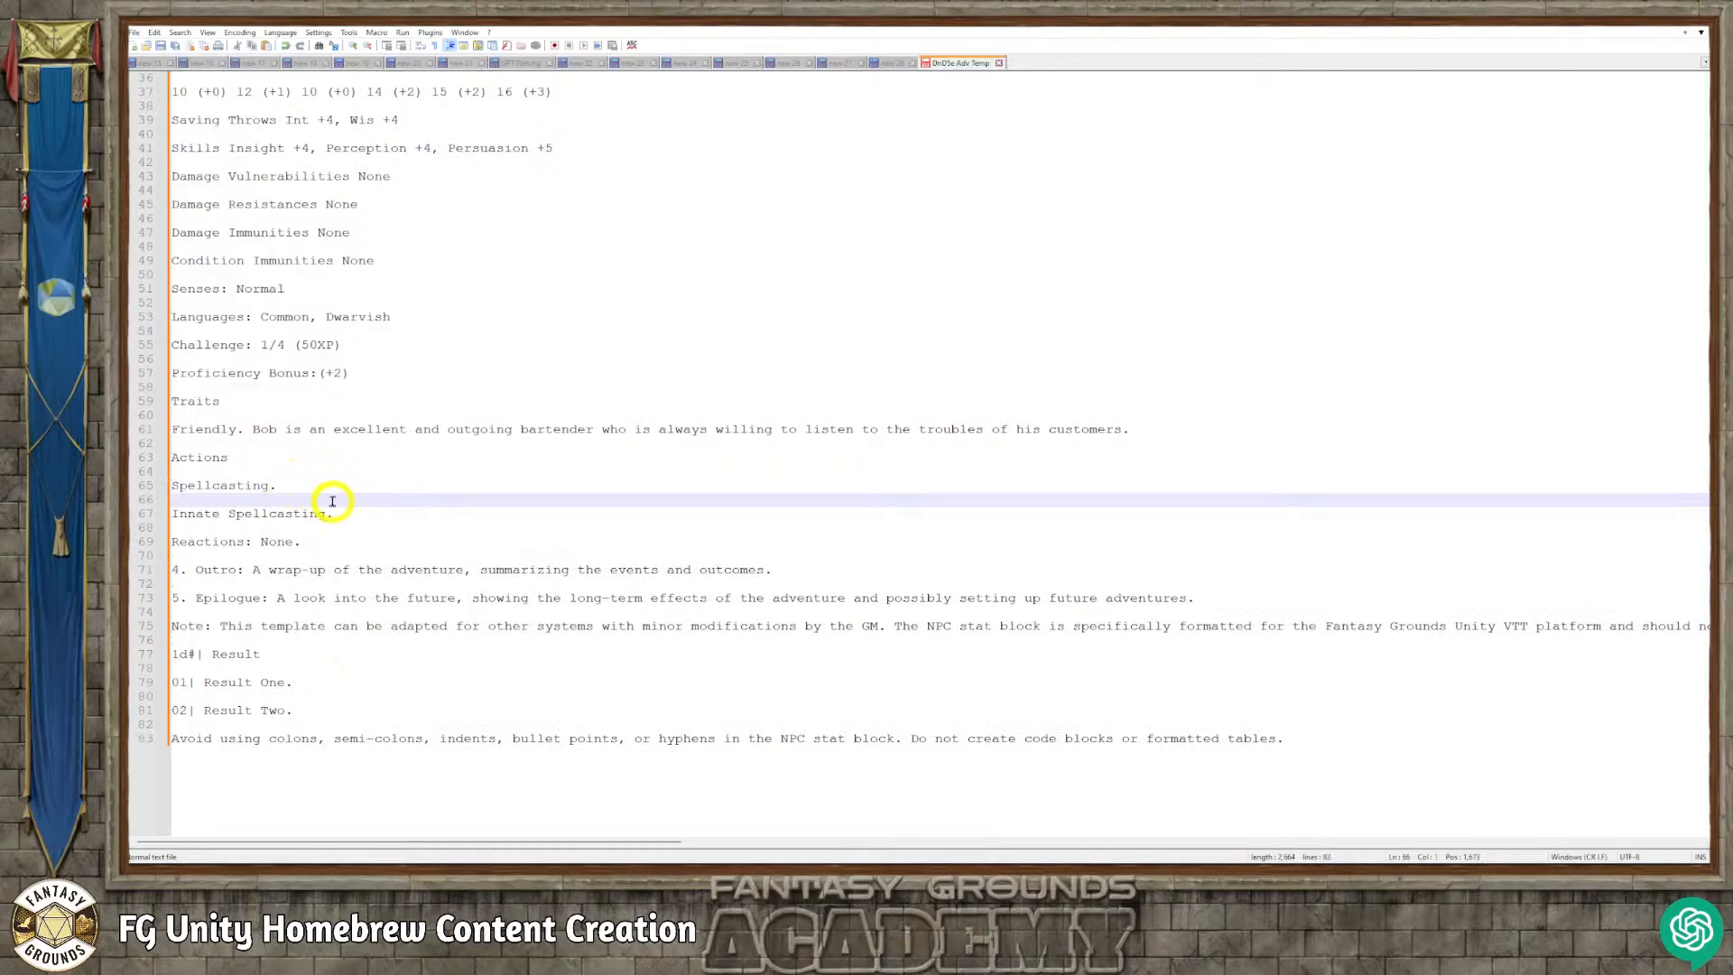
left_click(349, 514)
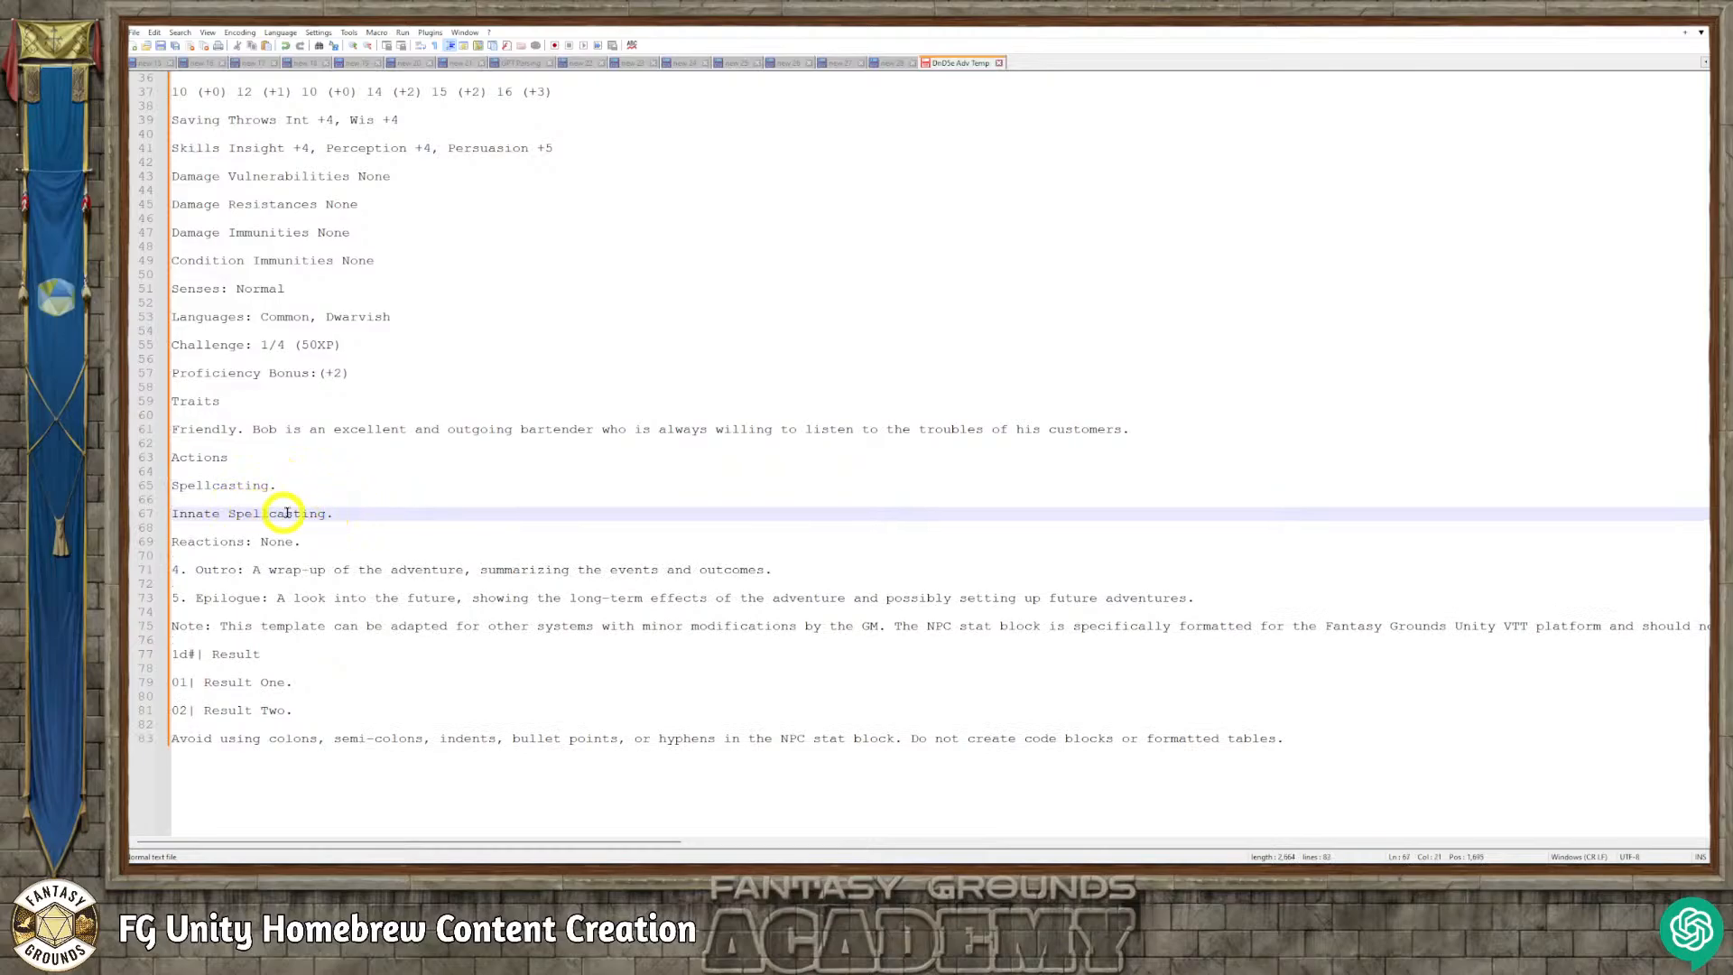
Add "Multiattack." between the Actions heading and "Spellcasting.", with blank lines above and below it.
left_click(240, 471)
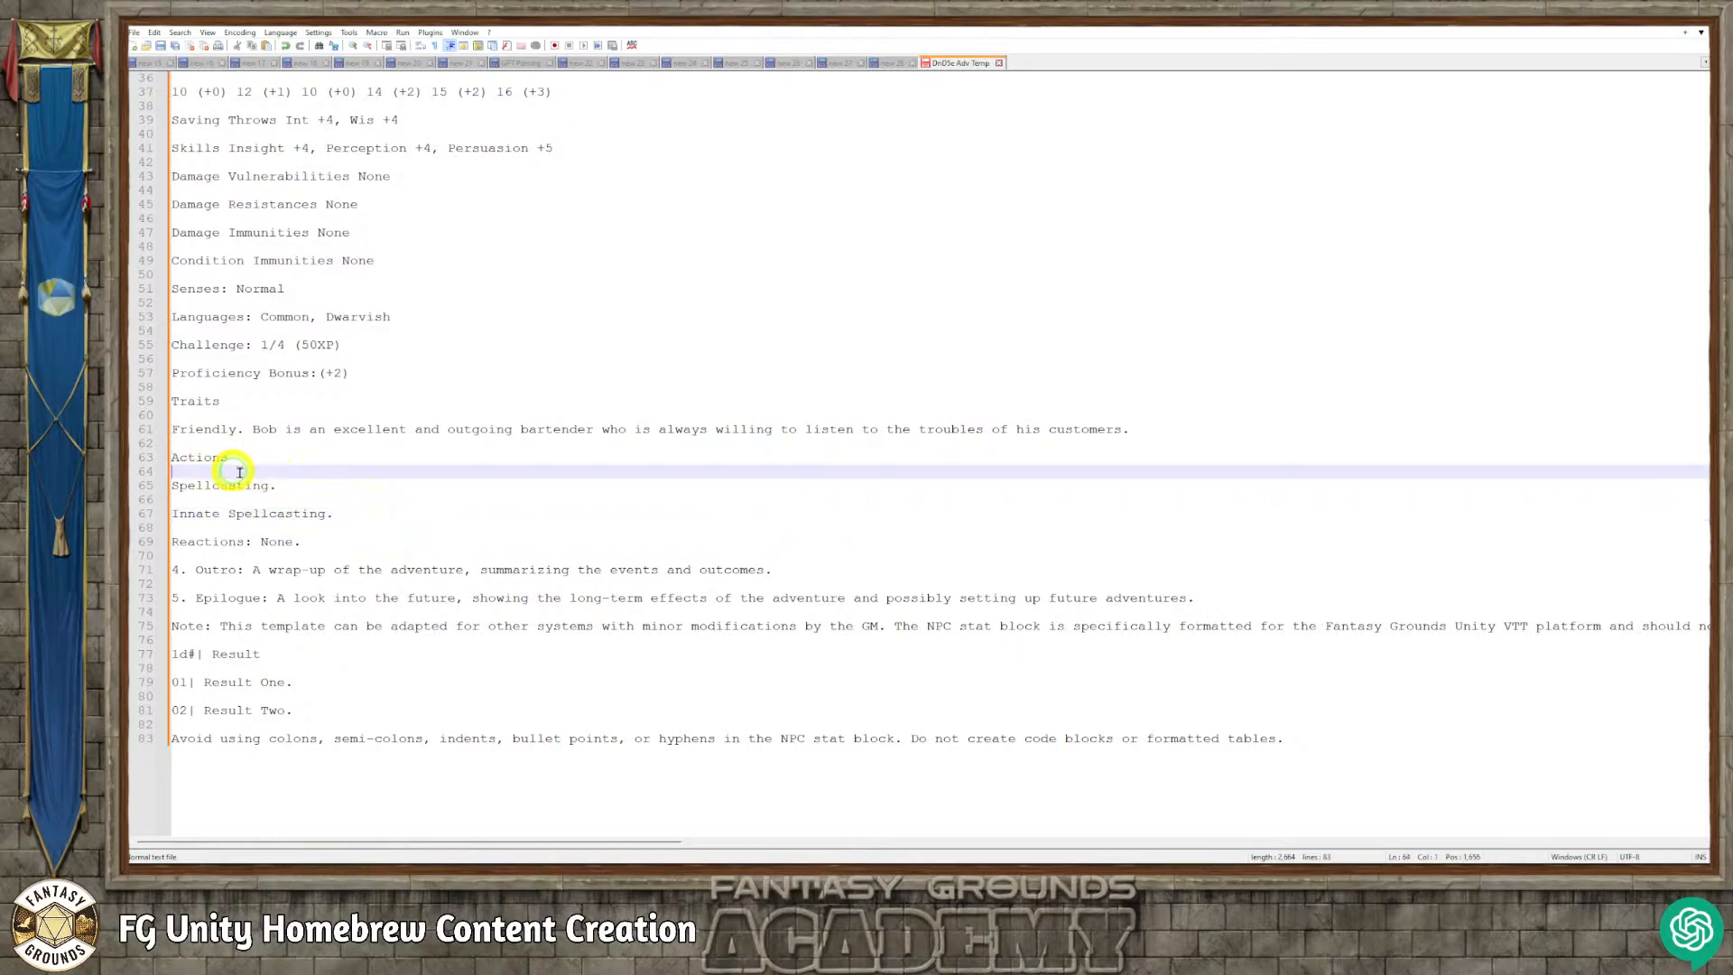
type("Multiattack.")
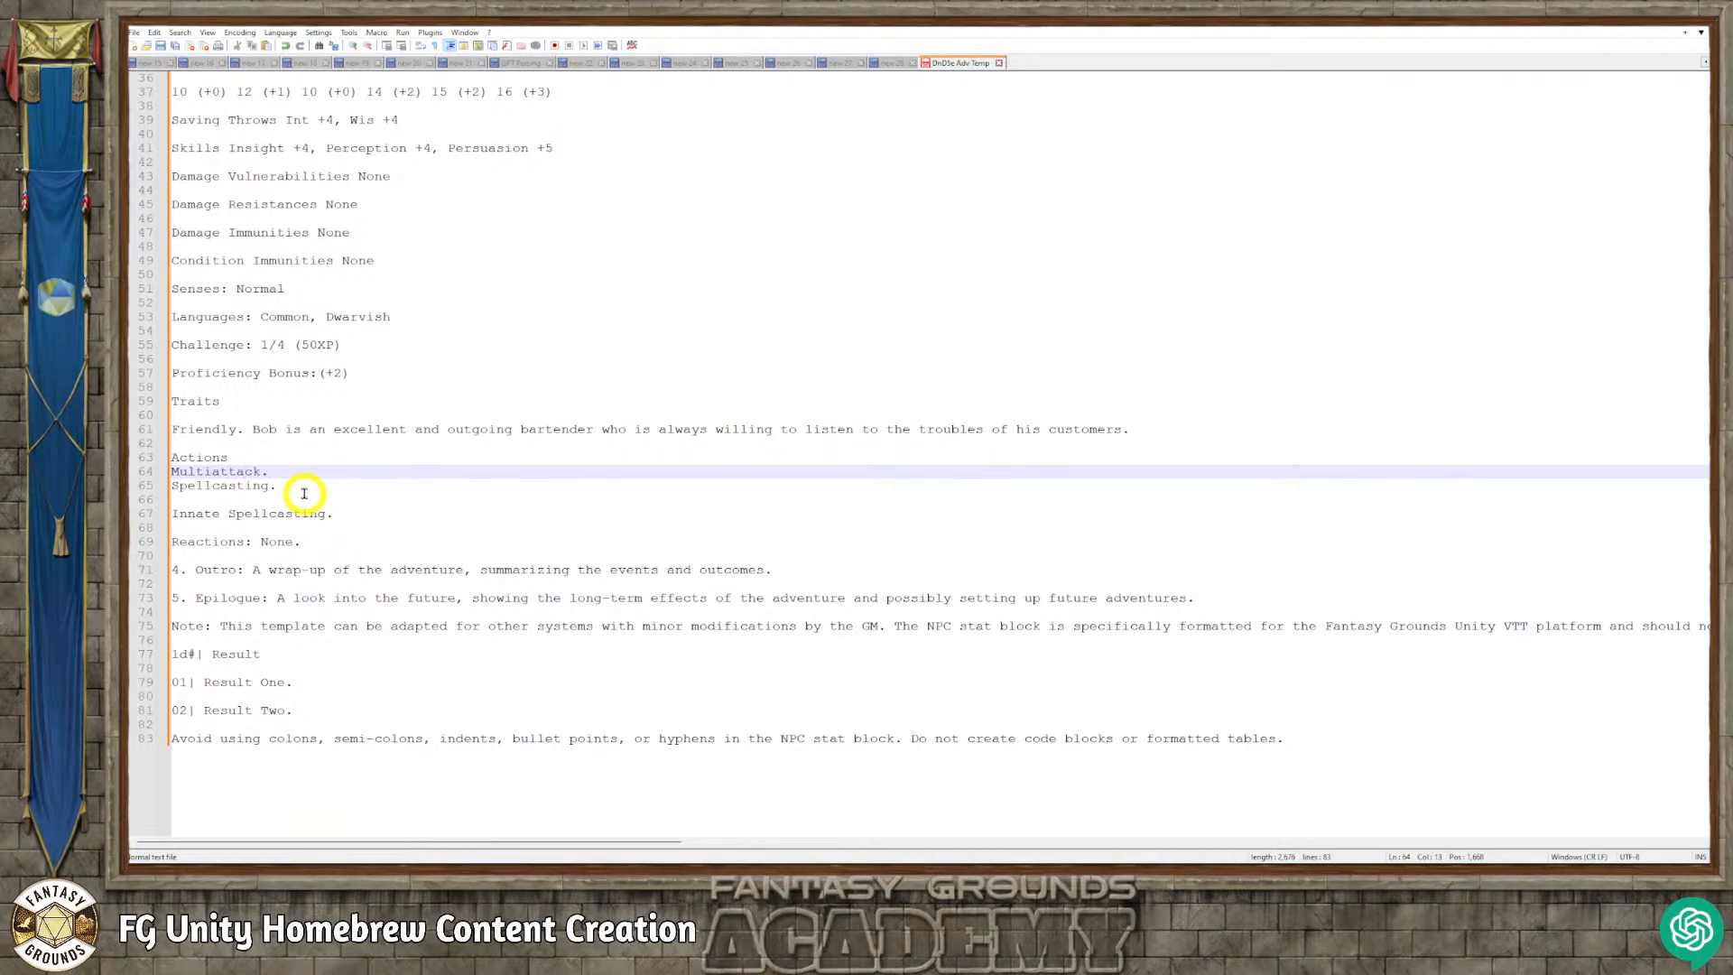
left_click(280, 465)
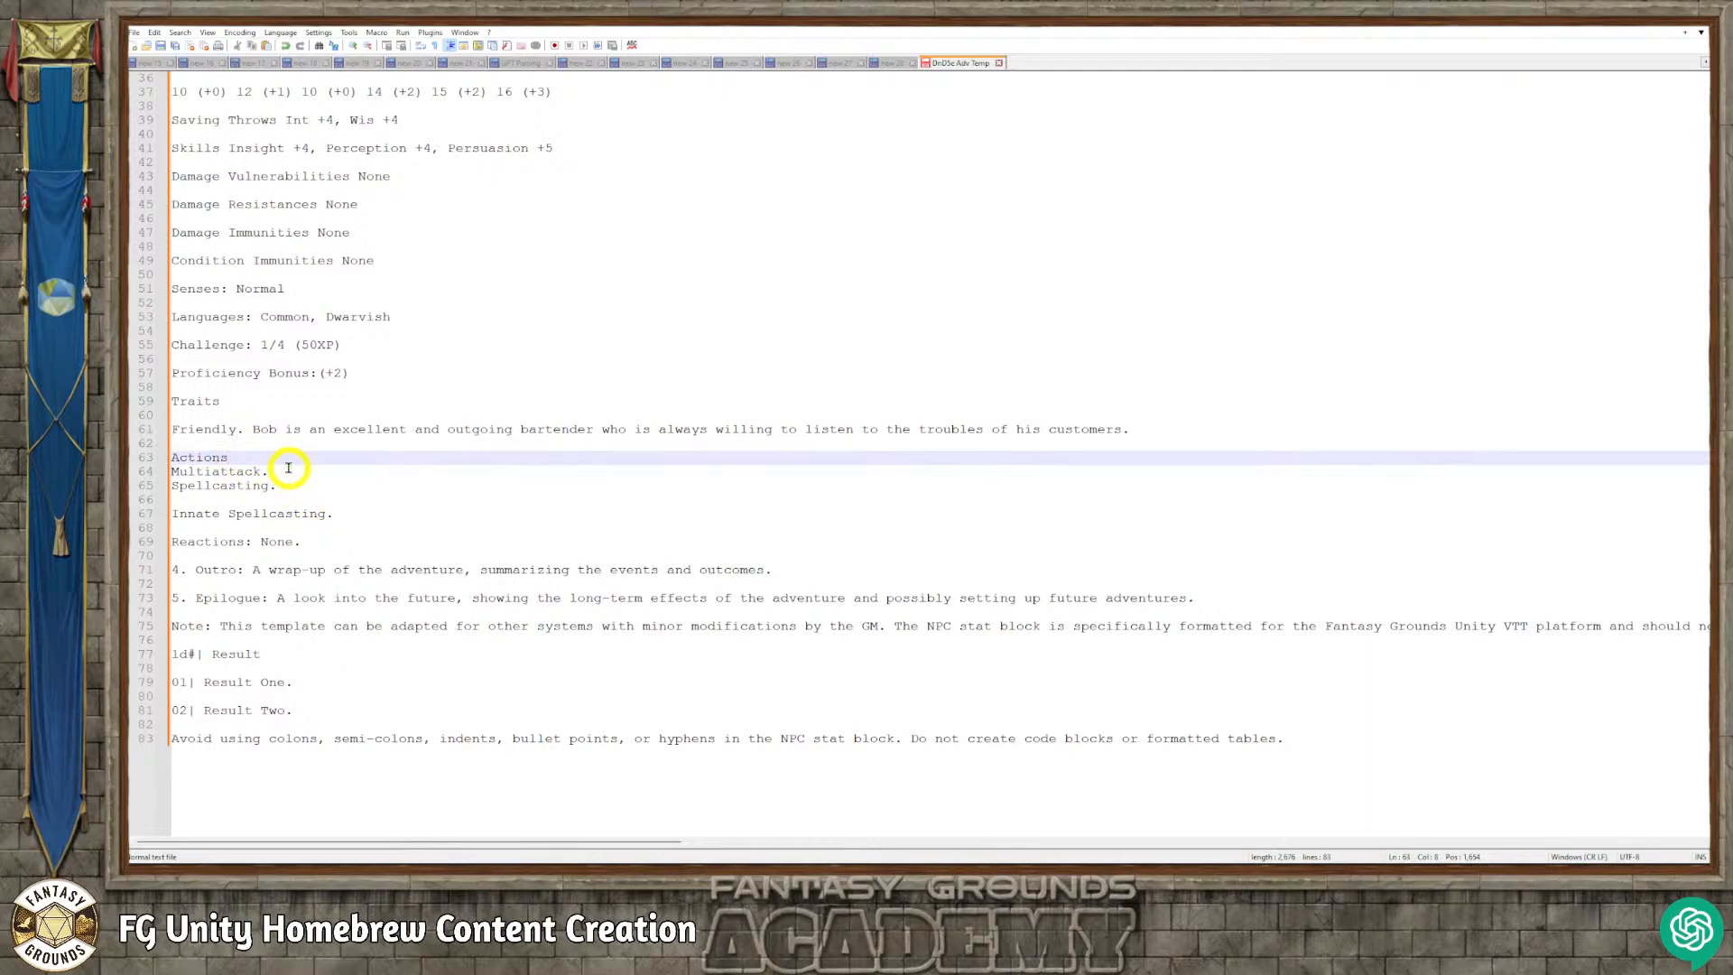
key("Return")
left_click(285, 484)
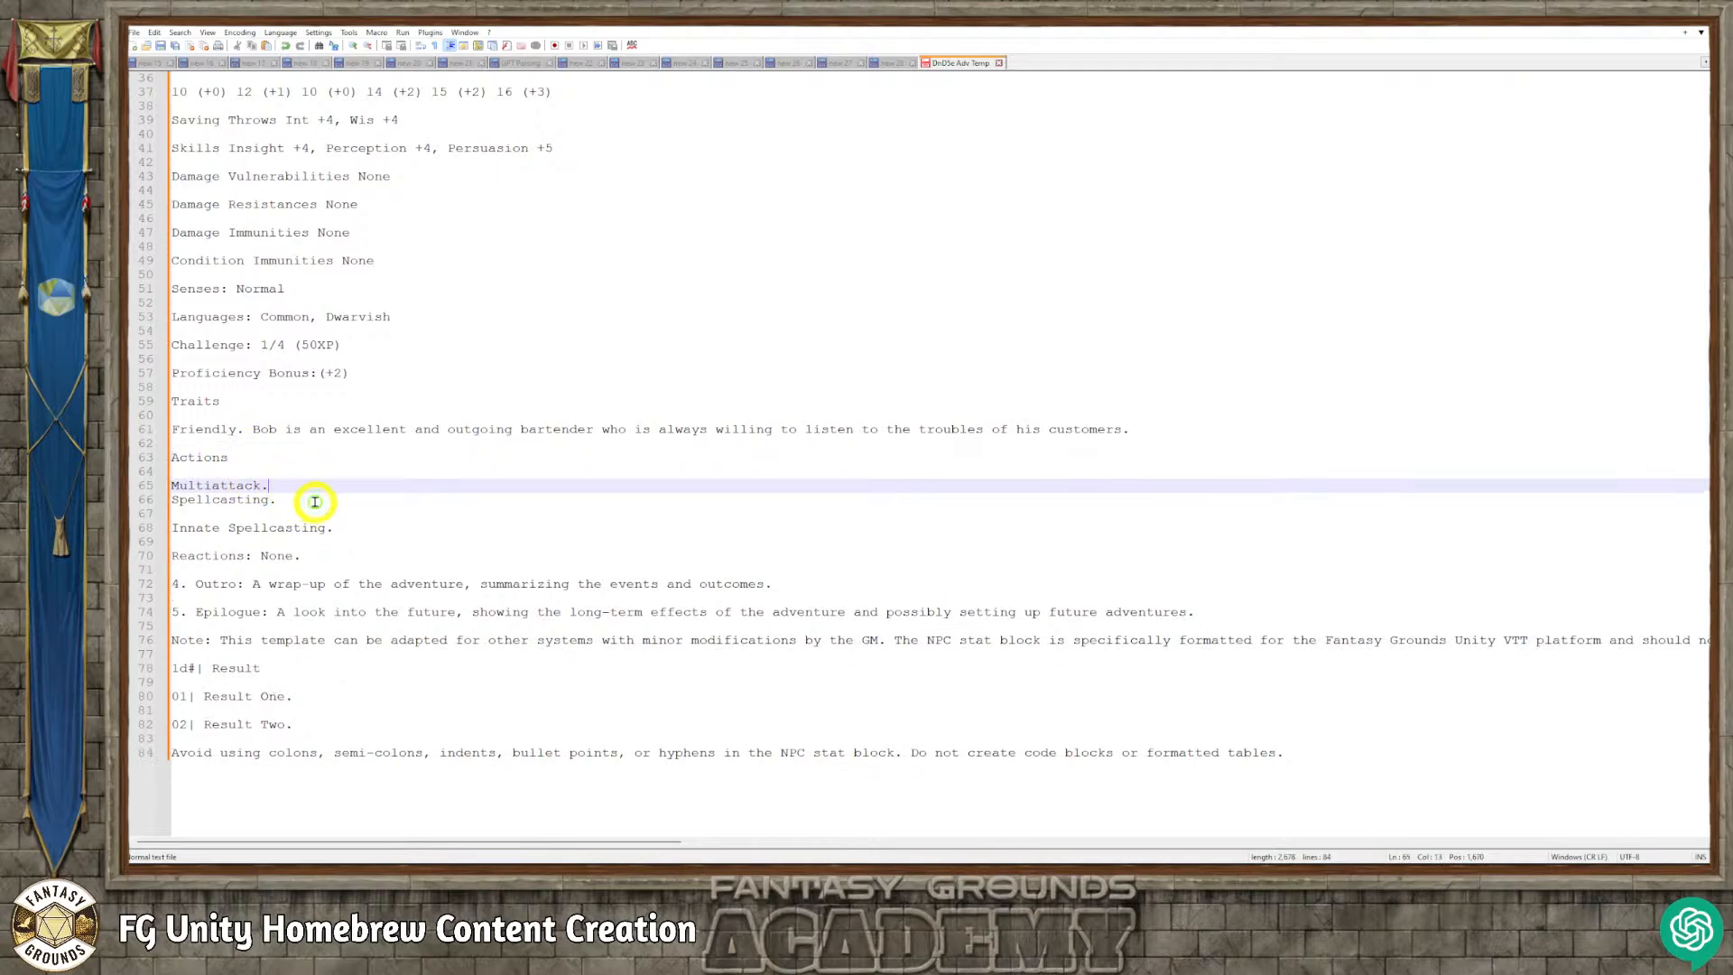
key("Return")
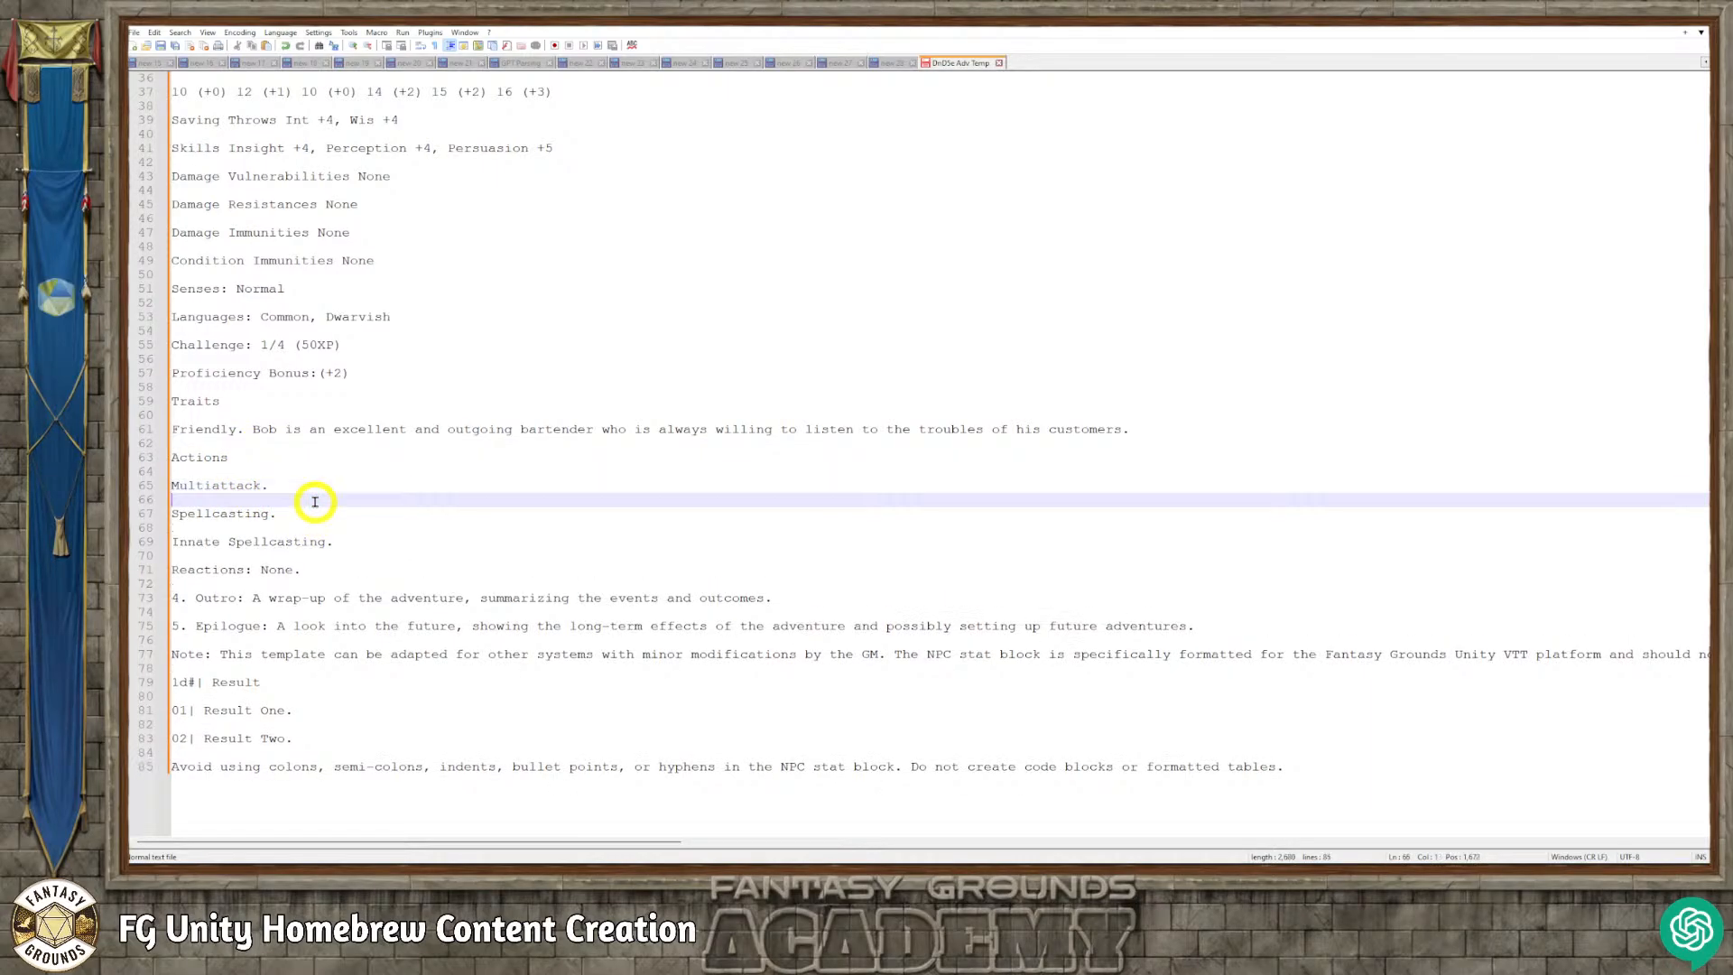
Delete the colon and "None." after Reactions so that only the heading word is left on the line.
left_click(262, 570)
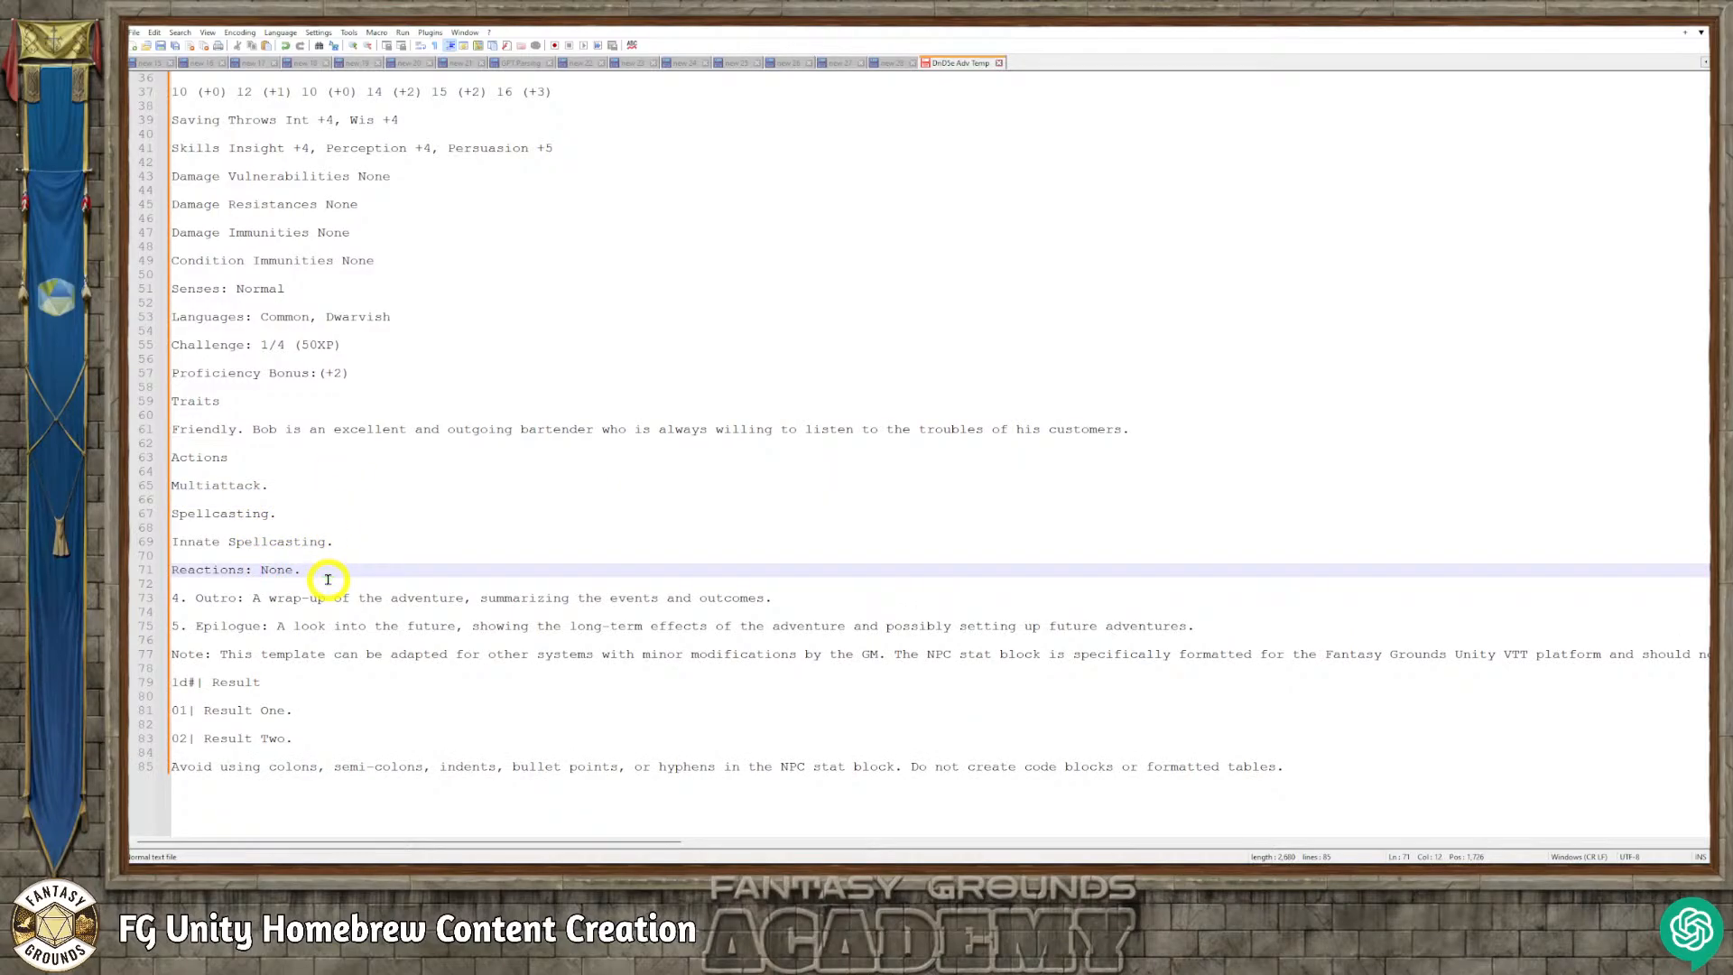
left_click_drag(309, 572, 261, 569)
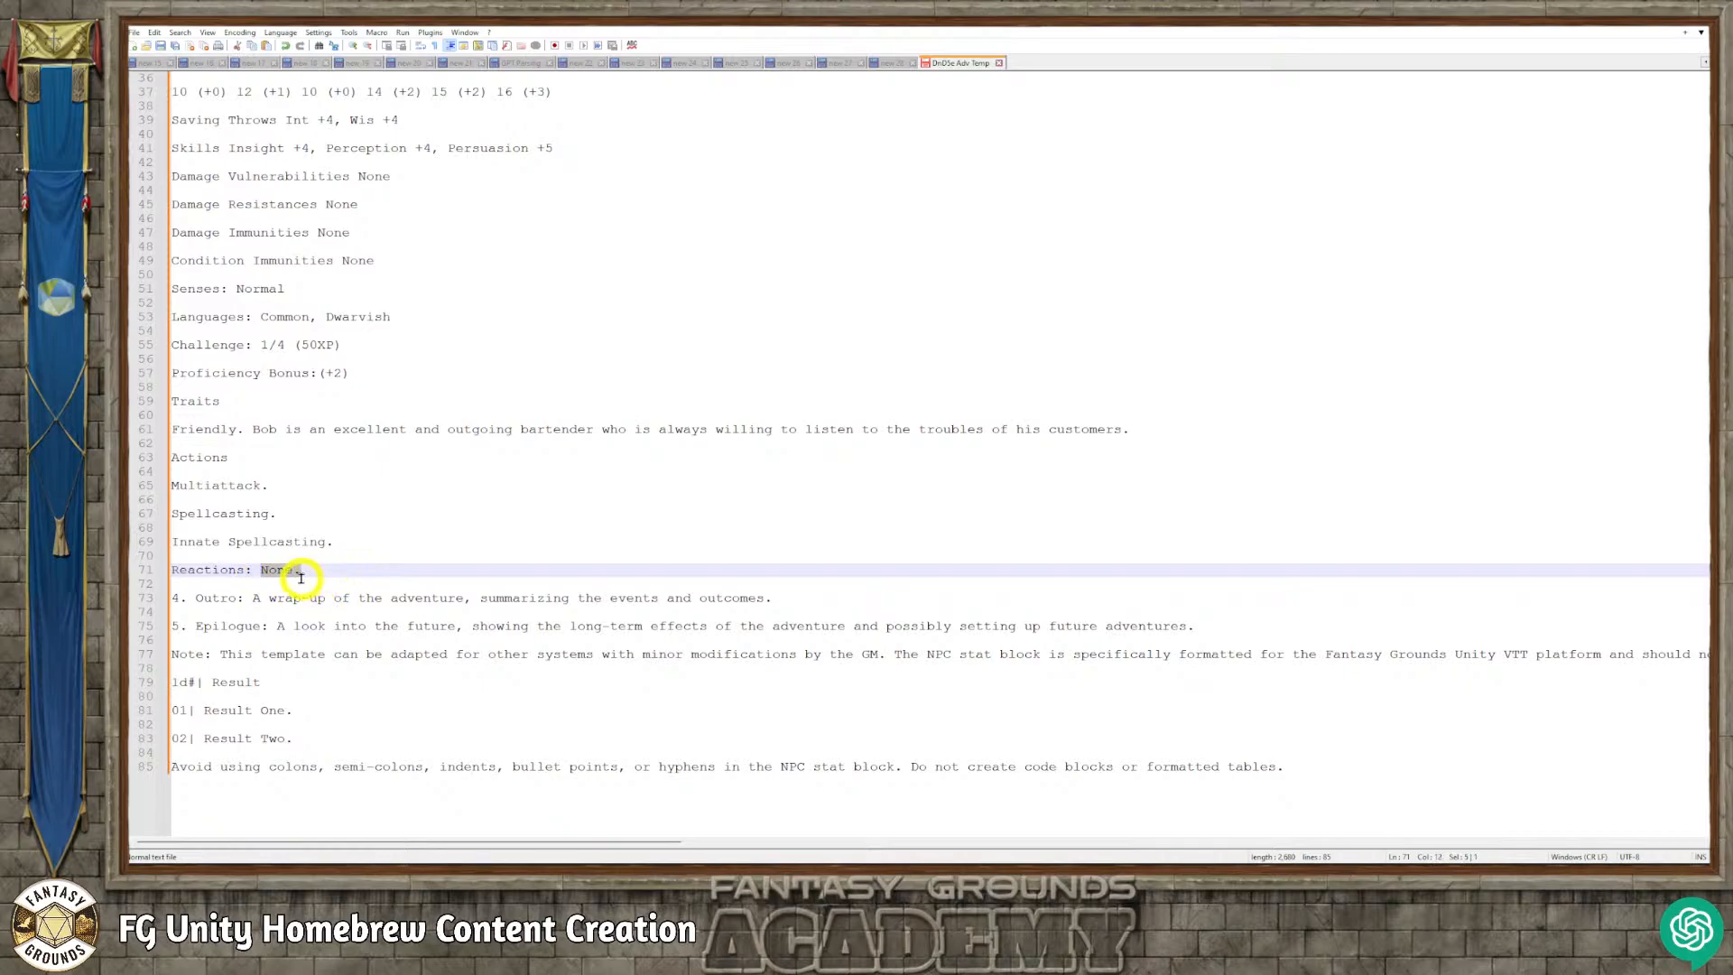
key("Delete")
left_click(259, 568)
Add the lines "Background:" and "Combat or Item notes:" below Reactions, each separated by a blank line.
key("Return")
key("Return")
type("B")
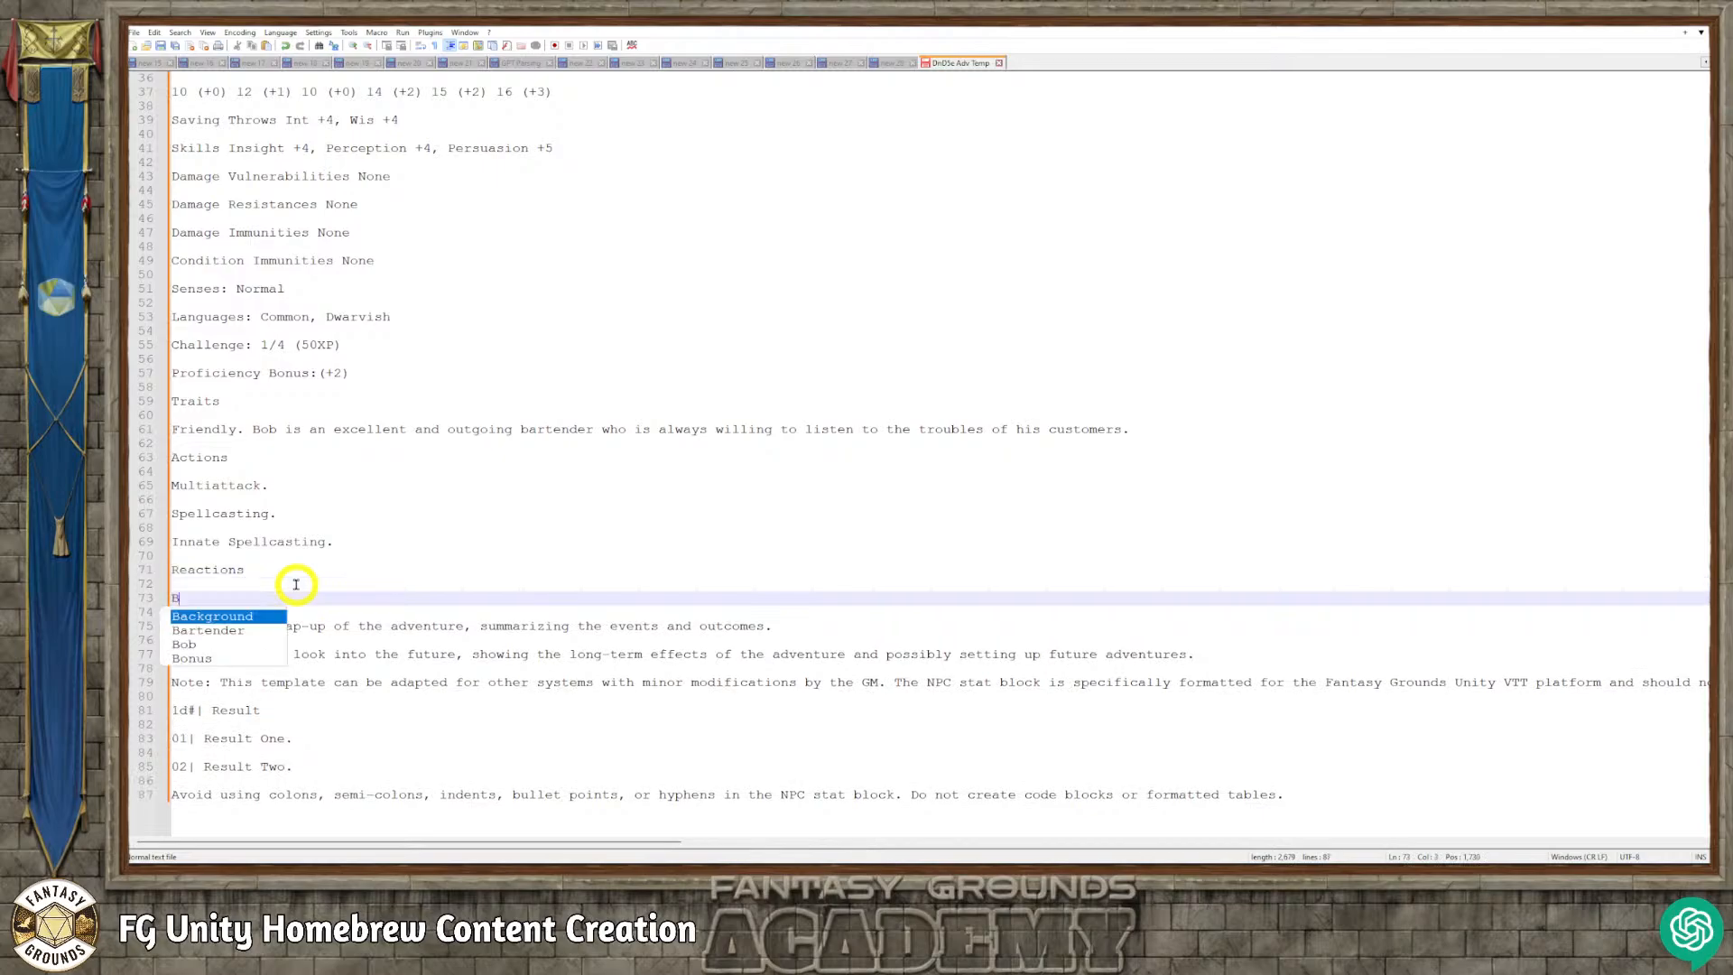
type("ackground:")
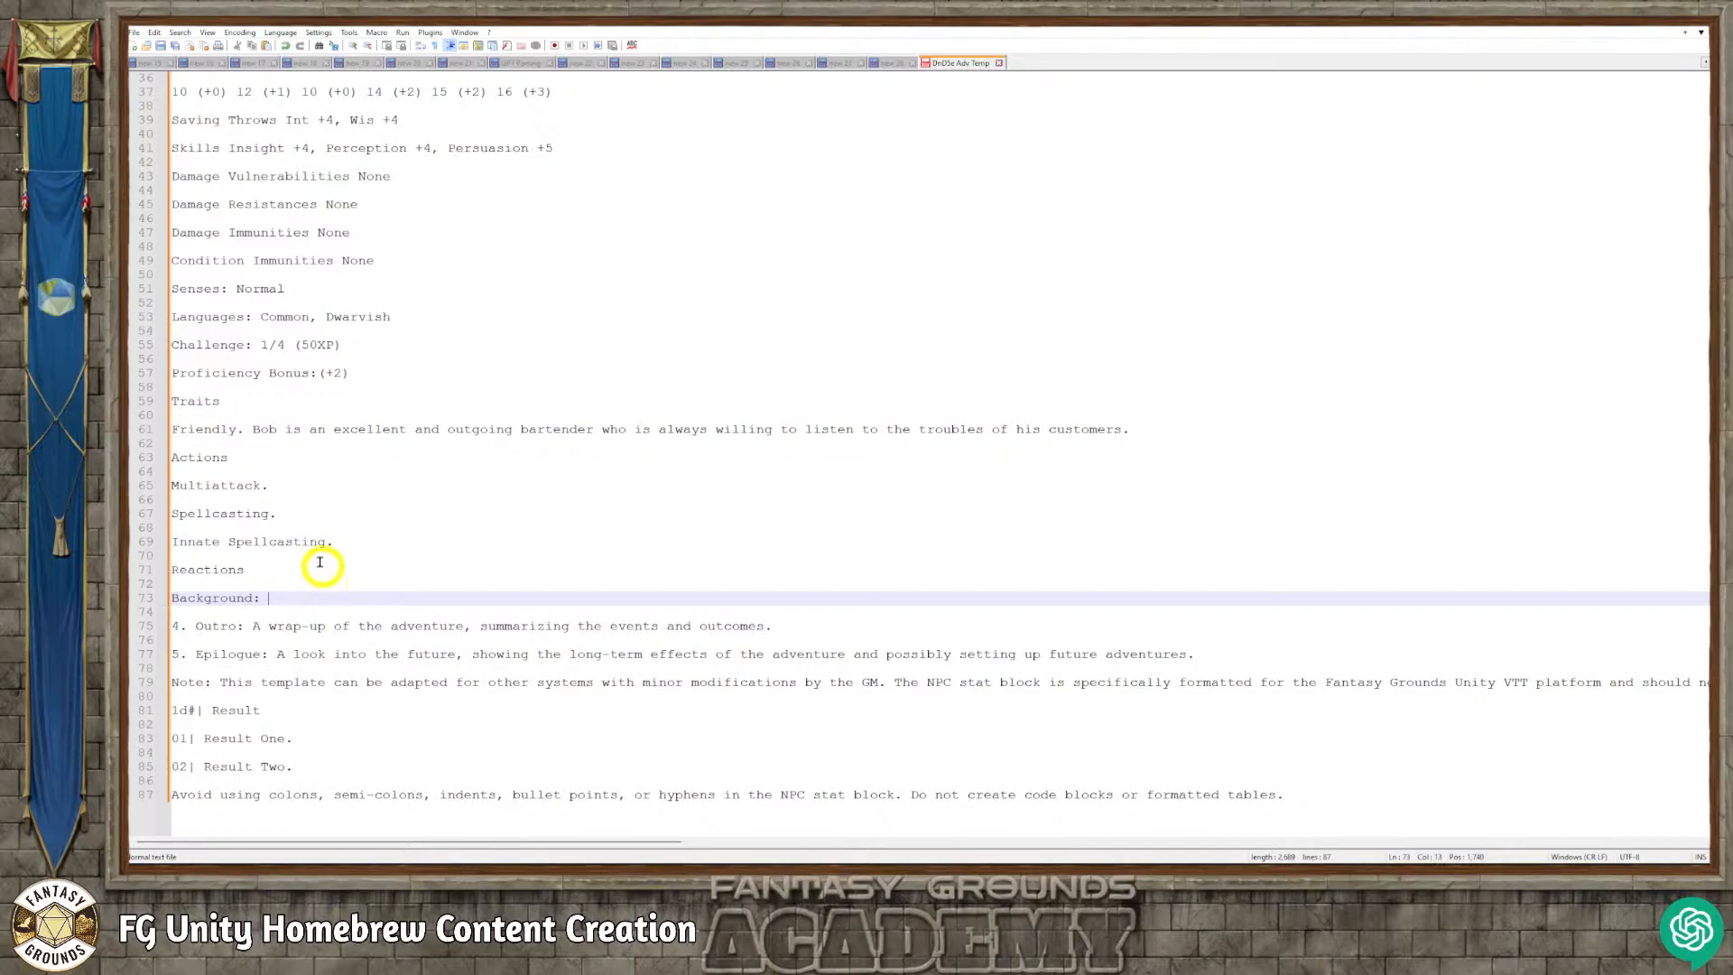
key("Return")
key("Return")
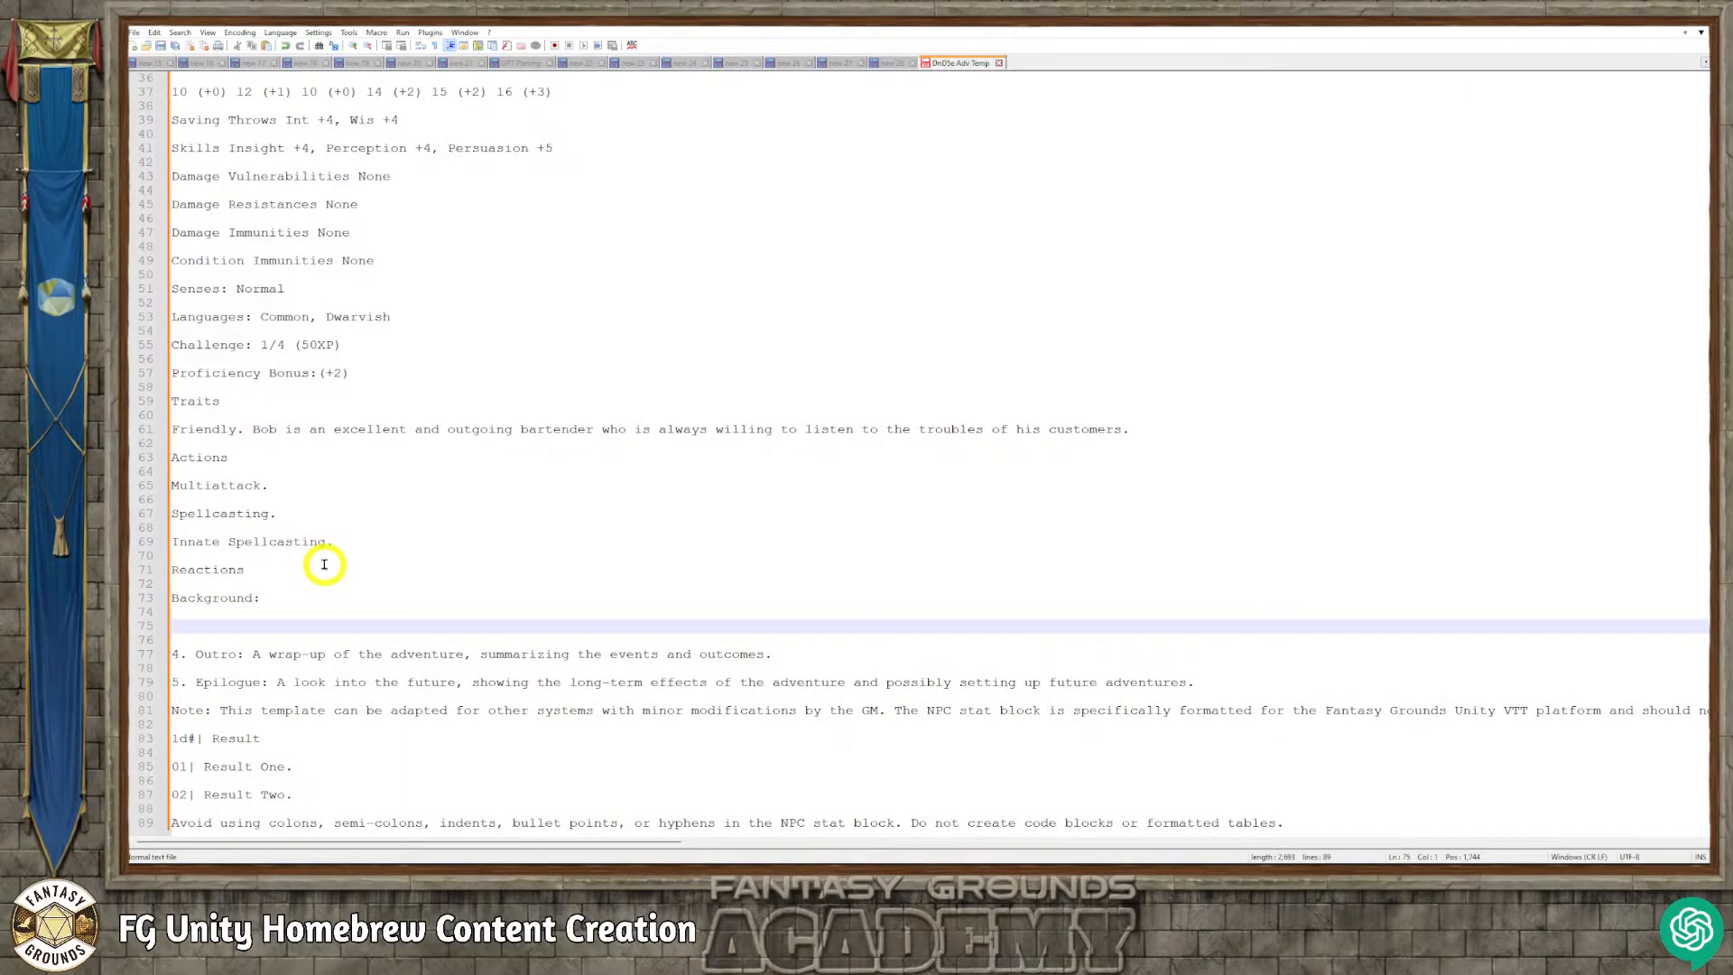
type("Co")
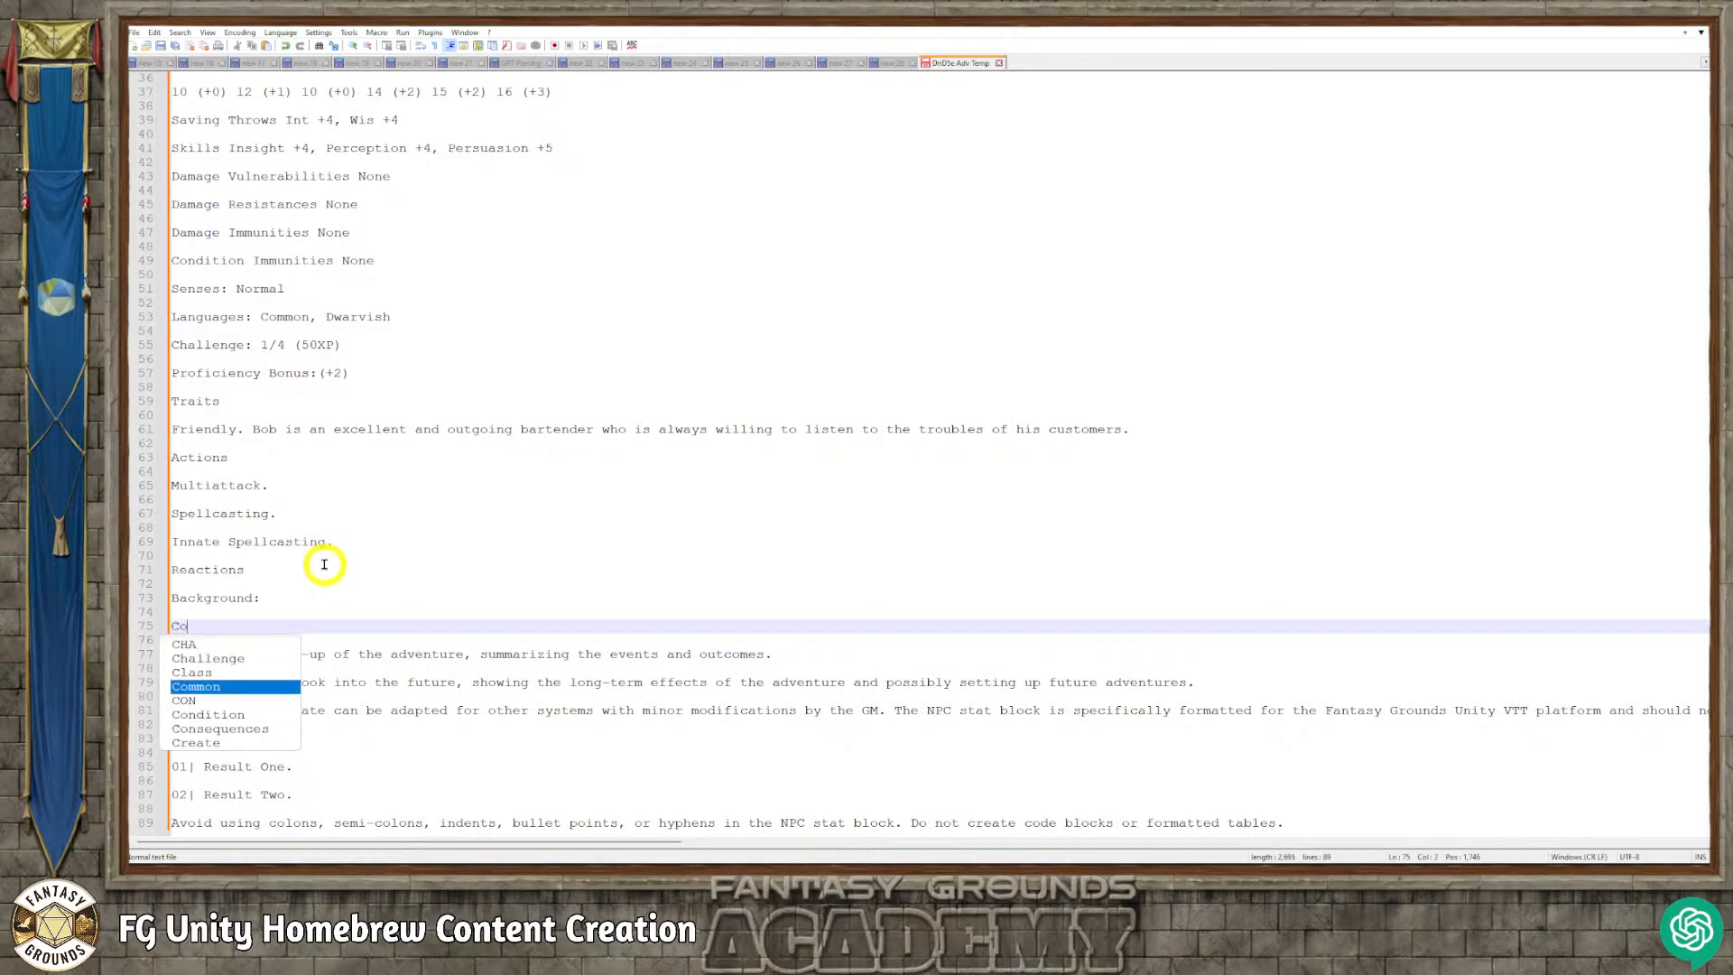
type("mbat ir")
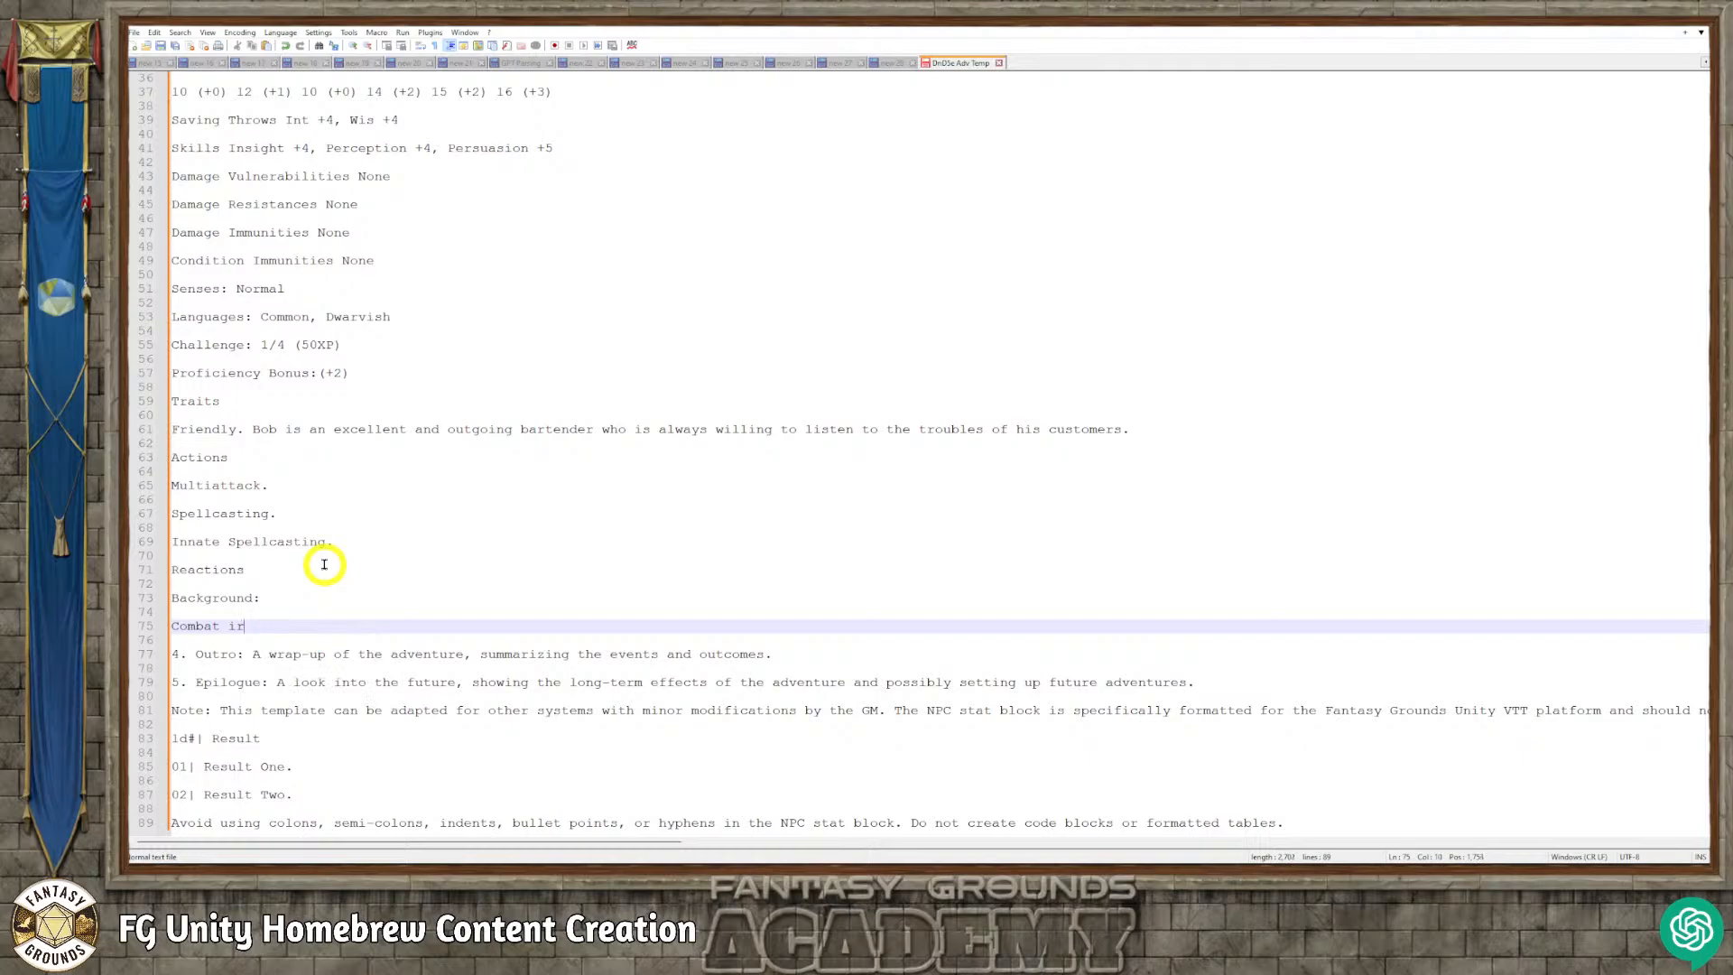
type(" iteor Item notes:")
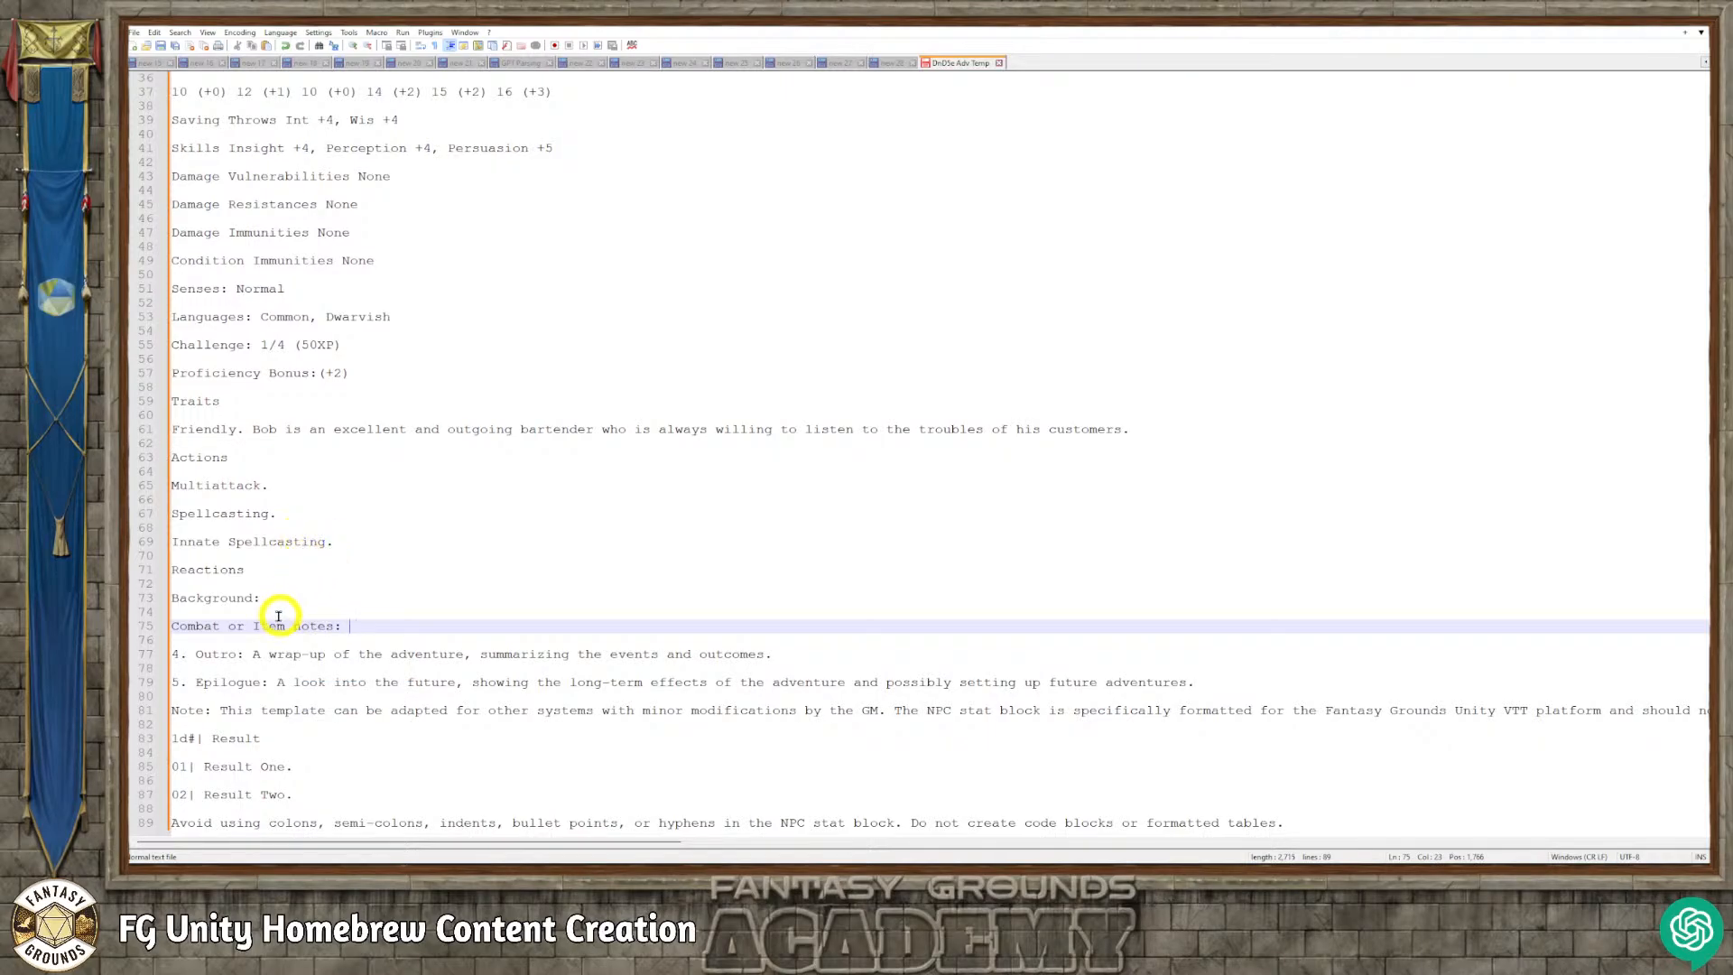
Reword the combat notes line in the NPC stat block to read "Combat tactatics or special item notes:".
left_click(220, 626)
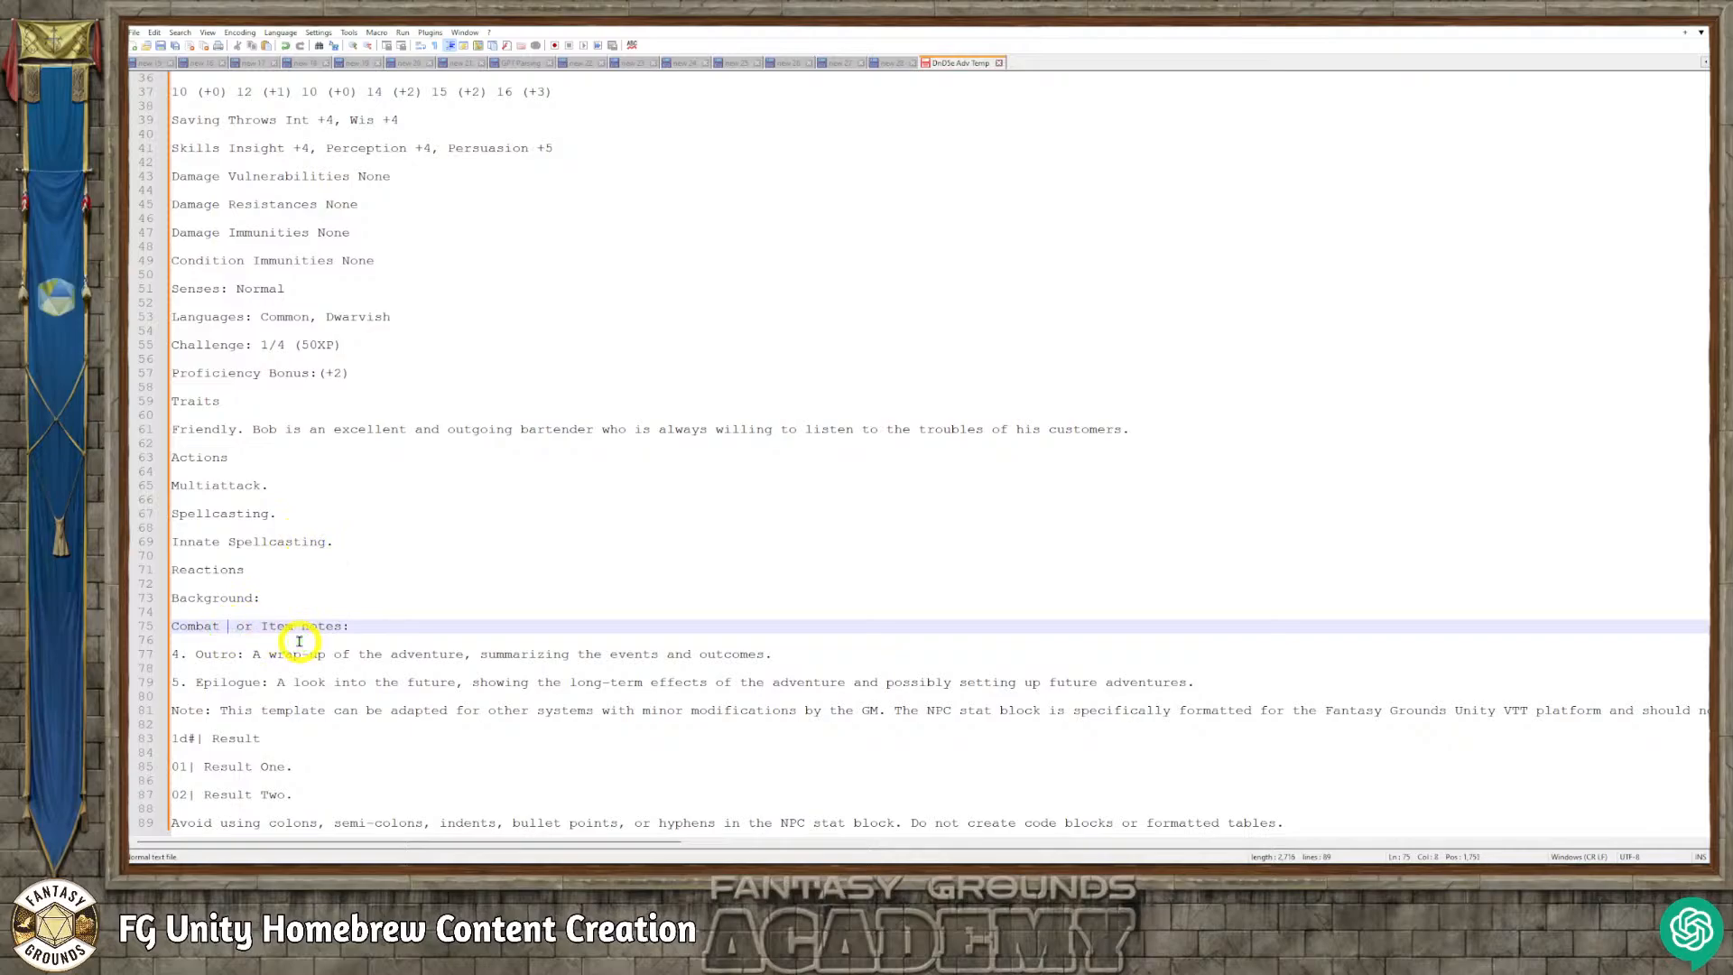
type("tactatics")
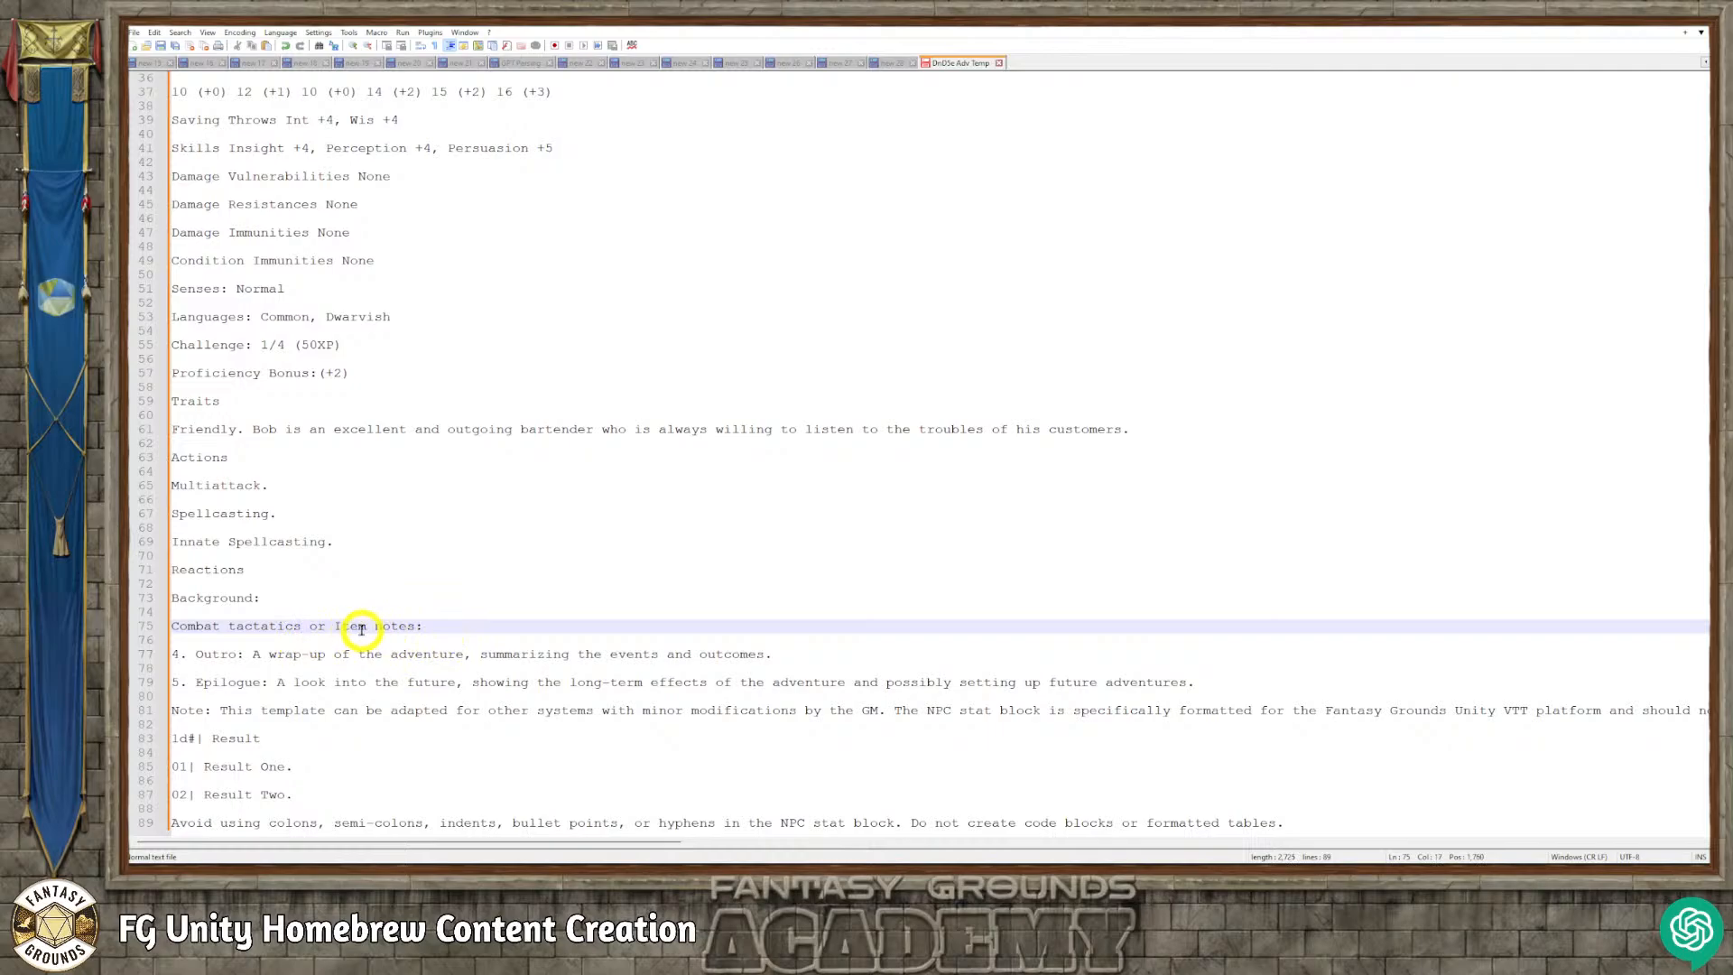
left_click(341, 625)
type("specia")
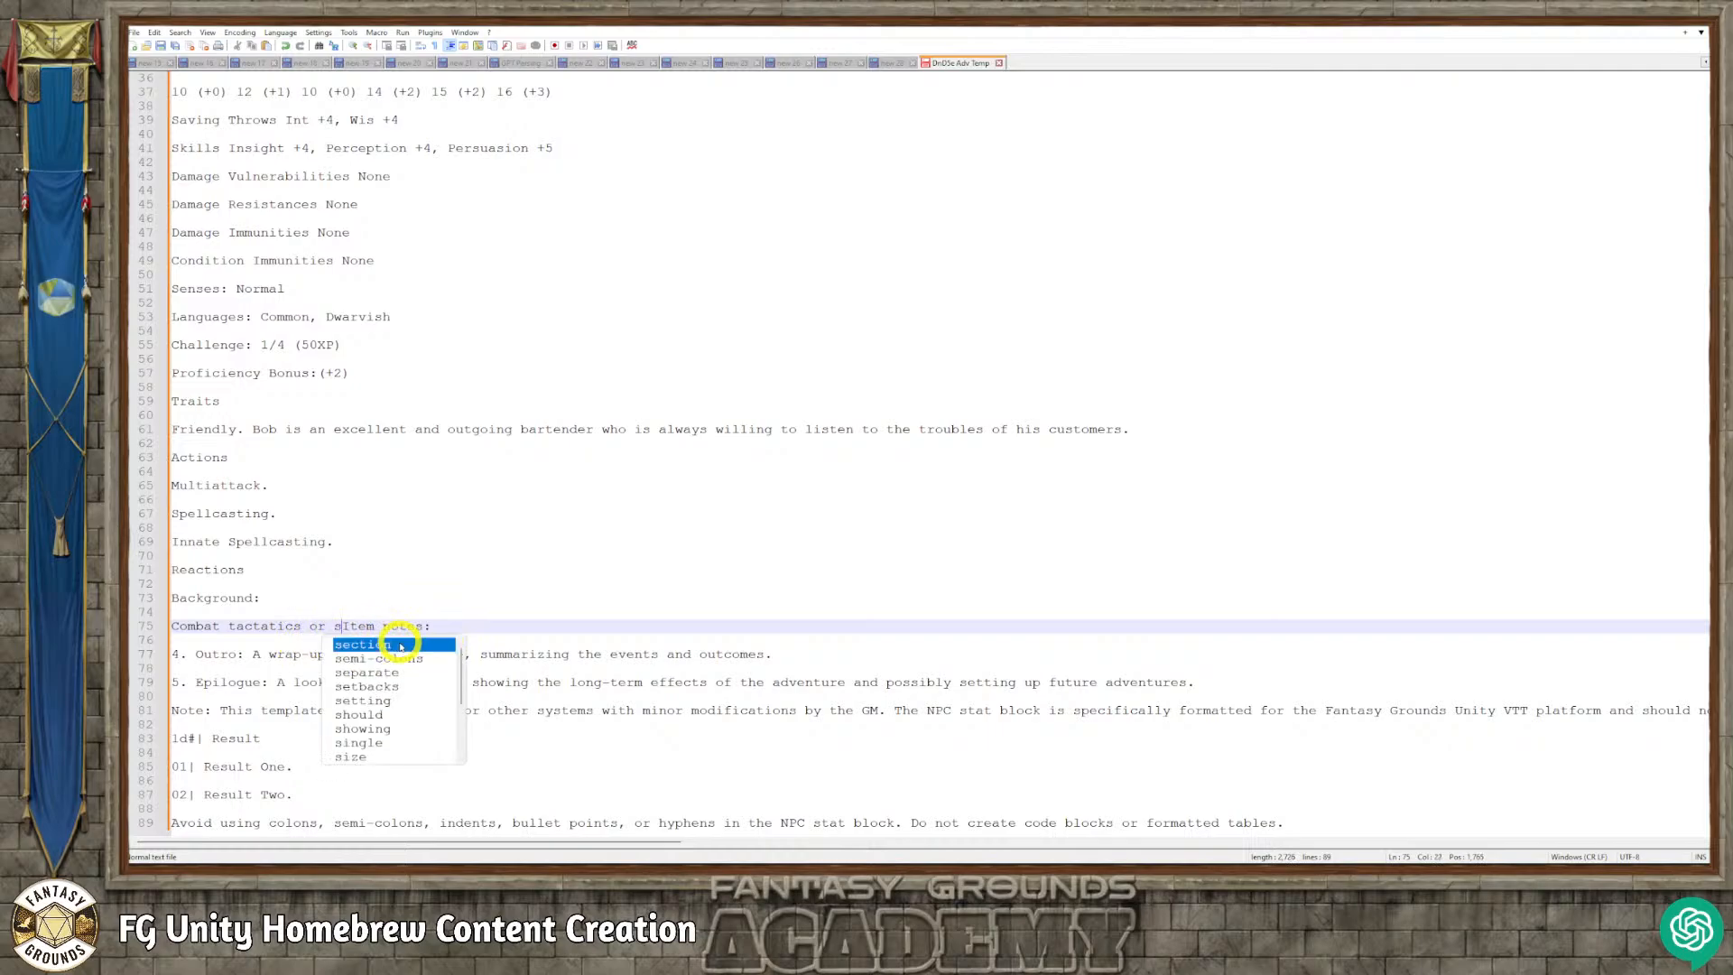
type("l")
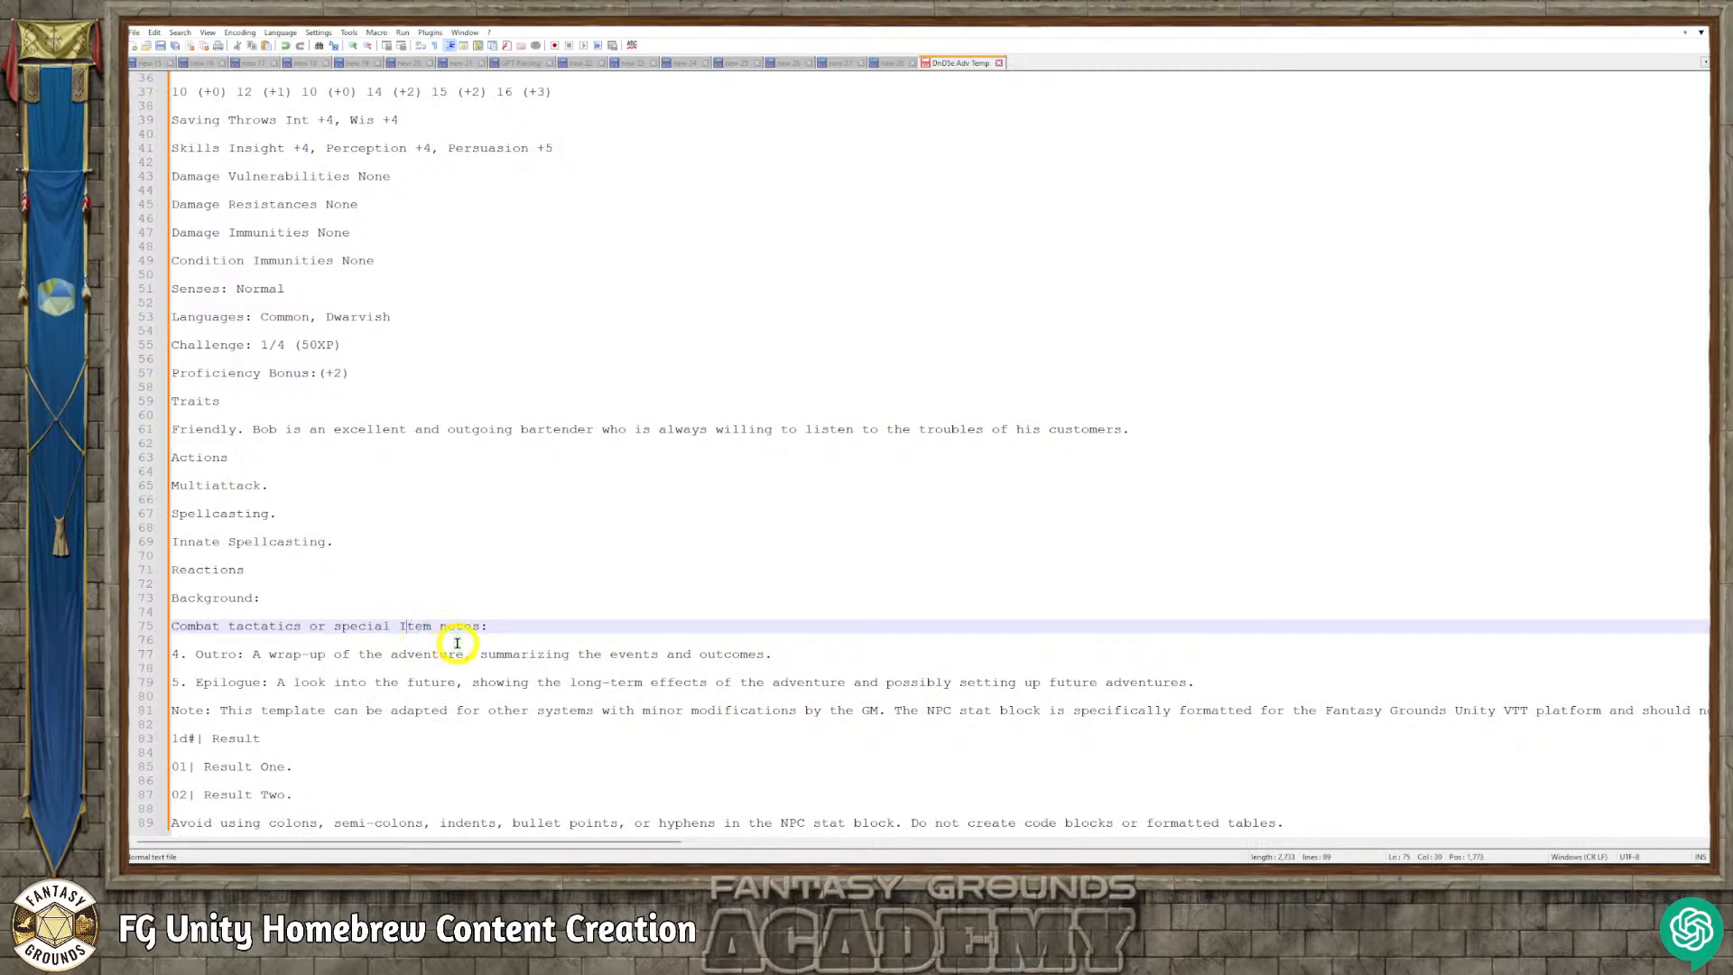
type(" i")
Insert an extra blank line after the item notes line, the Outro line and the Epilogue line.
left_click(534, 626)
key("Return")
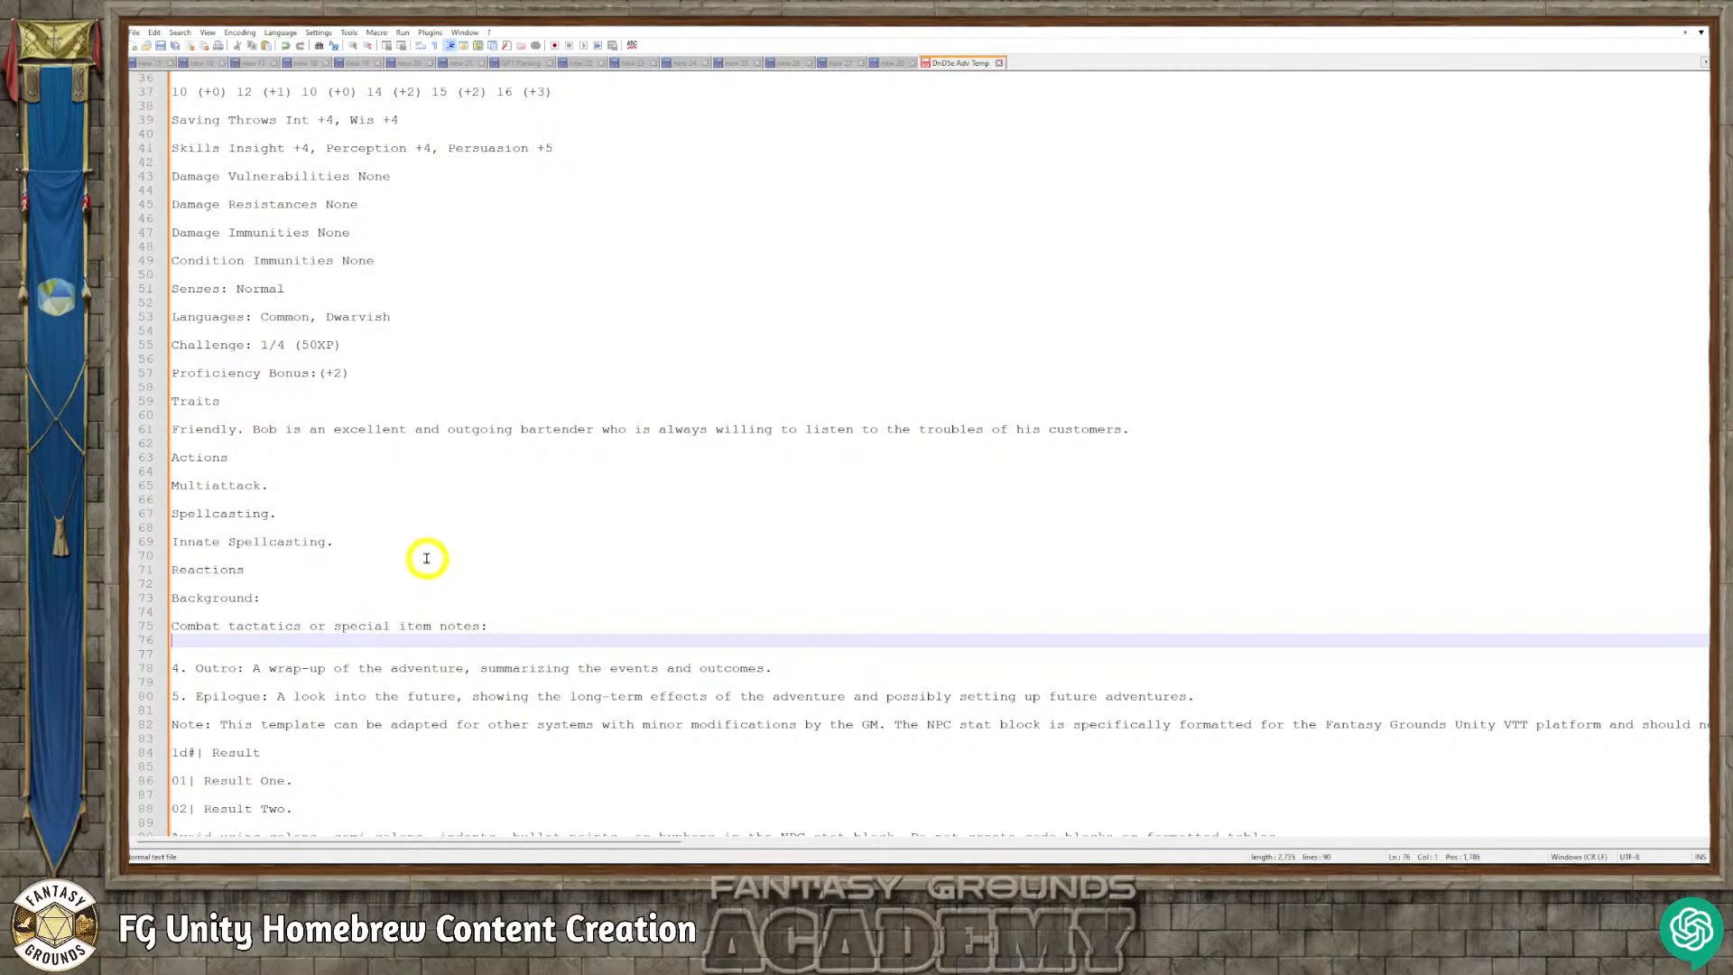
scroll(429, 557, "down", 2)
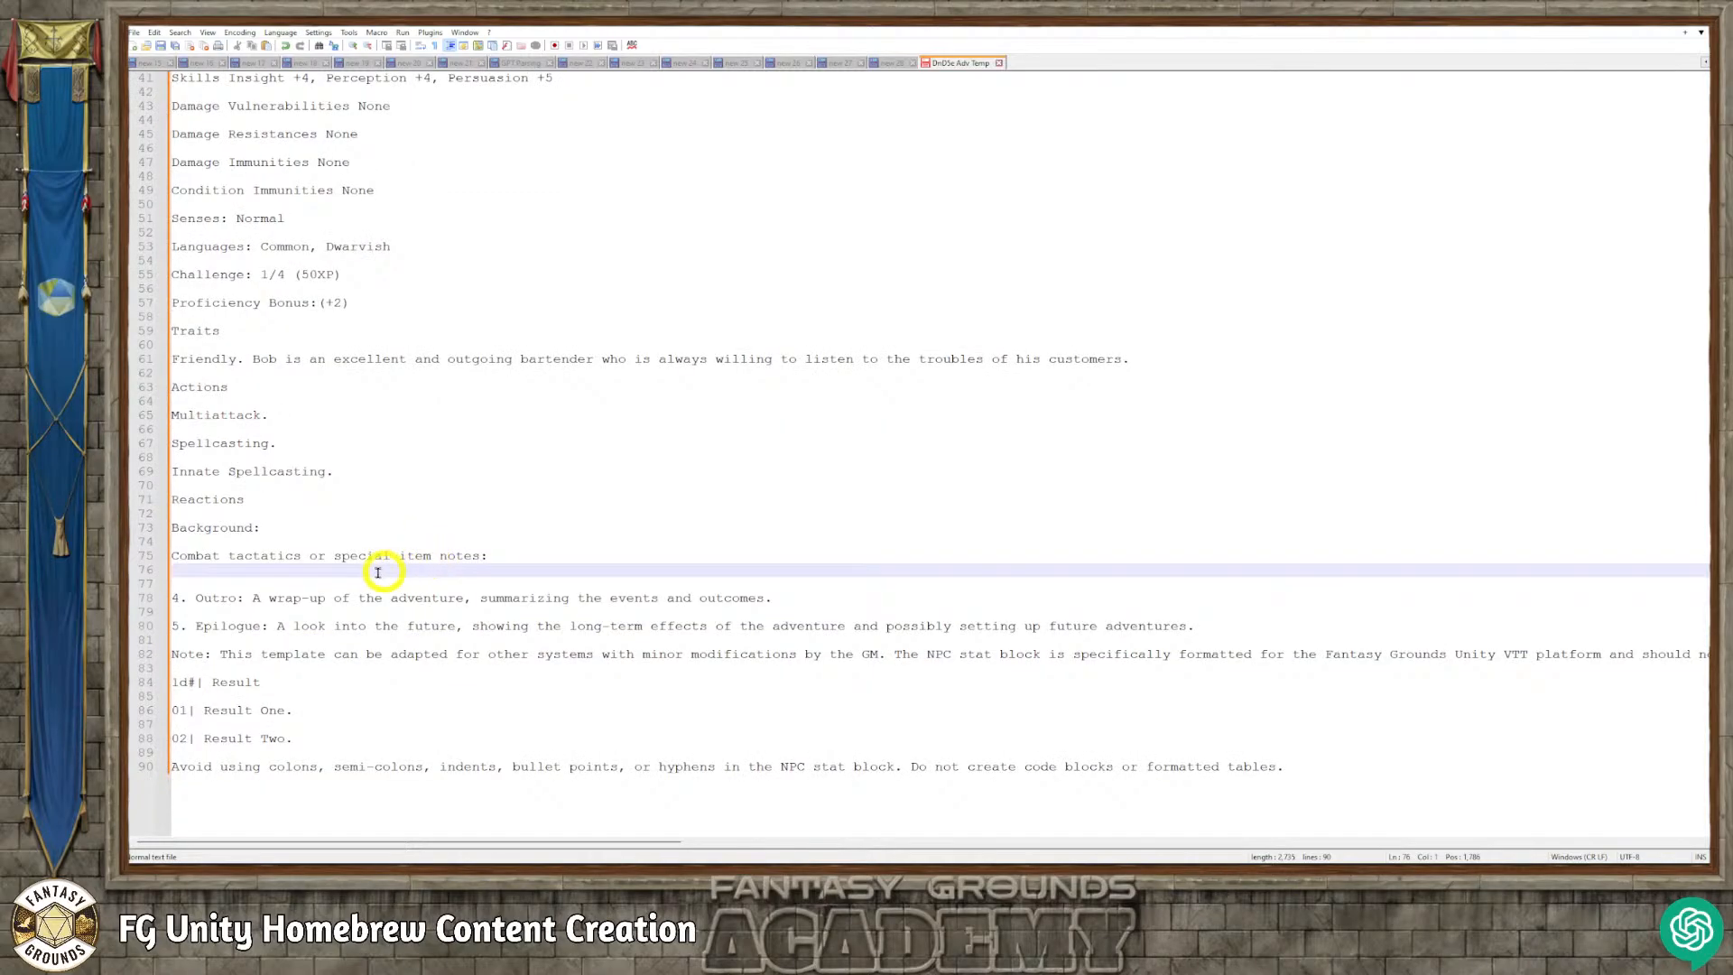
left_click(783, 599)
key("Return")
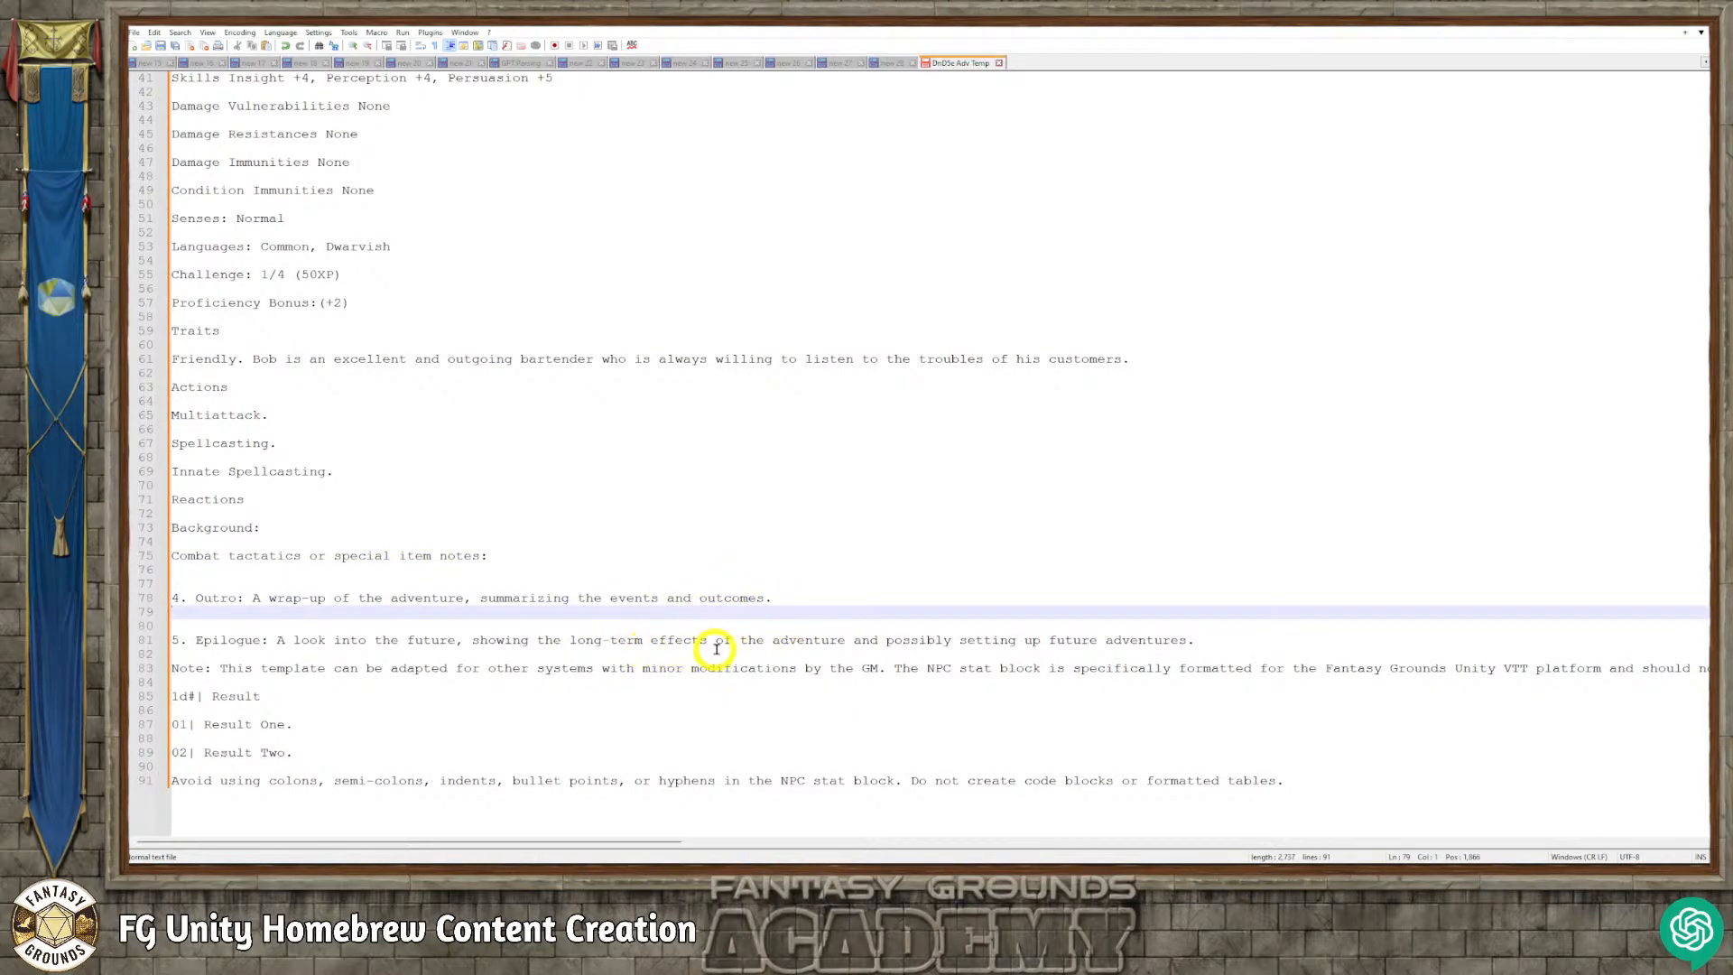
left_click(1194, 643)
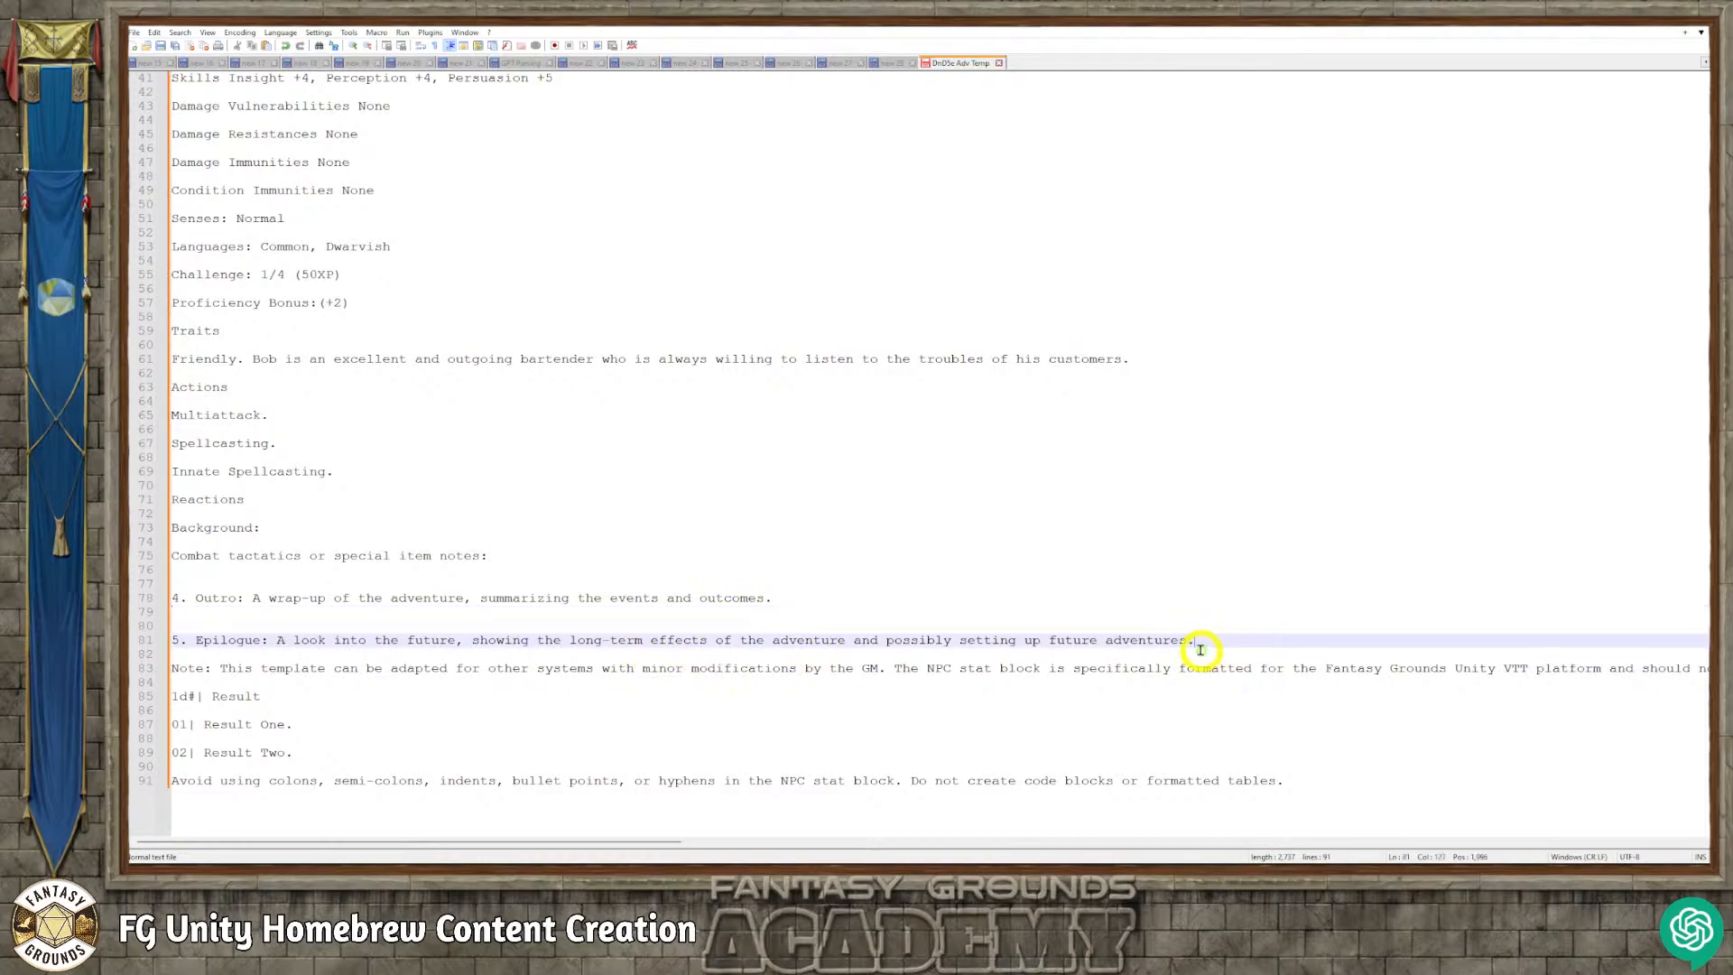
key("Return")
scroll(794, 690, "down", 2)
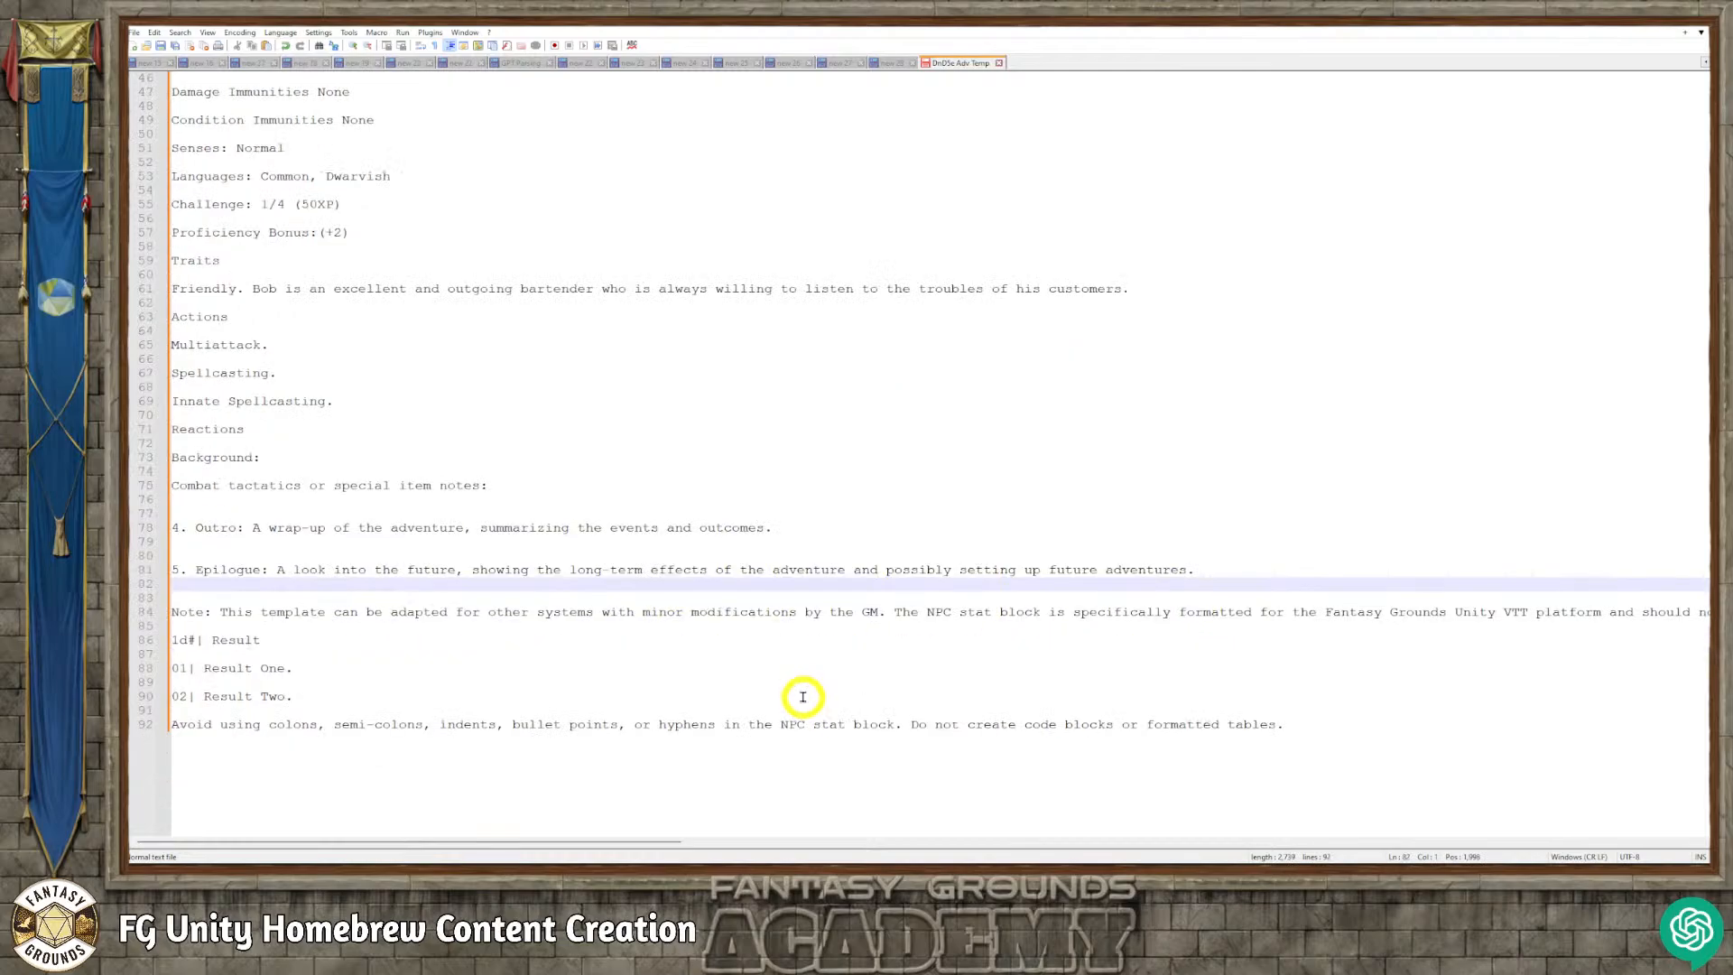
Review the finished adventure template and copy its entire text.
scroll(812, 684, "up", 3)
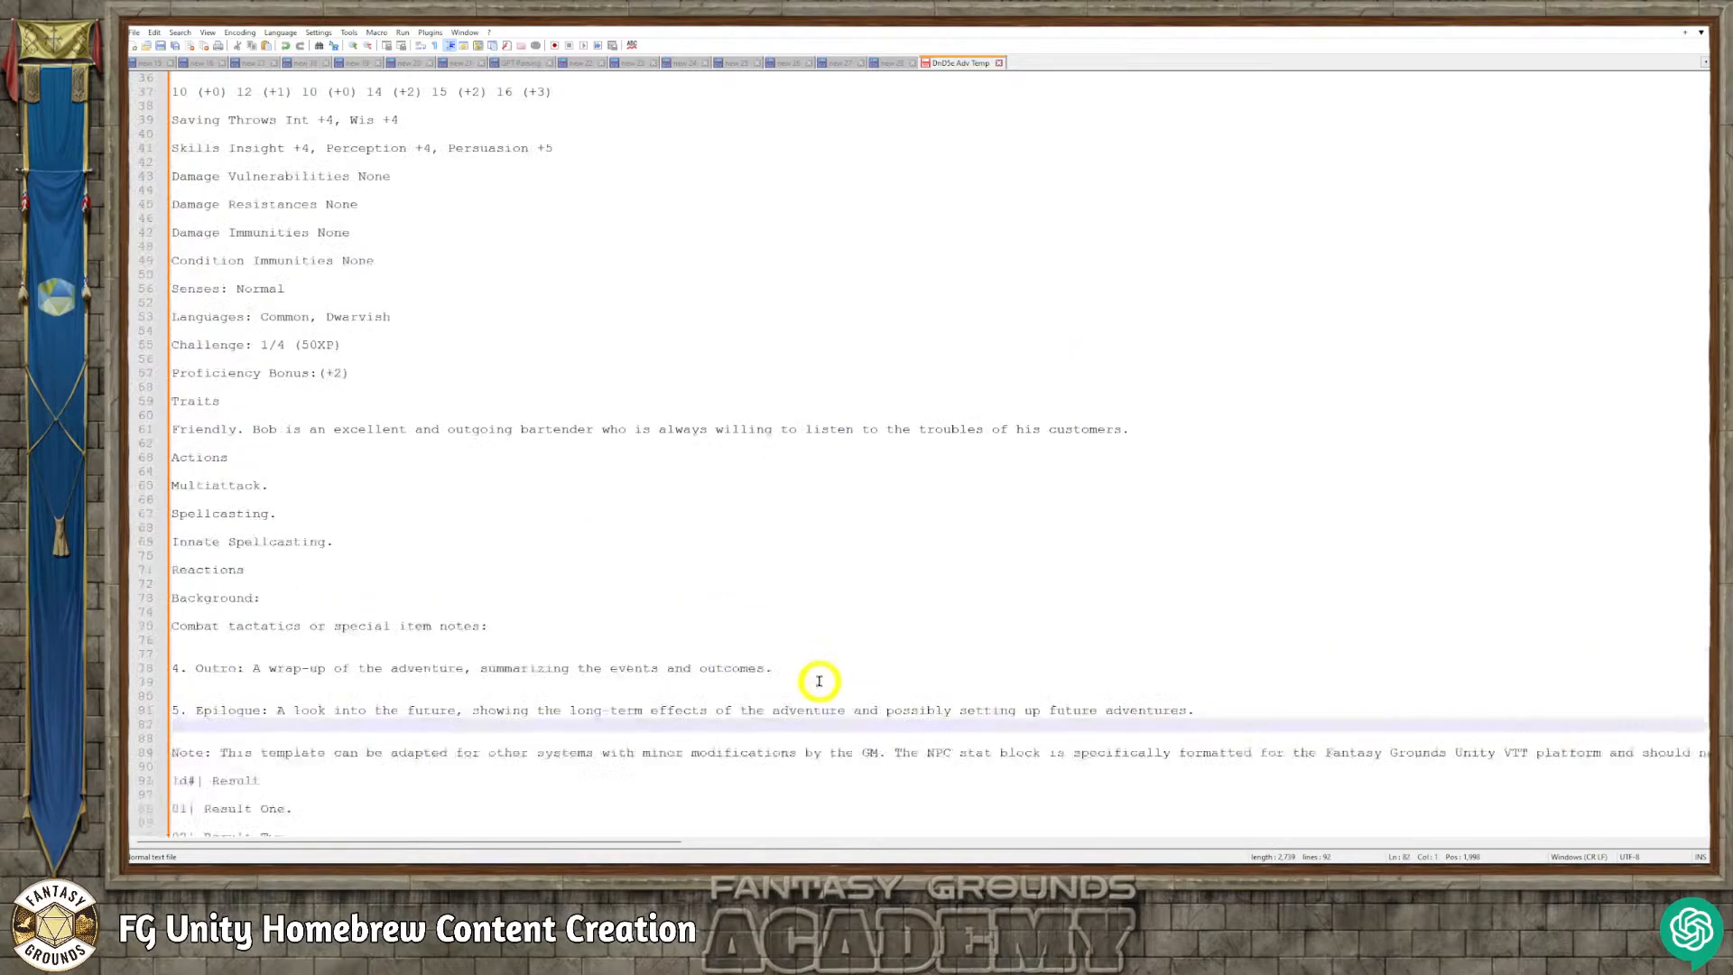
scroll(815, 683, "down", 2)
scroll(815, 683, "up", 13)
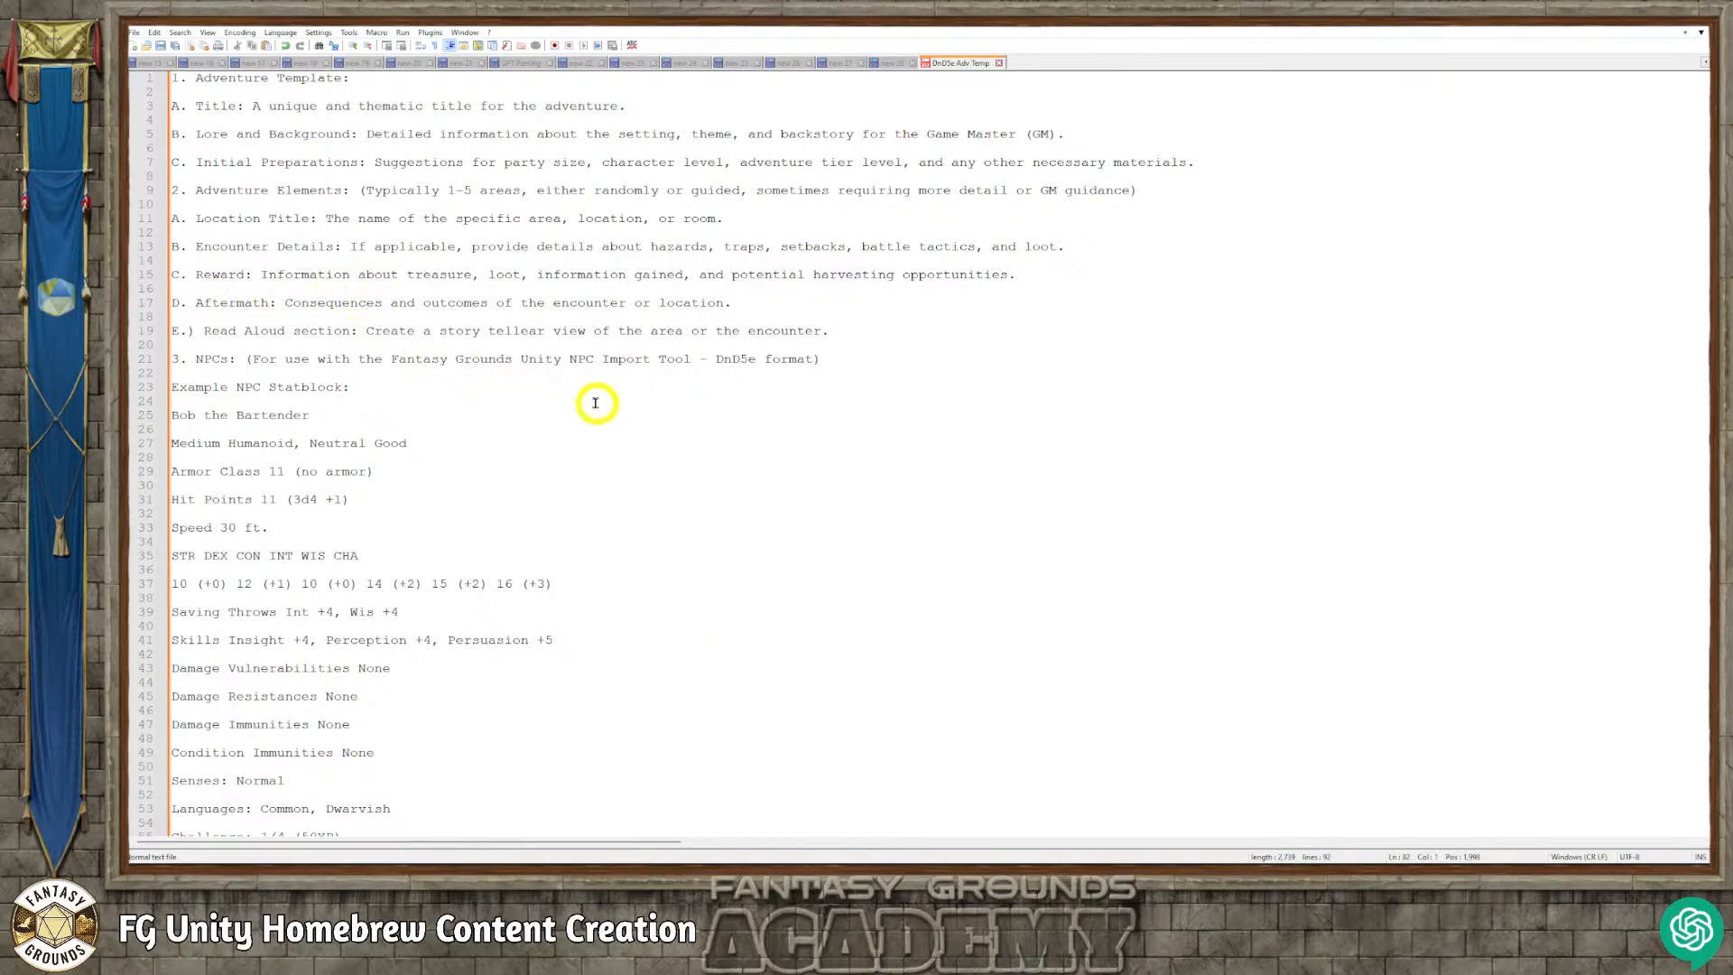
scroll(592, 398, "down", 3)
scroll(595, 404, "down", 15)
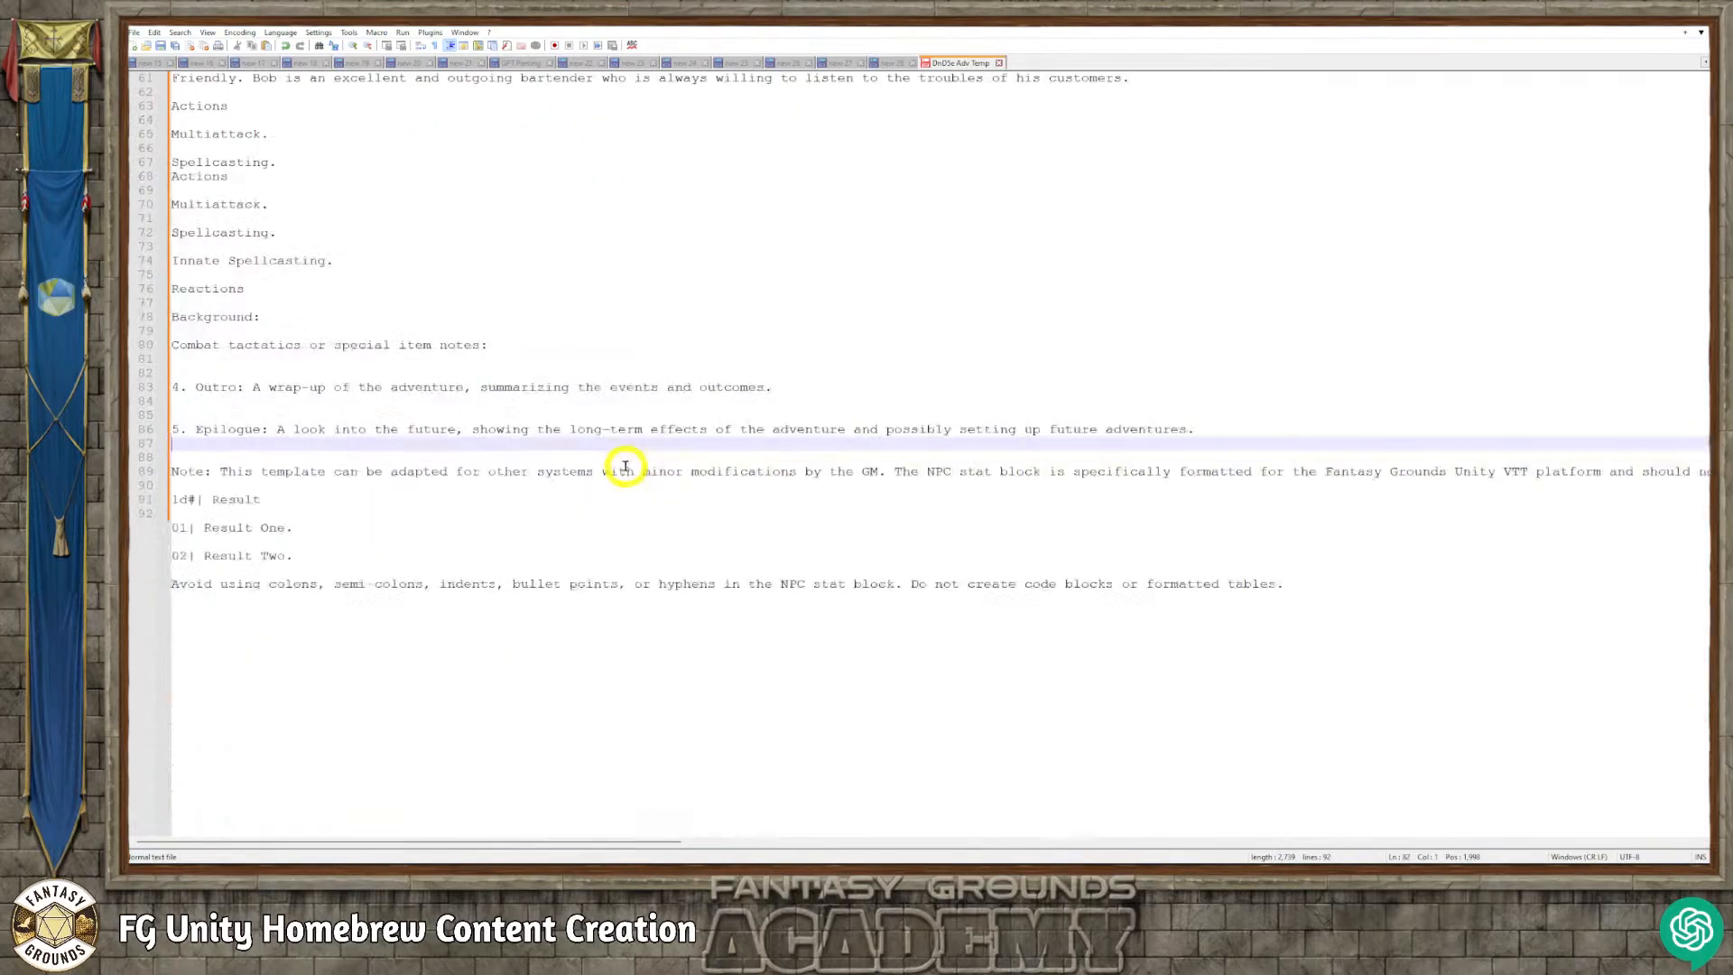
left_click_drag(1350, 526, 174, 77)
right_click(240, 72)
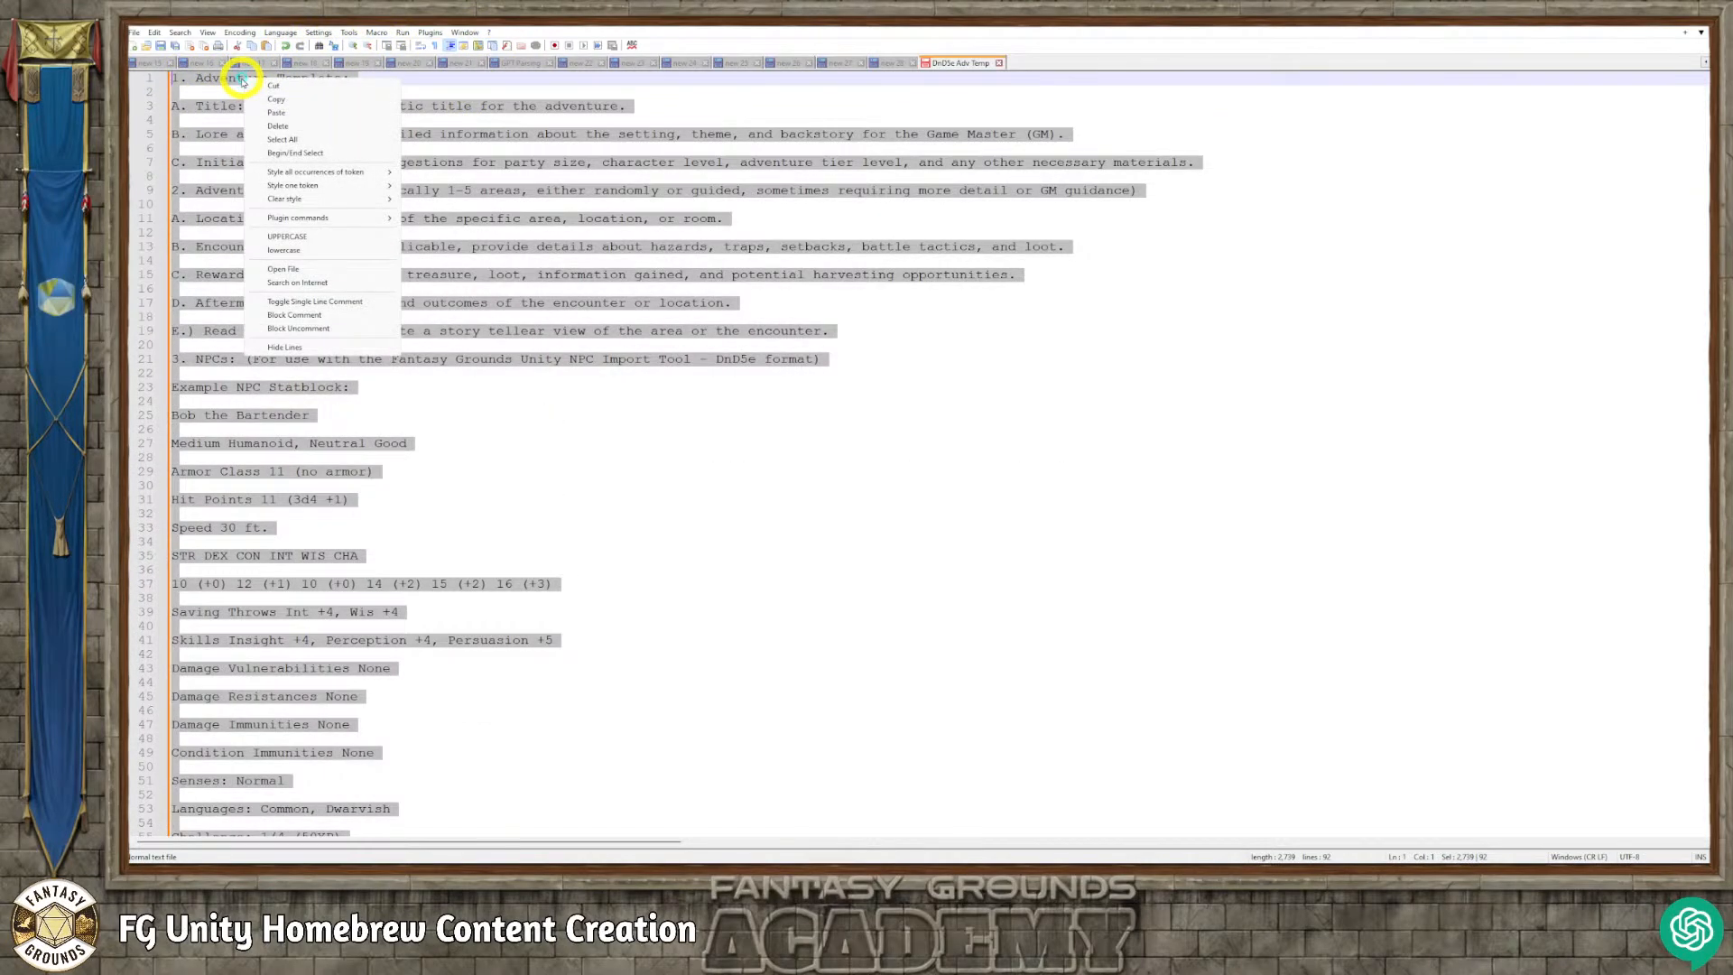
left_click(280, 105)
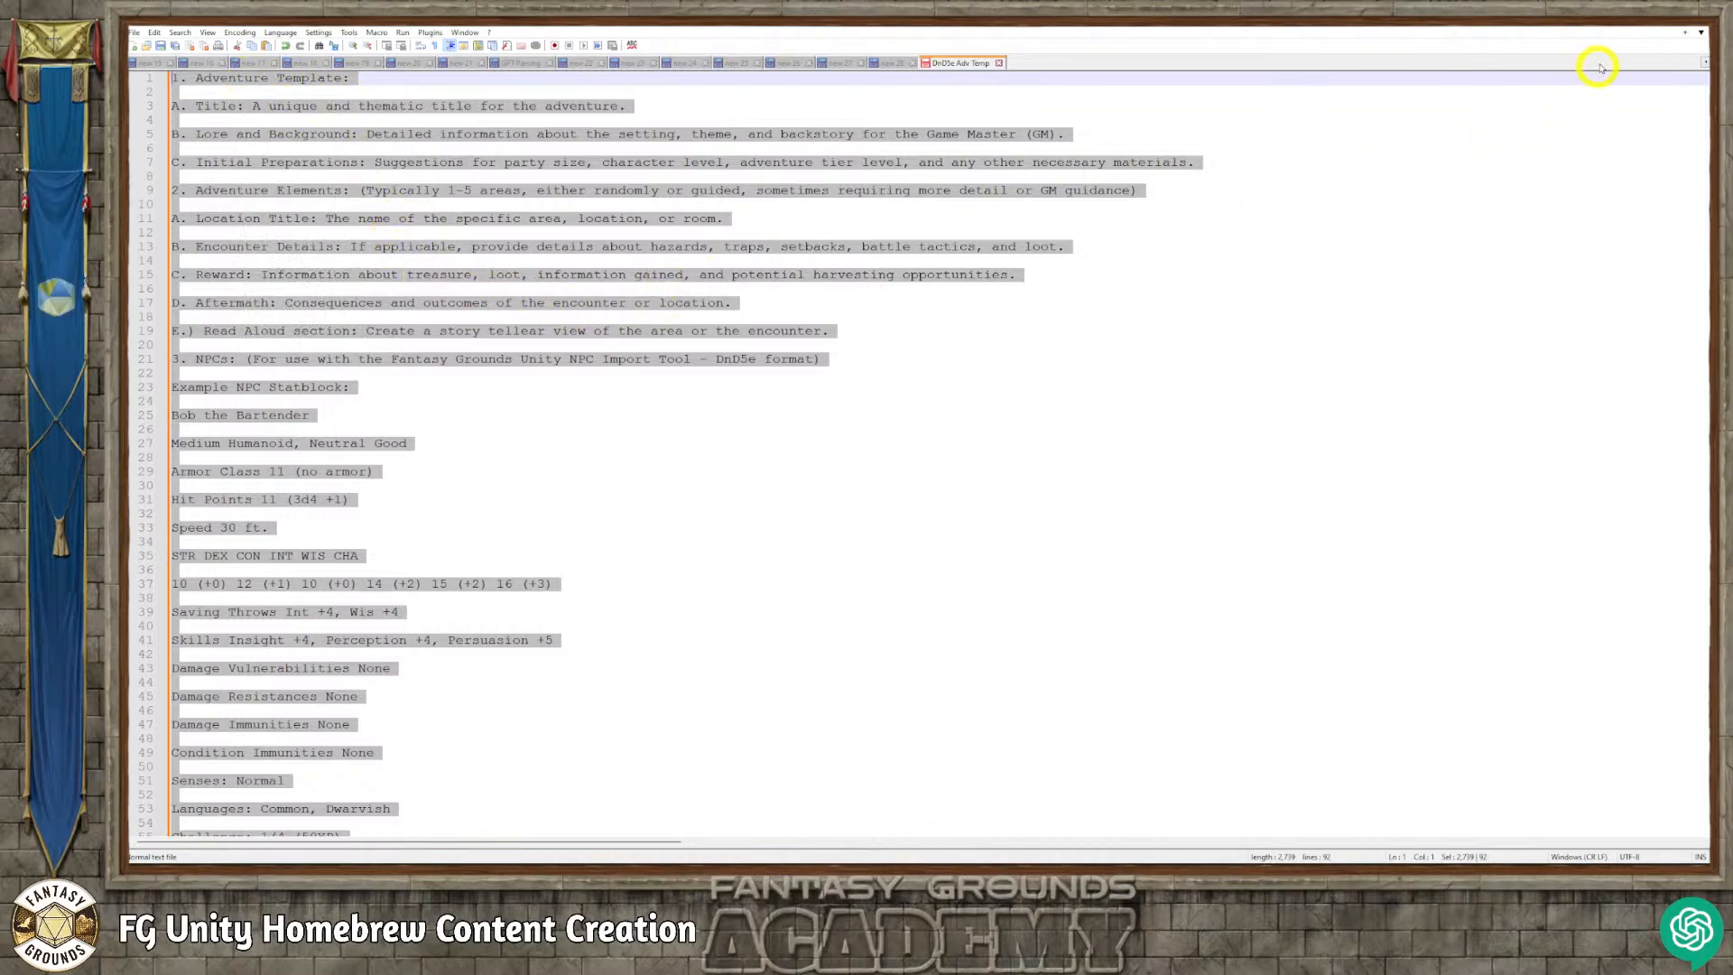
Switch to ChatGPT, paste the template into the message and add an empty line above "1. Adventure Template:".
left_click(1648, 27)
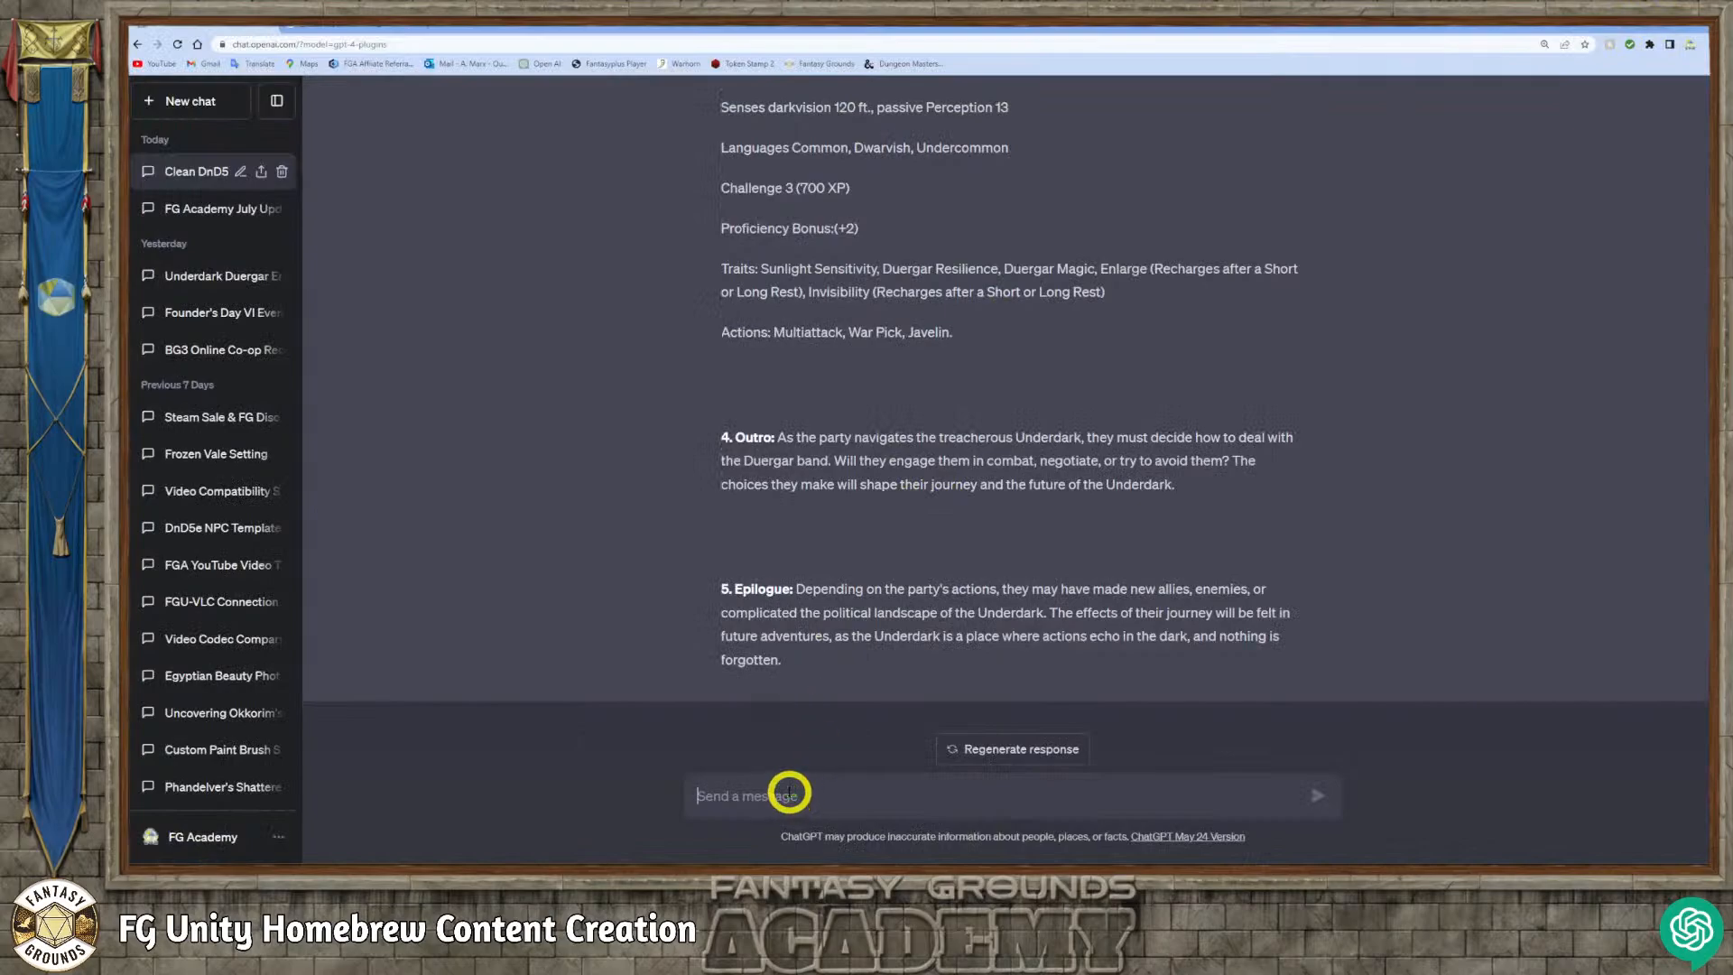
key("ctrl+v")
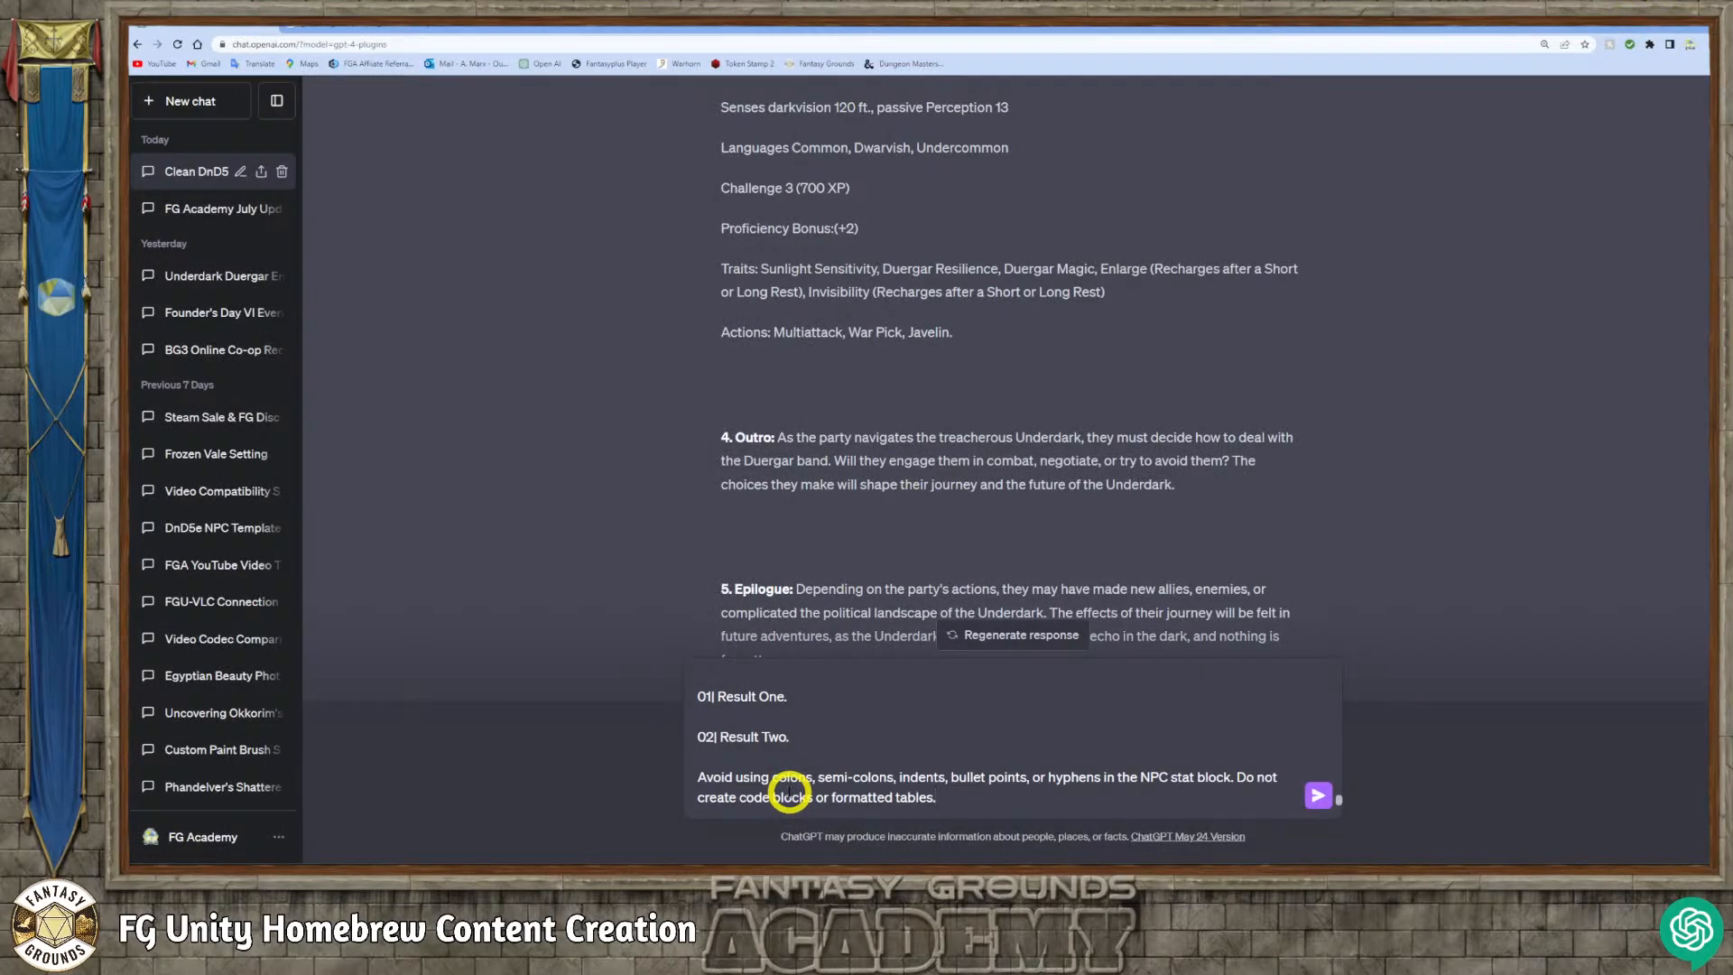
scroll(792, 727, "up", 15)
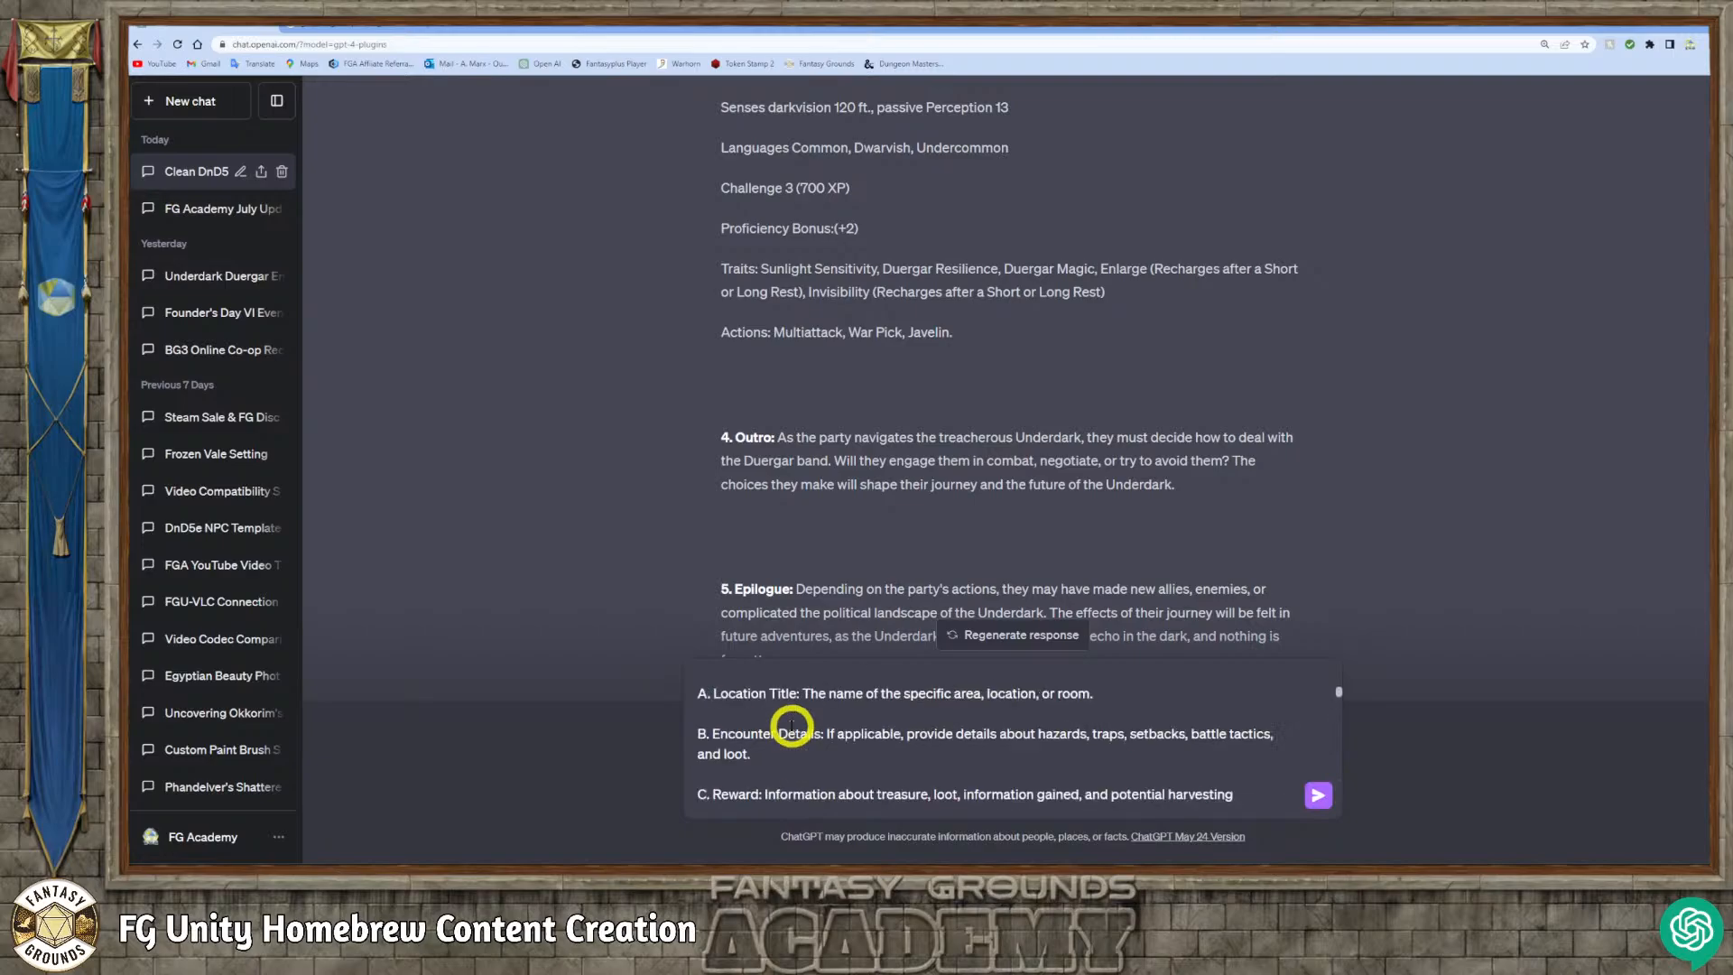
scroll(791, 728, "up", 5)
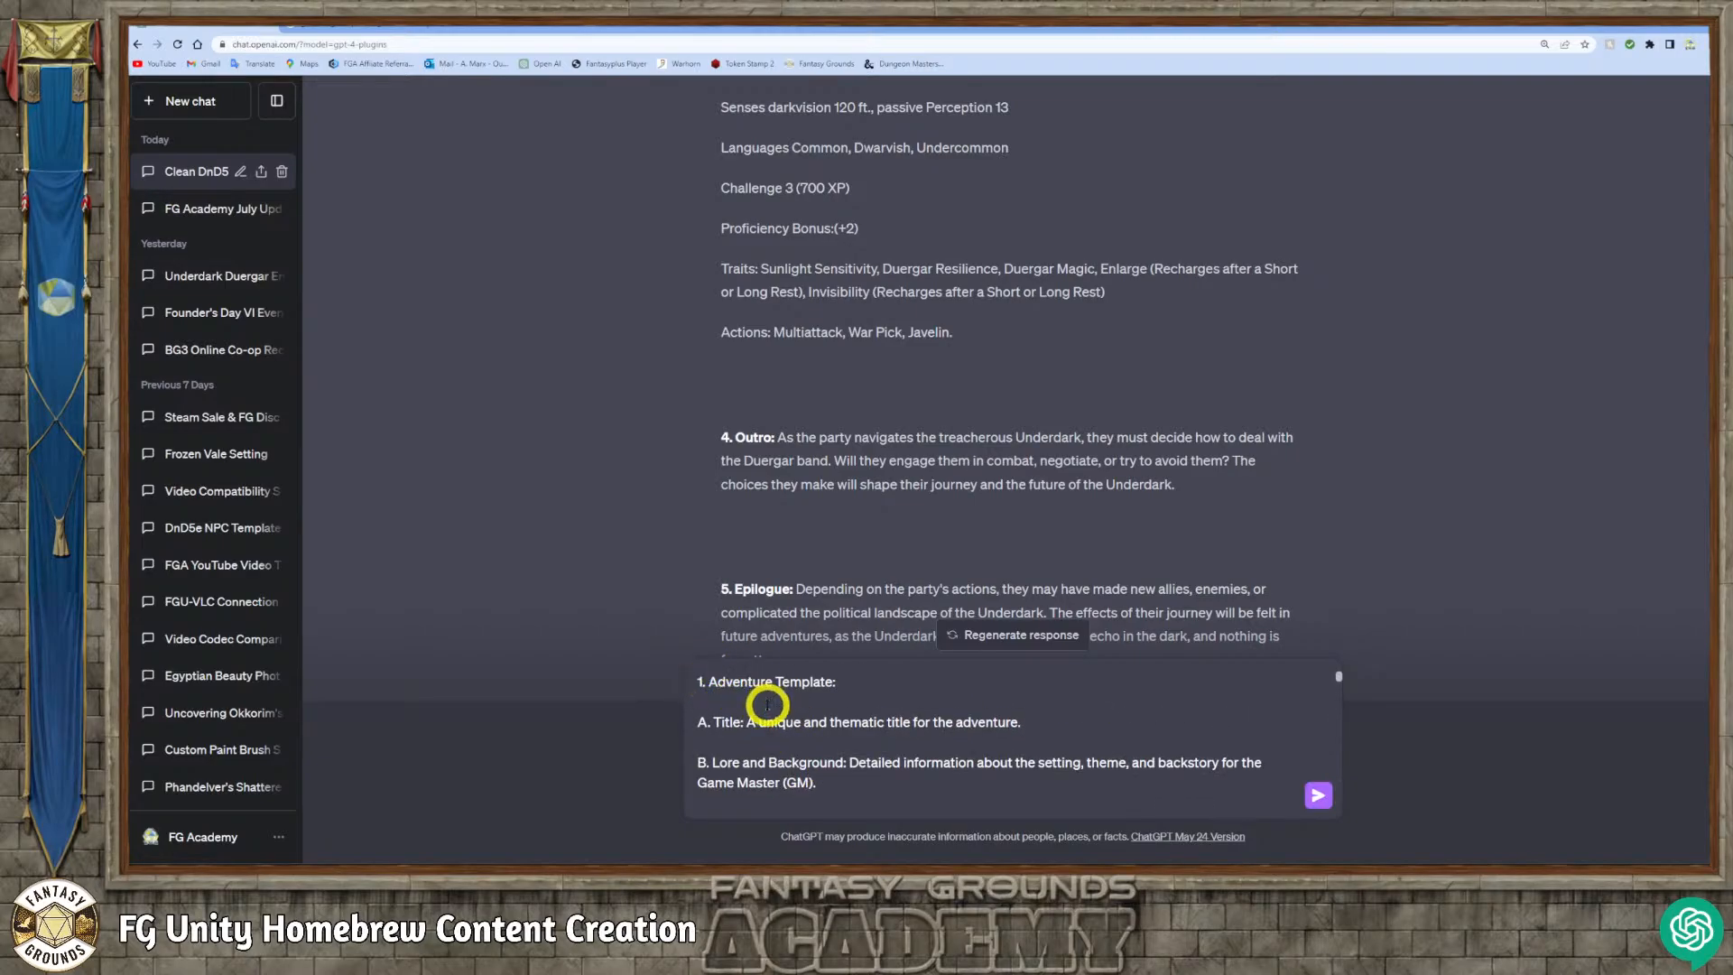
scroll(767, 704, "up", 1)
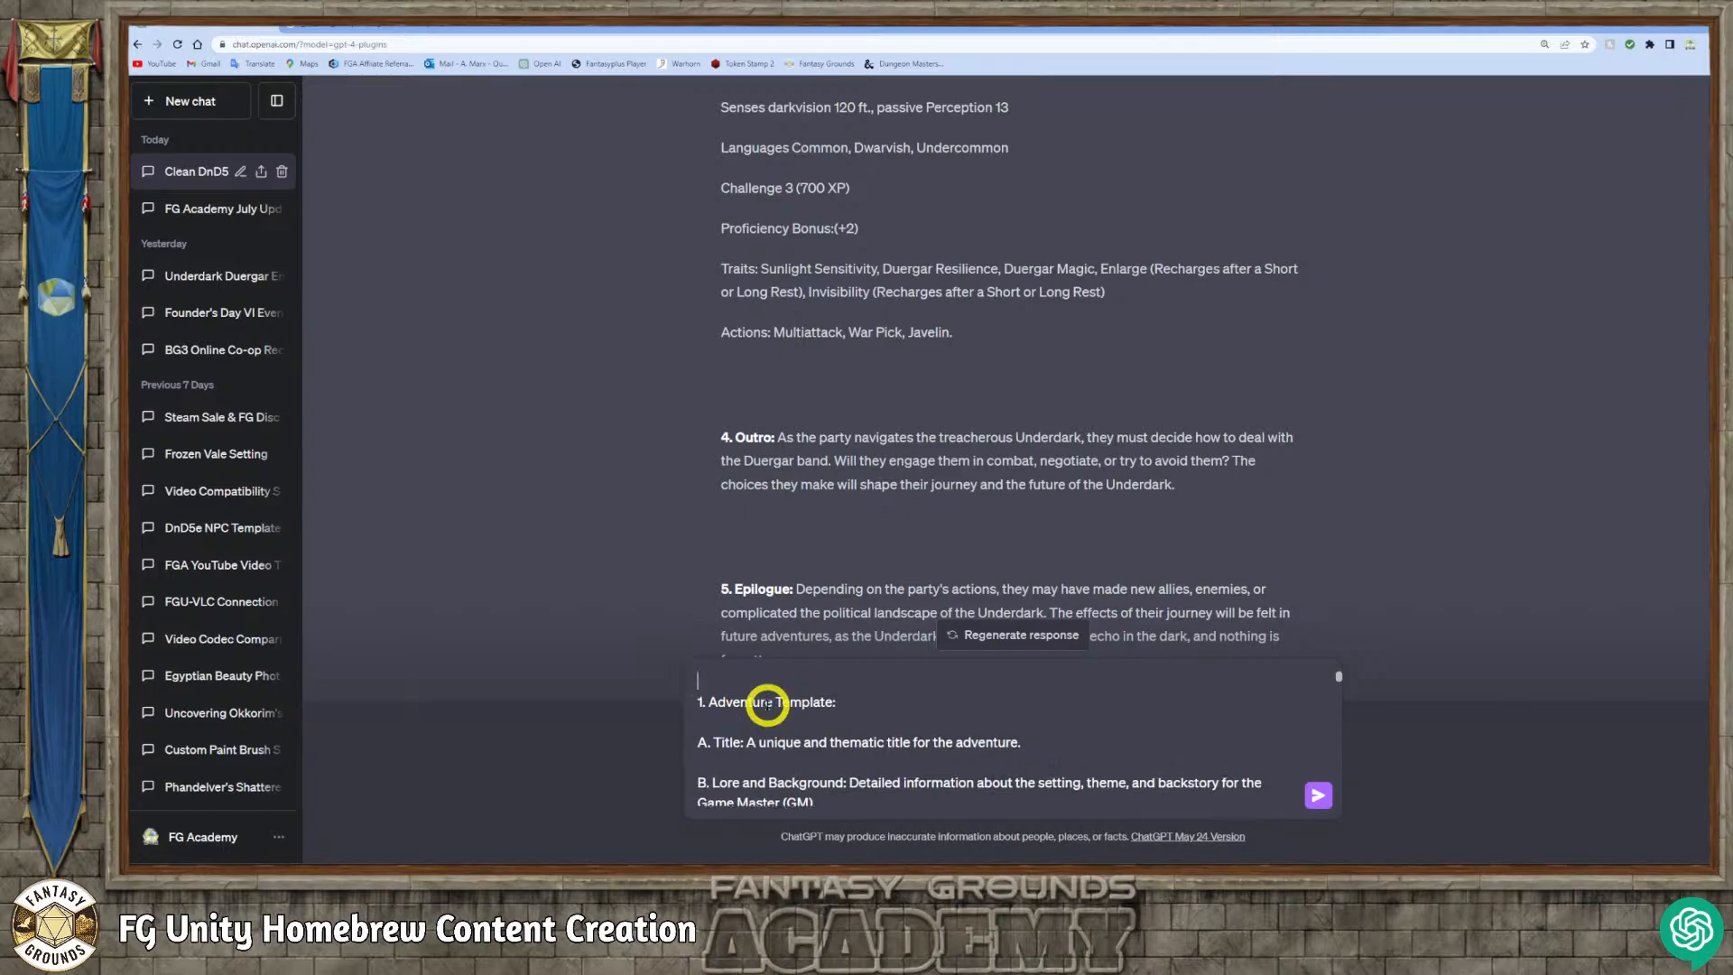
Copy the earlier "Generate a one shot adventure" Duergar prompt from the conversation and paste it above the template in the new message.
scroll(906, 467, "up", 15)
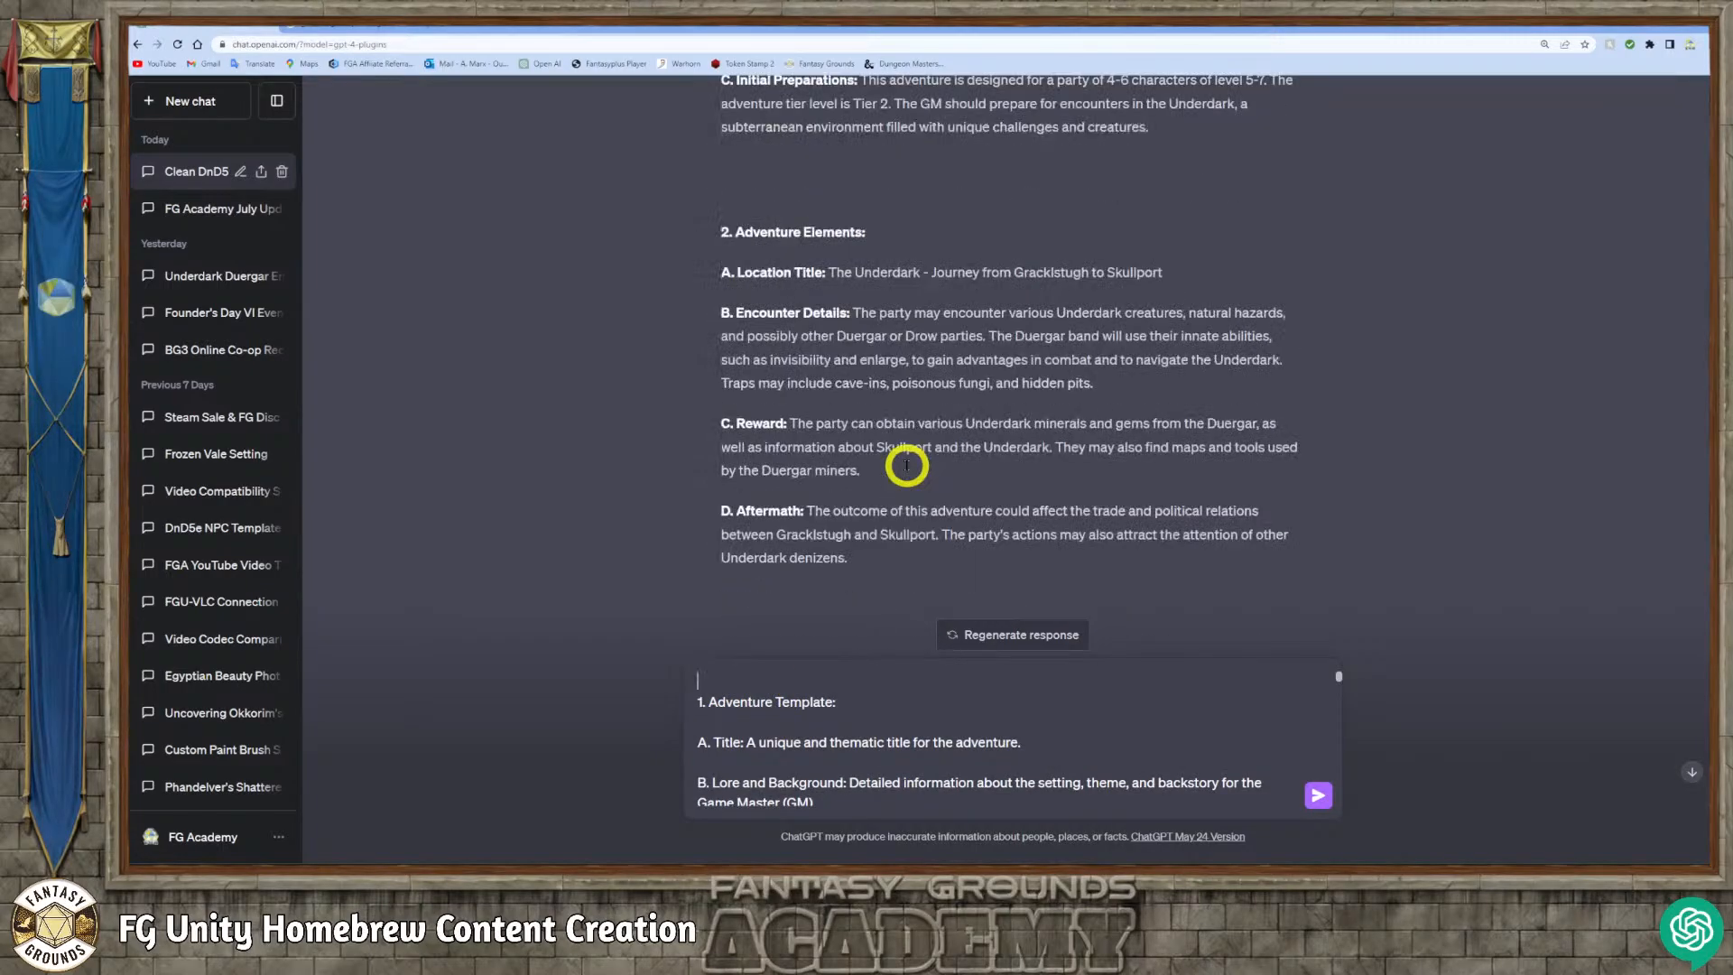
scroll(906, 467, "up", 10)
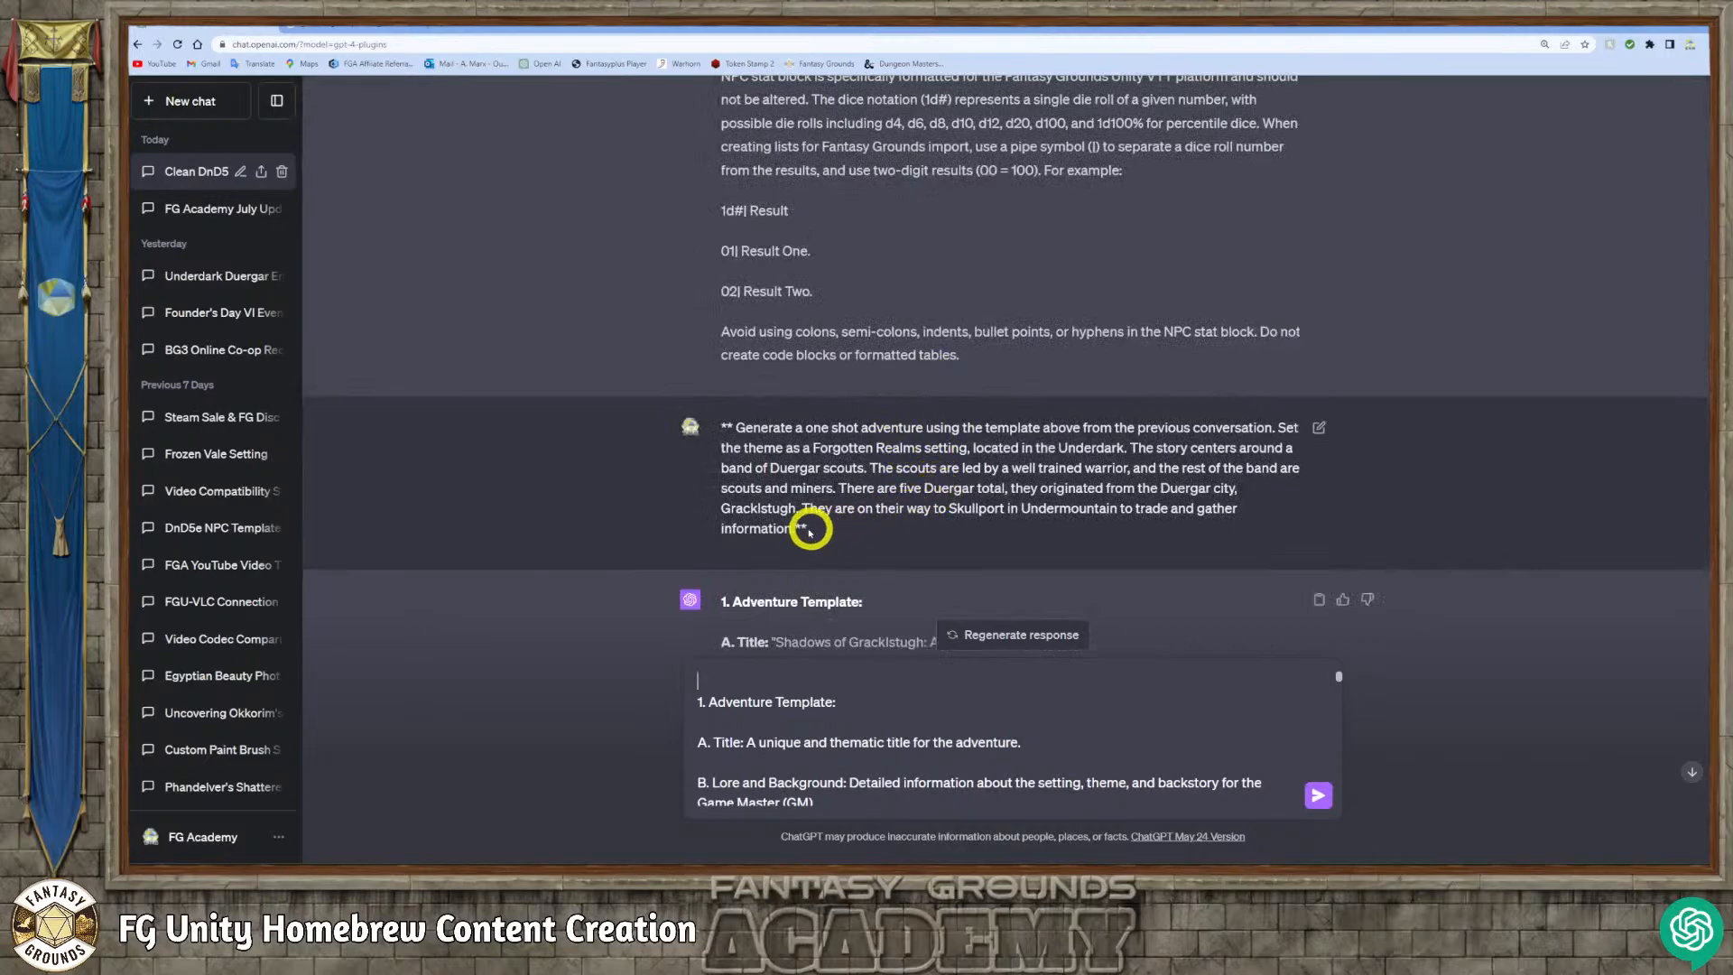
left_click_drag(799, 527, 708, 425)
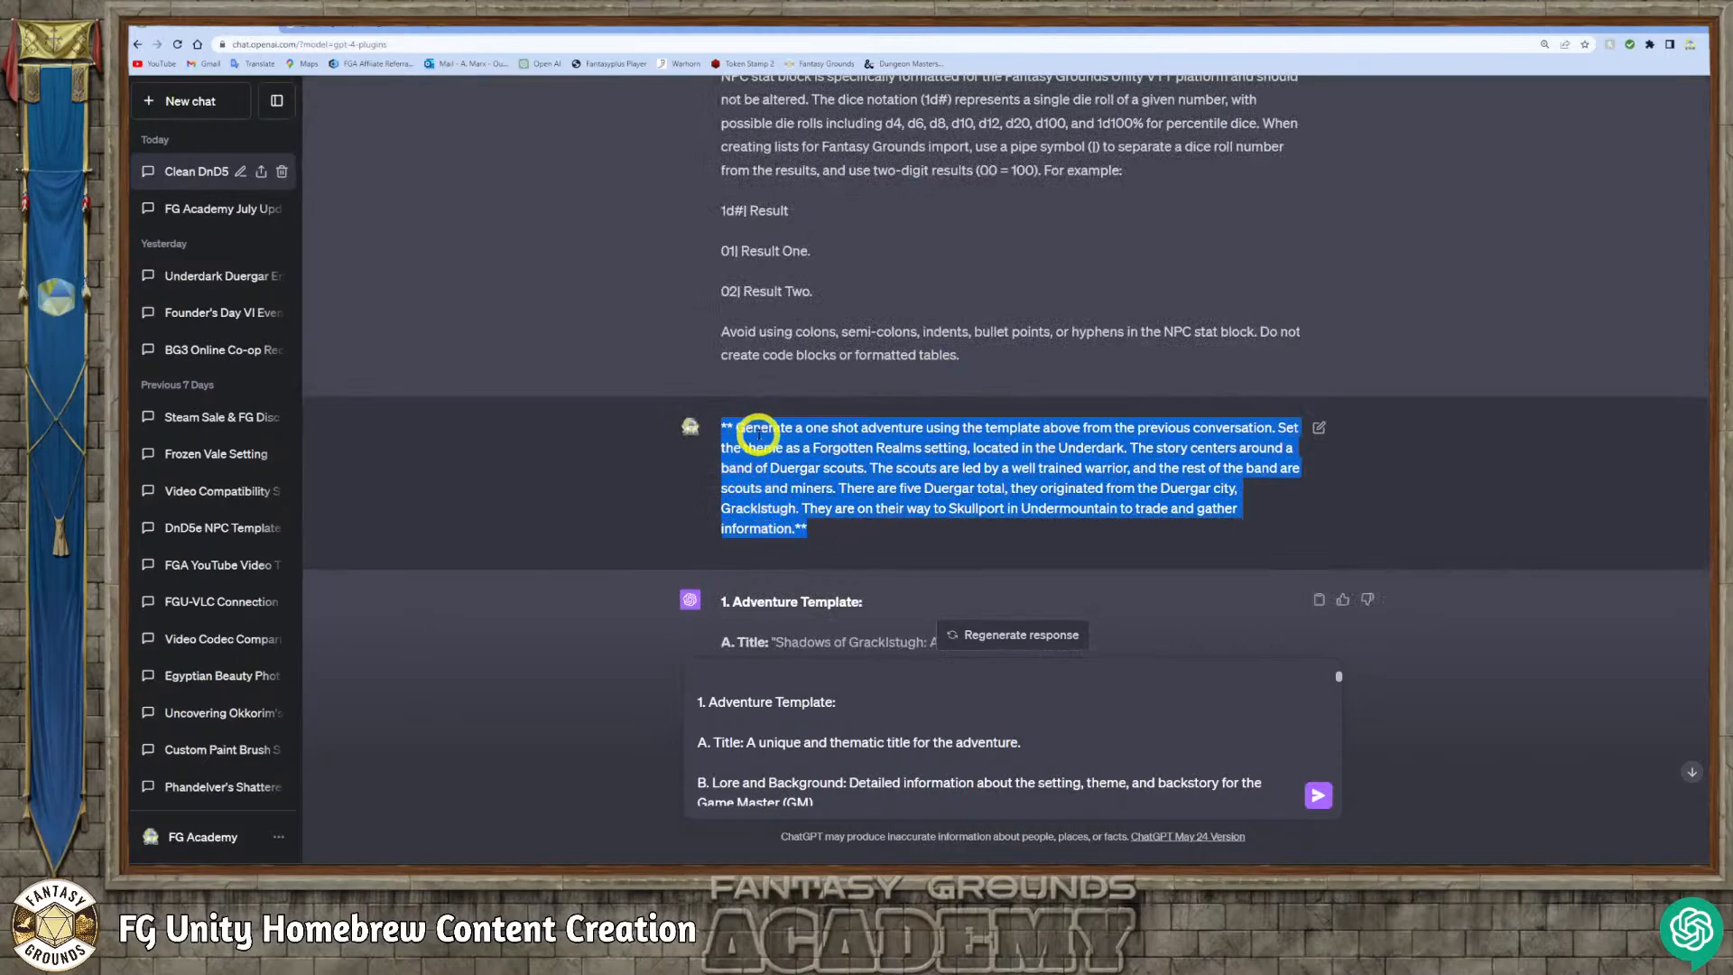
right_click(758, 433)
left_click(785, 443)
scroll(758, 679, "down", 3)
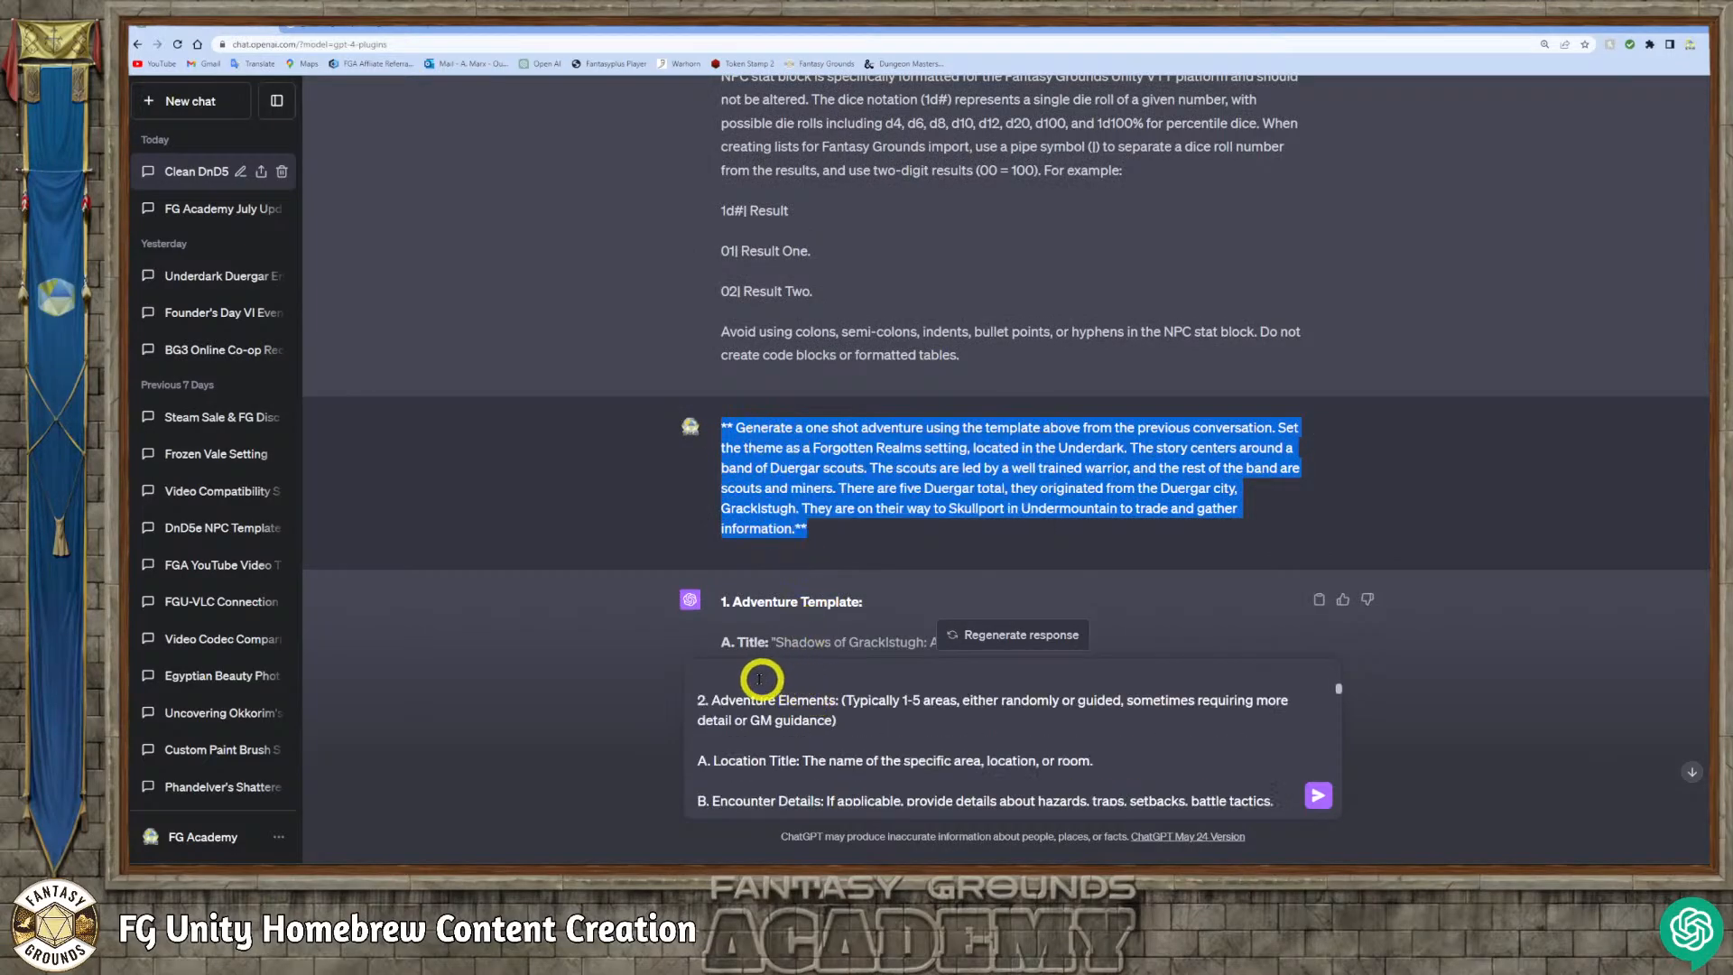
scroll(735, 668, "up", 5)
left_click(707, 677)
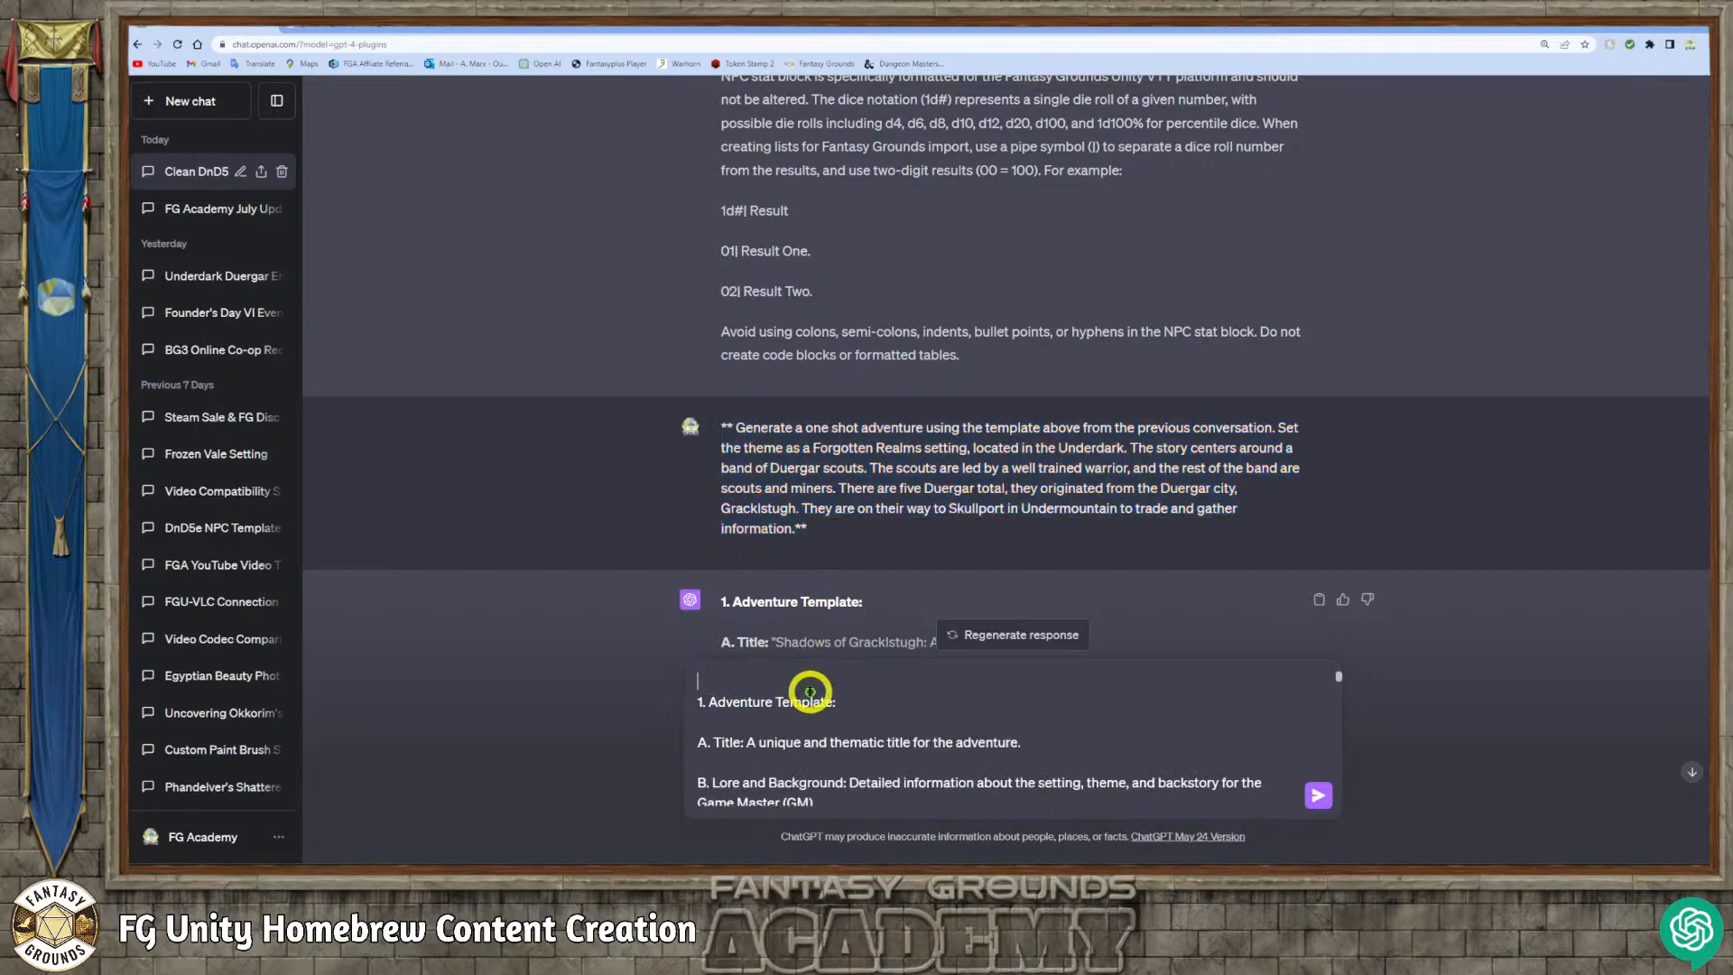
key("ctrl+v")
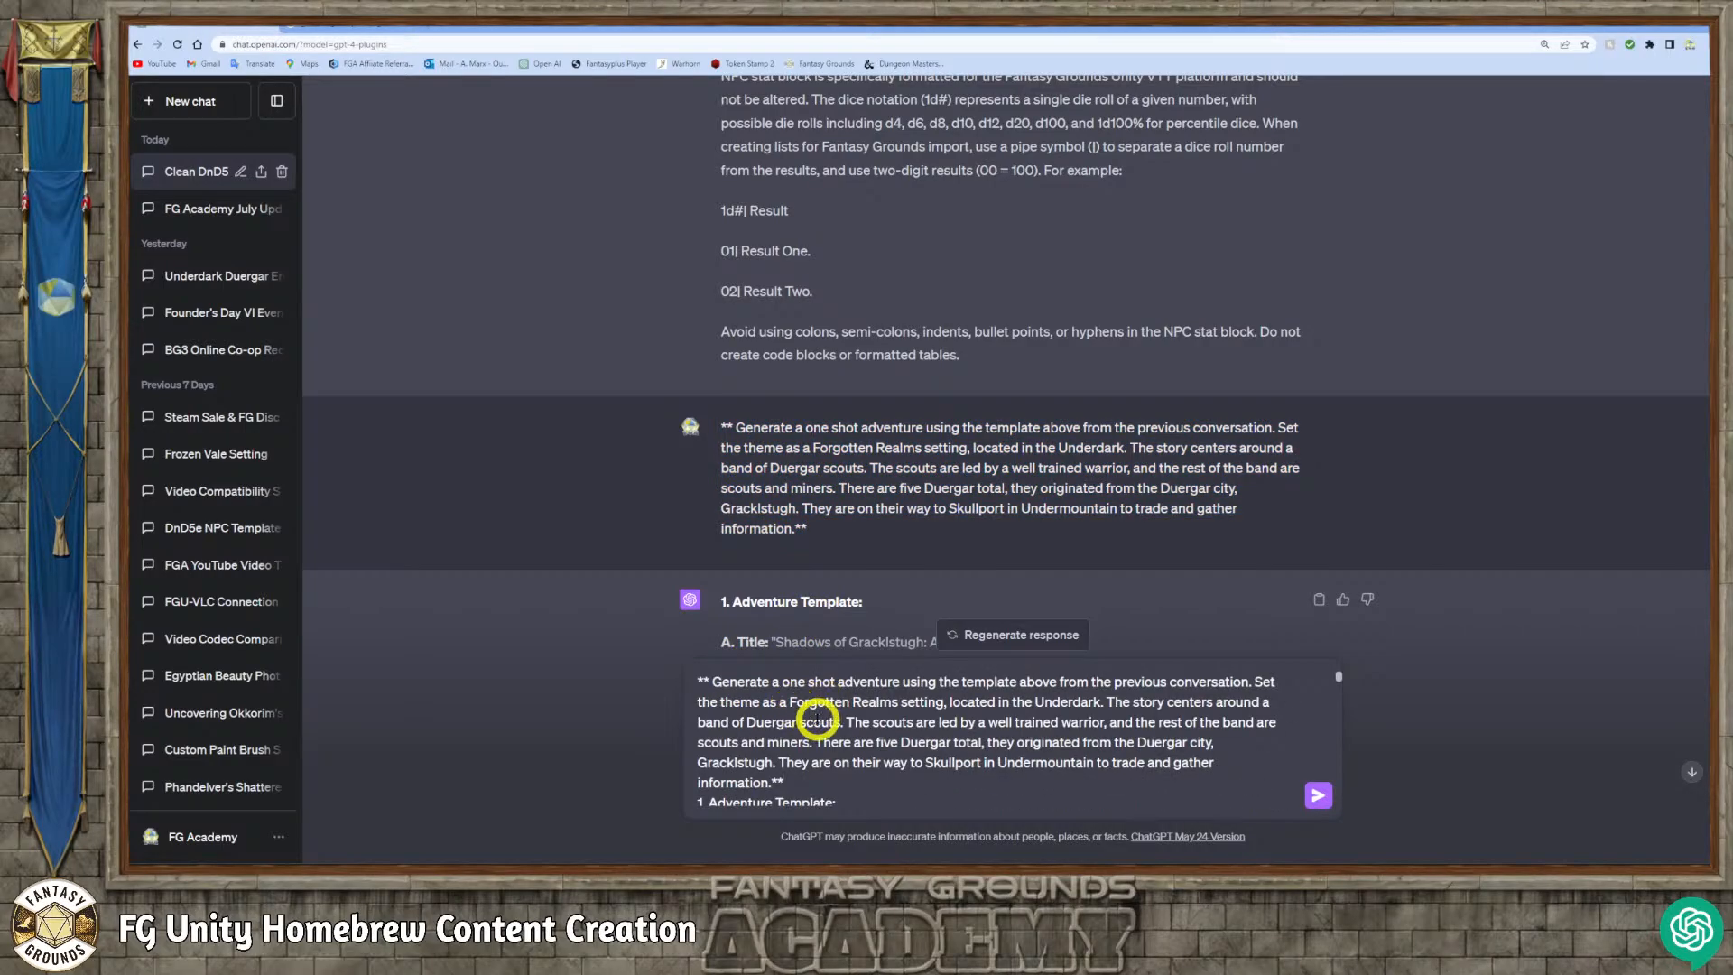
Insert "updated" before "template" in the pasted prompt and separate the prompt from the template with a blank line.
scroll(821, 727, "down", 1)
scroll(834, 743, "up", 1)
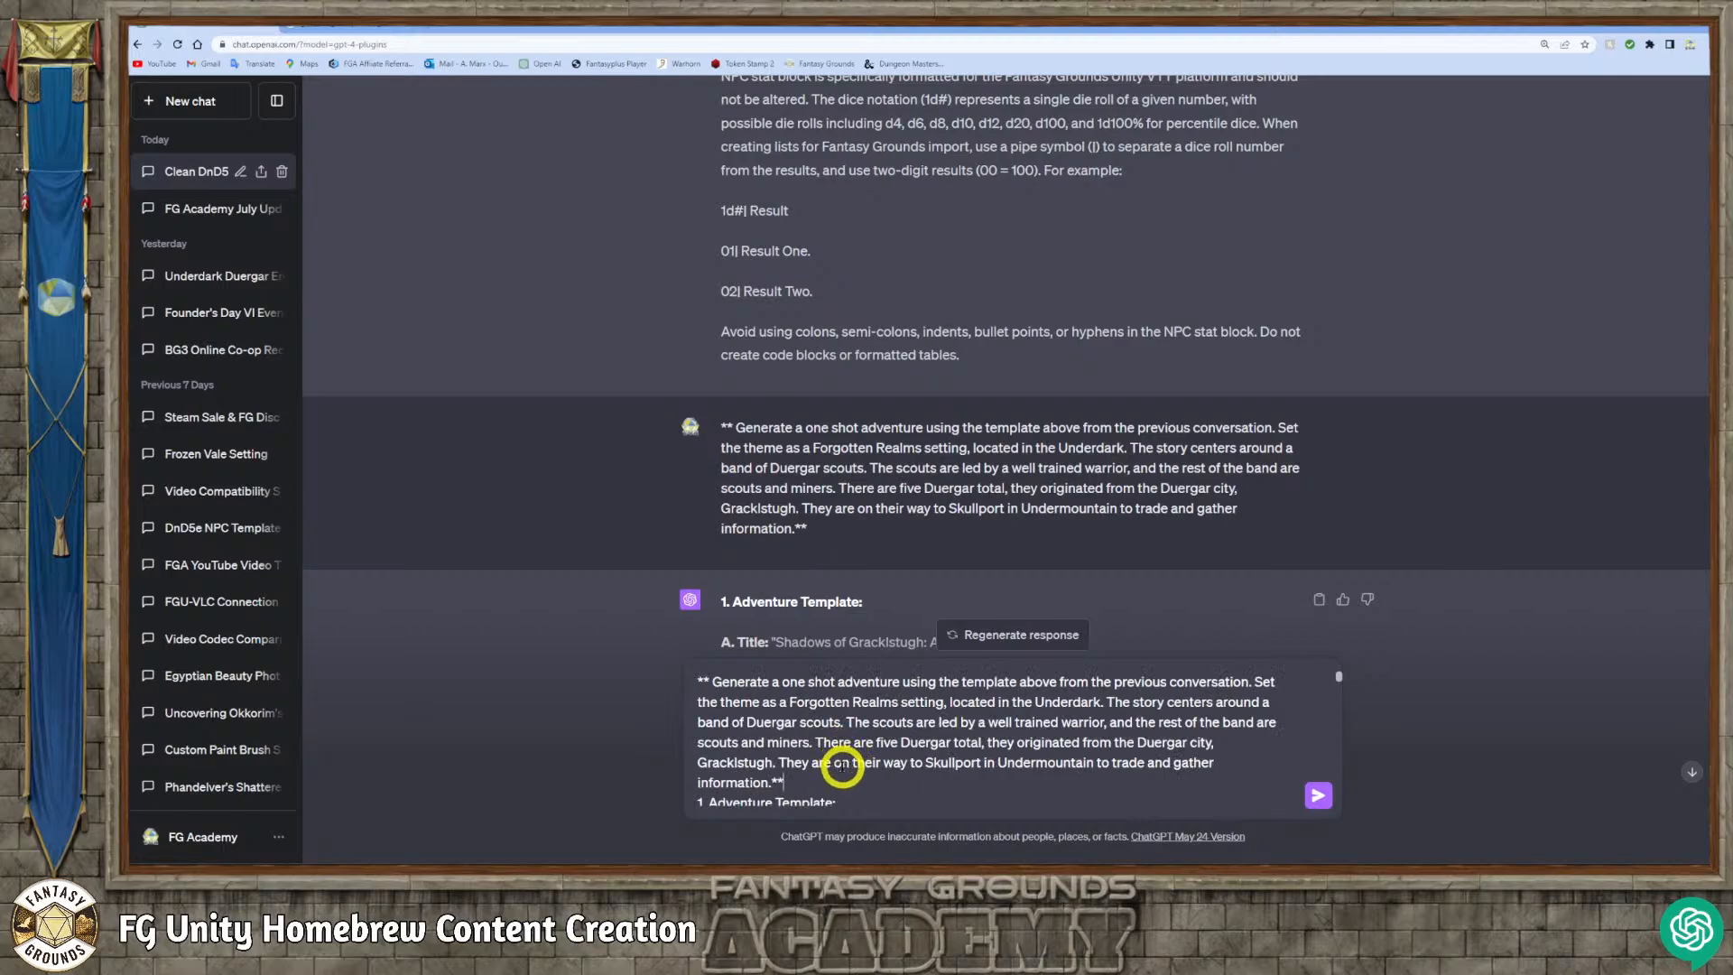
left_click(962, 681)
type("up")
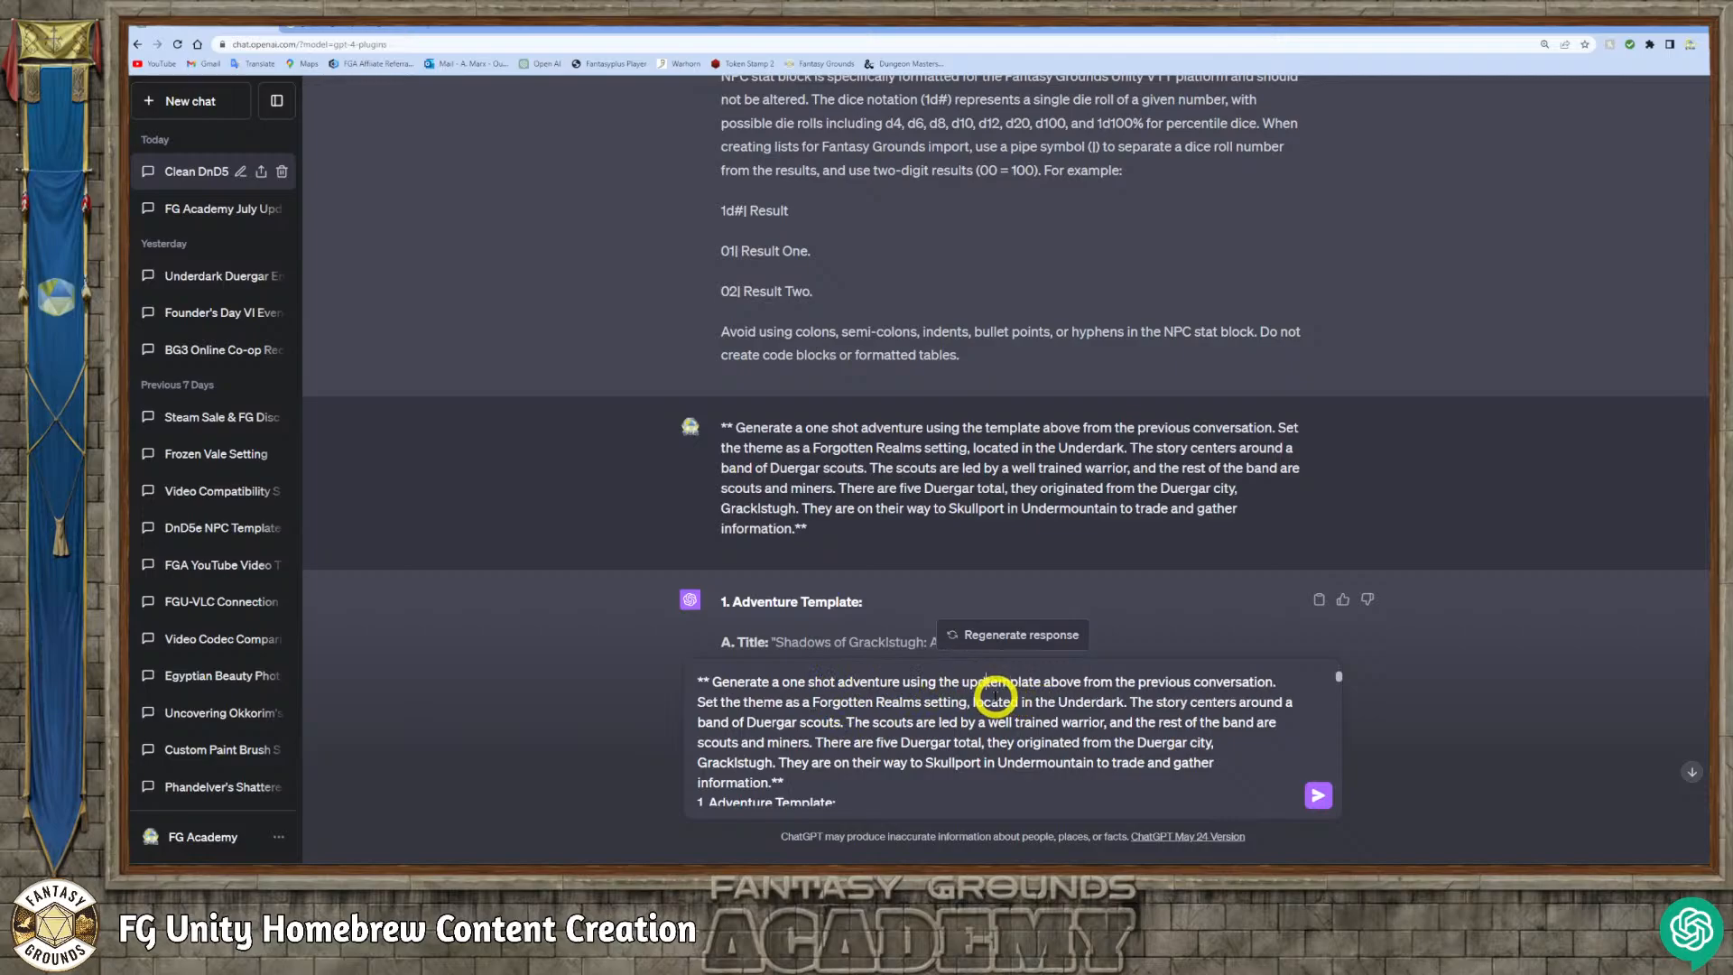
type("date d")
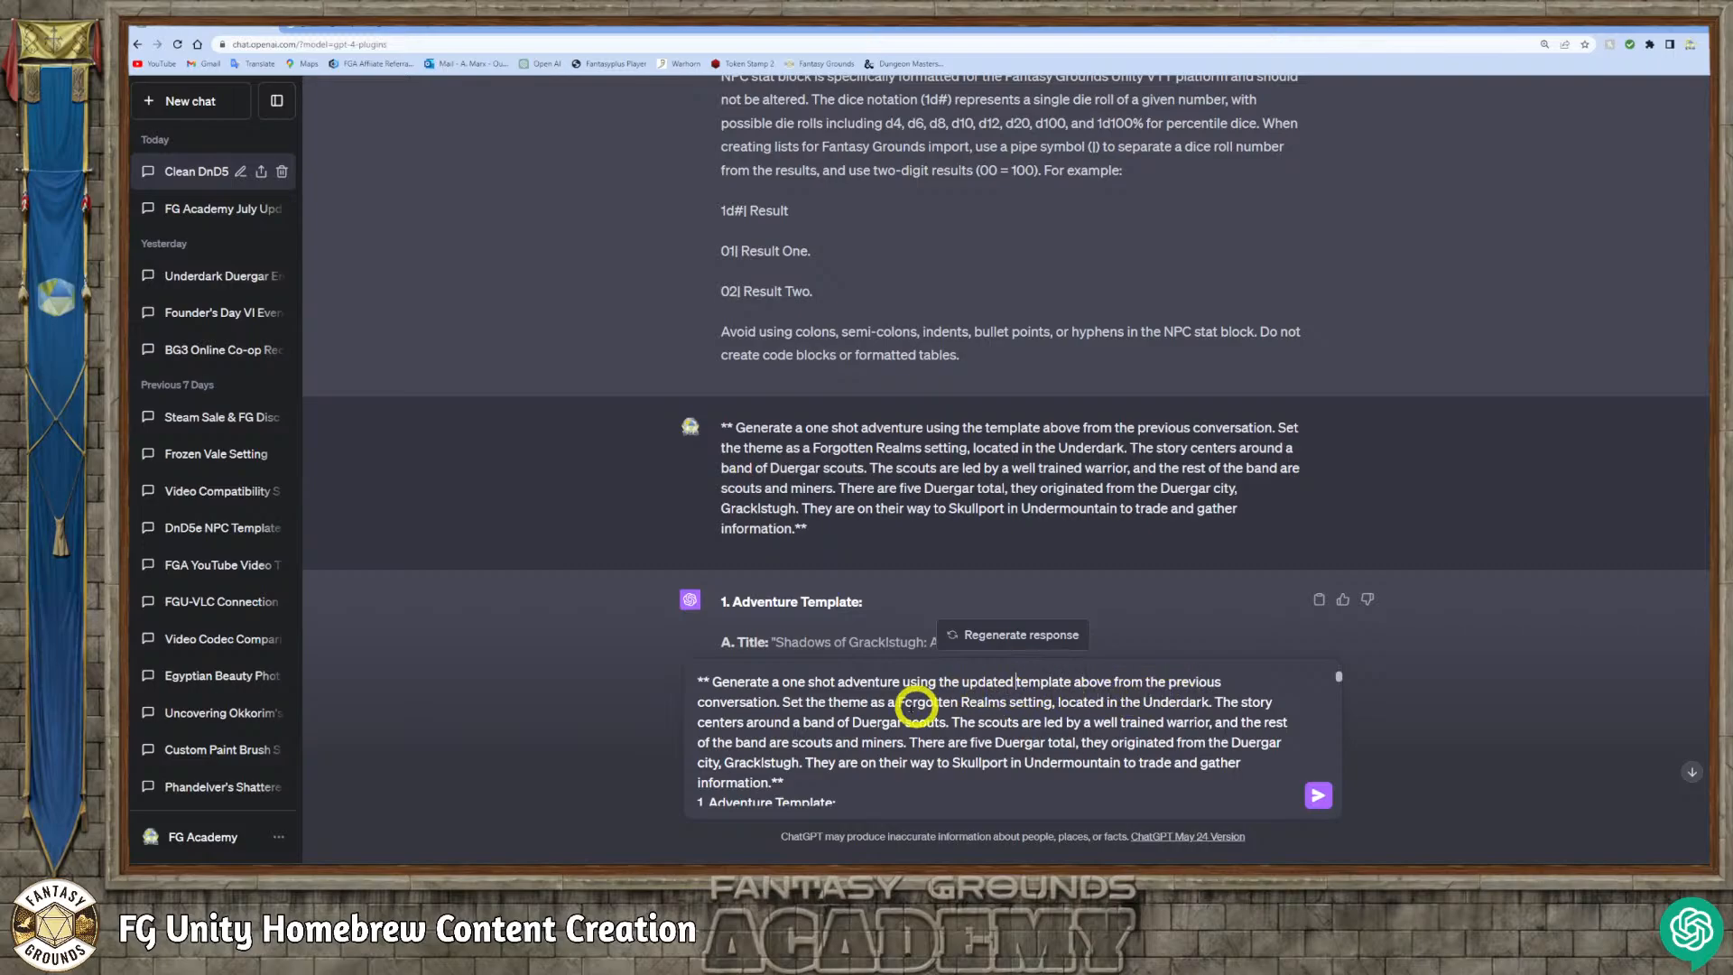
scroll(963, 760, "down", 2)
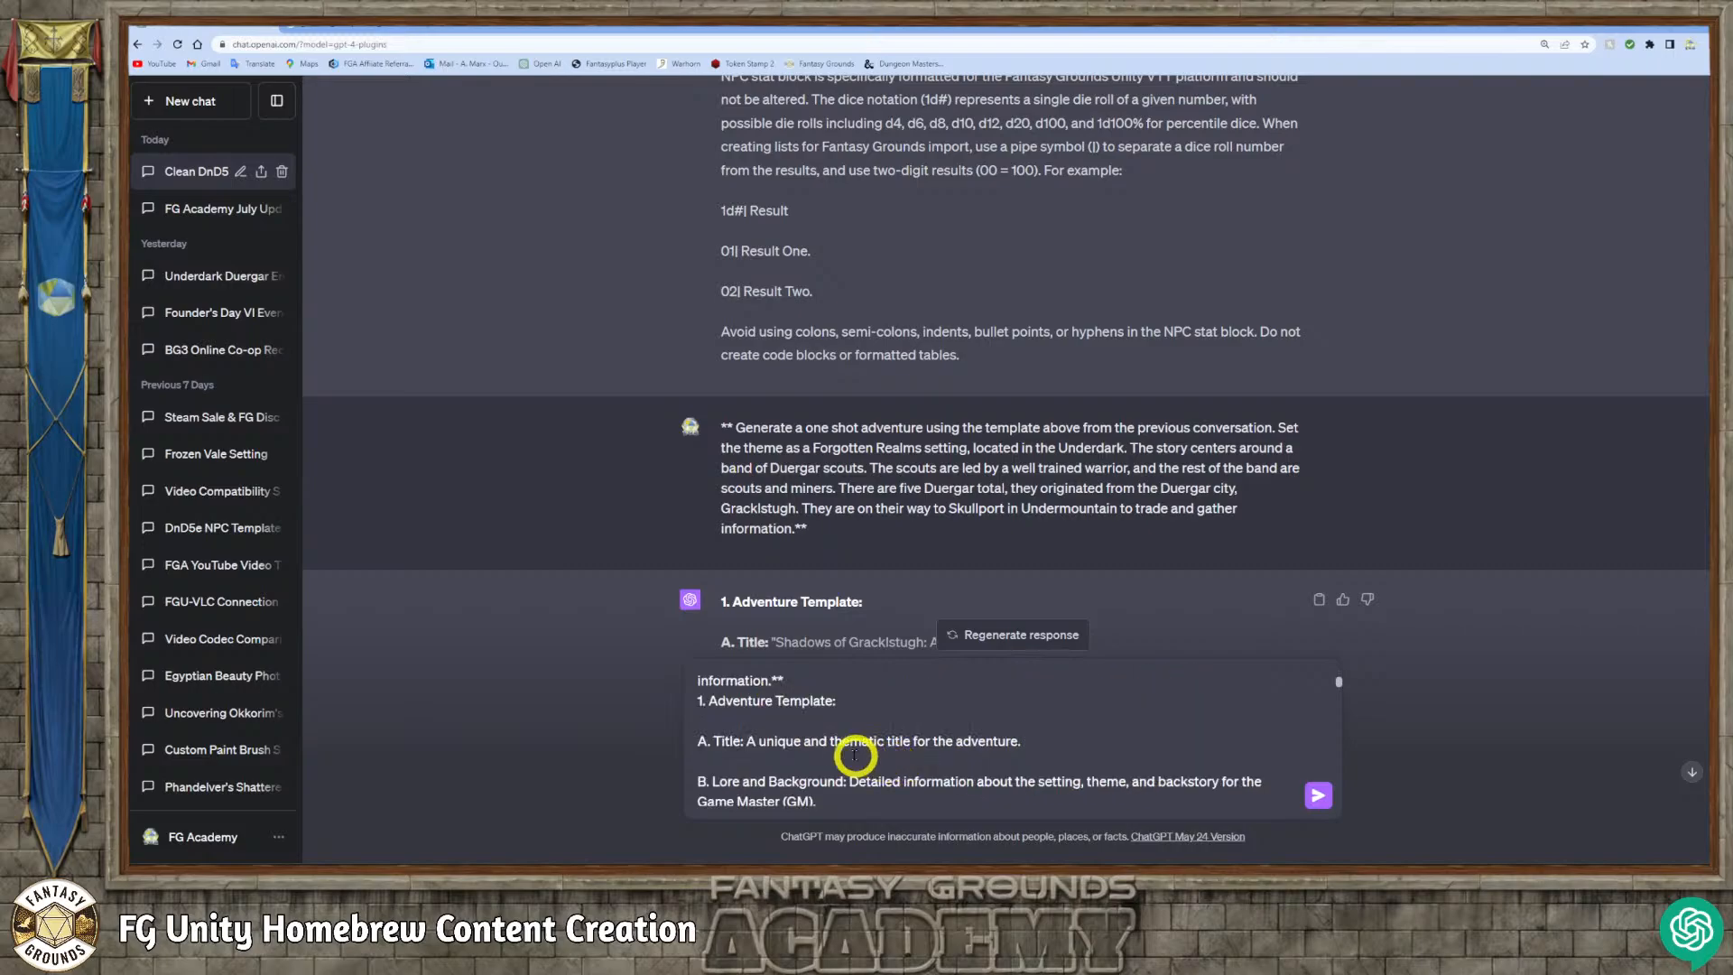
left_click(814, 683)
key("shift+Return")
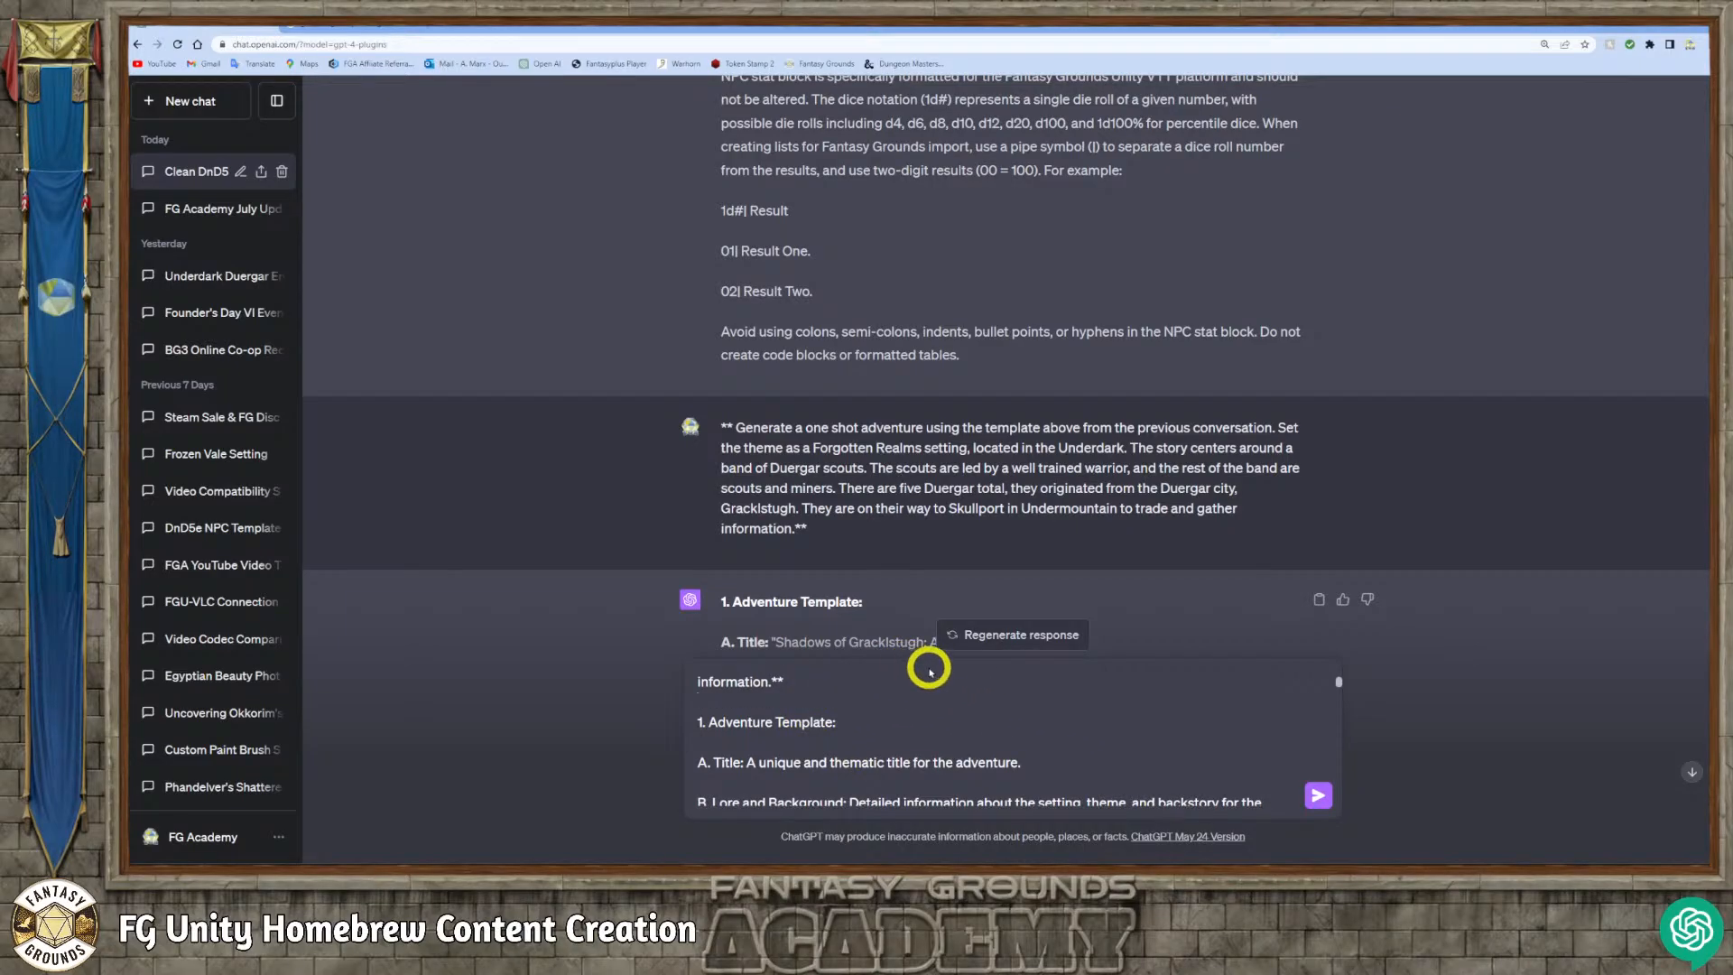
Add "Please generate more than one location, generate three locations for this encounter" at the end of the prompt, before the closing asterisks.
scroll(920, 681, "down", 10)
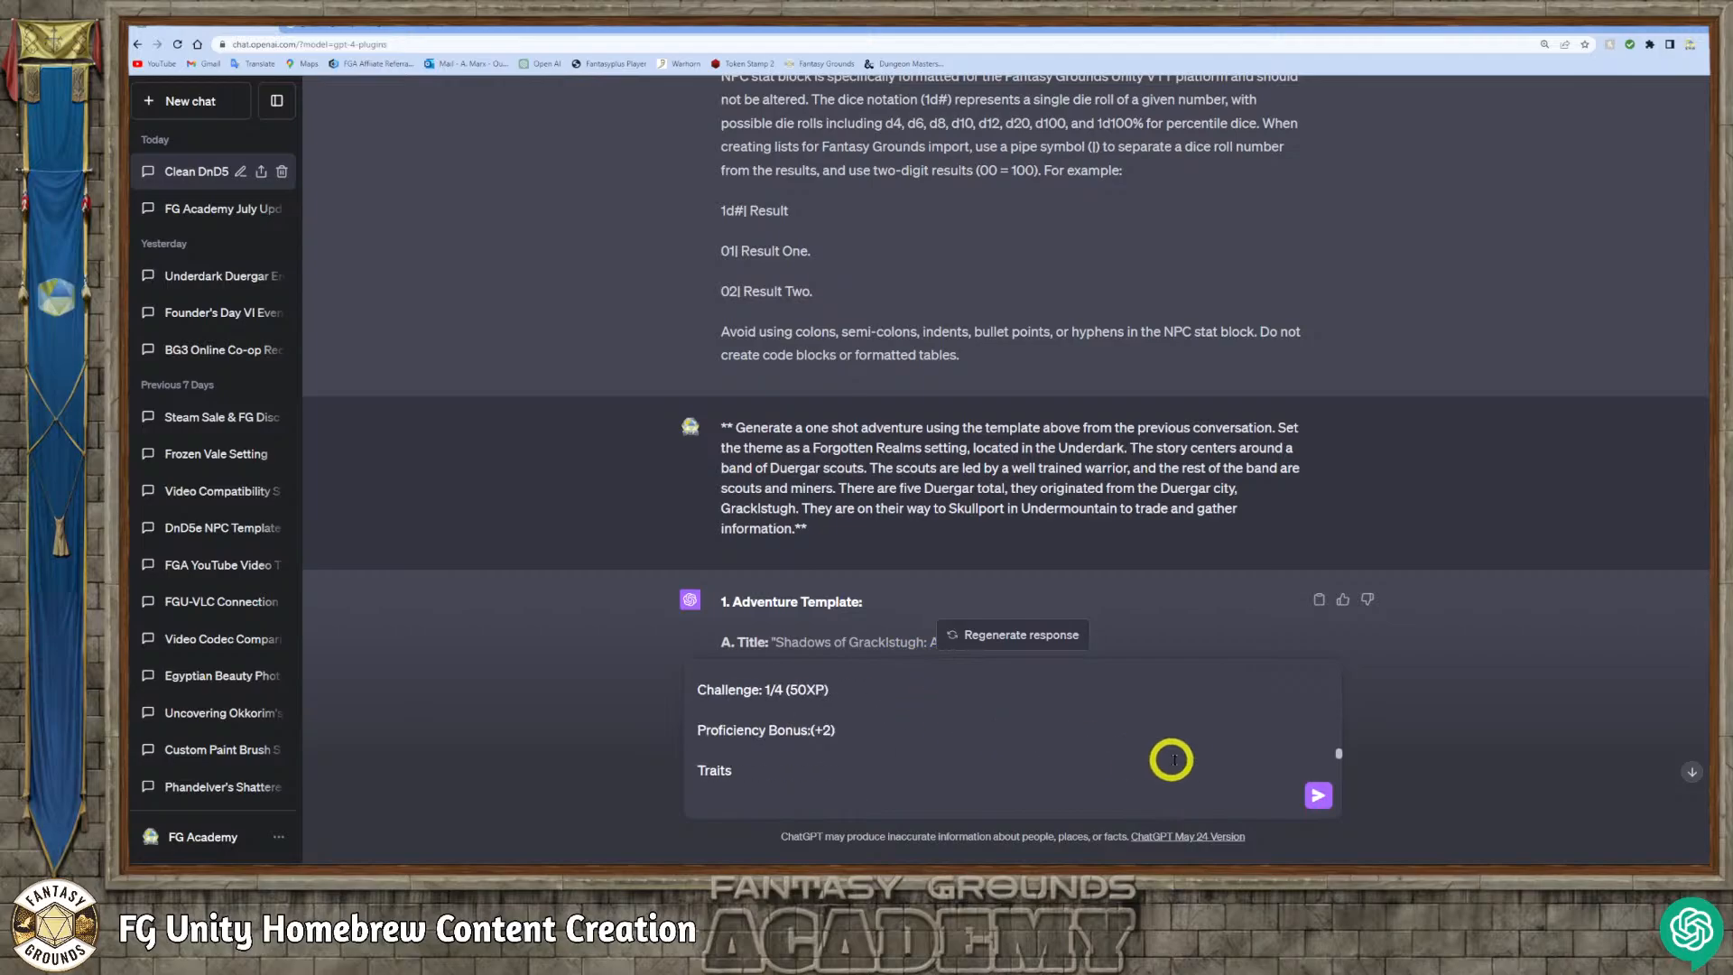
scroll(1037, 758, "up", 15)
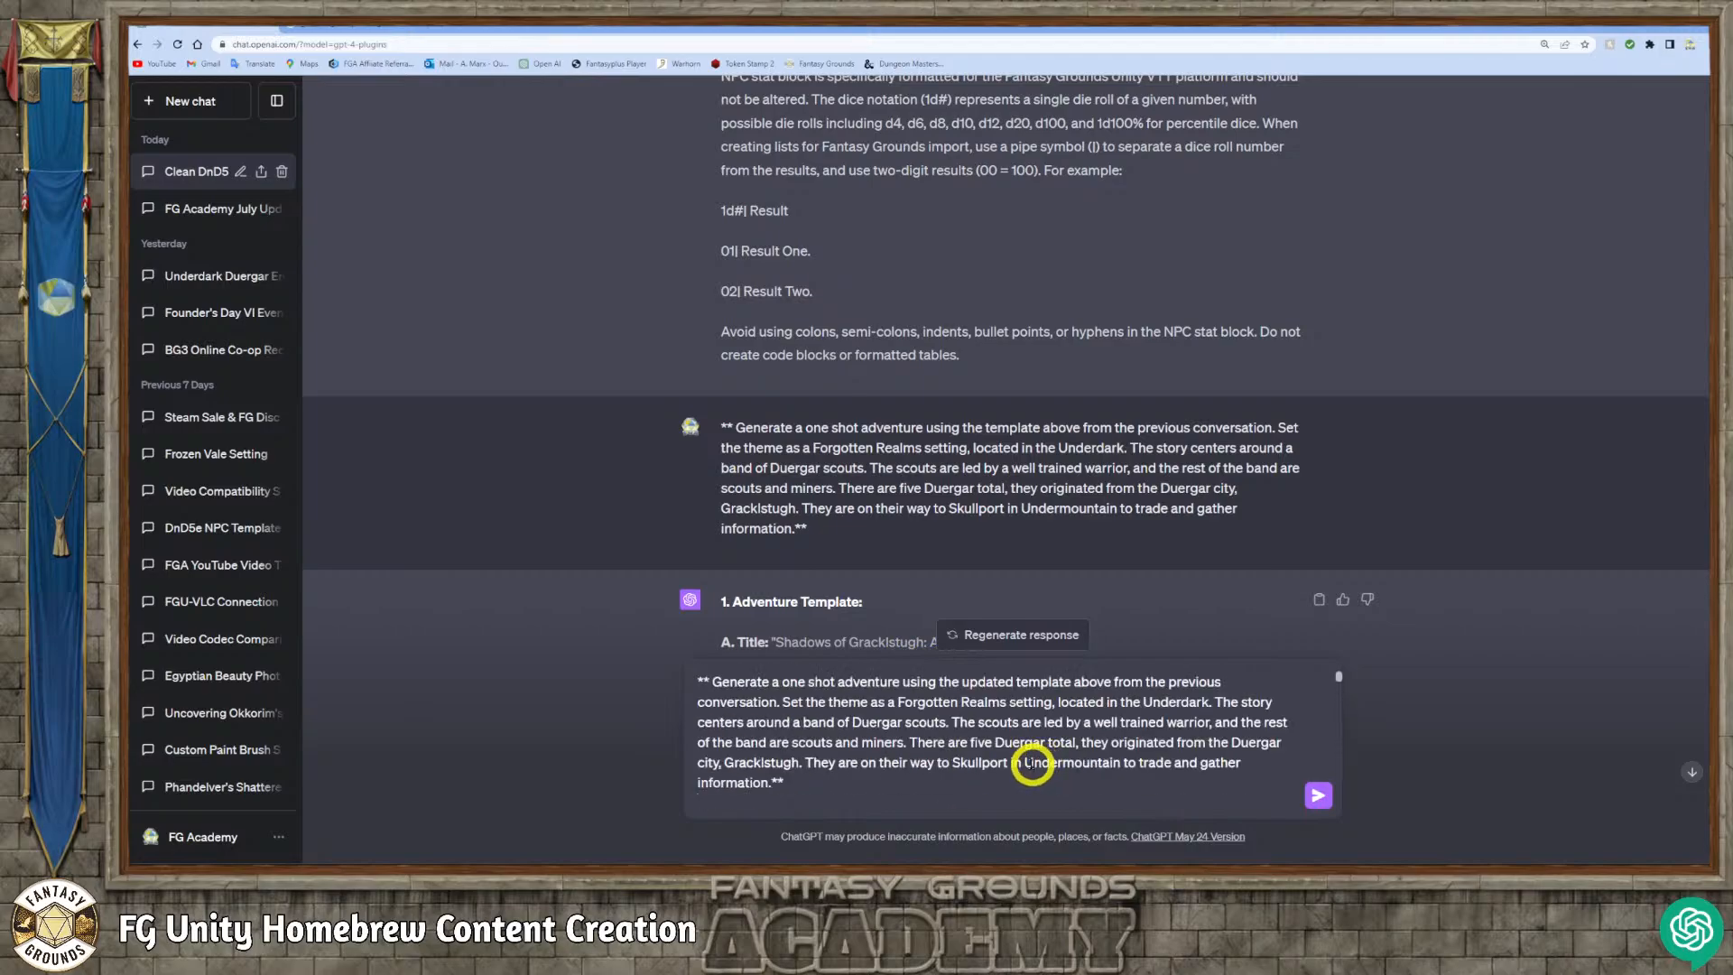
left_click(772, 782)
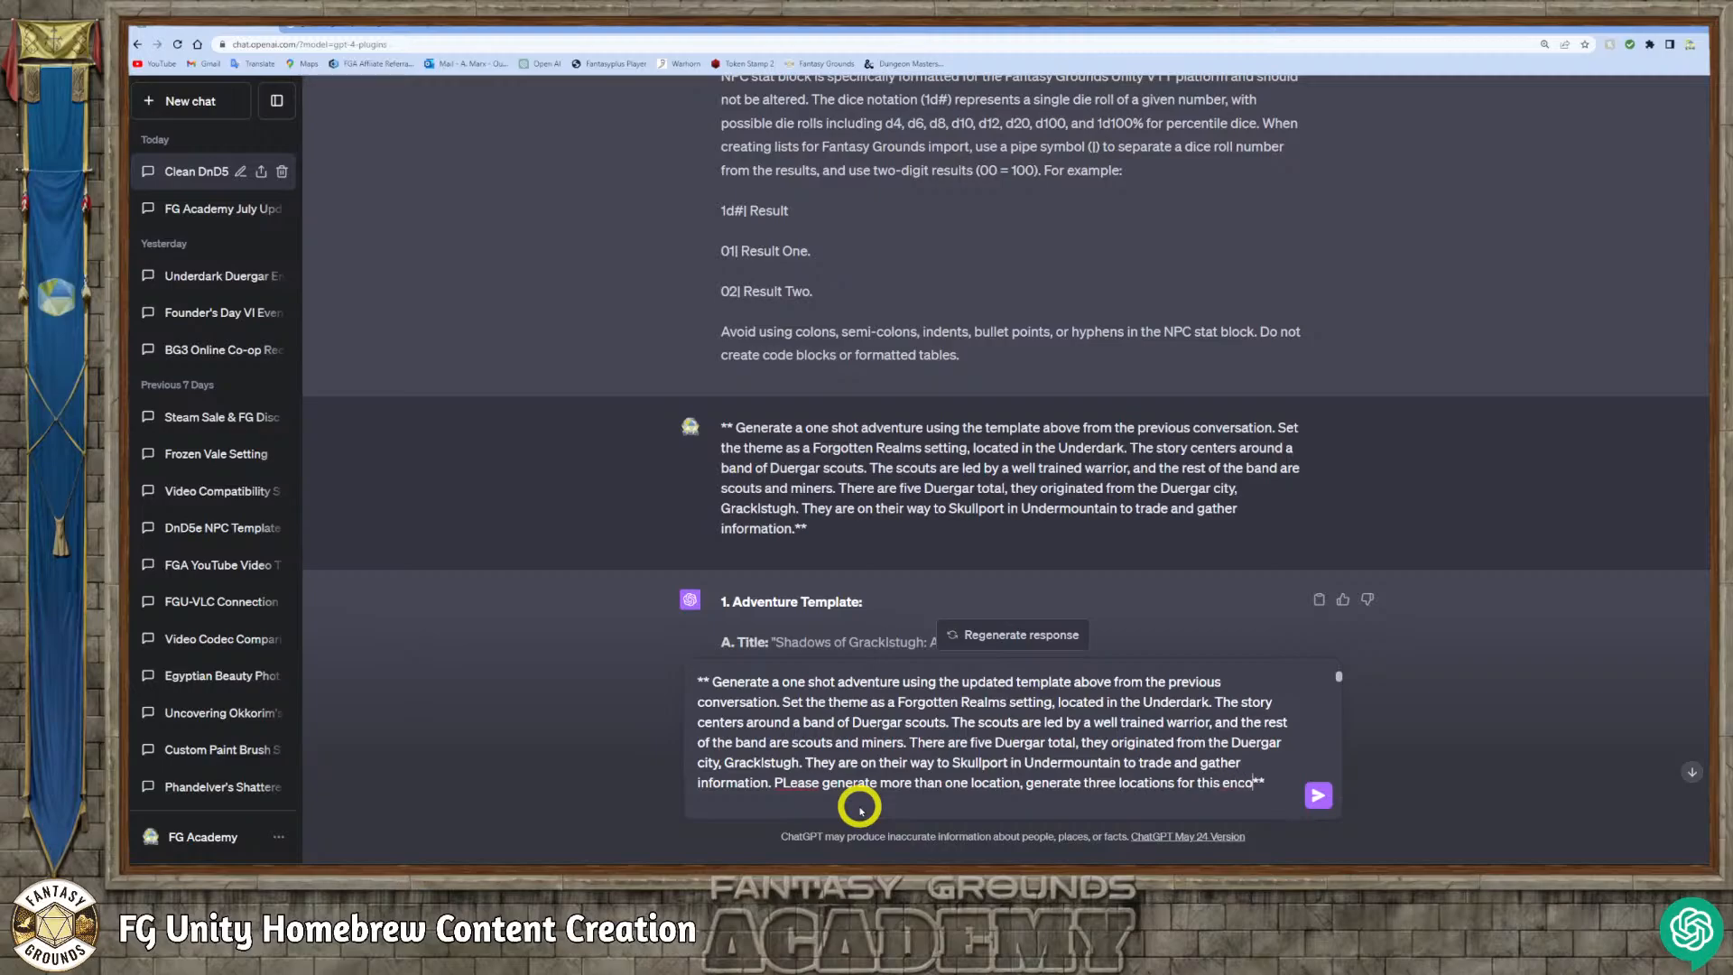
type("ter")
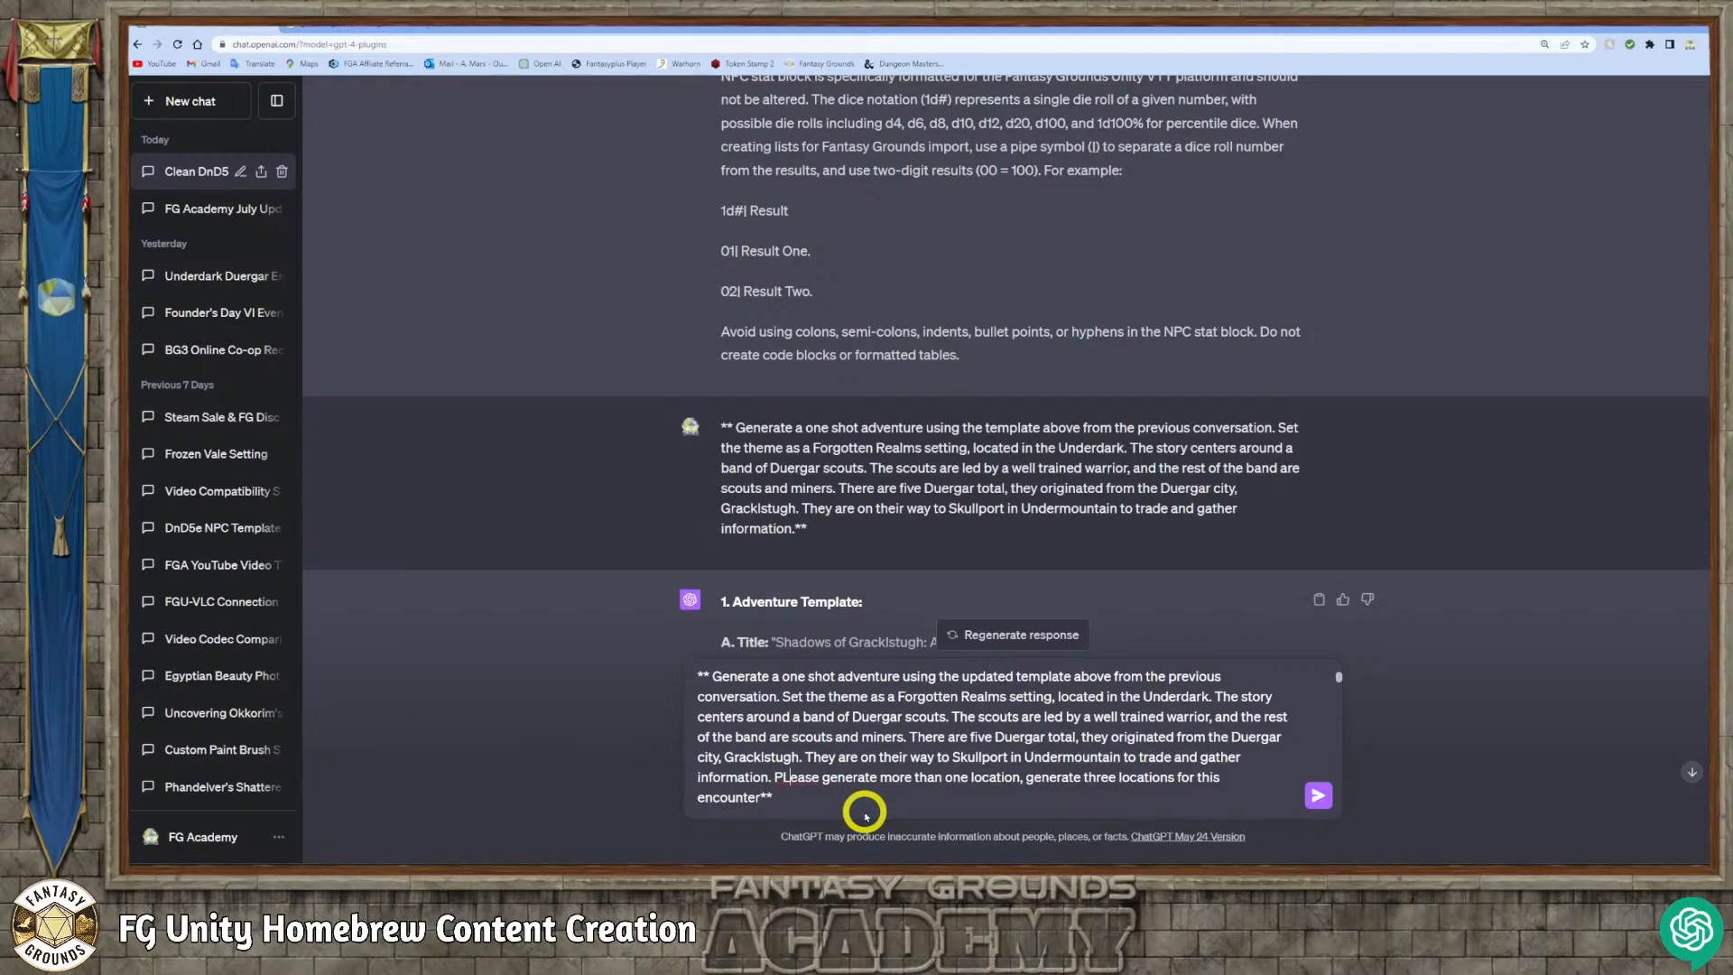
key("BackSpace")
type("l")
key("ctrl+End")
key("ctrl+v")
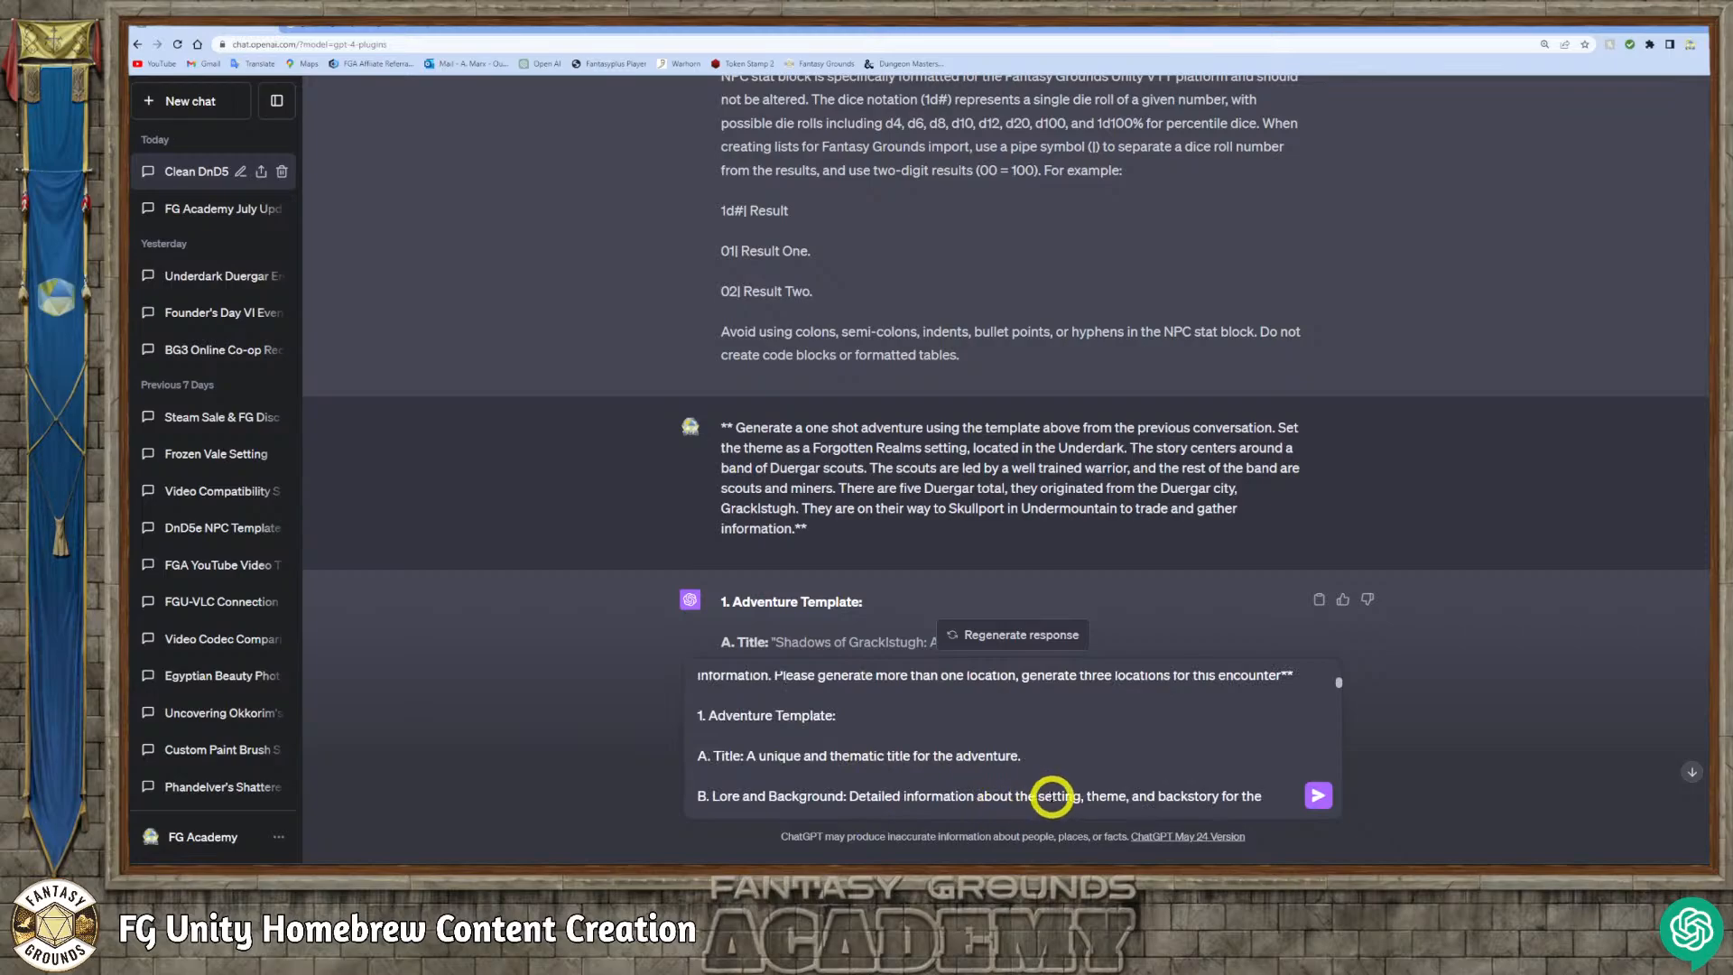
Send the updated one-shot adventure prompt with the template and go to the newly generated response.
key("ctrl+z")
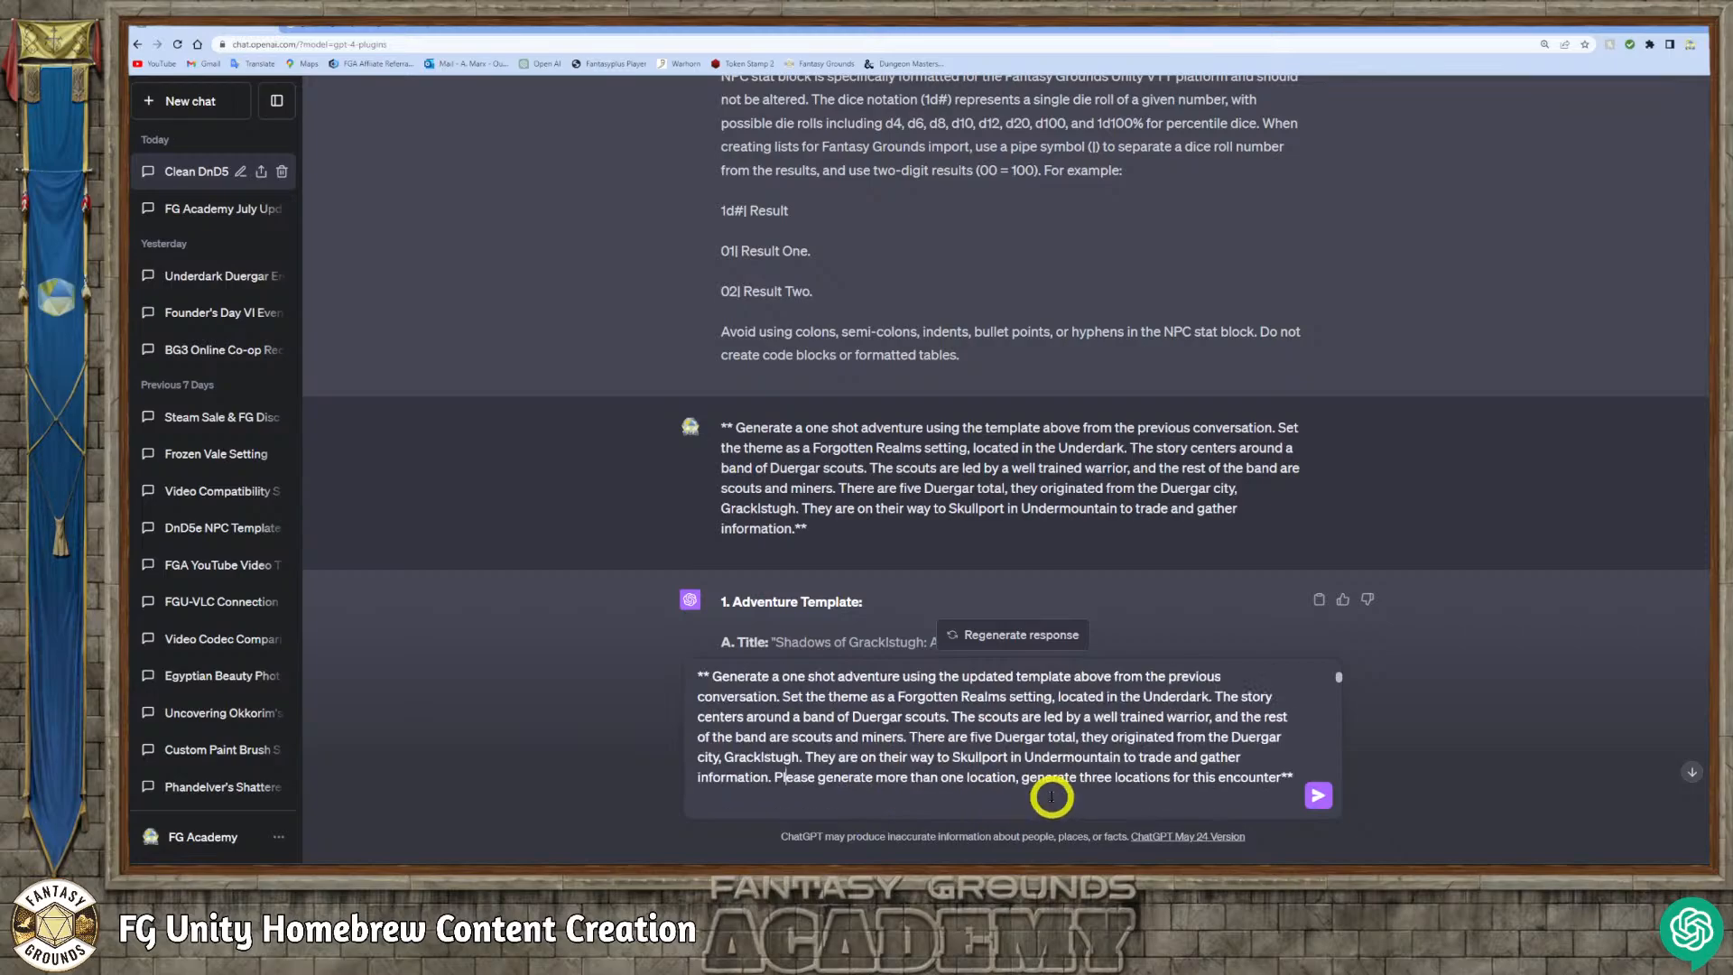
left_click(1324, 795)
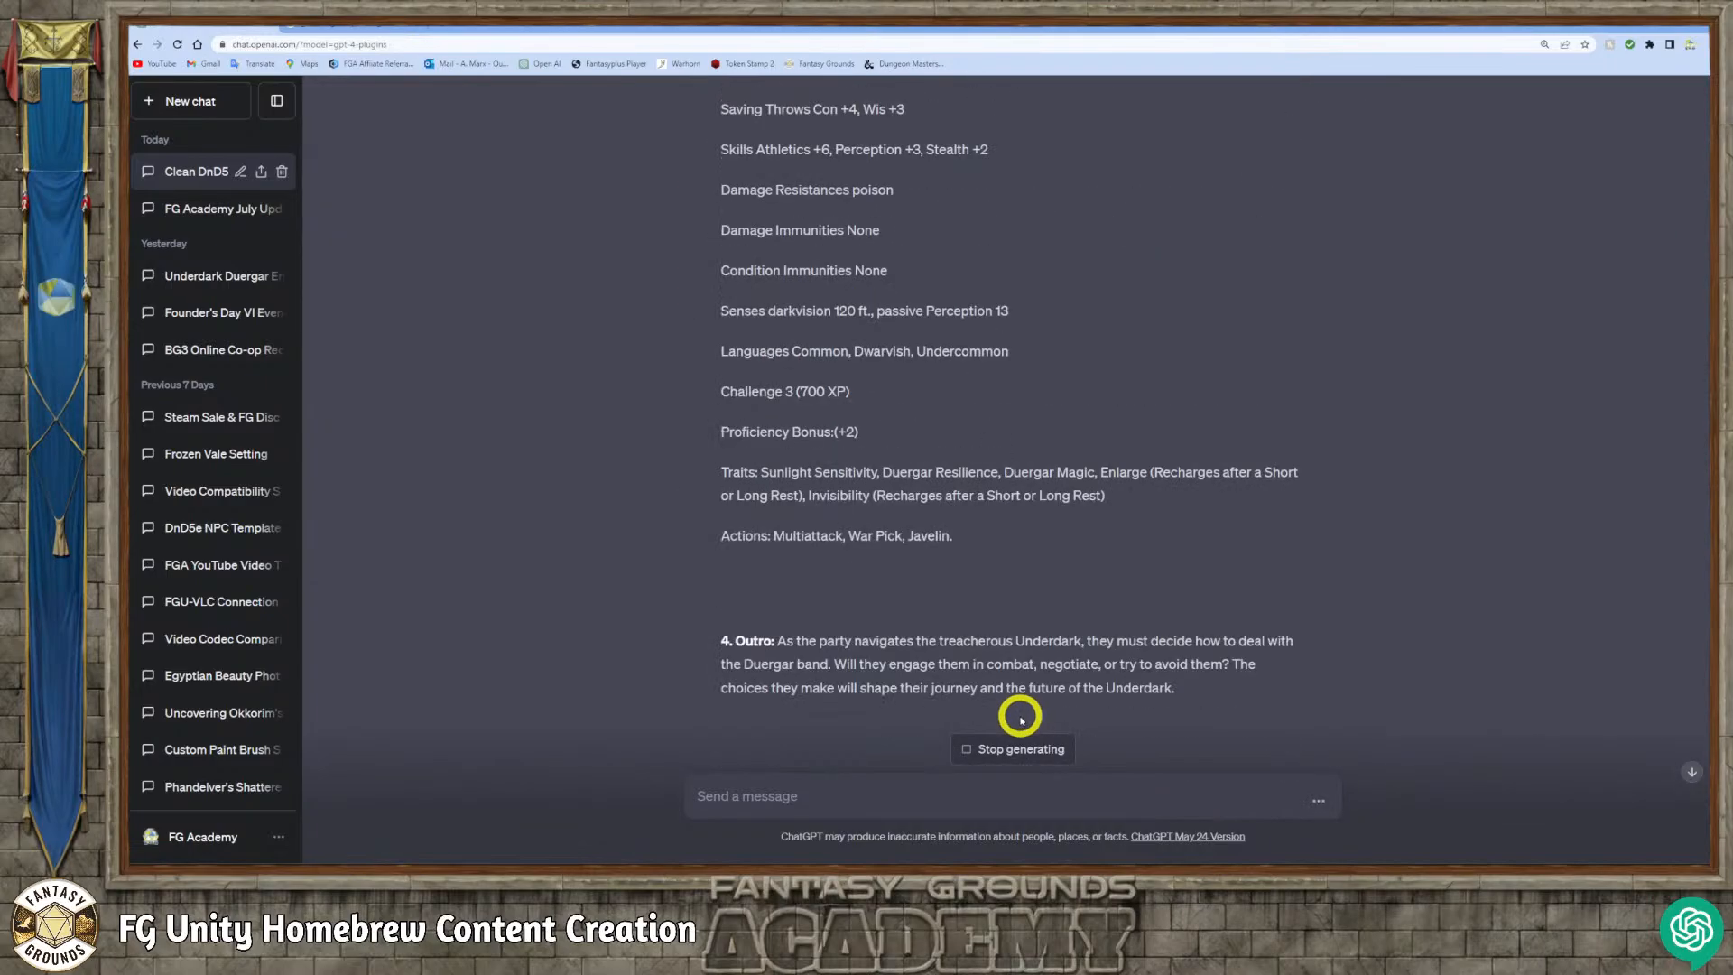
scroll(1020, 720, "down", 20)
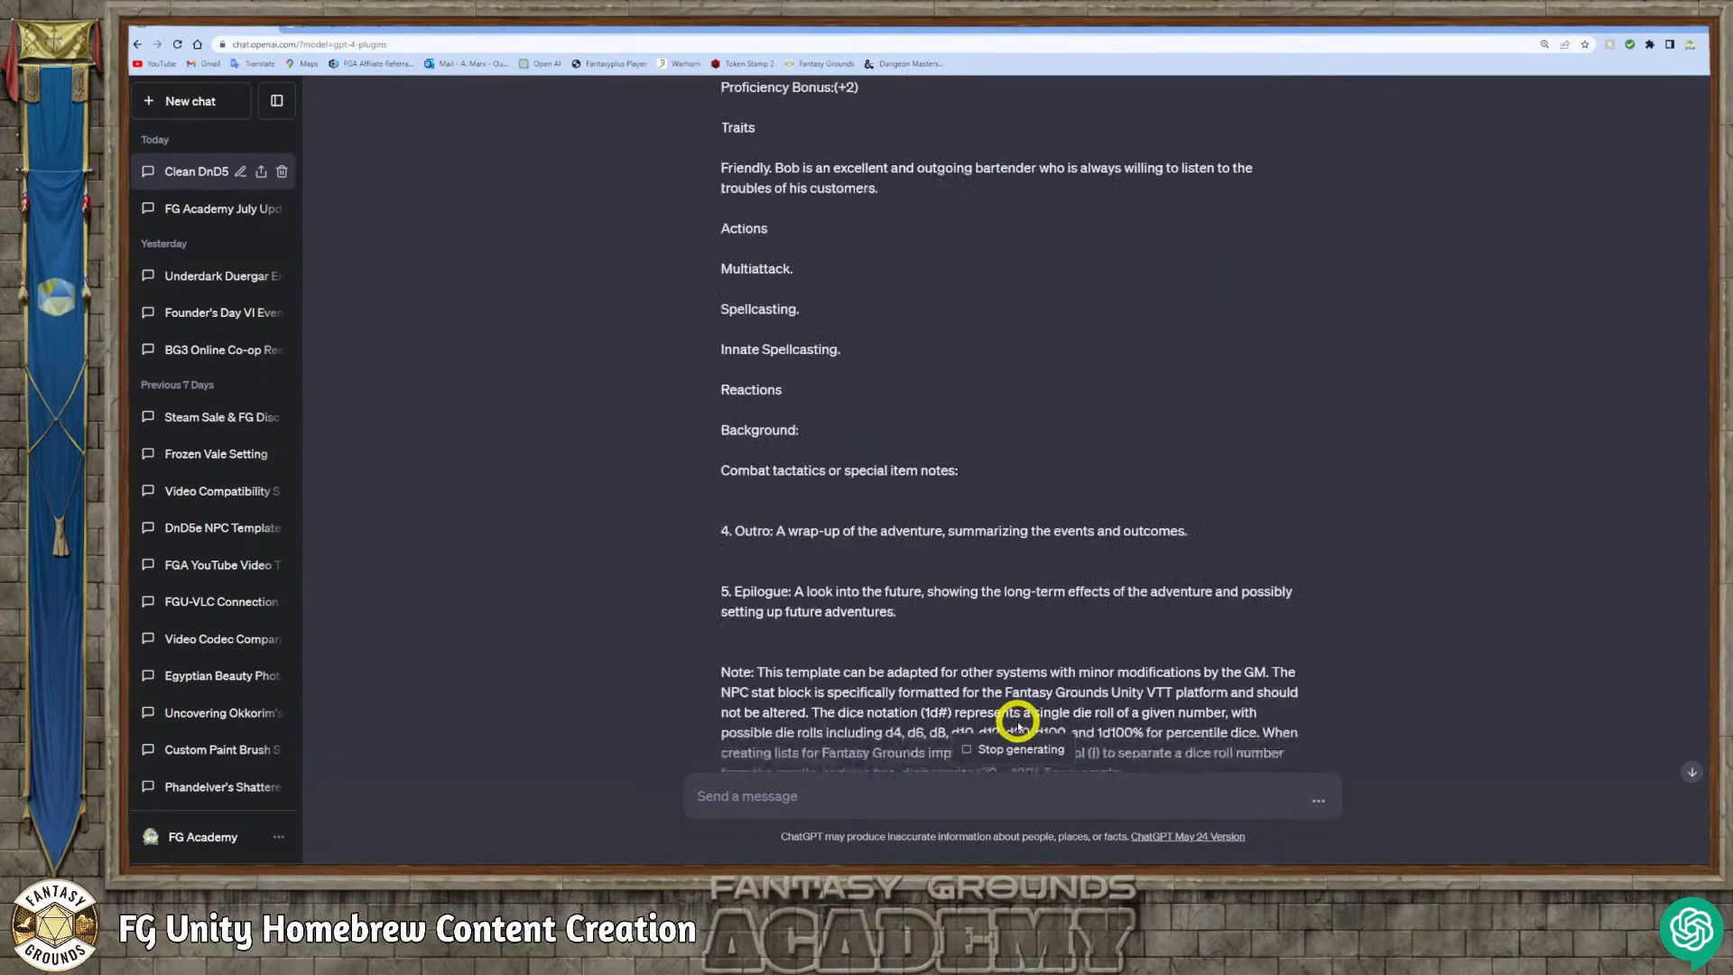
scroll(1018, 727, "down", 5)
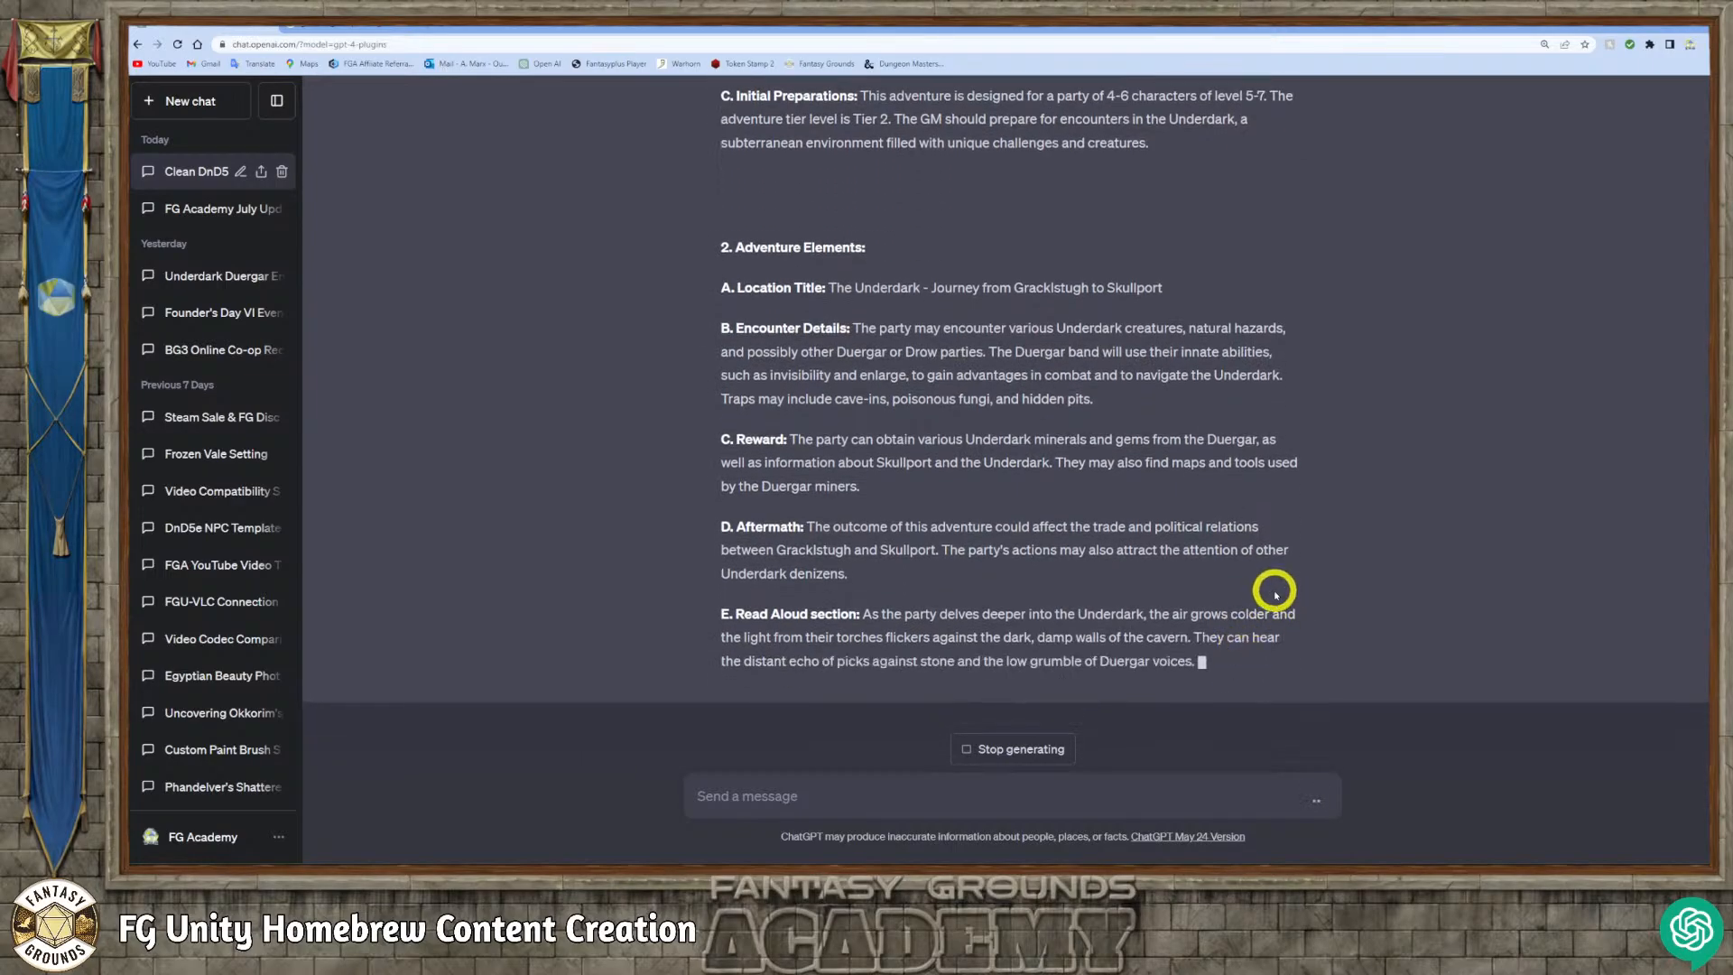
Review the response's Adventure Template and Adventure Elements sections, checking the location title, encounter details, reward, aftermath and read-aloud text.
scroll(1164, 586, "up", 2)
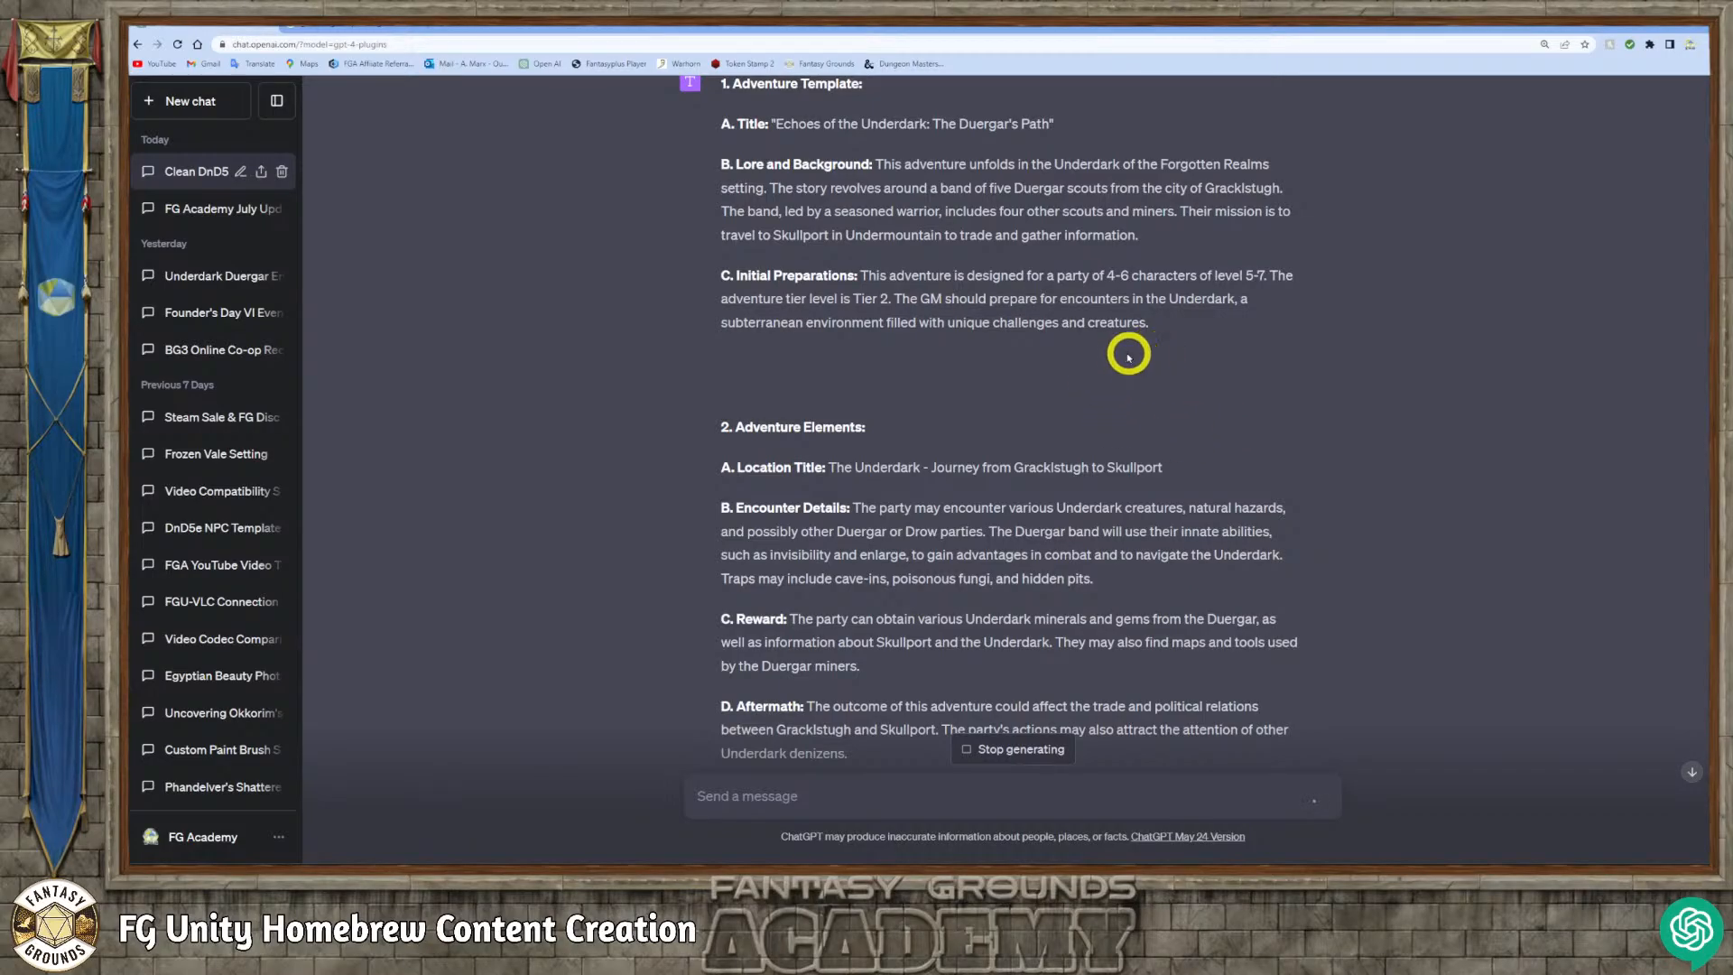
scroll(1078, 365, "up", 1)
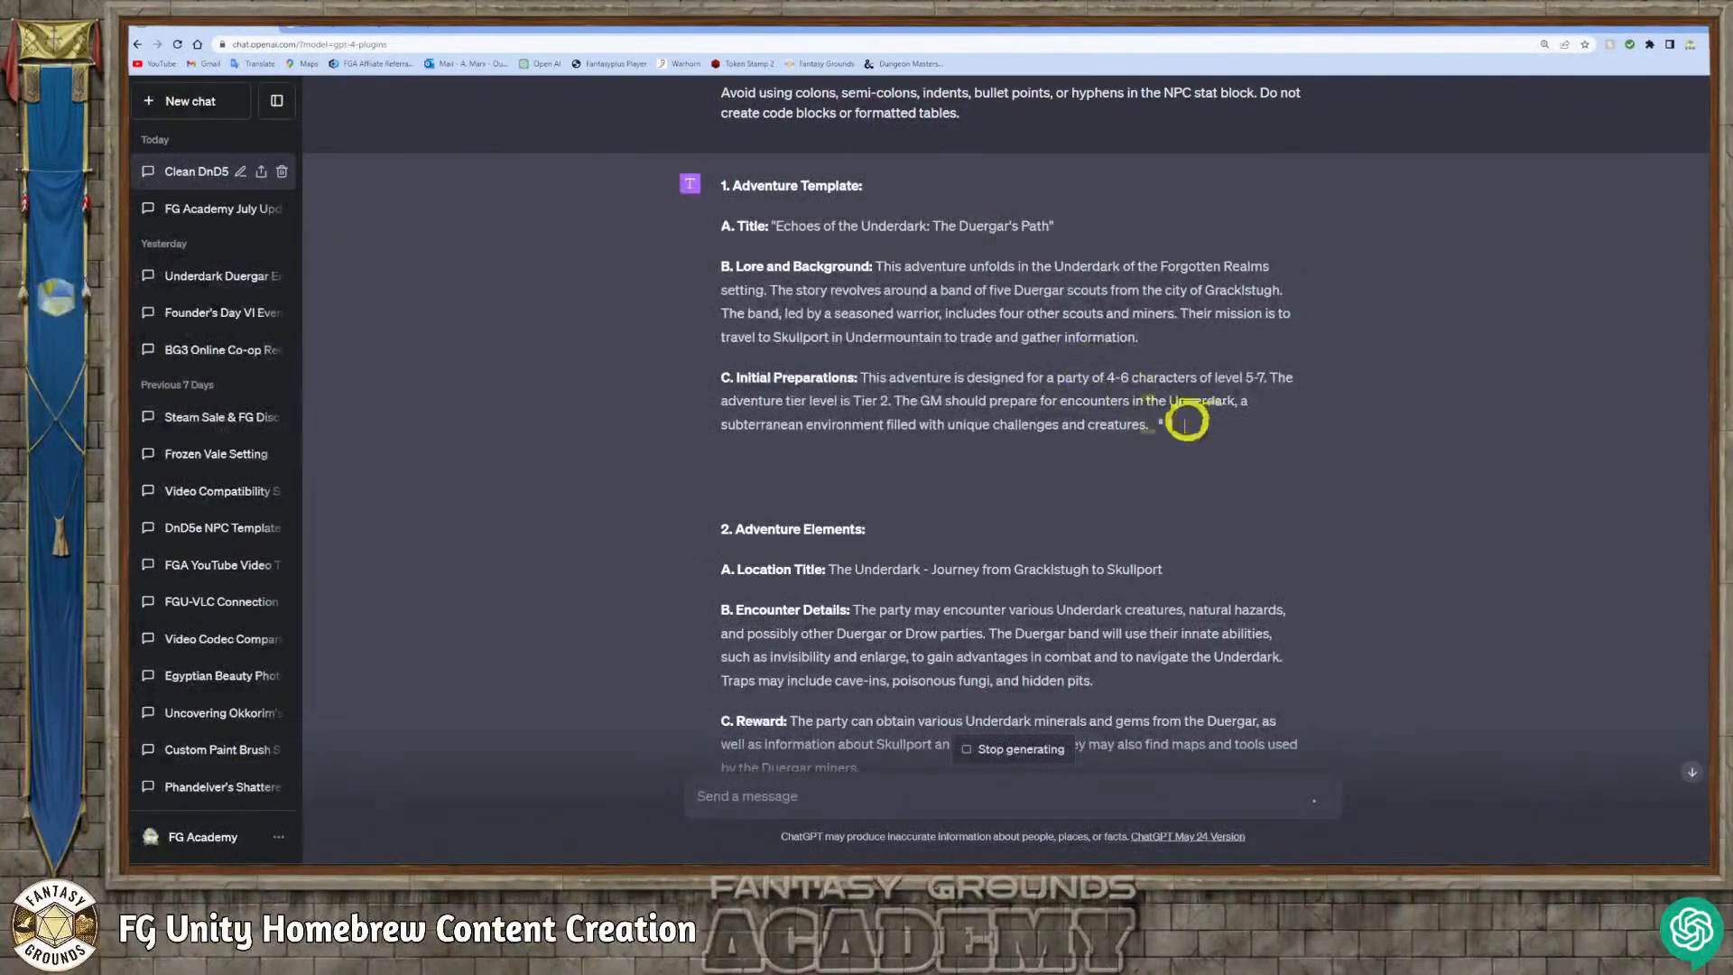
scroll(1039, 408, "down", 3)
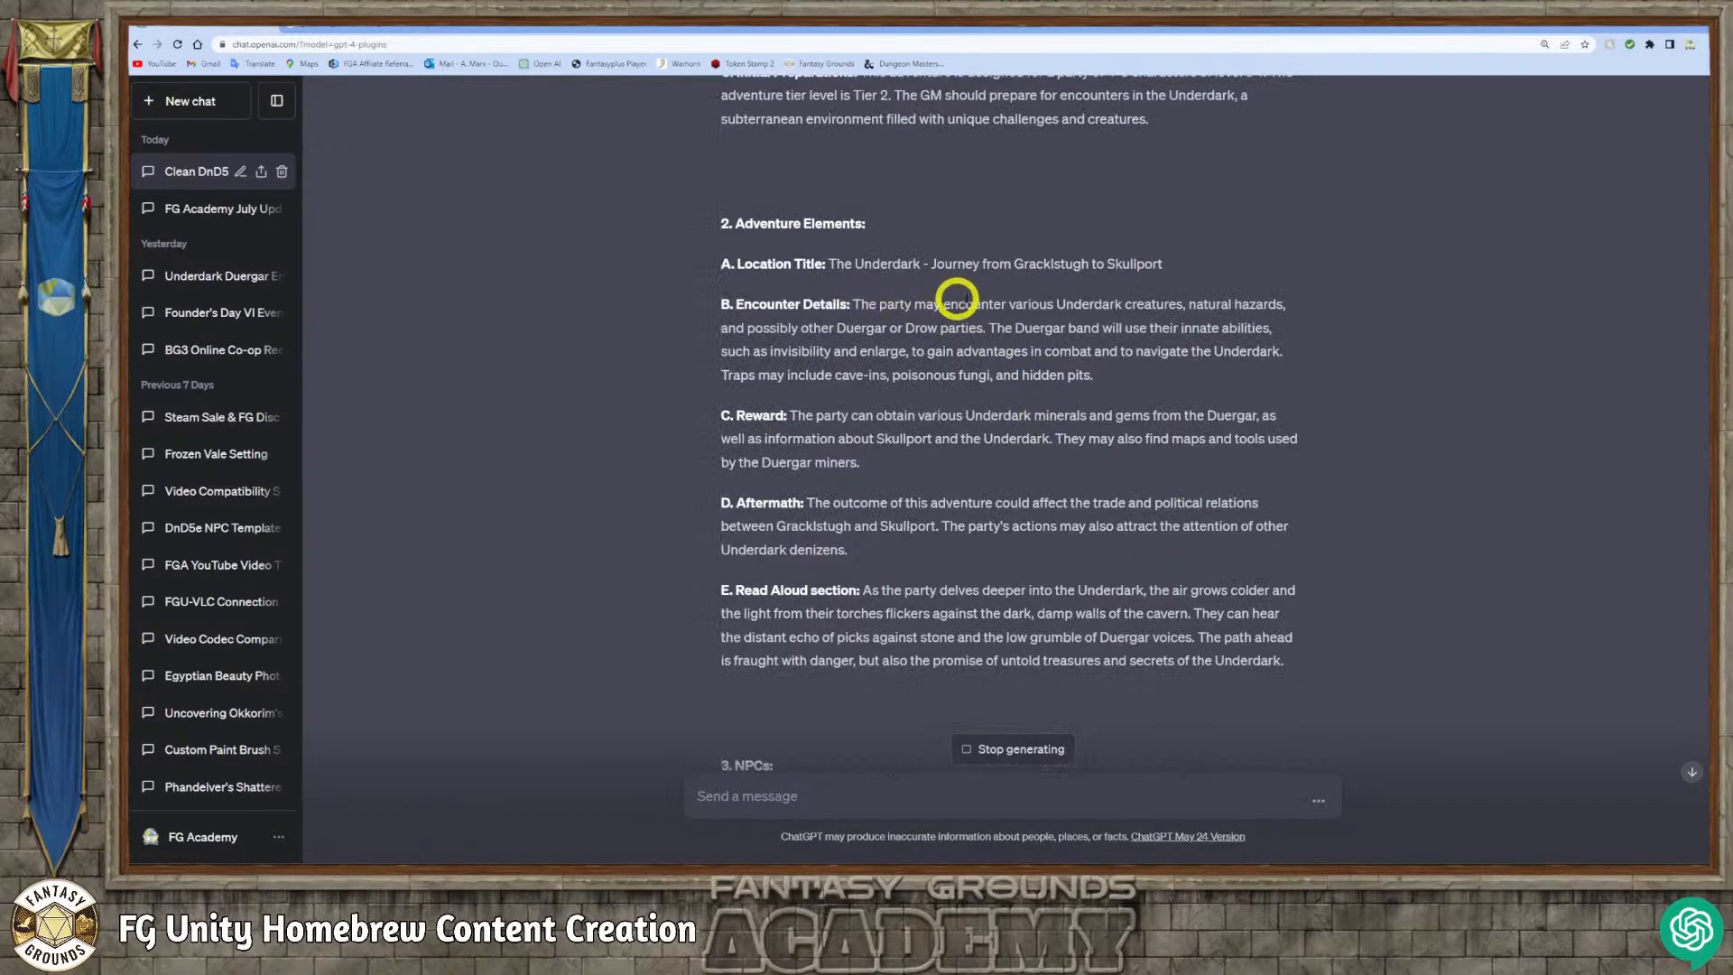
scroll(1109, 389, "down", 1)
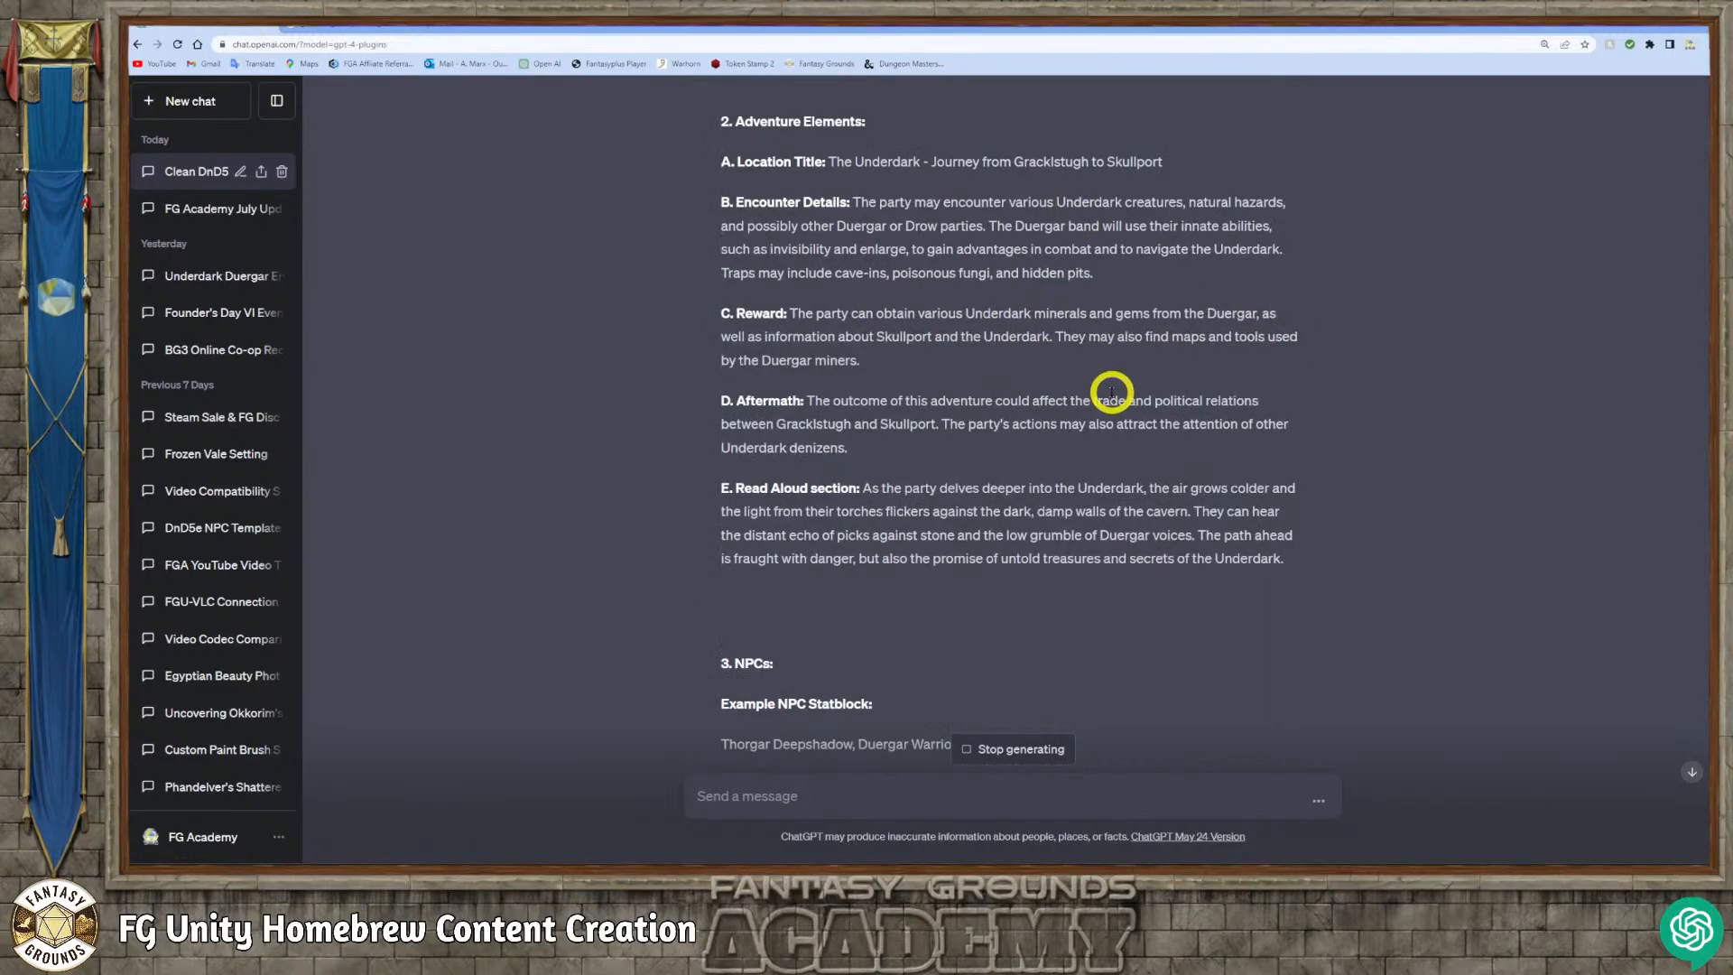
scroll(1110, 389, "up", 1)
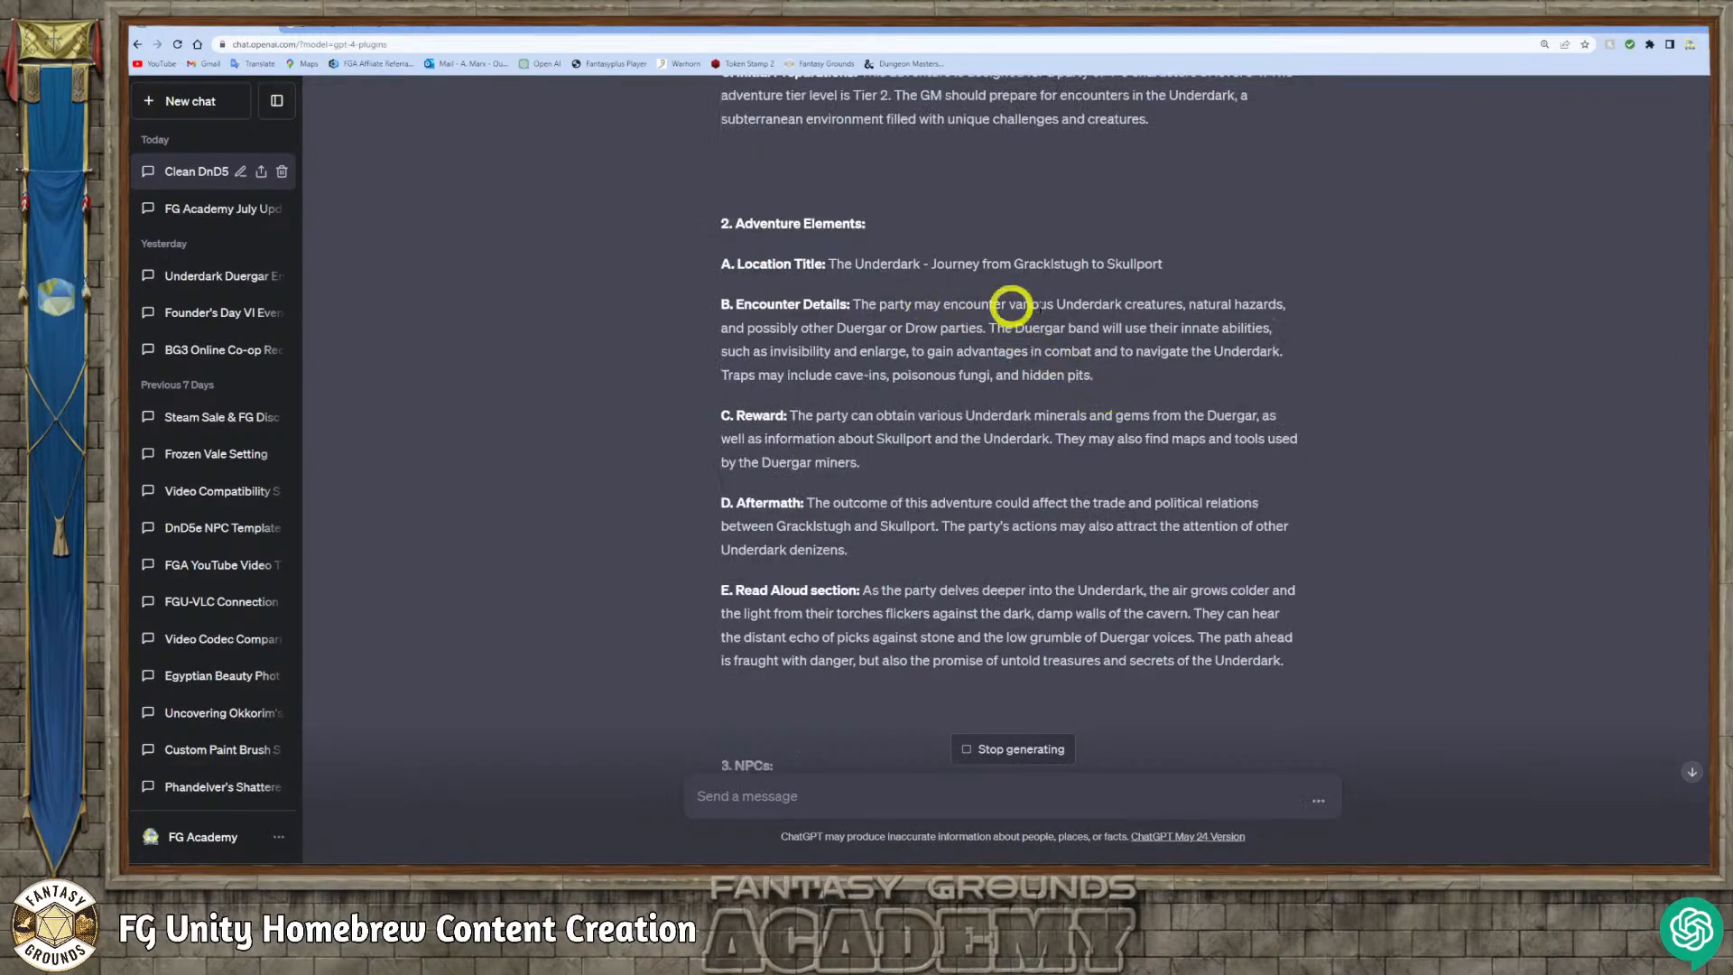
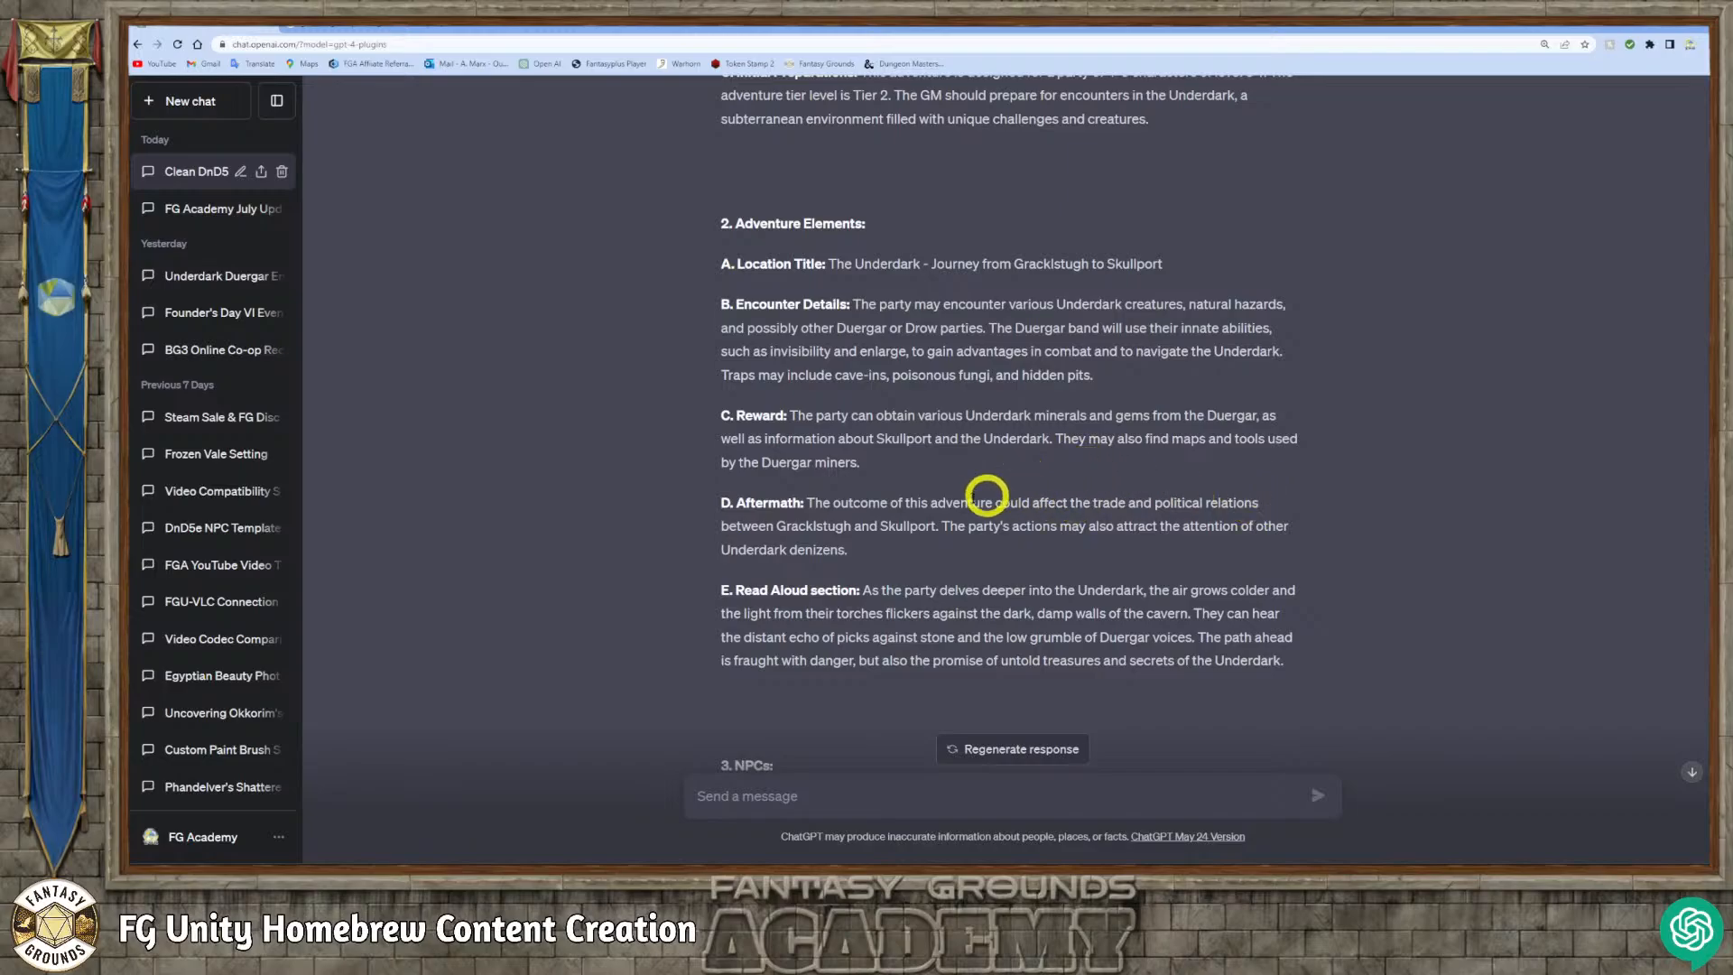
scroll(982, 503, "down", 1)
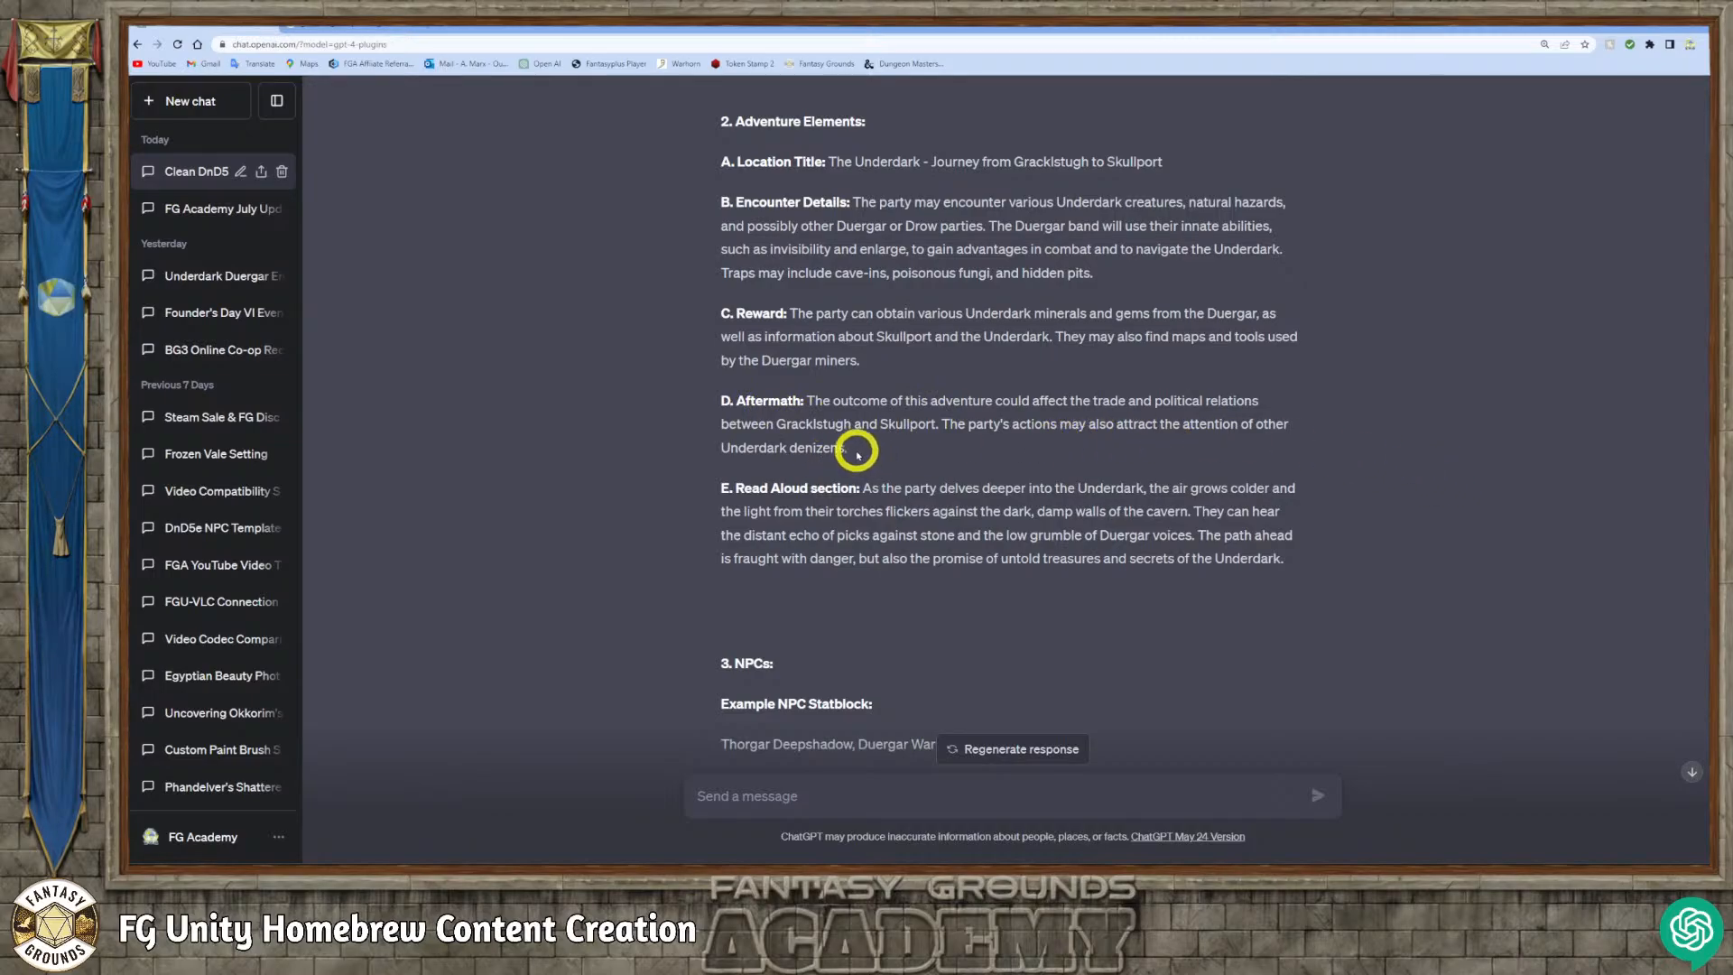
left_click_drag(857, 454, 733, 424)
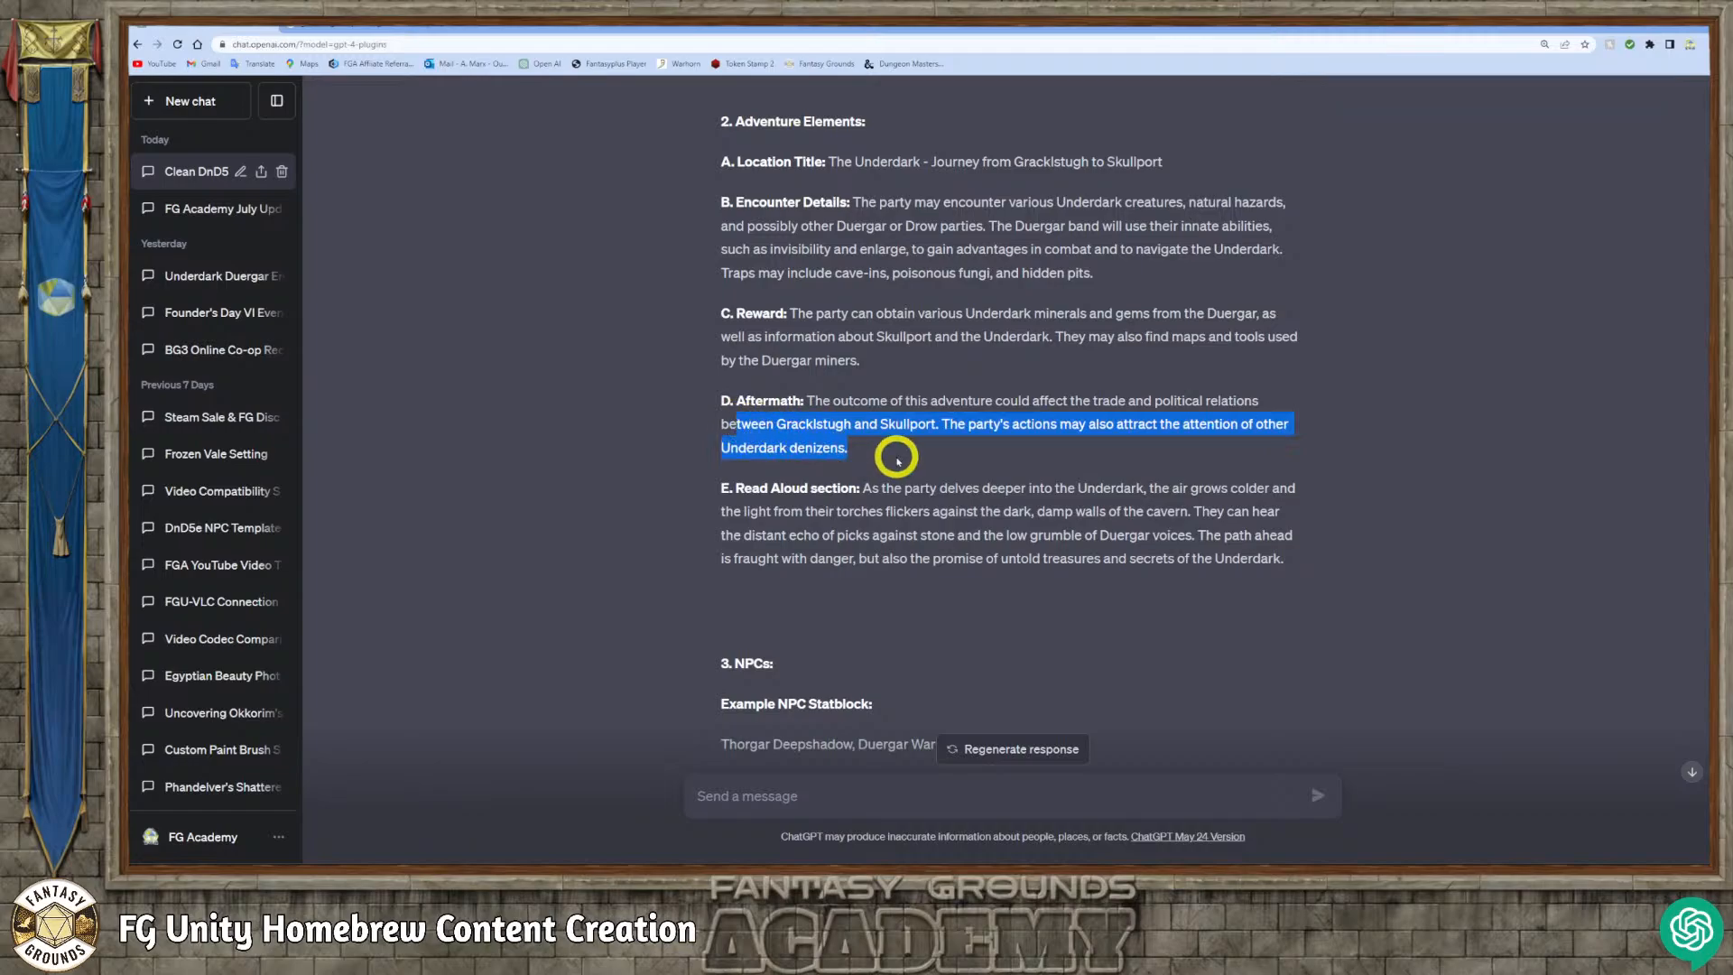
left_click(926, 438)
left_click_drag(943, 423, 1307, 452)
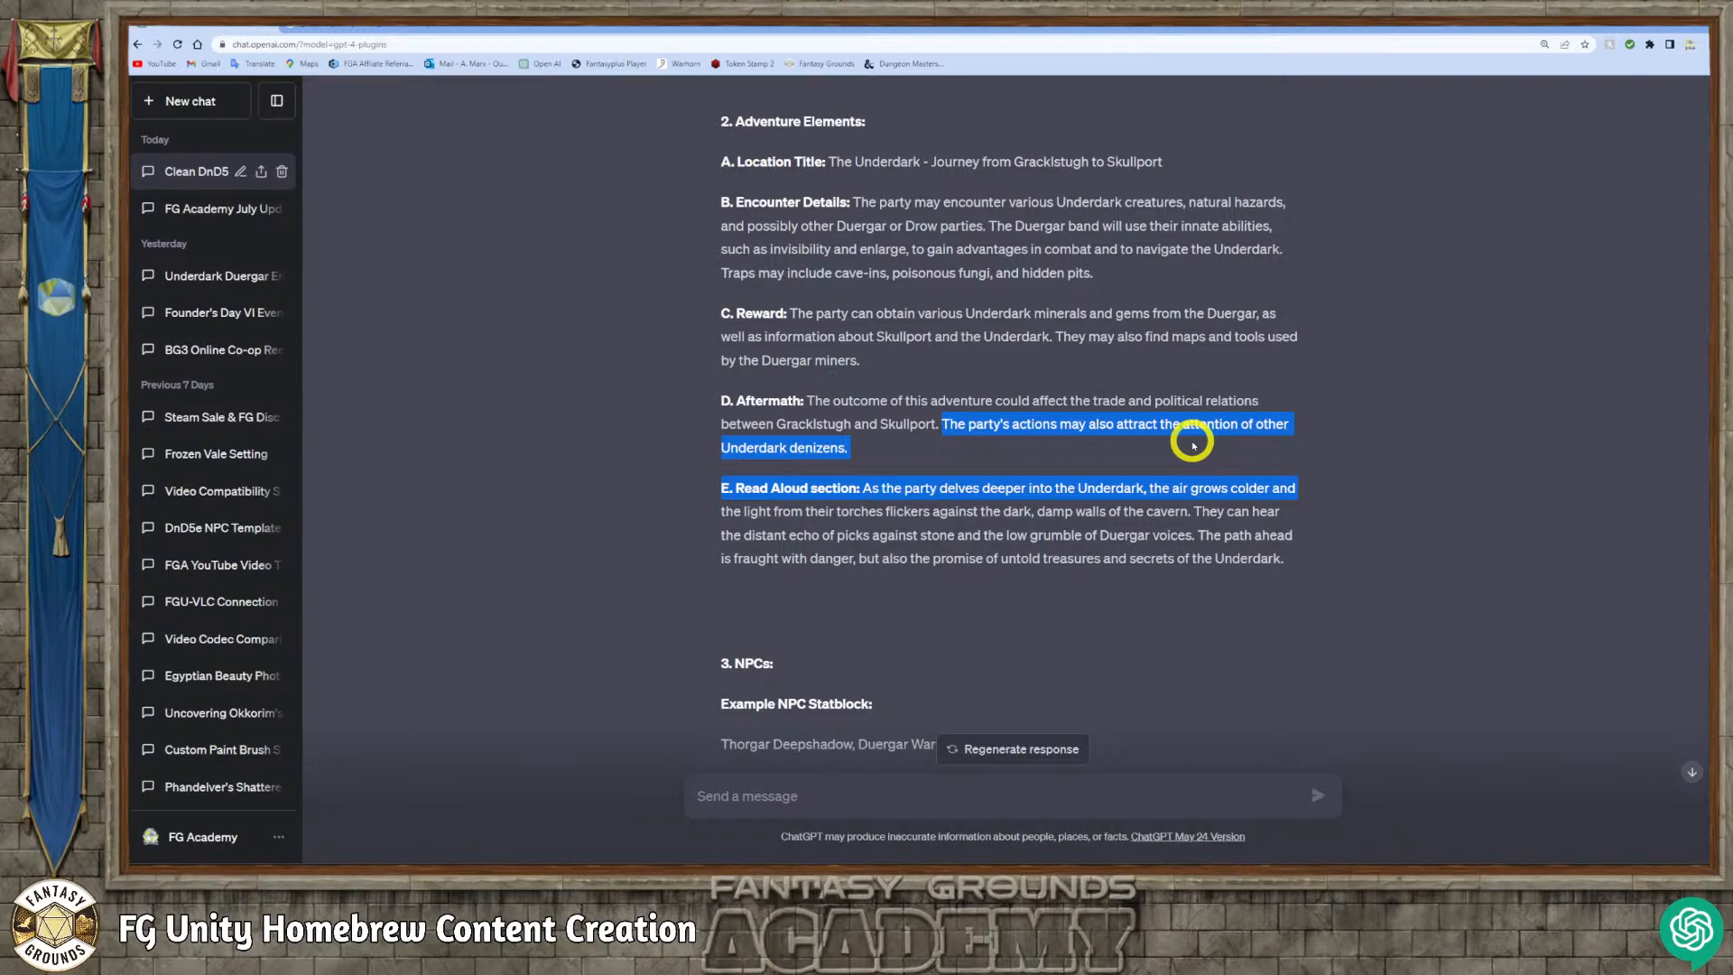
Examine the generated Duergar leader's stat block, especially the traits, actions, background and combat tactics, plus the outro, epilogue and note.
scroll(955, 496, "down", 5)
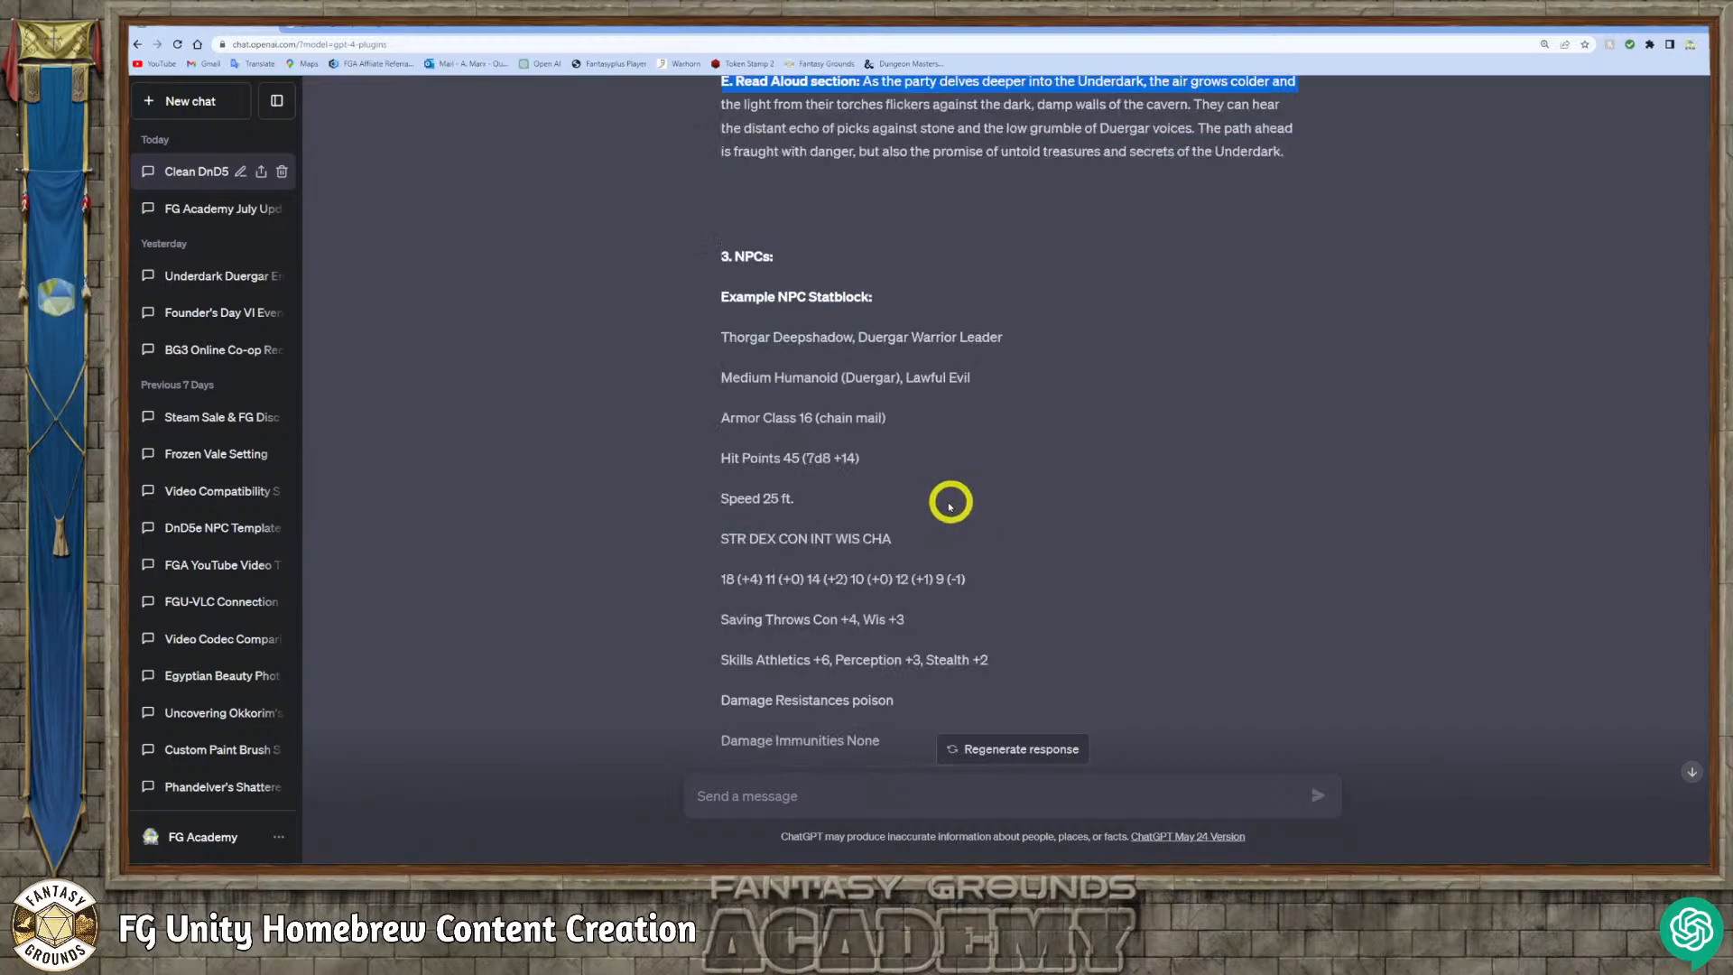
scroll(914, 442, "down", 7)
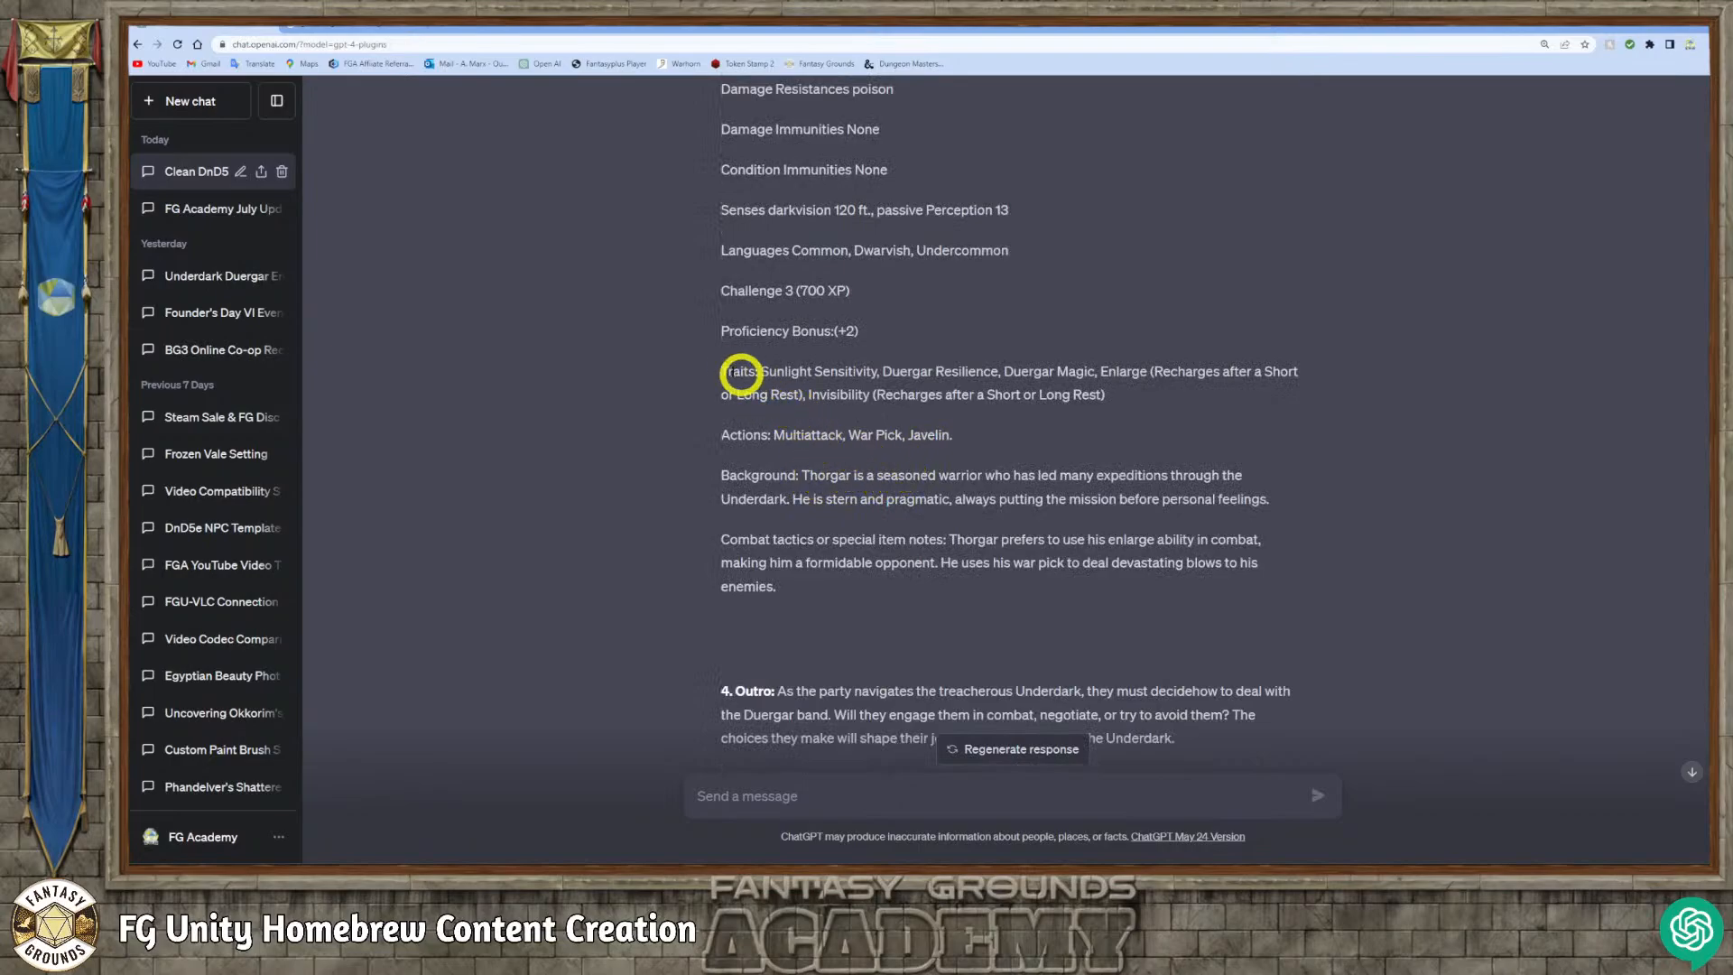
left_click_drag(793, 596, 719, 376)
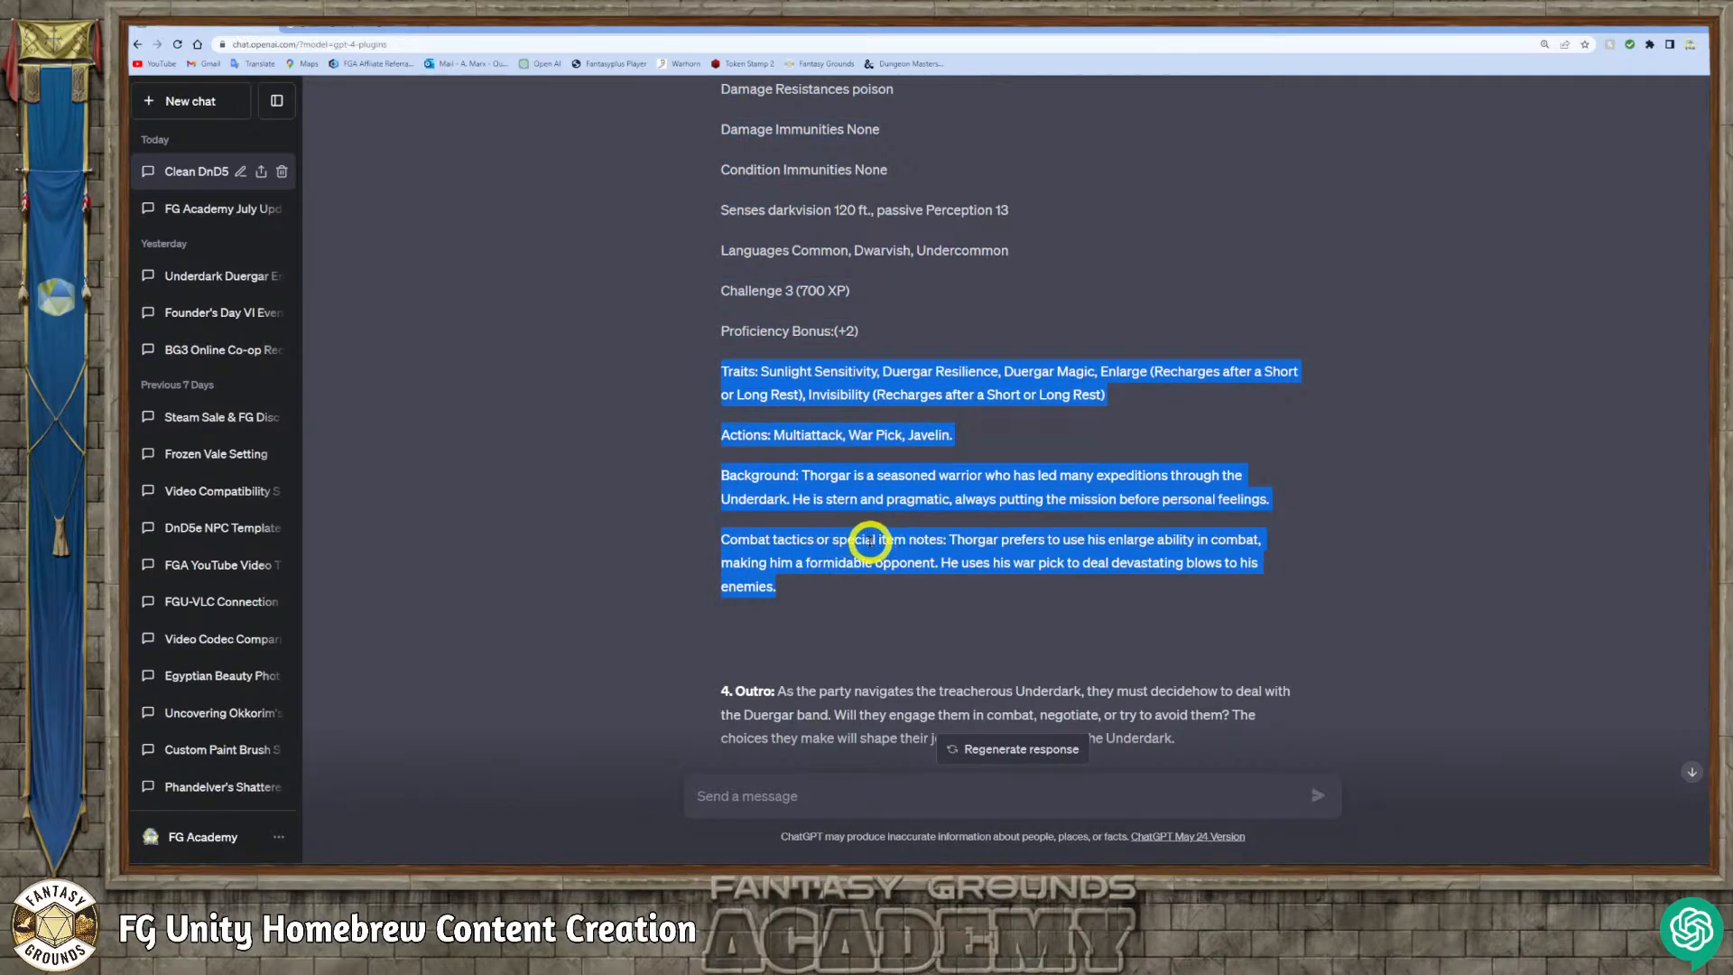
left_click(804, 406)
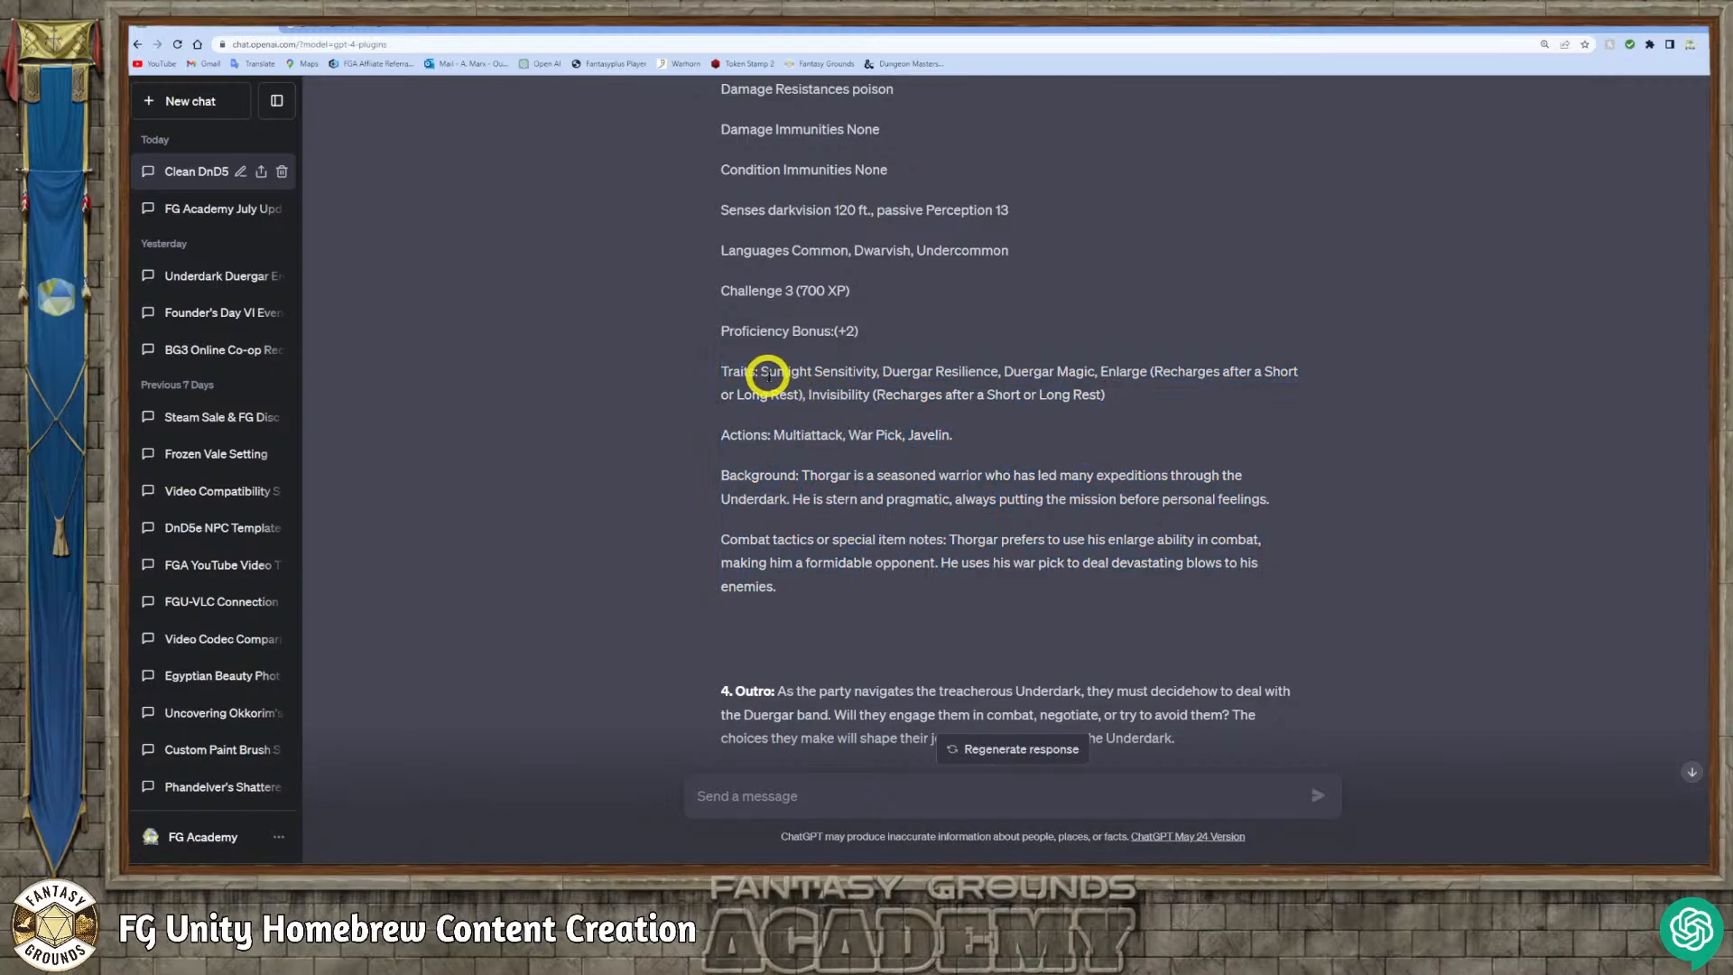
scroll(811, 530, "down", 2)
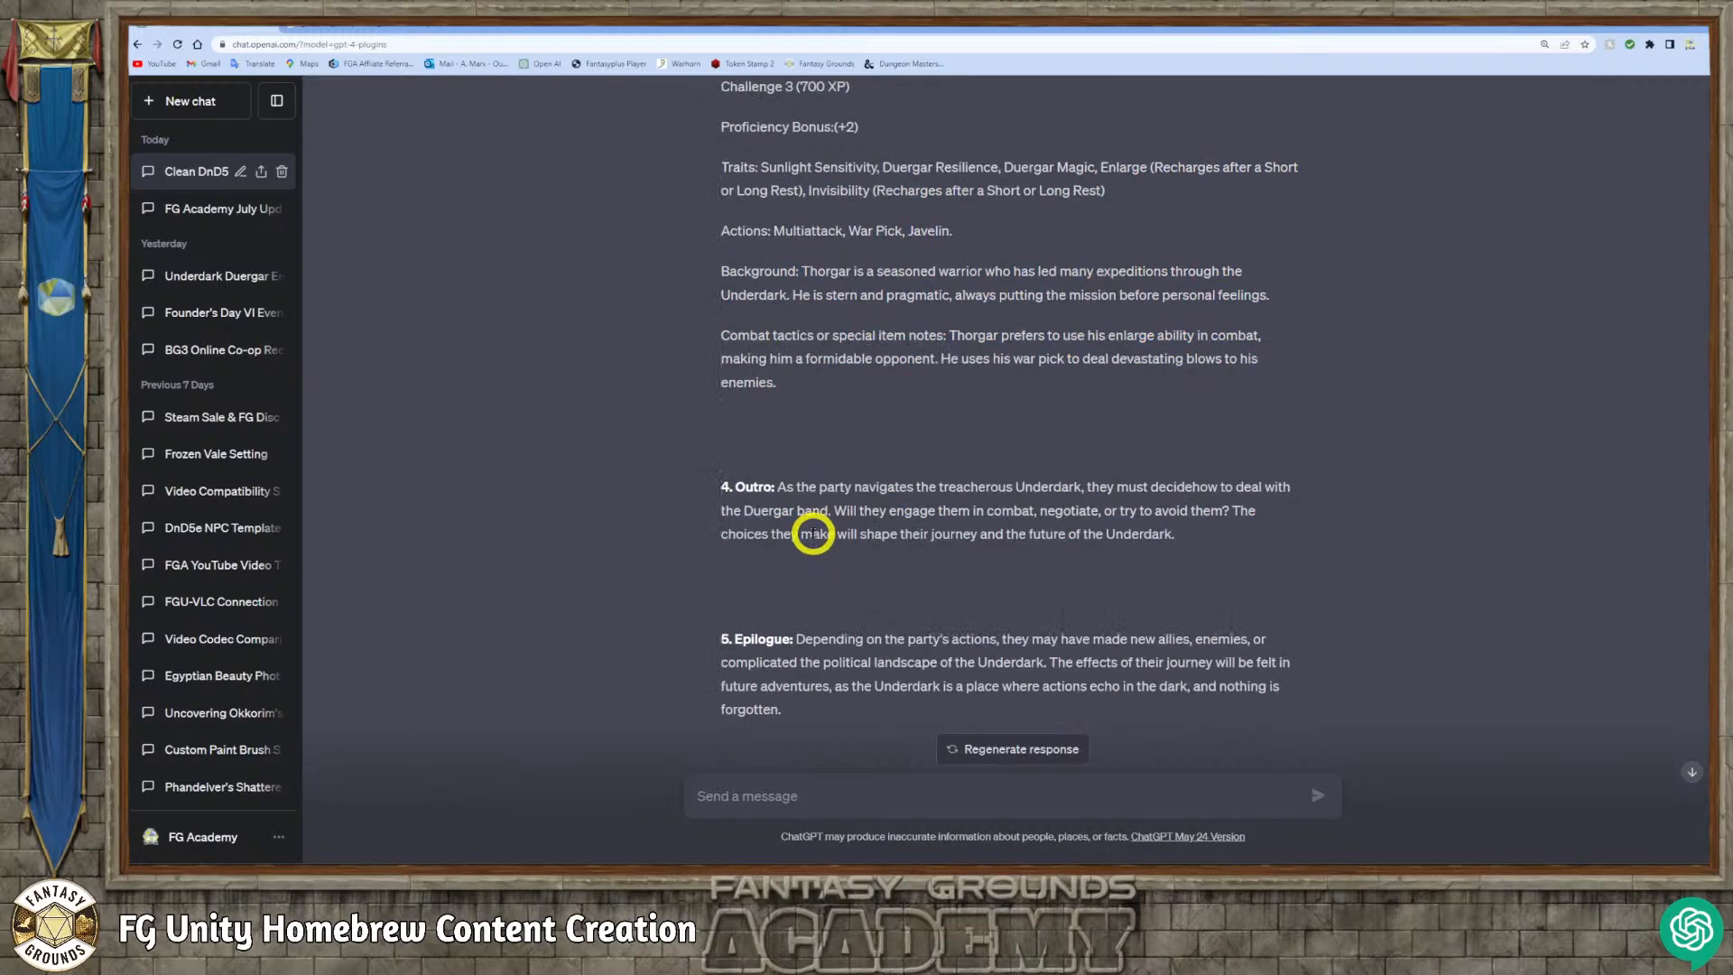
scroll(812, 528, "up", 1)
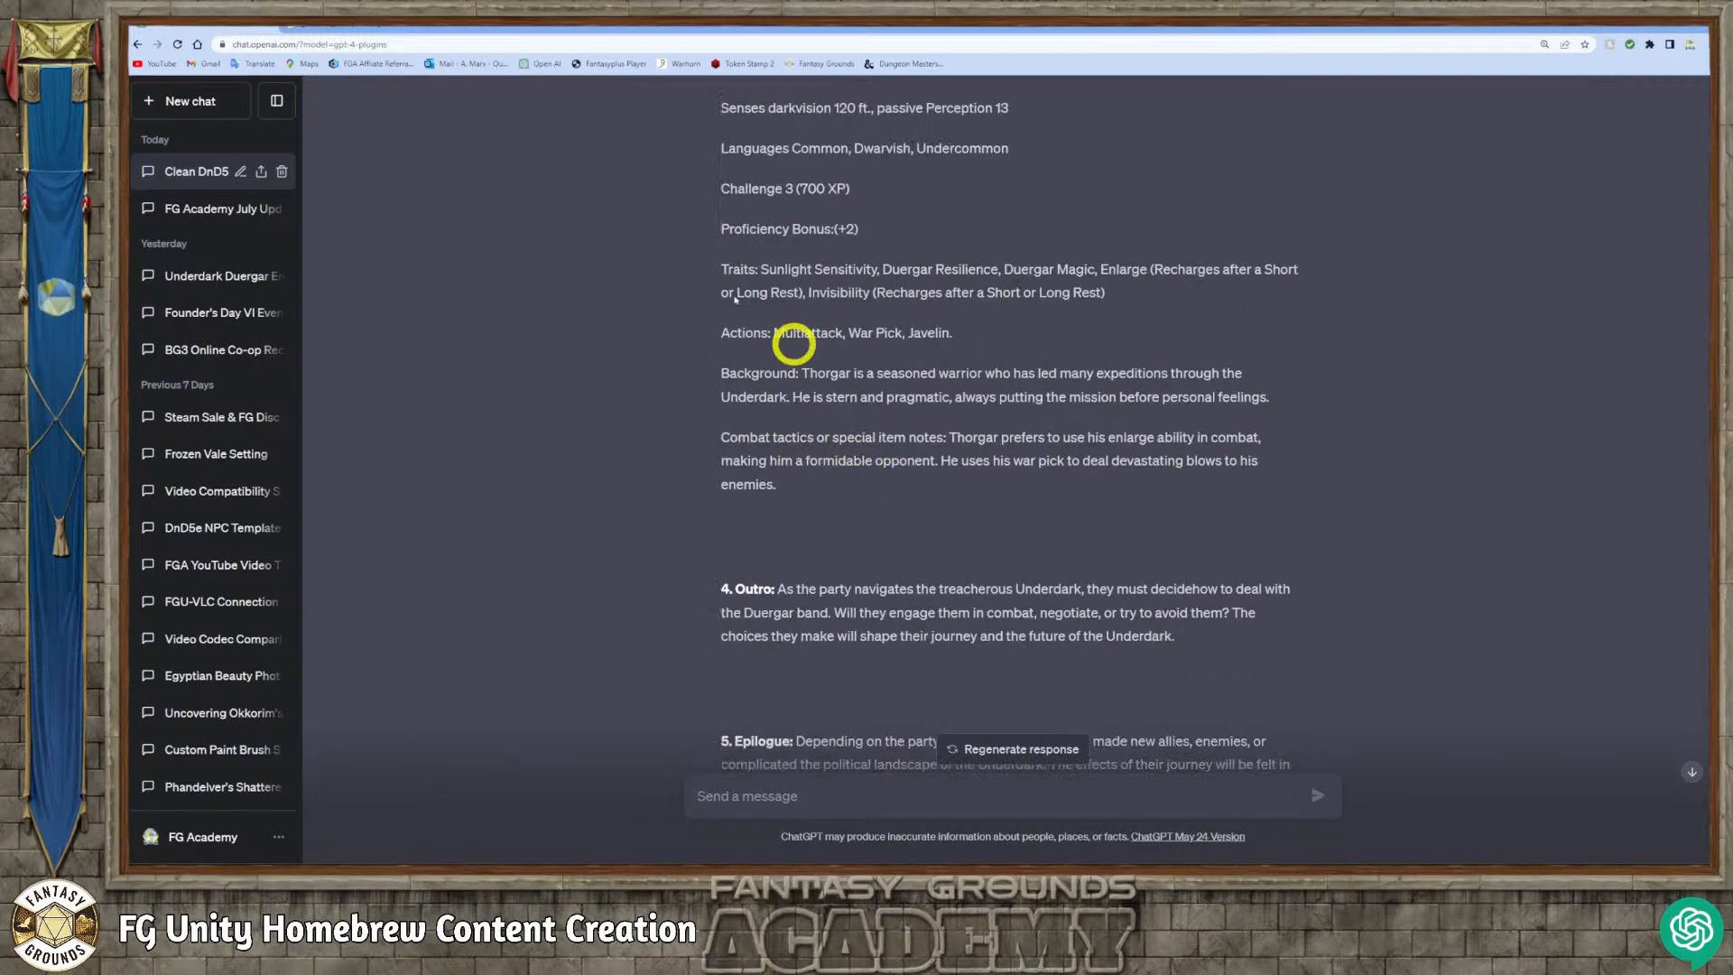
scroll(811, 657, "down", 5)
scroll(811, 660, "down", 1)
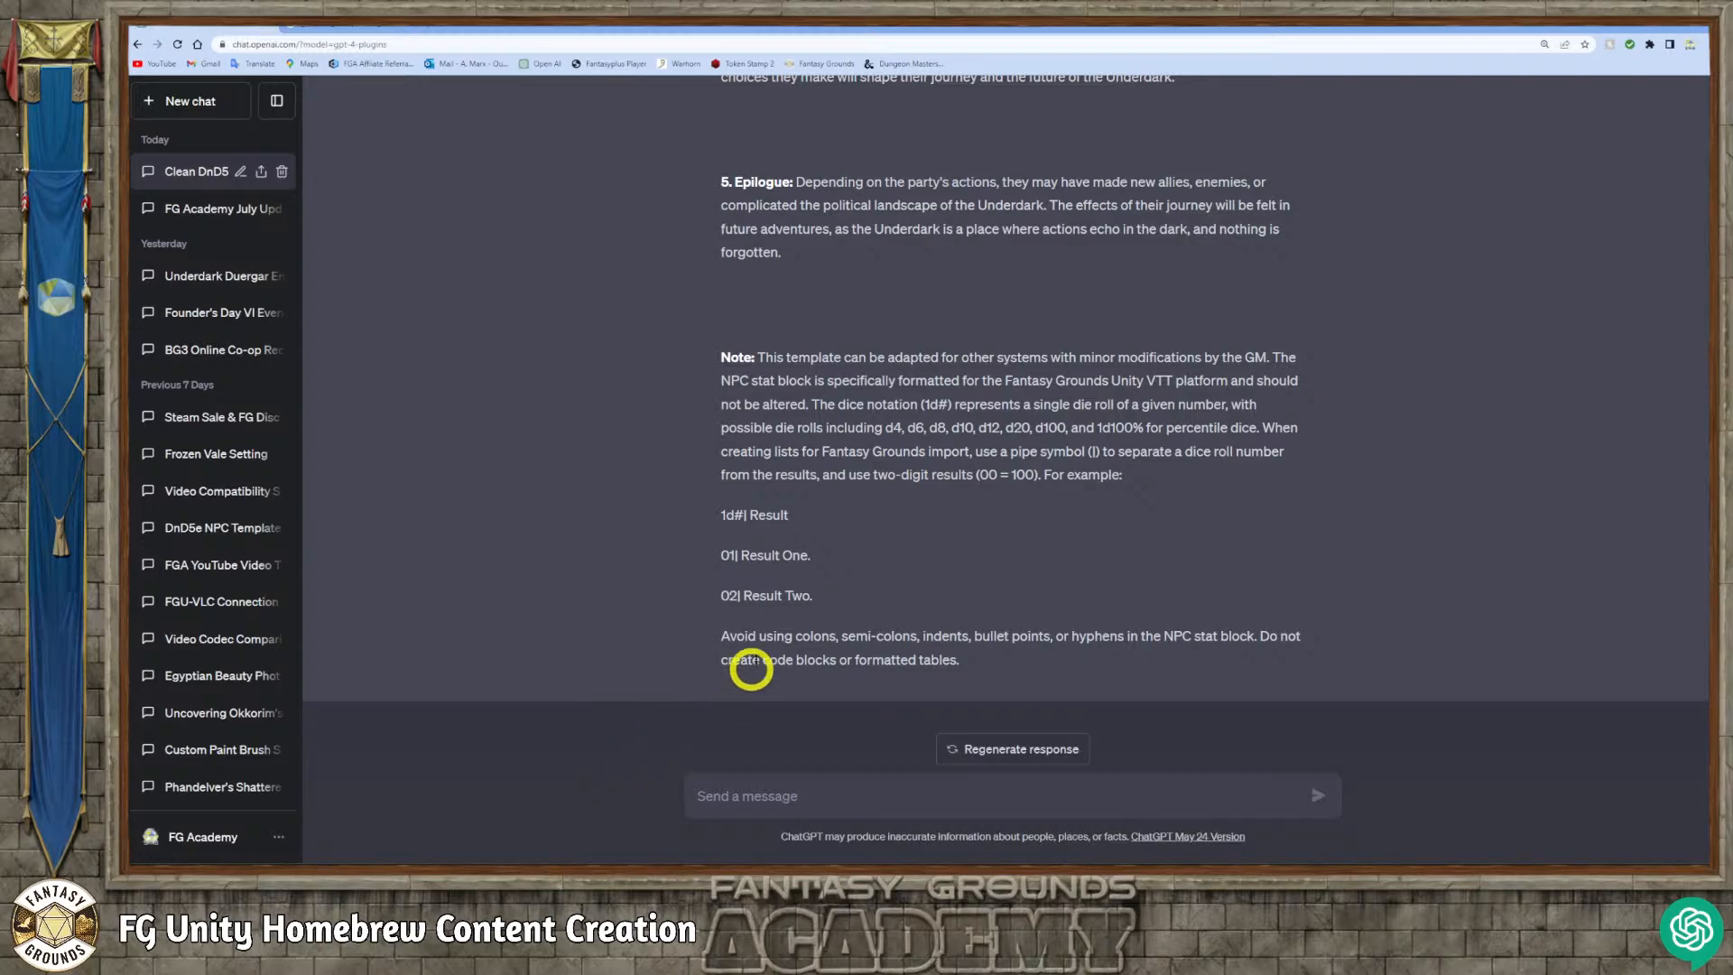
scroll(770, 629, "up", 15)
scroll(770, 630, "up", 3)
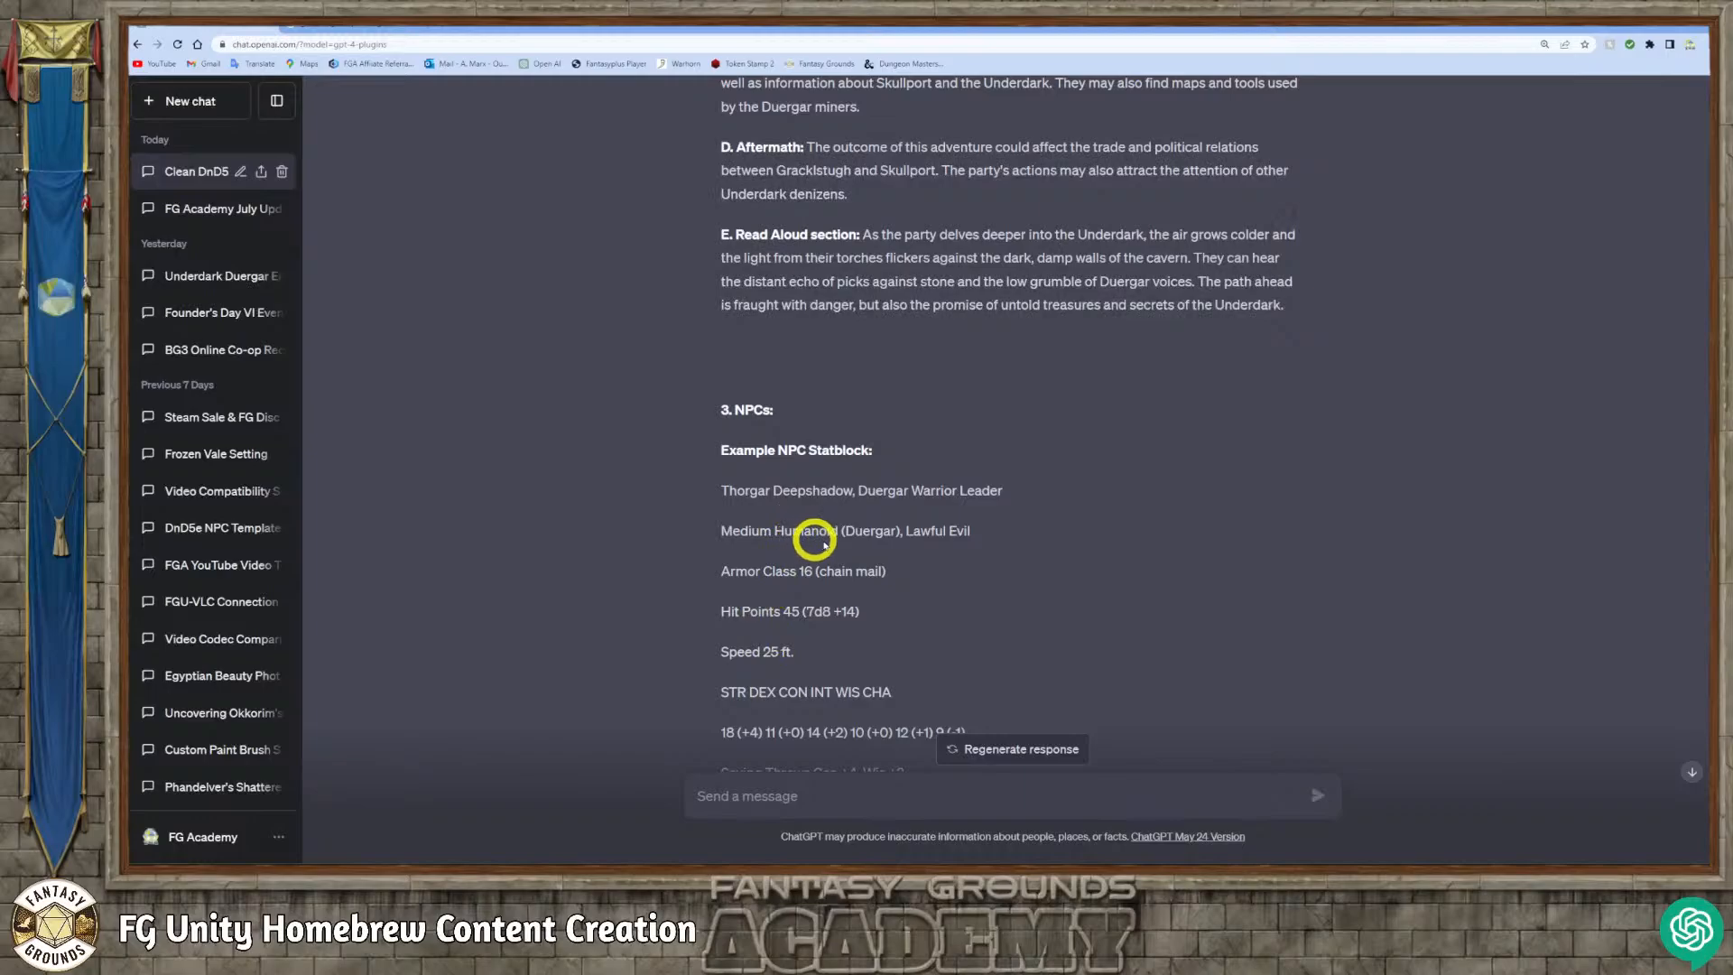
scroll(891, 631, "down", 1)
scroll(889, 641, "down", 18)
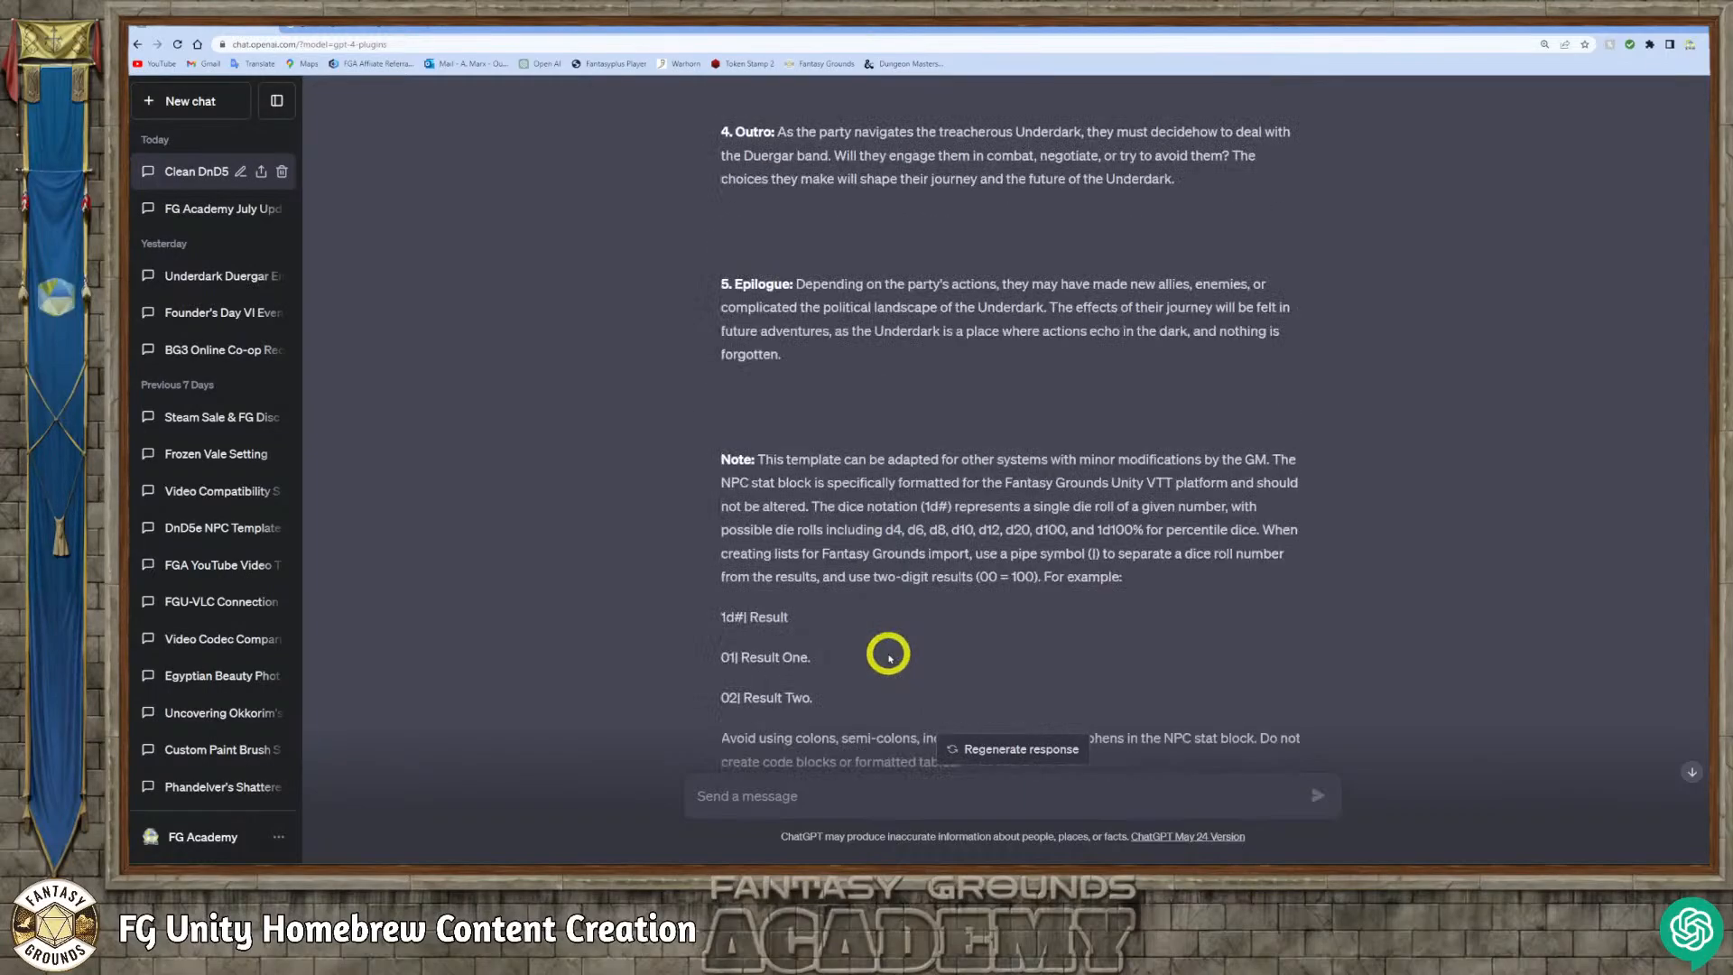
Copy the template's example NPC stat block, from "Example NPC Statblock:" through the combat tactics line, and paste it into a new message.
left_click(749, 794)
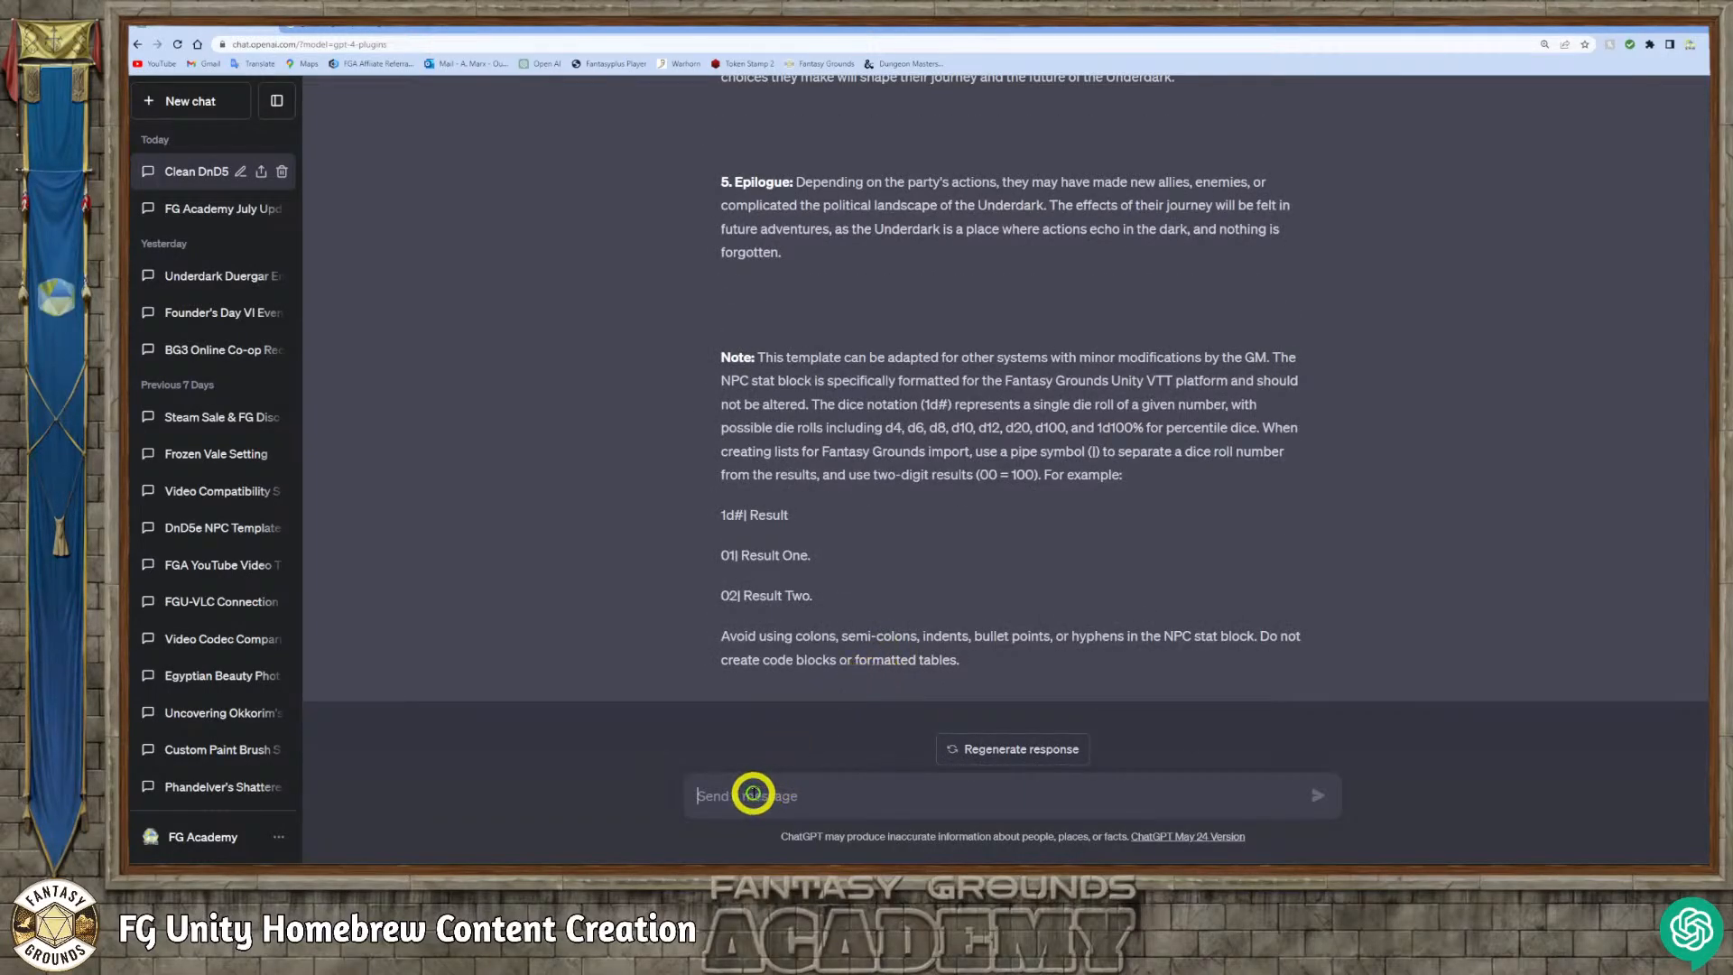
scroll(803, 541, "up", 15)
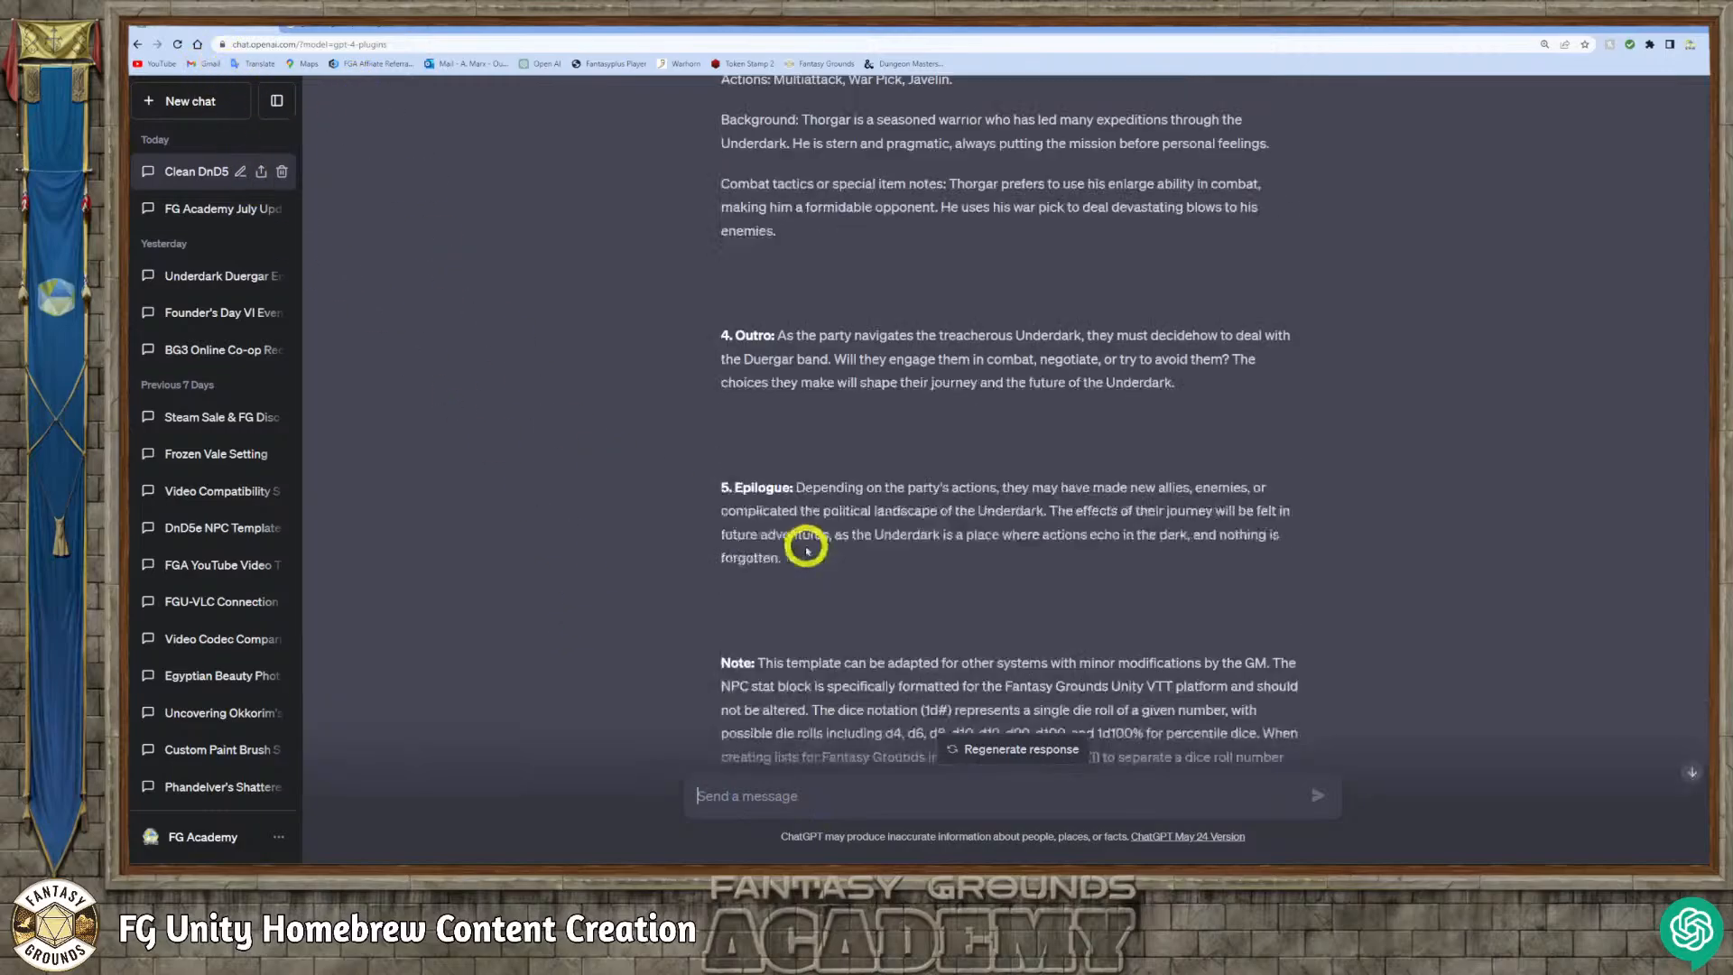
scroll(803, 547, "down", 1)
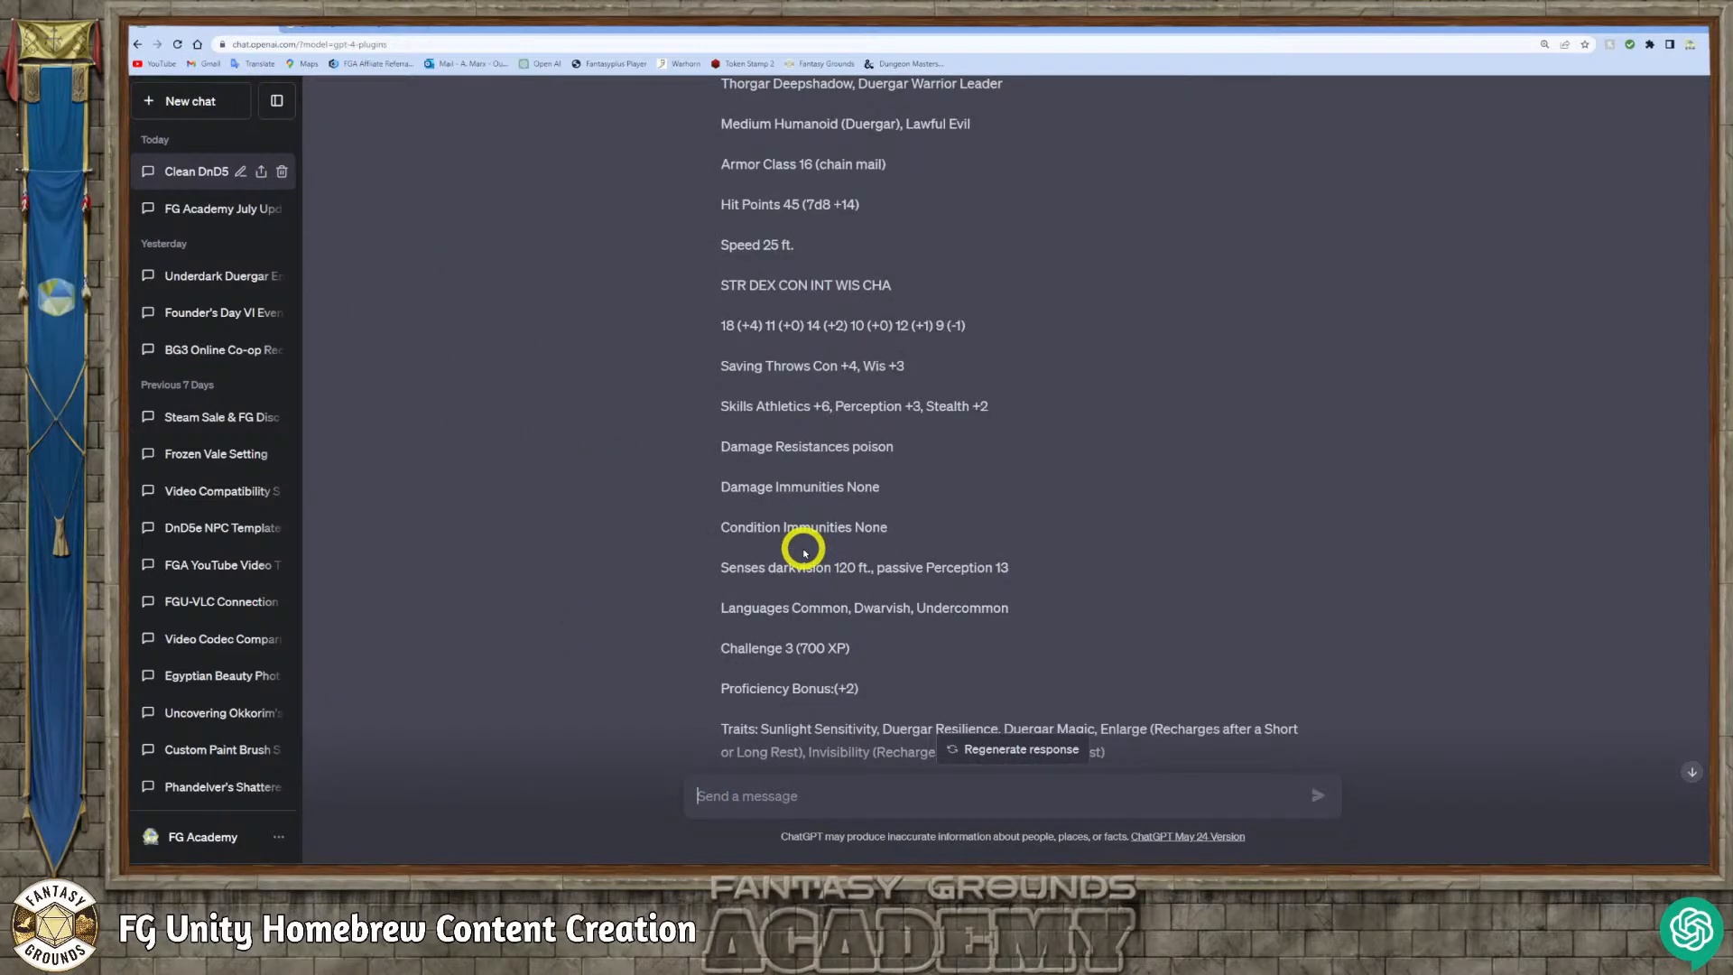
scroll(804, 550, "up", 20)
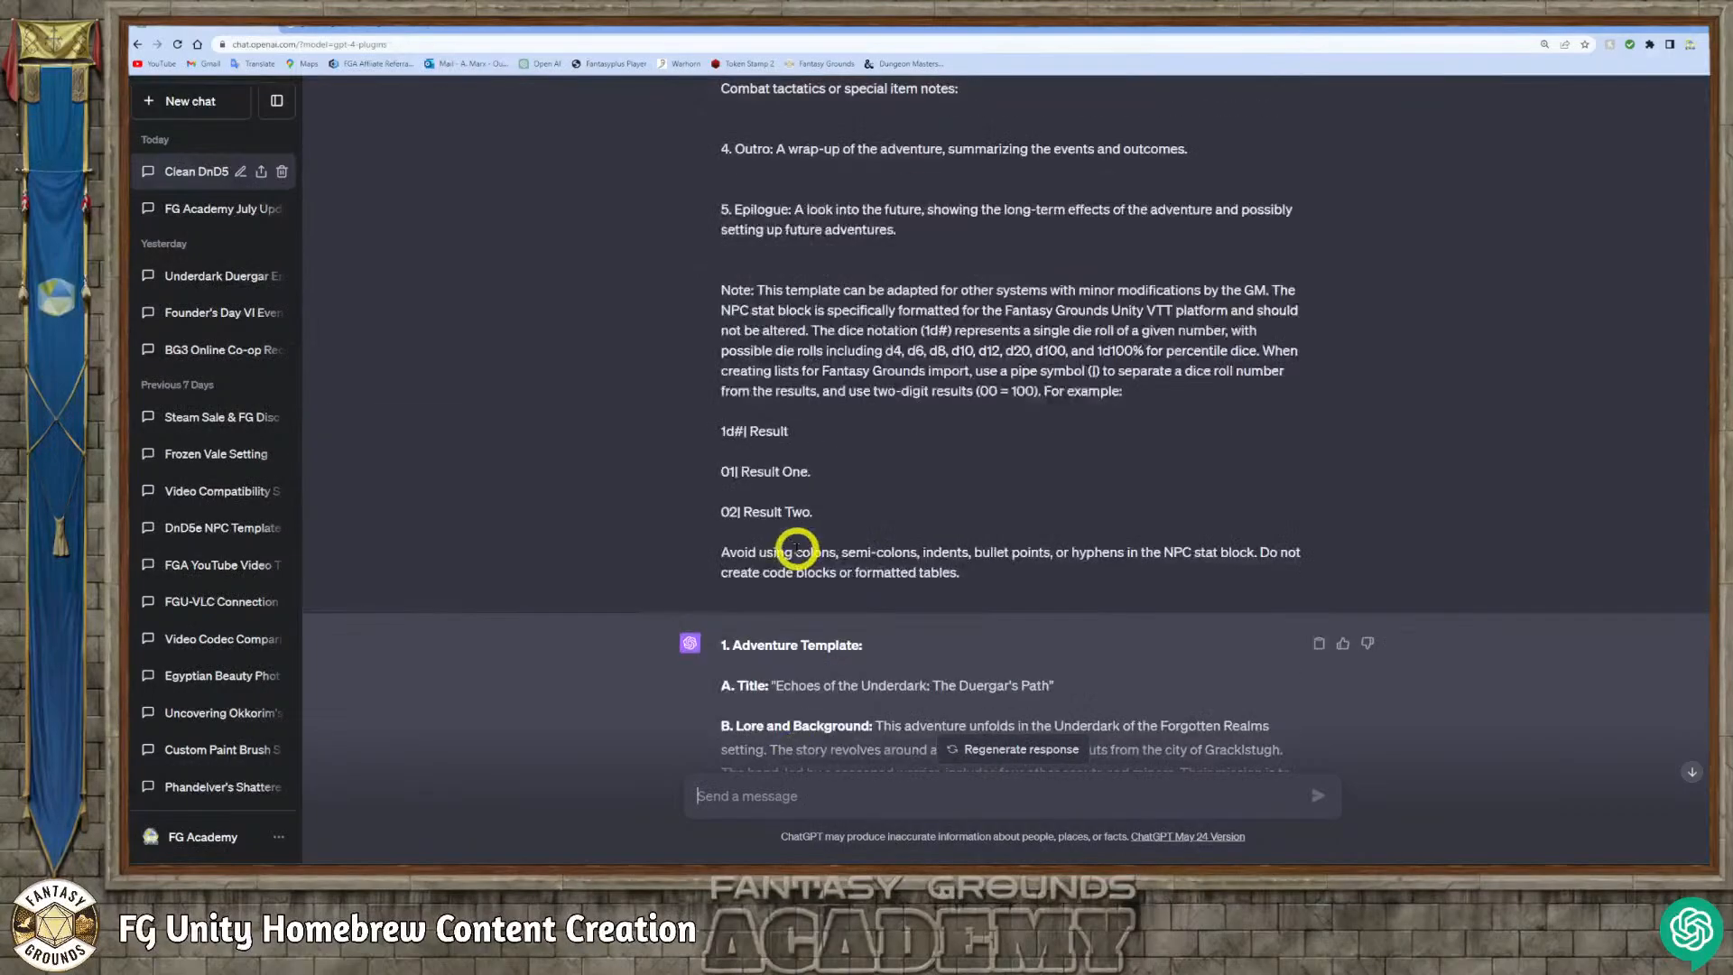
scroll(797, 551, "up", 2)
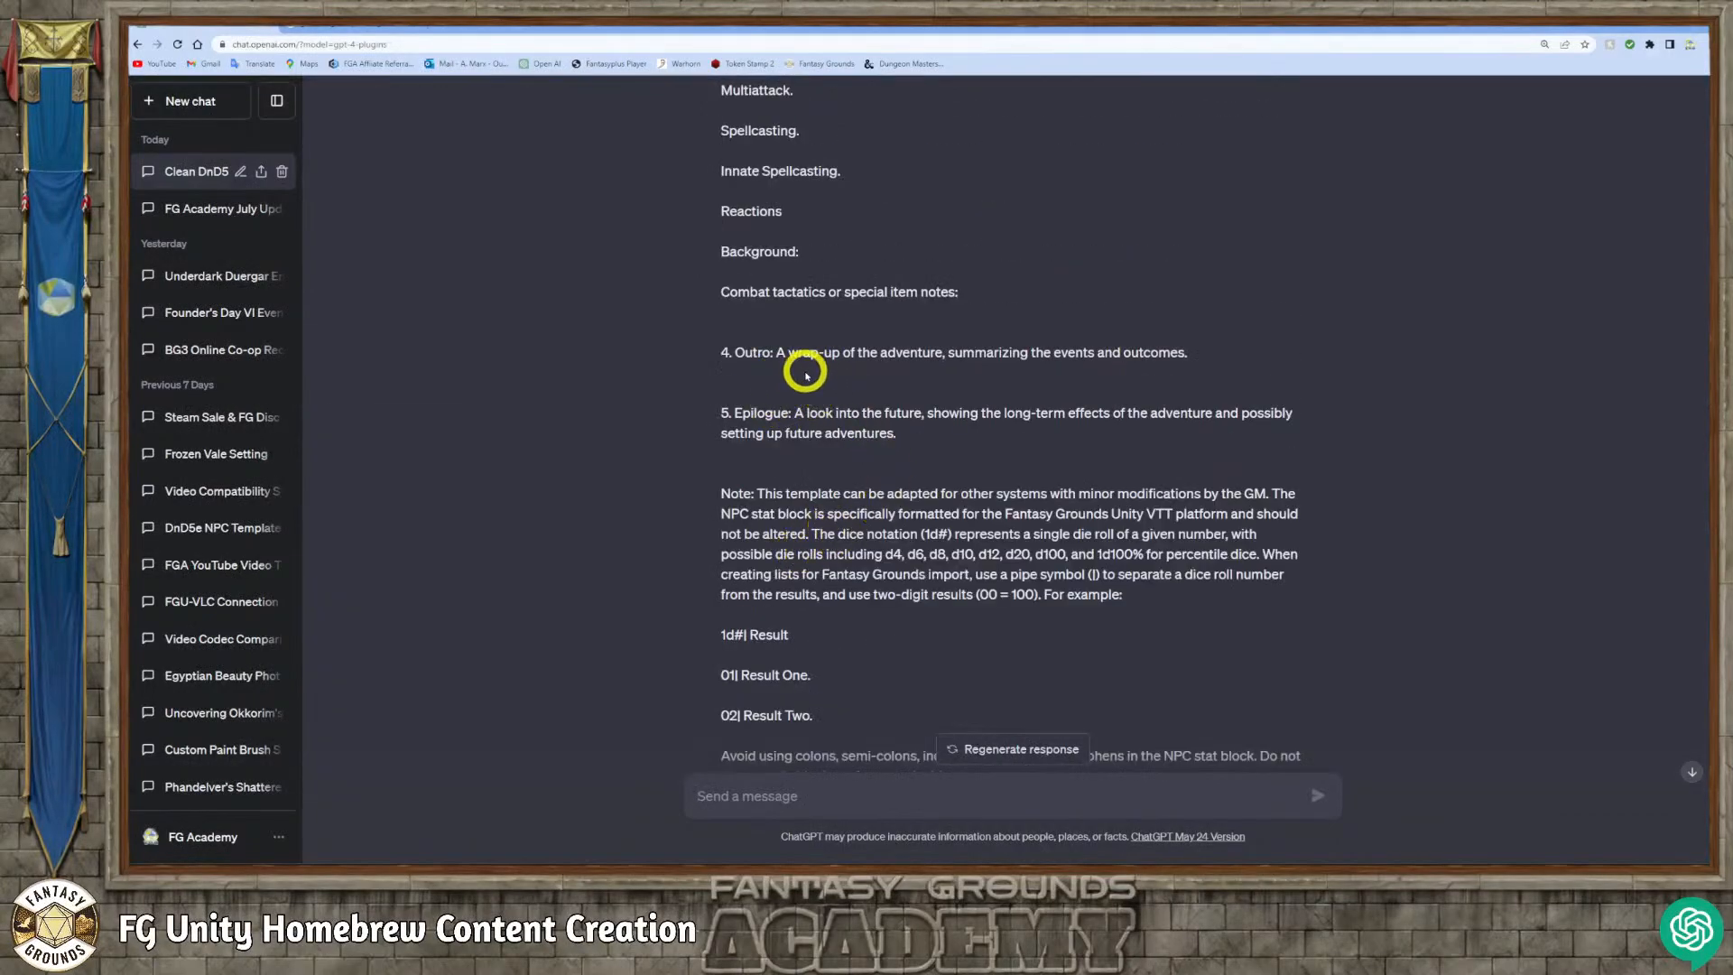
scroll(805, 374, "up", 2)
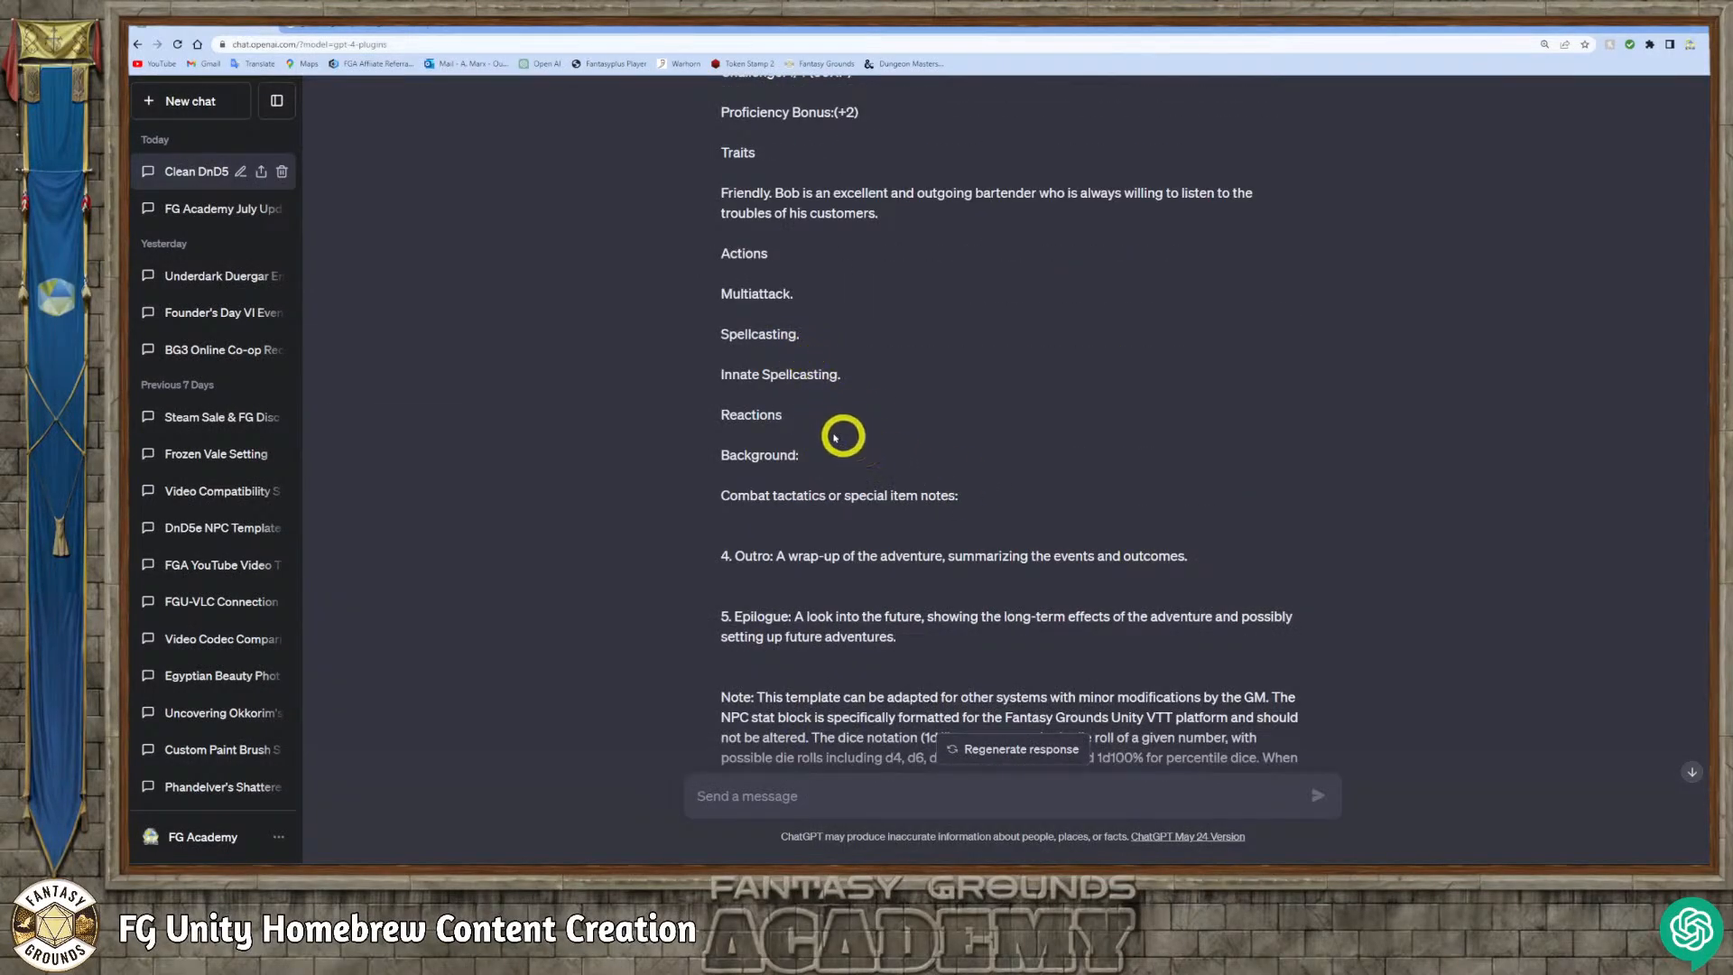
left_click_drag(959, 495, 720, 242)
right_click(769, 246)
left_click(796, 271)
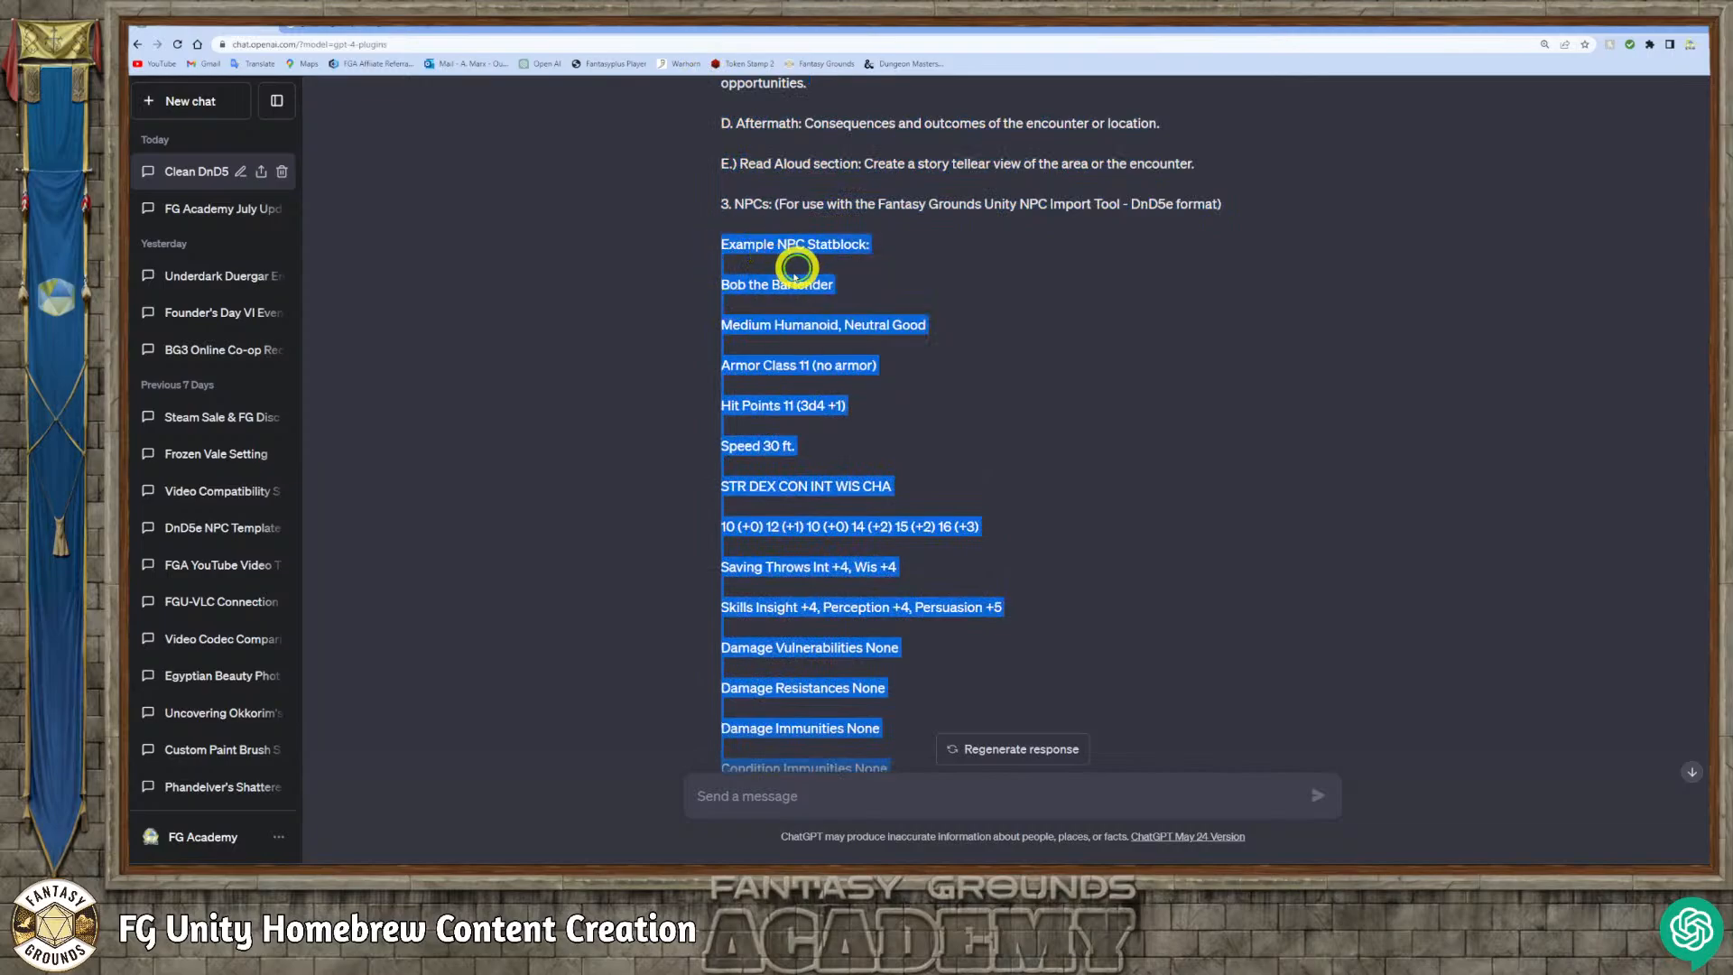
left_click(770, 805)
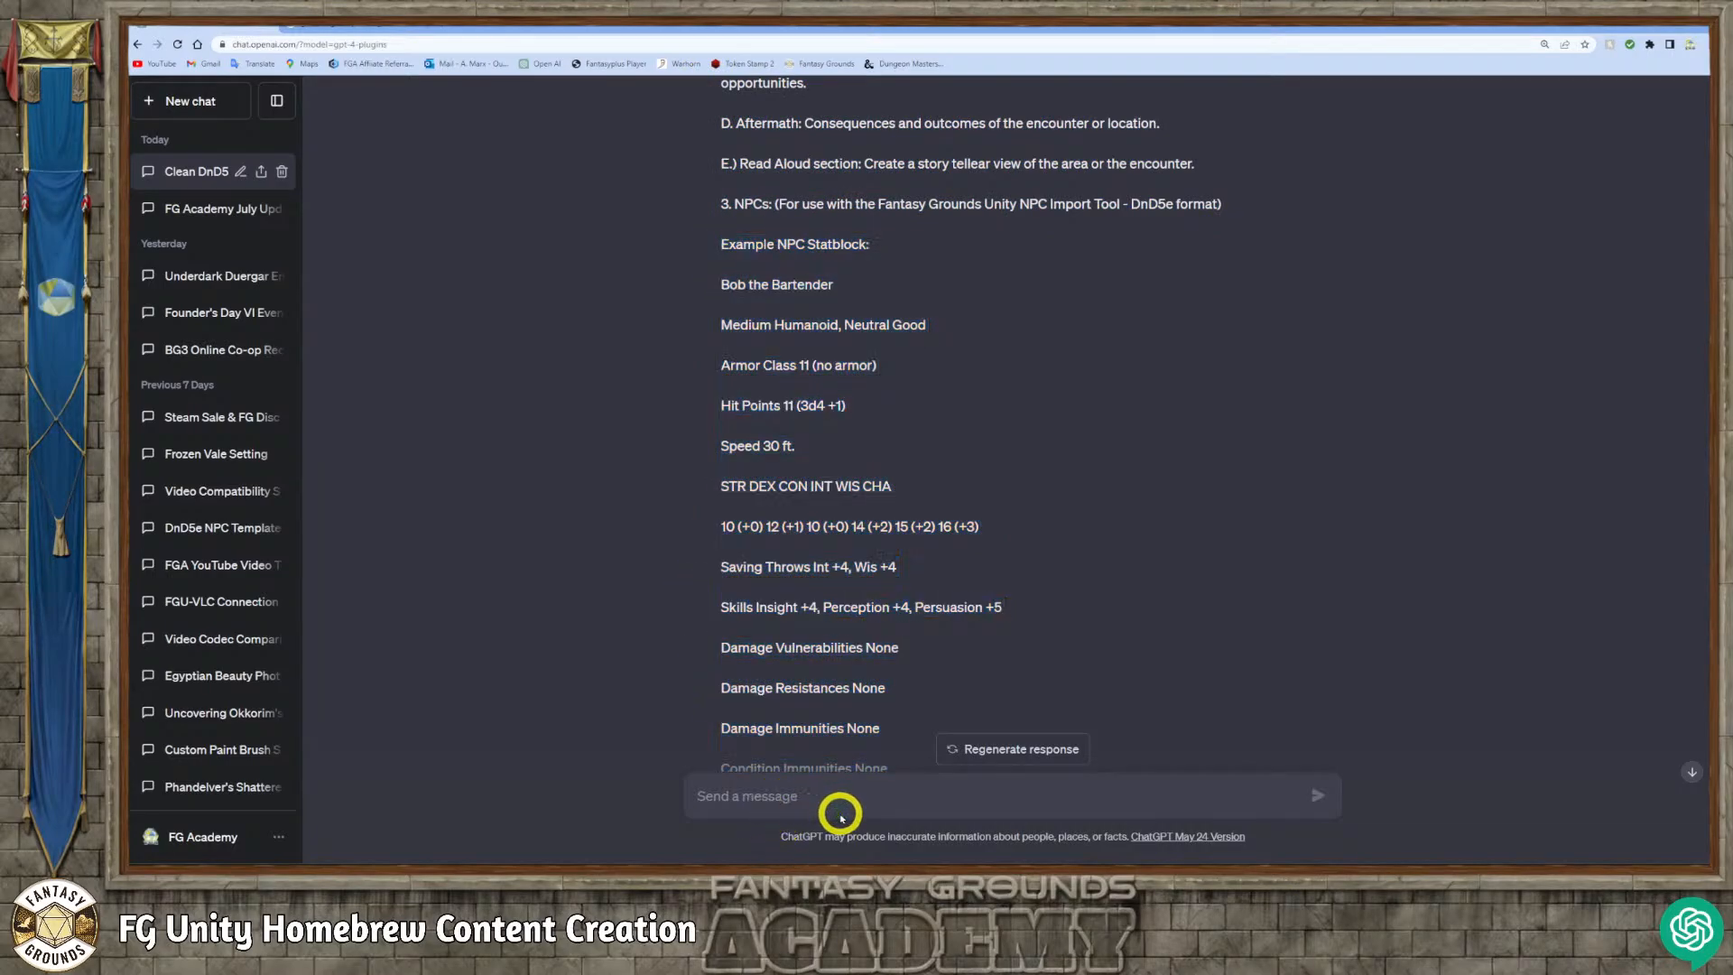
key("ctrl+v")
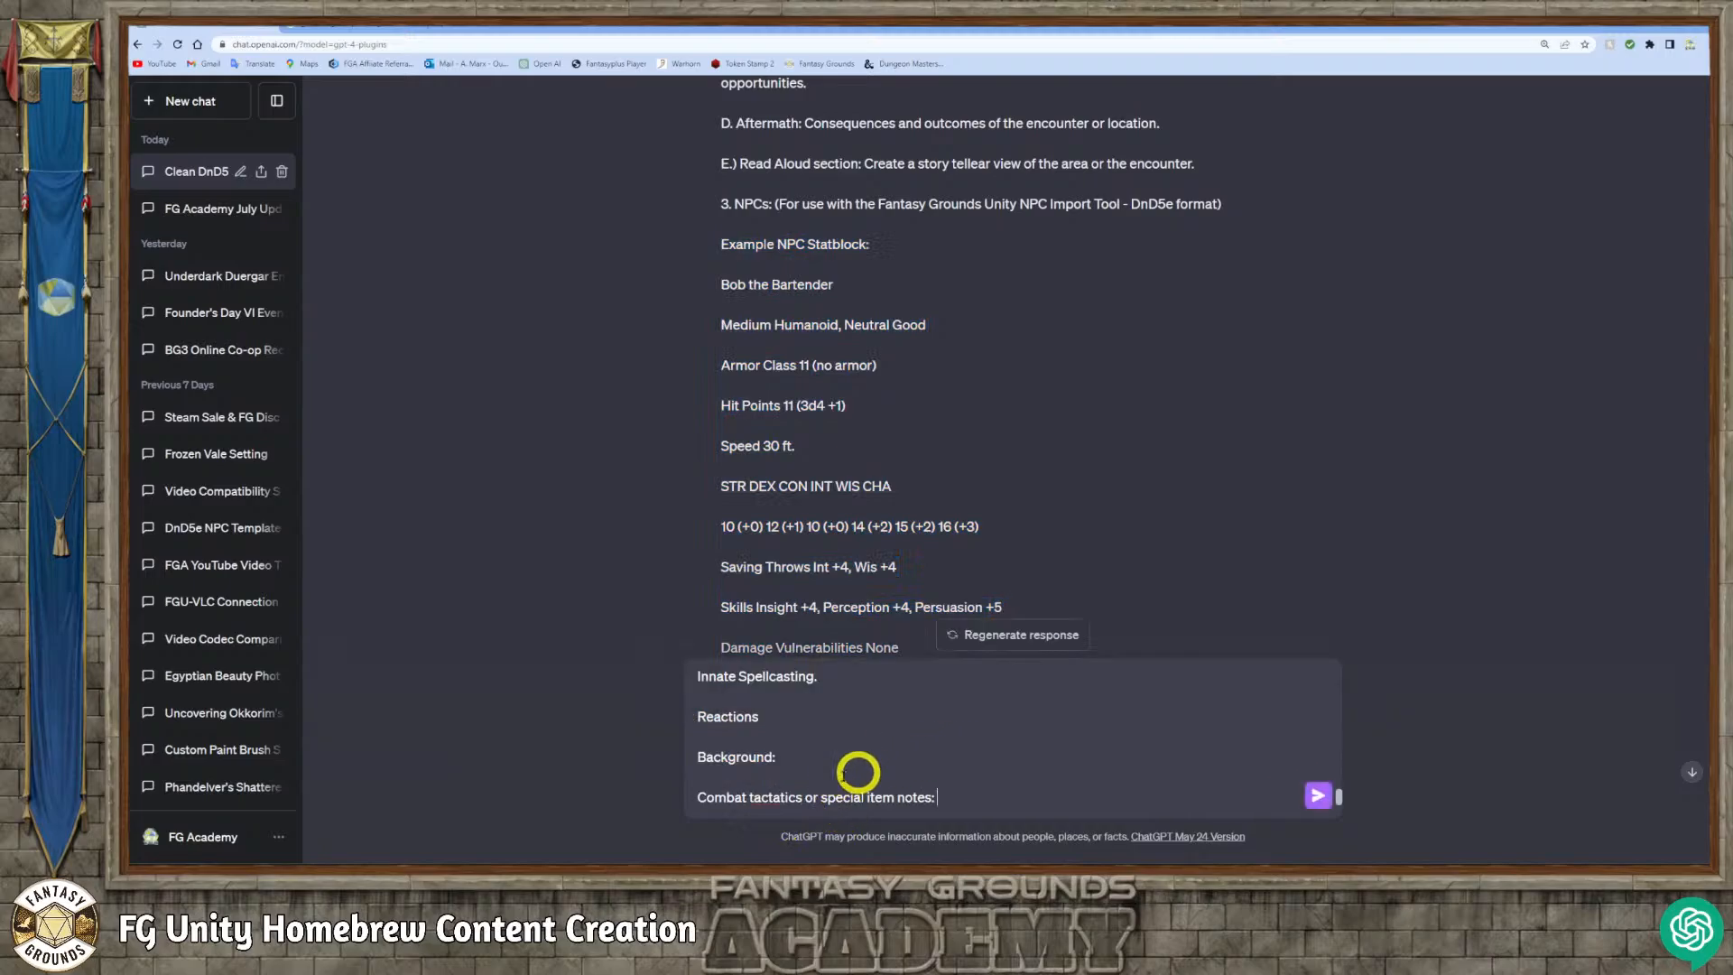
Correct "tactatics" to "tactics" in the pasted stat block's last line and return to the start of the message.
left_click(781, 797)
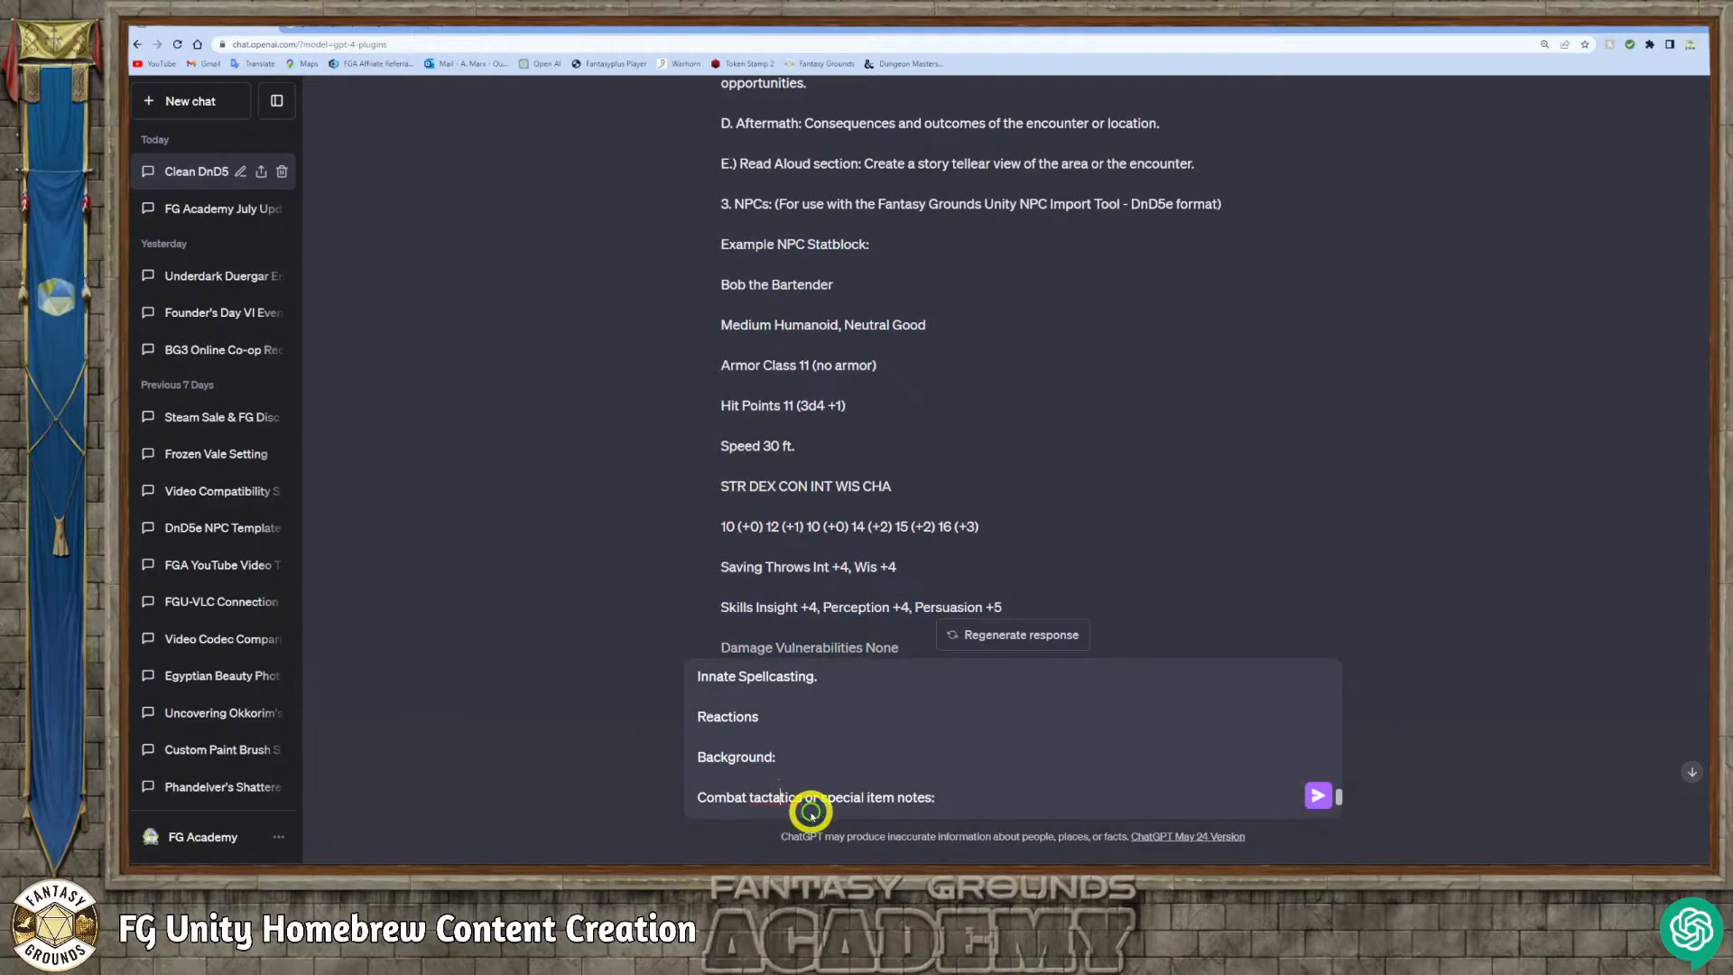
key("BackSpace")
key("BackSpace")
key("BackSpace")
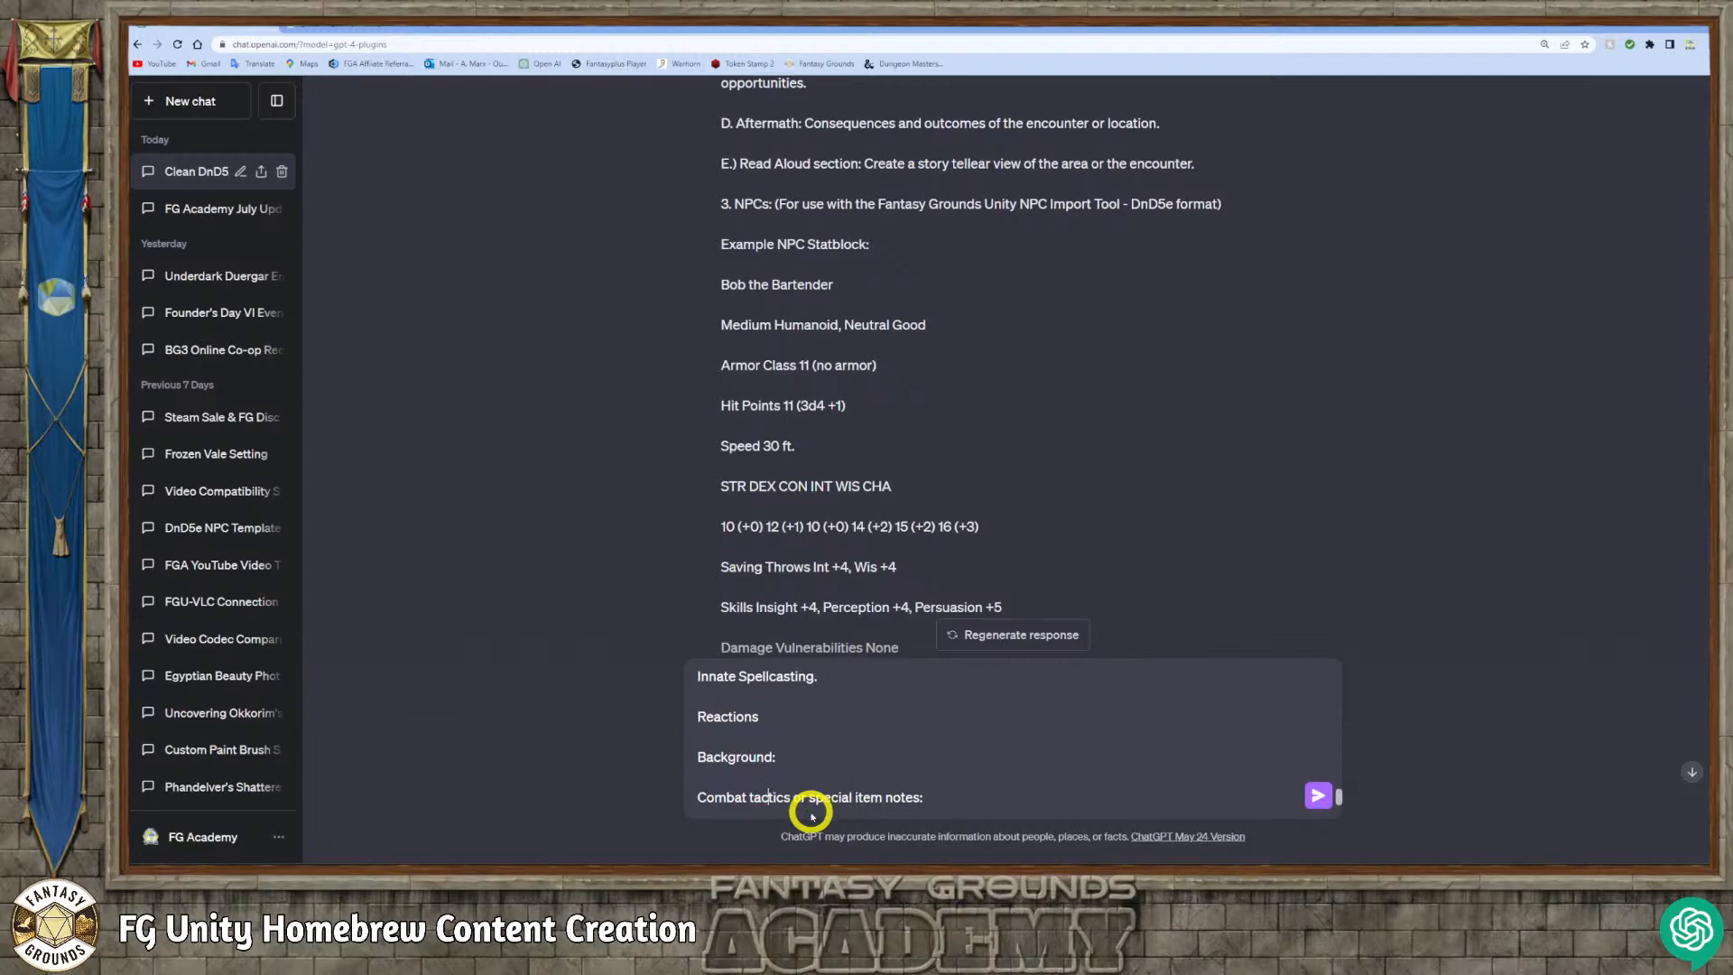
scroll(860, 754, "up", 10)
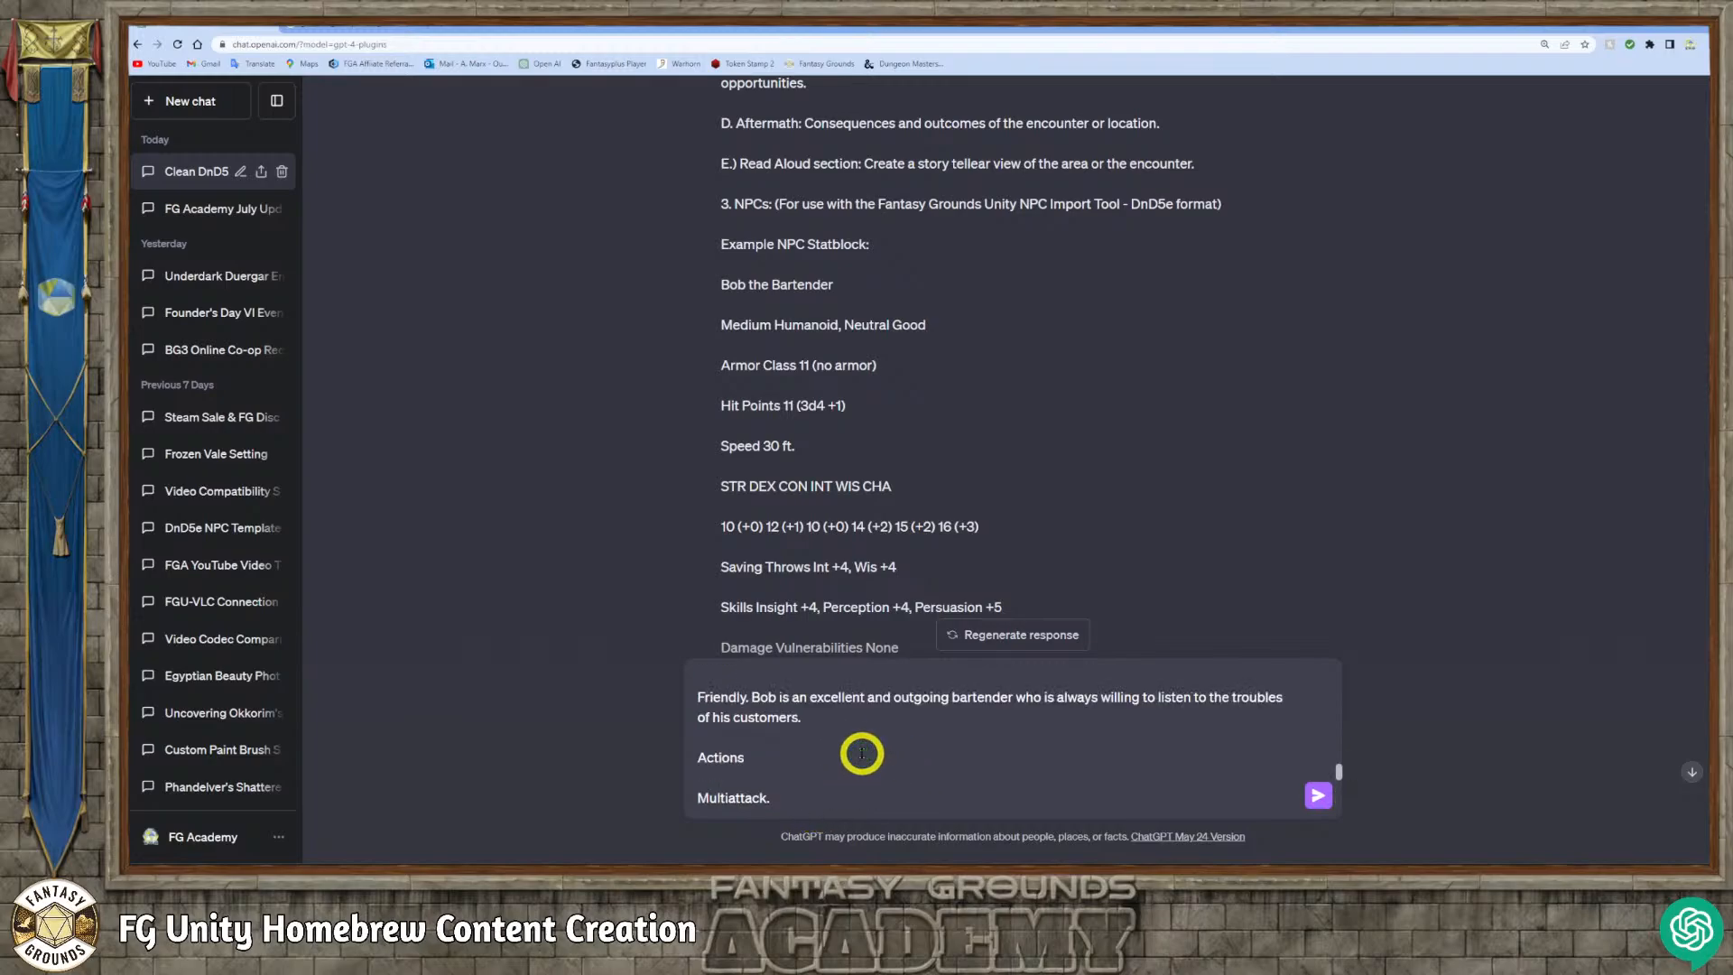
scroll(860, 748, "up", 2)
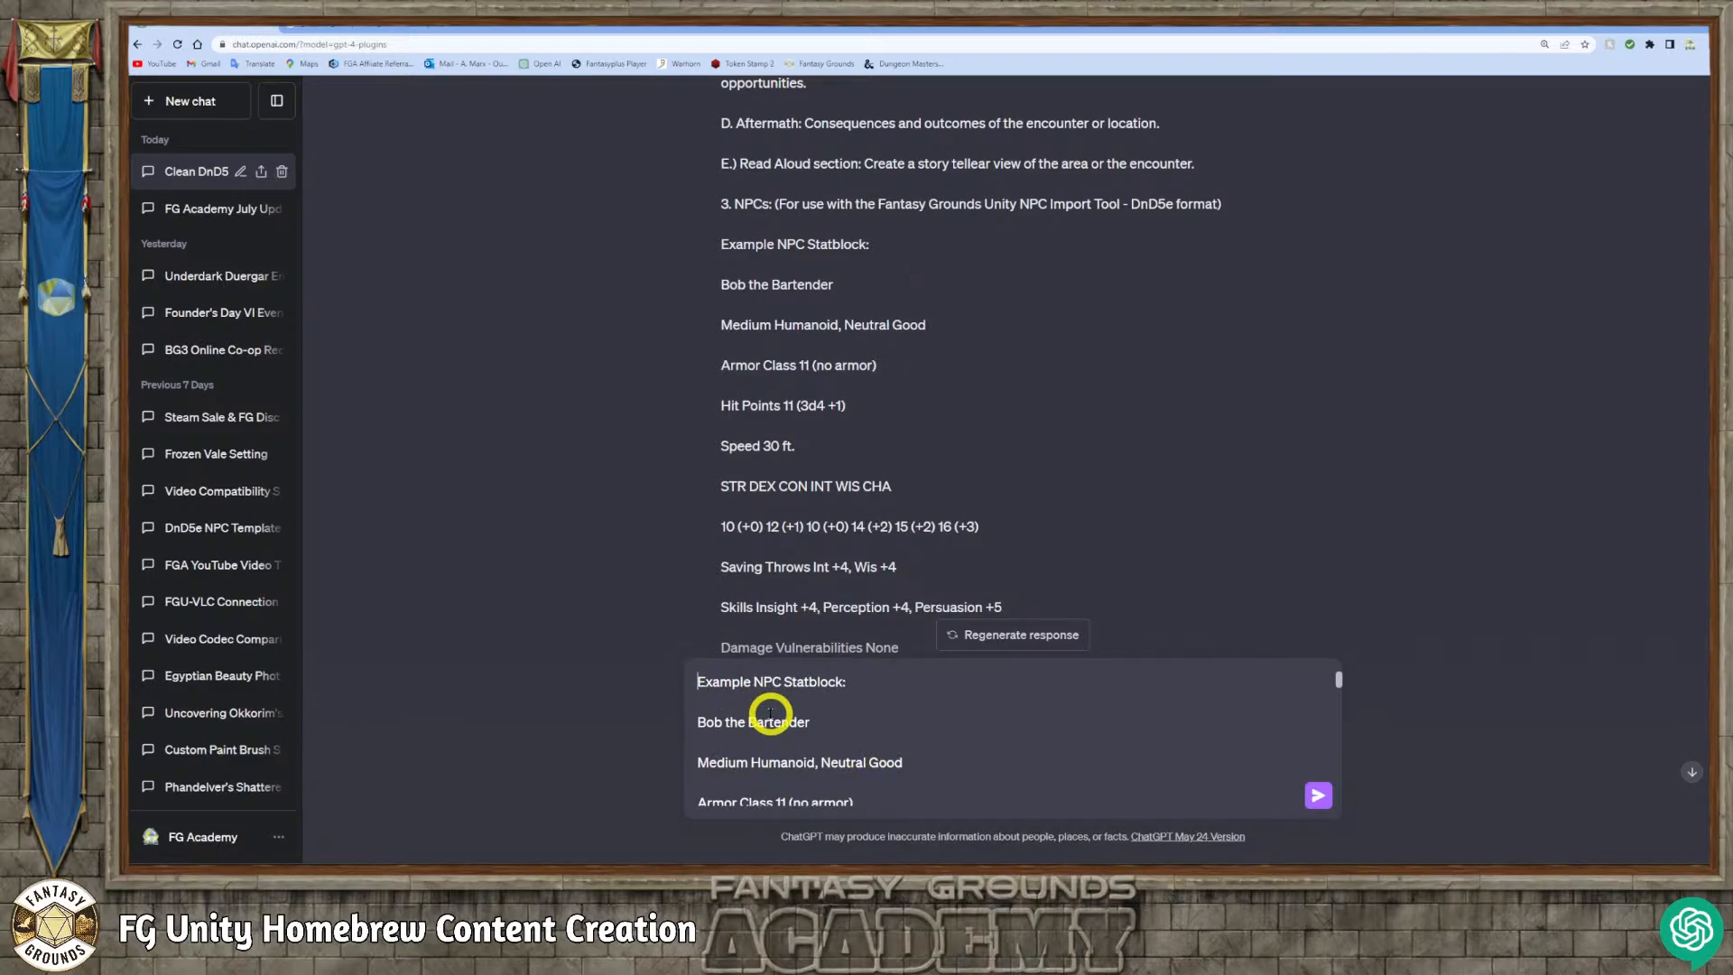
Begin the message with a request to create an NPC stat block for the Duergar Leader Thorgar, armed with 5 javelins, warpick, dagger.
key("shift+Return")
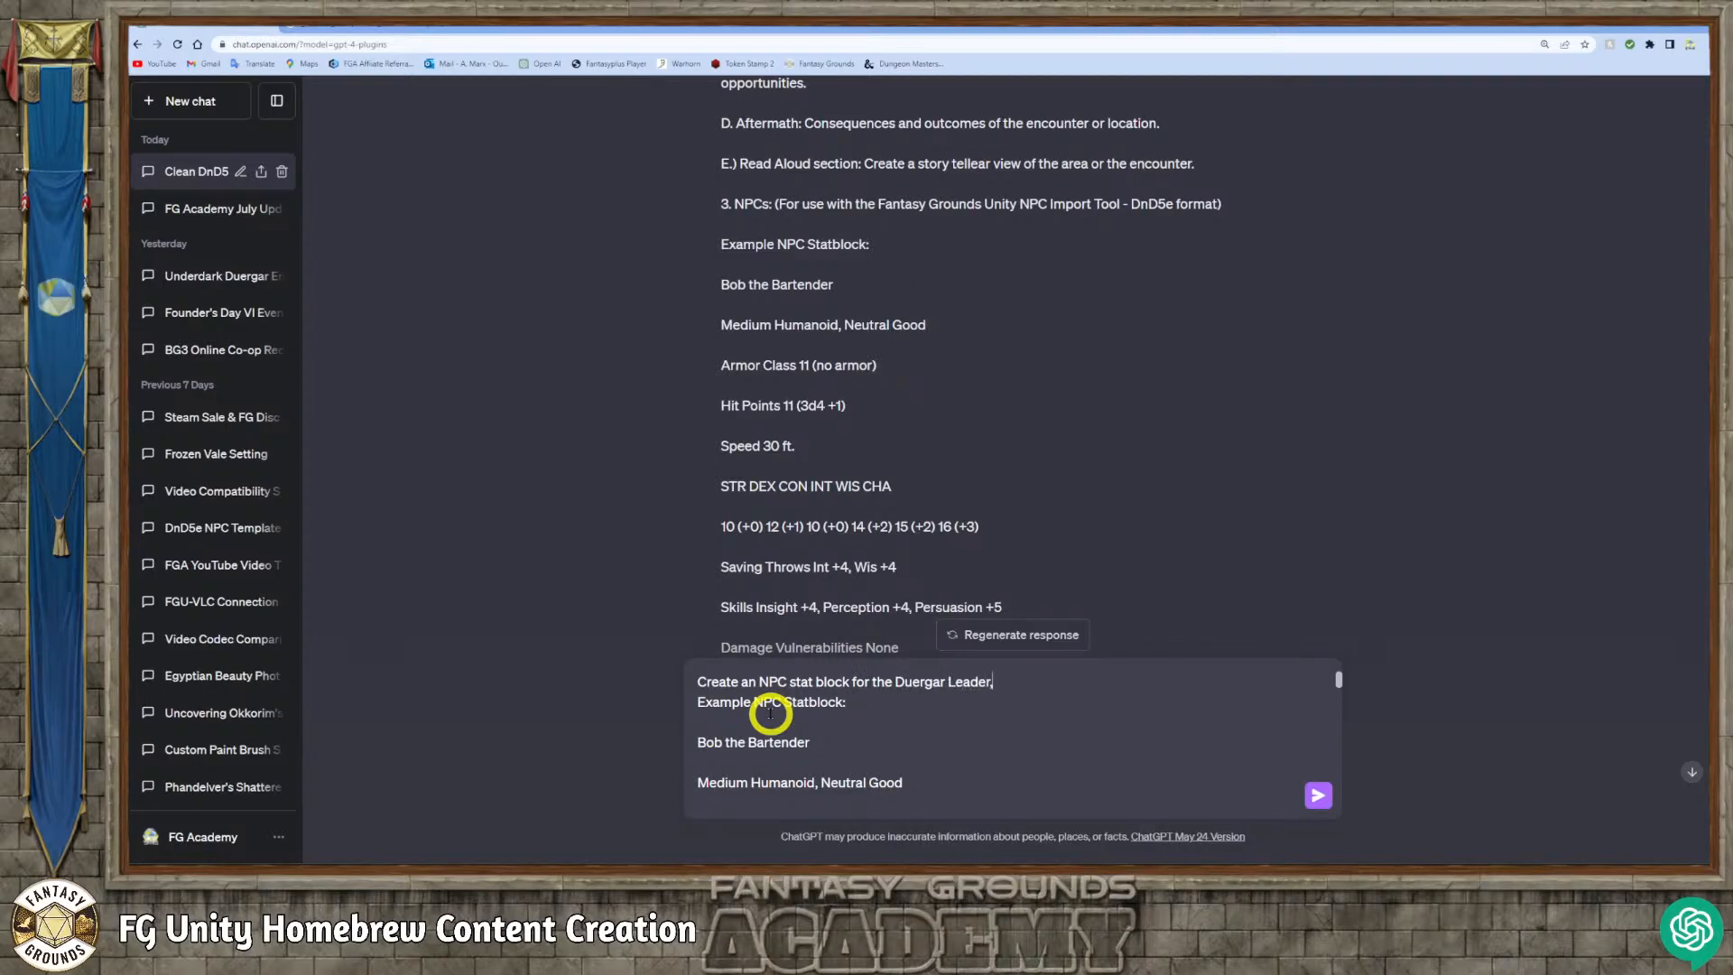
scroll(861, 537, "up", 7)
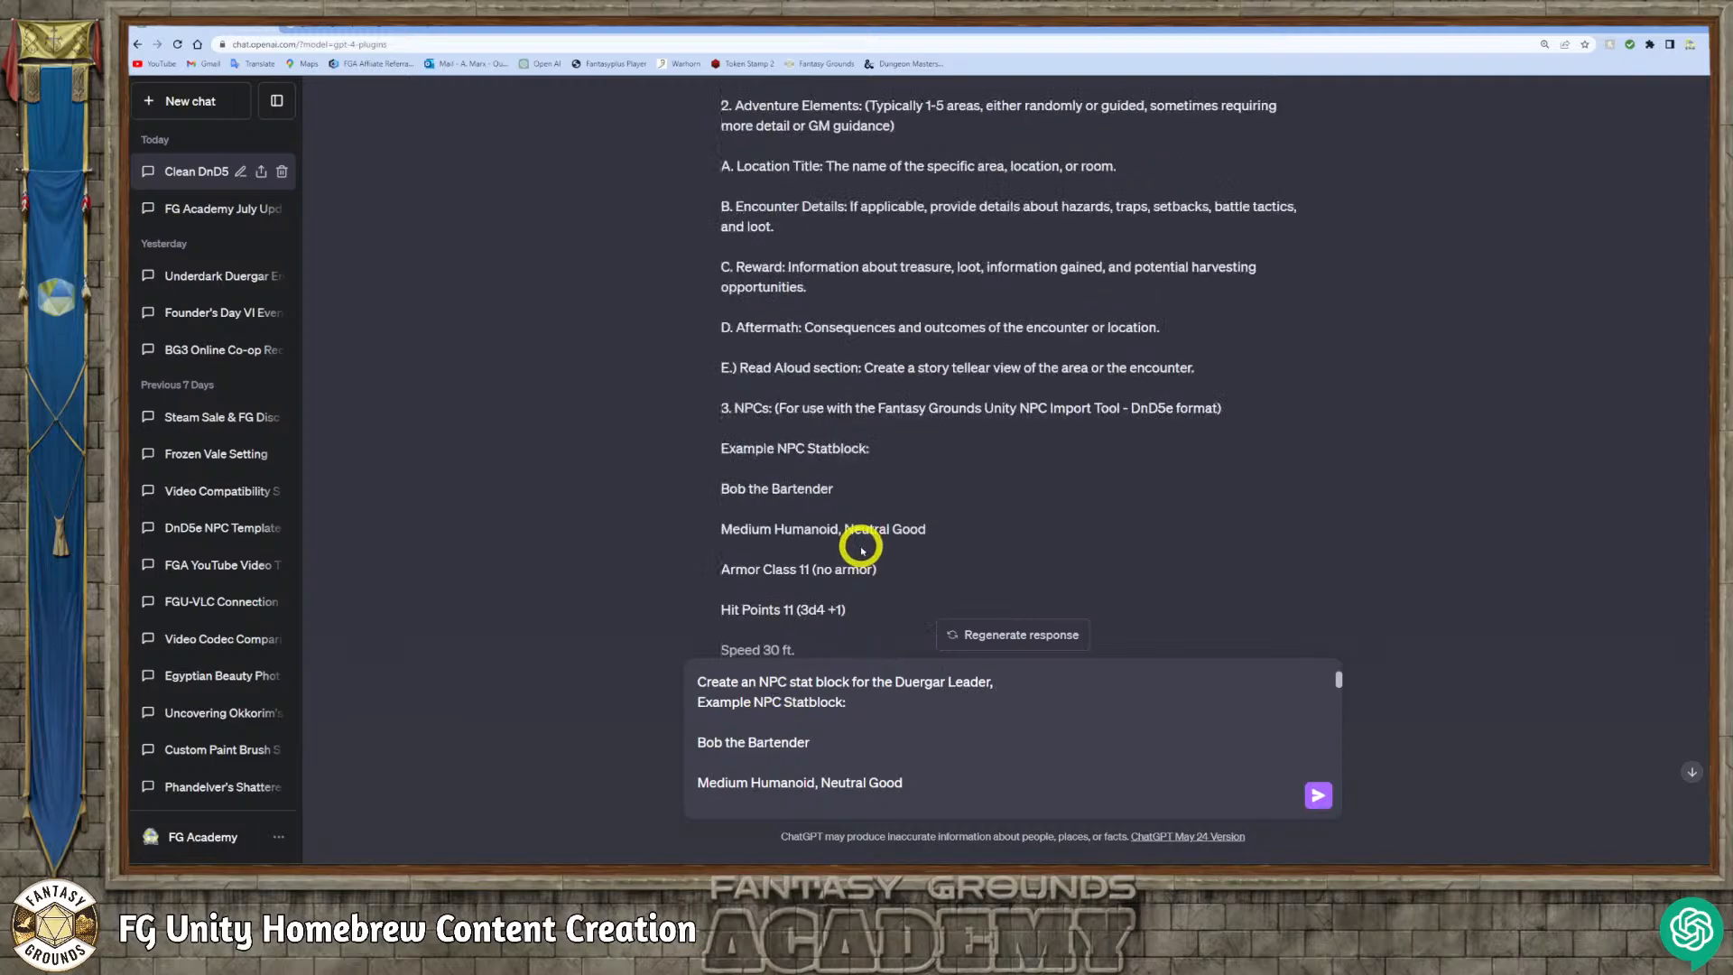
scroll(862, 546, "up", 3)
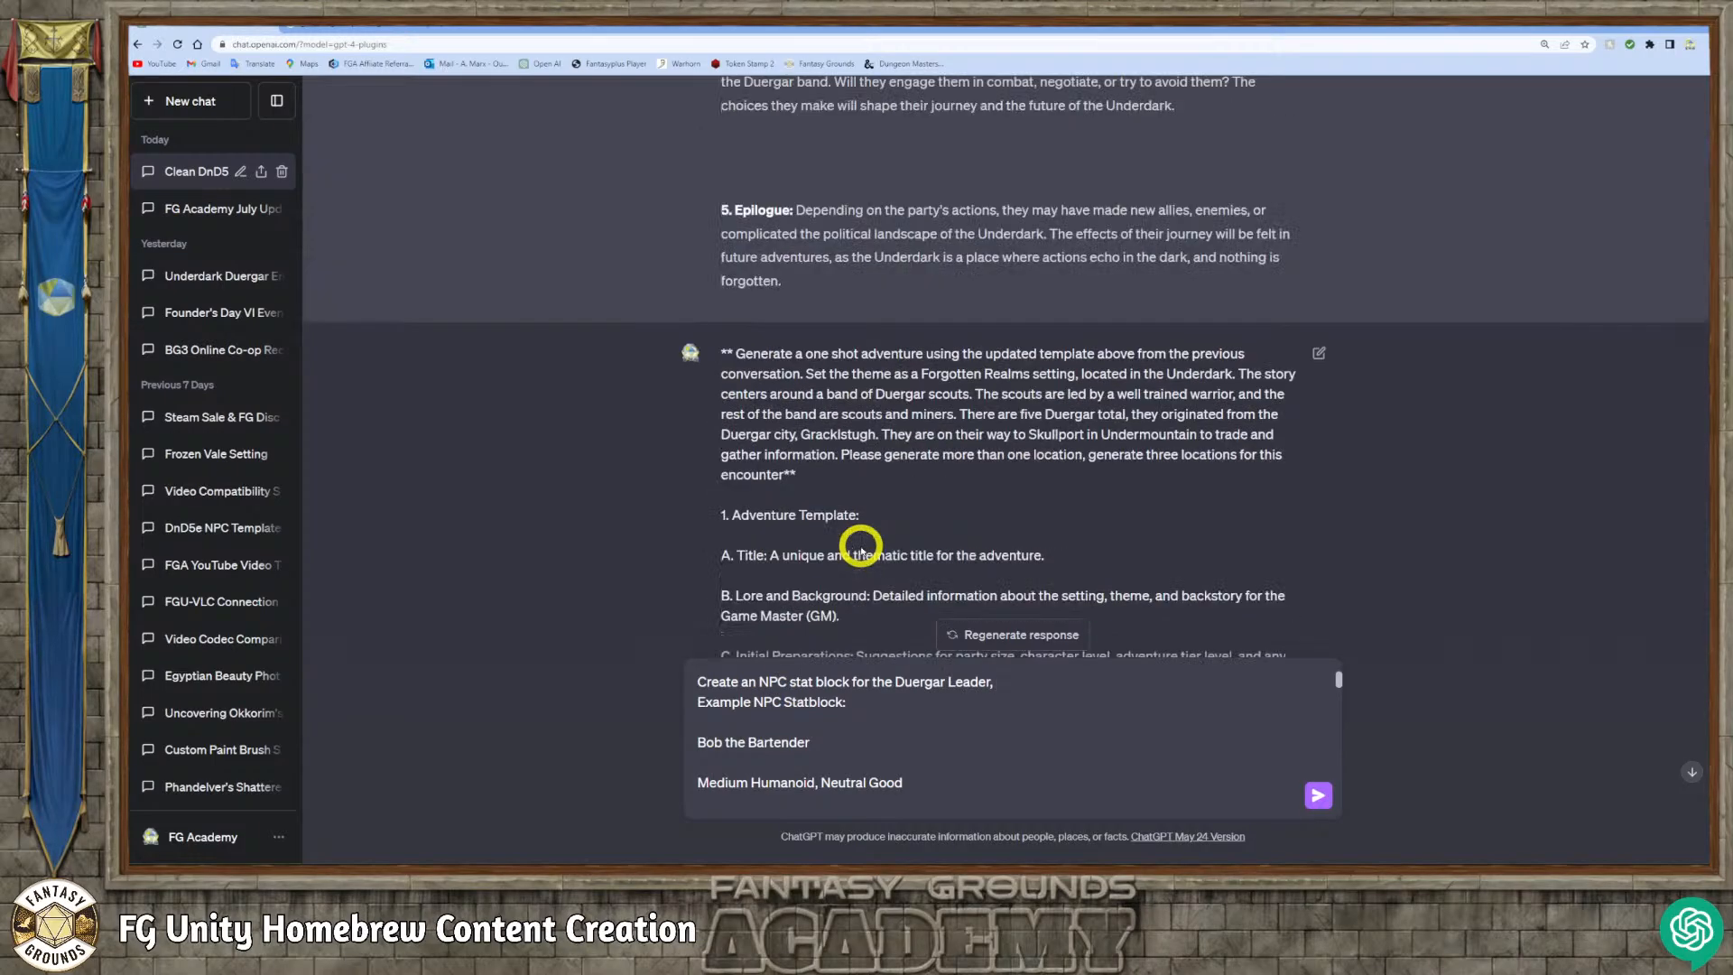
scroll(862, 546, "down", 18)
scroll(861, 551, "down", 3)
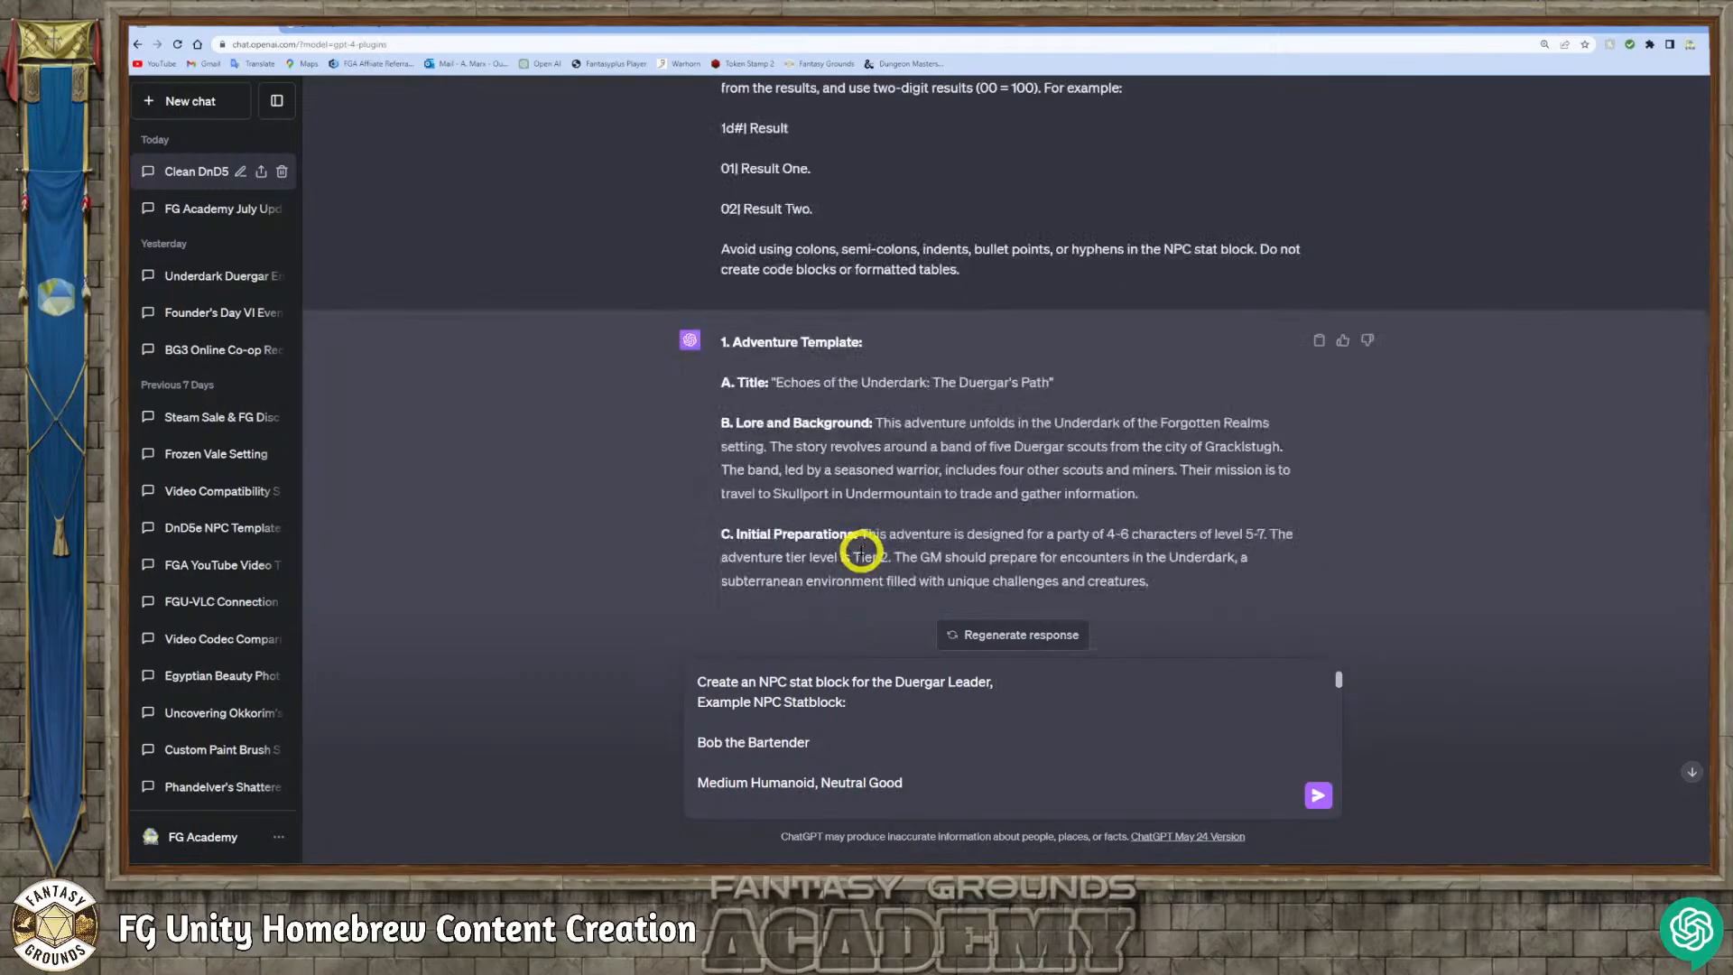
scroll(862, 551, "down", 14)
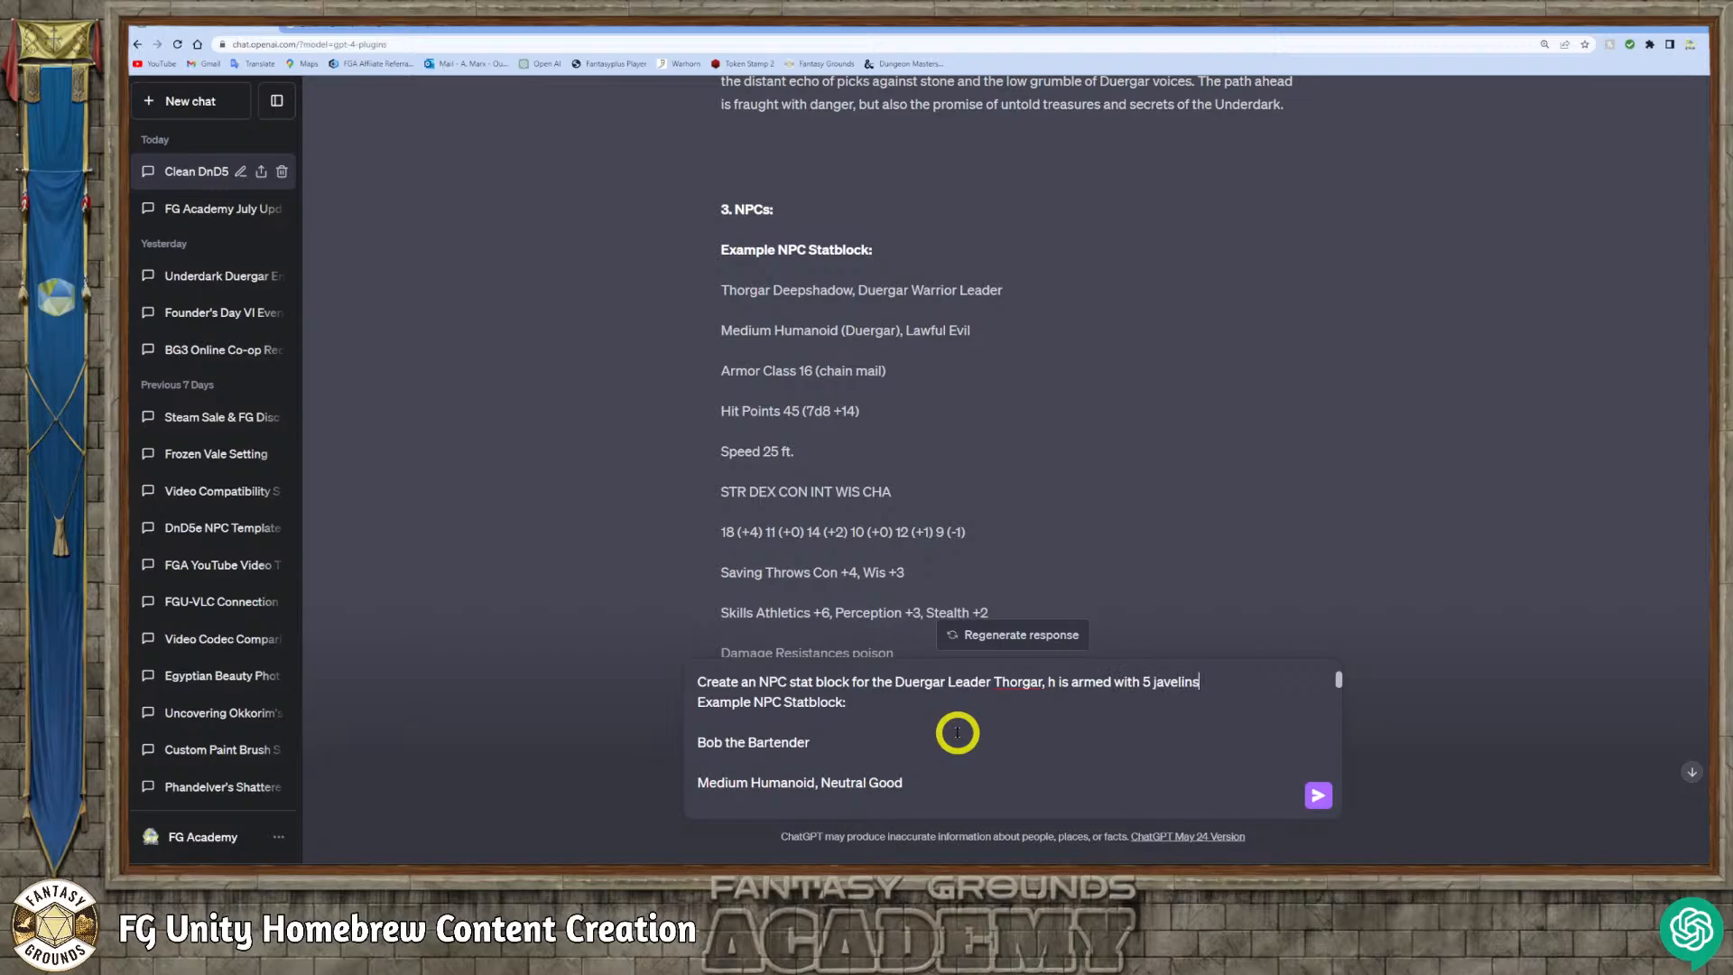
scroll(975, 528, "down", 6)
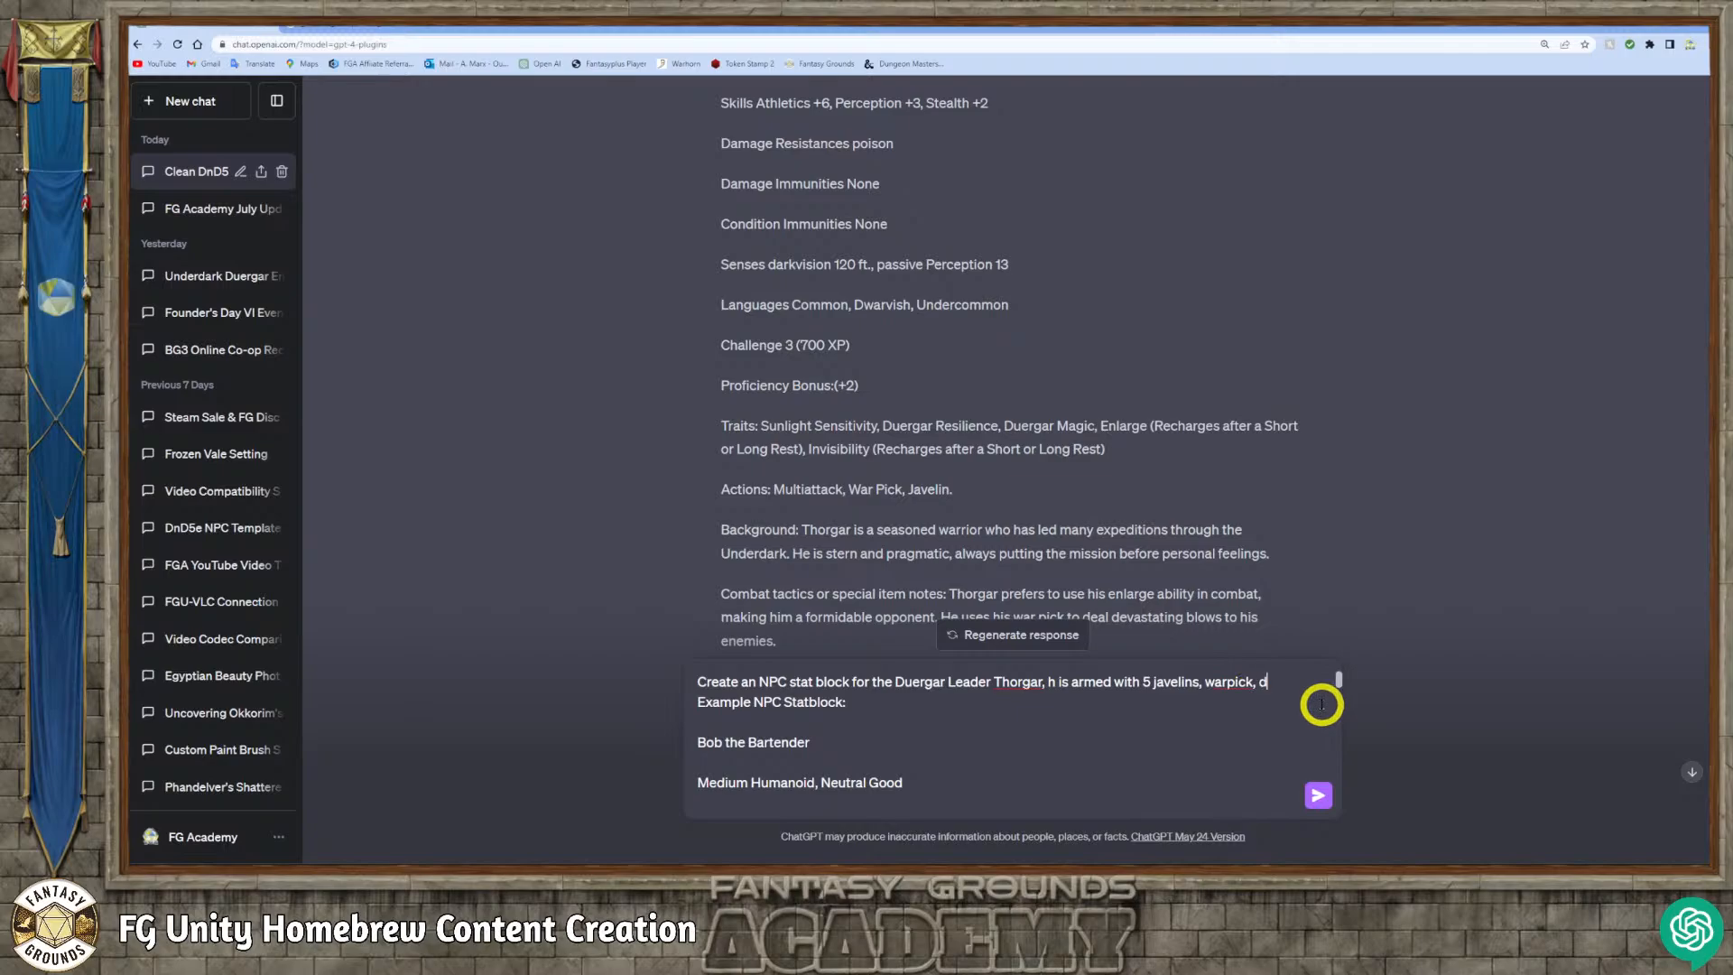
type("ger")
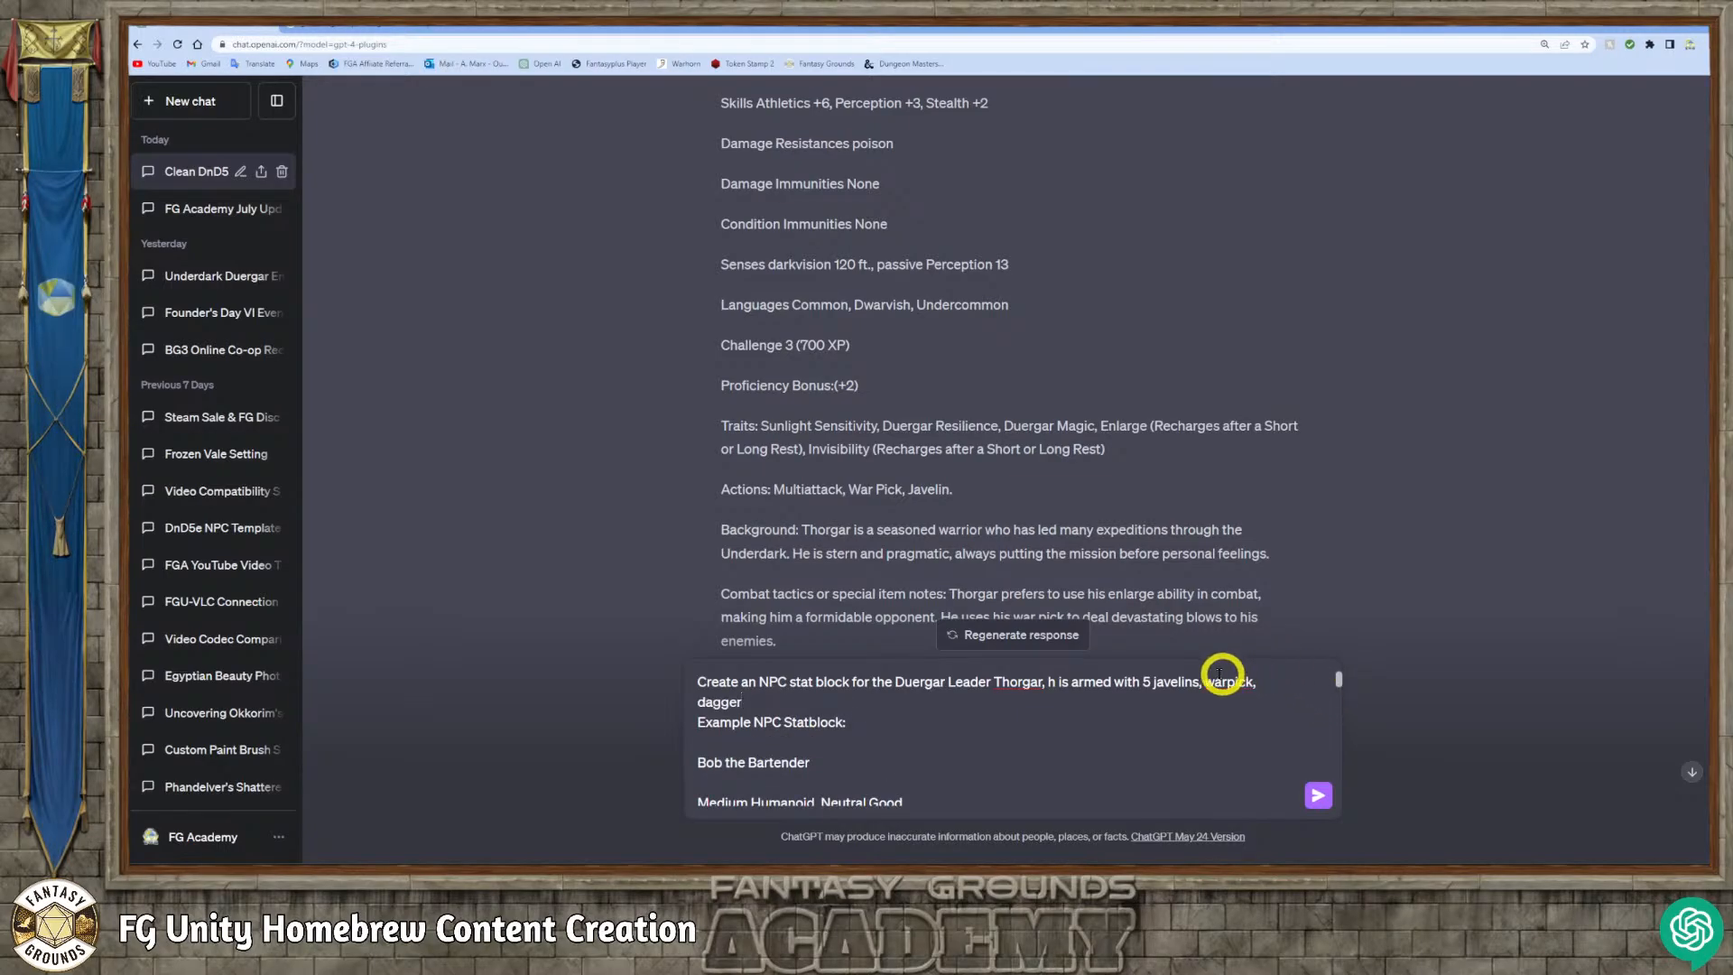
Insert "a" before "dagger" and add a sentence saying he is also wearing mithril chainmail.
double_click(702, 702)
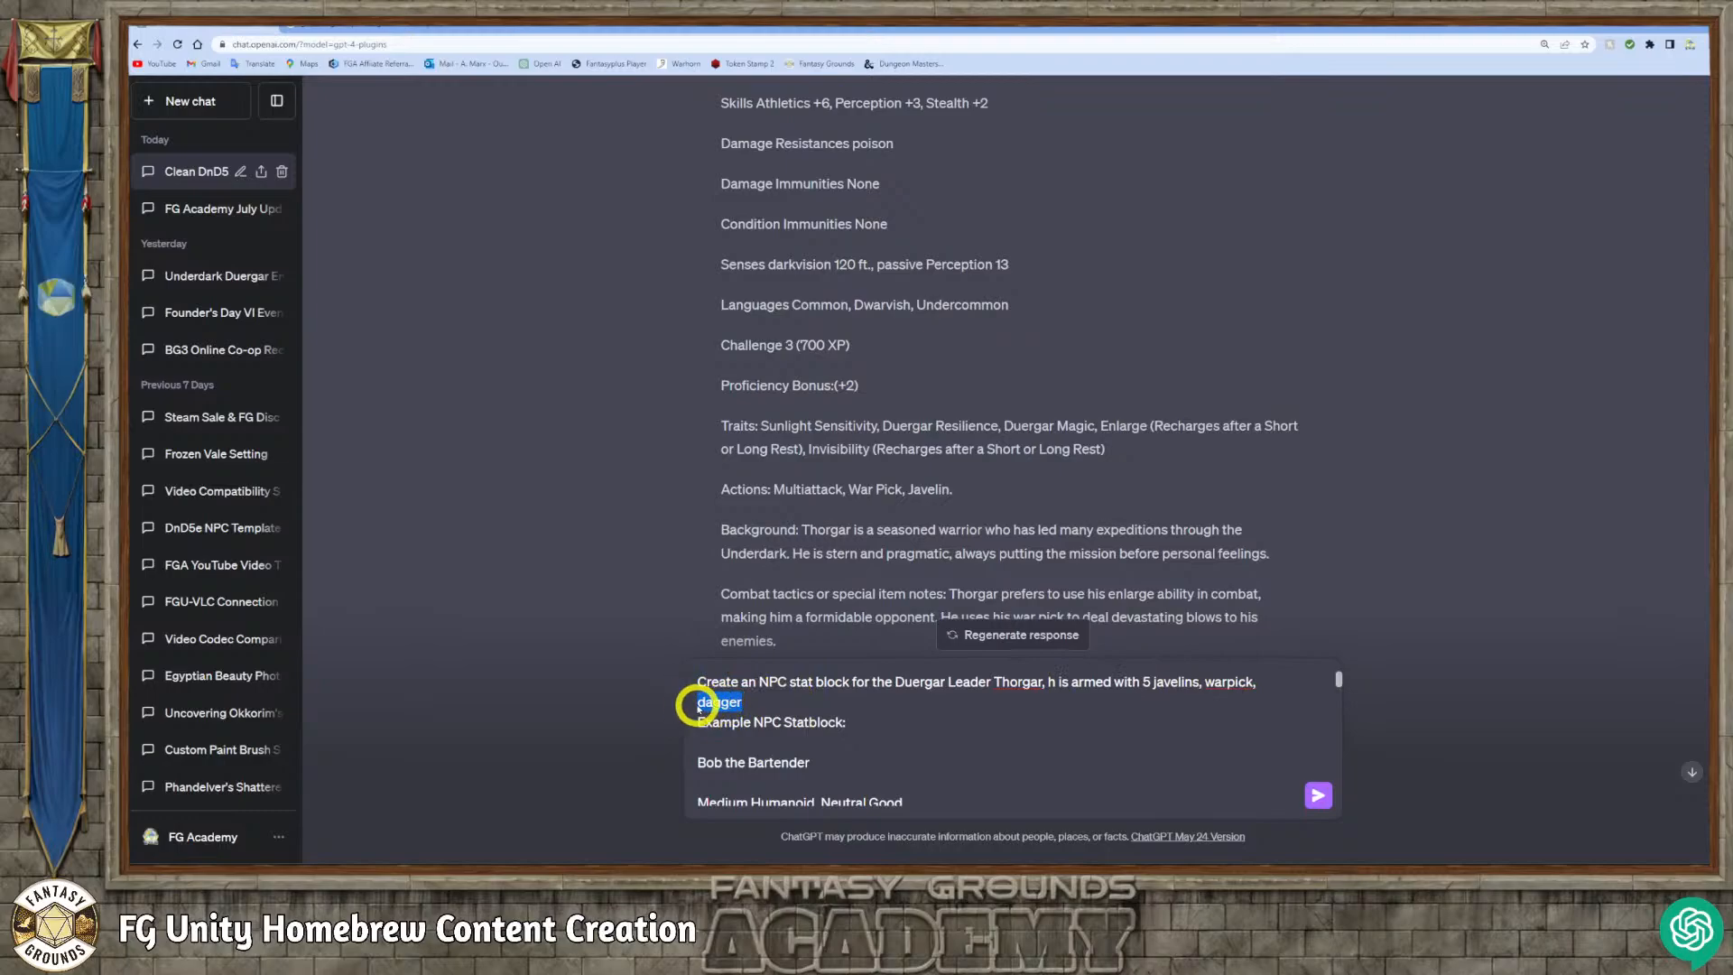
left_click(702, 702)
type("a")
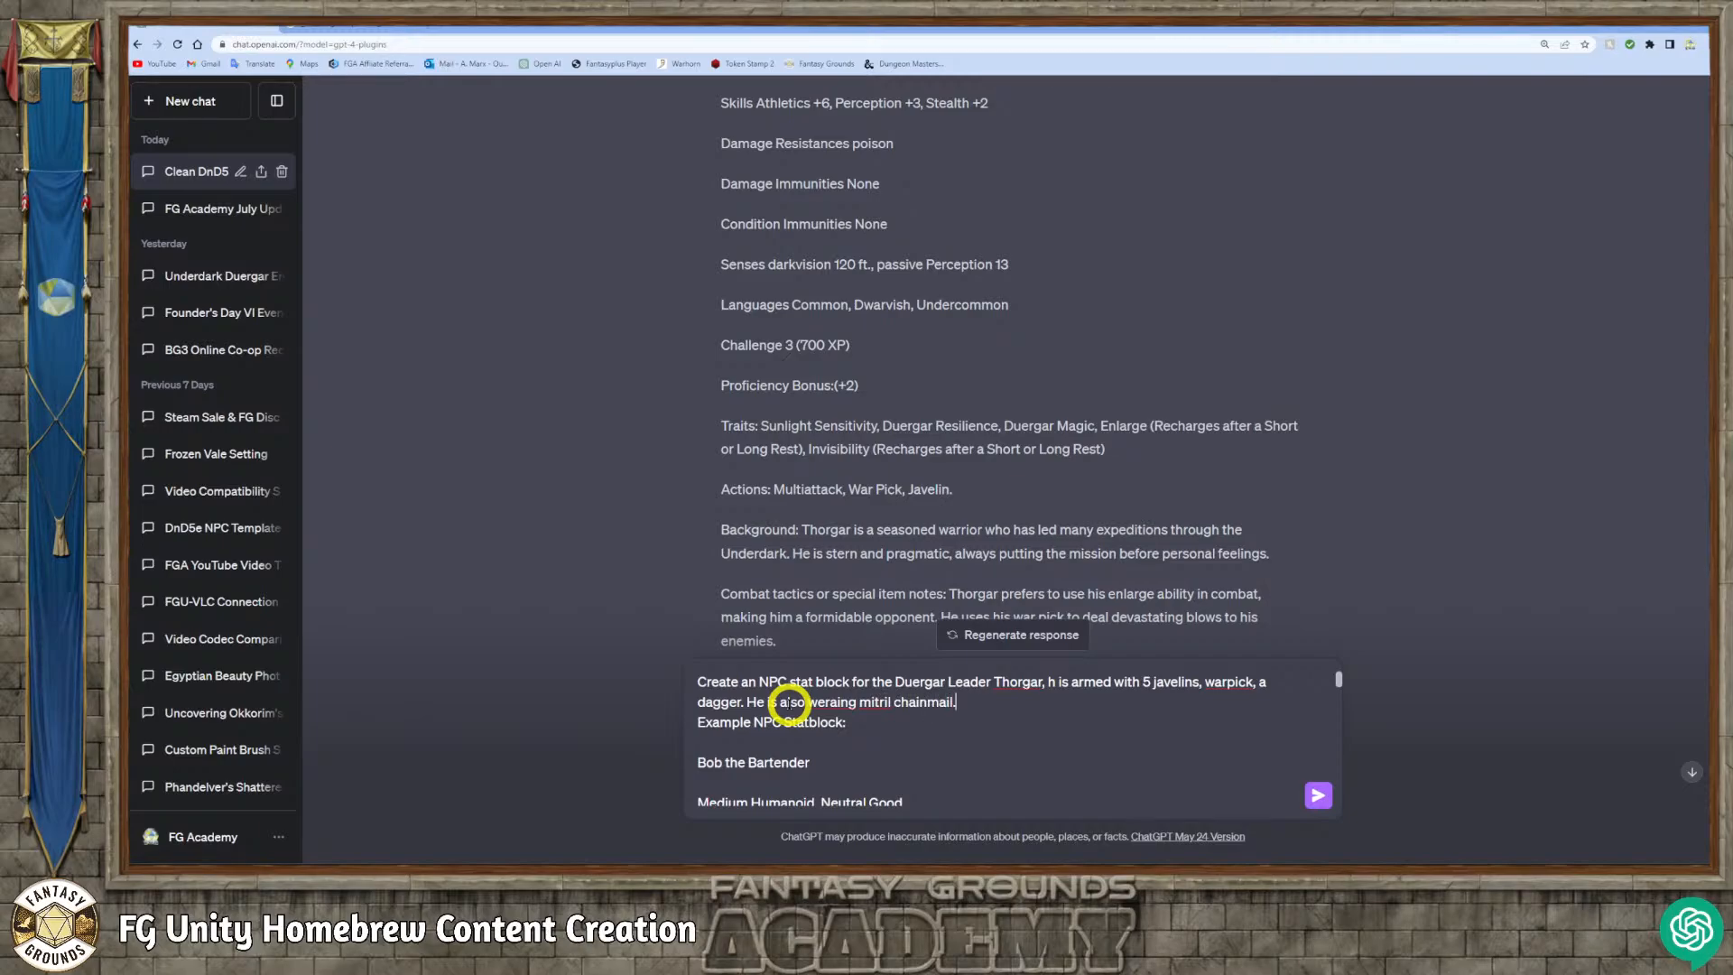
Correct the request's spelling to "mithril" and "wearing", clear the flag on "Thorgar", and complete "h" as "he".
right_click(872, 702)
left_click(928, 521)
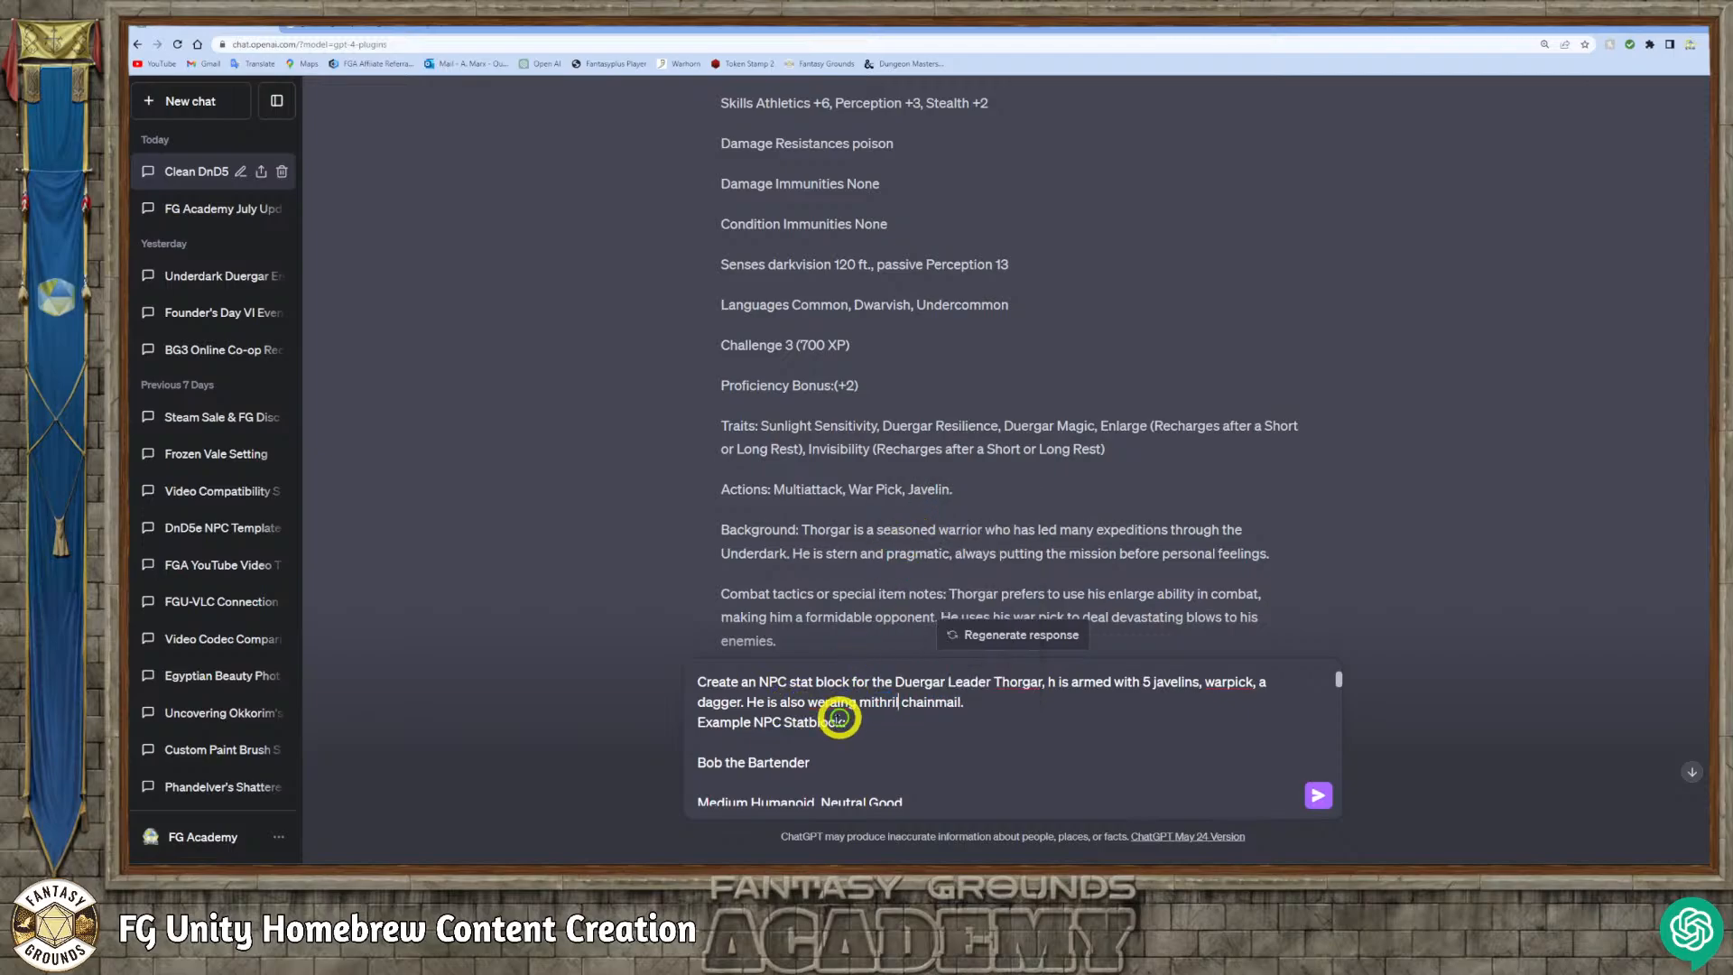
right_click(834, 704)
left_click(881, 536)
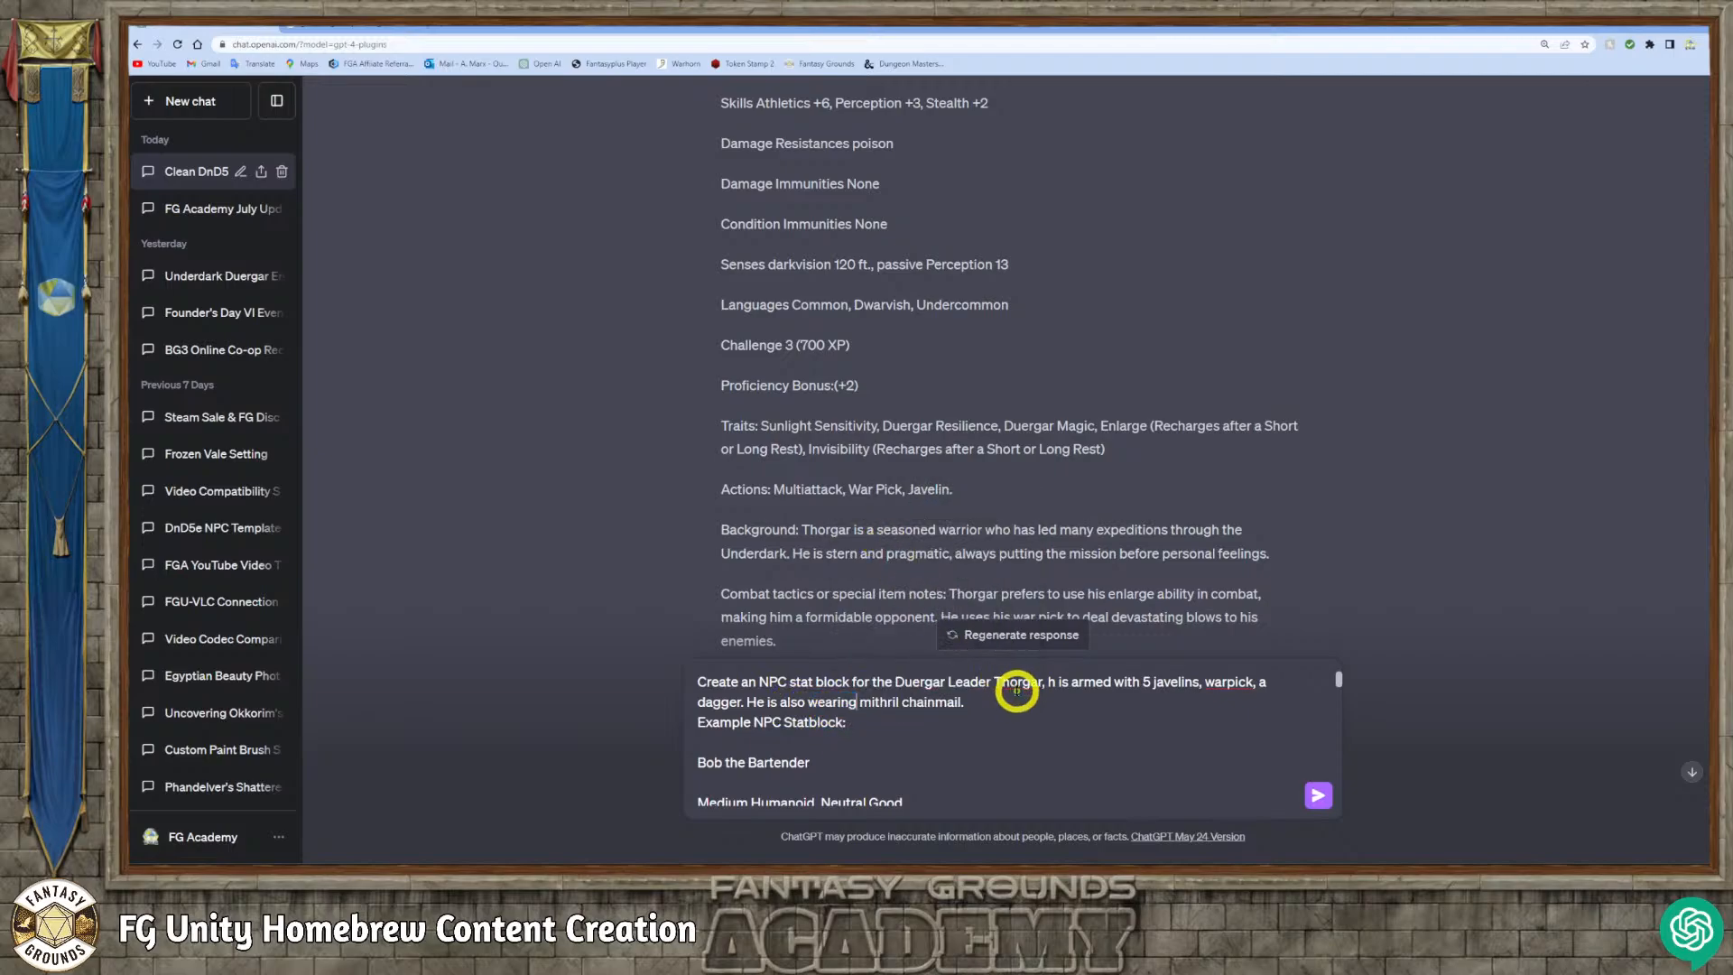
right_click(1014, 688)
left_click(1083, 539)
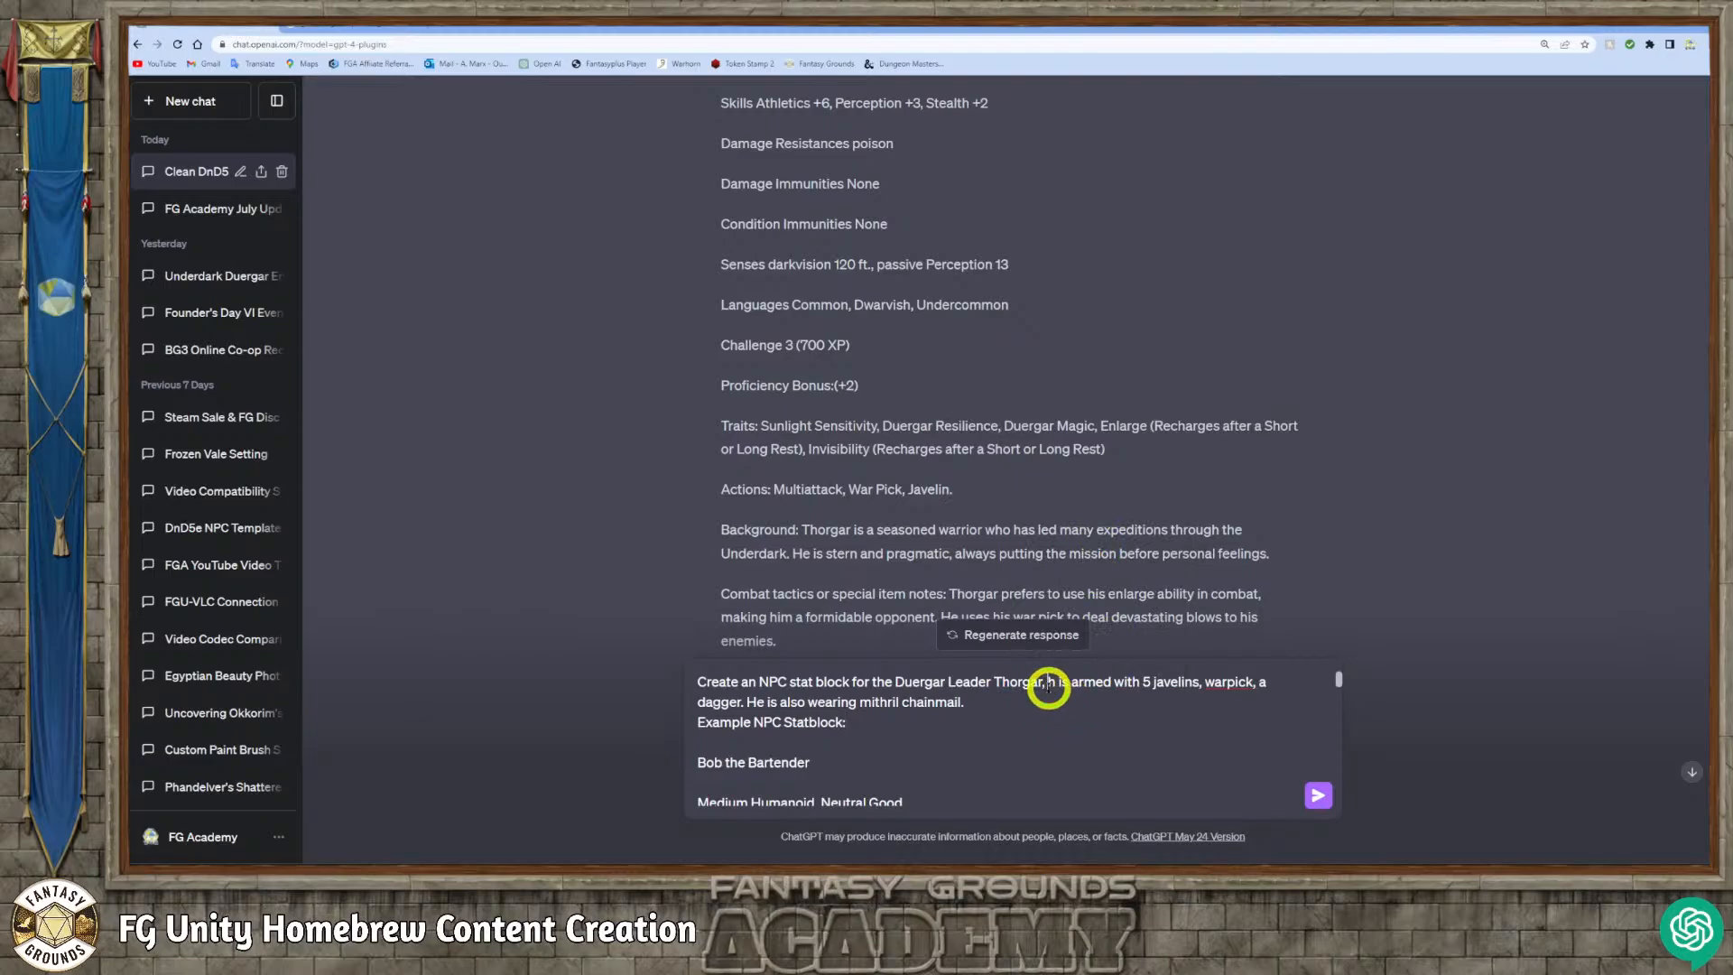
key("BackSpace")
key("BackSpace")
type("e")
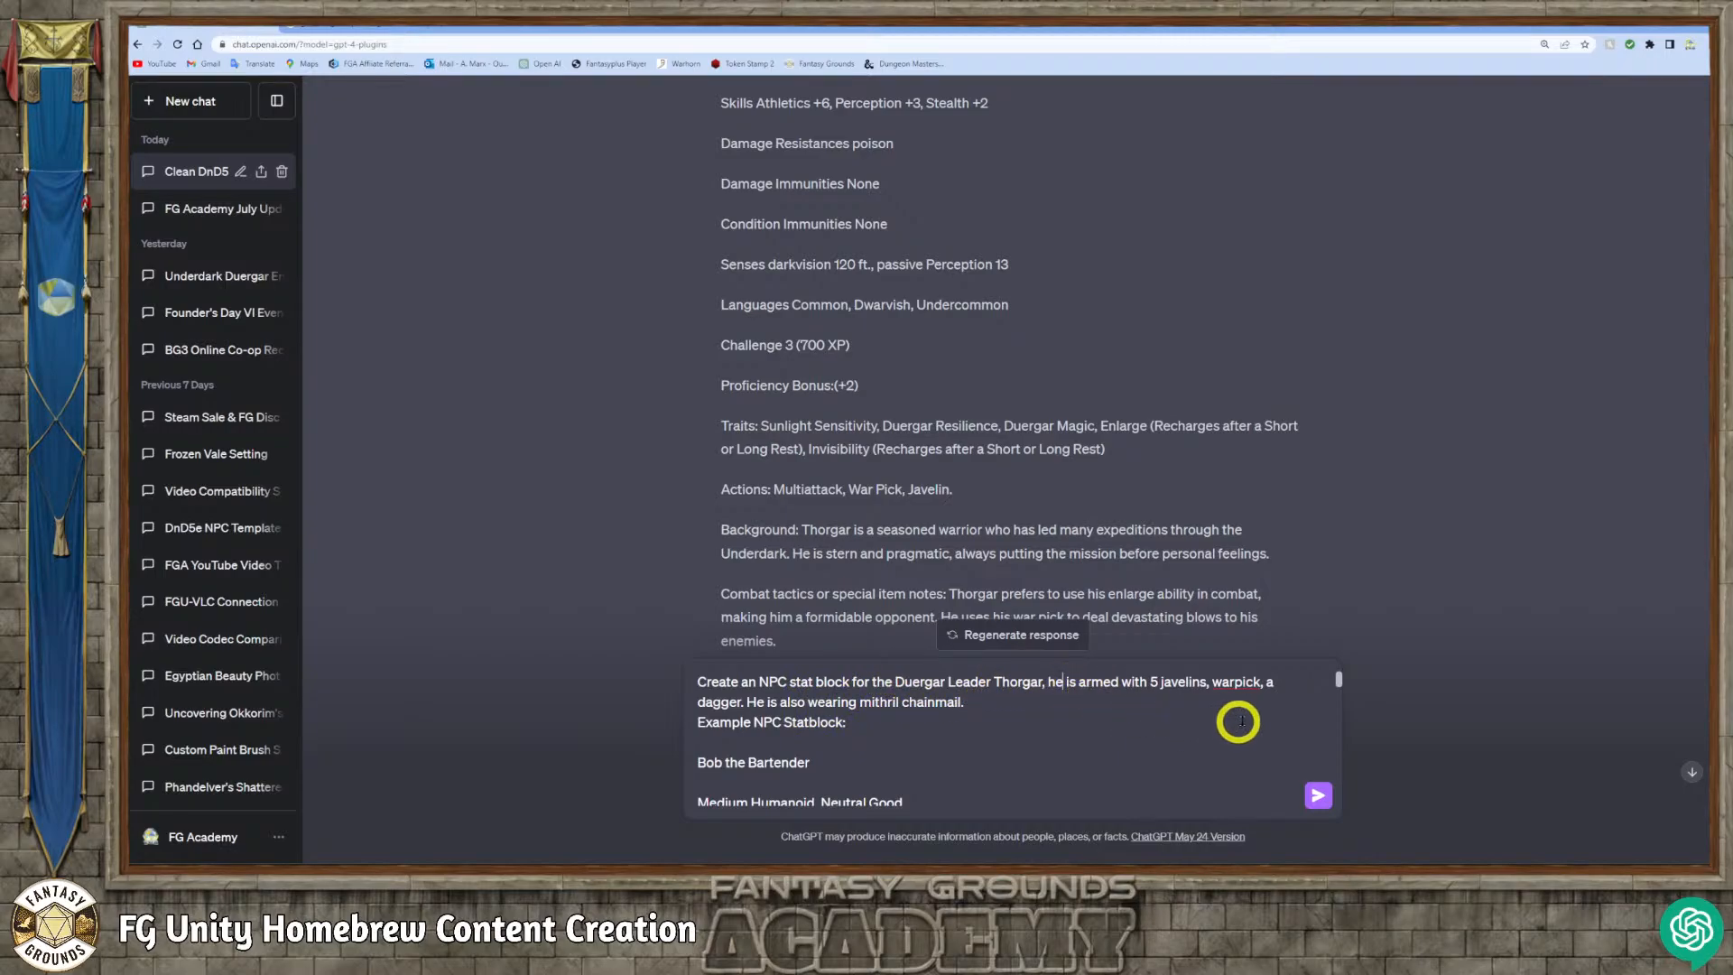
Reword the leader's gear to "a warpick, and dagger" and "mithril chainmail armor.".
left_click(1212, 684)
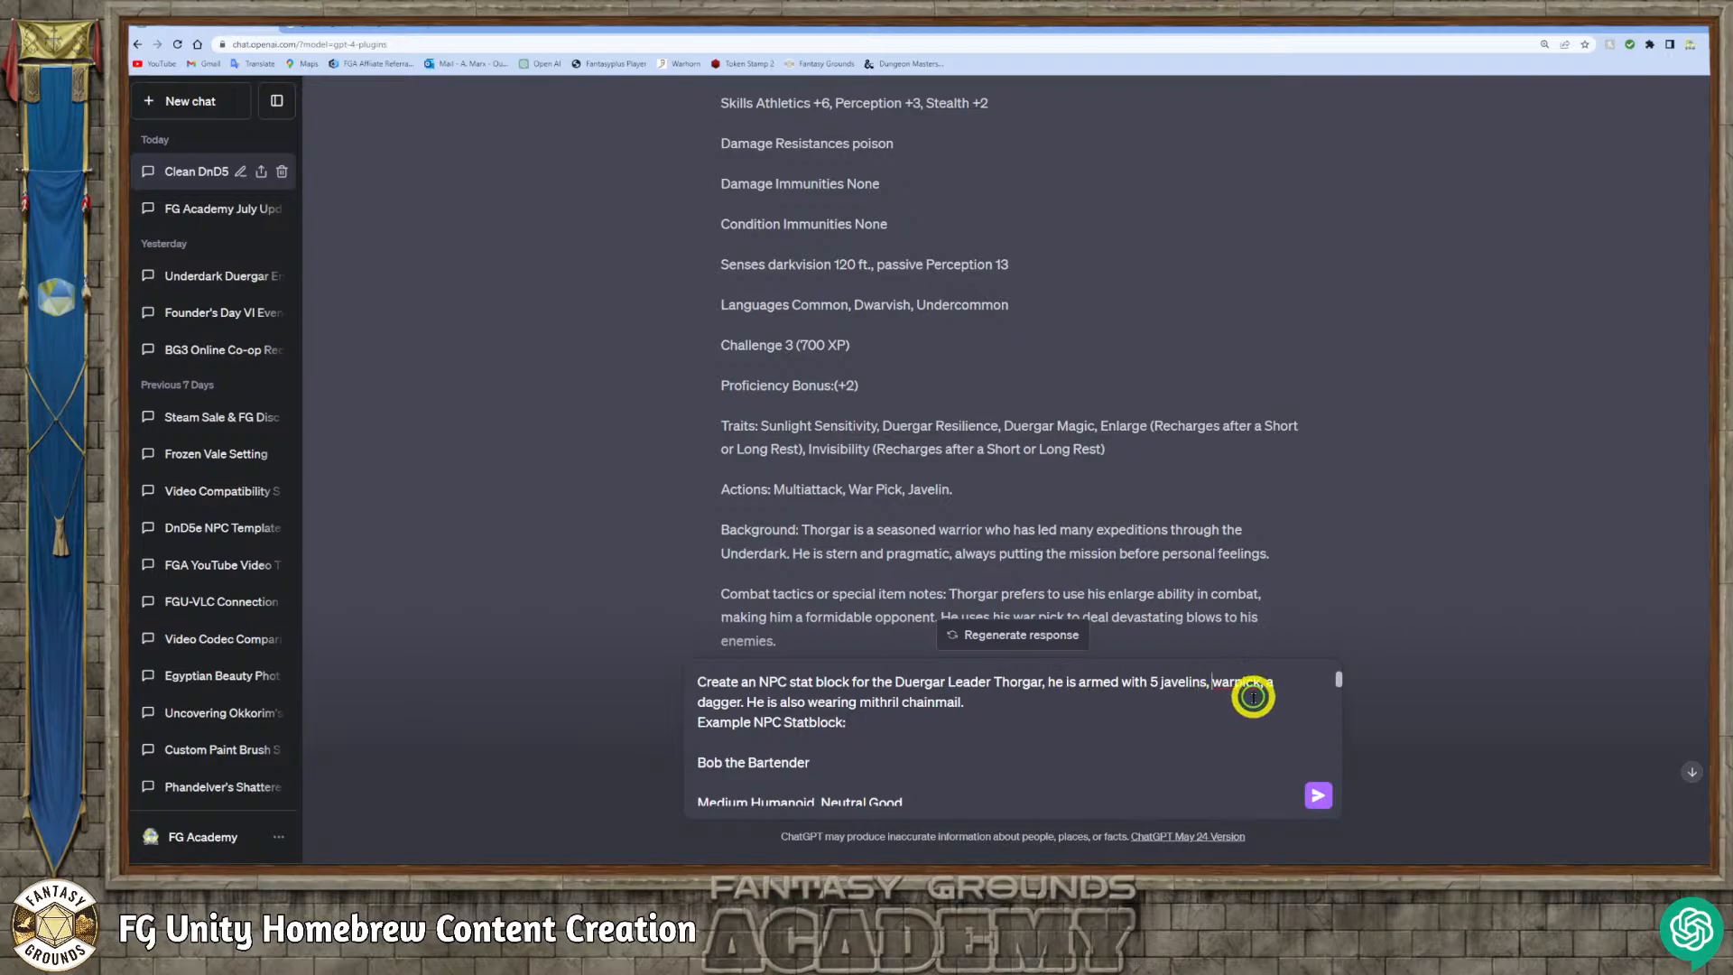
type("a")
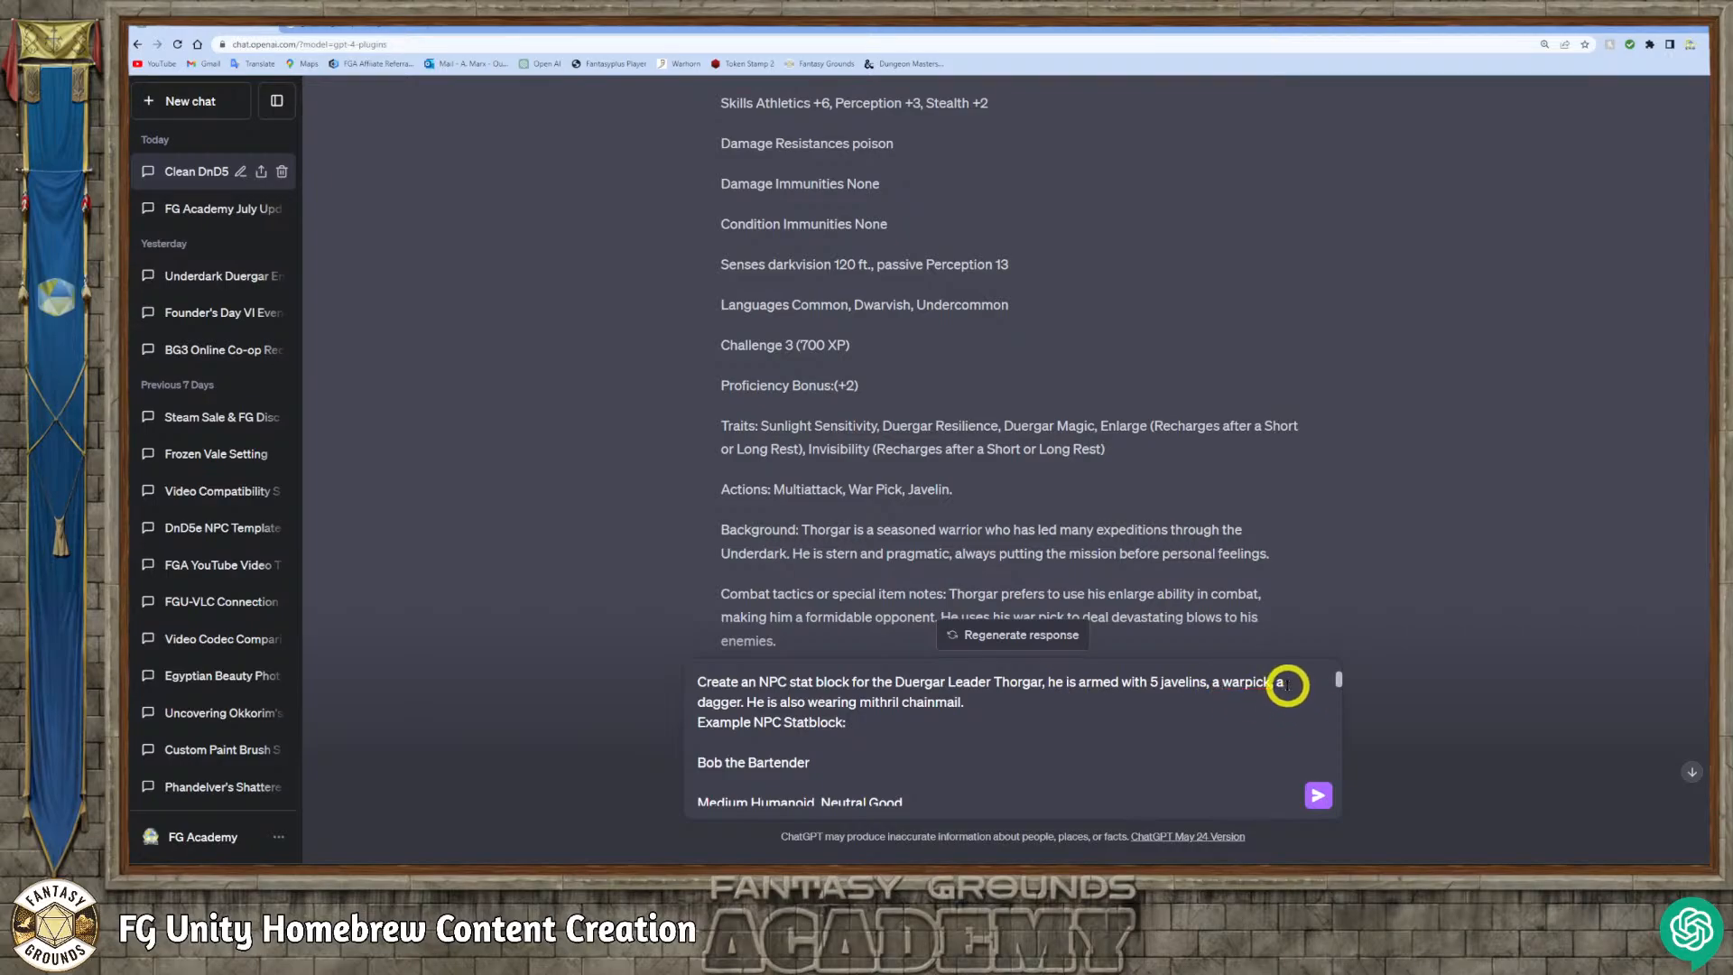
left_click(1300, 686)
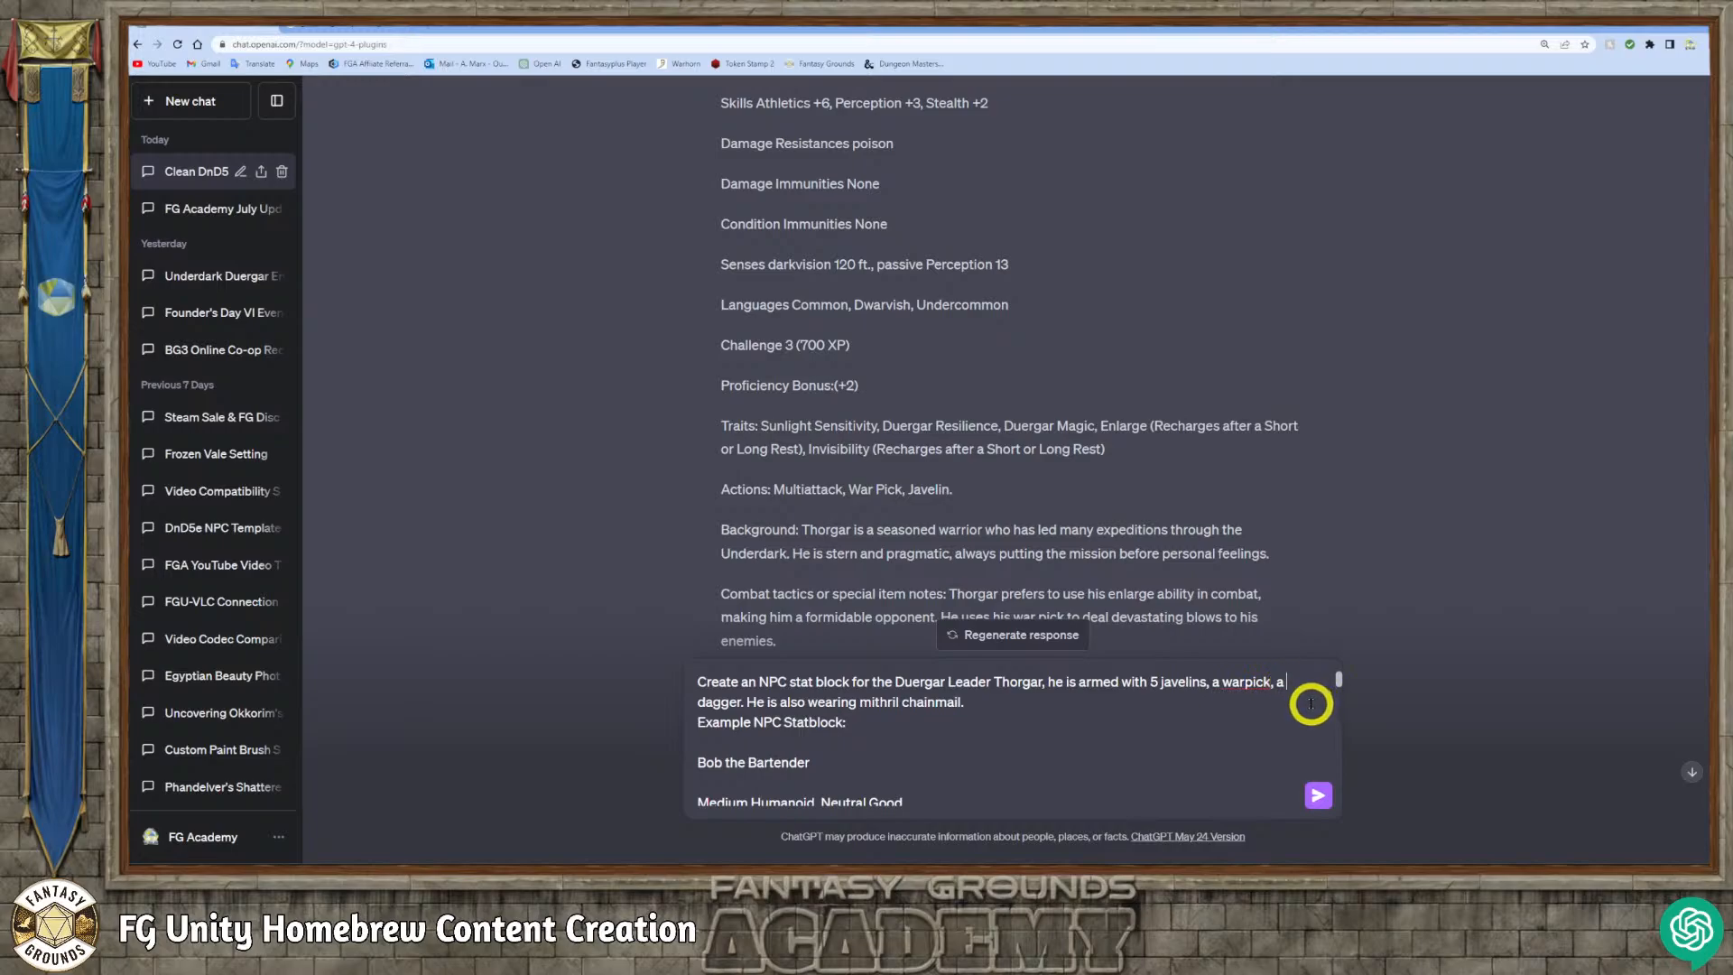
type("d")
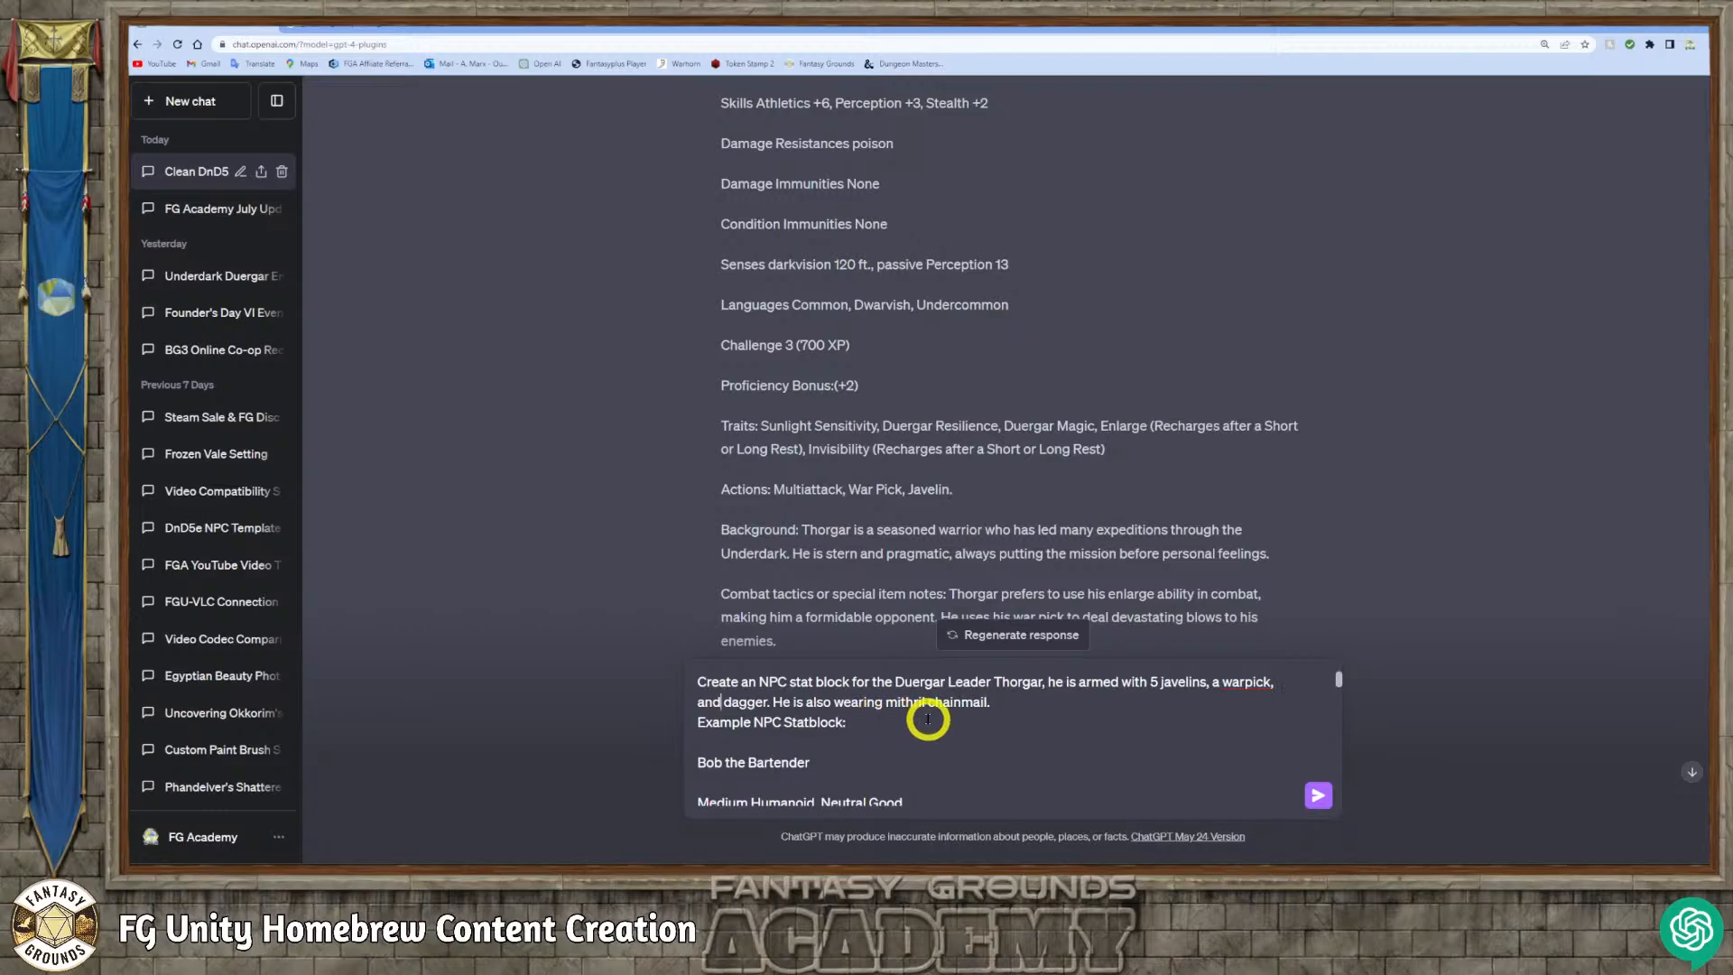
left_click(988, 703)
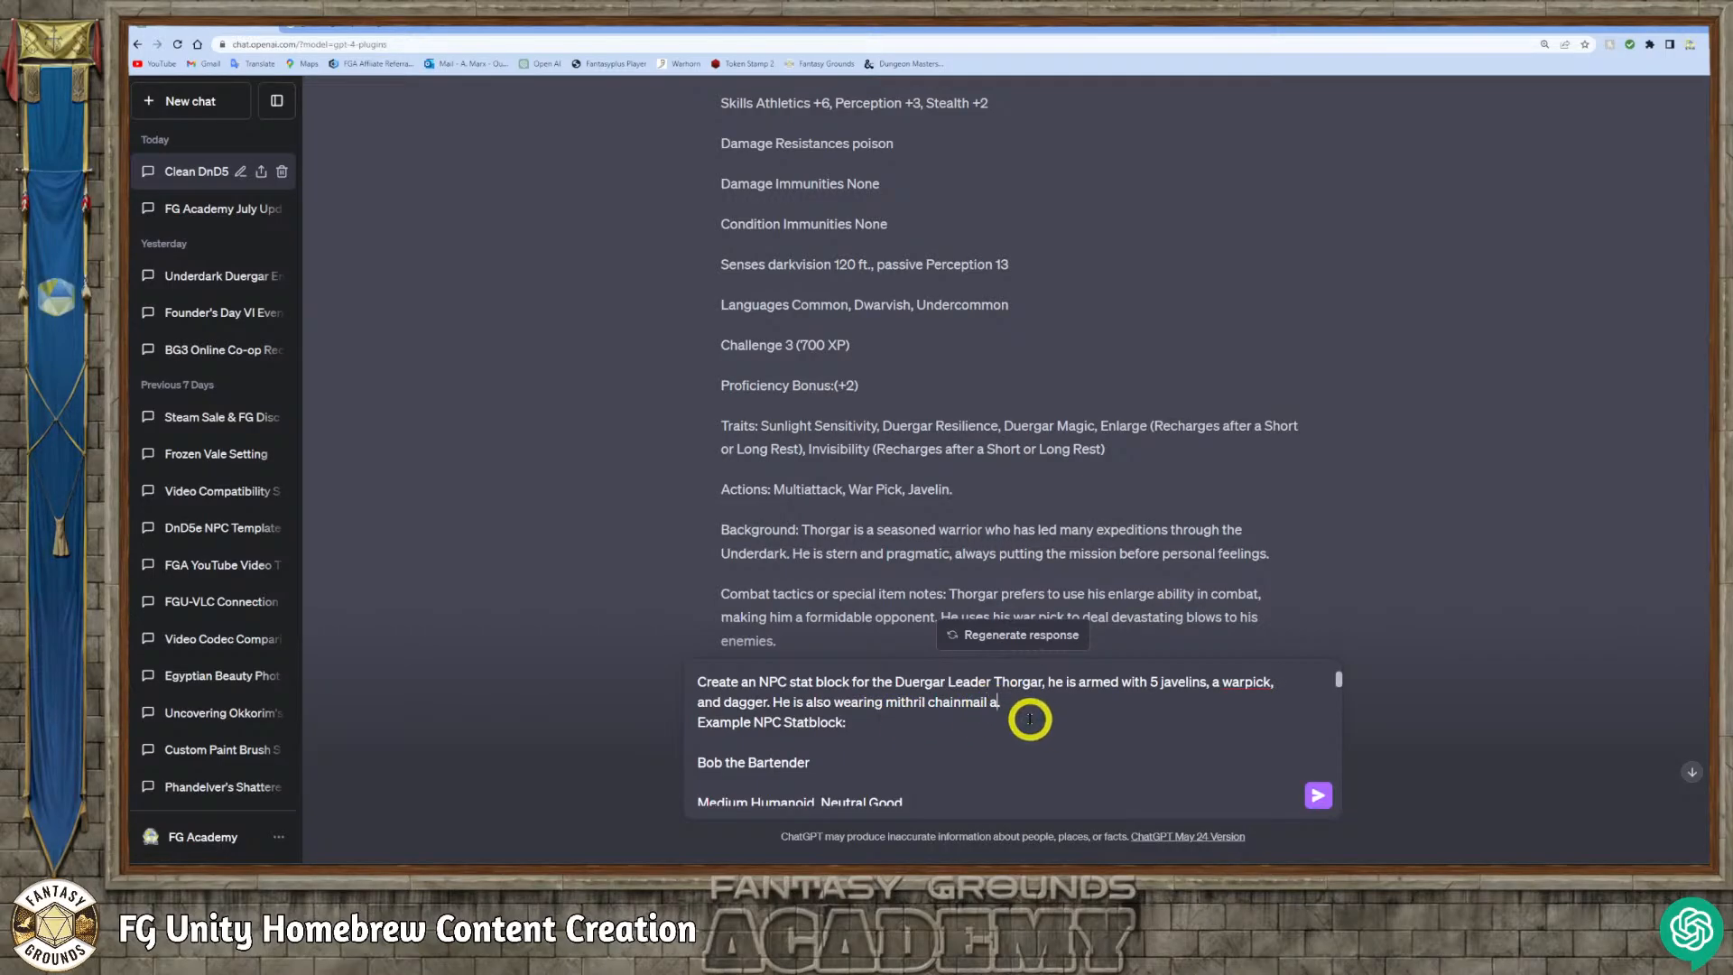
type("armor.")
left_click(1065, 708)
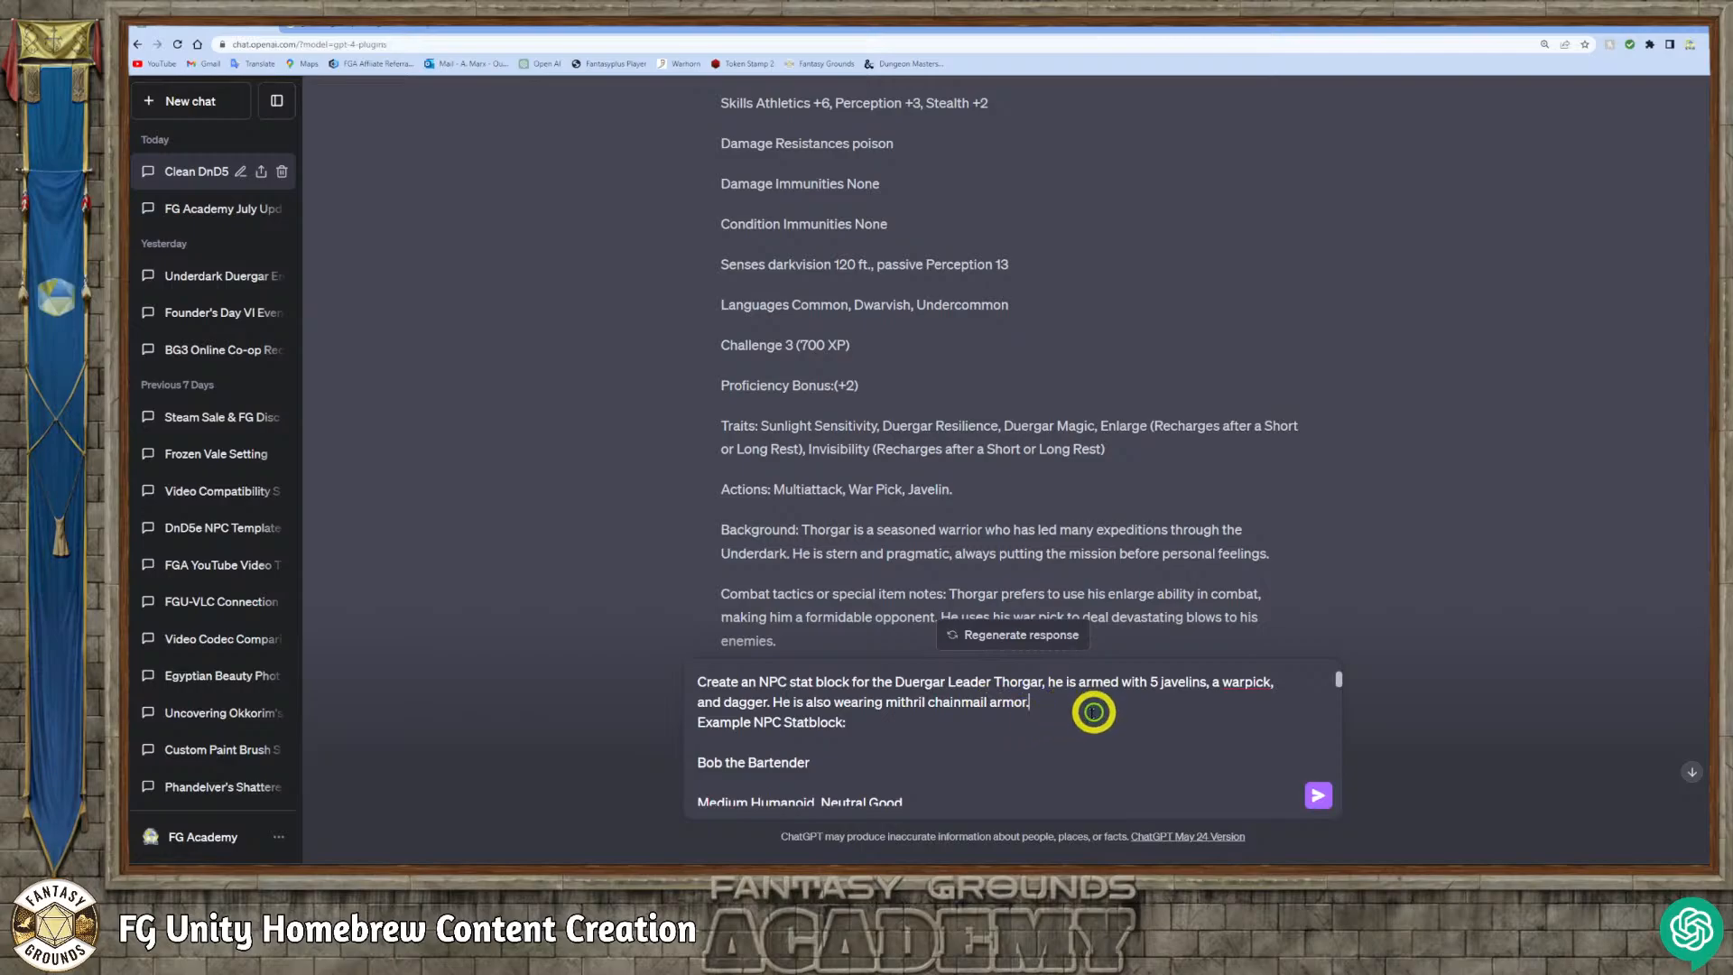
Add the sentence "Also create the scouts and miner Duergar NPC stat block too." to the request.
type("Also c")
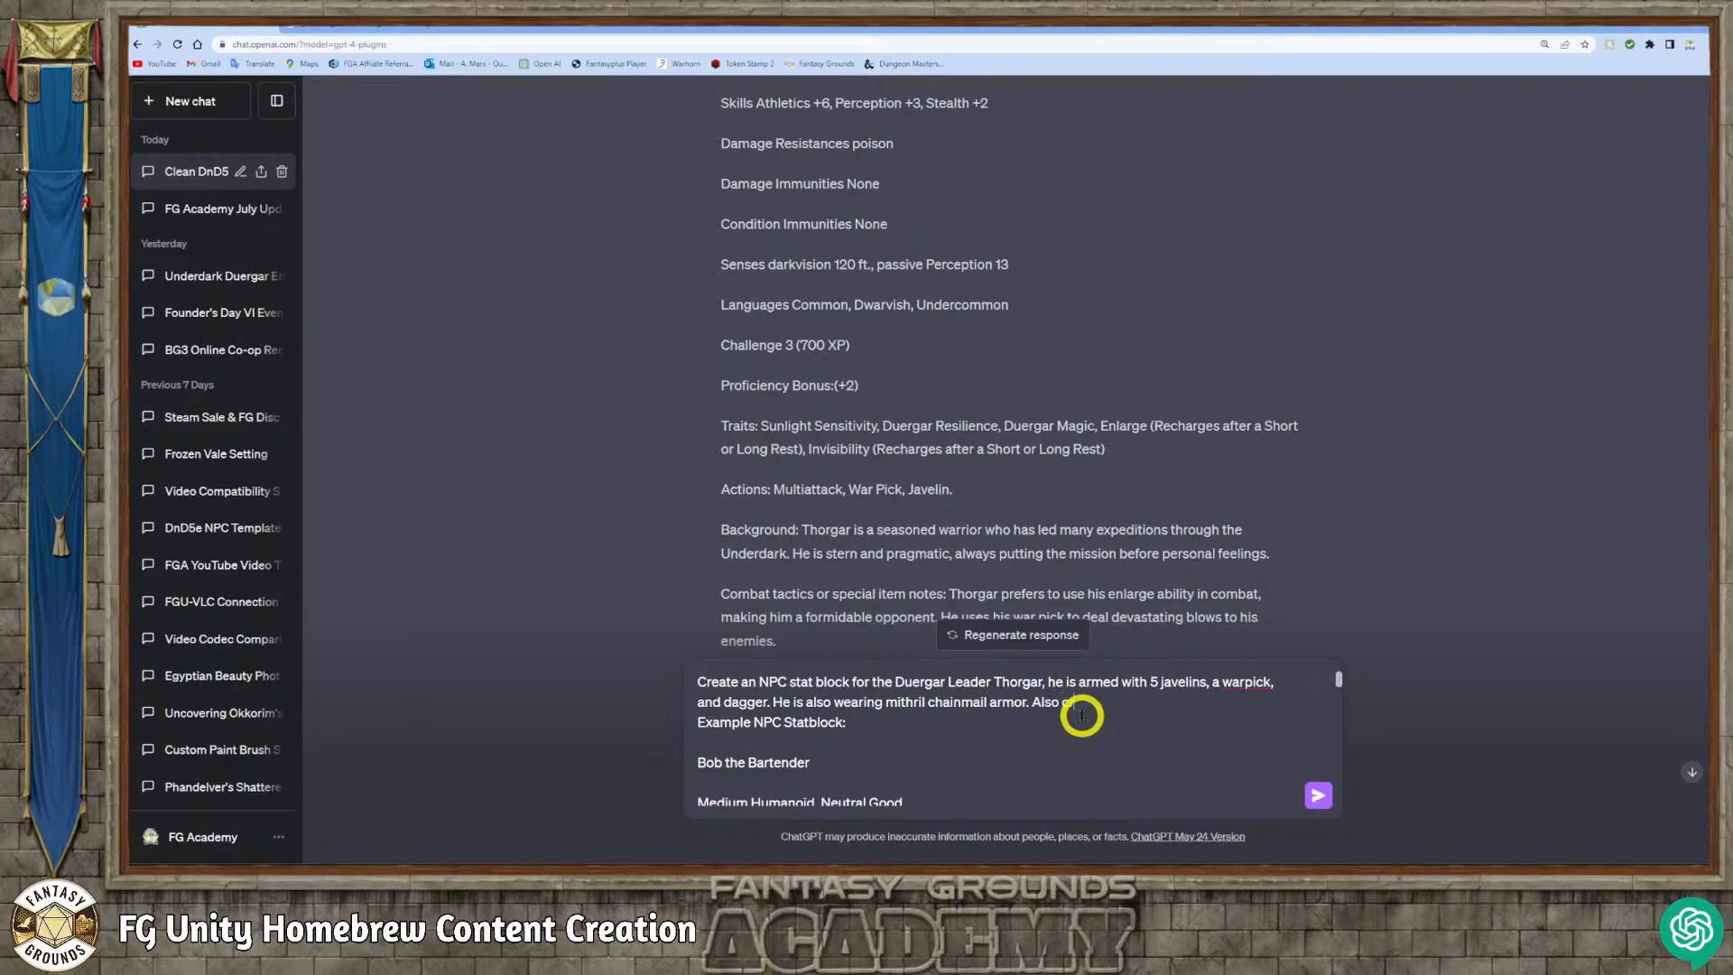
type("reate the scouts and miner Duergar")
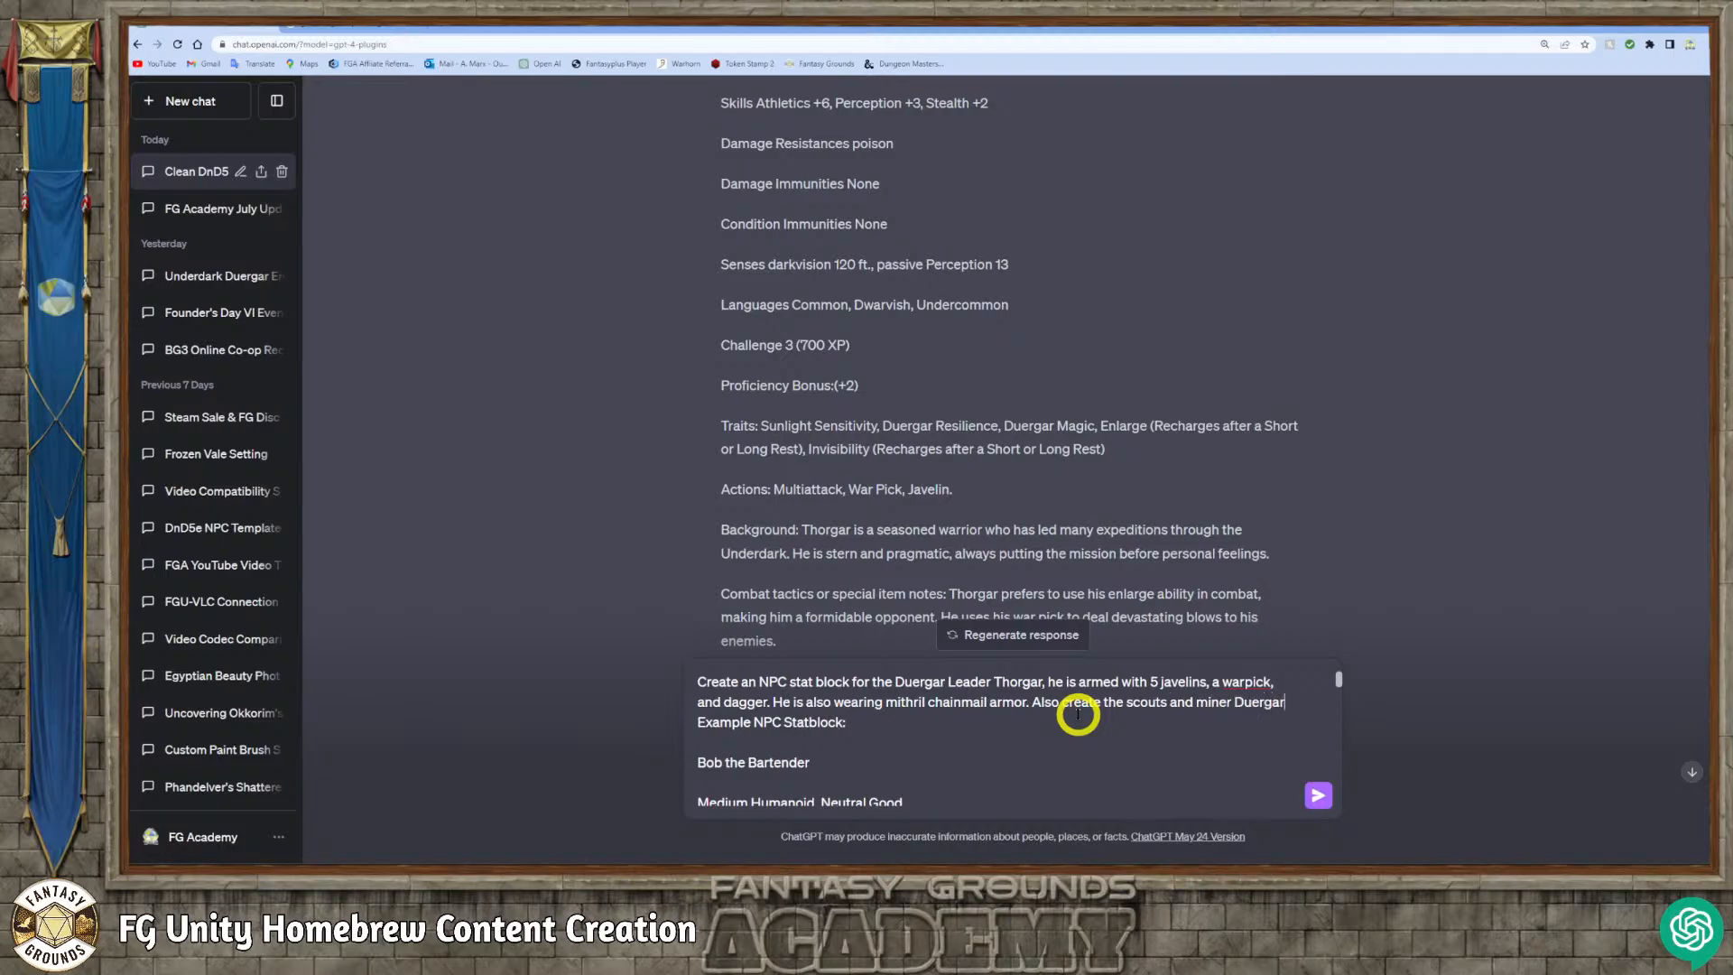
key("shift+Return")
type("NPC stat block too.")
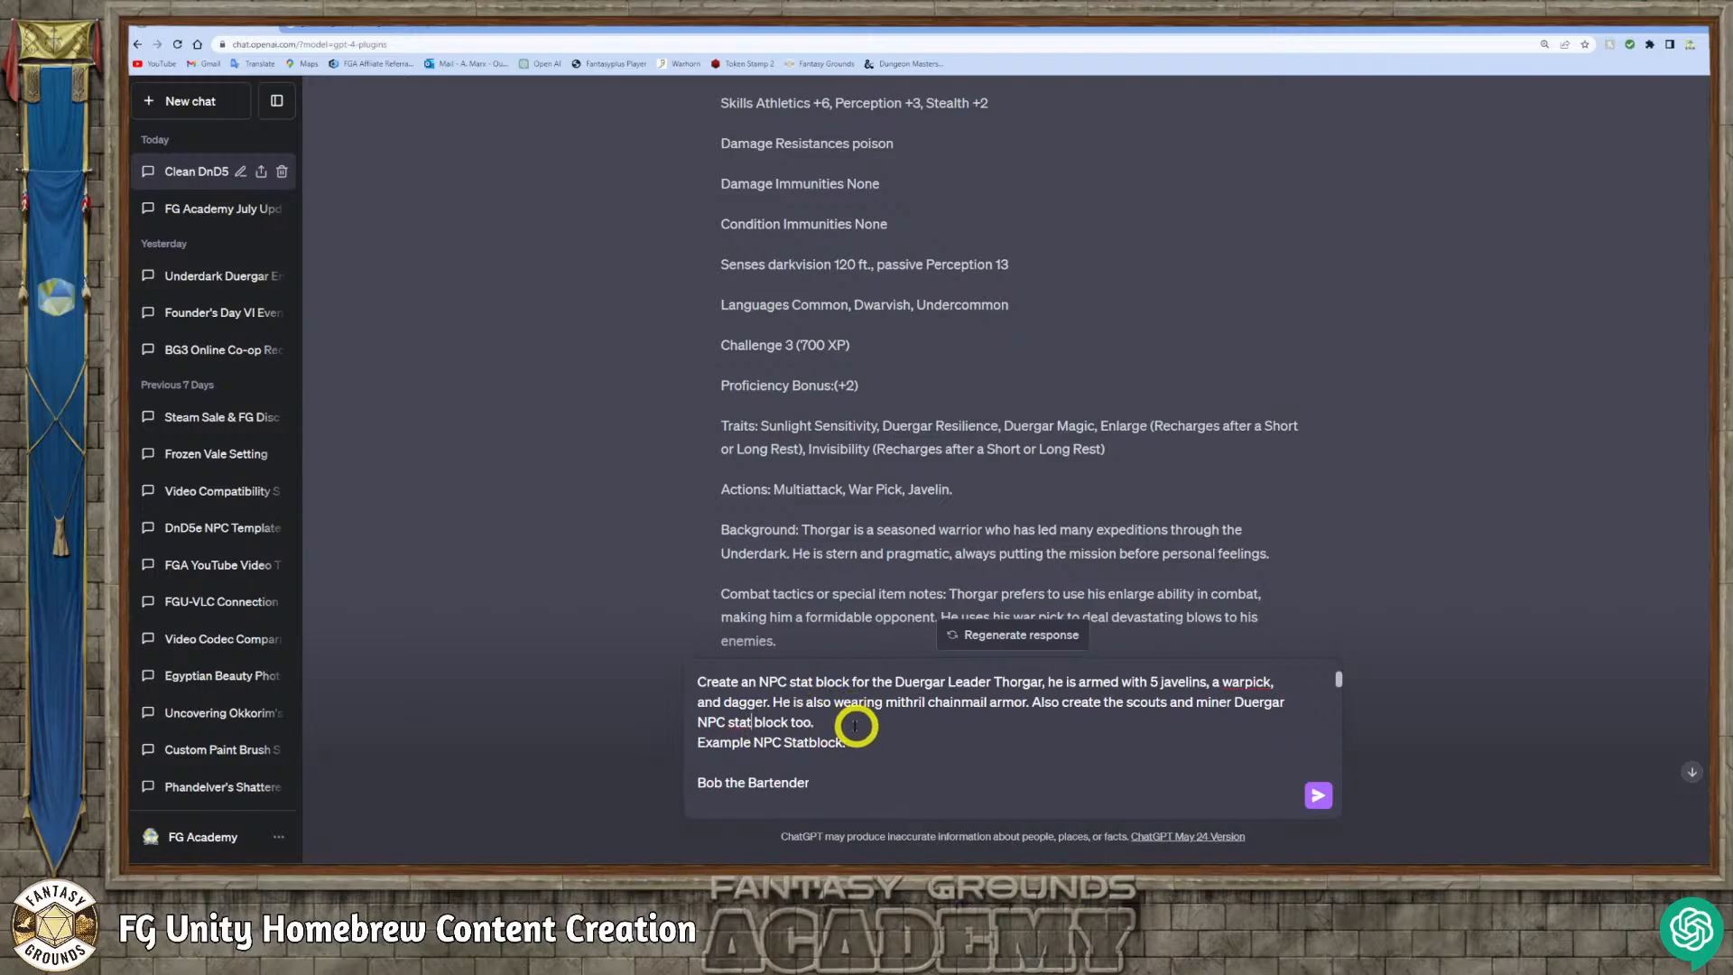
Enclose the request in double asterisks and extend its ending with ", using the exact template below:".
left_click(703, 683)
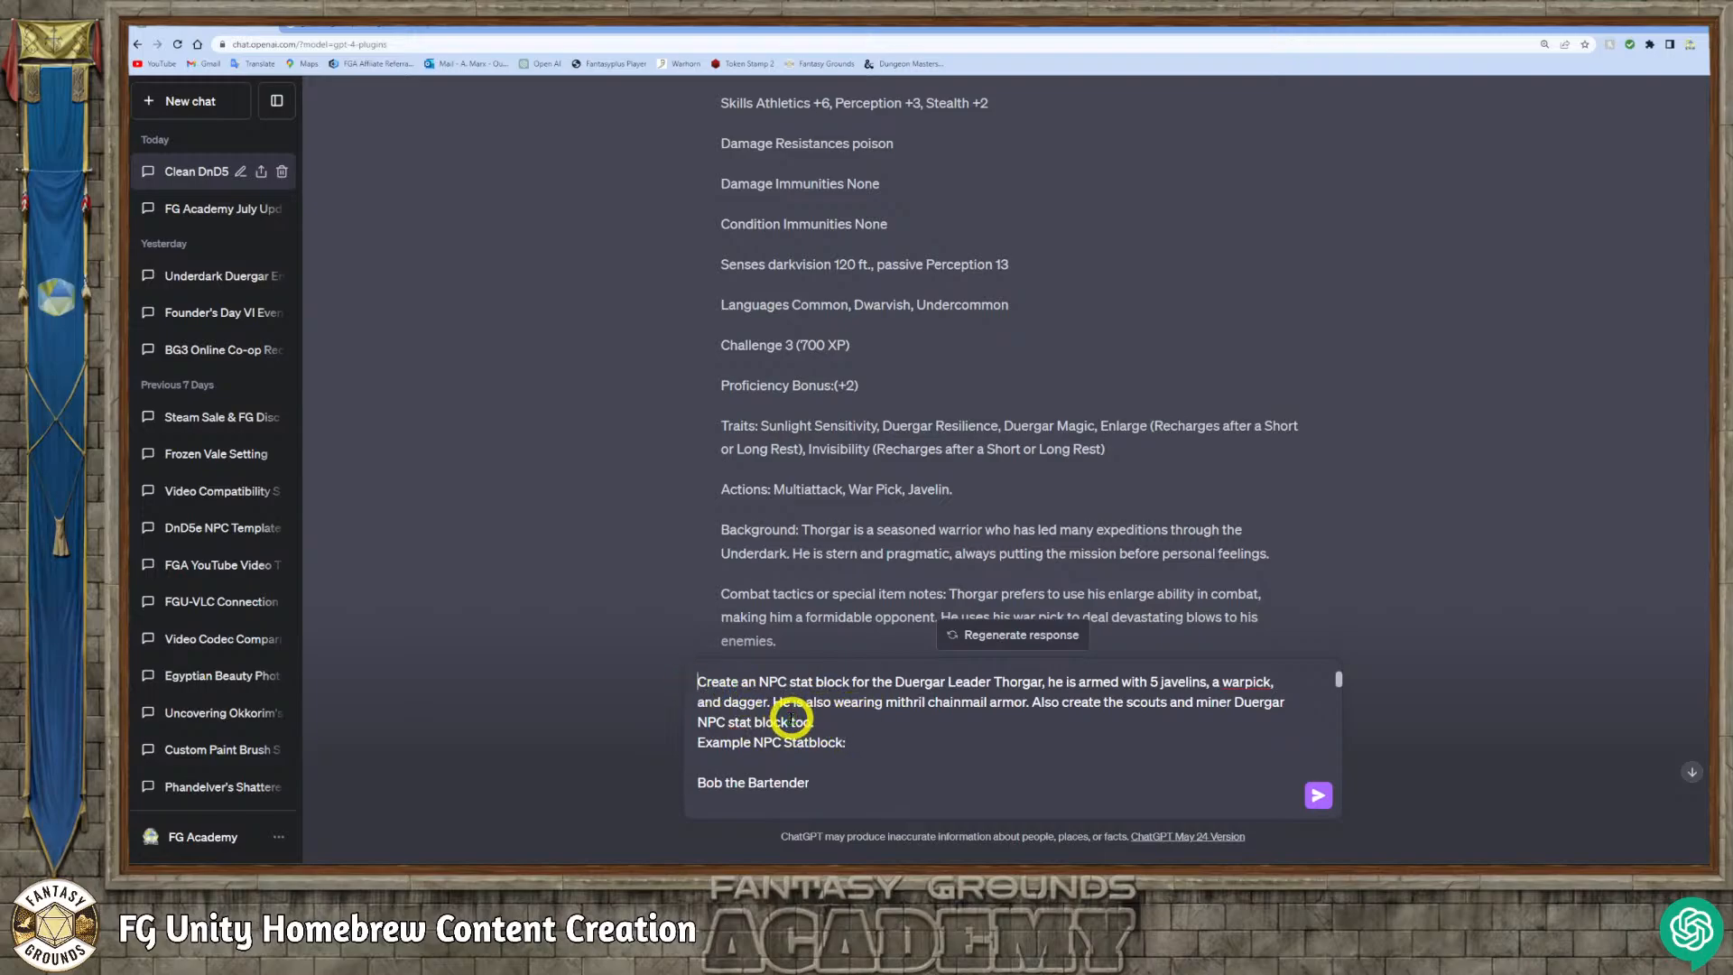
type("**")
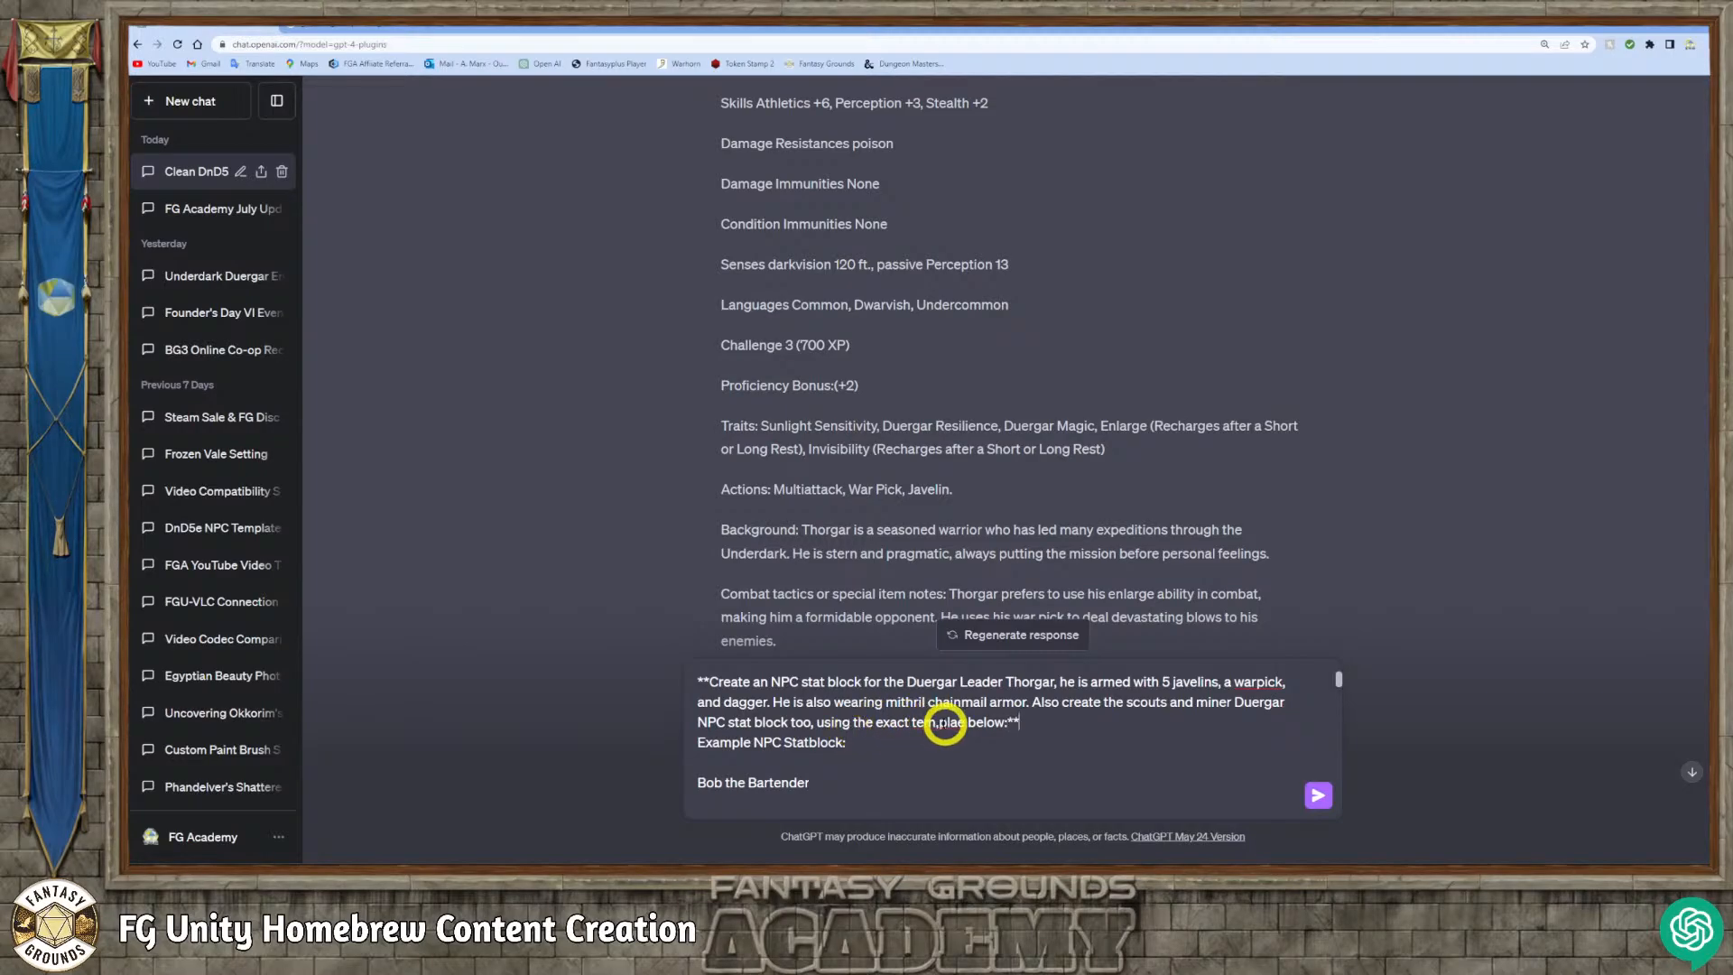
left_click(941, 725)
key("BackSpace")
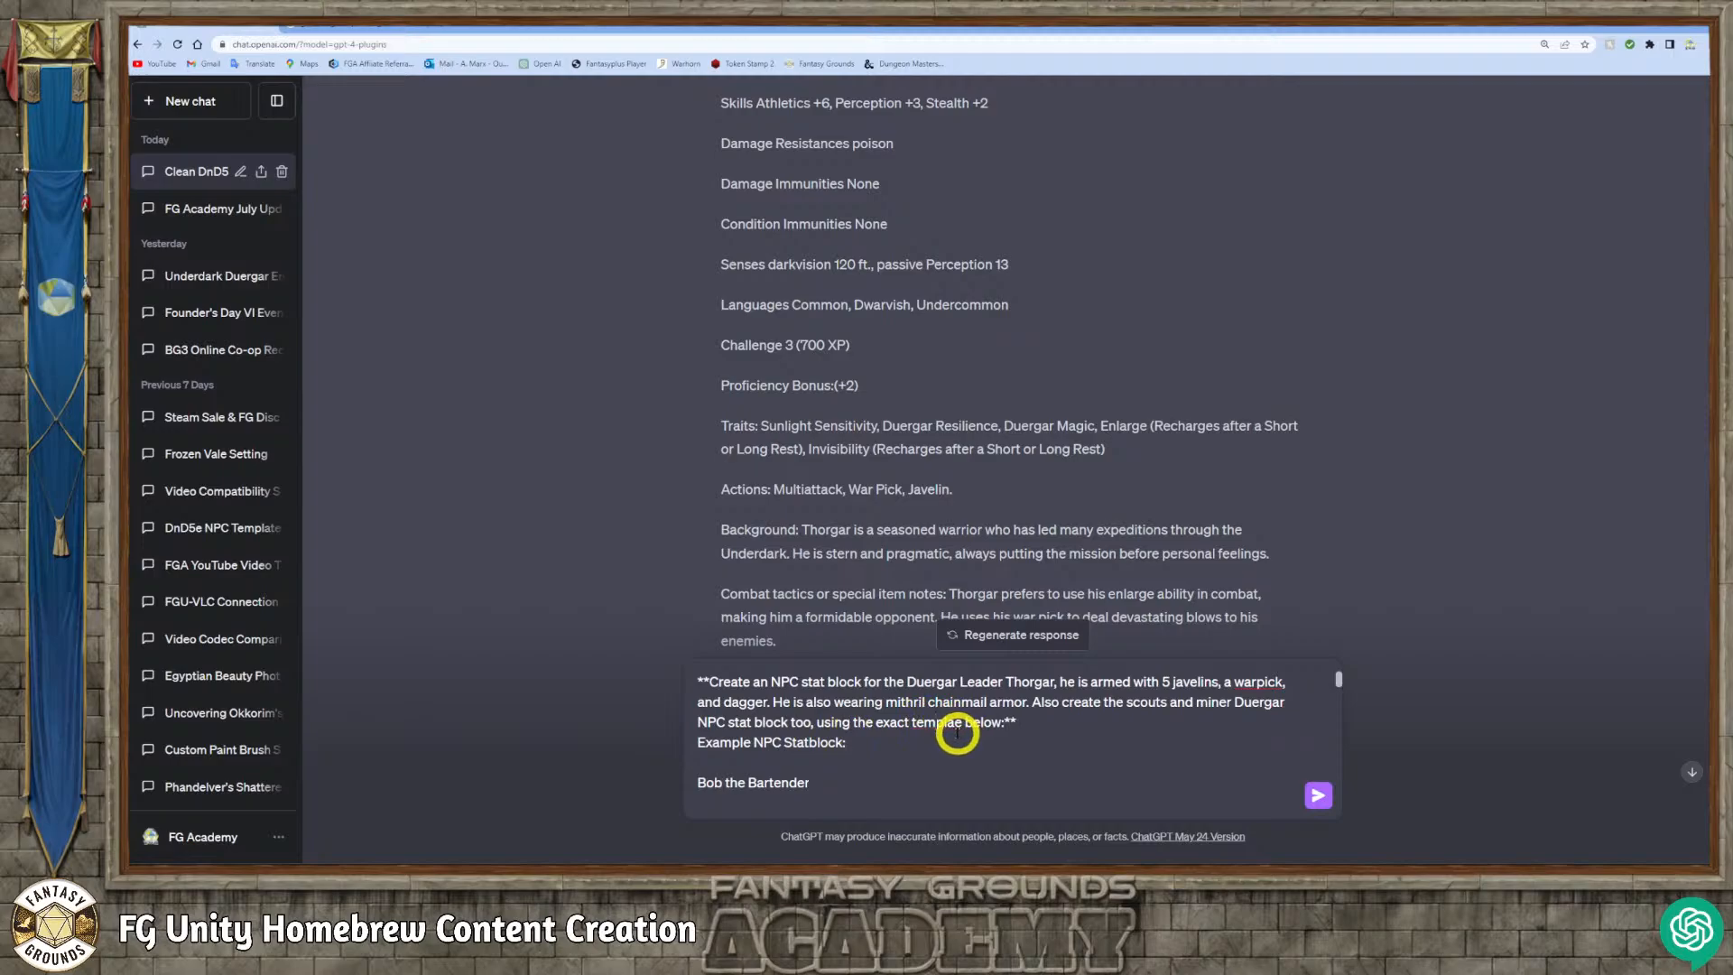
left_click(957, 727)
type("t")
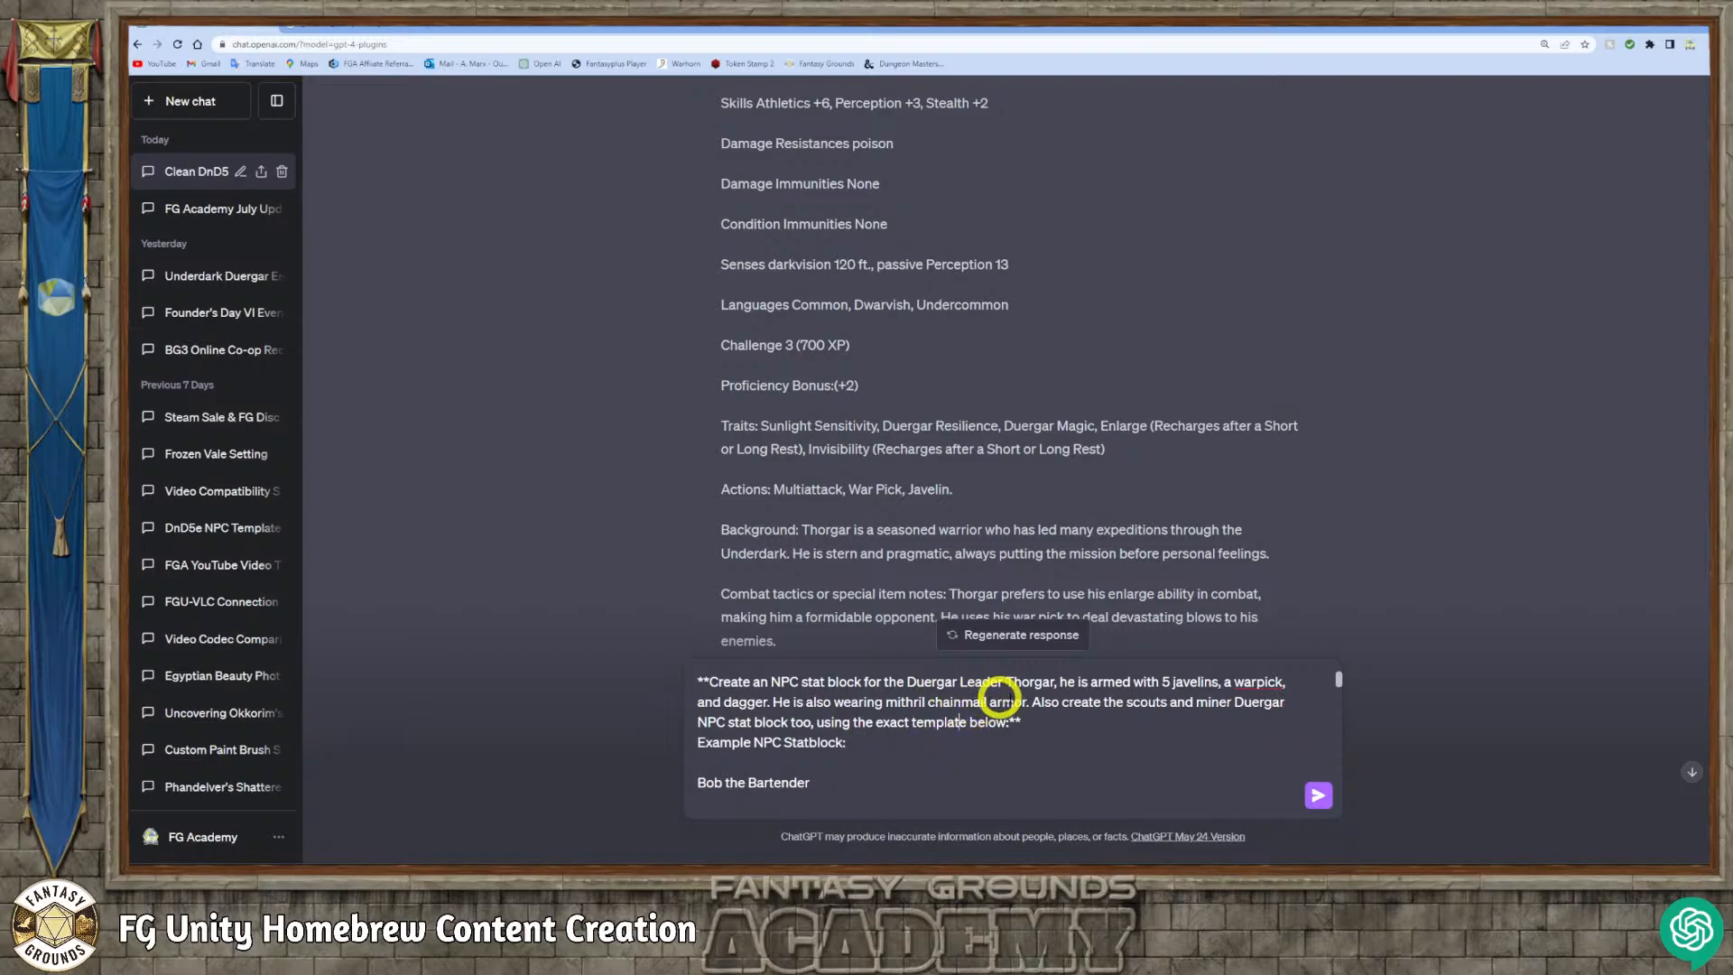
Put a space inside both double-asterisk markers and a blank line before "Example NPC Statblock:".
left_click(1007, 724)
type("**")
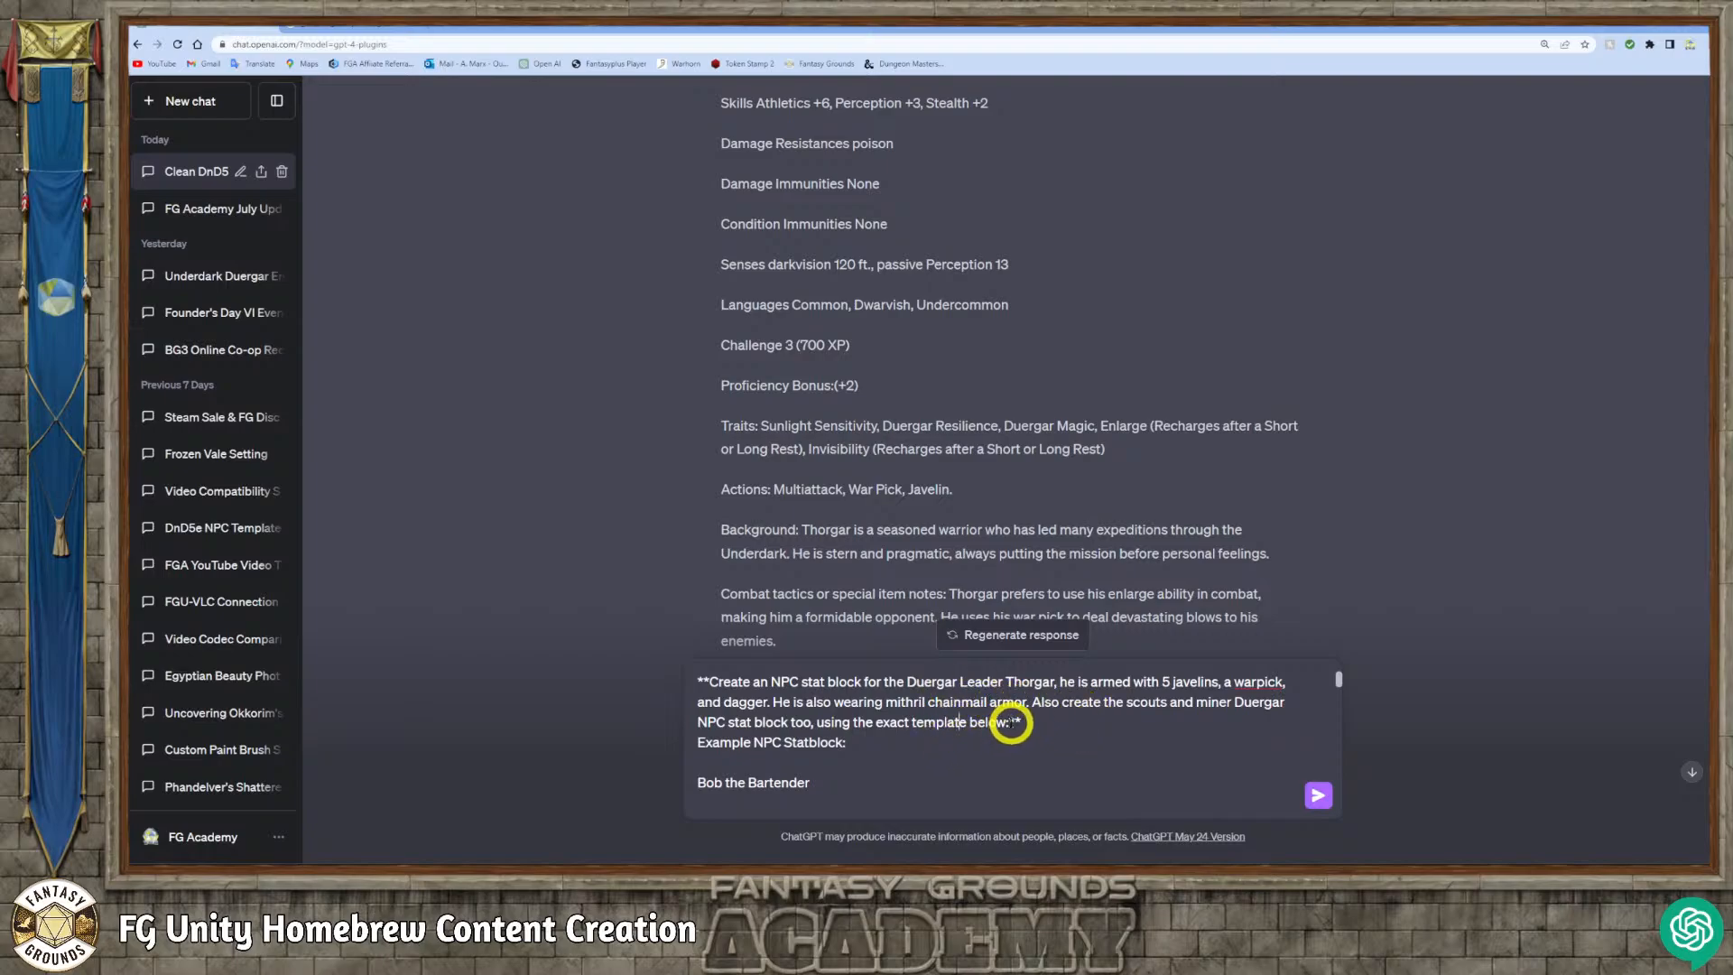
left_click(711, 682)
type("*")
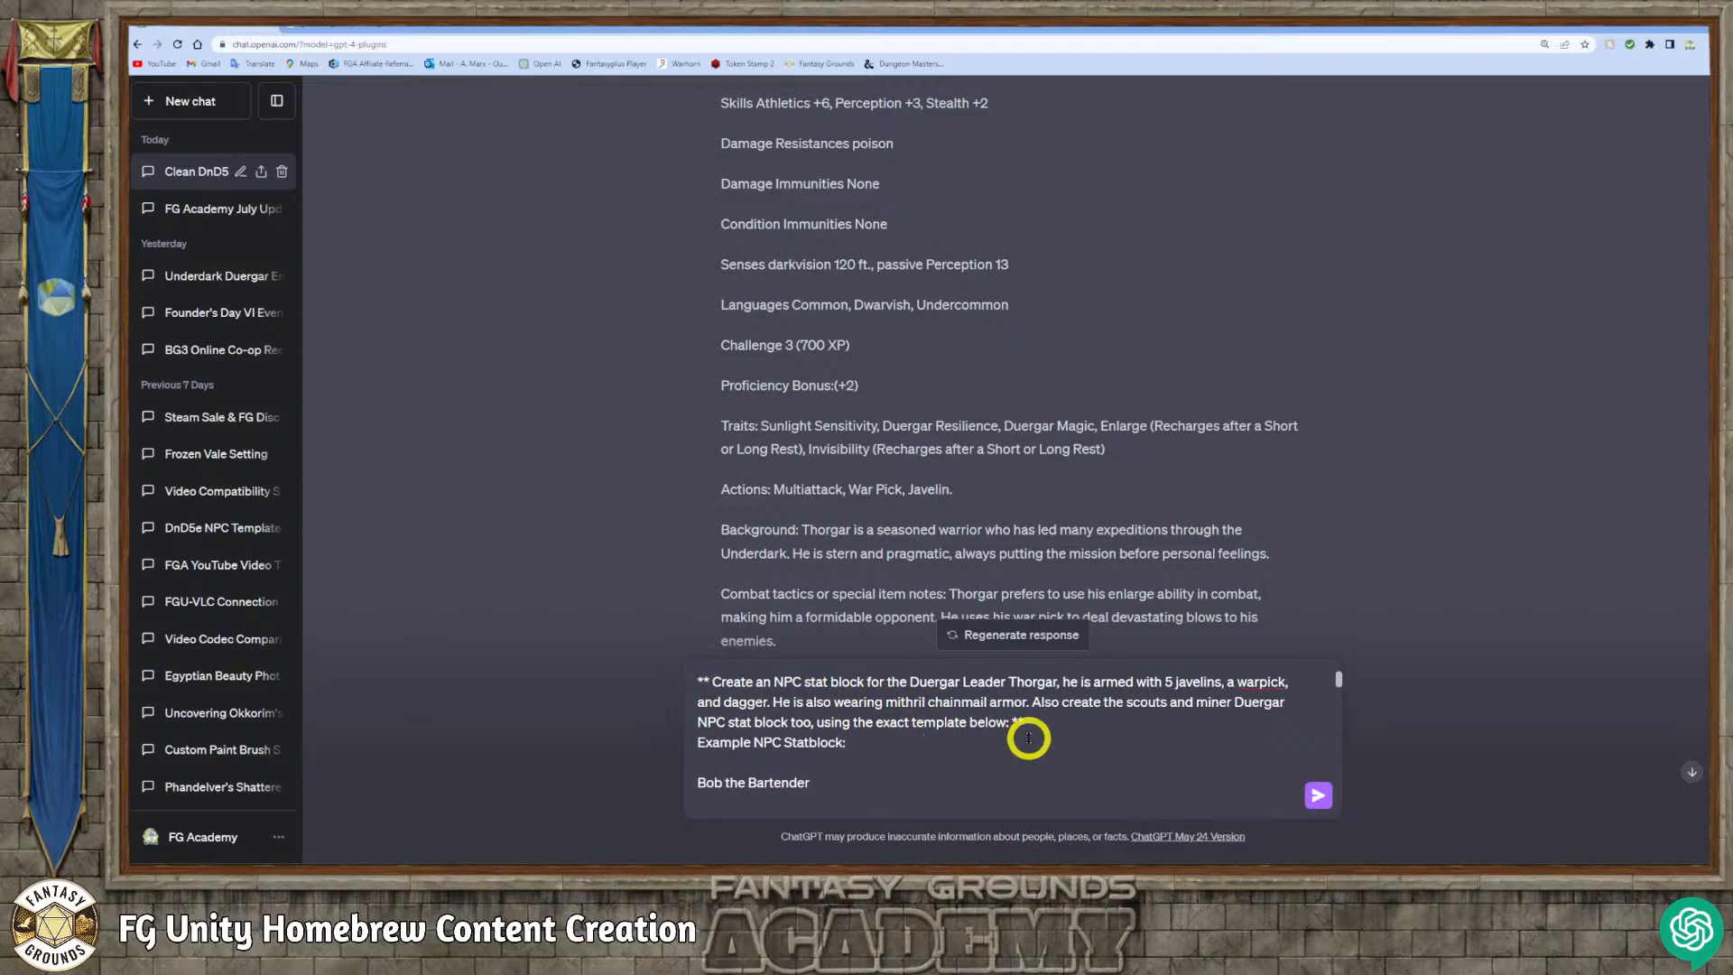
scroll(1028, 739, "down", 1)
scroll(1027, 739, "up", 1)
left_click(698, 742)
Check the pasted example stat block in the message, from saving throws and skills to the traits and actions.
scroll(750, 751, "down", 5)
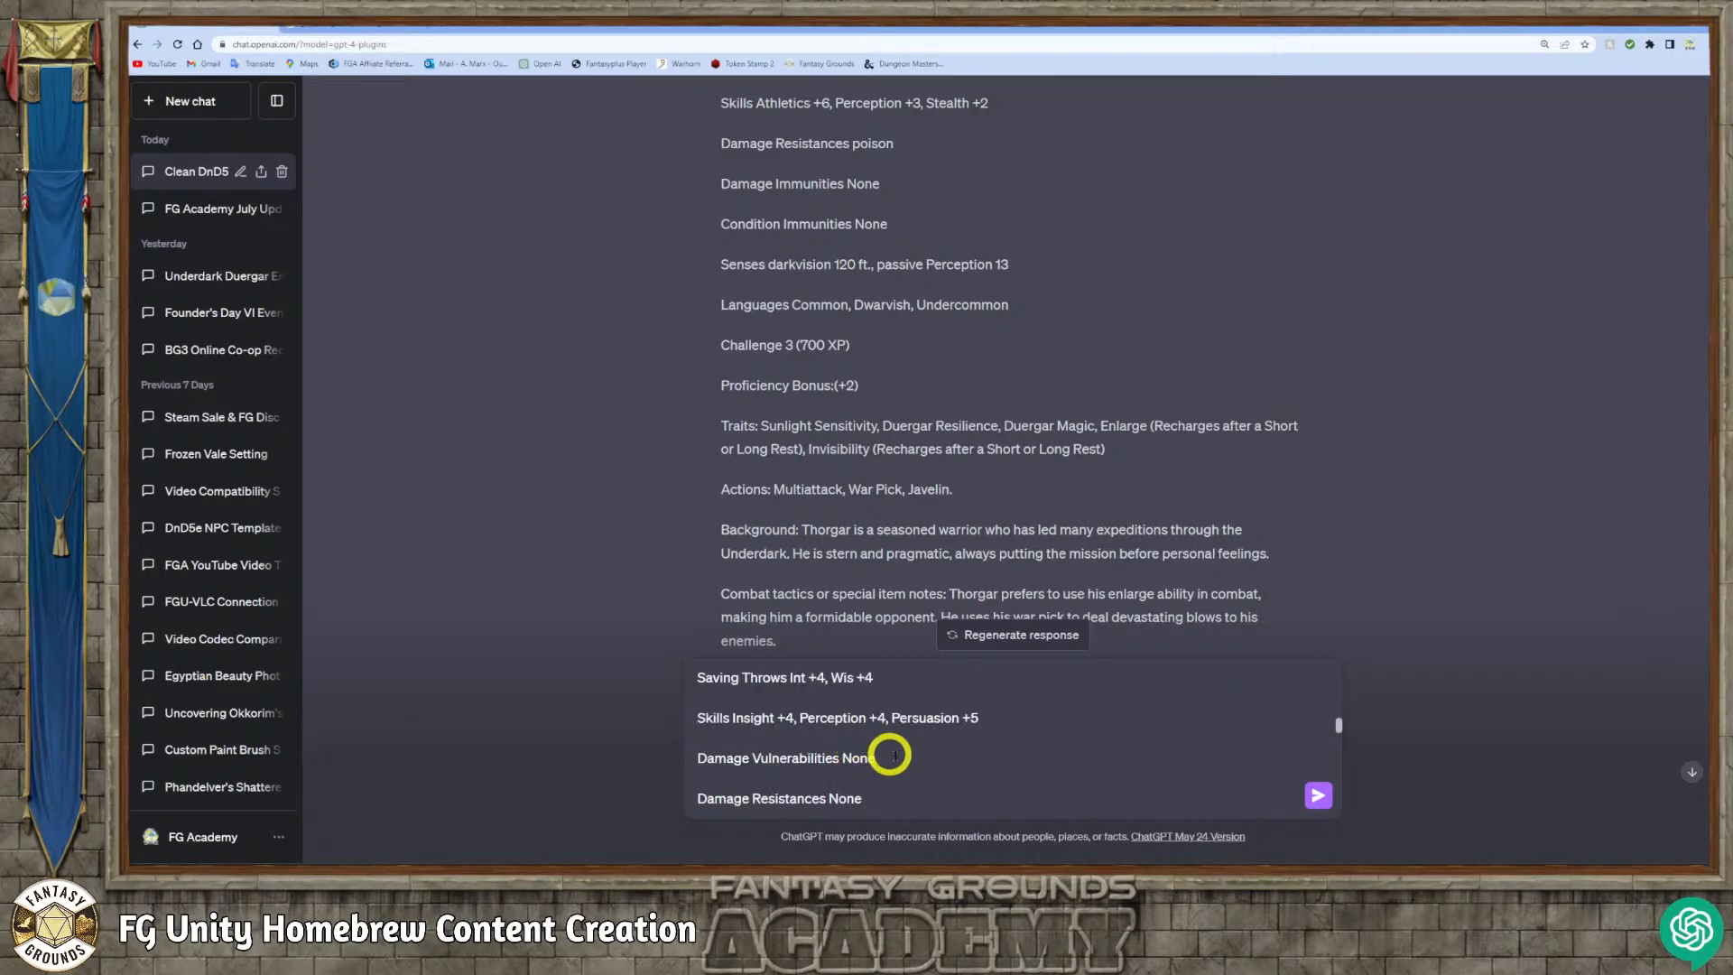
scroll(892, 755, "down", 5)
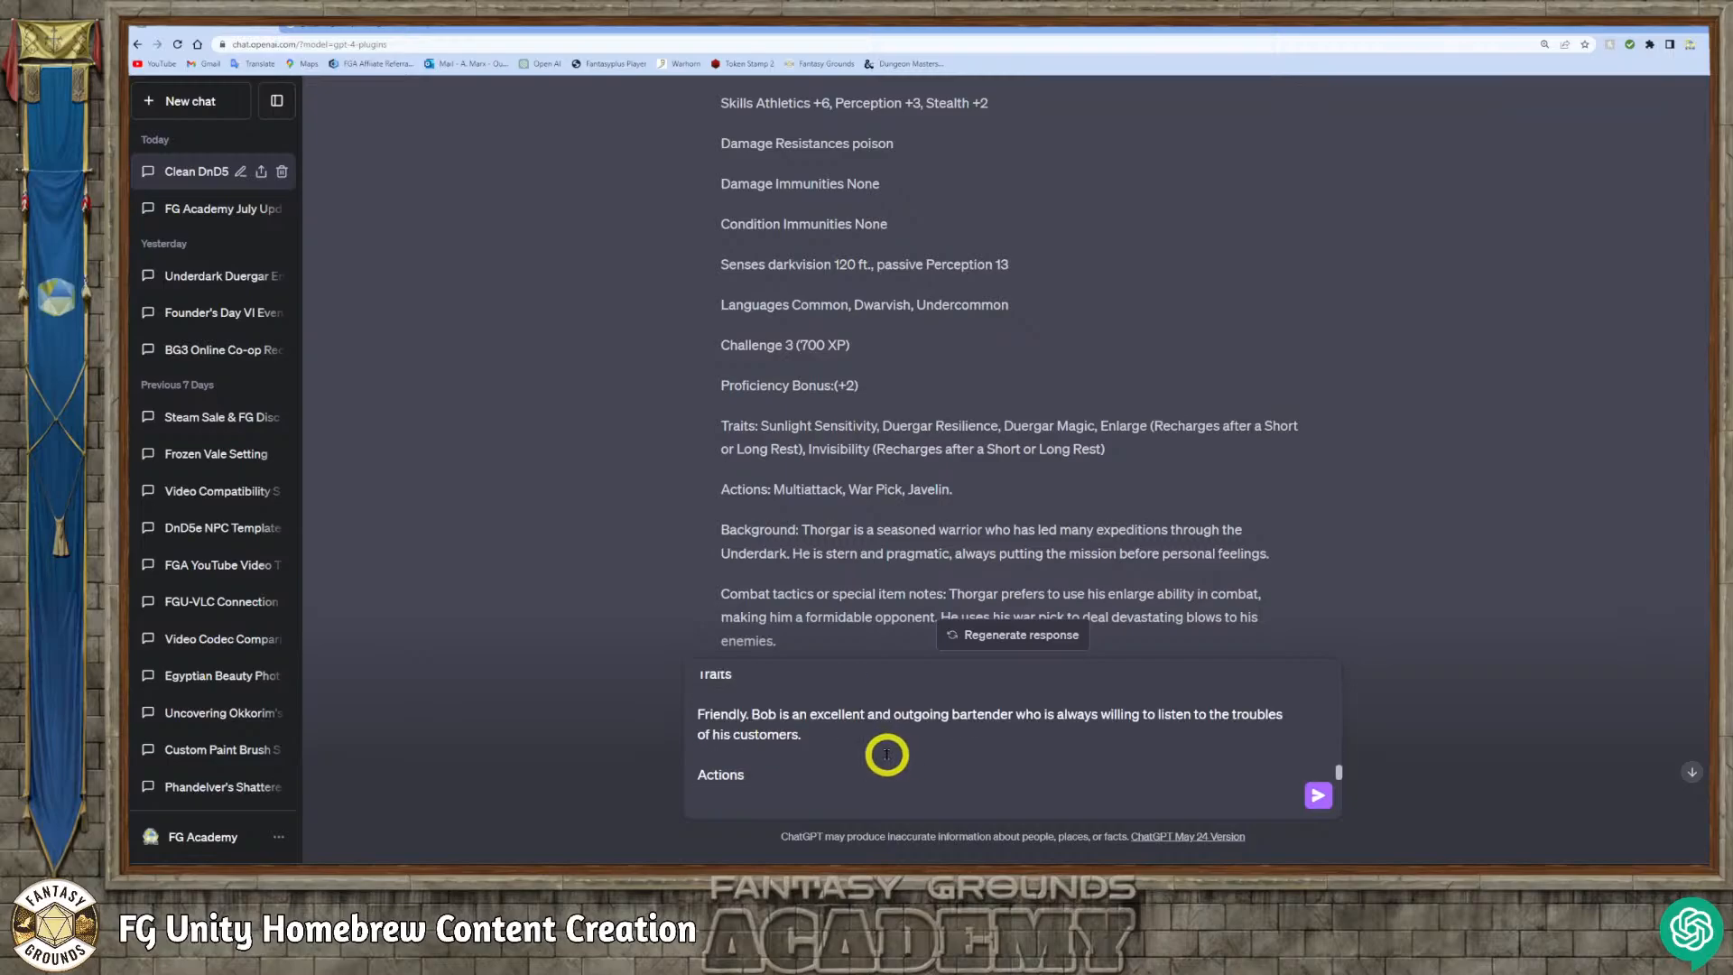
scroll(817, 733, "up", 2)
scroll(794, 735, "down", 2)
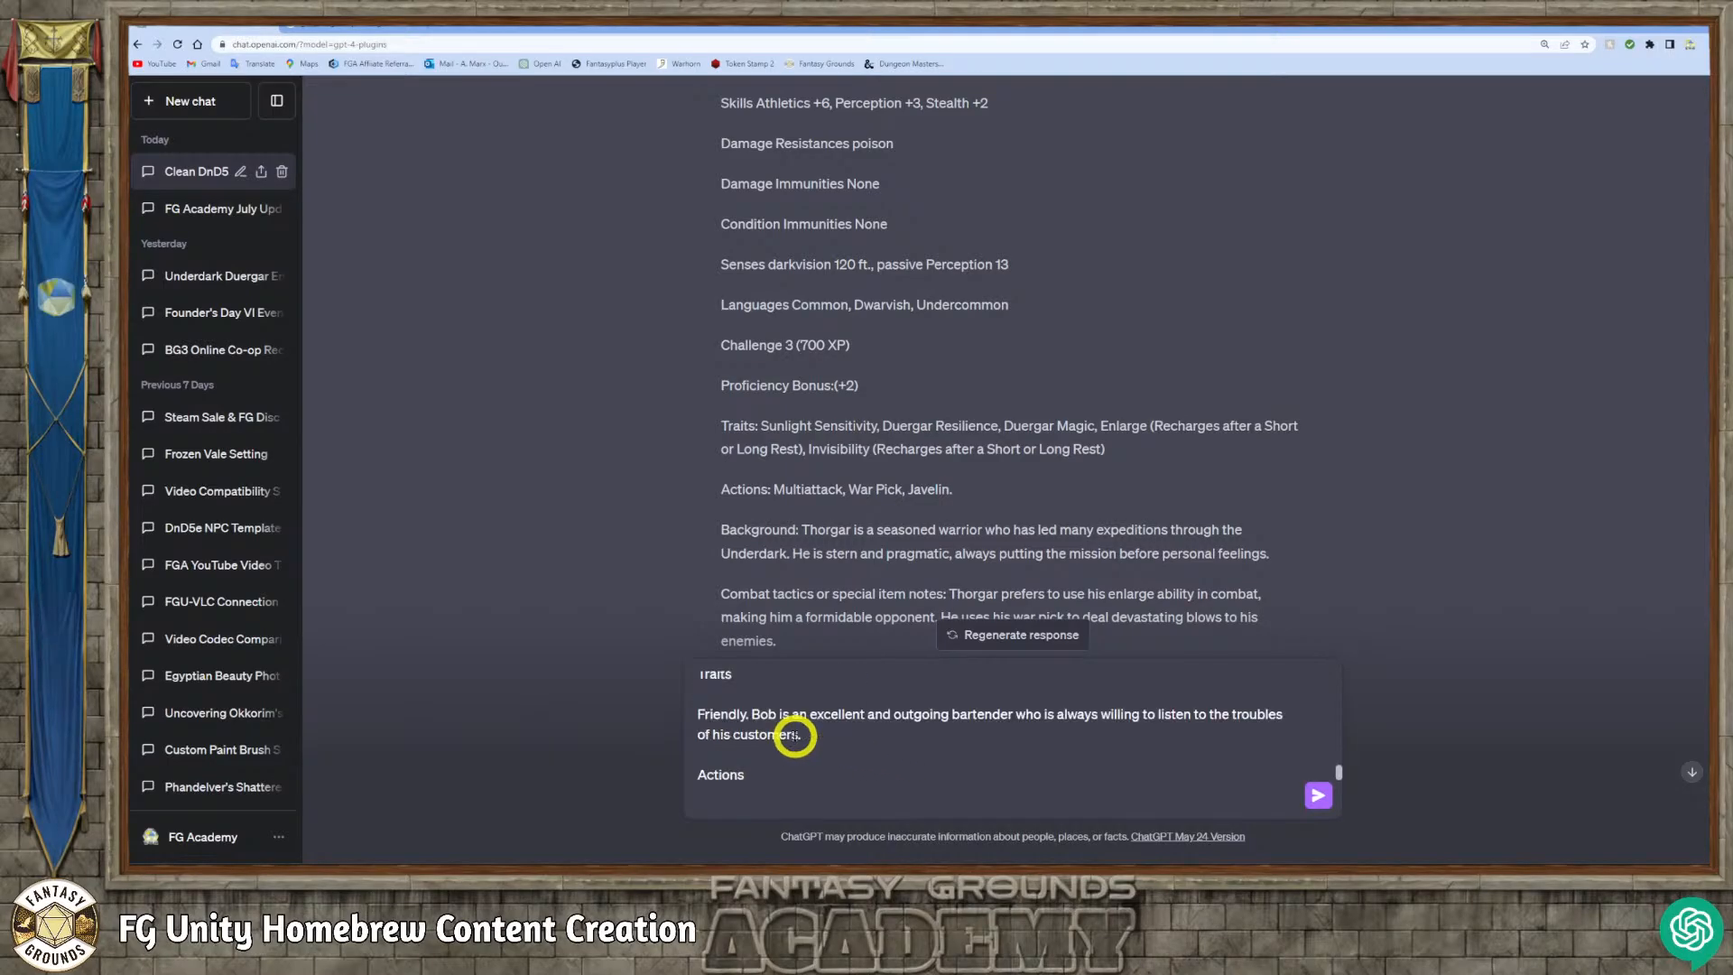
scroll(795, 735, "down", 3)
scroll(798, 733, "up", 6)
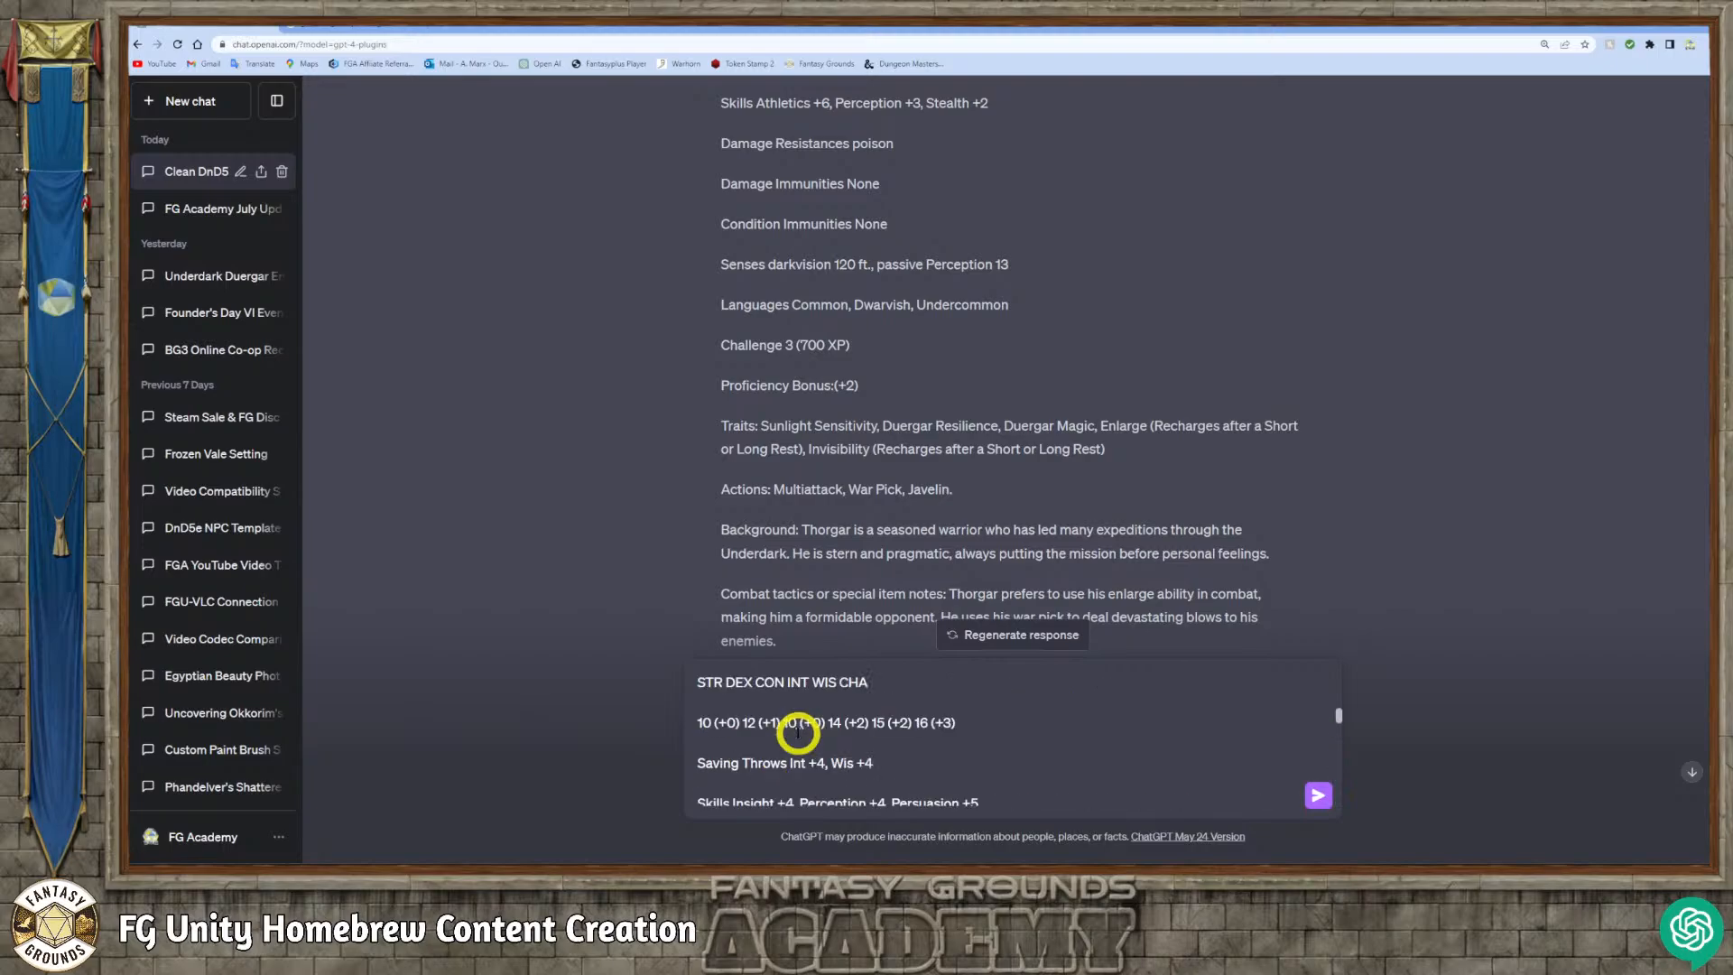
scroll(798, 733, "up", 5)
End the request with "Use the exact NPC stat block format for FG Unity parsing, requirements." after "template below." and send it.
left_click(1009, 722)
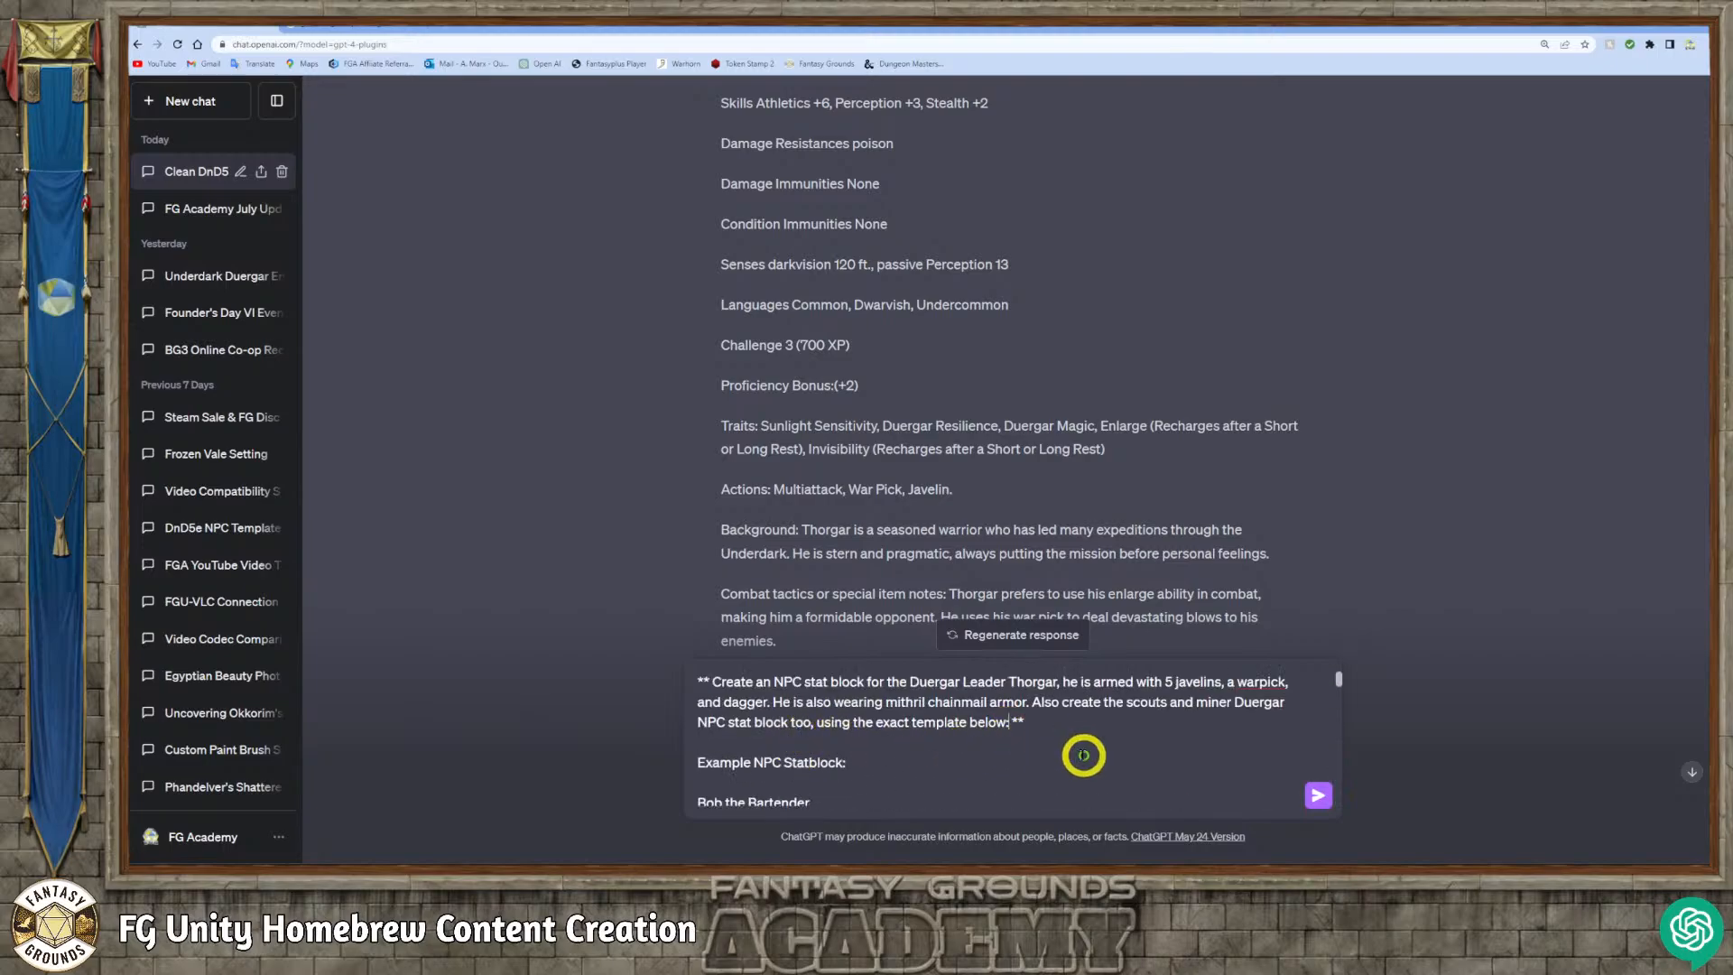
key("BackSpace")
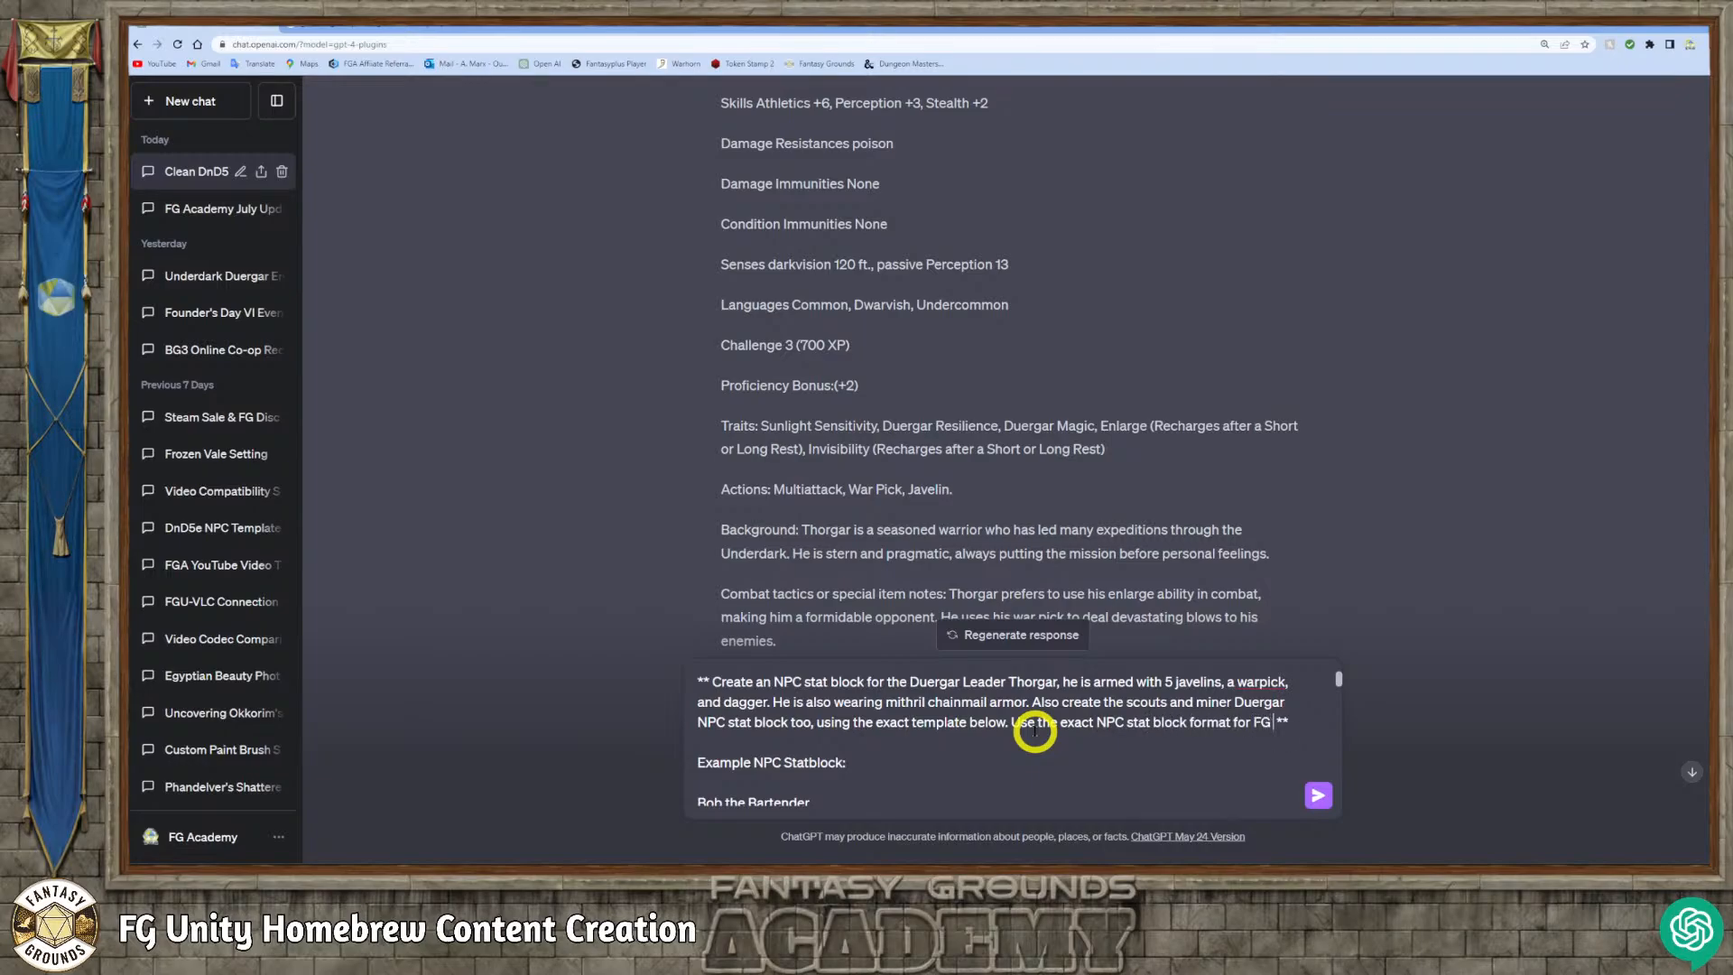
type("Unio")
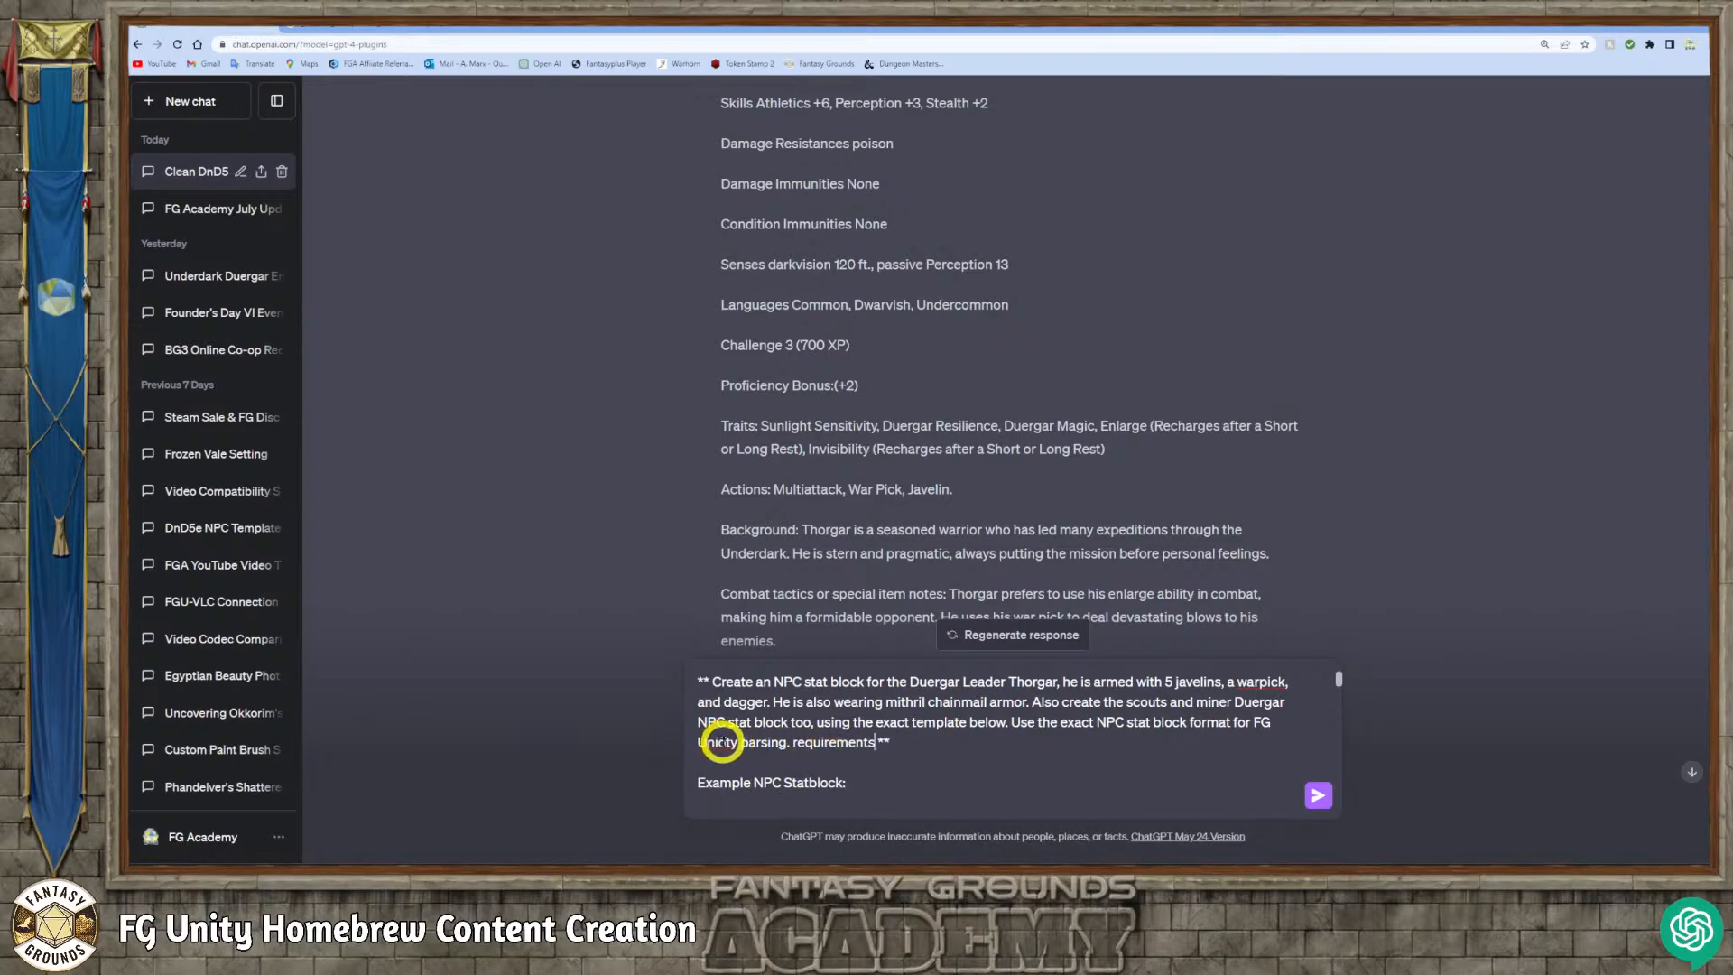
left_click(725, 742)
key("BackSpace")
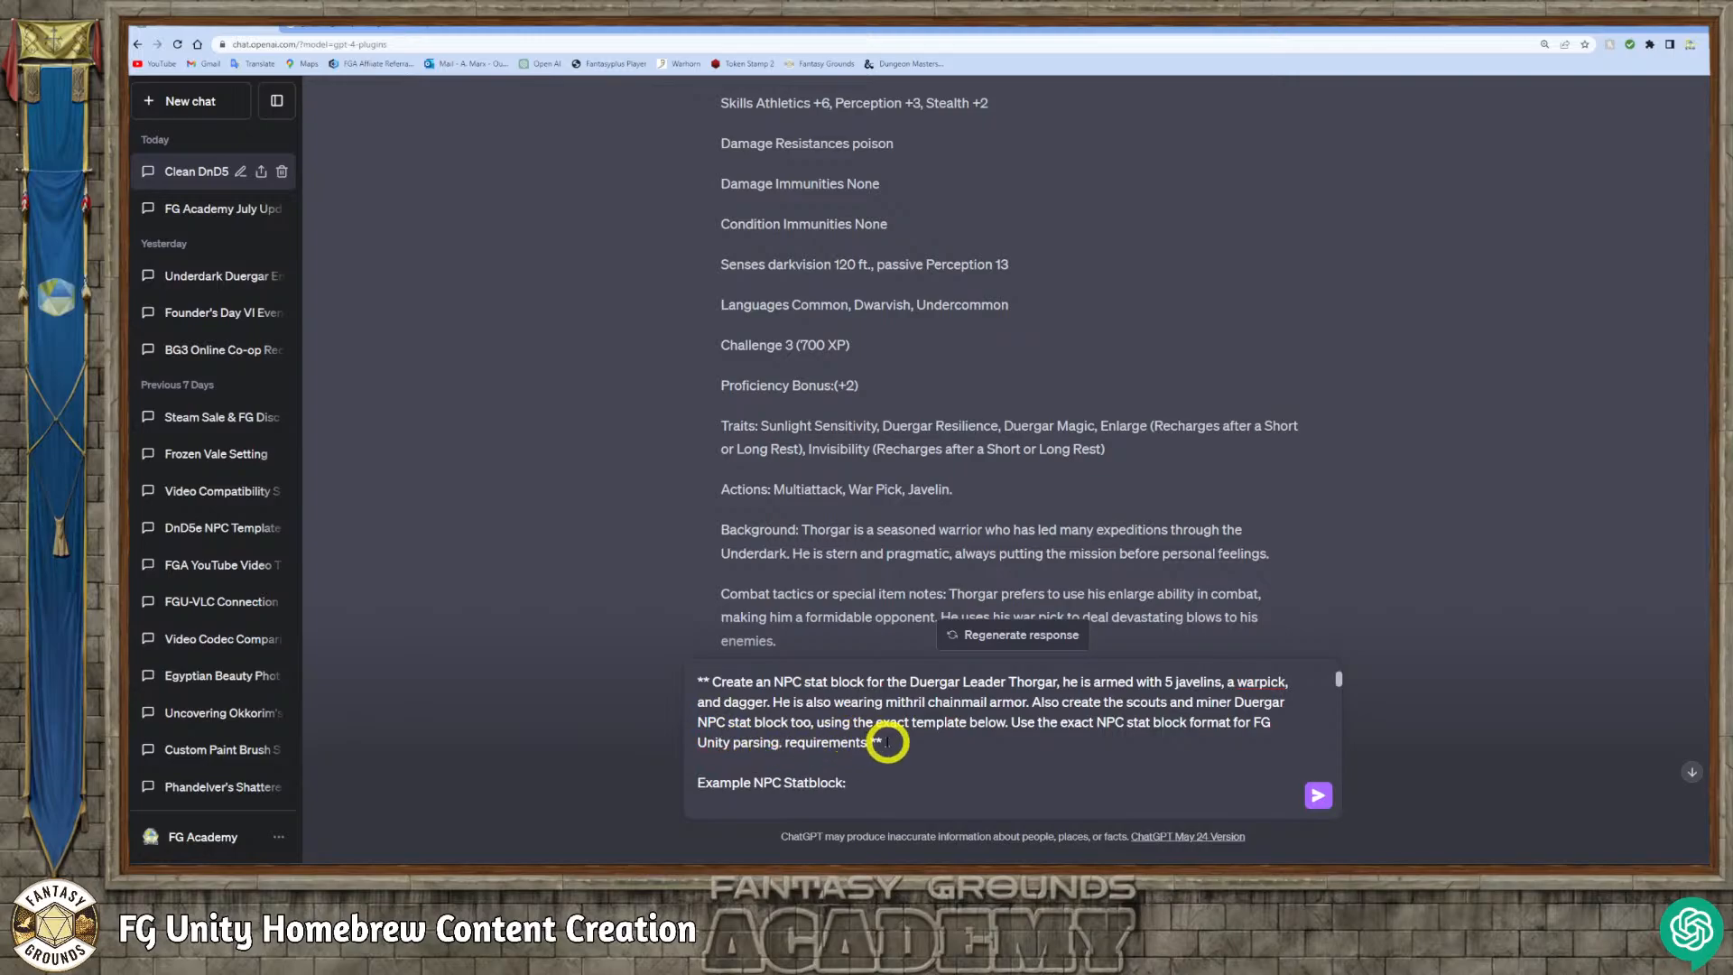
left_click(784, 742)
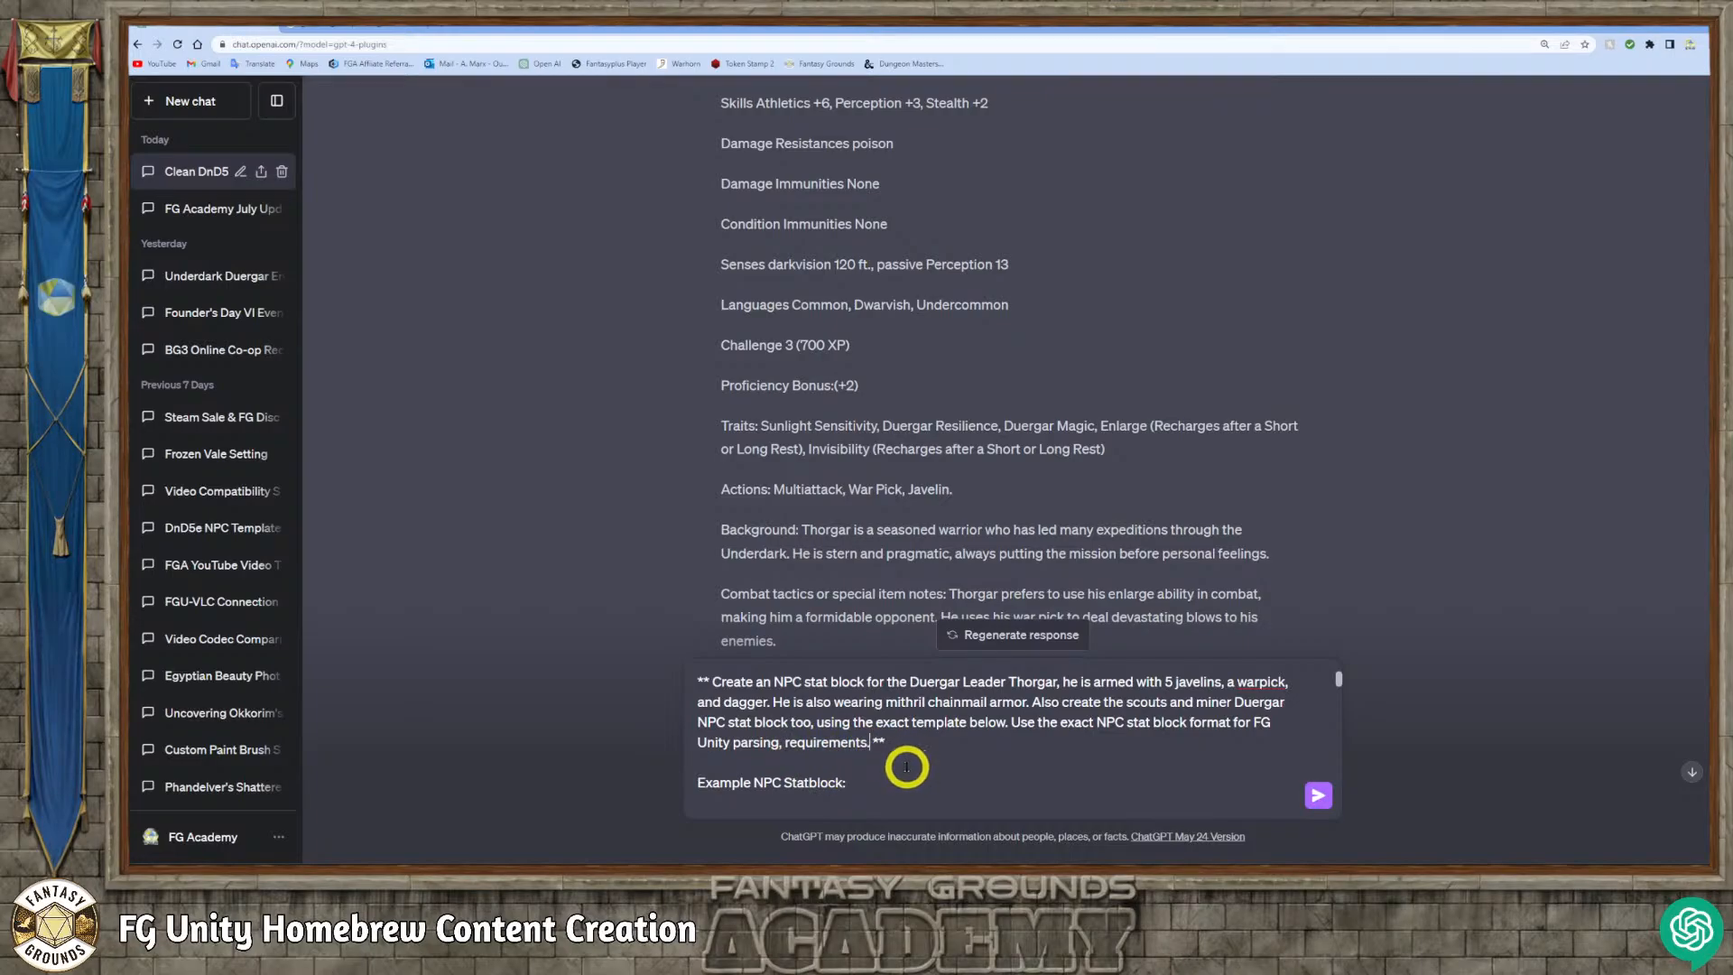
scroll(1036, 754, "down", 3)
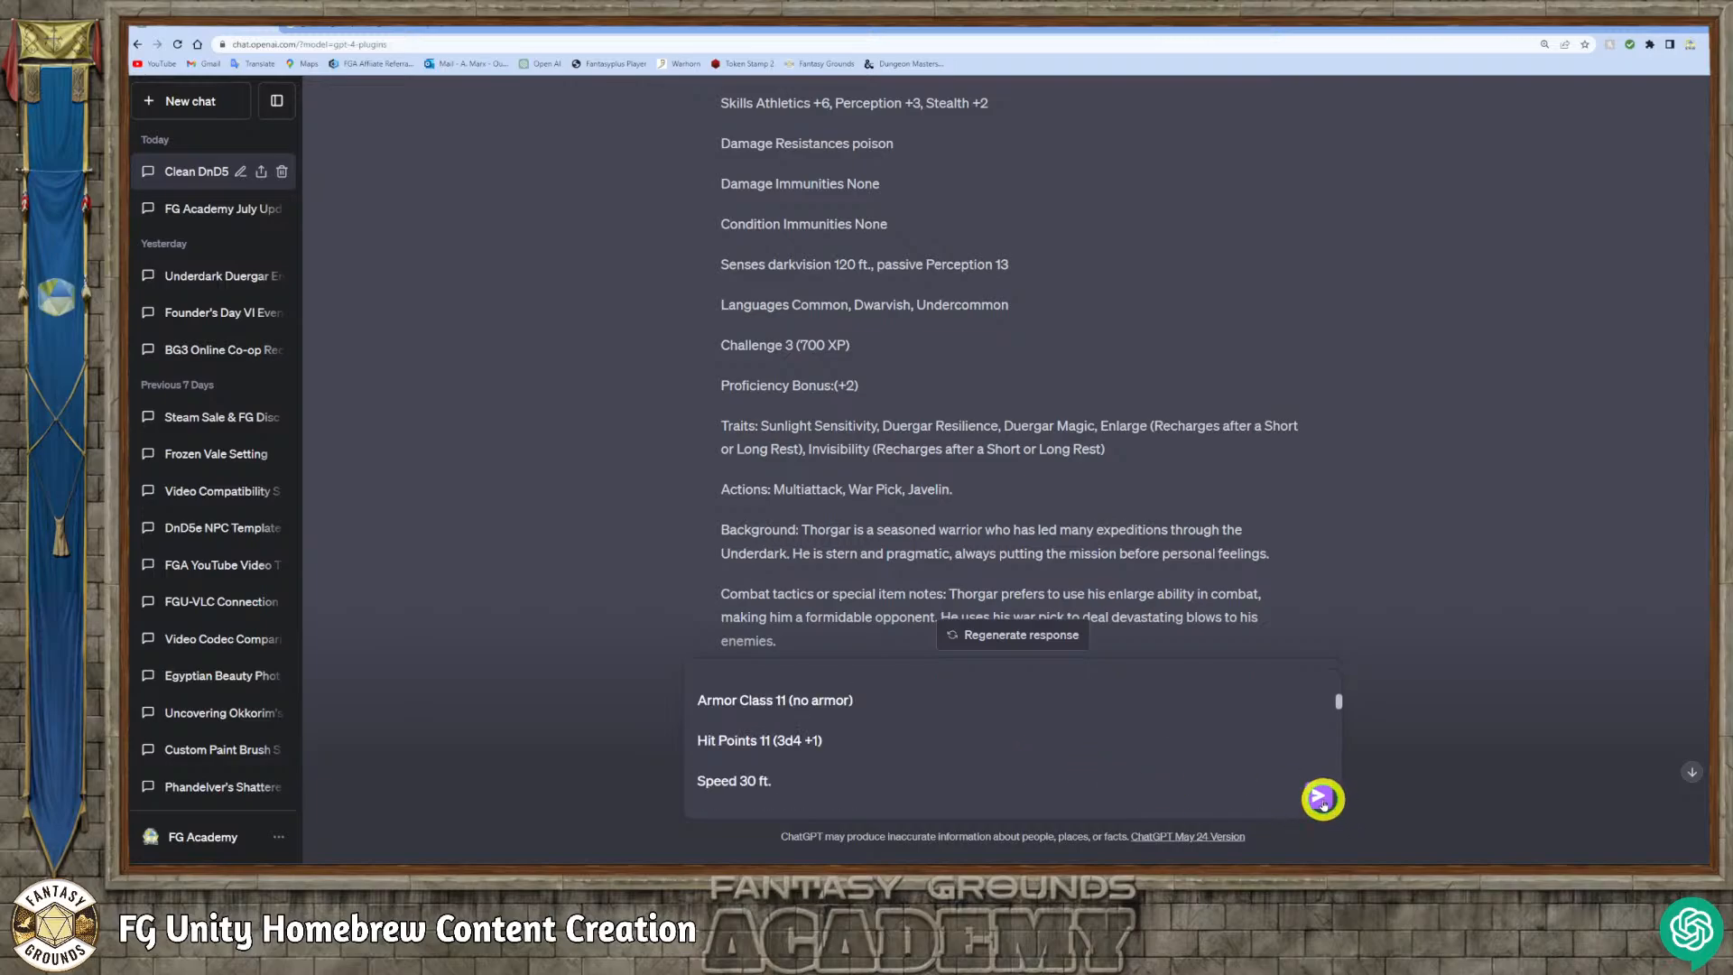
left_click(1322, 799)
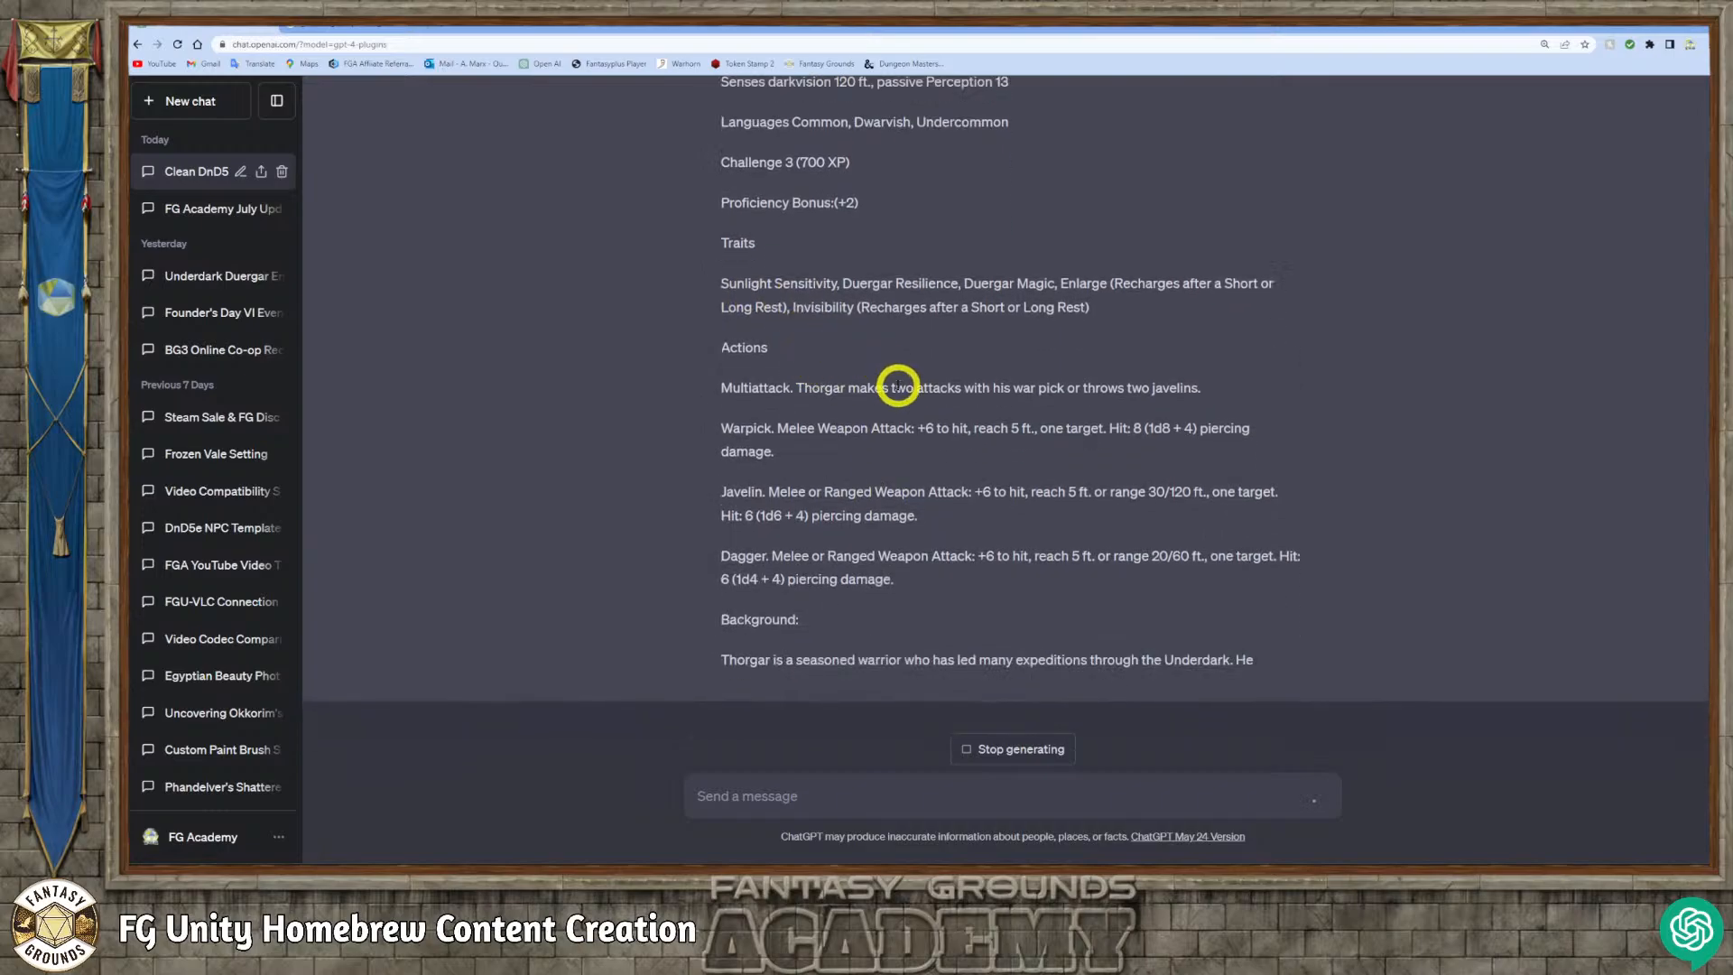
Check the traits and actions in the generated leader stat block, and stop the response during the Duergar Scout/Miner block.
scroll(903, 397, "up", 2)
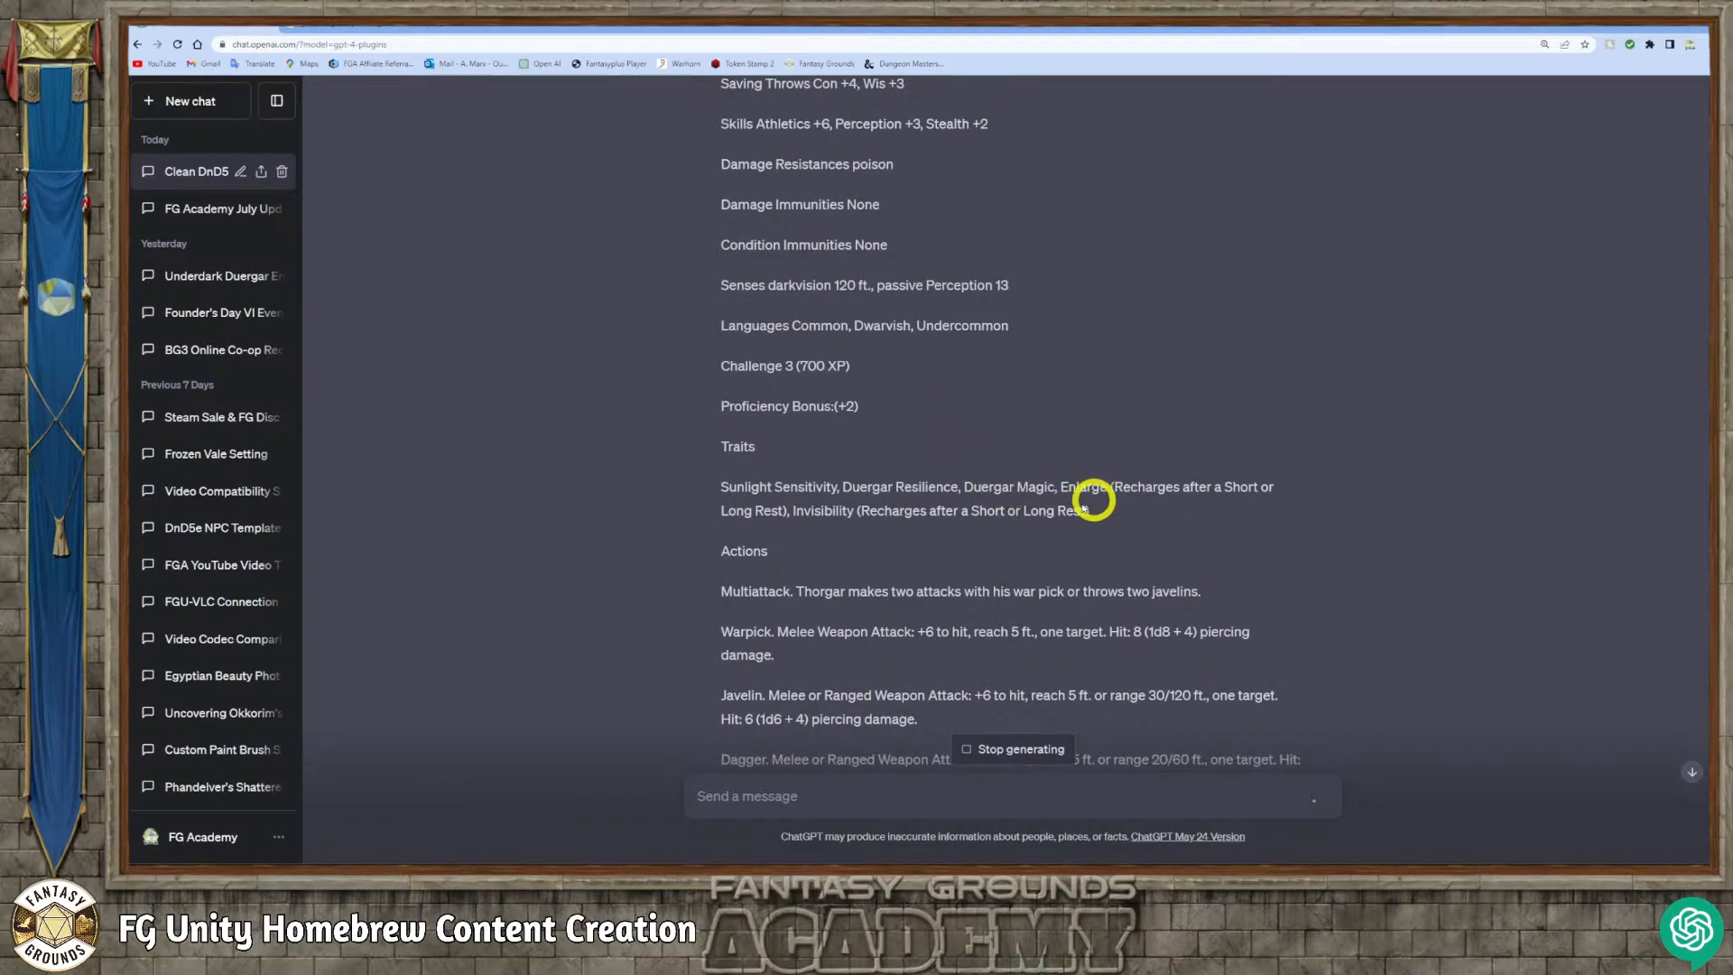
scroll(1012, 523, "down", 2)
scroll(1012, 524, "down", 2)
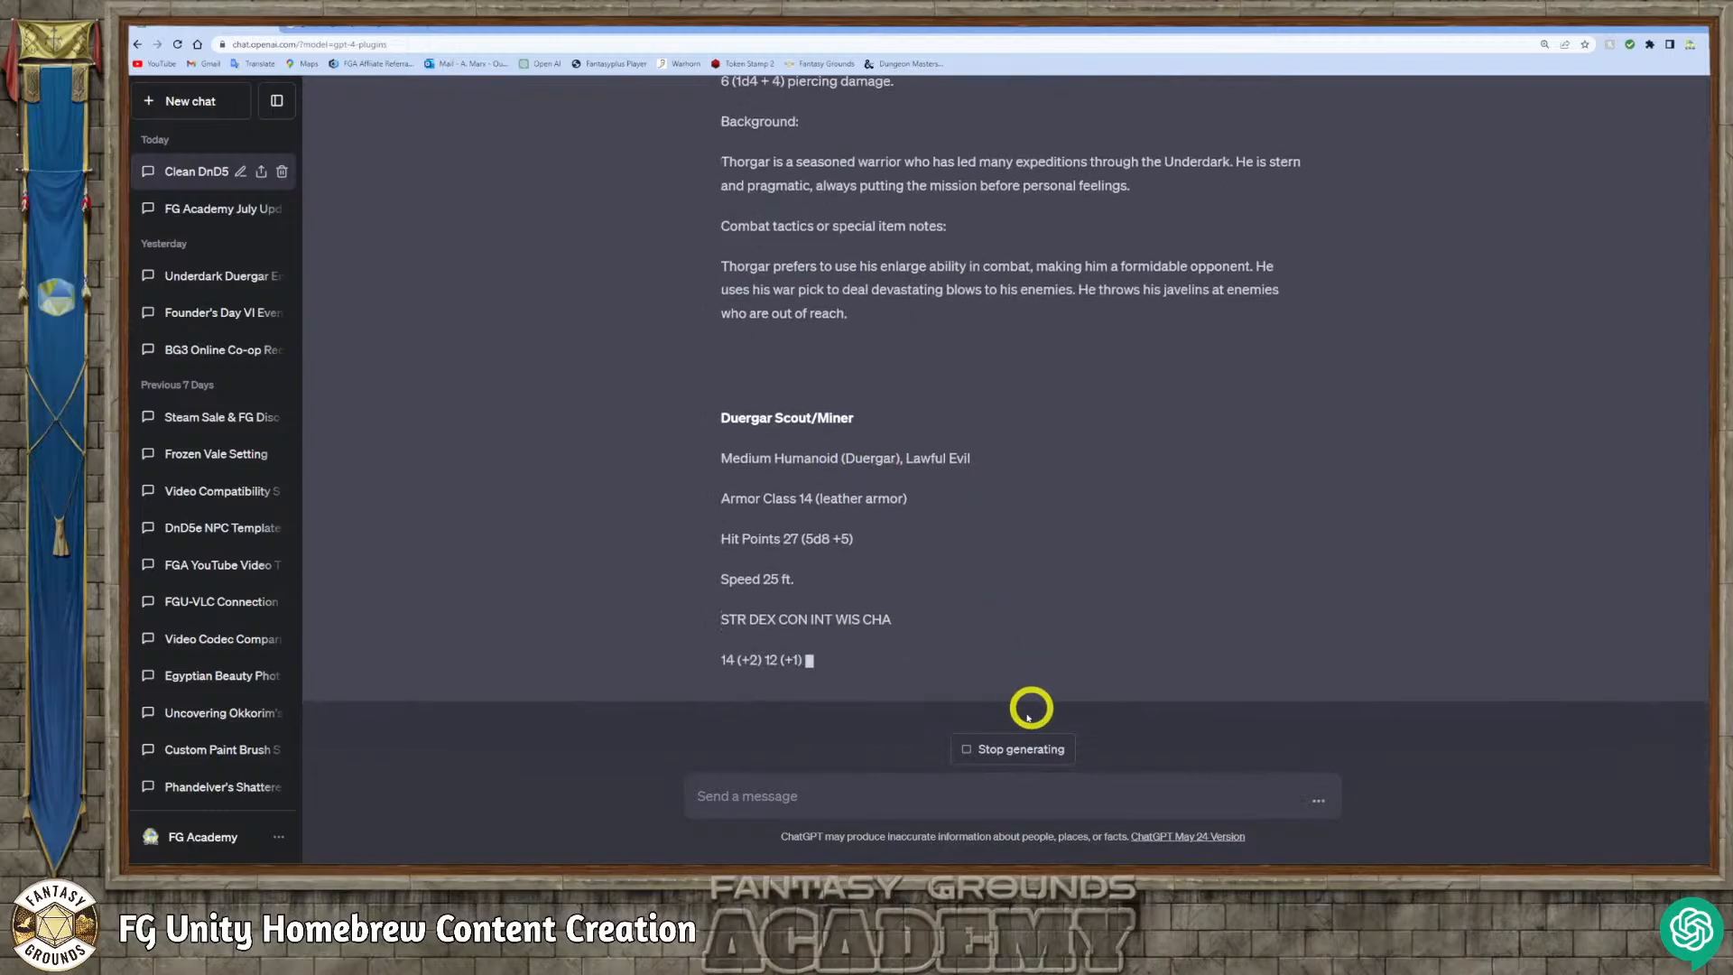
left_click(1005, 747)
Reopen the sent request for editing and add an instruction to list the traits in long form, "not just titles!".
scroll(999, 597, "up", 5)
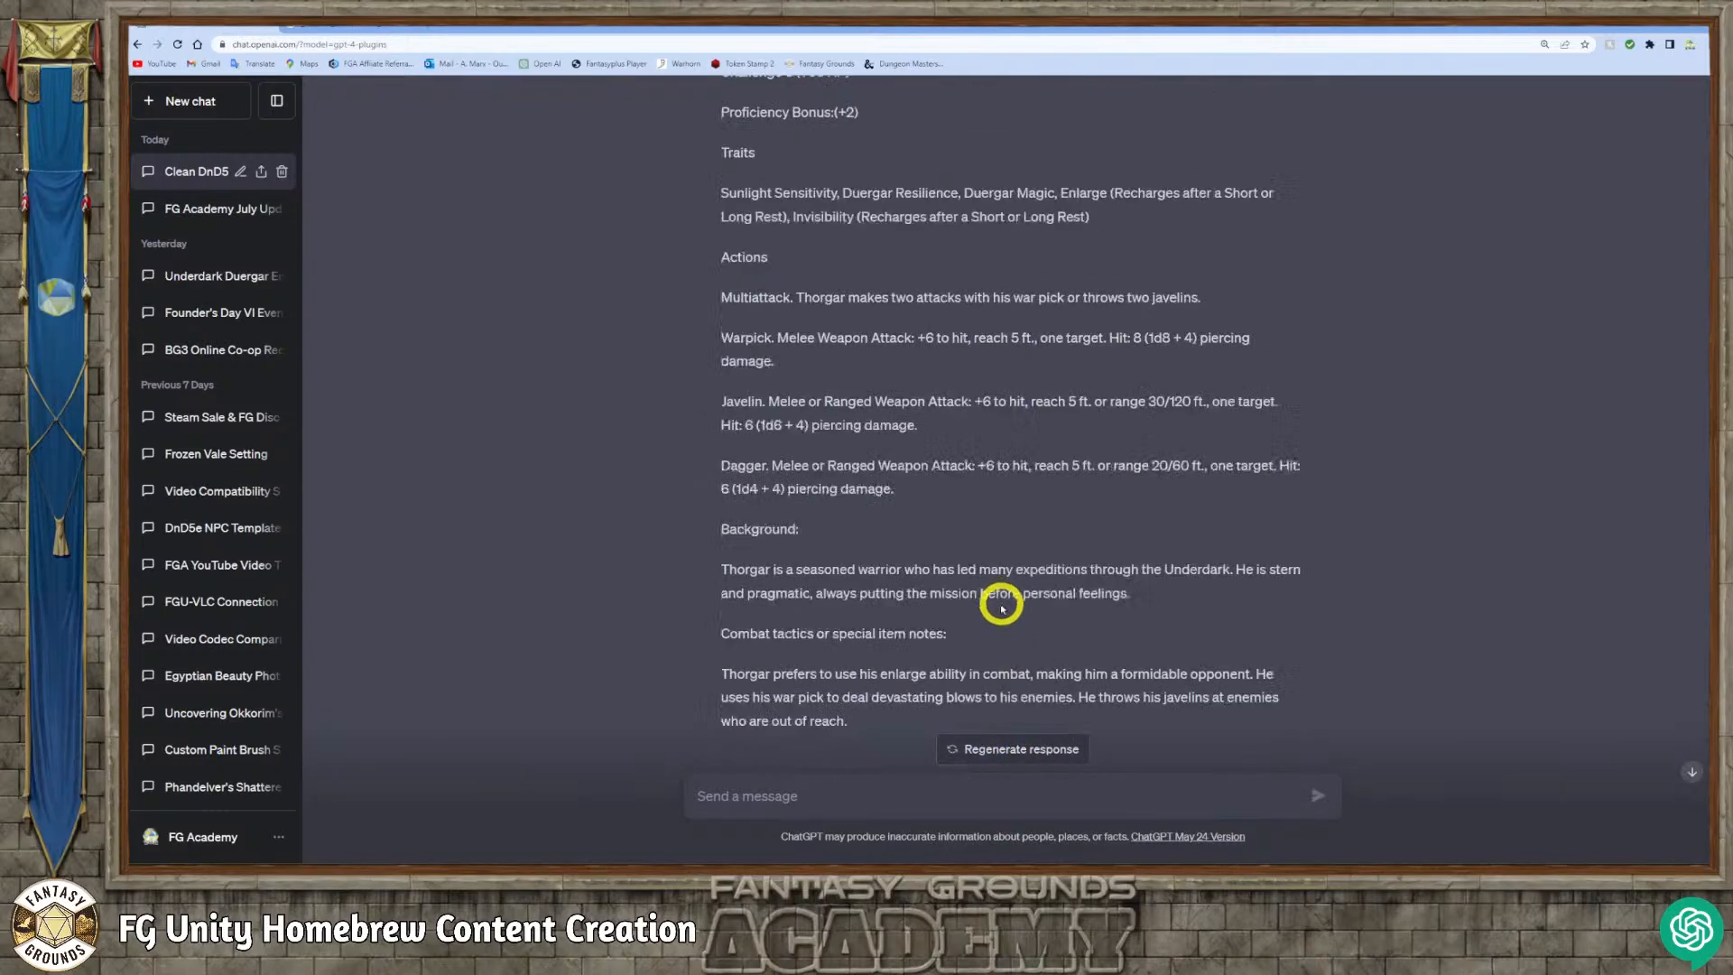
scroll(999, 605, "up", 3)
scroll(999, 606, "up", 15)
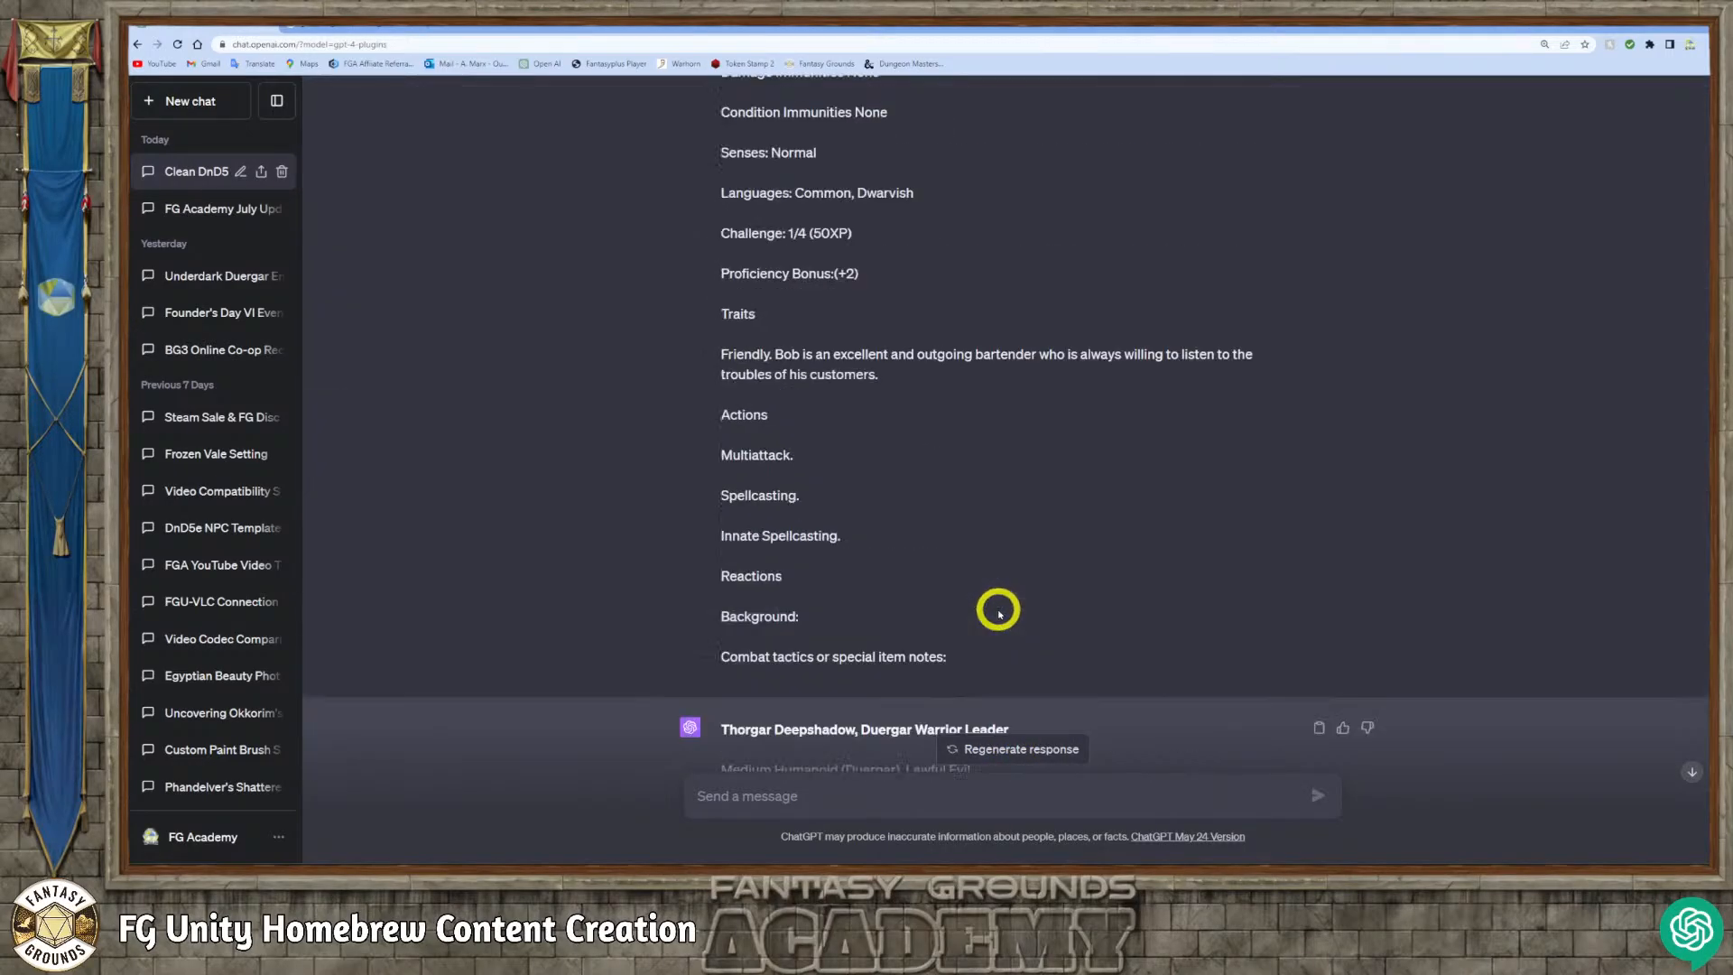
scroll(999, 612, "up", 2)
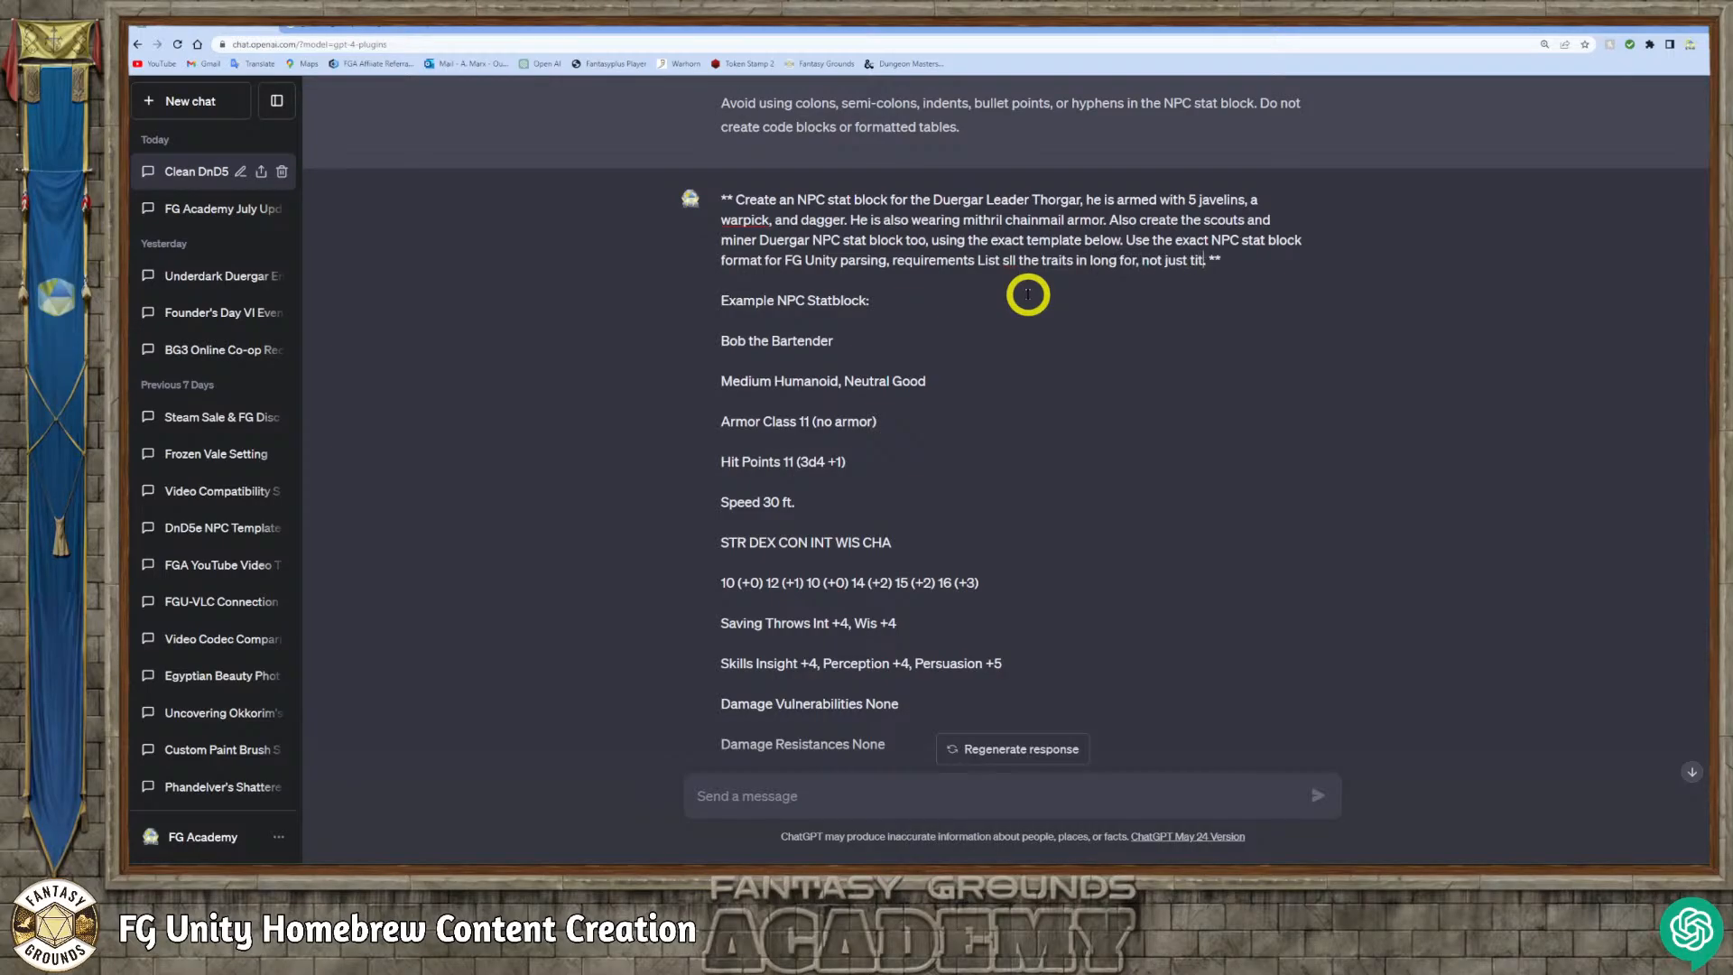
type(".")
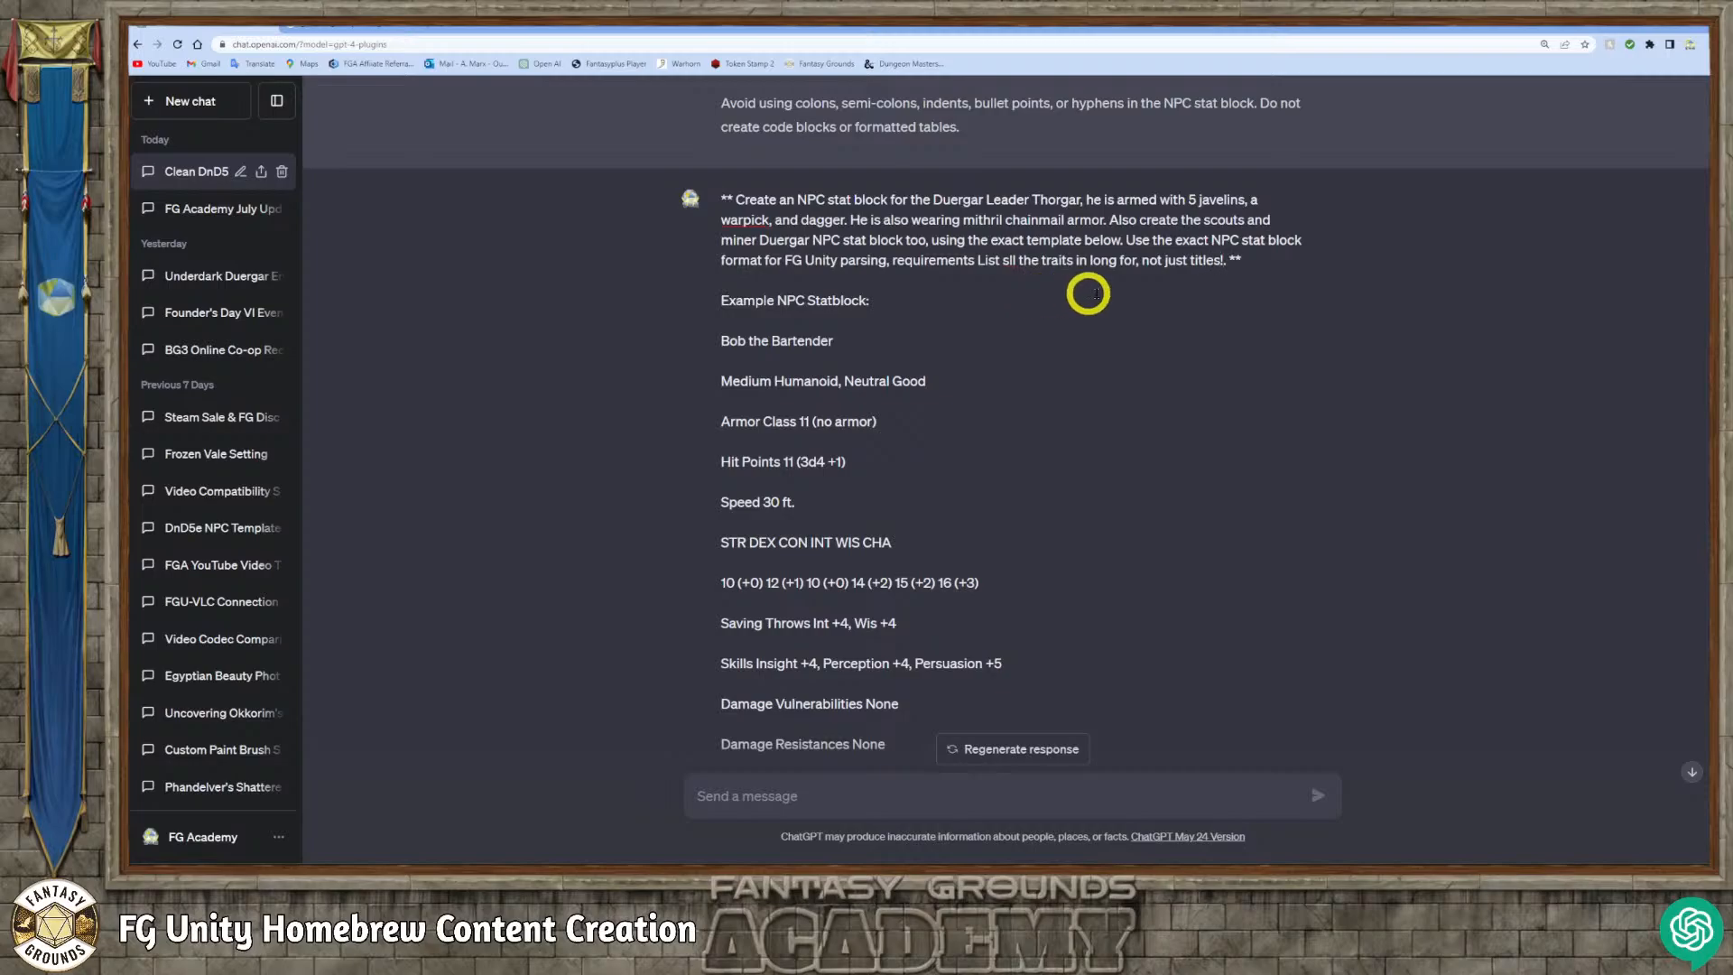
left_click(1091, 294)
Correct "sll" to "all" and "long for" to "long format" in the added traits instruction.
left_click(1007, 261)
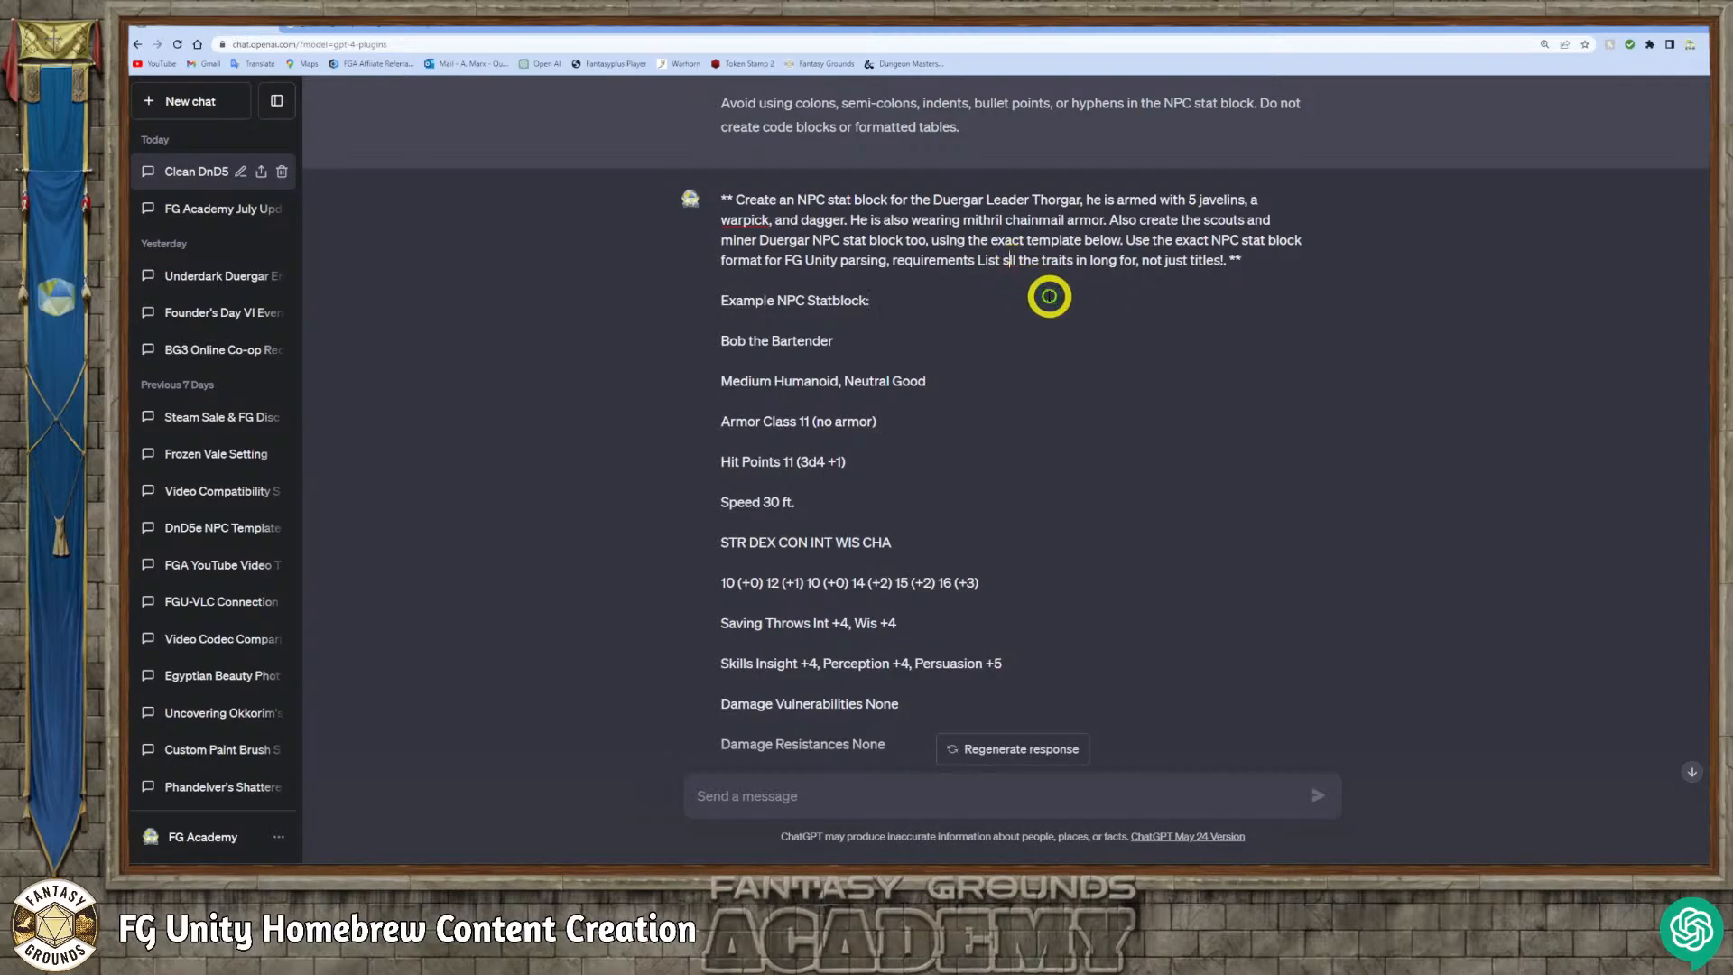
key("BackSpace")
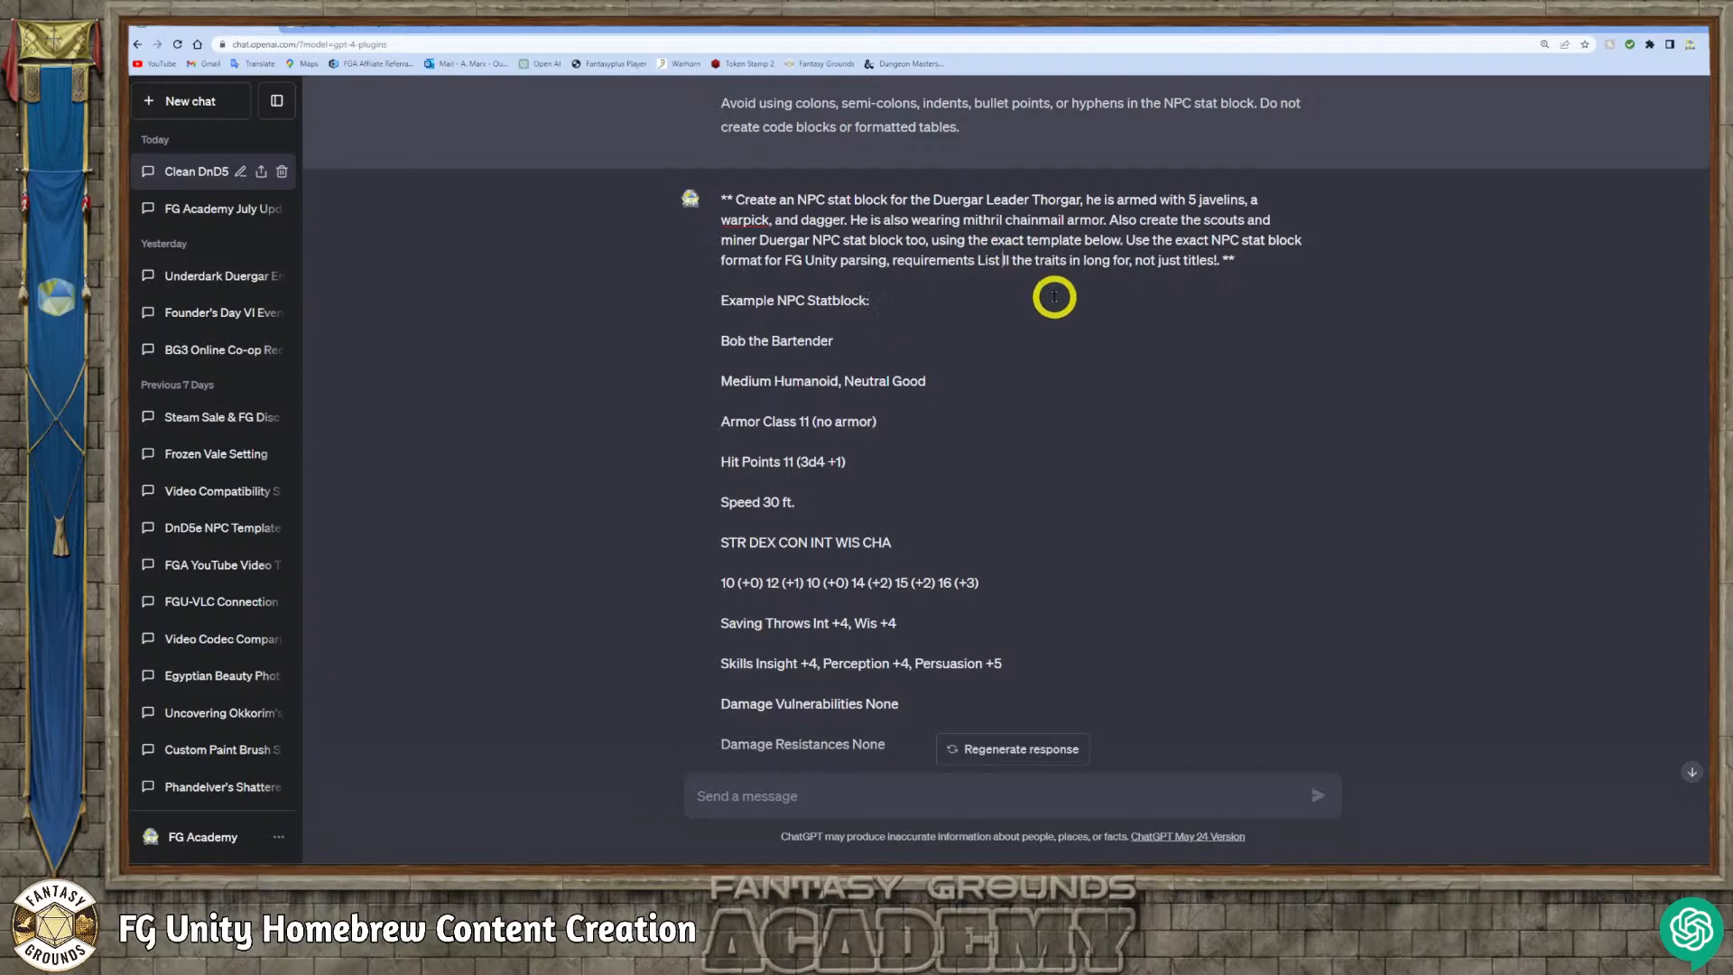
type("a")
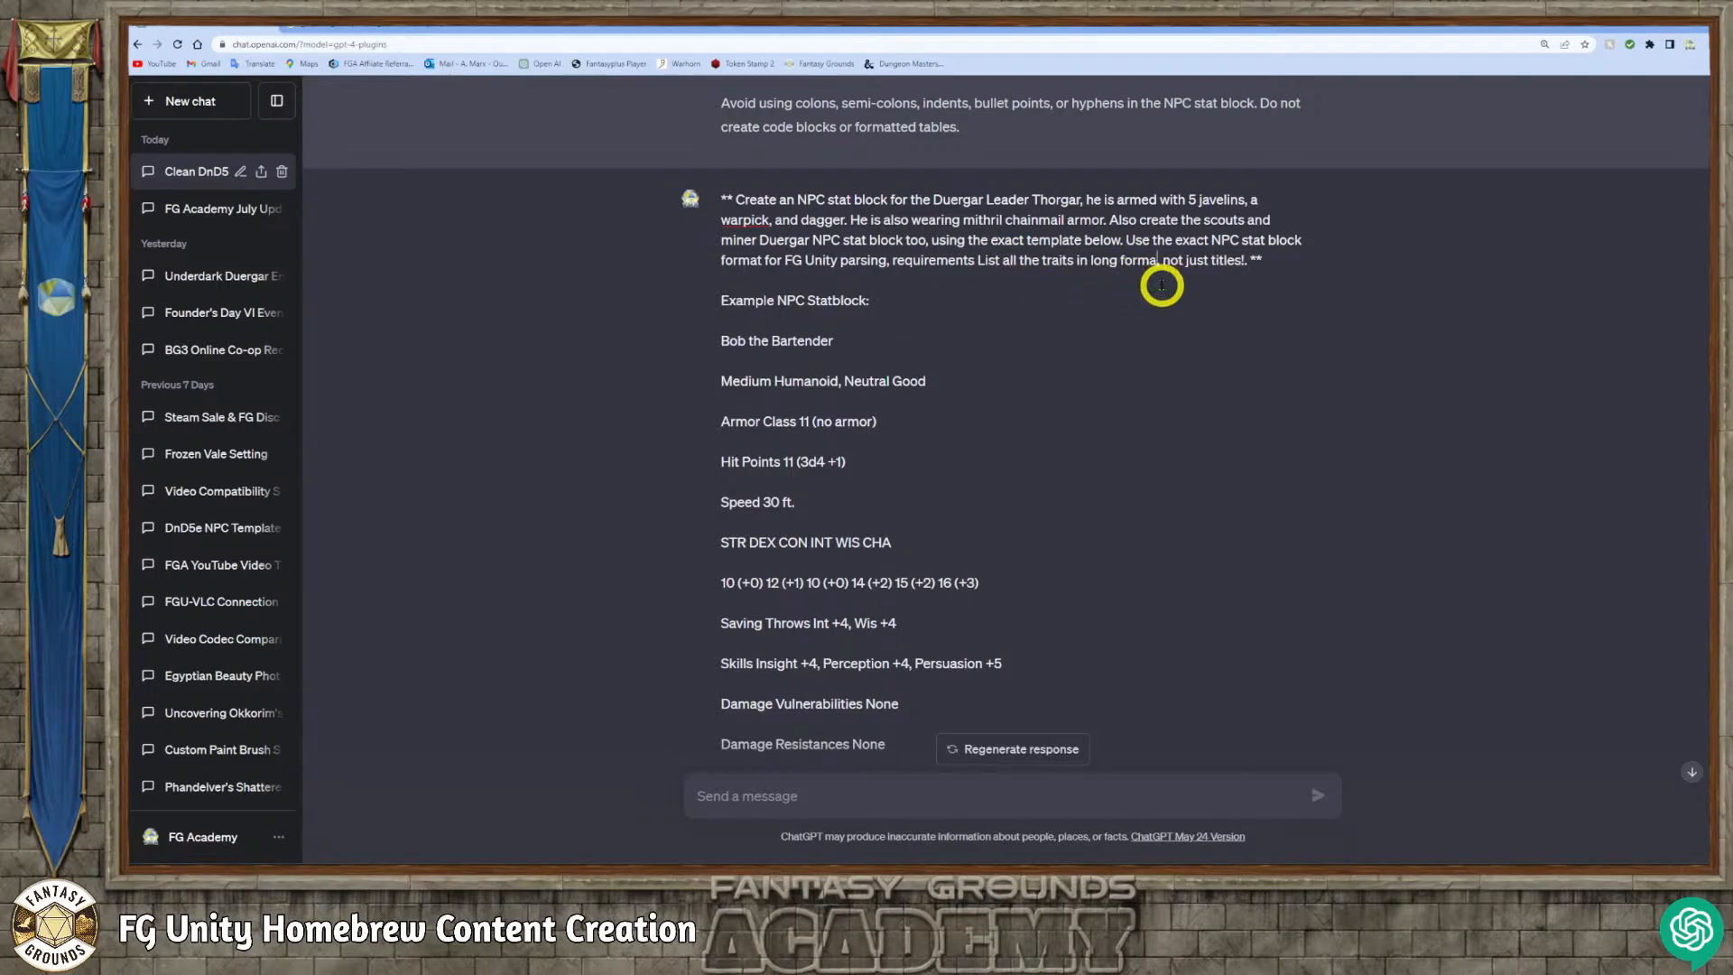
type("t")
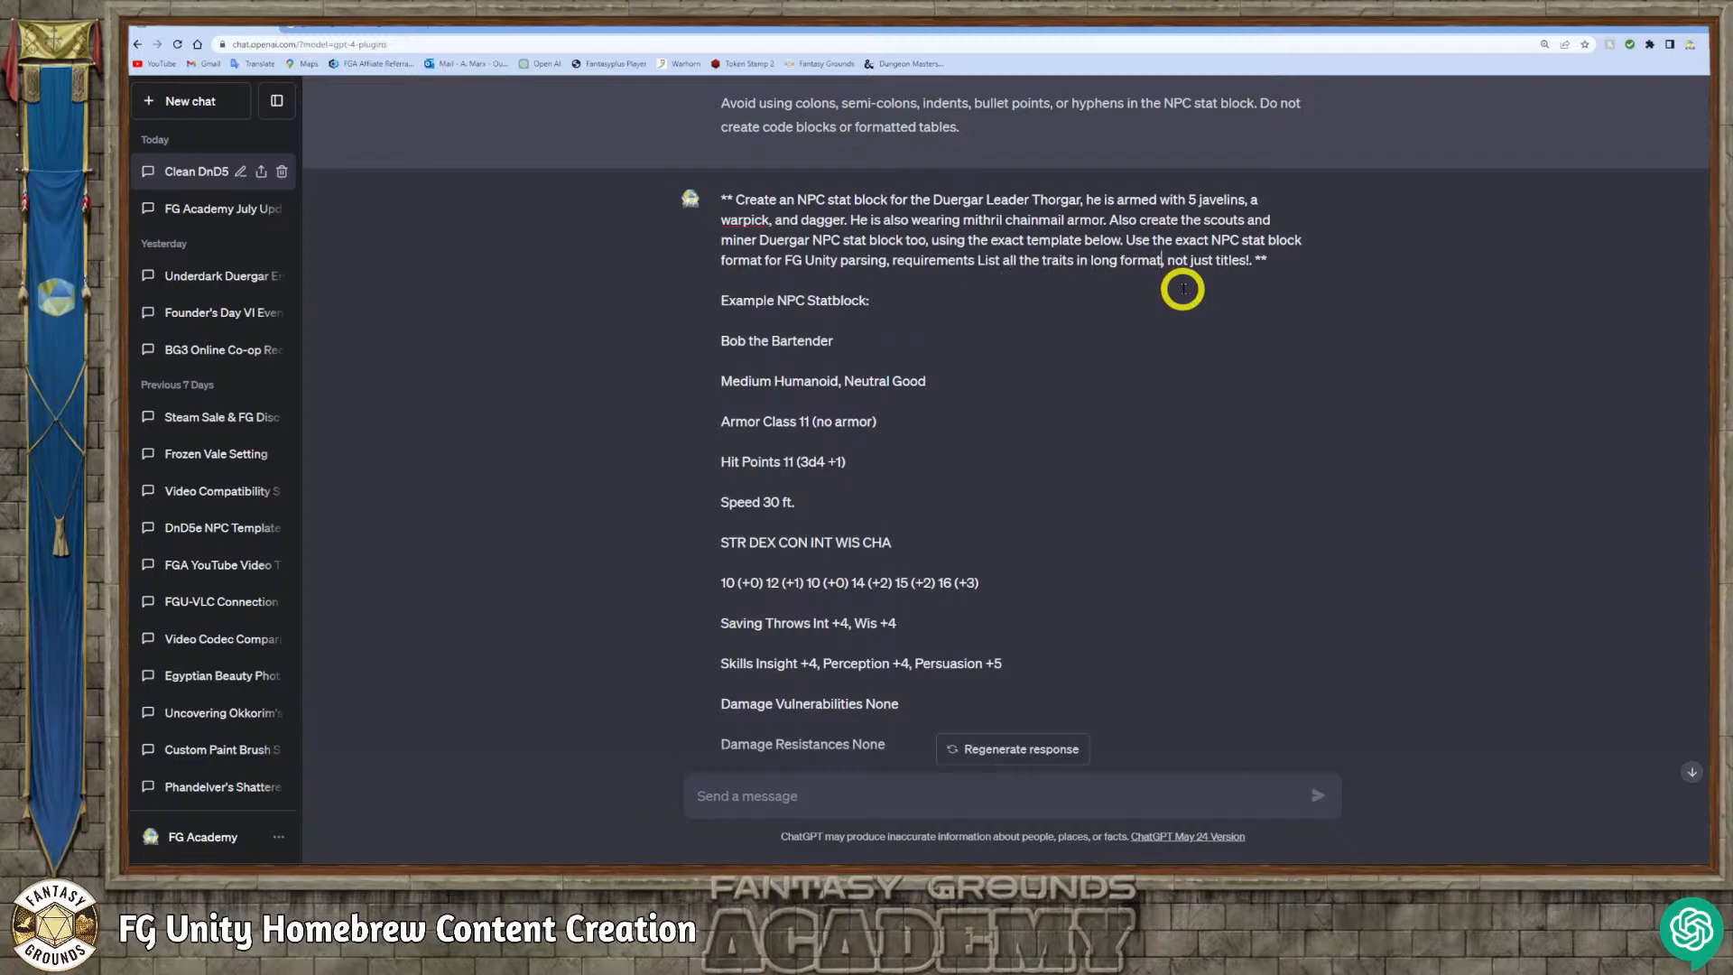
left_click(1272, 260)
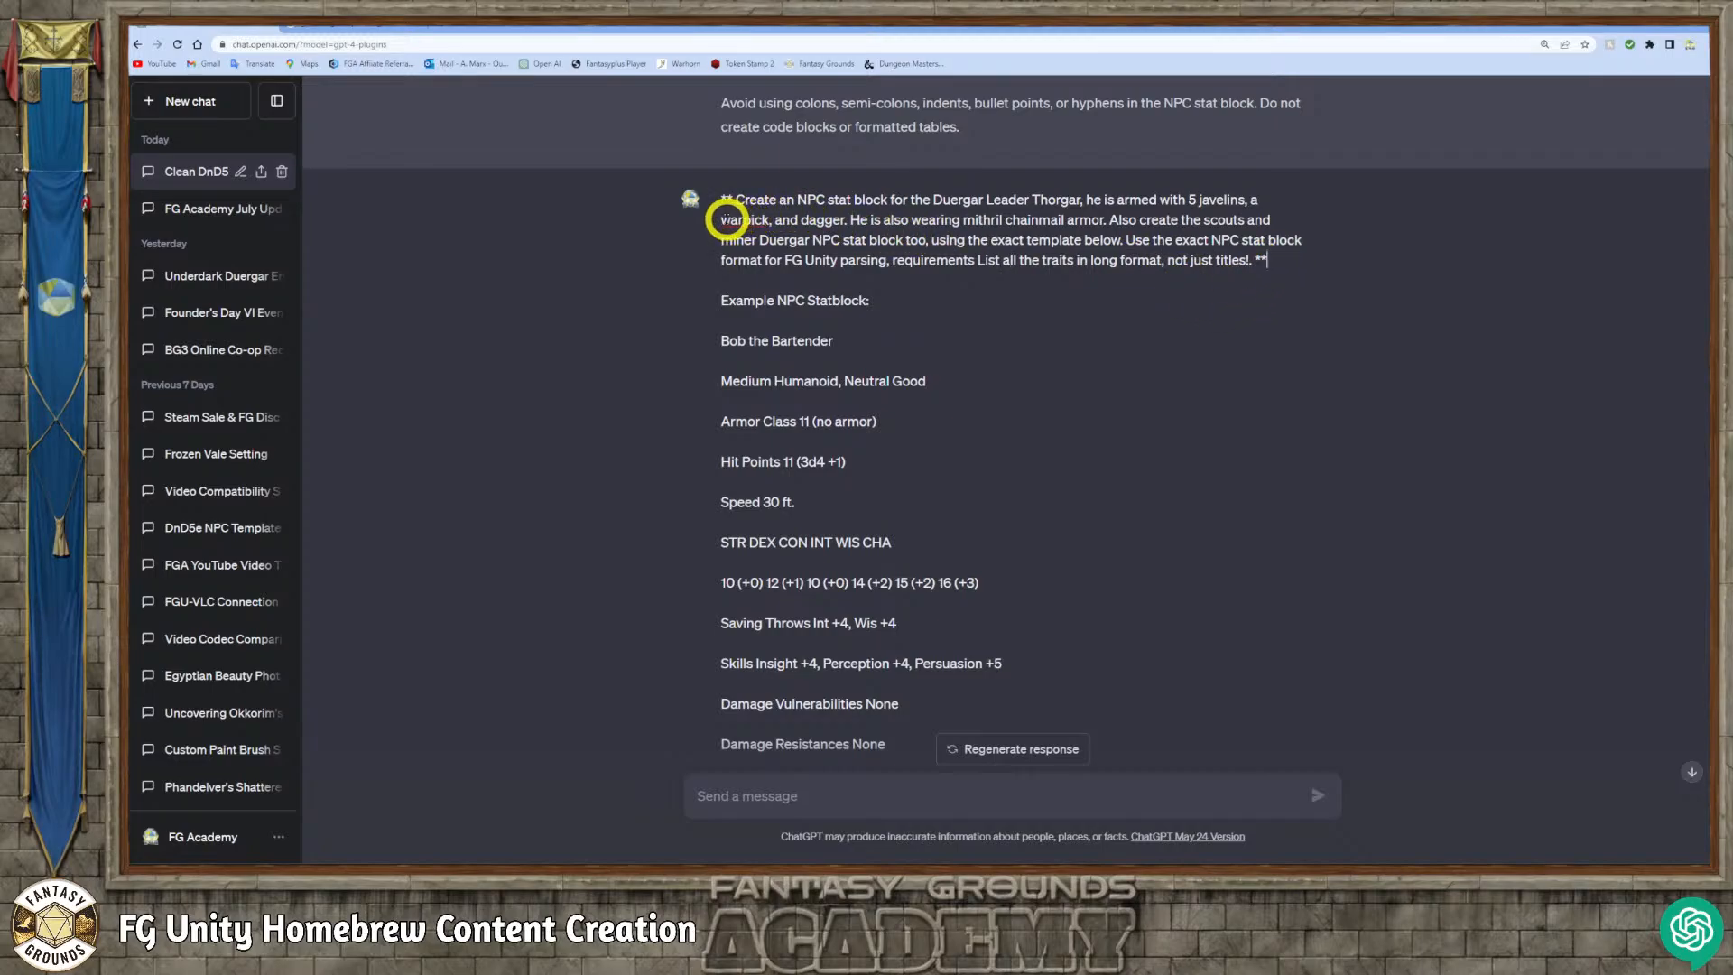
Replace "a warpick" with the capitalised "Warpick" in the leader's weapon list.
left_click(727, 220)
key("BackSpace")
key("BackSpace")
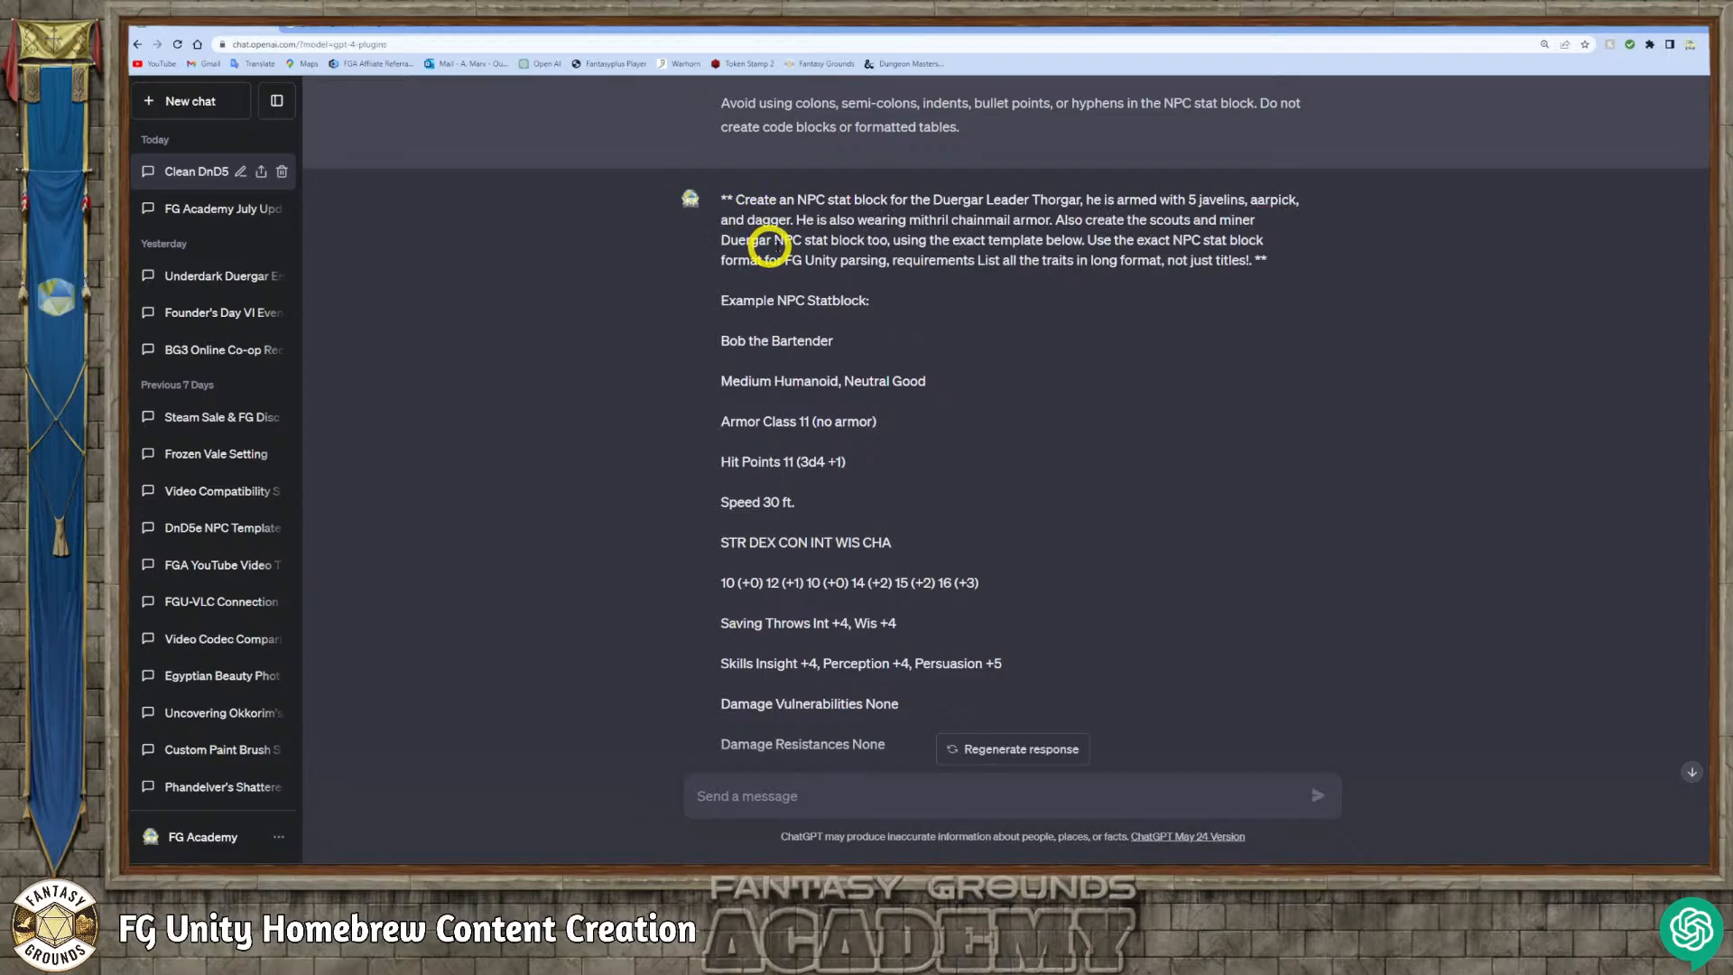
type("W")
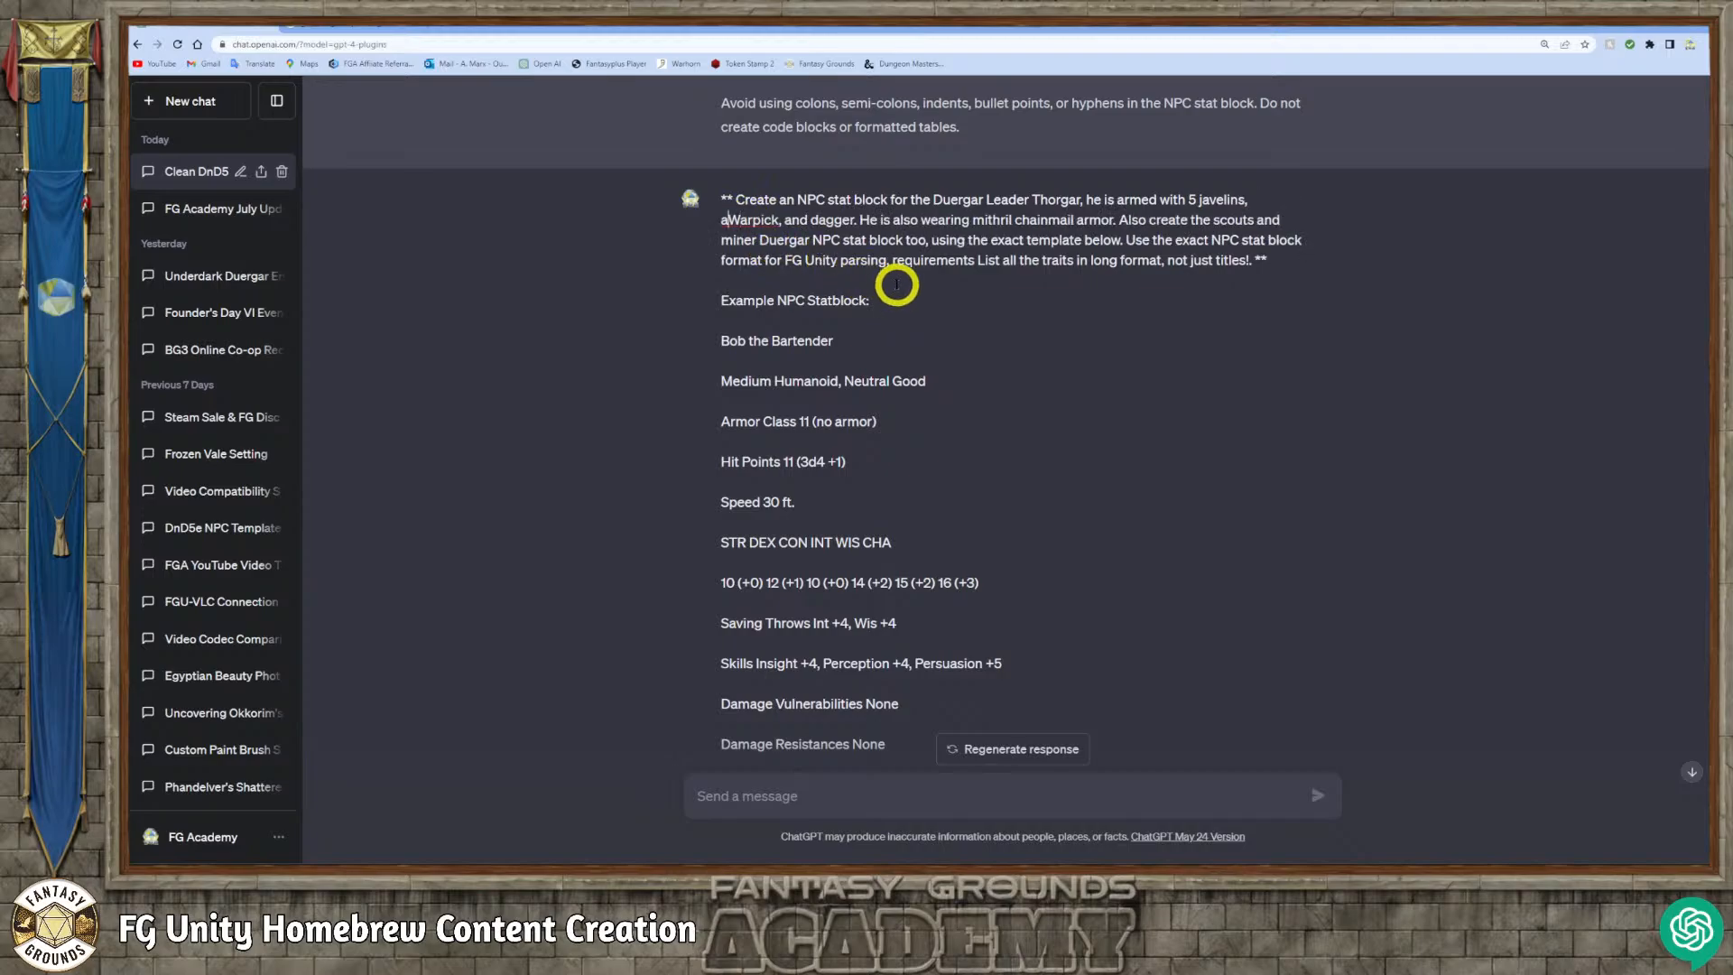
key("BackSpace")
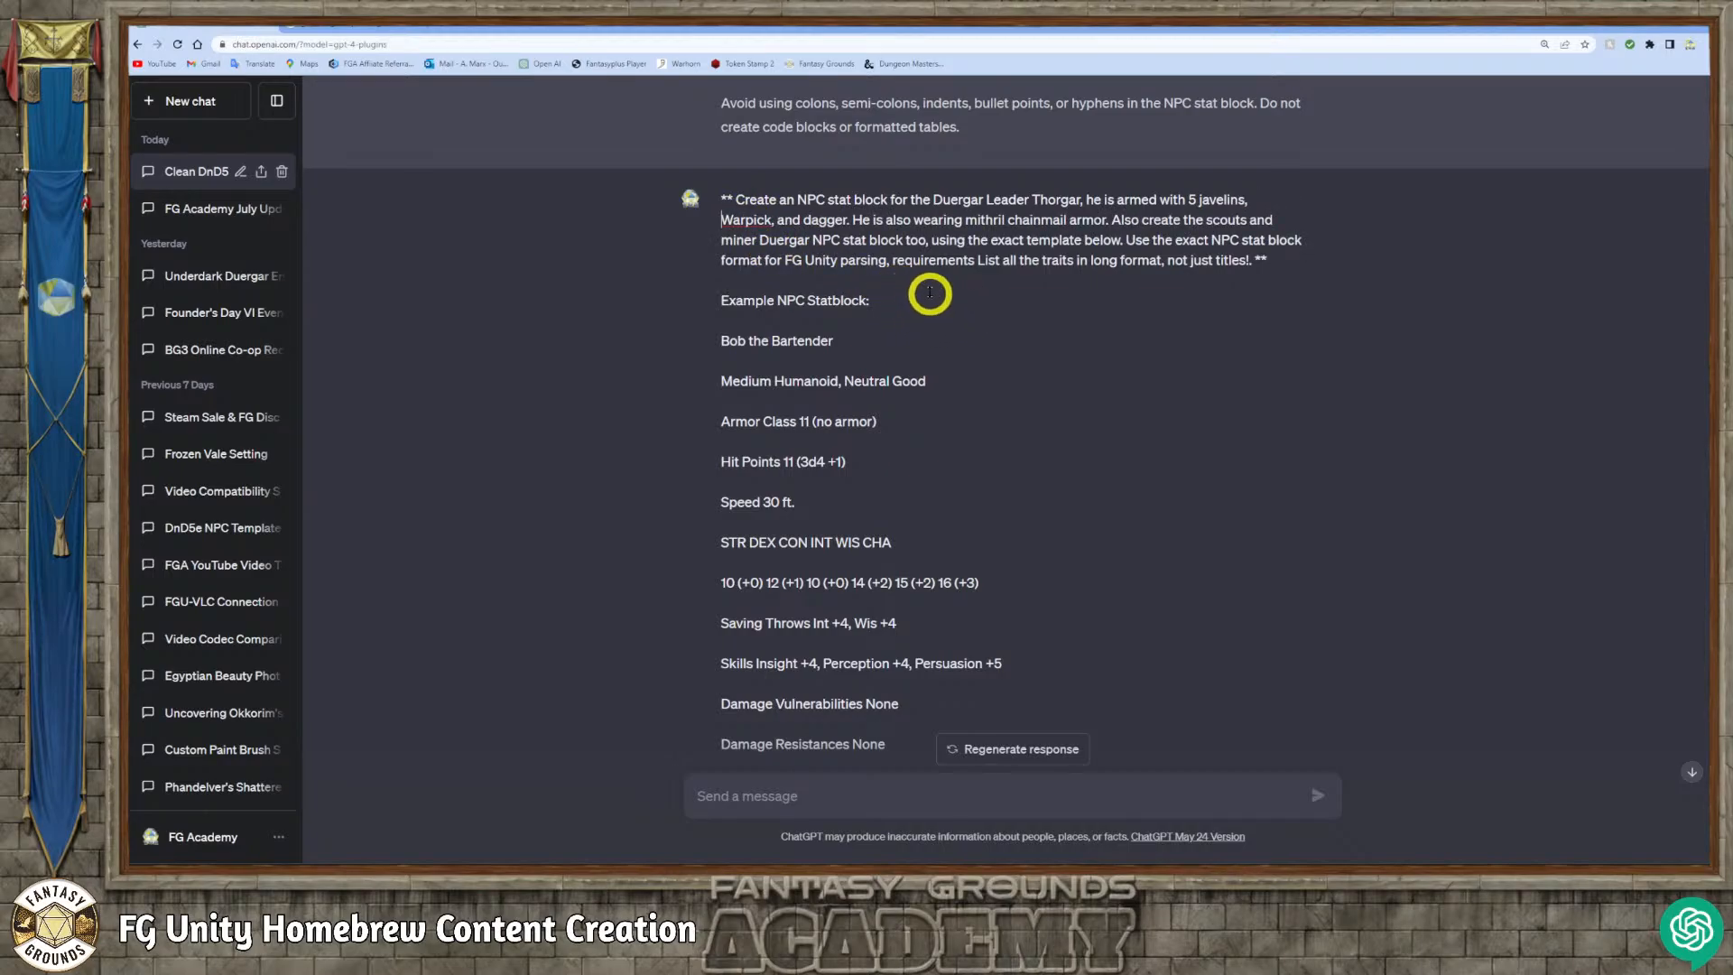
scroll(1021, 404, "down", 5)
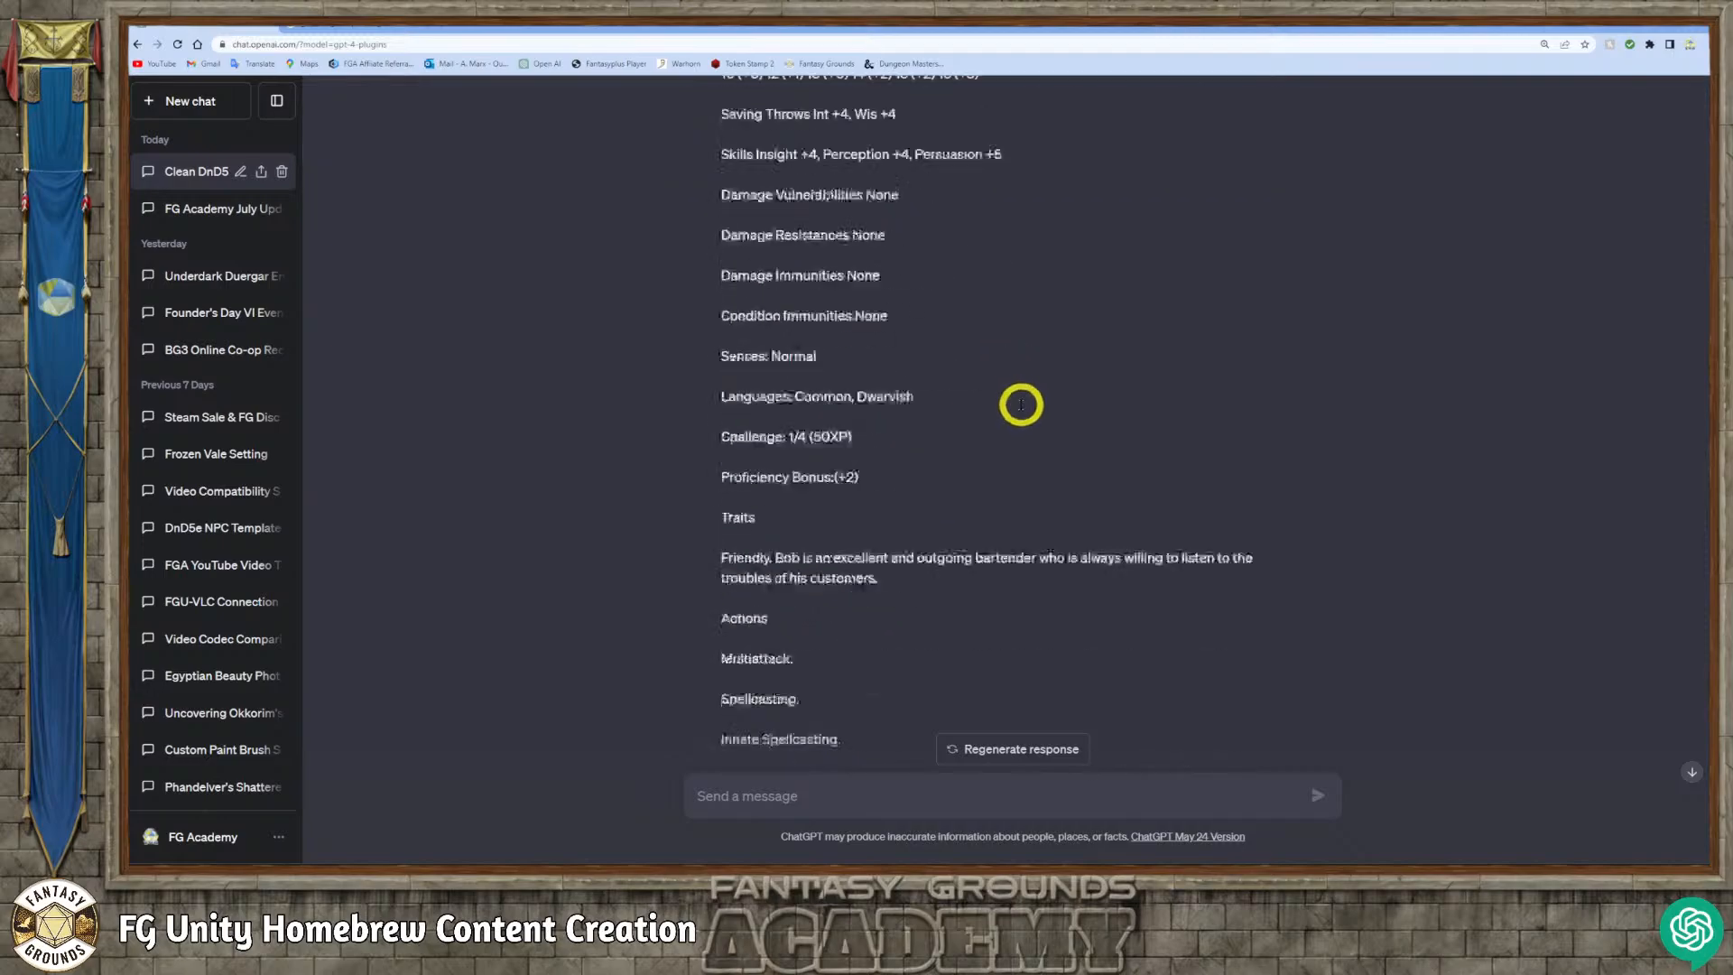
Submit the edited NPC template prompt to regenerate the duergar stat blocks in the template's format.
scroll(1021, 403, "down", 5)
scroll(1019, 418, "up", 2)
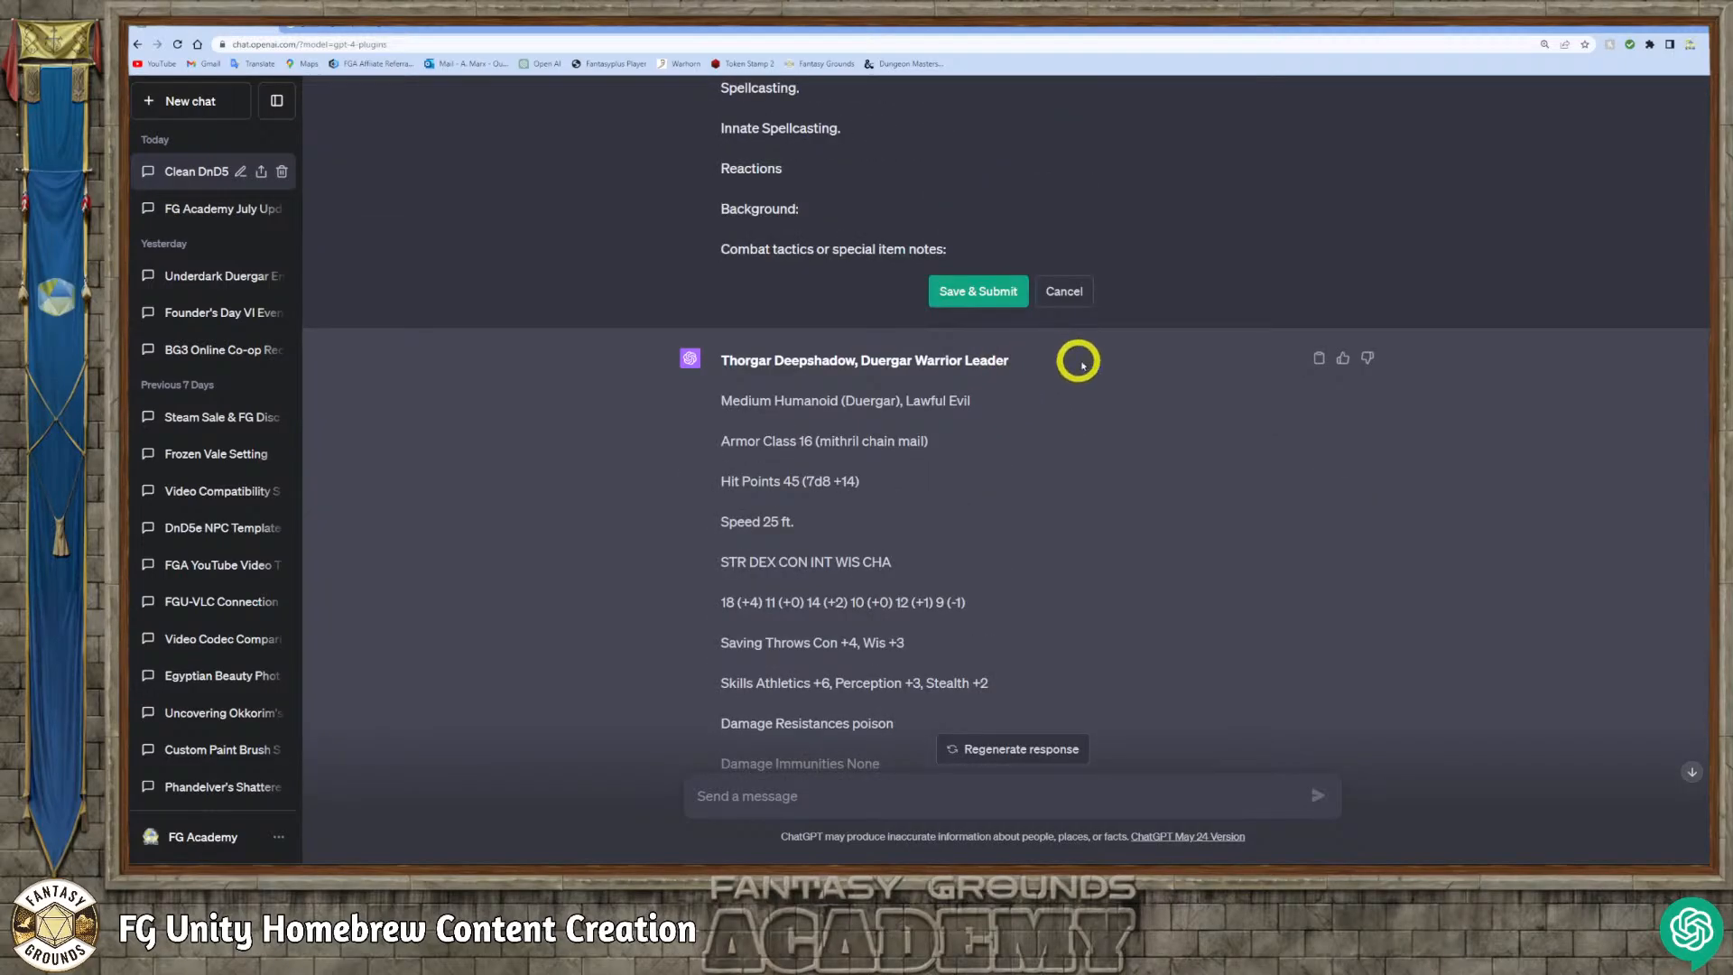
left_click(997, 290)
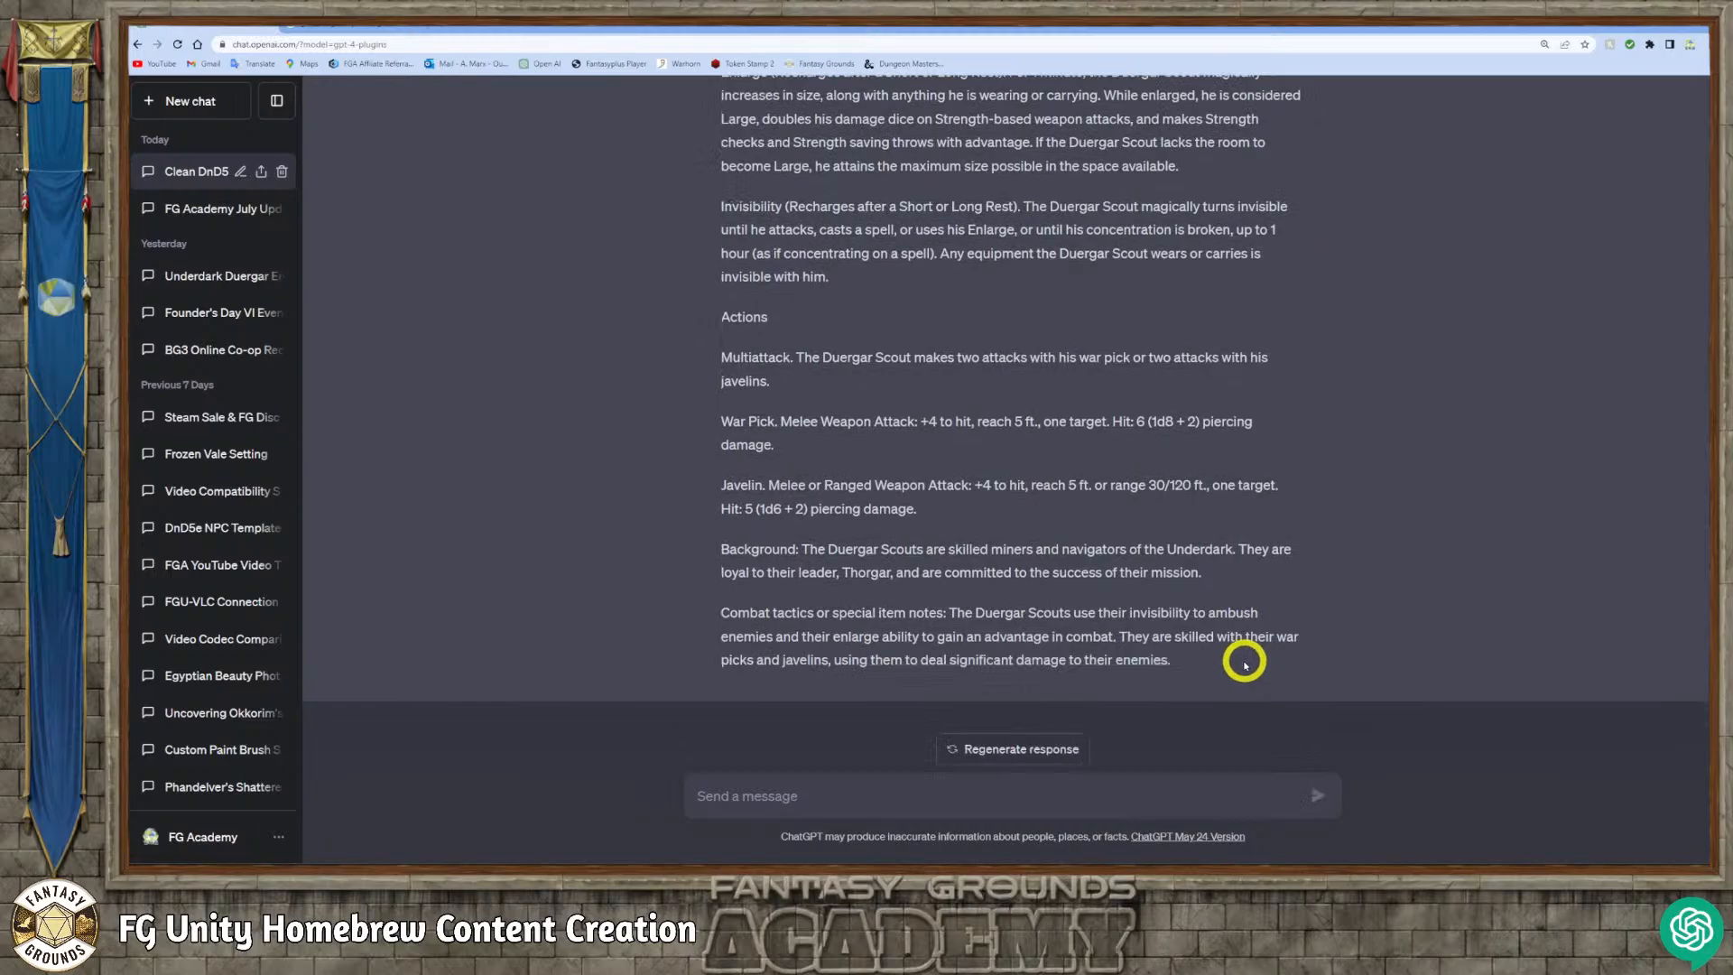
Review the generated stat blocks and copy the full Thorgar Deepshadow, Duergar Warrior Leader block, including its background and combat tactics.
scroll(1144, 546, "up", 7)
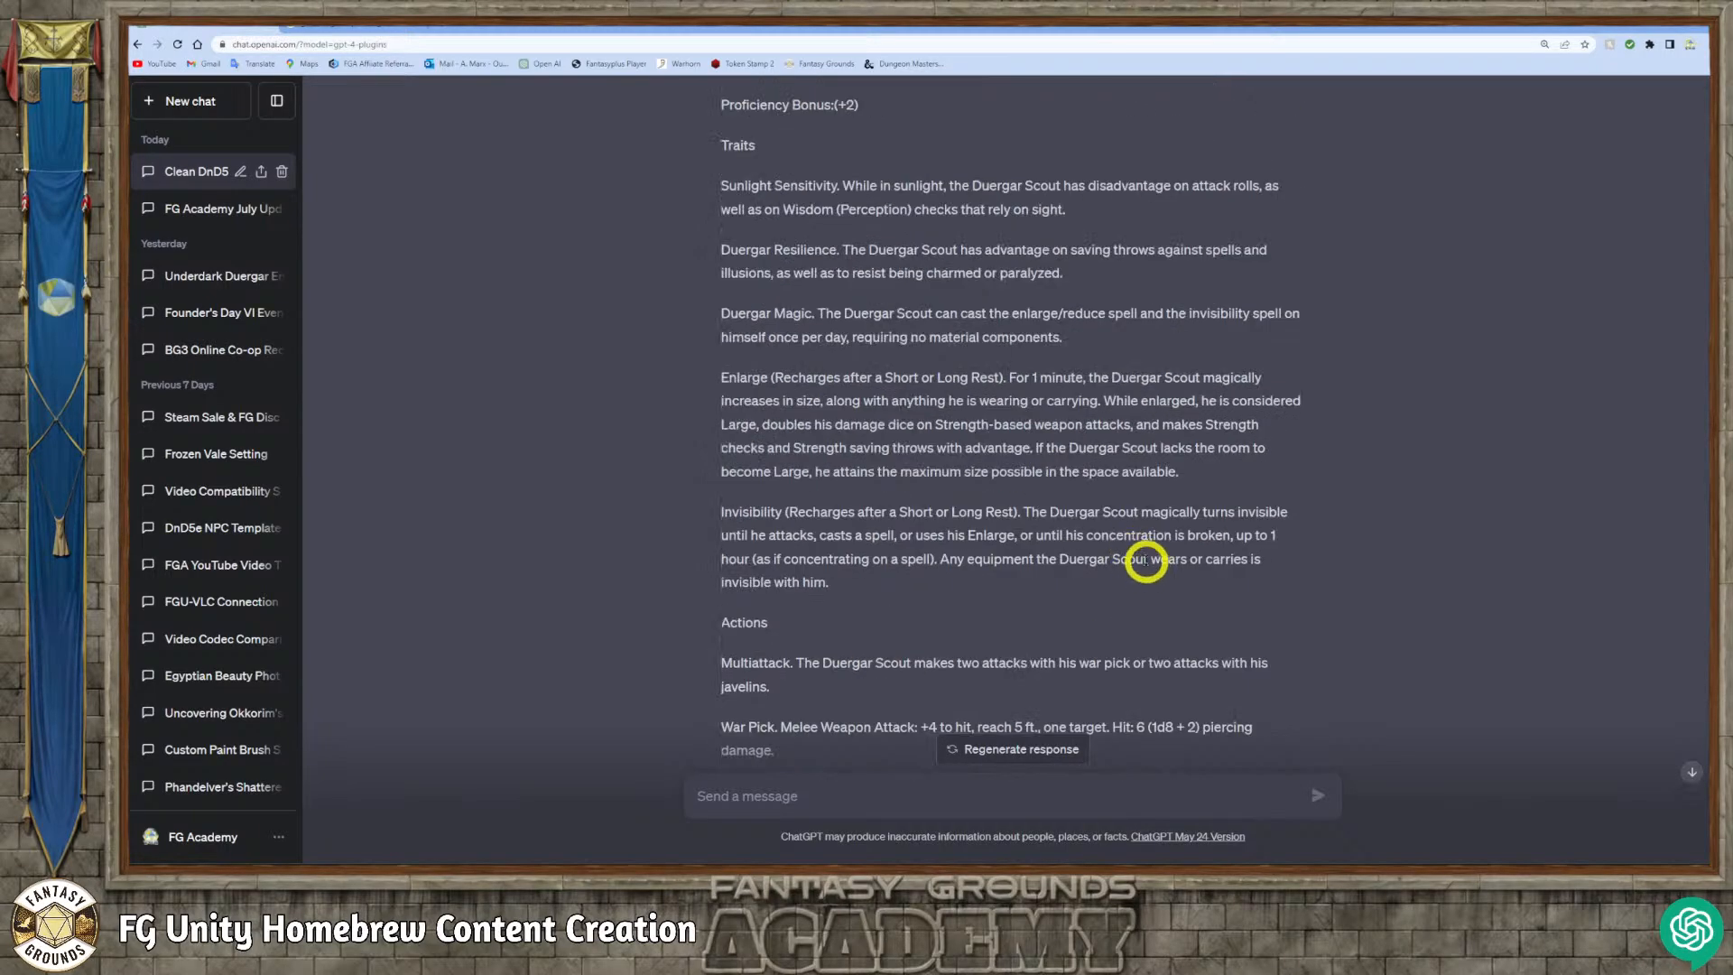
scroll(1128, 559, "up", 1)
scroll(1123, 555, "down", 2)
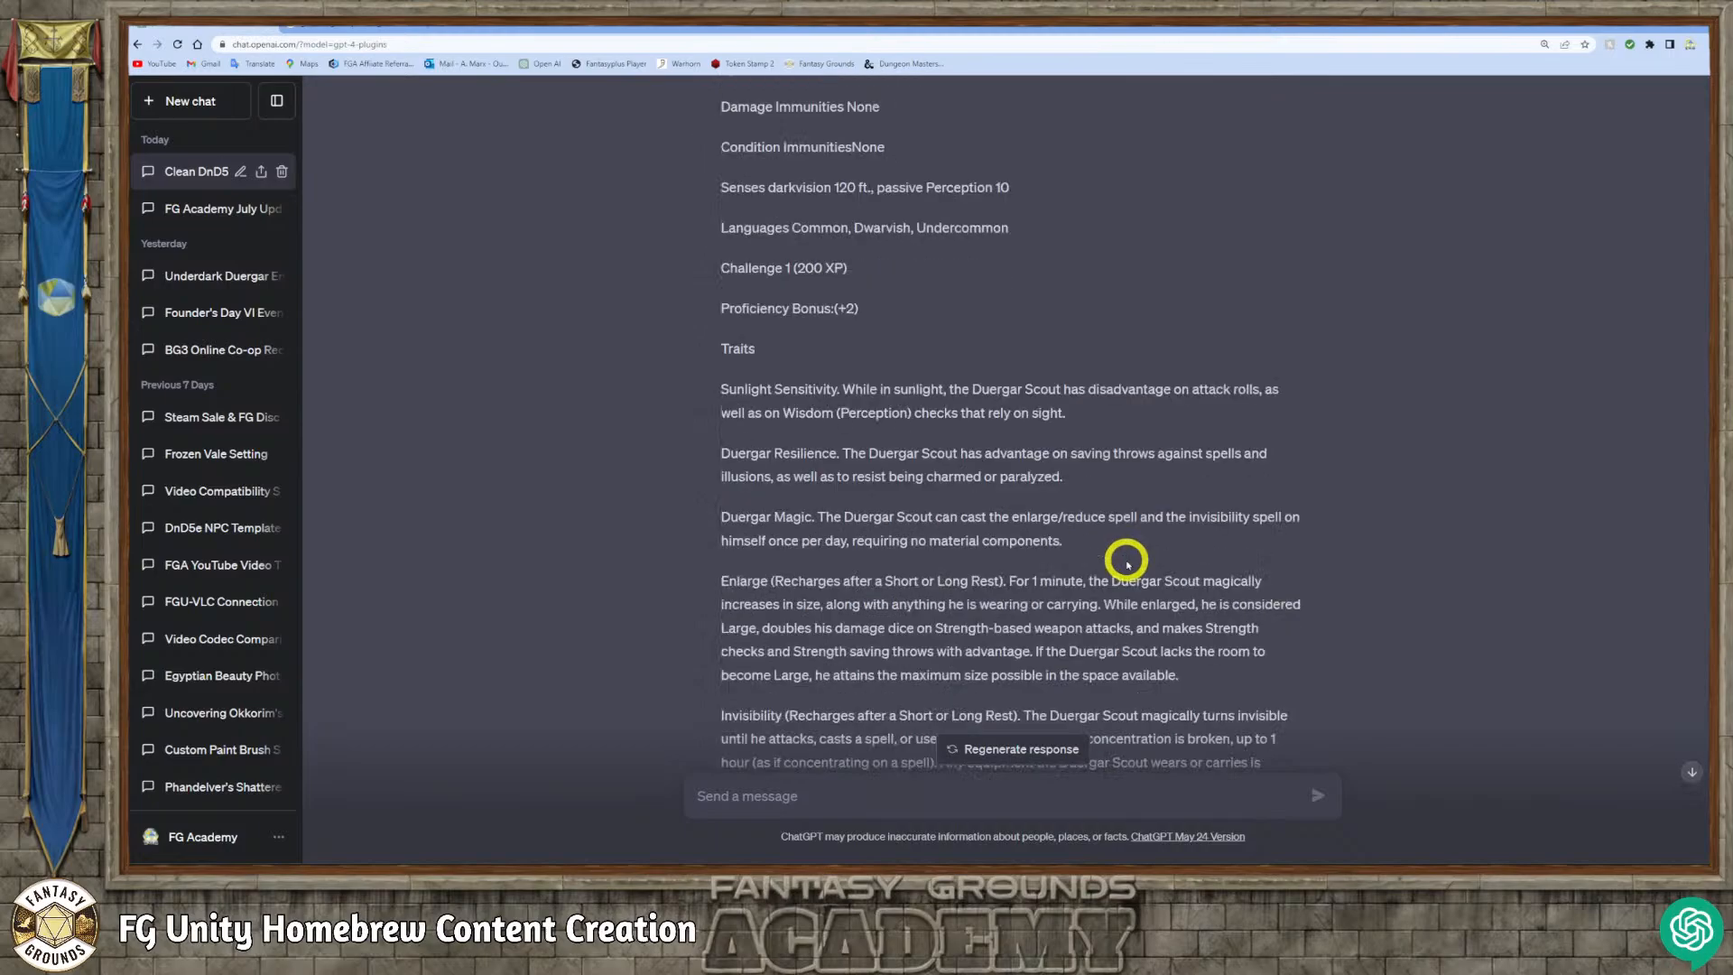
scroll(1126, 564, "down", 5)
scroll(1126, 561, "up", 15)
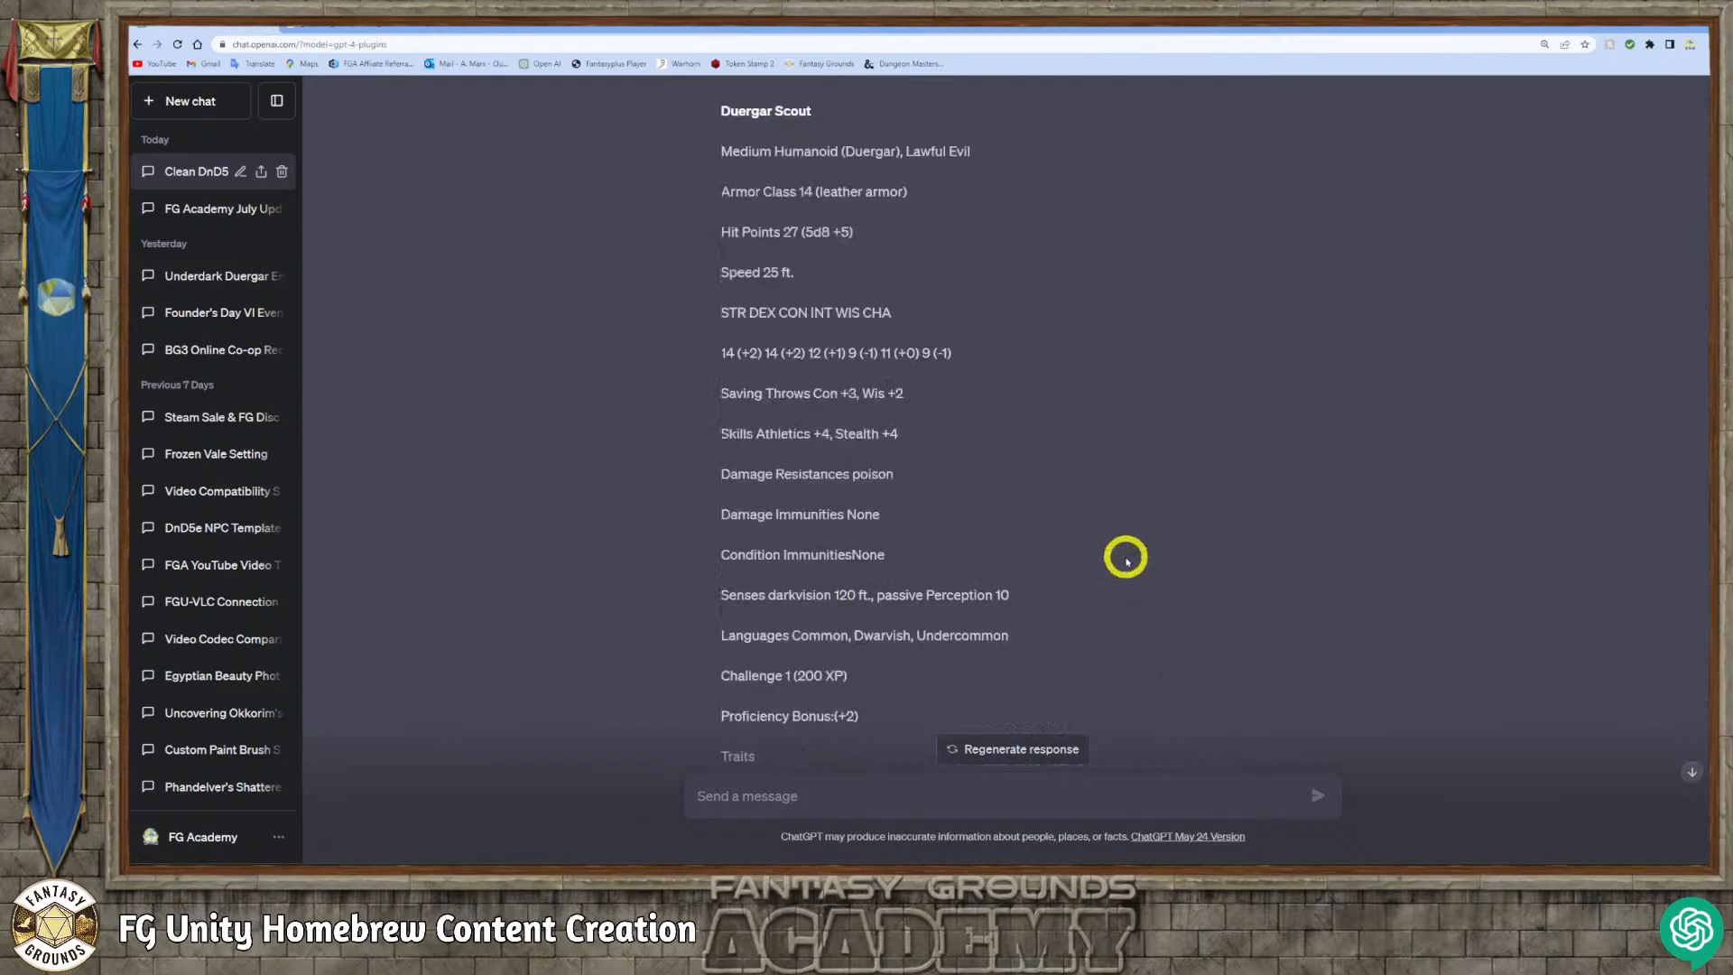
scroll(1131, 559, "up", 1)
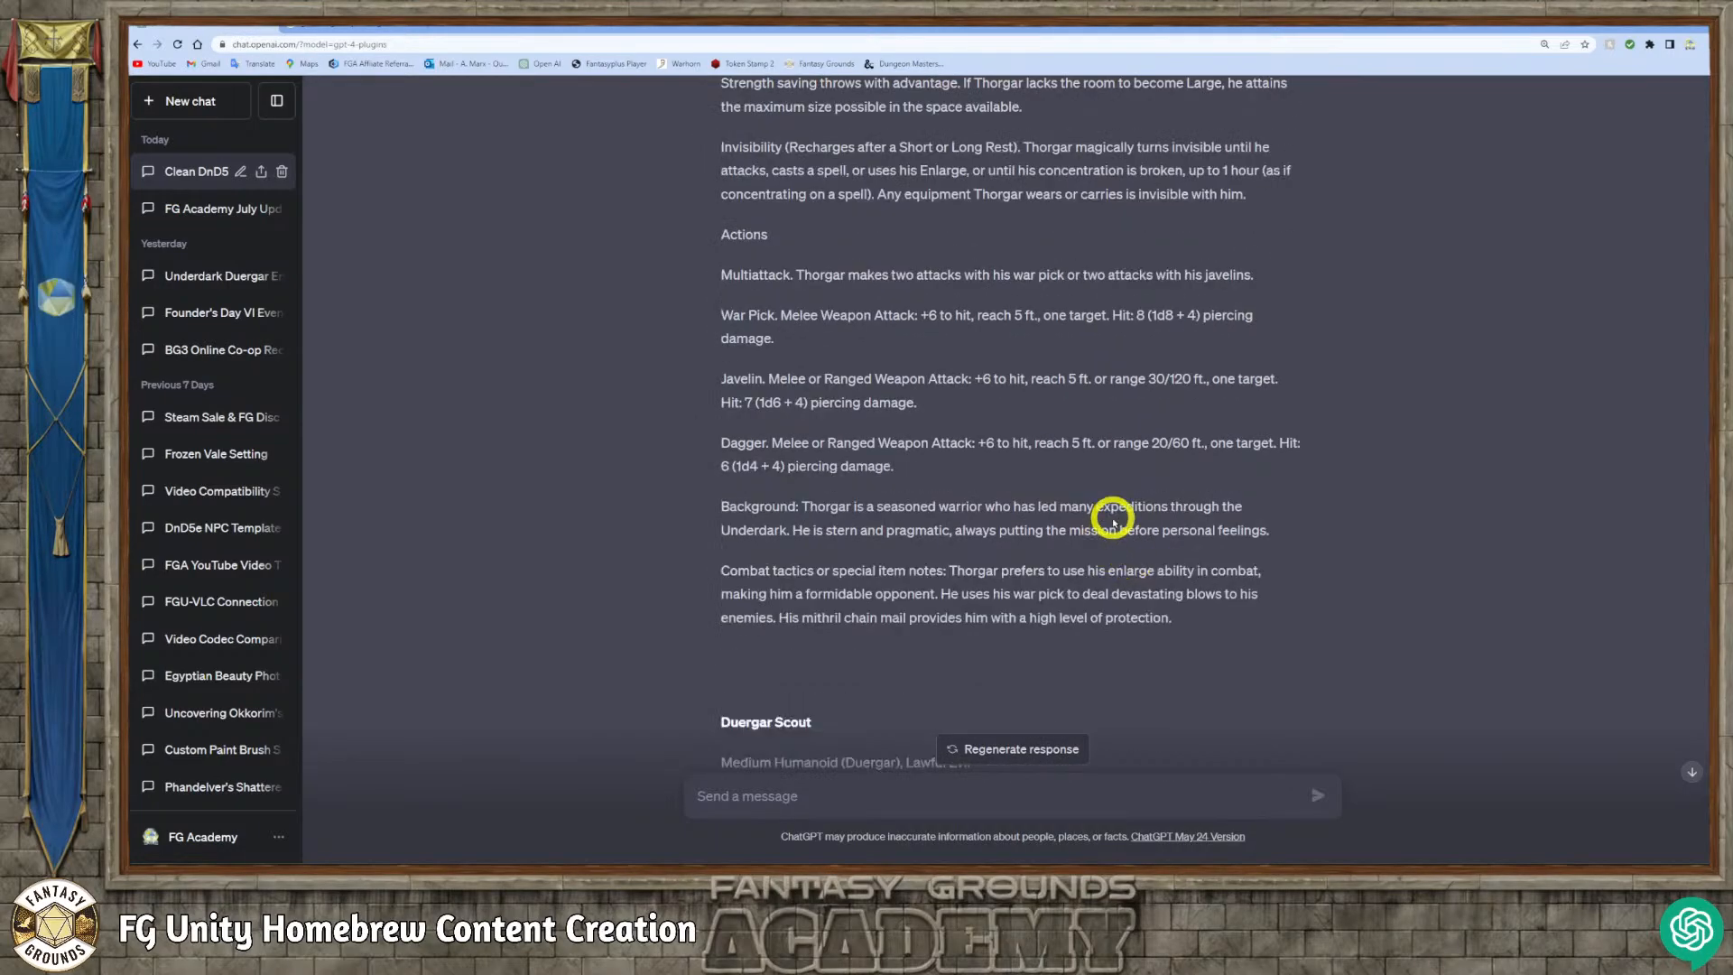
left_click_drag(1188, 619, 725, 327)
right_click(812, 325)
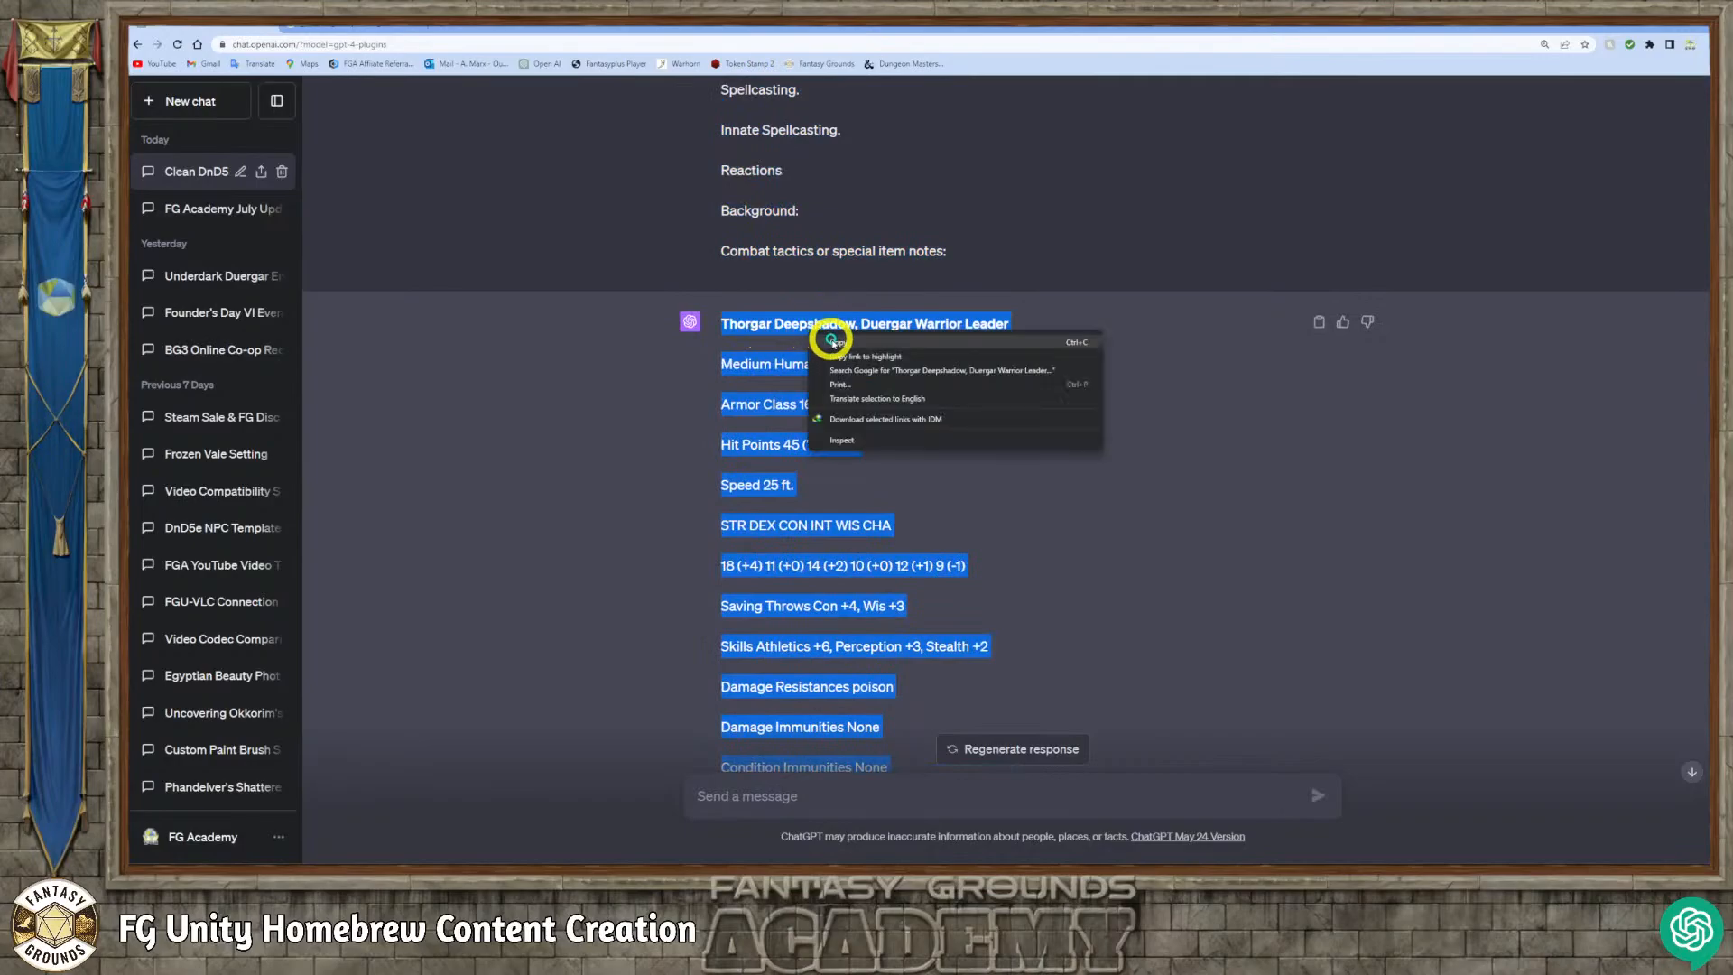
left_click(832, 341)
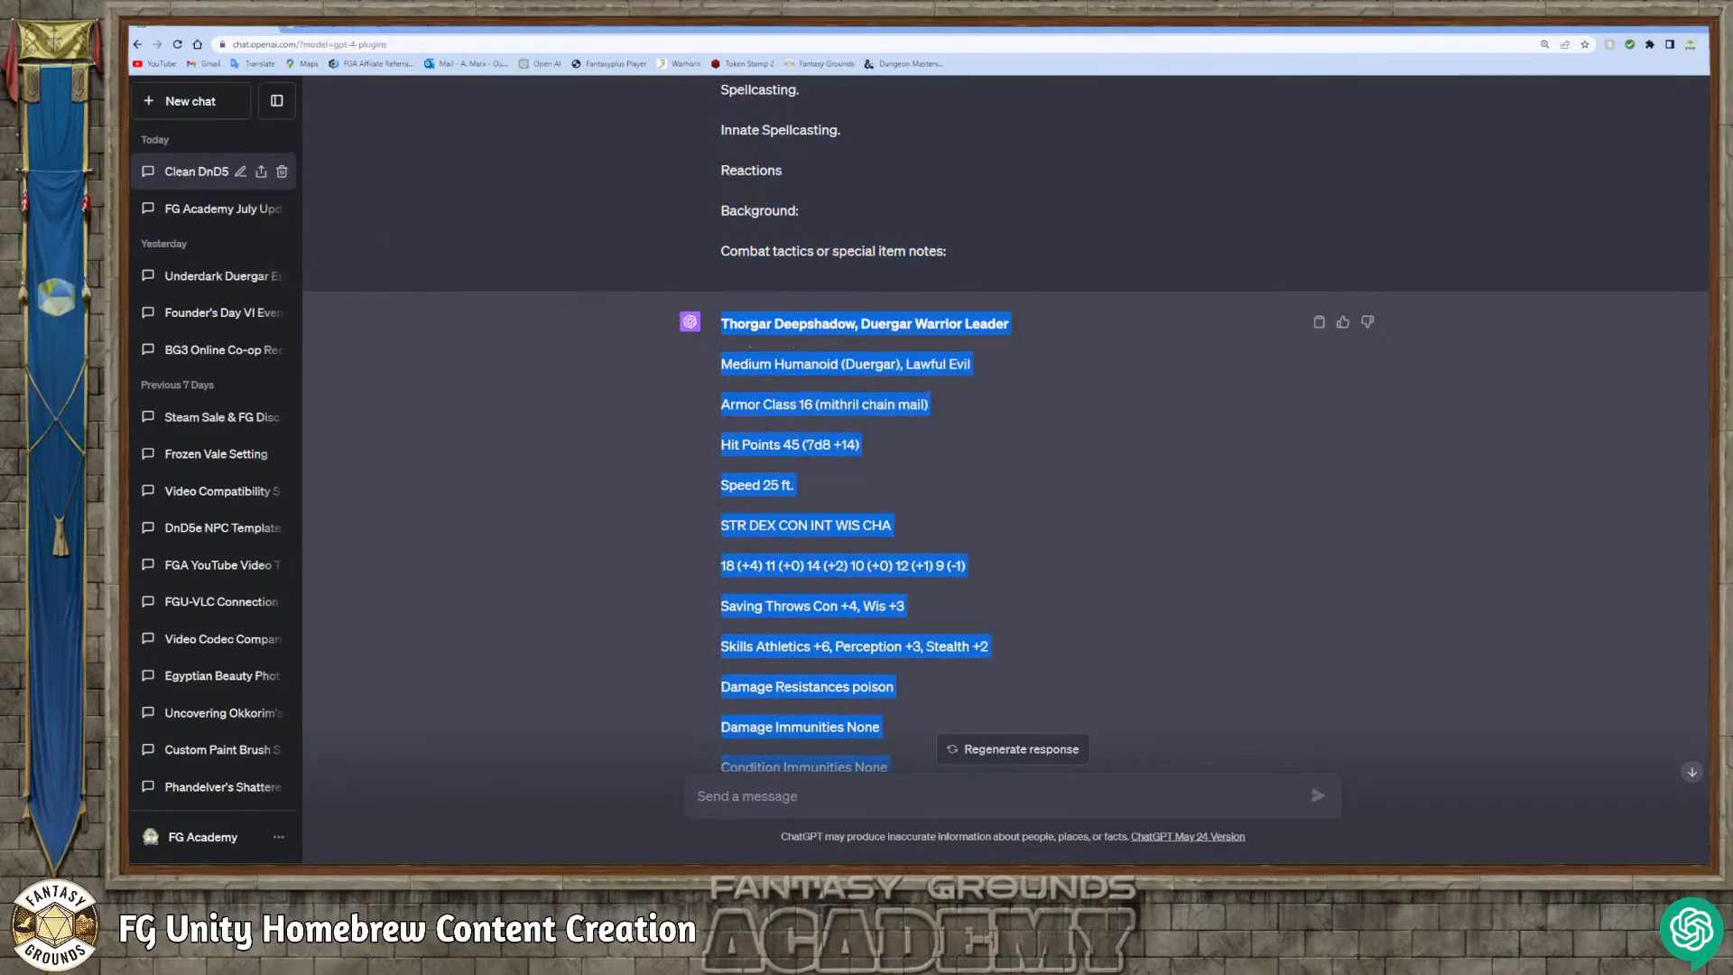
Switch to Fantasy Grounds, load the 5E SRD module set in the campaign setup, and finish the setup wizard.
key("alt+Tab")
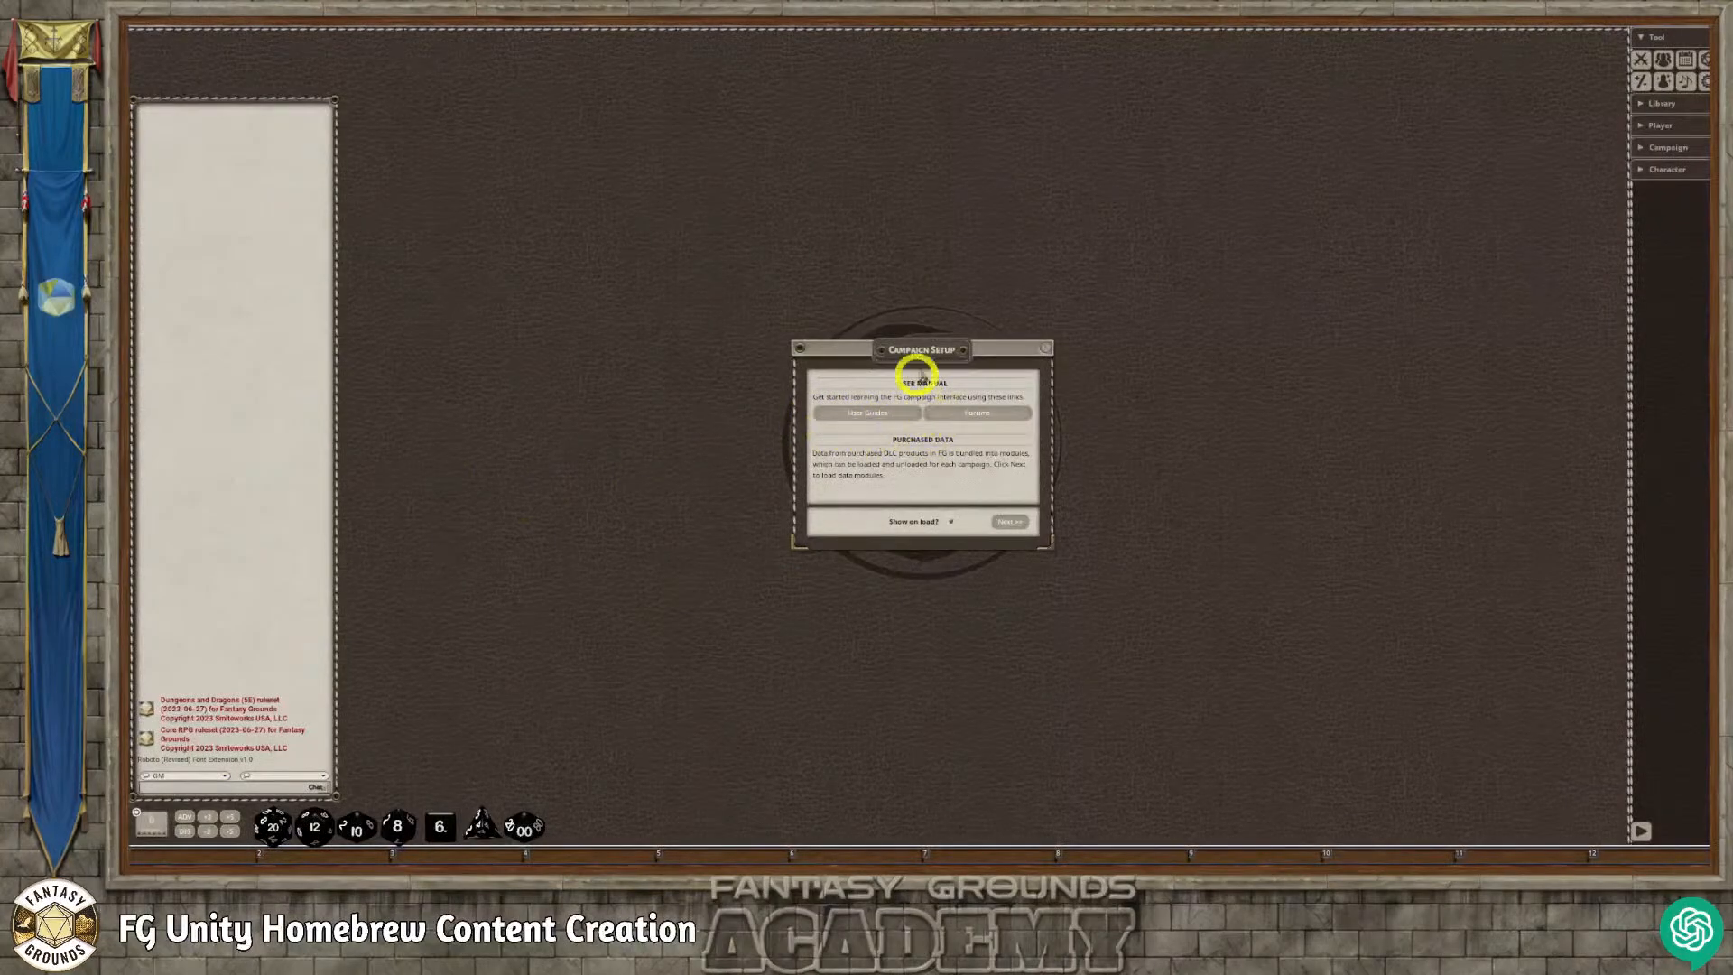
left_click_drag(925, 350, 672, 302)
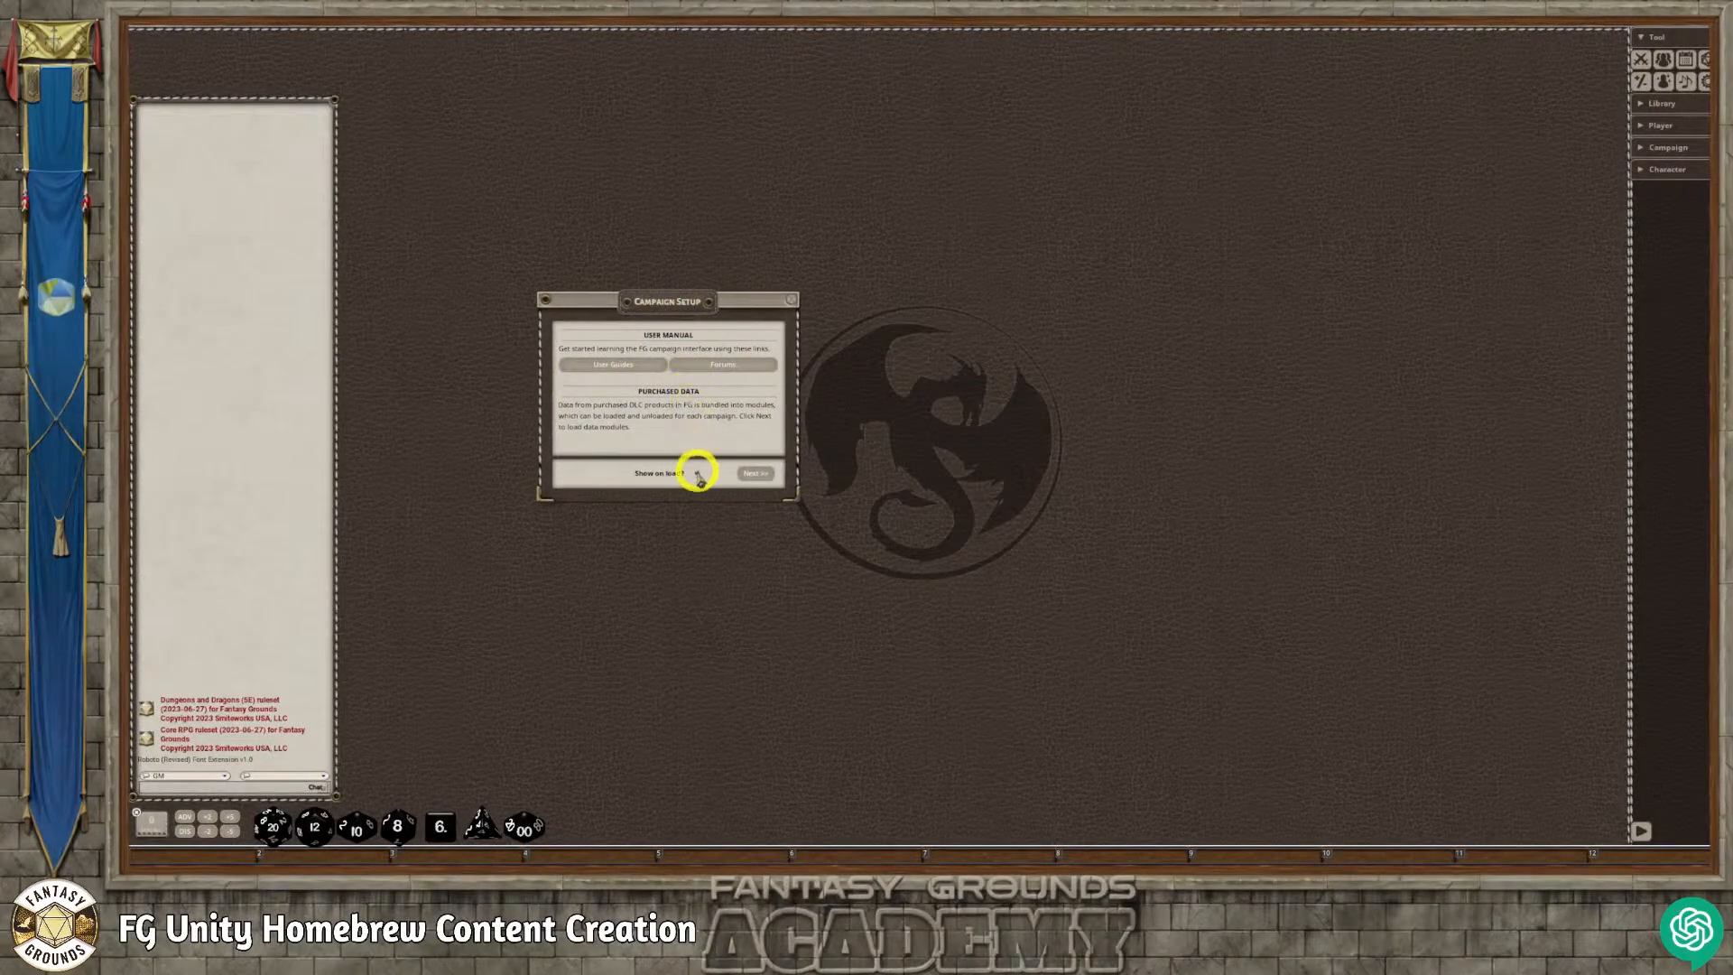
left_click(757, 473)
left_click(612, 423)
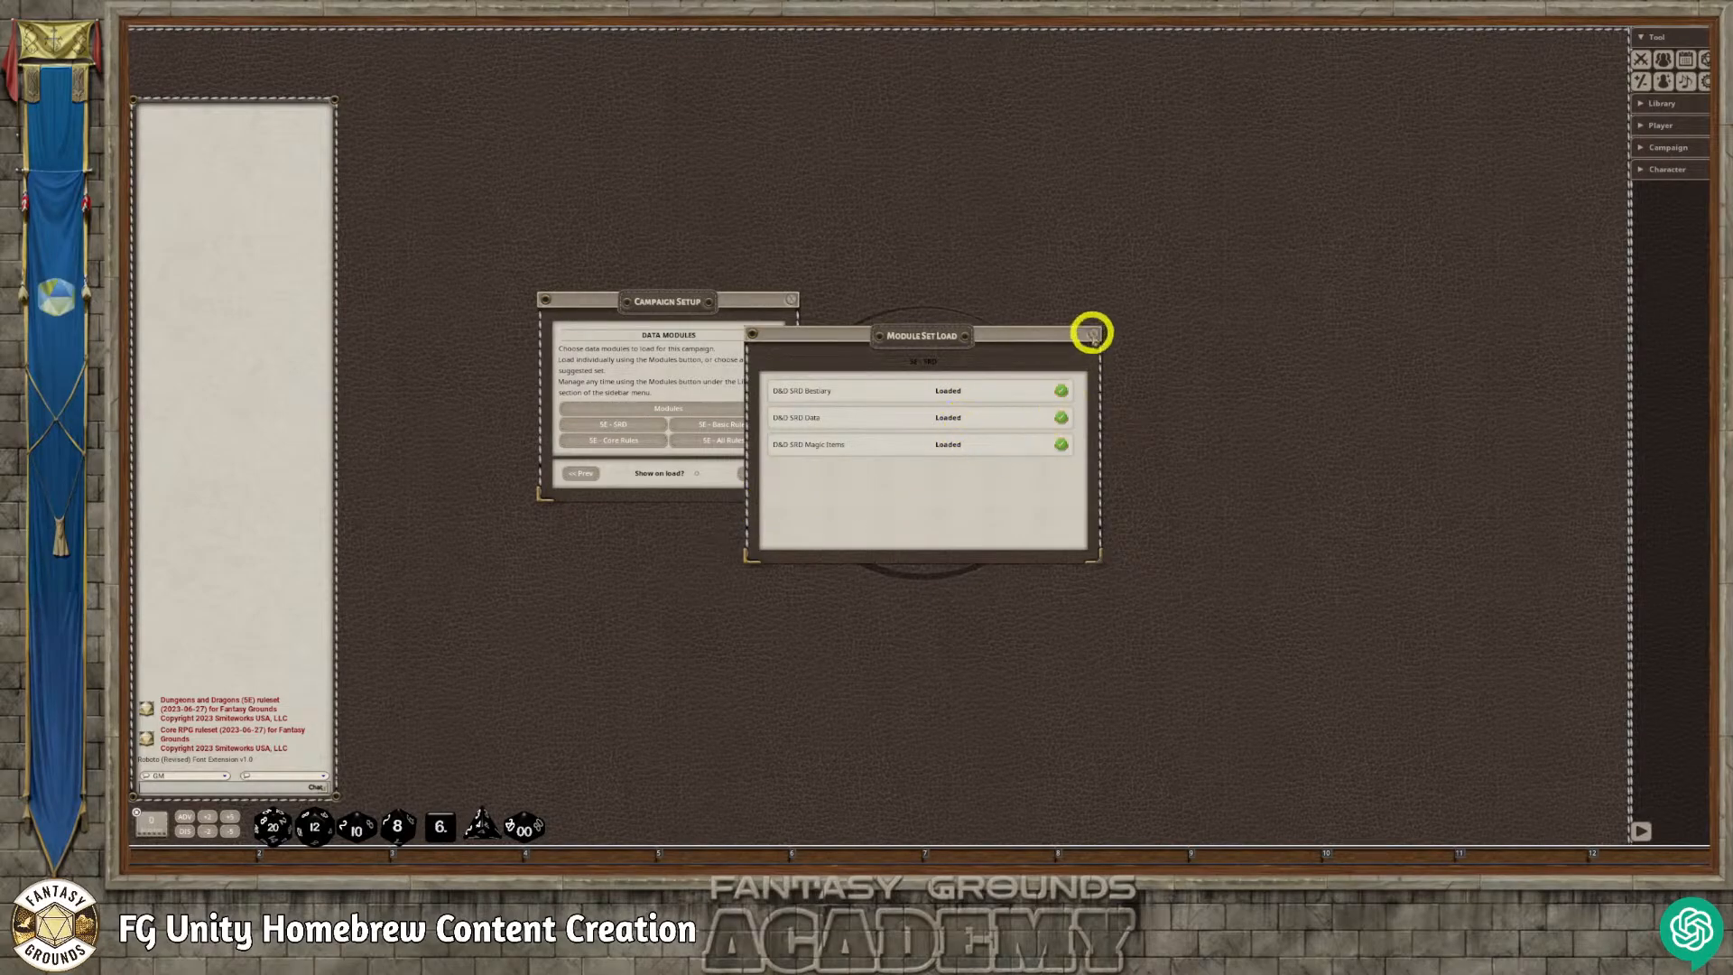
left_click(1094, 336)
left_click(762, 473)
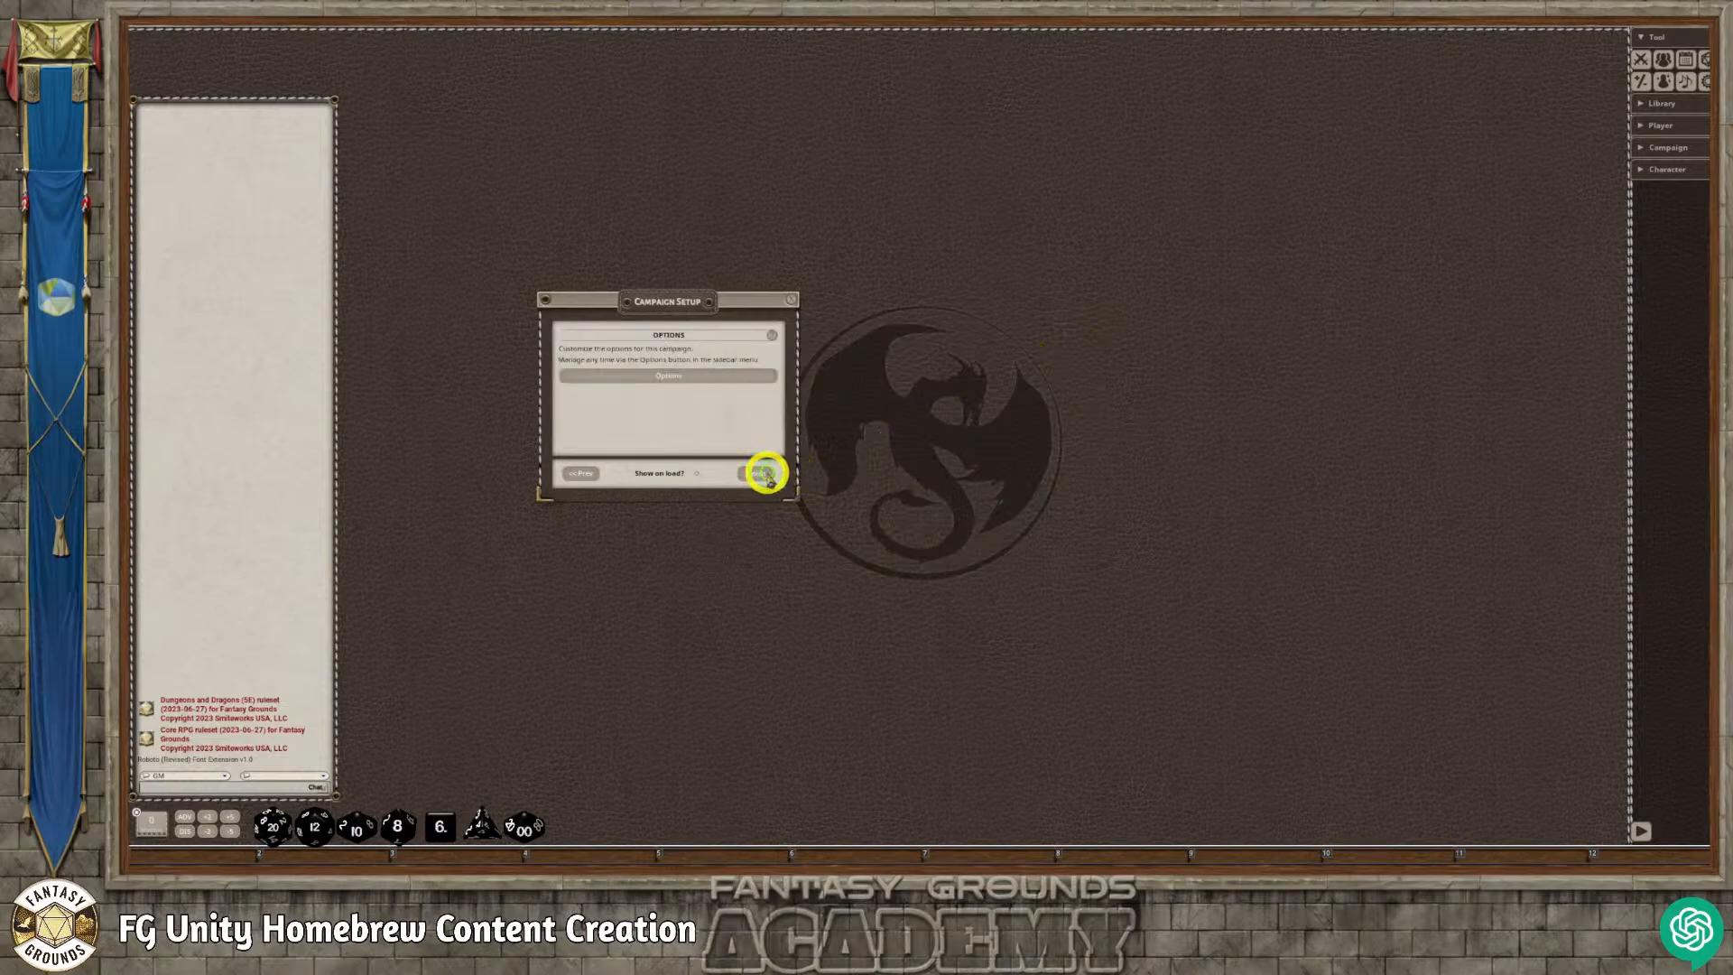
left_click(762, 473)
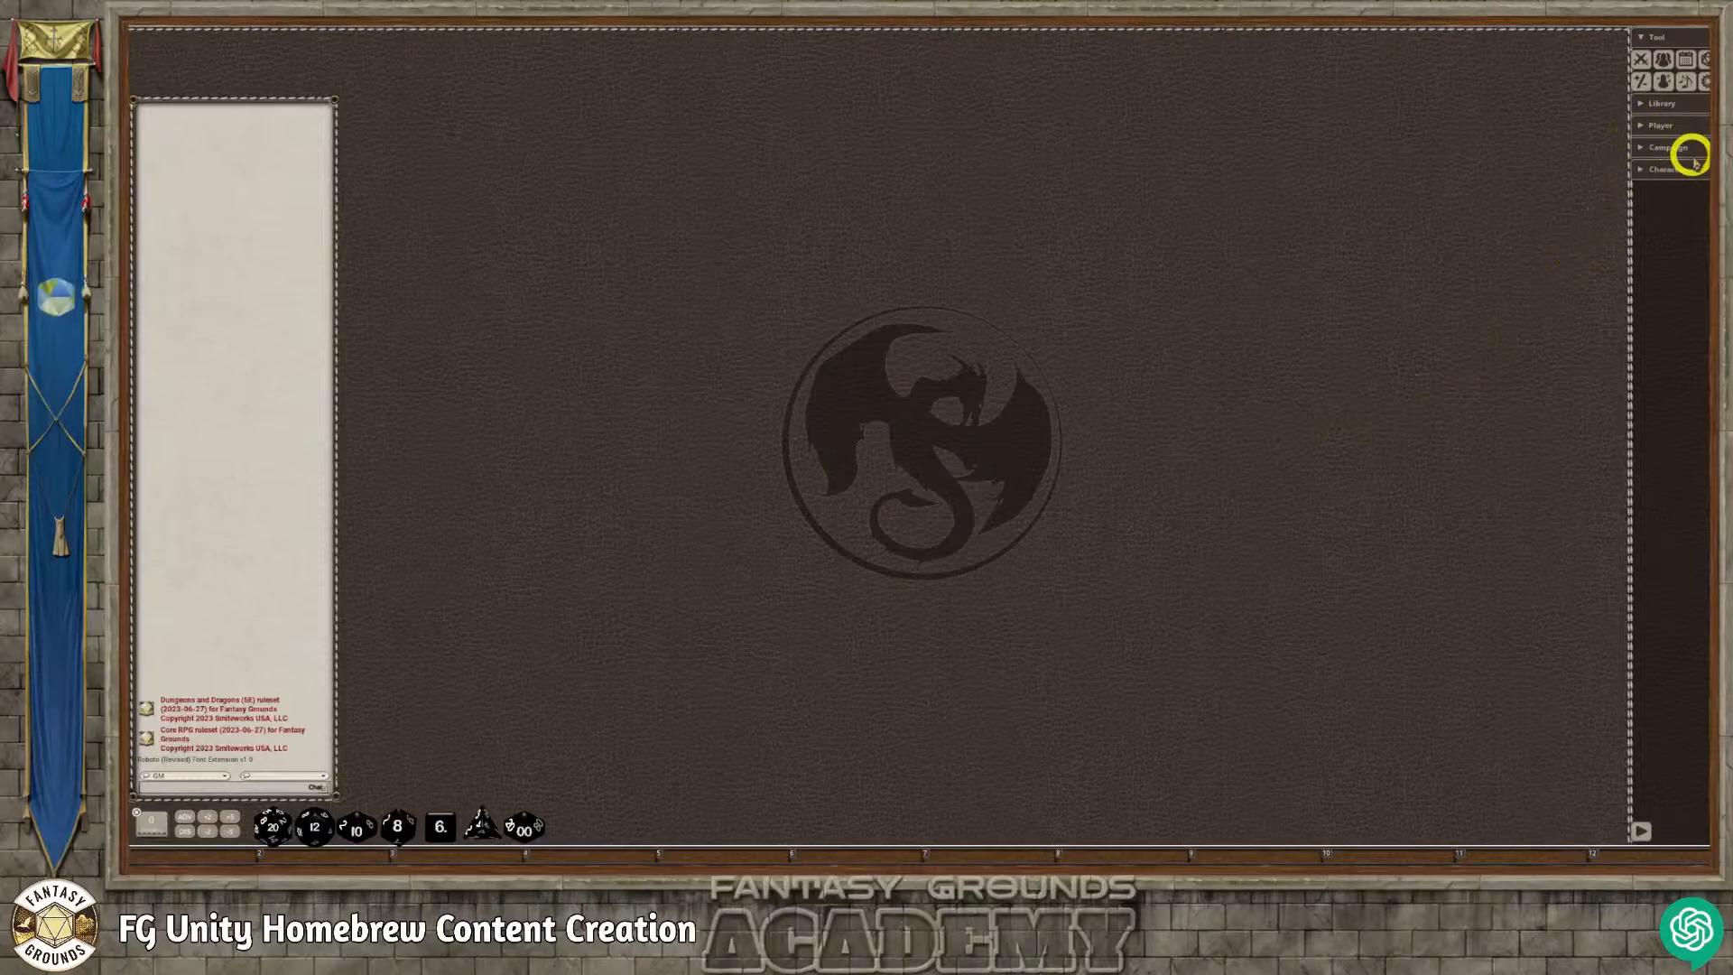
Open the campaign's NPC list, enlarge its window, and place it right of the desktop's centre.
left_click(1651, 147)
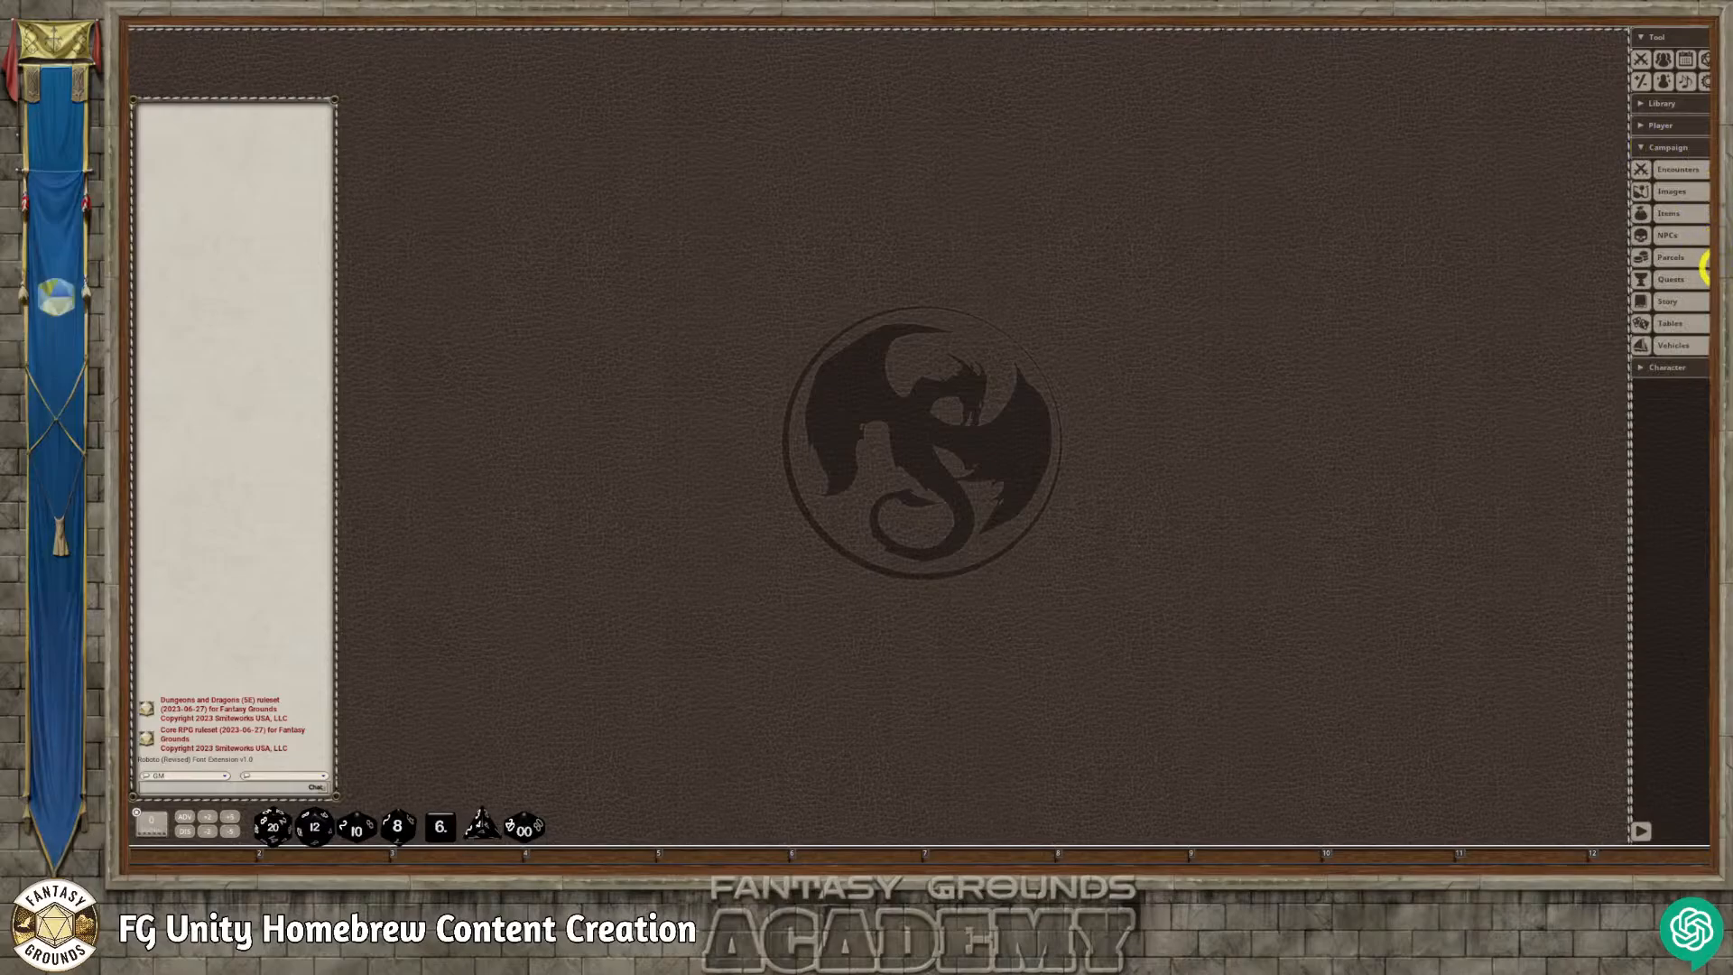
left_click(1661, 236)
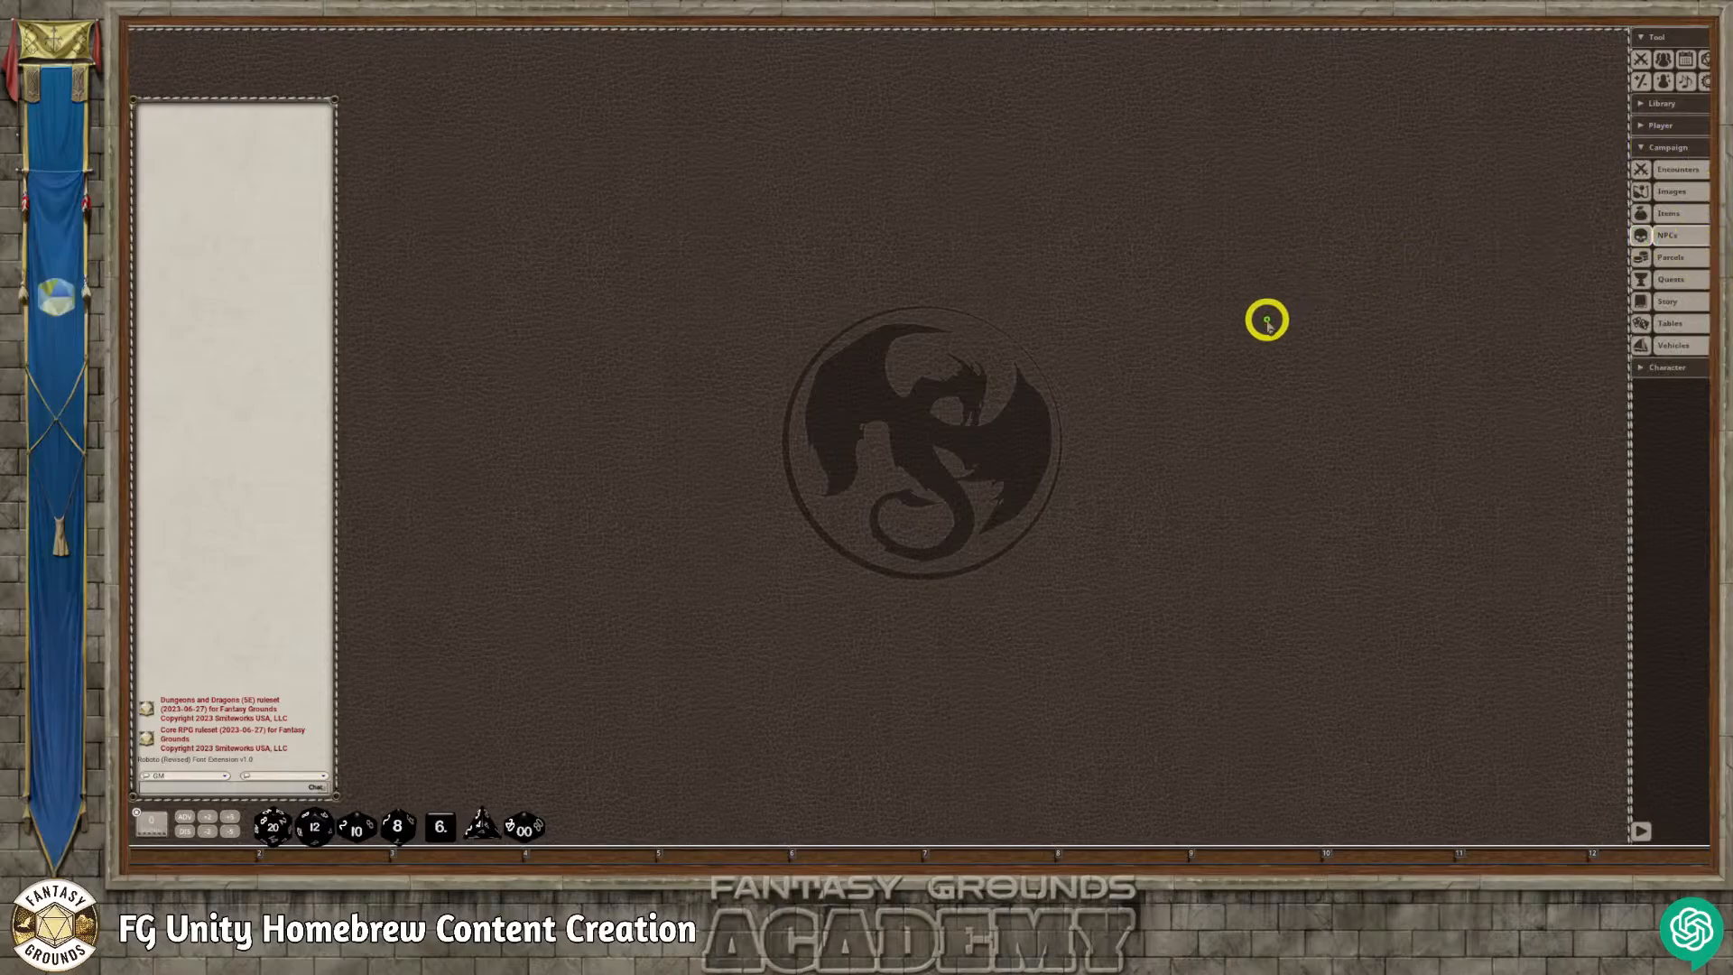
left_click_drag(953, 339, 848, 204)
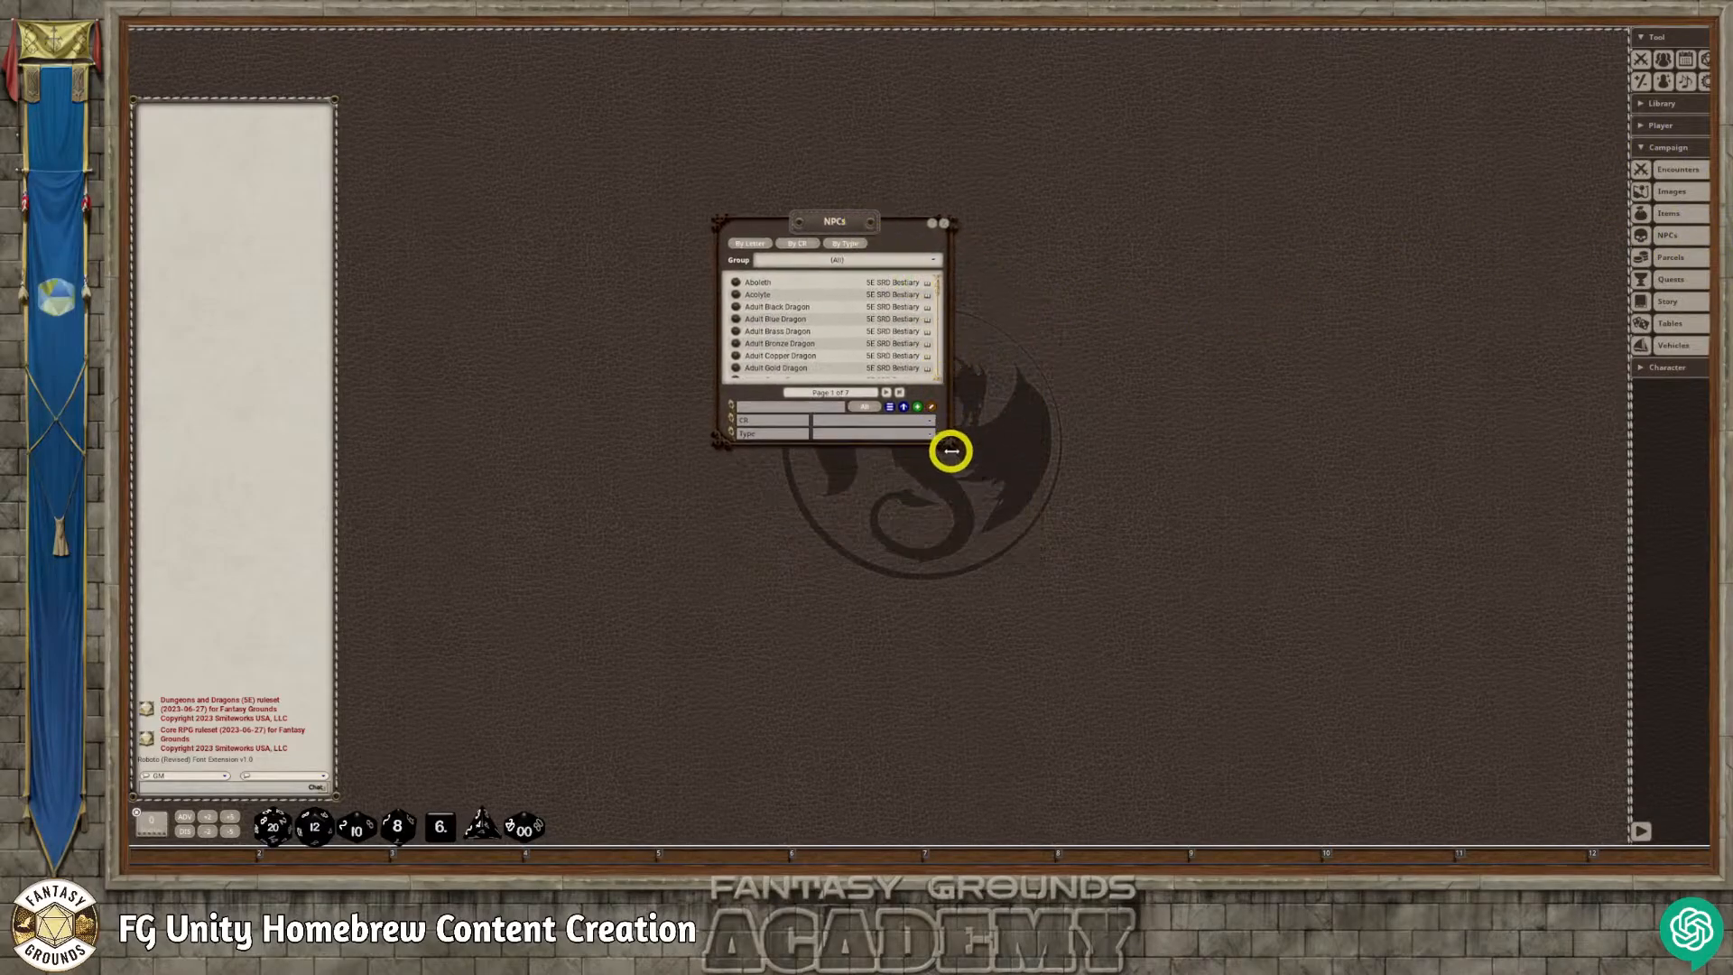
left_click_drag(946, 444, 1162, 697)
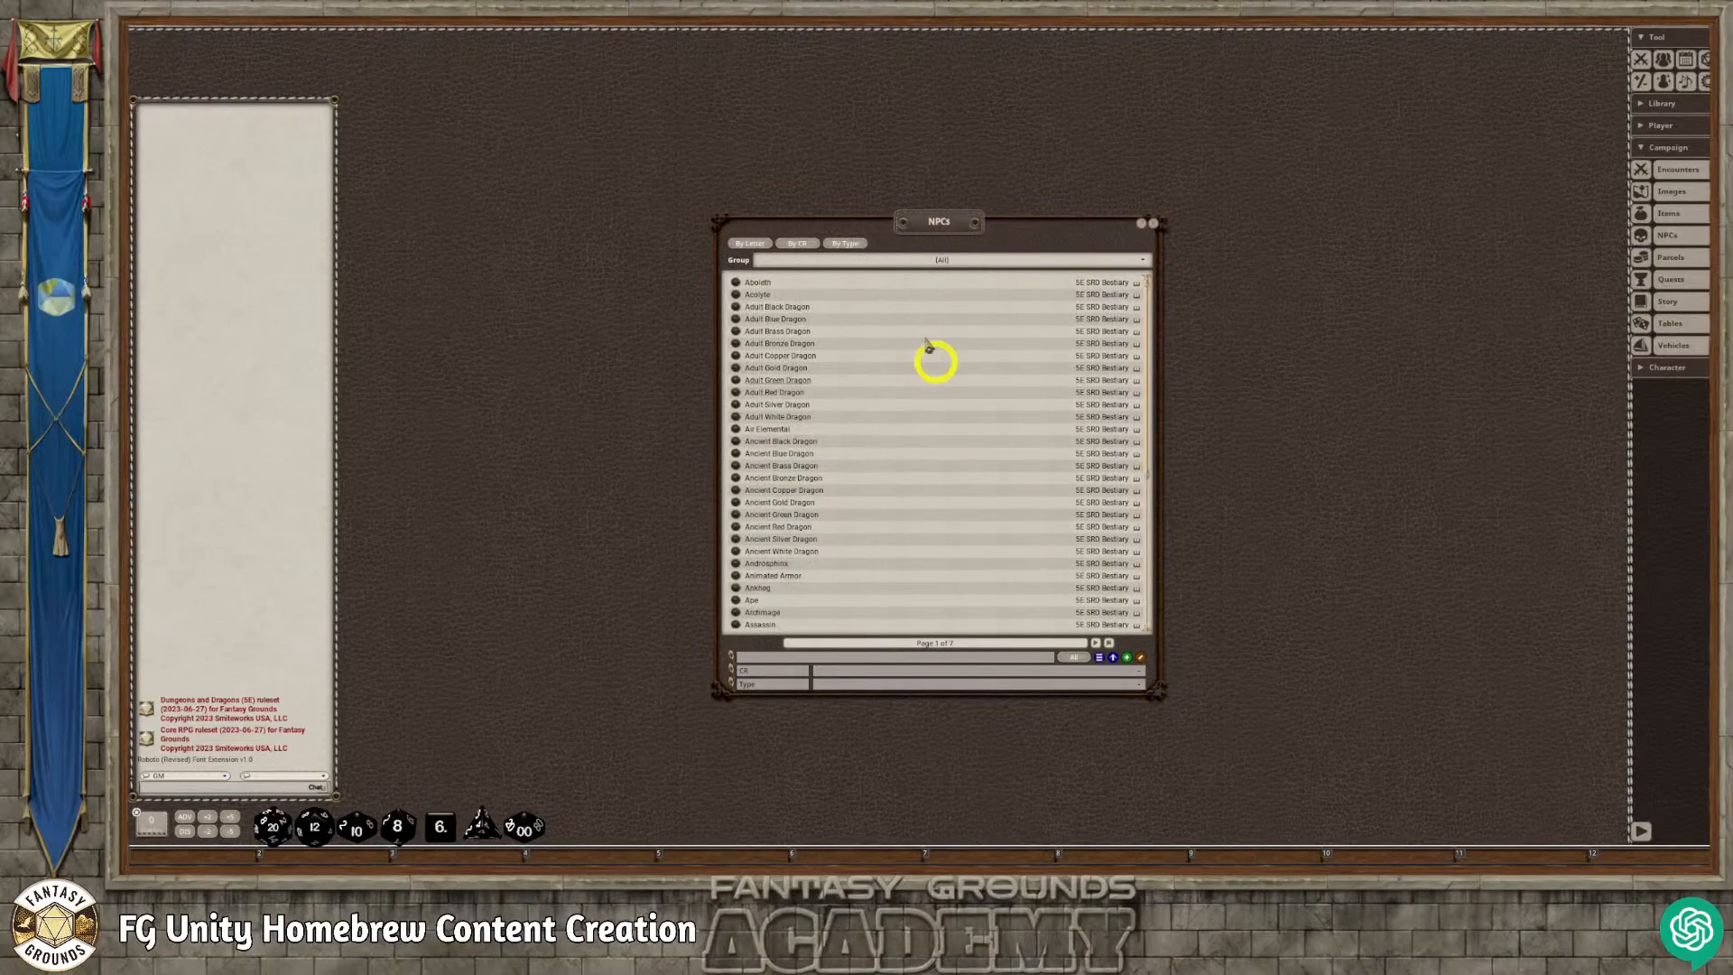
left_click_drag(945, 232, 1133, 232)
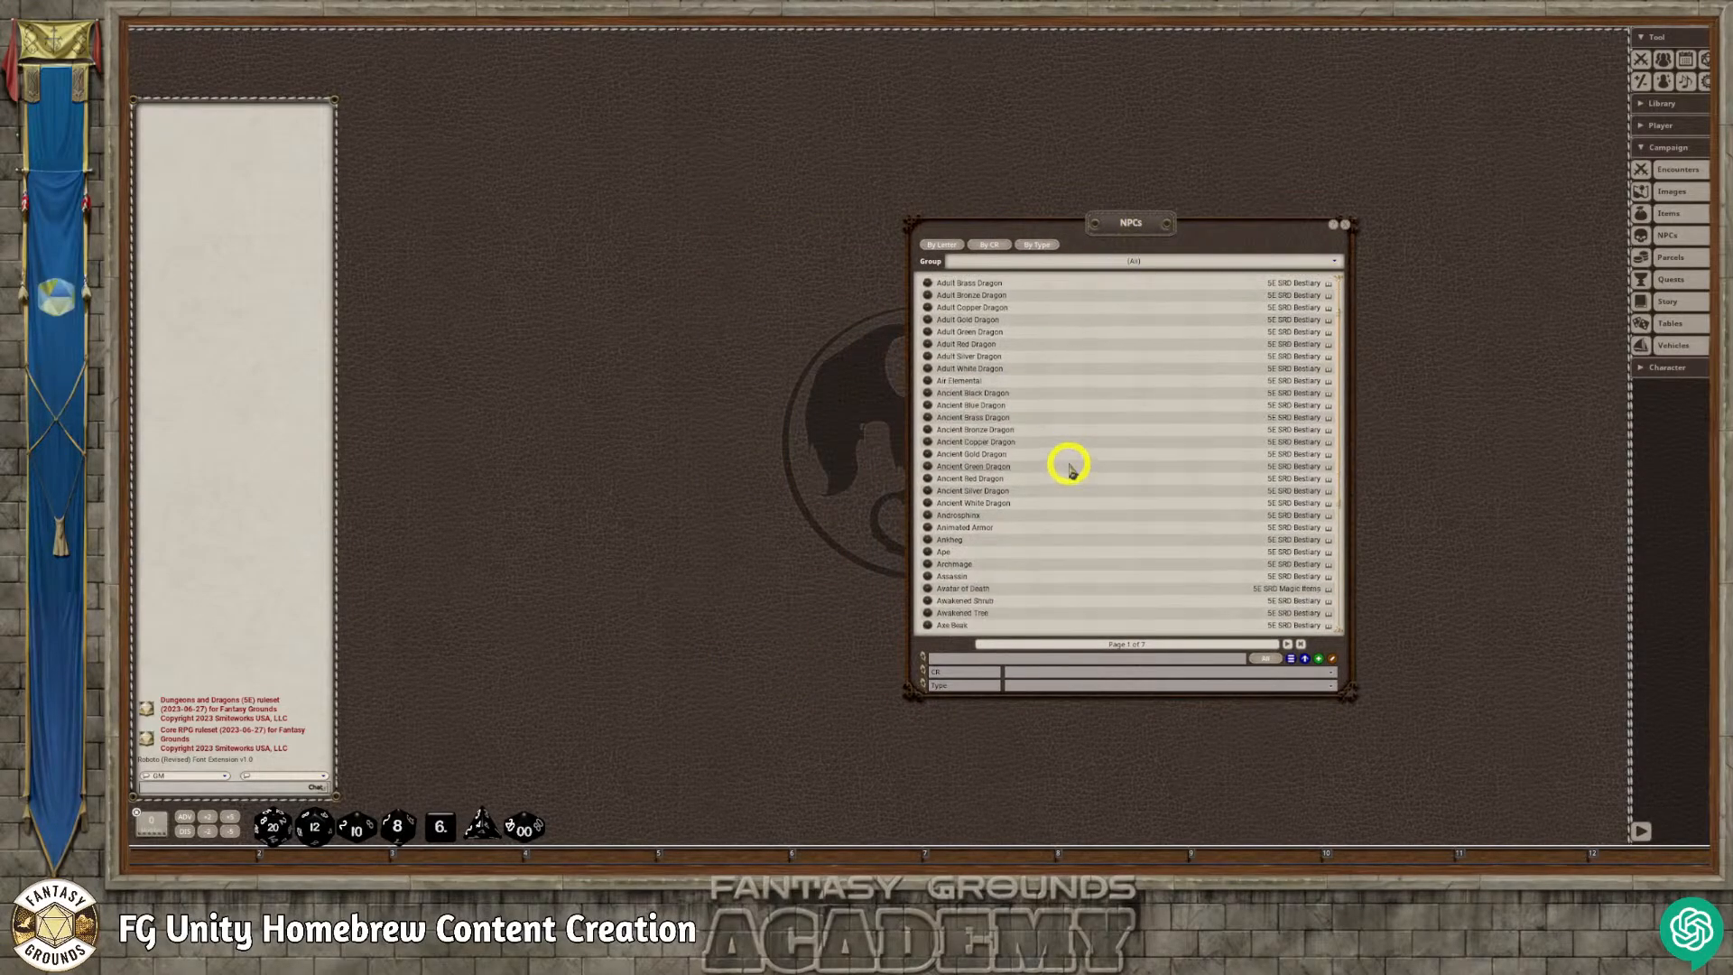
scroll(1068, 463, "down", 1)
scroll(1071, 466, "up", 1)
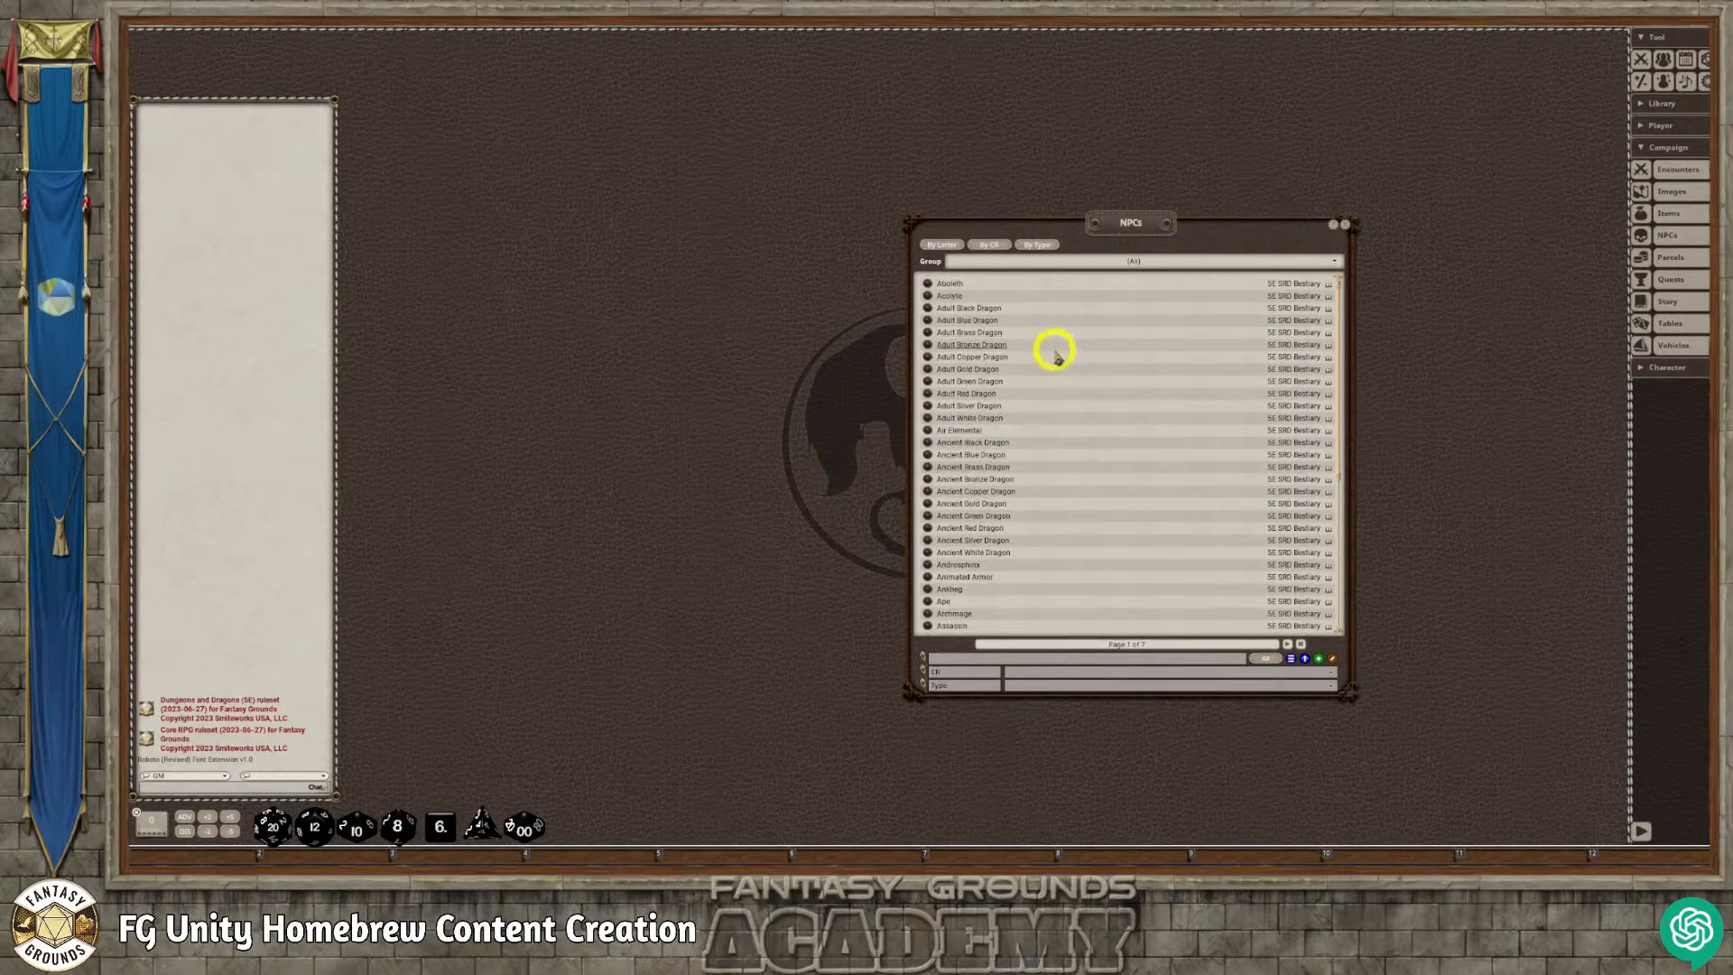
Create an NPC group named Underdark Adventures and filter the list to that group.
left_click(1334, 261)
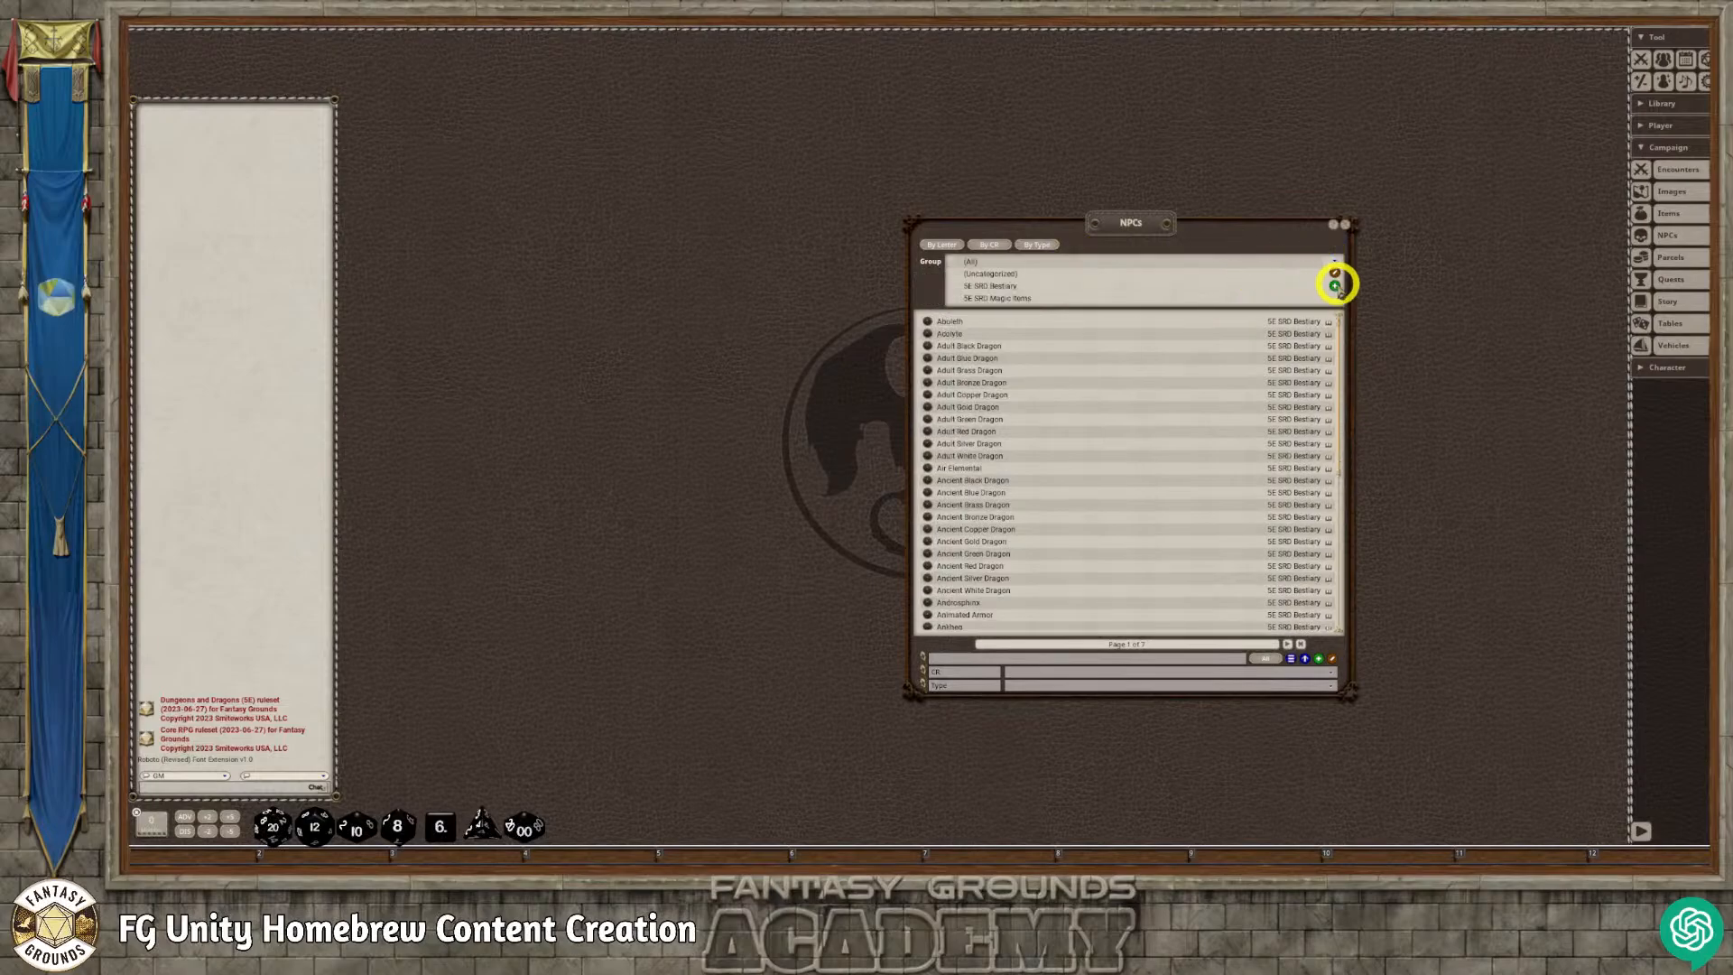
left_click(1335, 287)
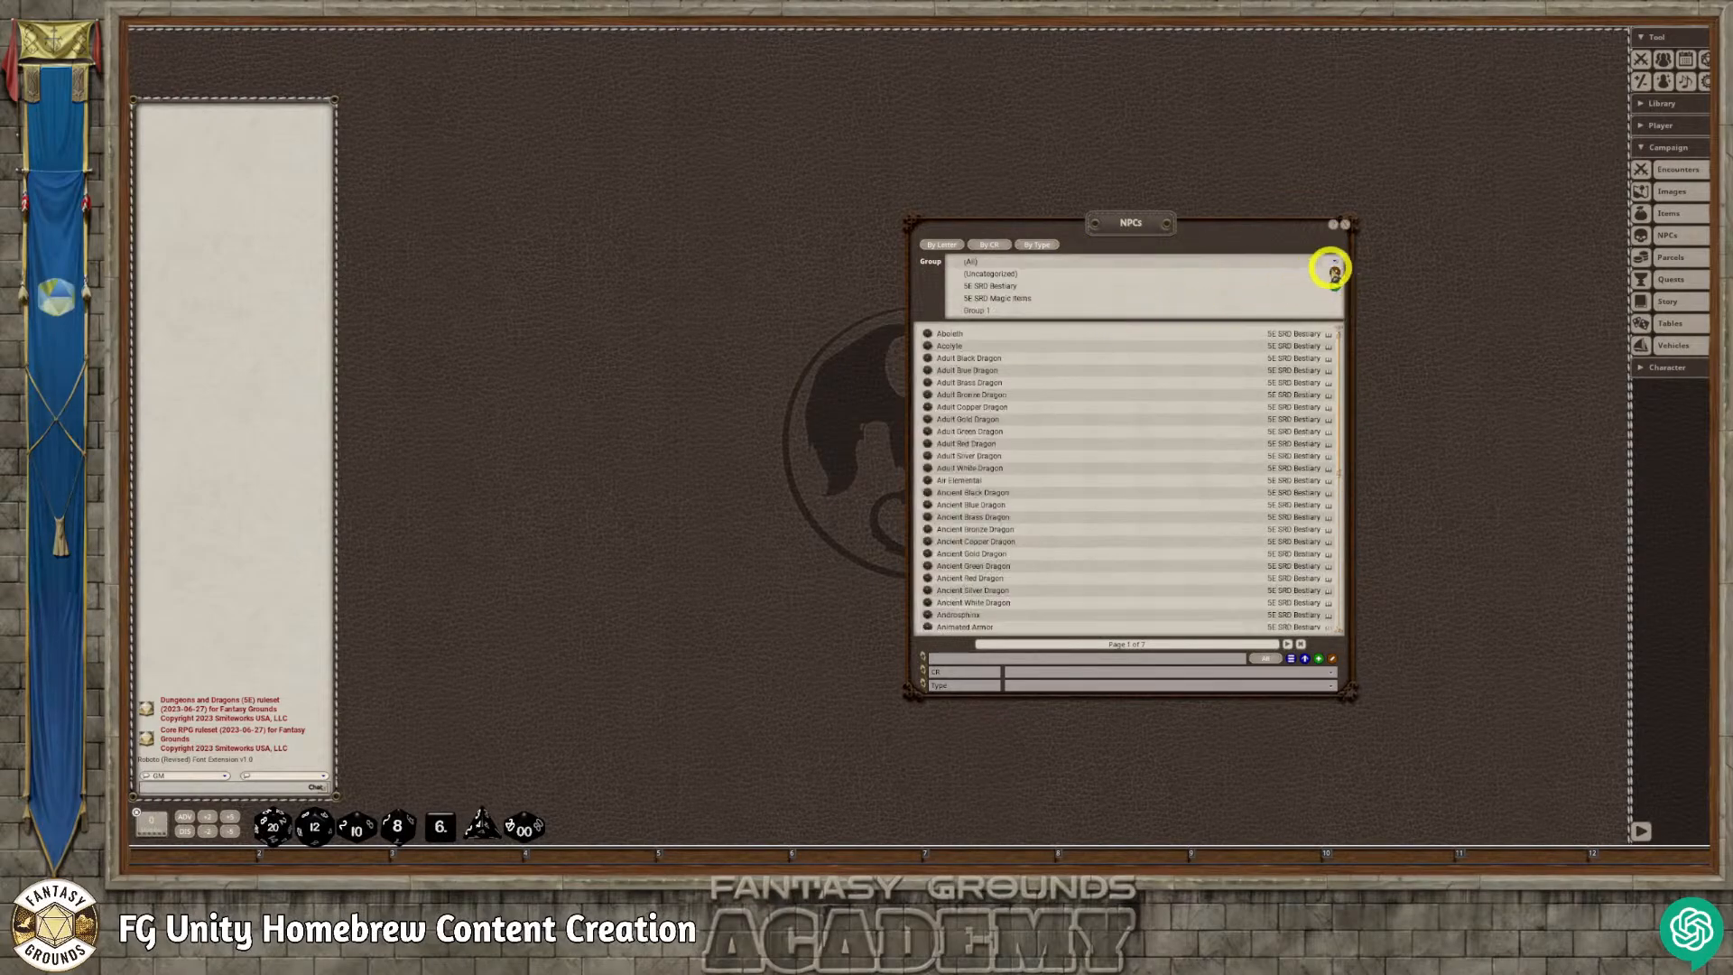
left_click(1335, 270)
left_click(1030, 311)
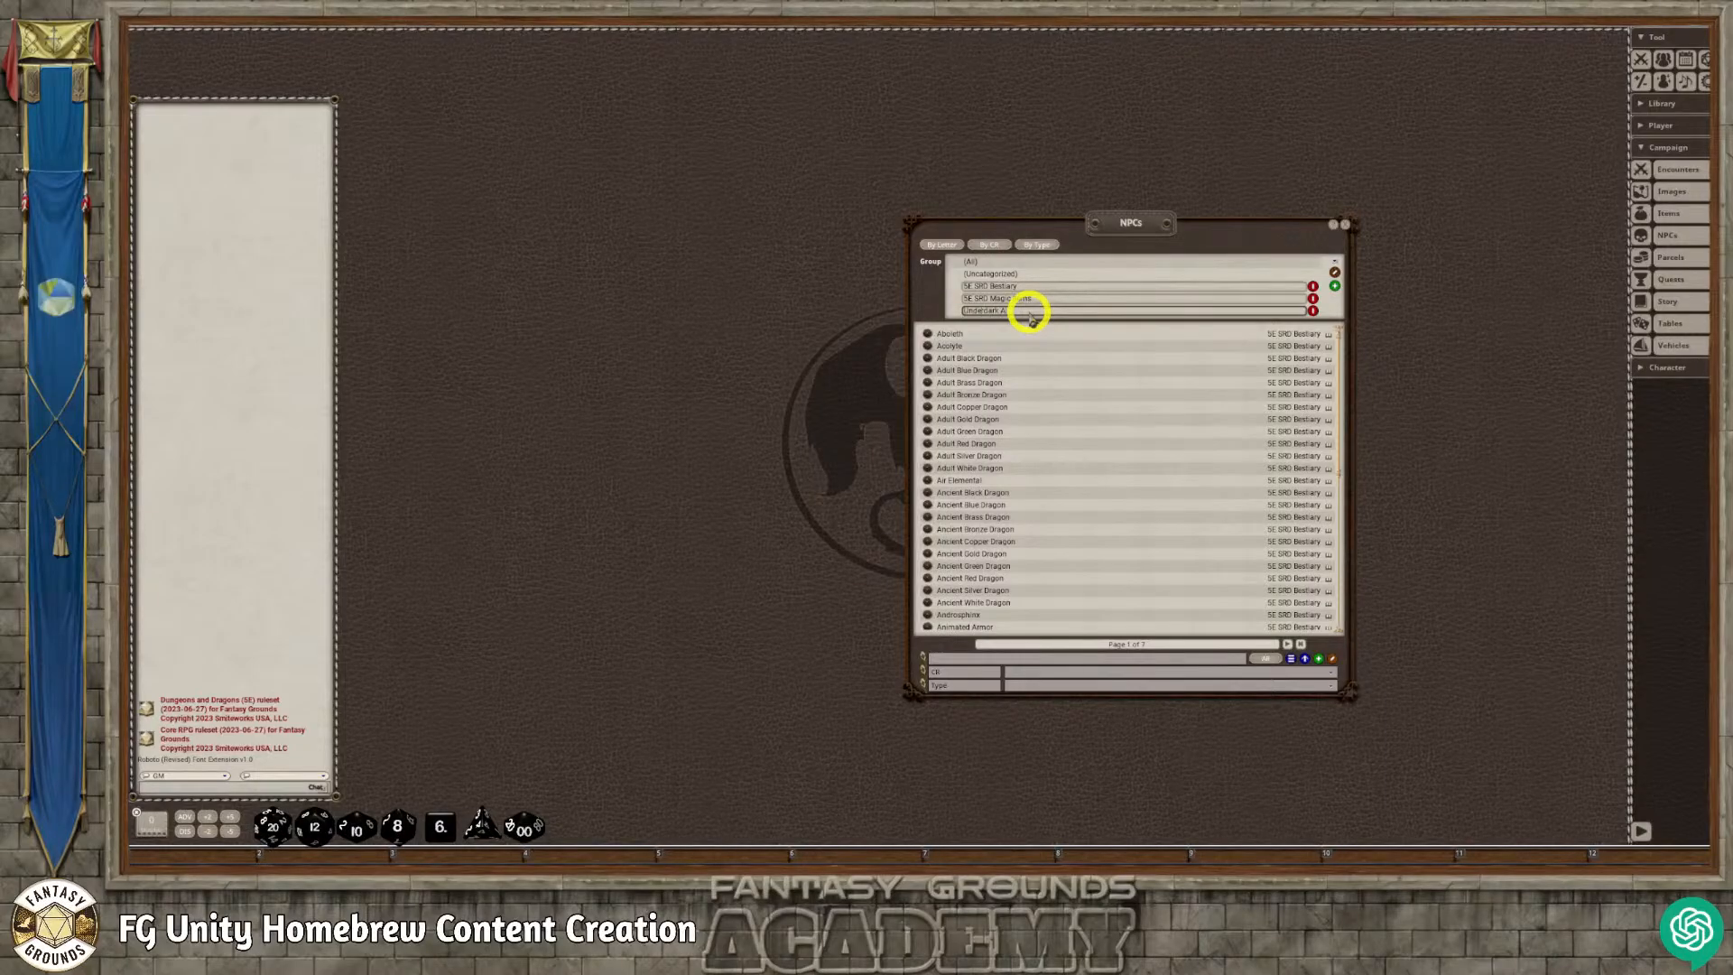
type("s")
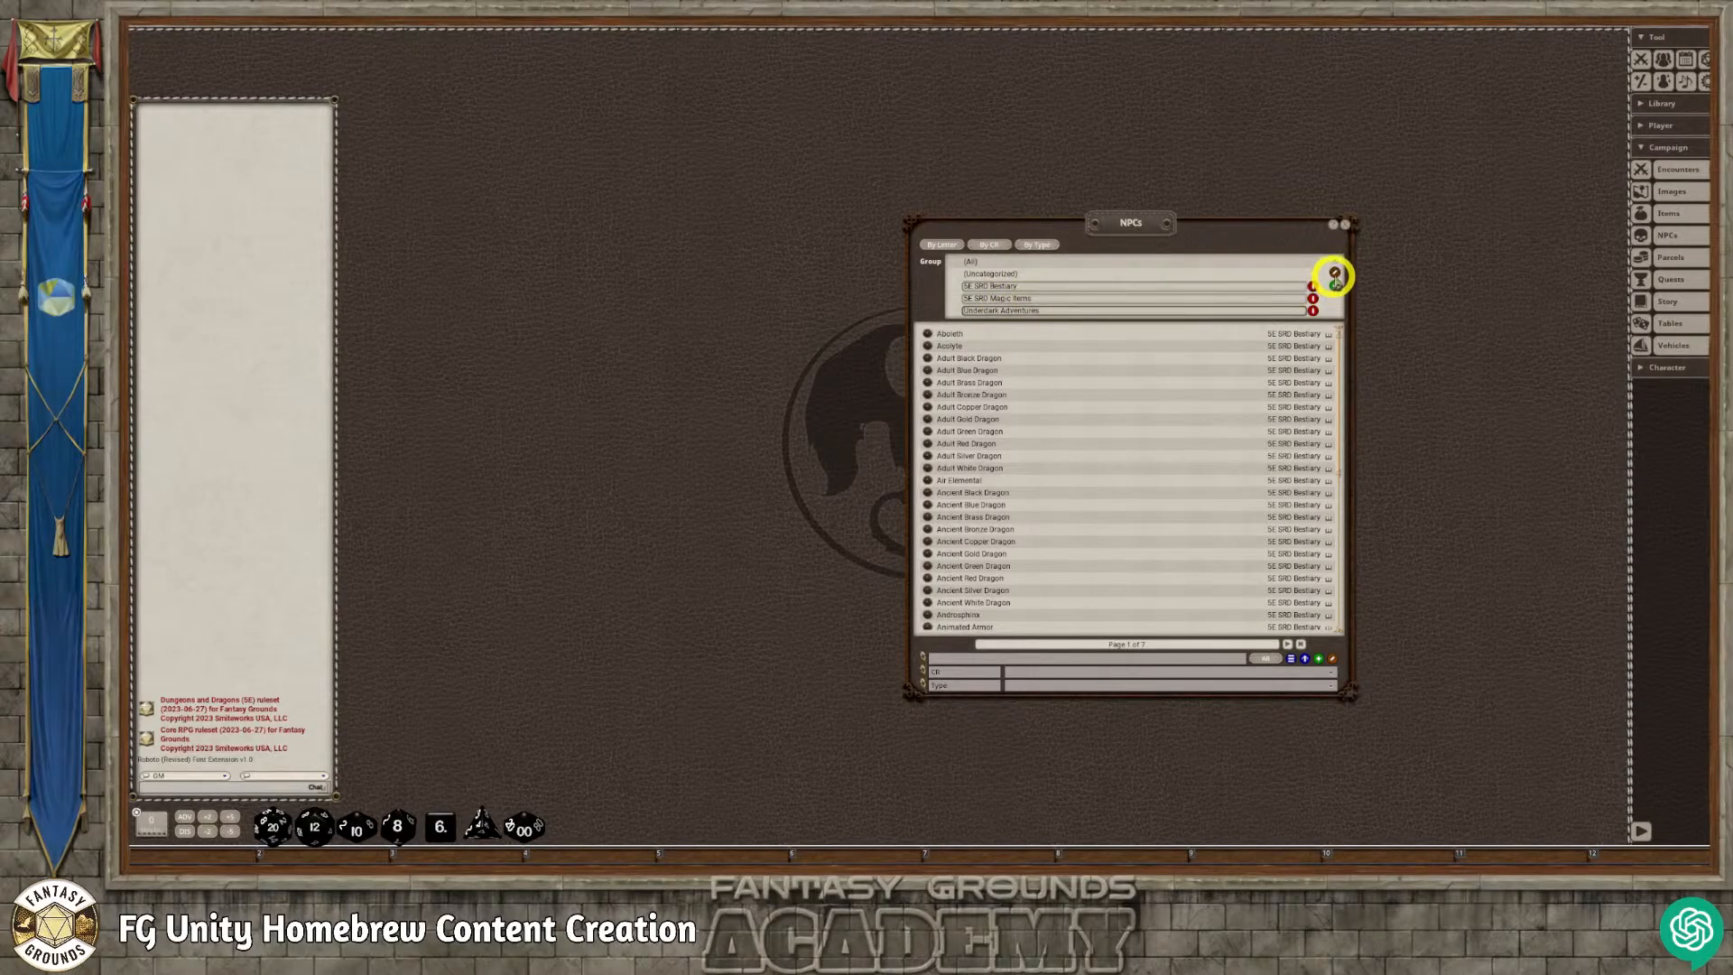
left_click(1334, 272)
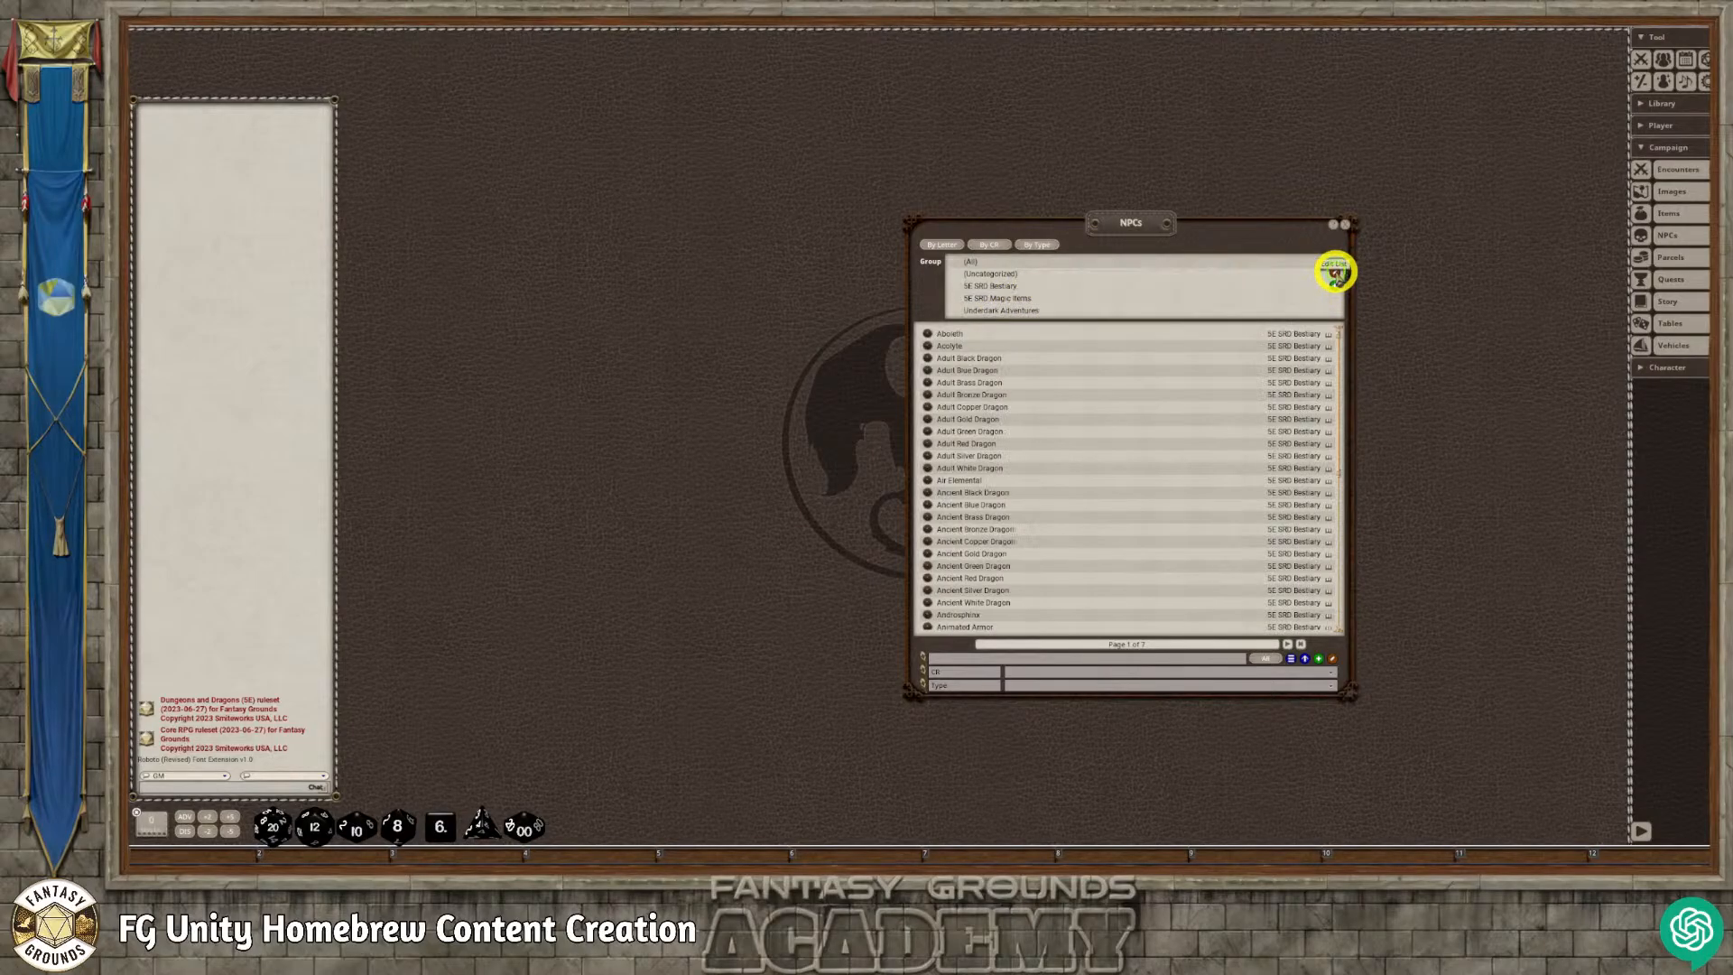
left_click(1011, 311)
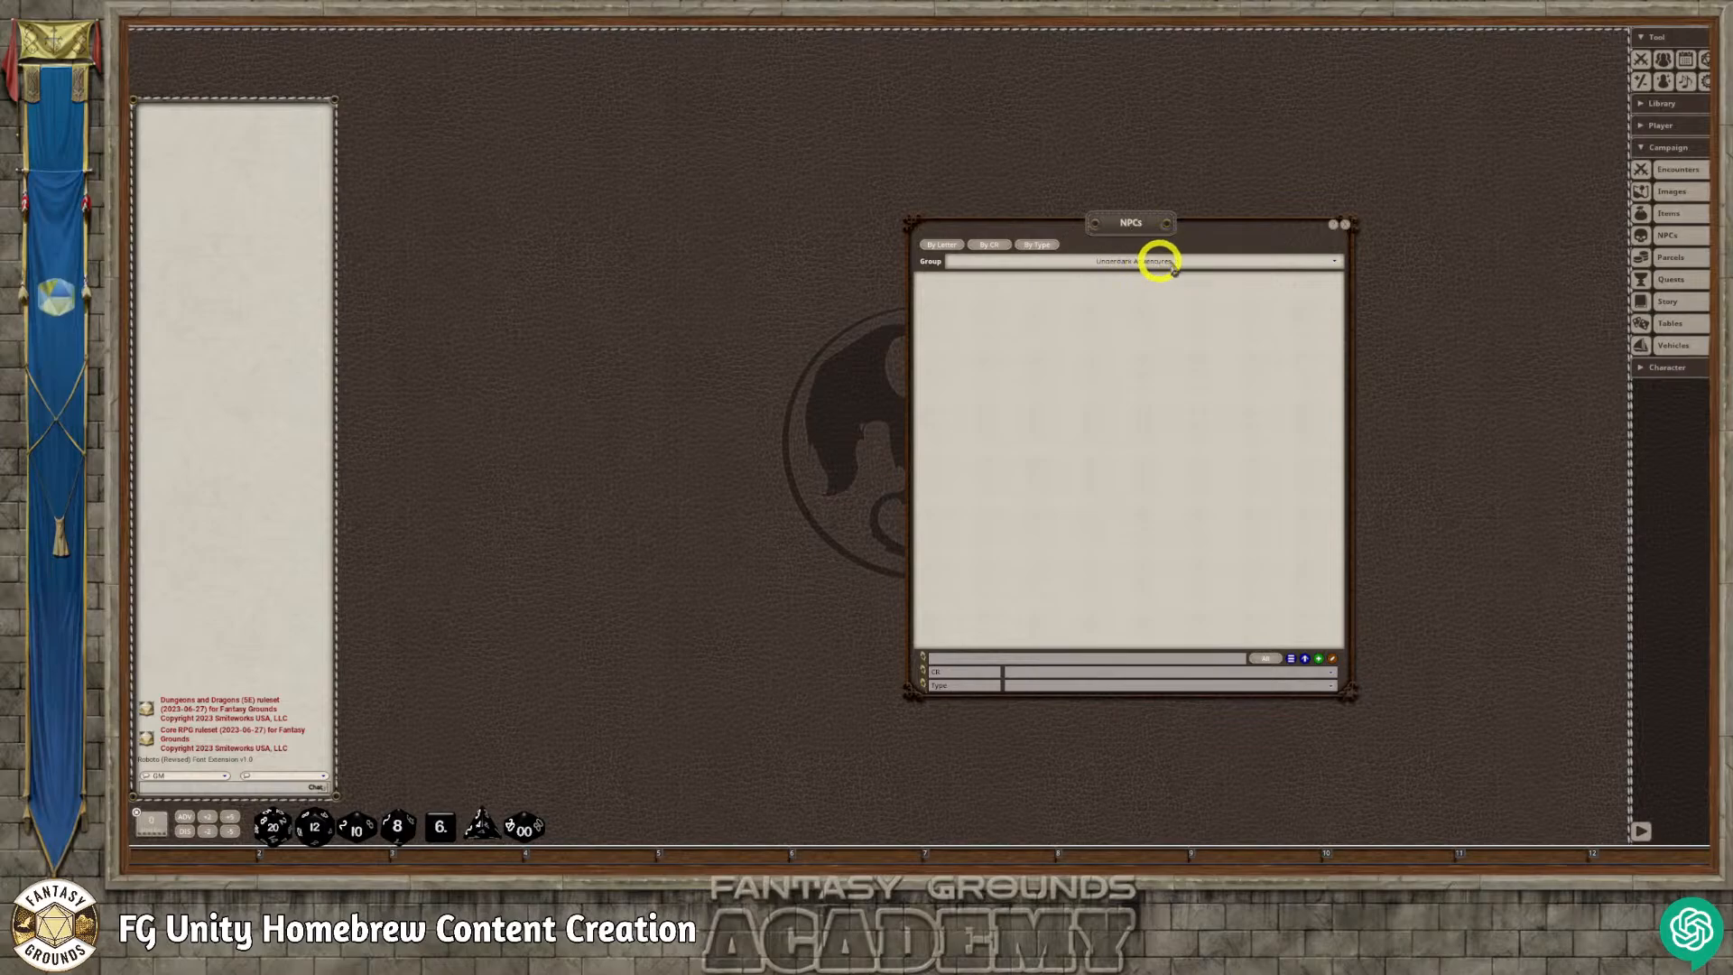
Open the NPC import window, make it taller, and arrange it beside the NPC list without overlap.
left_click(1293, 658)
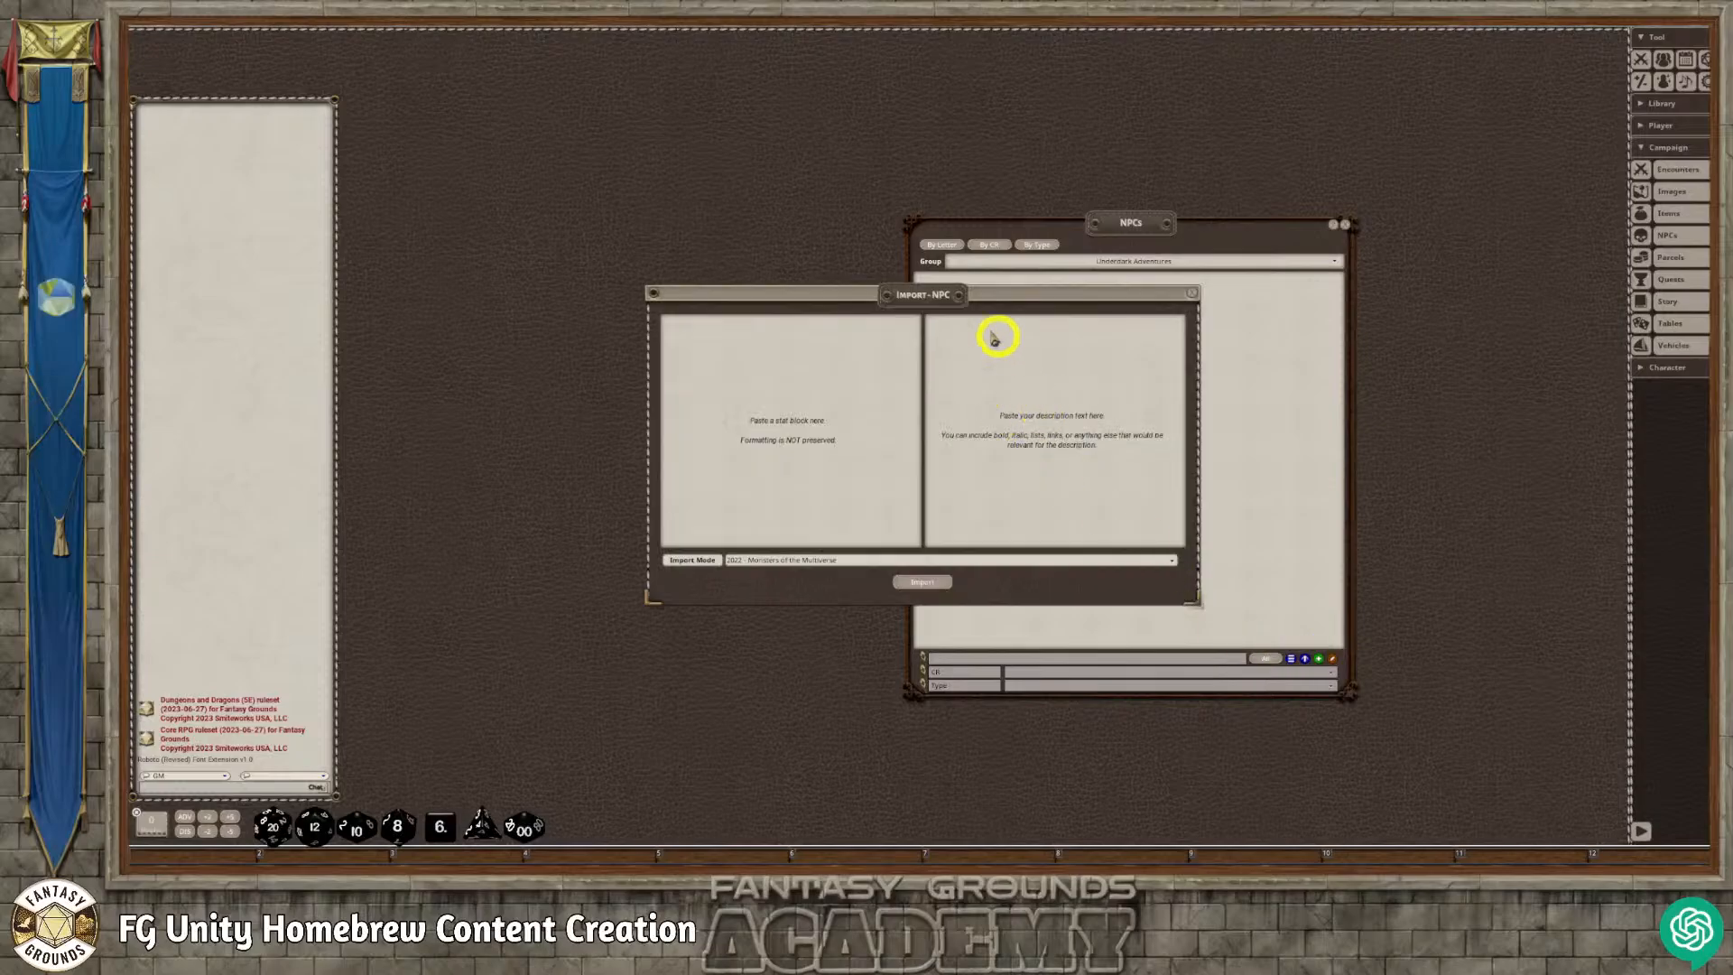
left_click_drag(943, 298, 684, 109)
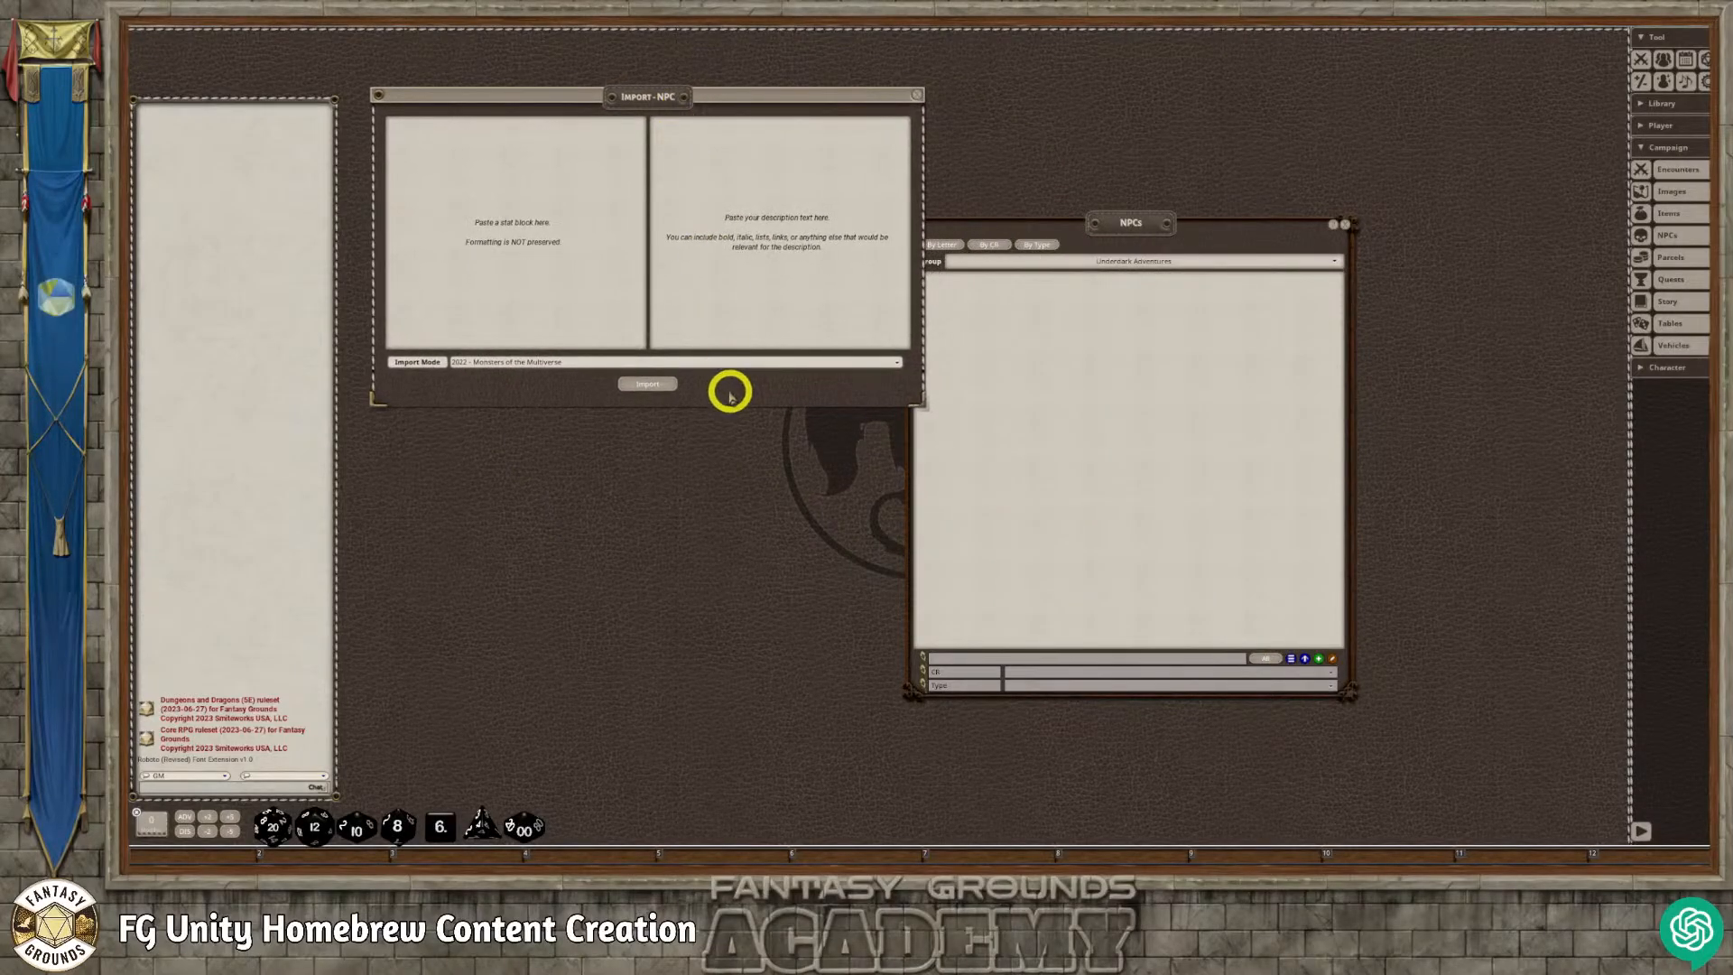
left_click_drag(763, 406, 760, 720)
left_click_drag(1132, 224, 1308, 204)
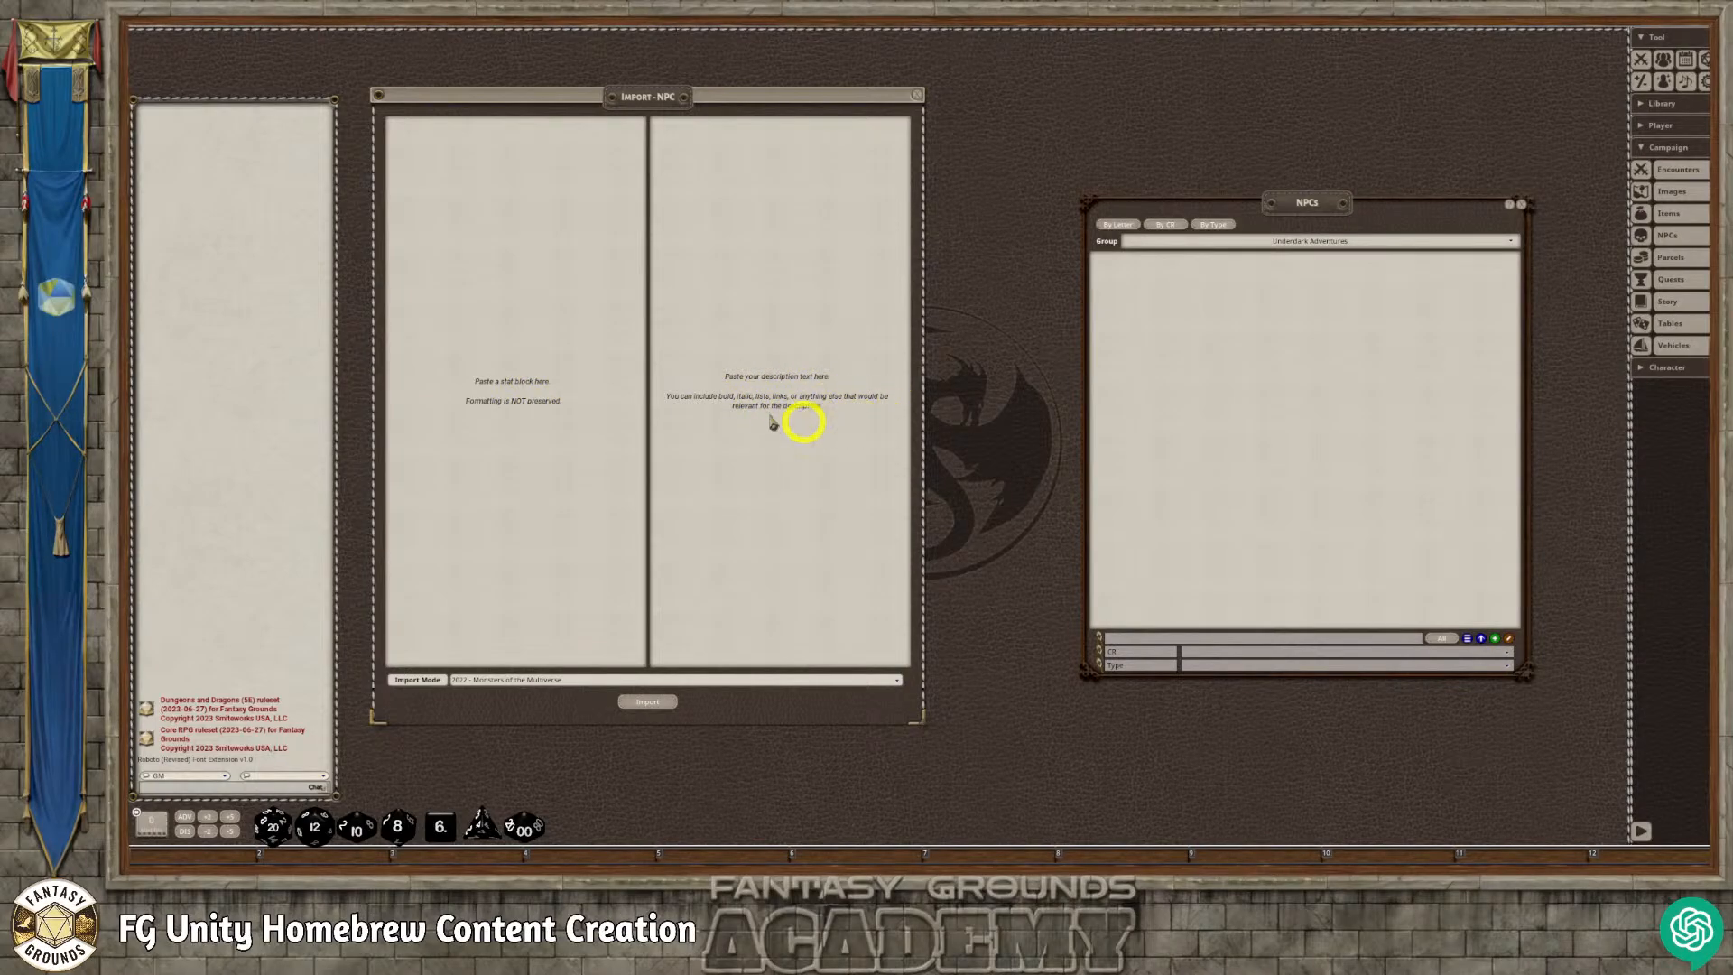
Paste the copied Thorgar stat block into the import window's stat block area and check its end.
left_click(476, 358)
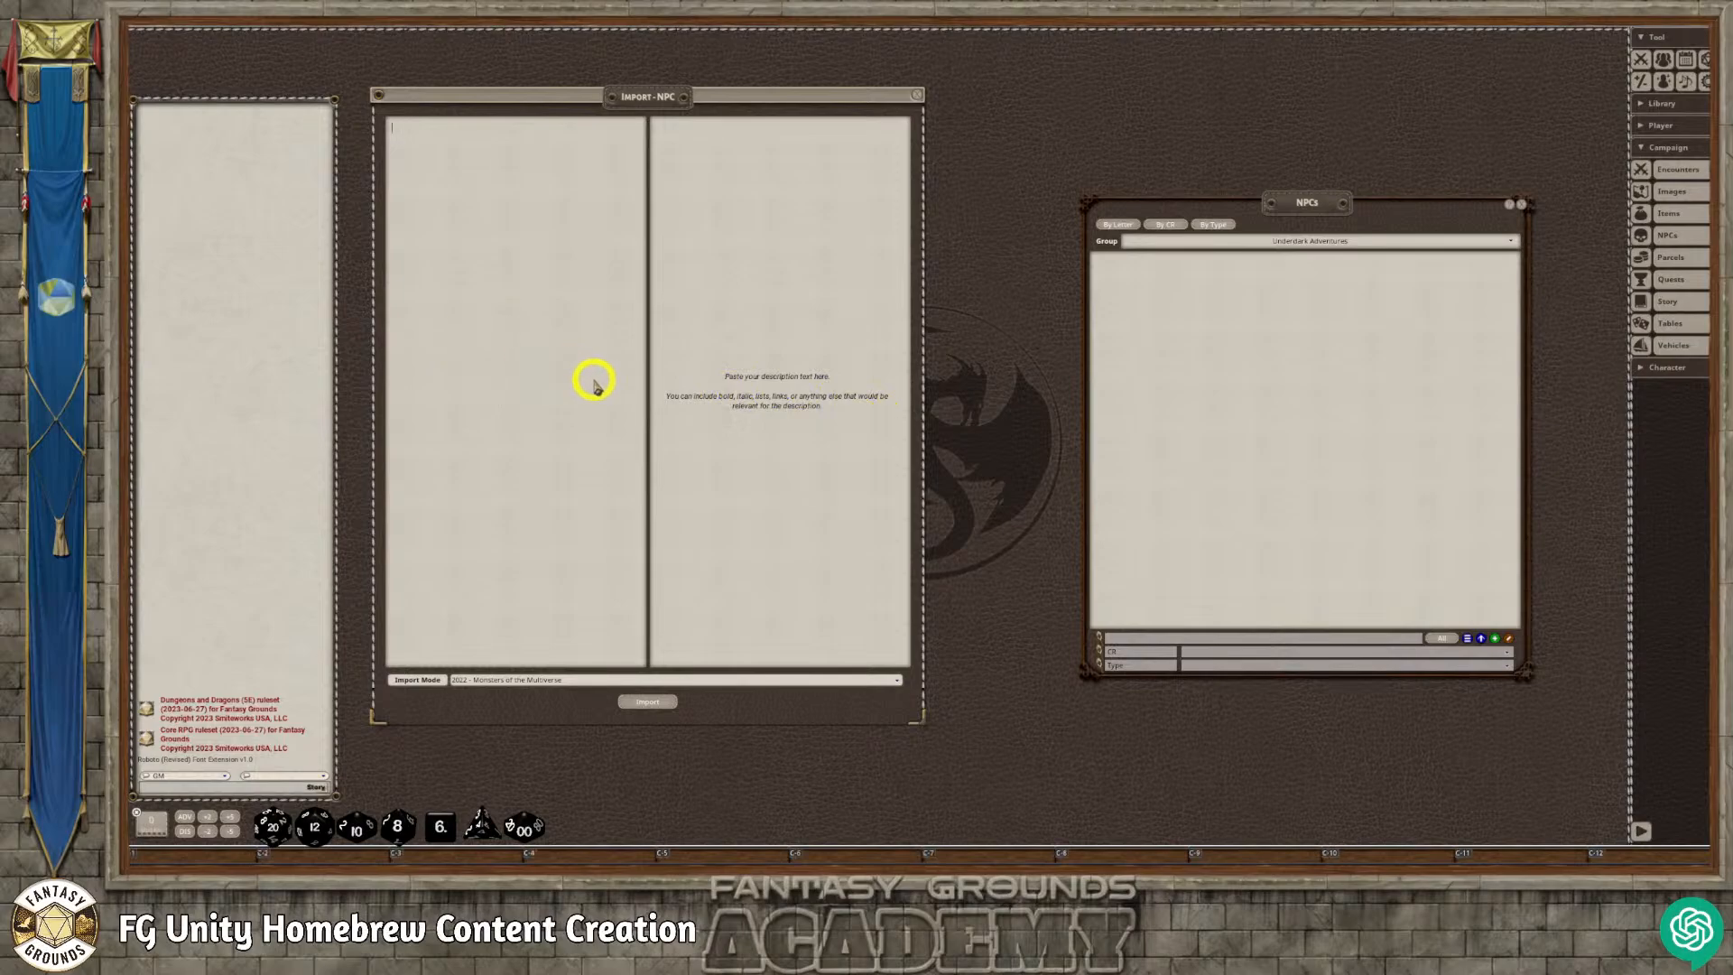
key("ctrl+v")
scroll(505, 391, "down", 10)
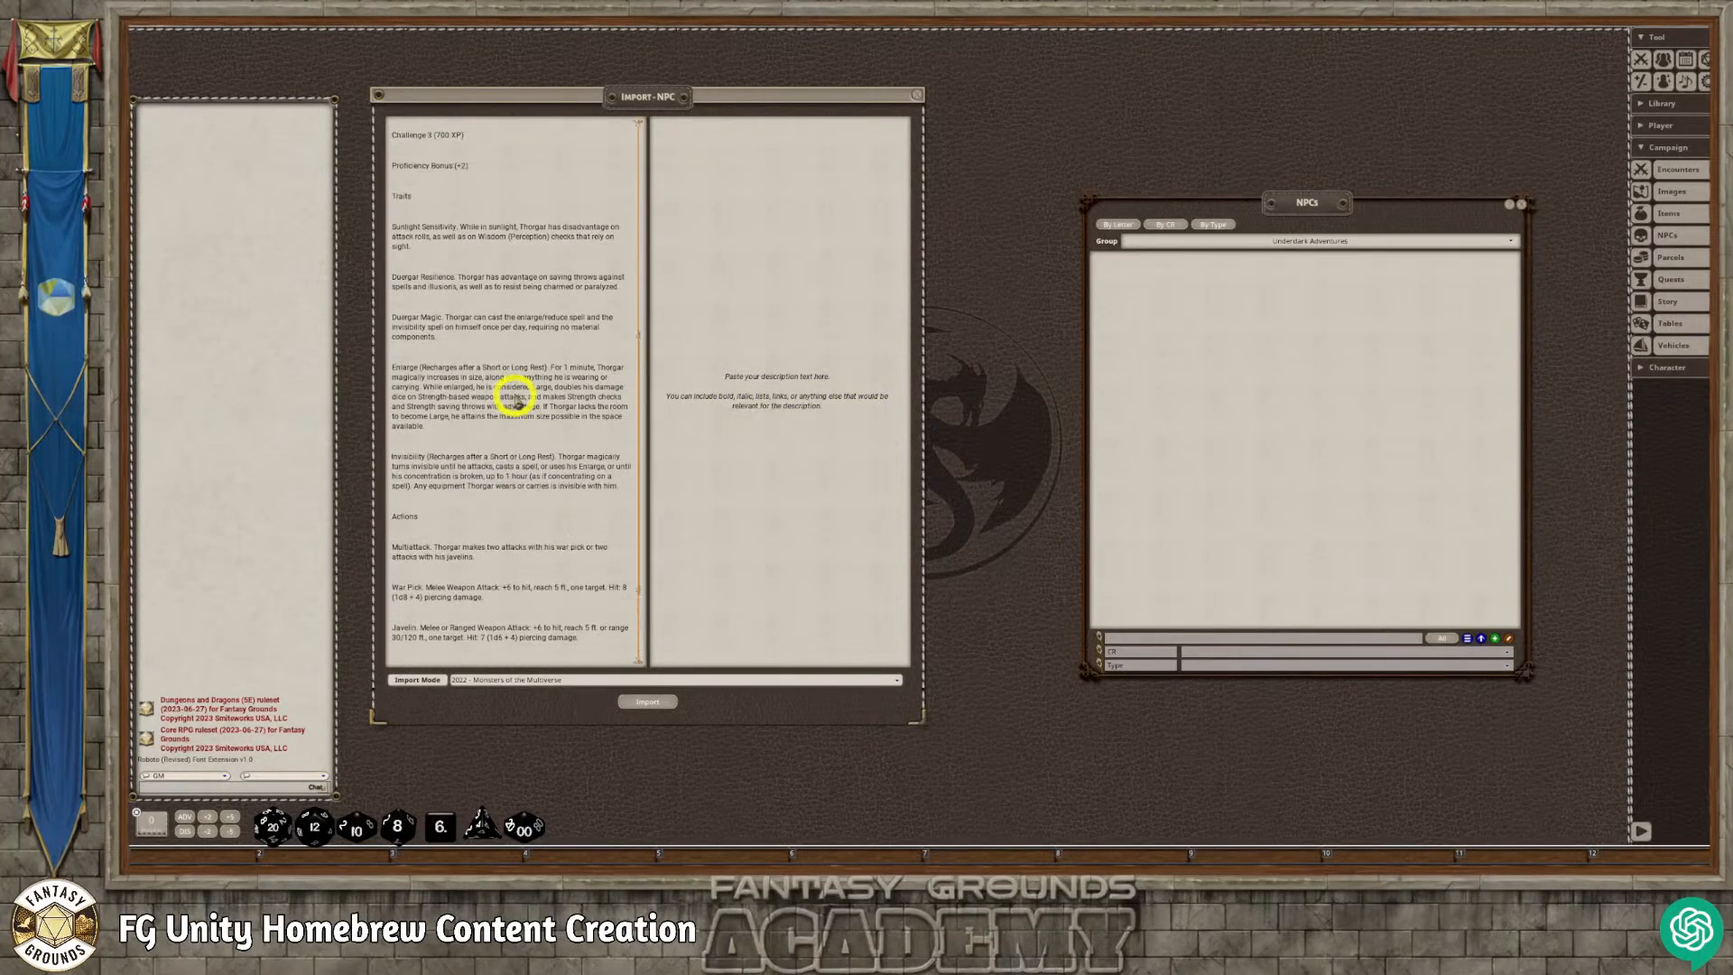
scroll(514, 391, "down", 5)
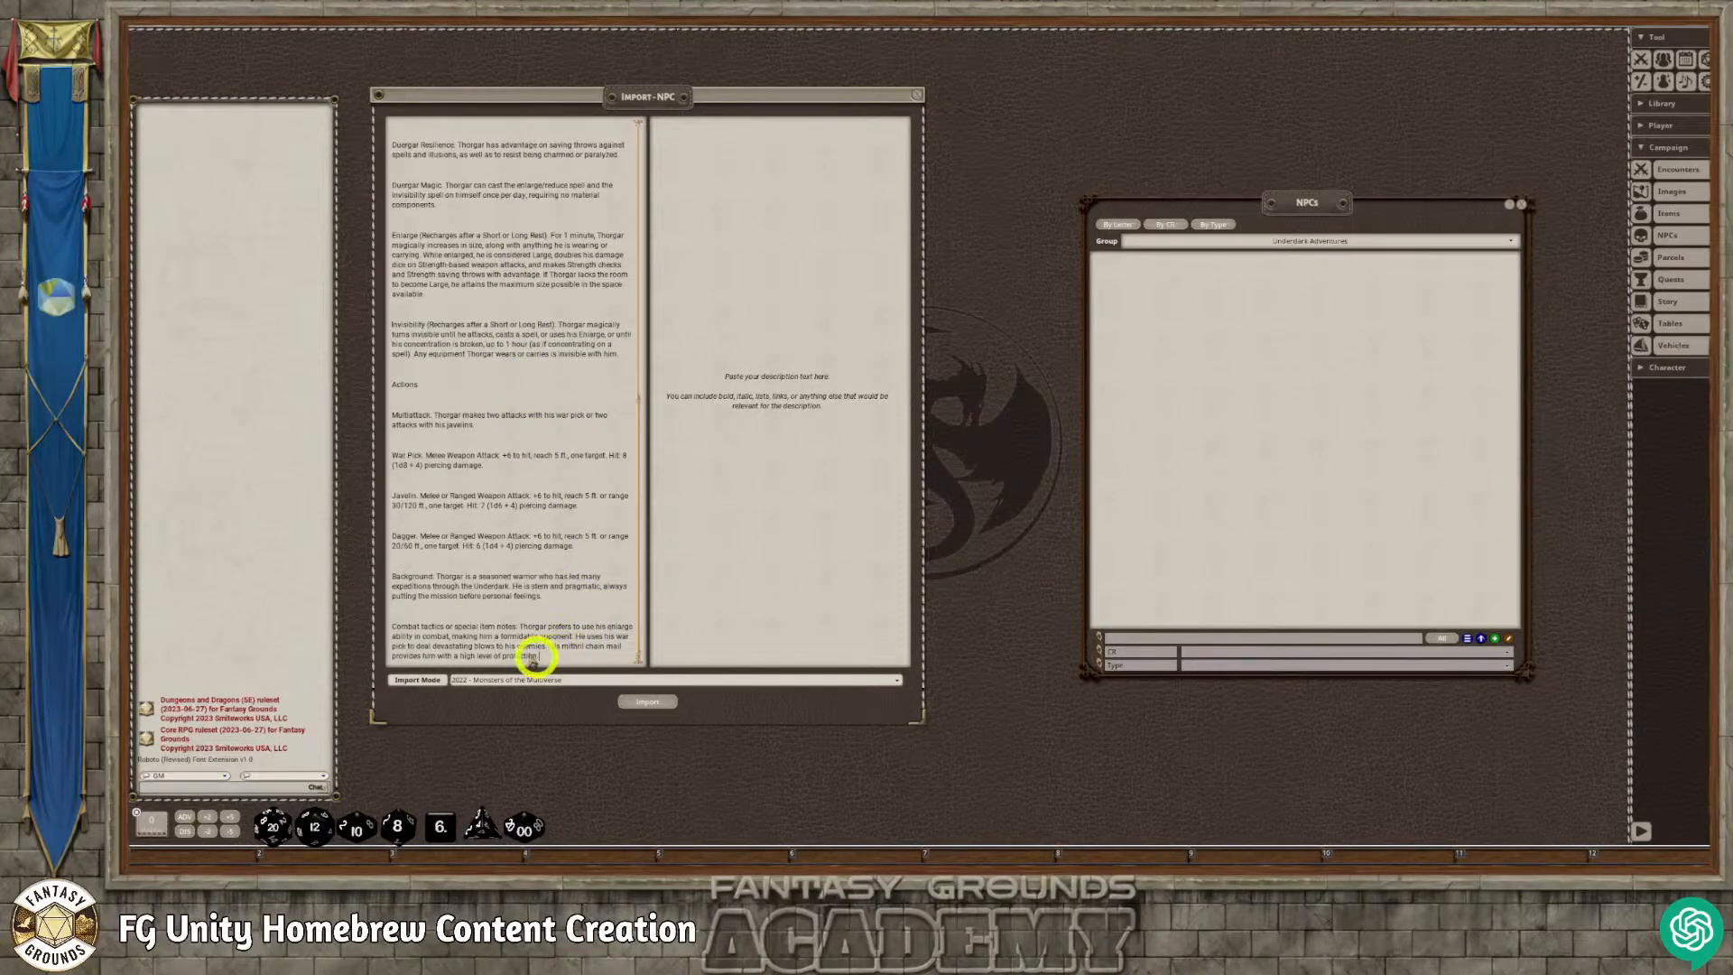
Copy the Background and Combat tactics paragraphs from the stat block into the description area, adding a line break above them.
left_click_drag(532, 657, 392, 575)
key("ctrl+c")
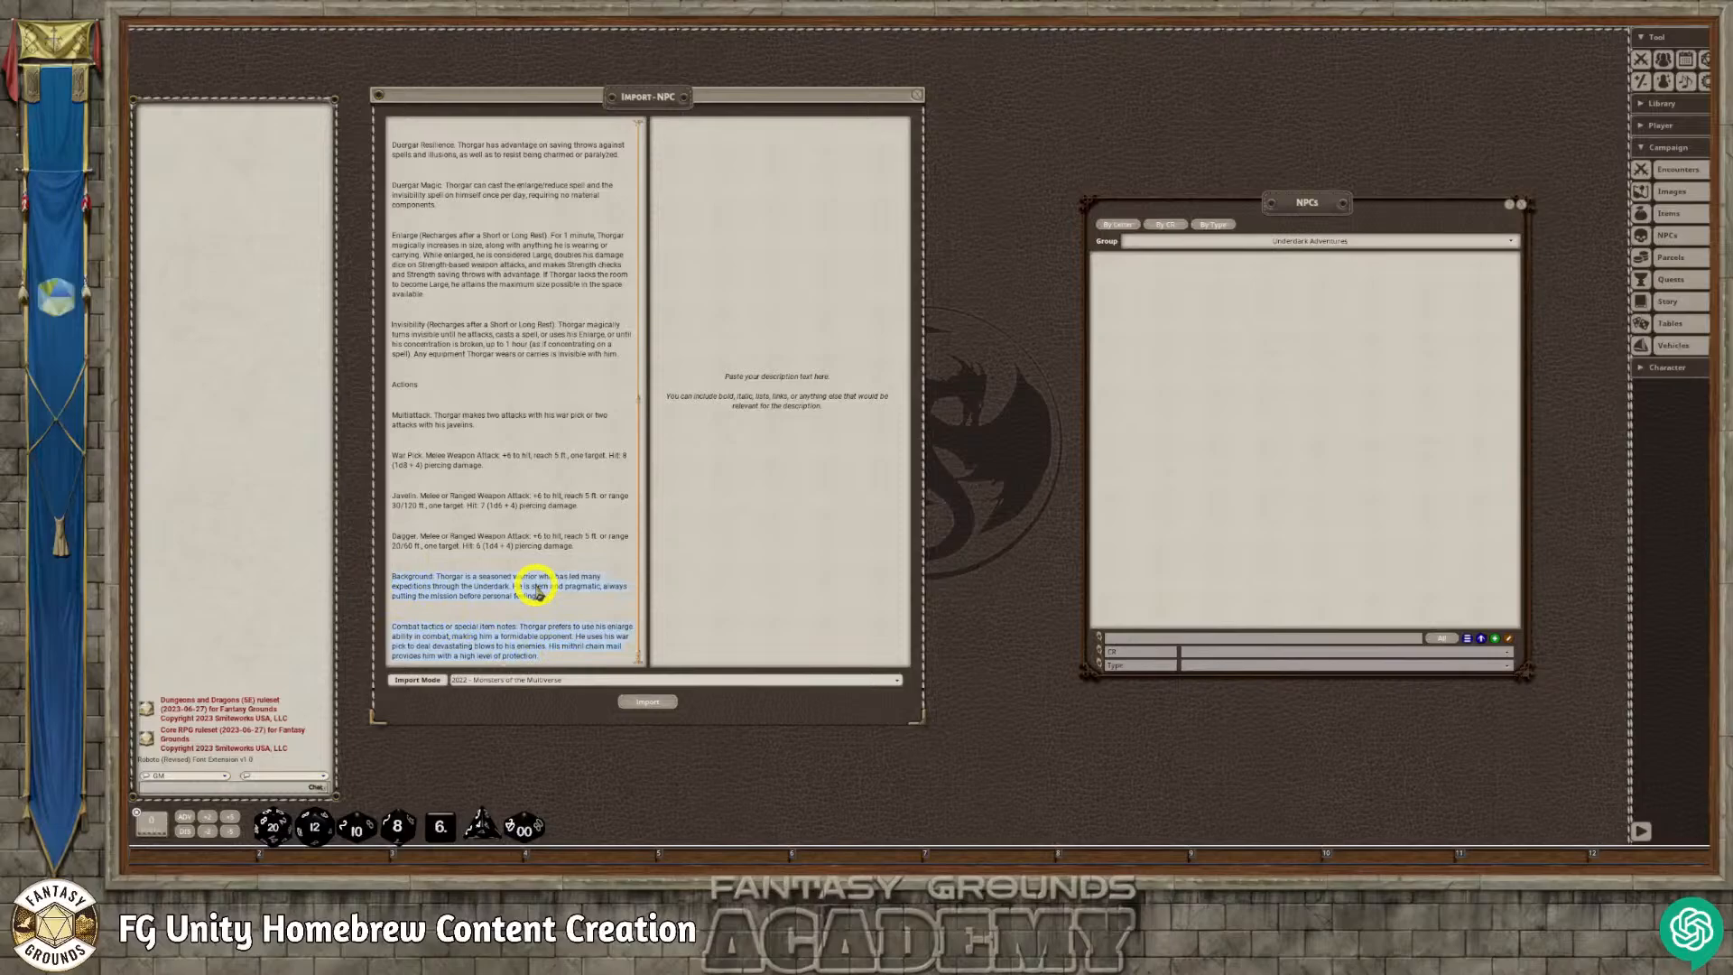
left_click(693, 150)
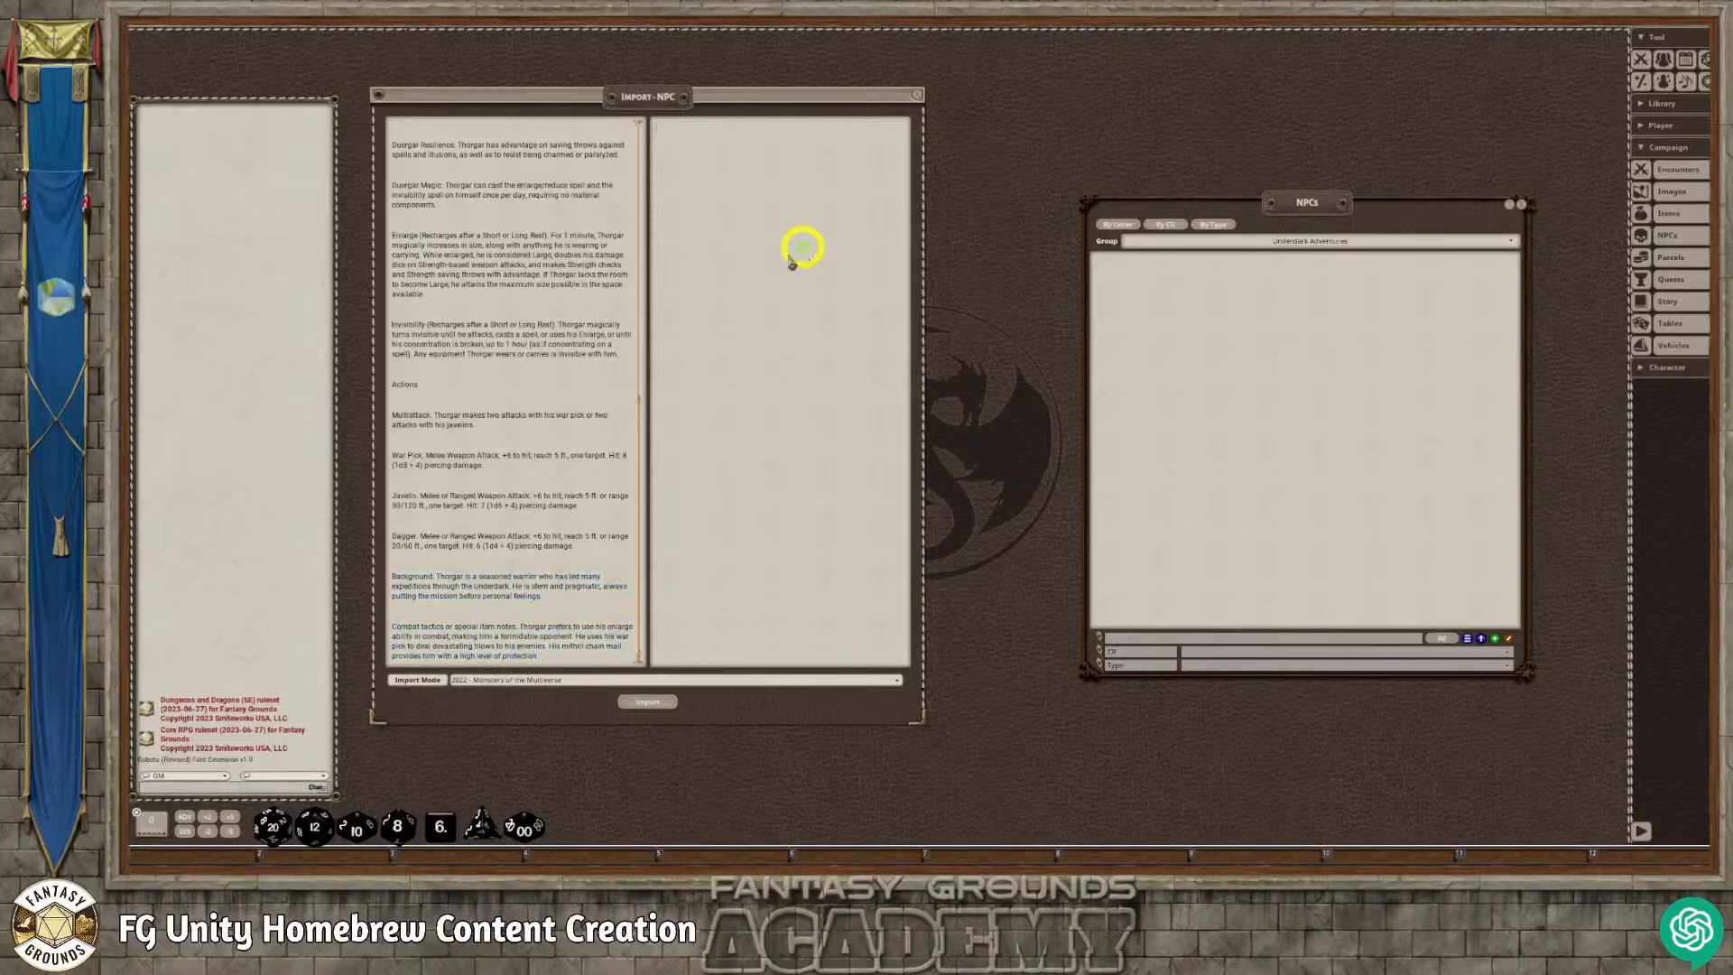
key("ctrl+v")
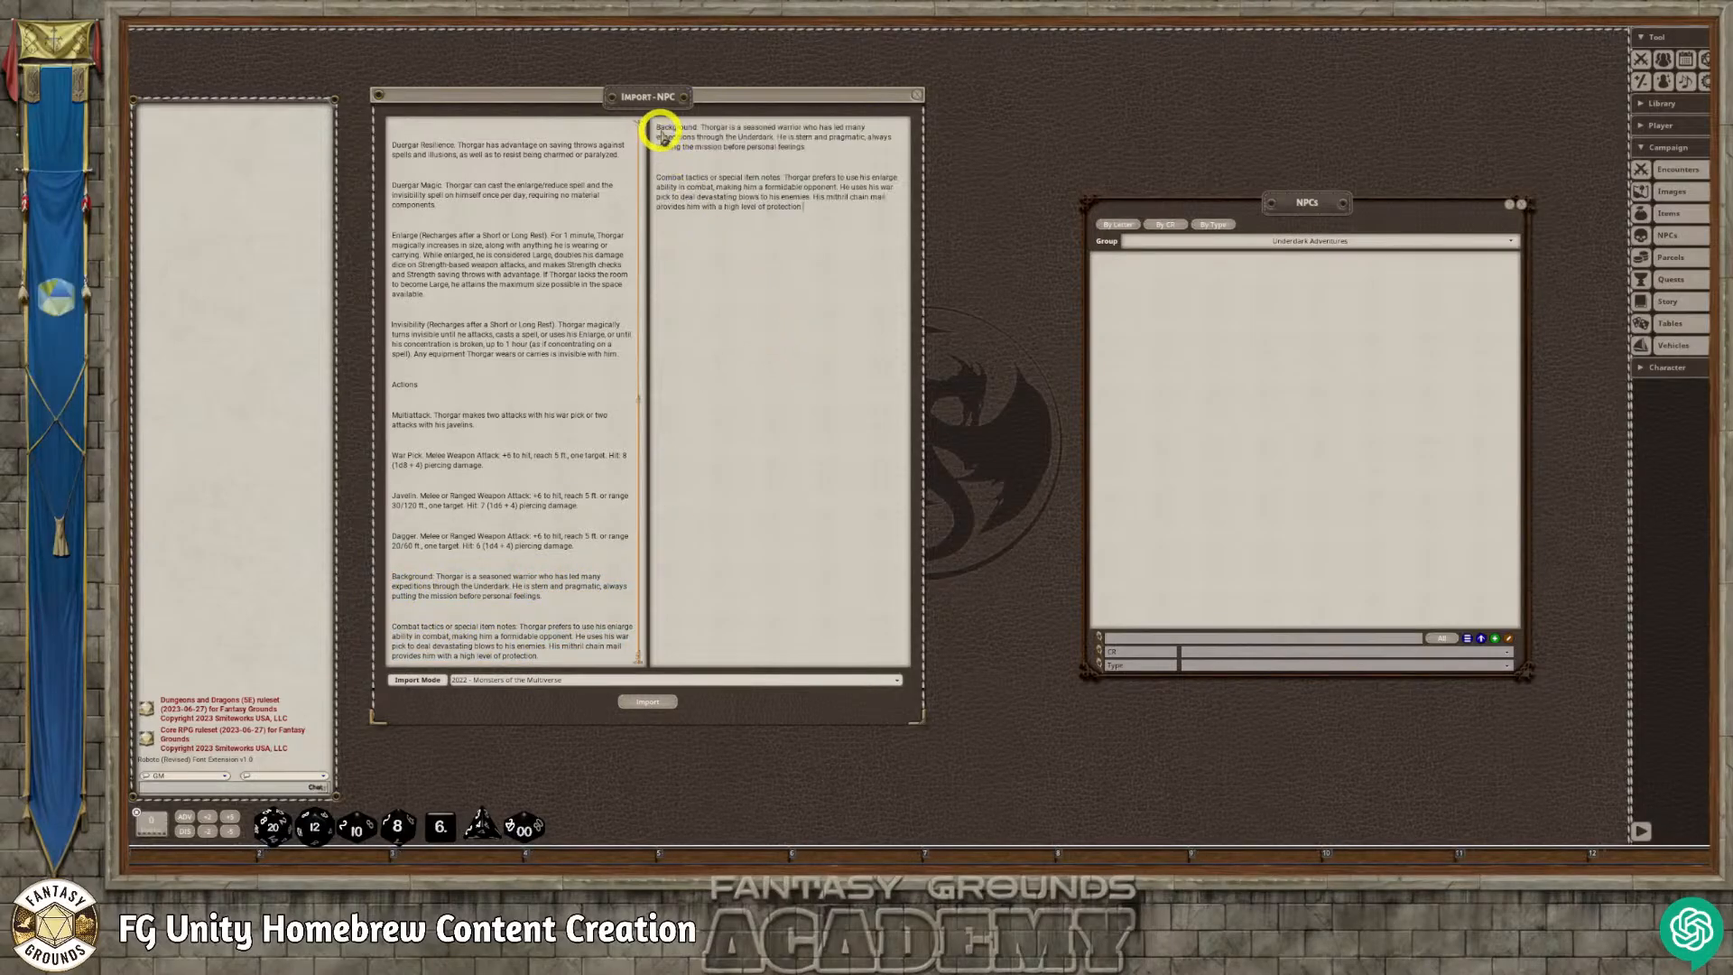
left_click(658, 129)
key("Return")
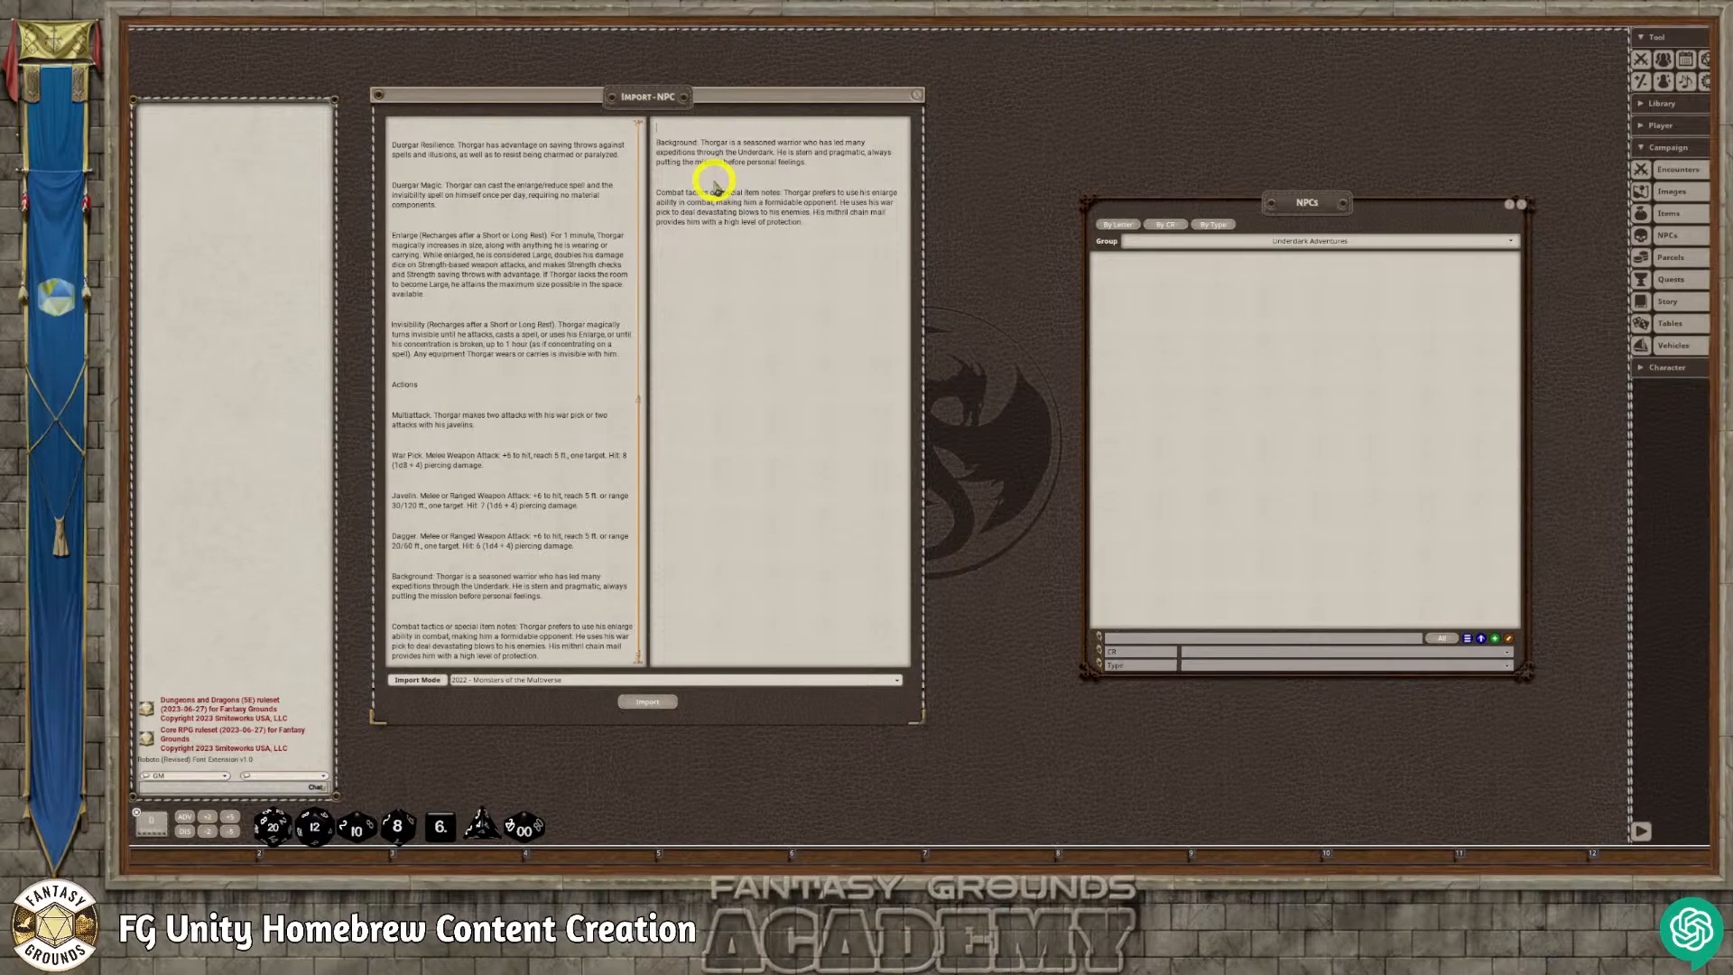
Add the line "Thorgar Deepshadow" above the Background paragraph in the description area and format it as a heading.
scroll(551, 269, "up", 10)
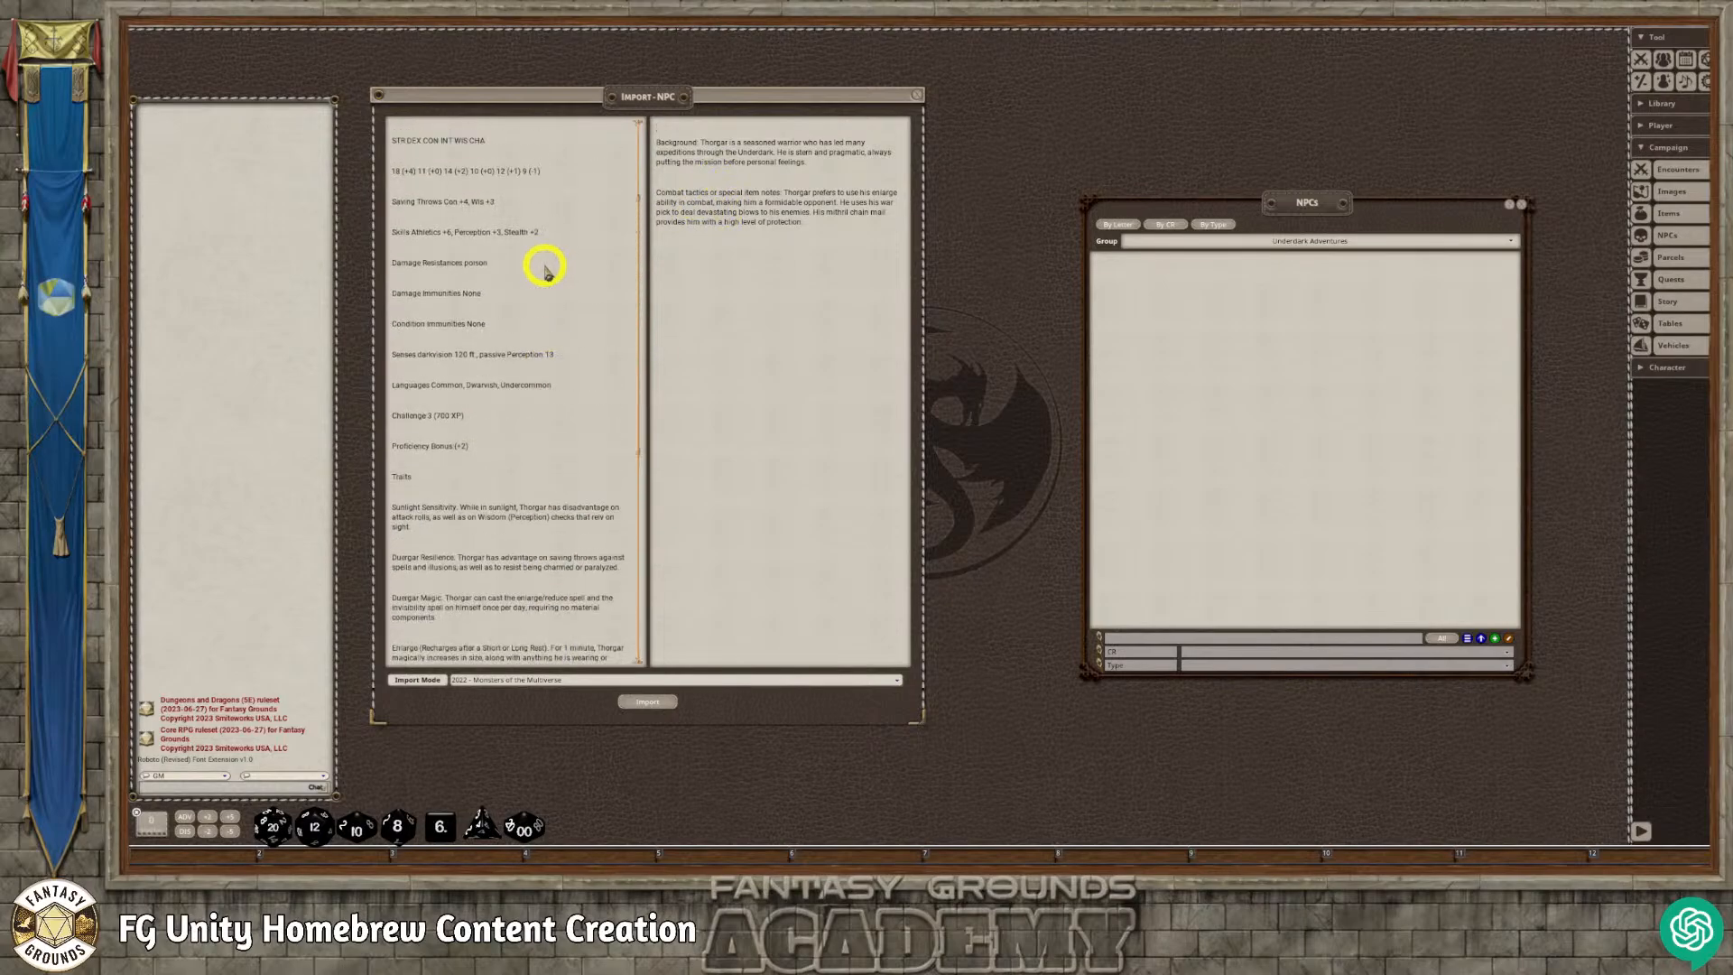
scroll(546, 269, "up", 3)
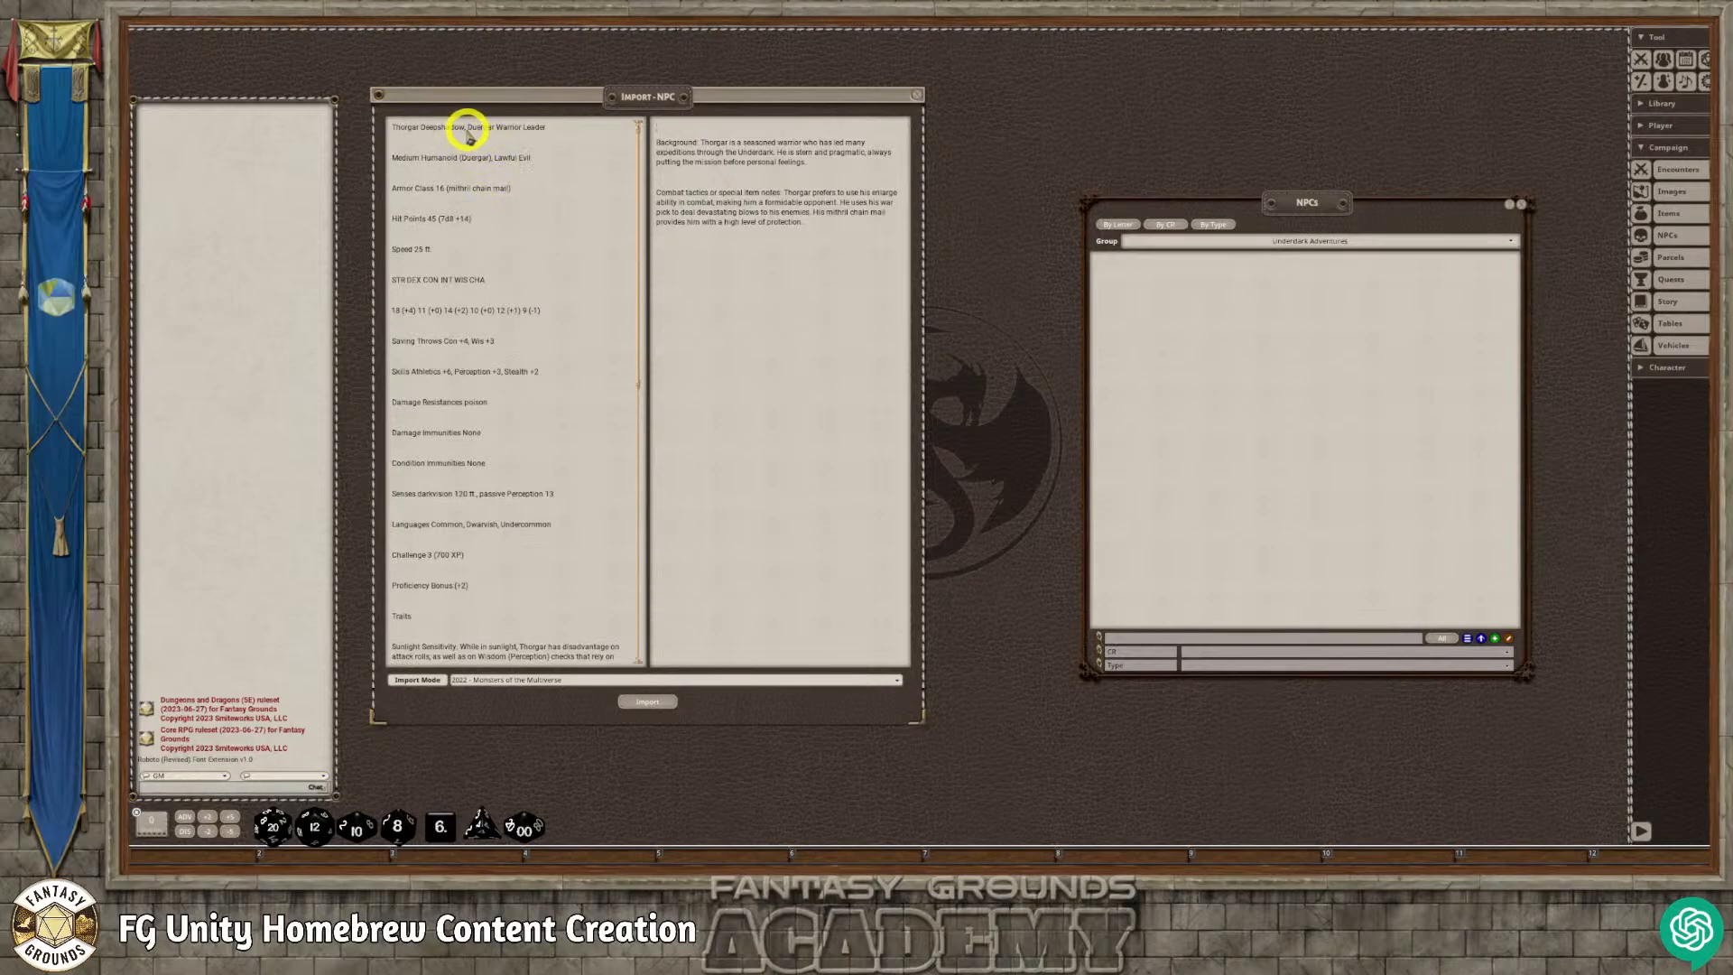
left_click_drag(388, 128, 466, 129)
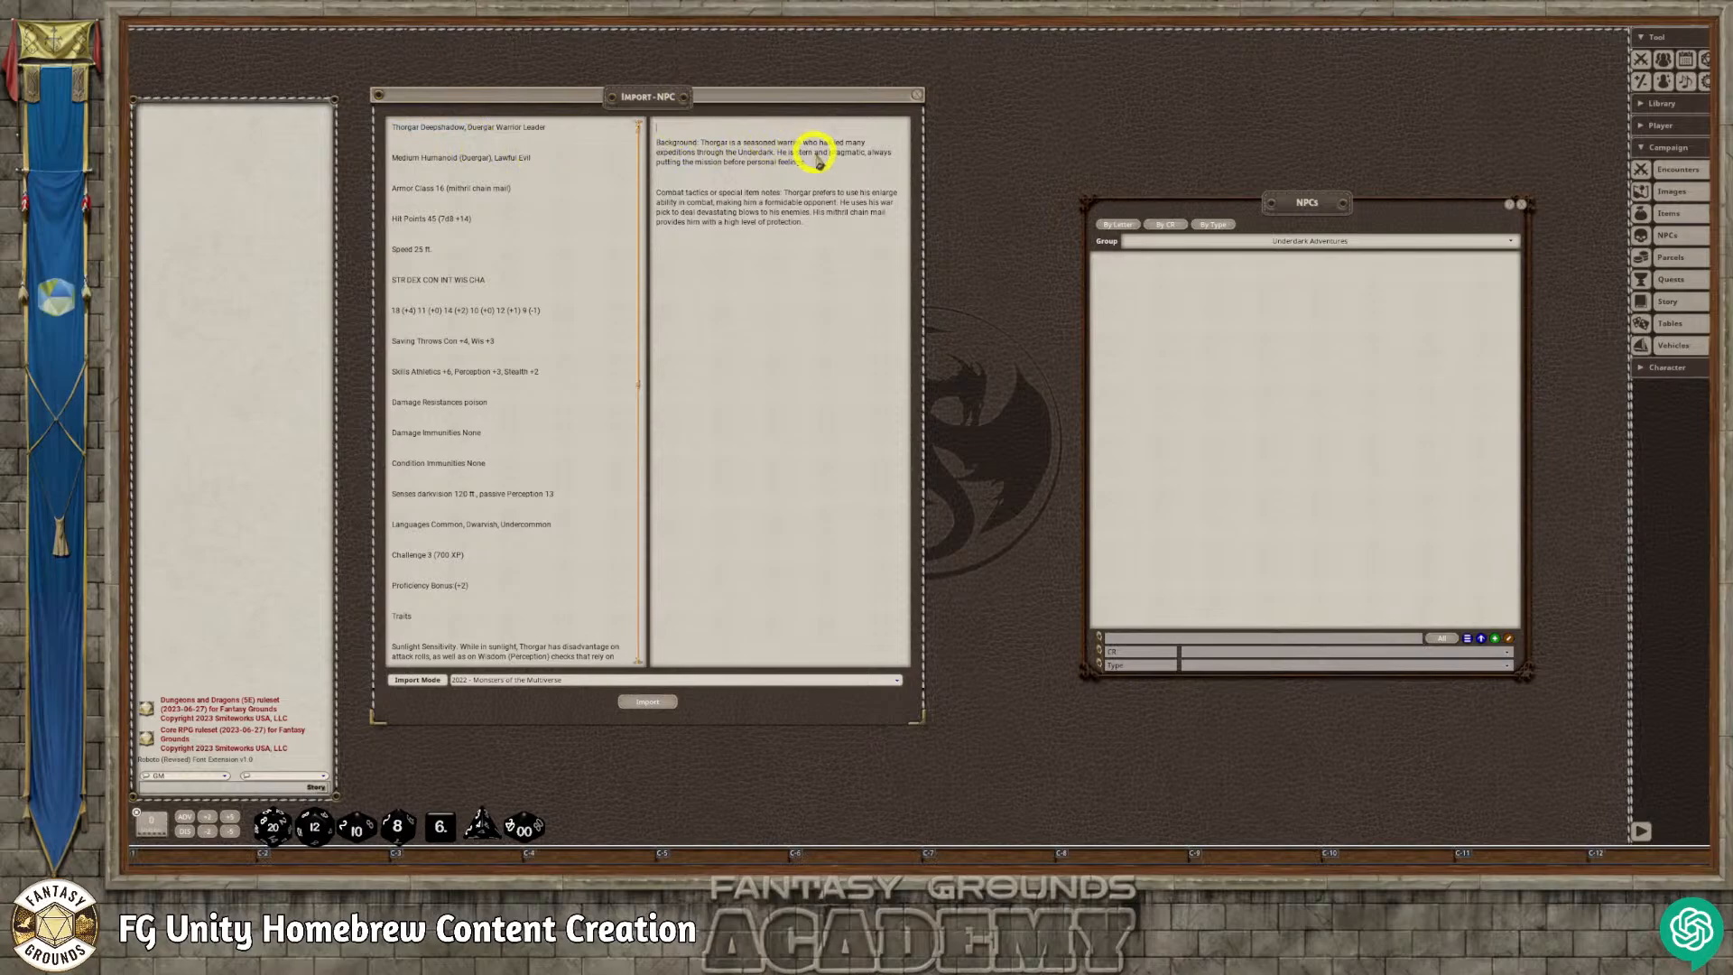
type("Thorgar Deepshadow")
left_click_drag(733, 128, 617, 124)
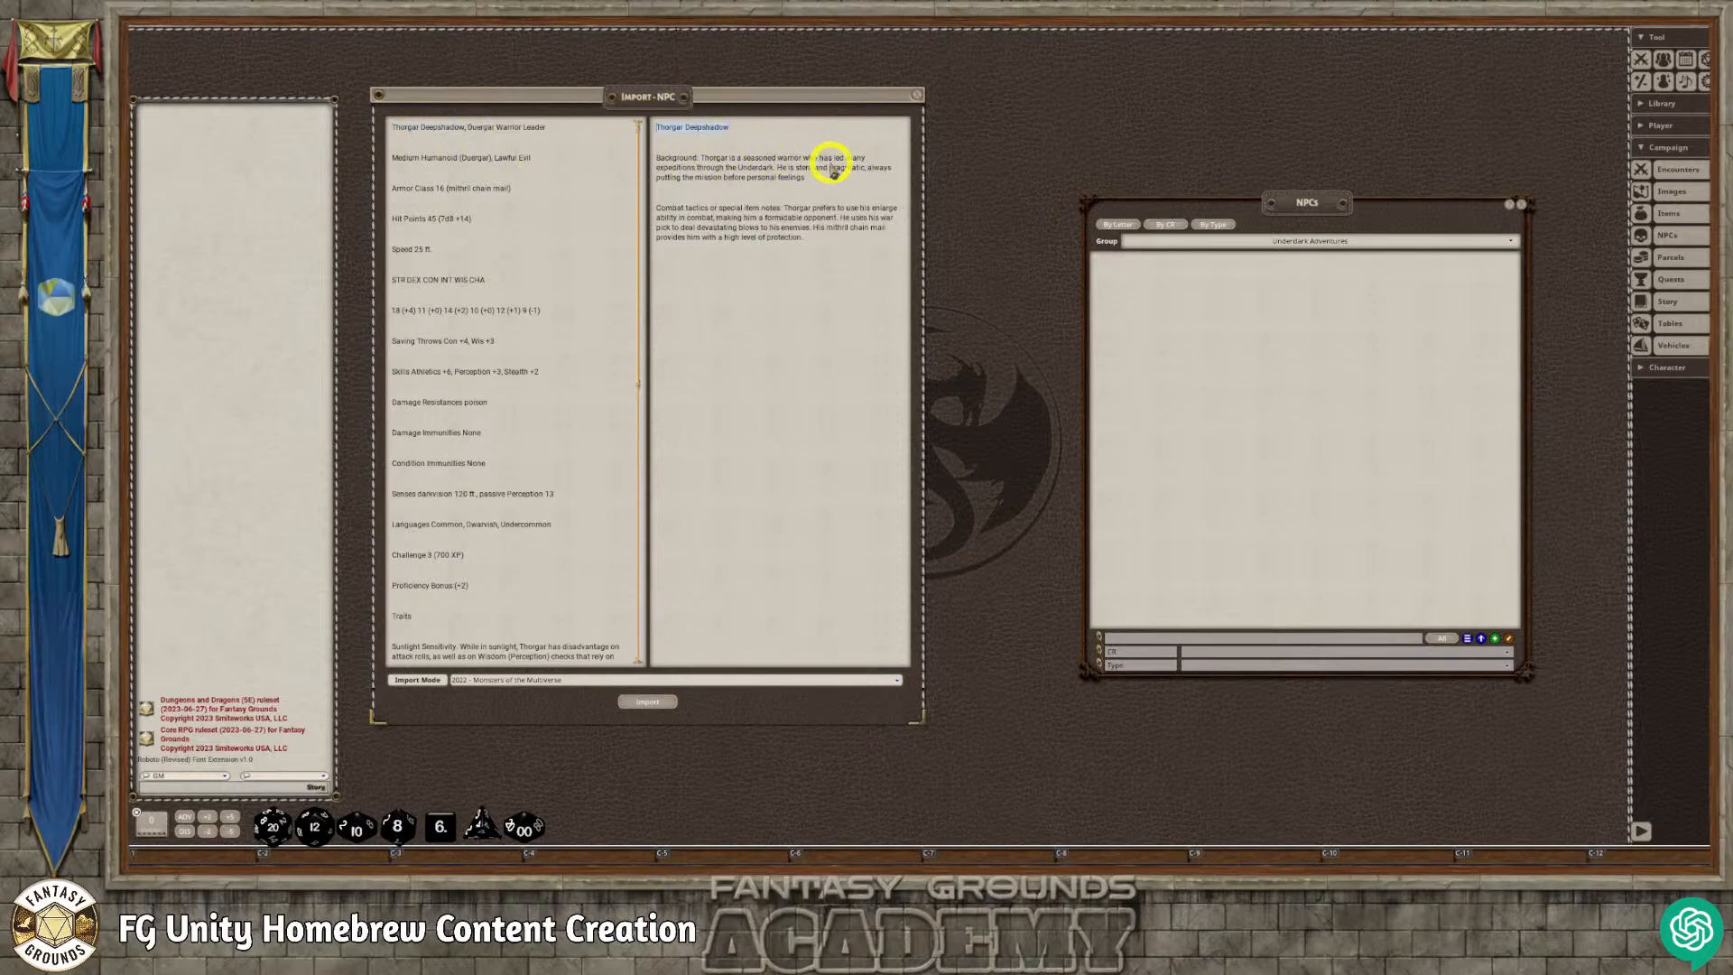
key("ctrl+h")
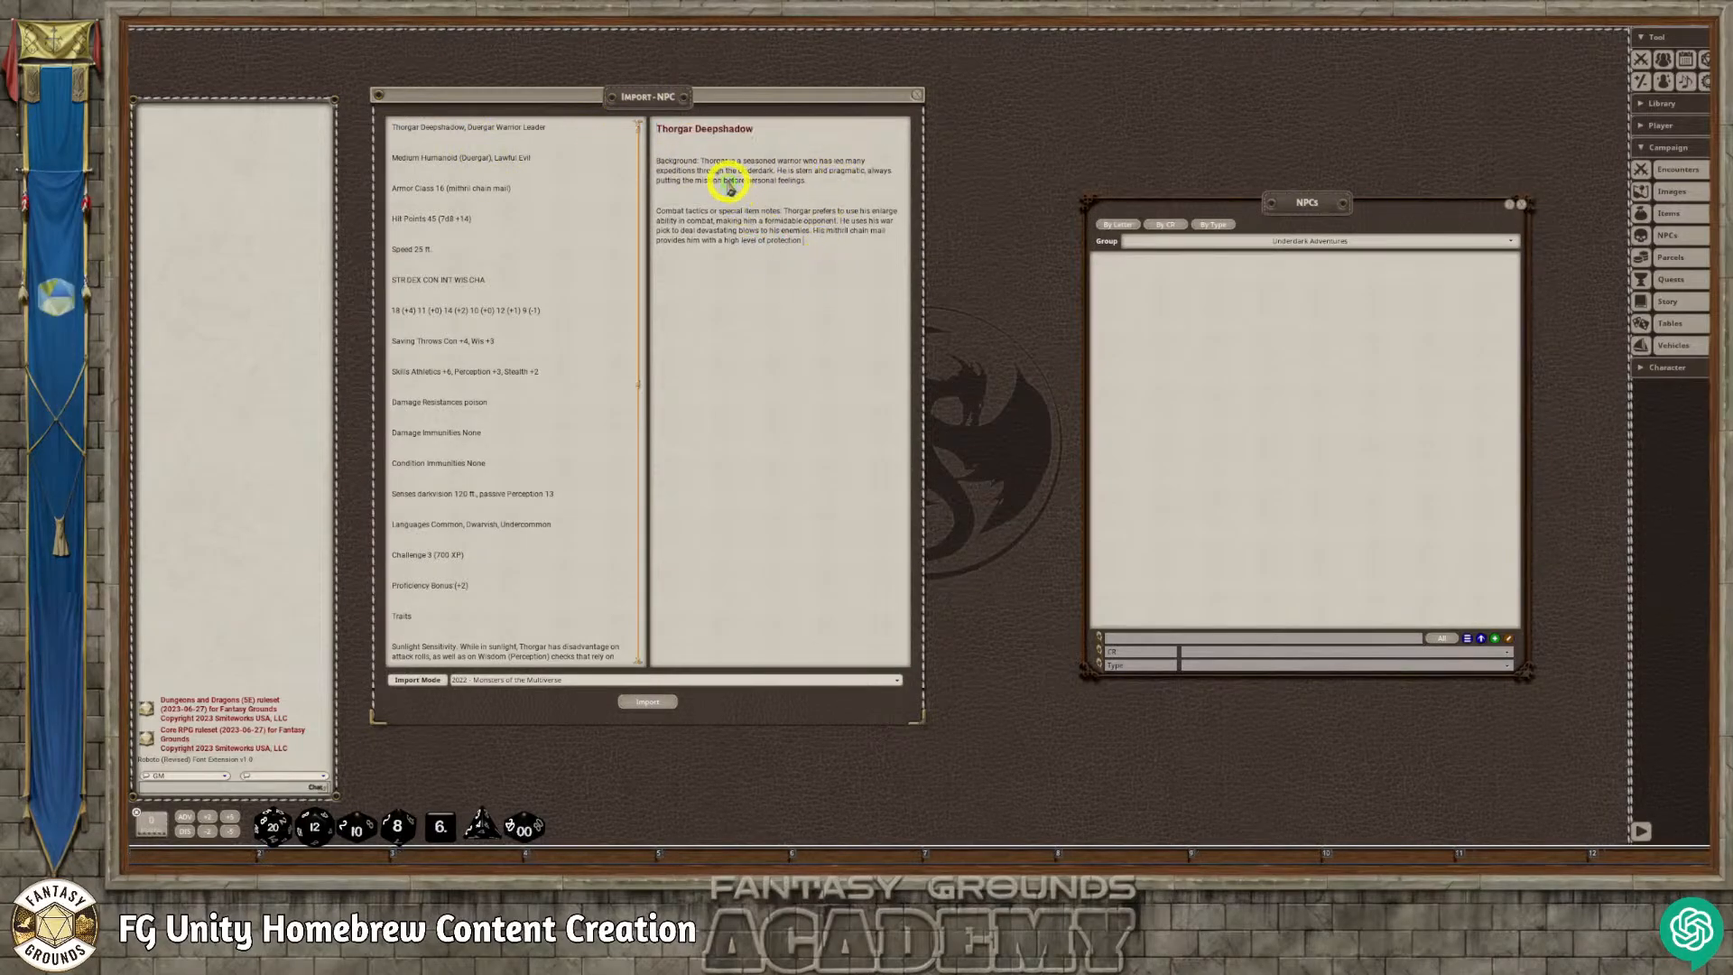
Bold the labels "Background:" and "Combat tactics or special item notes:" in the description area.
double_click(664, 163)
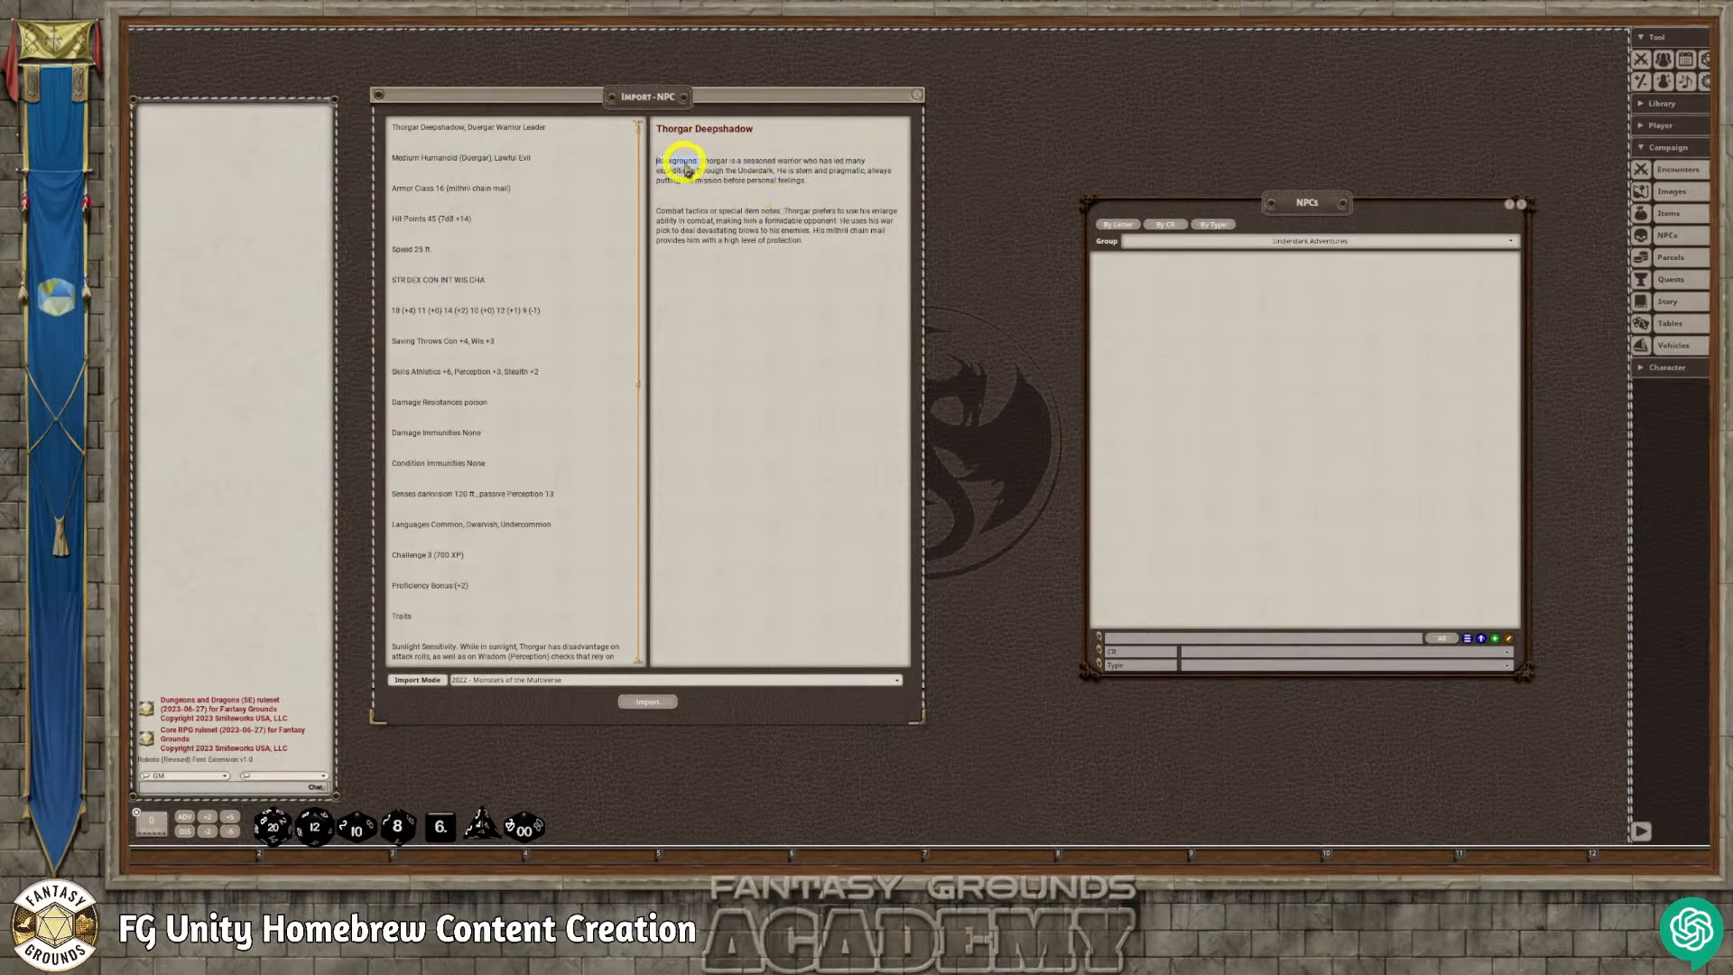
key("ctrl+b")
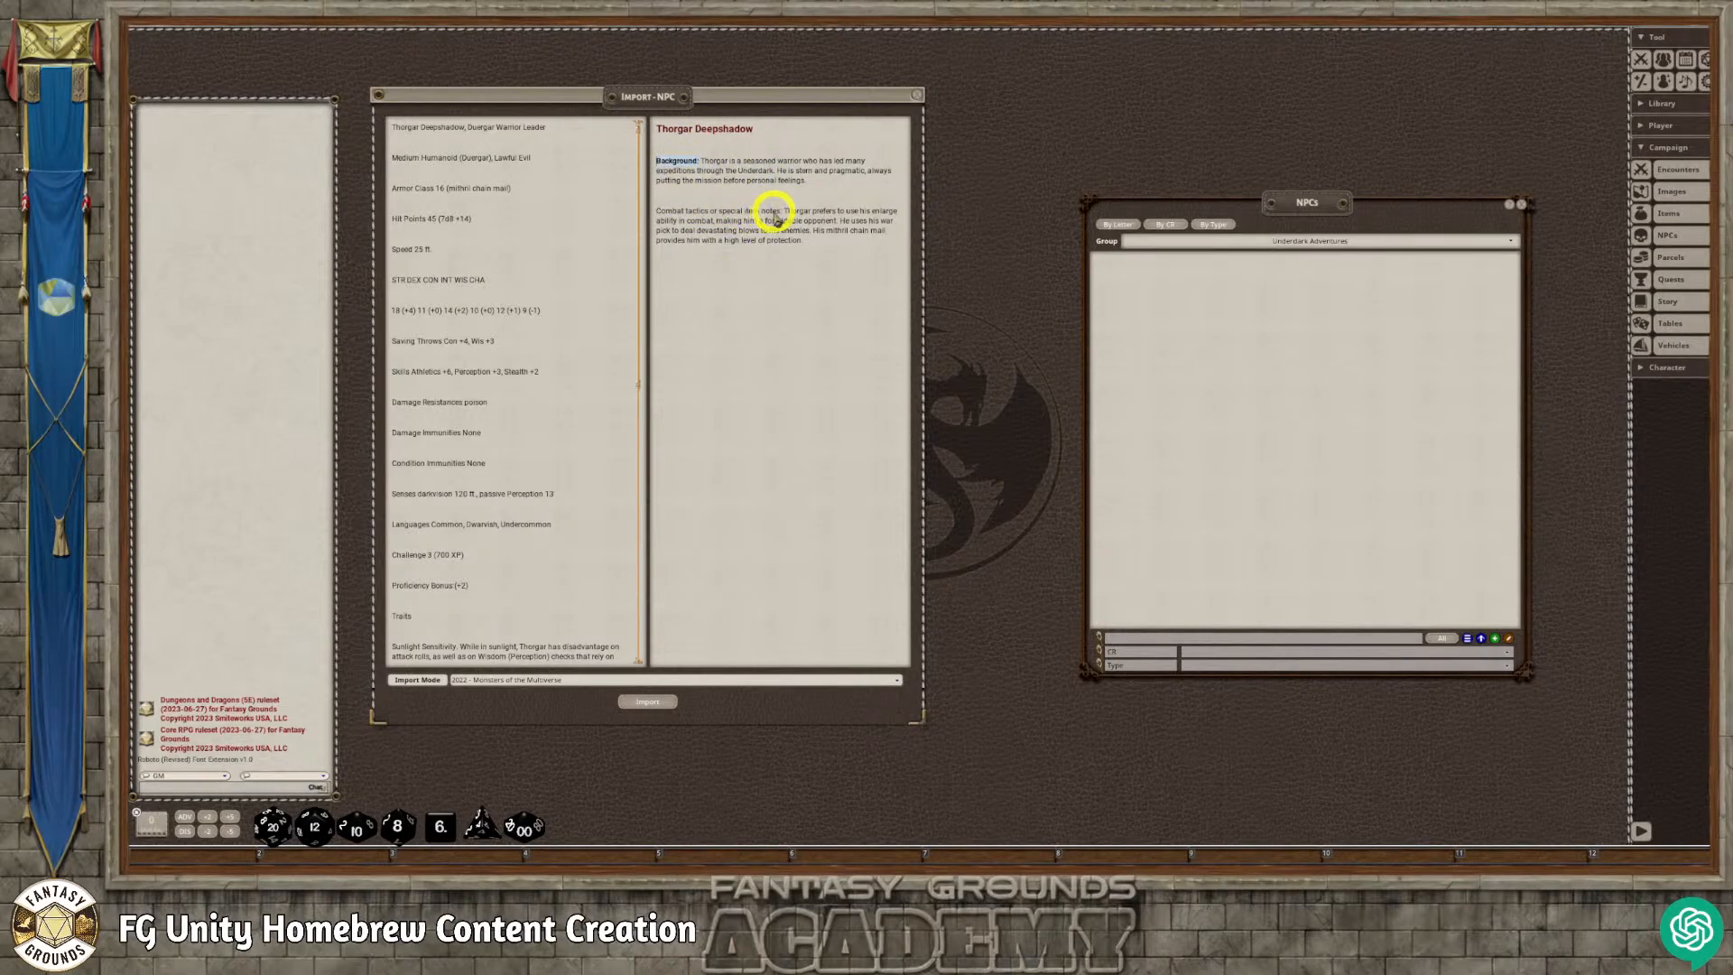
left_click_drag(781, 213, 659, 215)
key("ctrl+b")
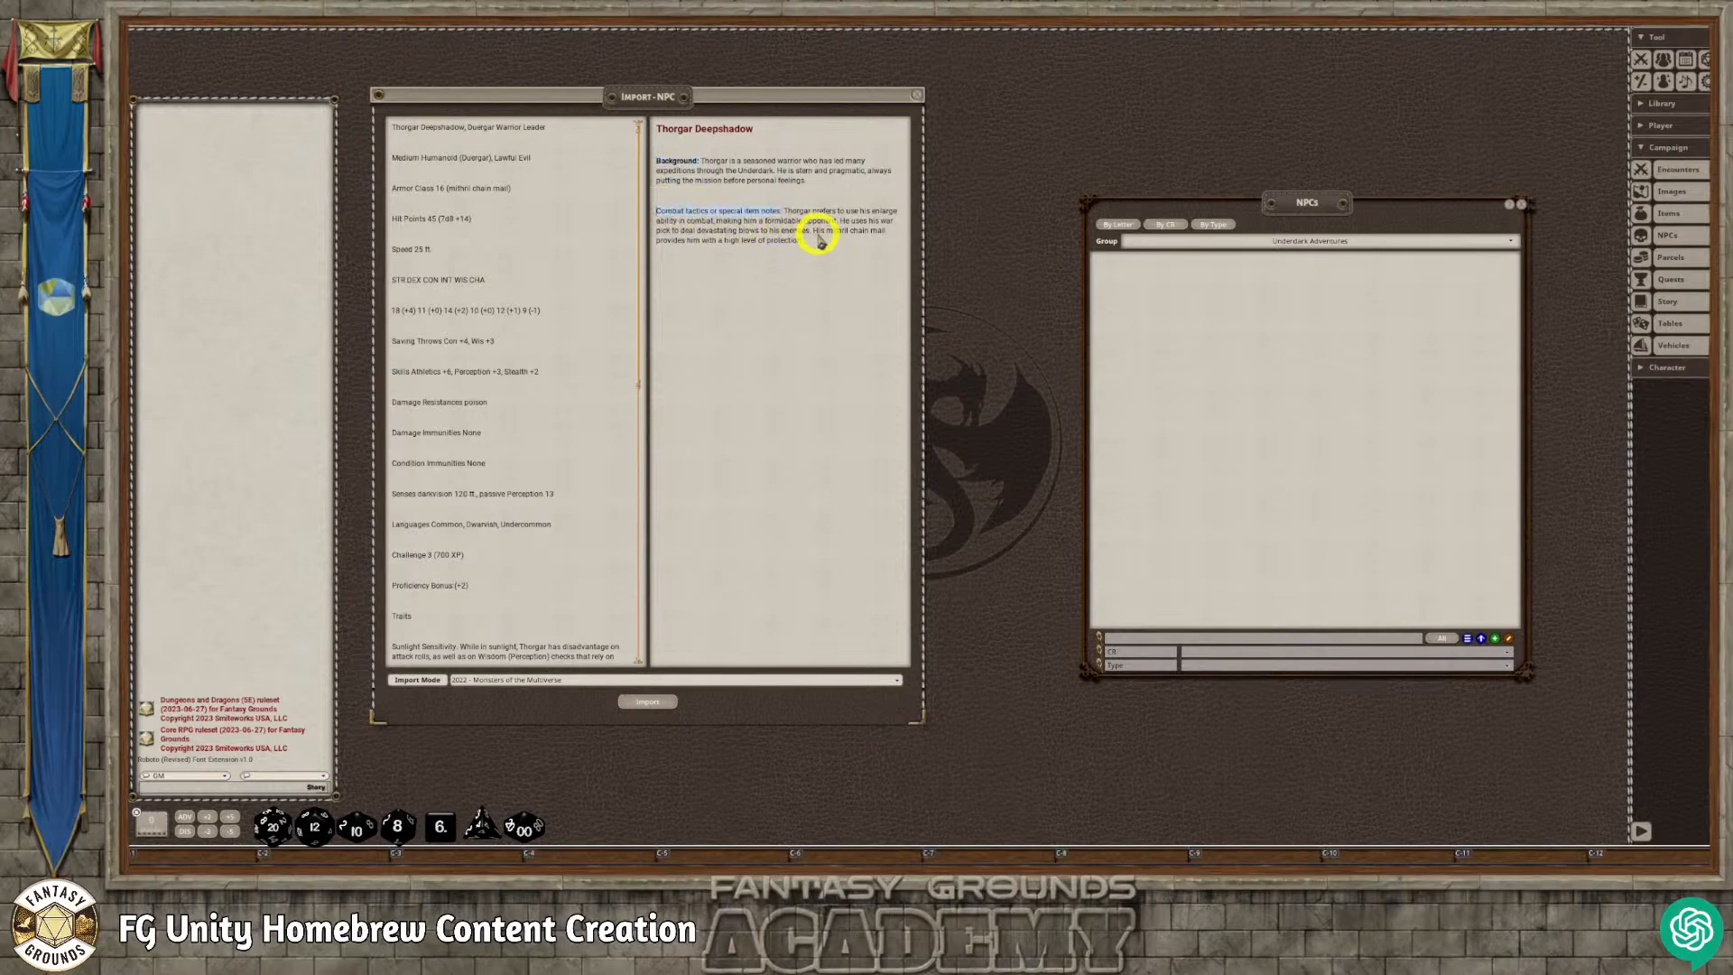
left_click(807, 240)
Delete the Background and Combat tactics paragraphs from the end of the stat block text.
scroll(524, 488, "down", 10)
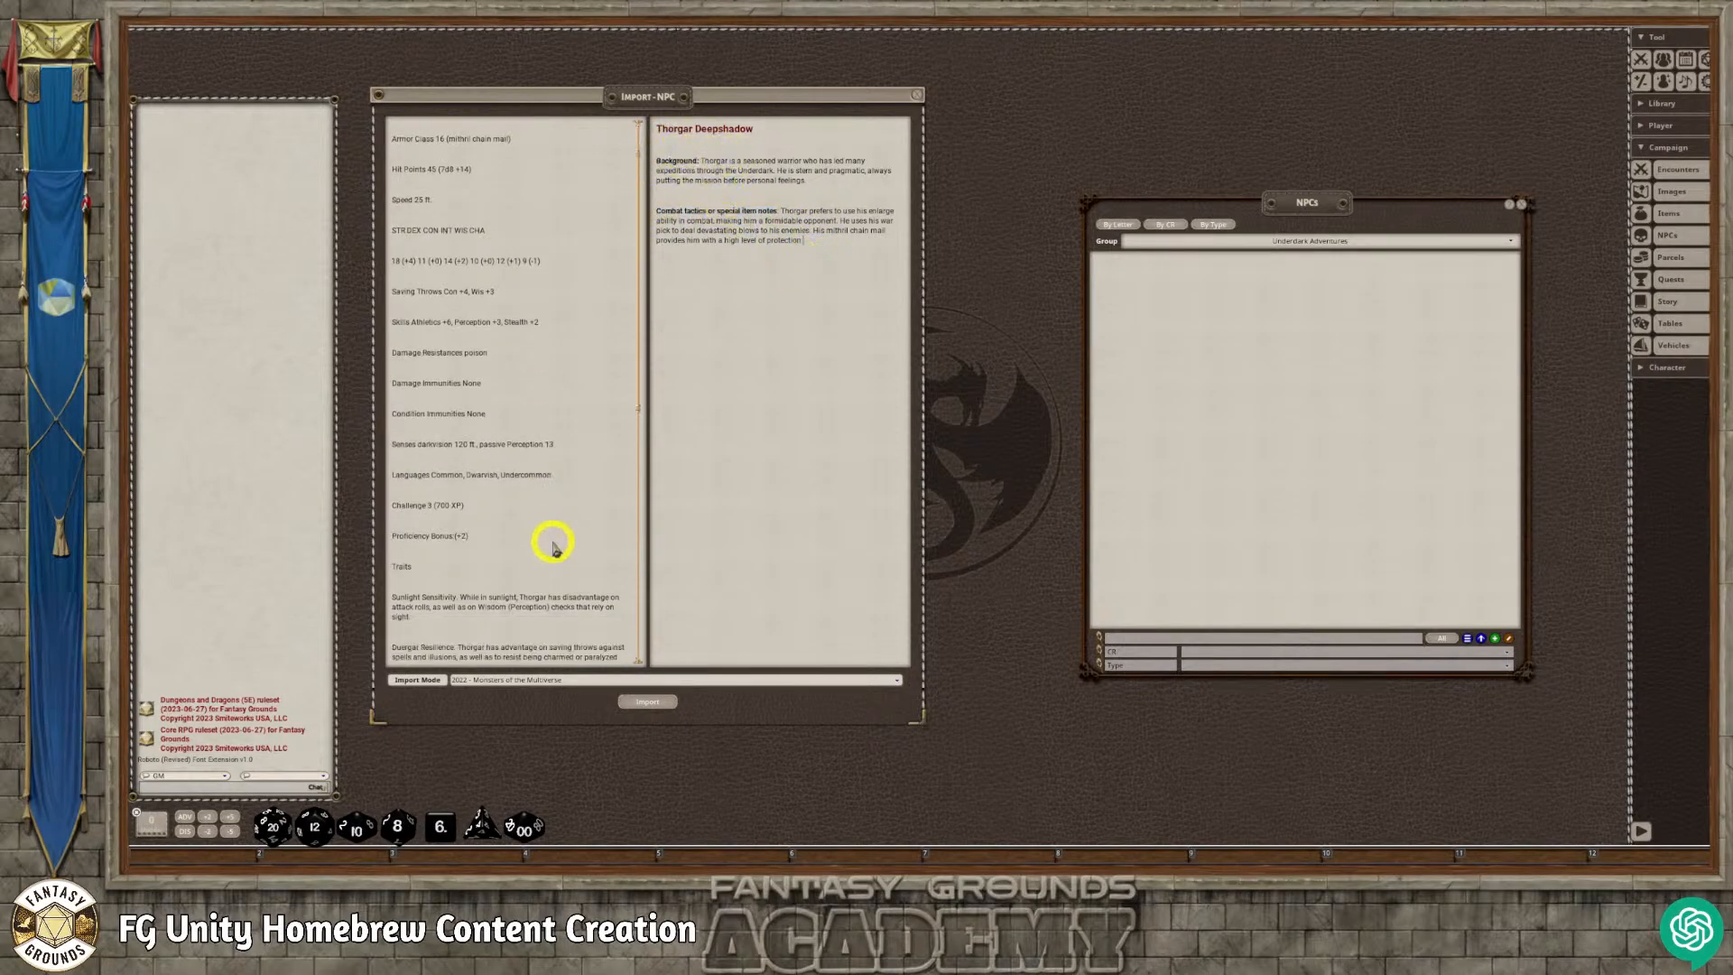
scroll(545, 566, "down", 8)
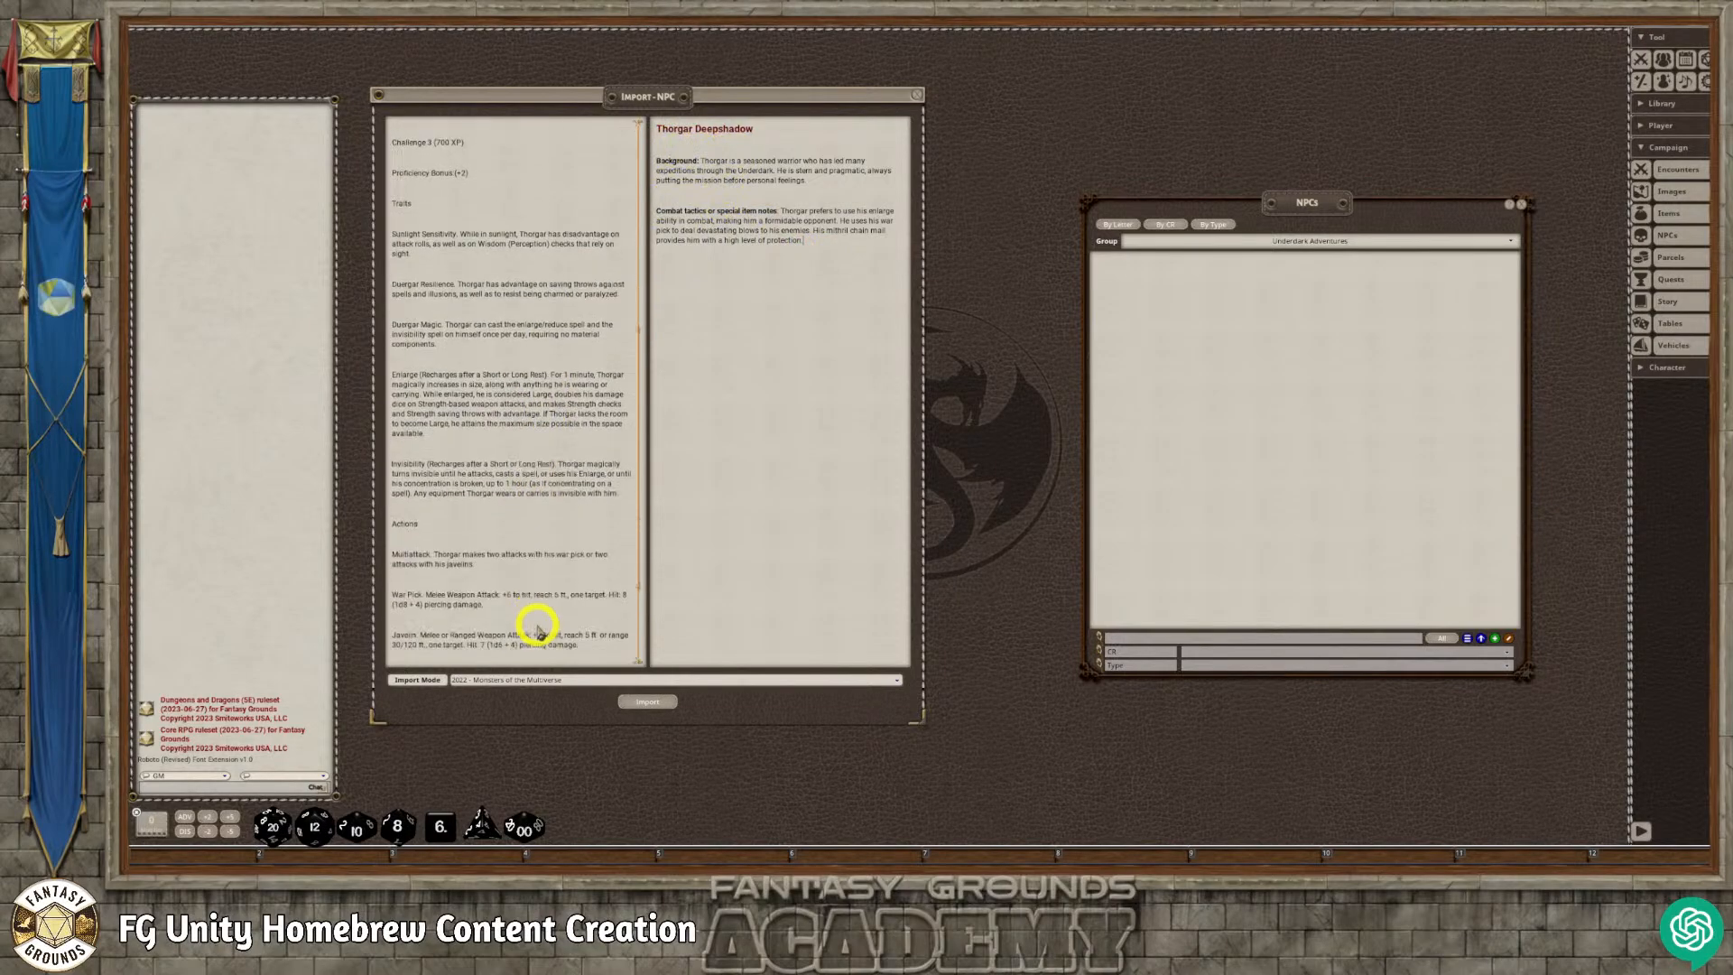
left_click_drag(592, 649, 386, 578)
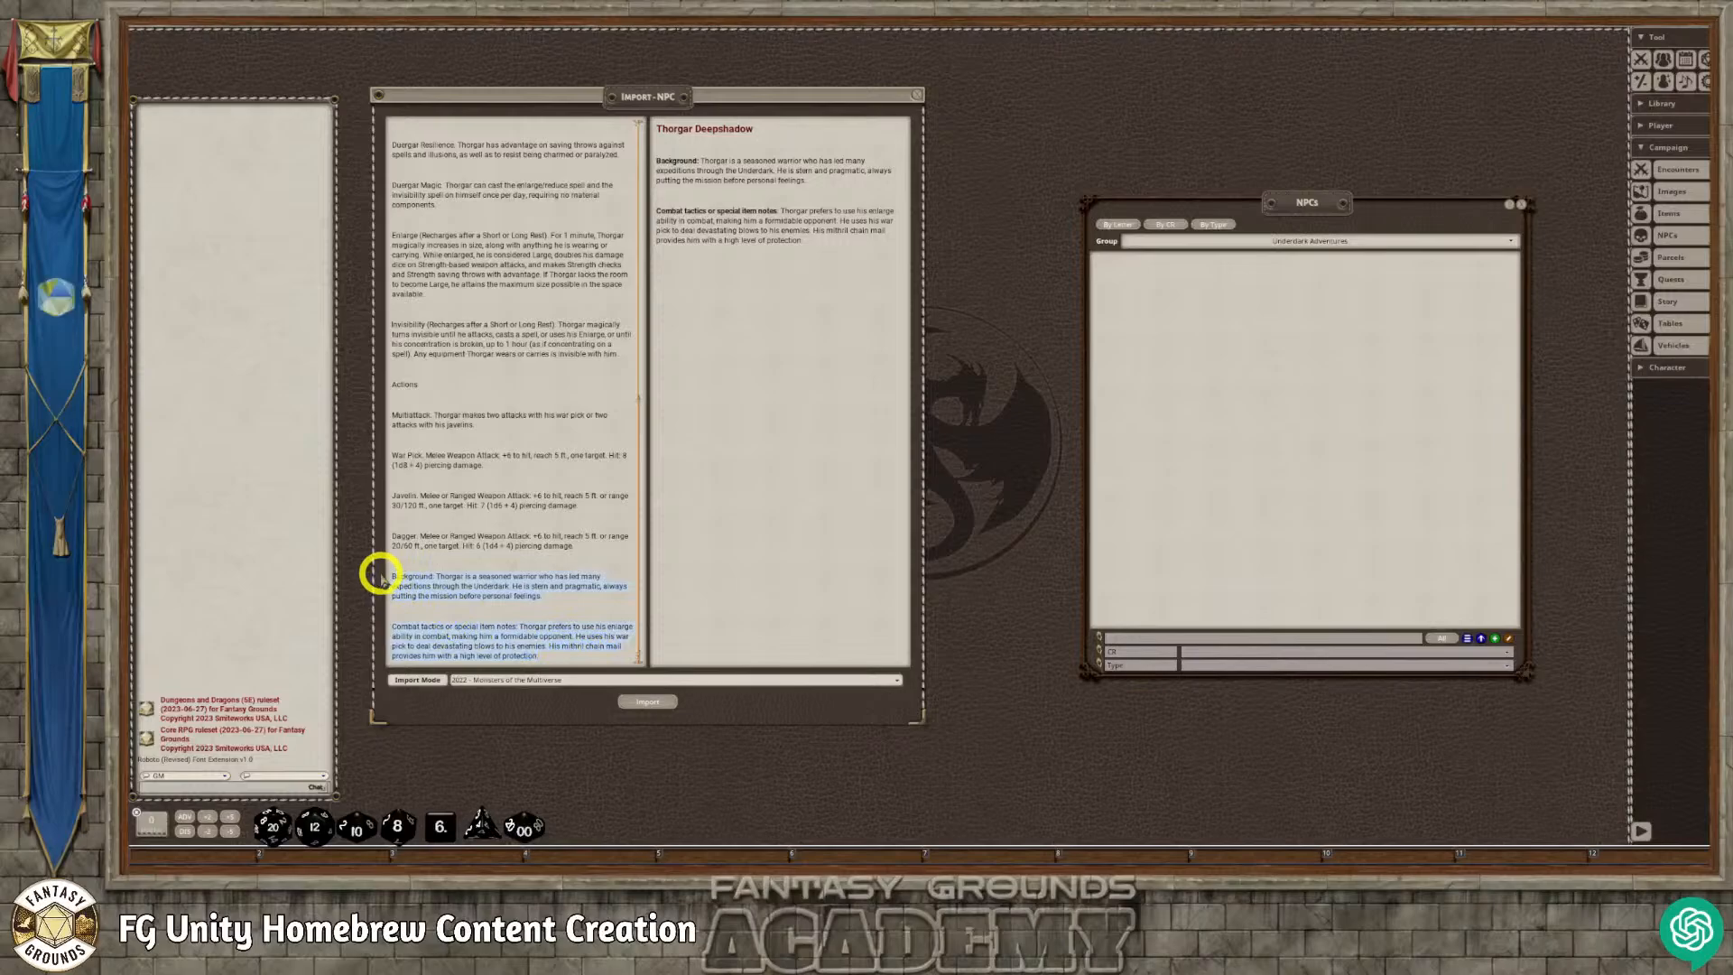
key("Delete")
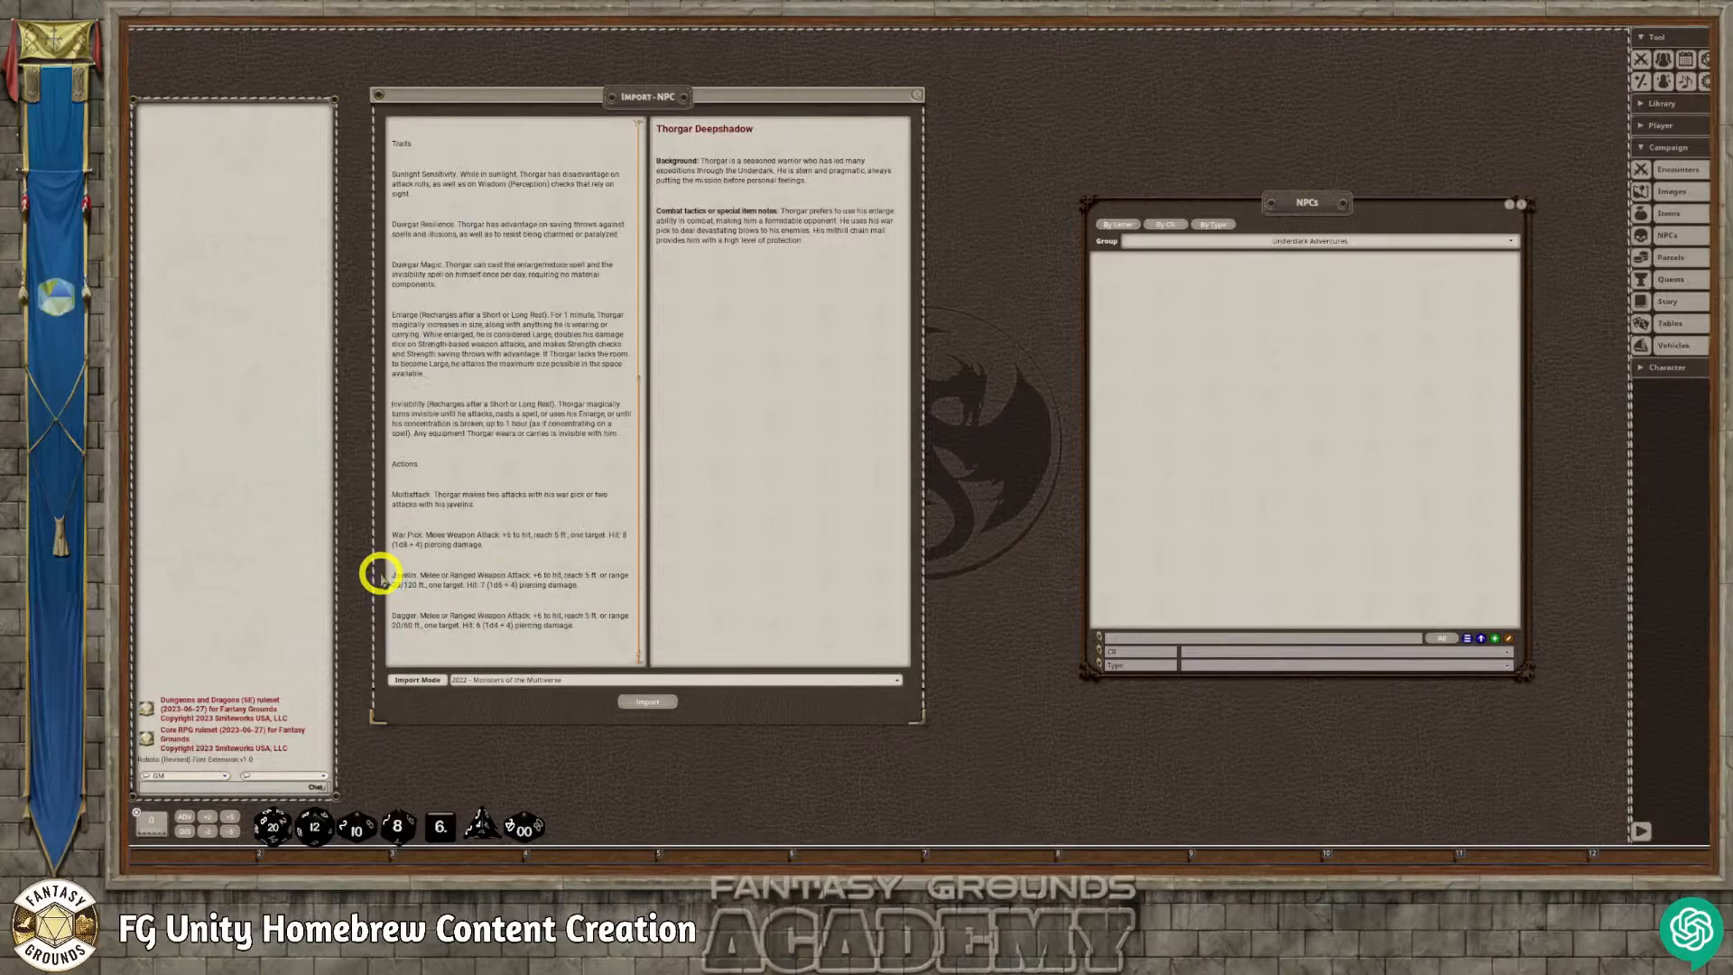
Clean up the text in both the stat block area and the description area to remove the blank lines.
scroll(491, 388, "up", 5)
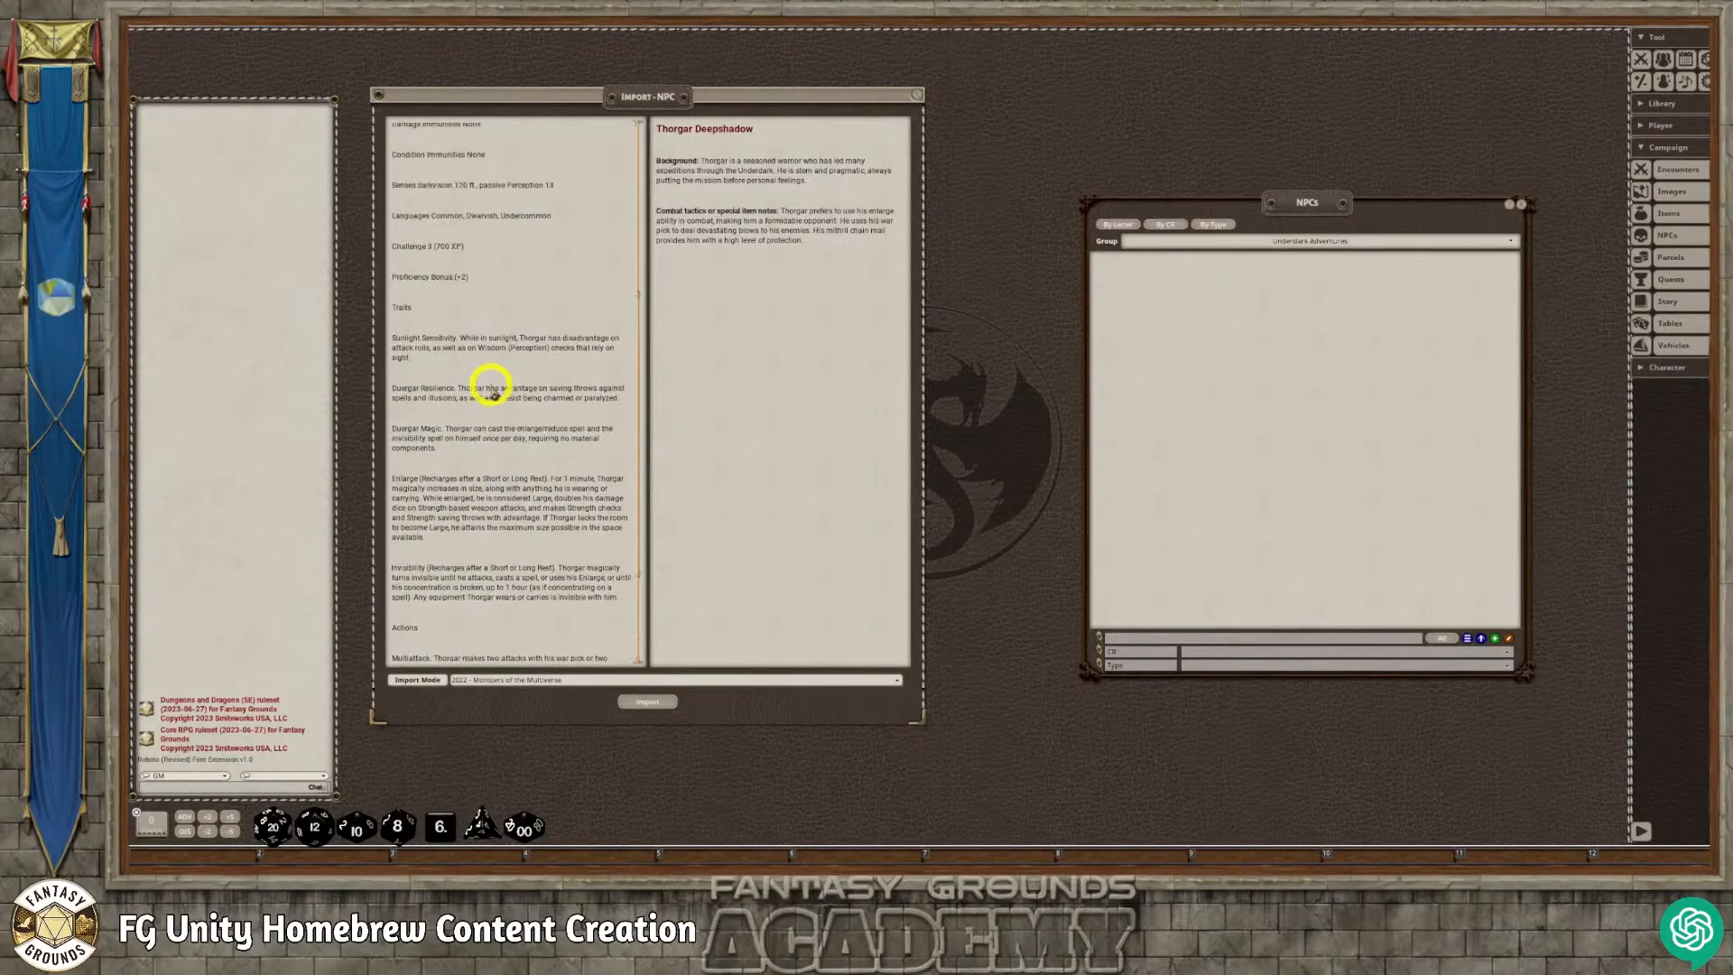
scroll(492, 387, "up", 10)
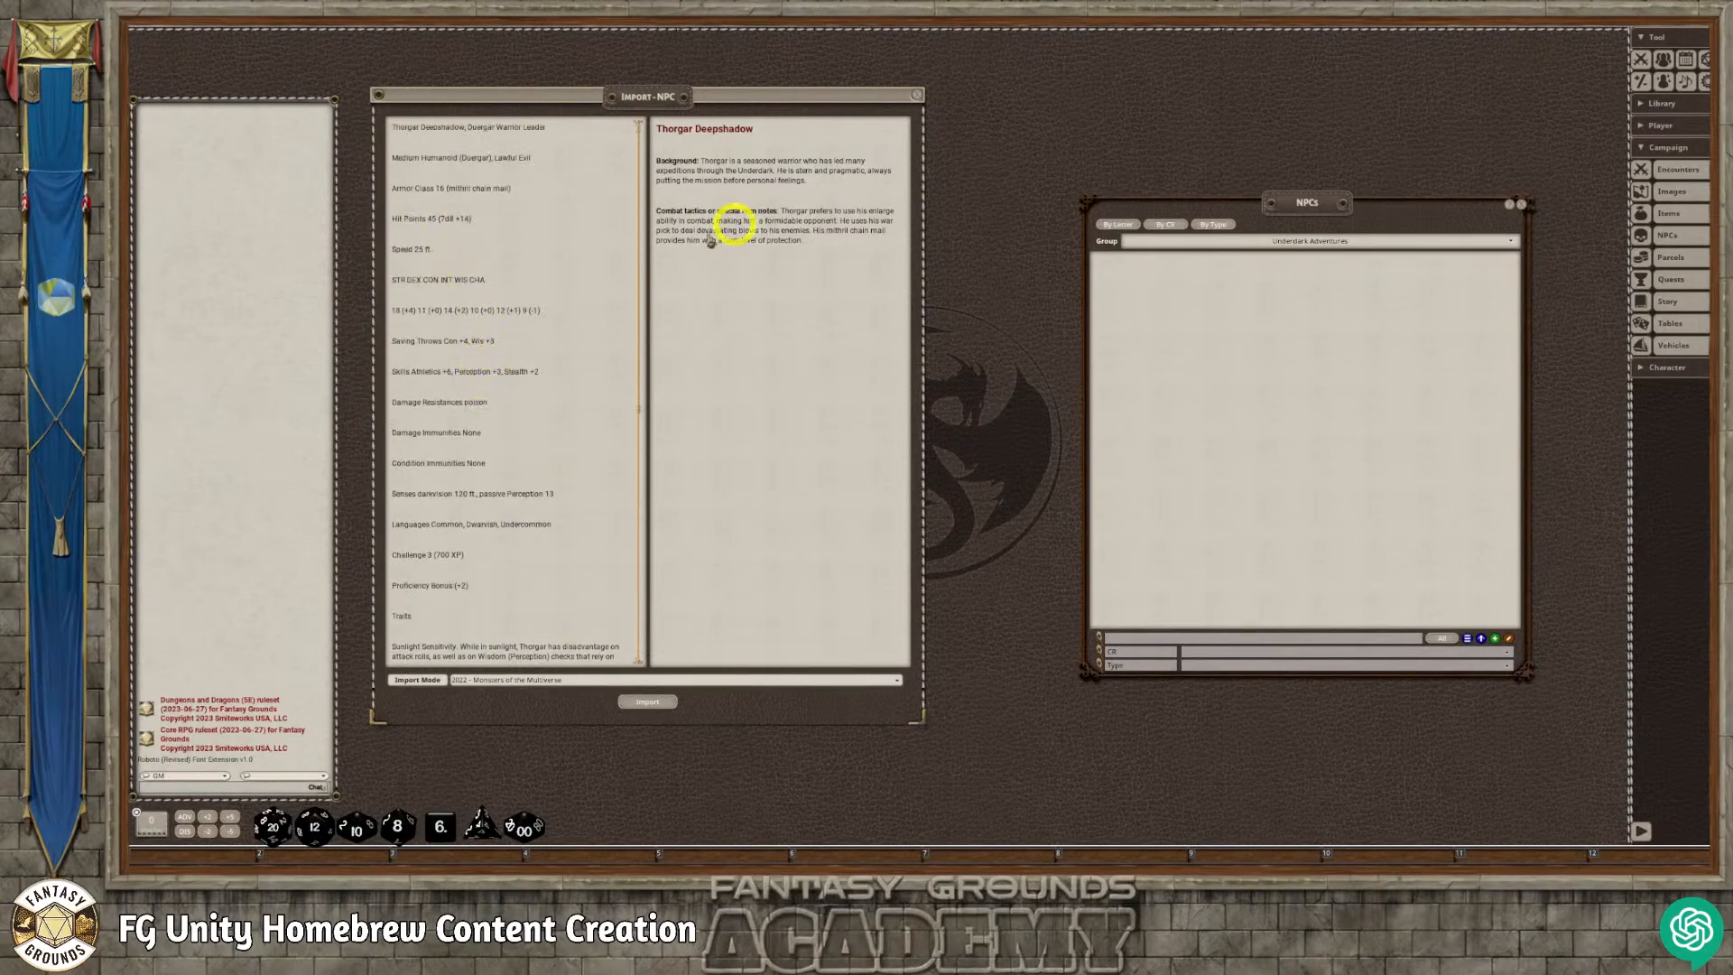
right_click(515, 210)
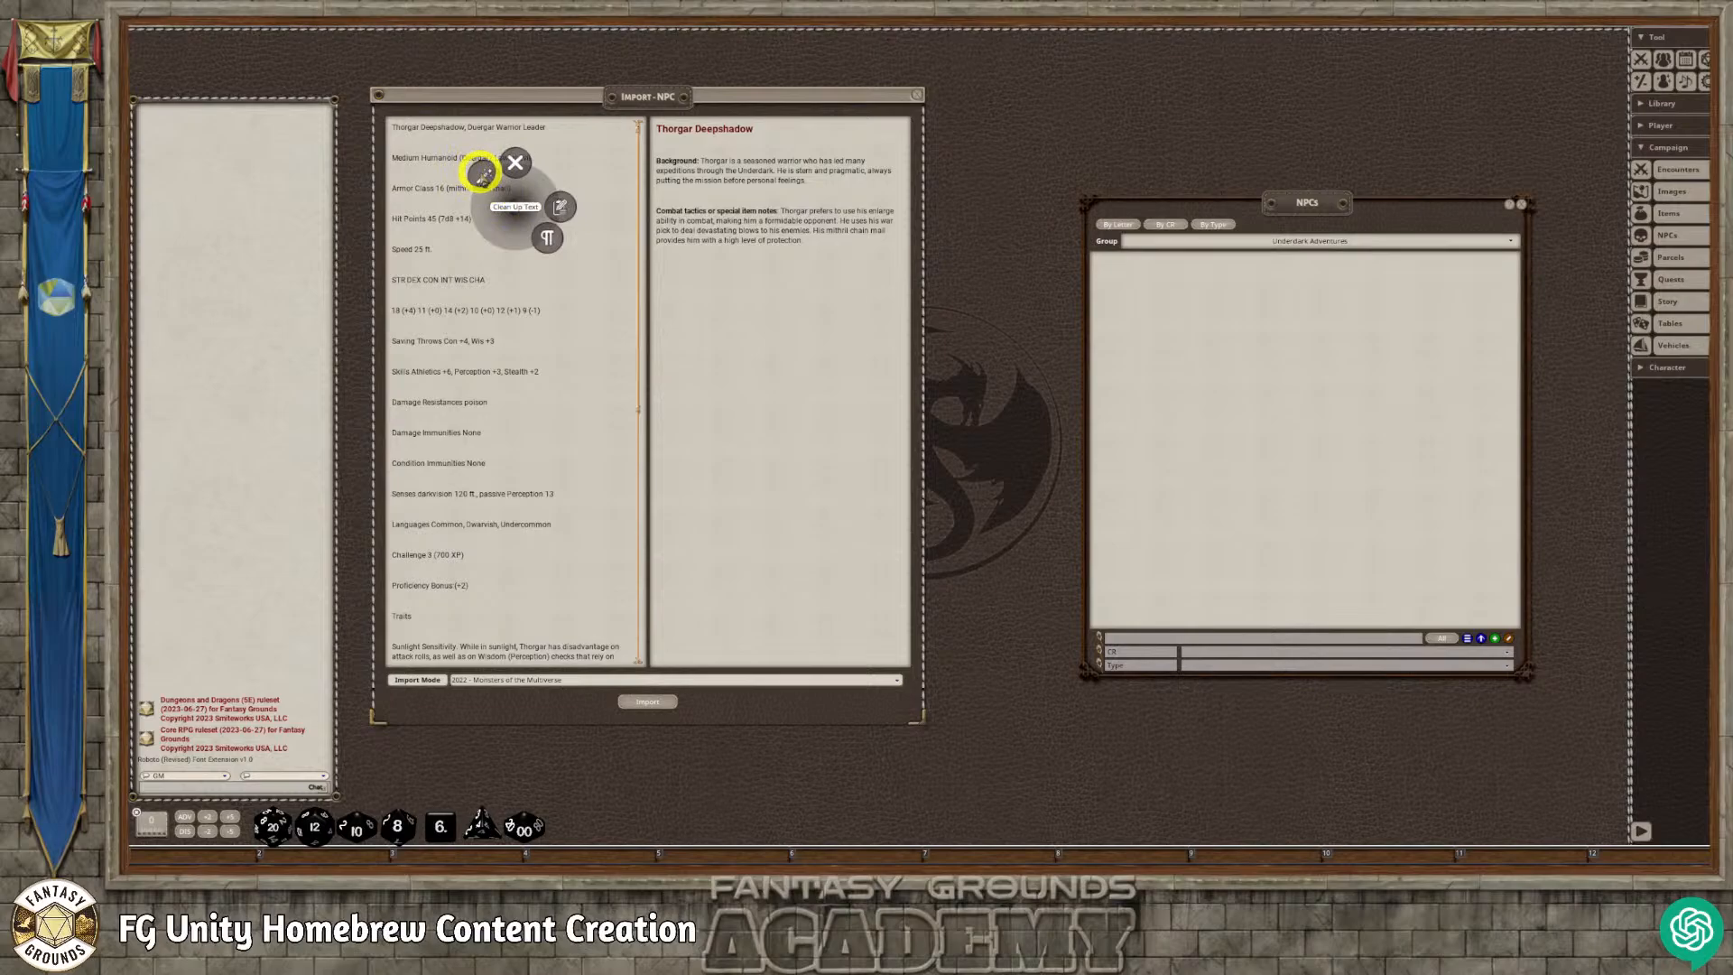
left_click(481, 175)
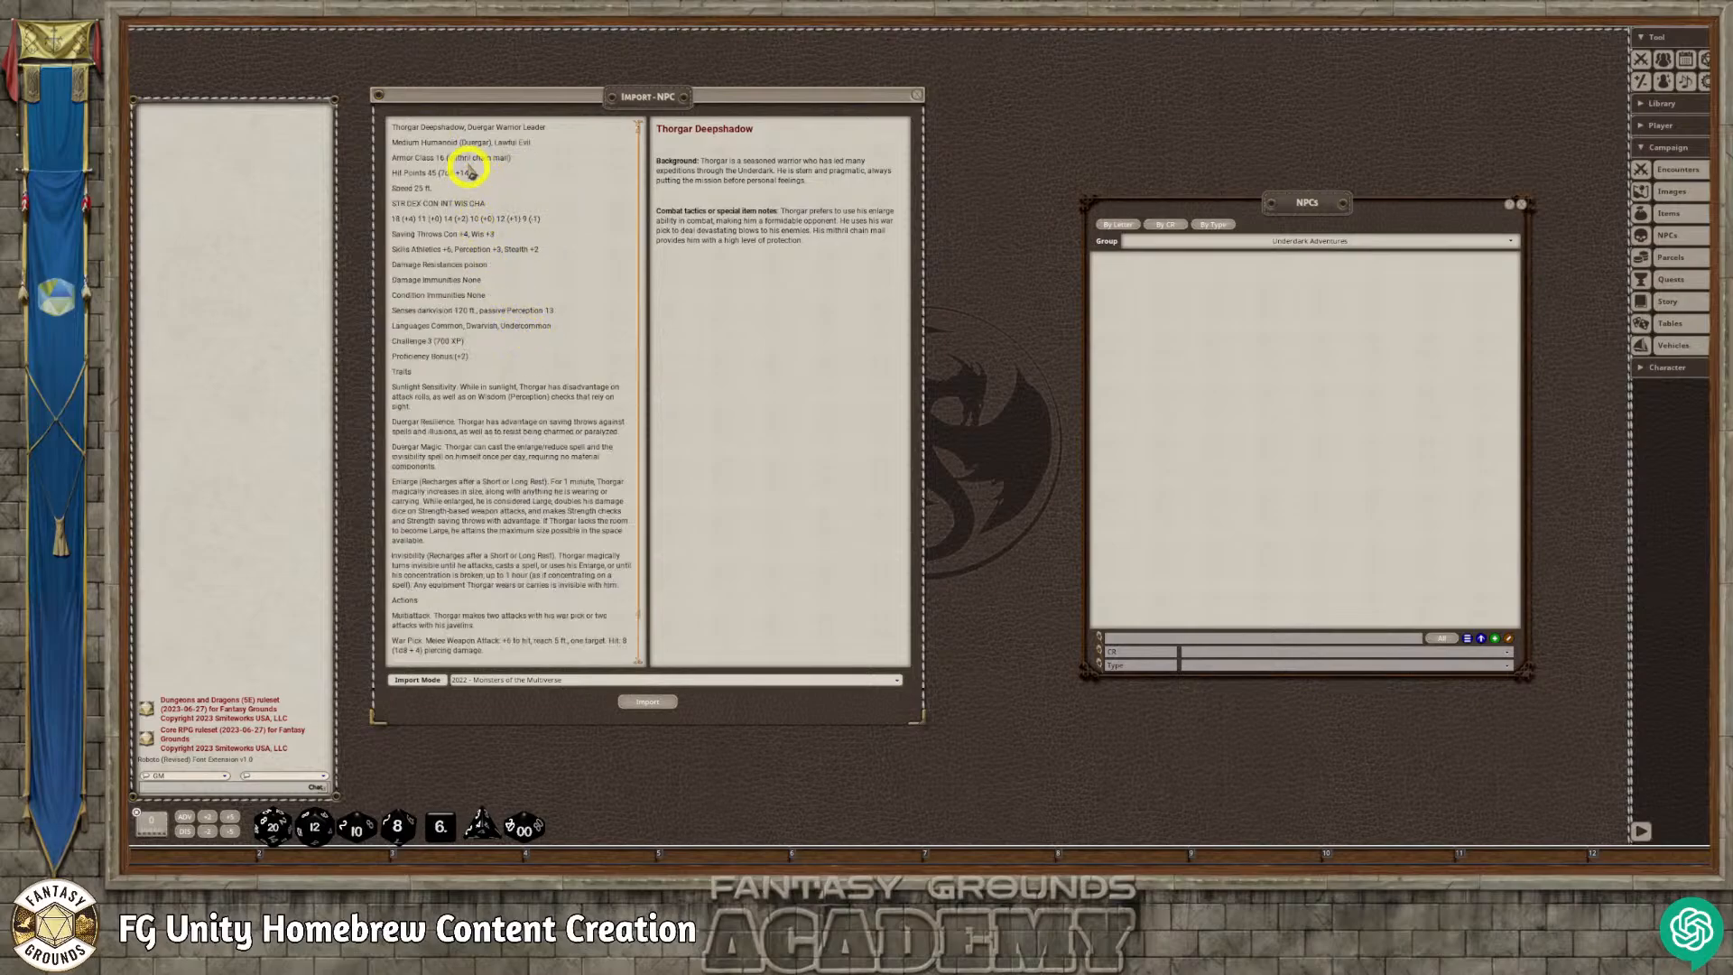
scroll(496, 361, "down", 2)
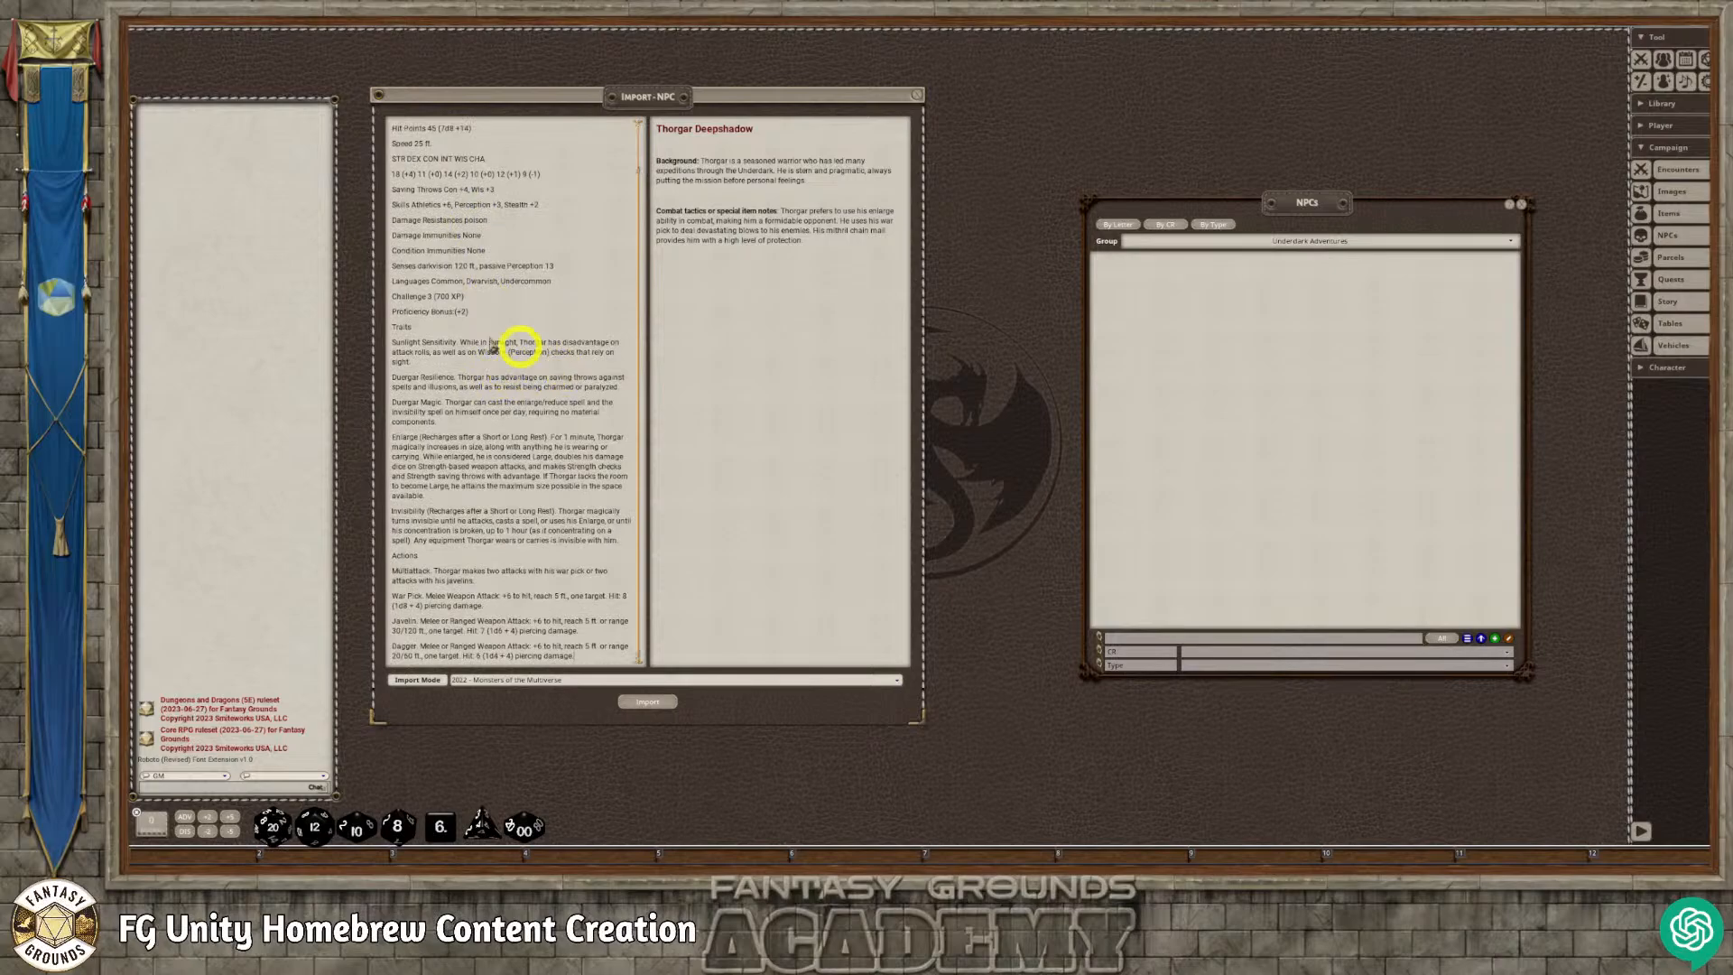
right_click(710, 195)
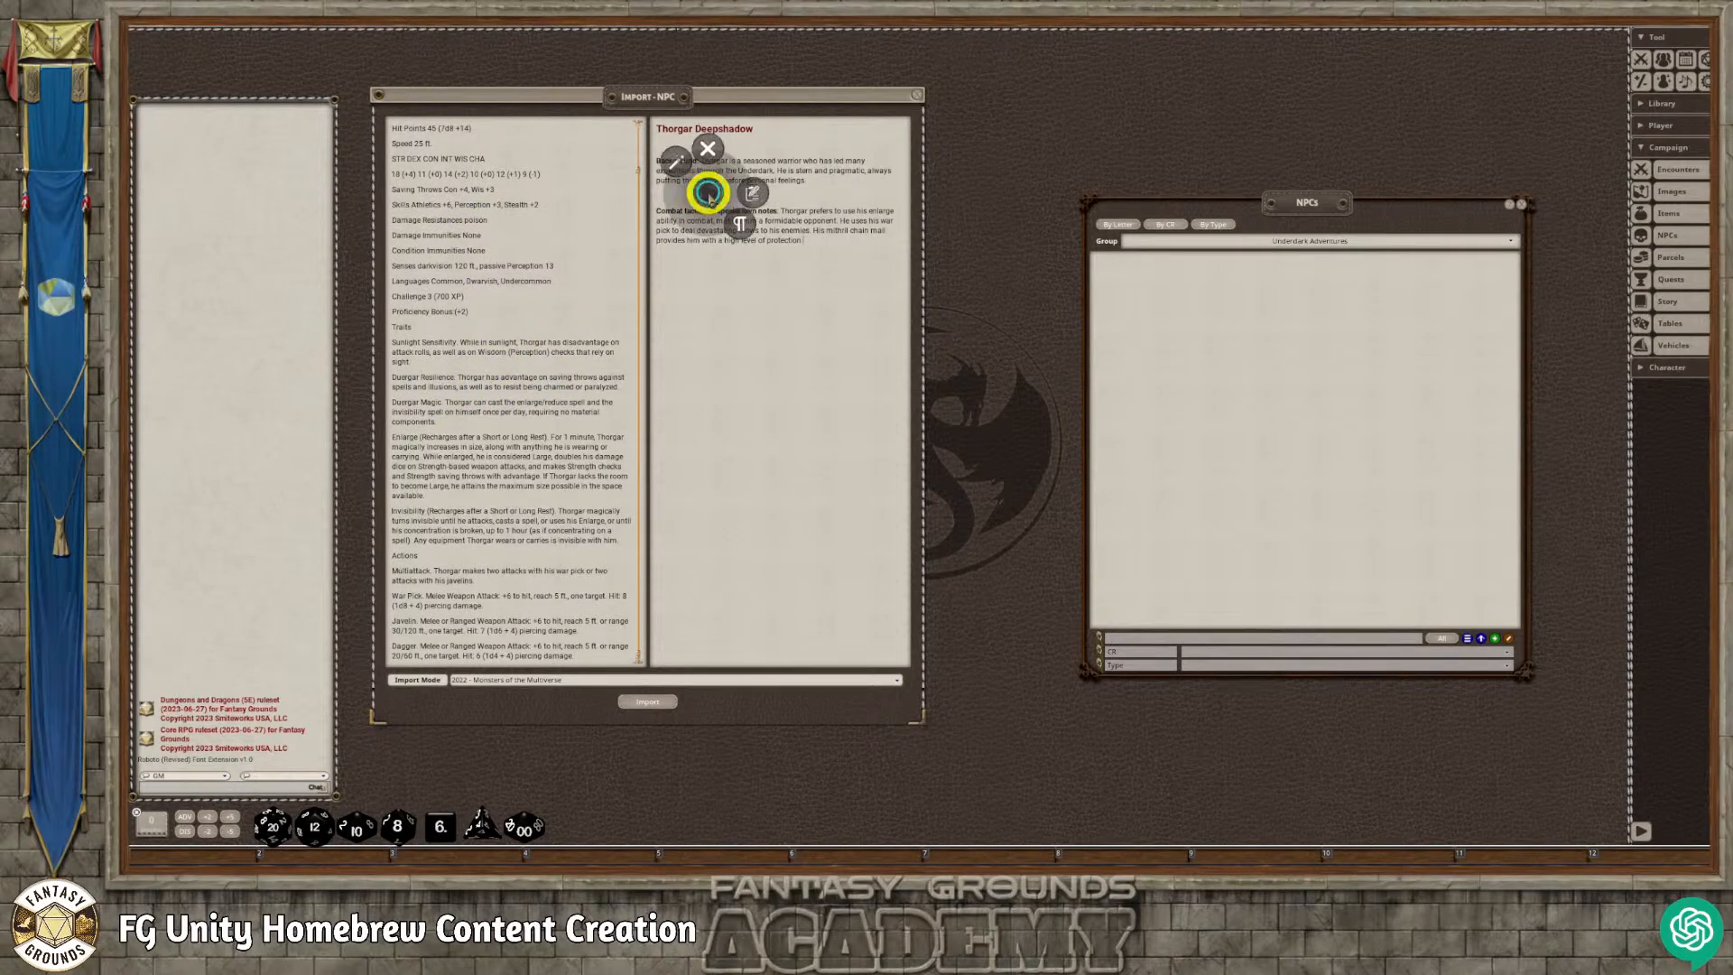
left_click(677, 162)
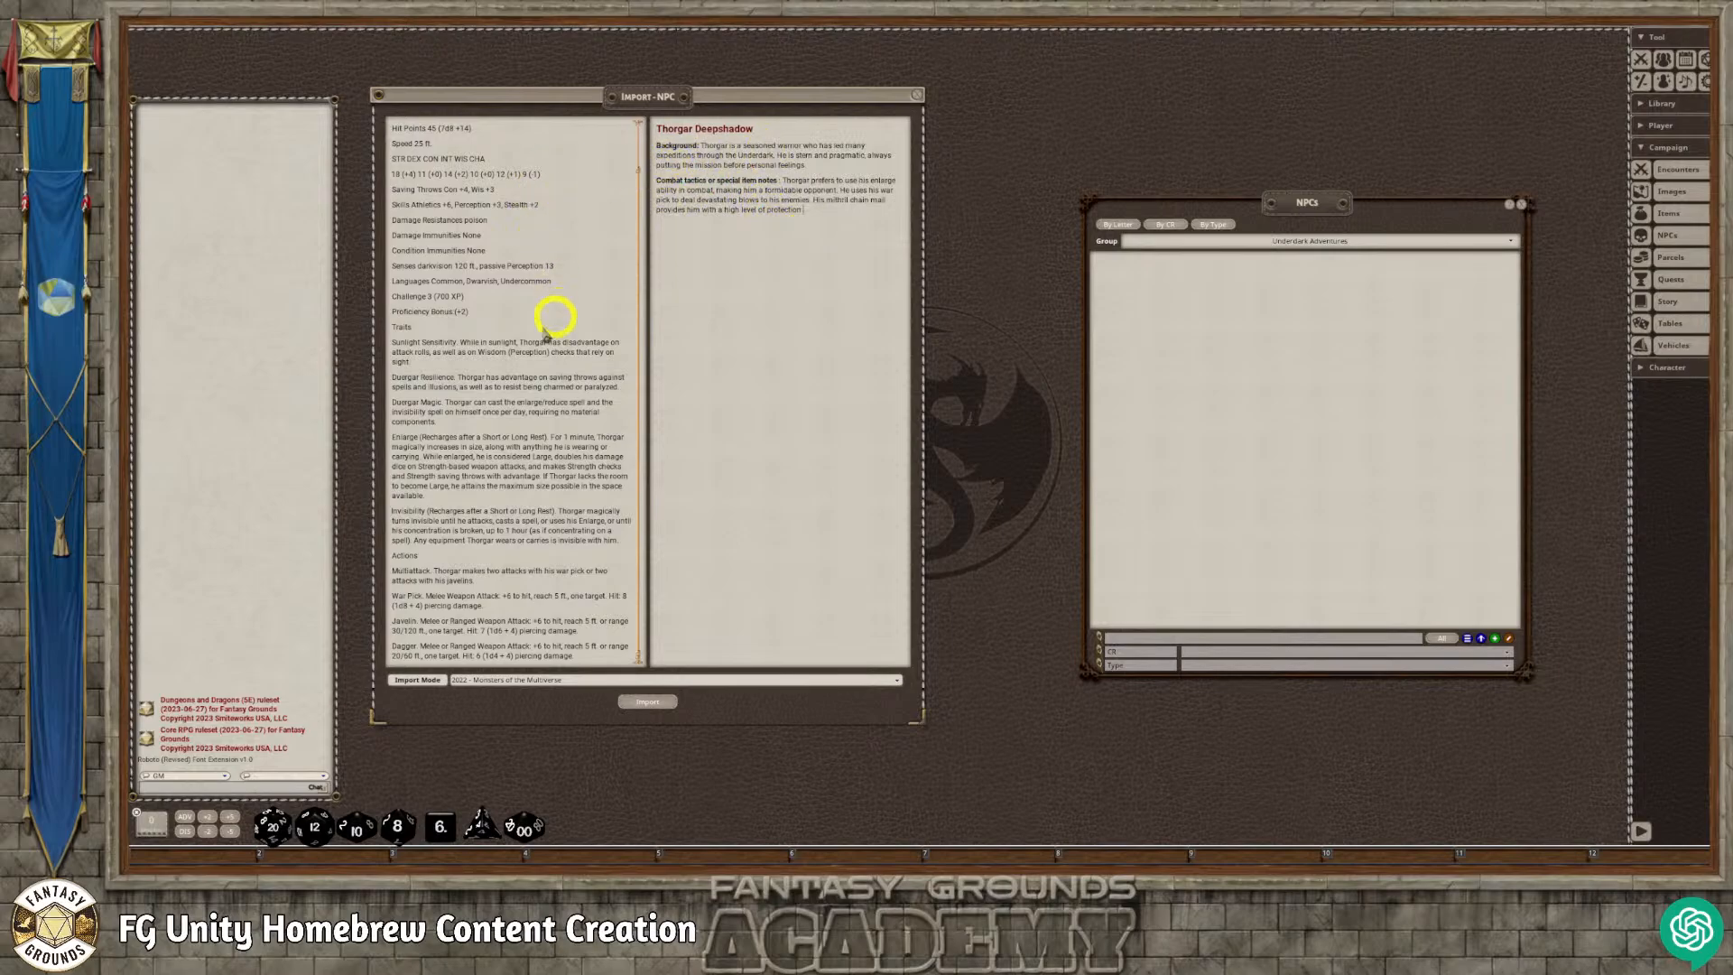
Check the cleaned stat block from start to end and import Thorgar as an NPC.
scroll(533, 398, "up", 2)
scroll(532, 399, "down", 2)
scroll(532, 399, "up", 2)
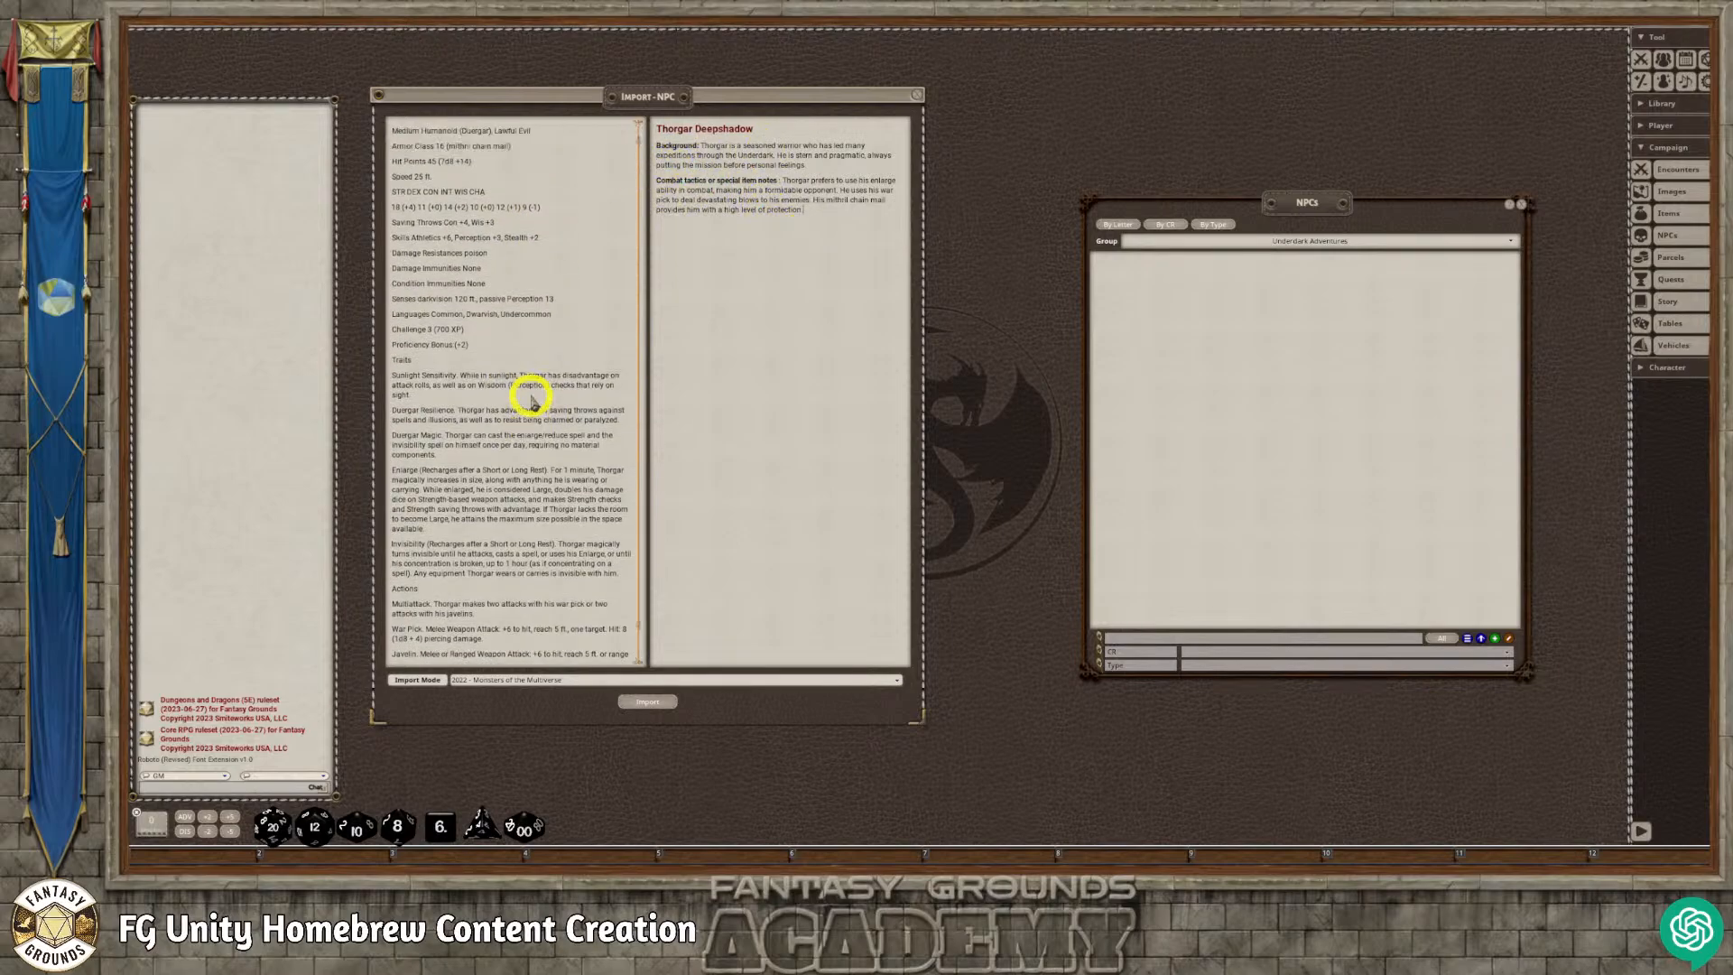
scroll(532, 399, "down", 2)
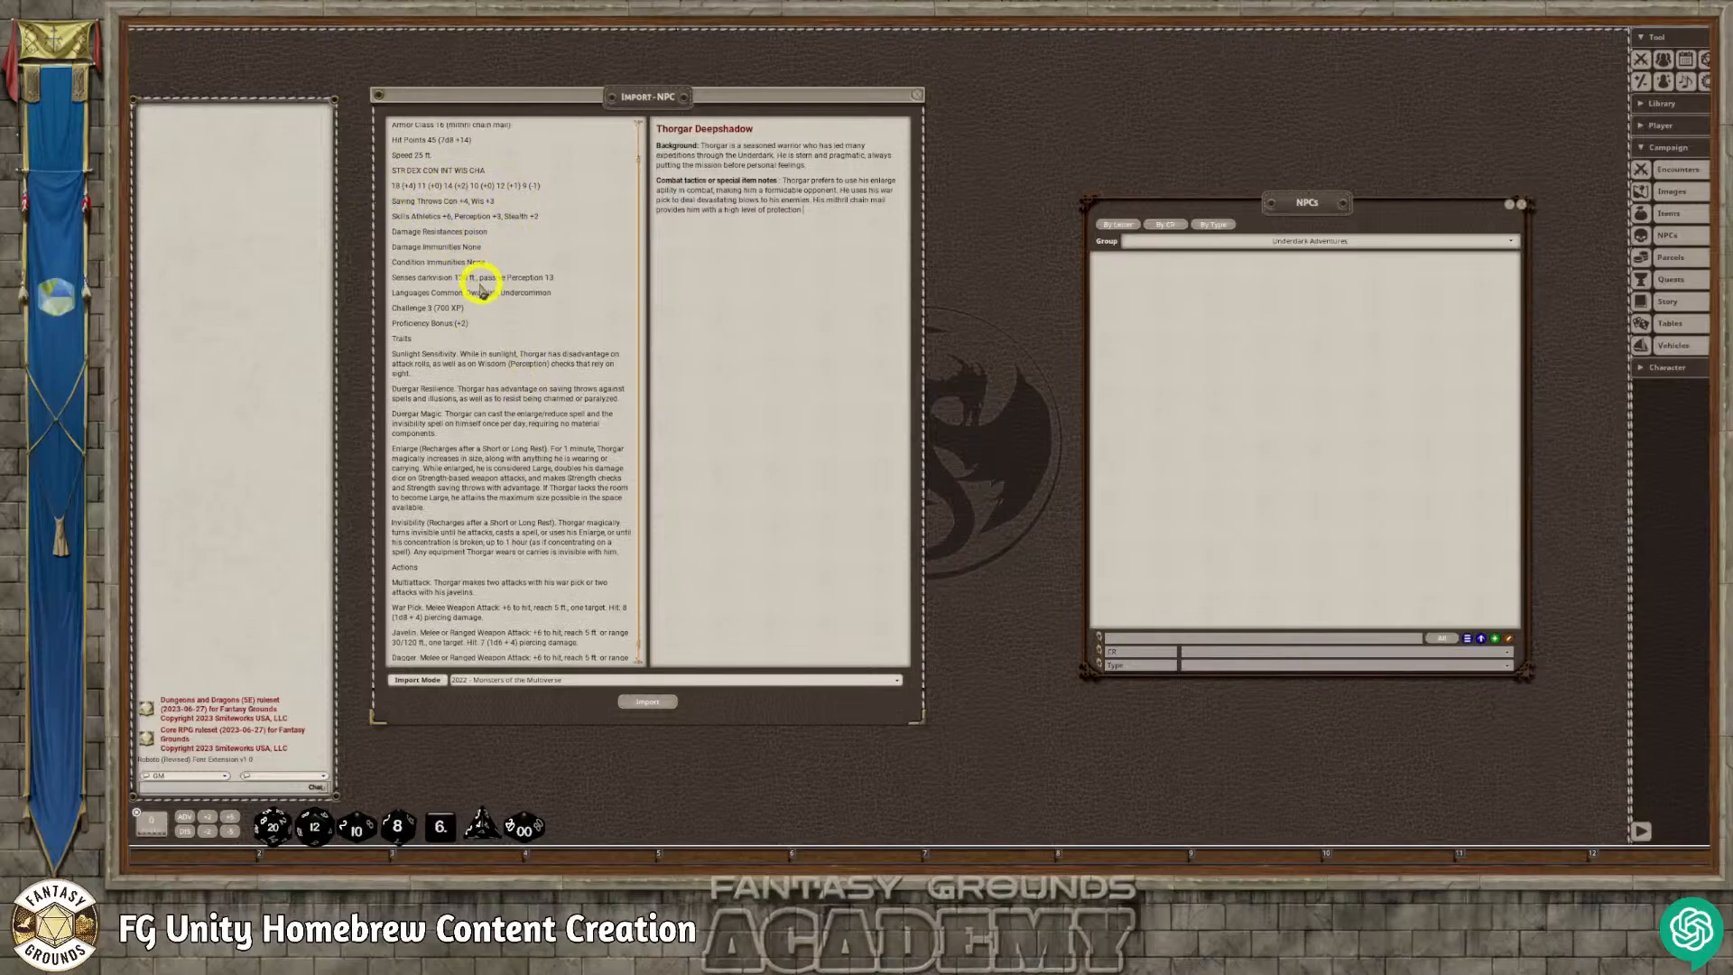
scroll(481, 327, "down", 1)
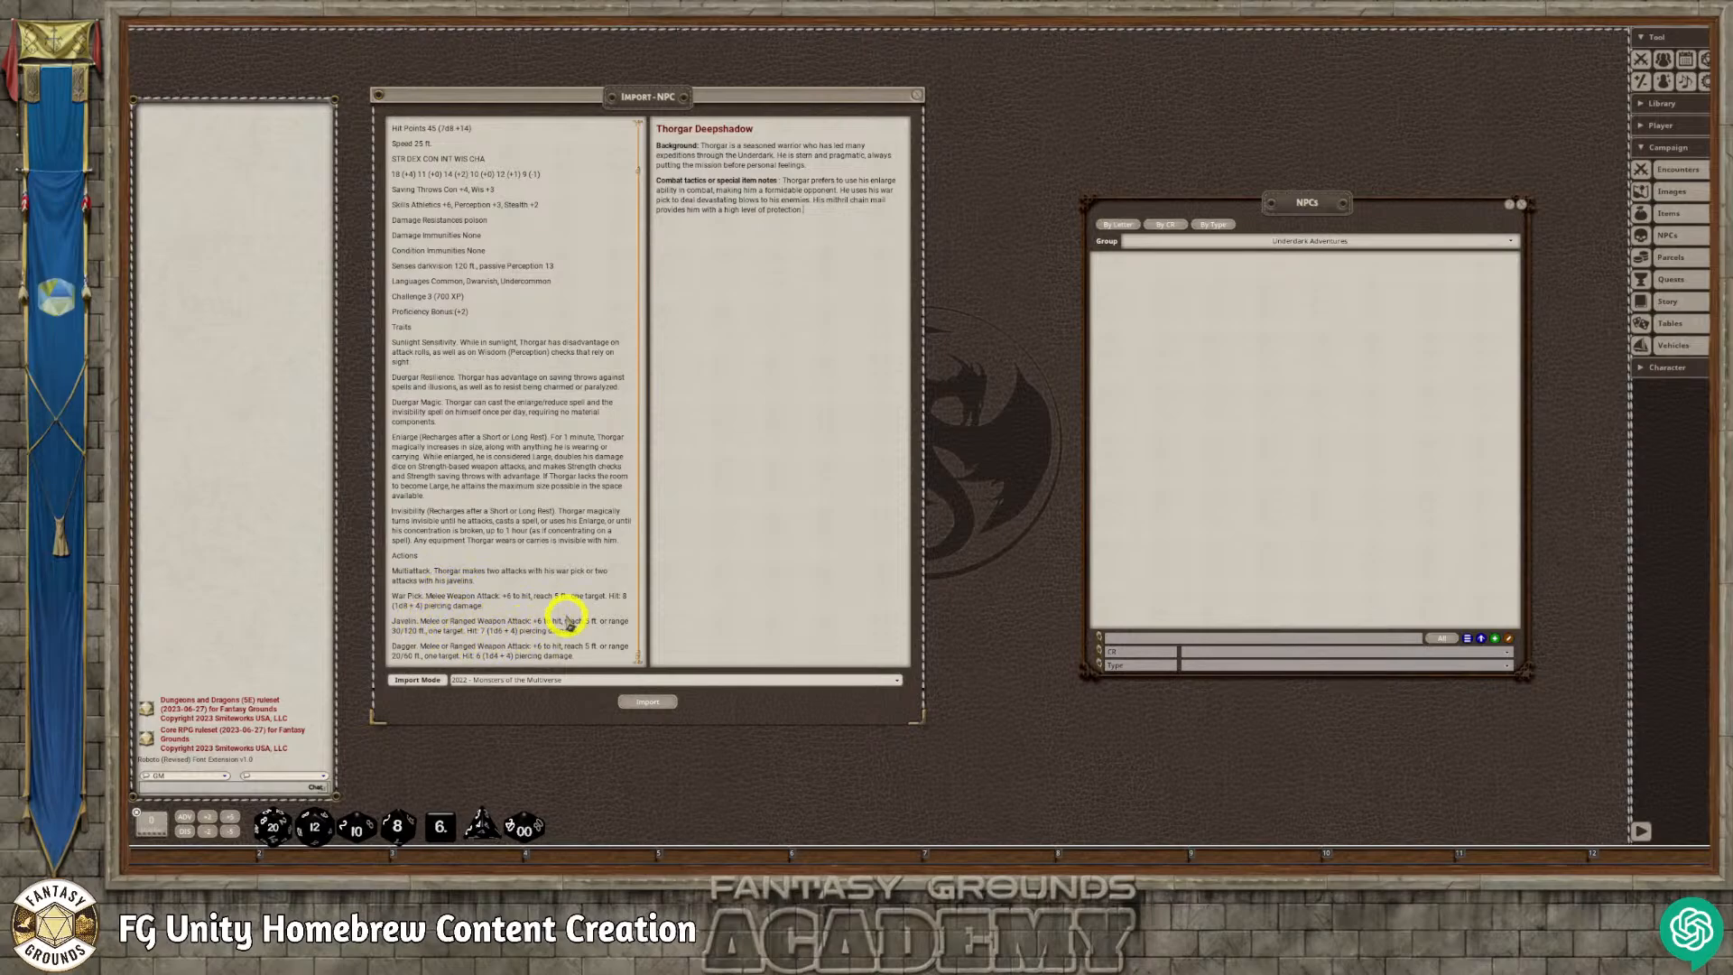
left_click(651, 703)
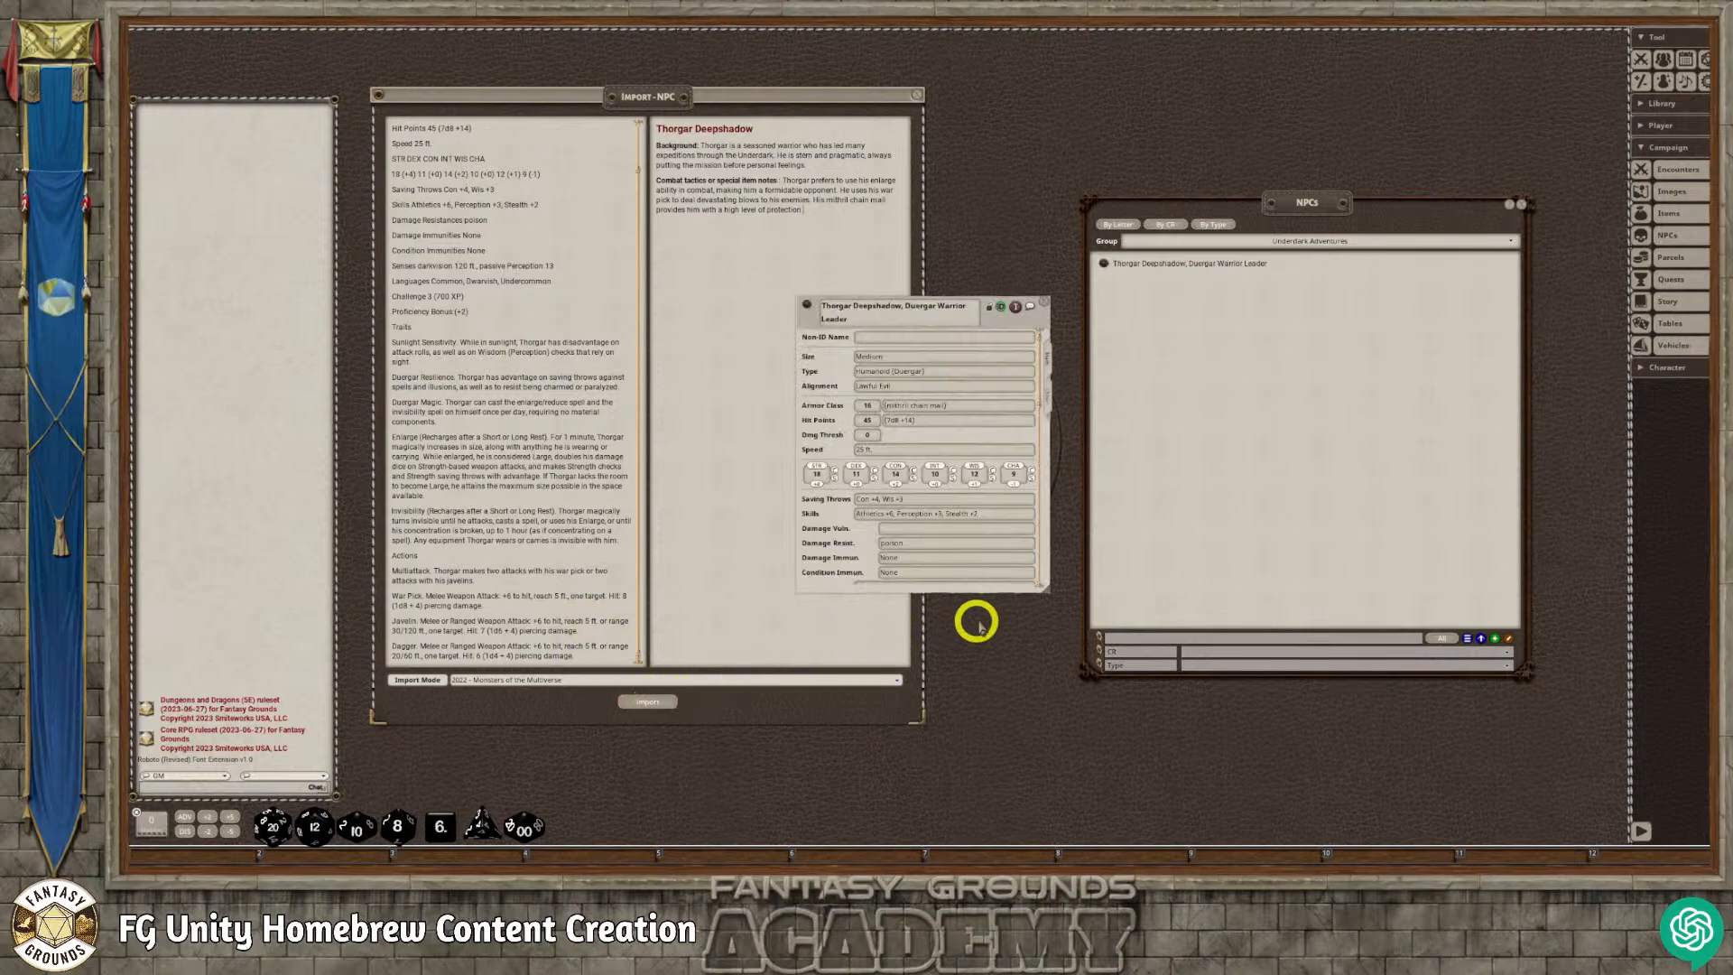
Enlarge the imported Thorgar record, review its traits and actions, and lock it.
left_click_drag(1048, 590, 1295, 769)
scroll(982, 666, "down", 3)
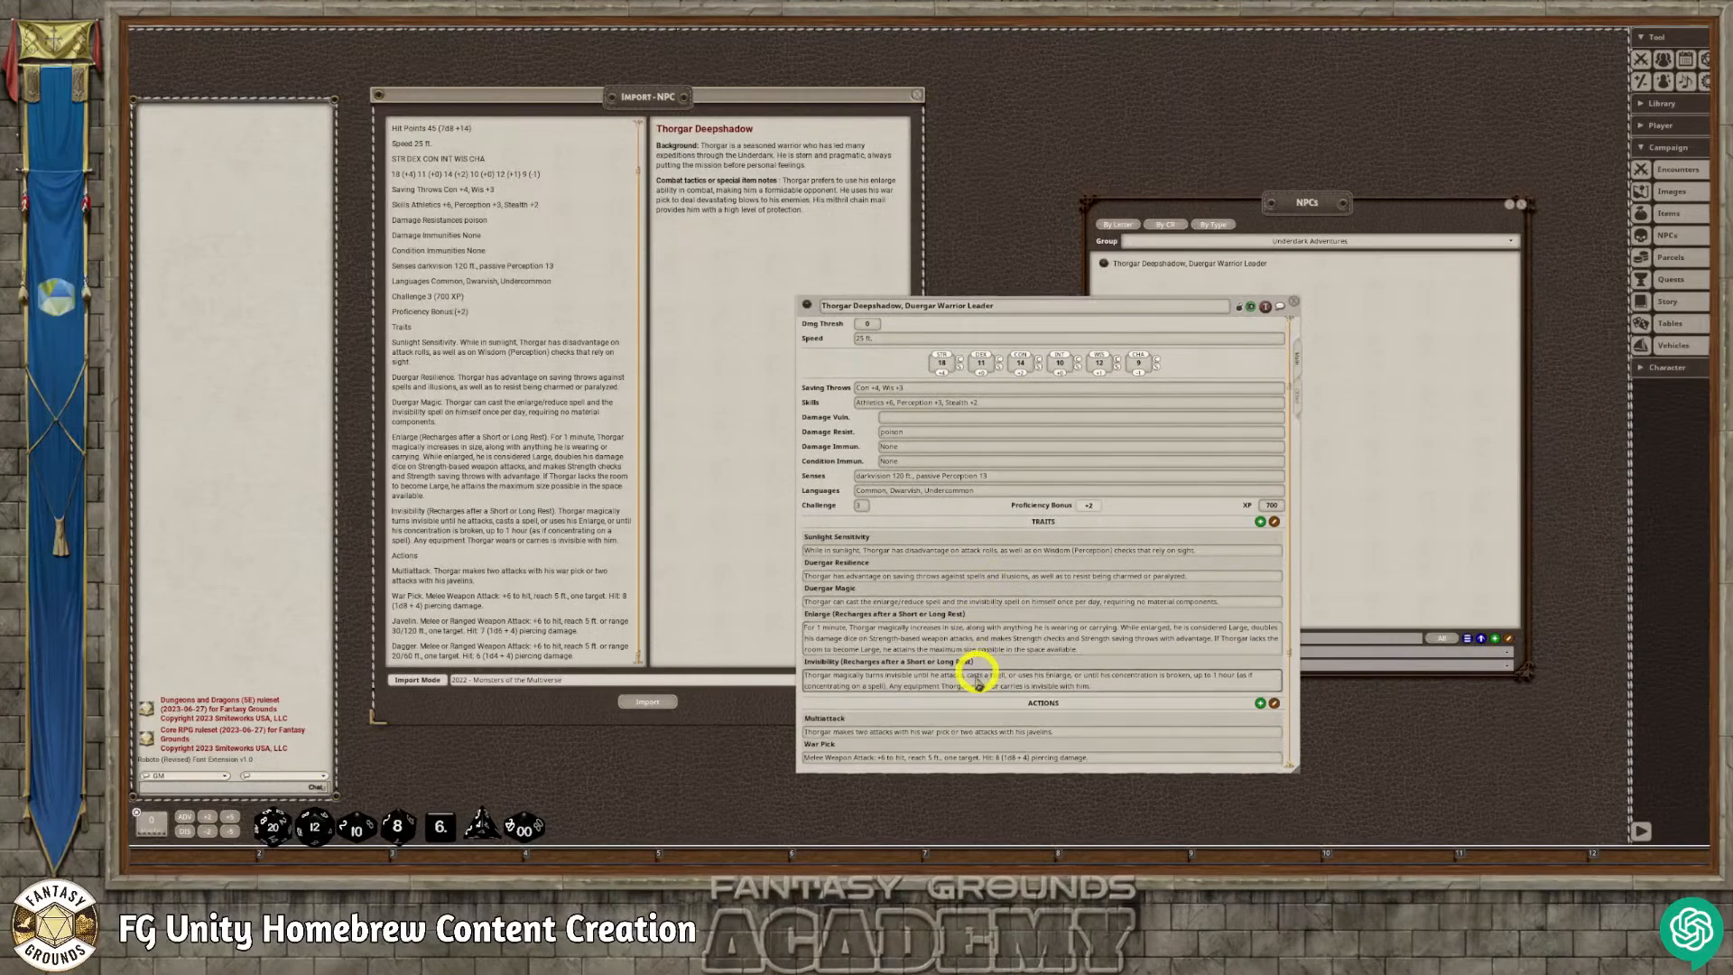
scroll(984, 650, "down", 2)
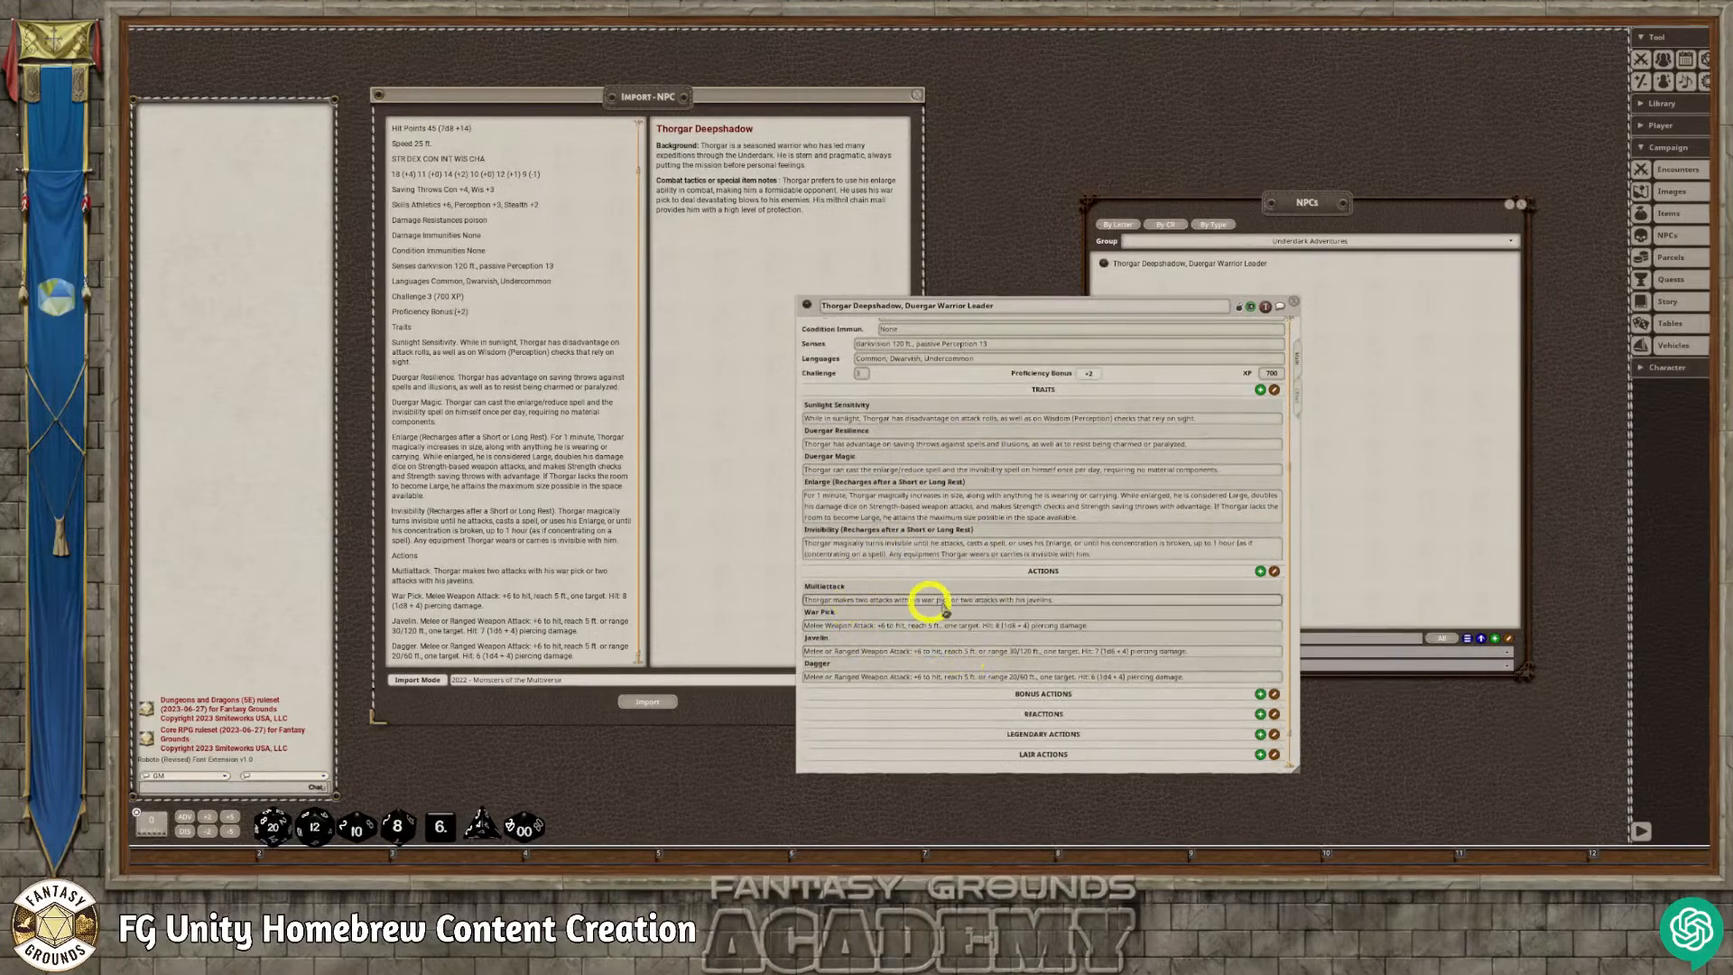
scroll(916, 673, "down", 1)
scroll(925, 682, "up", 3)
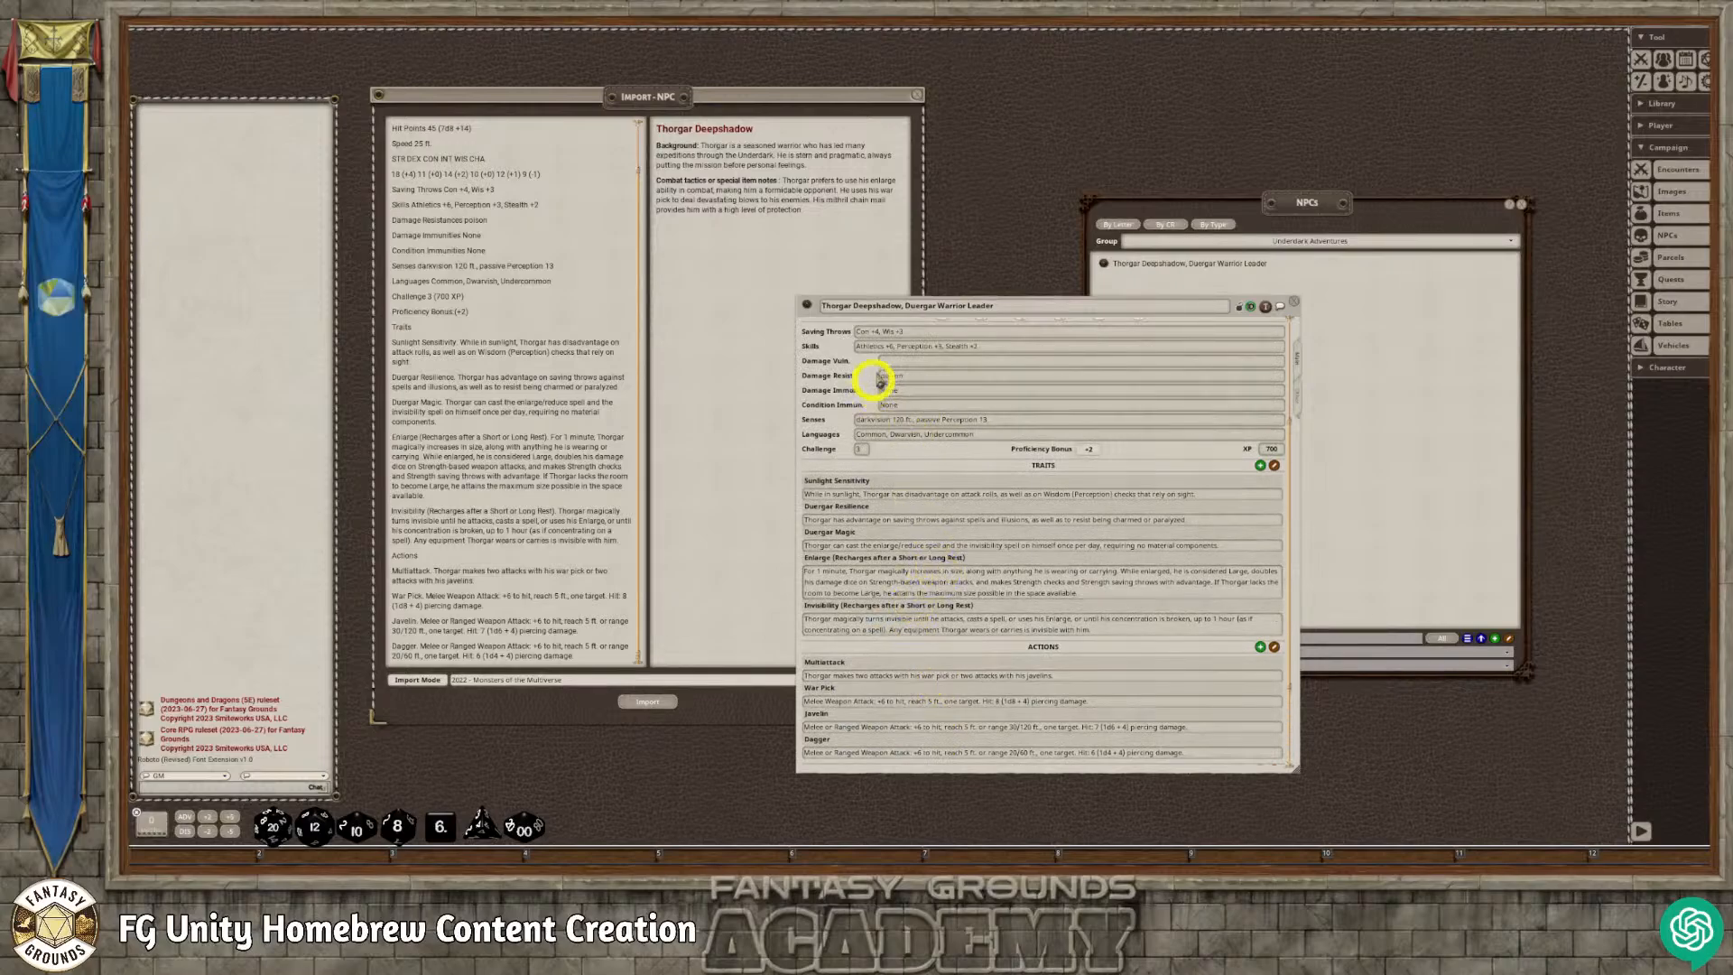
left_click(1243, 308)
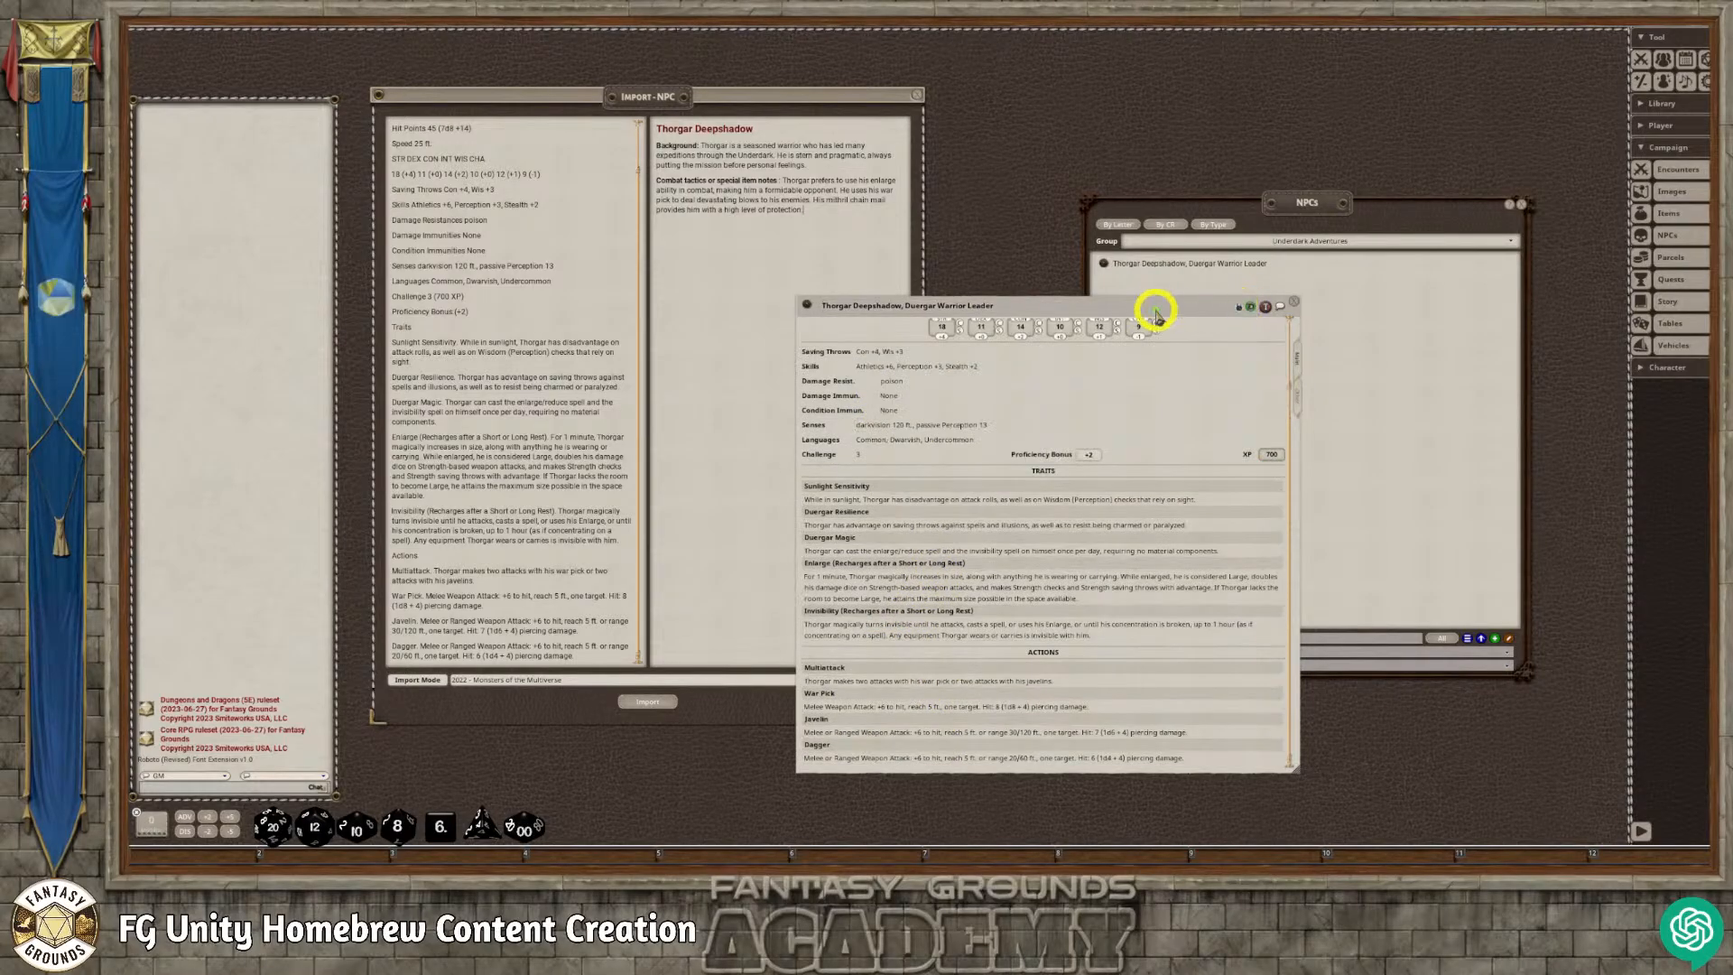
left_click_drag(1152, 310, 964, 192)
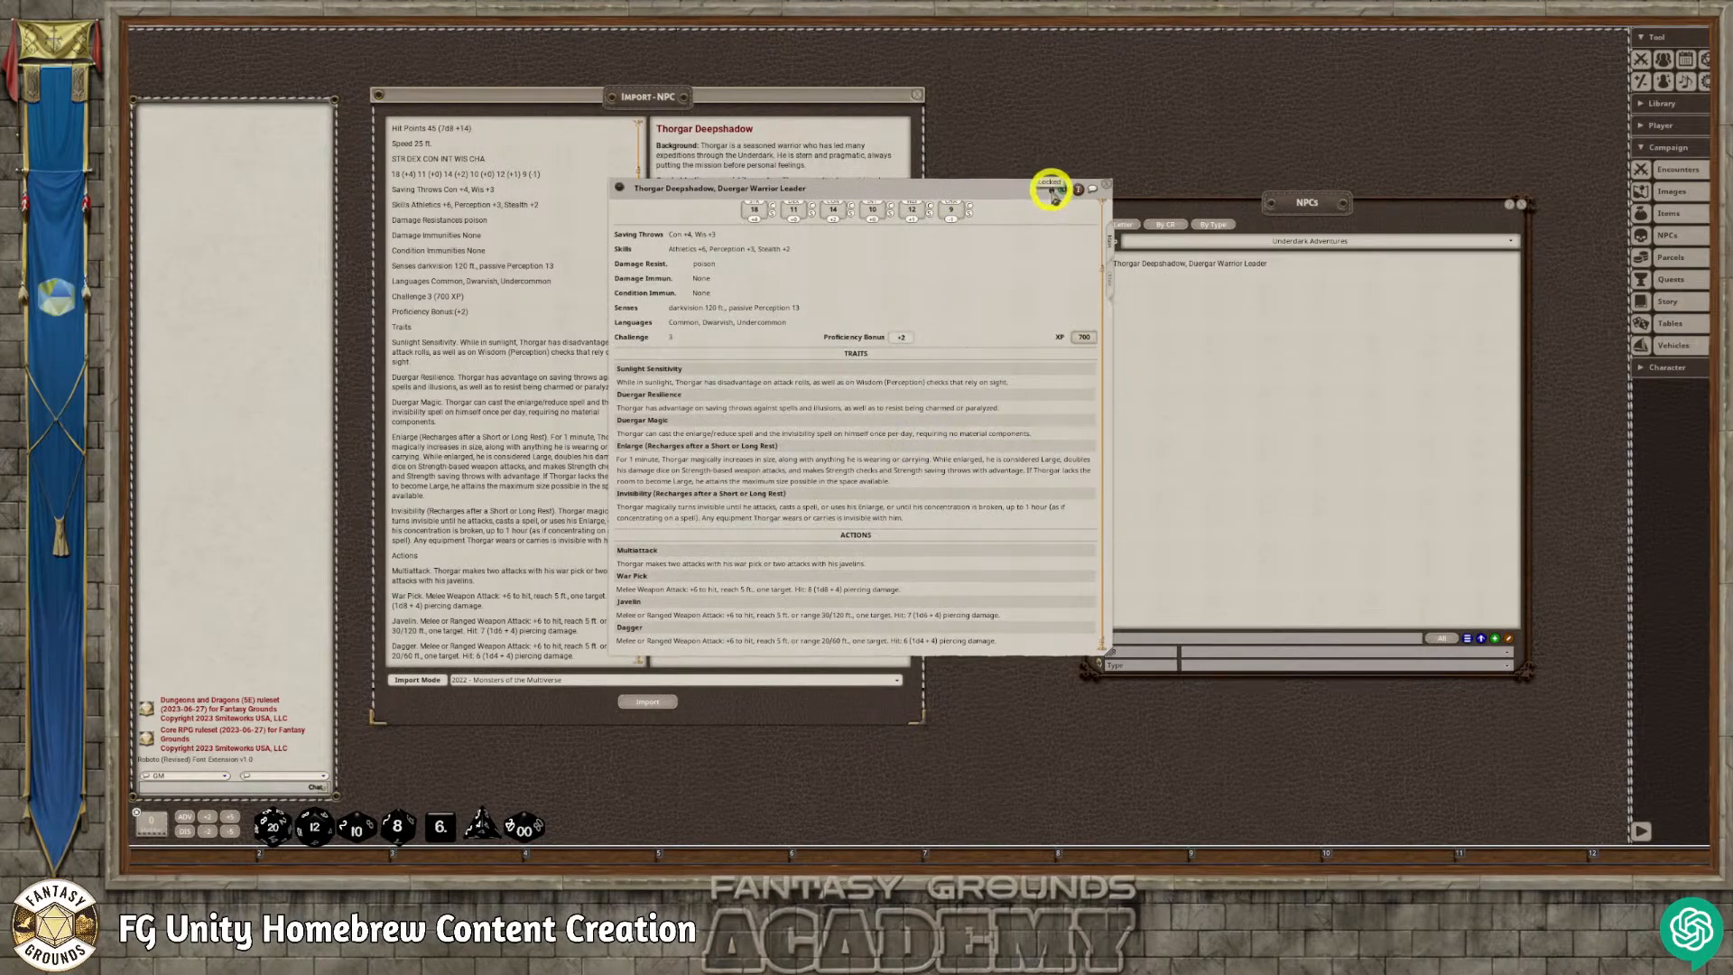
Unlock the record, rename the NPC to "Thorgar Deepshadow, (Duergar )", and lock it again.
left_click(1051, 189)
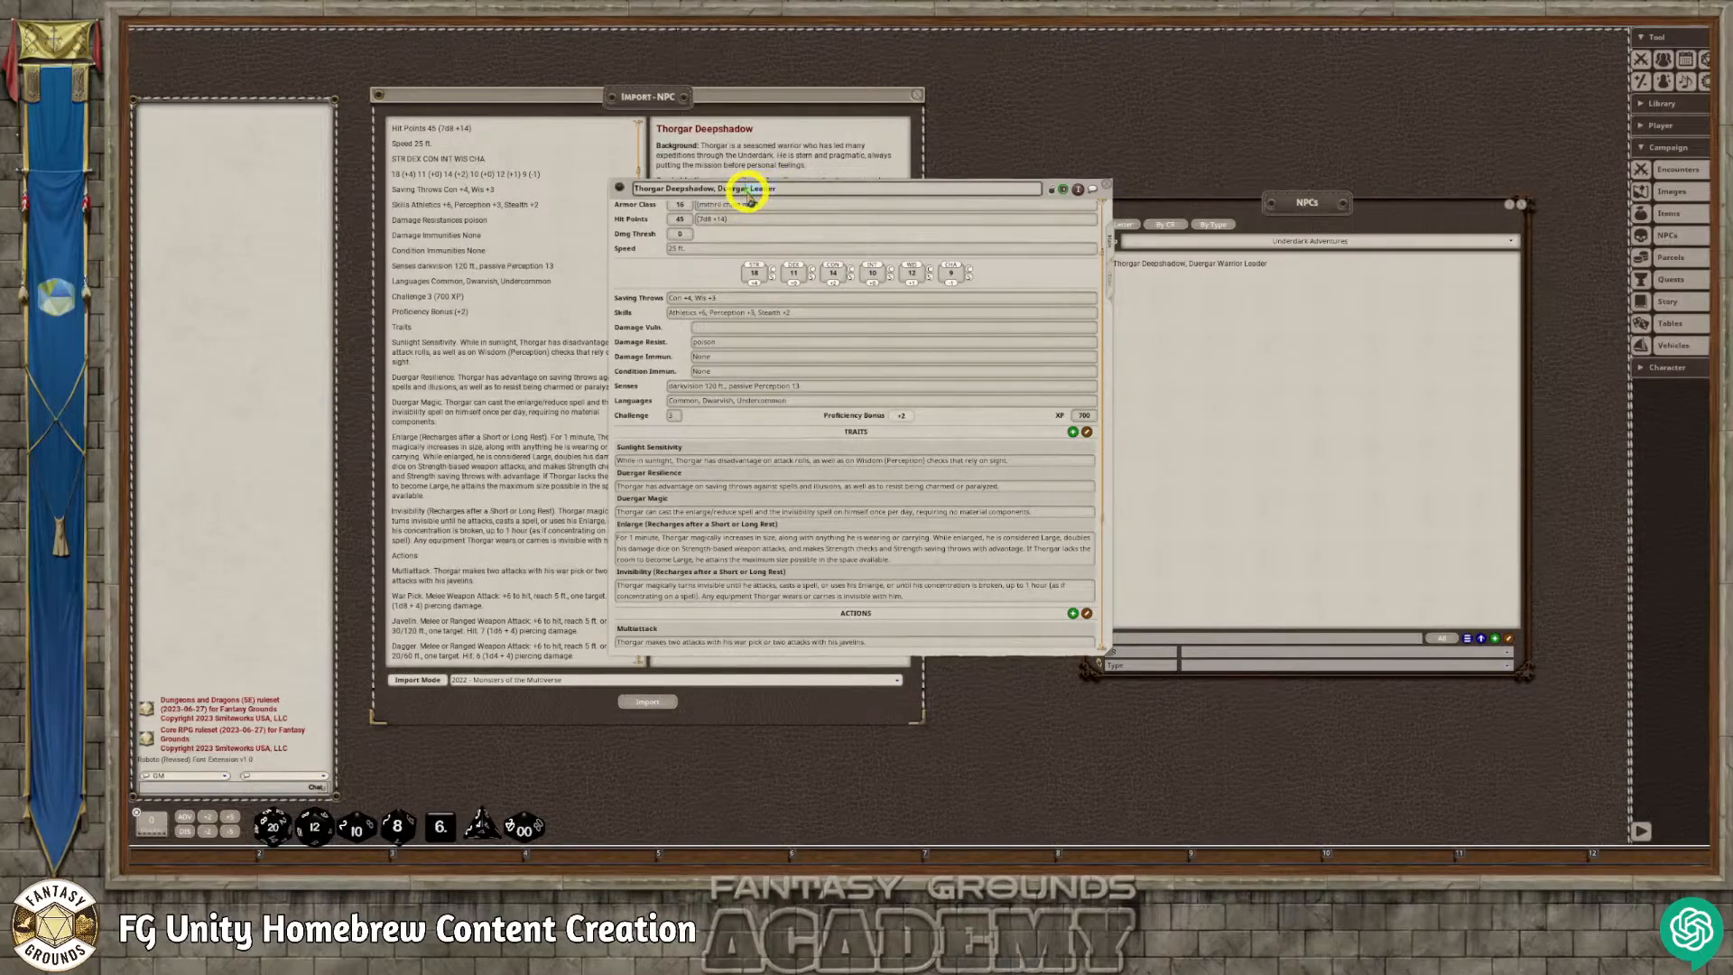
left_click_drag(750, 191, 763, 195)
key("BackSpace")
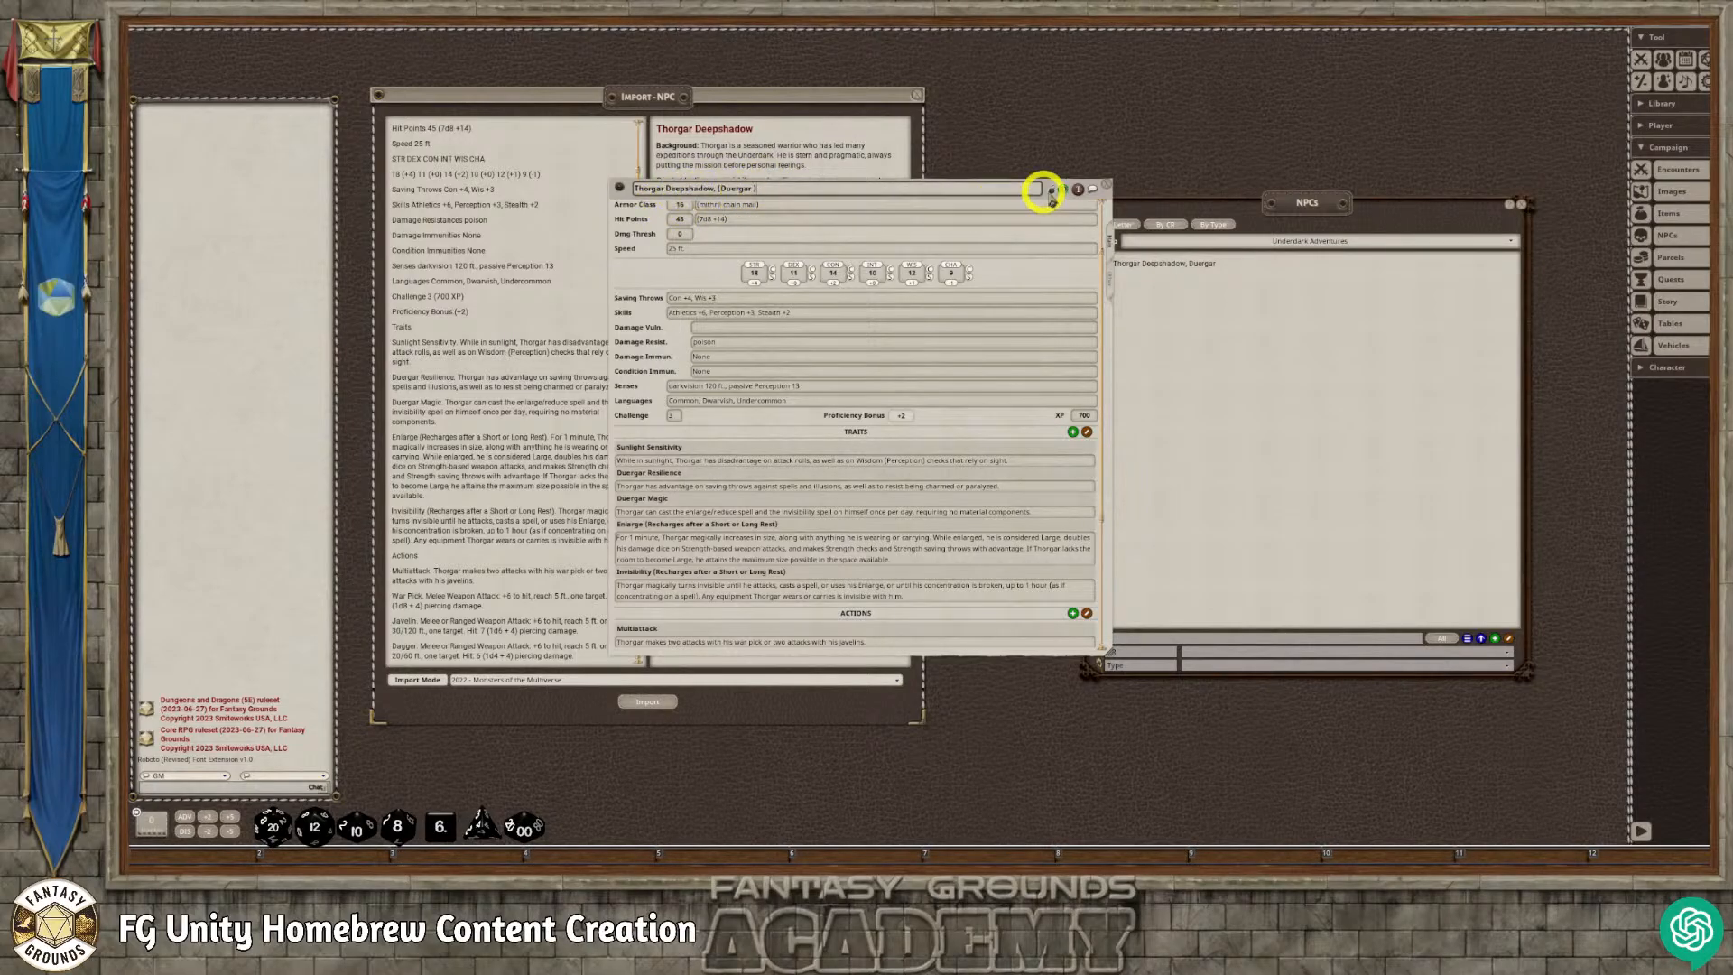
left_click(1051, 193)
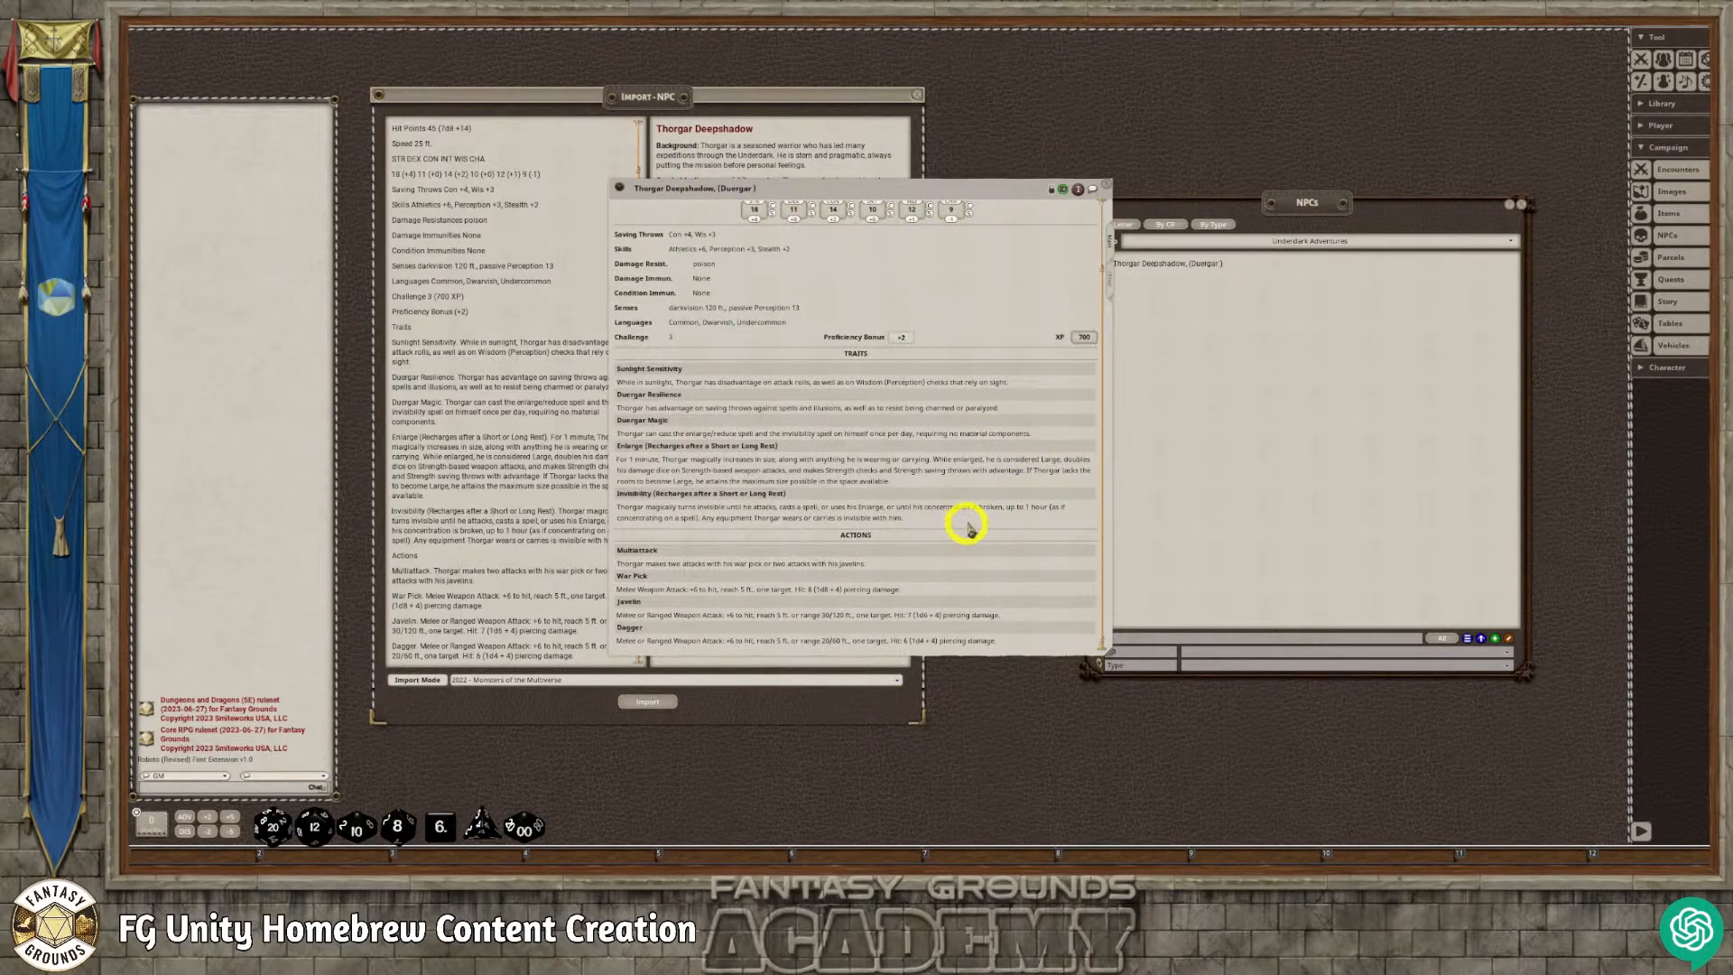
Reshape the Thorgar record into a tall, narrow window clear of the NPC list and show its description text.
left_click_drag(836, 184, 629, 74)
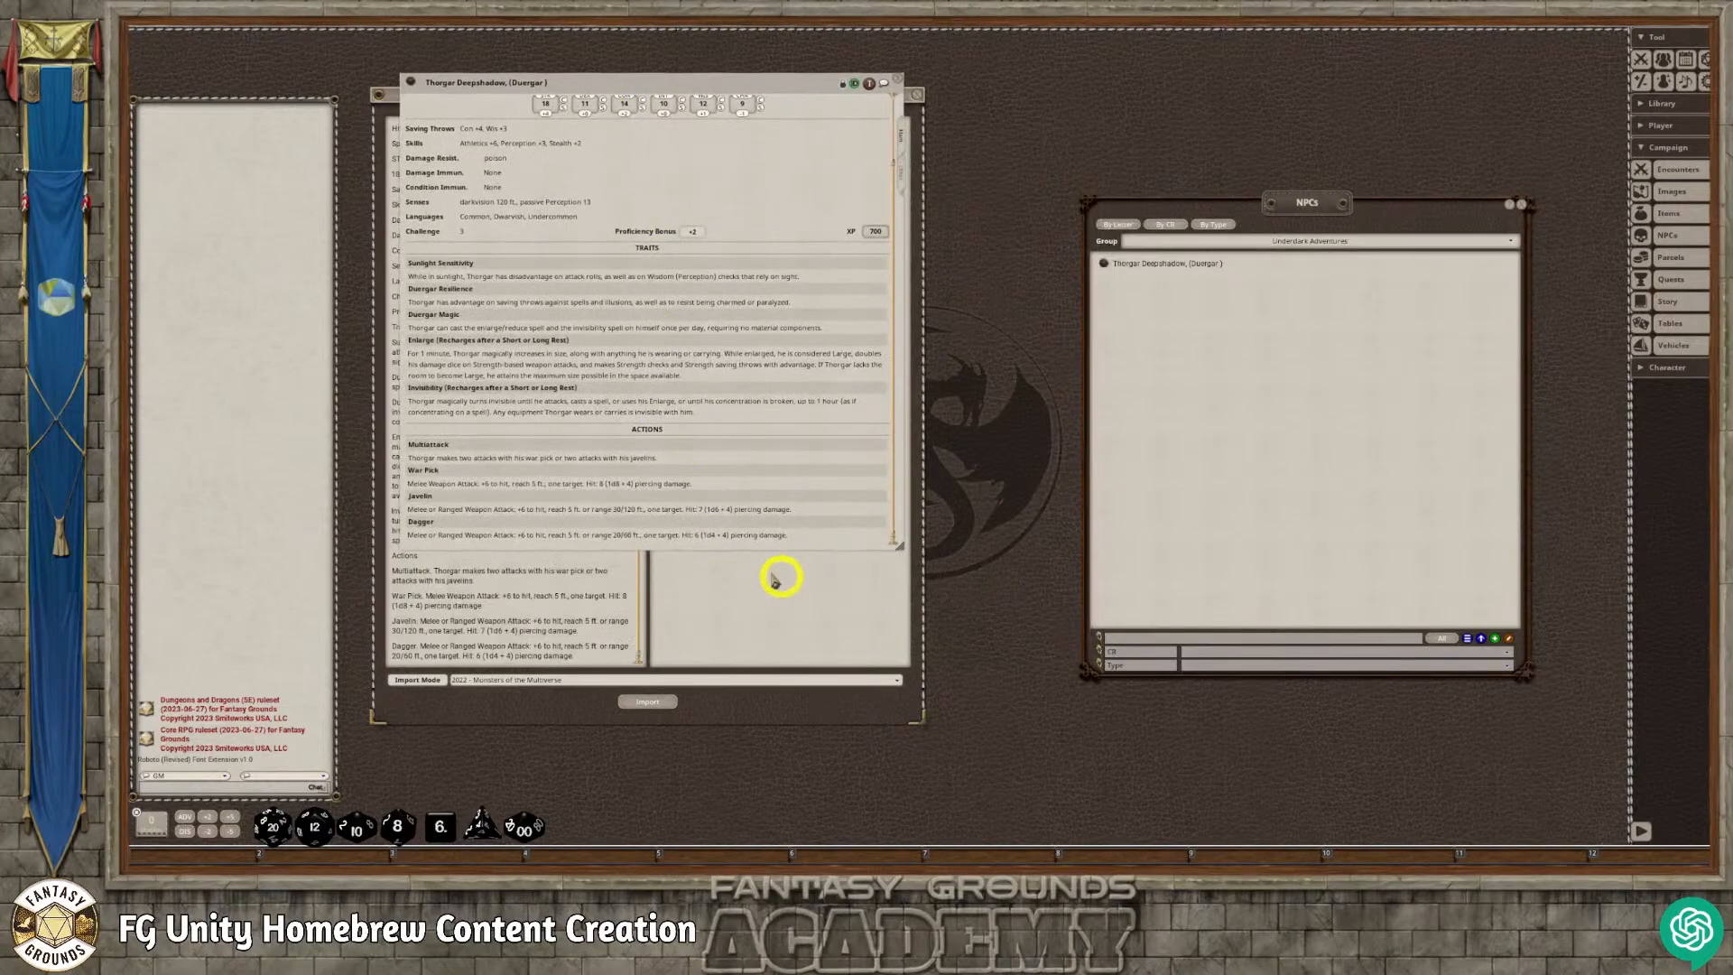
left_click_drag(748, 548, 839, 776)
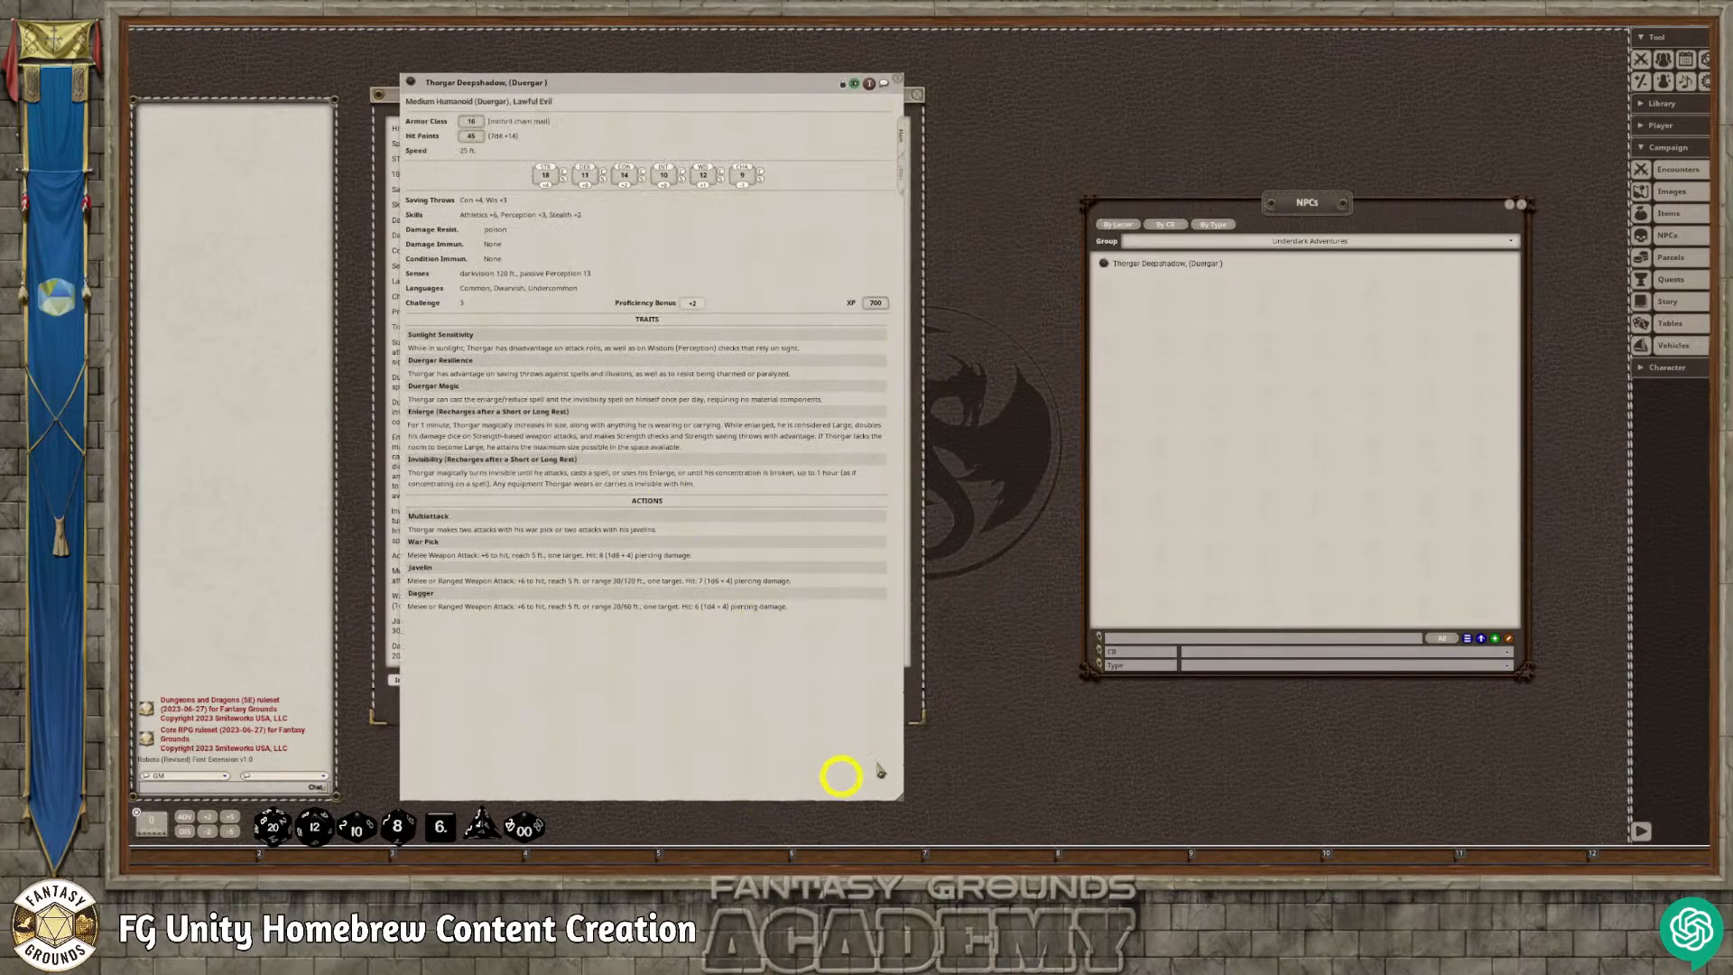
left_click_drag(904, 723, 770, 720)
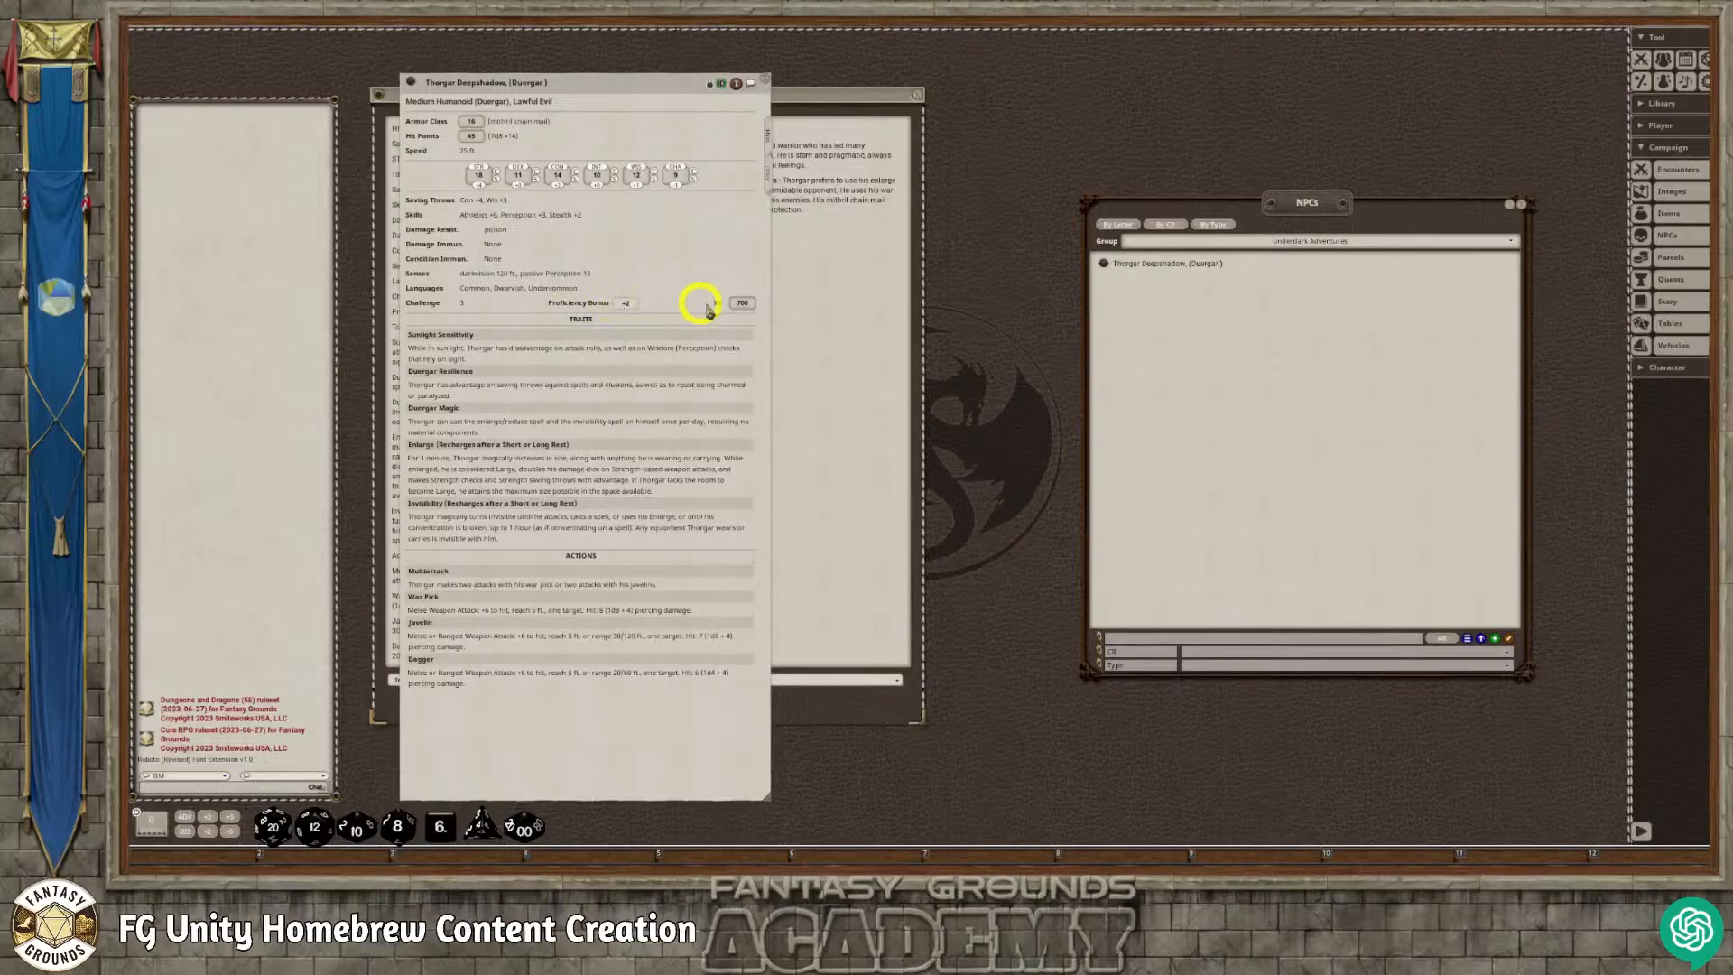
left_click(764, 172)
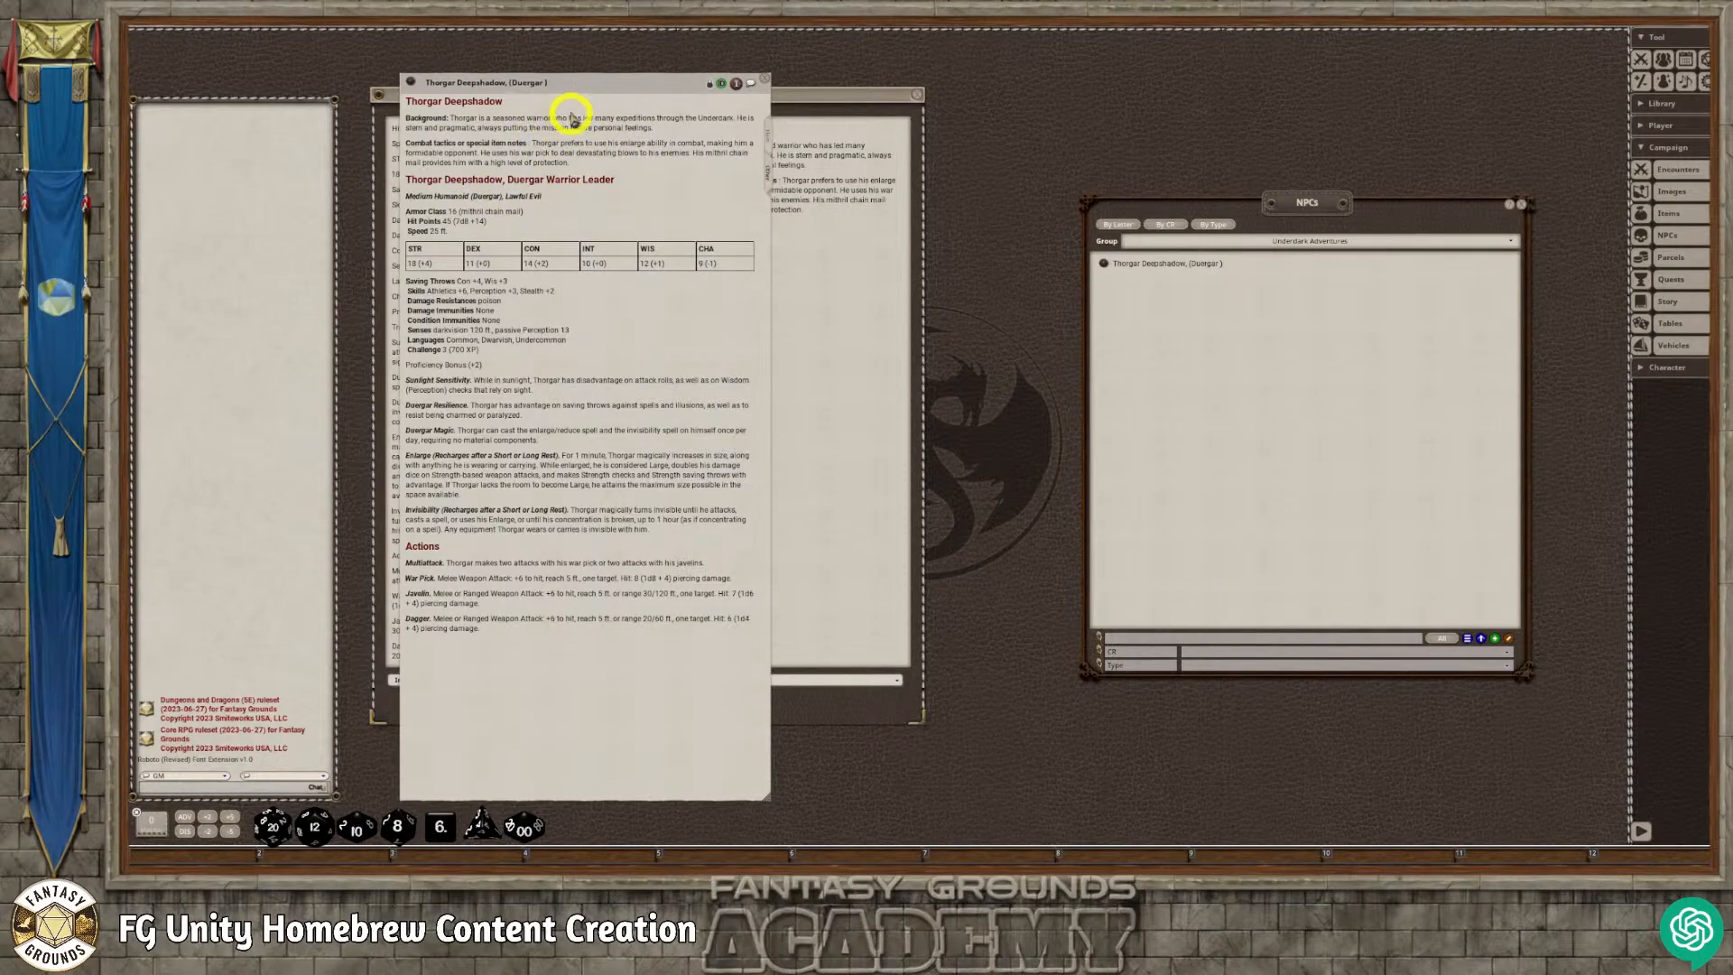
Add Thorgar Deepshadow to the Combat Tracker and expand his offense details in a taller tracker window.
left_click_drag(572, 85, 727, 77)
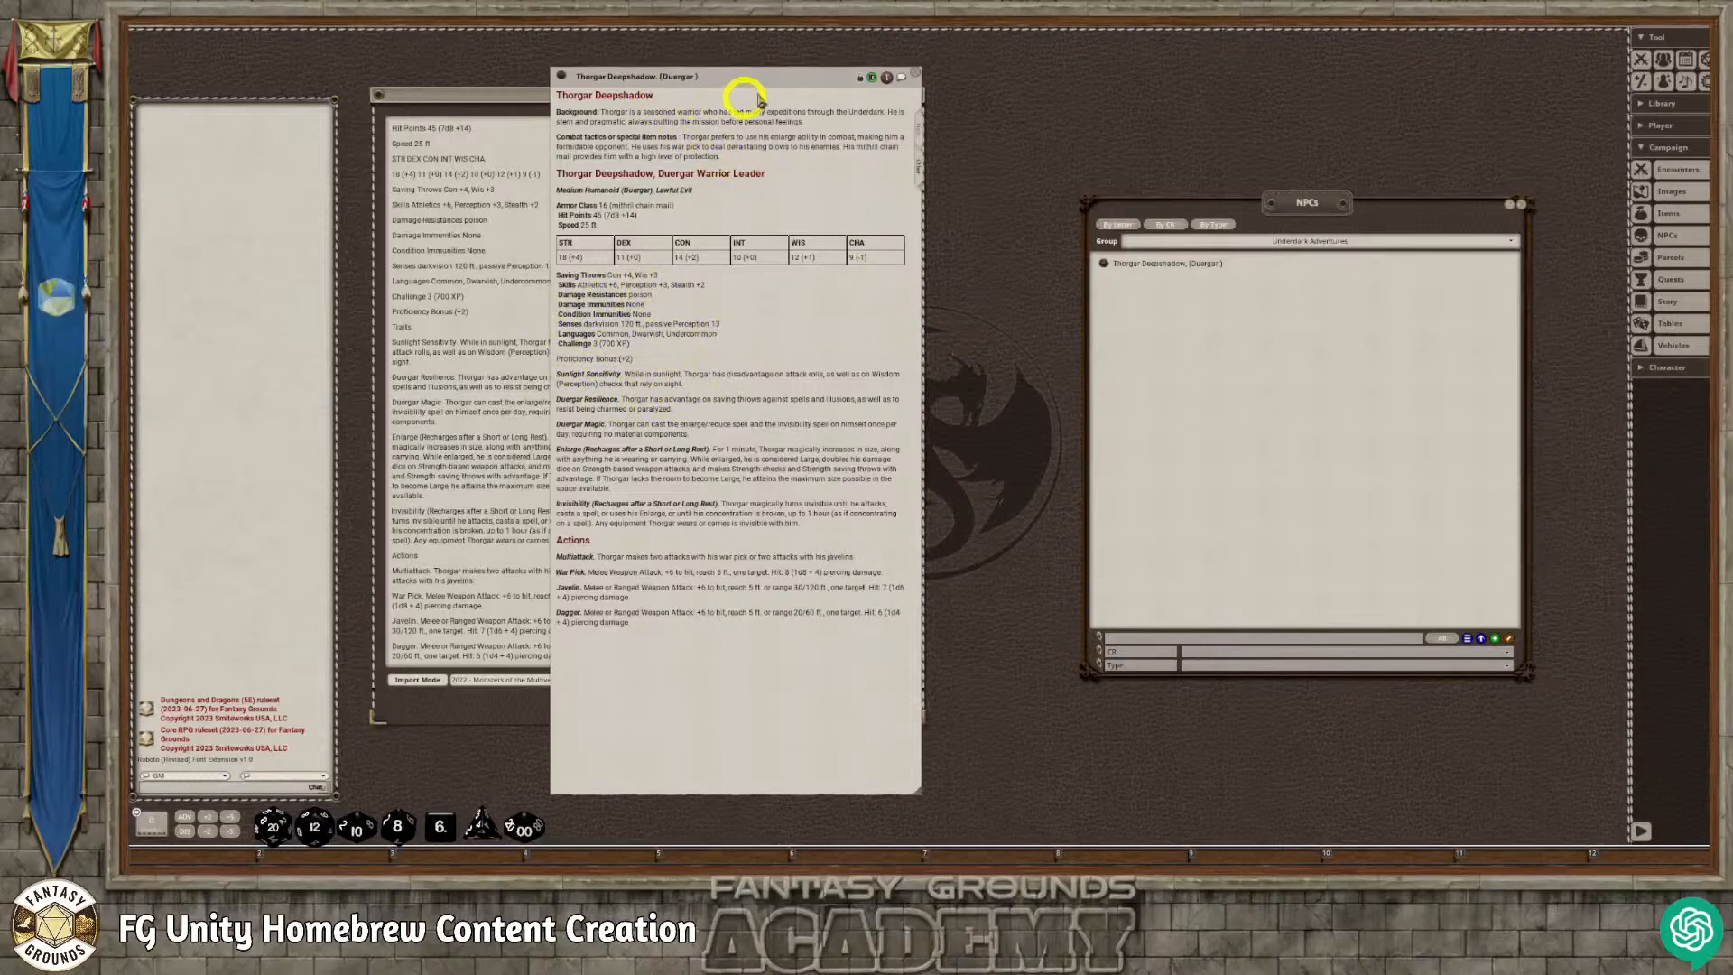
left_click_drag(746, 83, 824, 85)
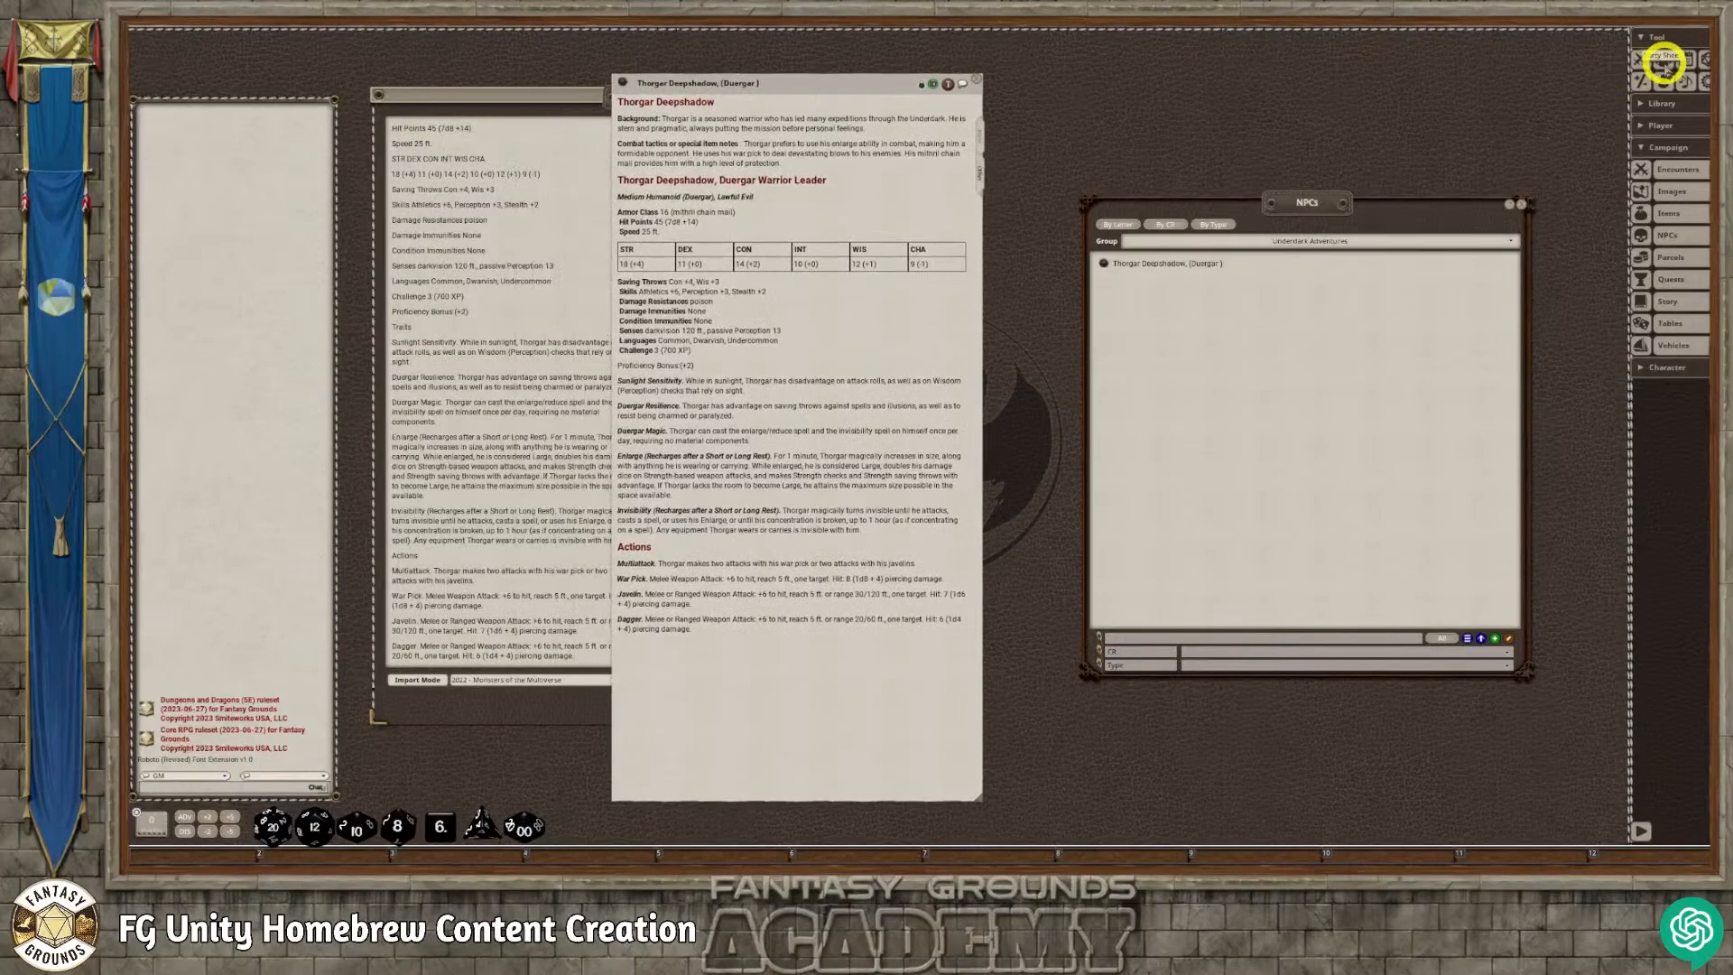
left_click(1640, 59)
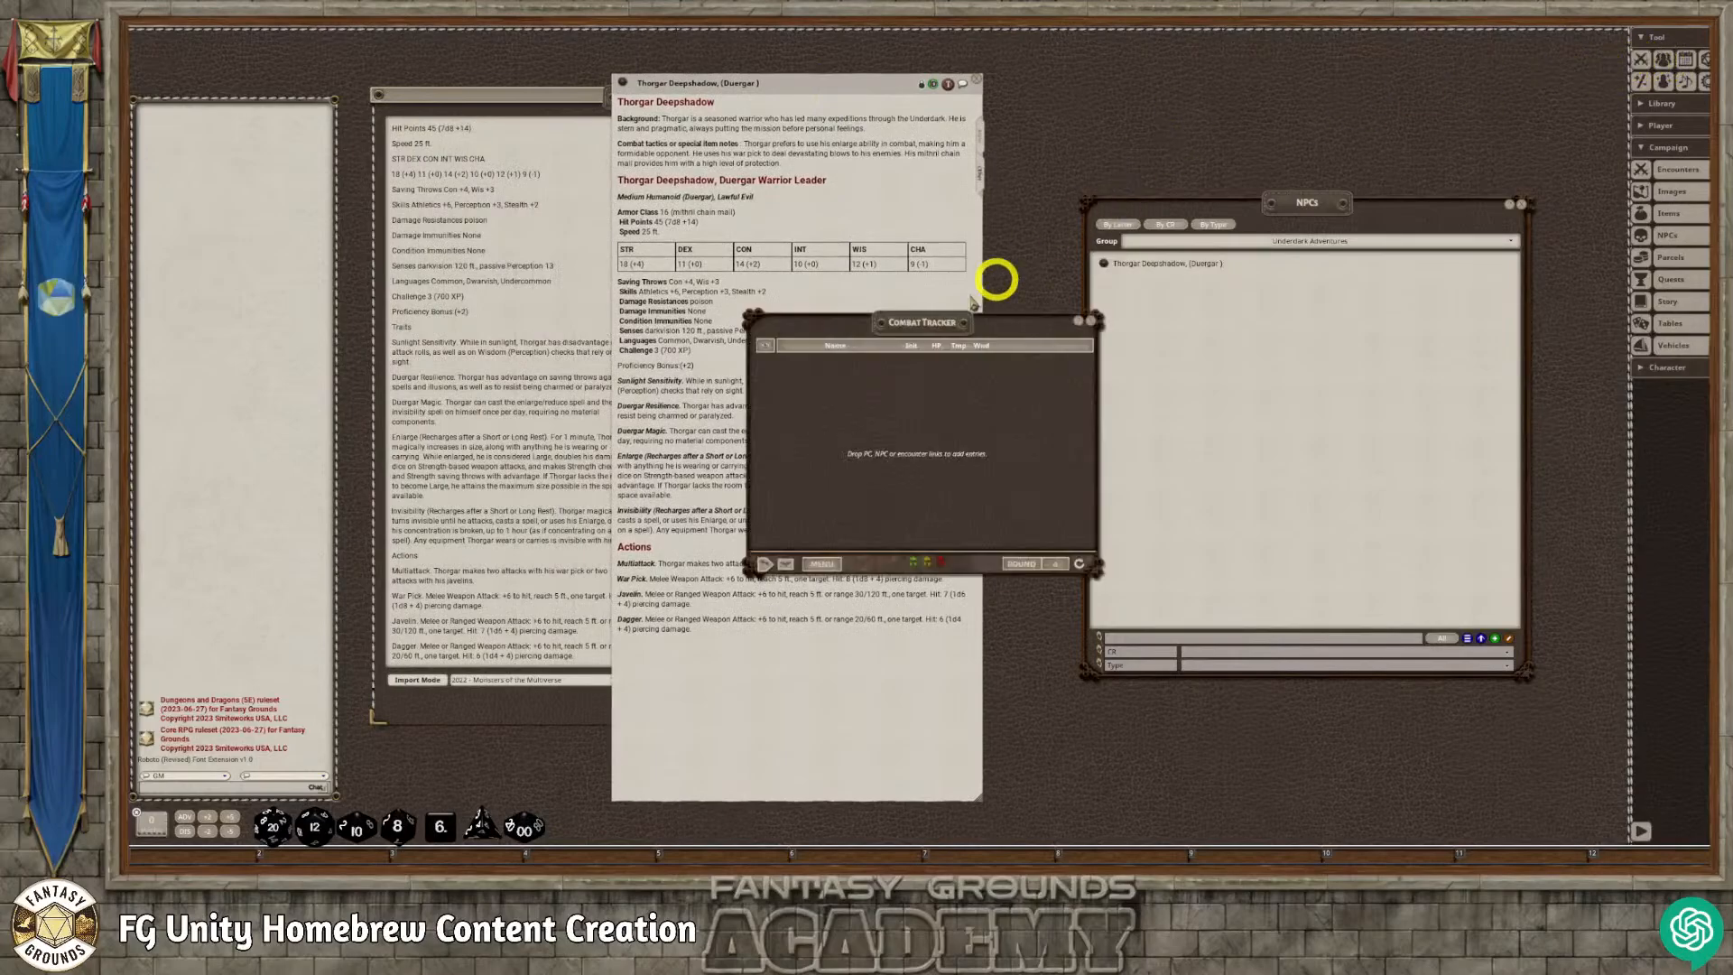
left_click_drag(924, 306, 315, 59)
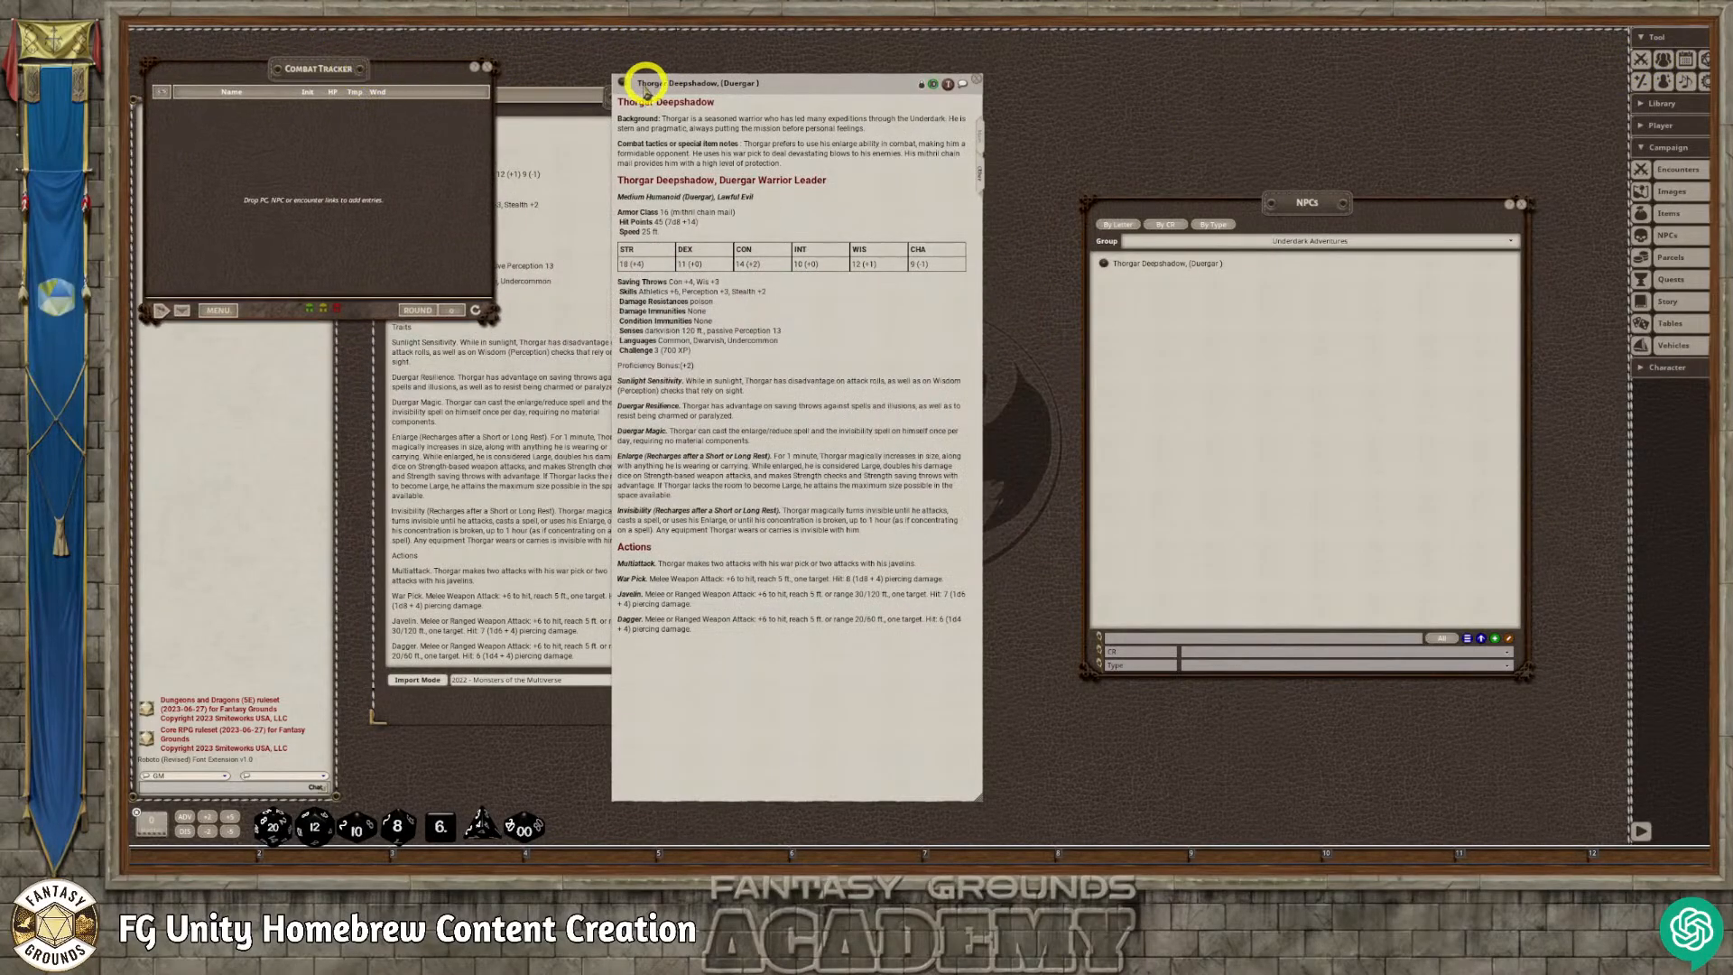
left_click_drag(621, 83, 338, 157)
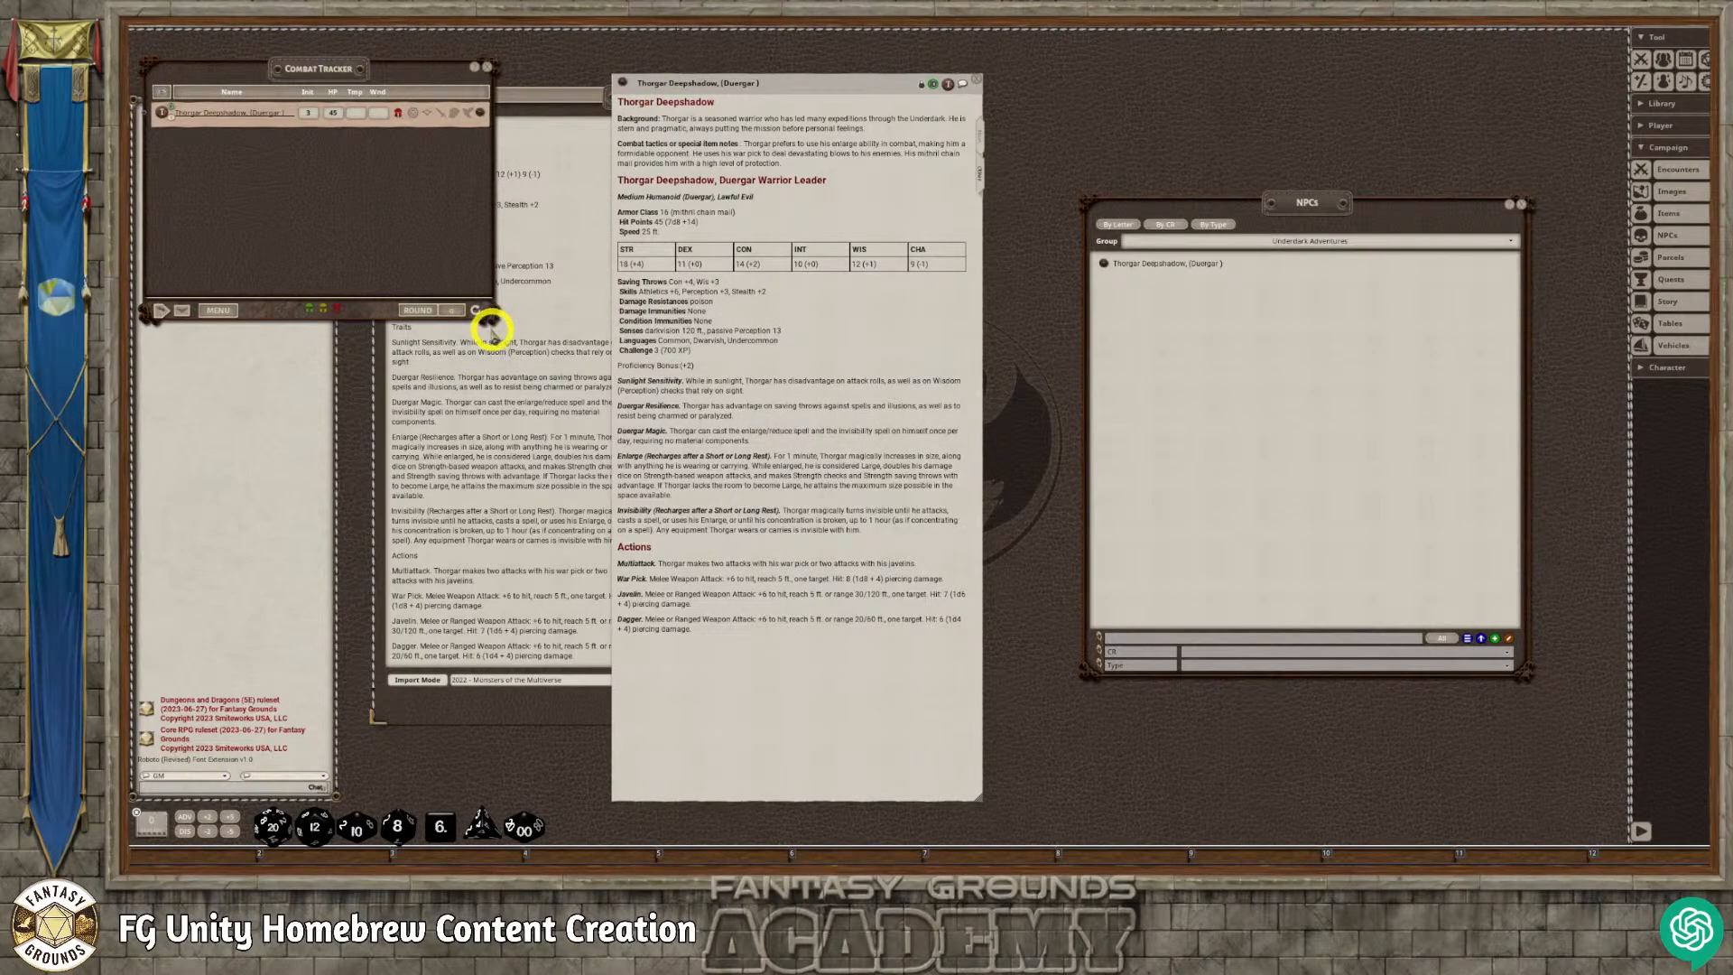
left_click_drag(486, 318, 488, 678)
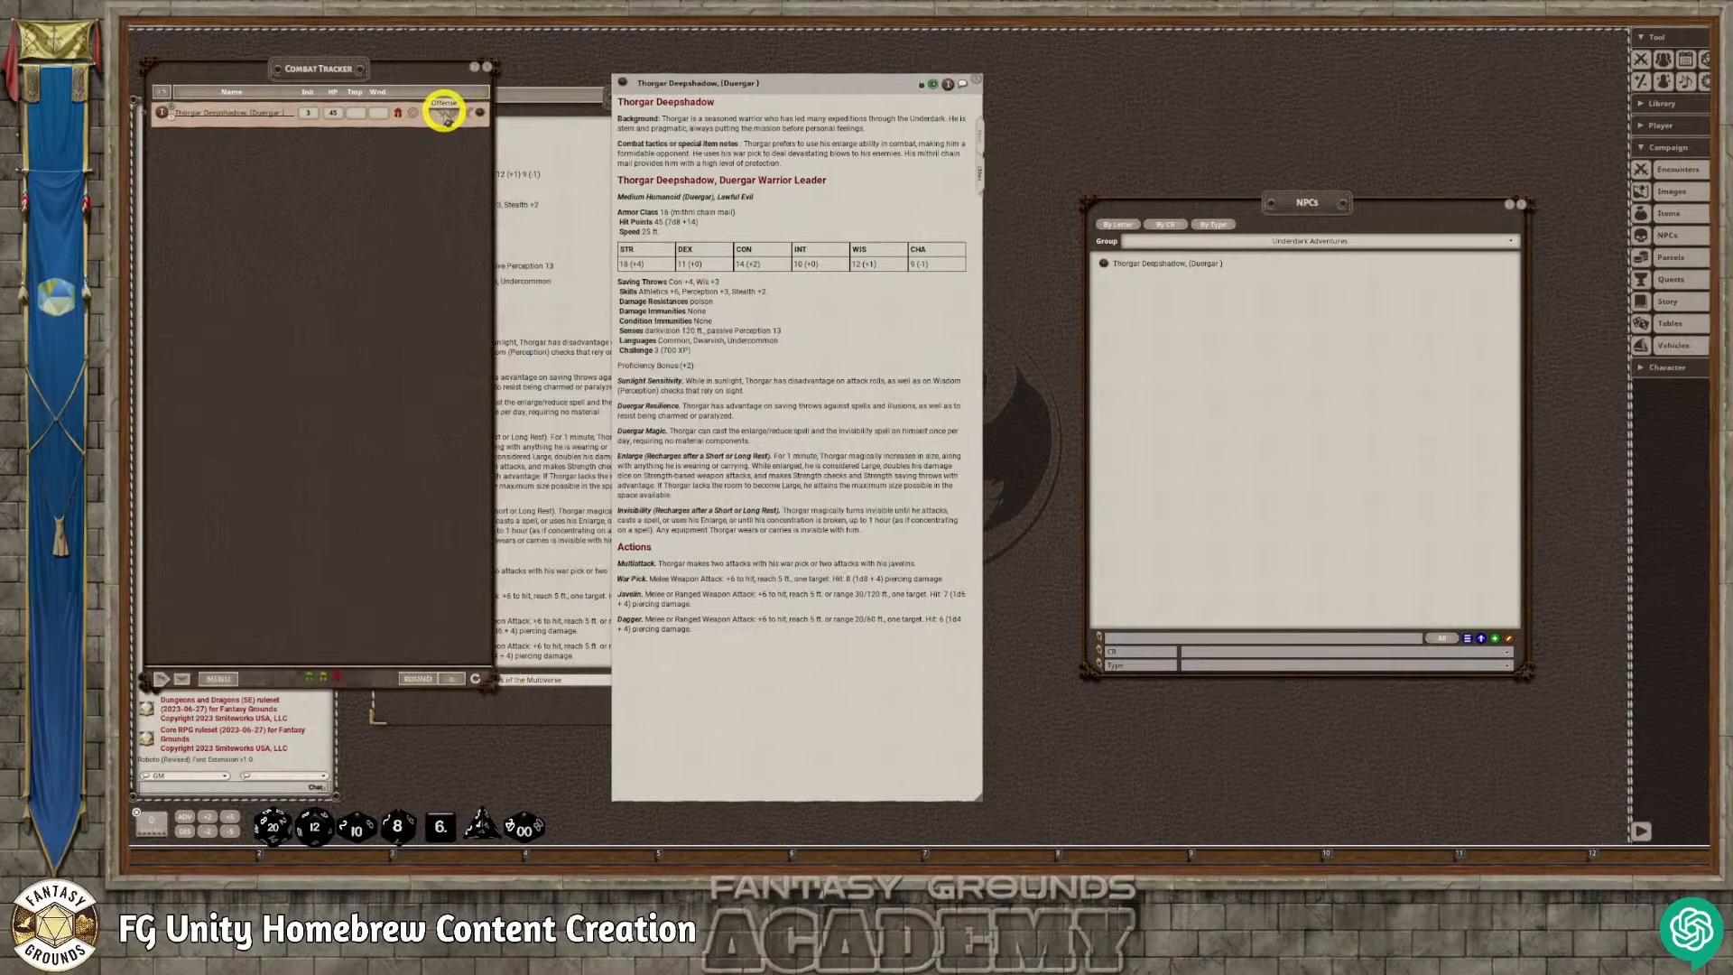
left_click(441, 116)
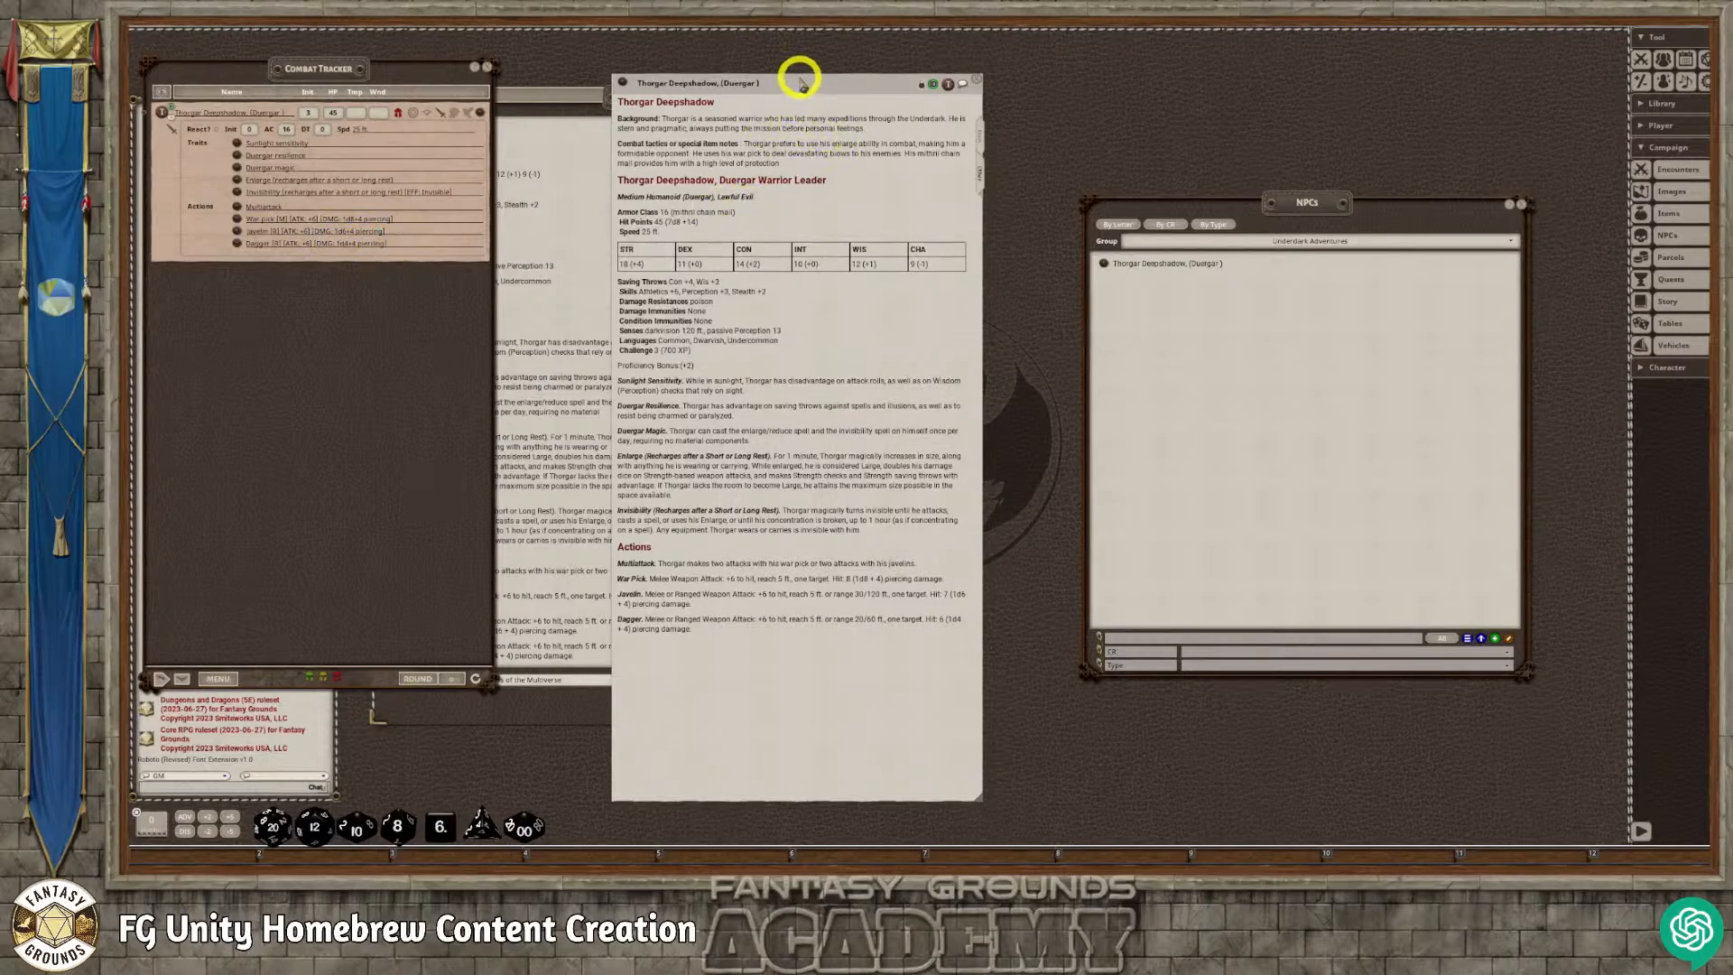
Close the Thorgar record and the used import window, and open a blank NPC import window.
left_click_drag(797, 80, 720, 63)
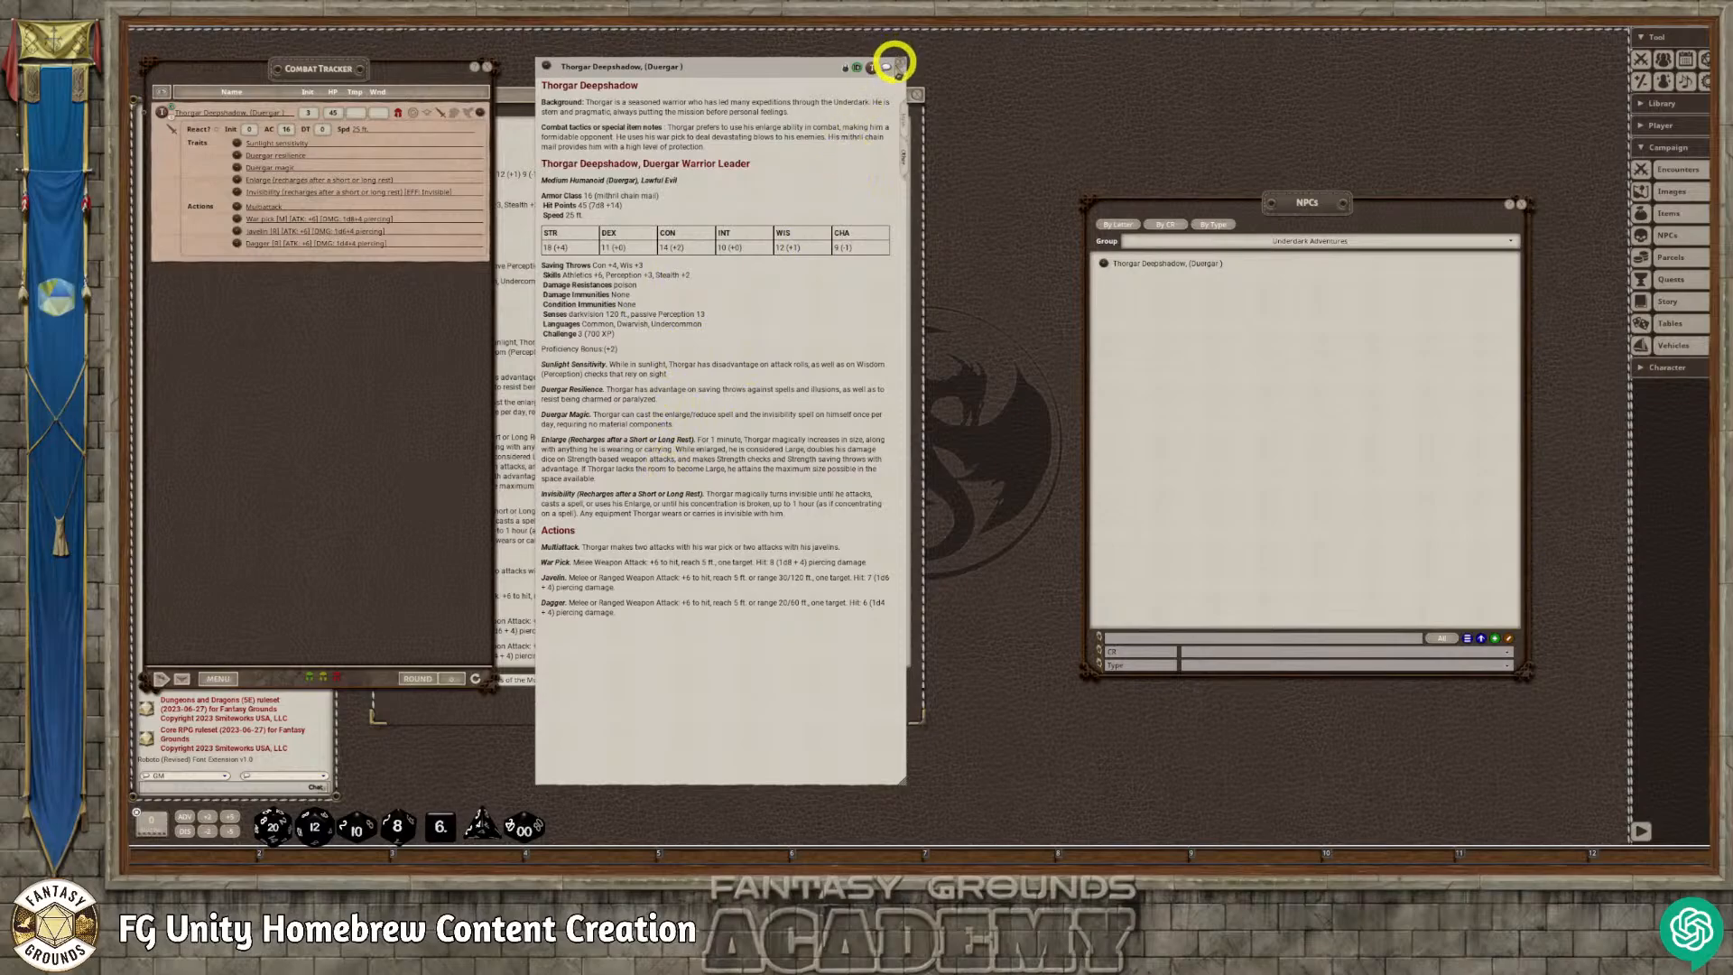
left_click(900, 64)
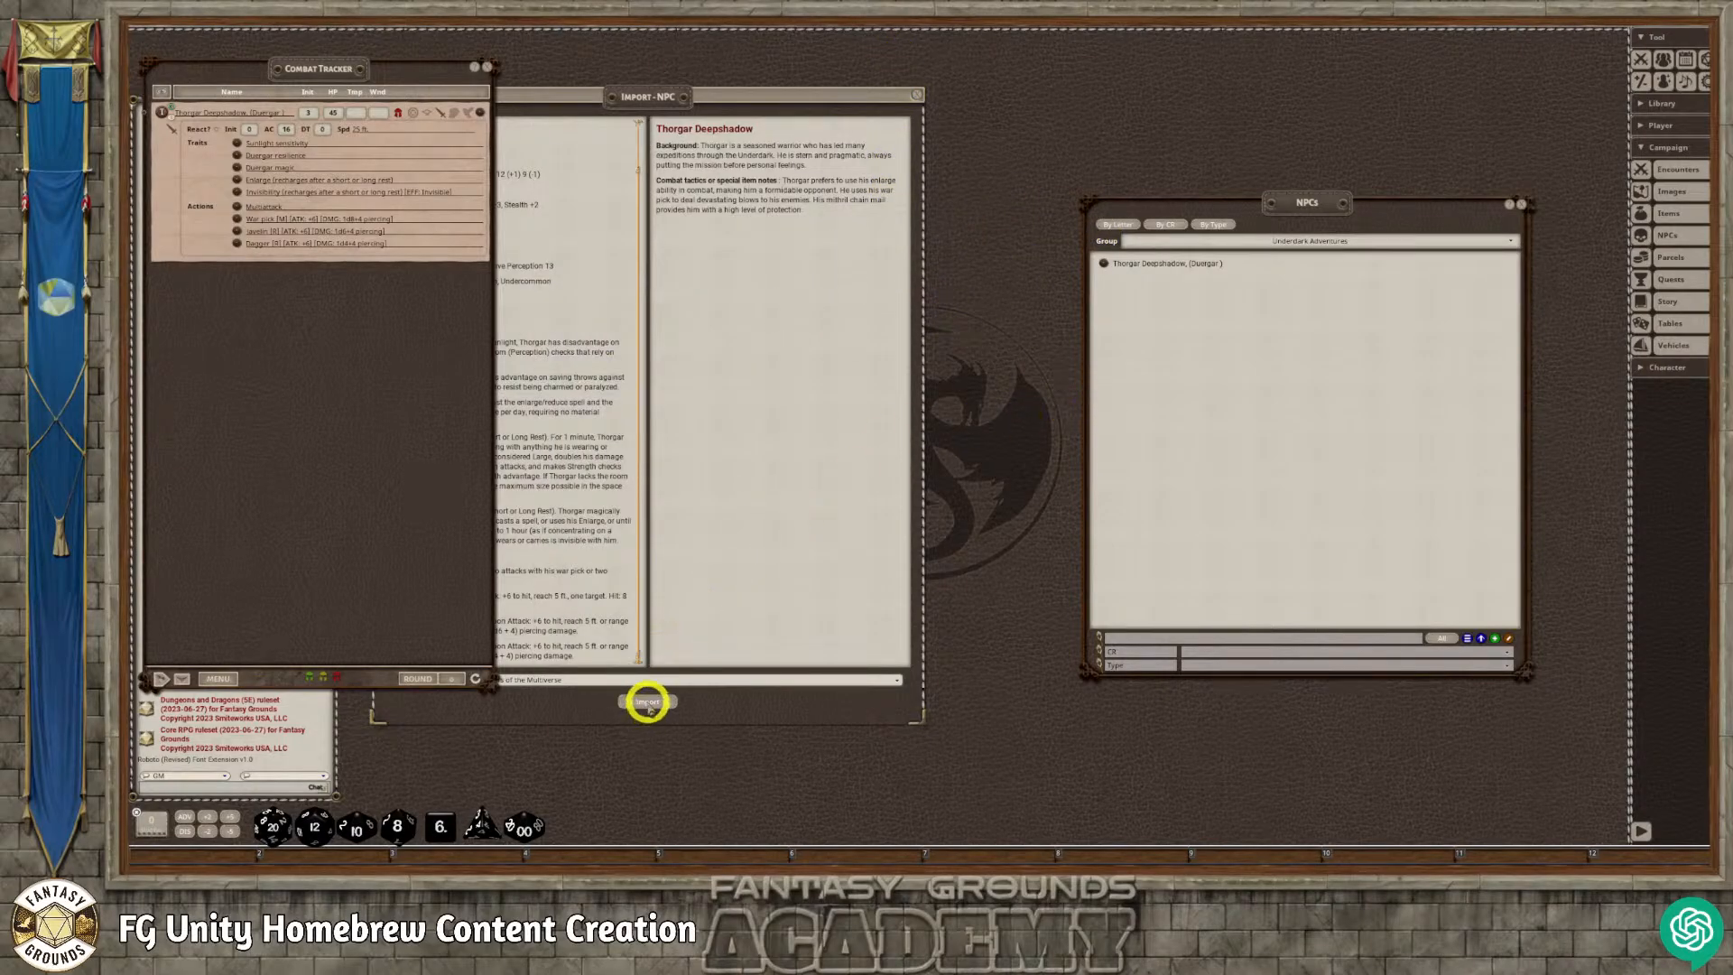
left_click_drag(648, 95, 801, 96)
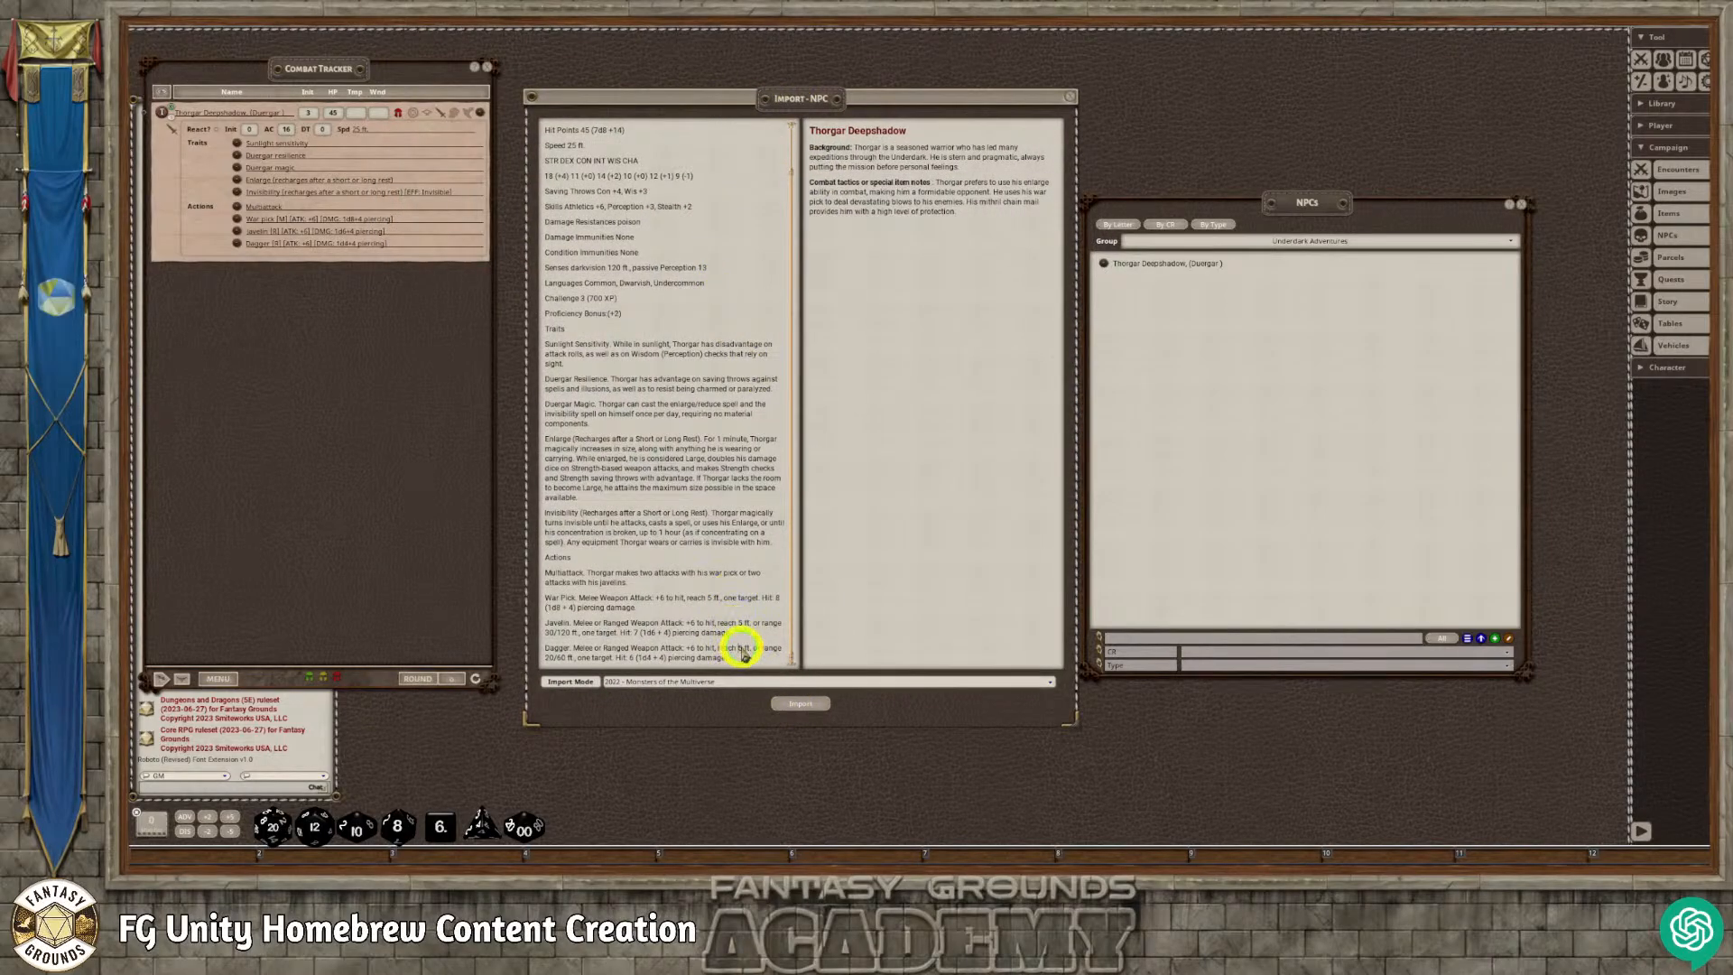
left_click(1069, 97)
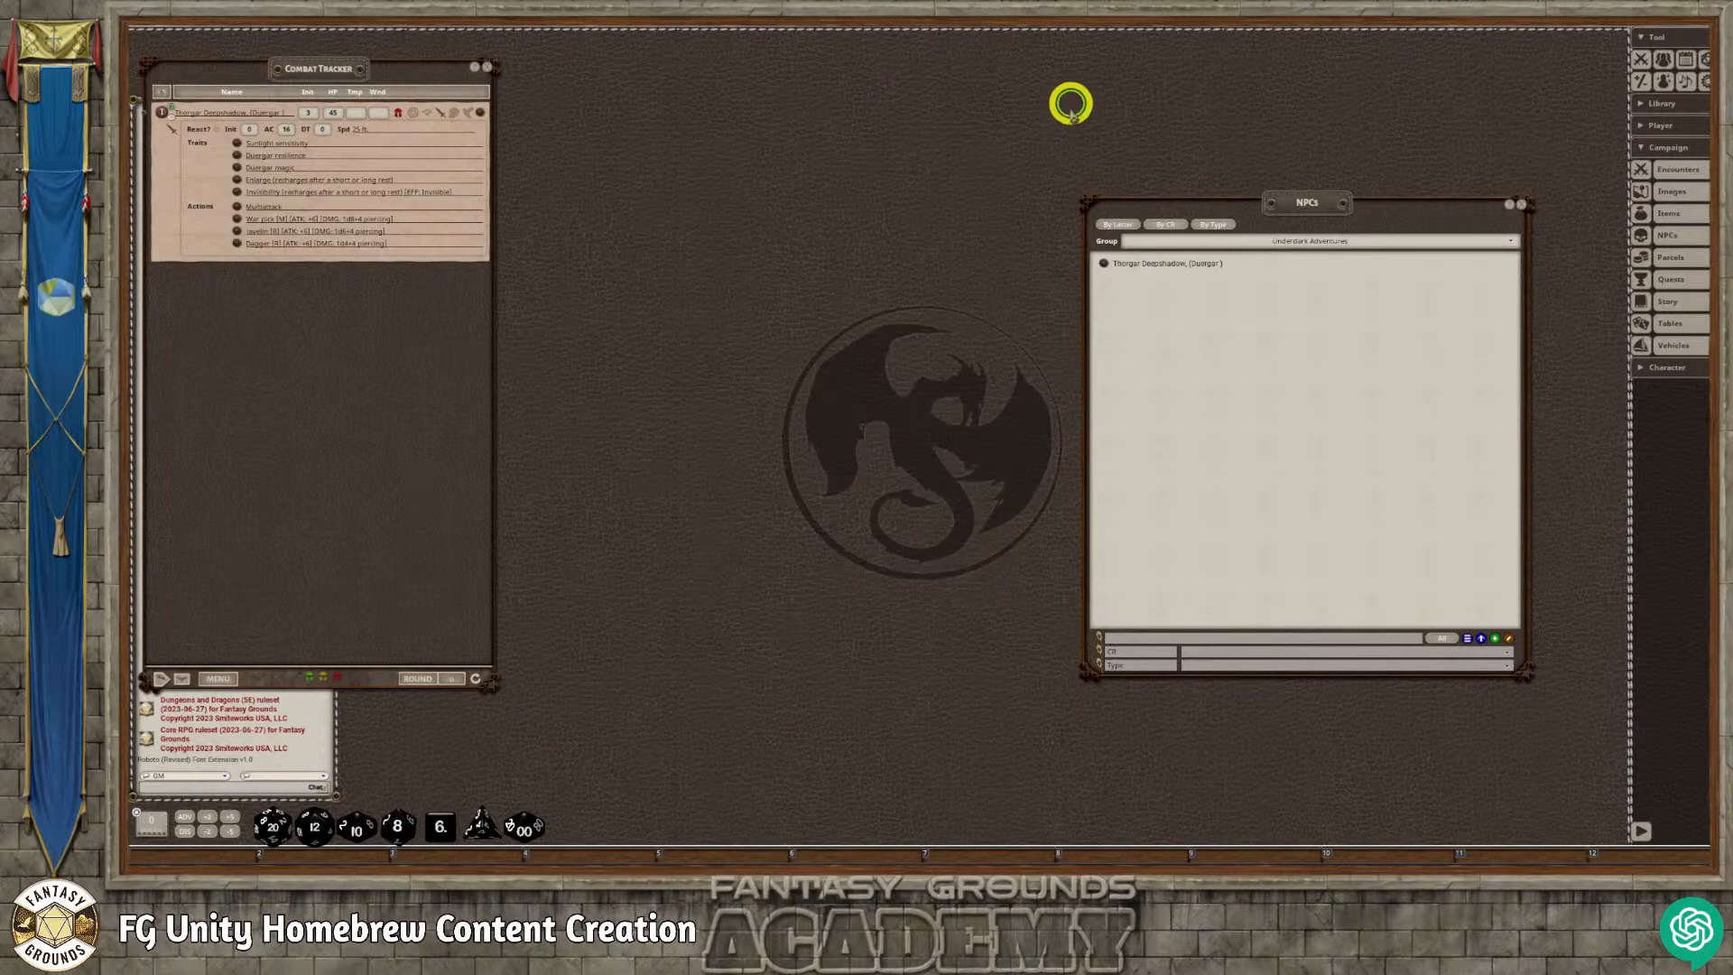
left_click(1480, 638)
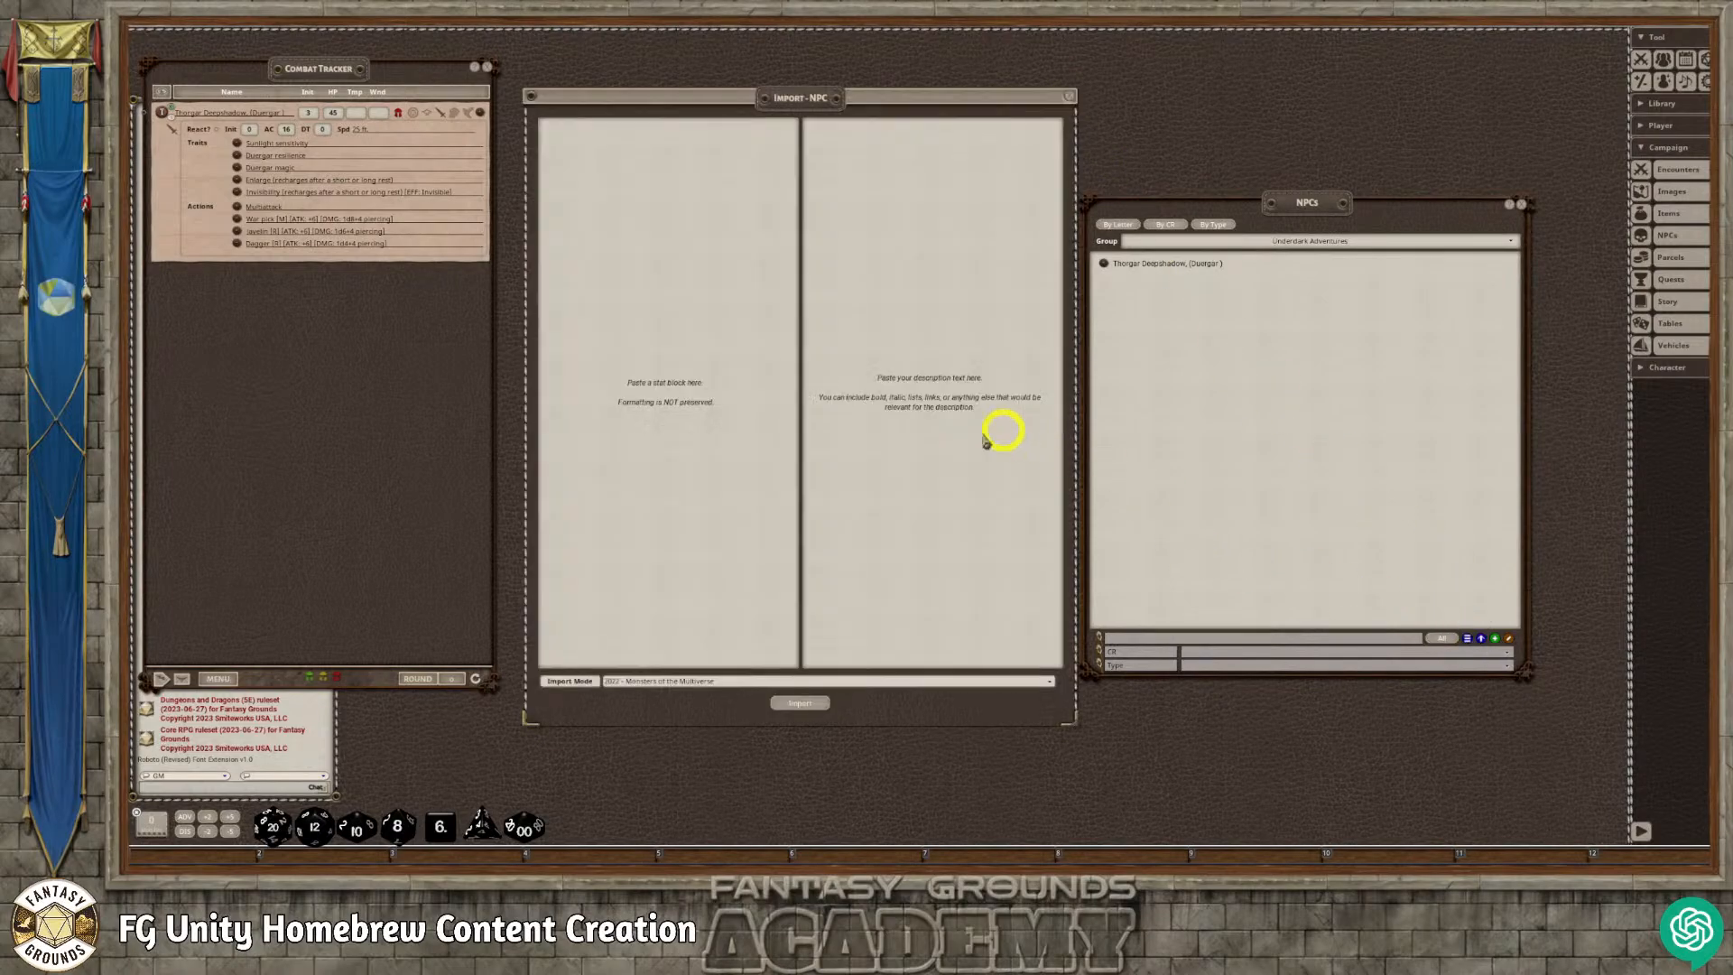
Switch to ChatGPT in the browser and copy the entire Duergar Scout stat block, including its background and combat notes.
left_click(375, 872)
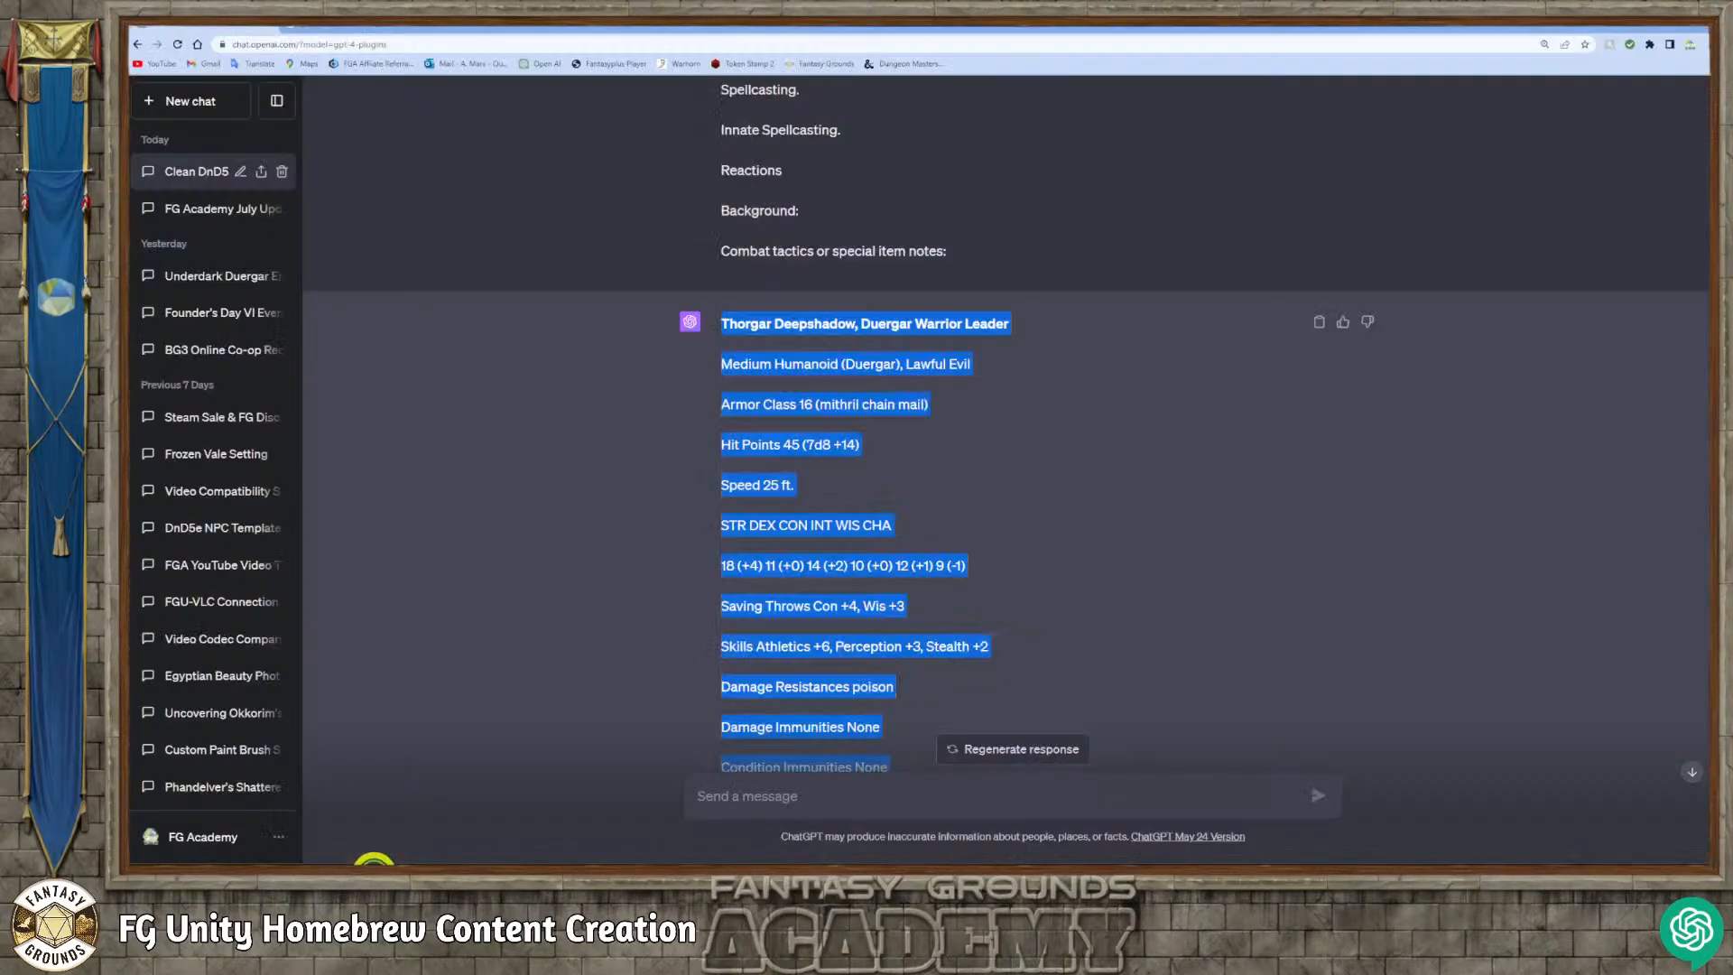
left_click(572, 668)
scroll(668, 664, "down", 3)
scroll(669, 664, "down", 20)
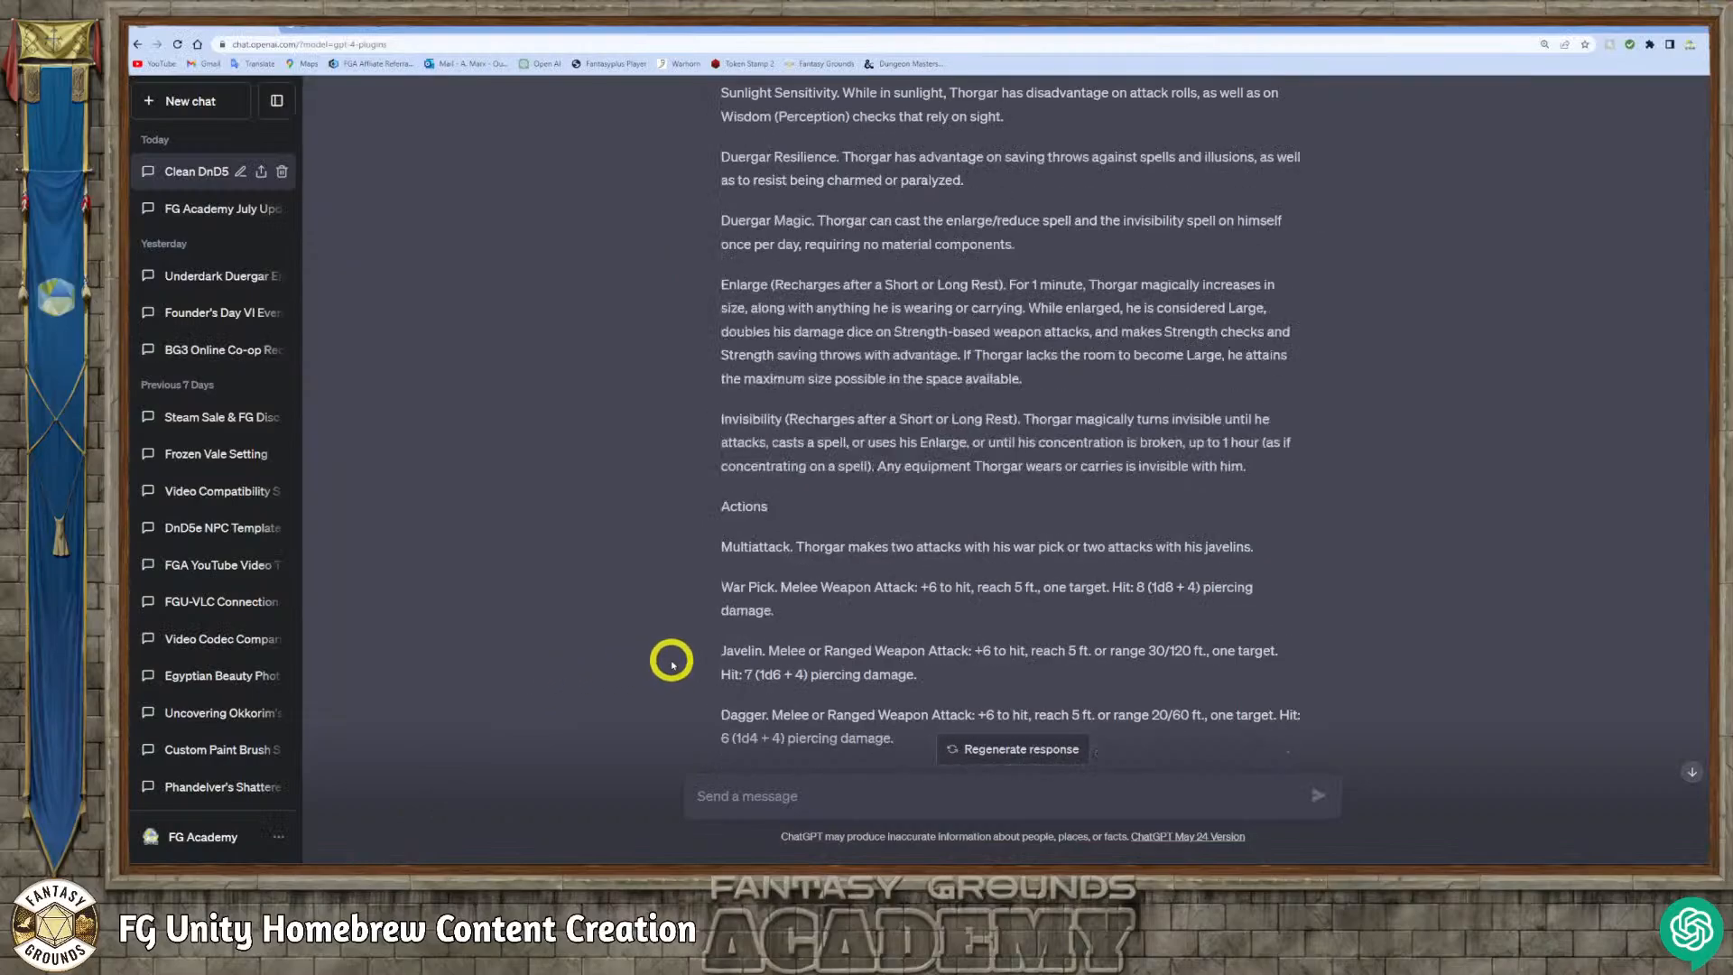
scroll(671, 664, "down", 5)
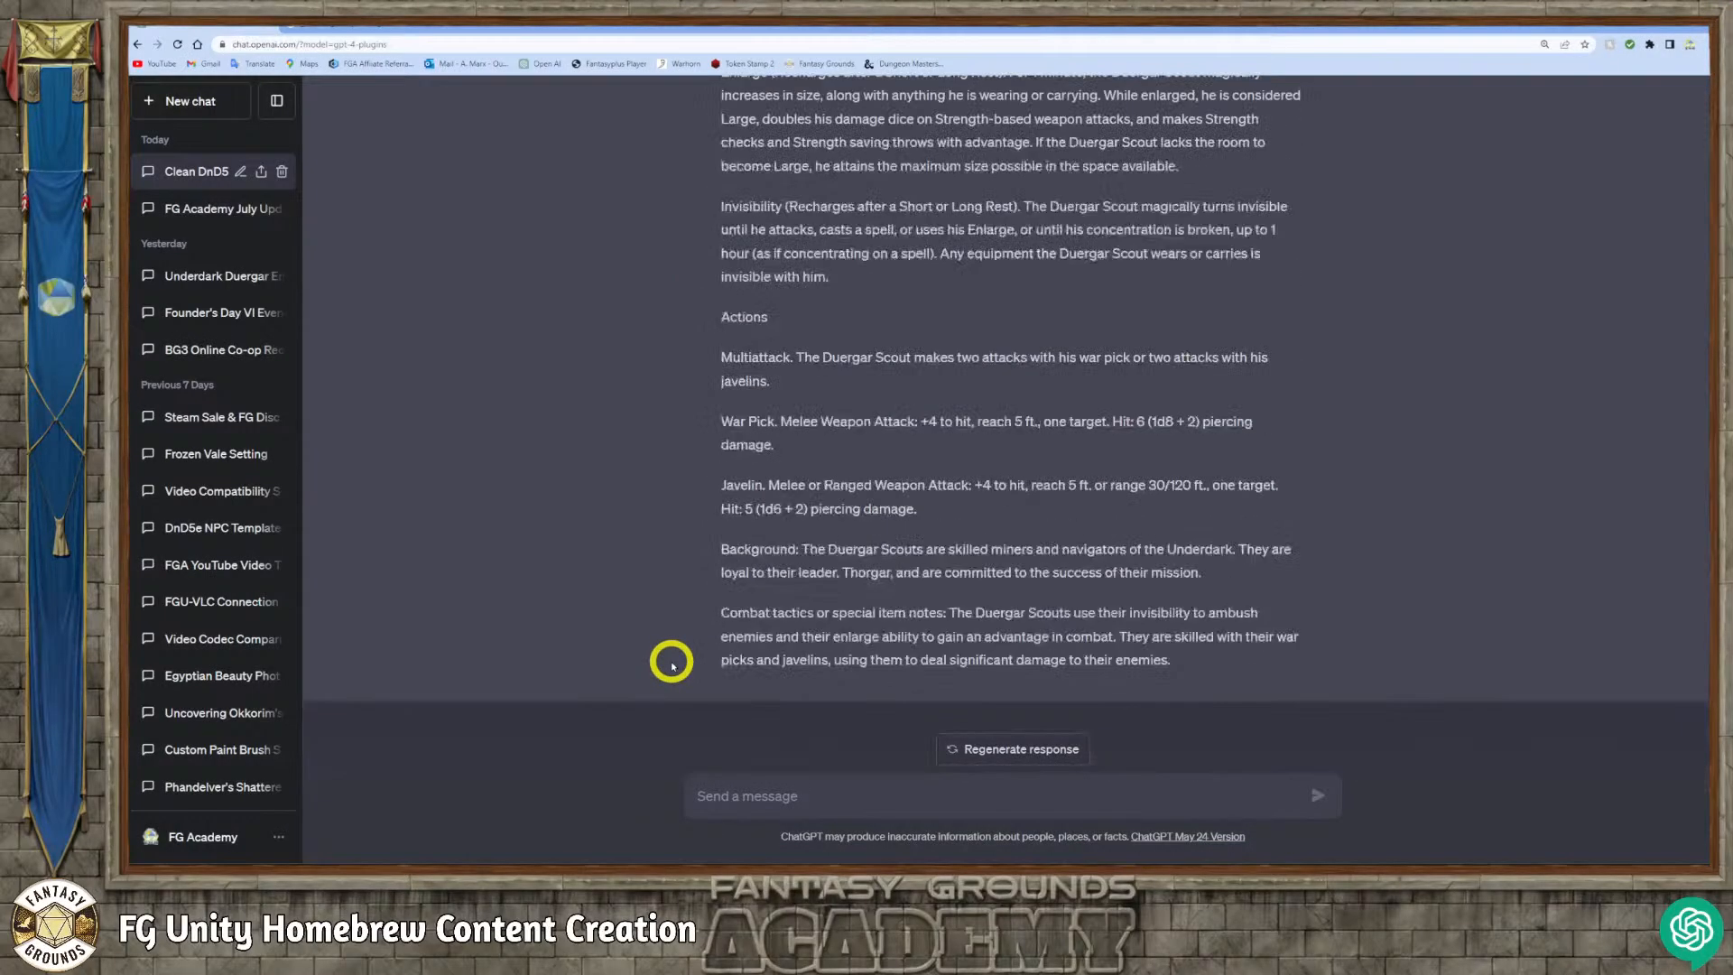
left_click_drag(1176, 661, 719, 478)
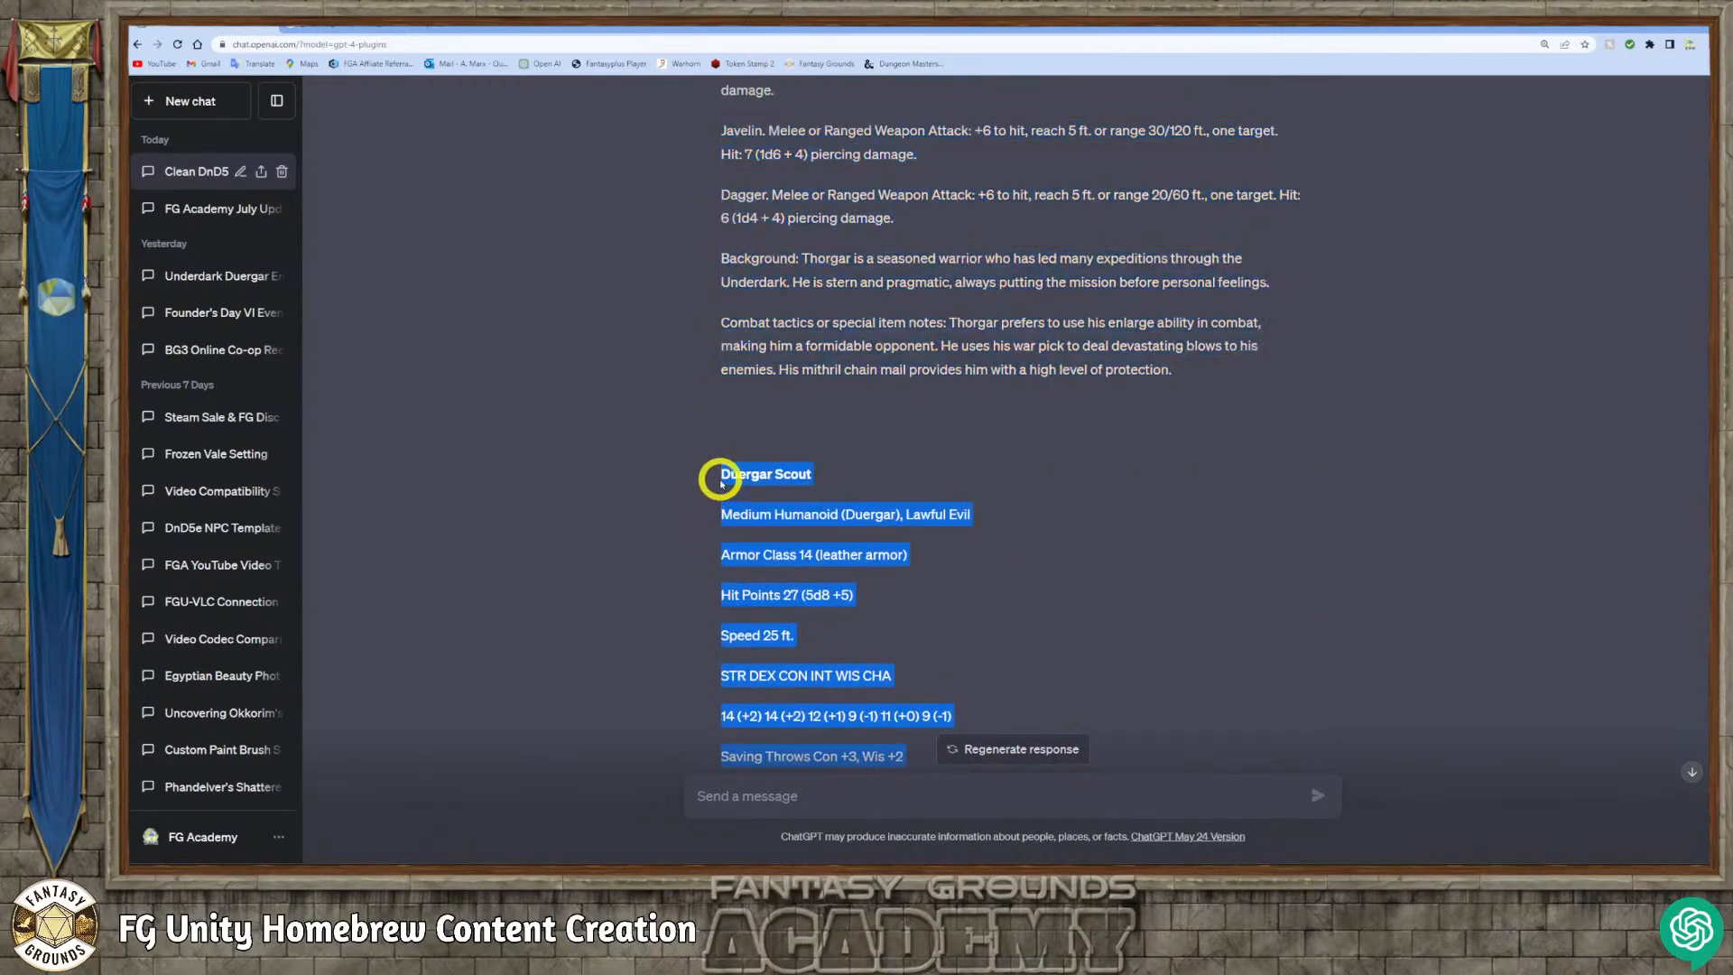
right_click(769, 479)
left_click(782, 487)
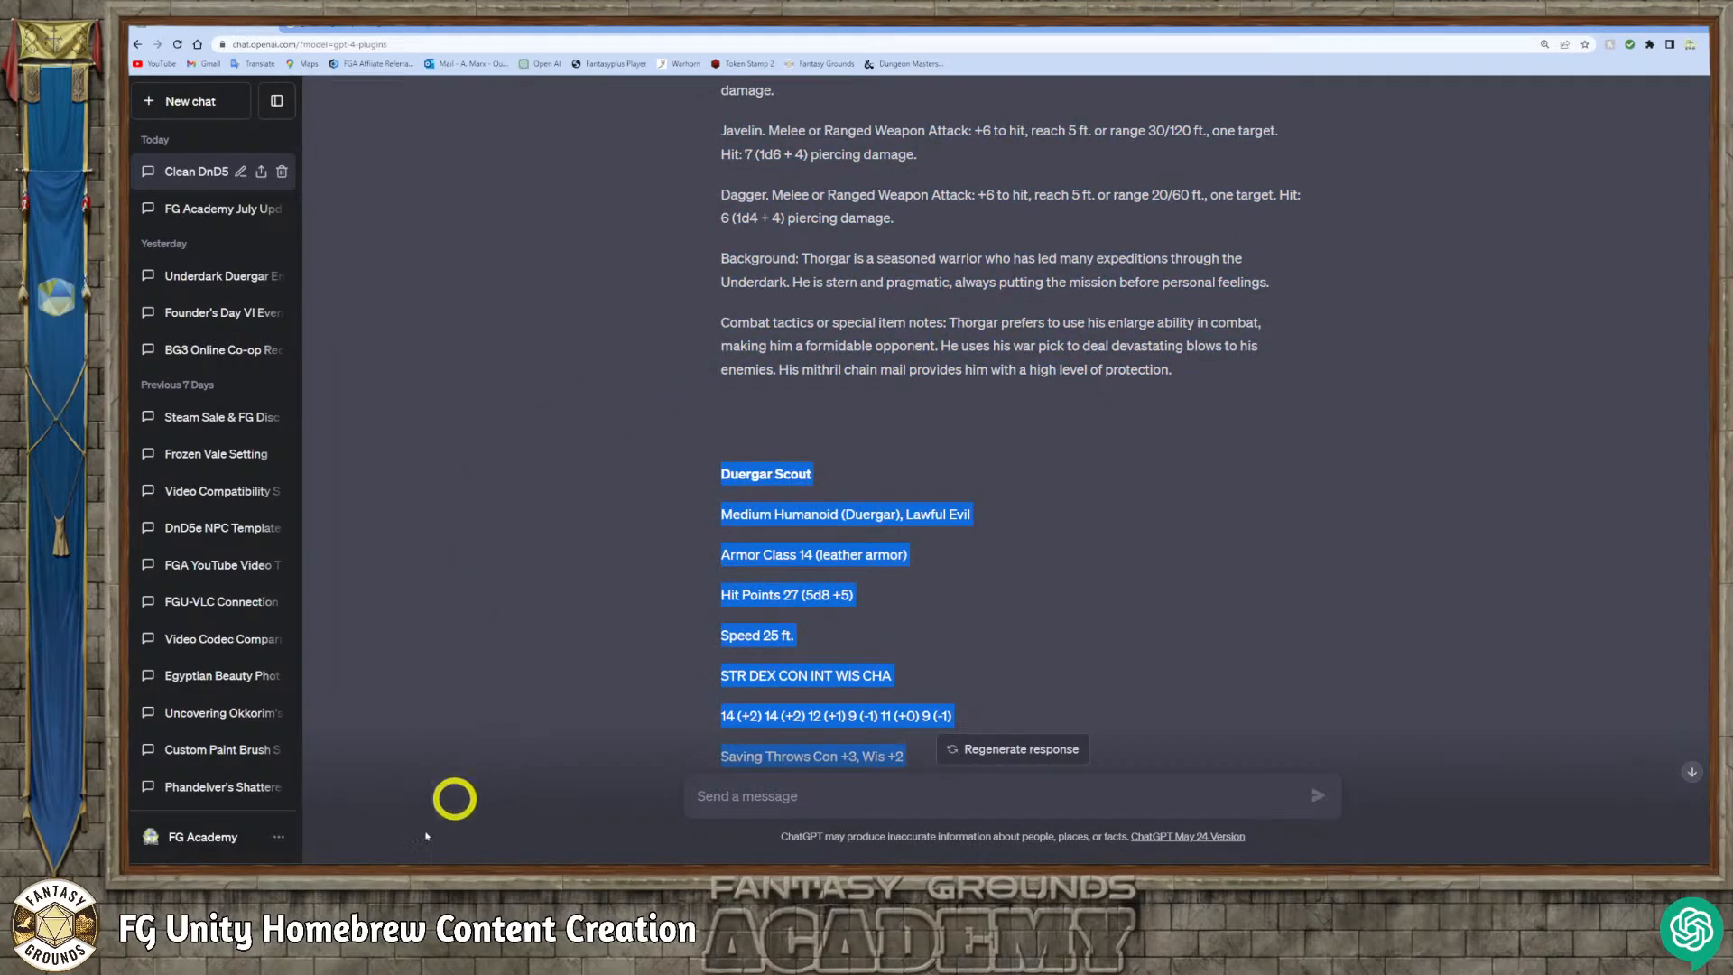
Switch to Fantasy Grounds, paste the Duergar Scout text into the import's stat block area, and clean up its blank lines.
left_click(388, 863)
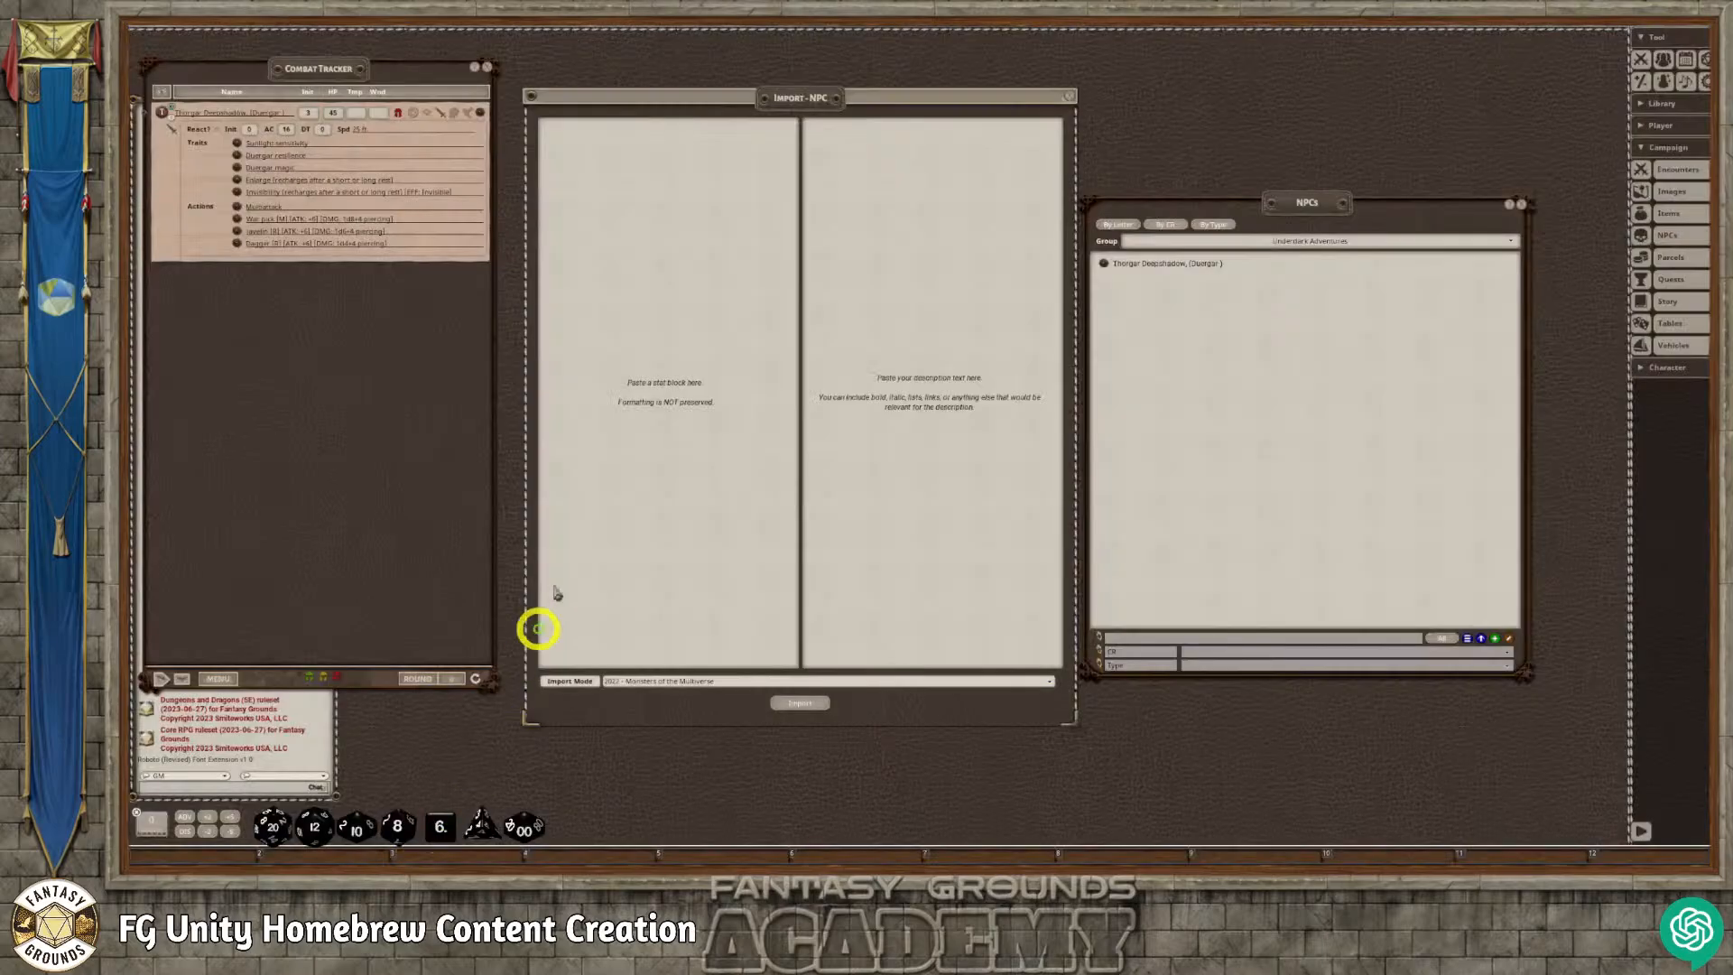
left_click(588, 253)
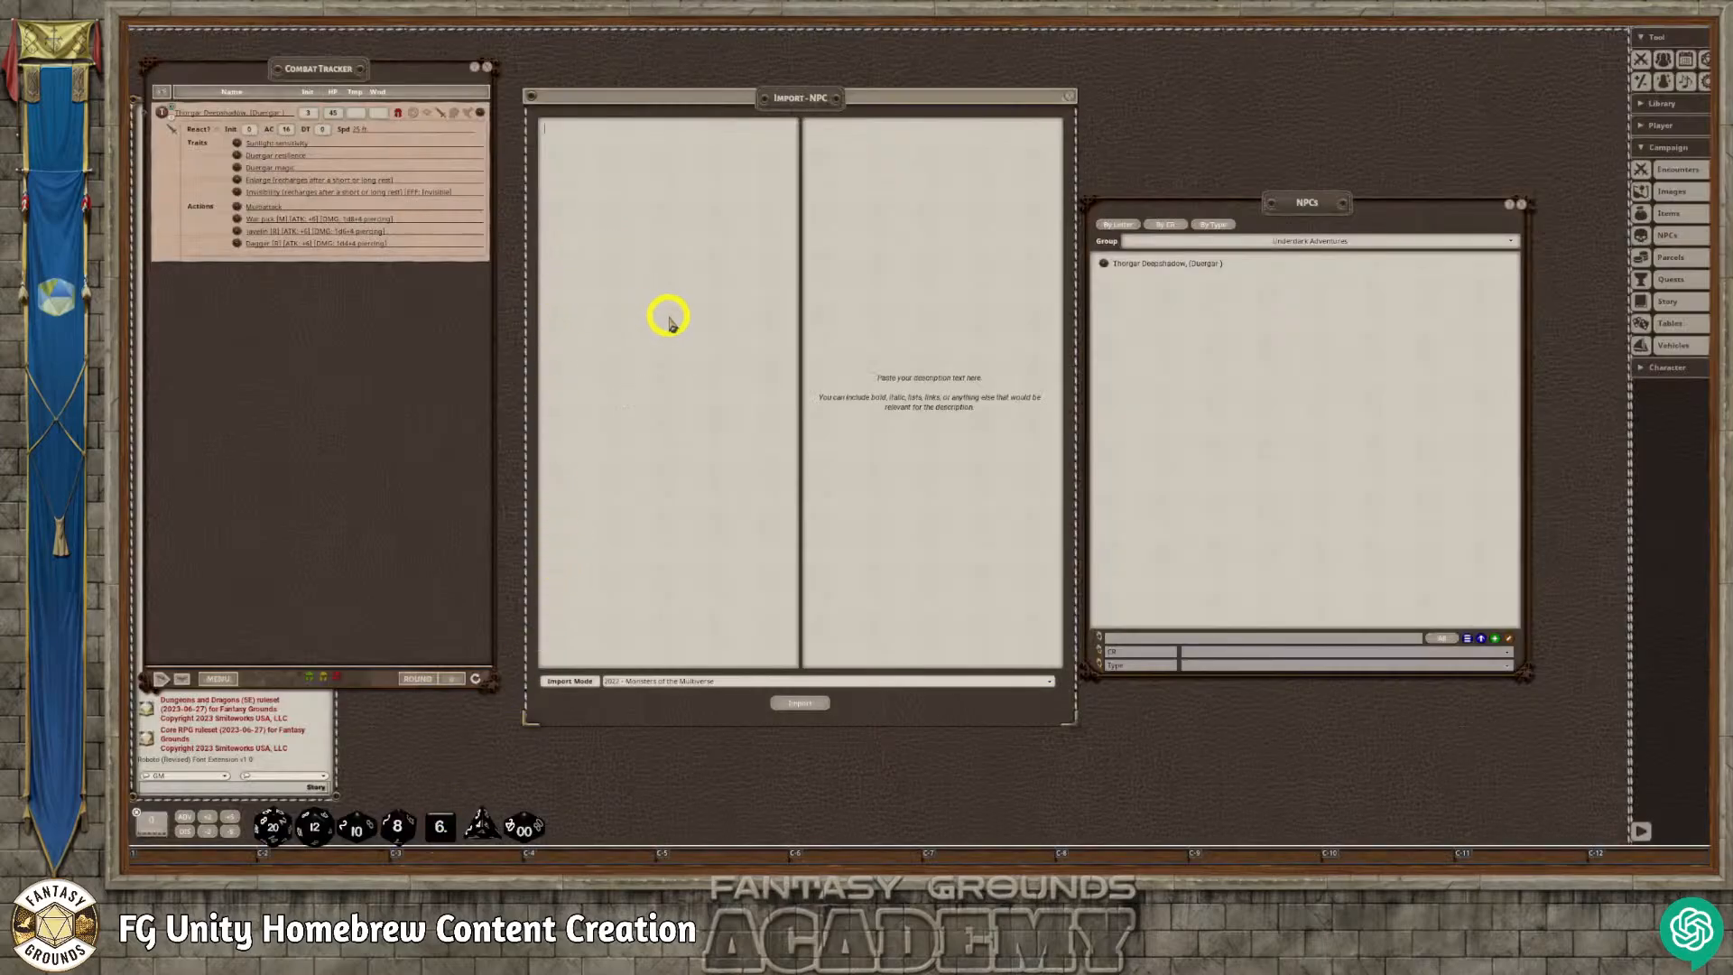
key("ctrl+v")
scroll(678, 429, "down", 5)
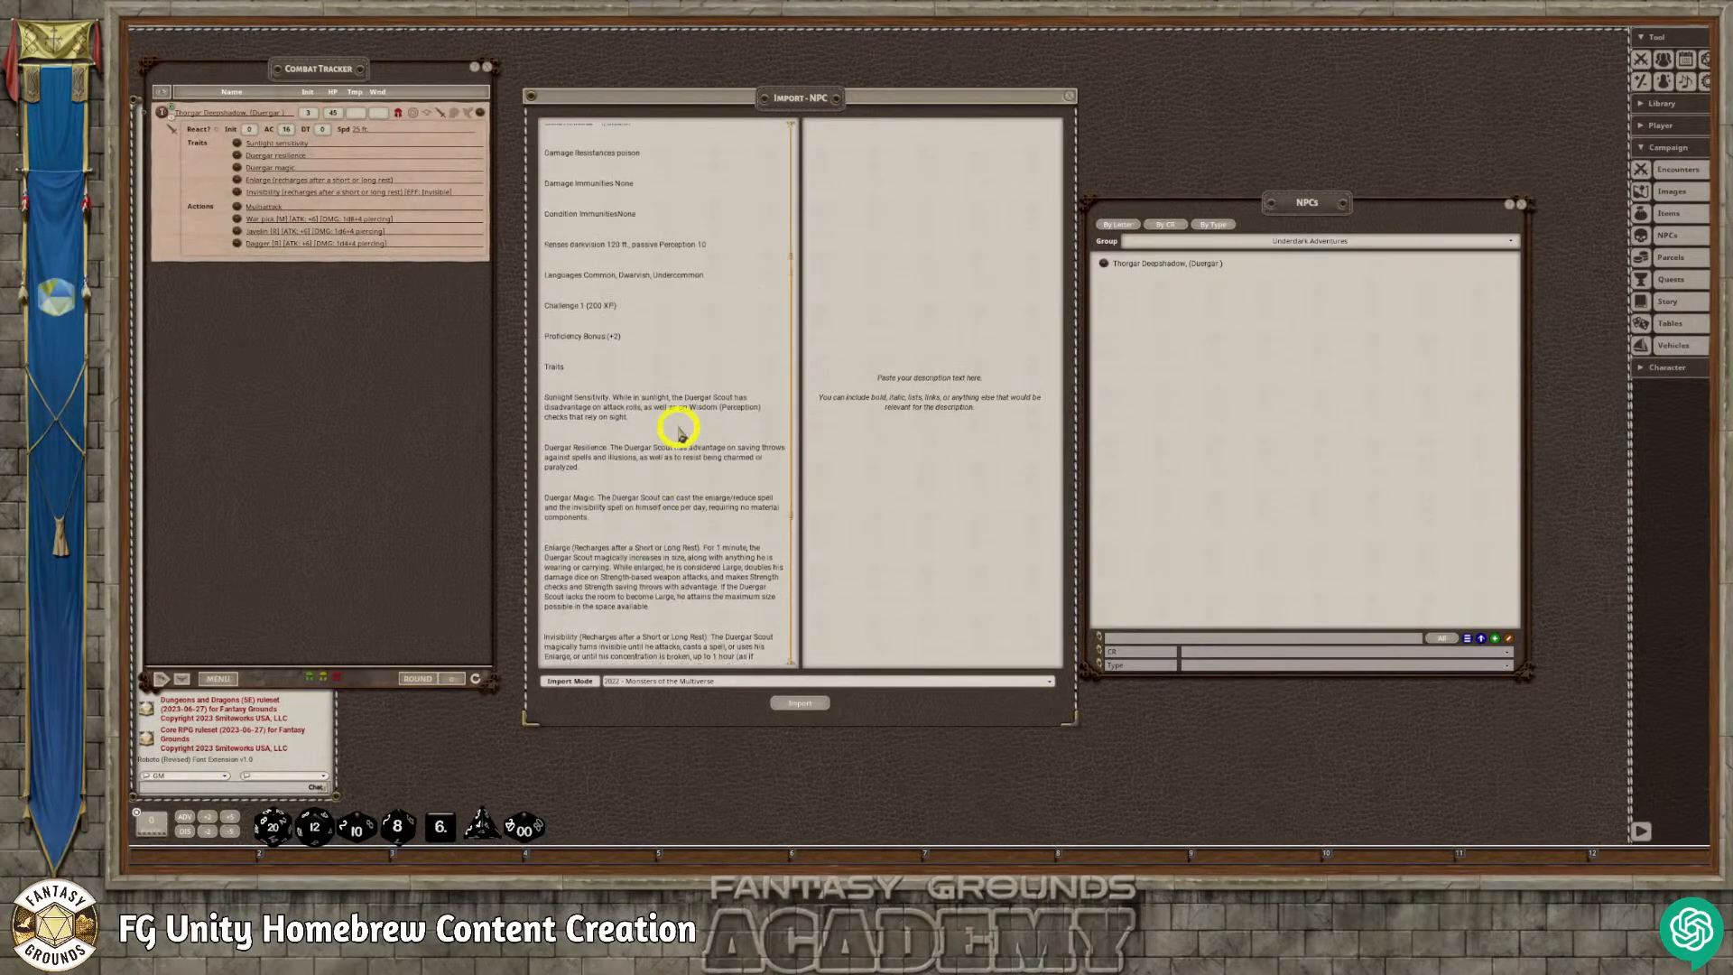
scroll(679, 429, "up", 5)
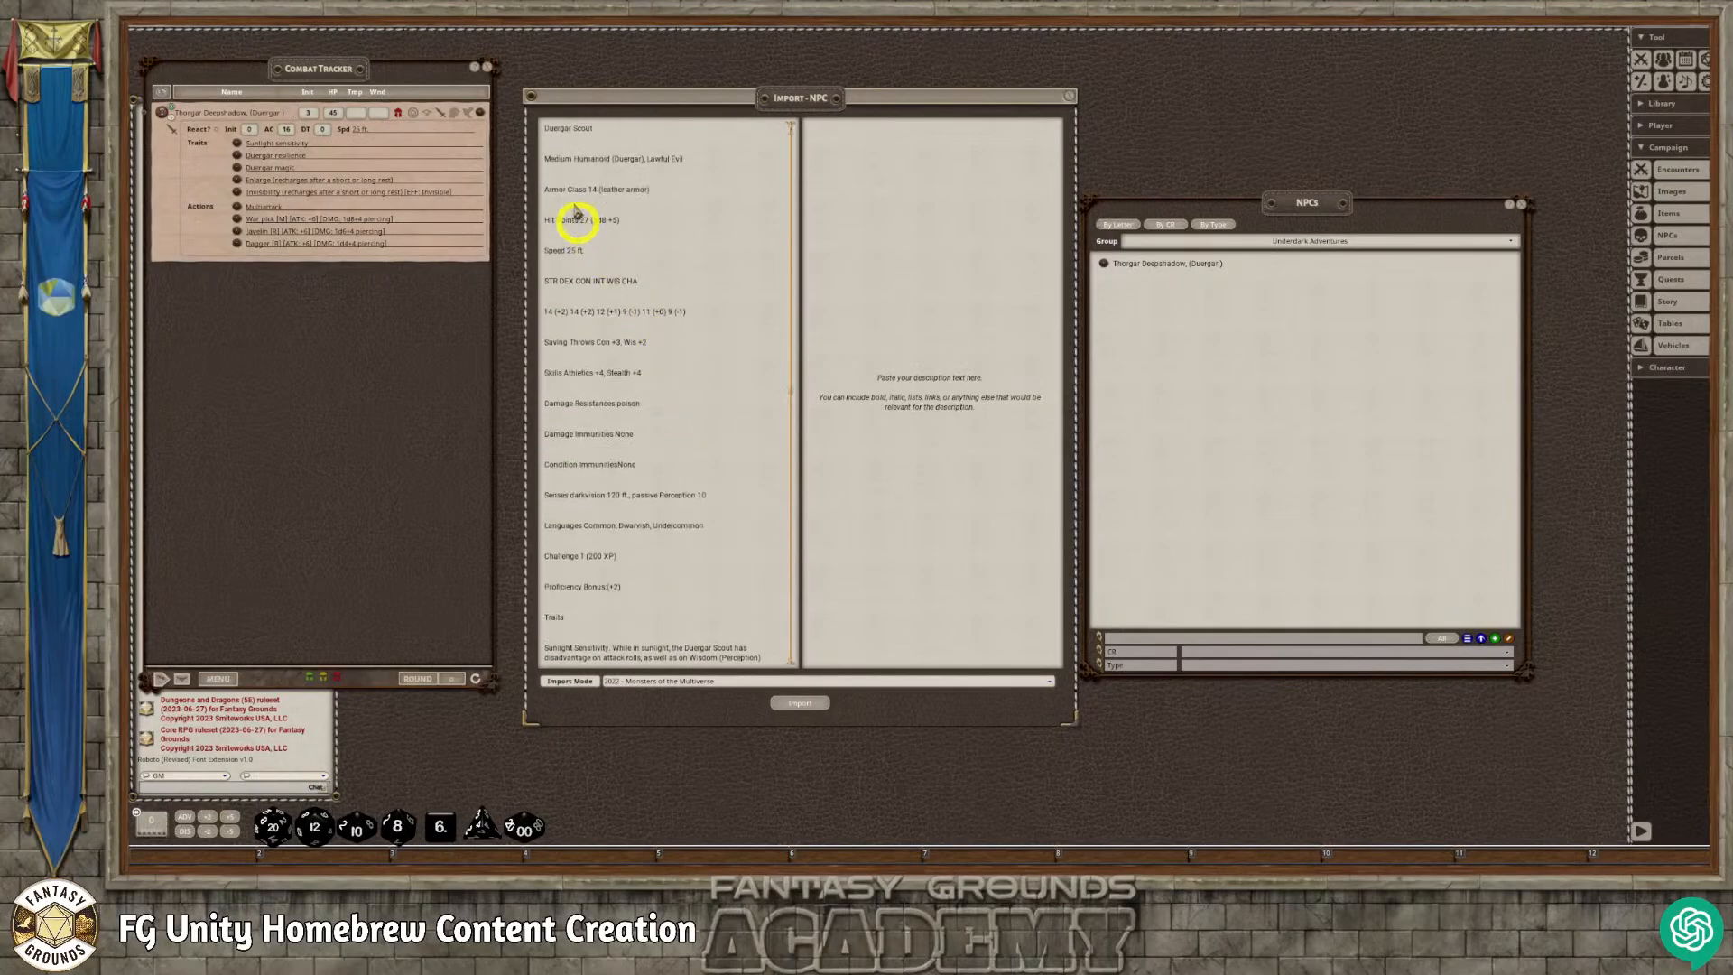
right_click(582, 149)
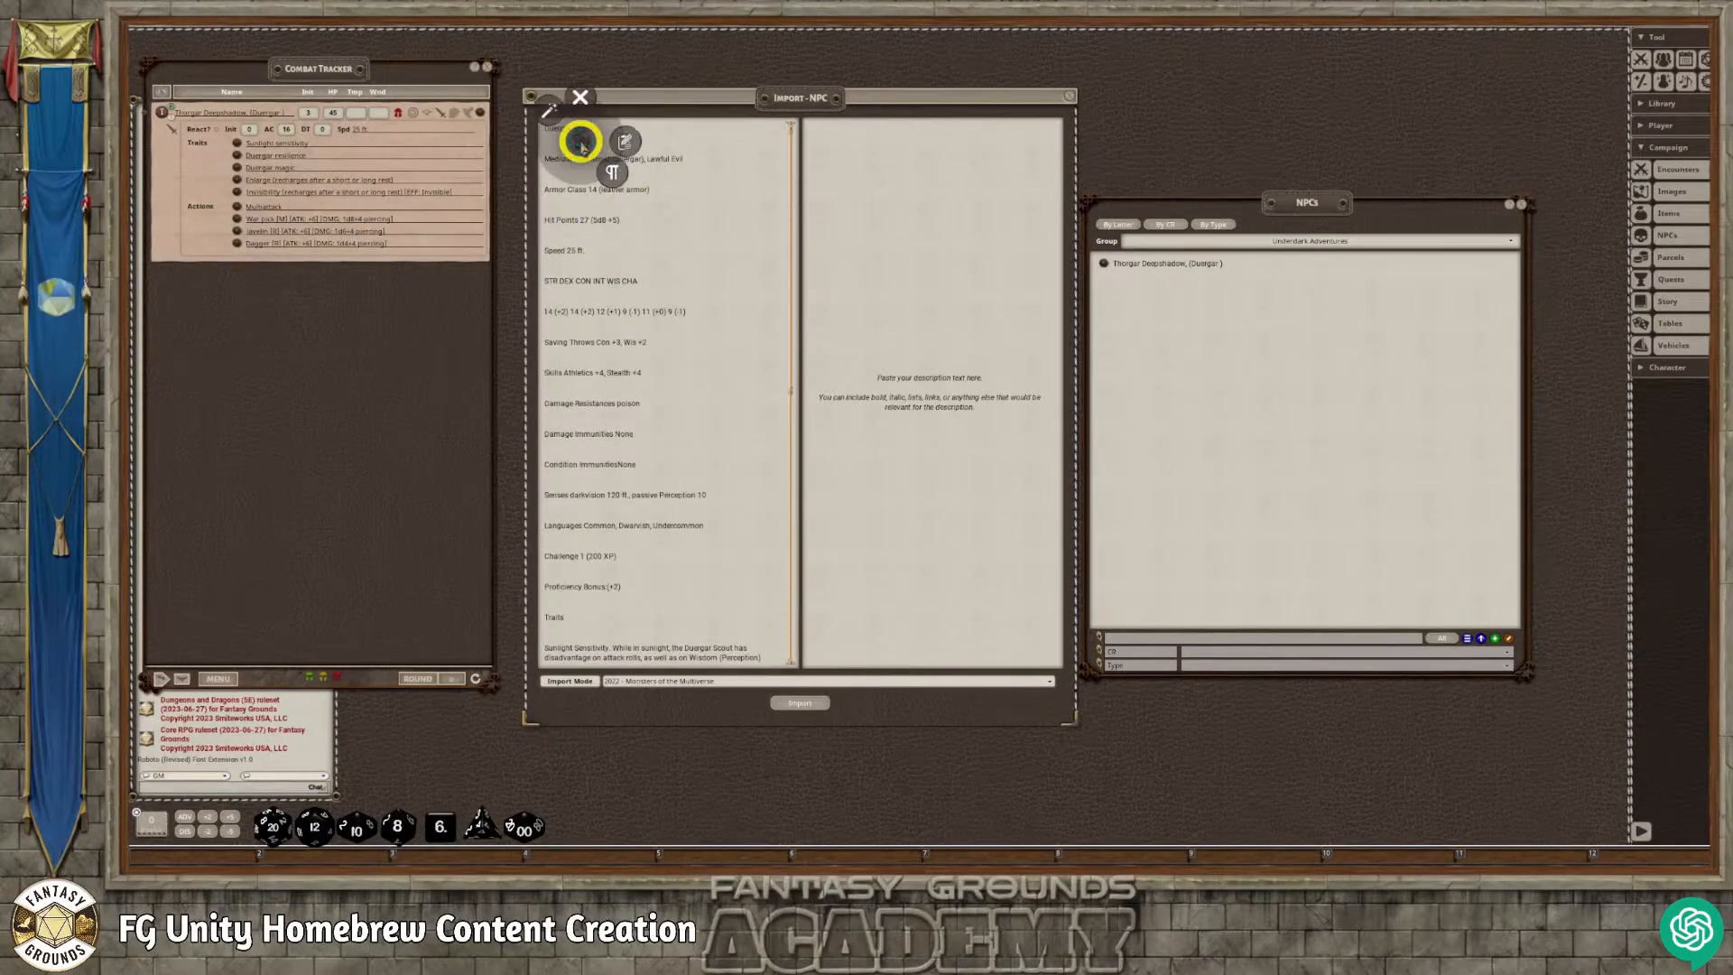
left_click(547, 109)
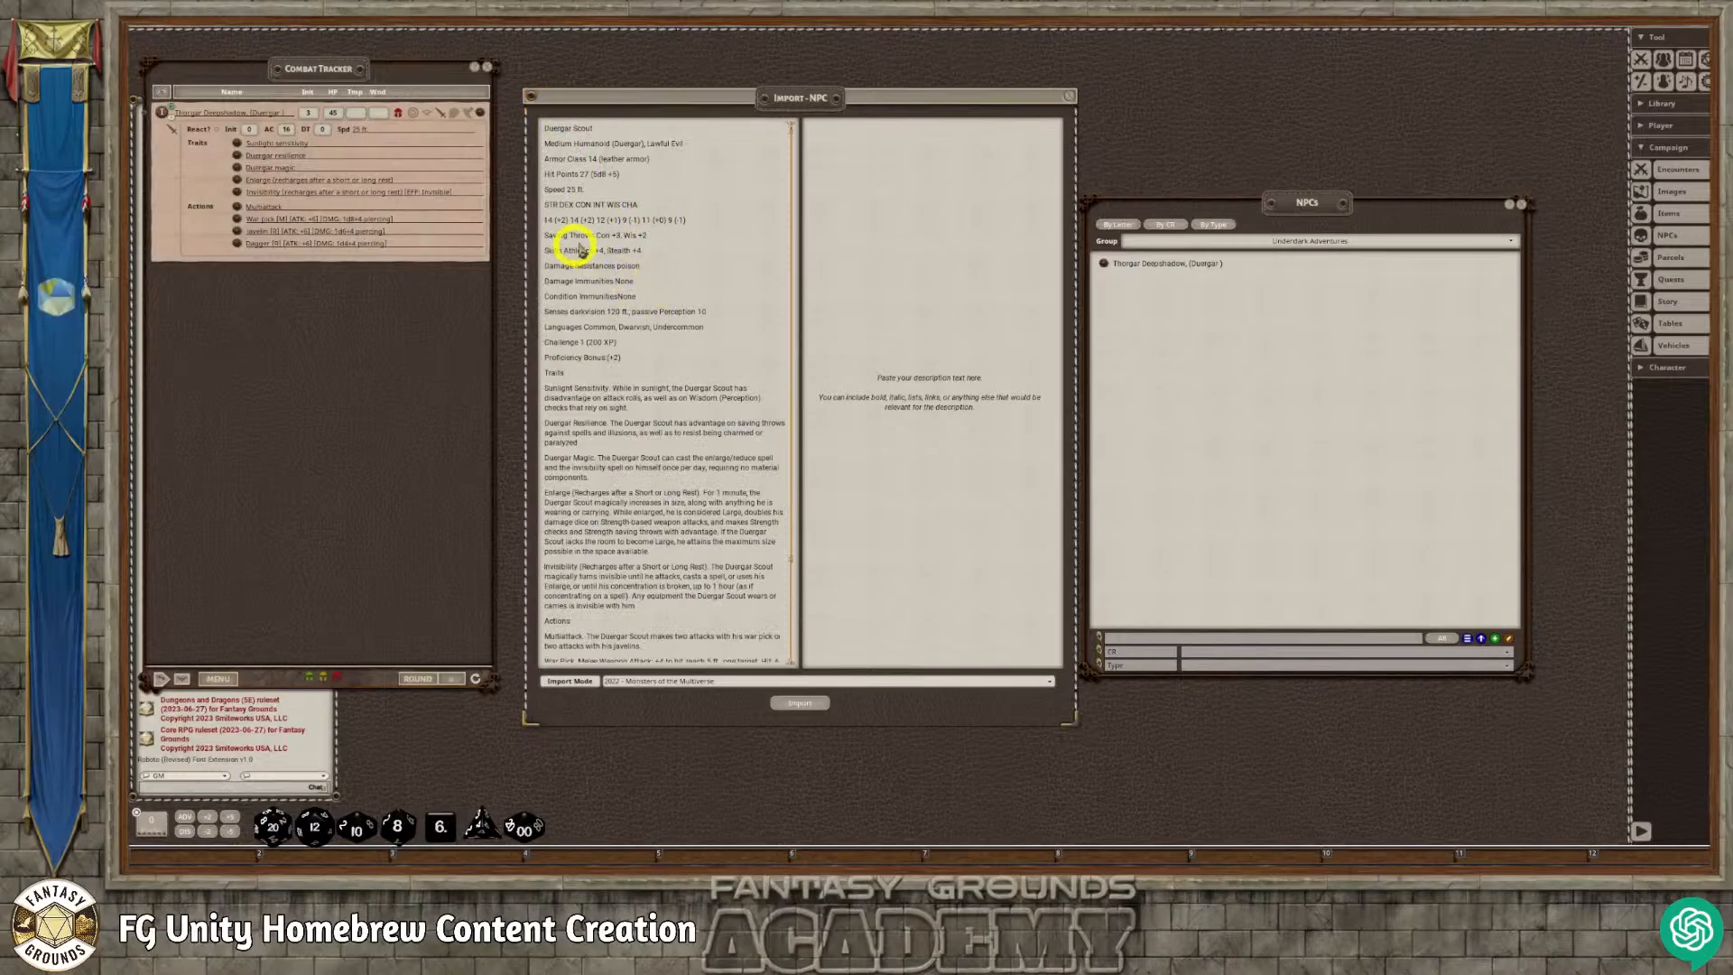
Move the Background and Combat tactics paragraphs from the Duergar Scout stat block to the description area.
scroll(614, 362, "down", 1)
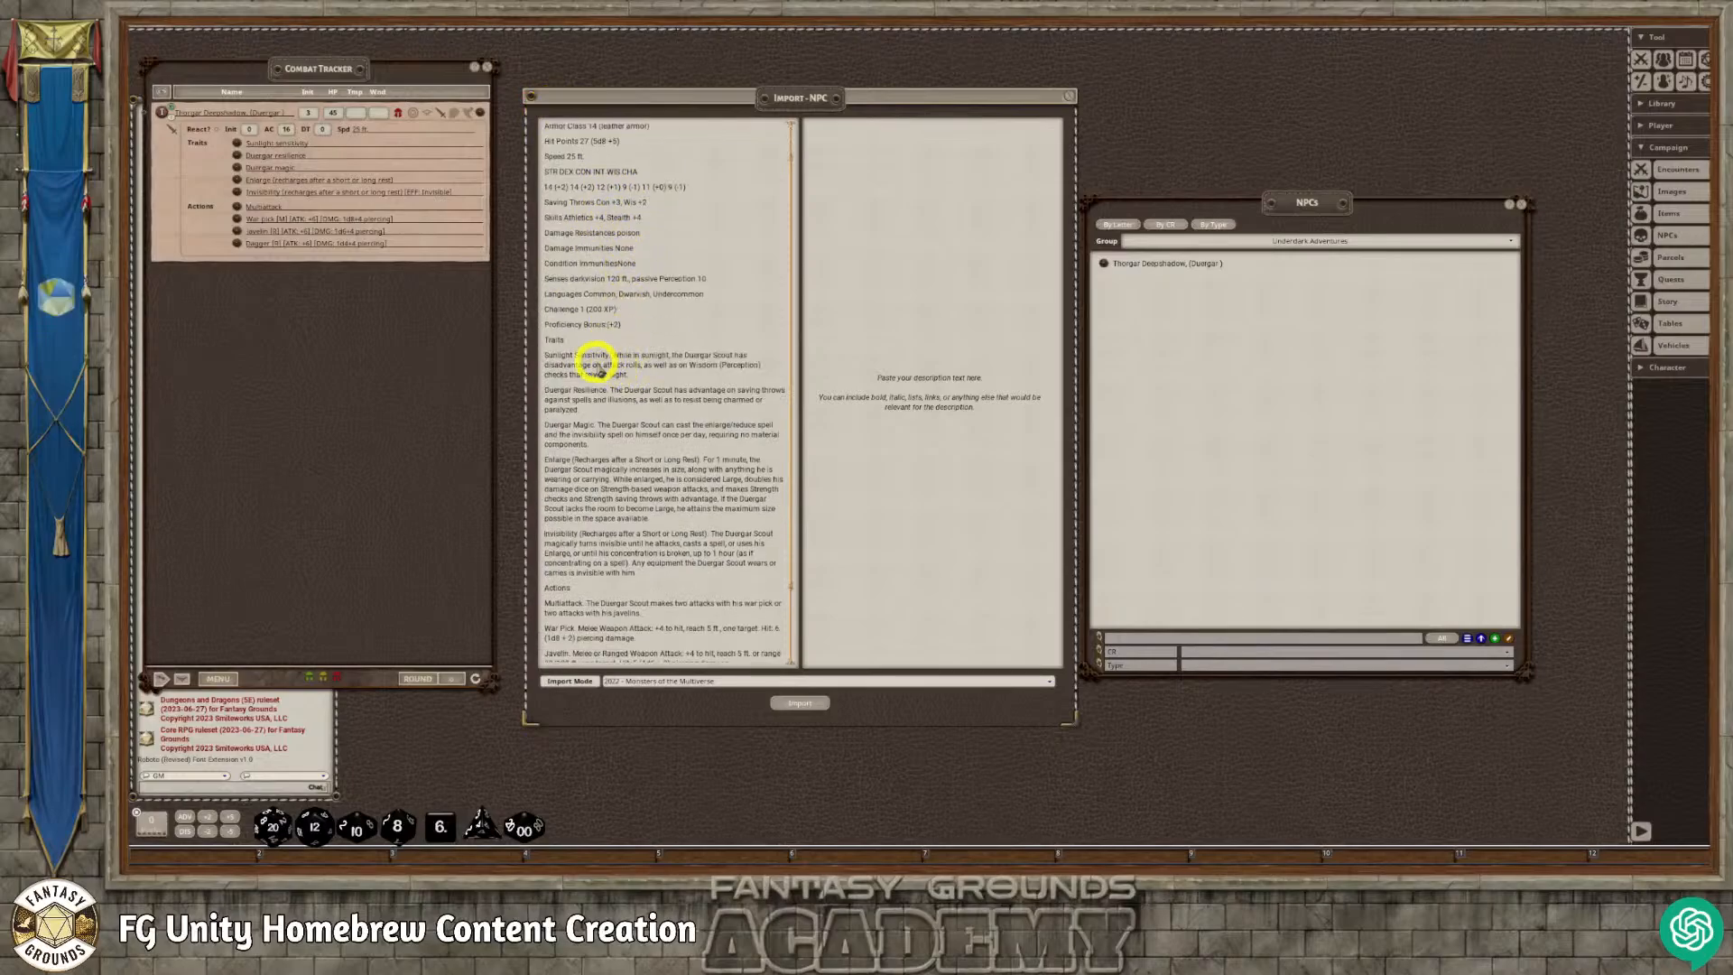
scroll(605, 438, "down", 4)
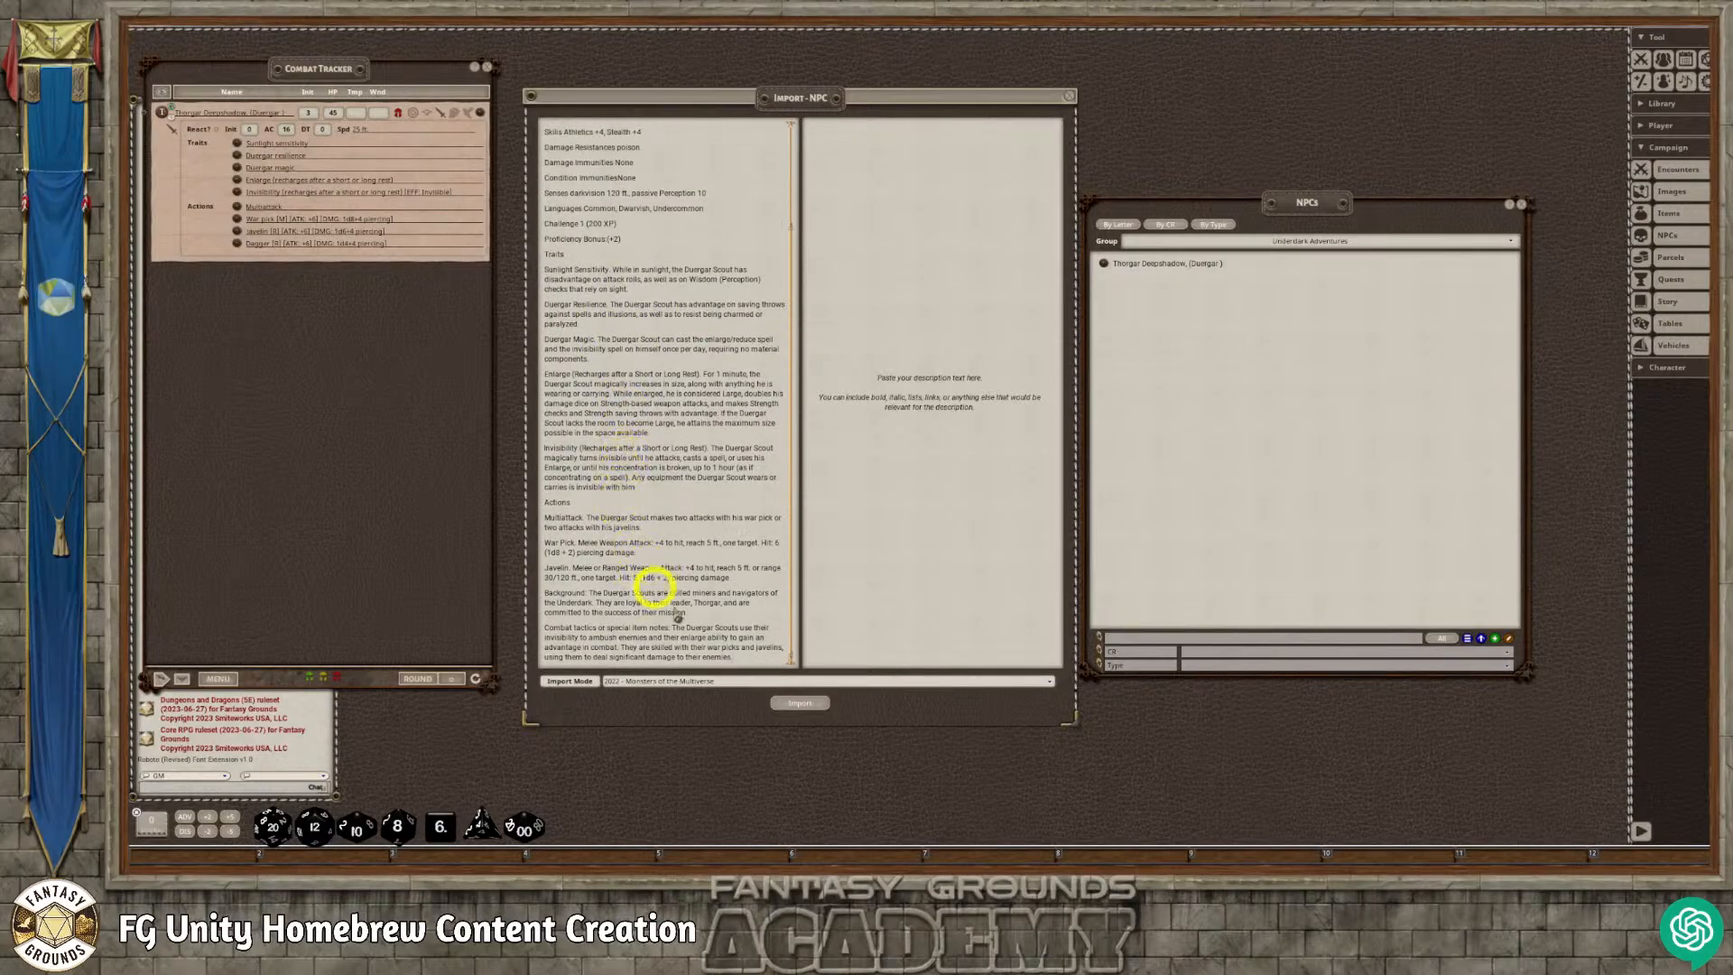
left_click_drag(731, 659, 543, 593)
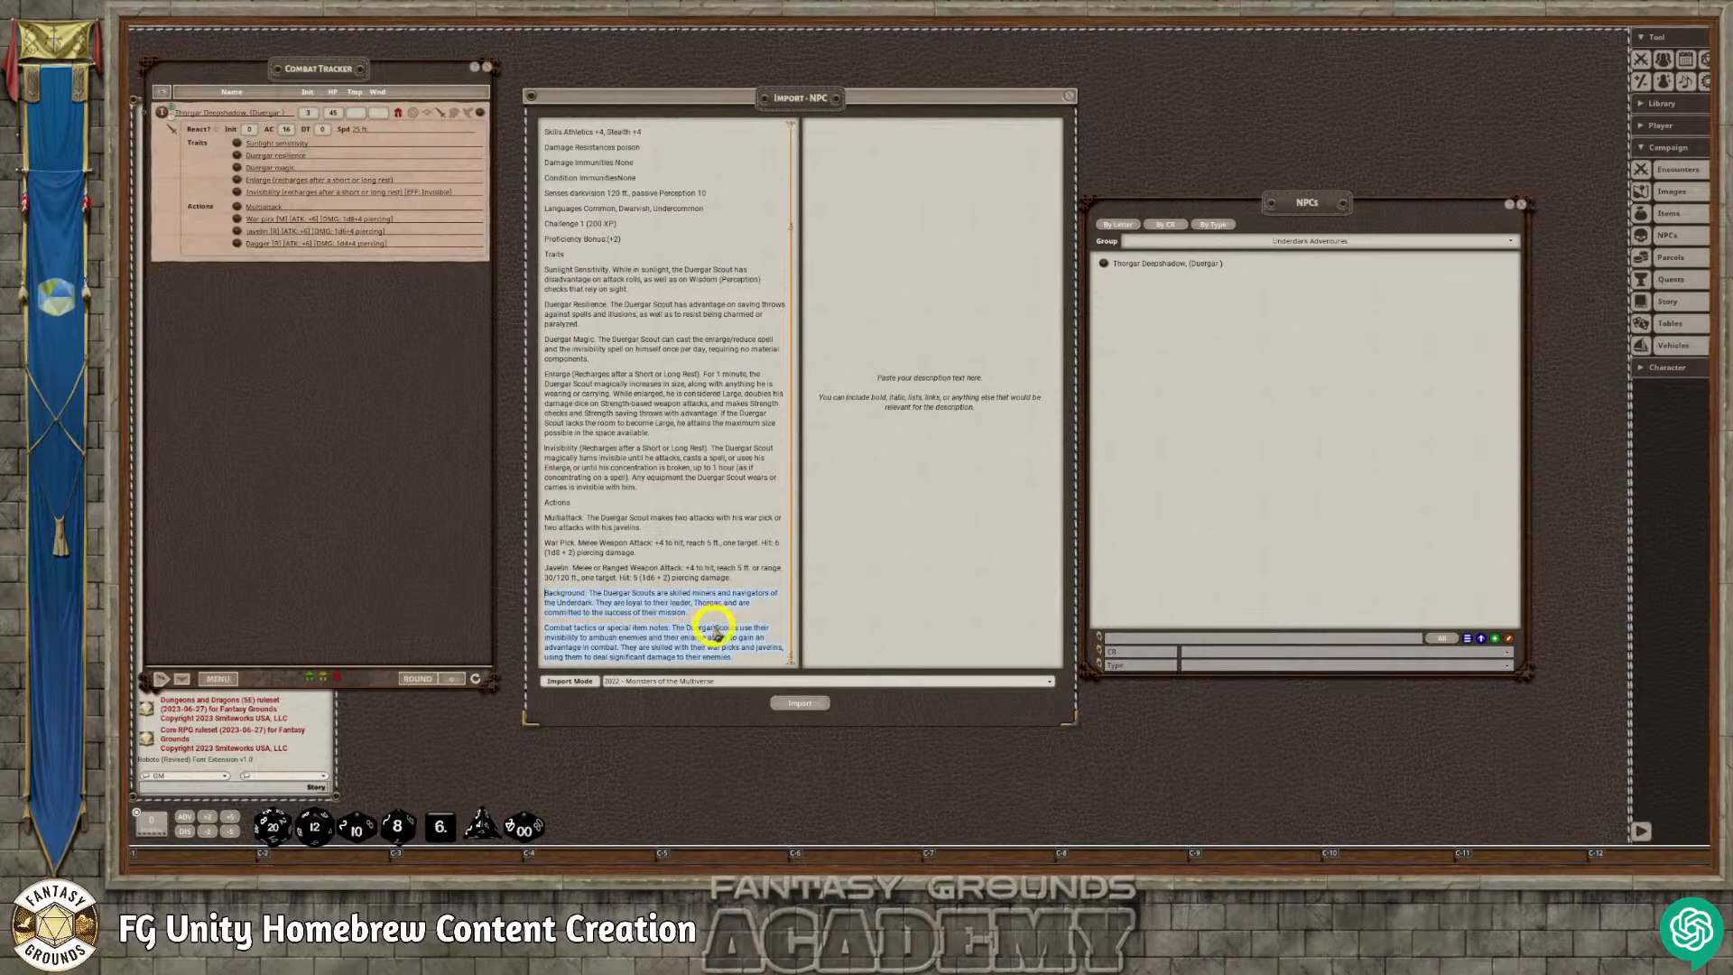
left_click(819, 127)
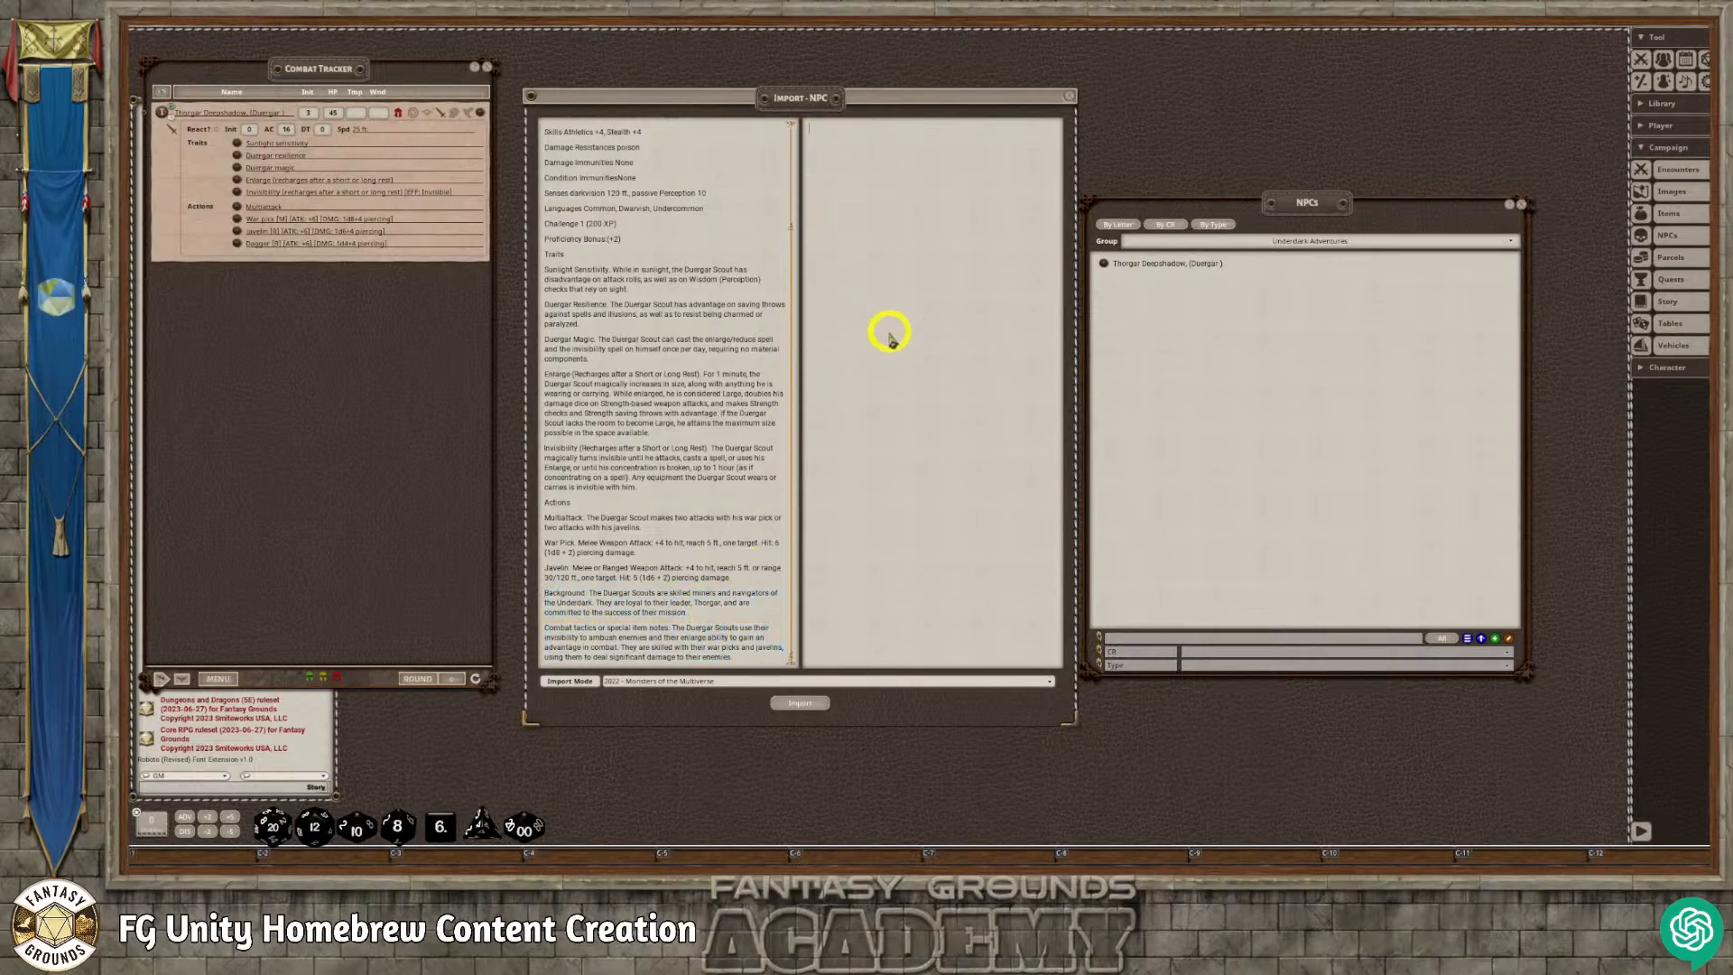
key("ctrl+v")
left_click_drag(745, 662, 548, 595)
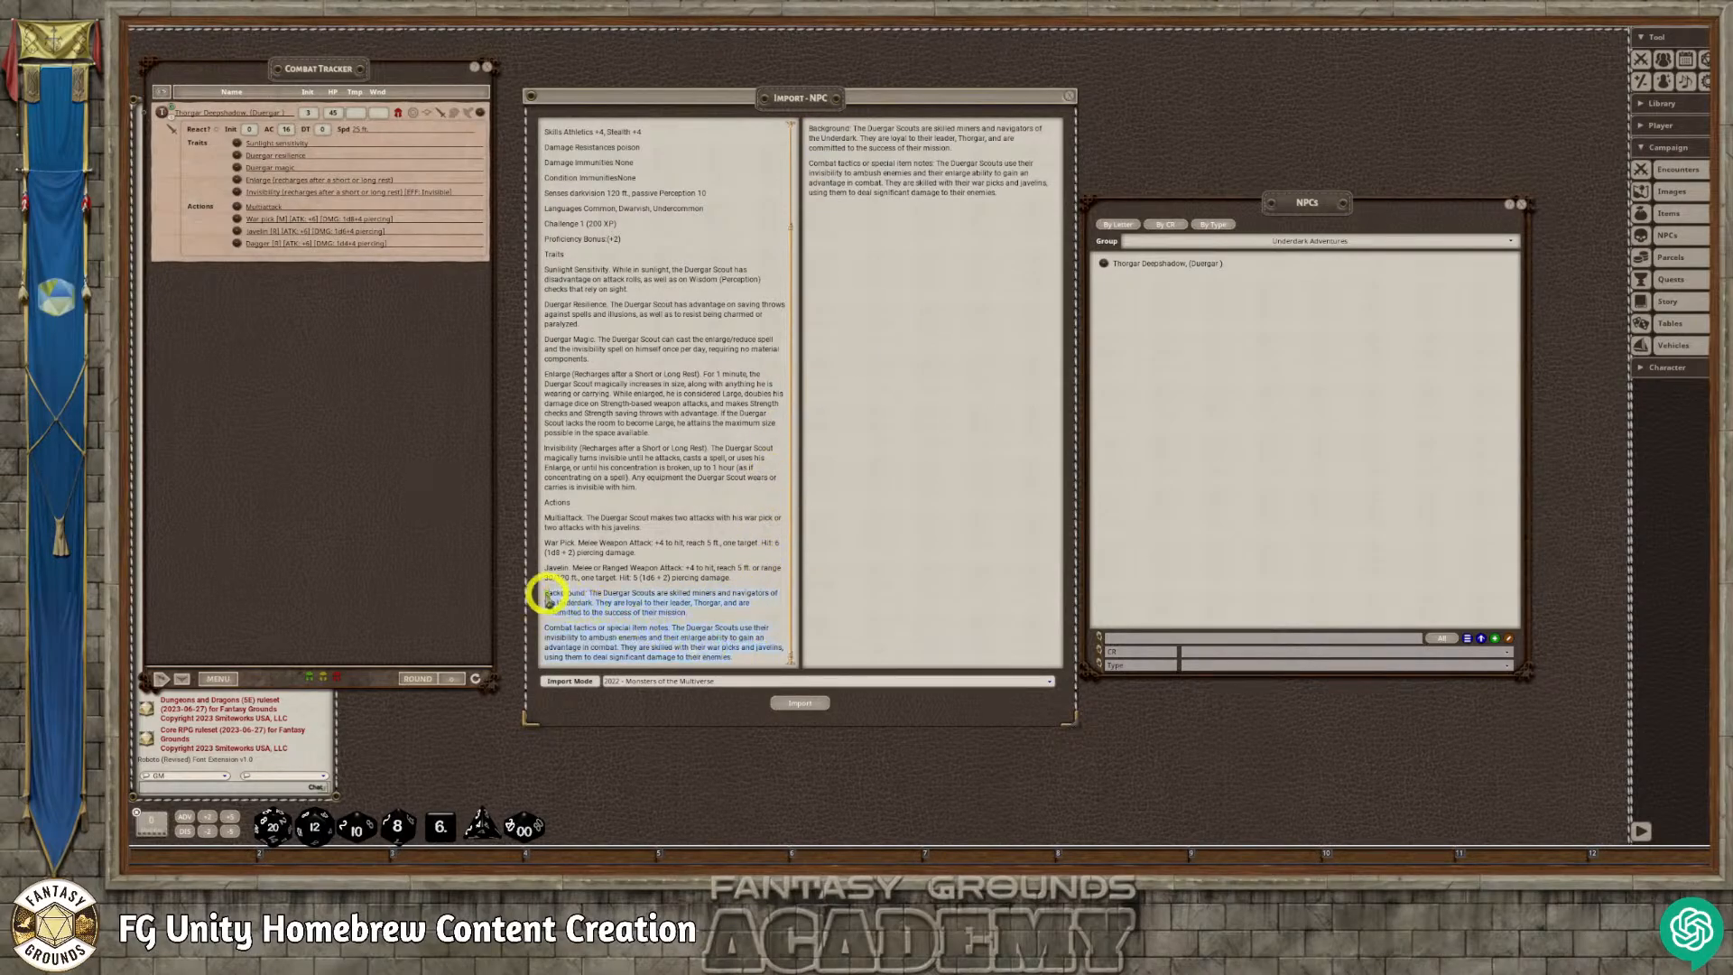
key("Delete")
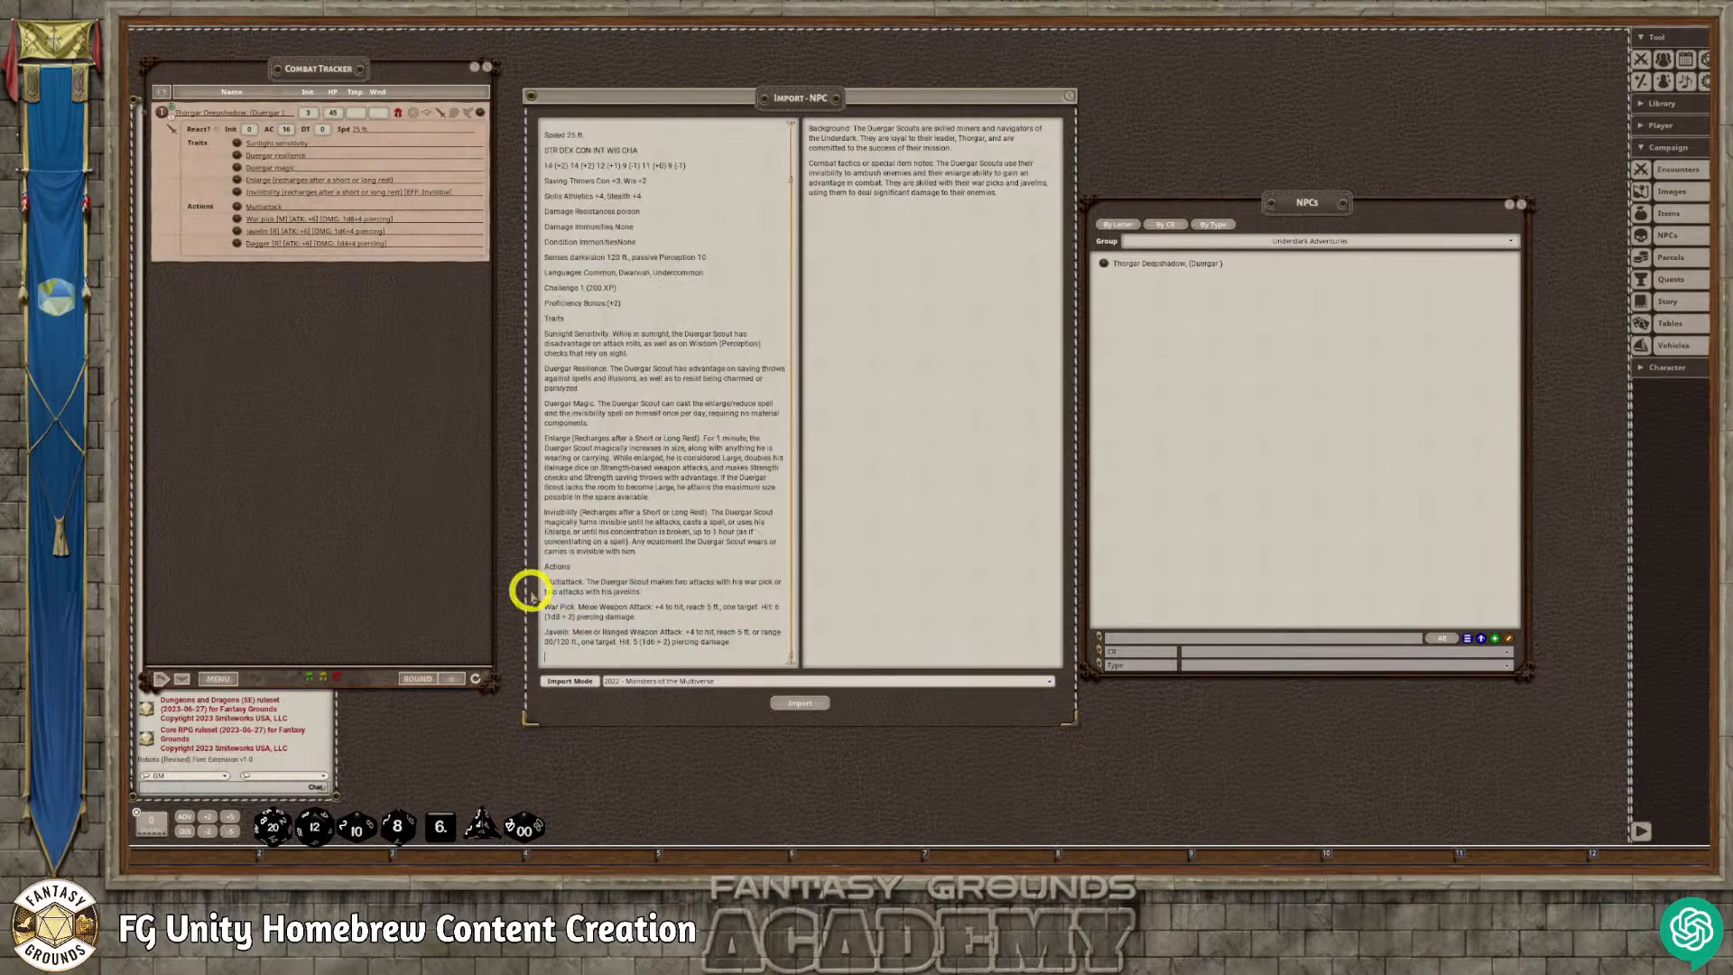
key("BackSpace")
scroll(699, 469, "up", 2)
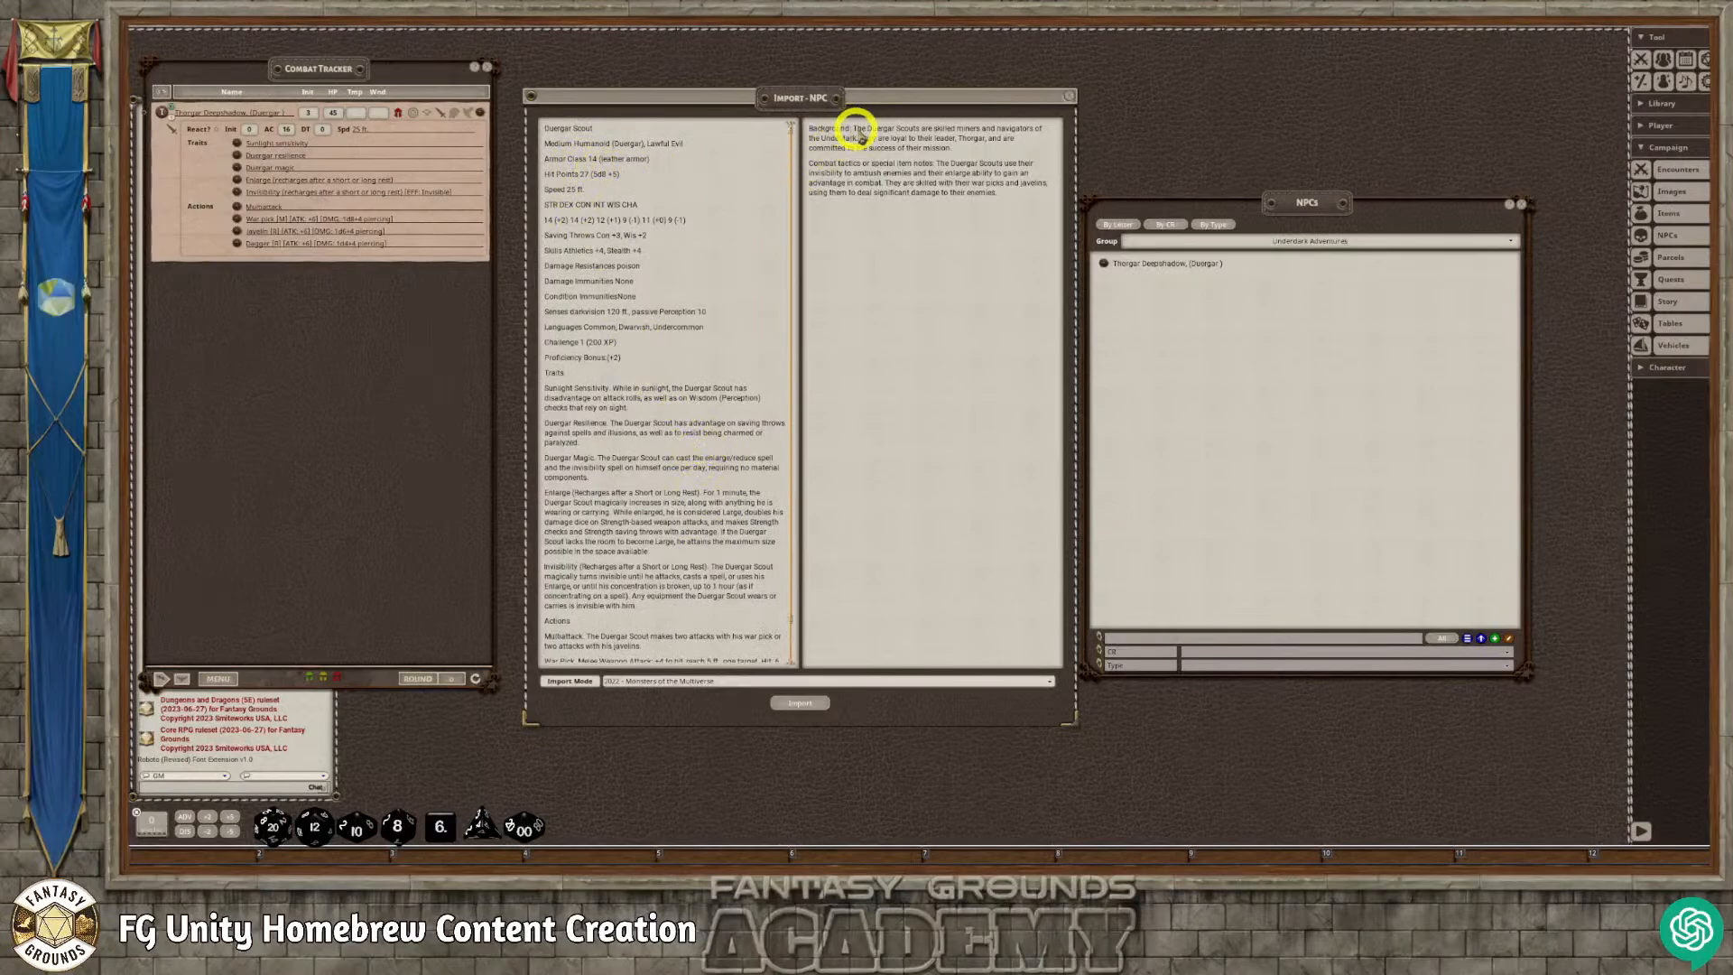
Add the line "Duergar Scout" above the description text and format it as a heading.
left_click(811, 129)
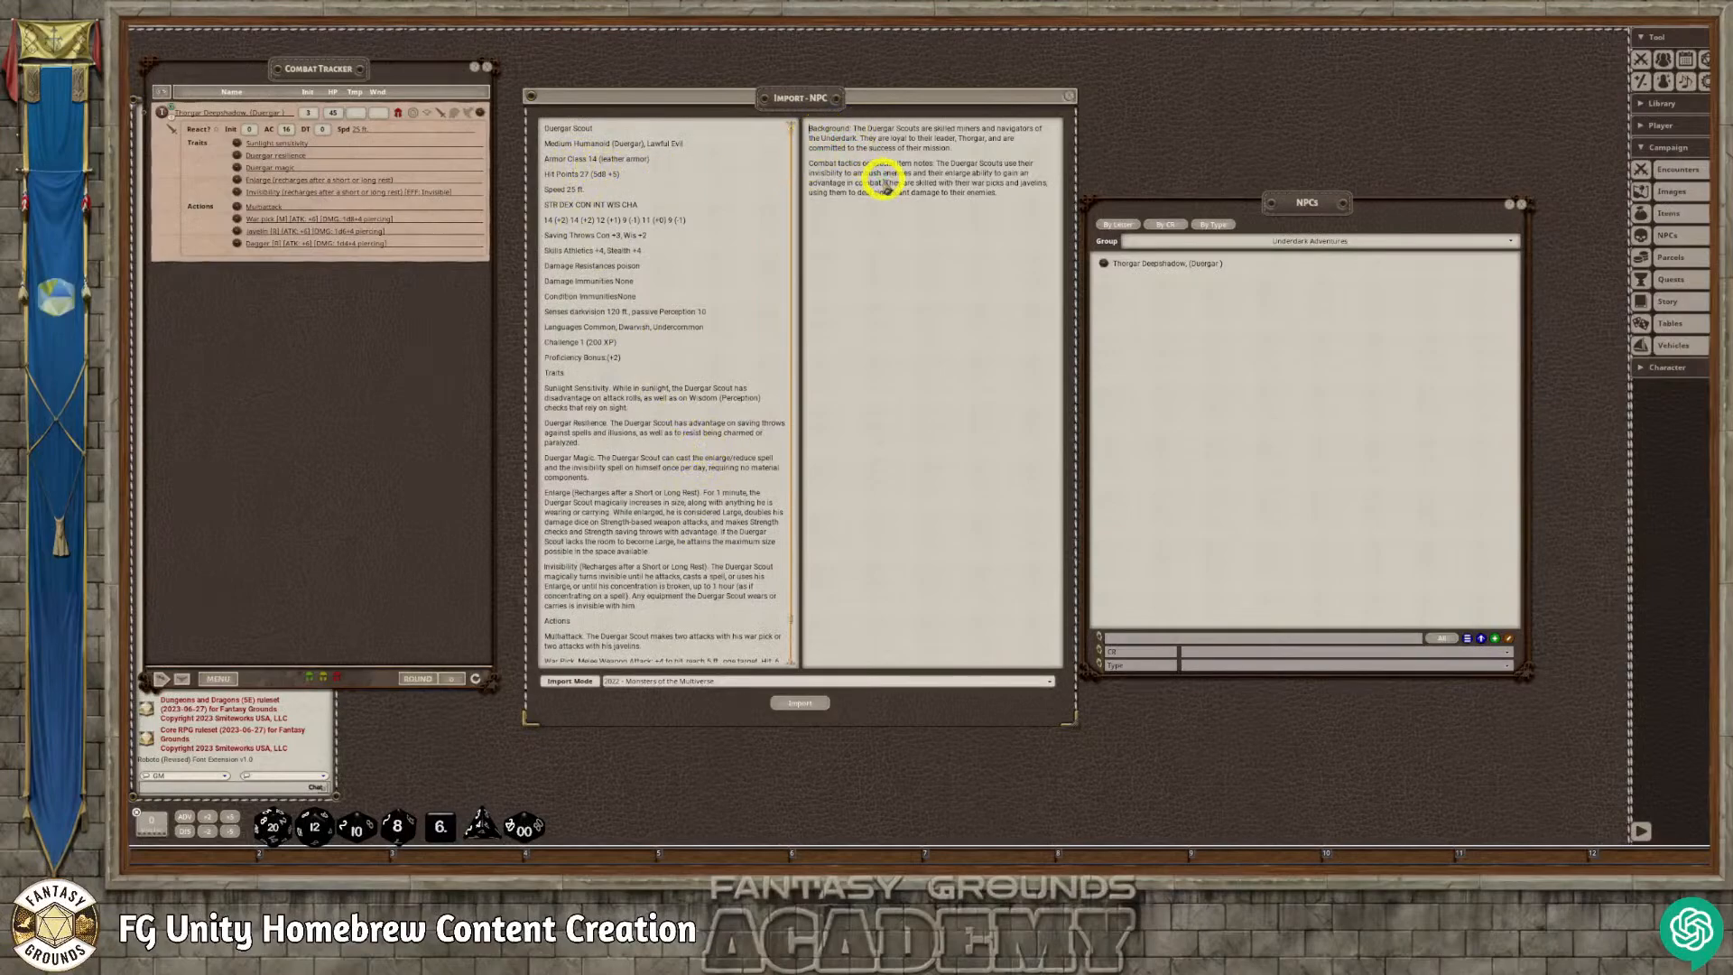
key("Return")
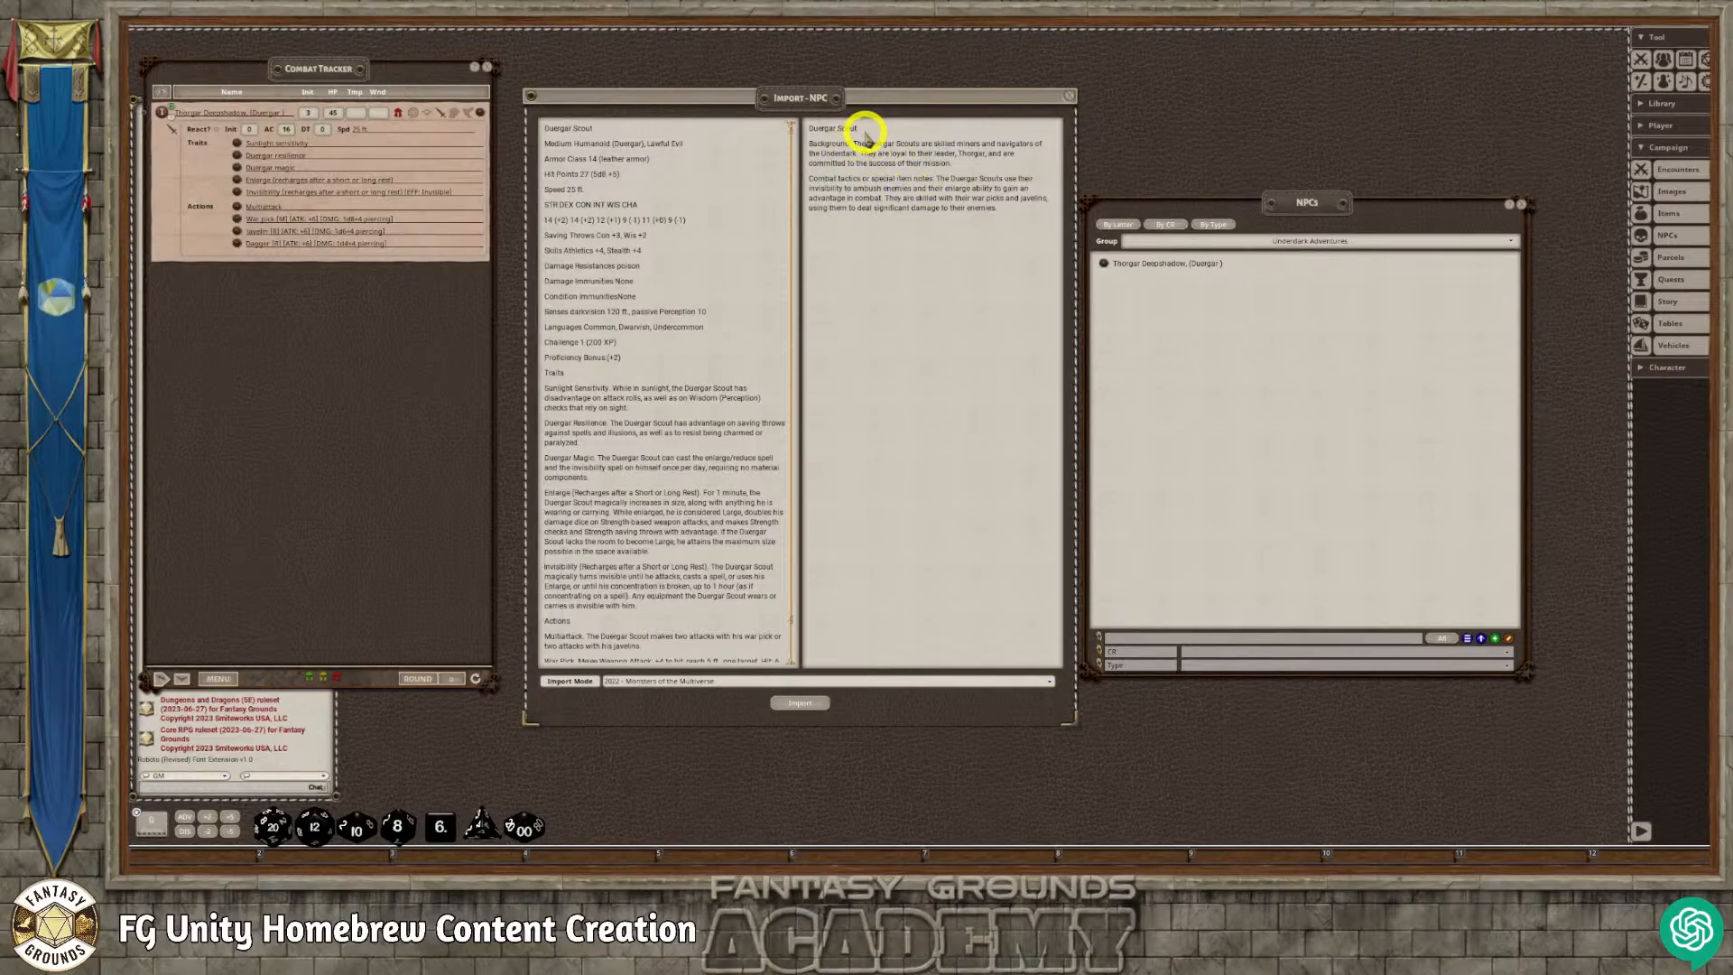
left_click_drag(865, 131, 774, 133)
key("ctrl+1")
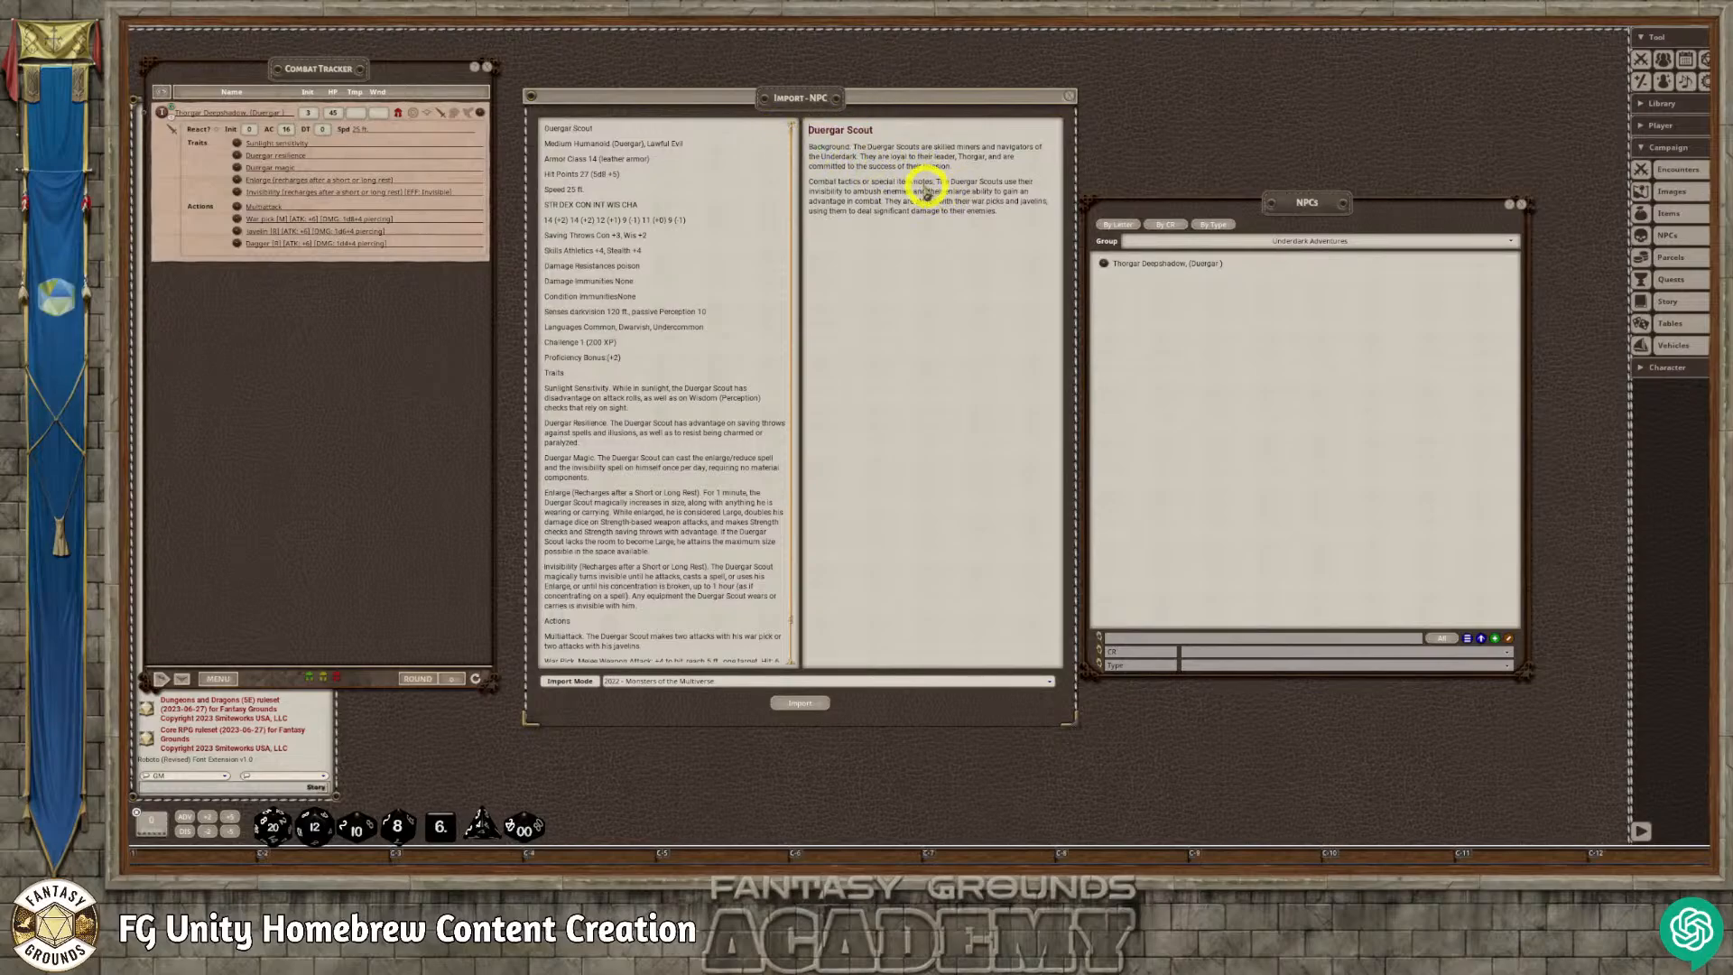
Make the "Background:" and "Combat tactics or special item notes:" labels bold in the description.
left_click_drag(852, 148, 810, 150)
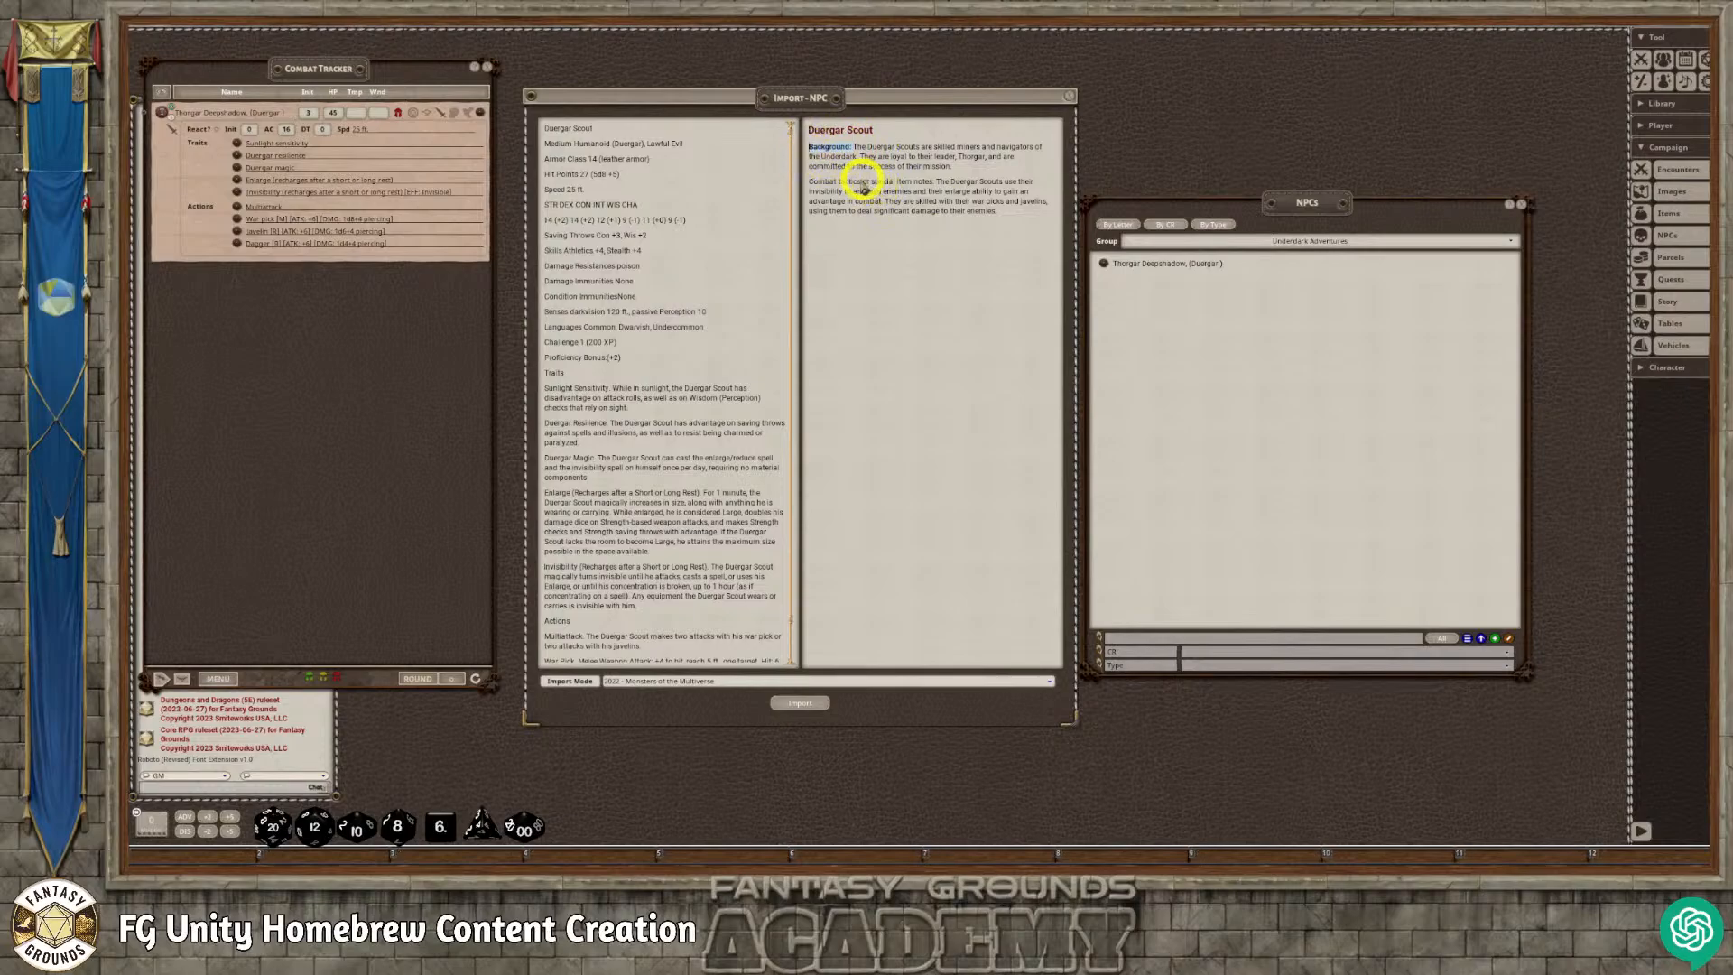
left_click_drag(935, 185, 810, 184)
key("ctrl+b")
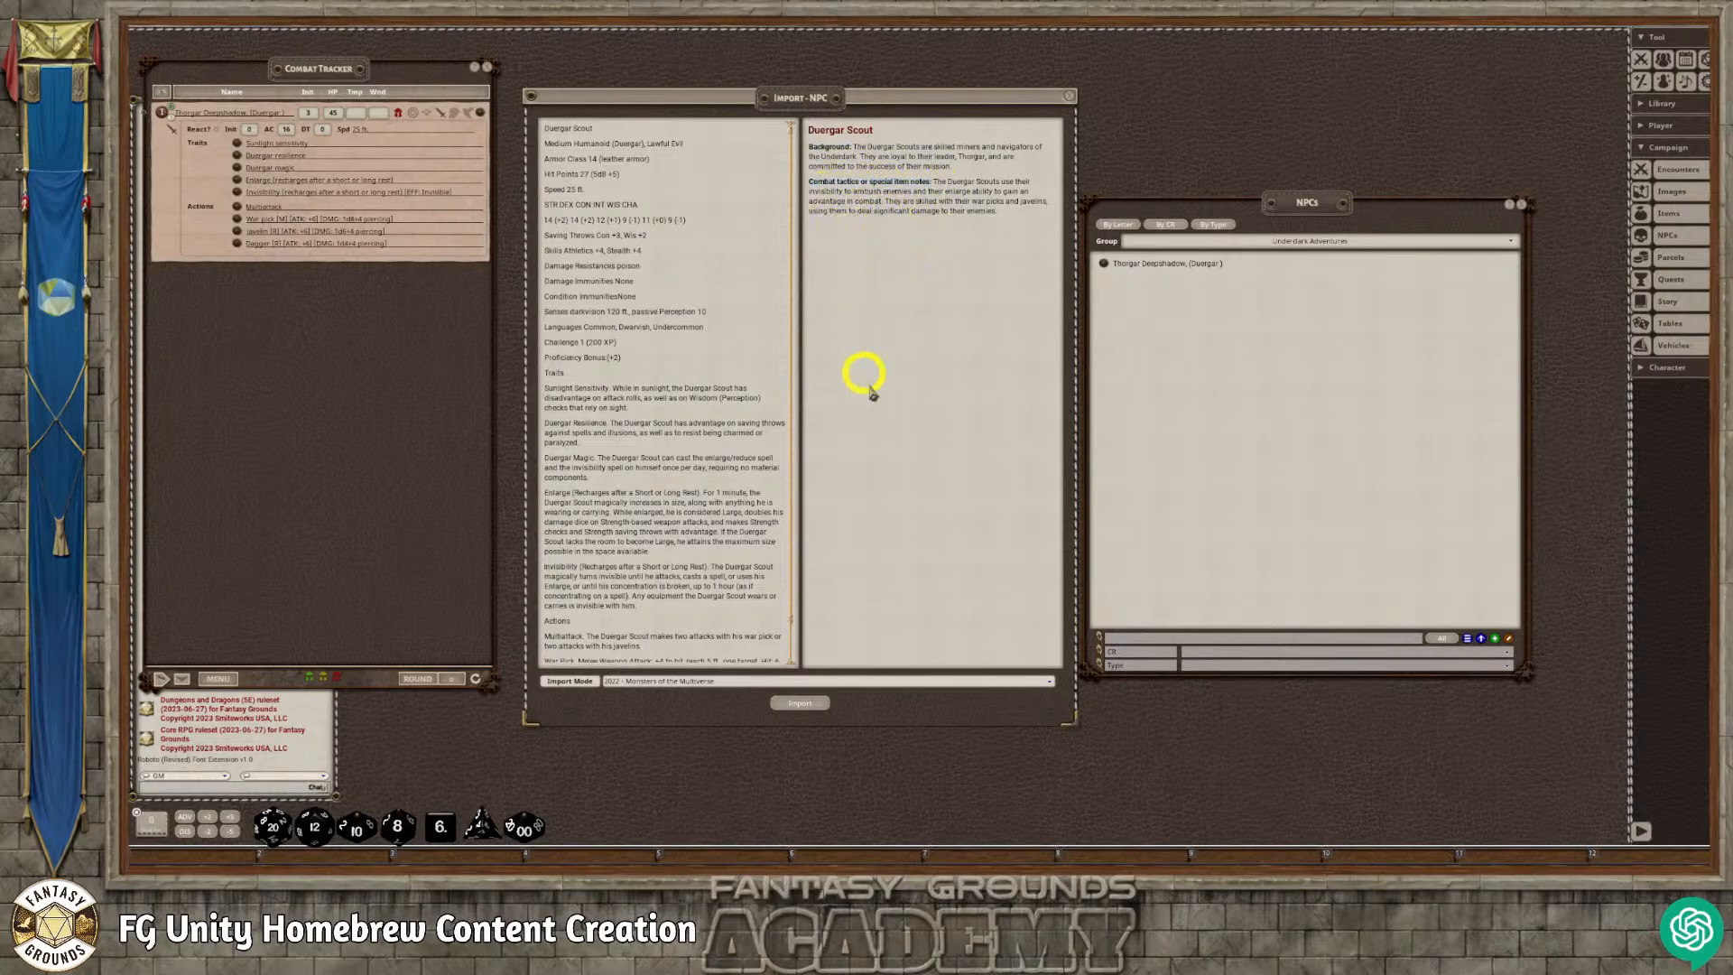
Review the Duergar Scout stat block text and import it as an NPC.
scroll(739, 591, "down", 1)
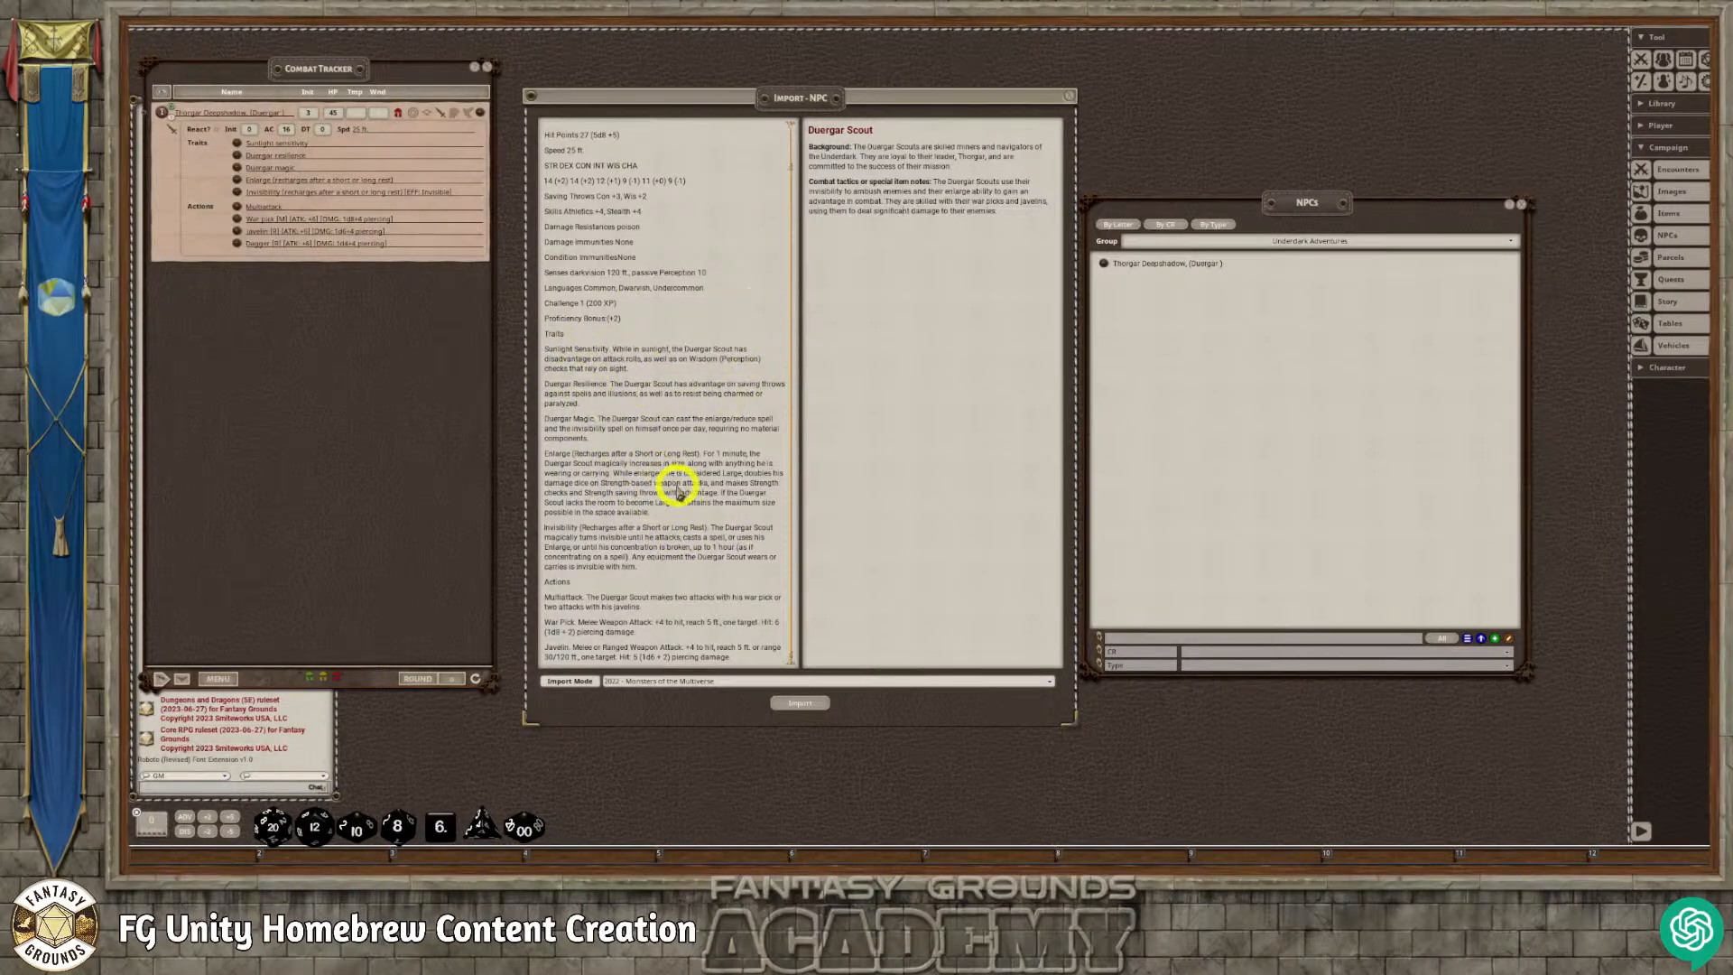
scroll(681, 499, "up", 2)
scroll(680, 500, "down", 2)
scroll(665, 502, "up", 2)
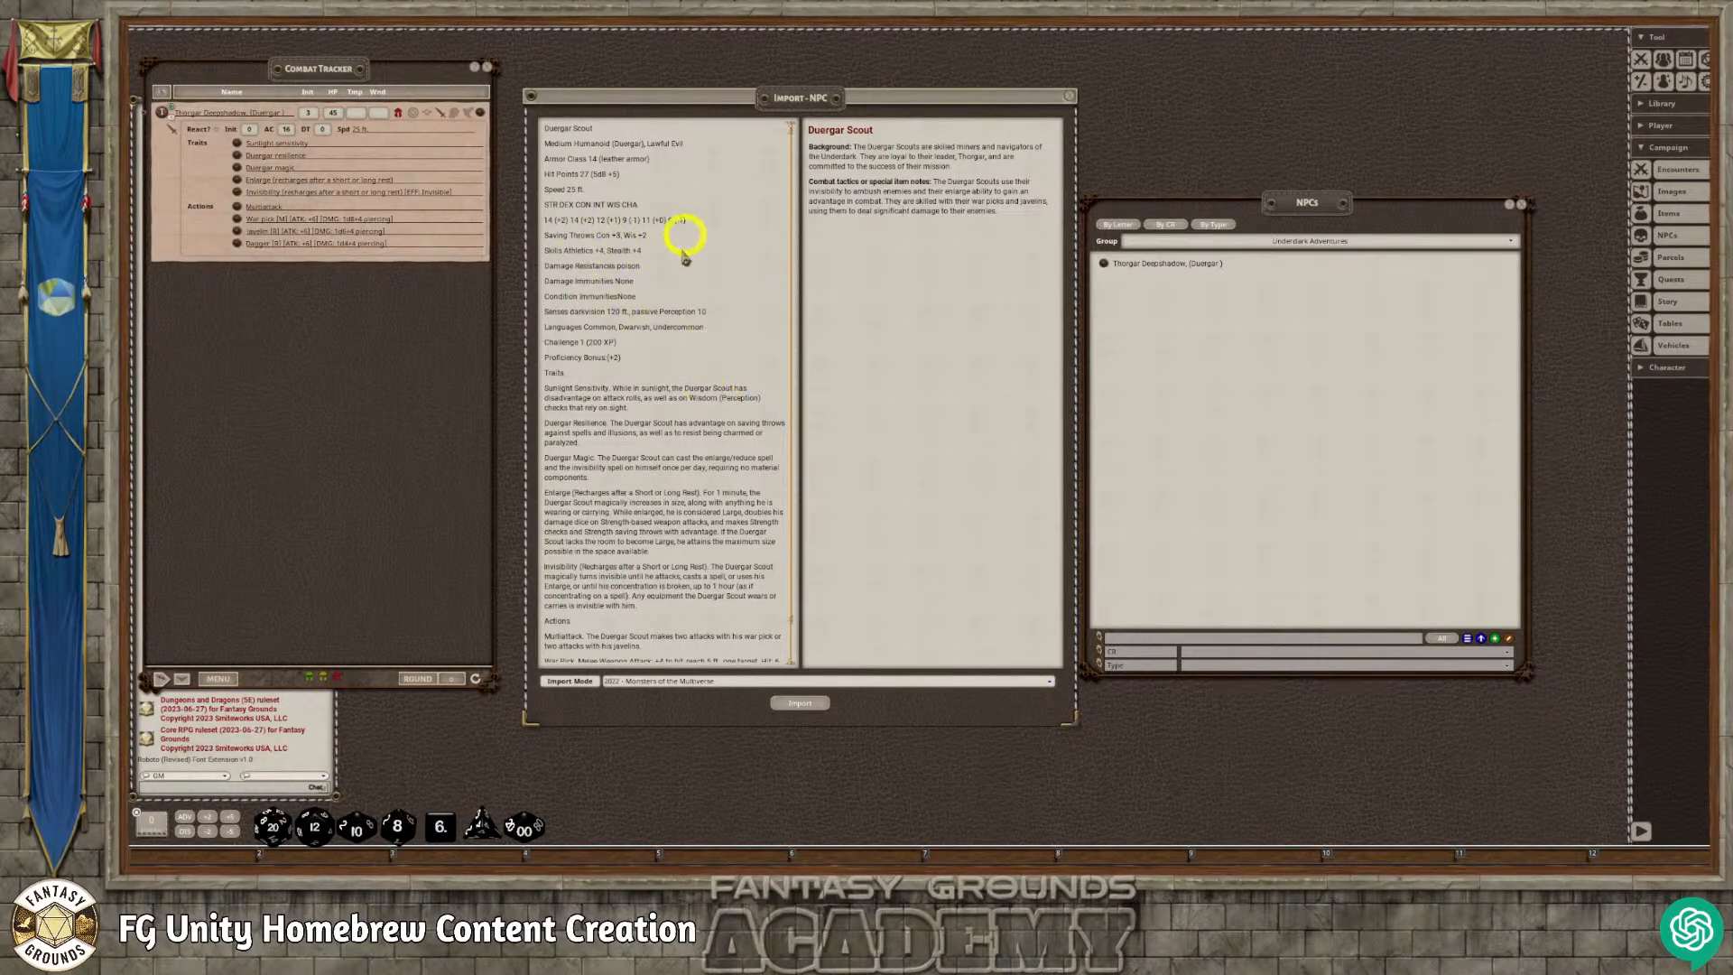
left_click(801, 704)
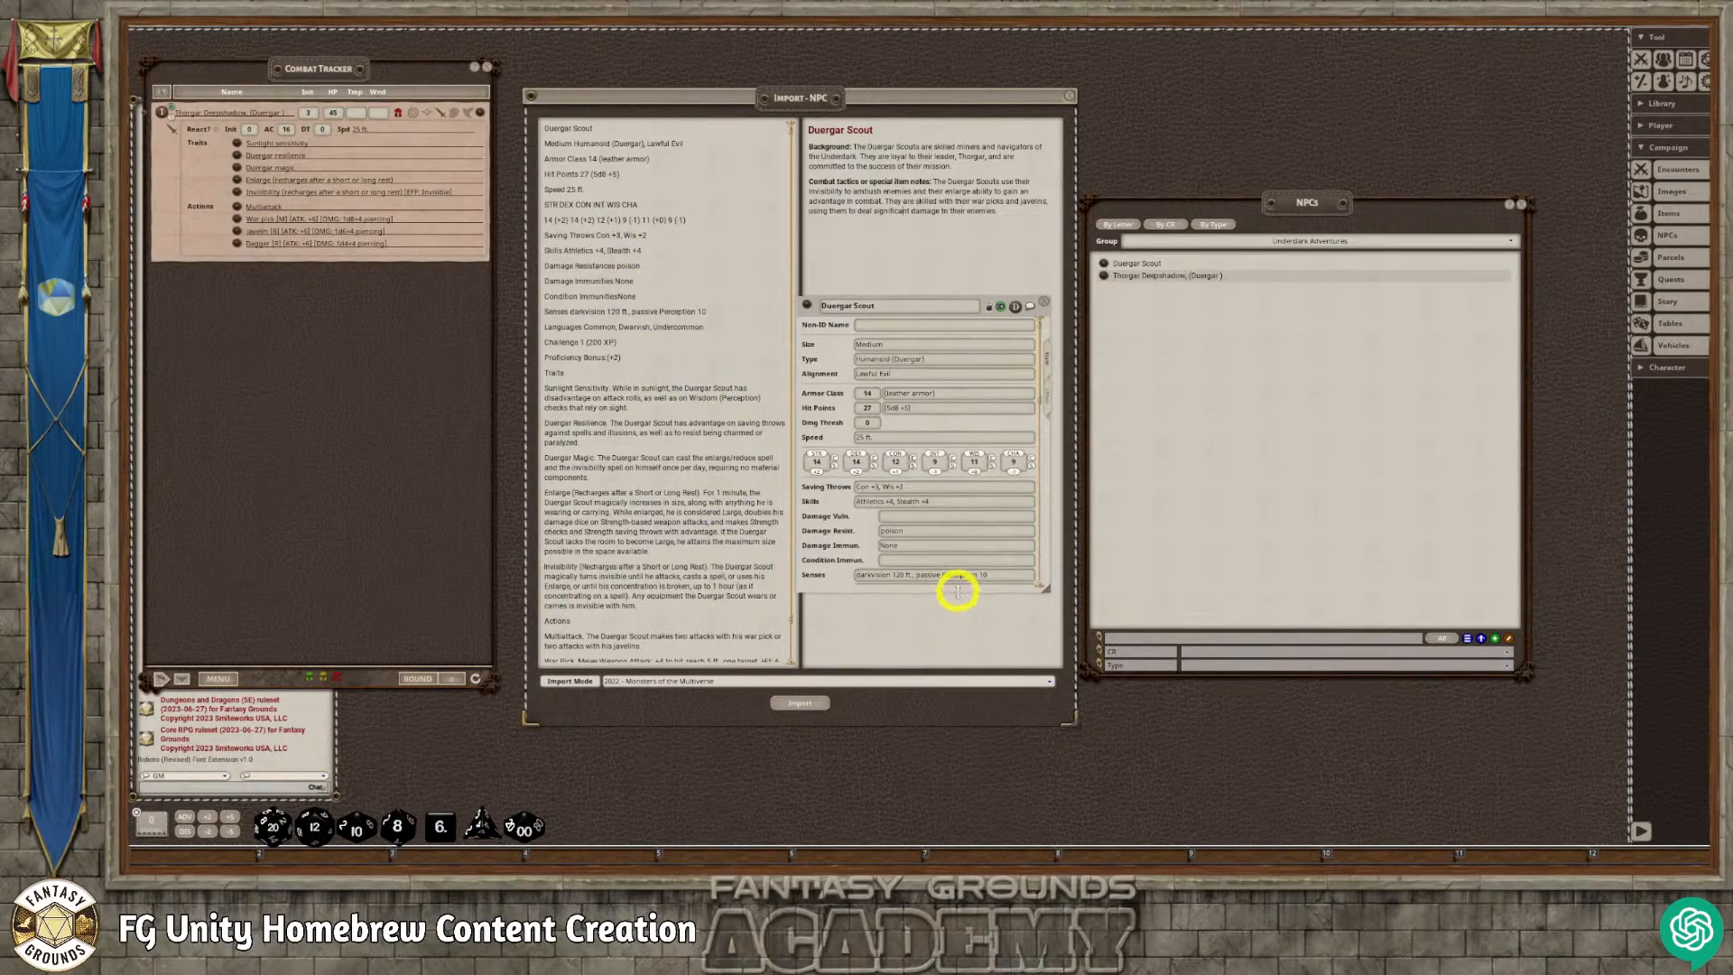
Check the imported Duergar Scout's stats, traits, actions and description, lock the record and close it.
scroll(980, 614, "down", 10)
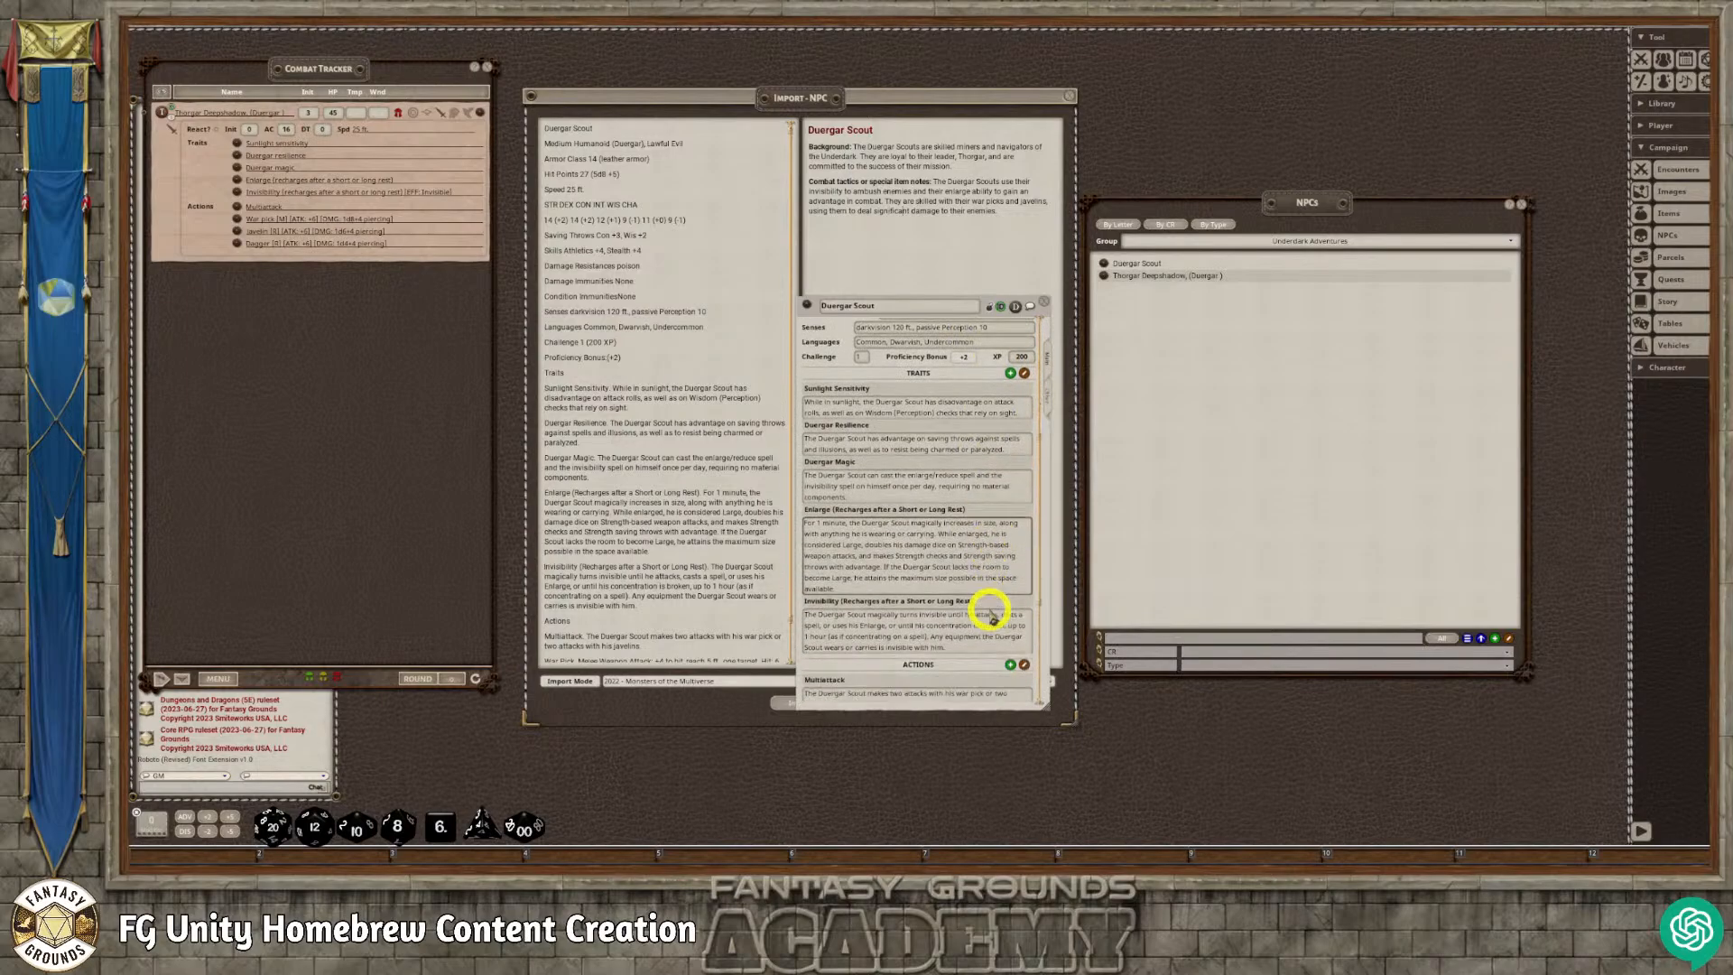
scroll(897, 619, "down", 2)
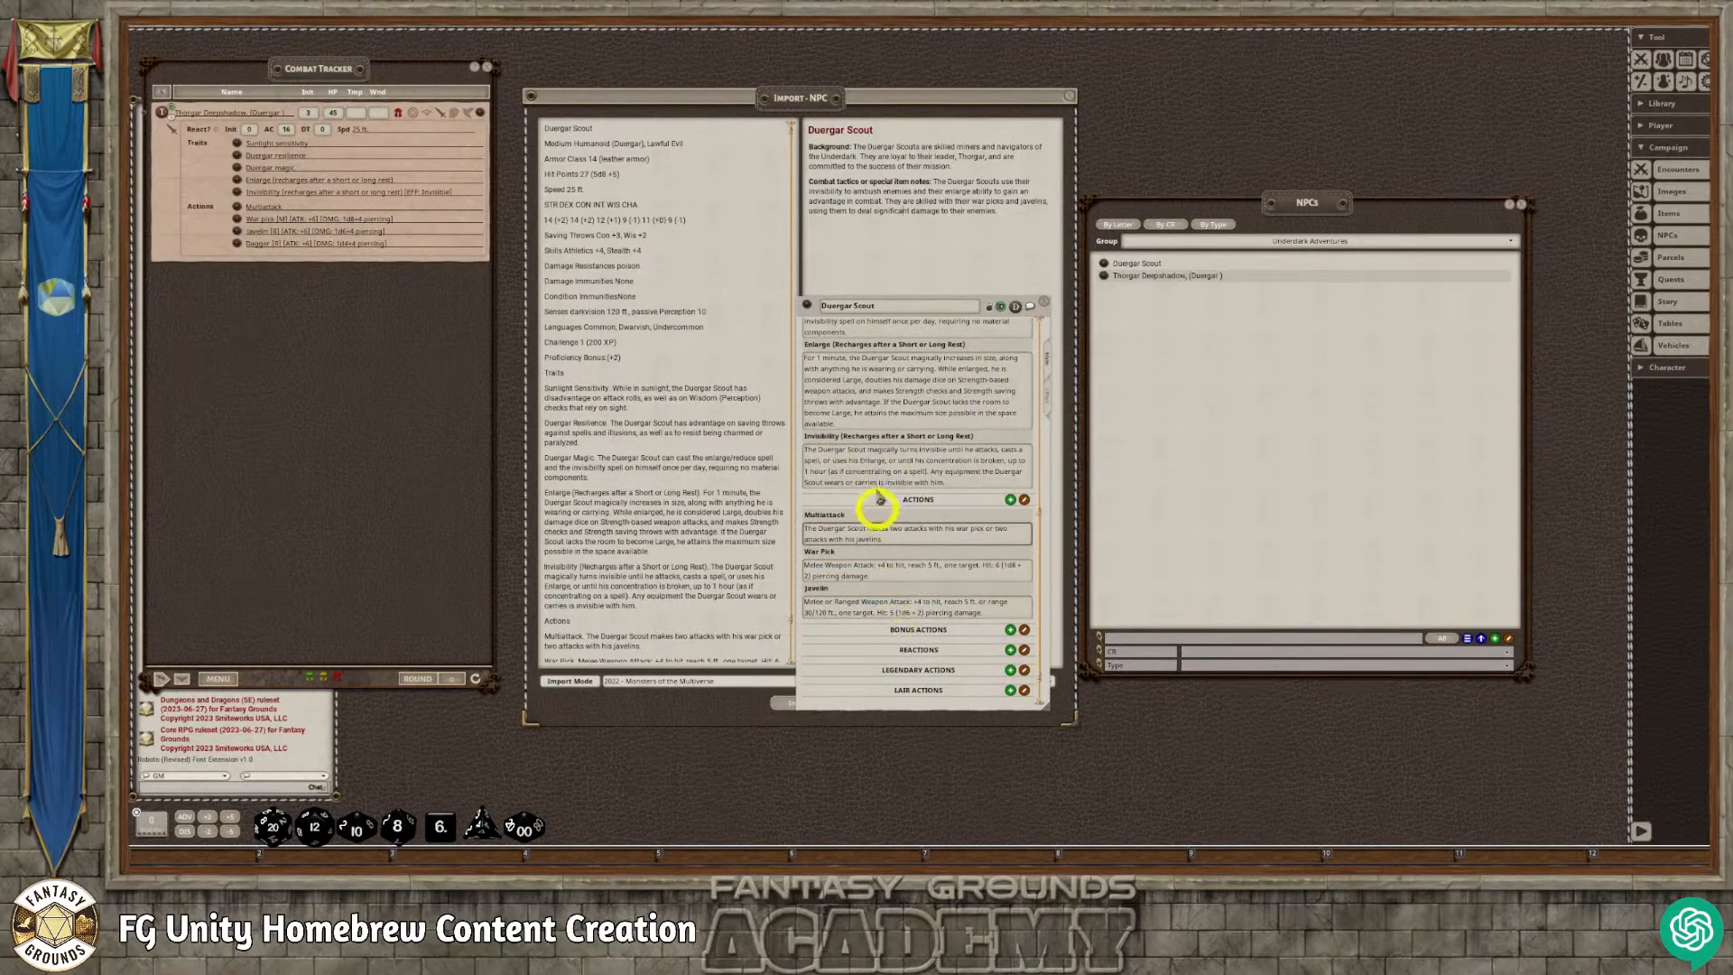
scroll(896, 471, "up", 15)
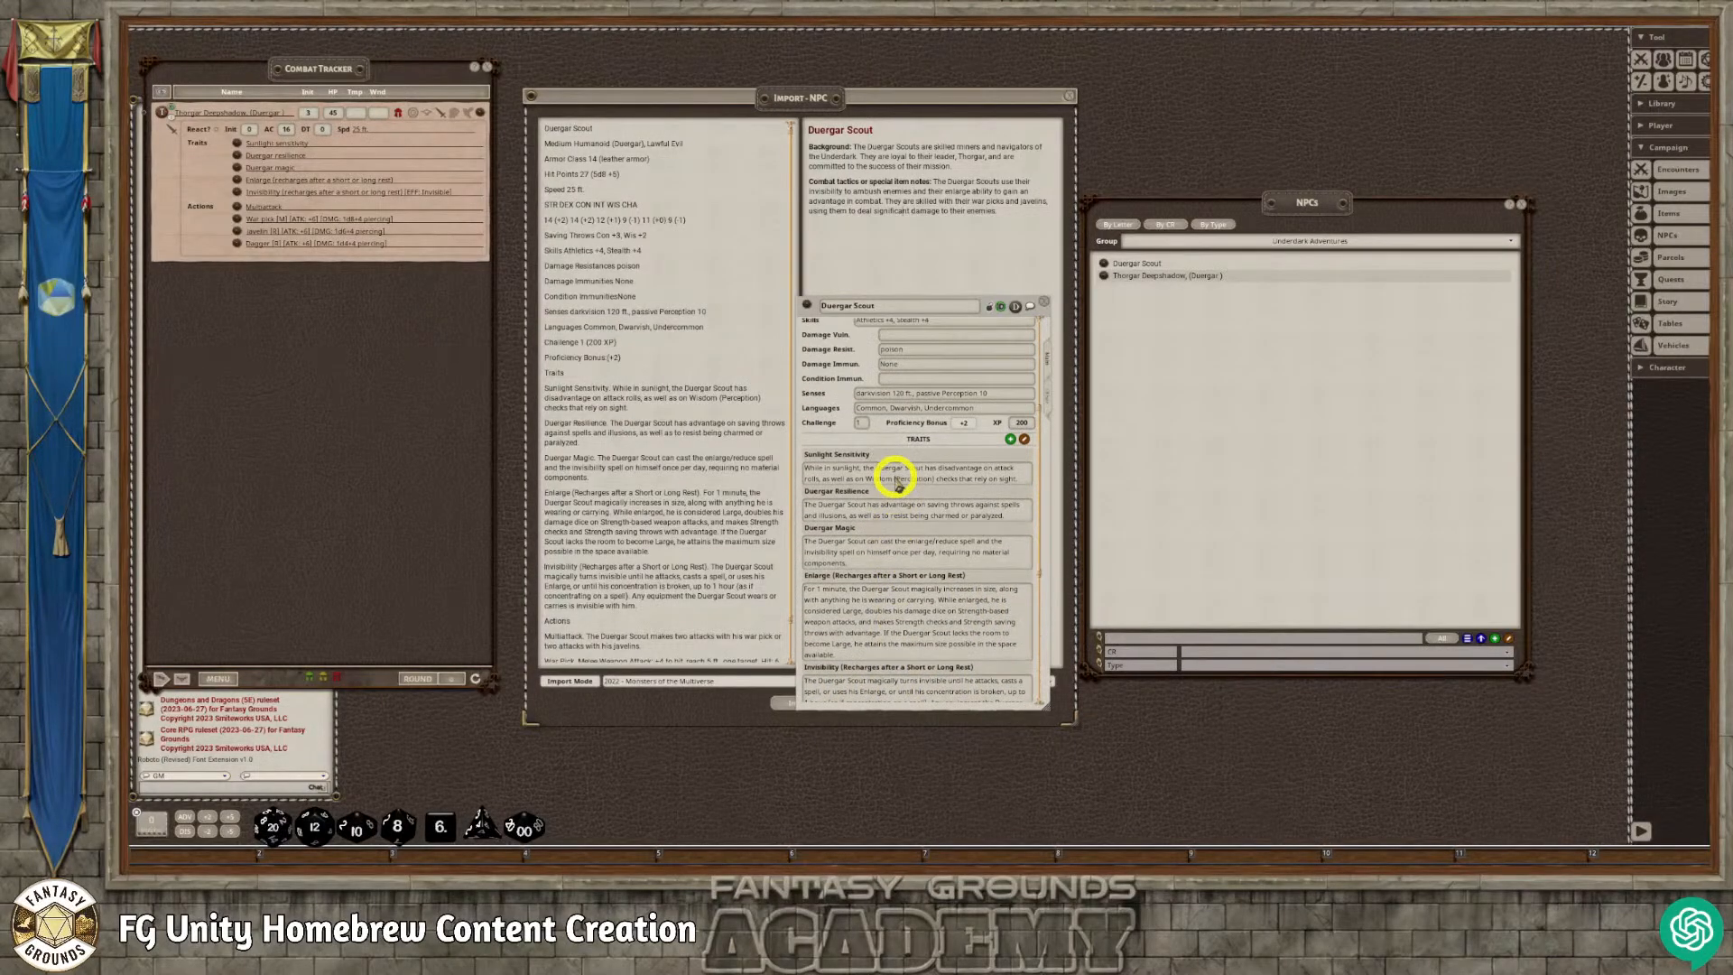
scroll(896, 481, "up", 3)
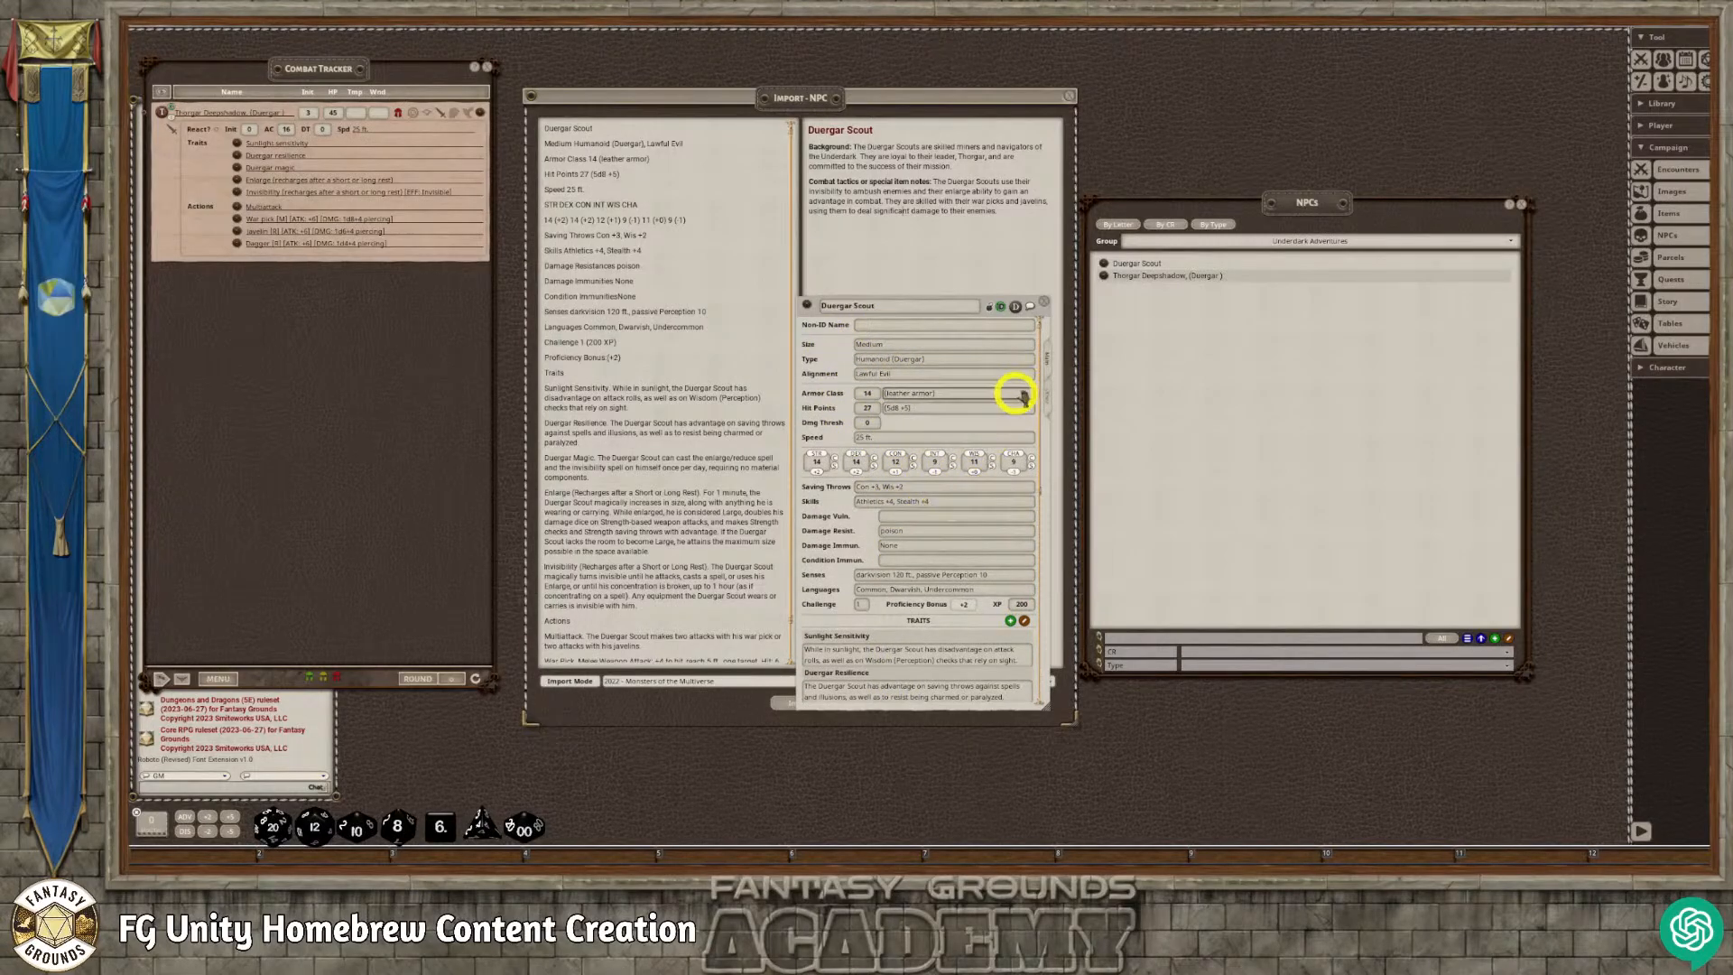
left_click(1046, 397)
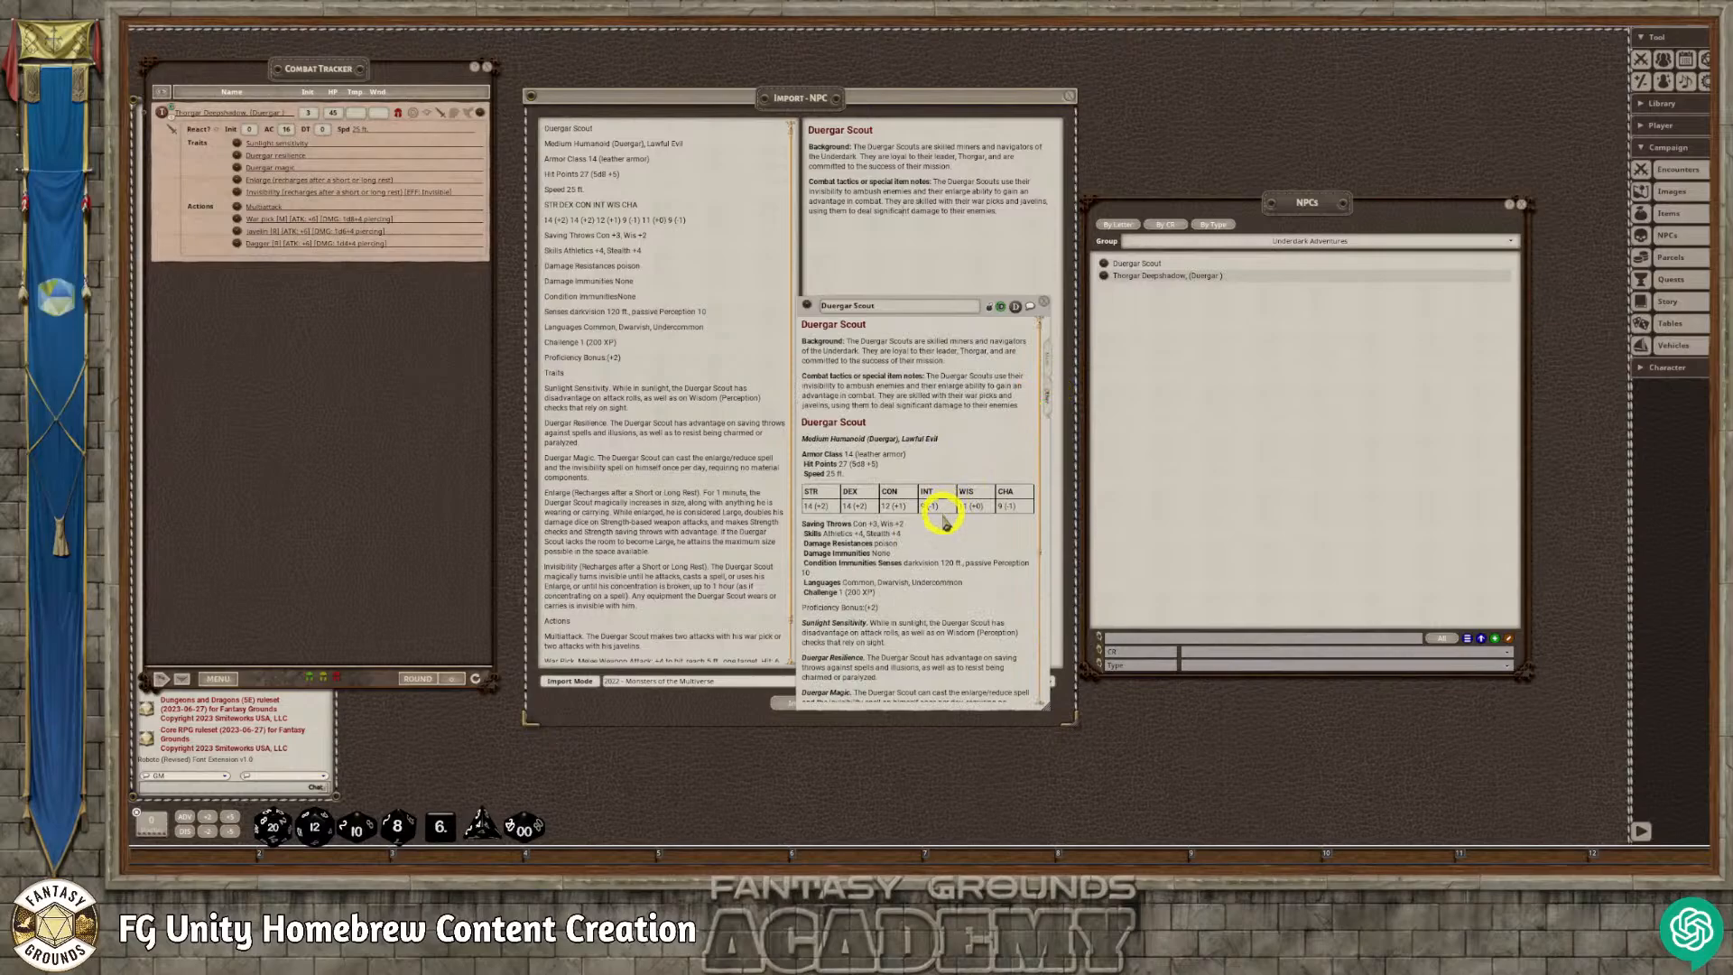
scroll(943, 519, "down", 3)
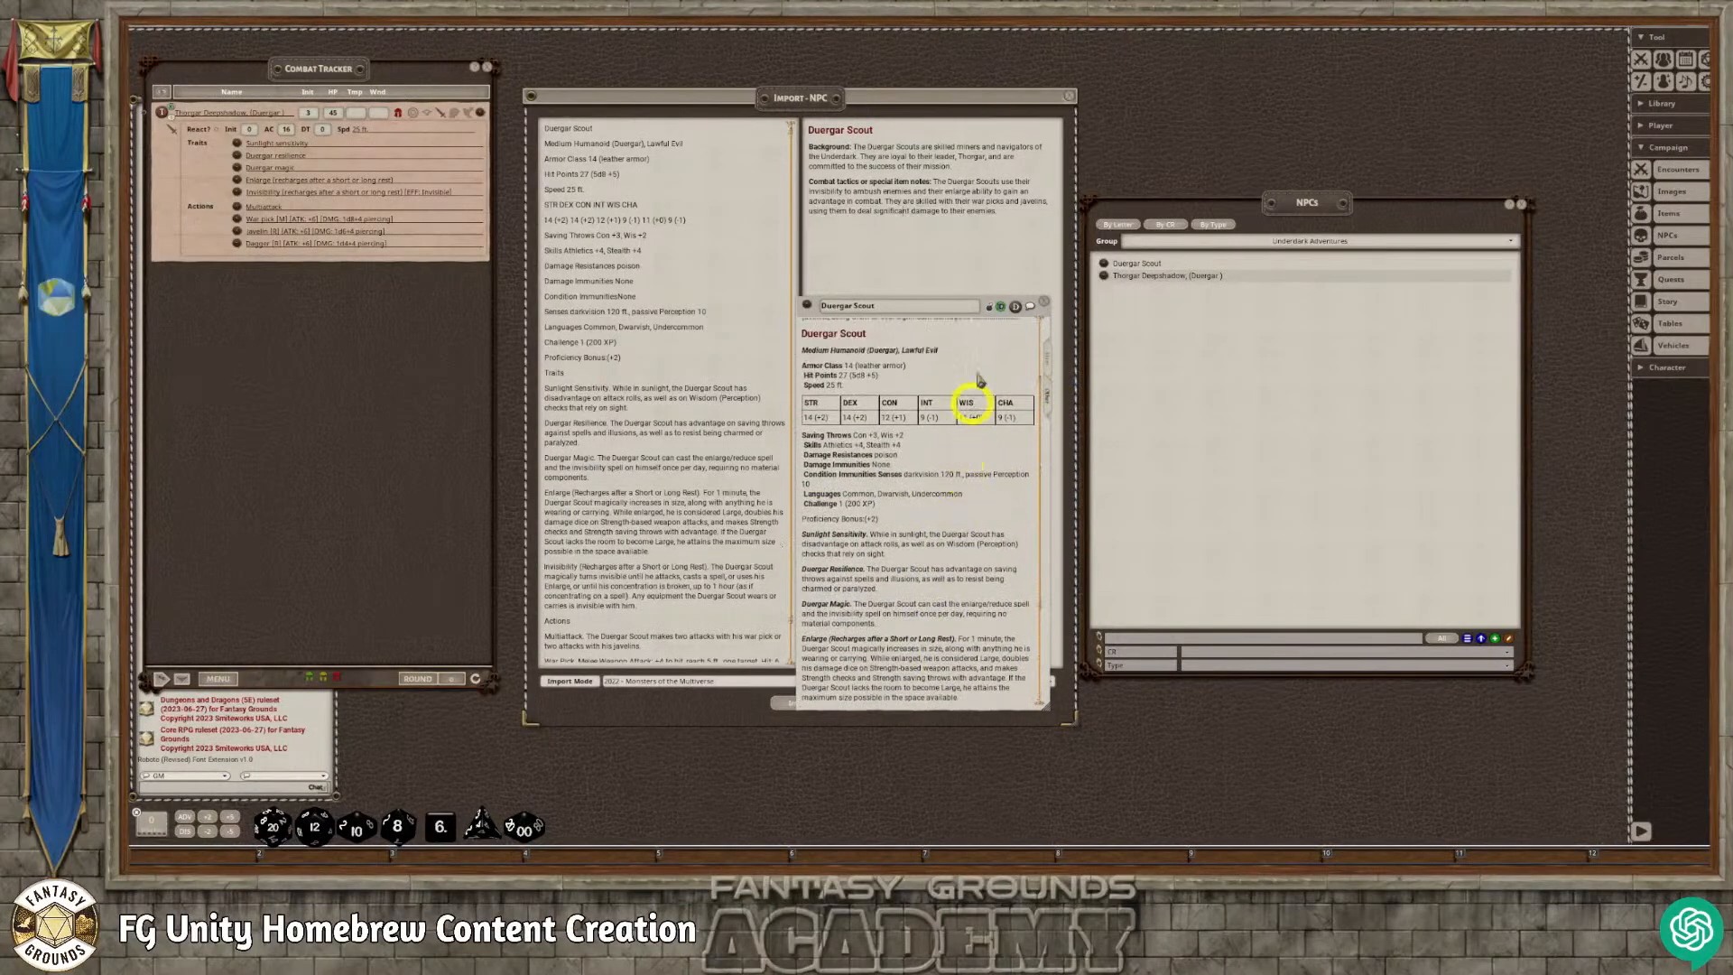
left_click(988, 308)
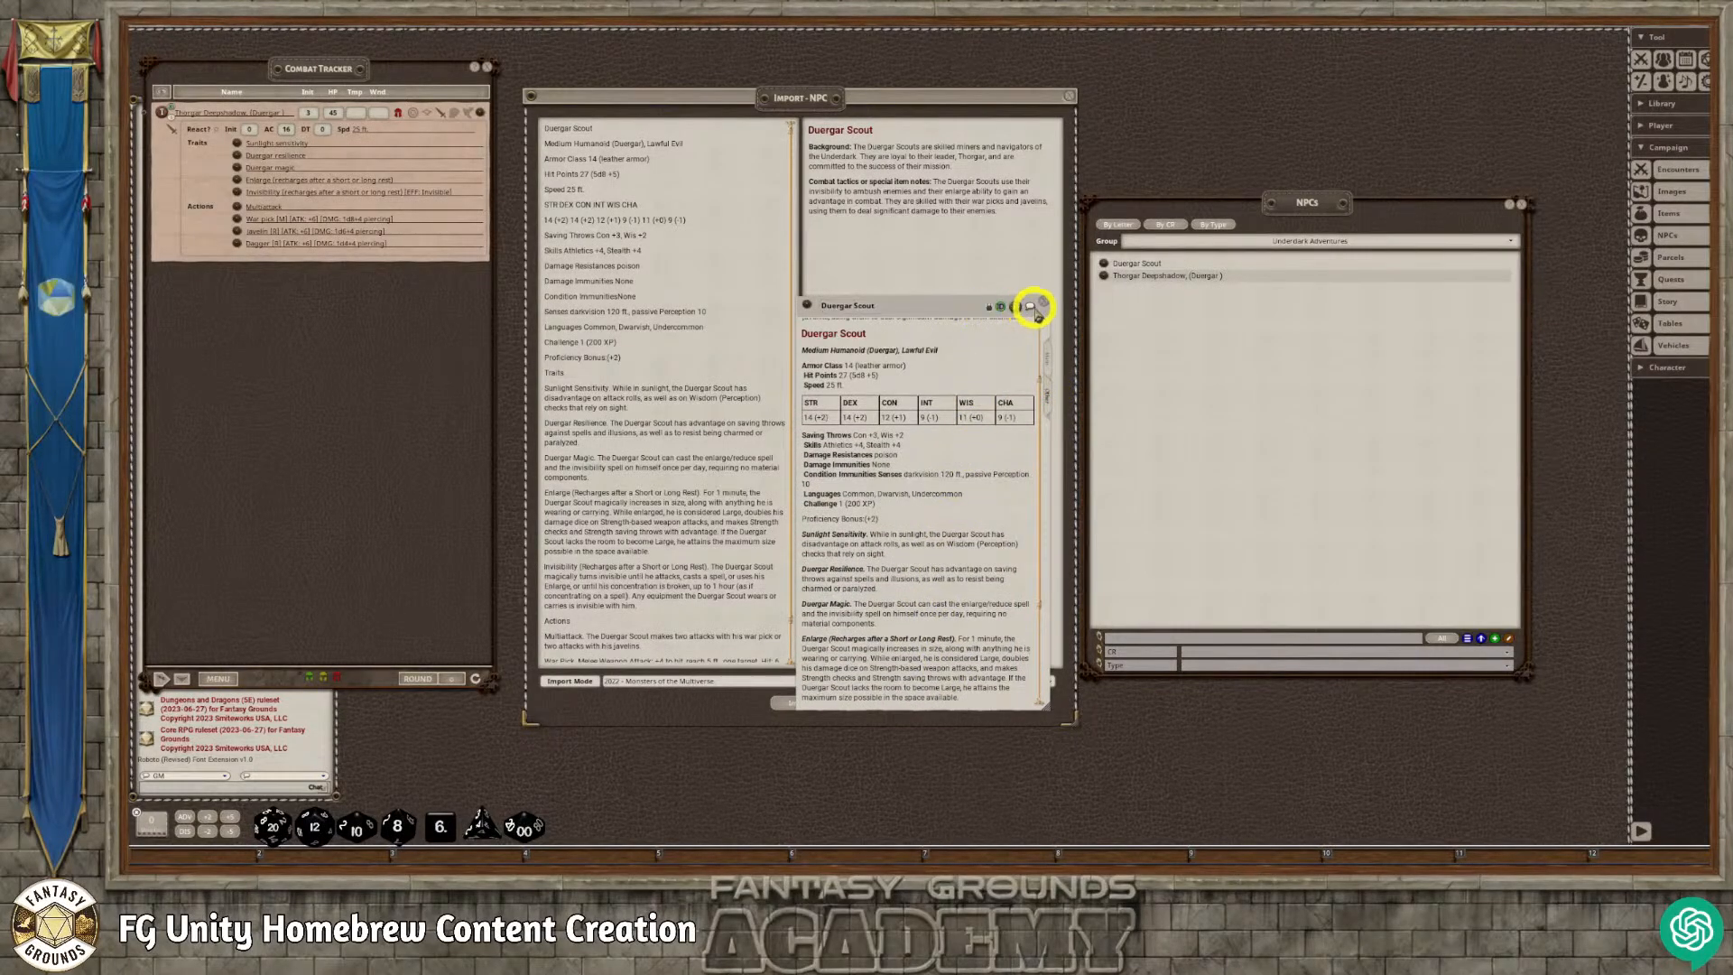
left_click(1033, 307)
Open the encounters list, add a group named "Underdark Adventures", and display that group.
left_click_drag(1313, 221, 830, 225)
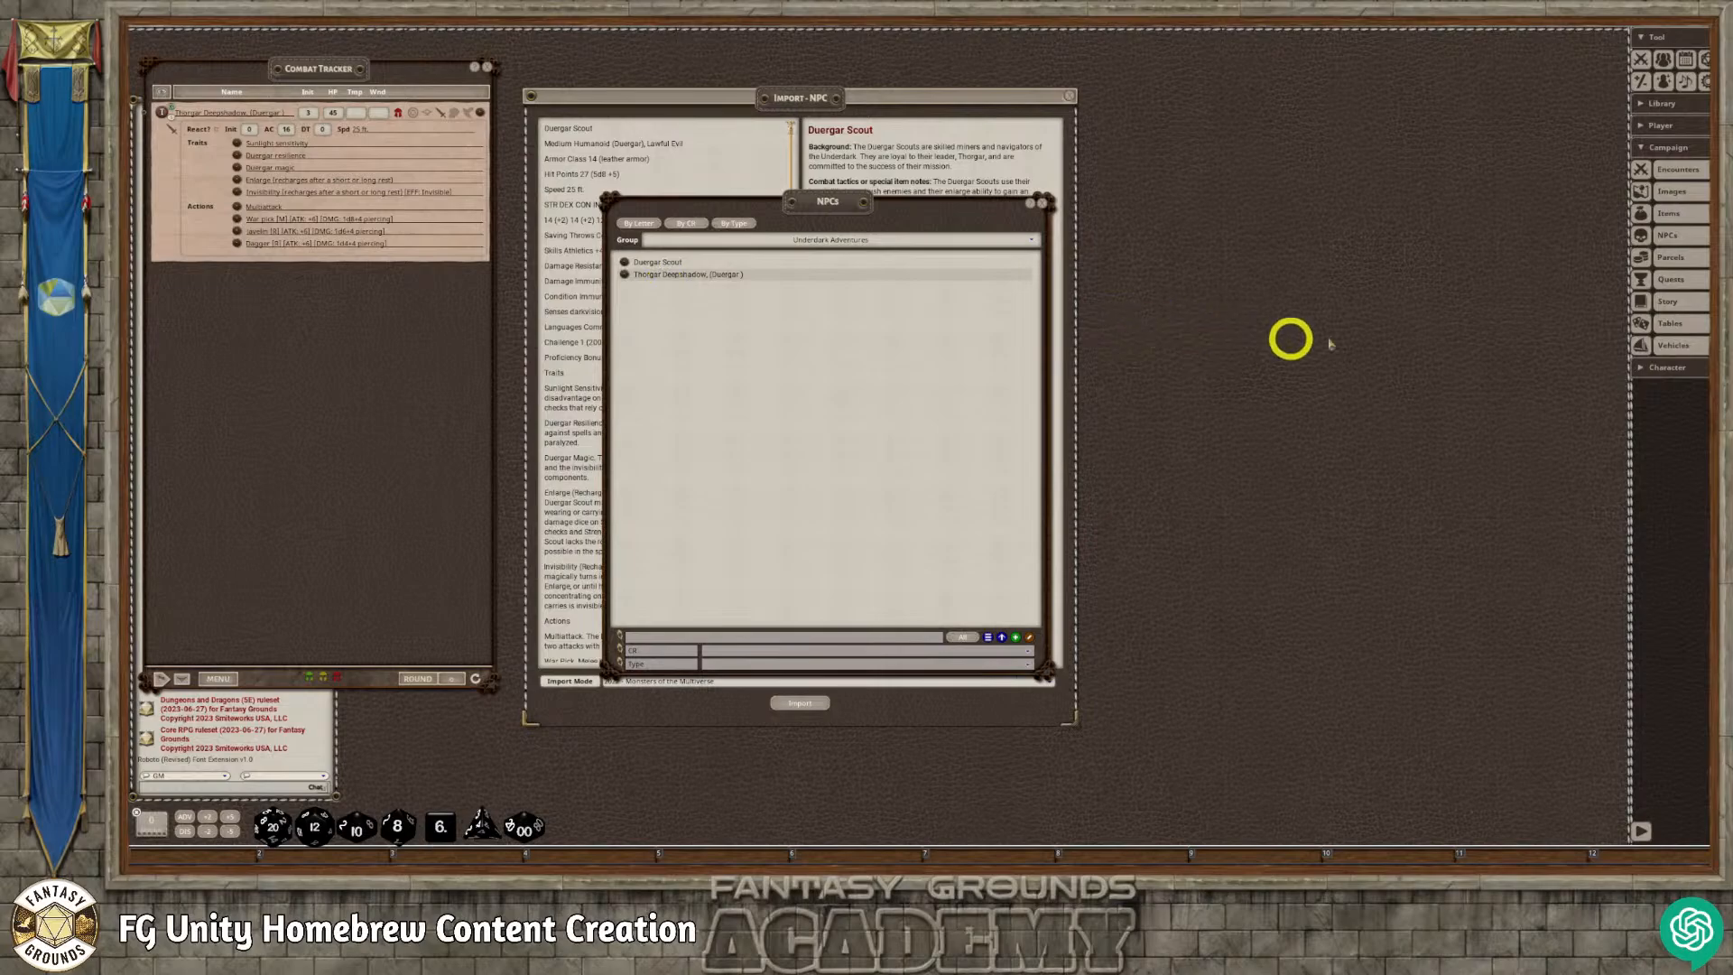
left_click(1676, 169)
left_click_drag(929, 322, 881, 329)
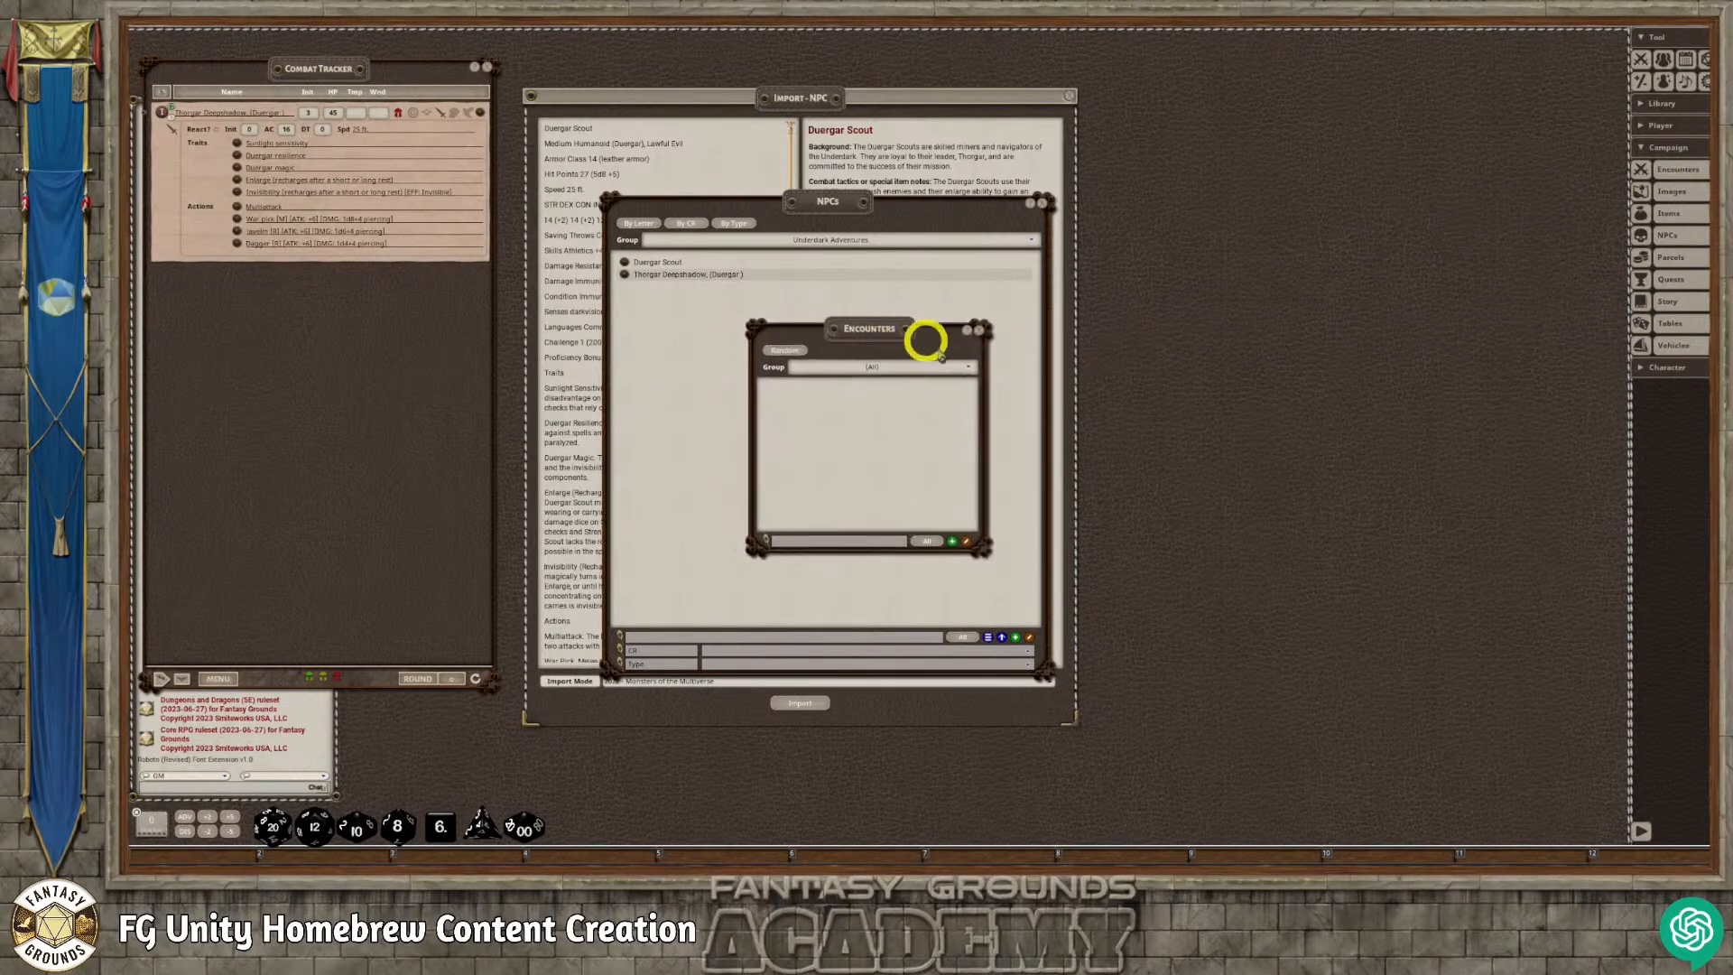
left_click(967, 368)
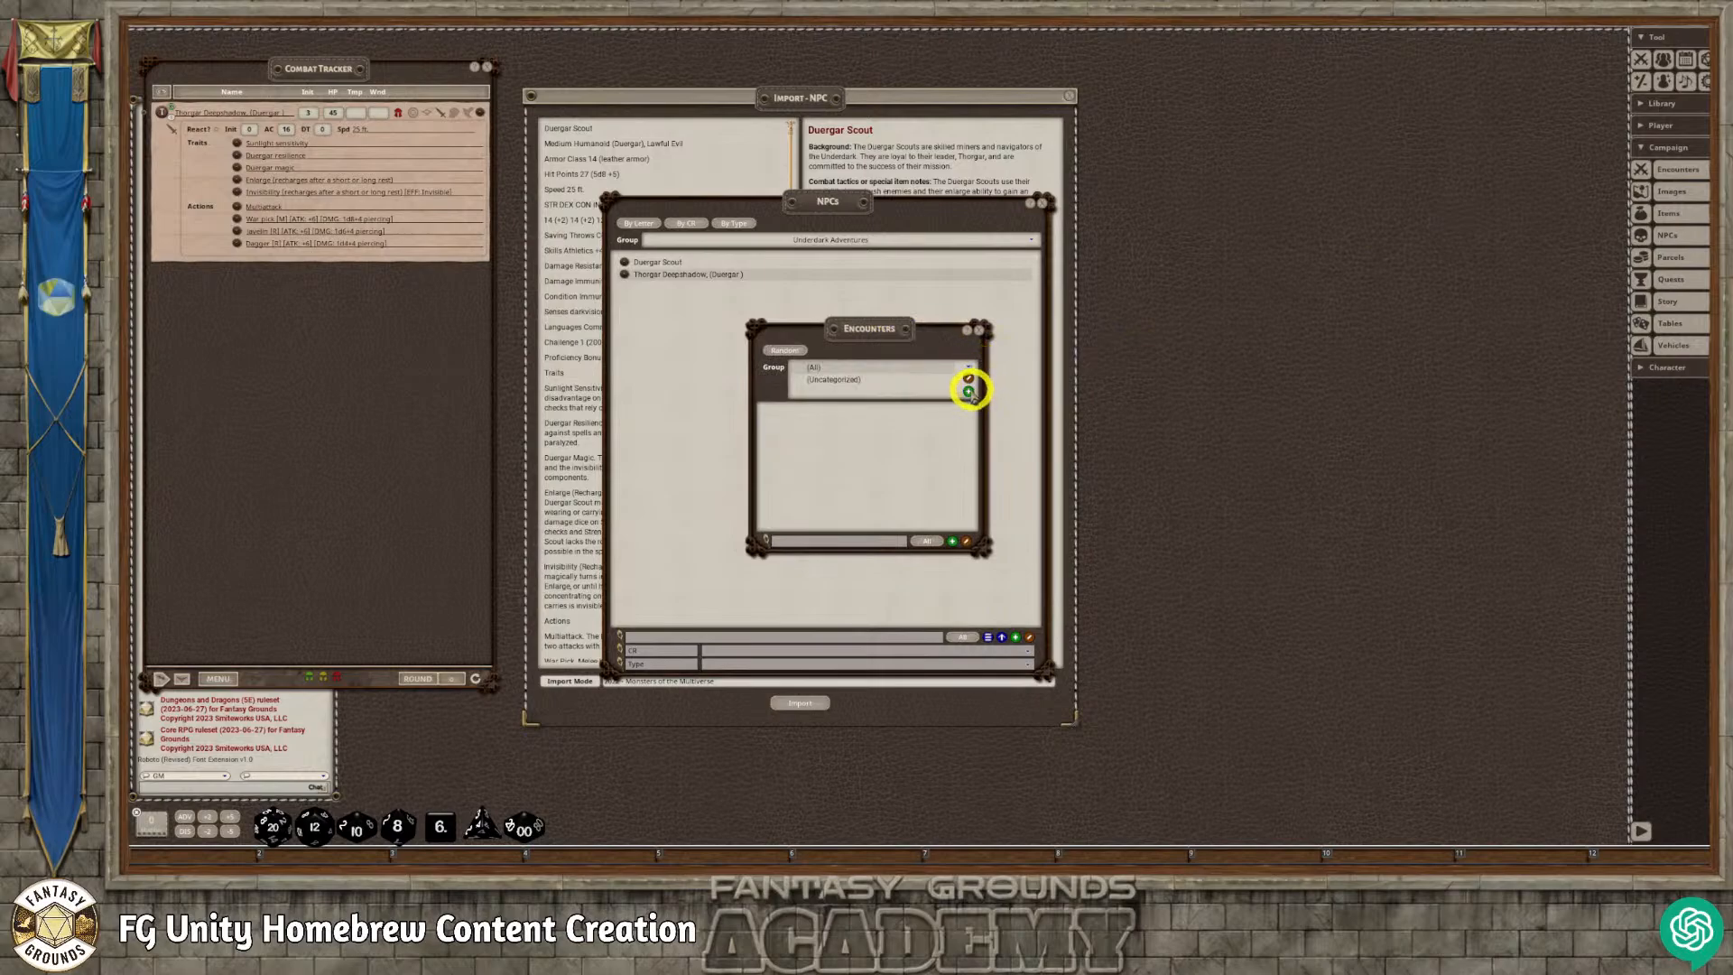
left_click(968, 390)
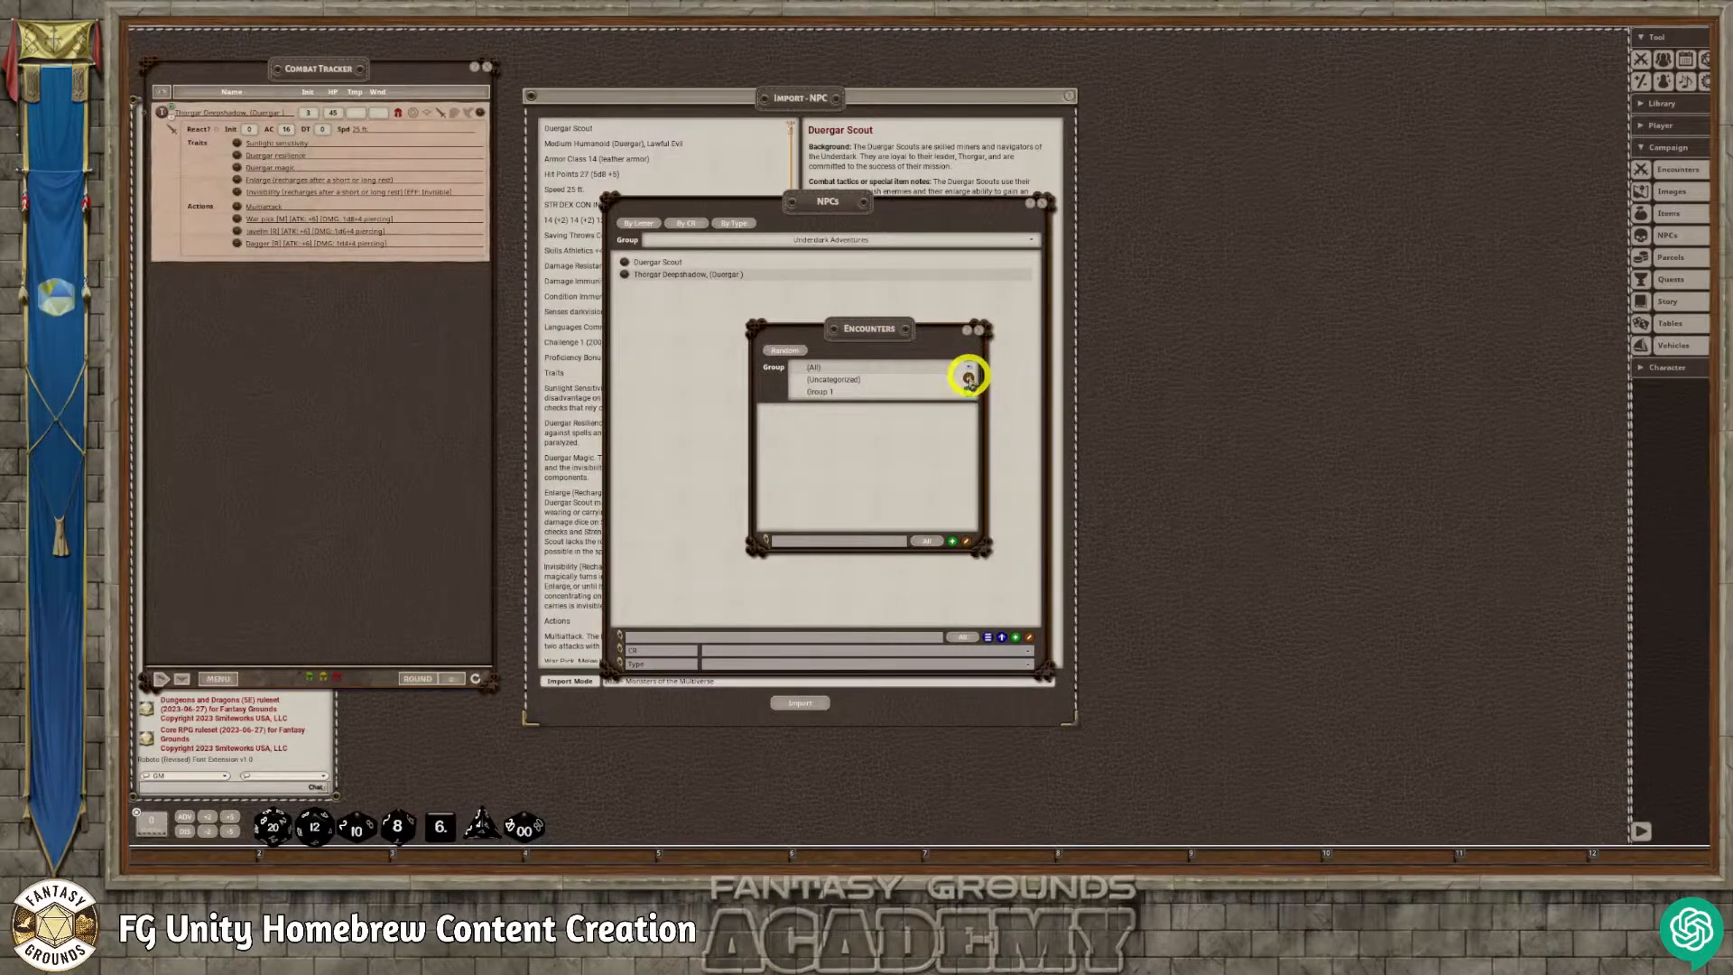
left_click(969, 378)
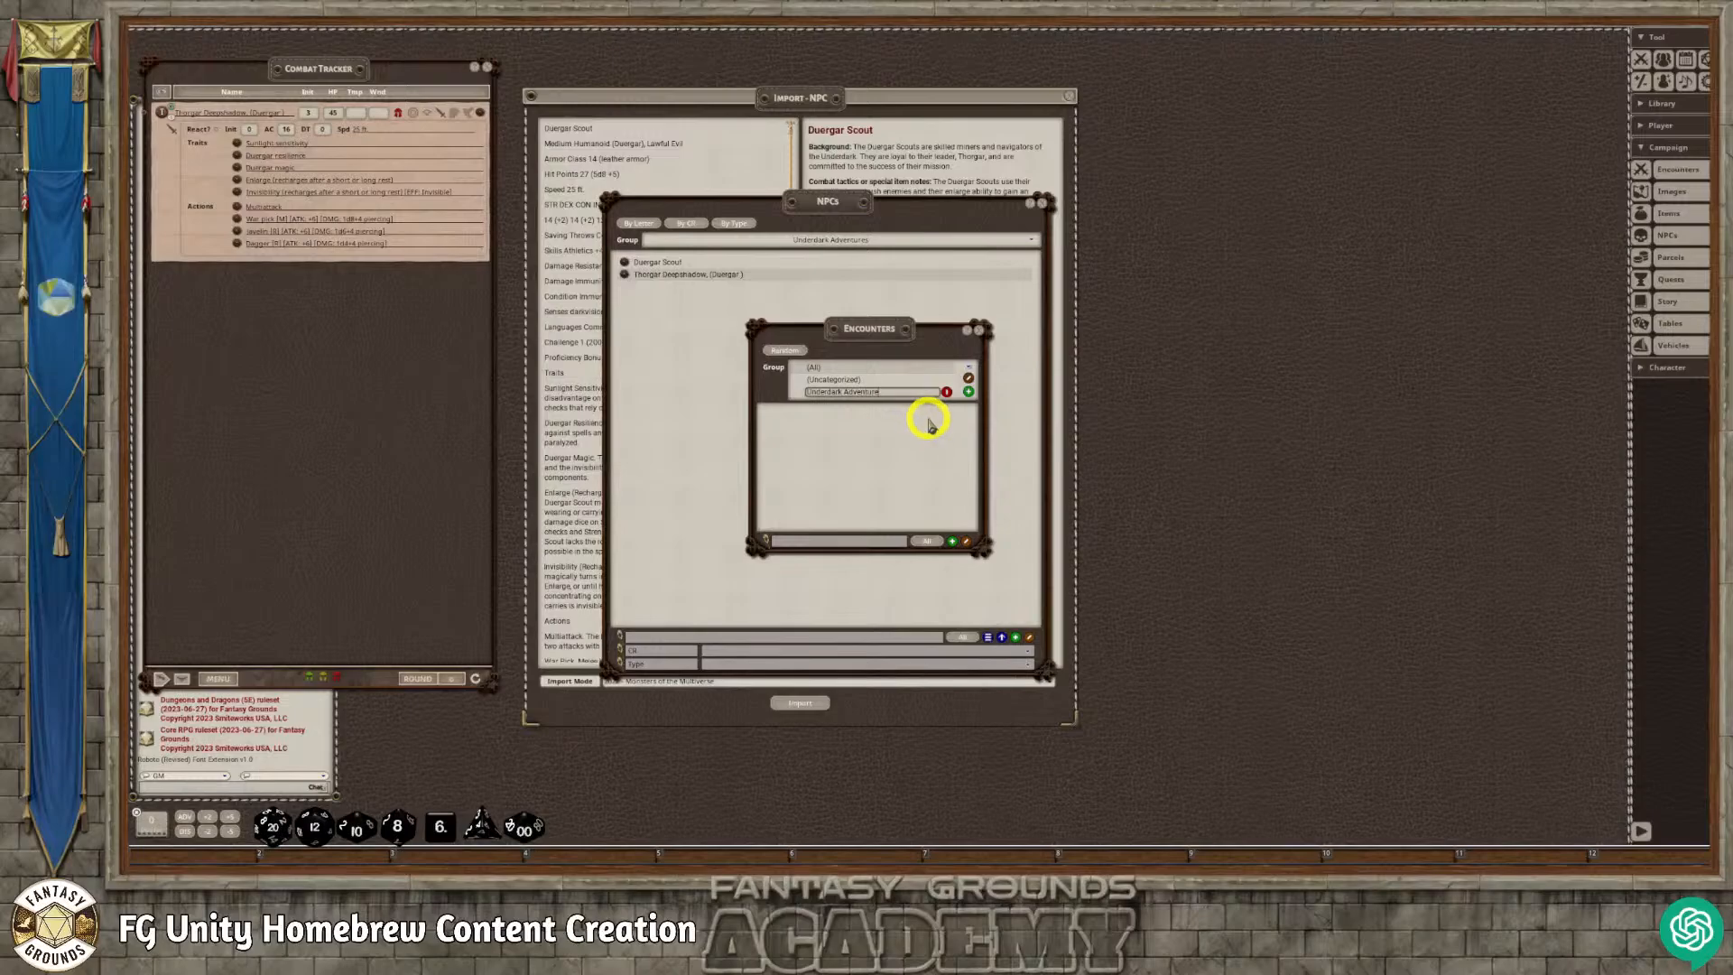
left_click(968, 378)
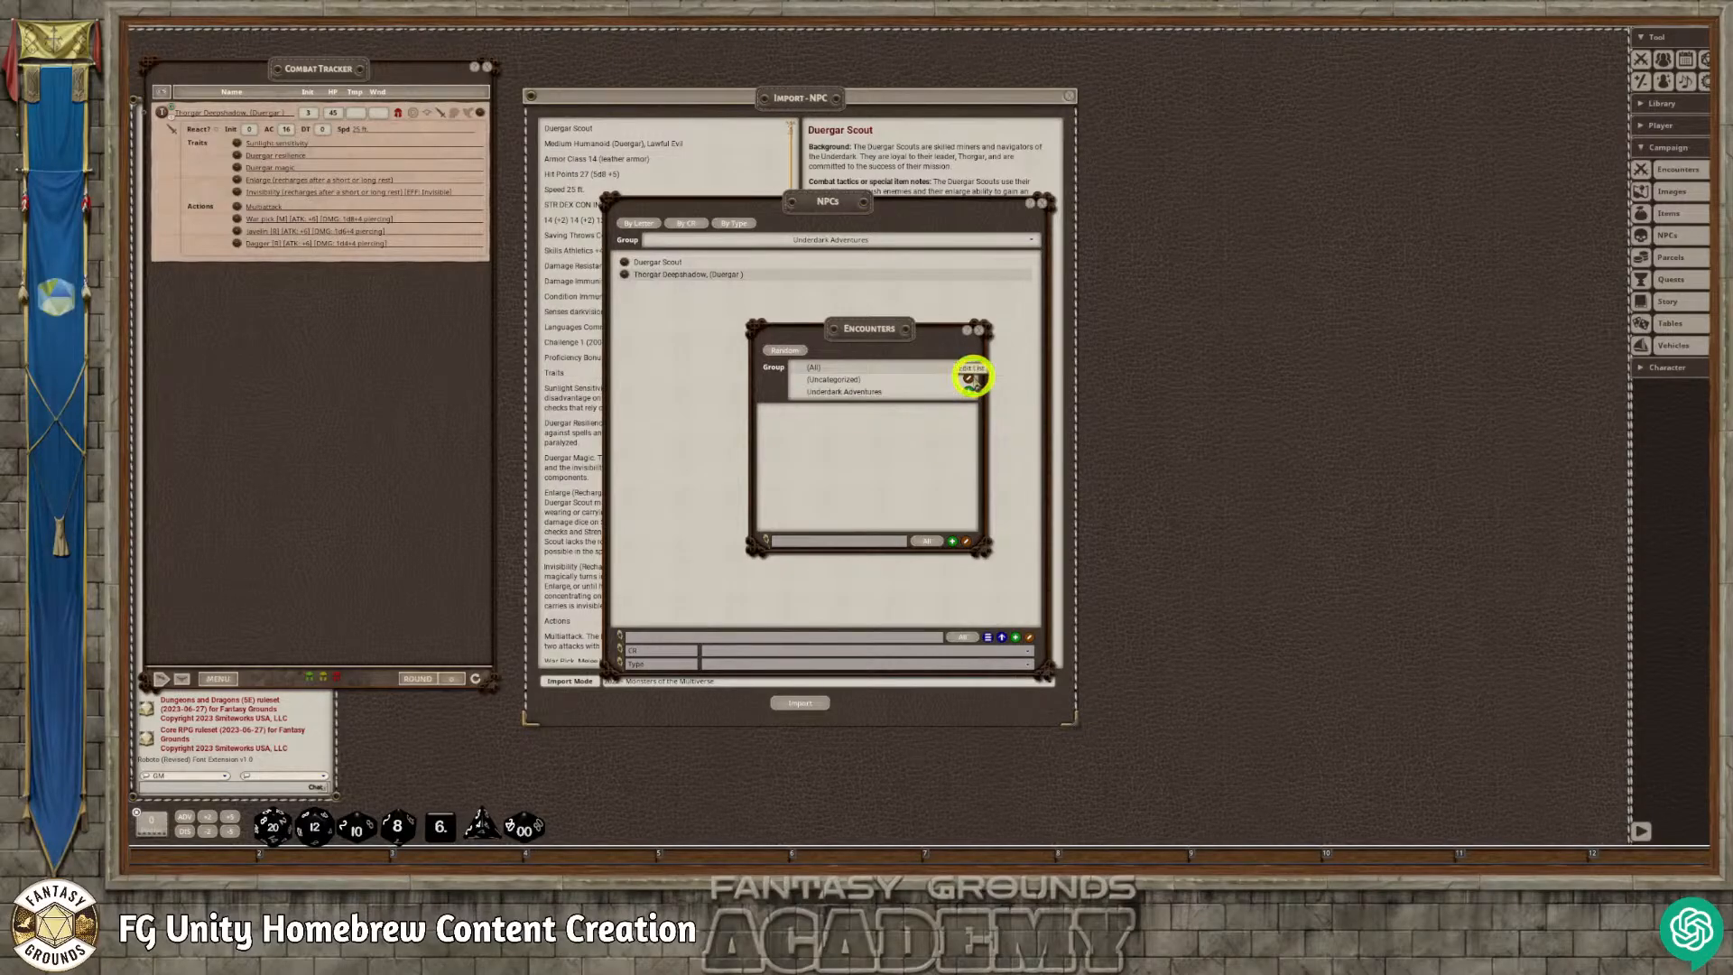
left_click(876, 391)
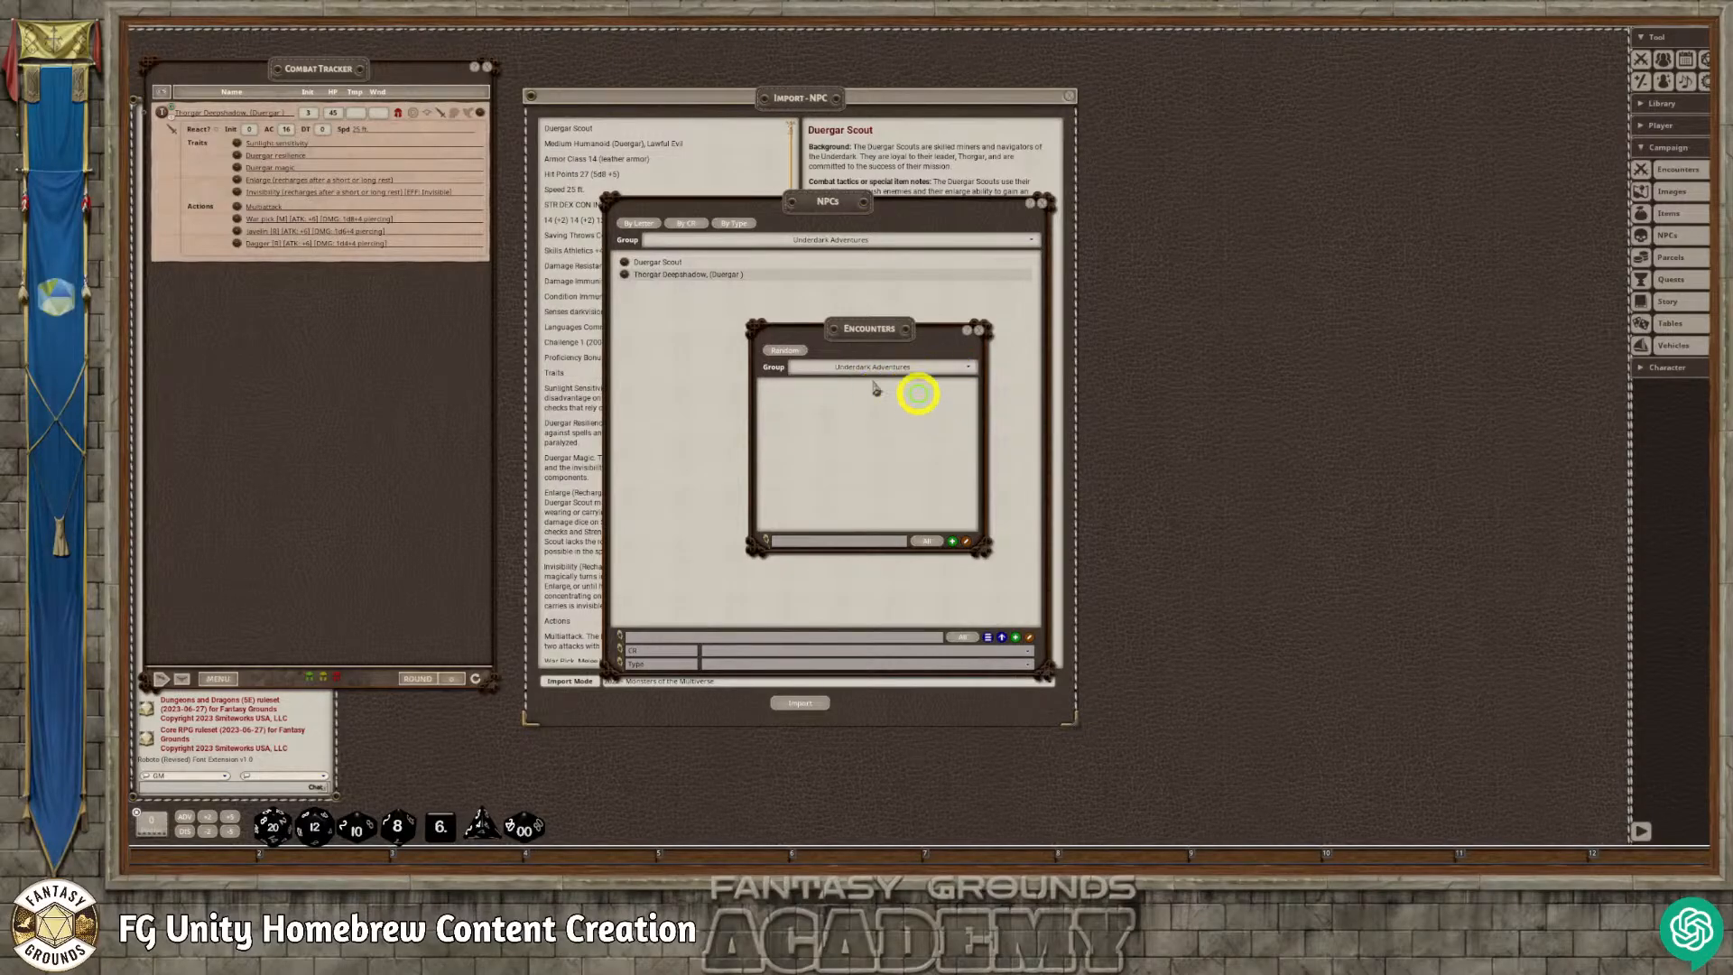
Create a new encounter in the Underdark Adventures group and place its record over the NPC list.
left_click(952, 543)
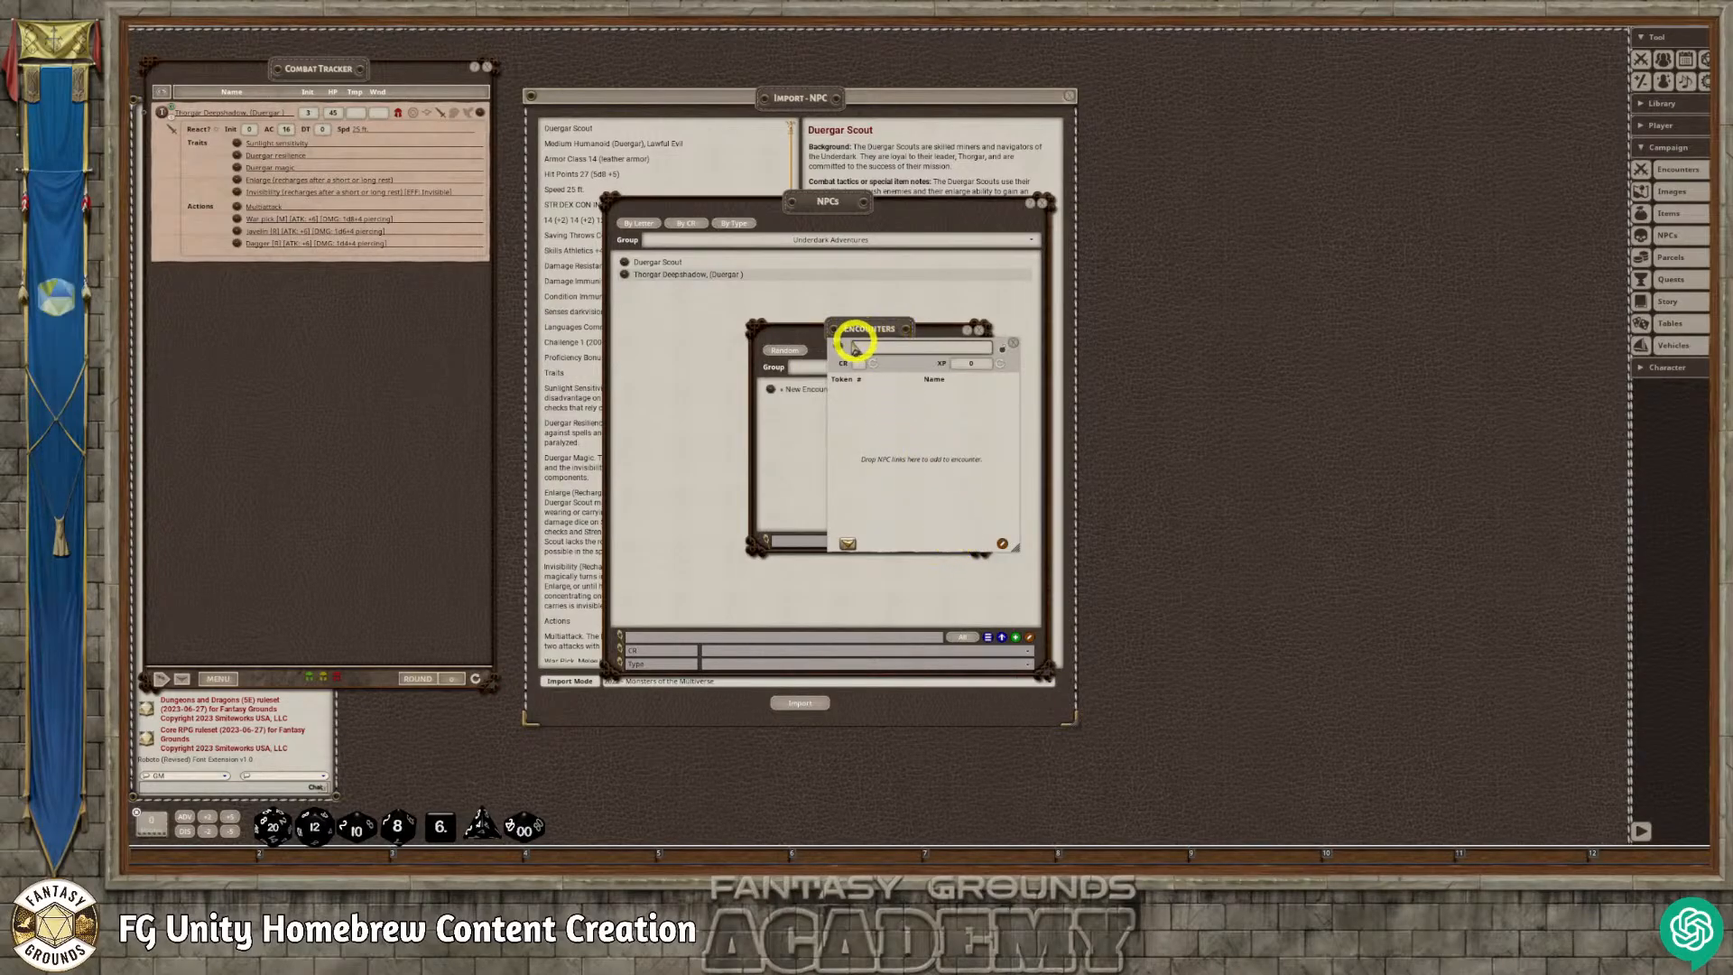
left_click_drag(870, 336, 548, 345)
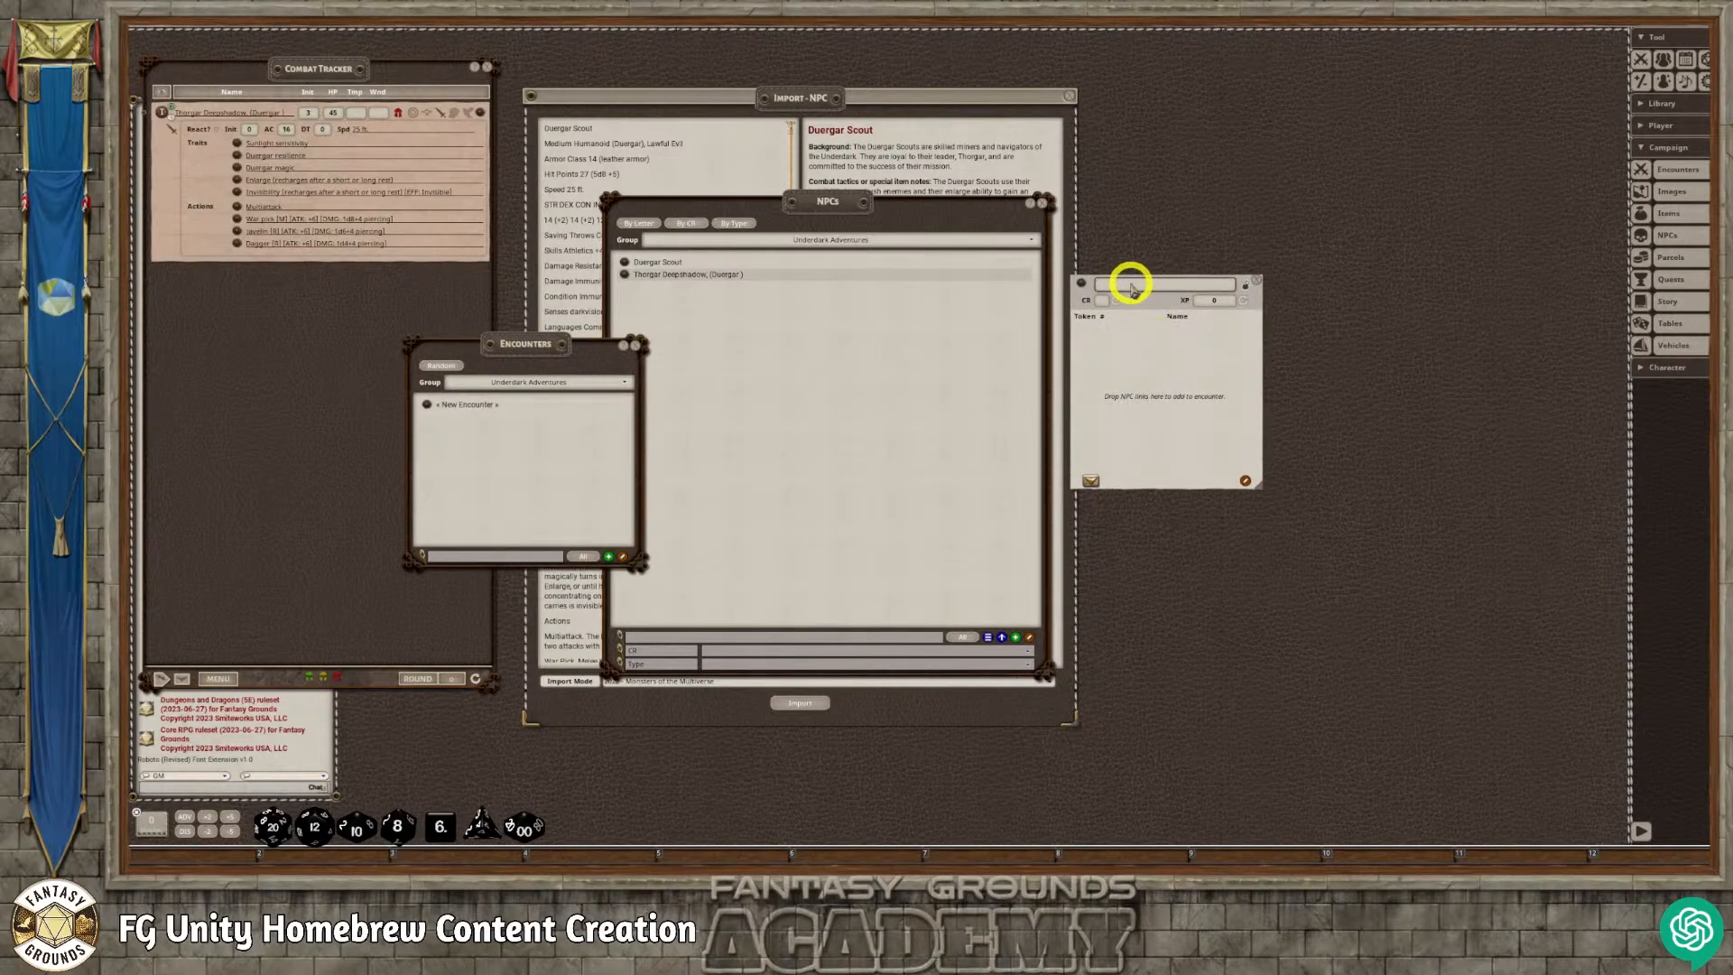
left_click_drag(1230, 298, 905, 340)
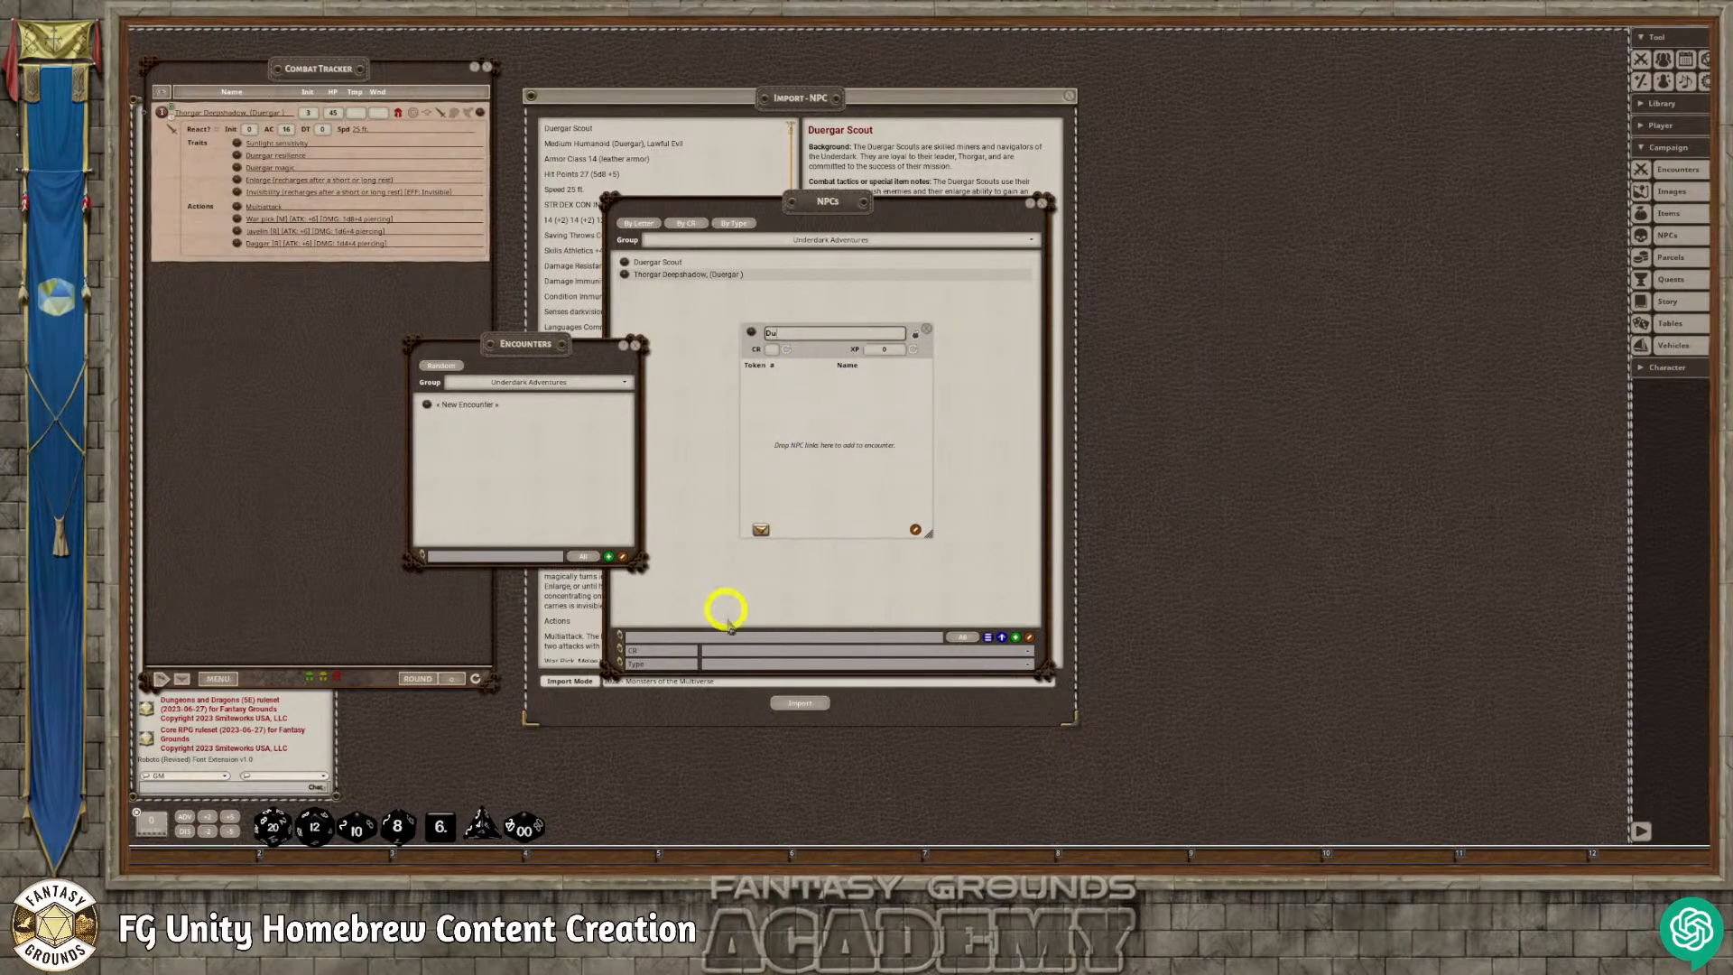
Switch to ChatGPT, look up the adventure's title at the start of the generated response, and return to Fantasy Grounds.
left_click(370, 878)
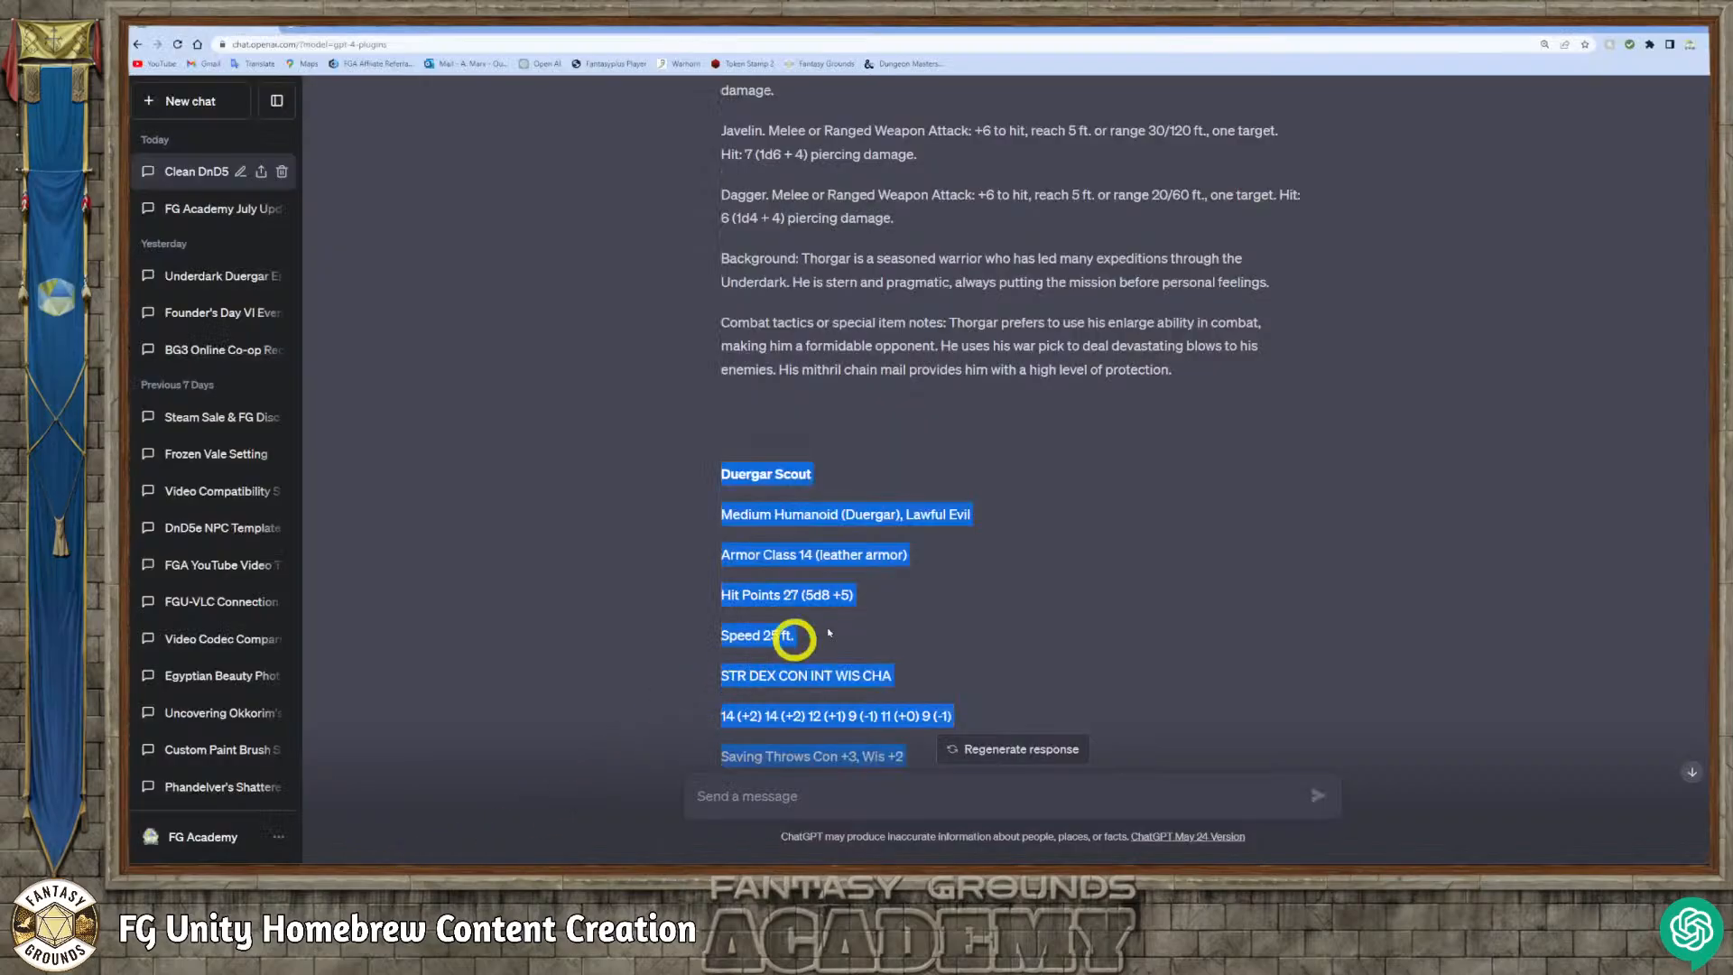
scroll(963, 613, "up", 17)
scroll(965, 621, "up", 20)
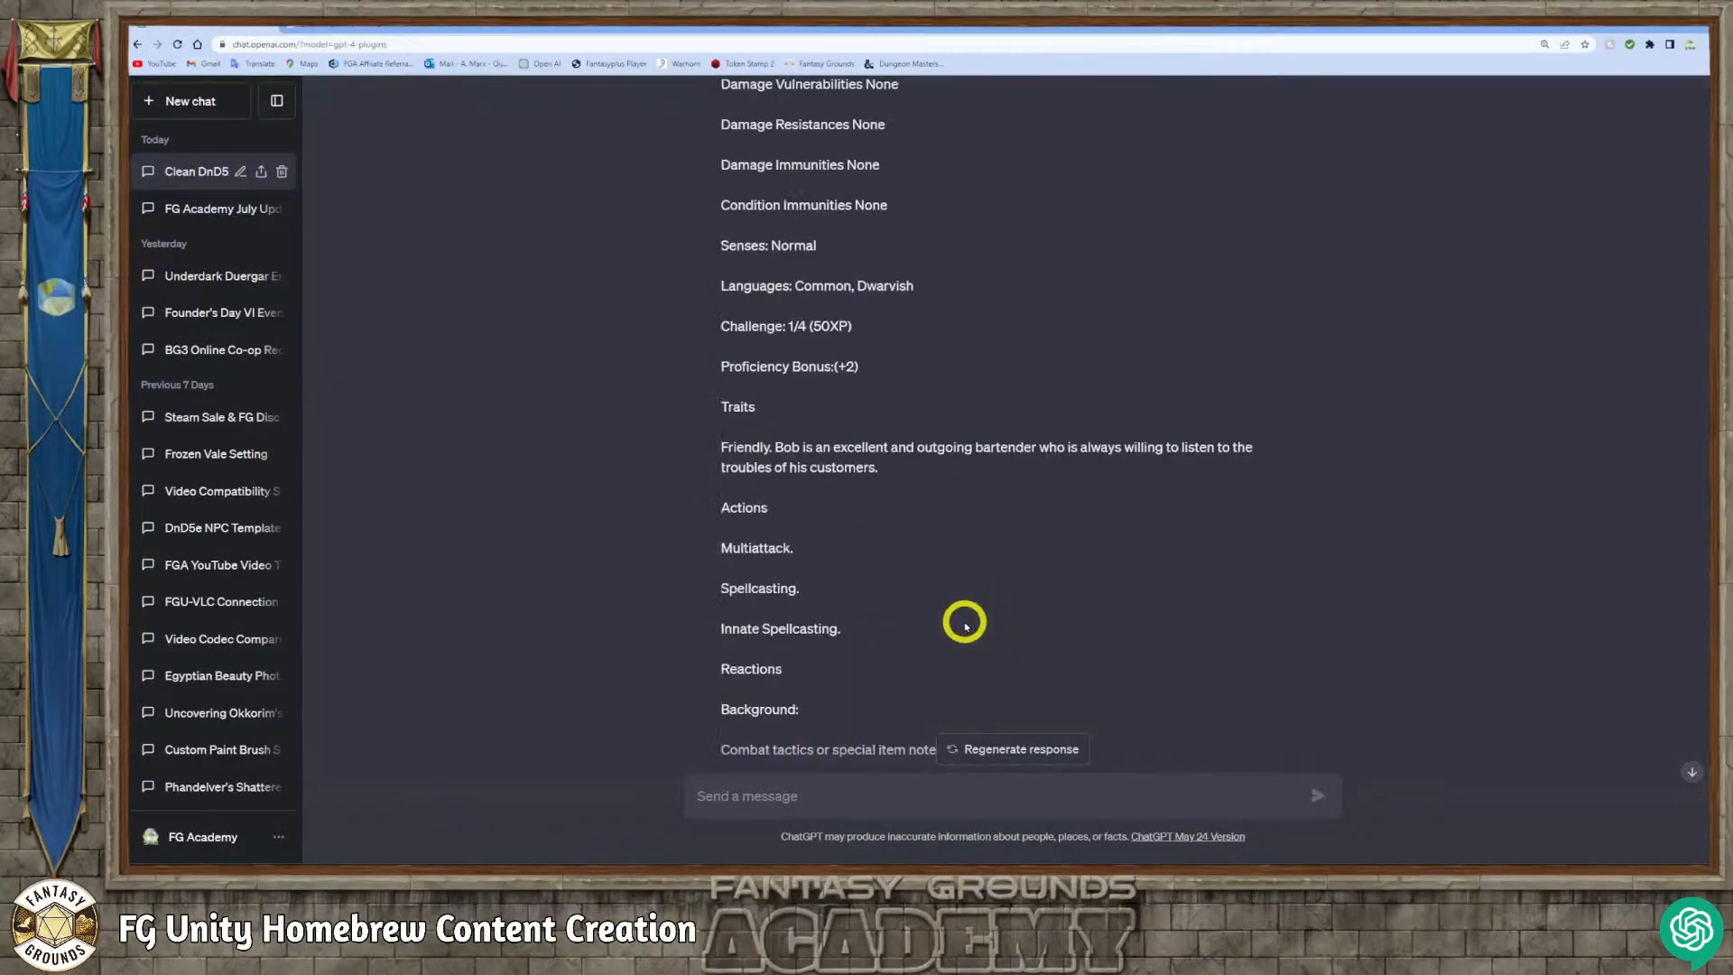
scroll(957, 637, "up", 20)
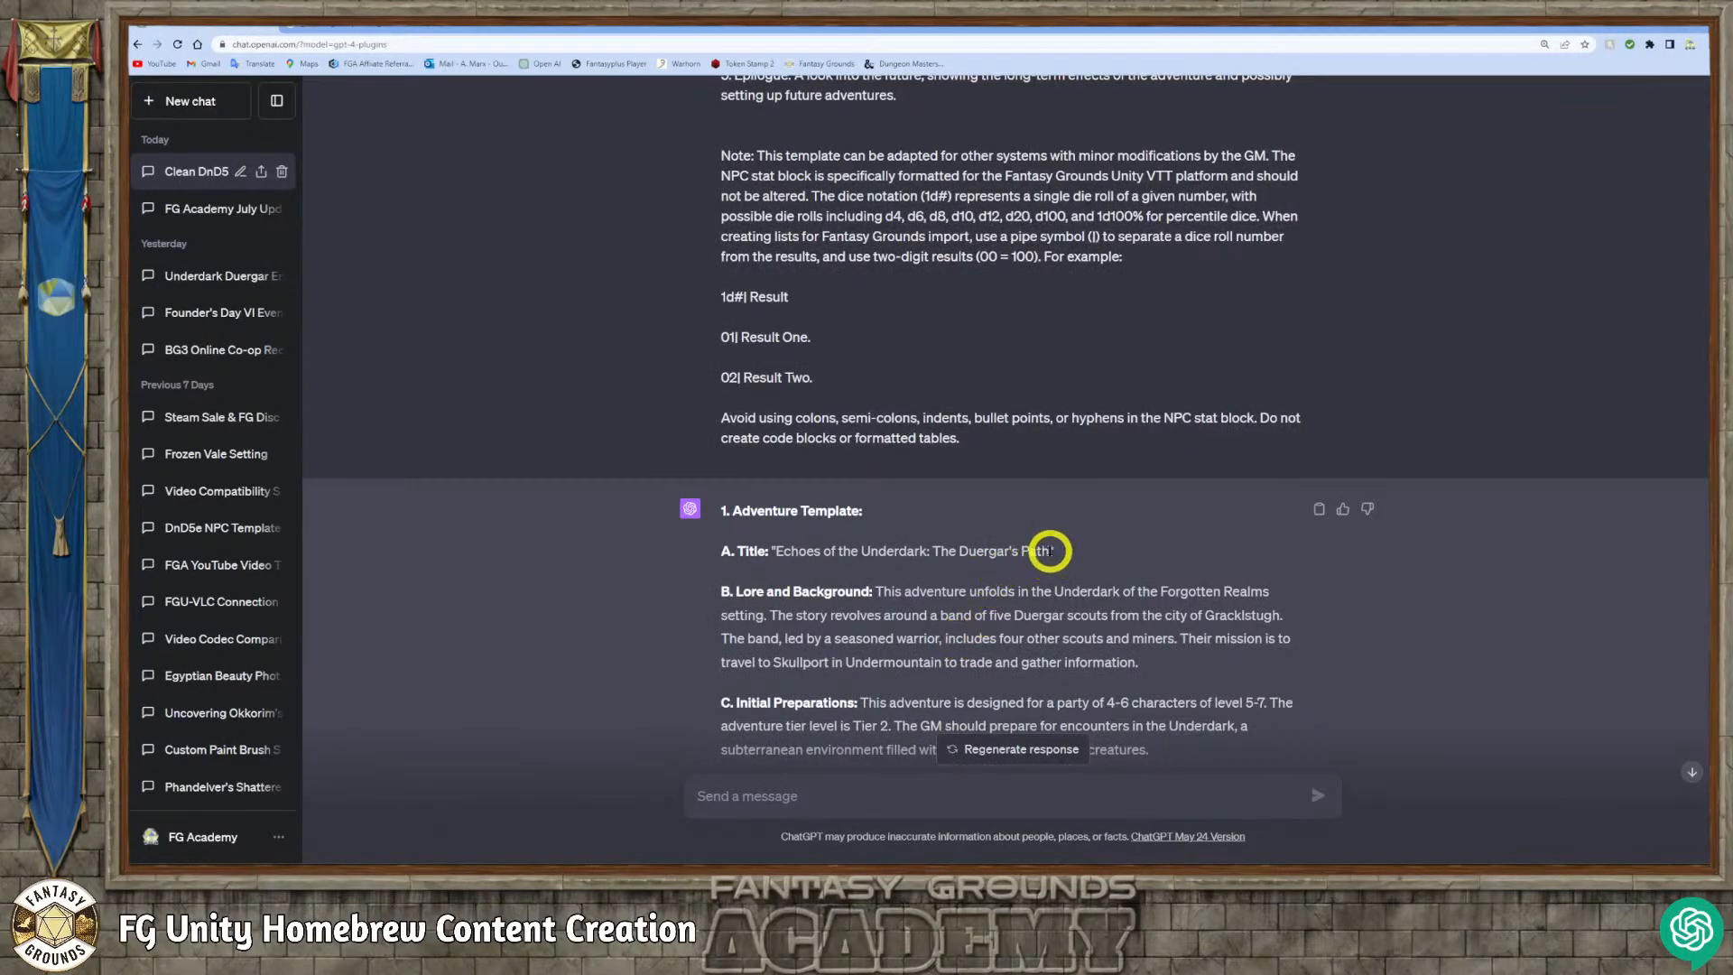
mouse_move(1047, 552)
left_mouse_down()
mouse_move(772, 552)
mouse_move(1048, 553)
left_mouse_up()
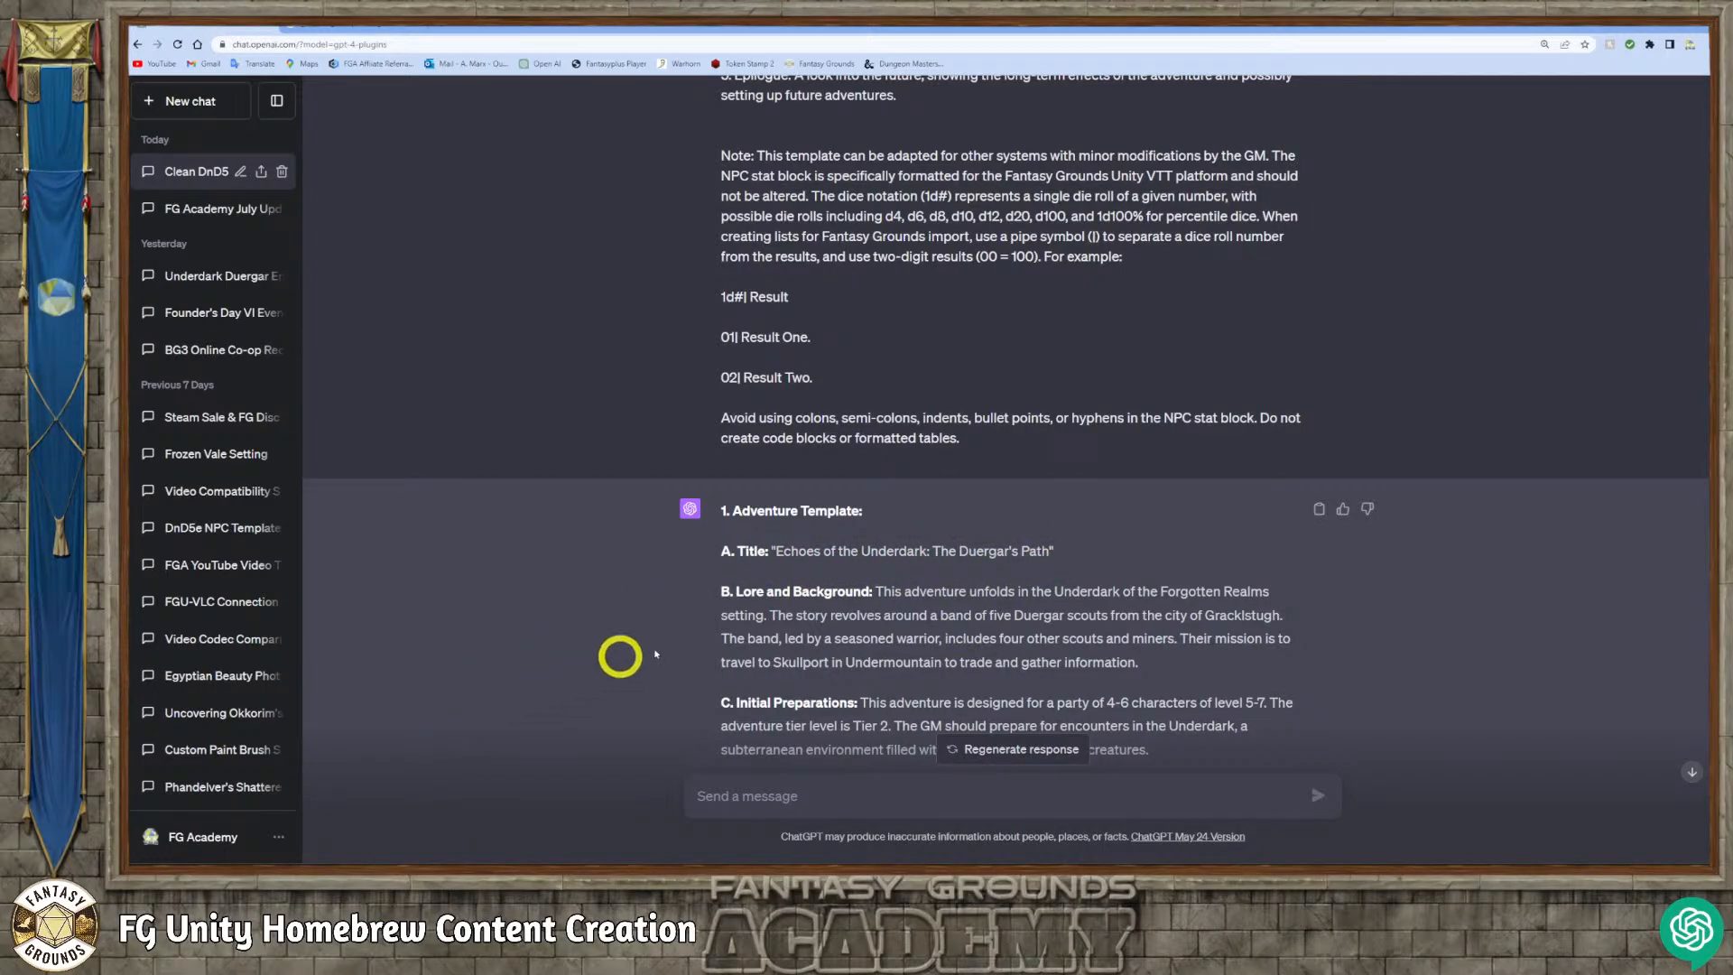
left_click(366, 864)
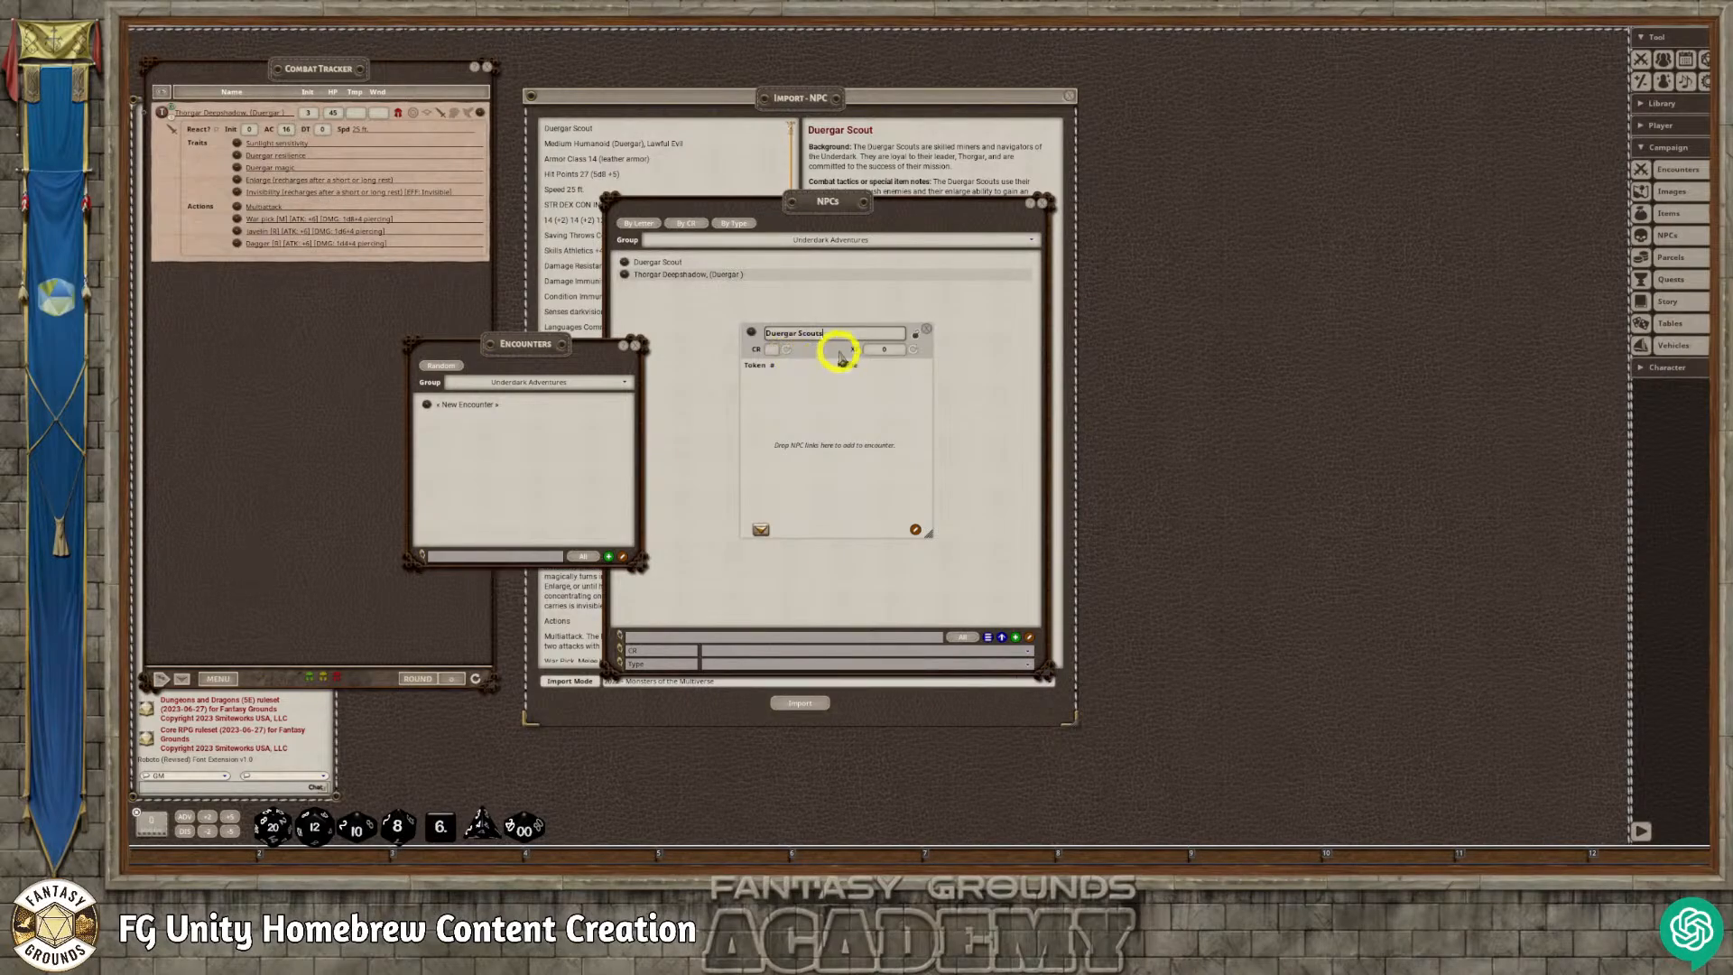
Name the new encounter "Duergar Scouts", move it beside the NPC list, and close the encounters list.
type("s")
left_click_drag(835, 351, 1174, 254)
left_click(635, 345)
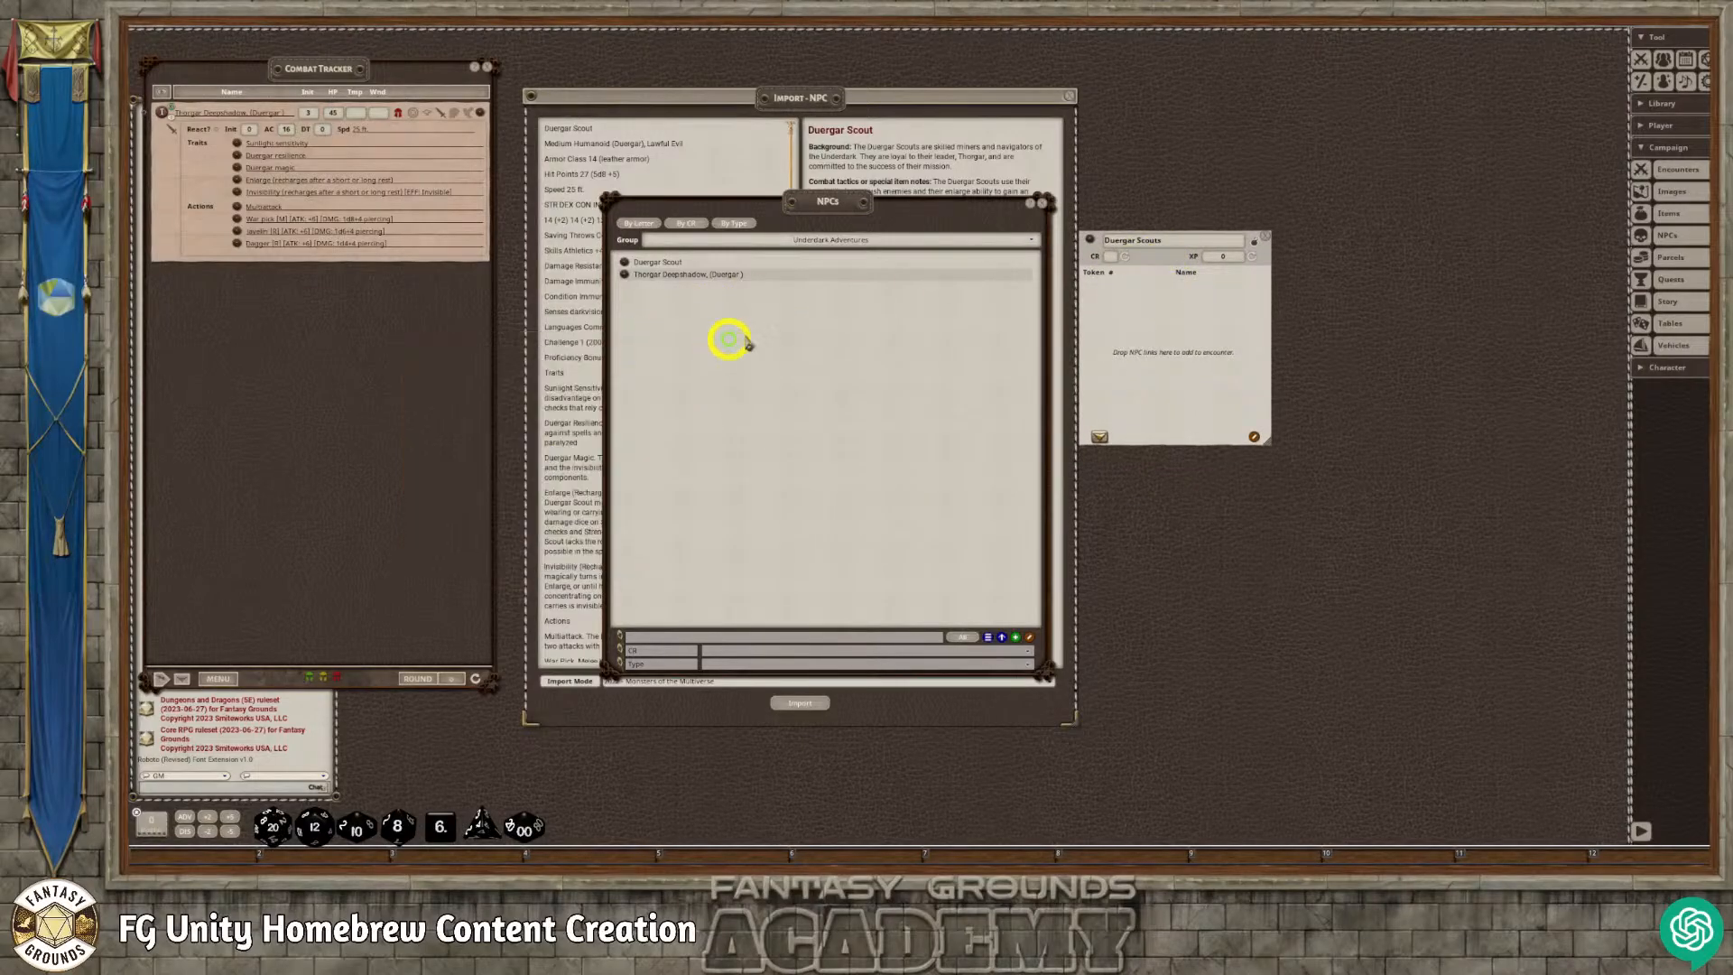
Add the Duergar Scout and Thorgar NPCs to the encounter and set the number of scouts to 4.
left_click_drag(625, 264, 1125, 317)
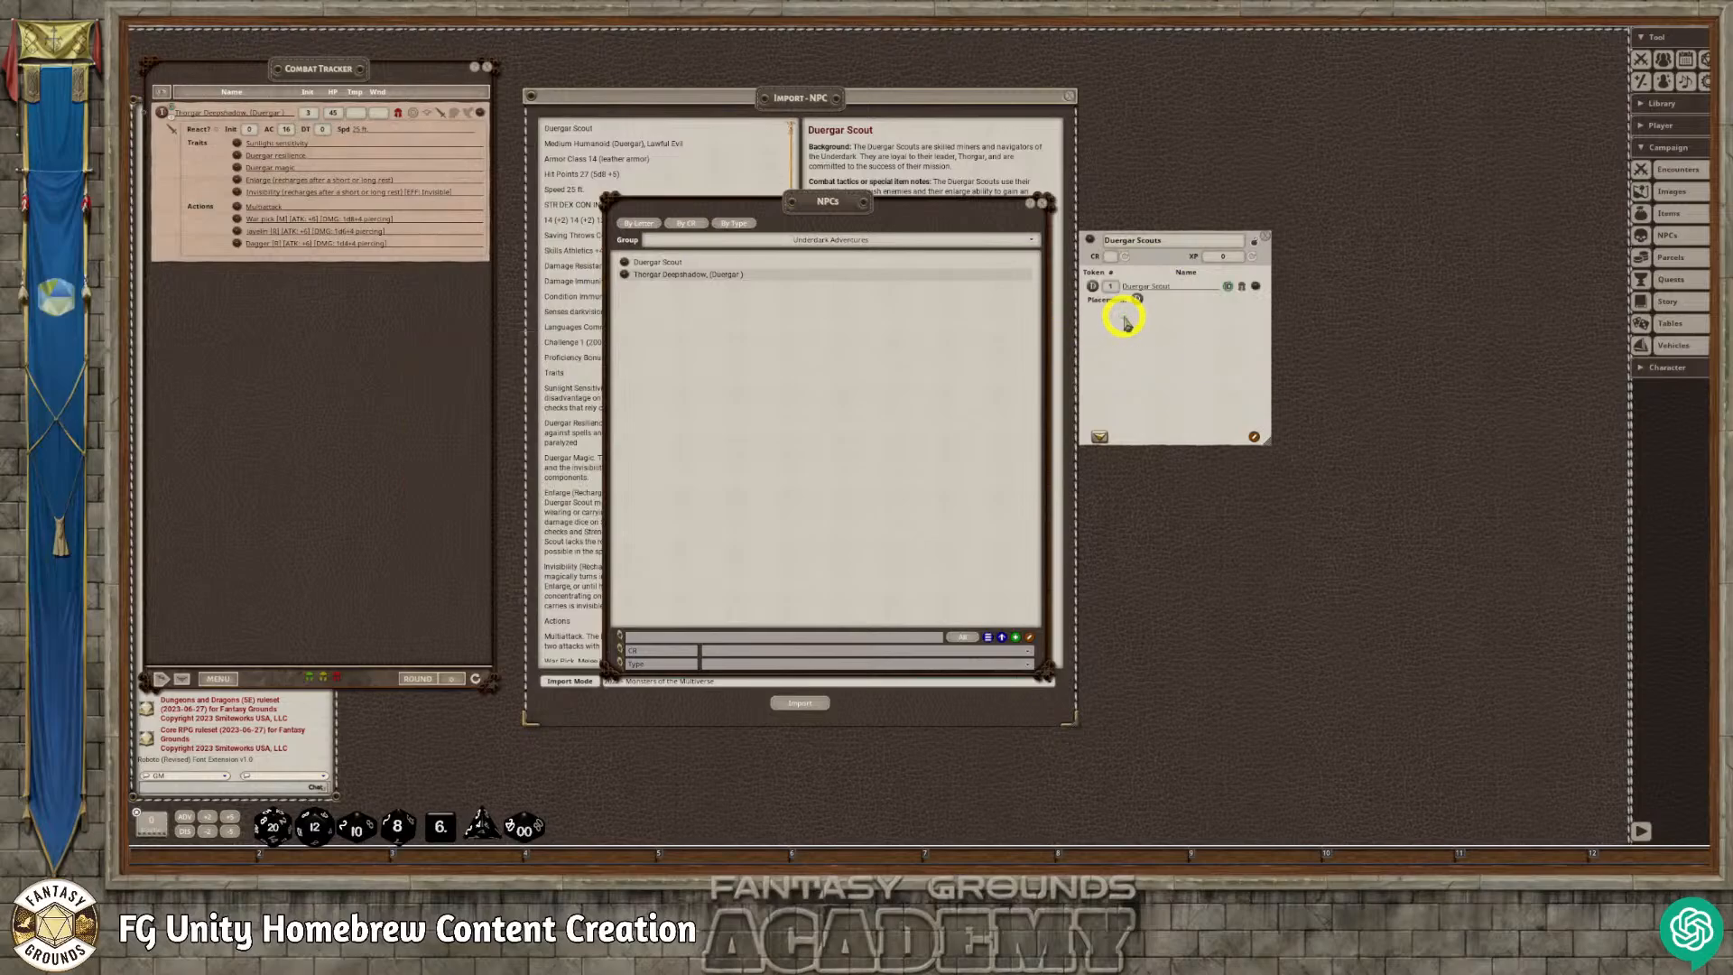
left_click_drag(625, 274, 1155, 336)
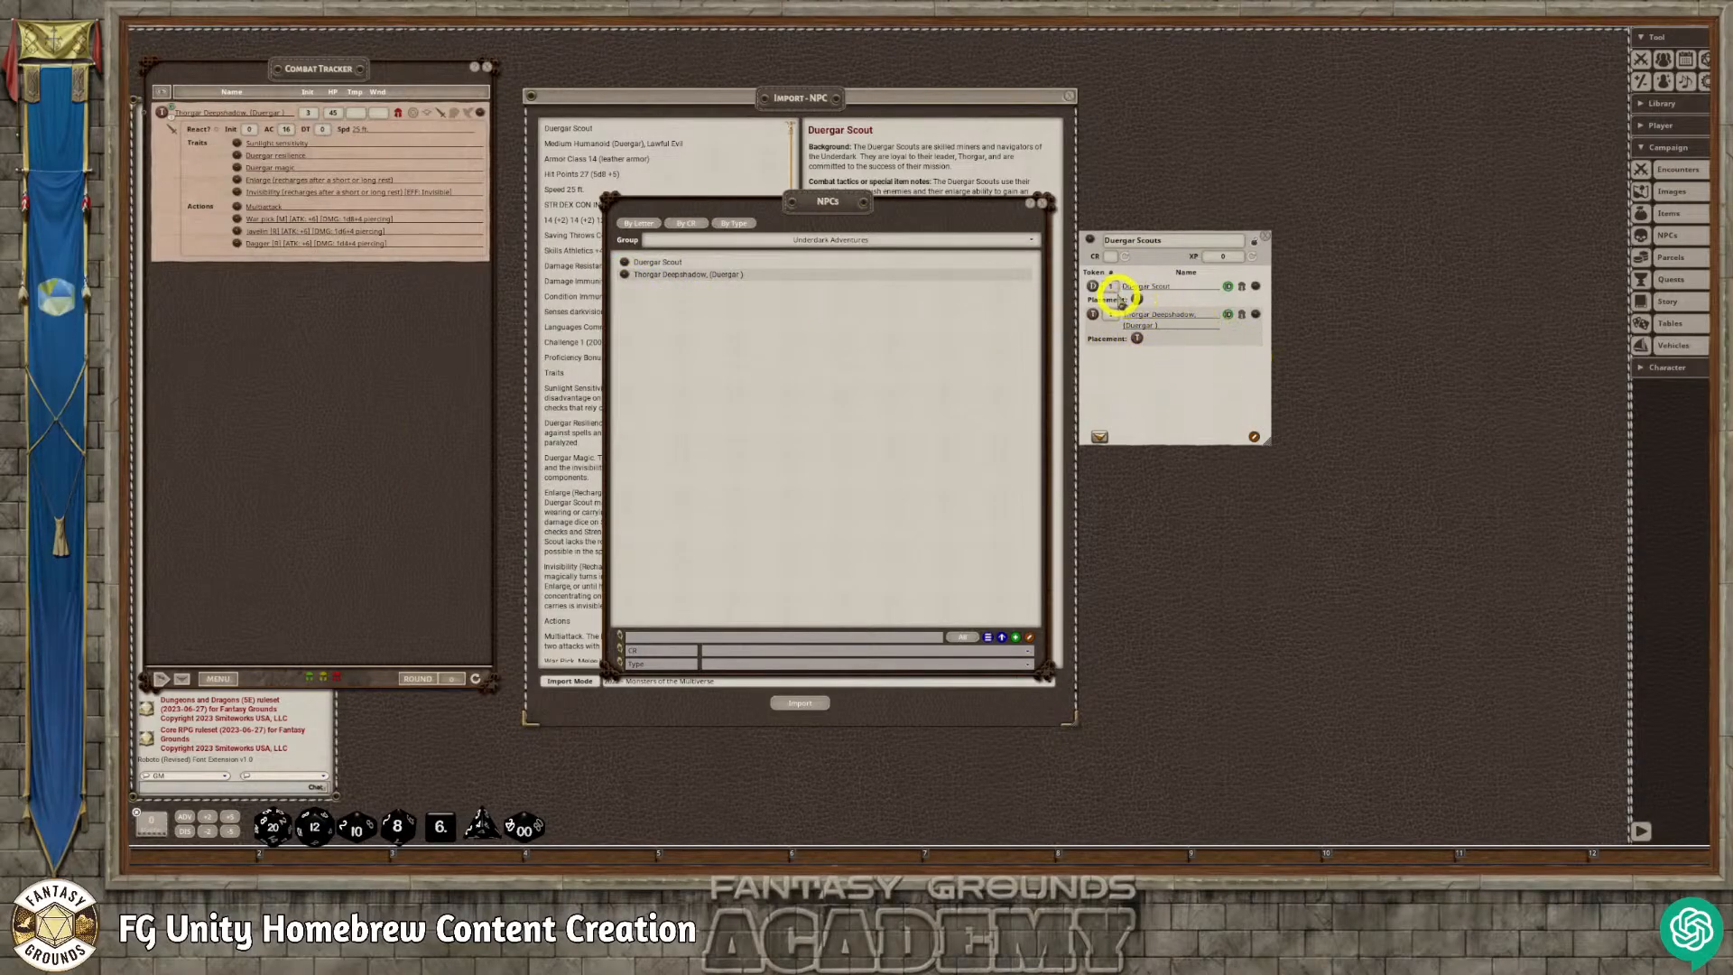
left_click(1112, 289)
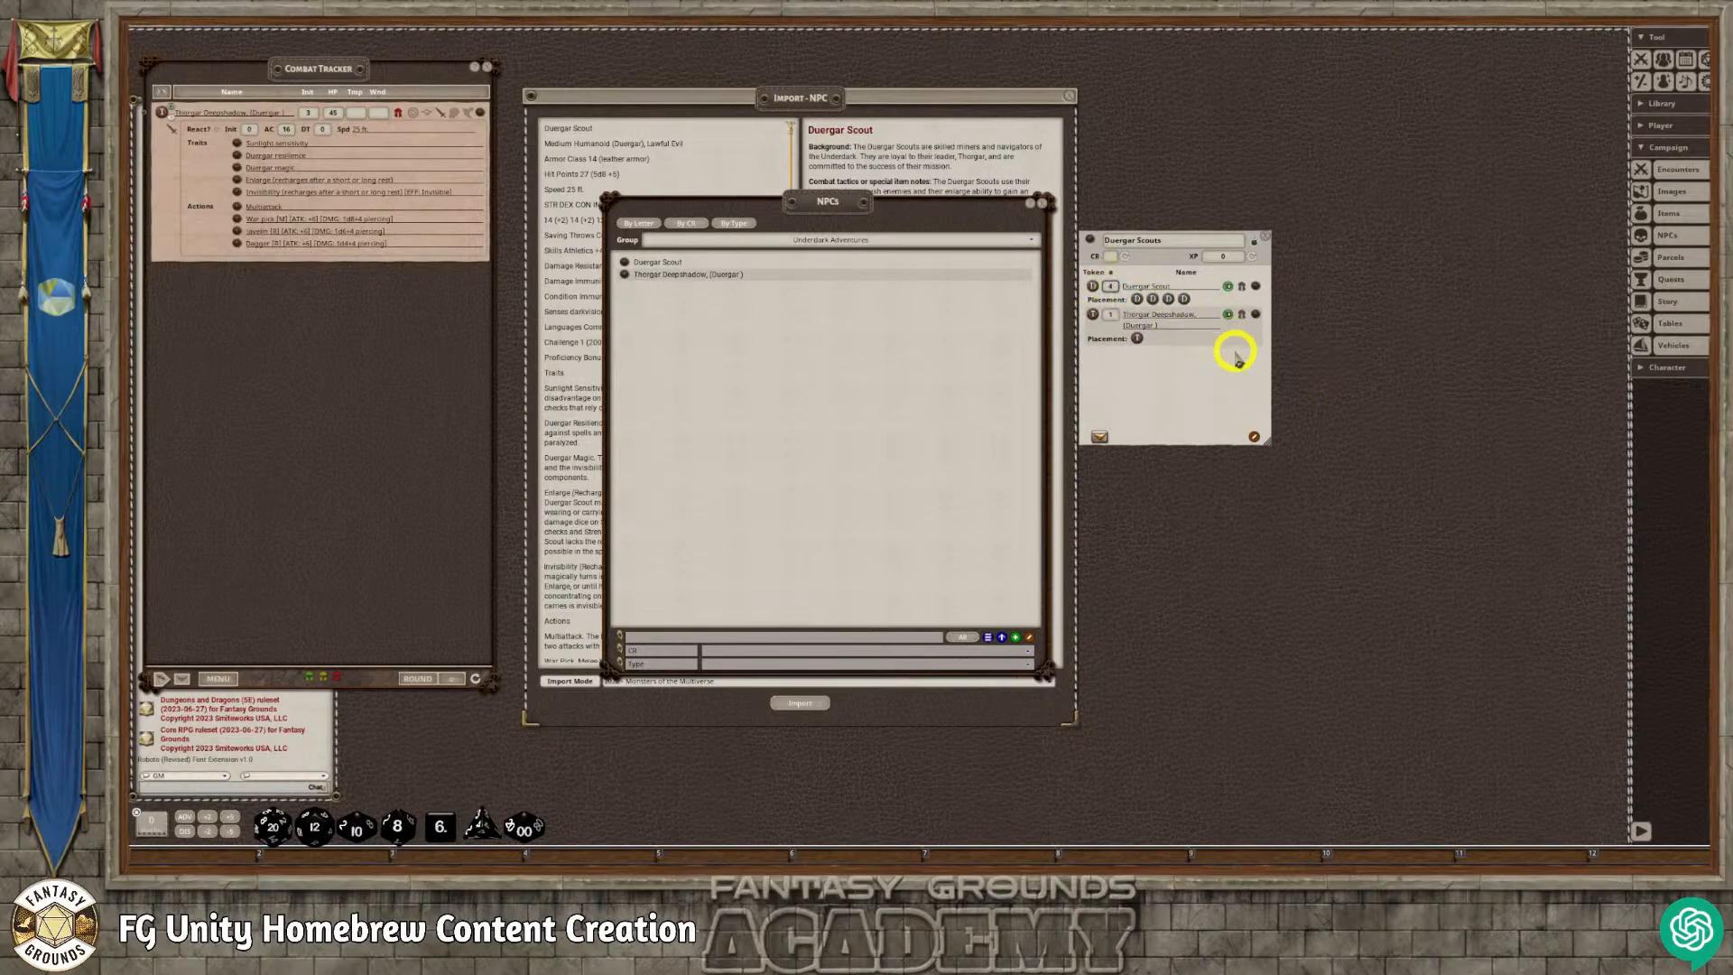
type("4")
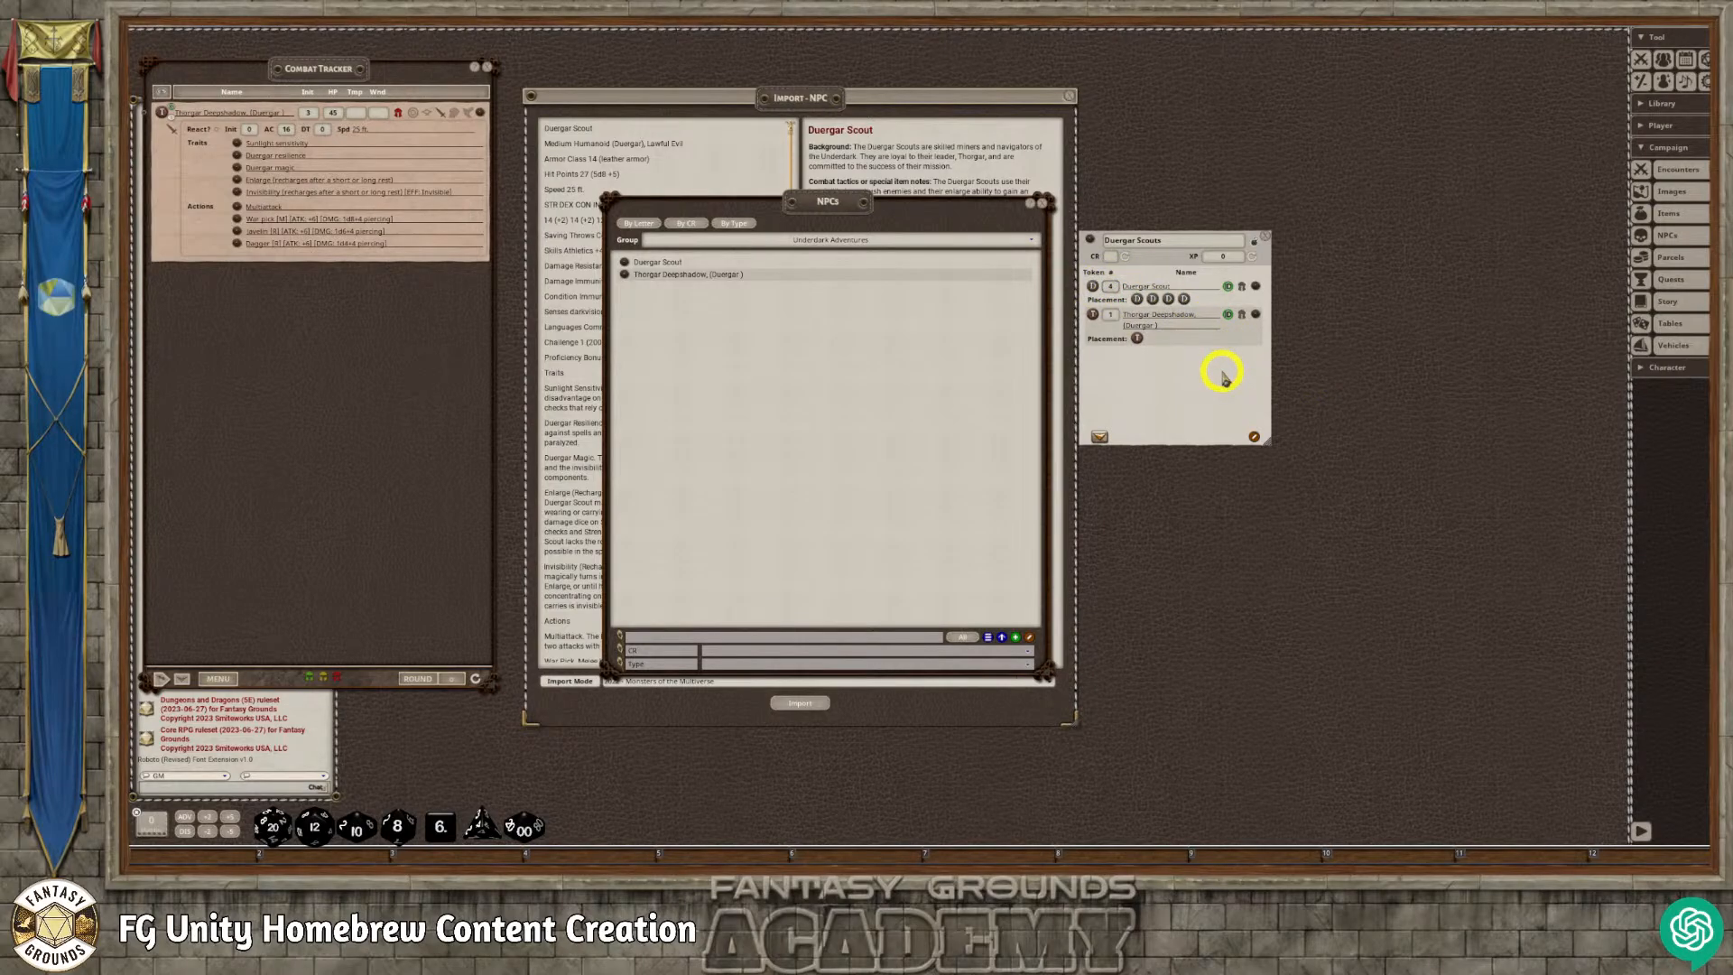
Calculate the encounter's CR and XP, lock the record, and place it beside the NPC list.
left_click(1125, 259)
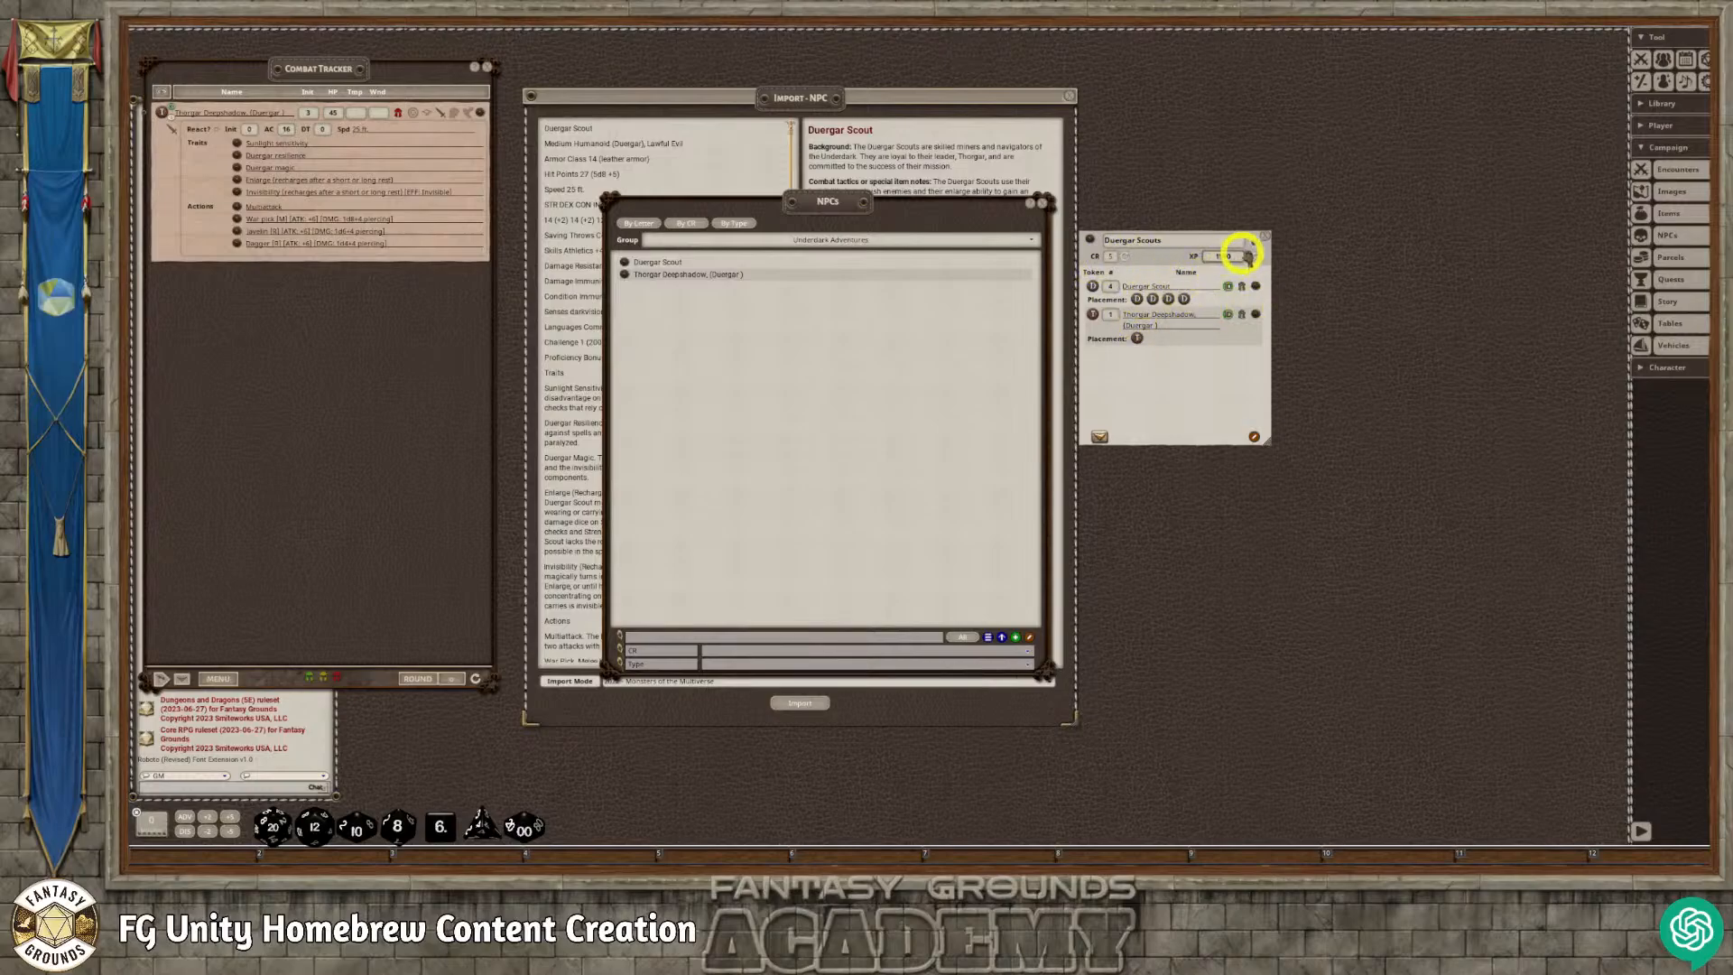
left_click(1254, 242)
left_click_drag(1214, 370, 812, 522)
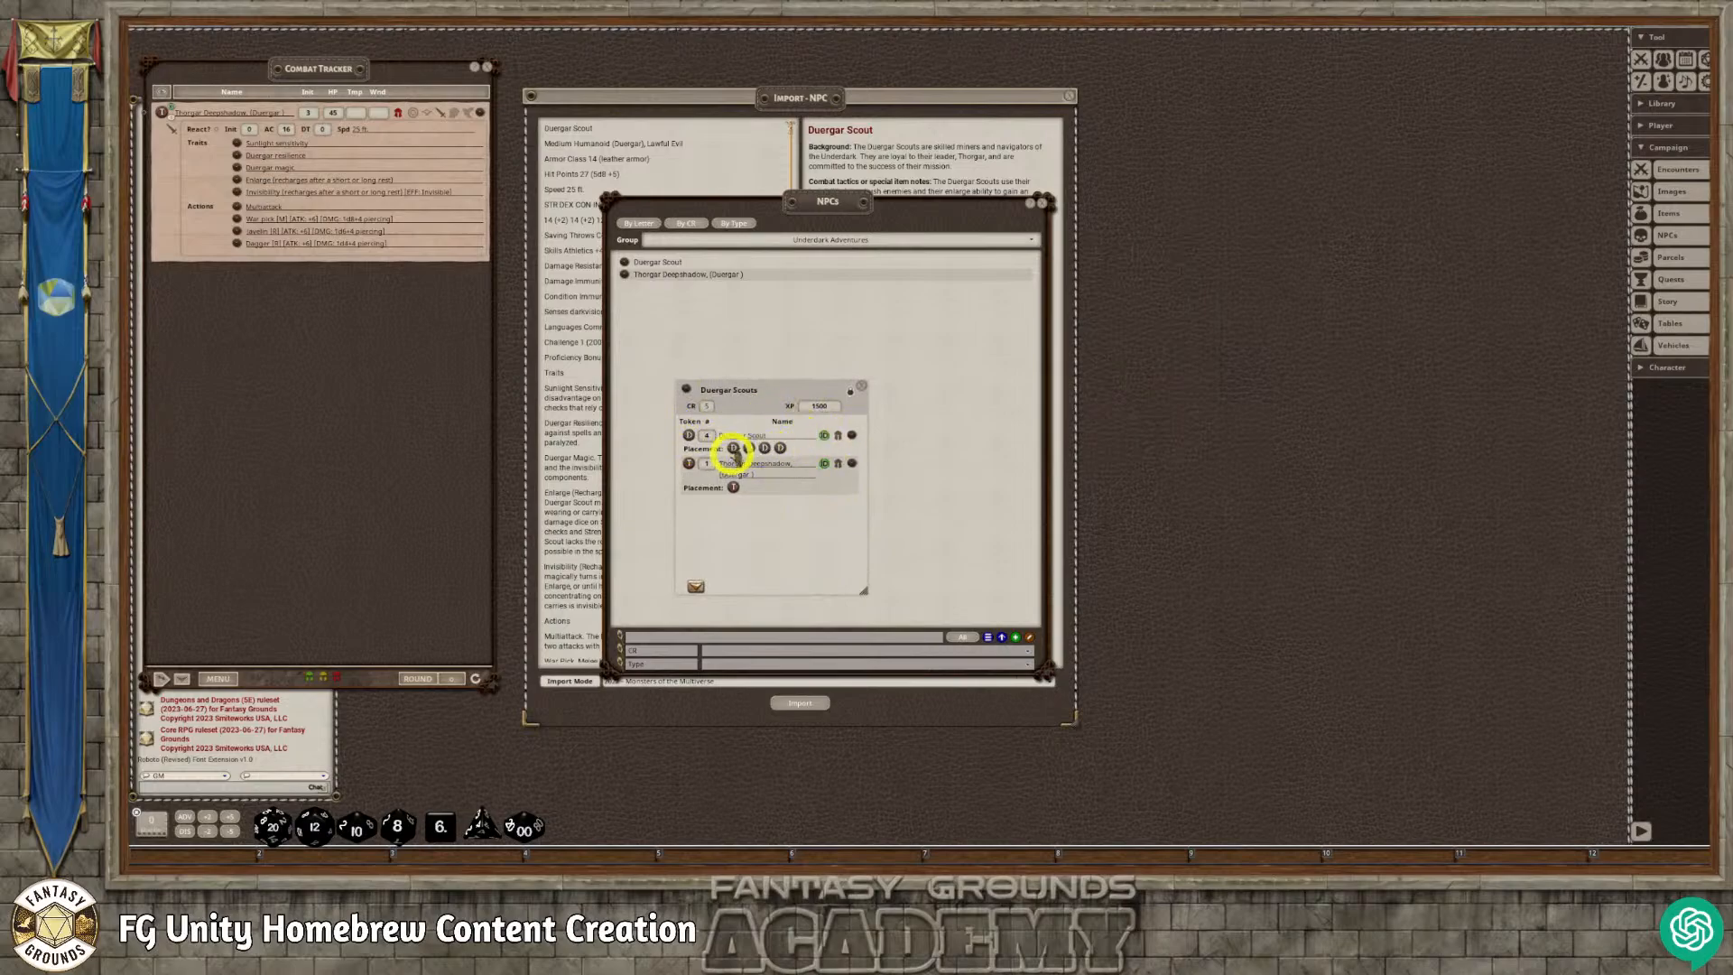
left_click_drag(746, 391, 1244, 316)
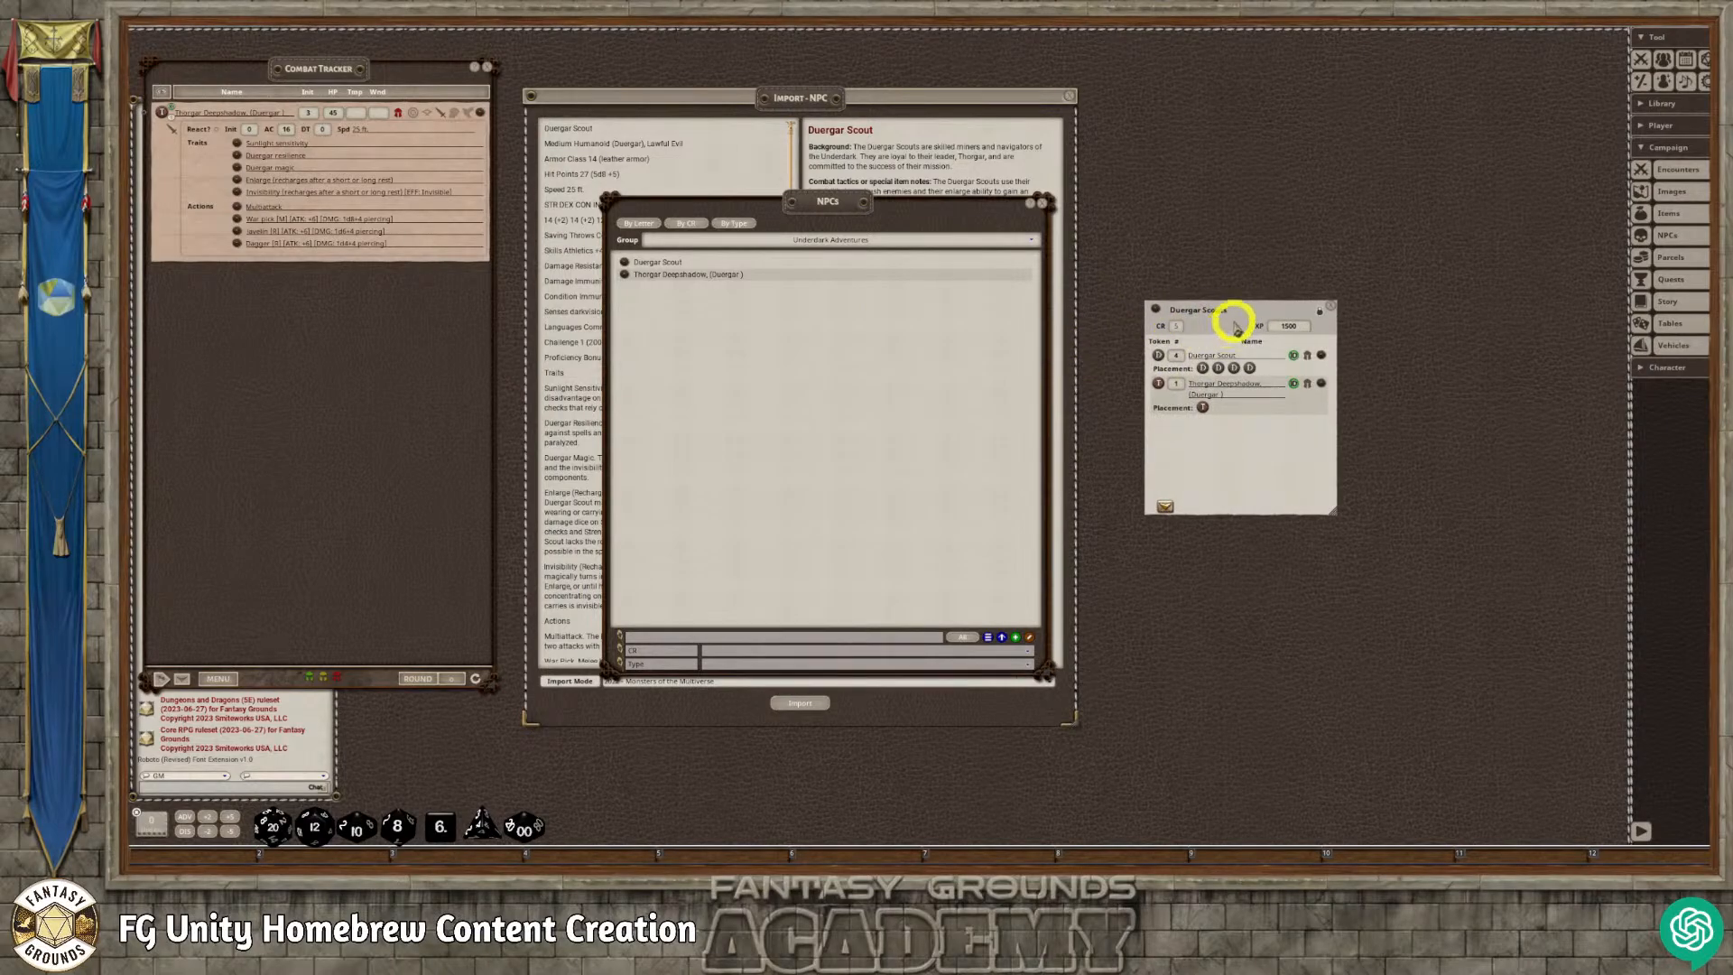
left_click_drag(1227, 314, 852, 328)
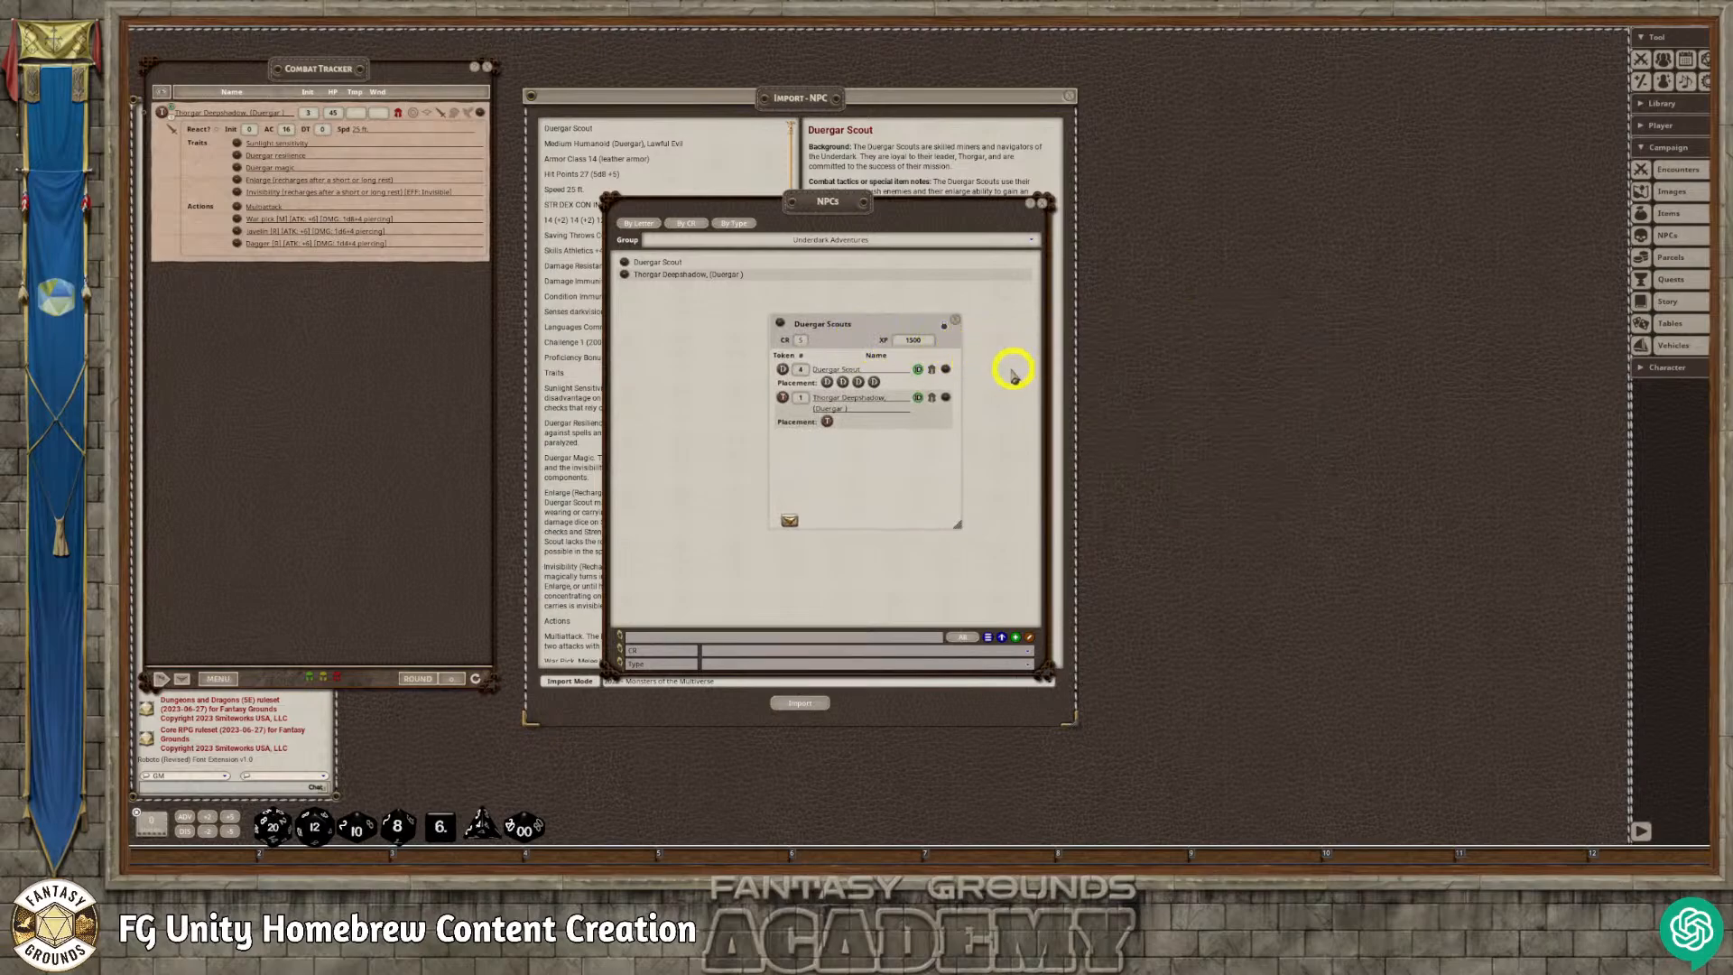
left_click_drag(893, 325, 1181, 352)
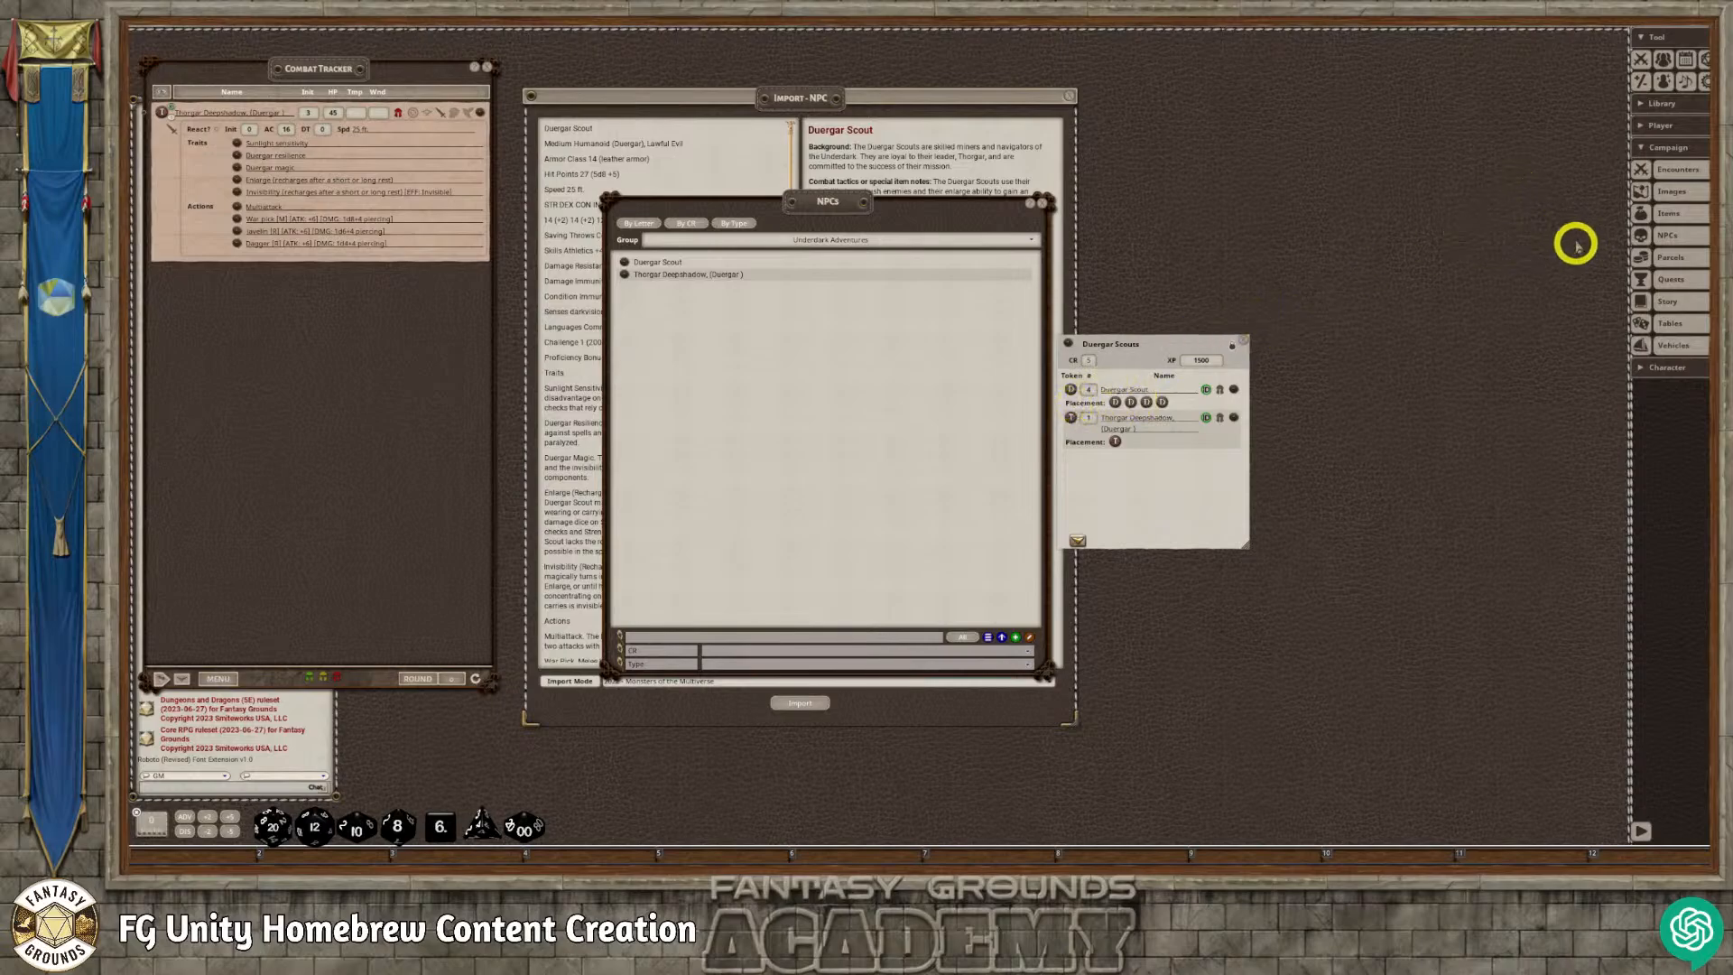
Open the random encounters list from the encounters list and close the regular encounters list.
left_click(1669, 170)
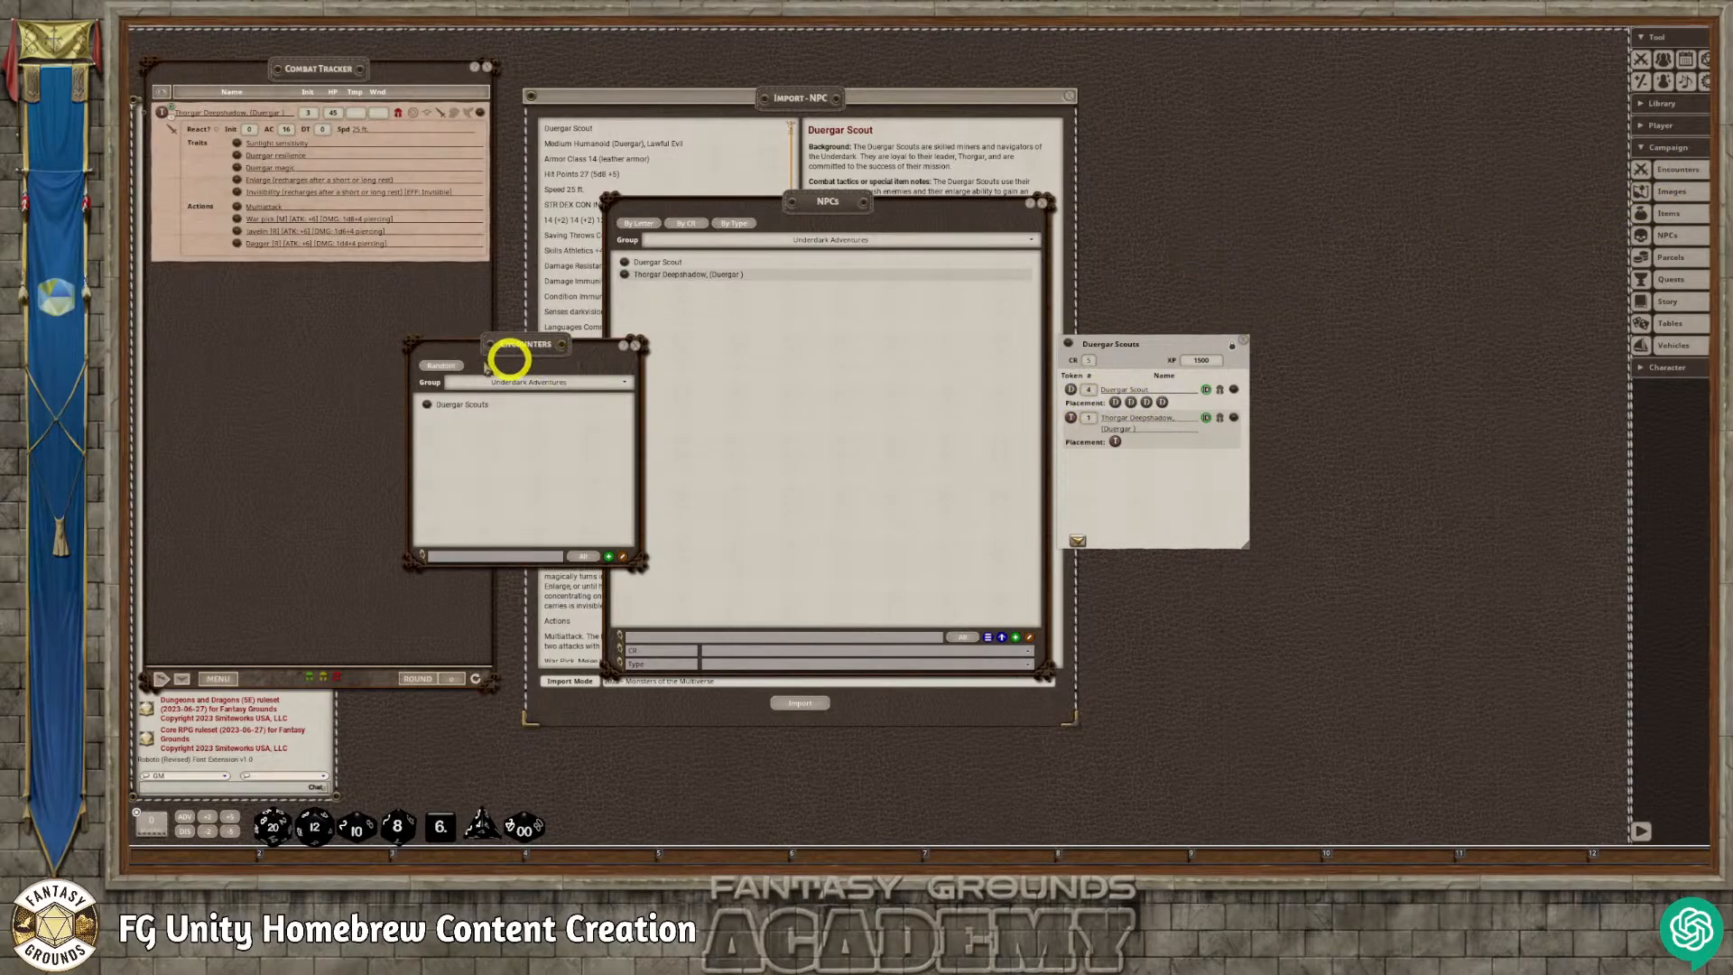
left_click(442, 365)
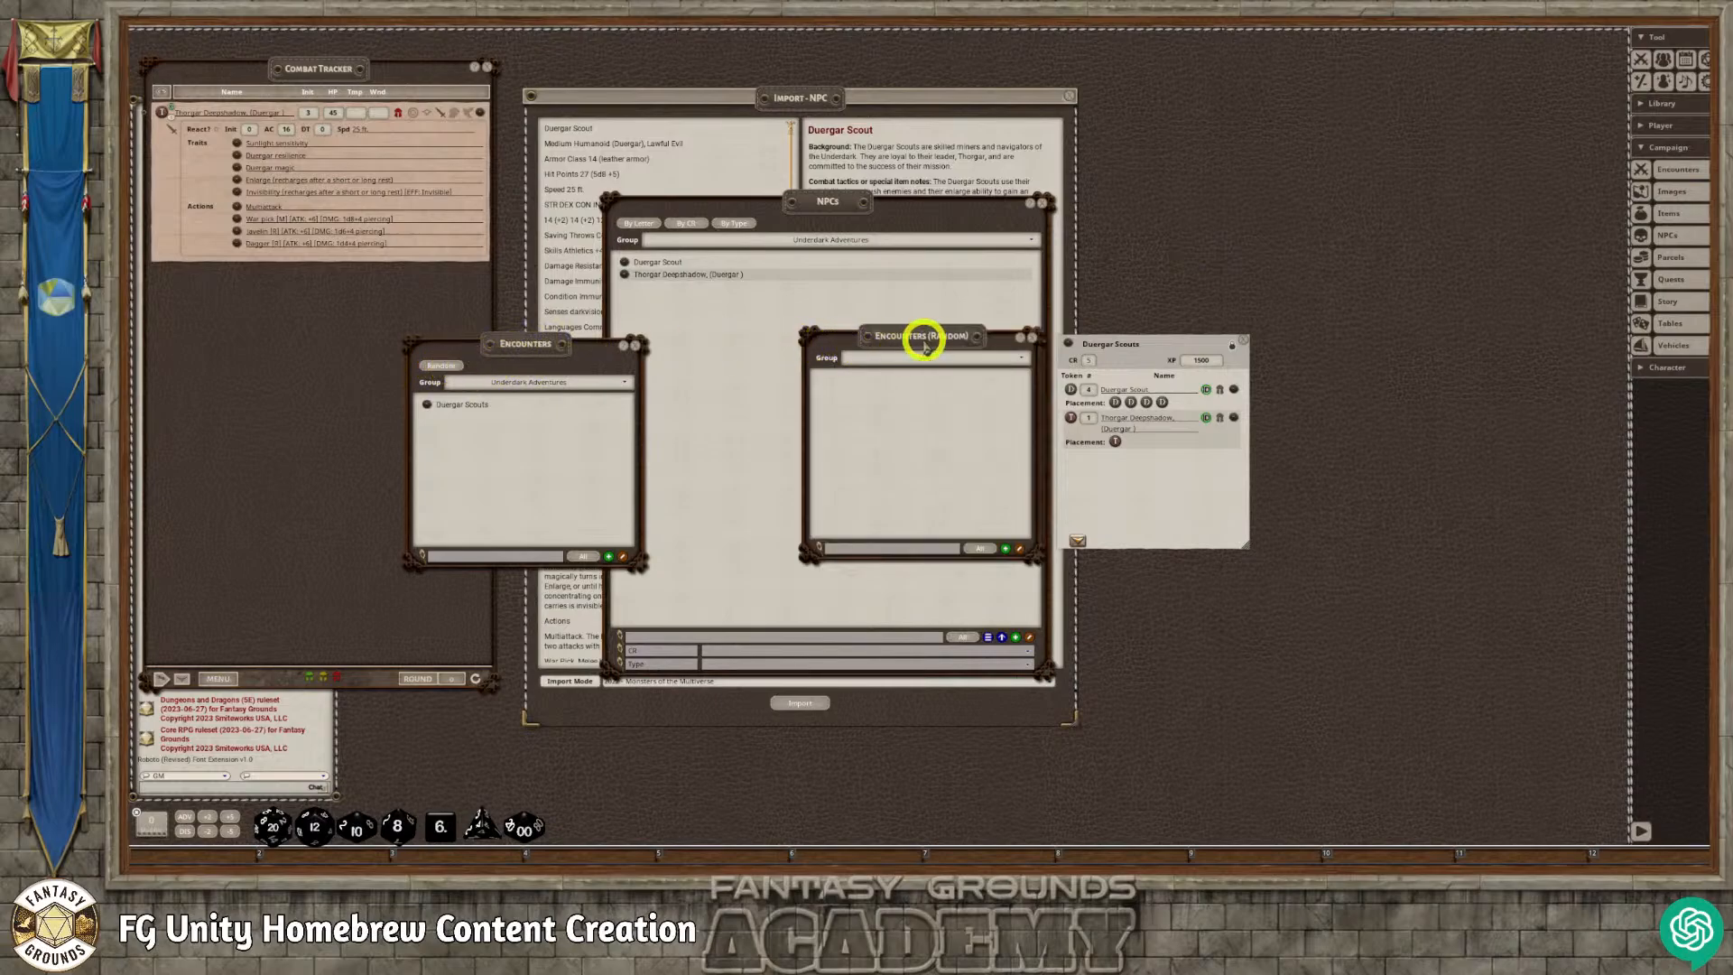
left_click_drag(922, 341, 843, 317)
left_click(636, 345)
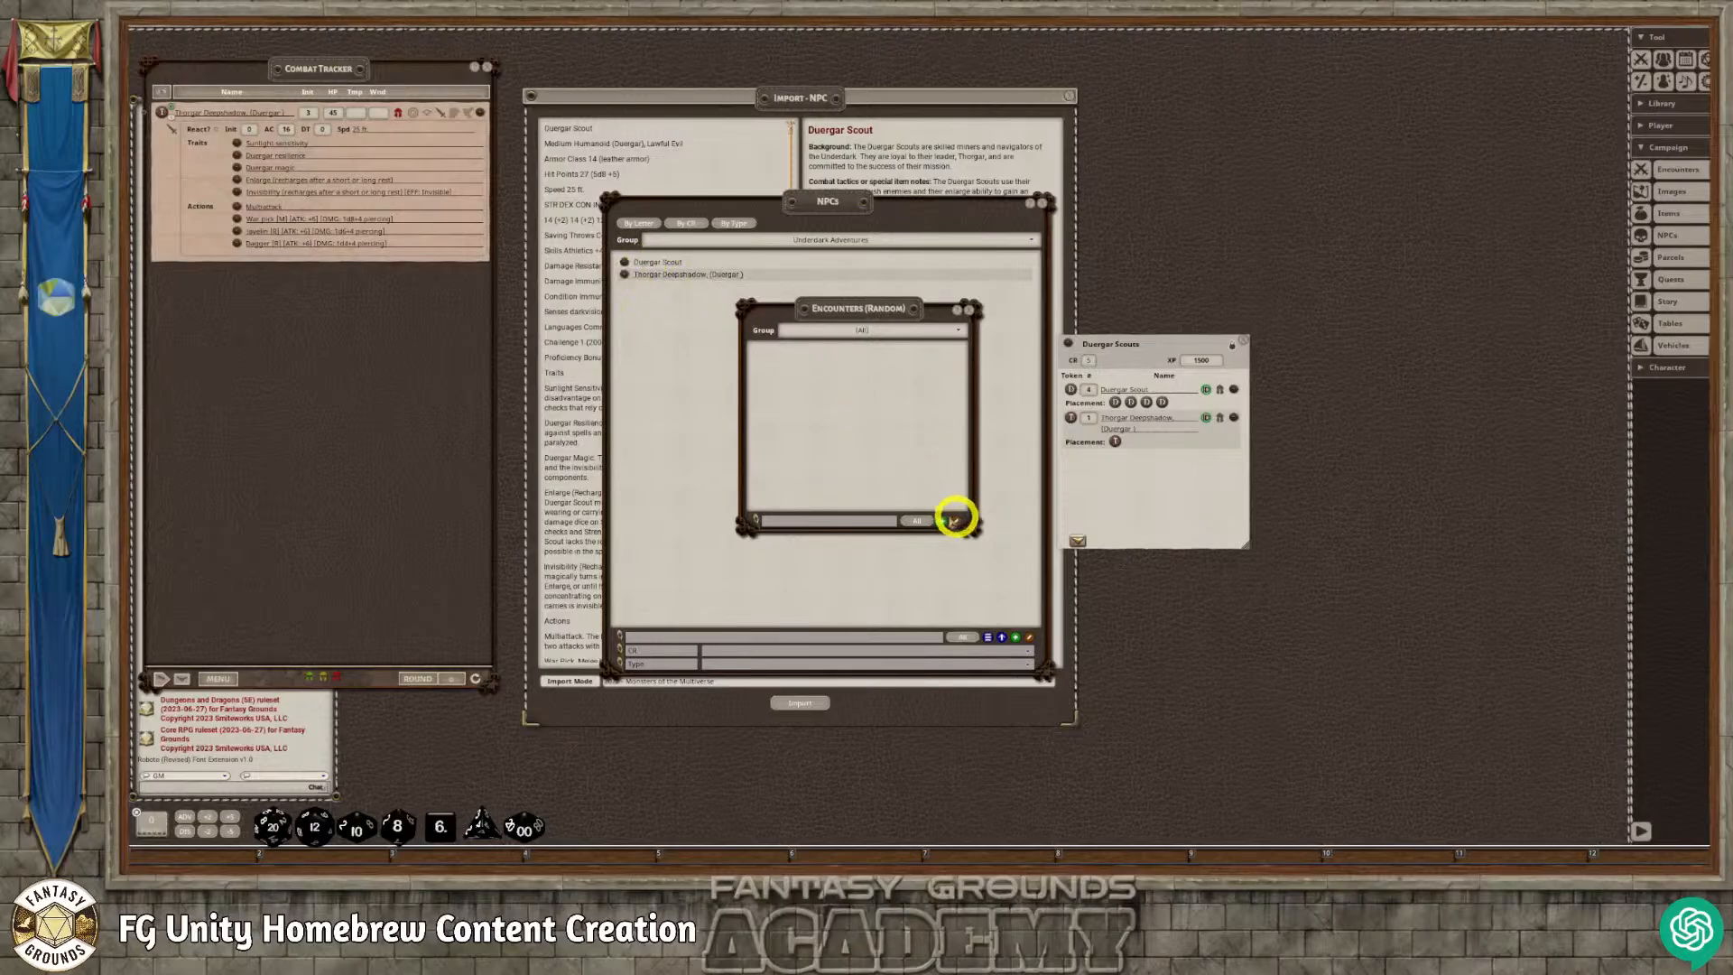
Create a group named "Underdark Adventures" in the random encounters list and select it as the active group.
left_click(939, 331)
left_click(959, 358)
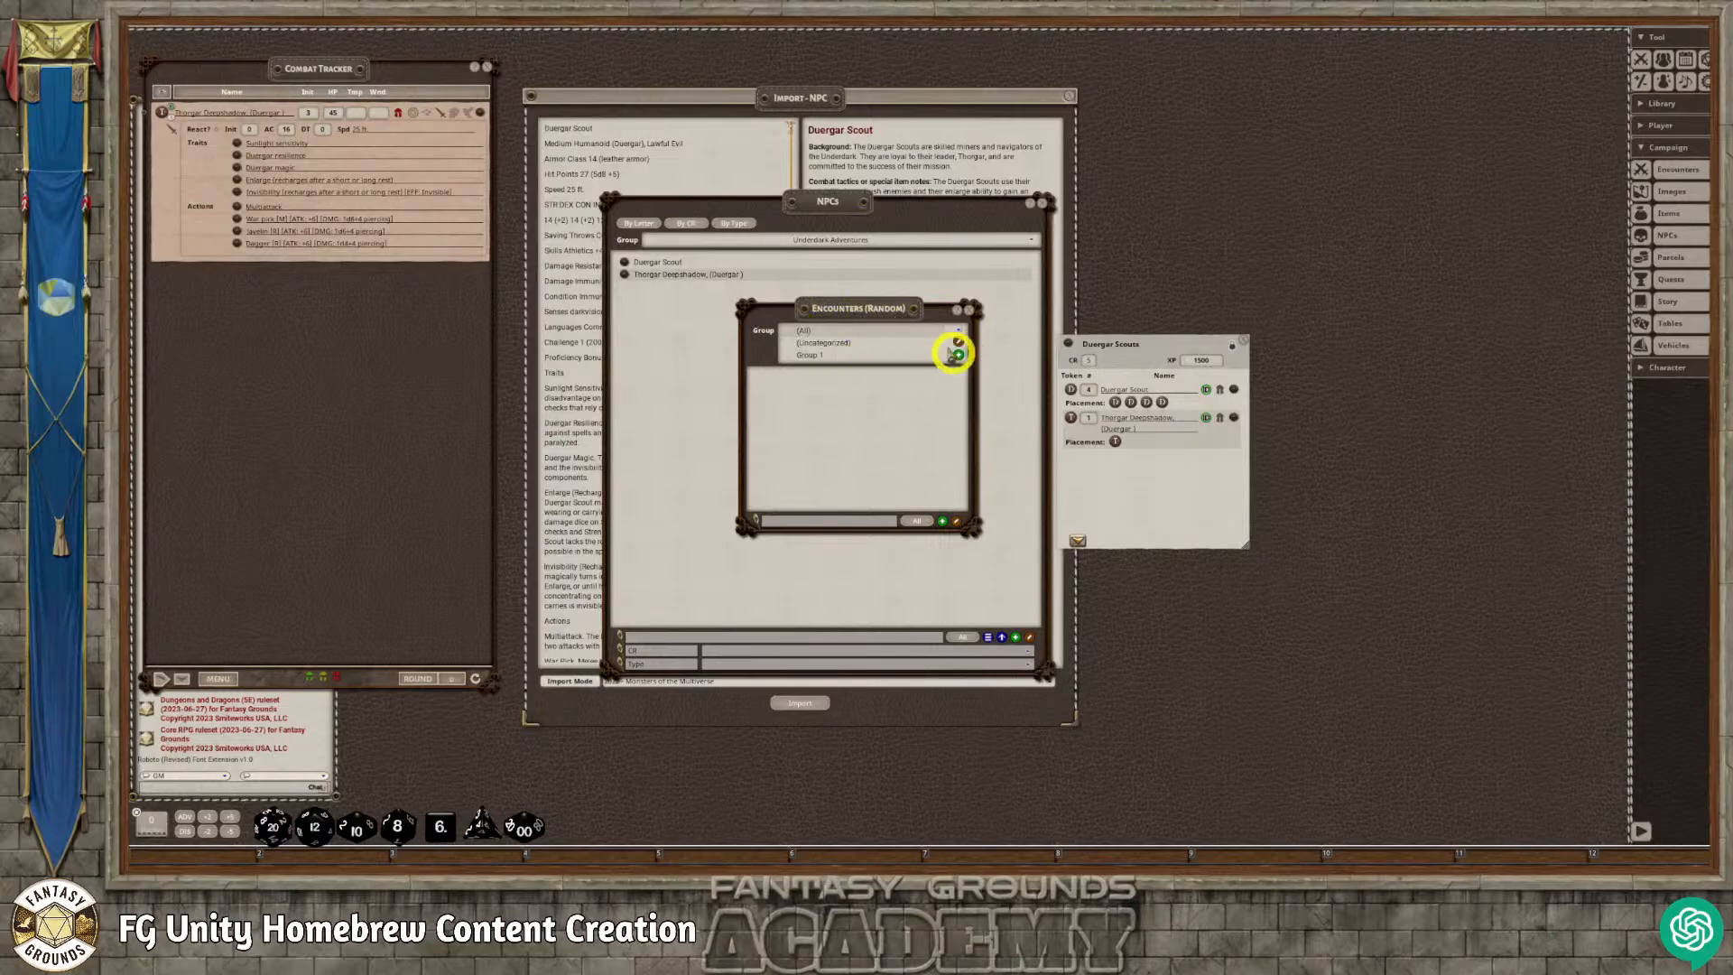
left_click_drag(881, 354, 746, 360)
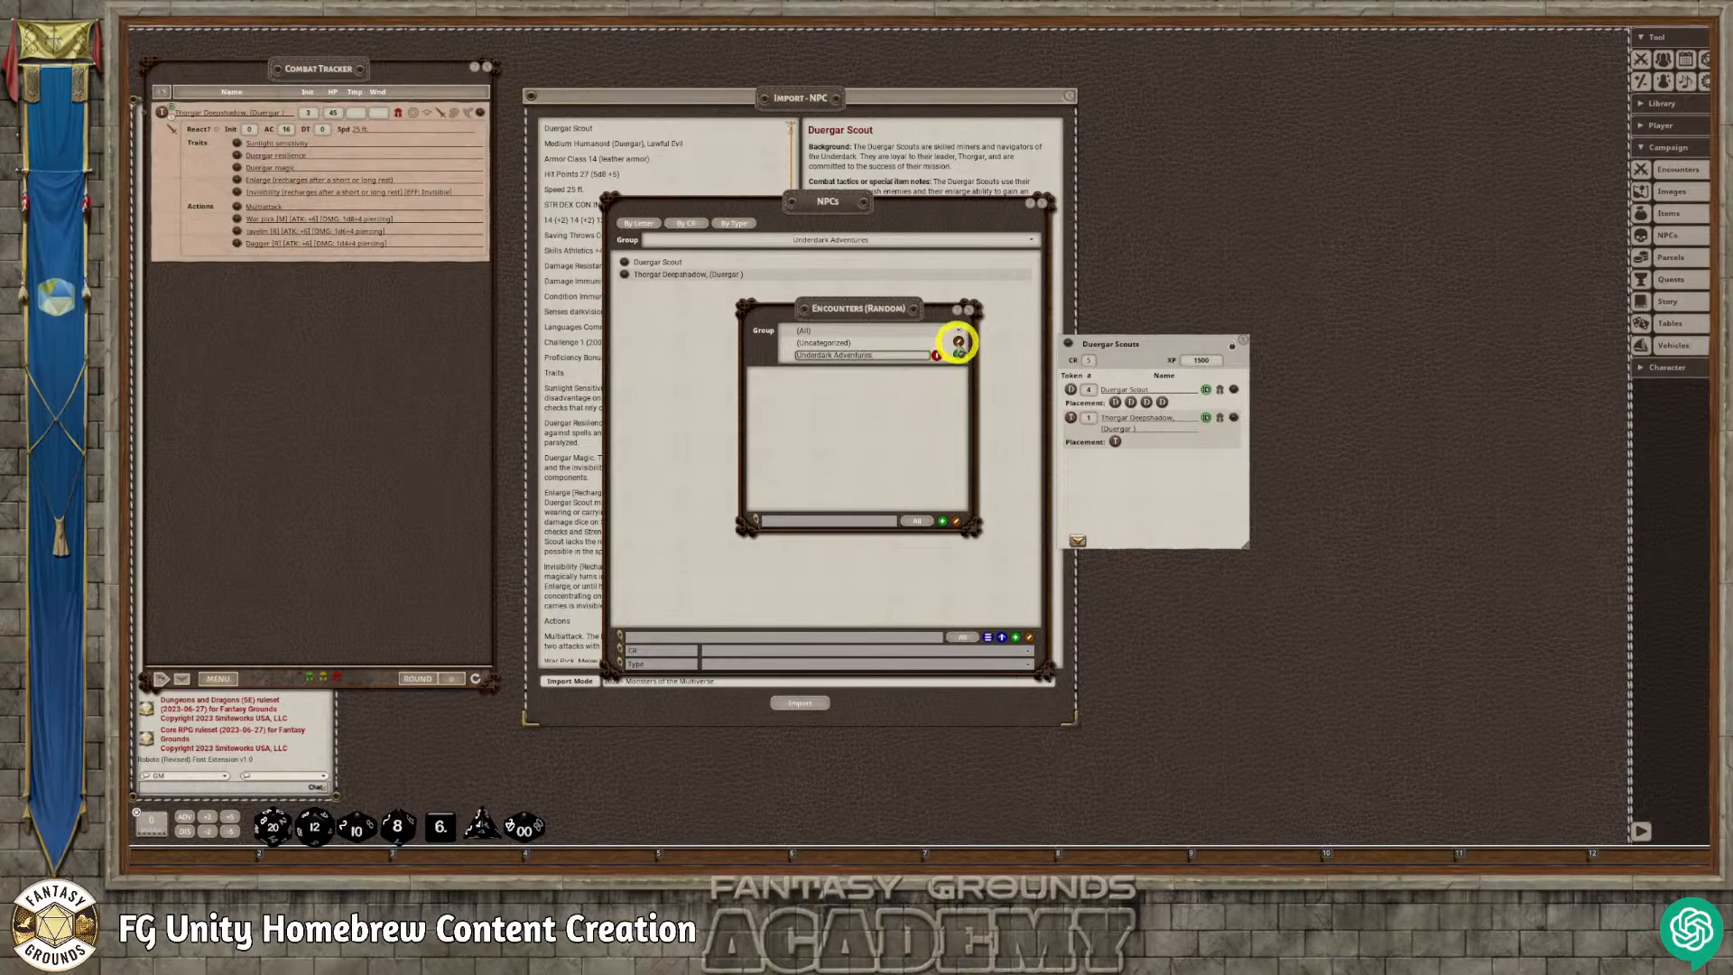
left_click(958, 341)
left_click(875, 354)
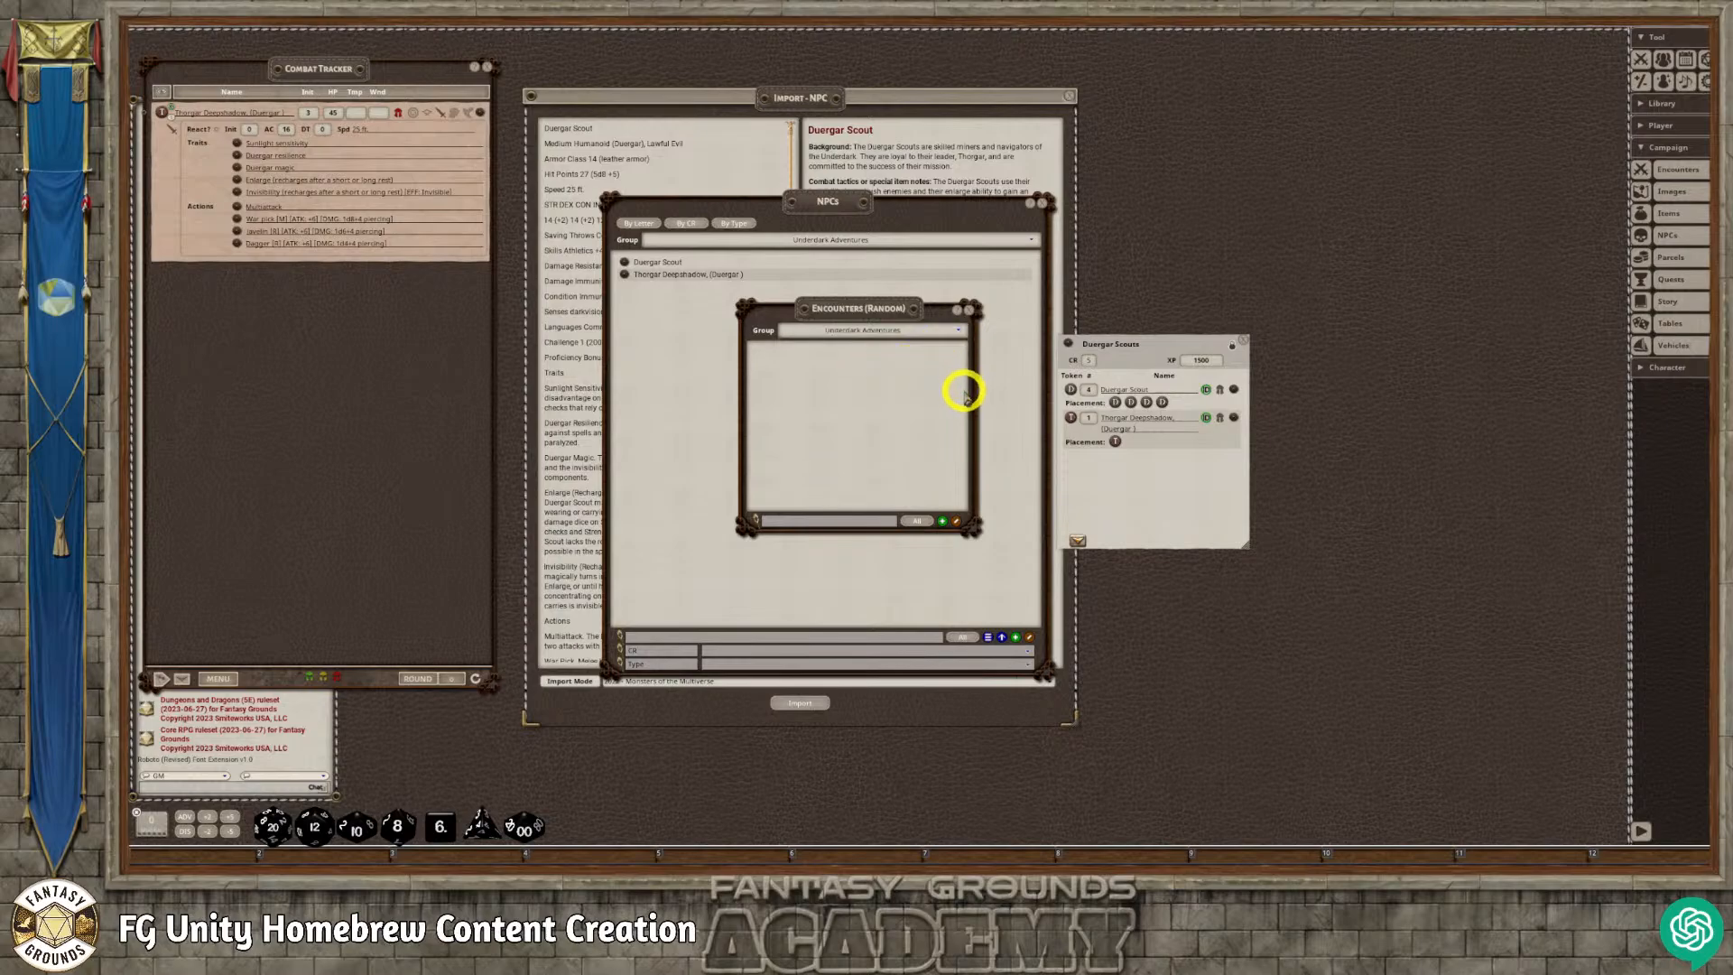
Create a random encounter named "Scaled Durgar Scout Encounter" and close the random encounters list.
left_click_drag(897, 312, 824, 290)
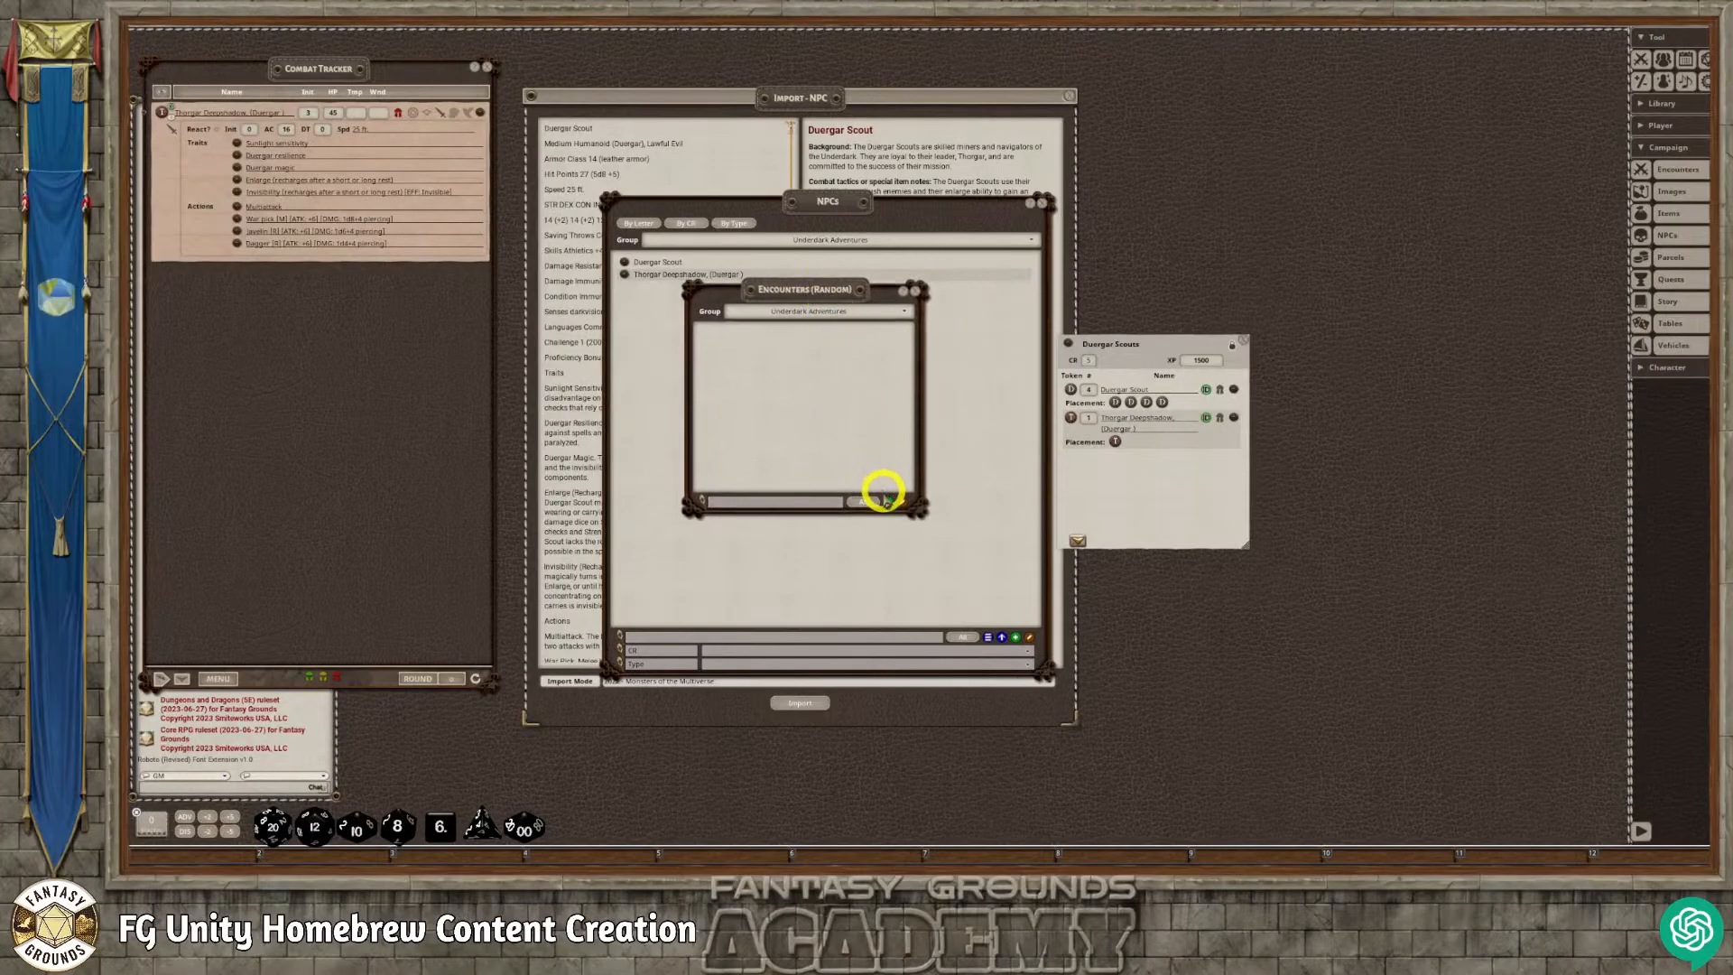
left_click(884, 498)
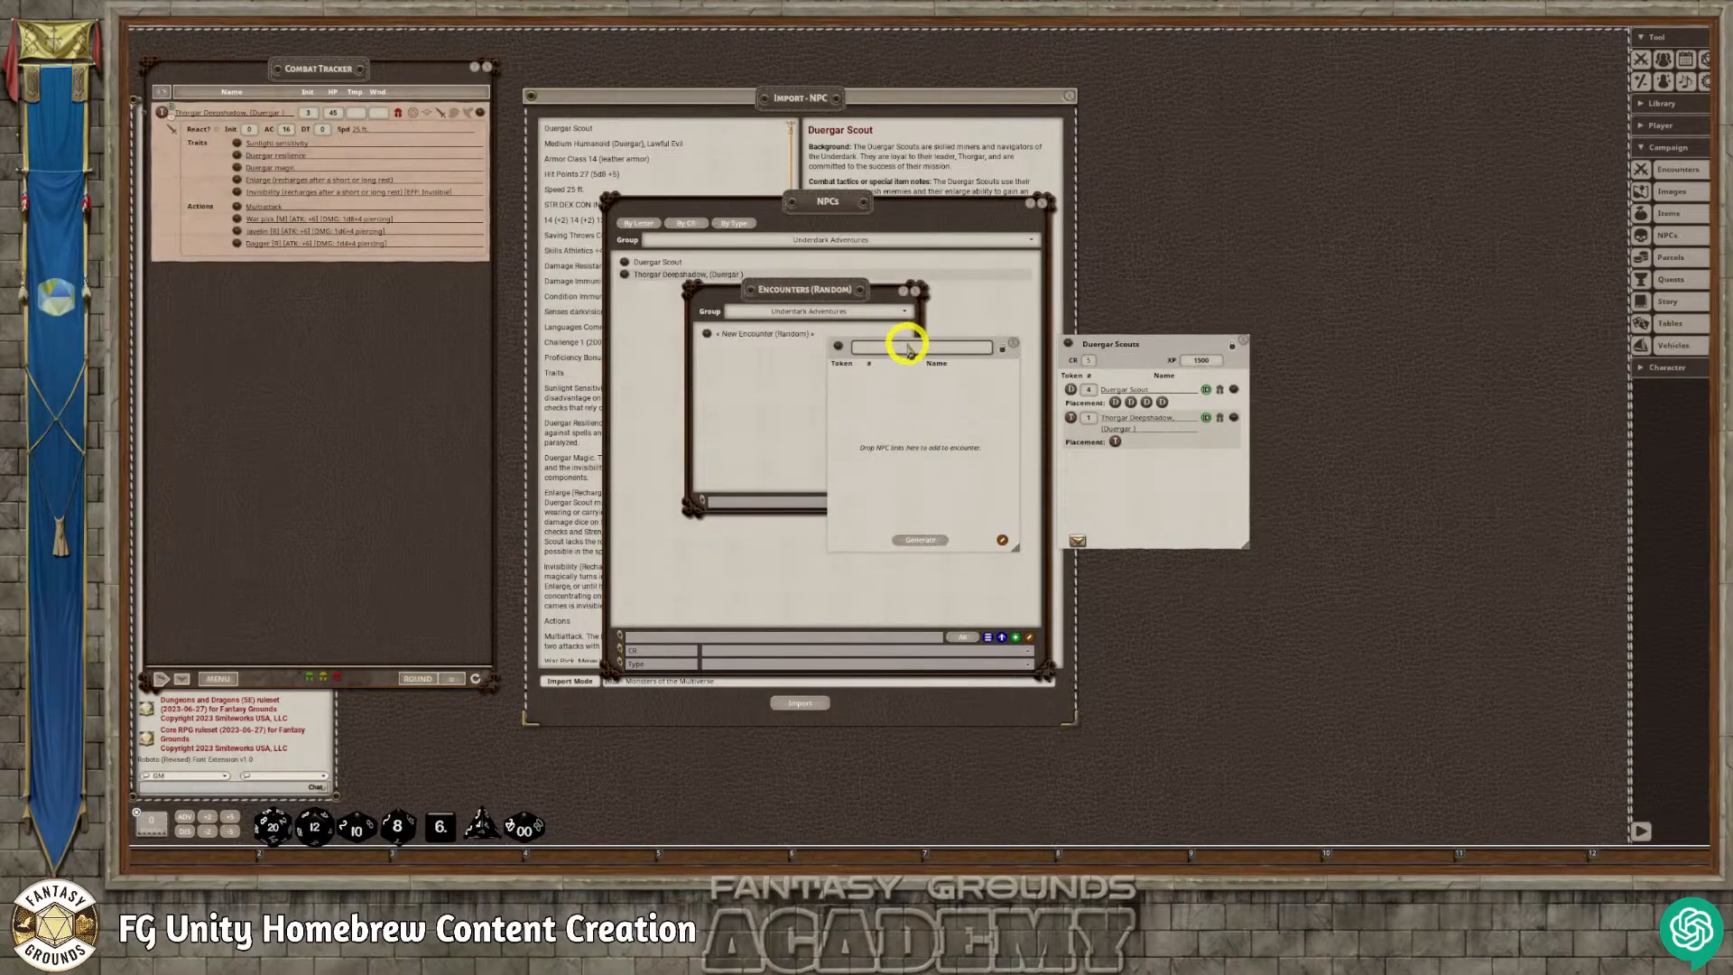
left_click(915, 291)
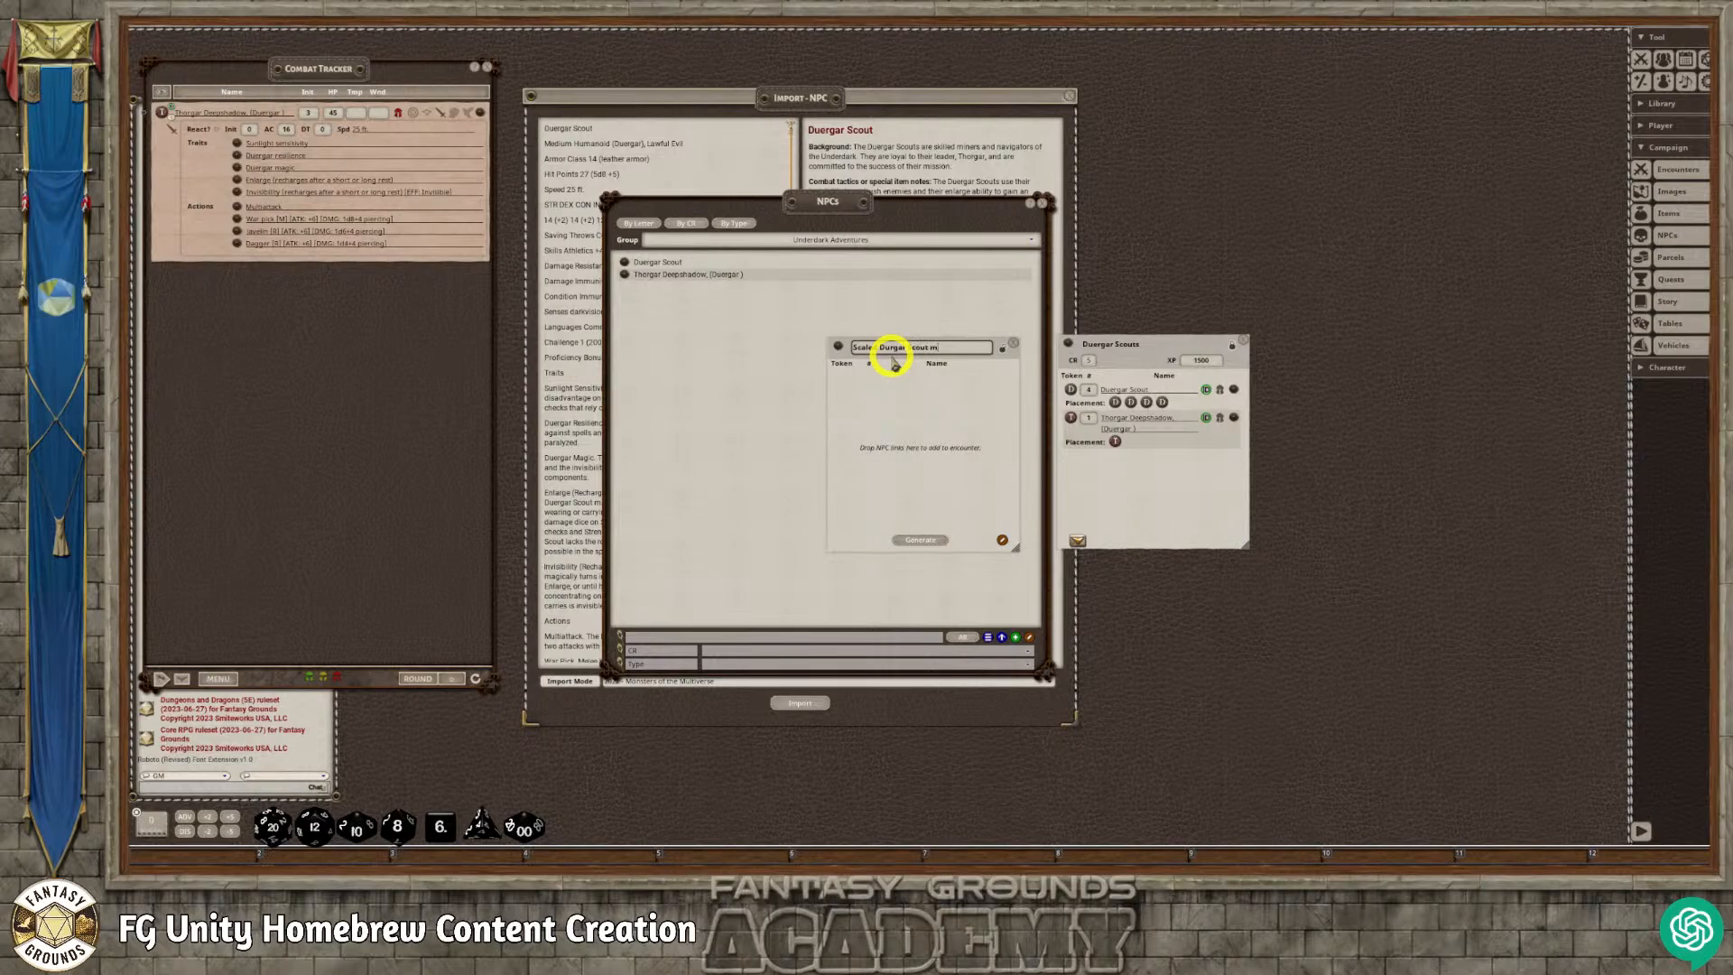
type("ts")
left_click(929, 349)
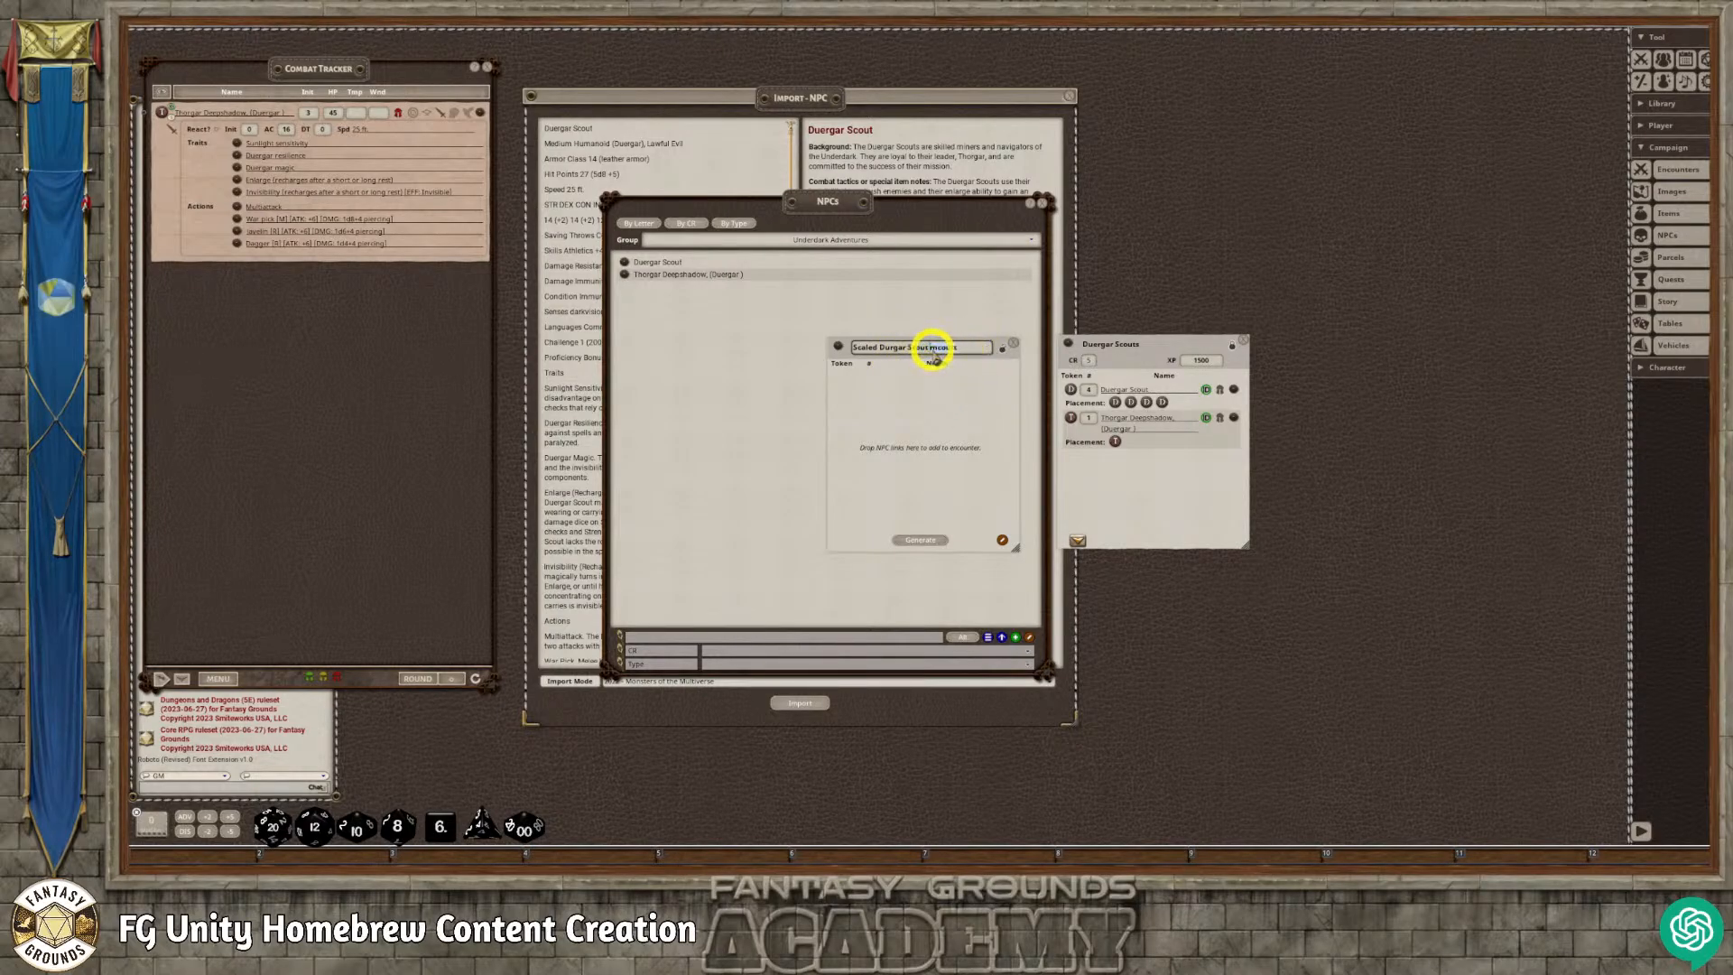
left_click_drag(932, 350, 945, 357)
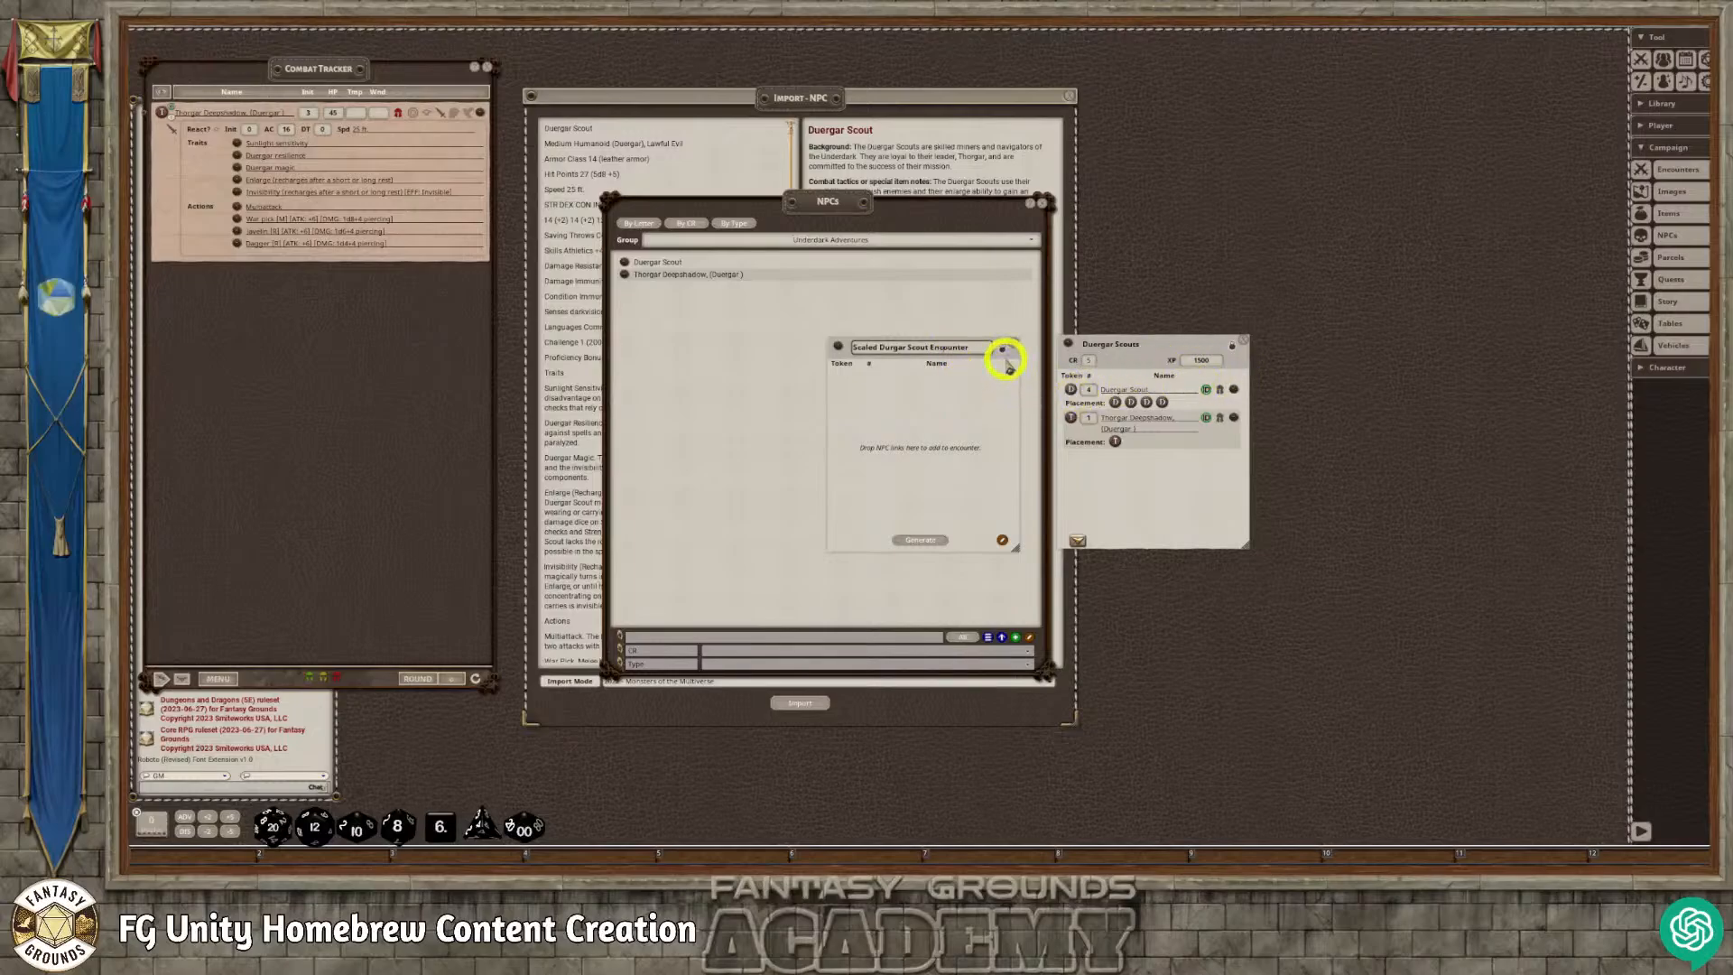
Add the Duergar Scout and Thorgar NPCs from the Duergar Scouts encounter to the scaled random encounter.
left_click_drag(1007, 356, 983, 334)
left_click_drag(1235, 390, 874, 375)
left_click_drag(1232, 416, 848, 389)
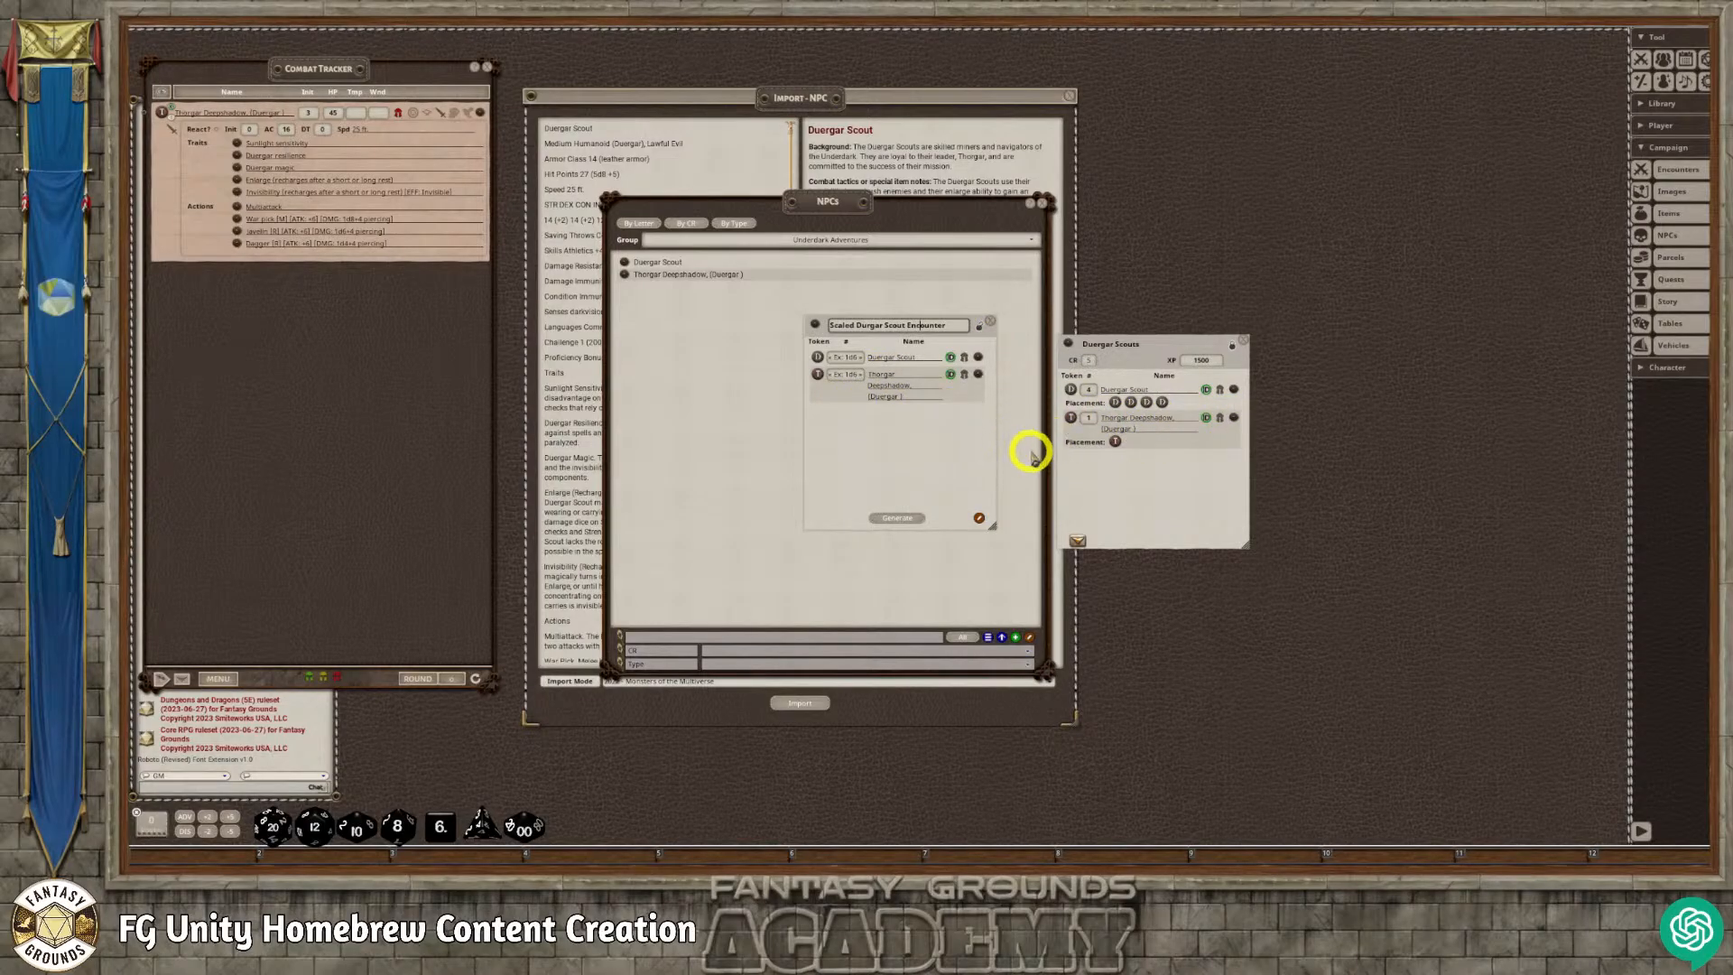
Set Thorgar's quantity to 1 and the Duergar Scout's quantity to $PC-1, and check the party sheet.
left_click(846, 374)
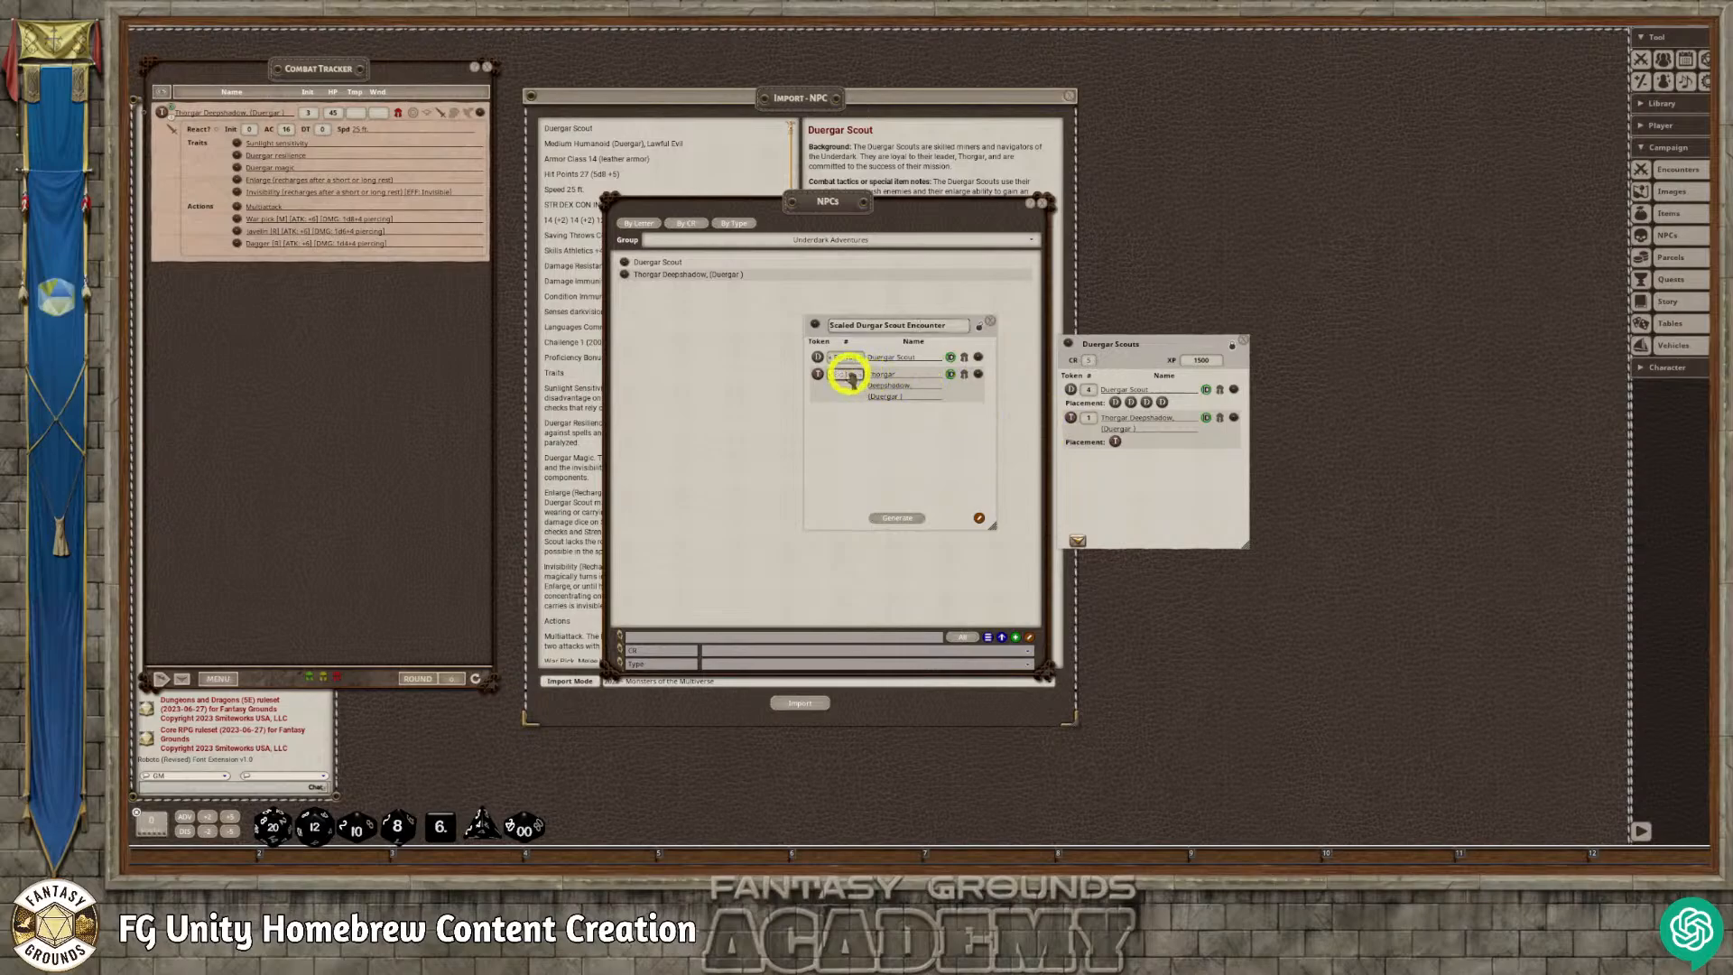
type("1")
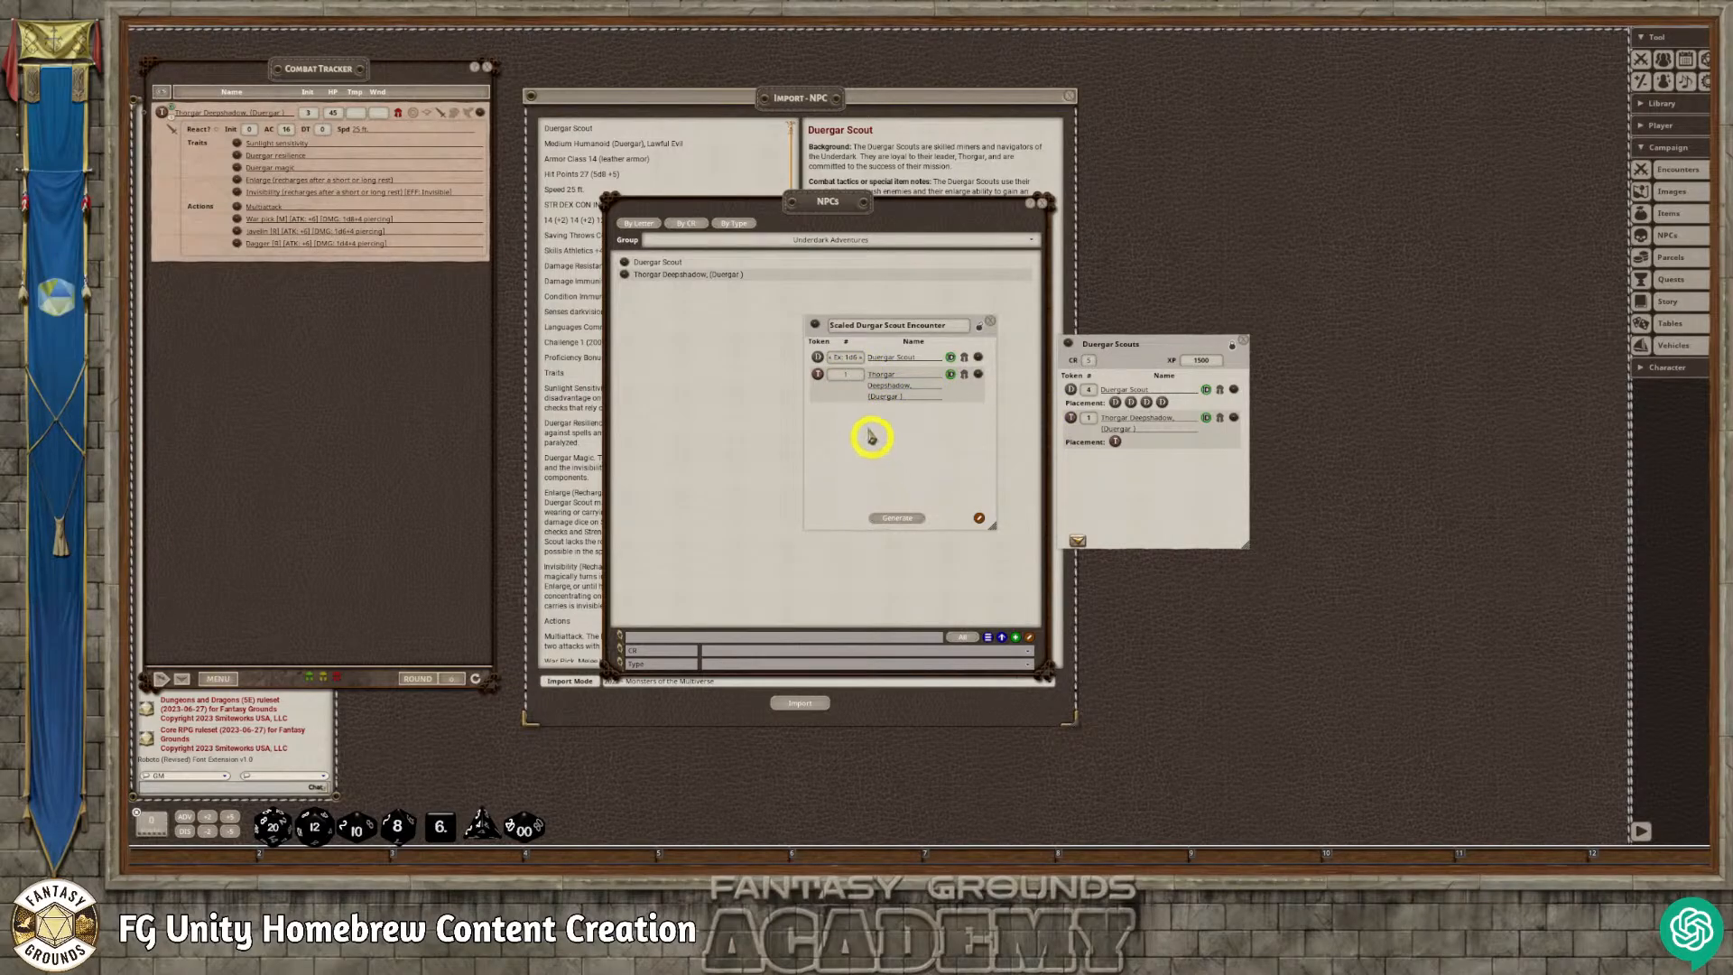
left_click(842, 359)
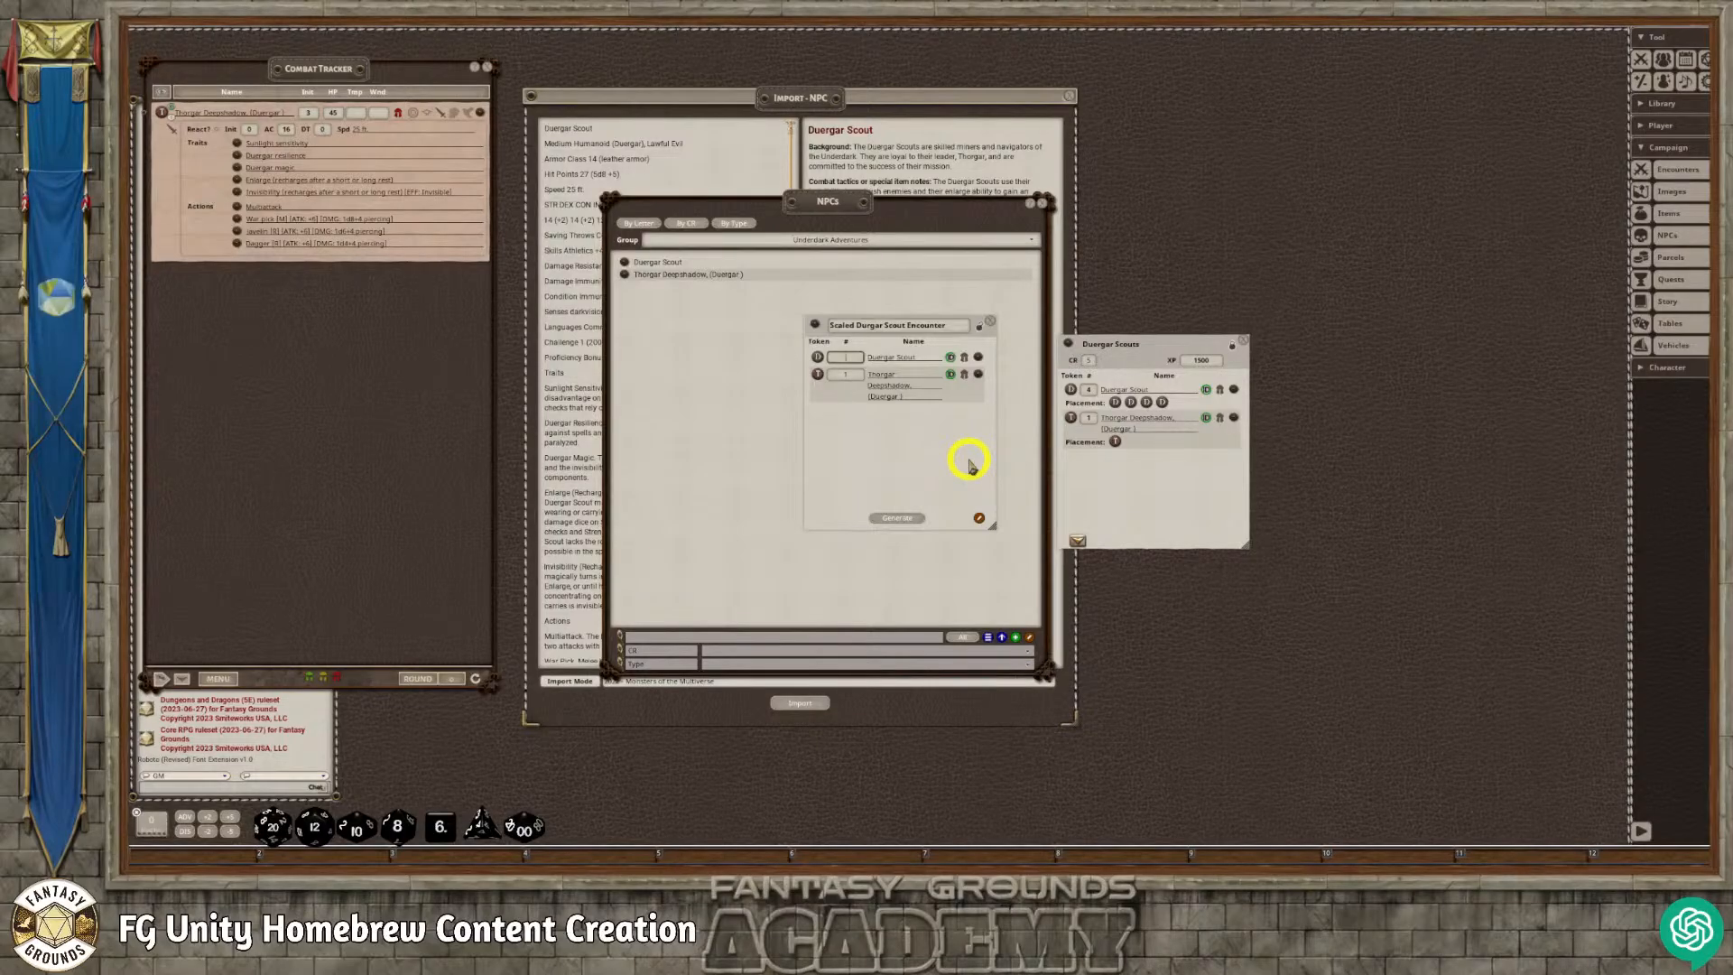
key("shift")
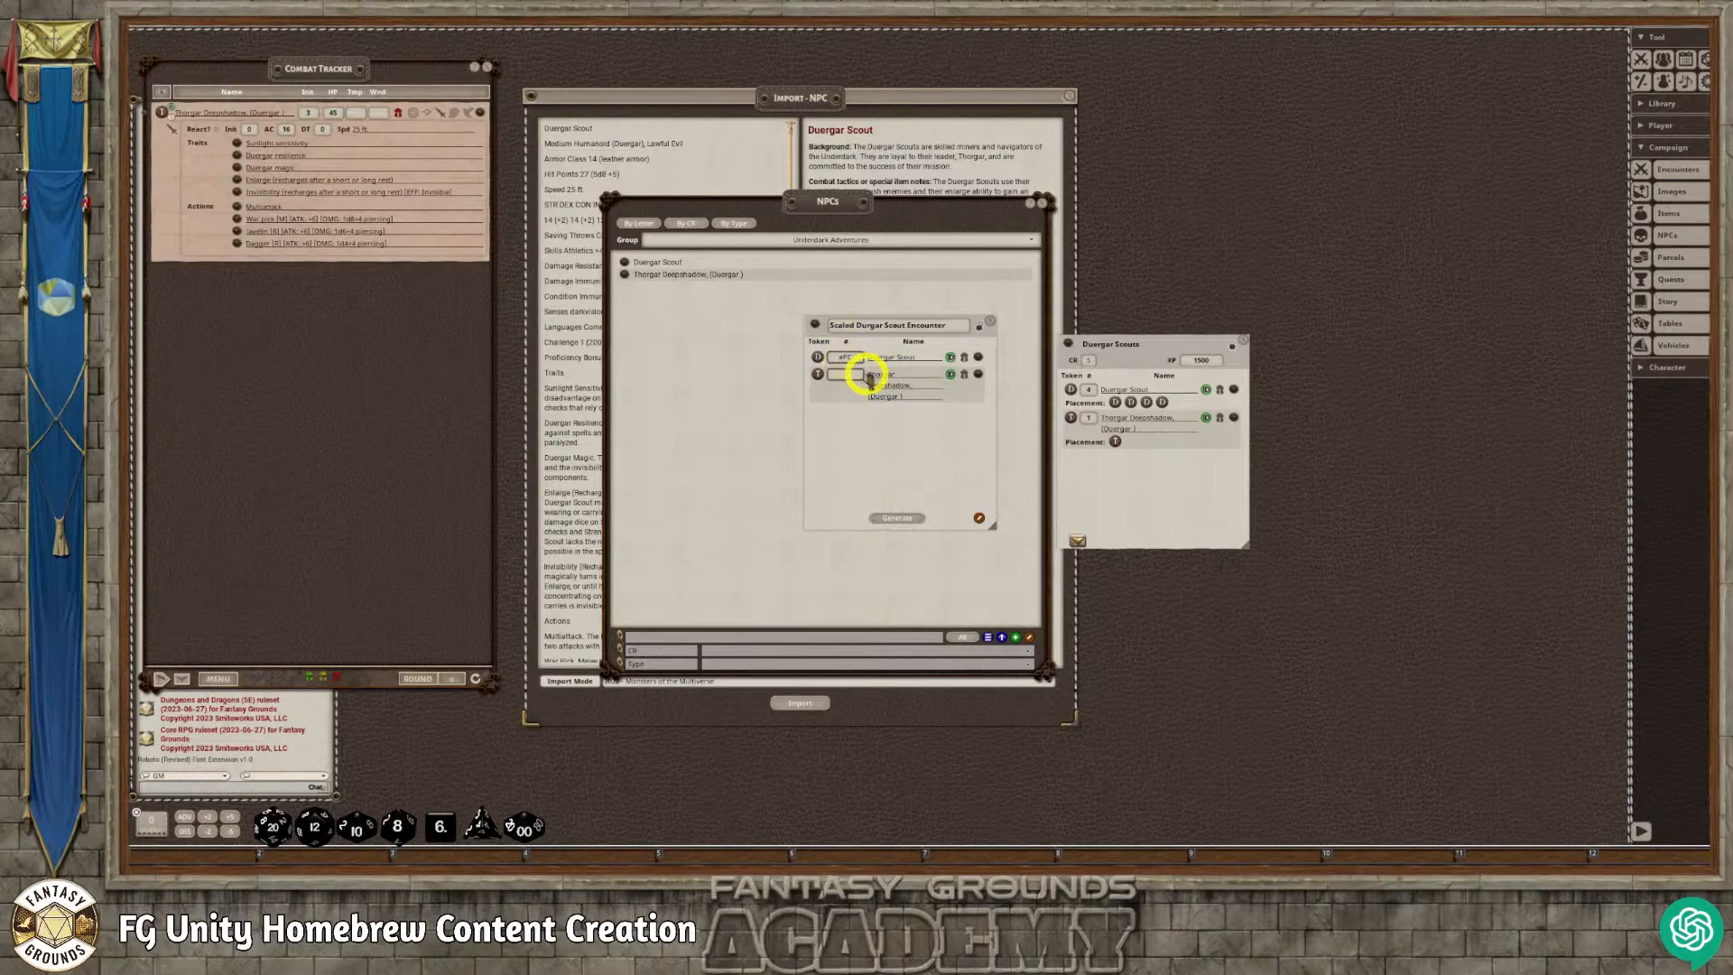
key("shift")
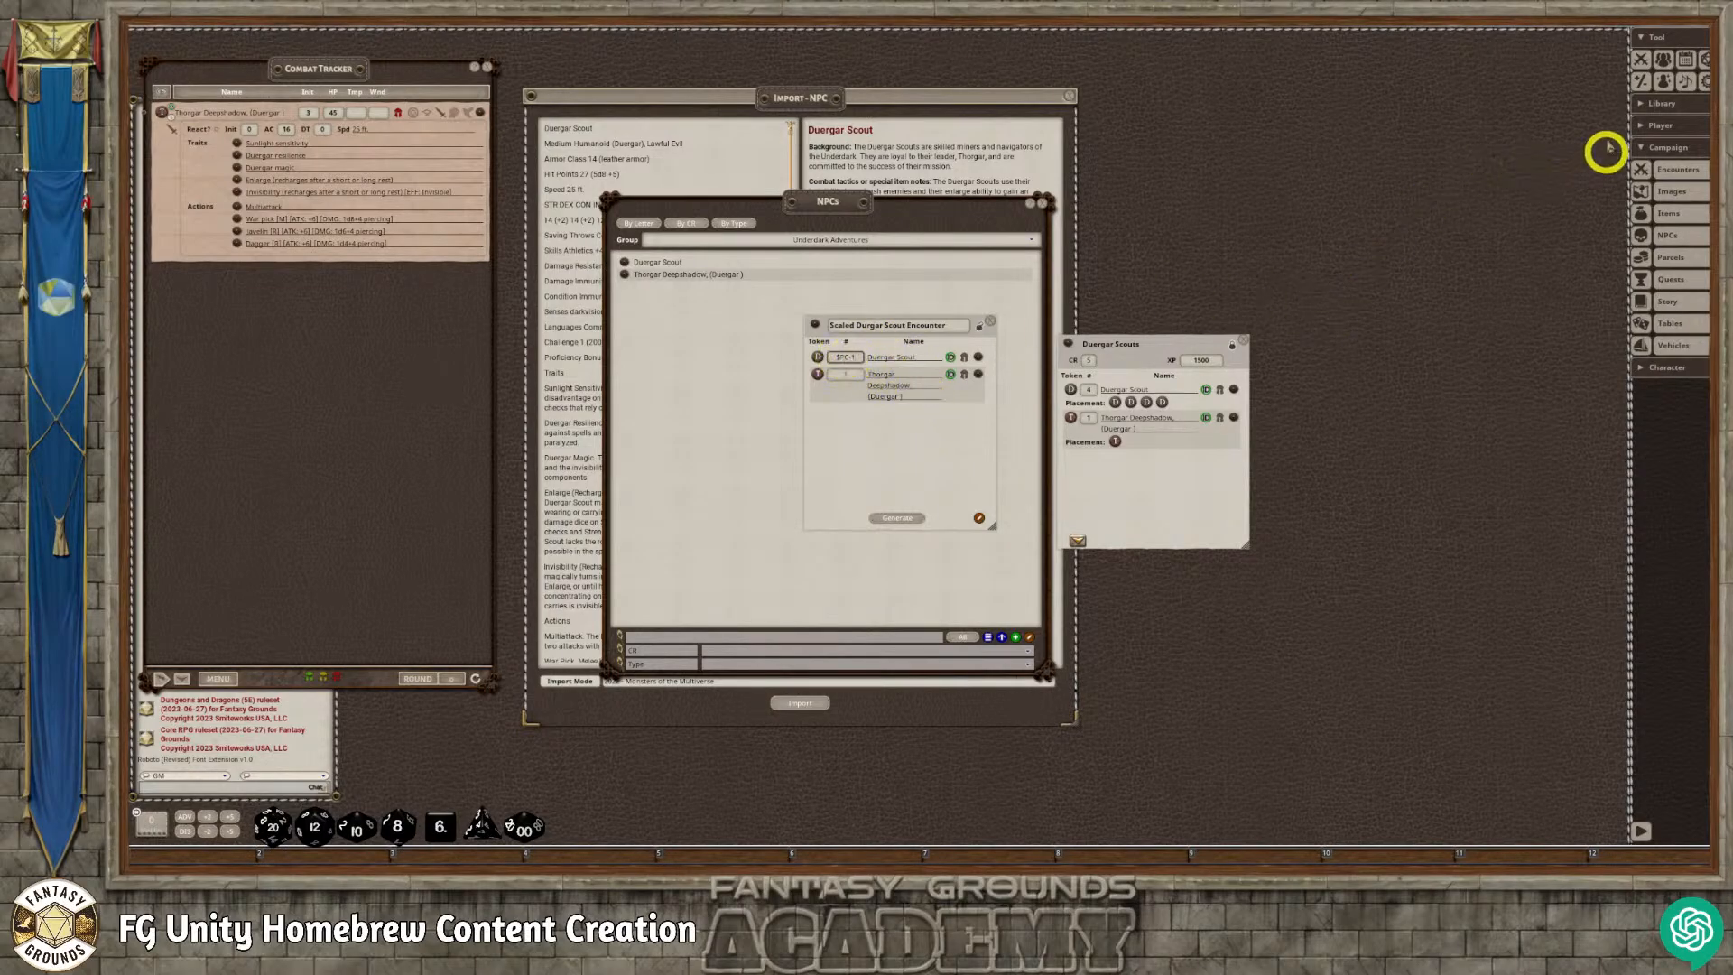
left_click(1662, 60)
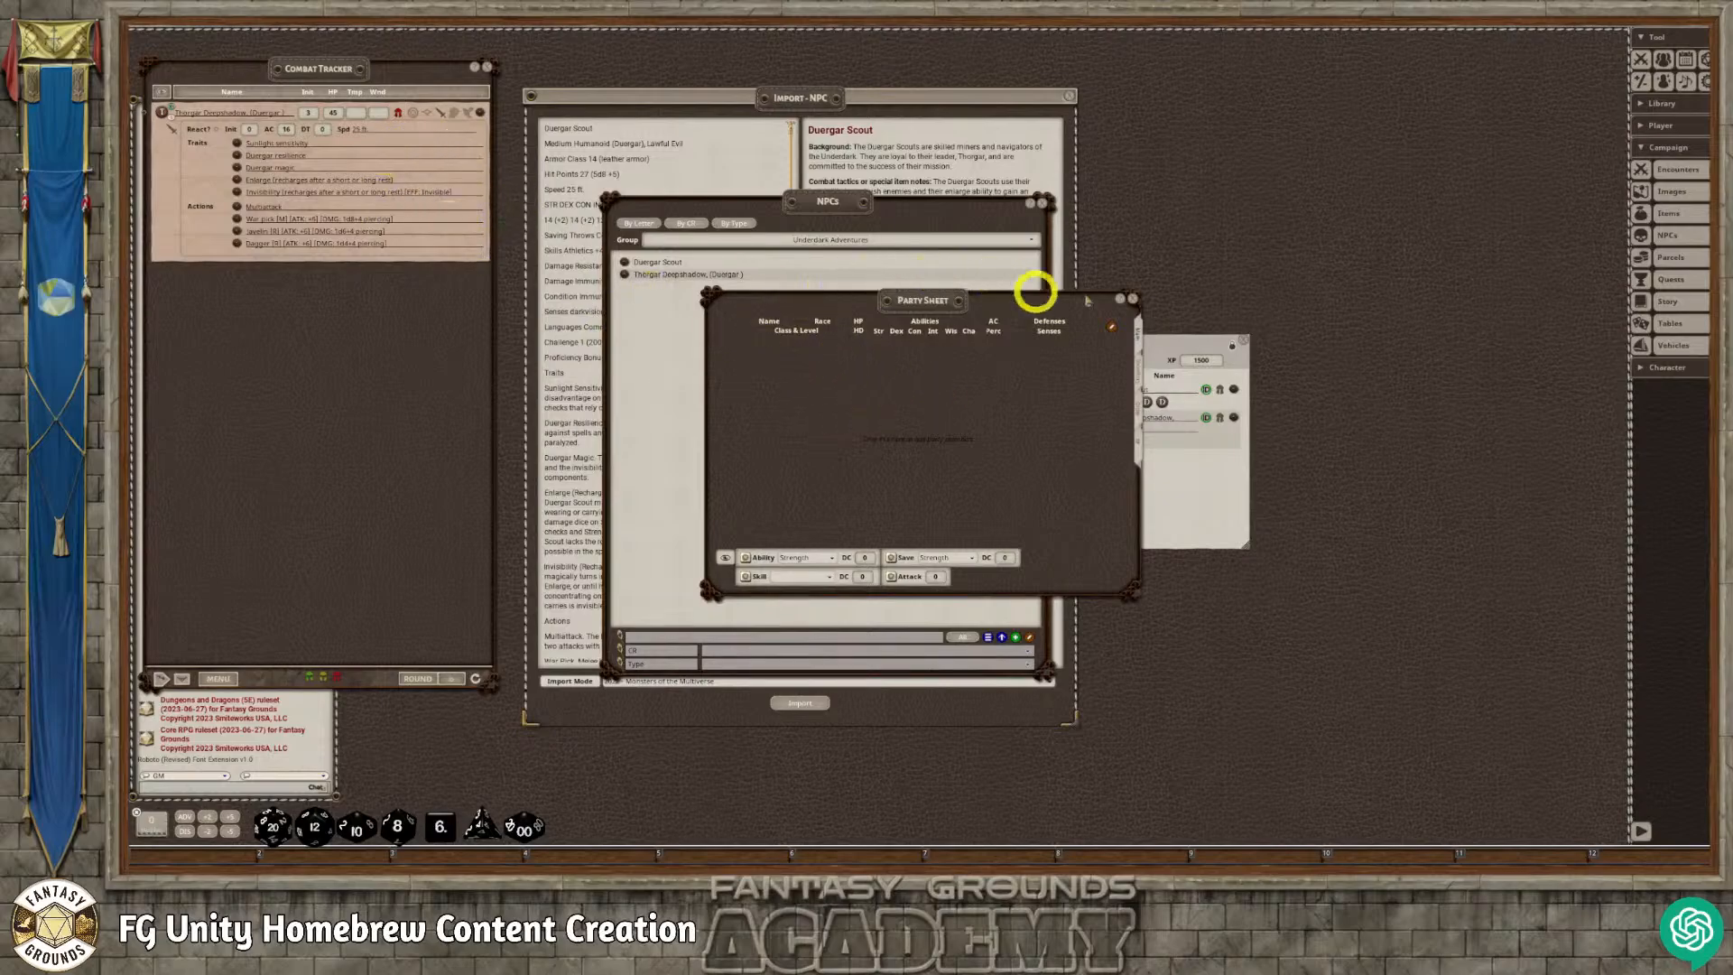
left_click(1131, 301)
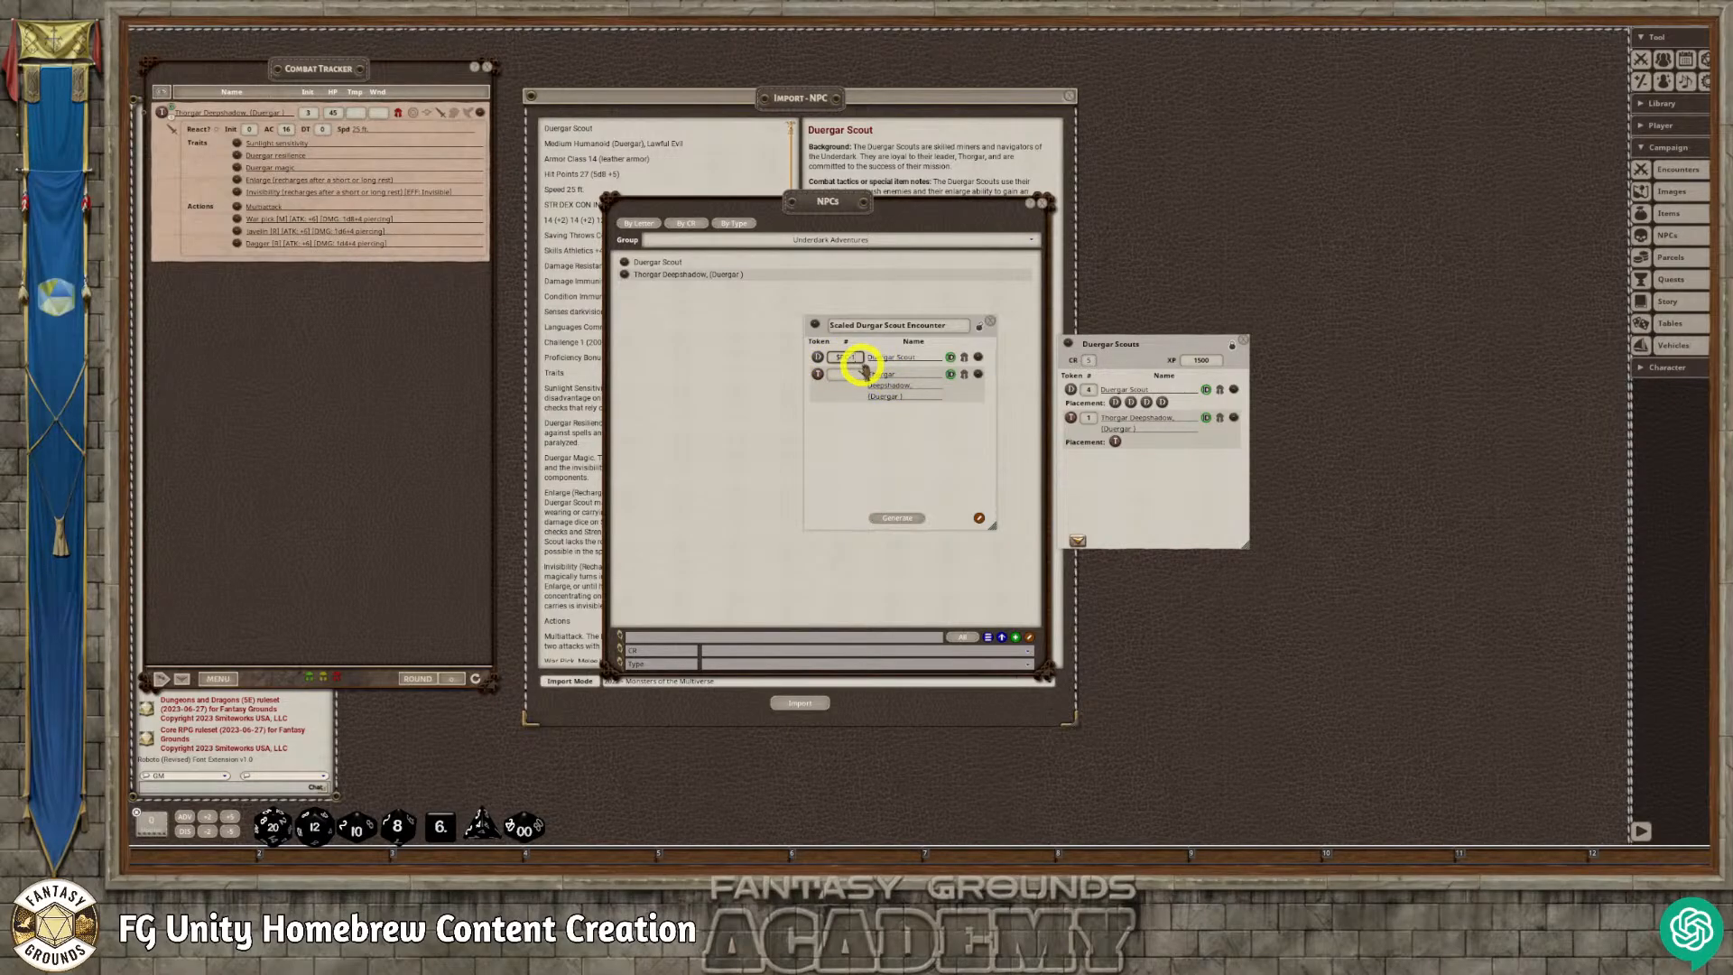
Lock the scaled random encounter, close the NPC list, and arrange the two encounter records side by side.
left_click(979, 325)
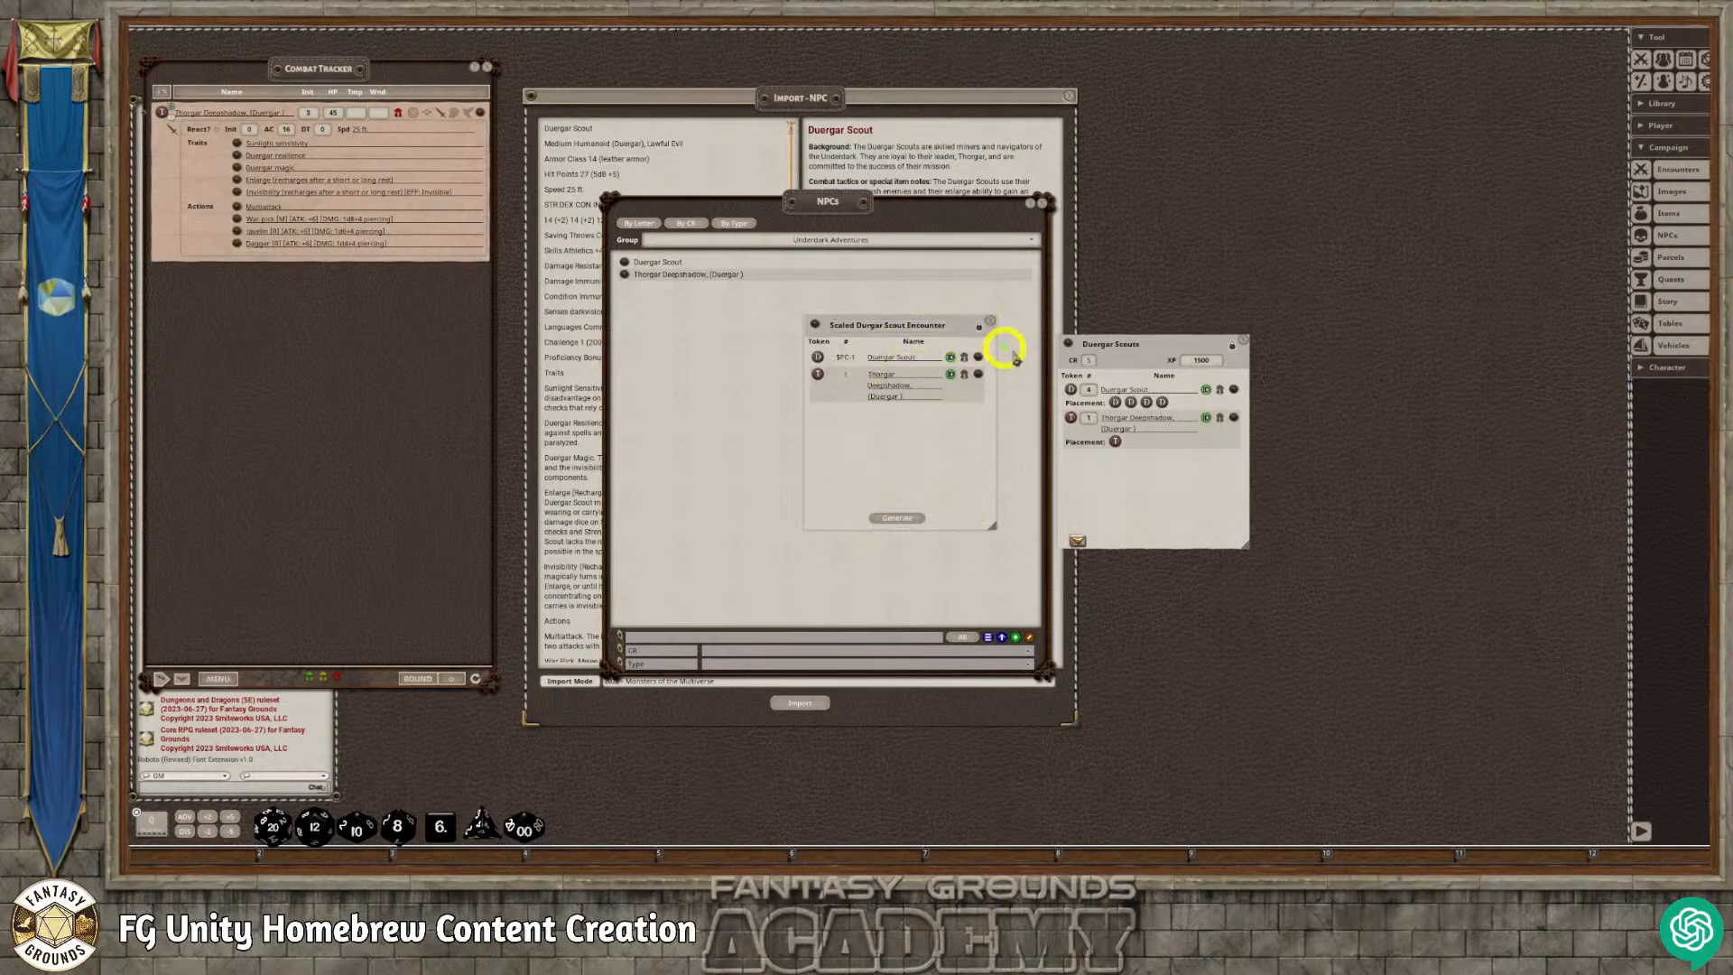
left_click_drag(921, 329, 1326, 356)
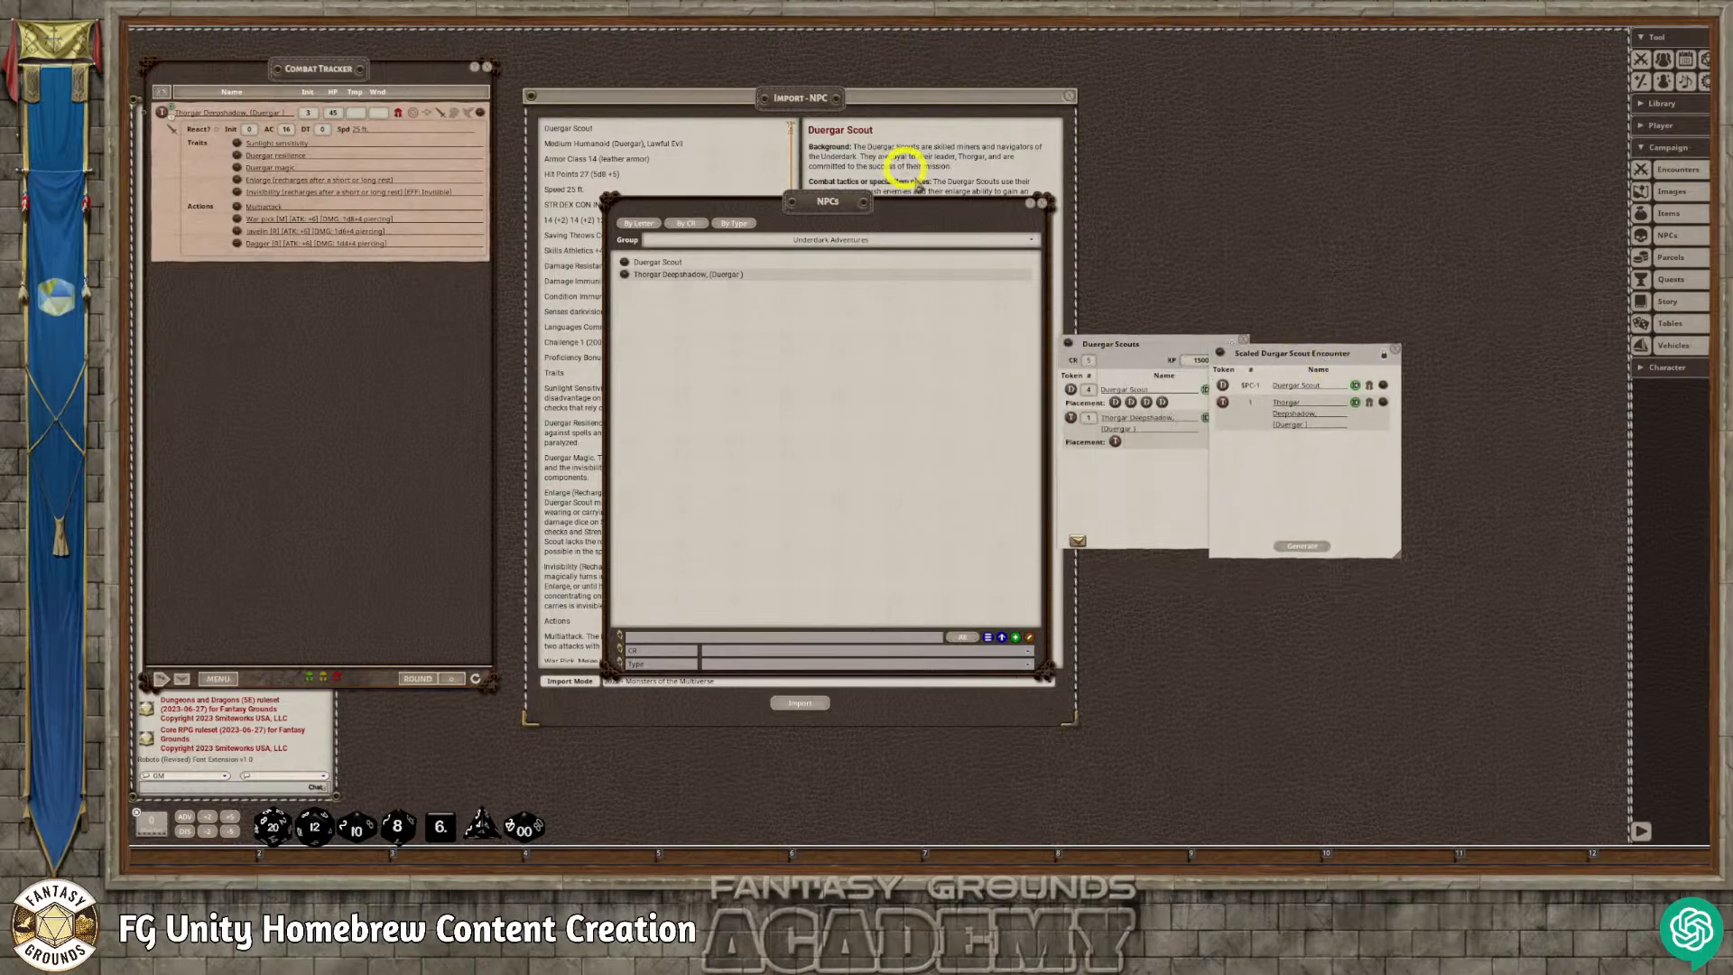
left_click(1042, 202)
left_click_drag(1155, 345, 930, 242)
left_click_drag(1264, 351, 925, 377)
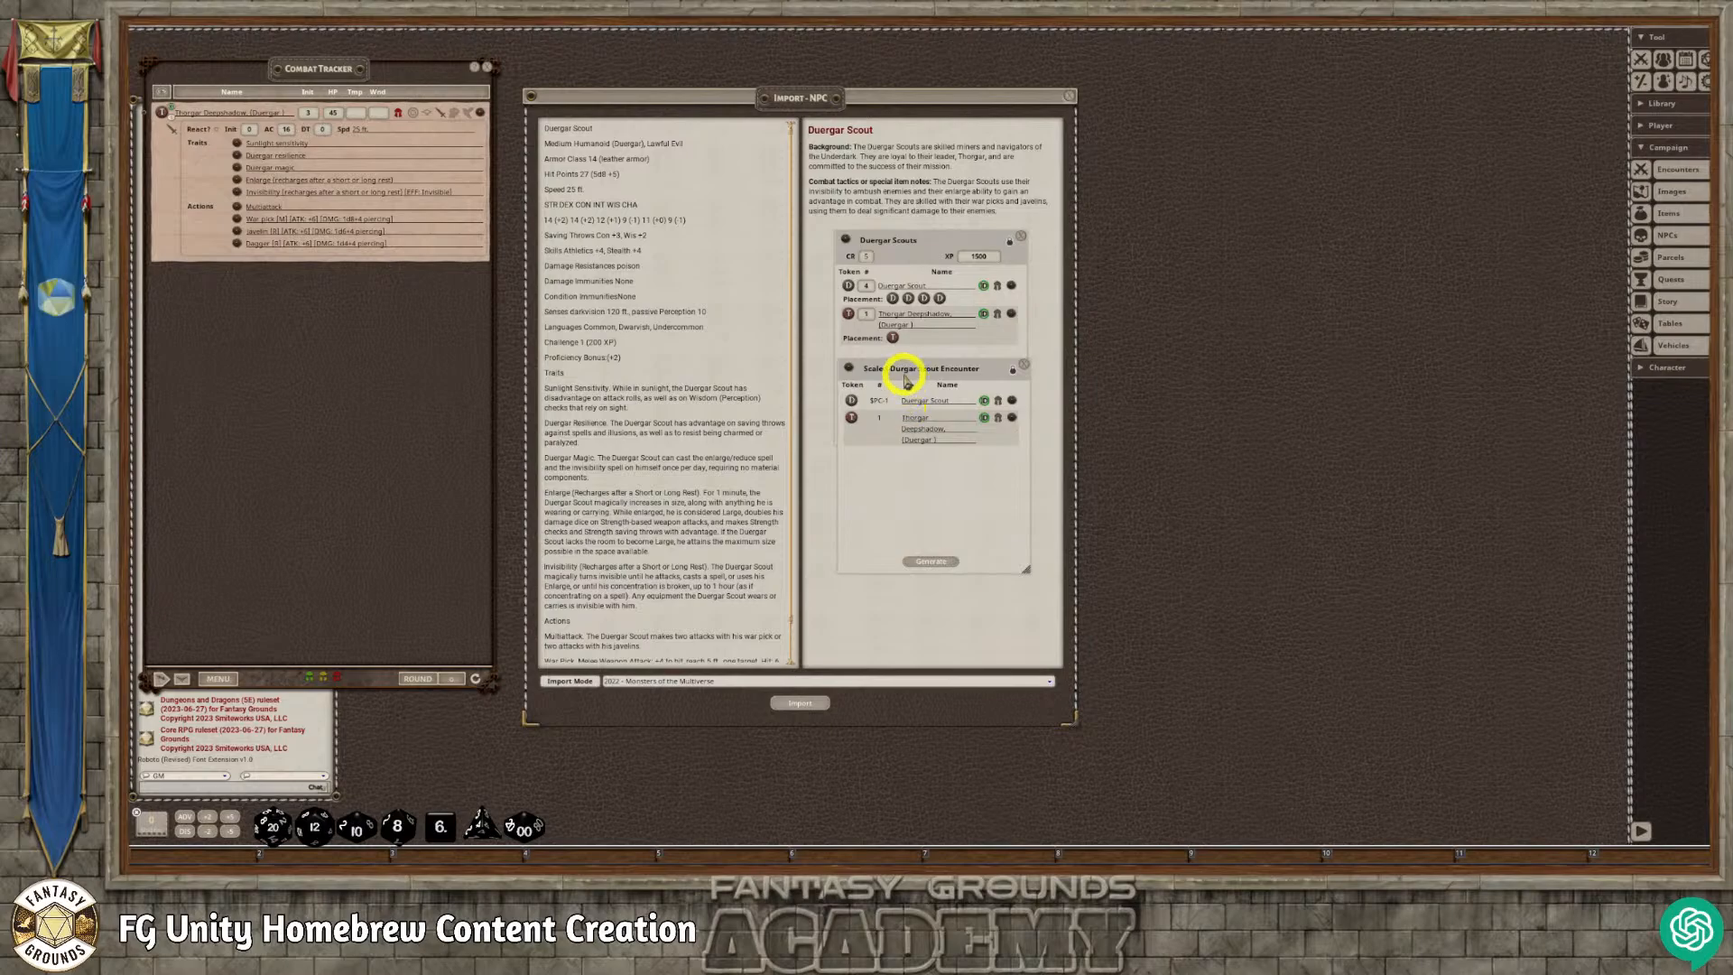
left_click_drag(905, 402, 1152, 275)
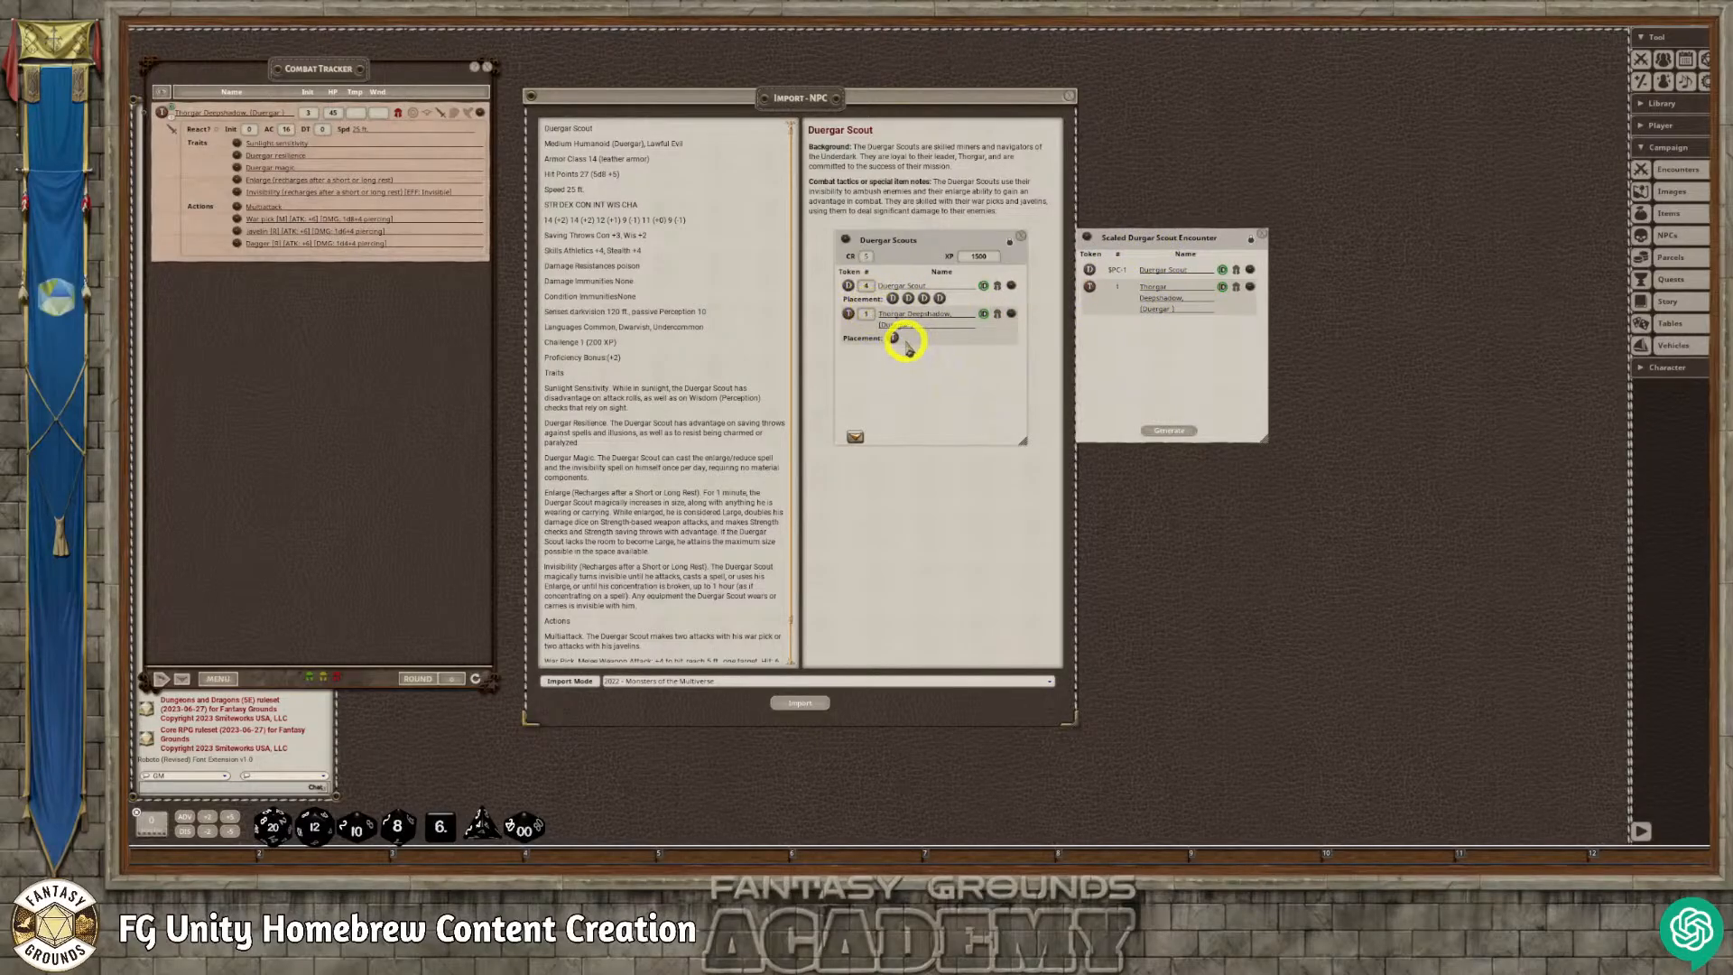
Generate an encounter from the scaled random encounter, look it over, and close all open encounter records.
left_click(1010, 255)
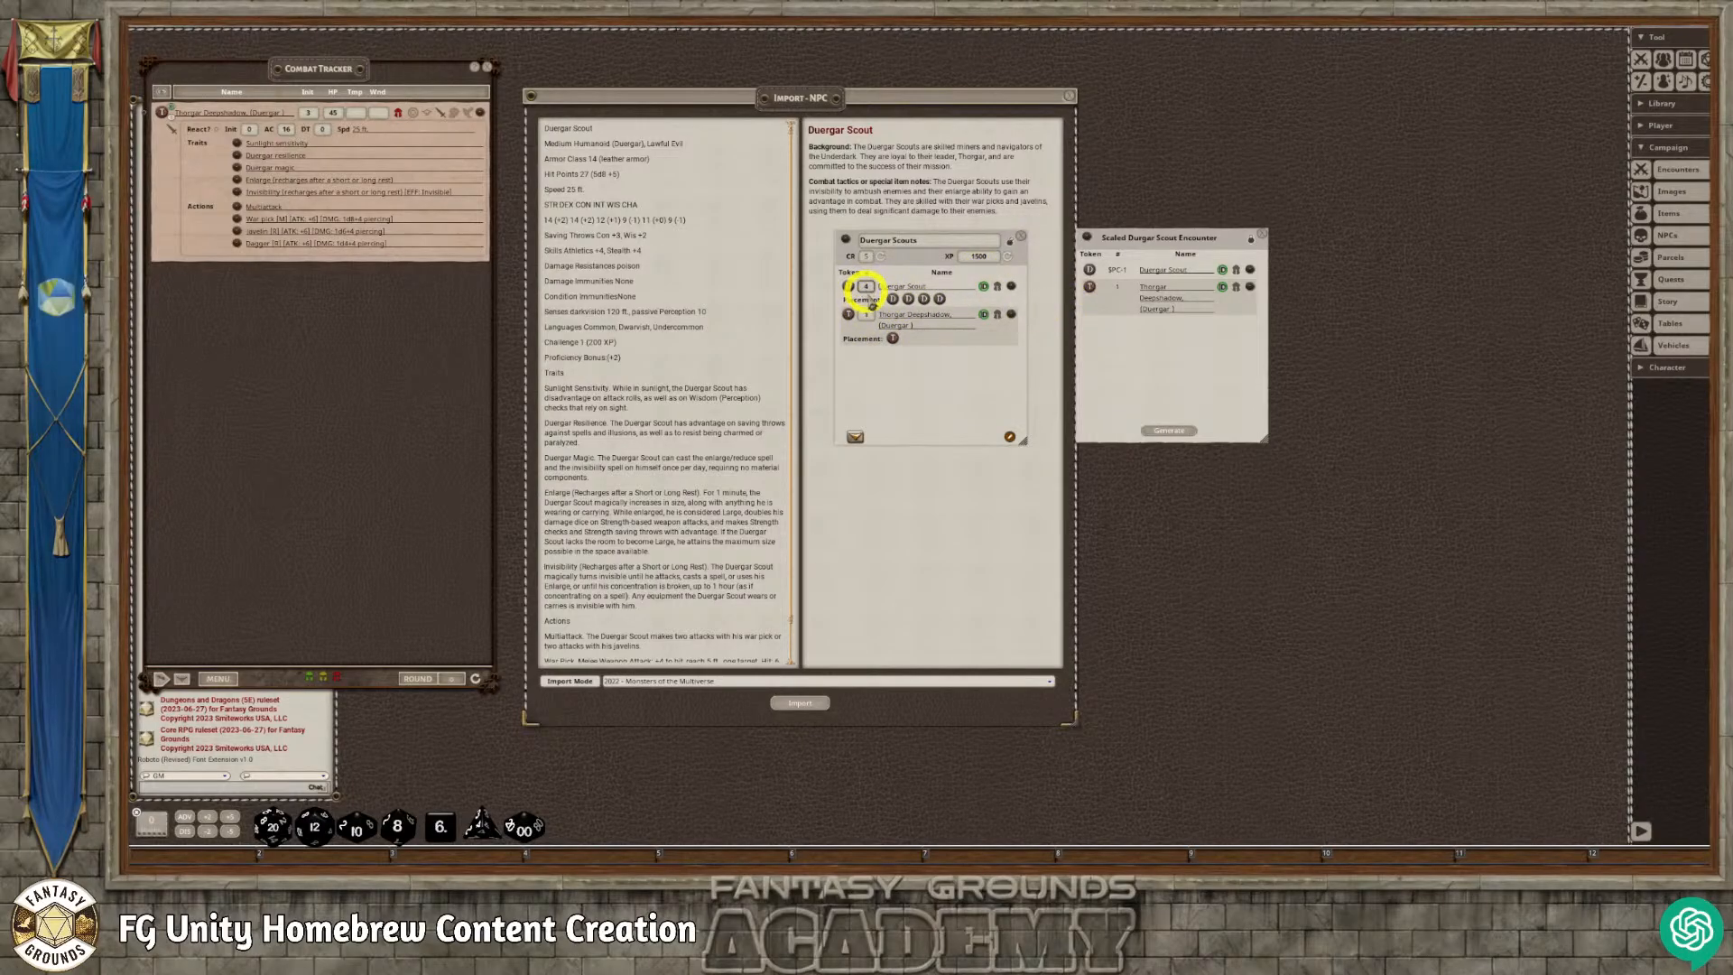
left_click(1009, 240)
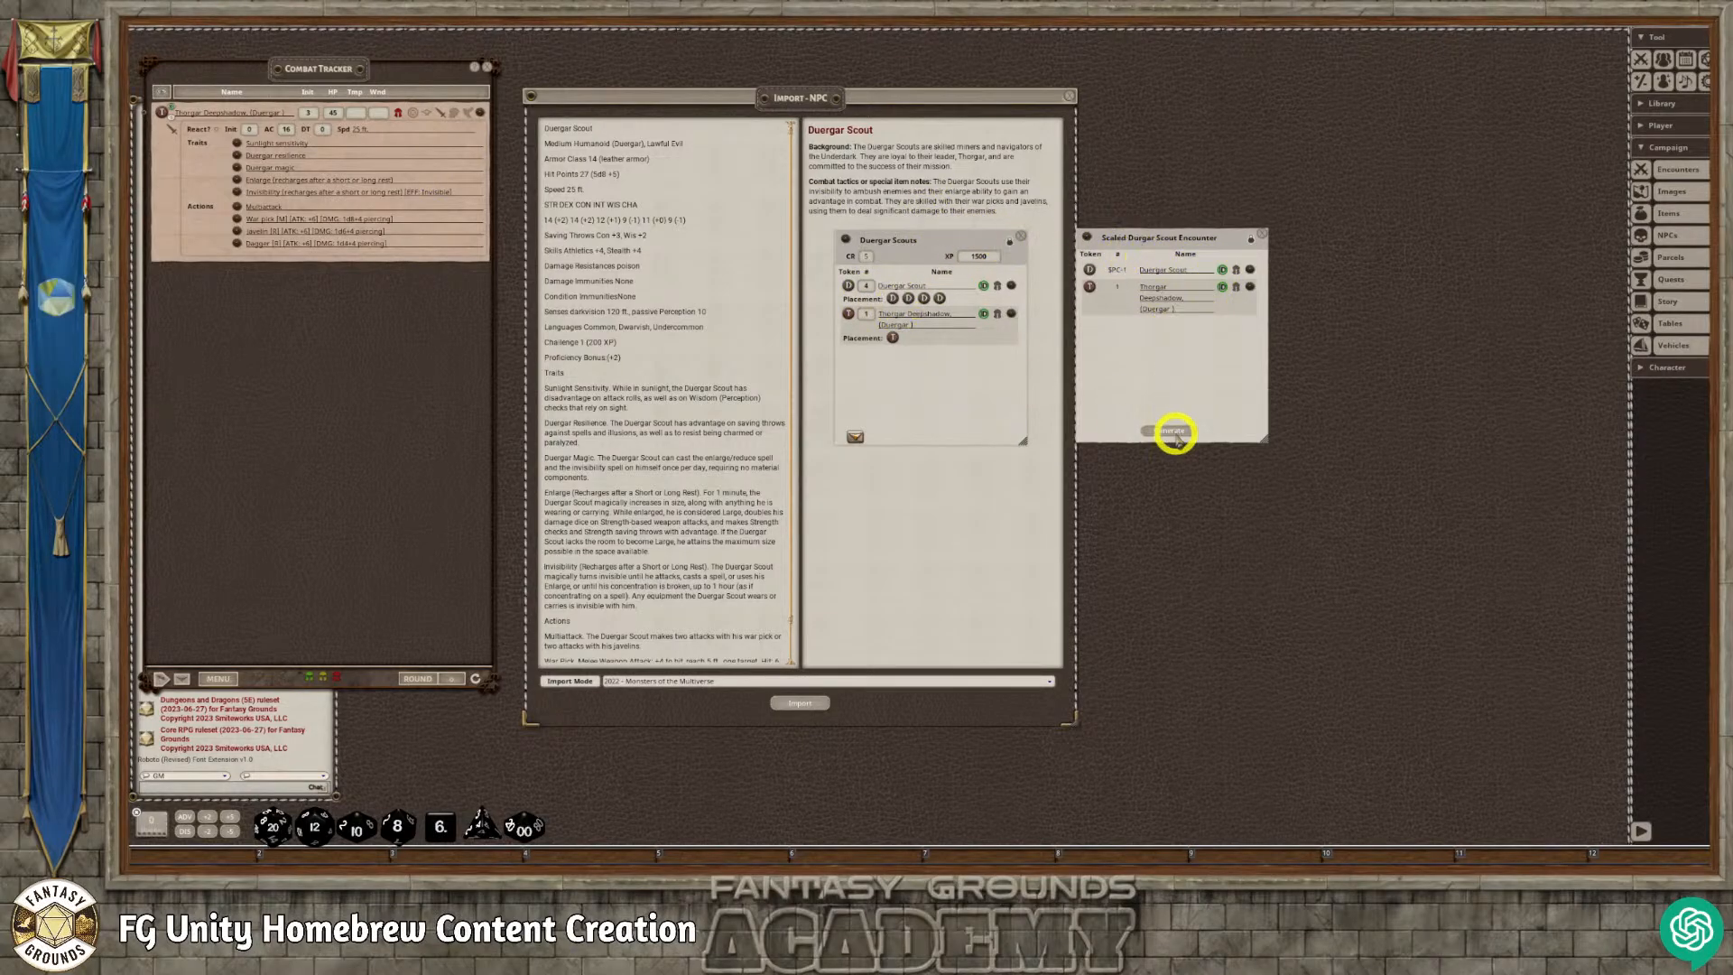
left_click(1171, 431)
left_click_drag(889, 351, 1020, 408)
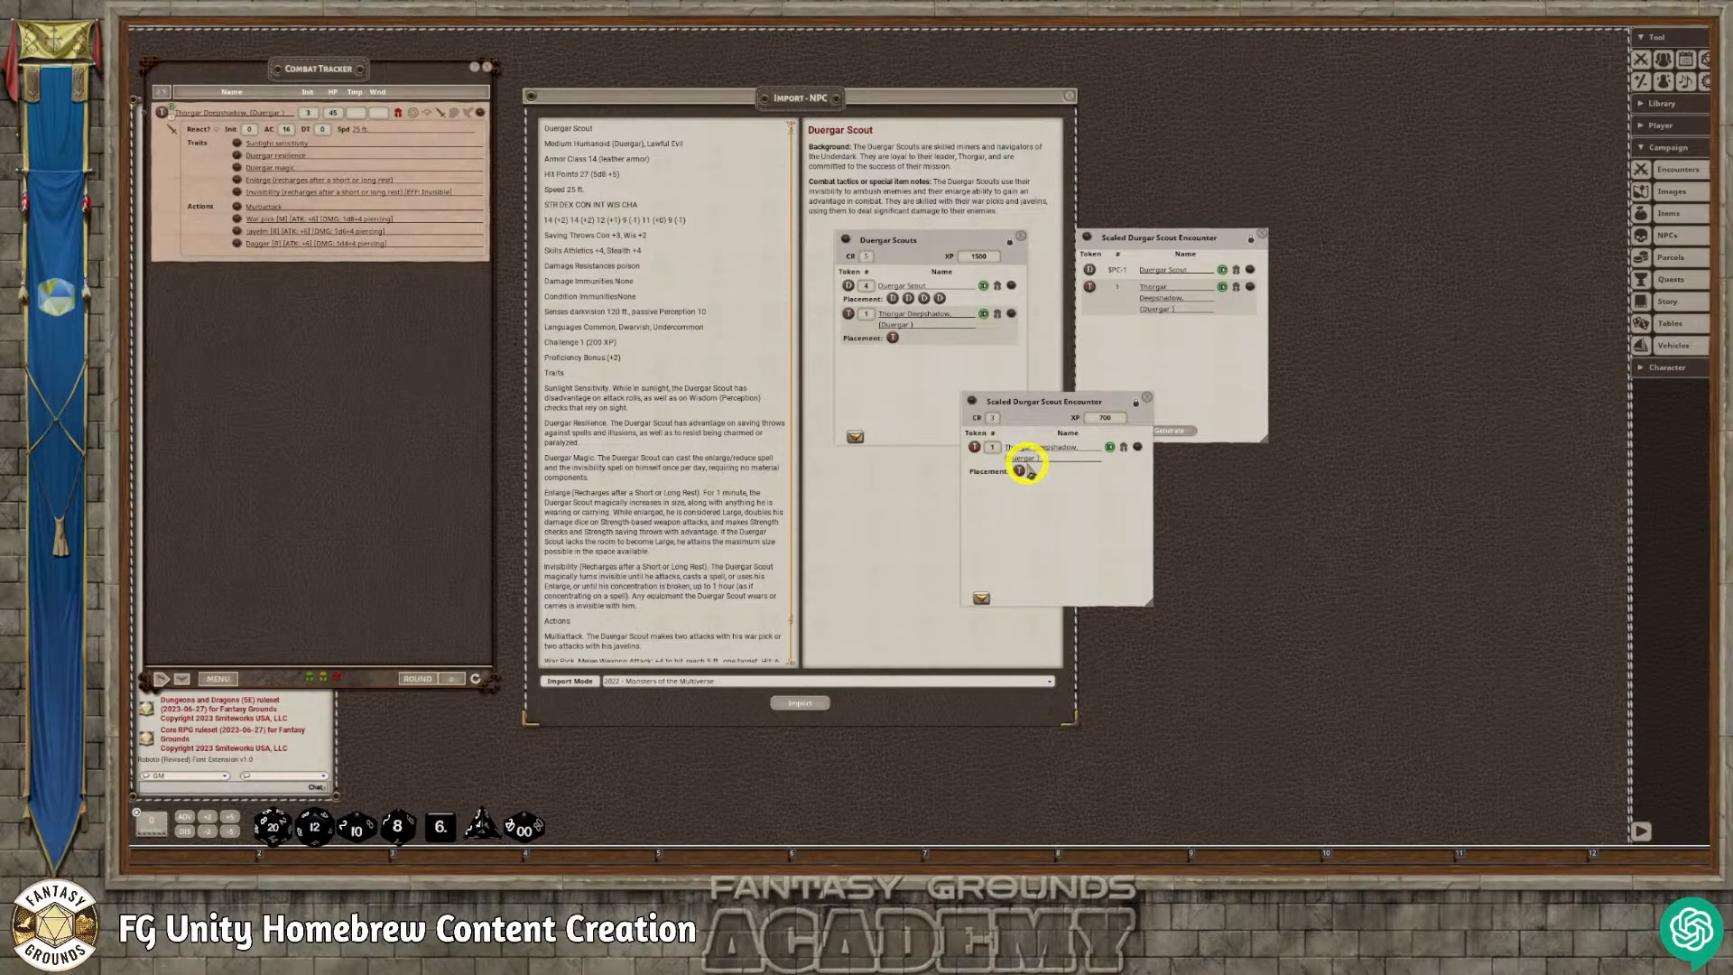
left_click(1146, 397)
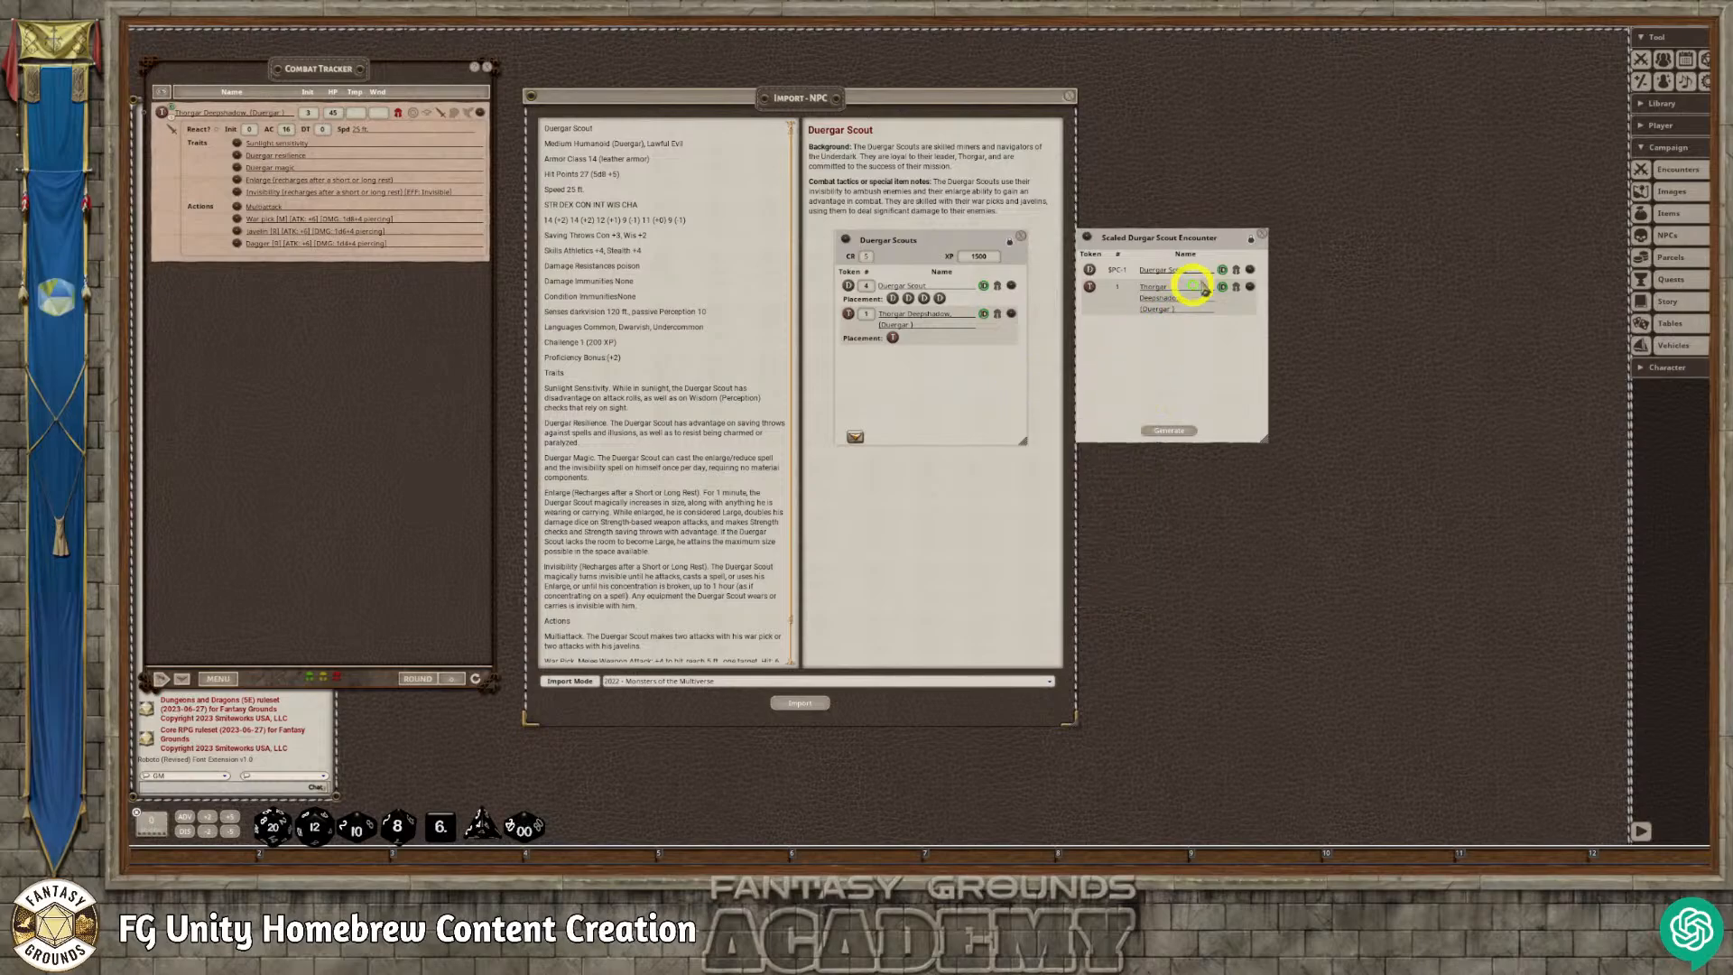
left_click(1262, 235)
left_click(1021, 236)
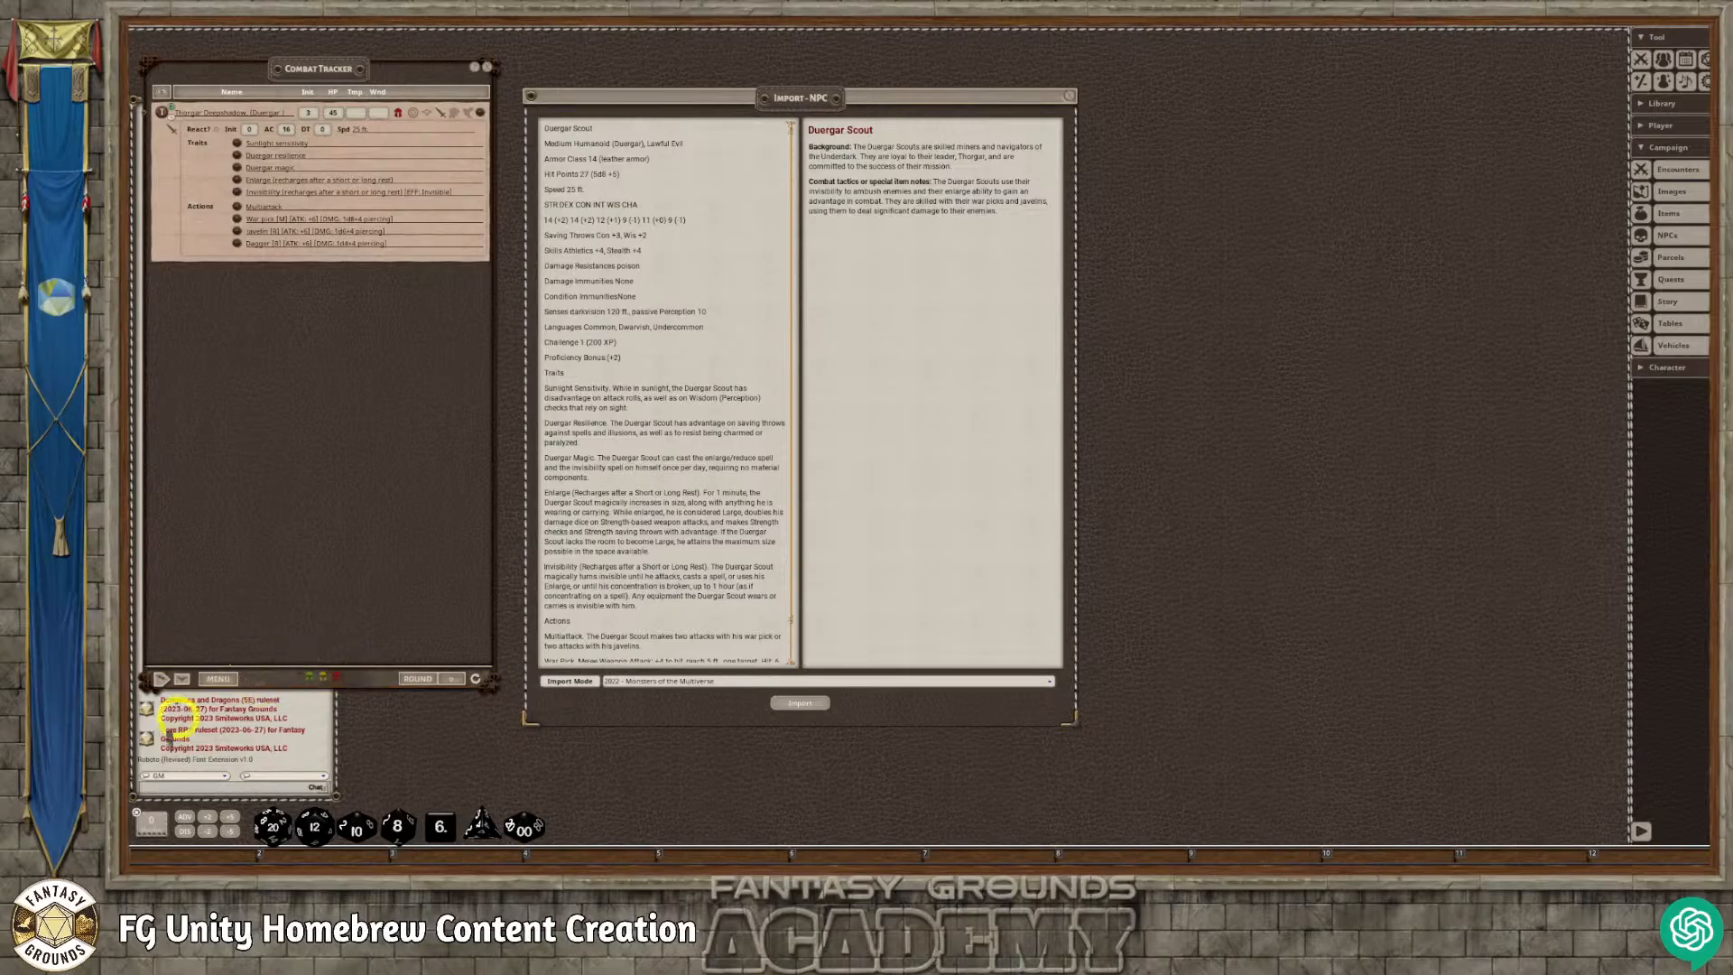
Switch to ChatGPT and look through the chat from the adventure template to the end of the Duergar Scout stat block.
left_click(362, 866)
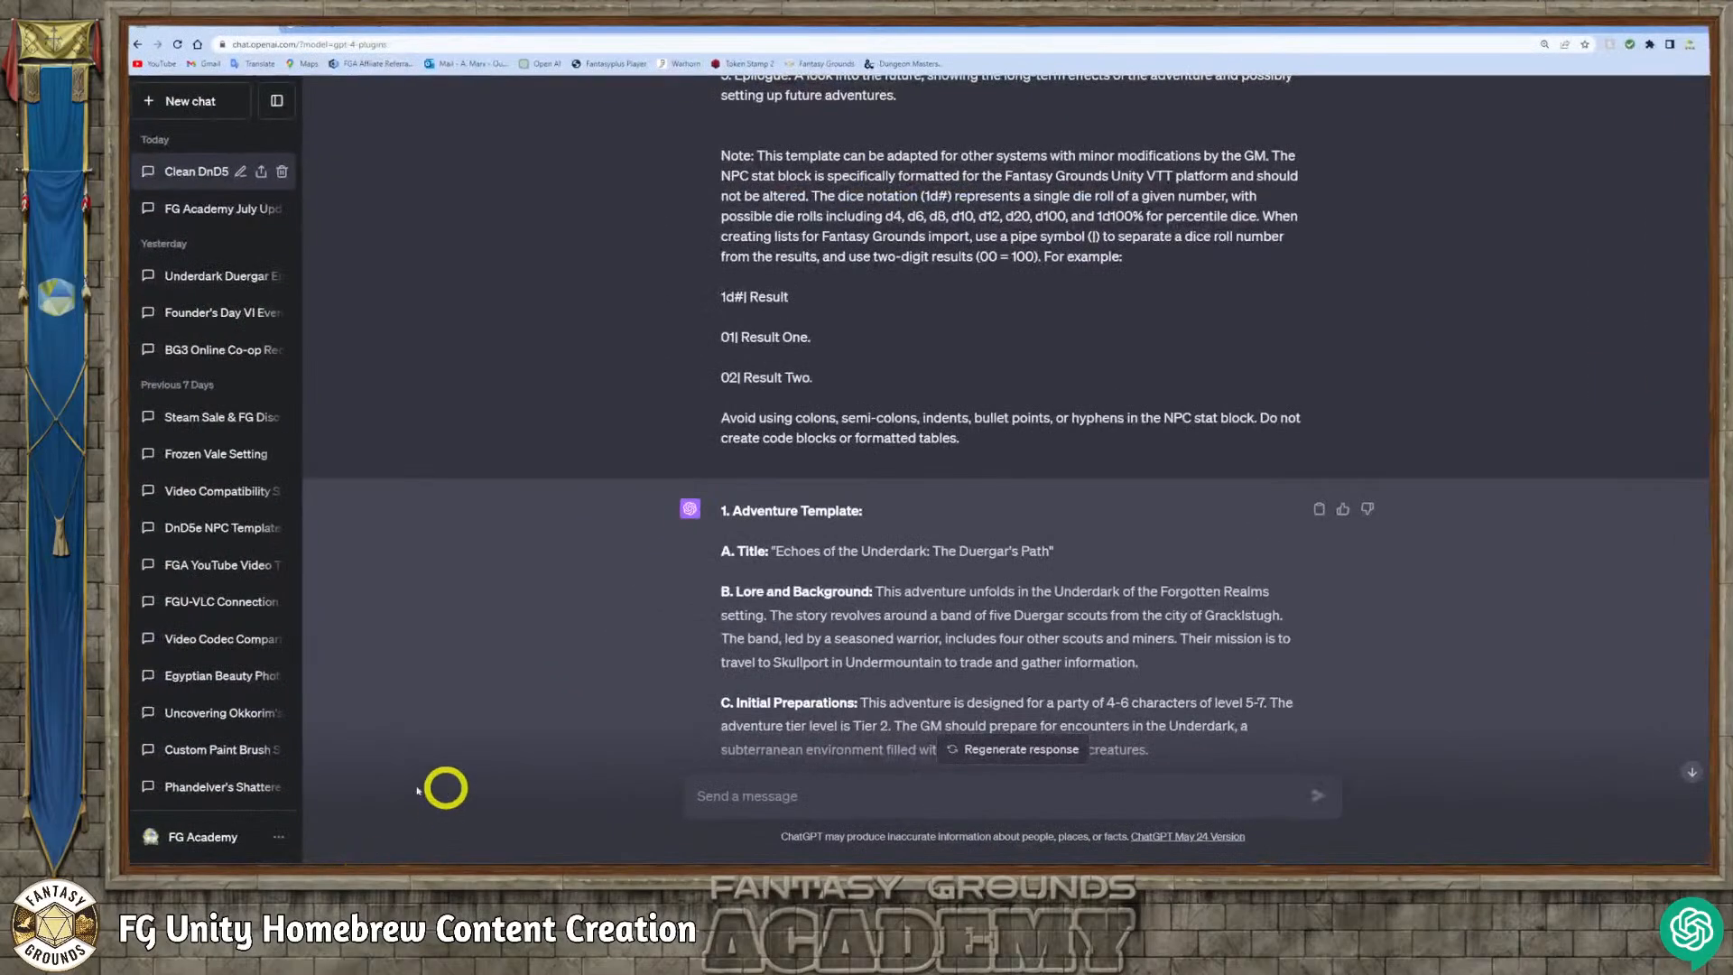
scroll(816, 623, "down", 4)
scroll(818, 624, "down", 20)
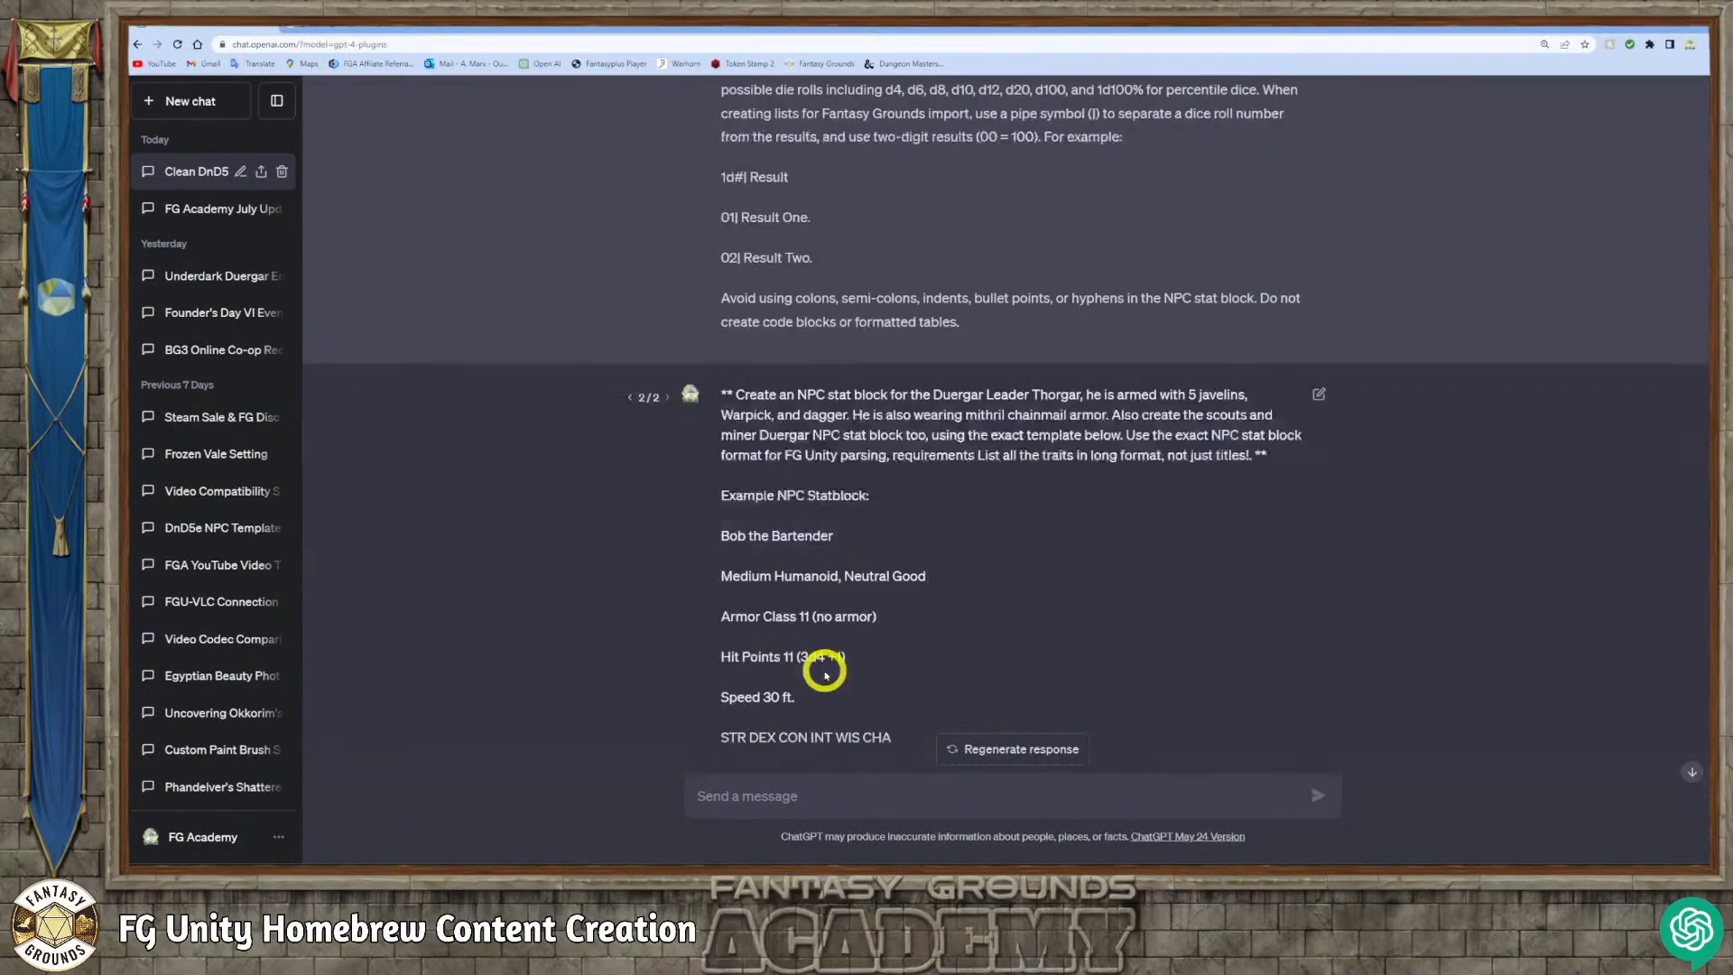
left_click(815, 794)
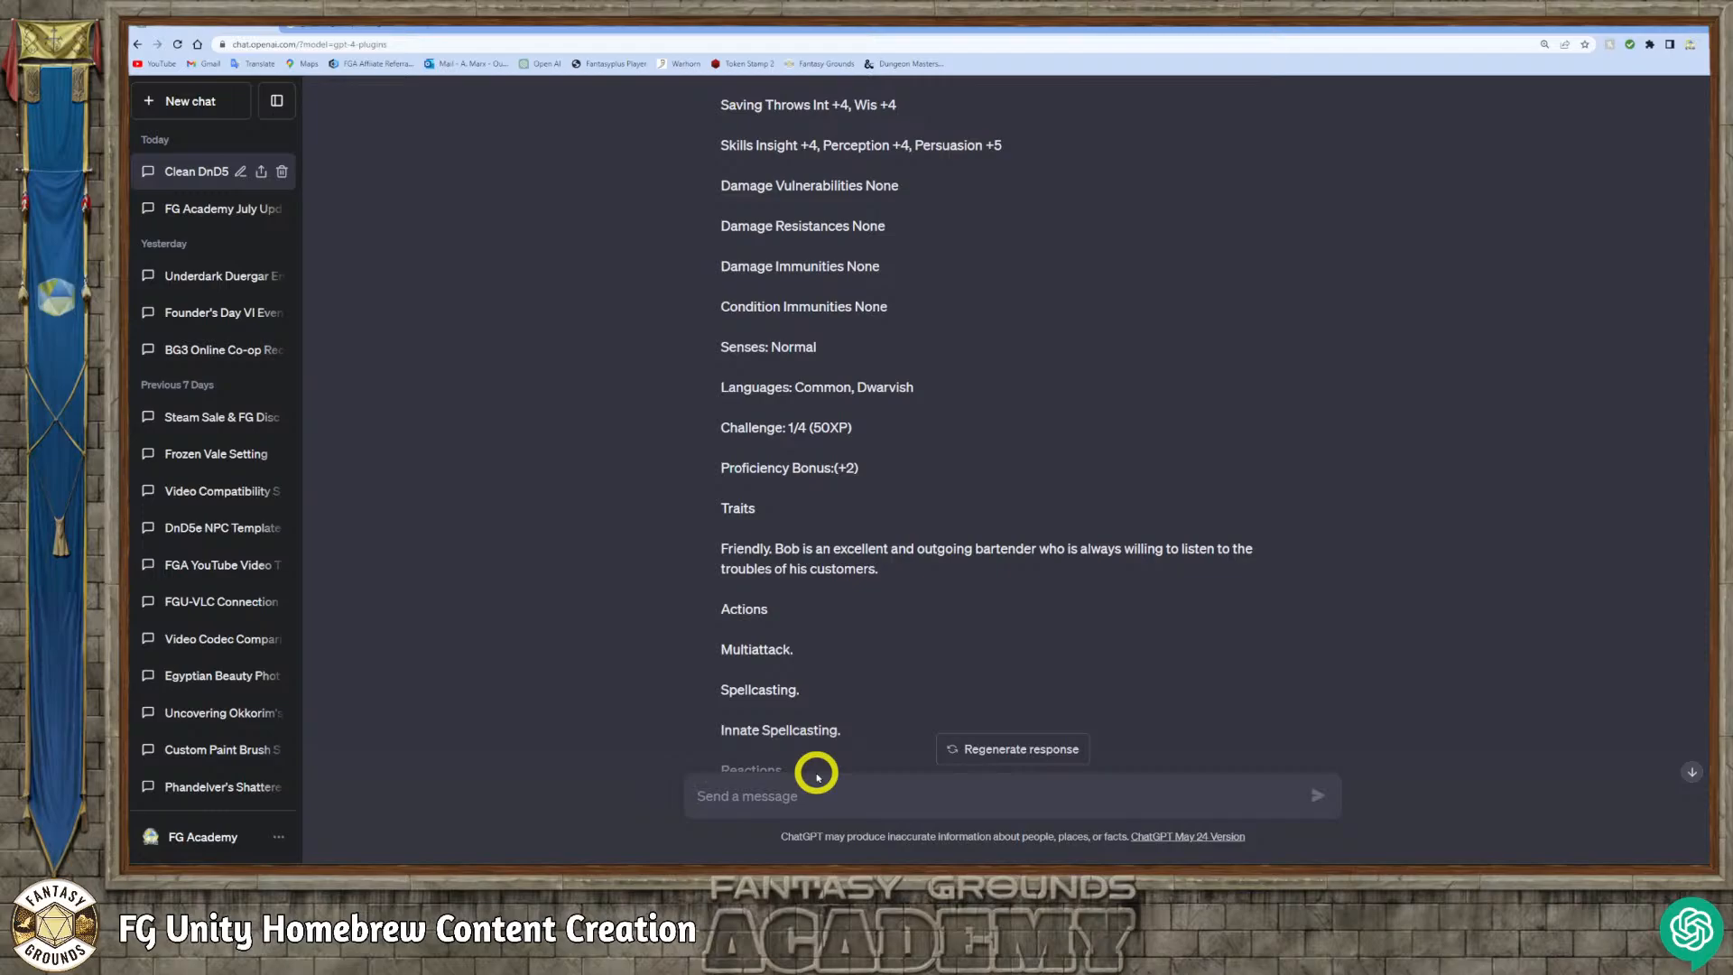
scroll(927, 707, "up", 10)
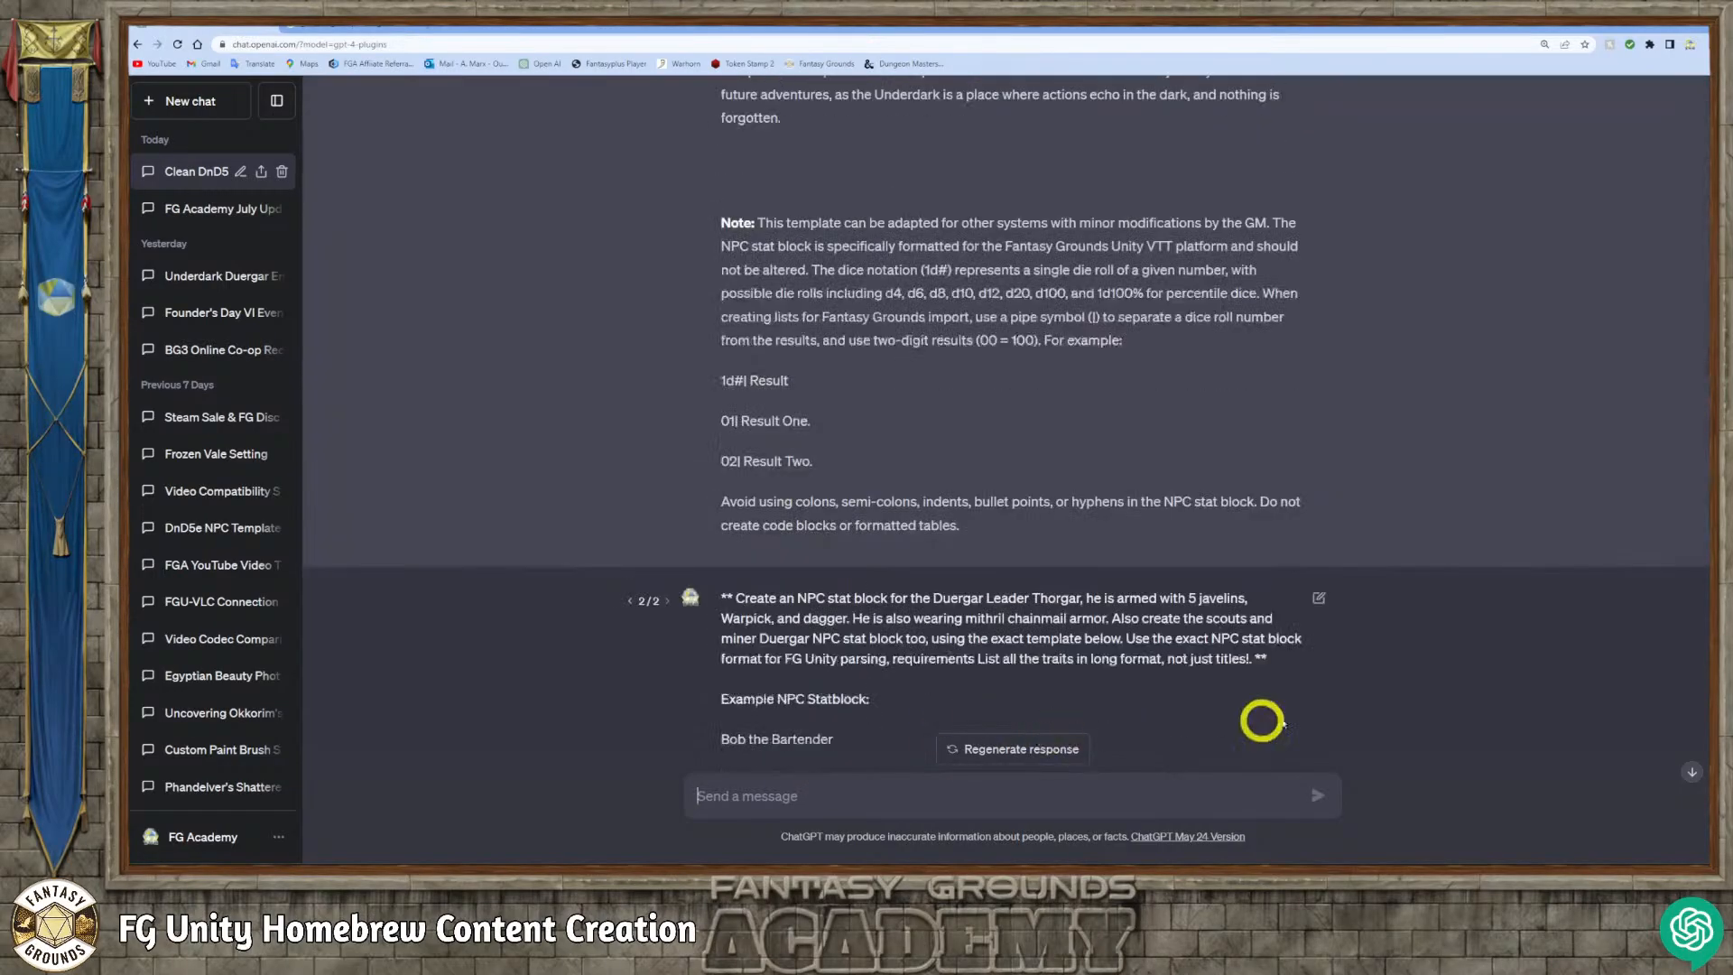
scroll(1703, 636, "up", 15)
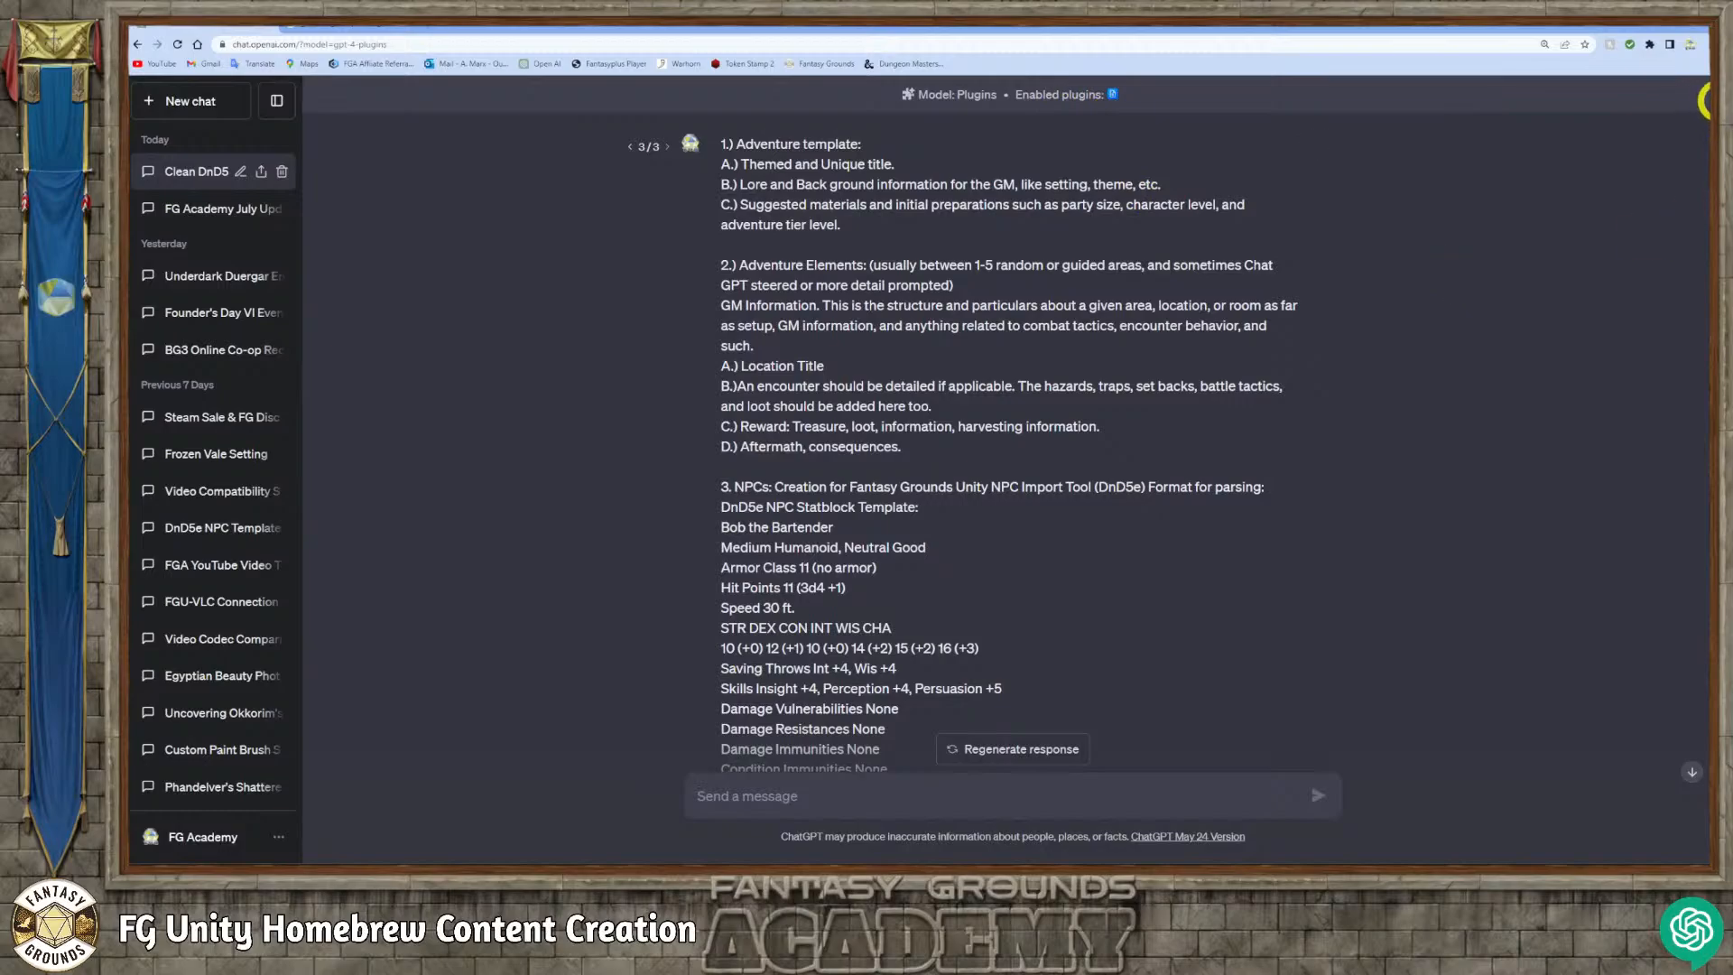
left_click_drag(1706, 105, 1706, 853)
Draft a message asking for a Midjourney AI app prompt that creates a scene with the information above for inspiration and content.
left_click(822, 794)
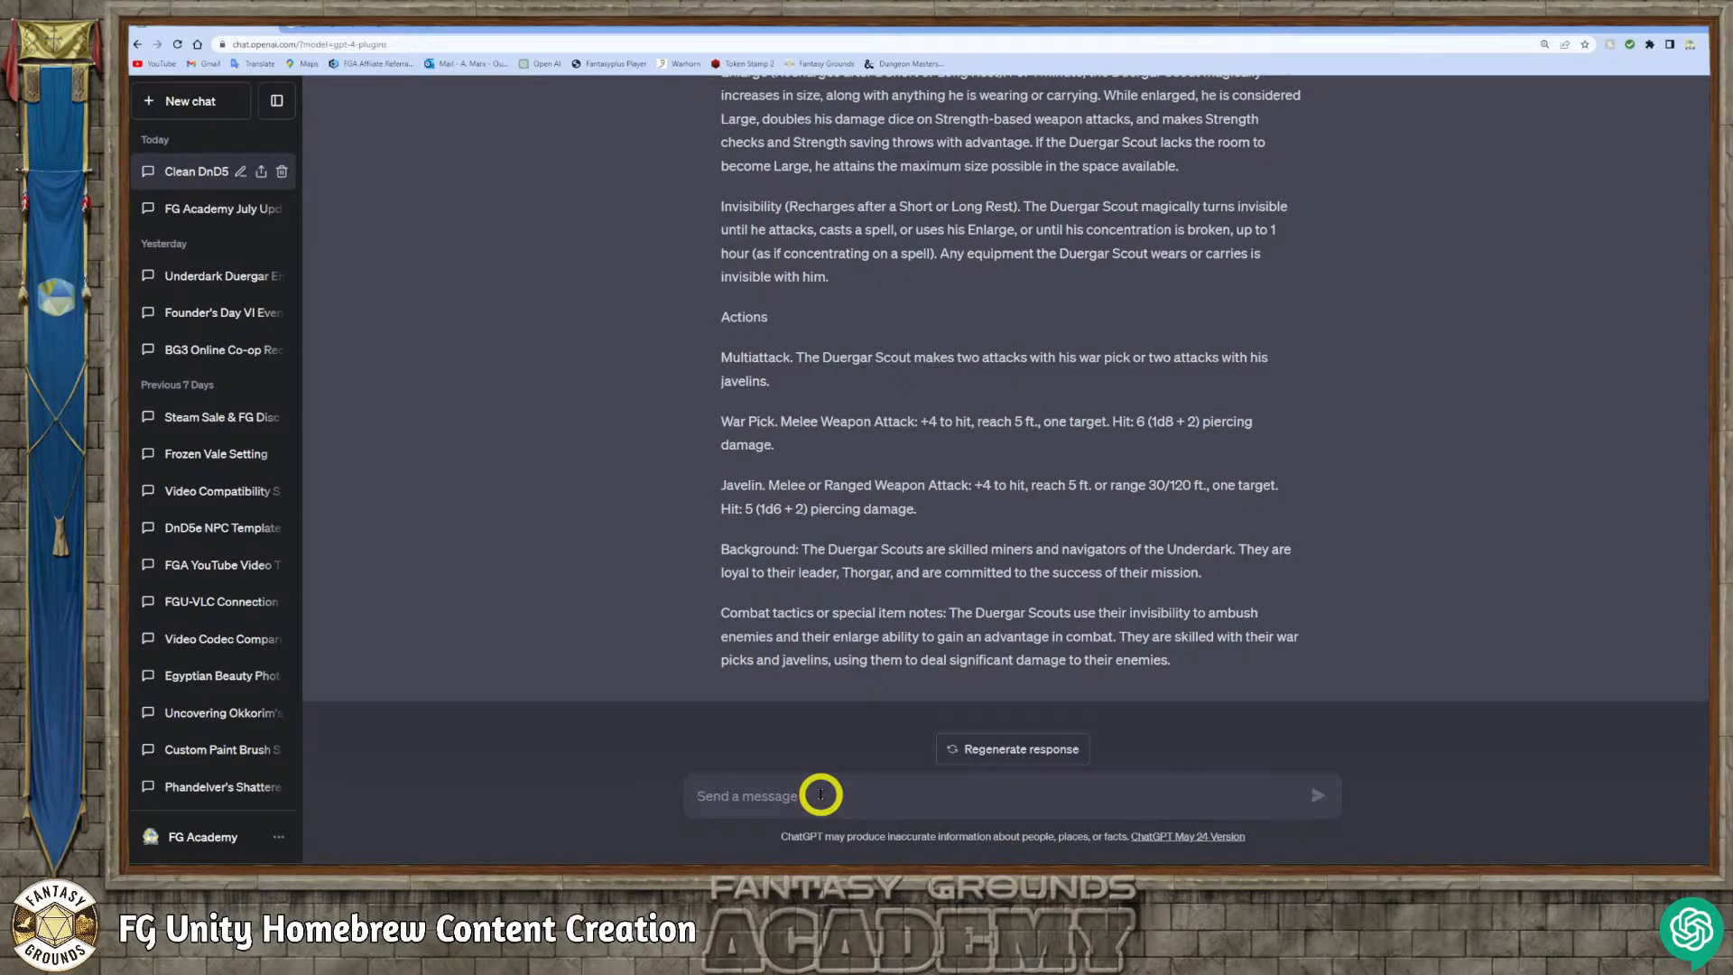
type("Cre")
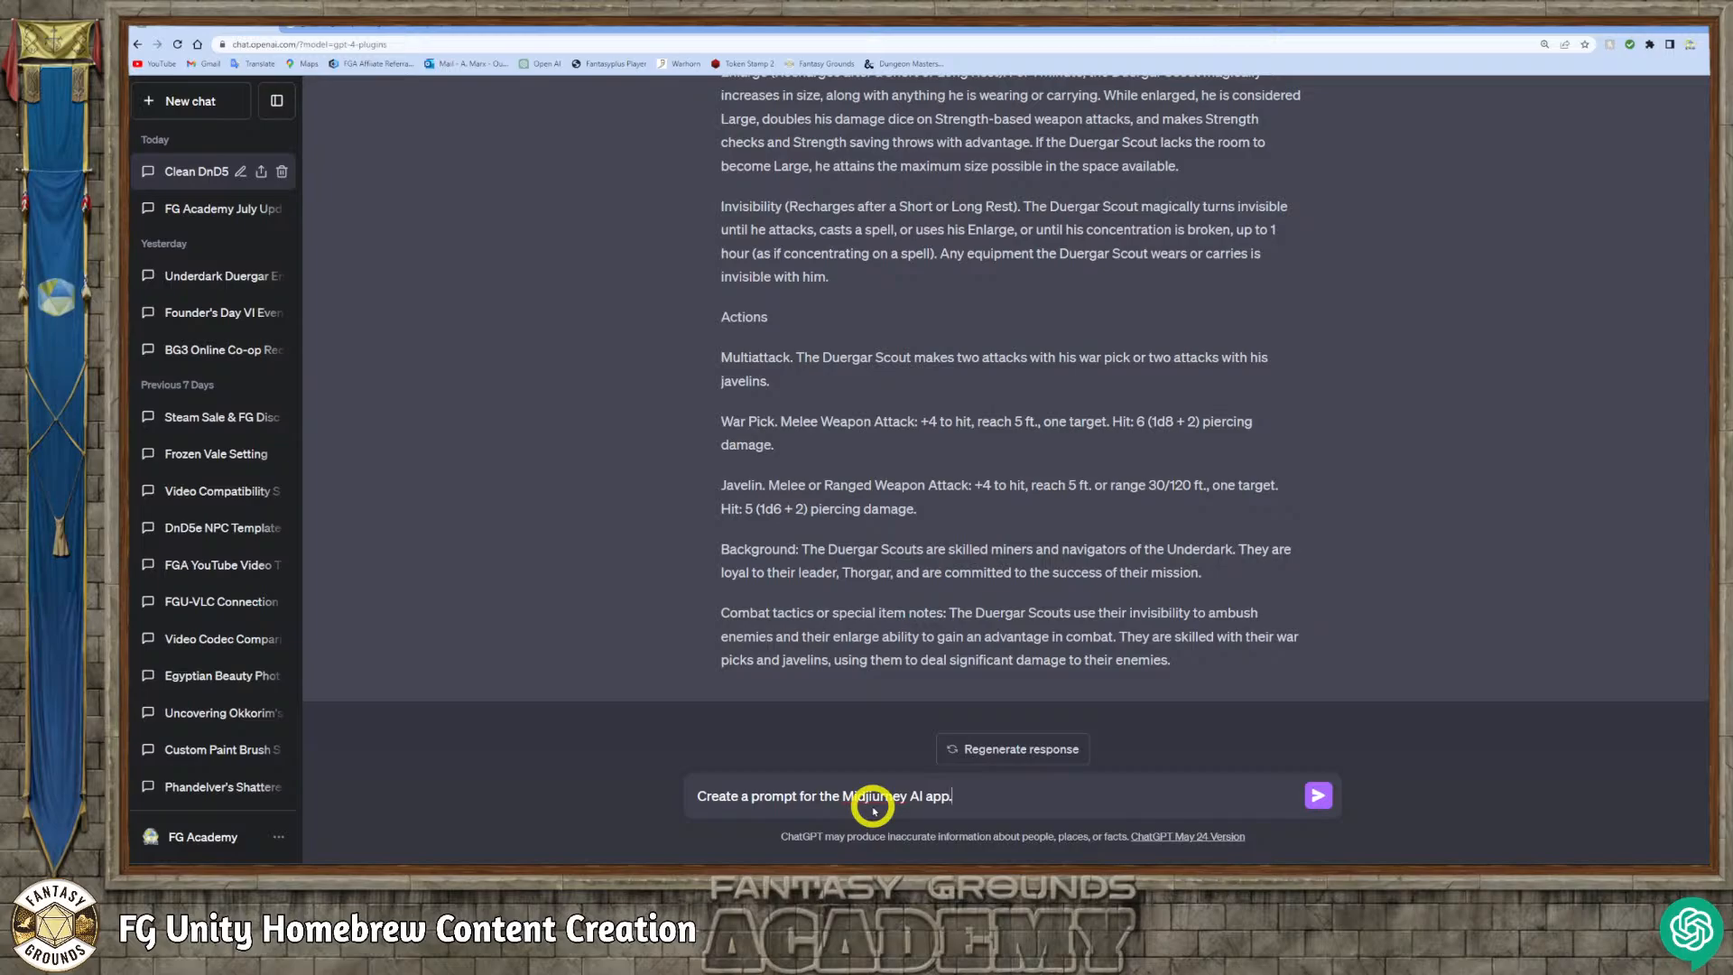
right_click(868, 799)
left_click(934, 629)
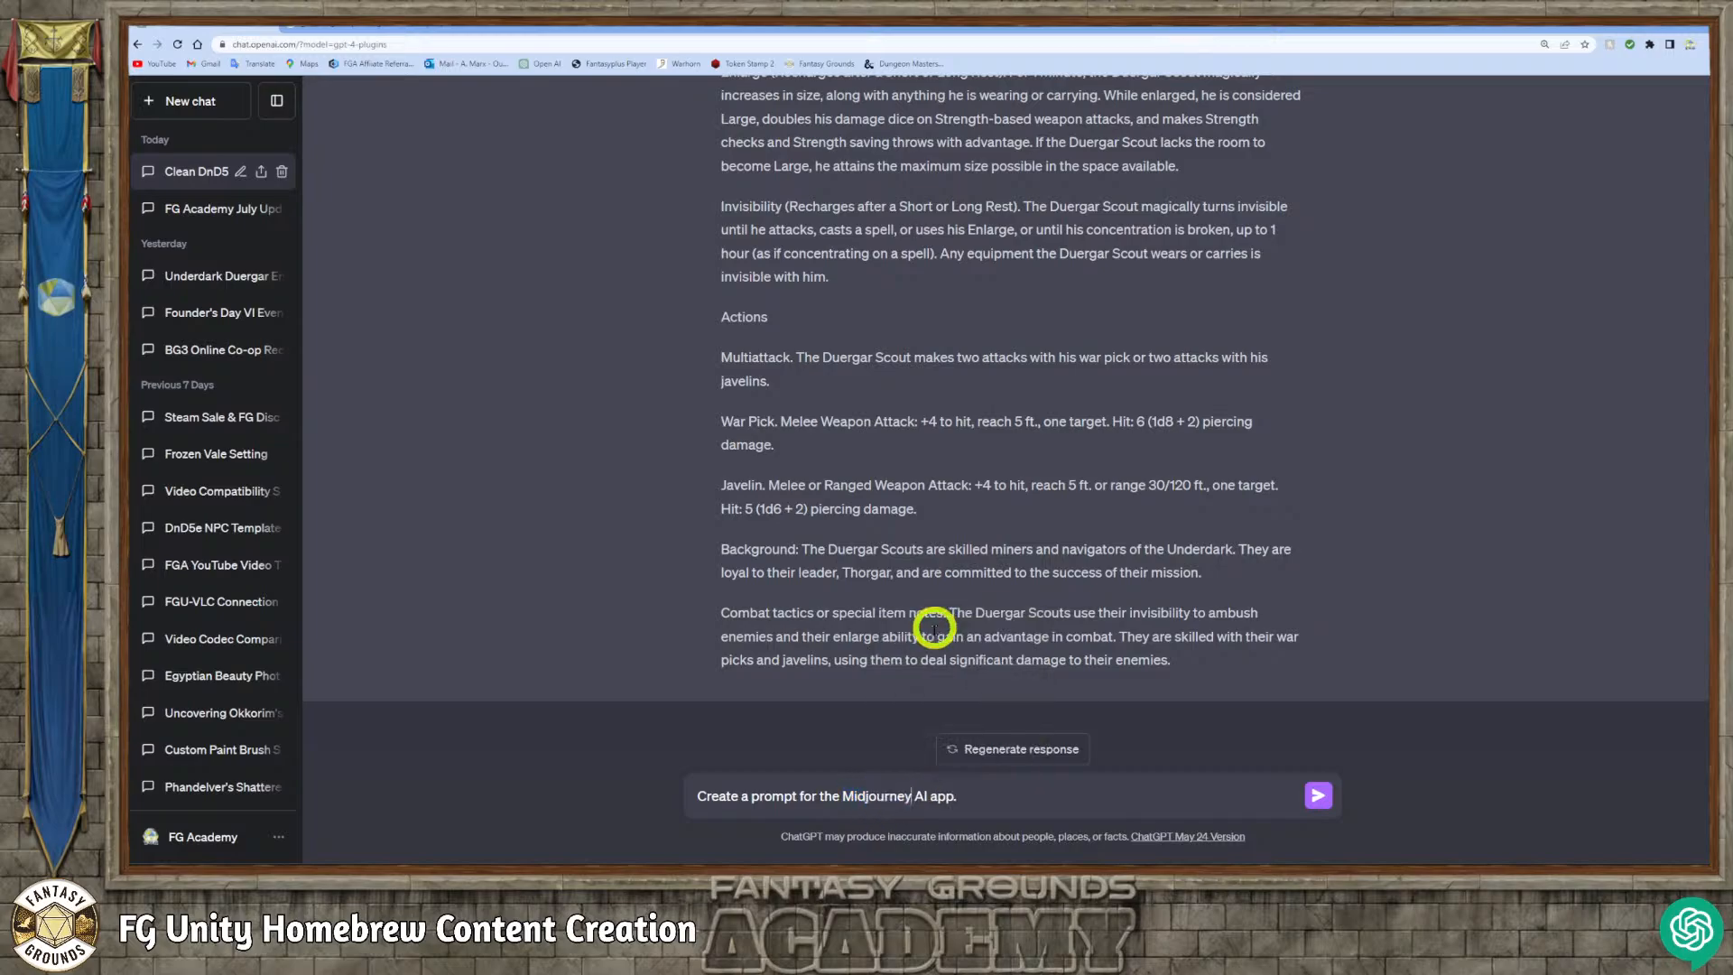
left_click(1012, 798)
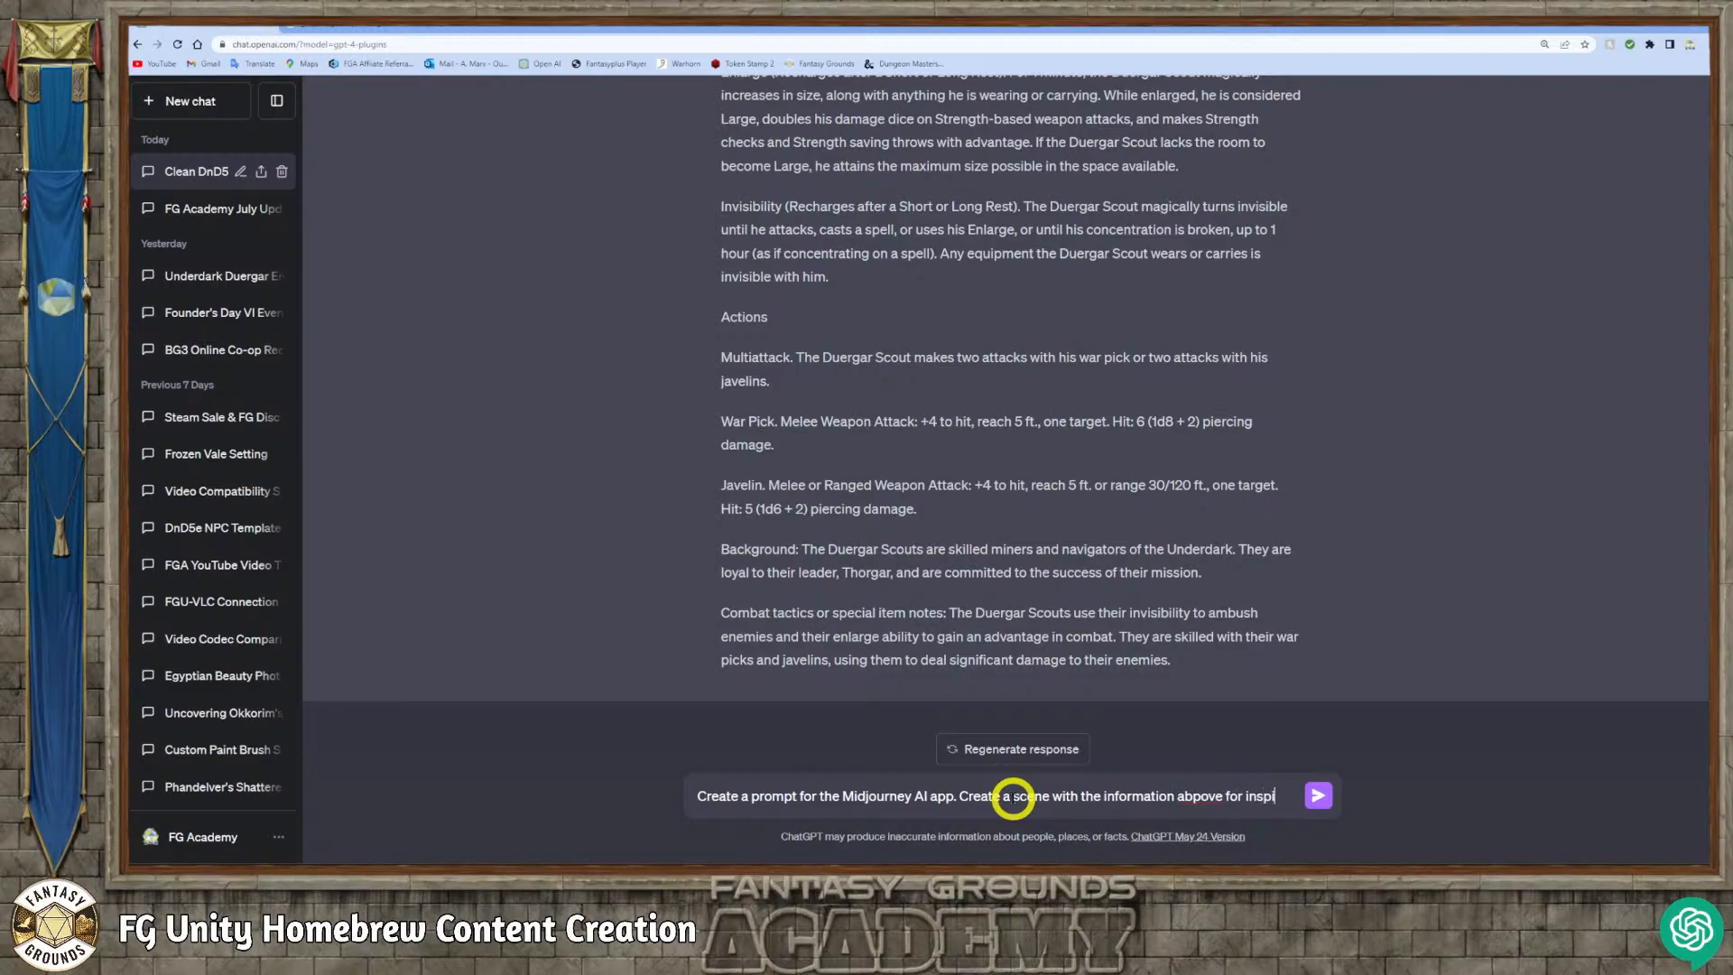
type("tion and content.")
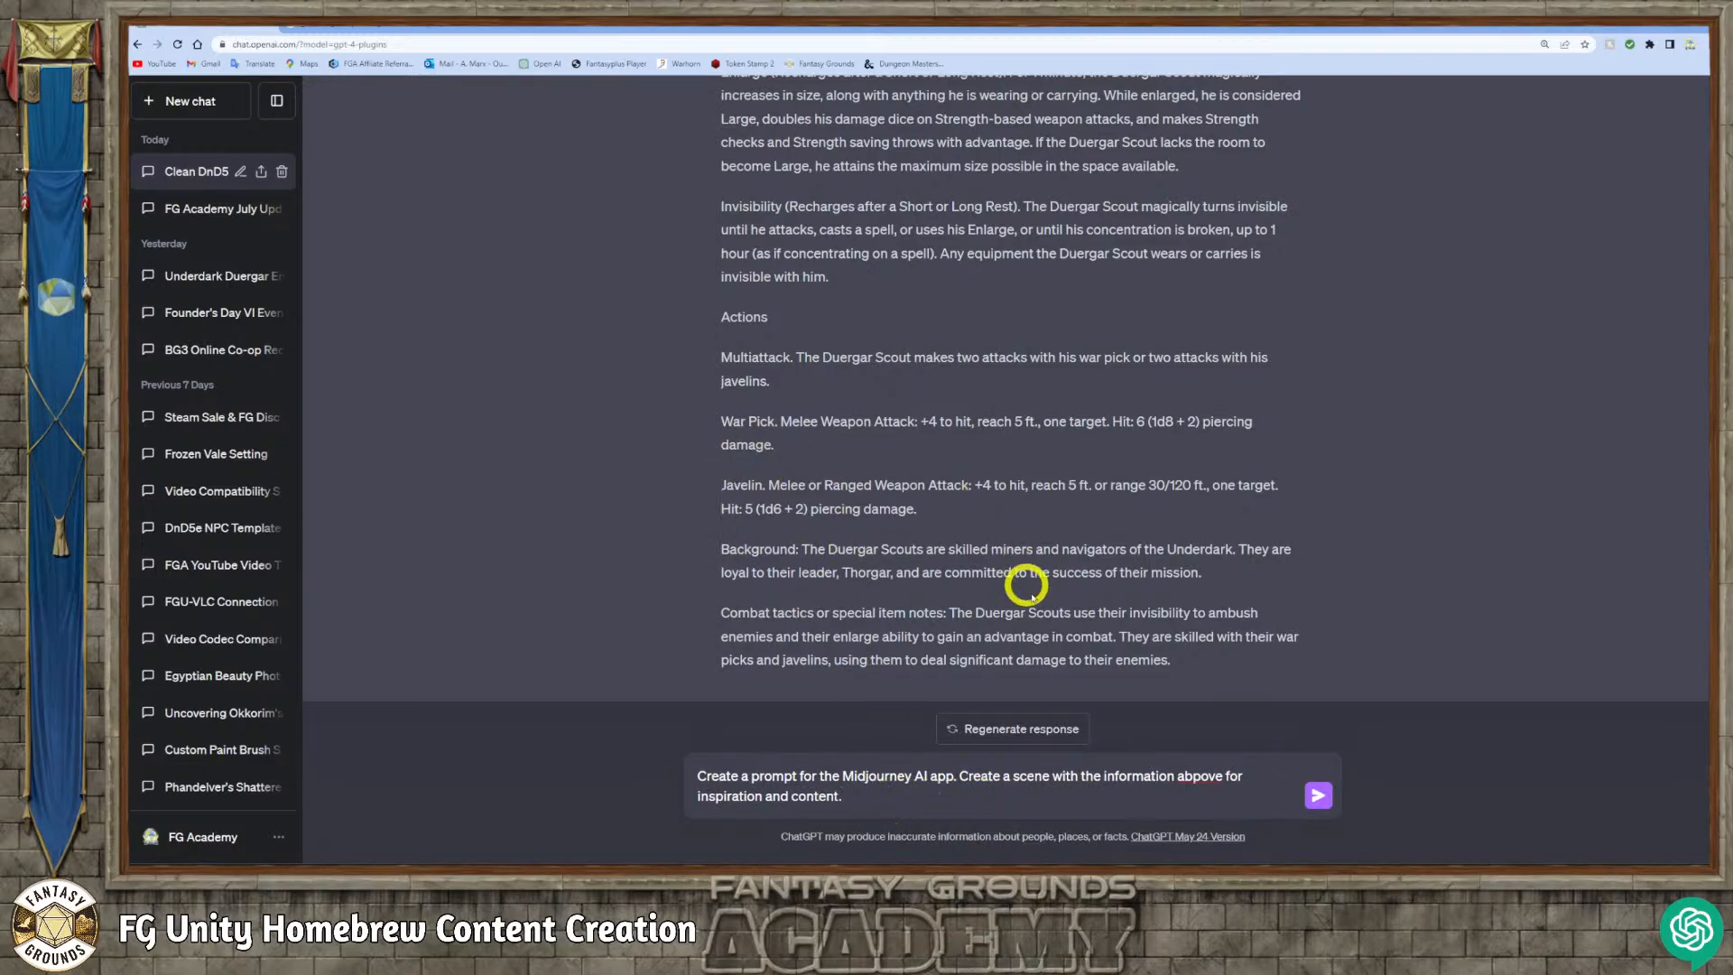
Correct the misspelled word "above" in the drafted message.
left_click(1189, 776)
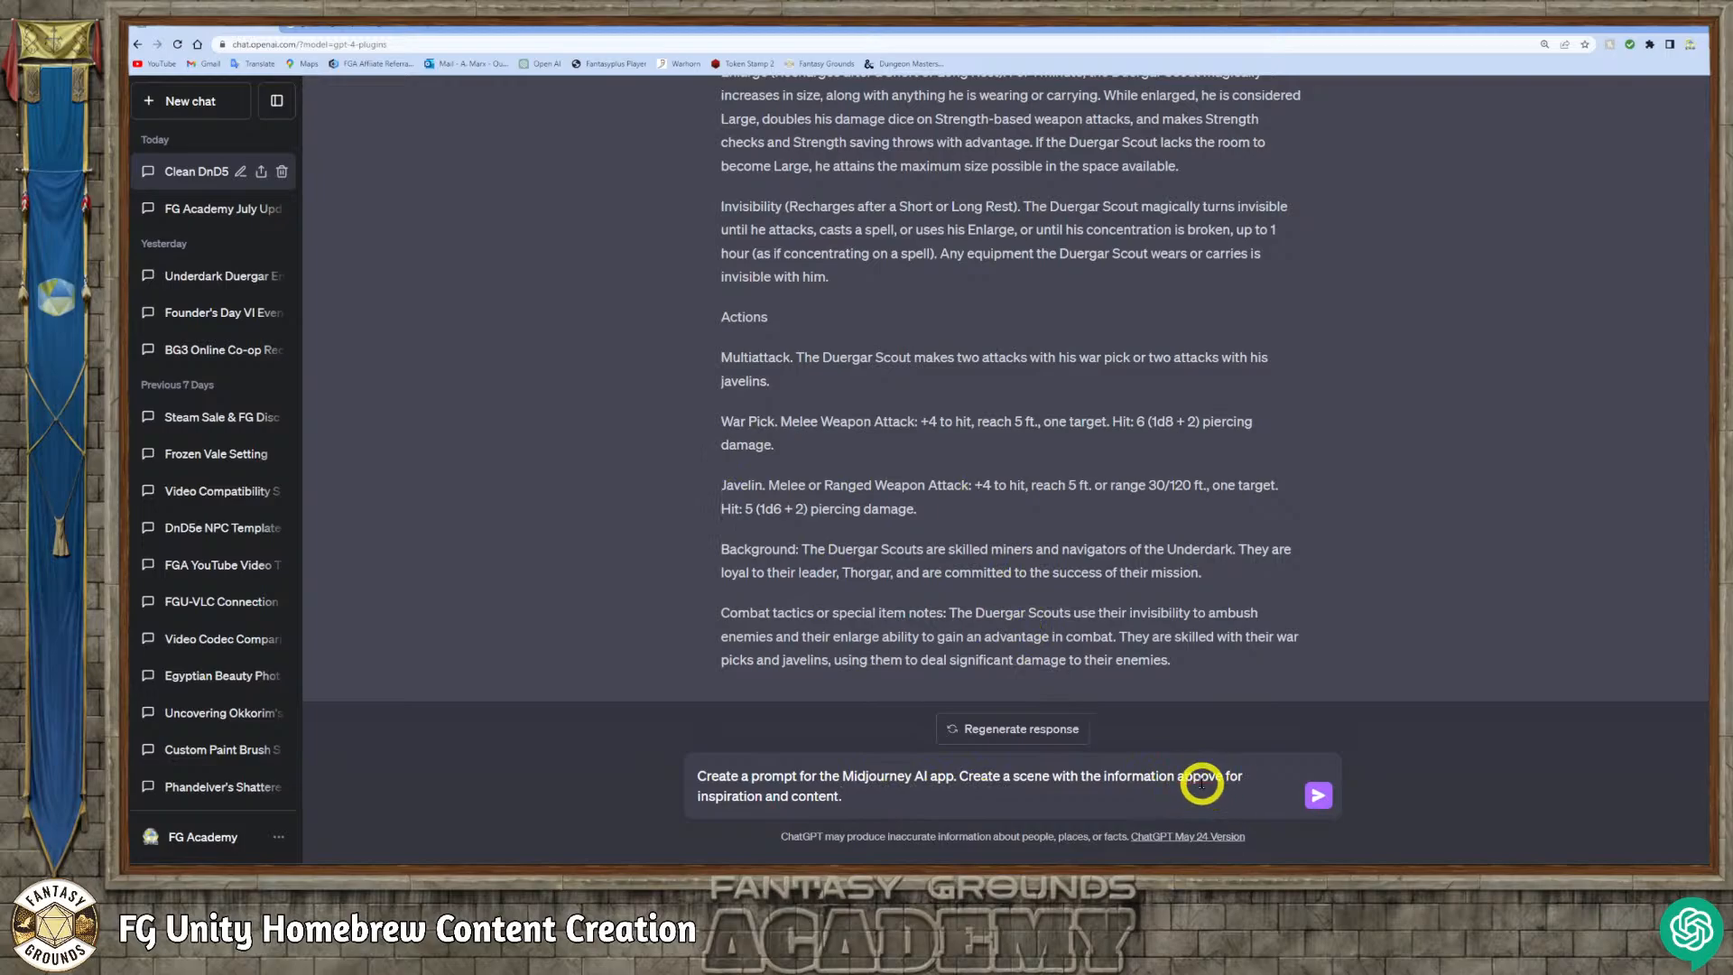
type("n")
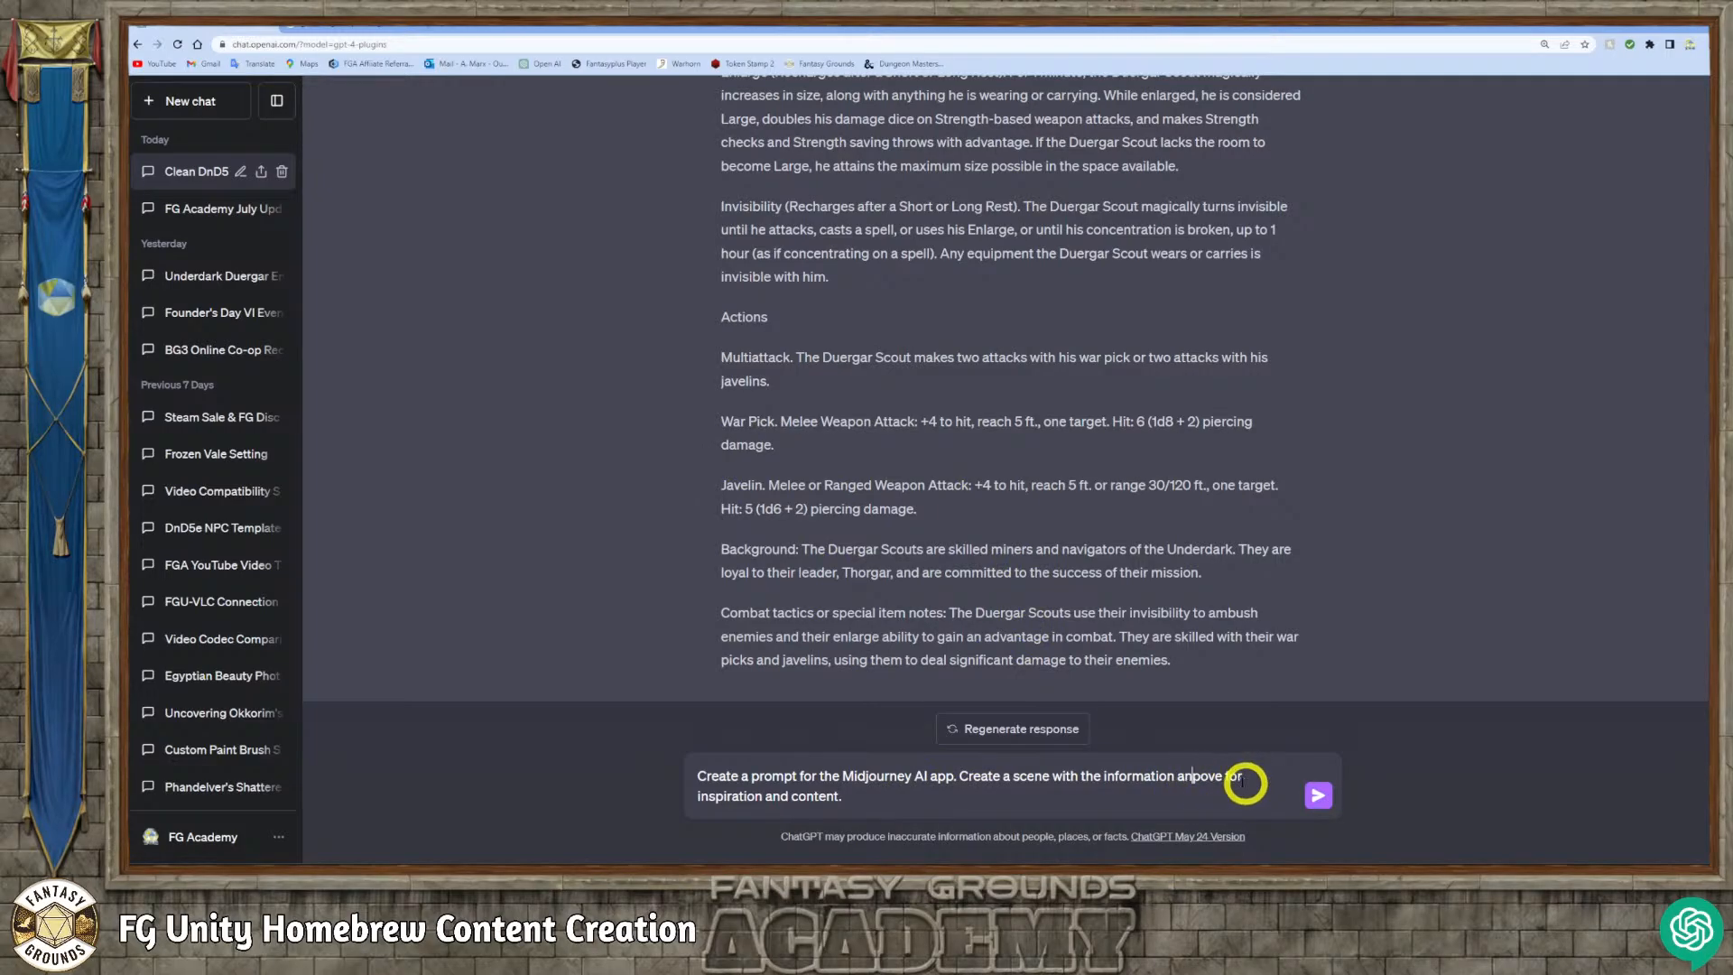
left_click(1199, 776)
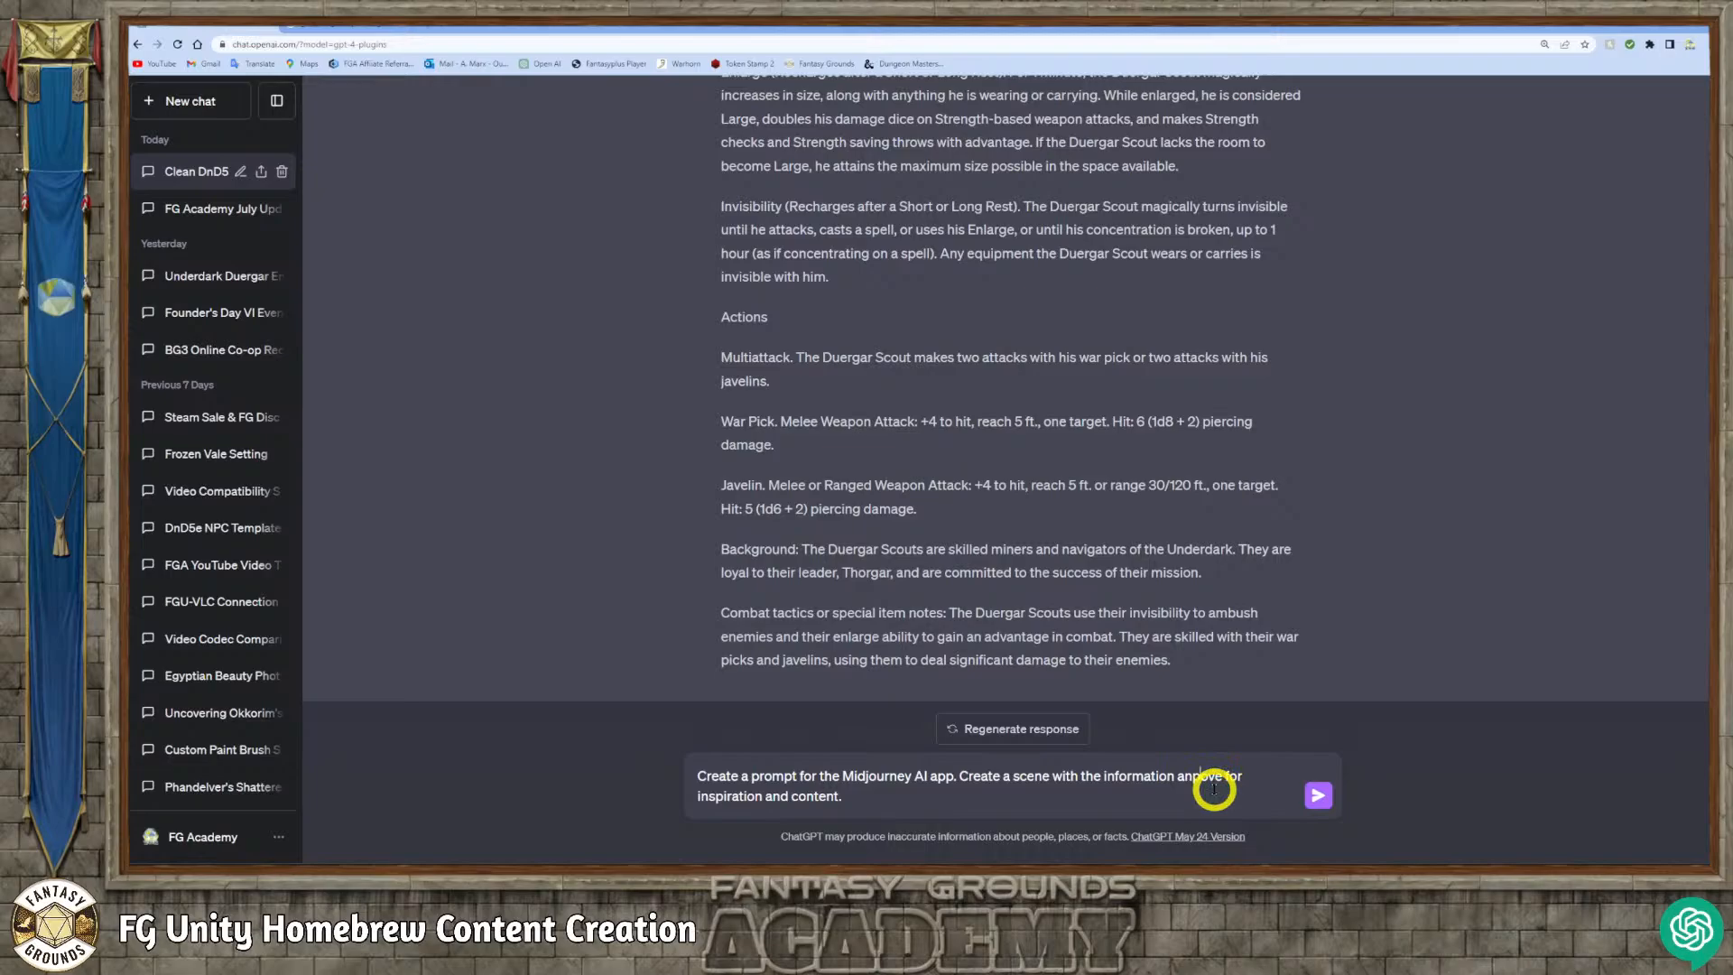
key("BackSpace")
key("BackSpace")
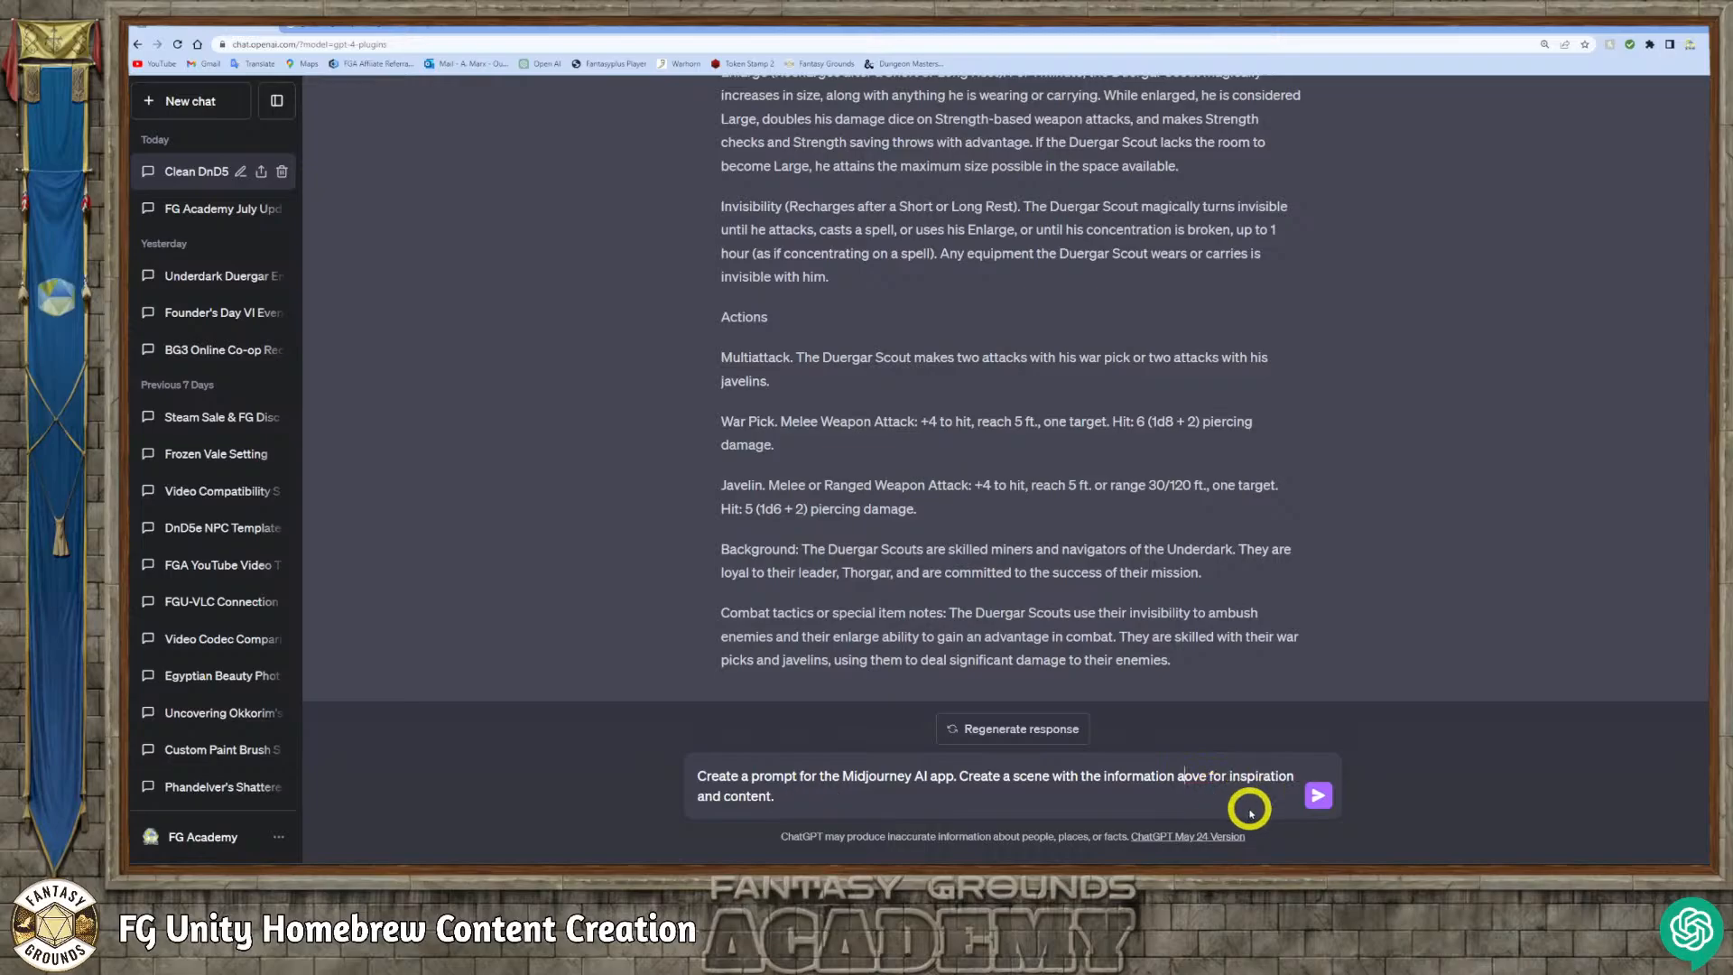
type("b")
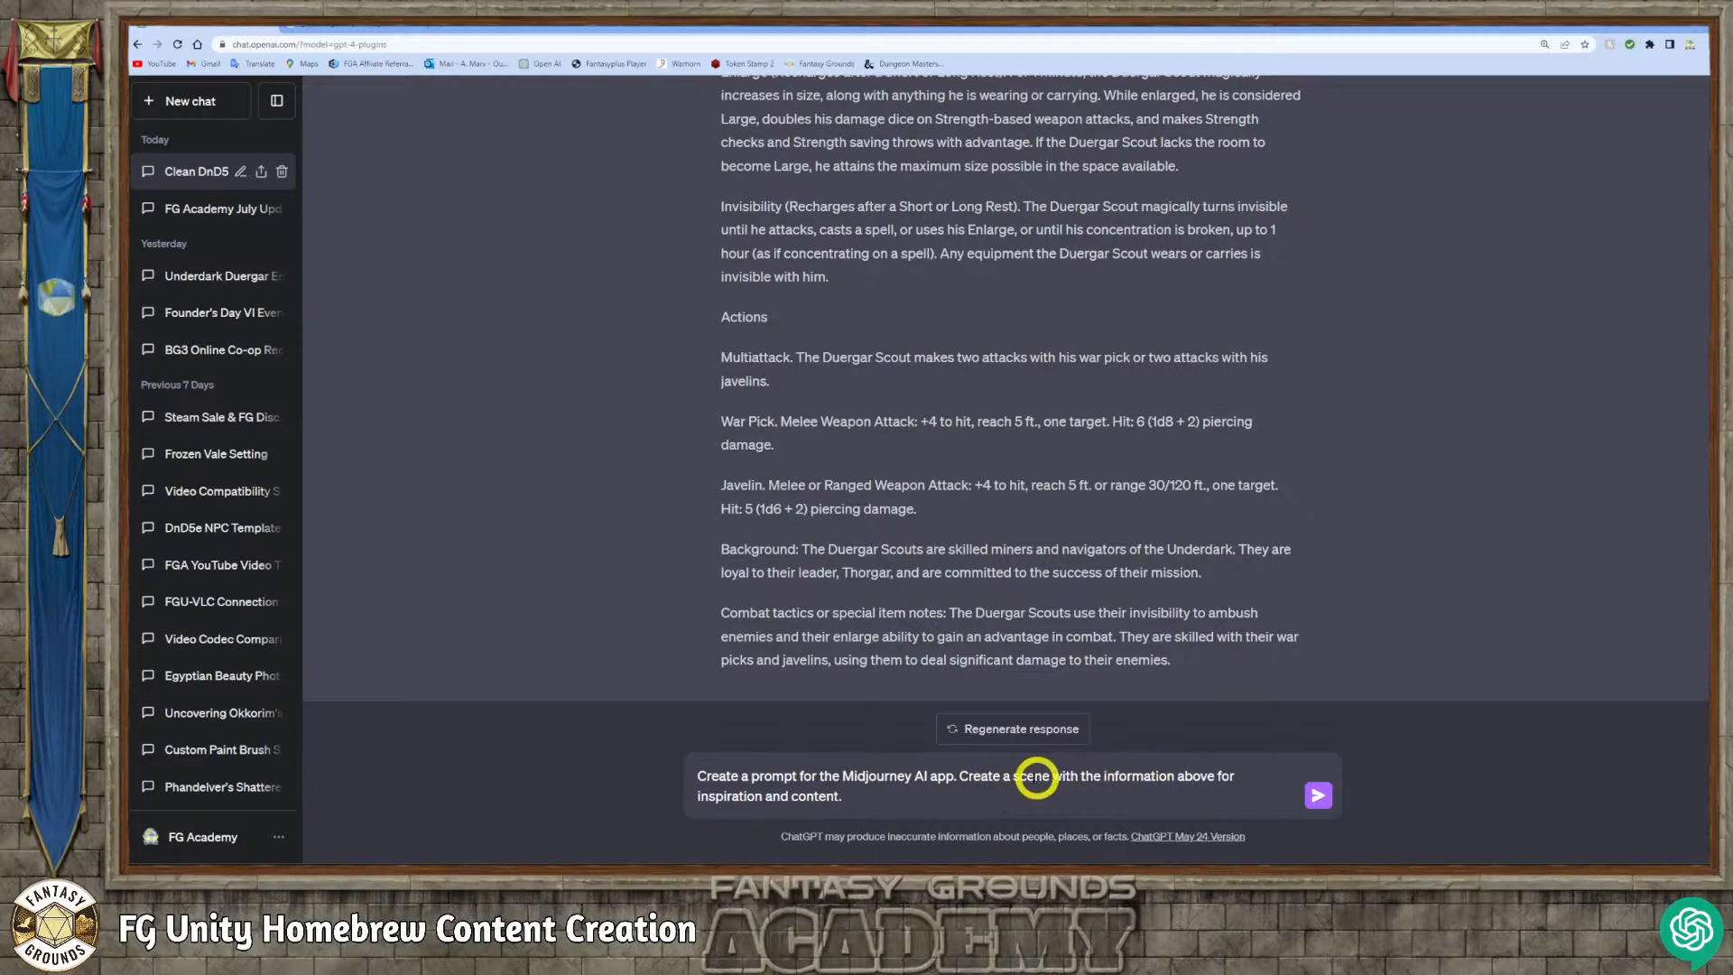
Insert "dramatic" before "scene" in the drafted message and send it to ChatGPT.
left_click(1008, 778)
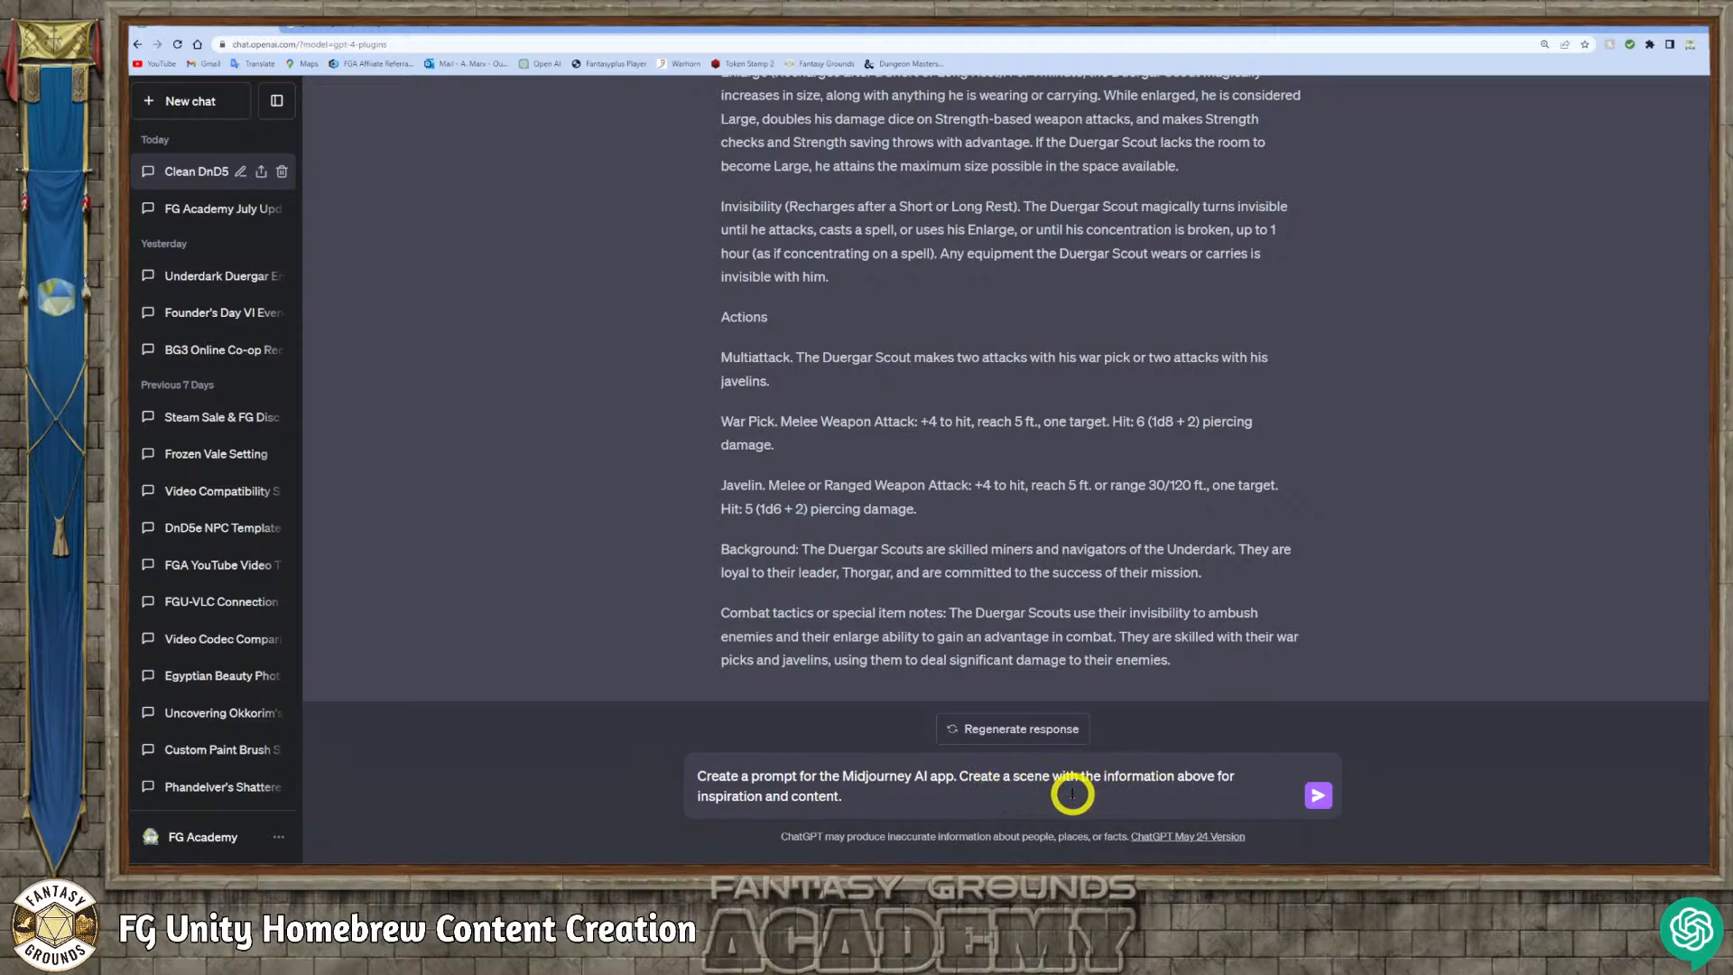
type("daramtic")
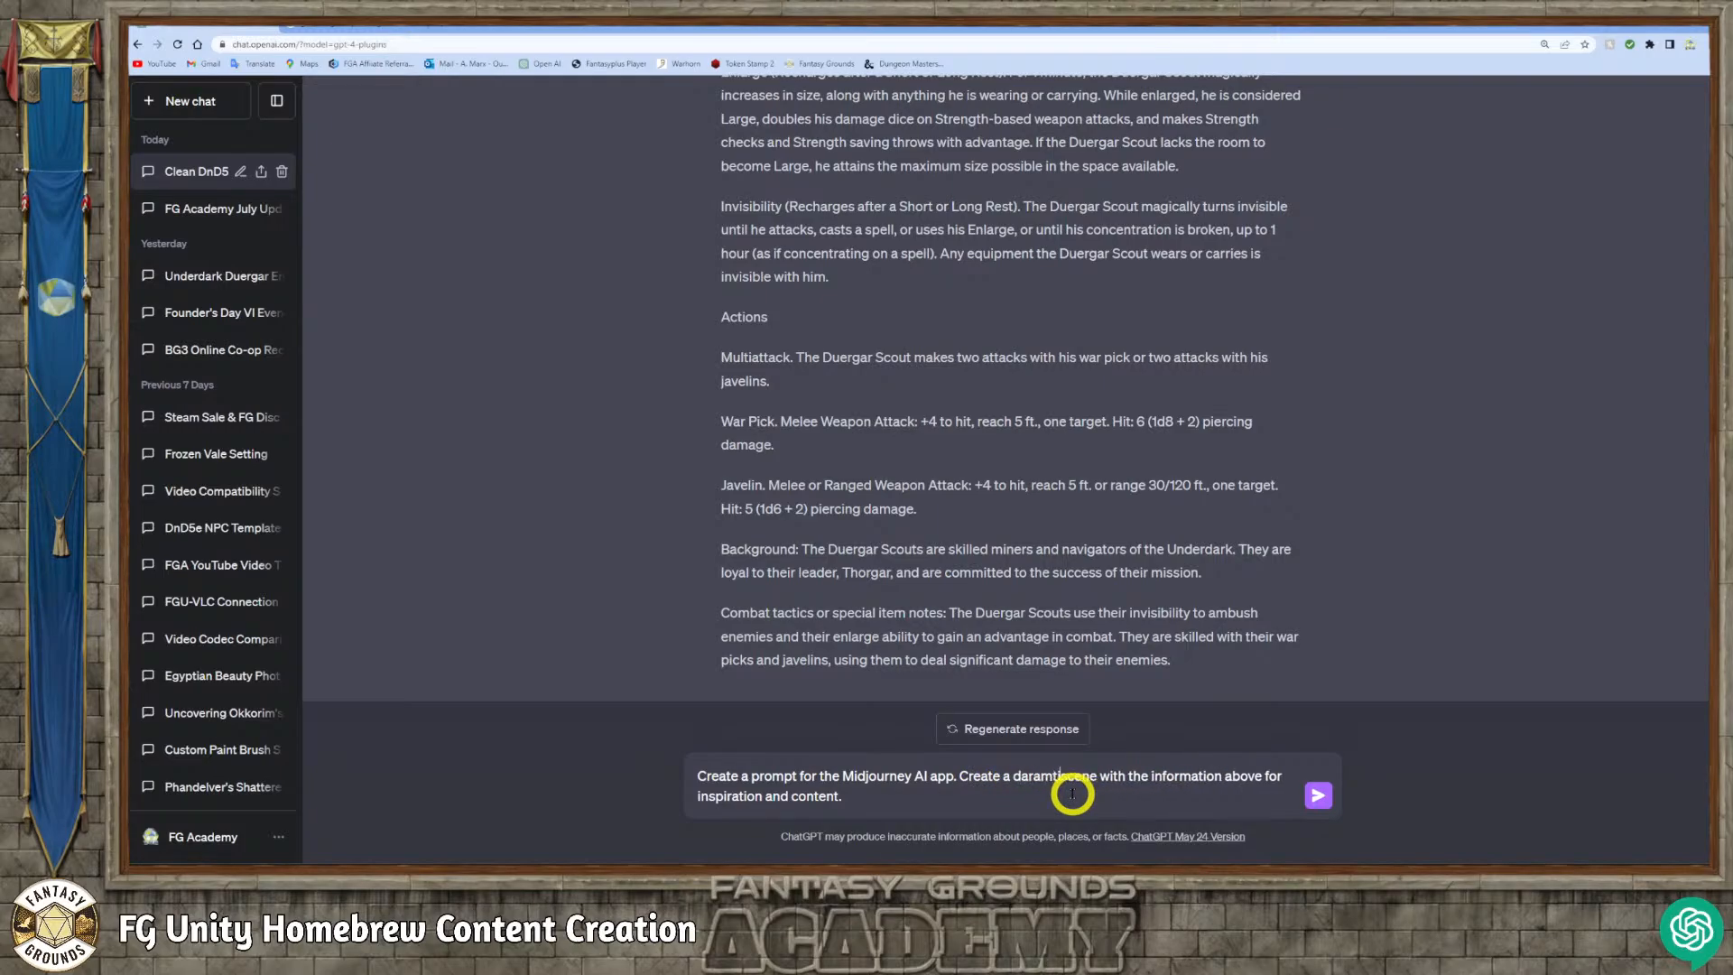
left_click(1029, 780)
key("BackSpace")
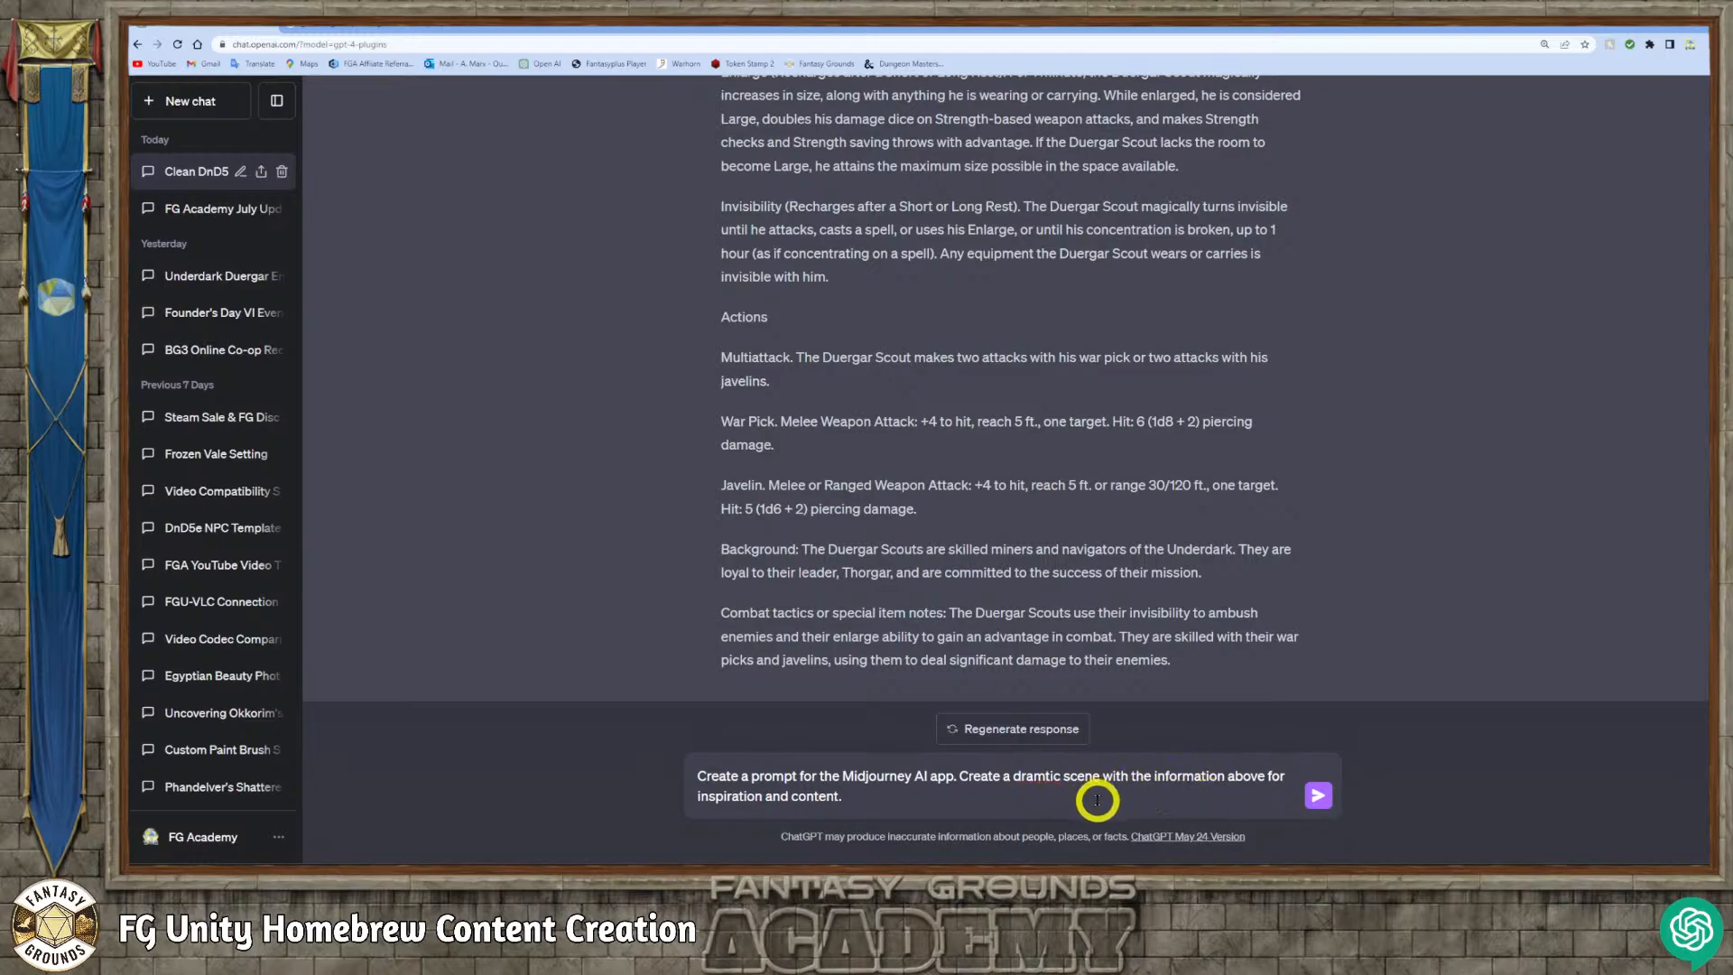
type("a")
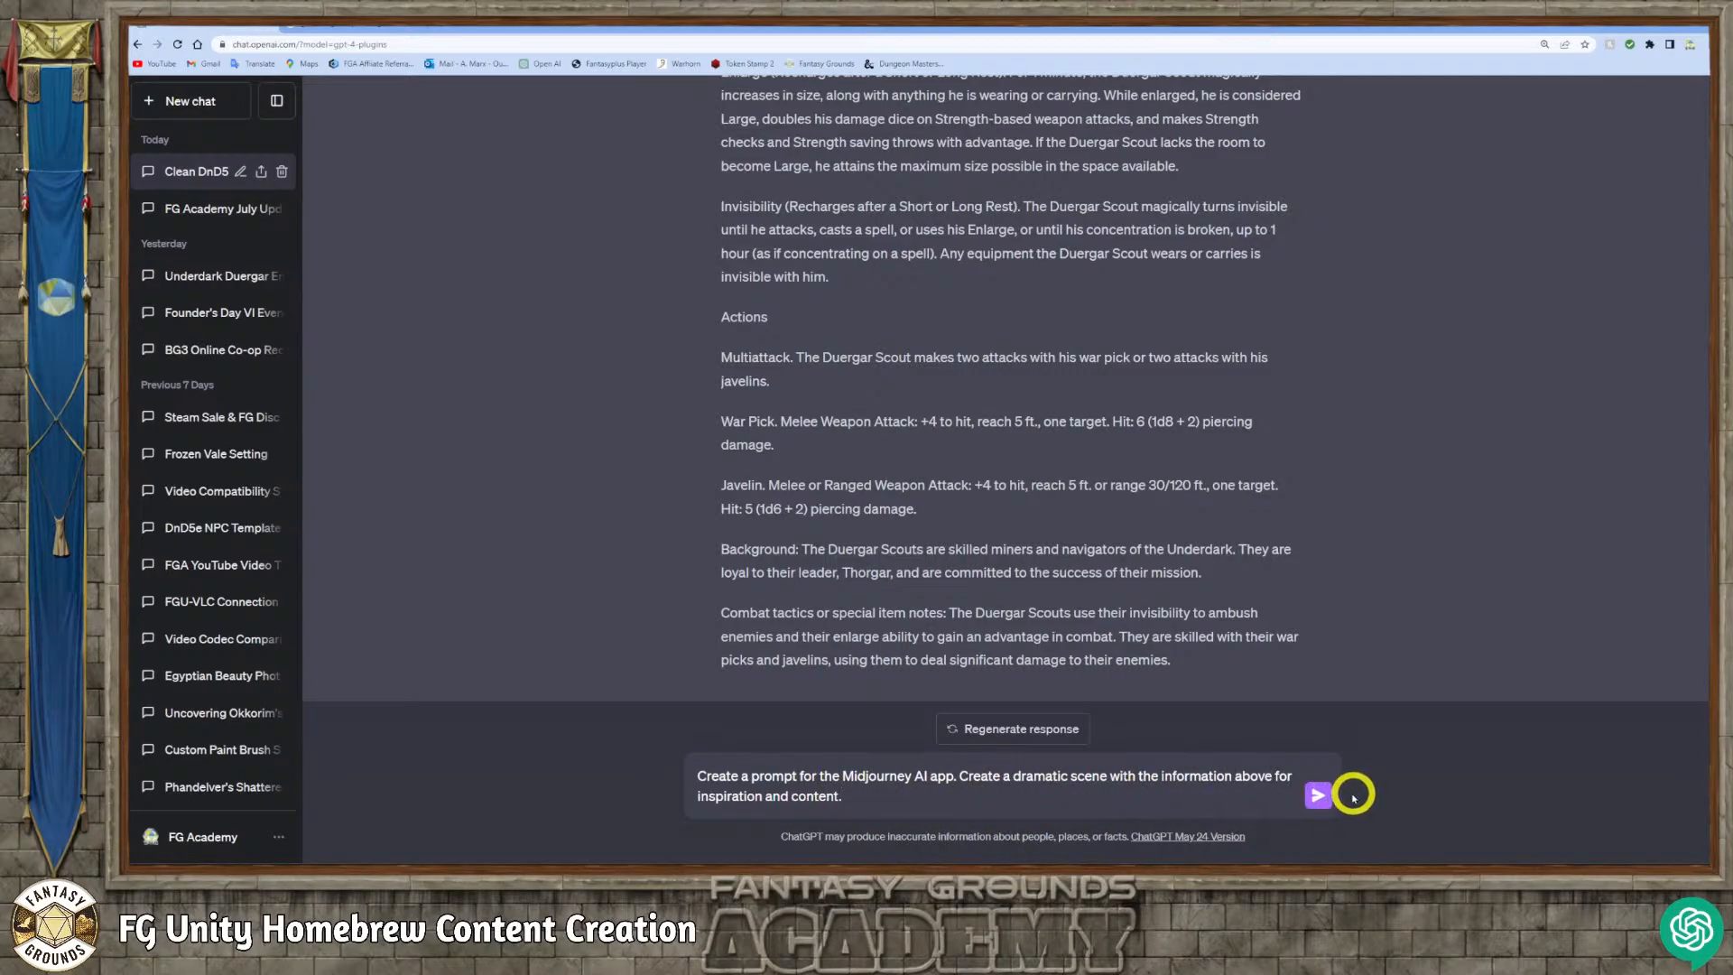
left_click(1319, 795)
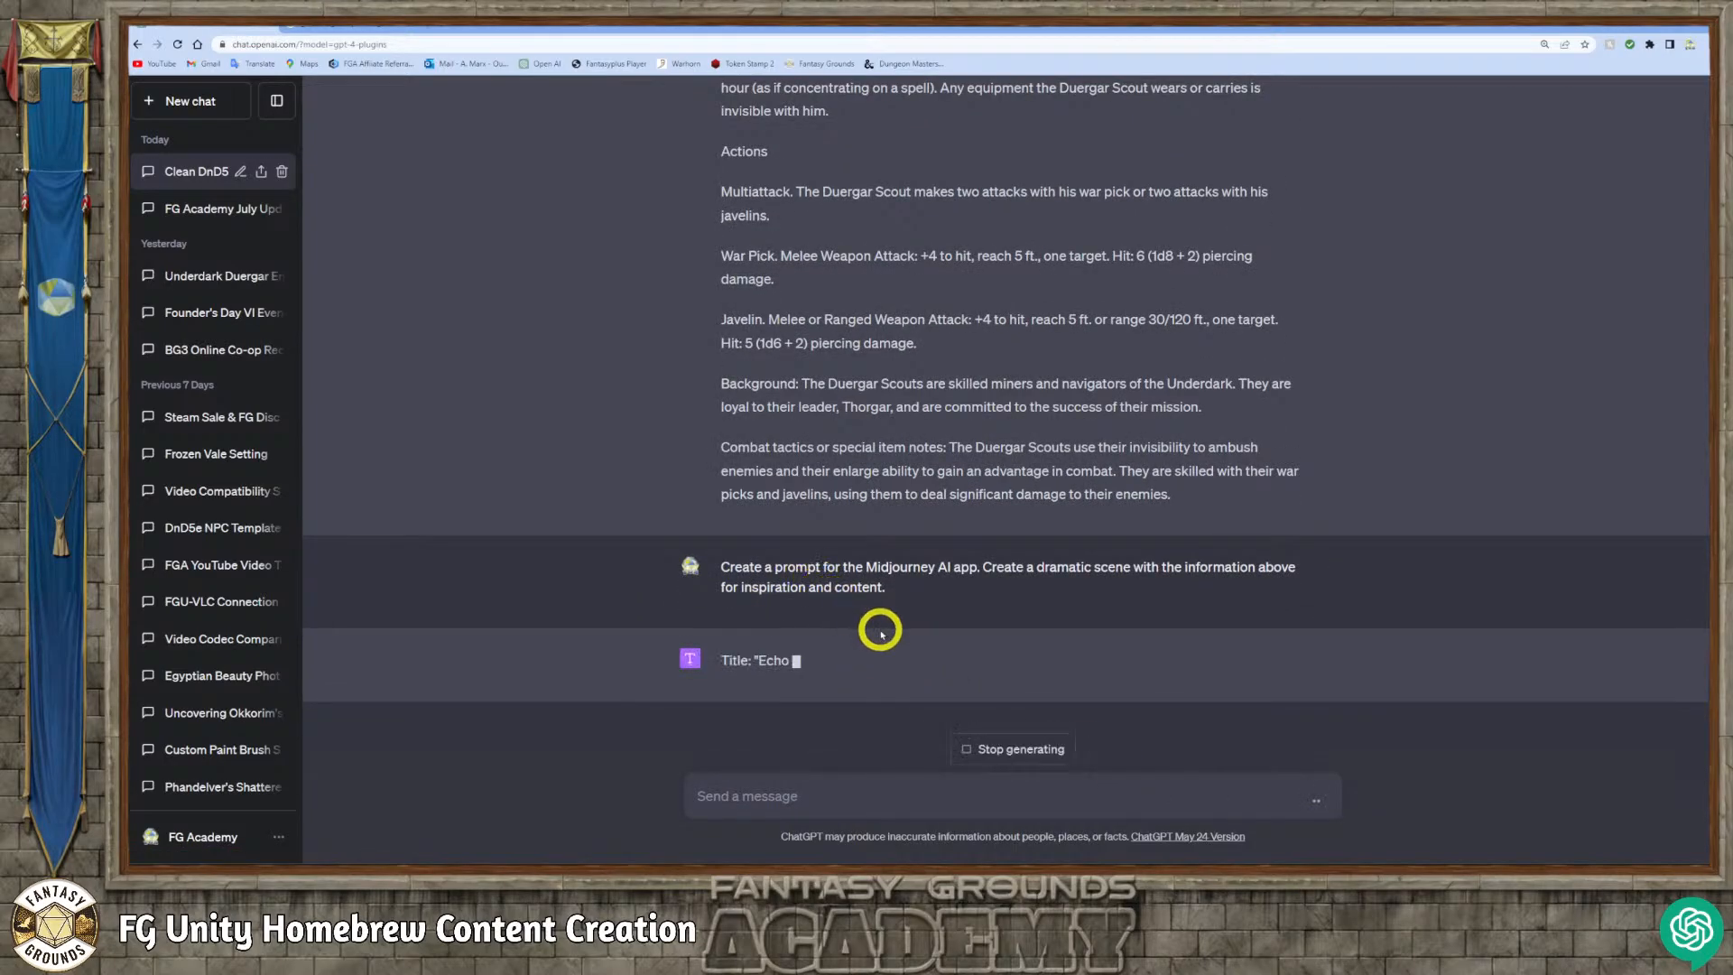
Copy the three scene paragraphs of the new reply, without the closing question, and switch to Discord's midjourney channel.
scroll(881, 634, "up", 15)
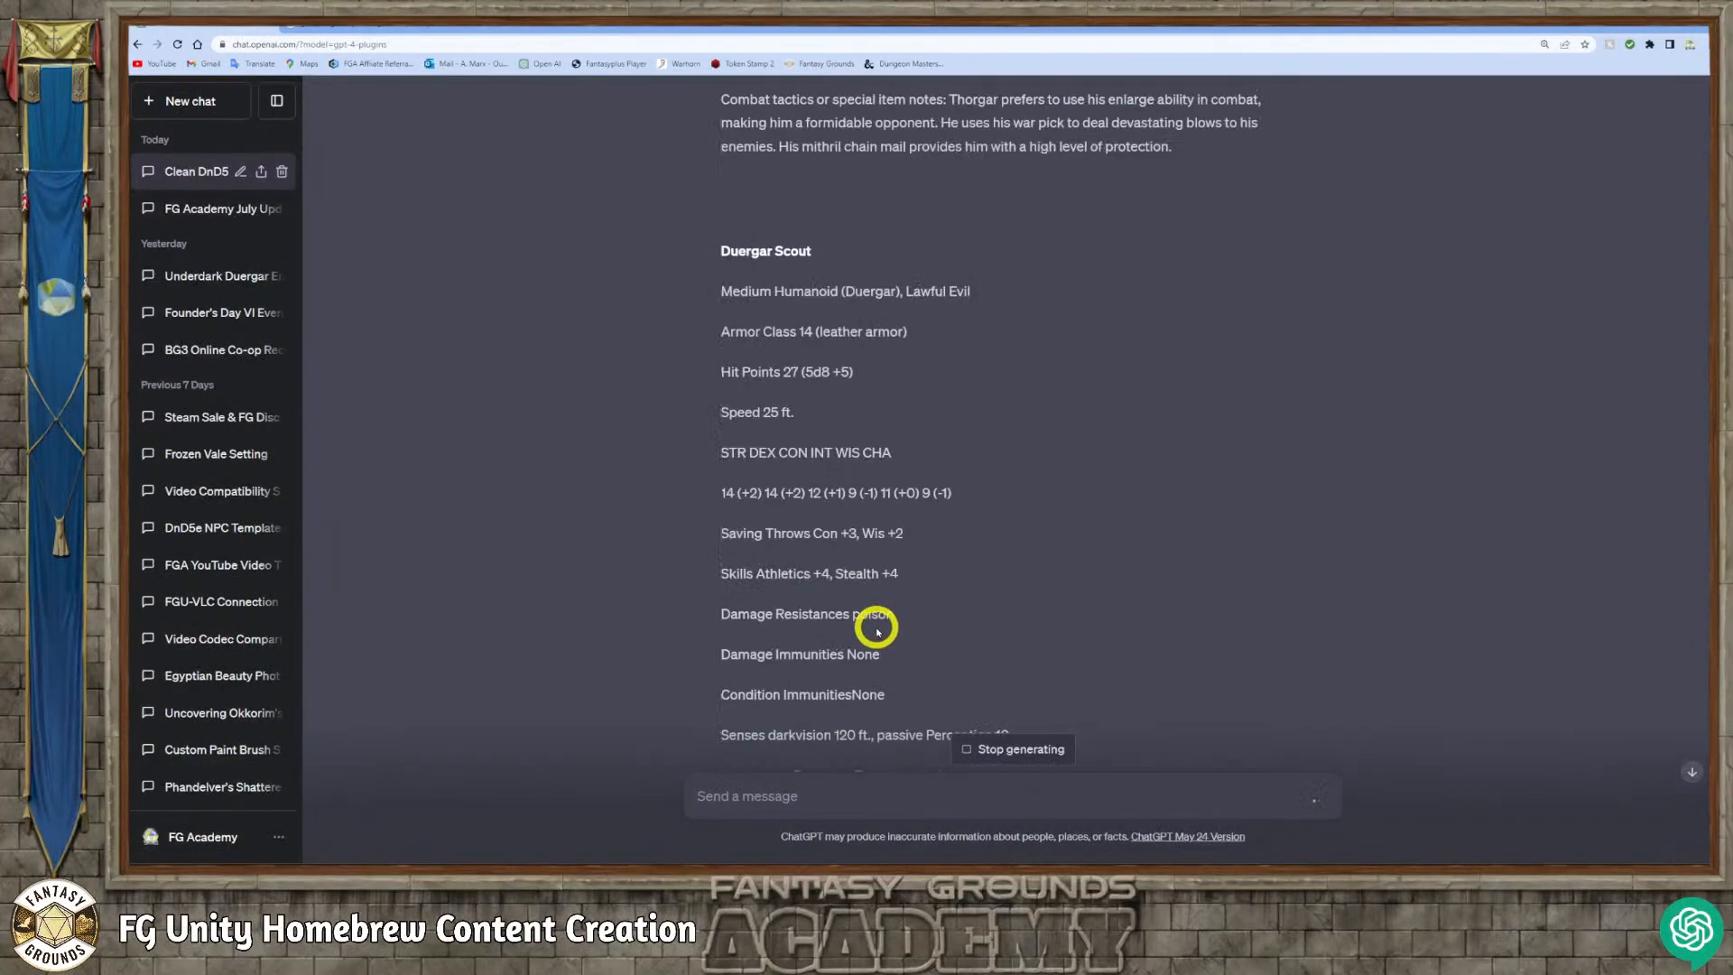
scroll(877, 632, "down", 15)
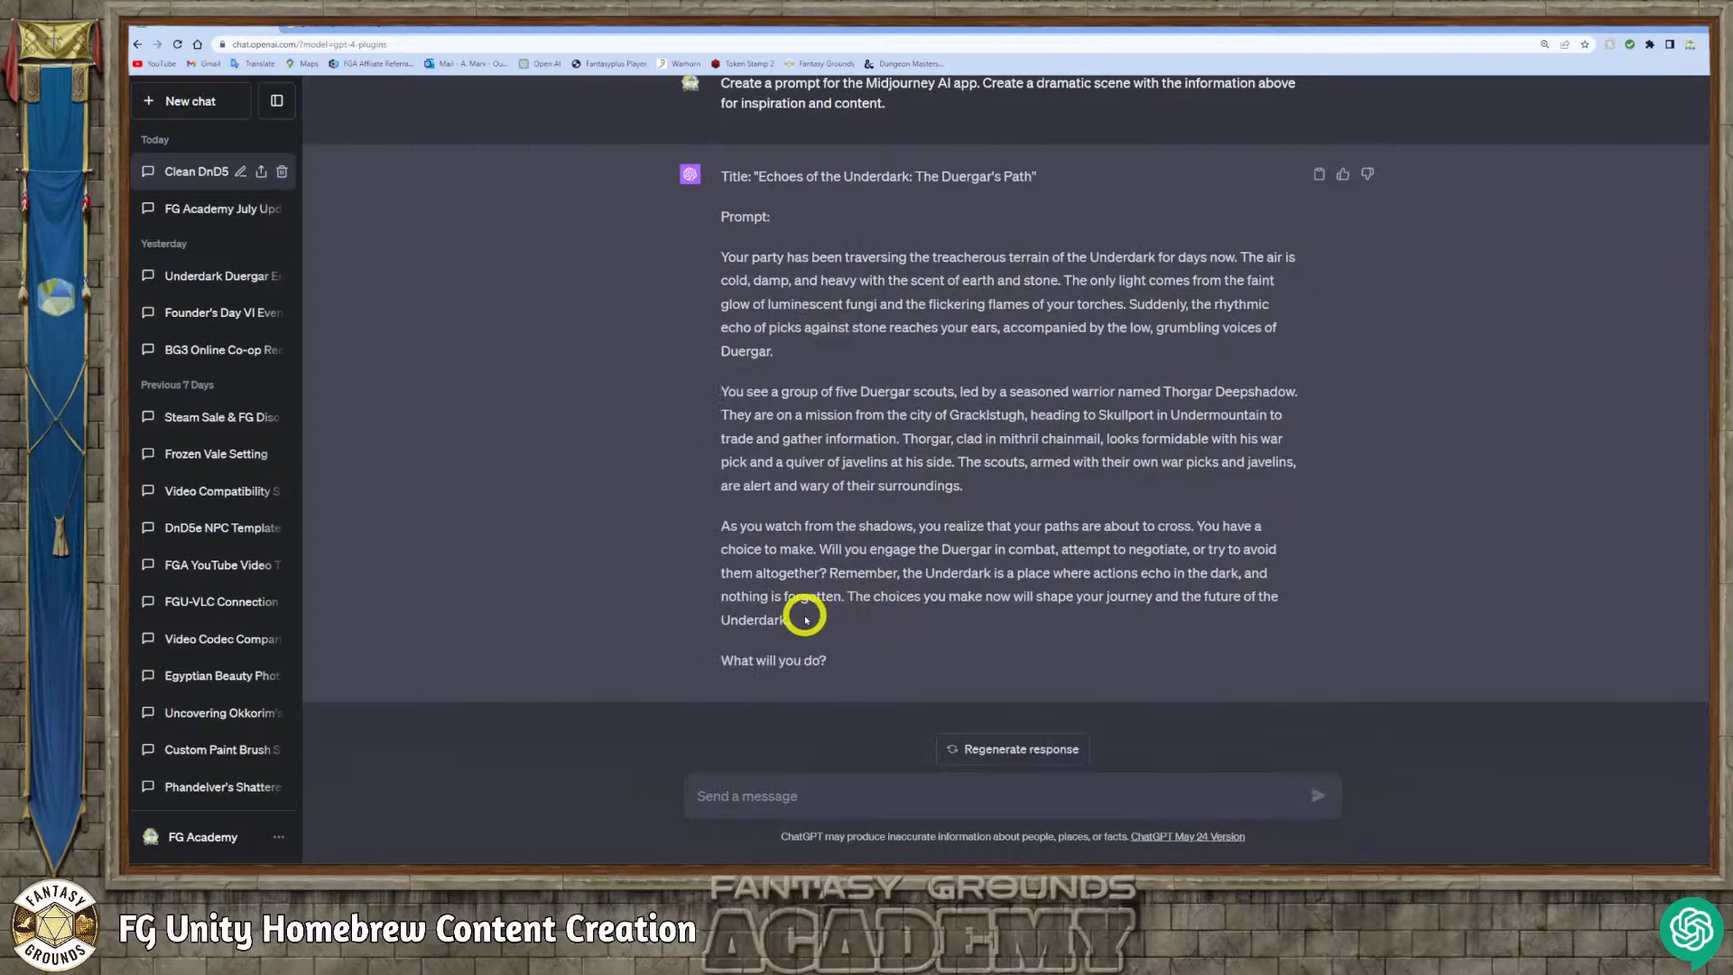
left_click_drag(792, 619, 722, 256)
right_click(837, 263)
left_click(879, 278)
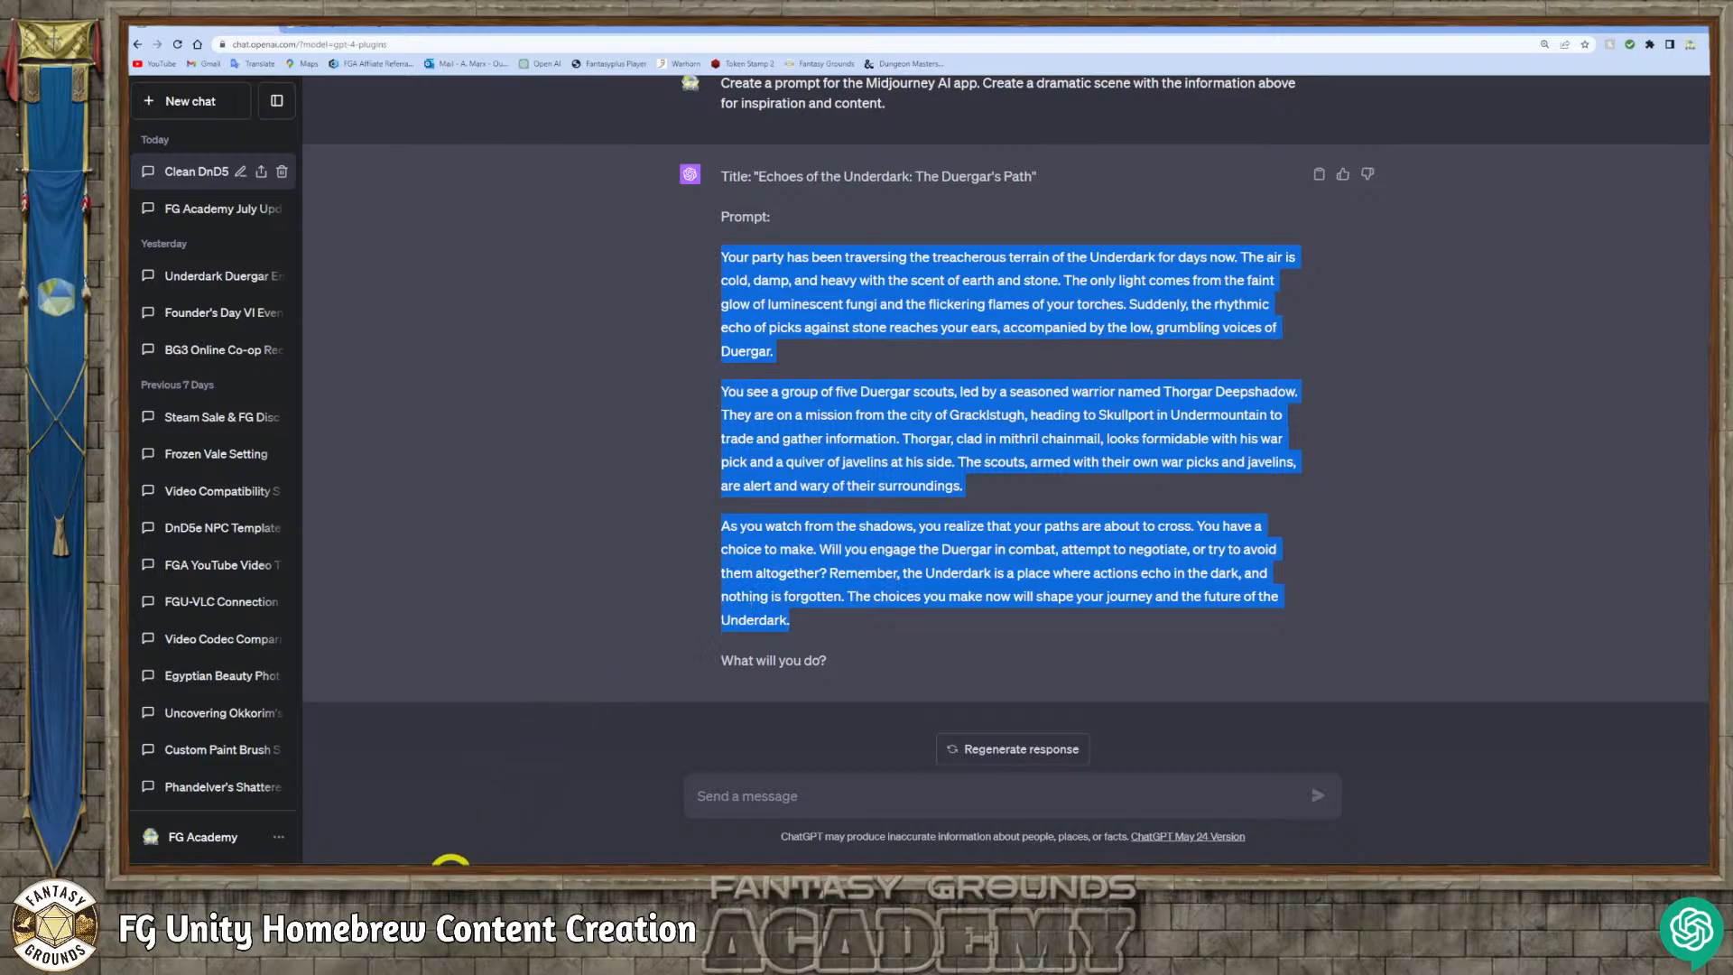
left_click(450, 877)
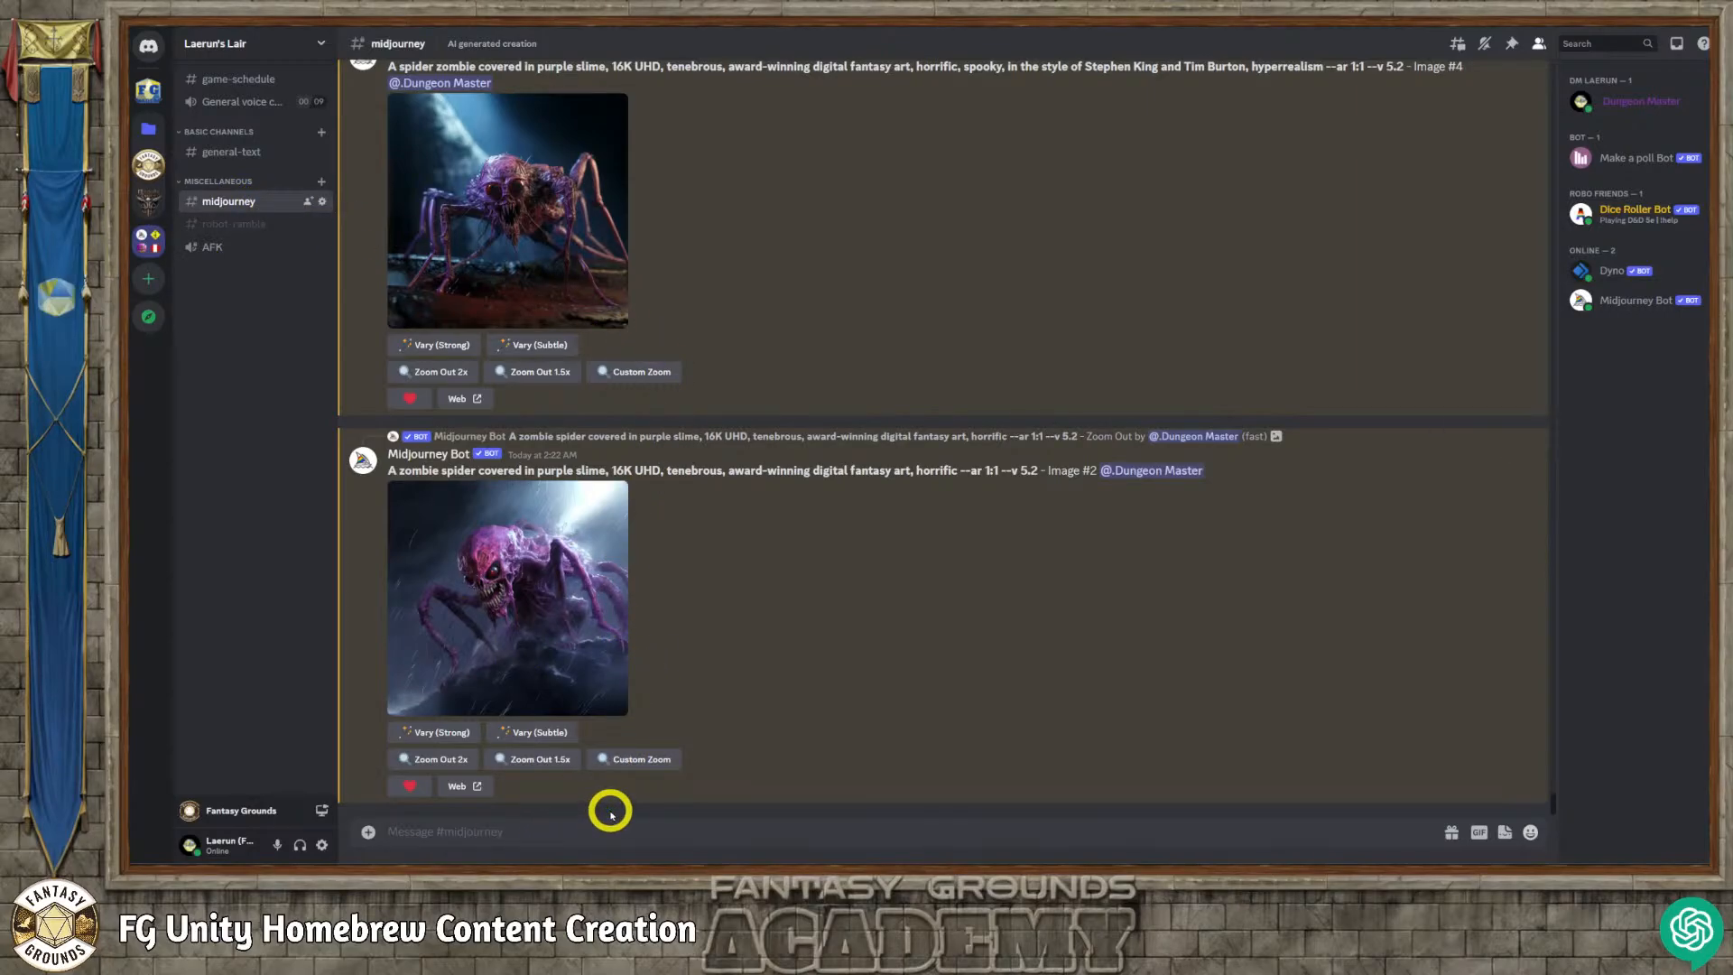
type("/im")
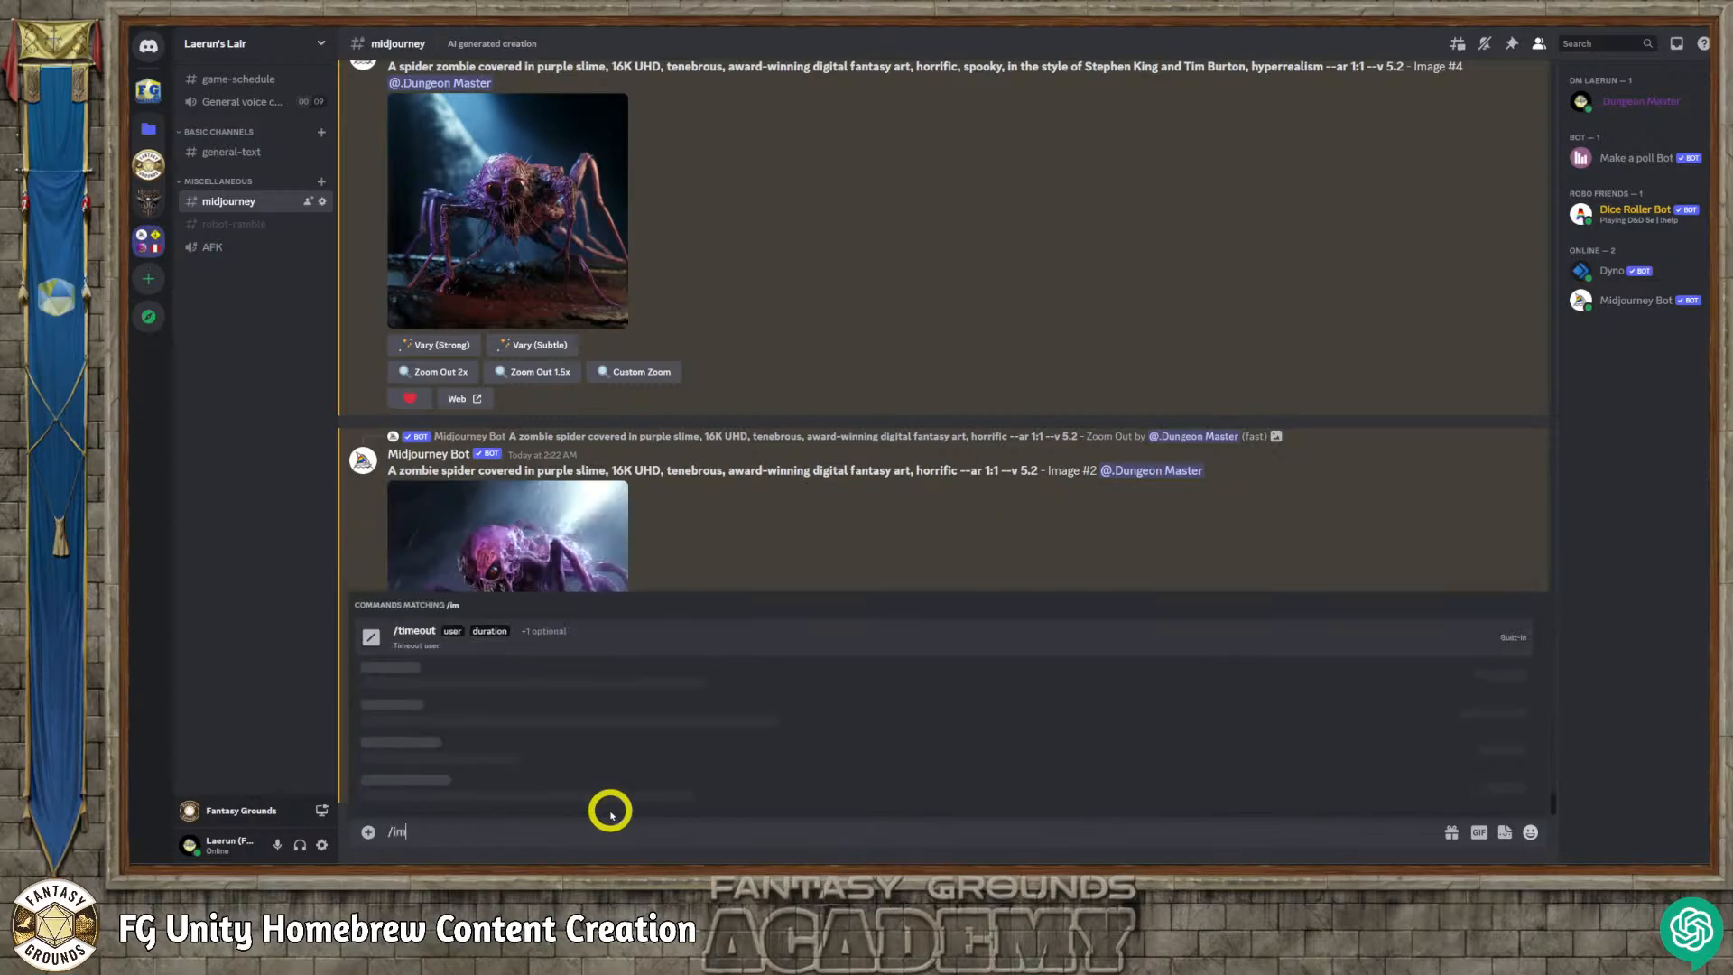
left_click(414, 637)
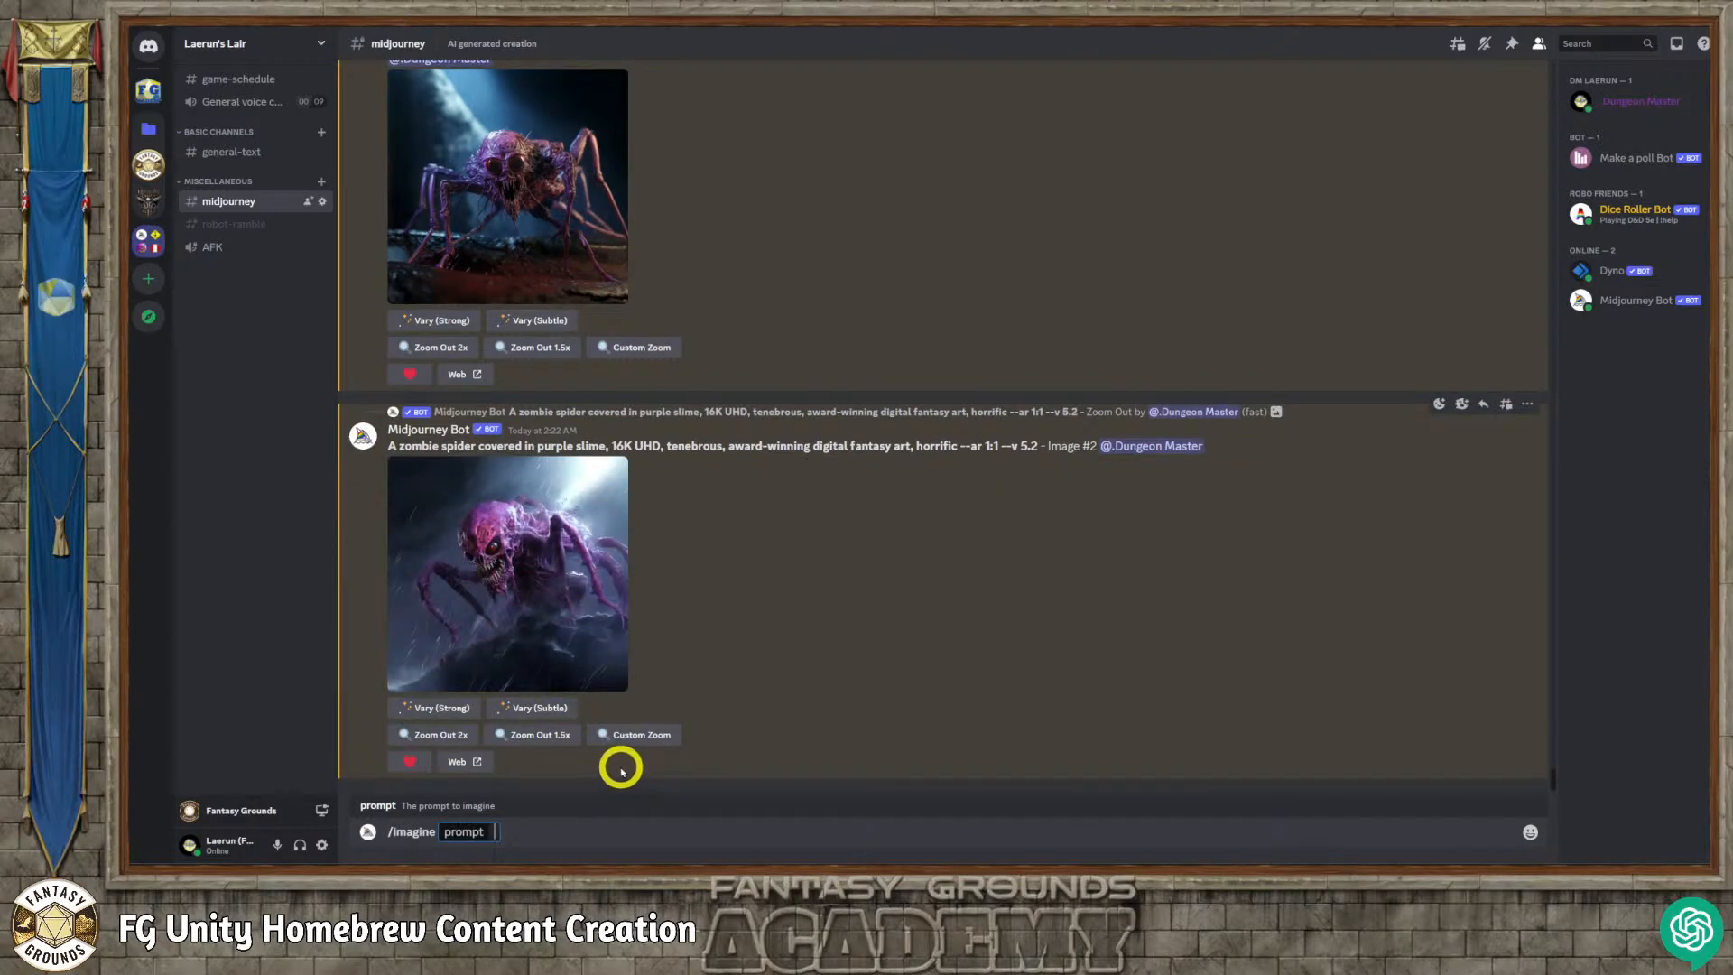
key("BackSpace")
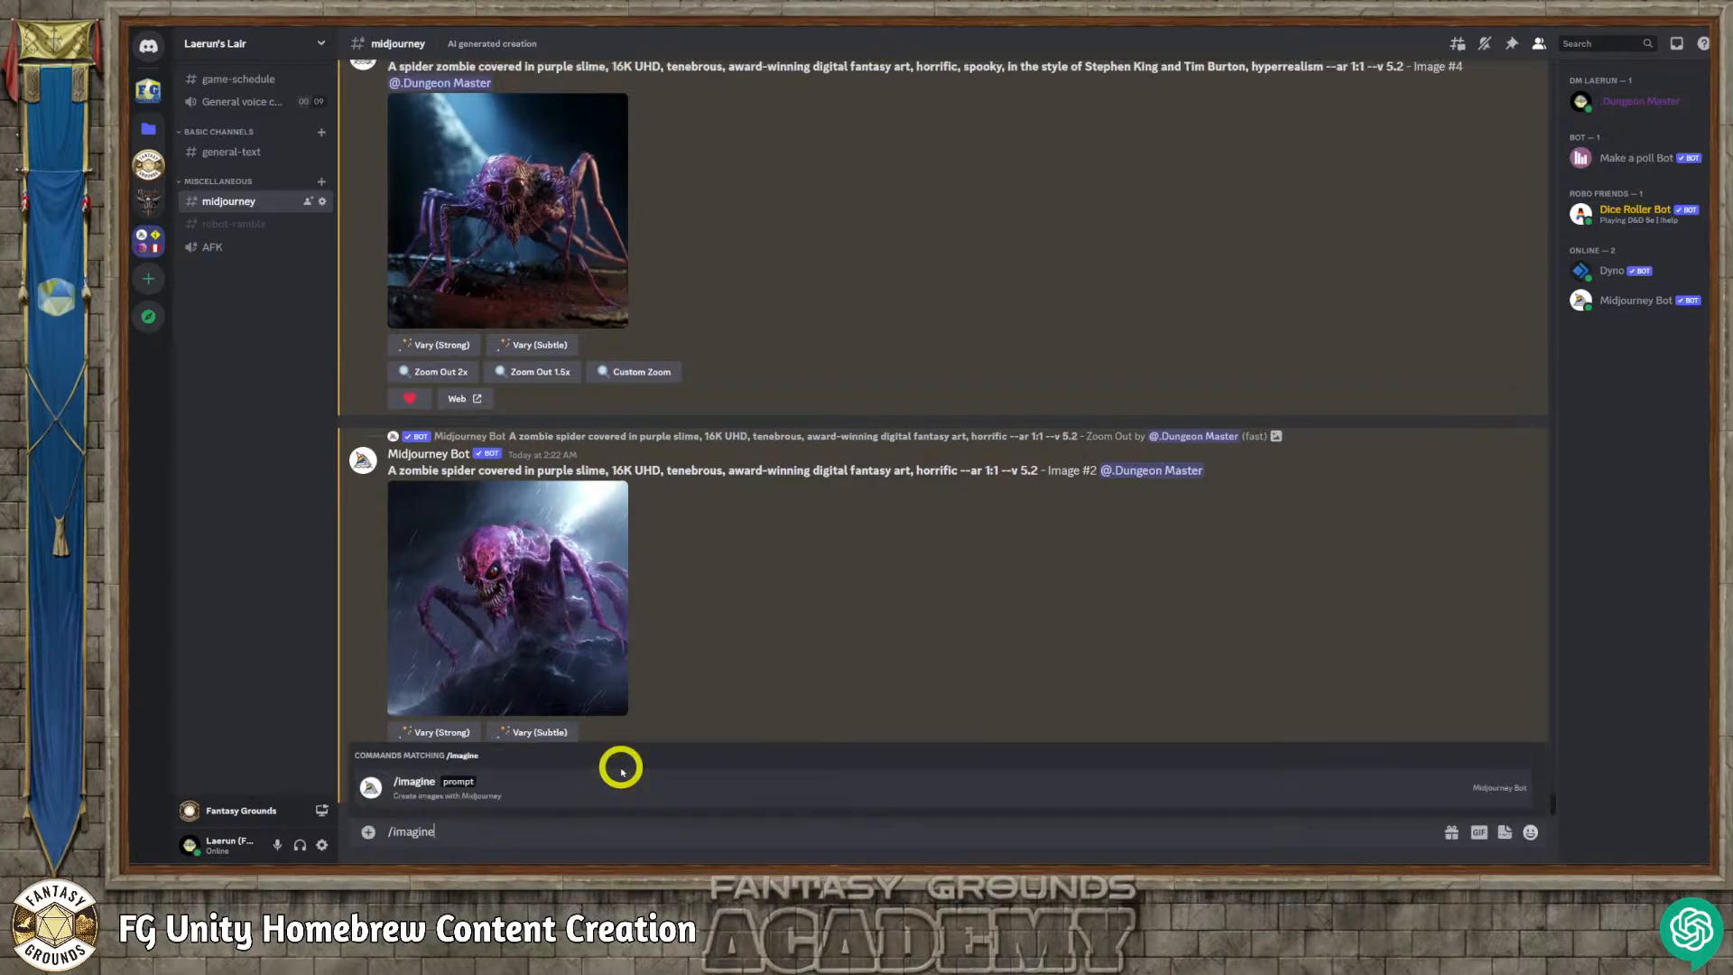
key("BackSpace")
key("BackSpace")
key("BackSpace")
key("BackSpace")
key("BackSpace")
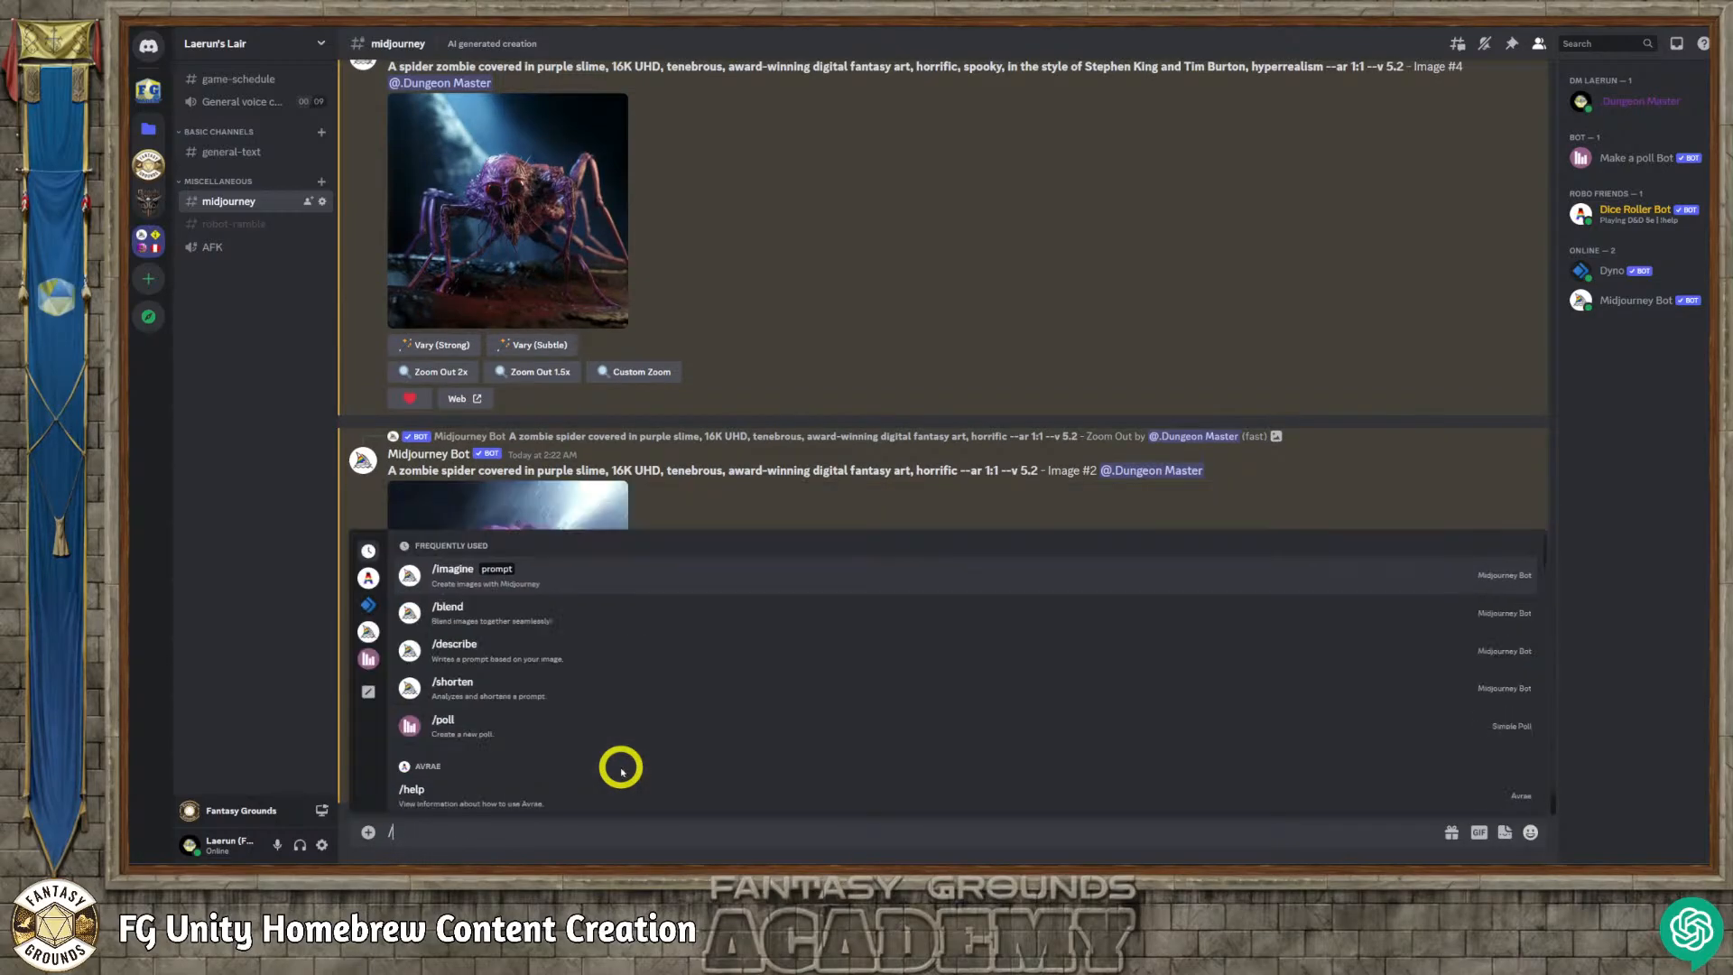
Run the Midjourney Bot's /shorten command with the copied scene paragraphs as its prompt.
type("shor")
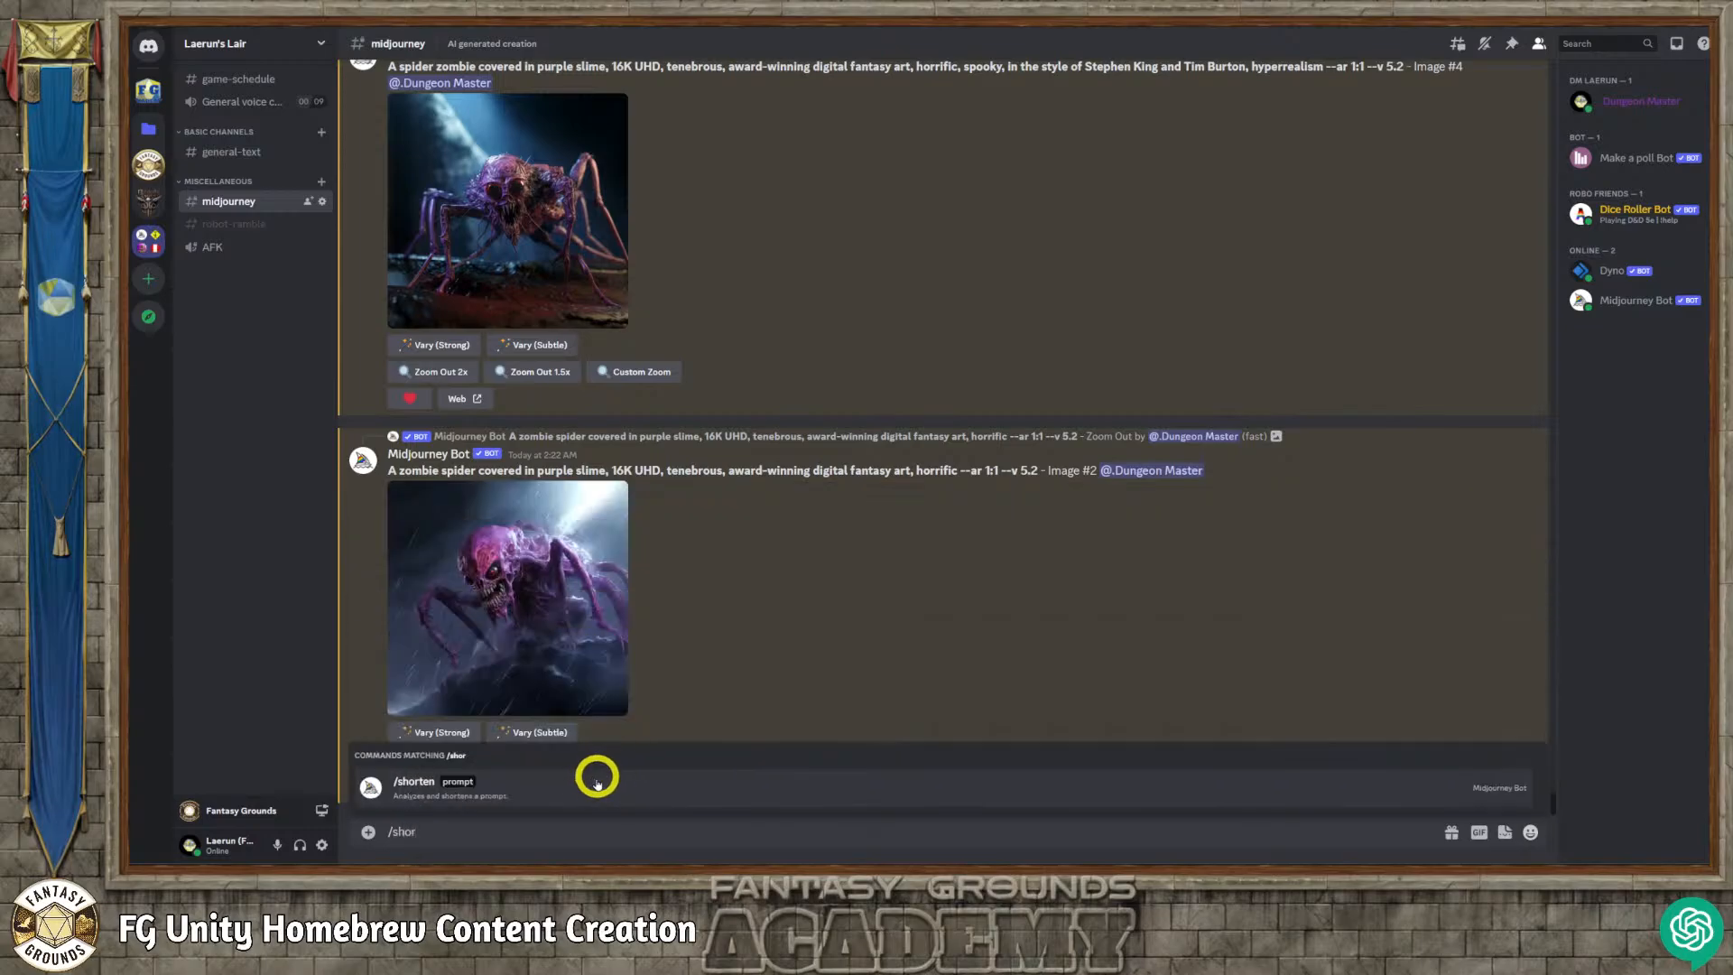
left_click(438, 782)
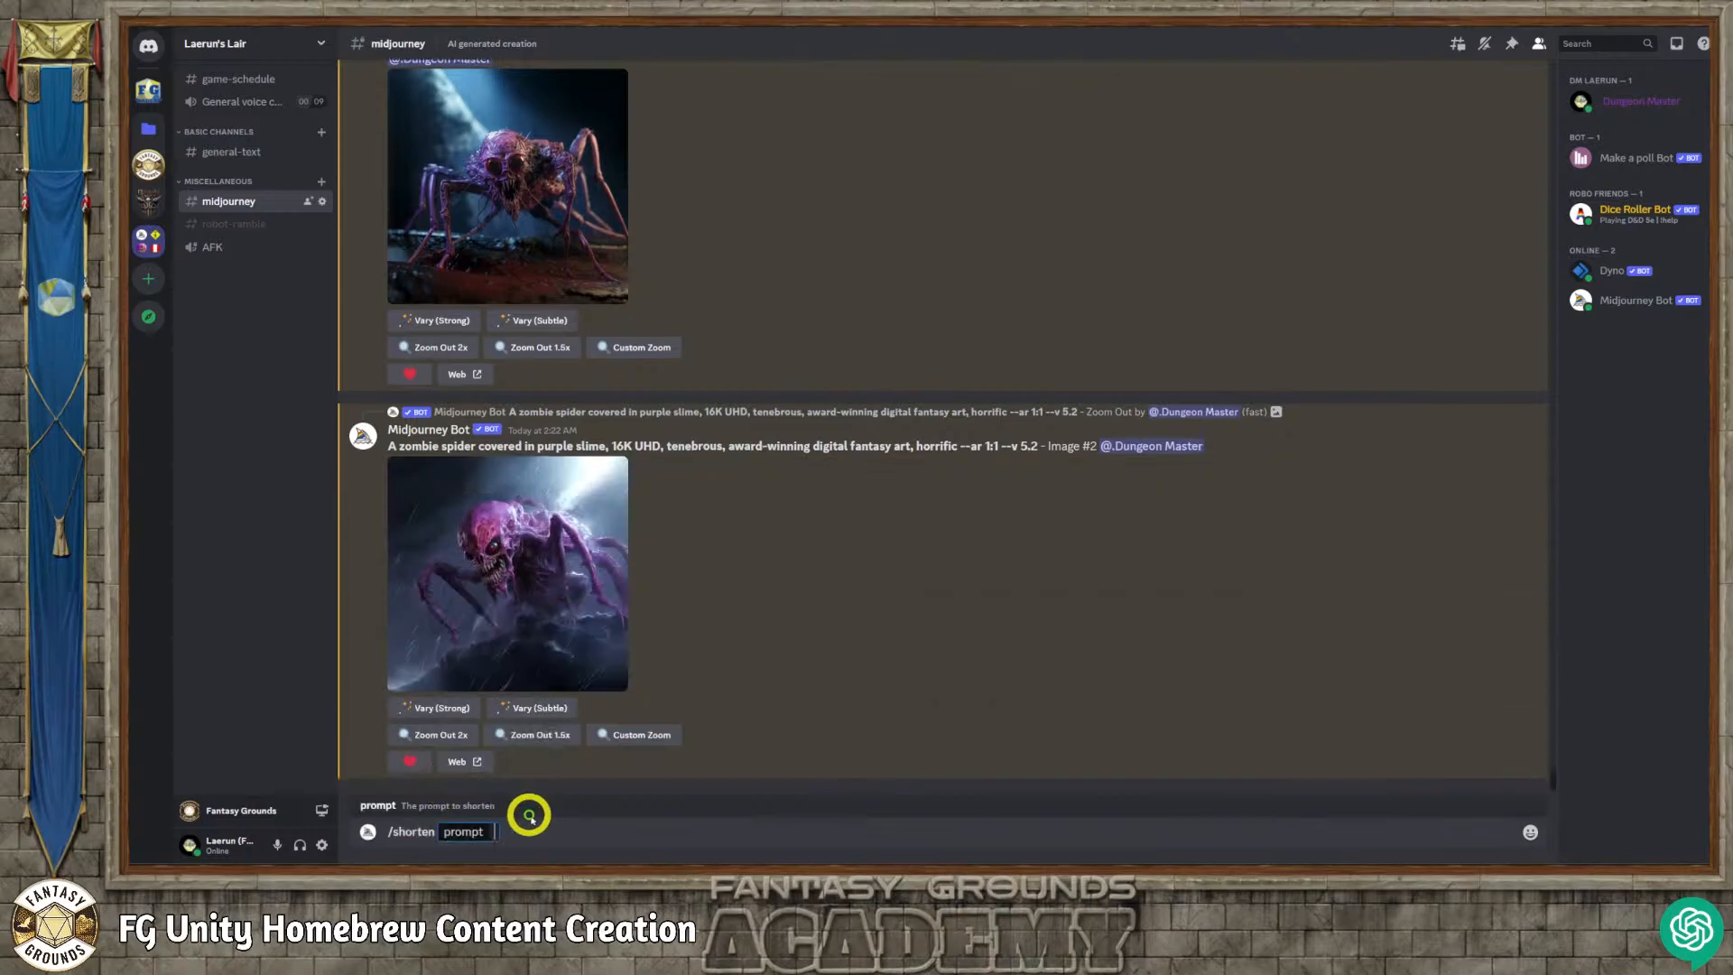
key("ctrl+v")
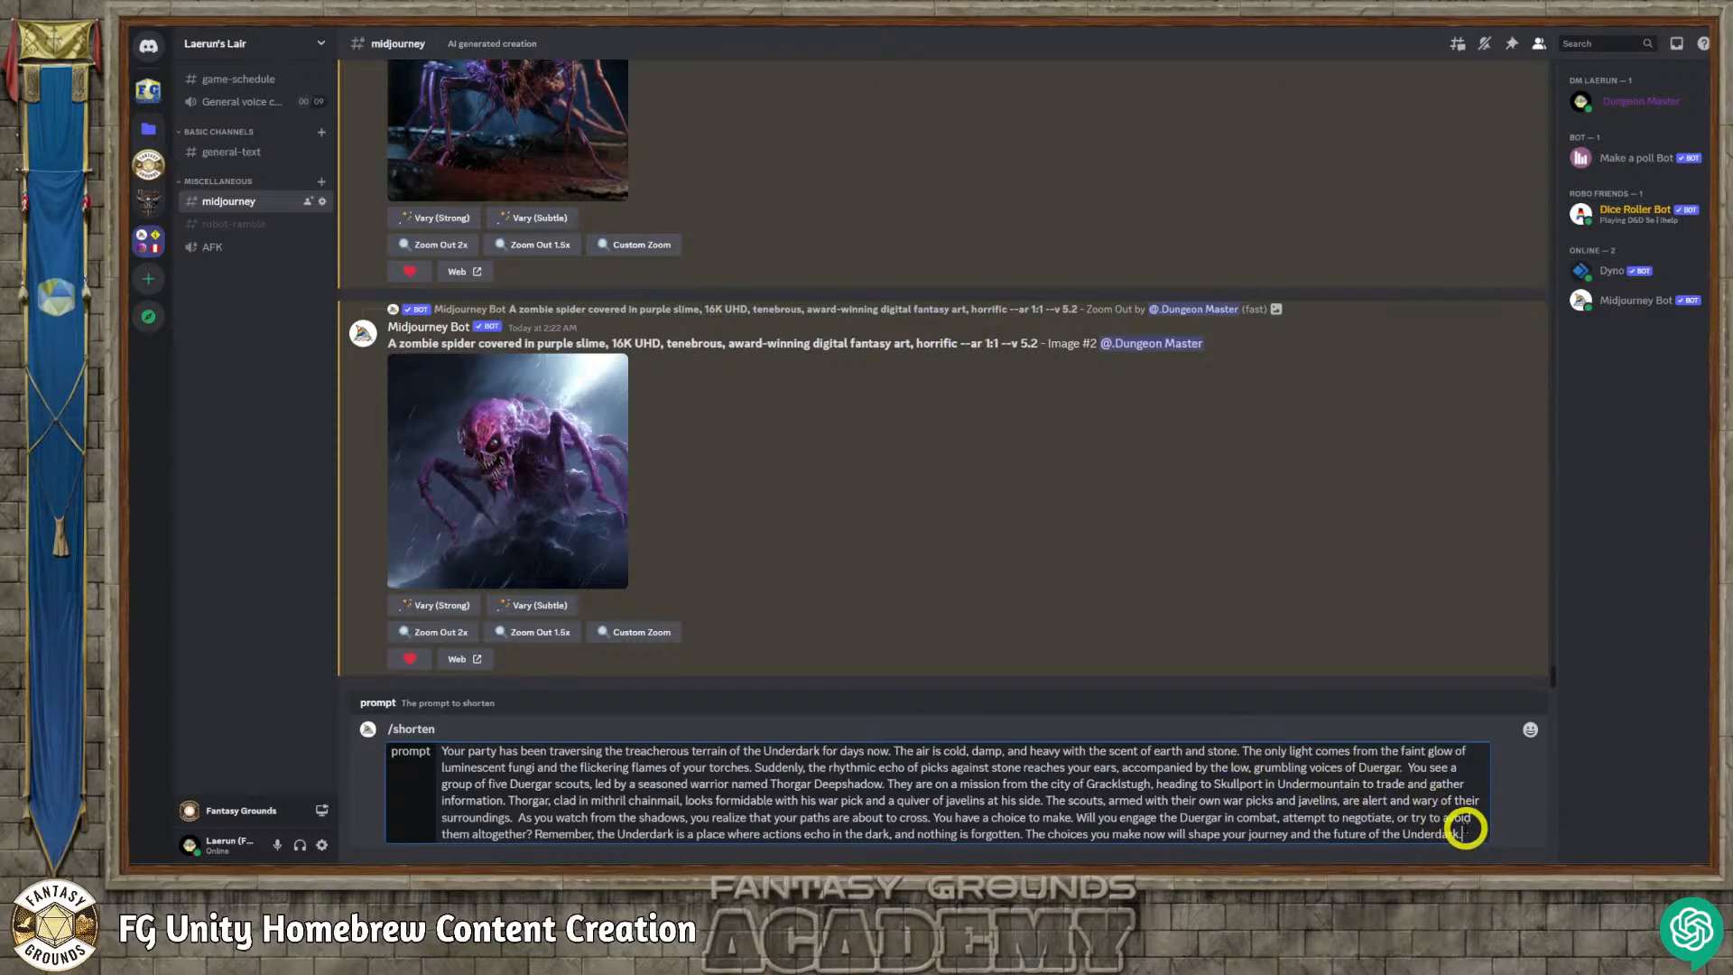
key("Return")
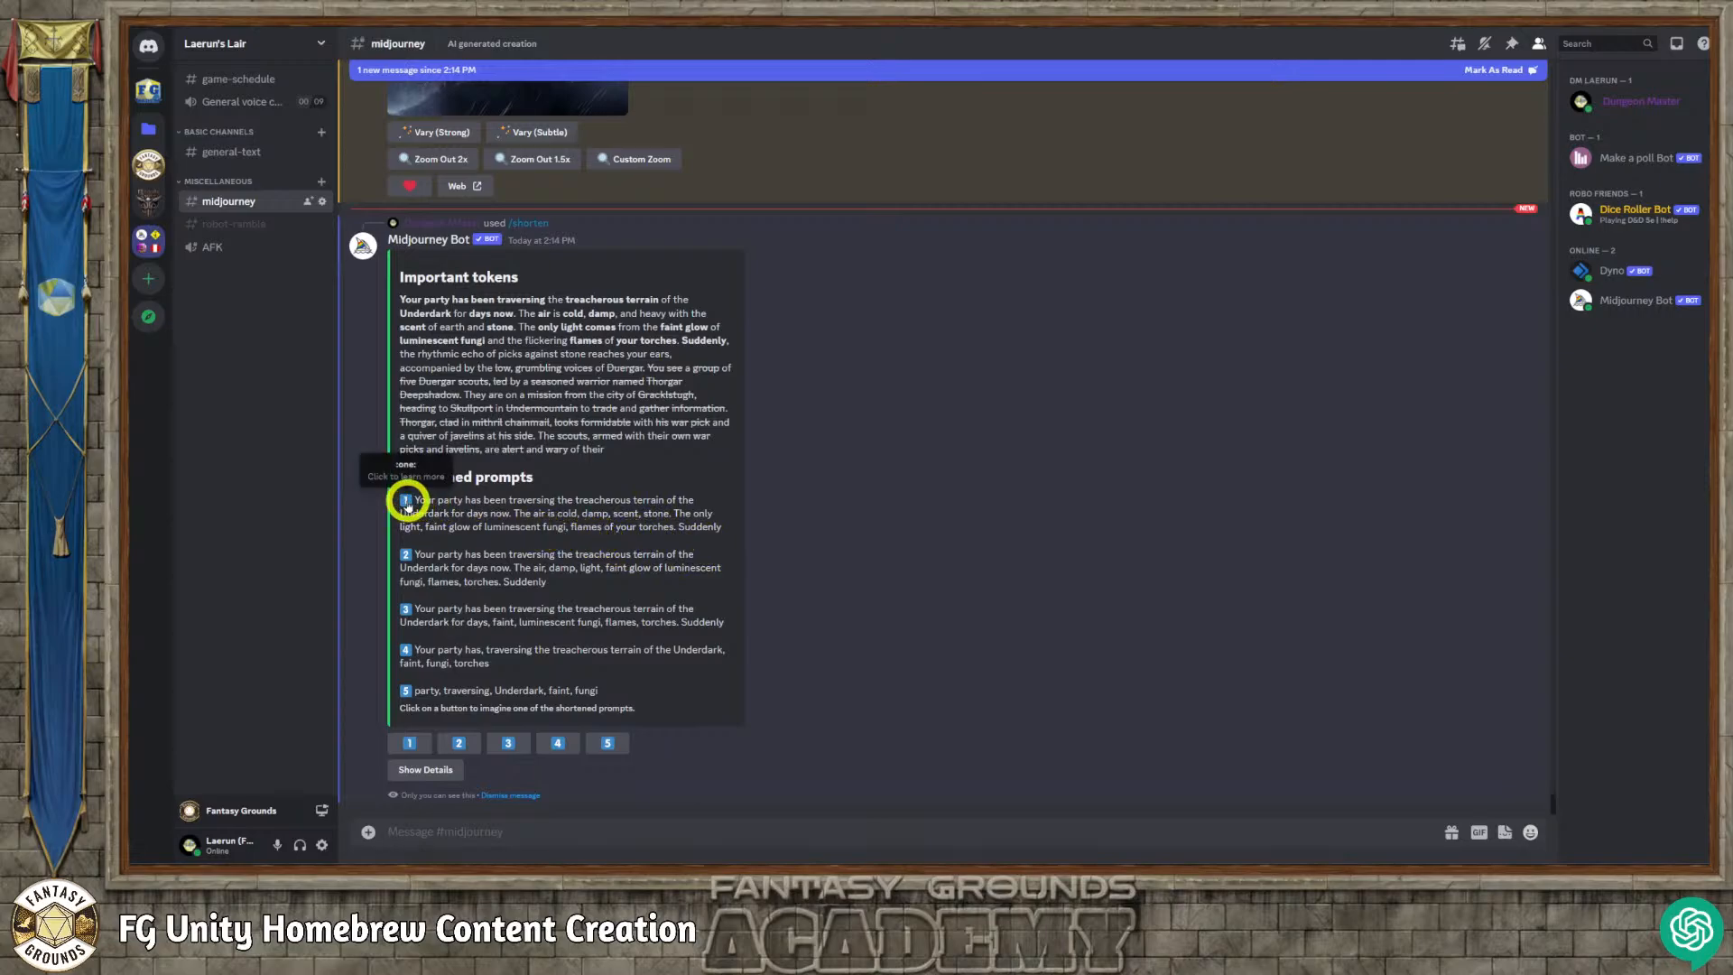
Open the first shortened prompt for image creation and replace its opening "Your" with "a dramatic scene with a".
left_click(407, 503)
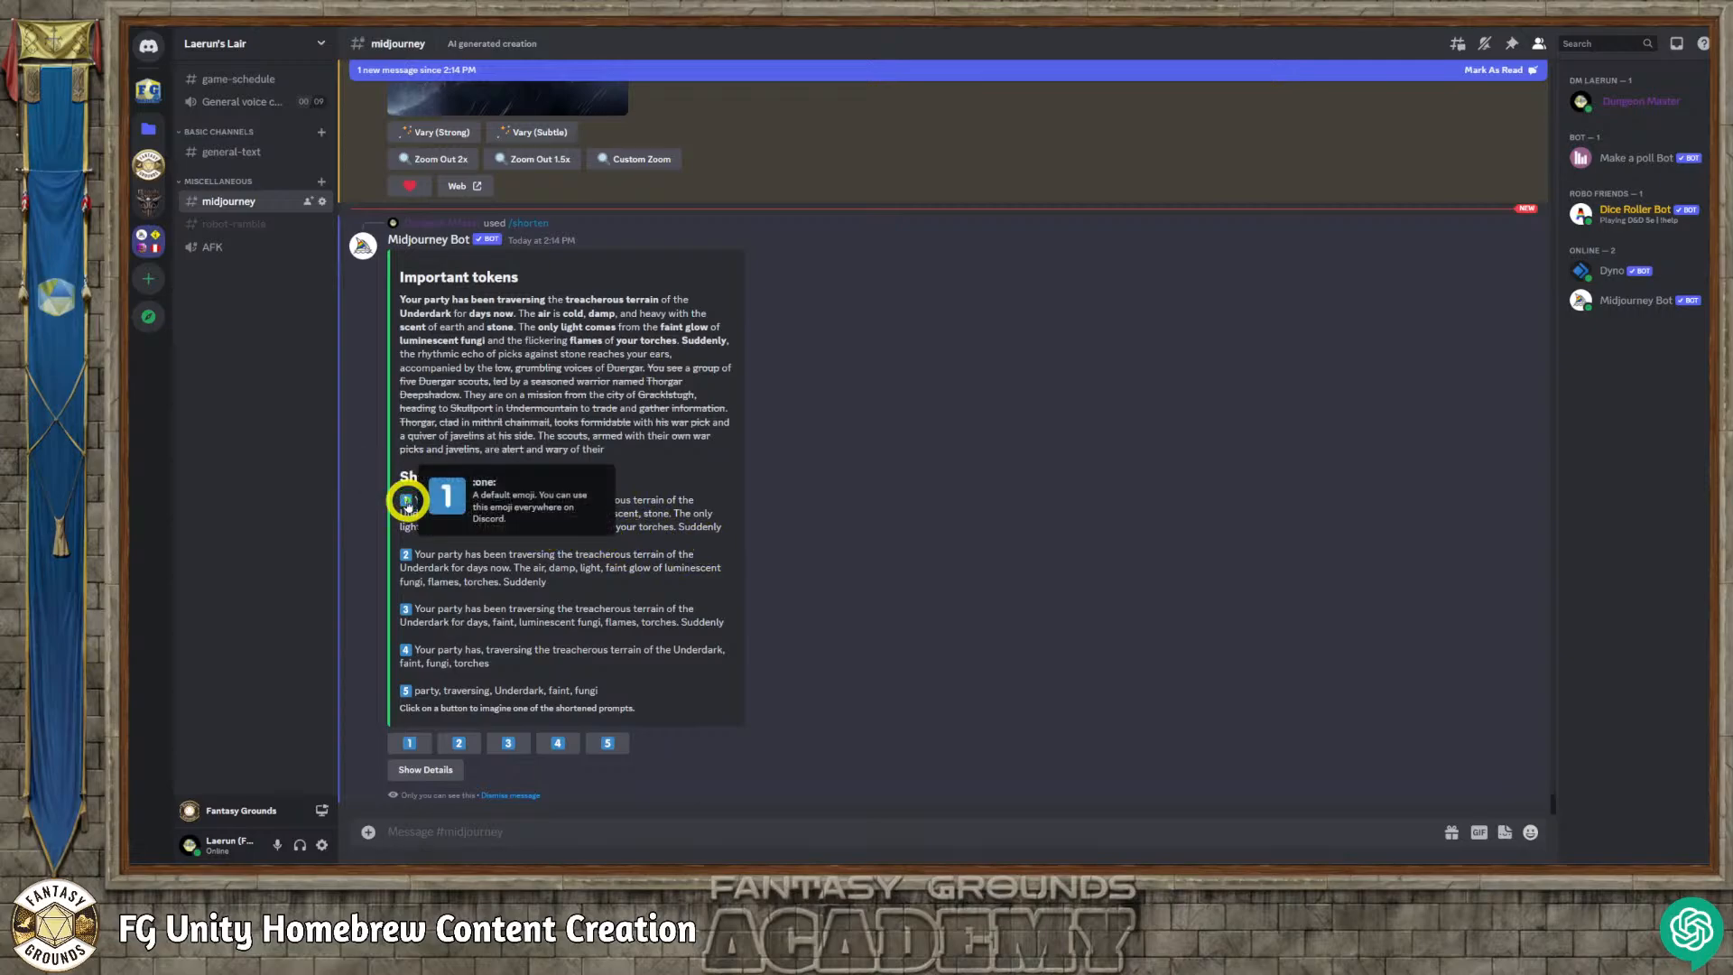
left_click(409, 743)
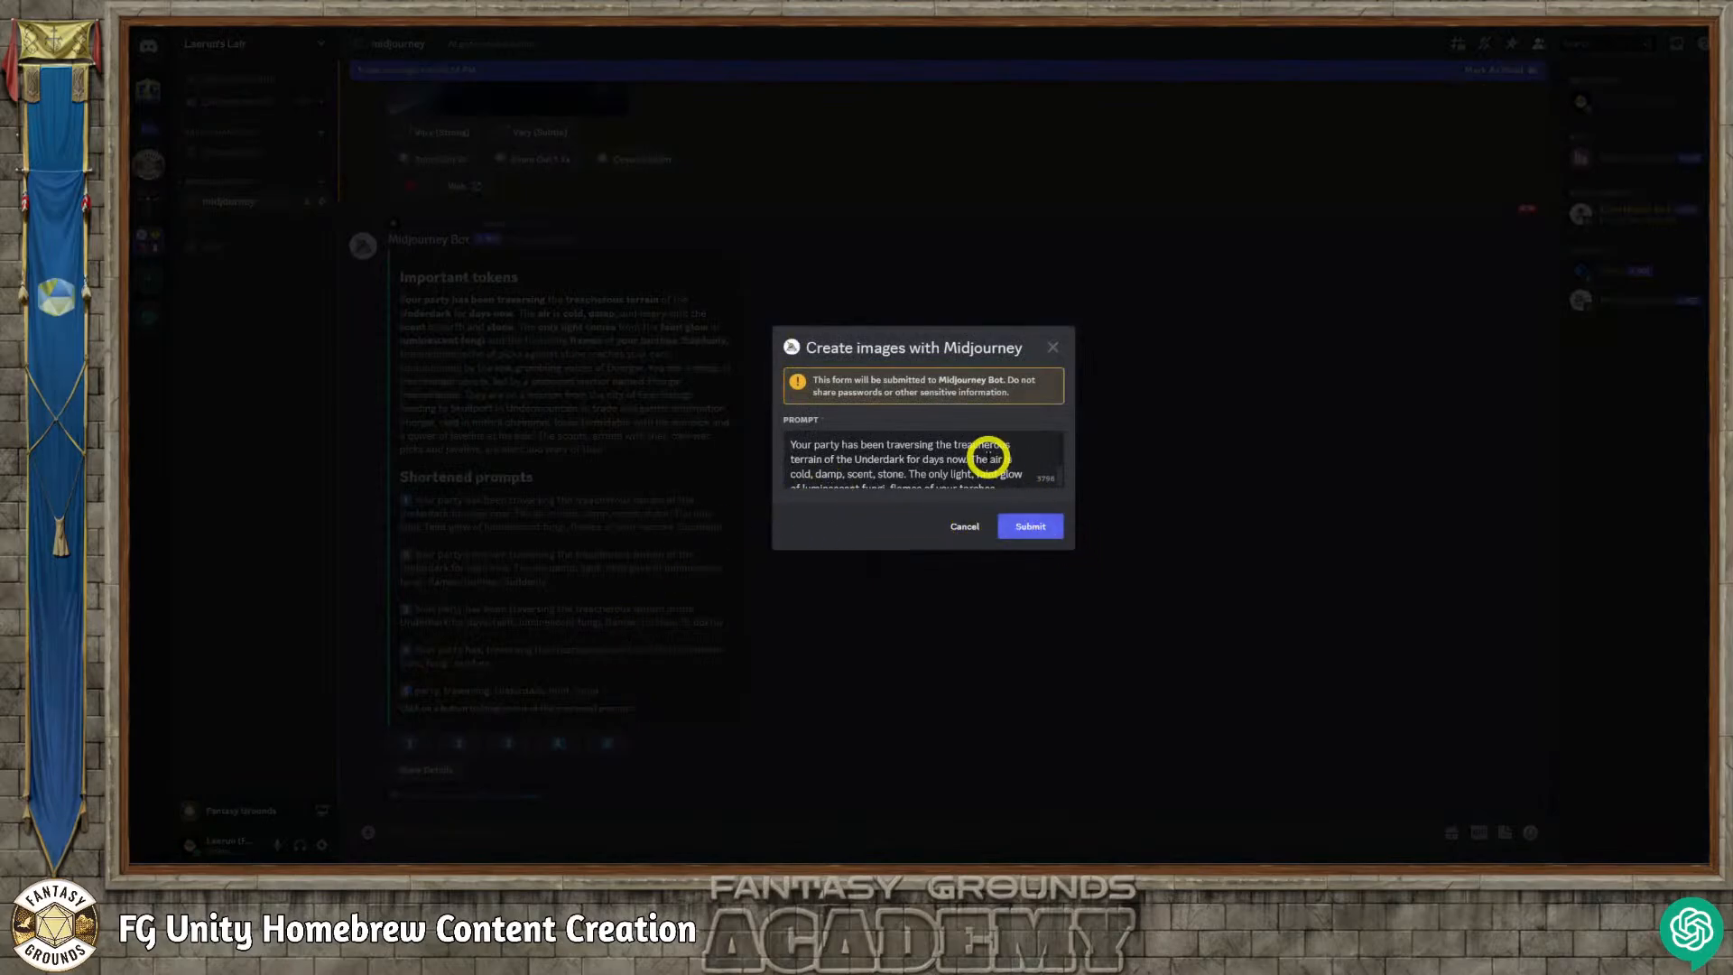
left_click(814, 444)
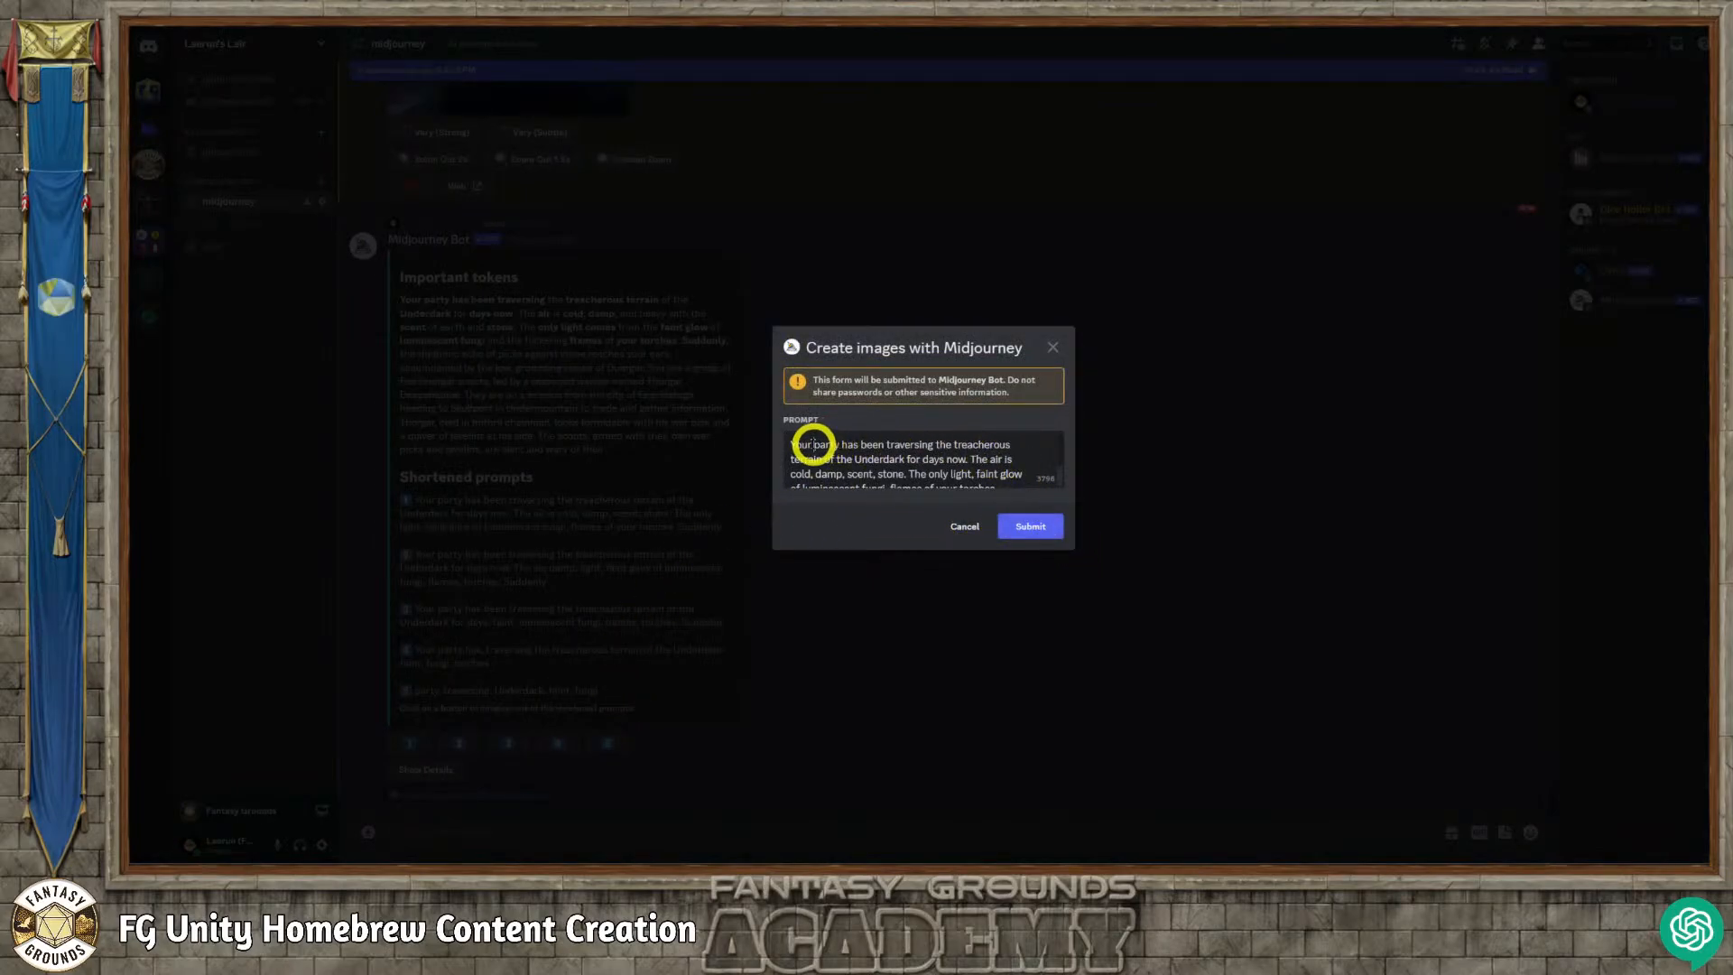
key("BackSpace")
key("BackSpace")
key("BackSpace")
key("BackSpace")
key("BackSpace")
type("A dramatic ")
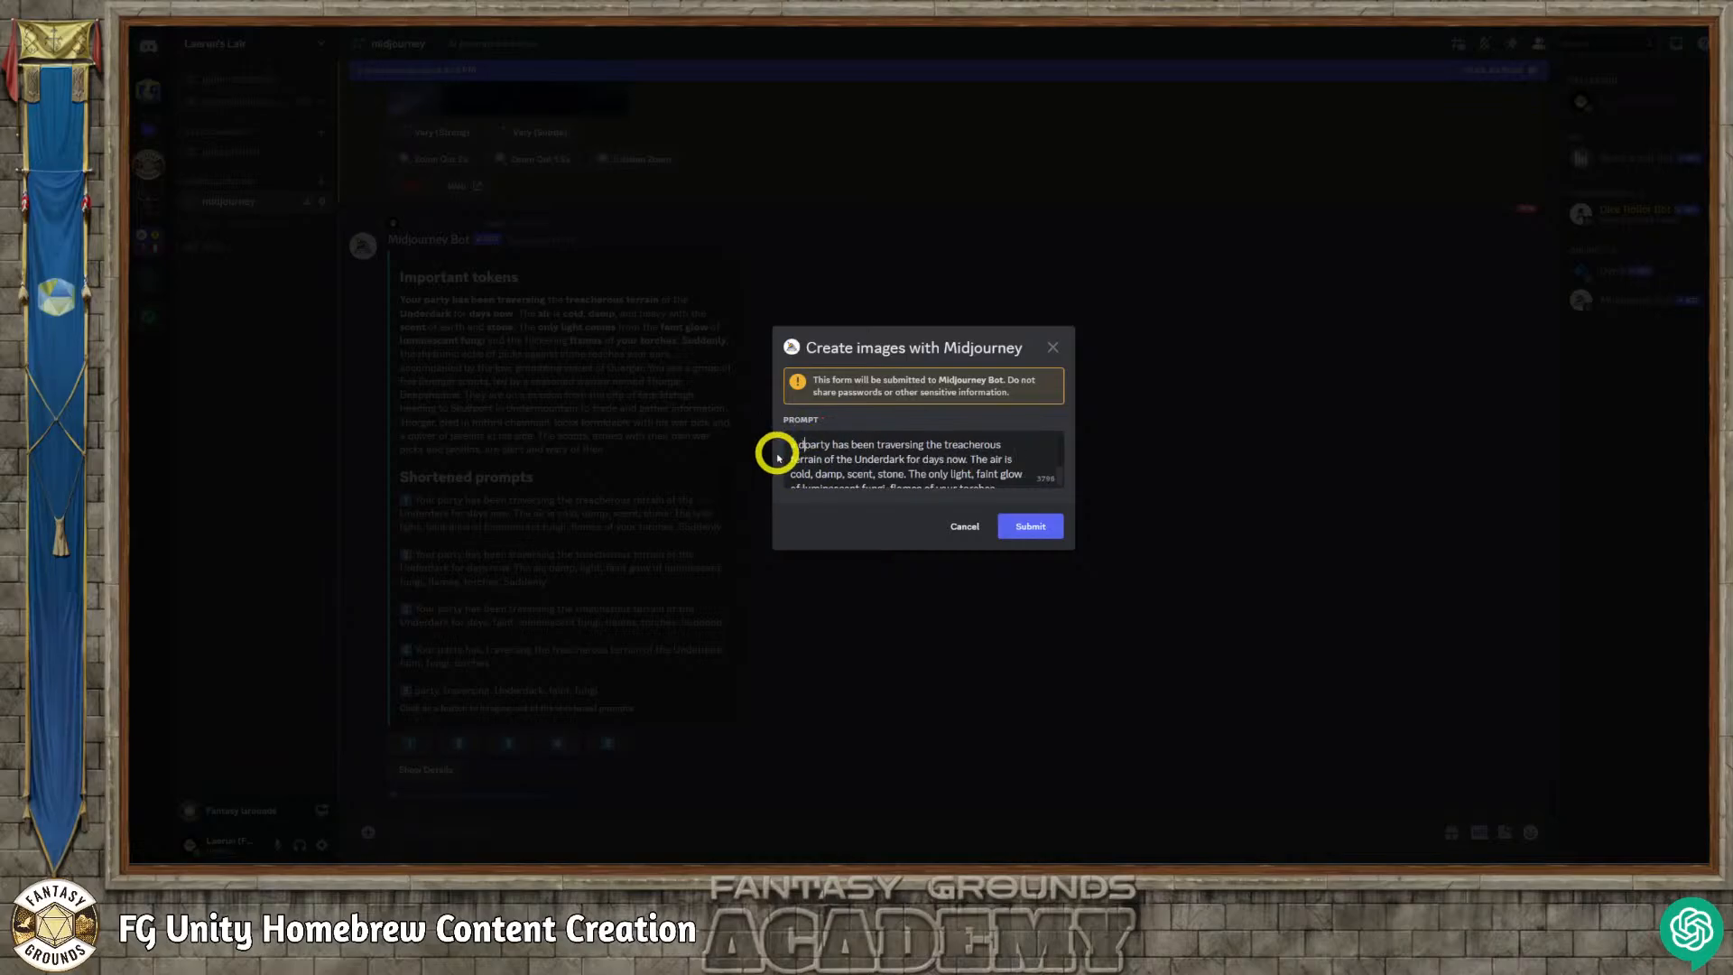
type("scene ")
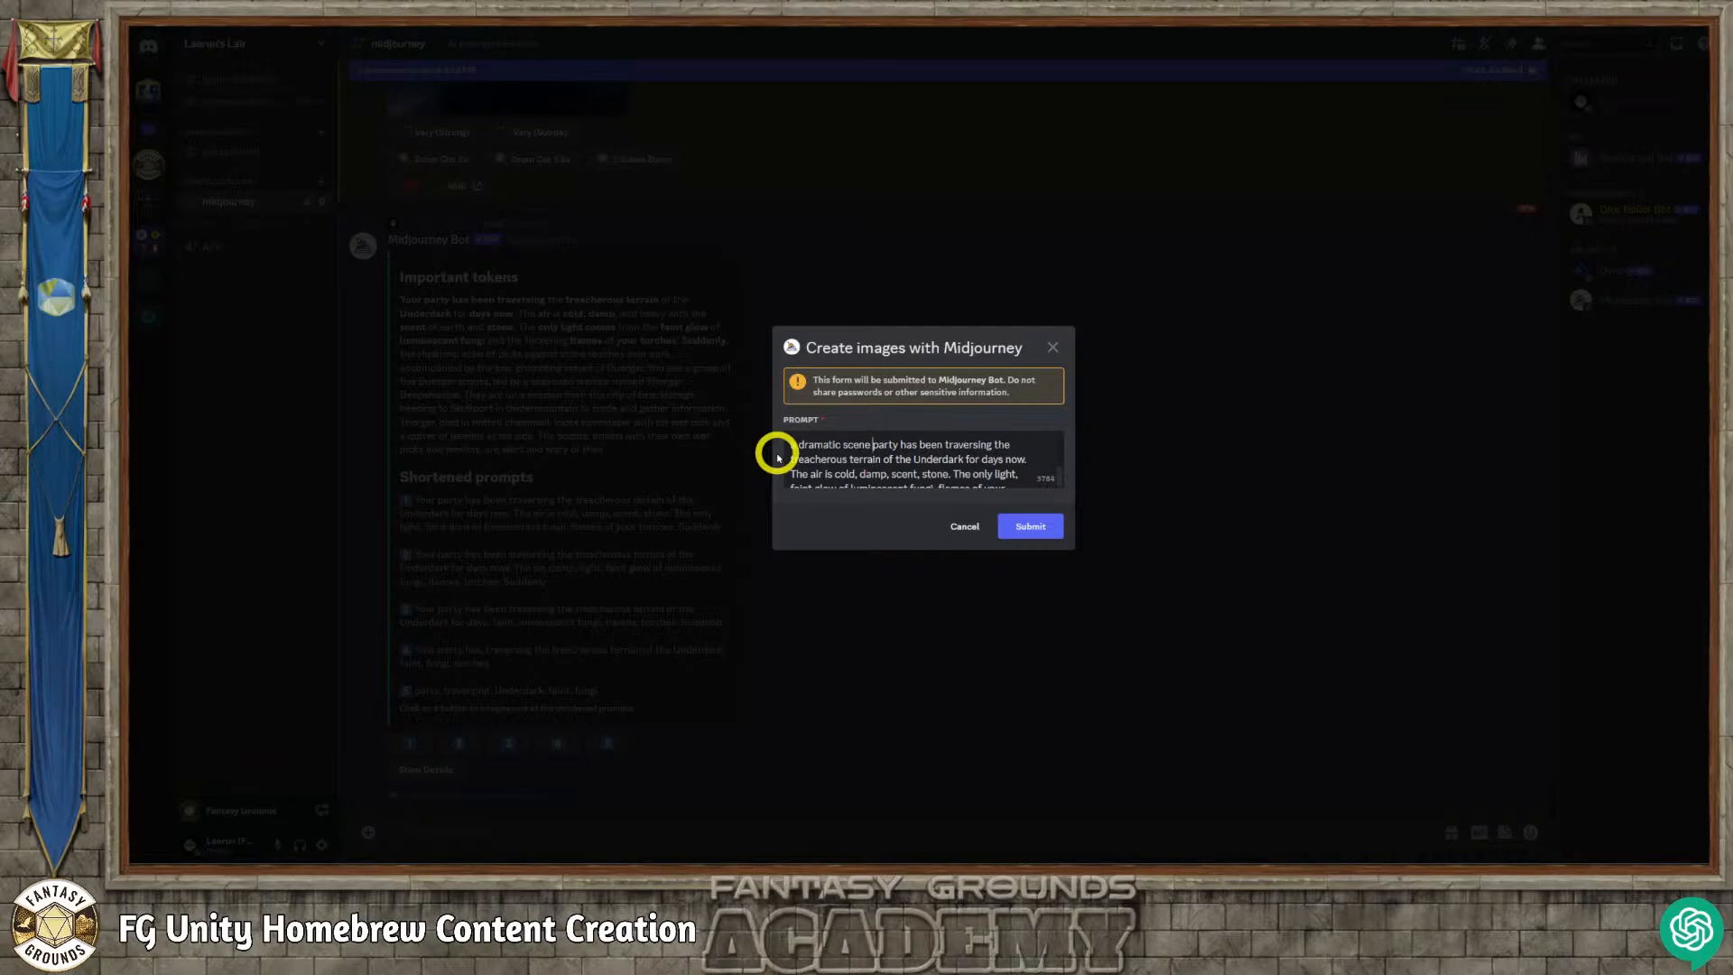
type("with a")
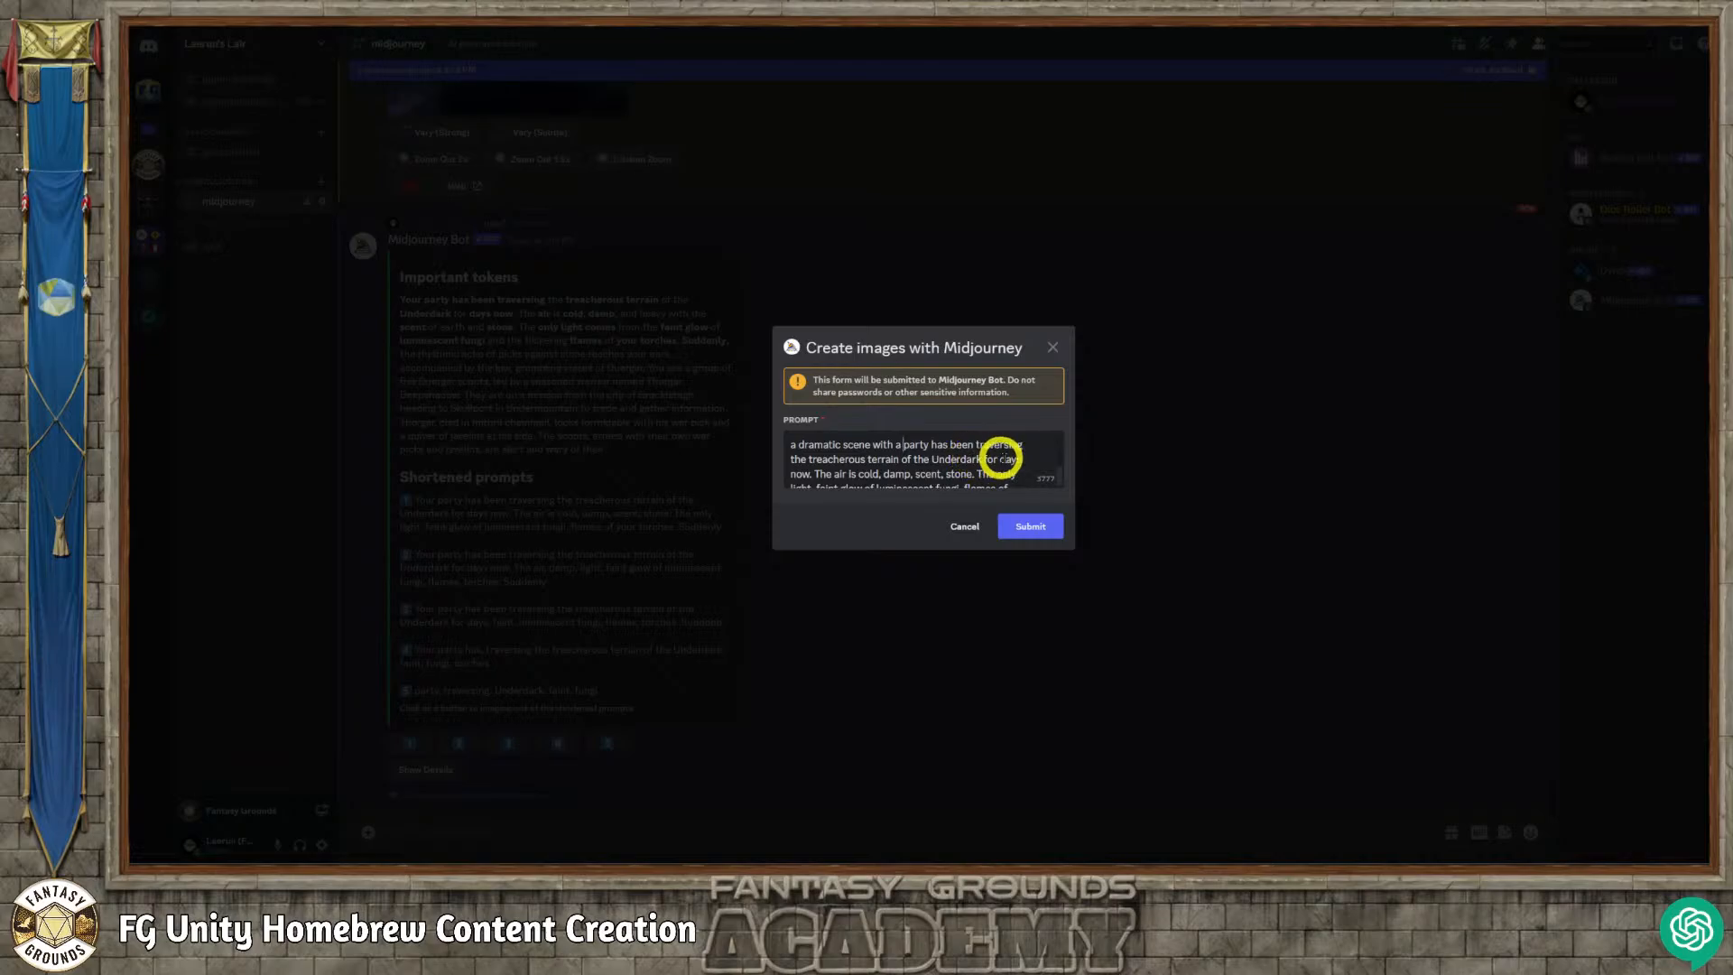
Replace the closing word "Suddenly" in the image prompt with "32K UHD, award winning", set off by a comma.
scroll(1005, 460, "down", 1)
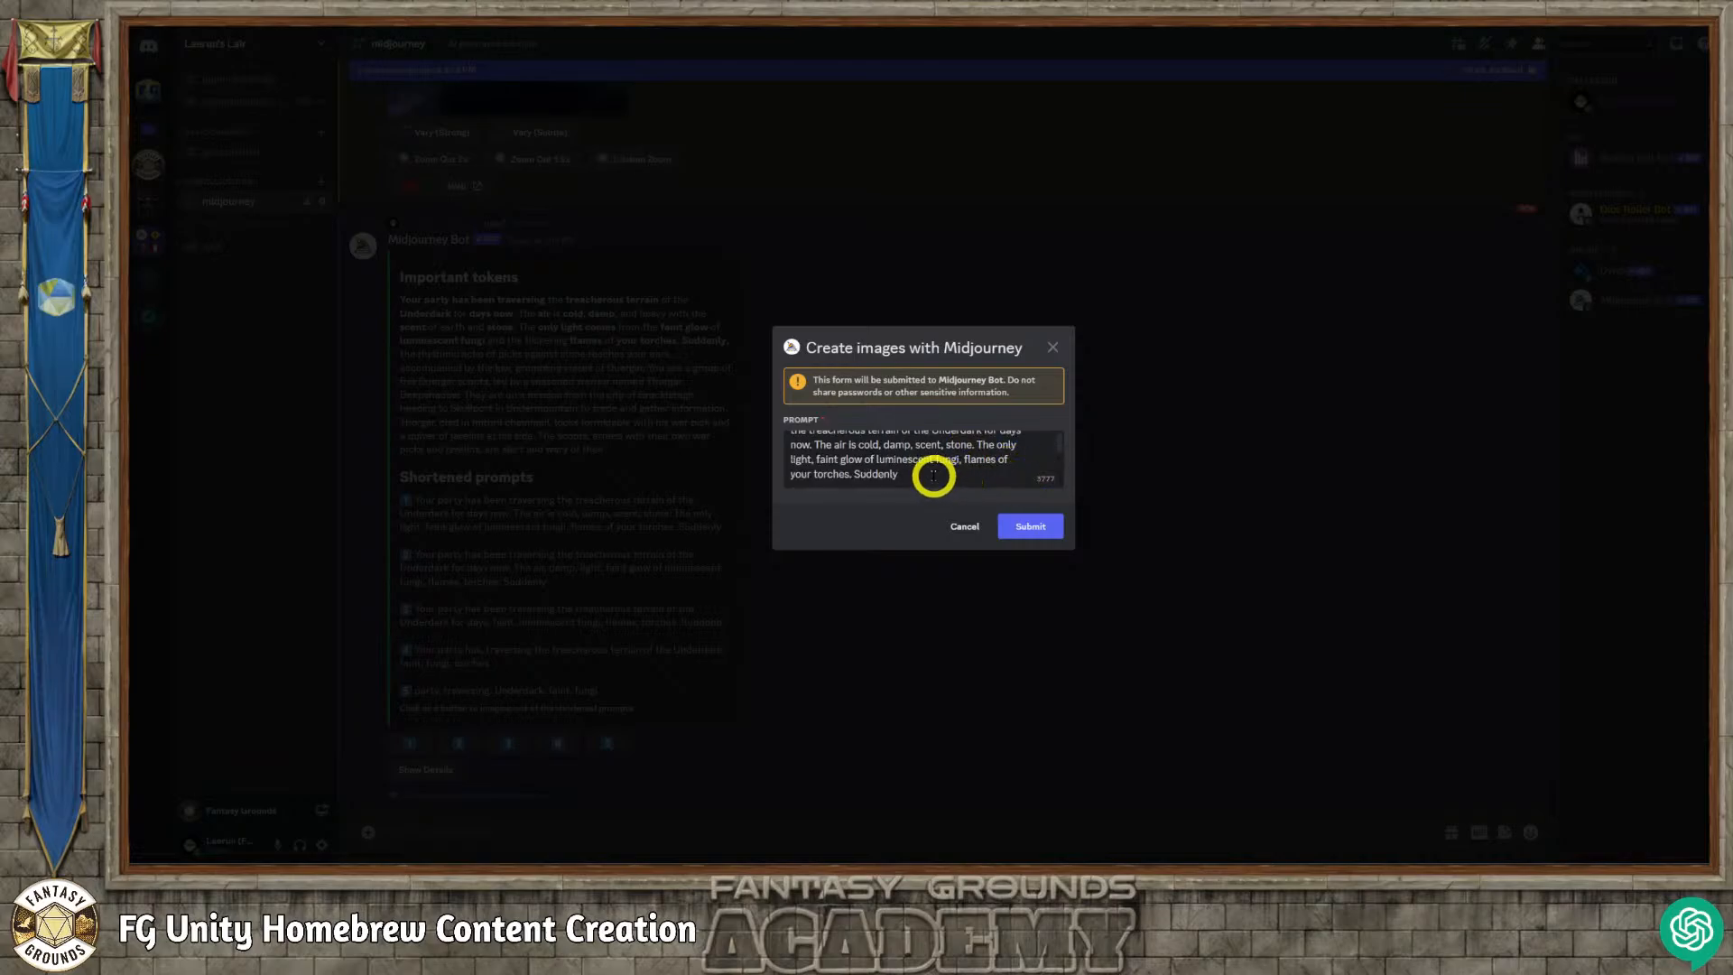
left_click_drag(929, 473, 853, 473)
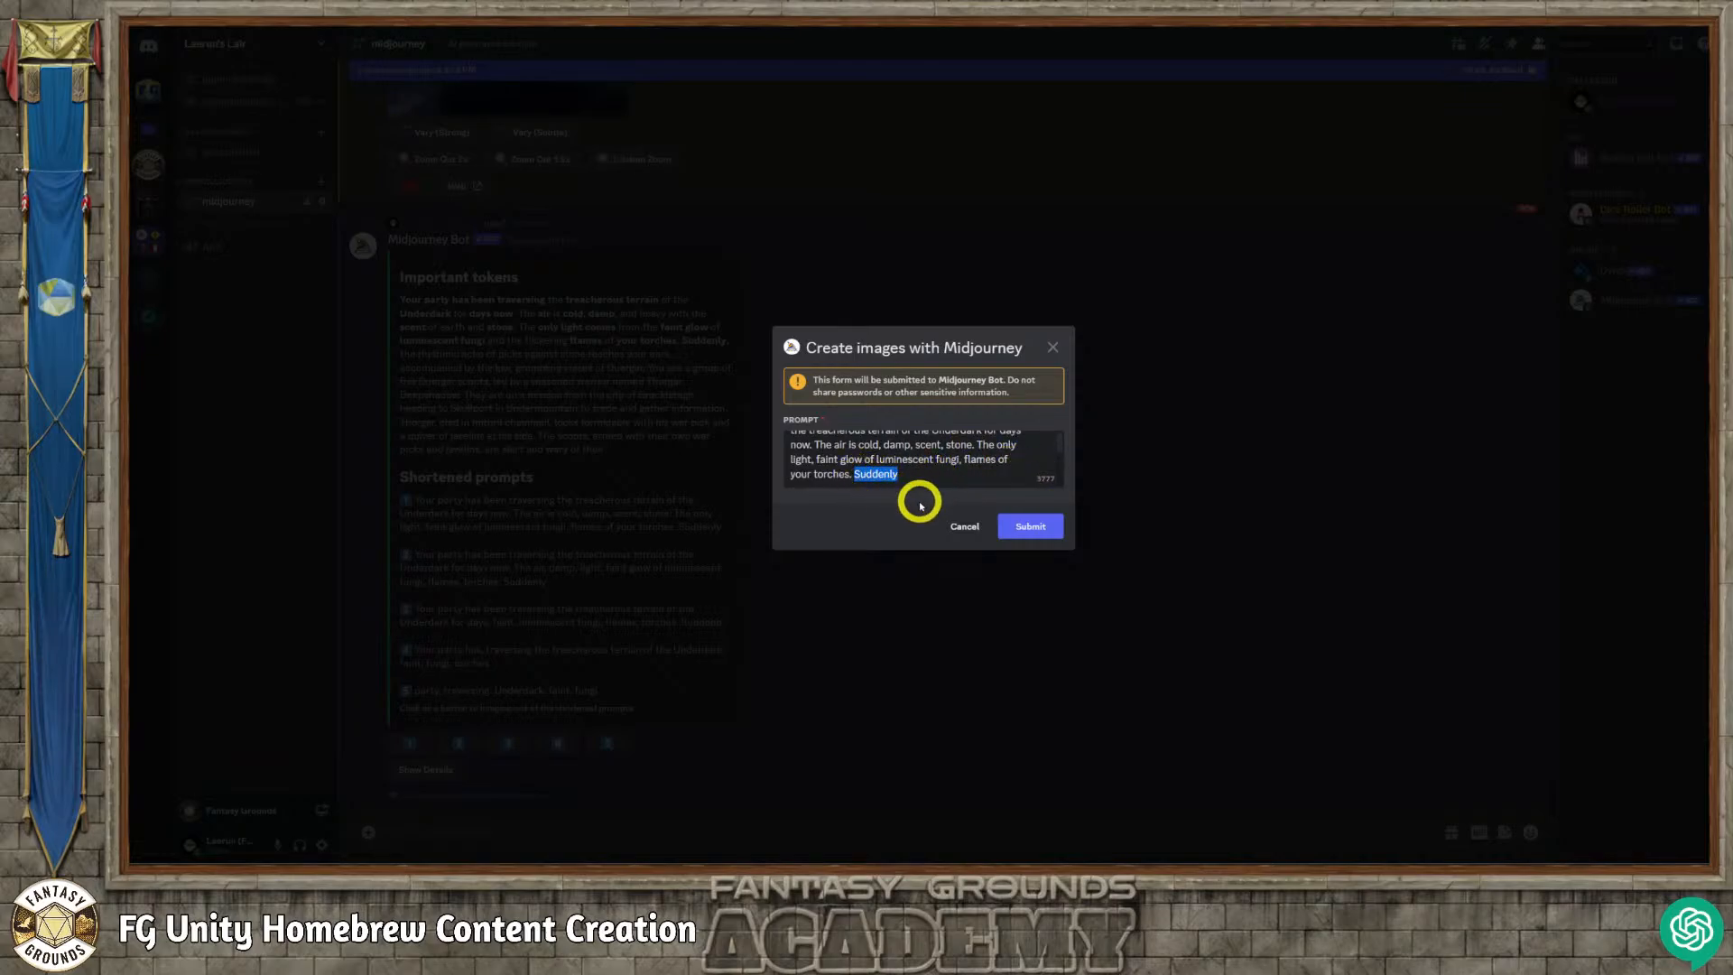
key("BackSpace")
type("fantasy")
key("BackSpace")
key("BackSpace")
key("BackSpace")
key("BackSpace")
key("BackSpace")
key("BackSpace")
key("BackSpace")
key("BackSpace")
type("32K UHD, award winning")
Correct the misspelled word "winning" in the prompt and append "fantasy art, tenebrous" after it.
double_click(947, 479)
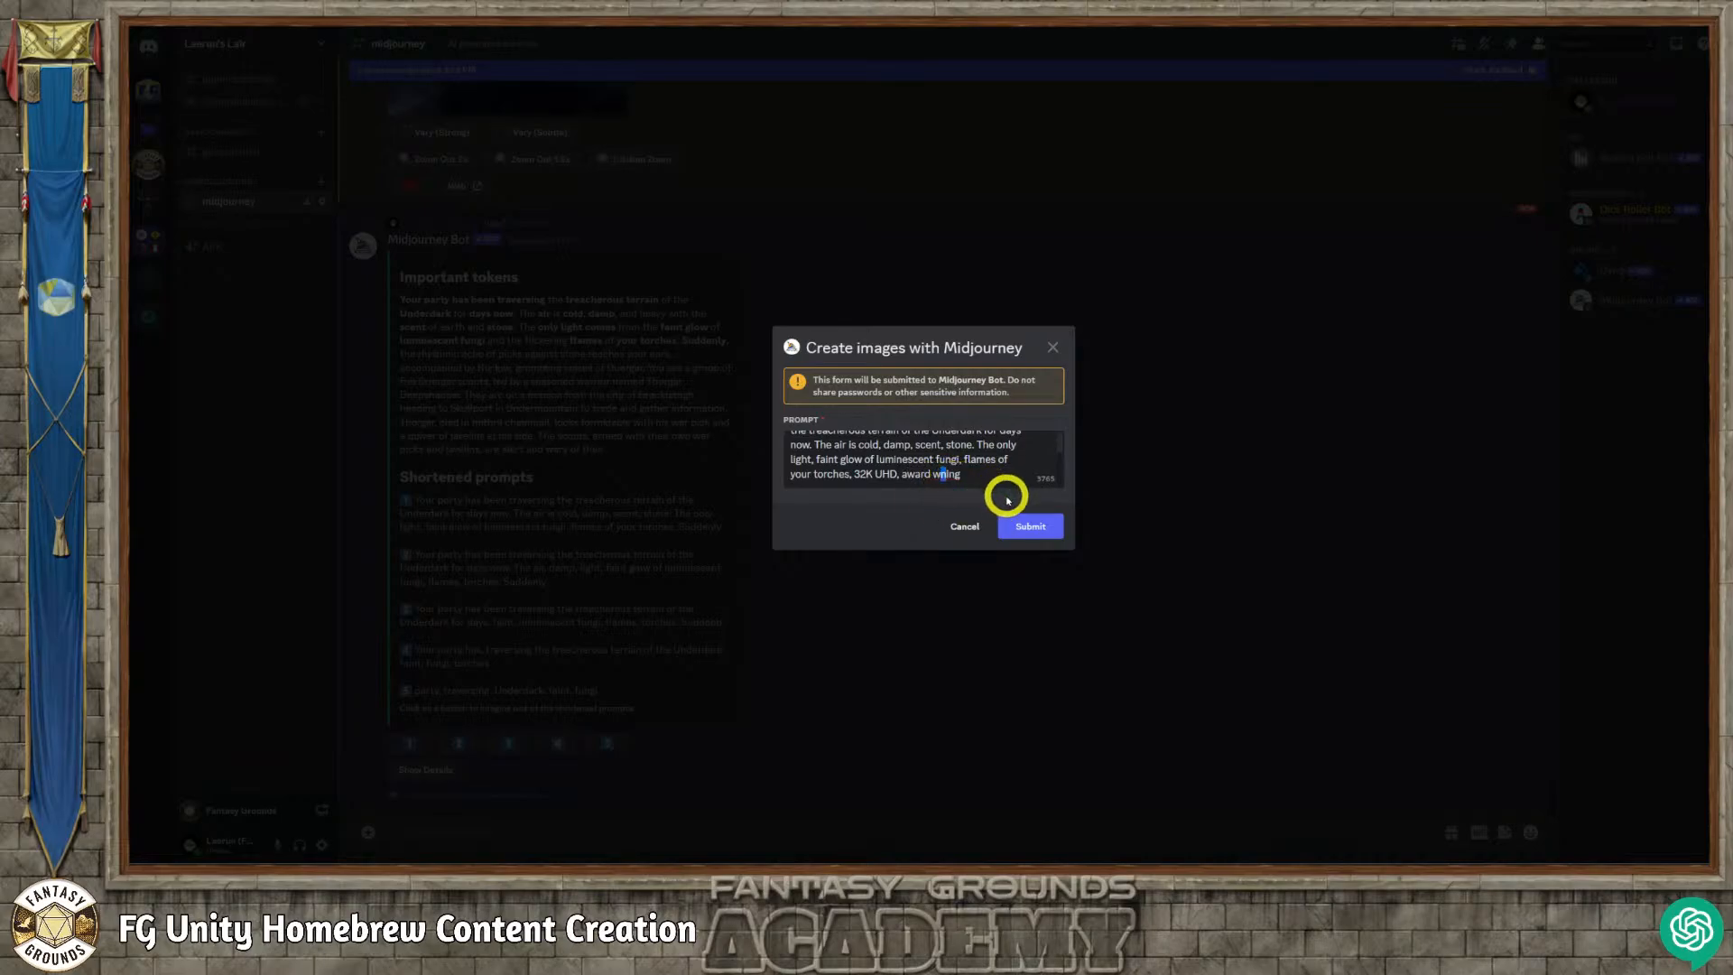
left_click(978, 475)
left_click_drag(978, 474, 940, 475)
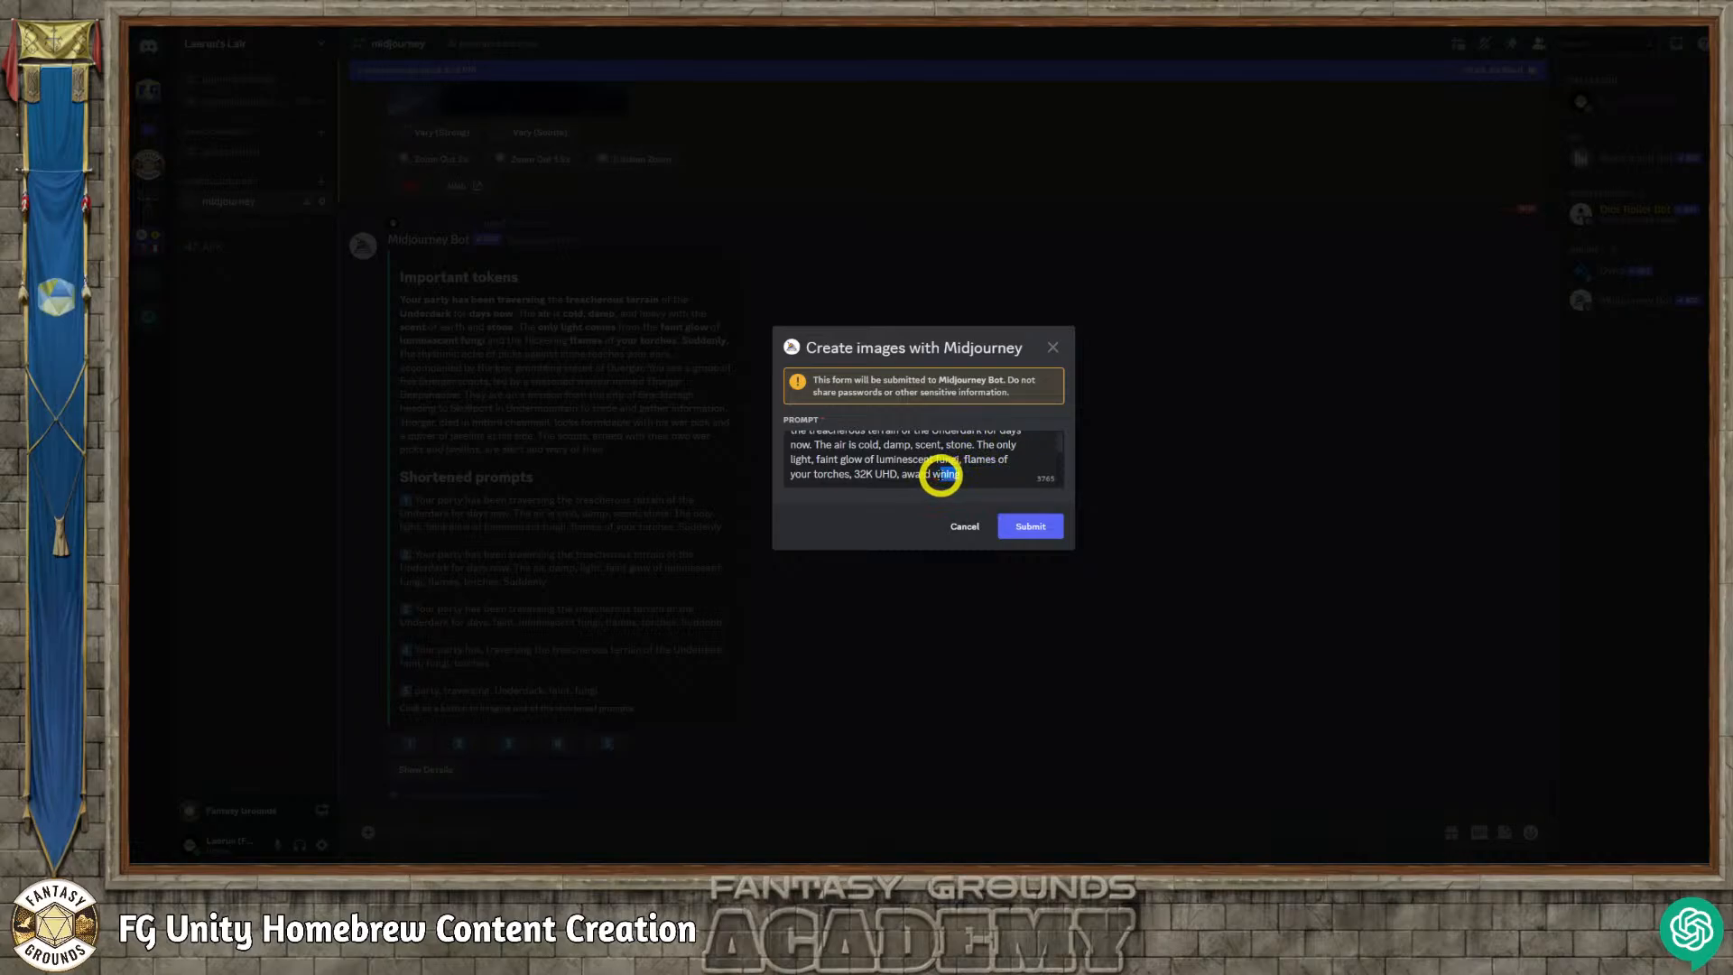
type("inning")
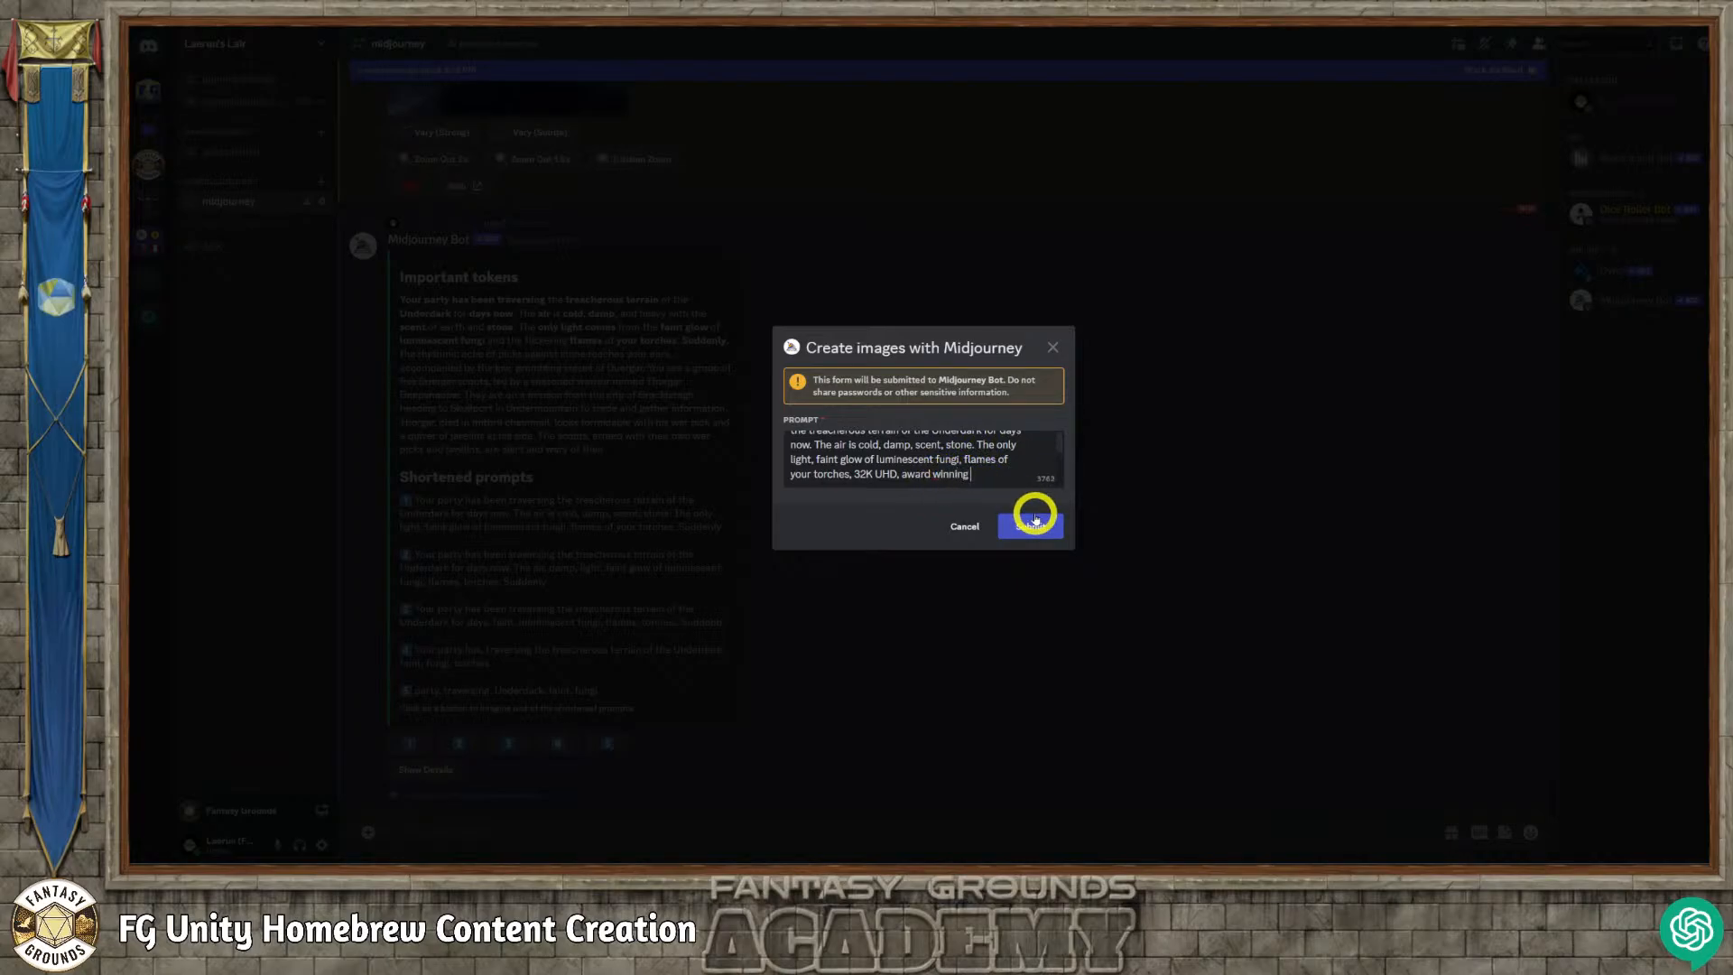
type(" fantasy a")
type("rt")
type(", tenebrou")
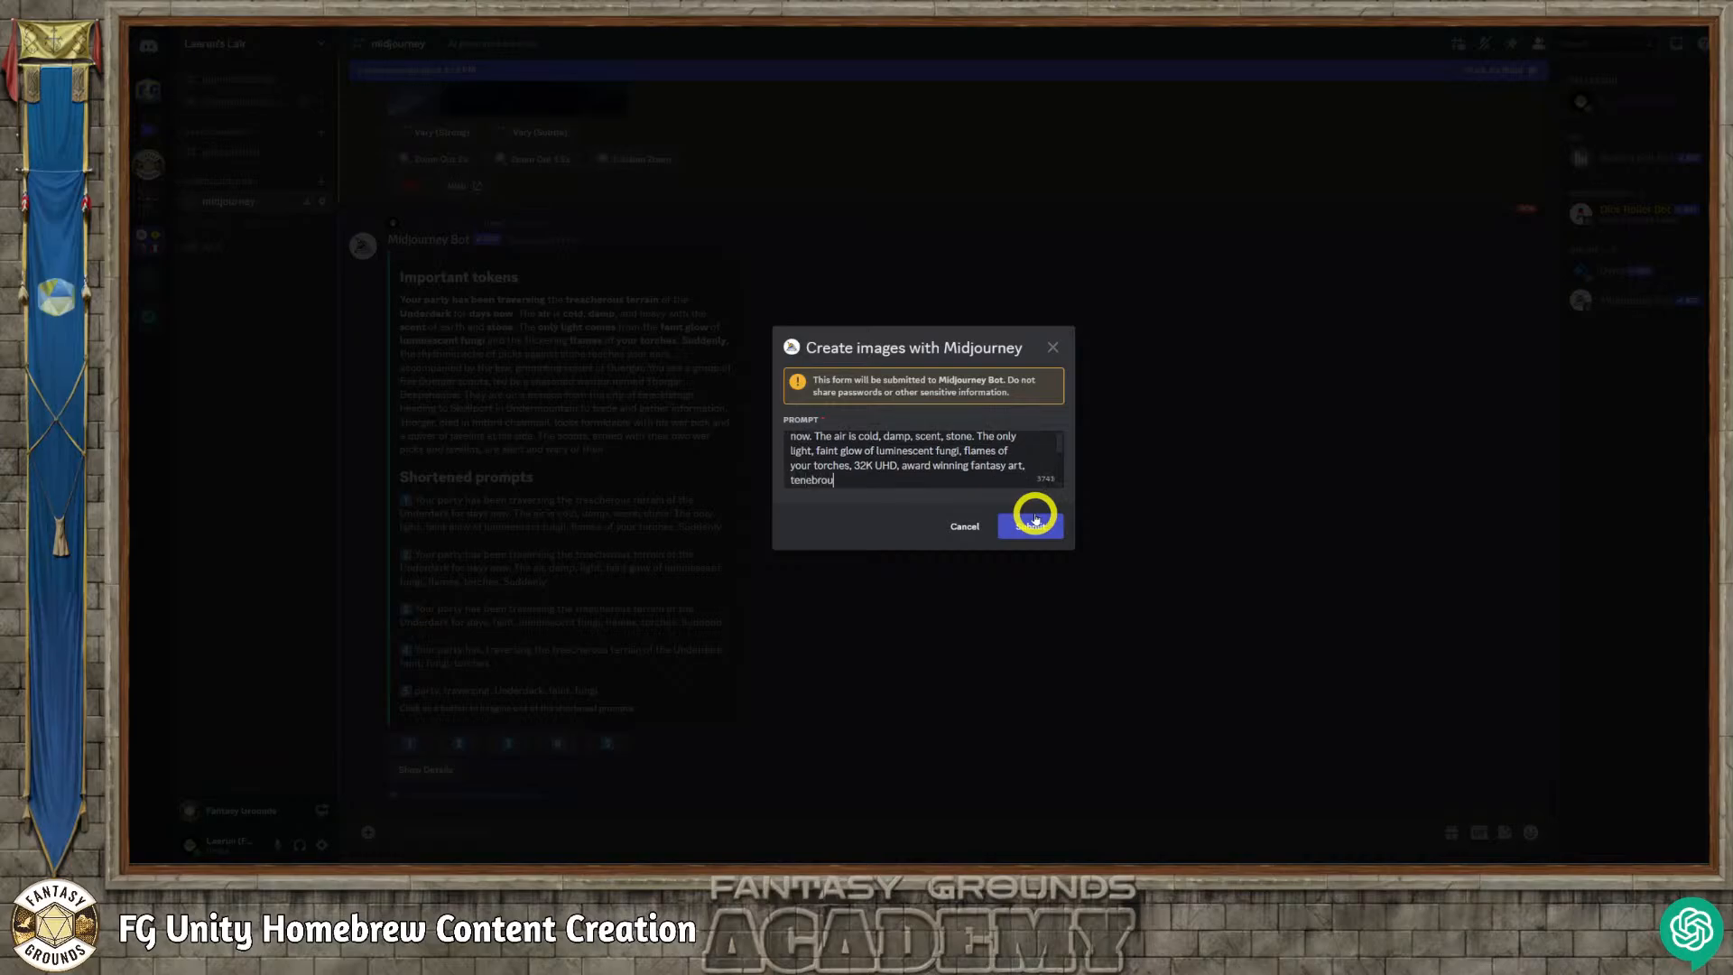
type("s --")
Finish the prompt with the parameters "--ar 1.1 --no modern cartoons logos", check its full text and submit it.
type("r")
type("1.1 --")
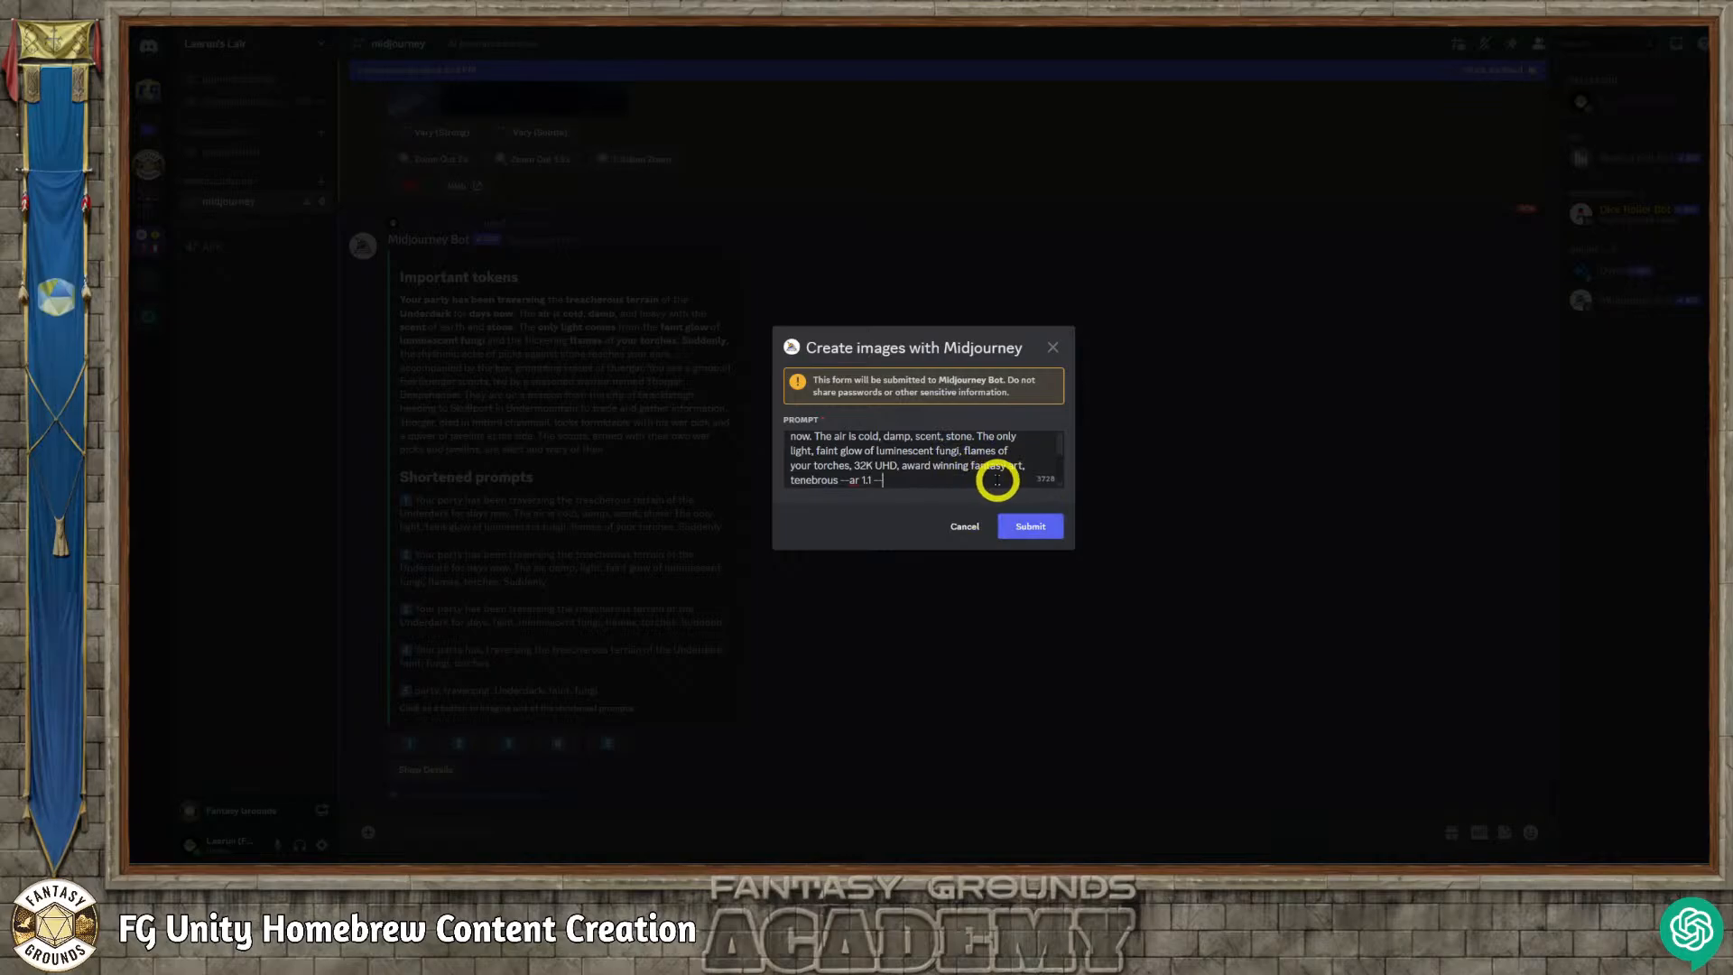
type("no modern cartoons")
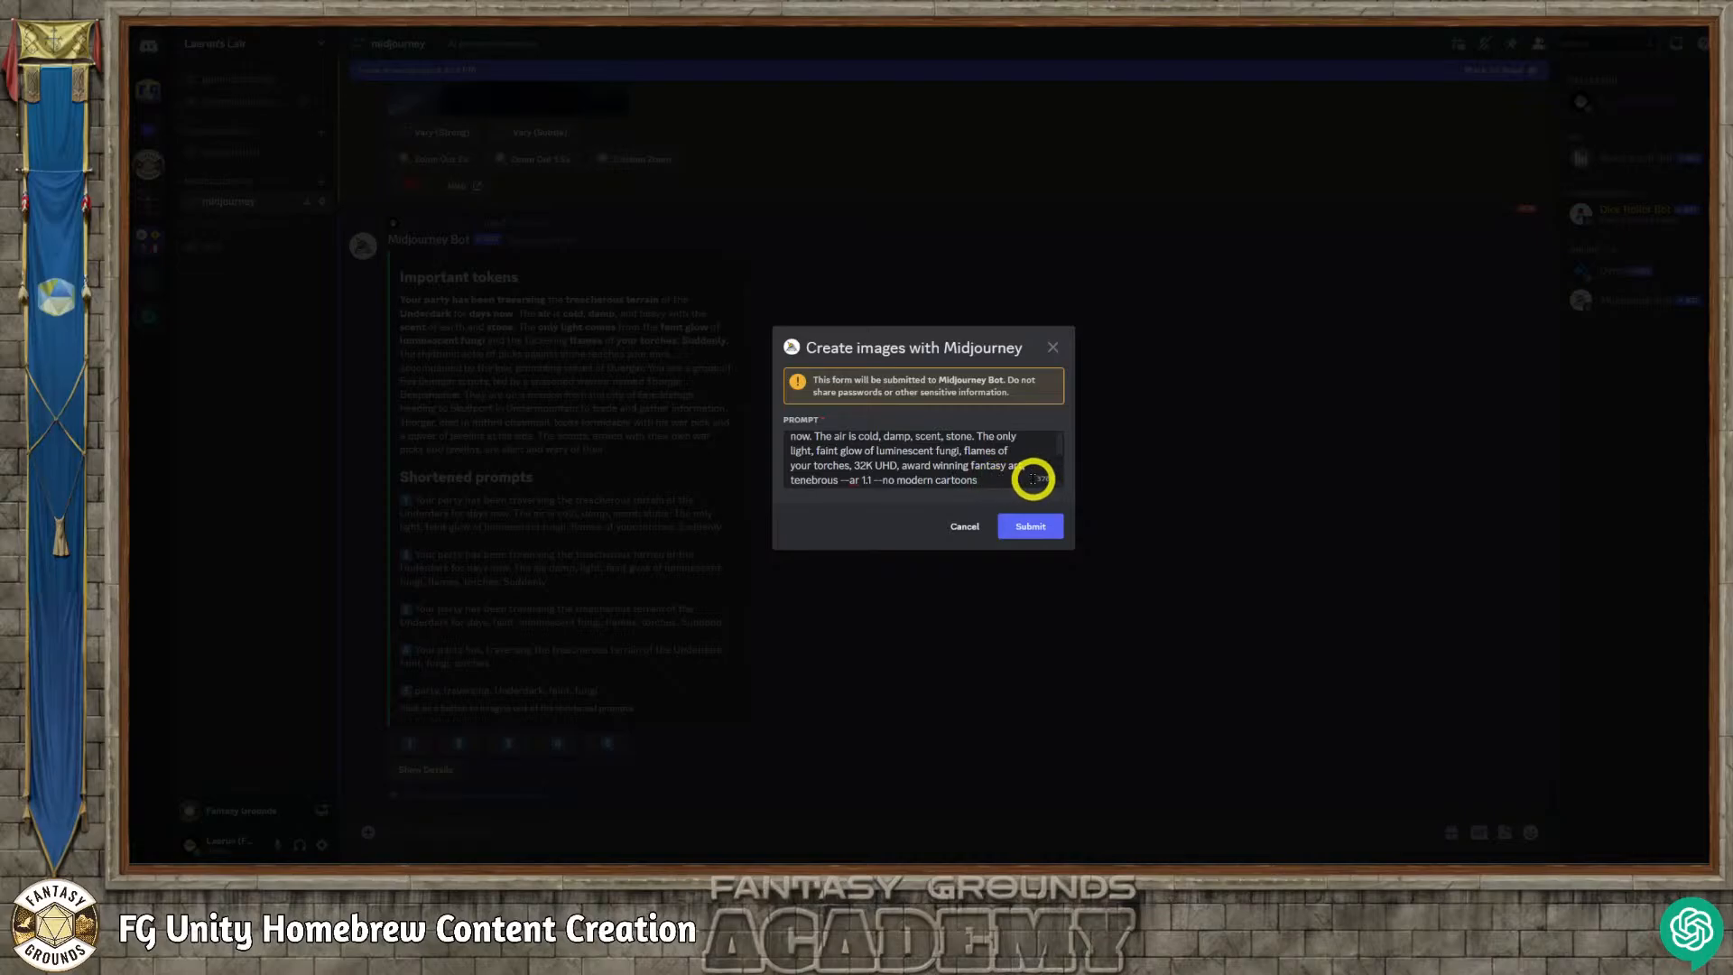
type(" logos")
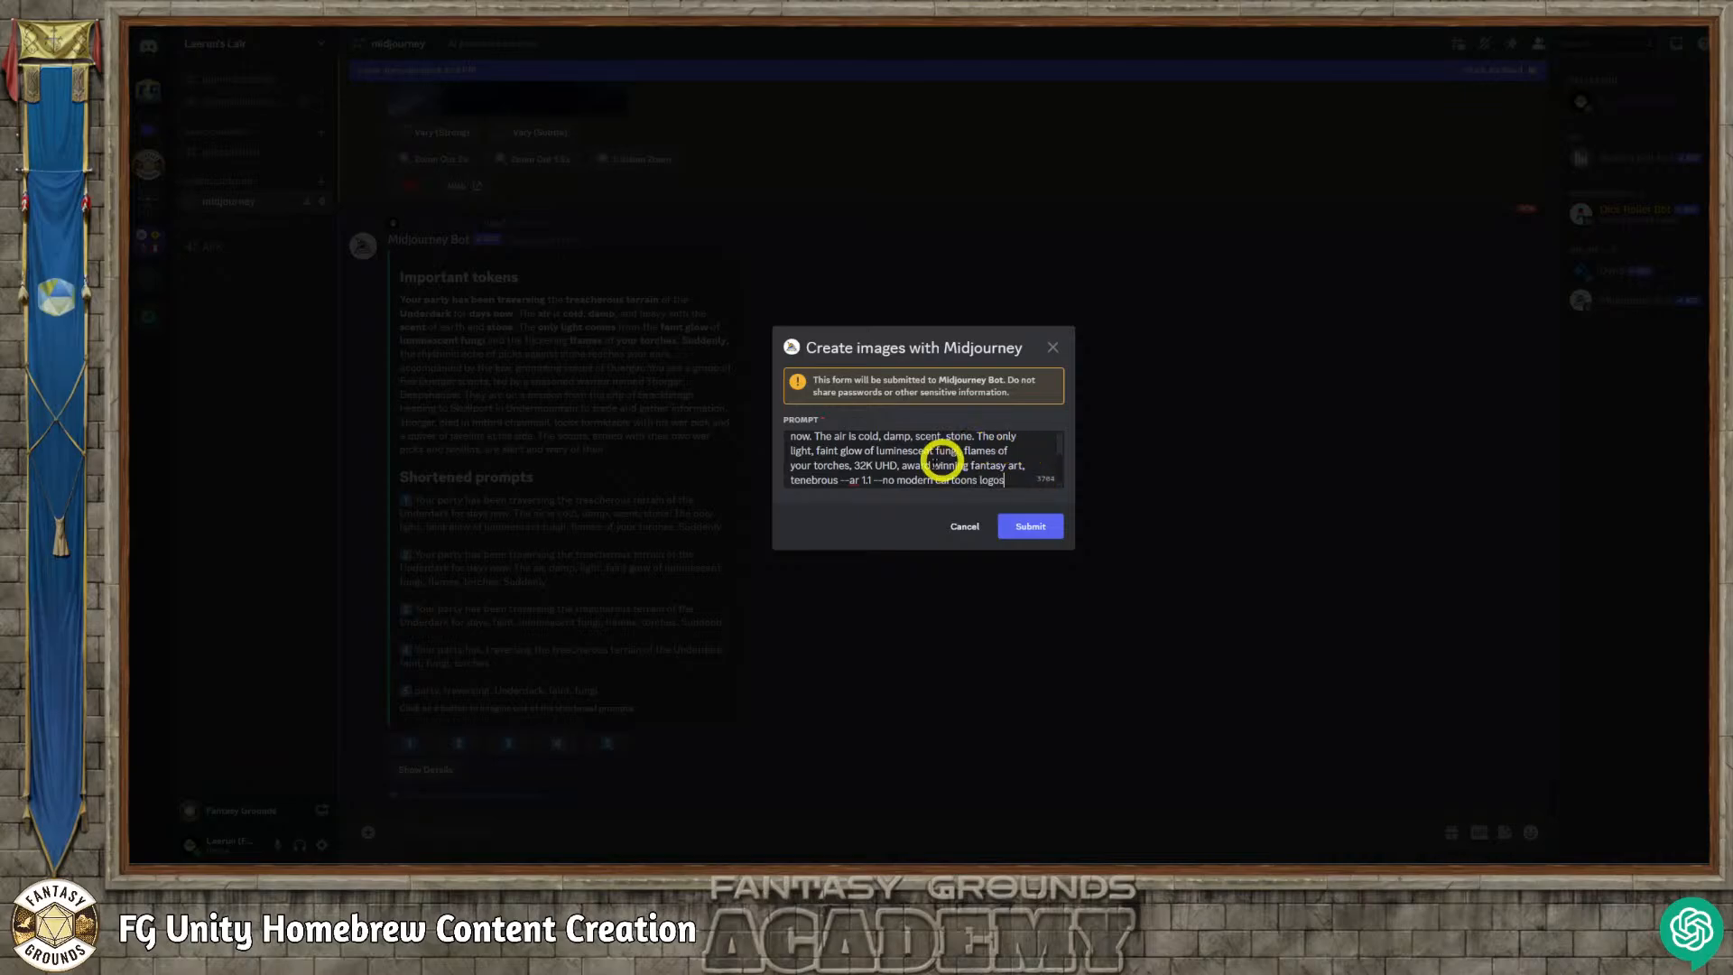
scroll(913, 475, "down", 1)
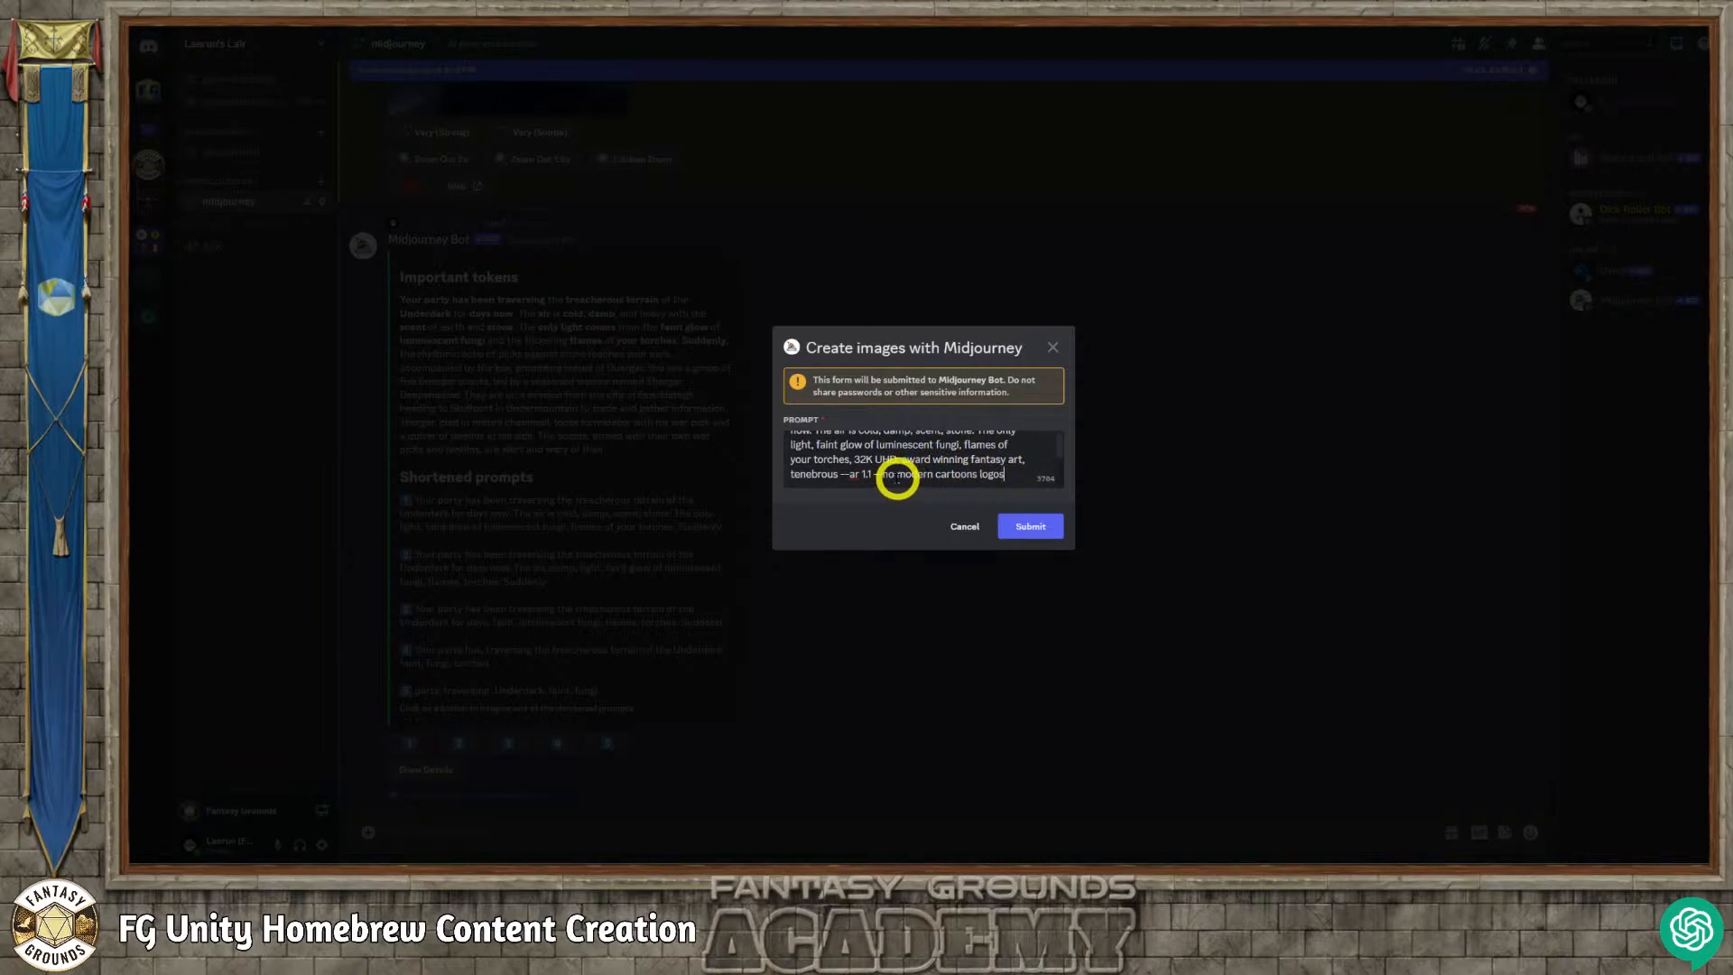
scroll(888, 471, "up", 2)
scroll(893, 472, "down", 2)
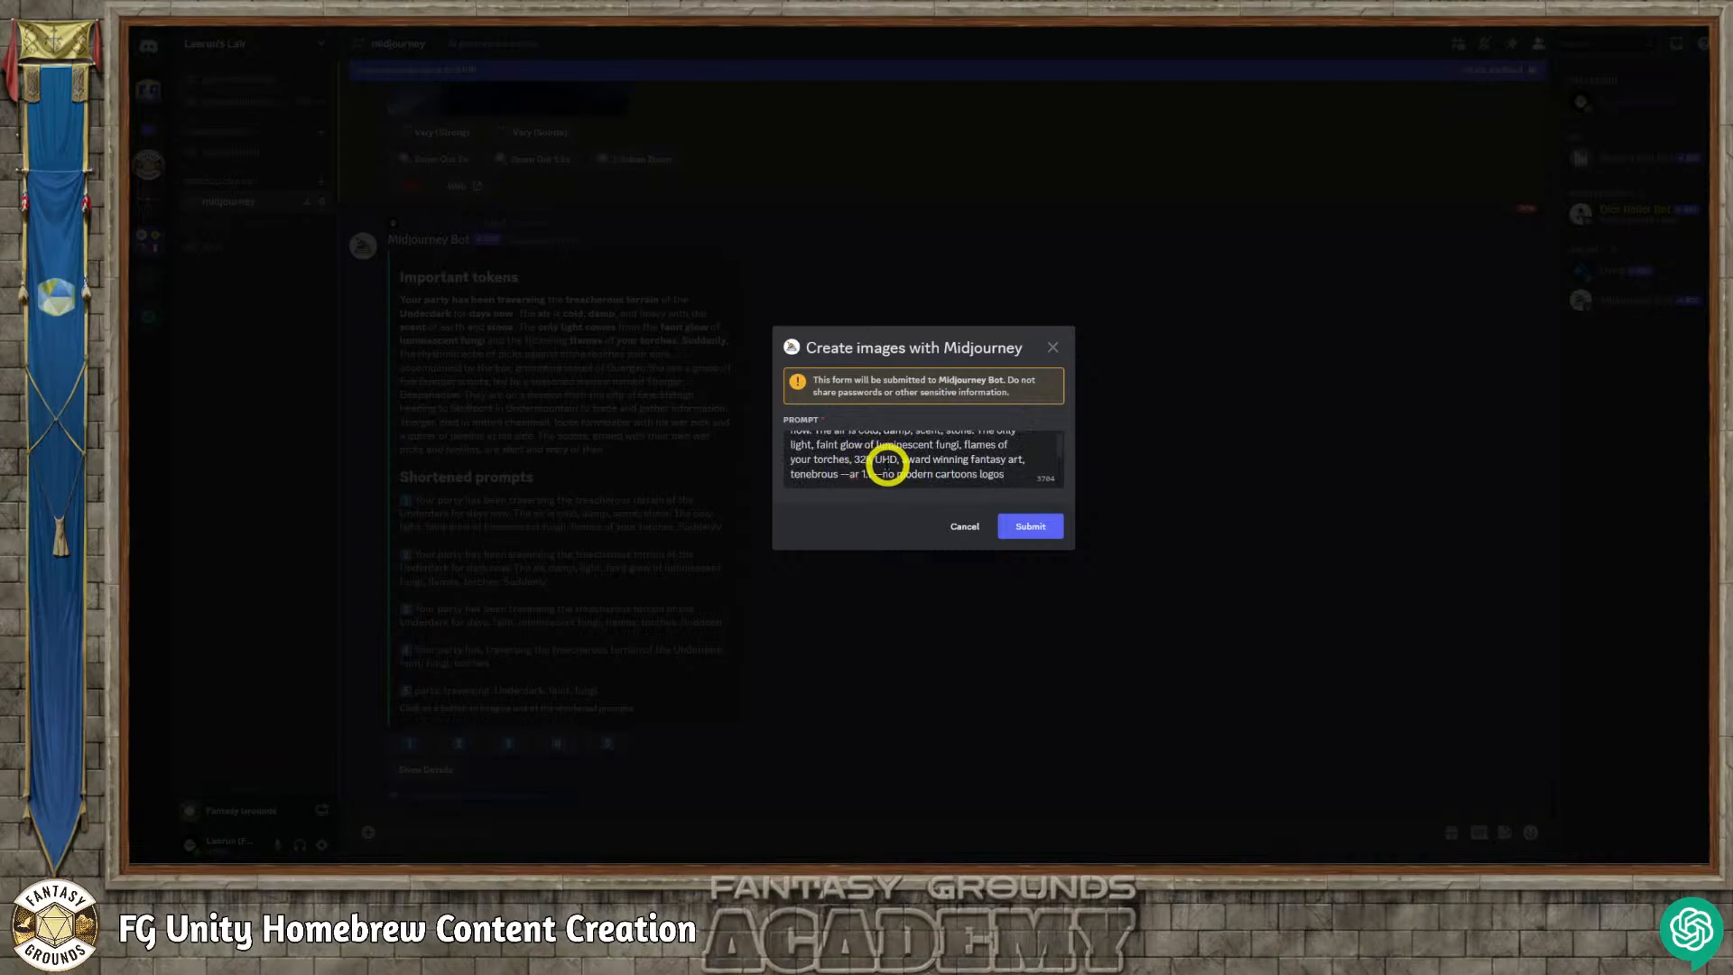
scroll(889, 468, "up", 3)
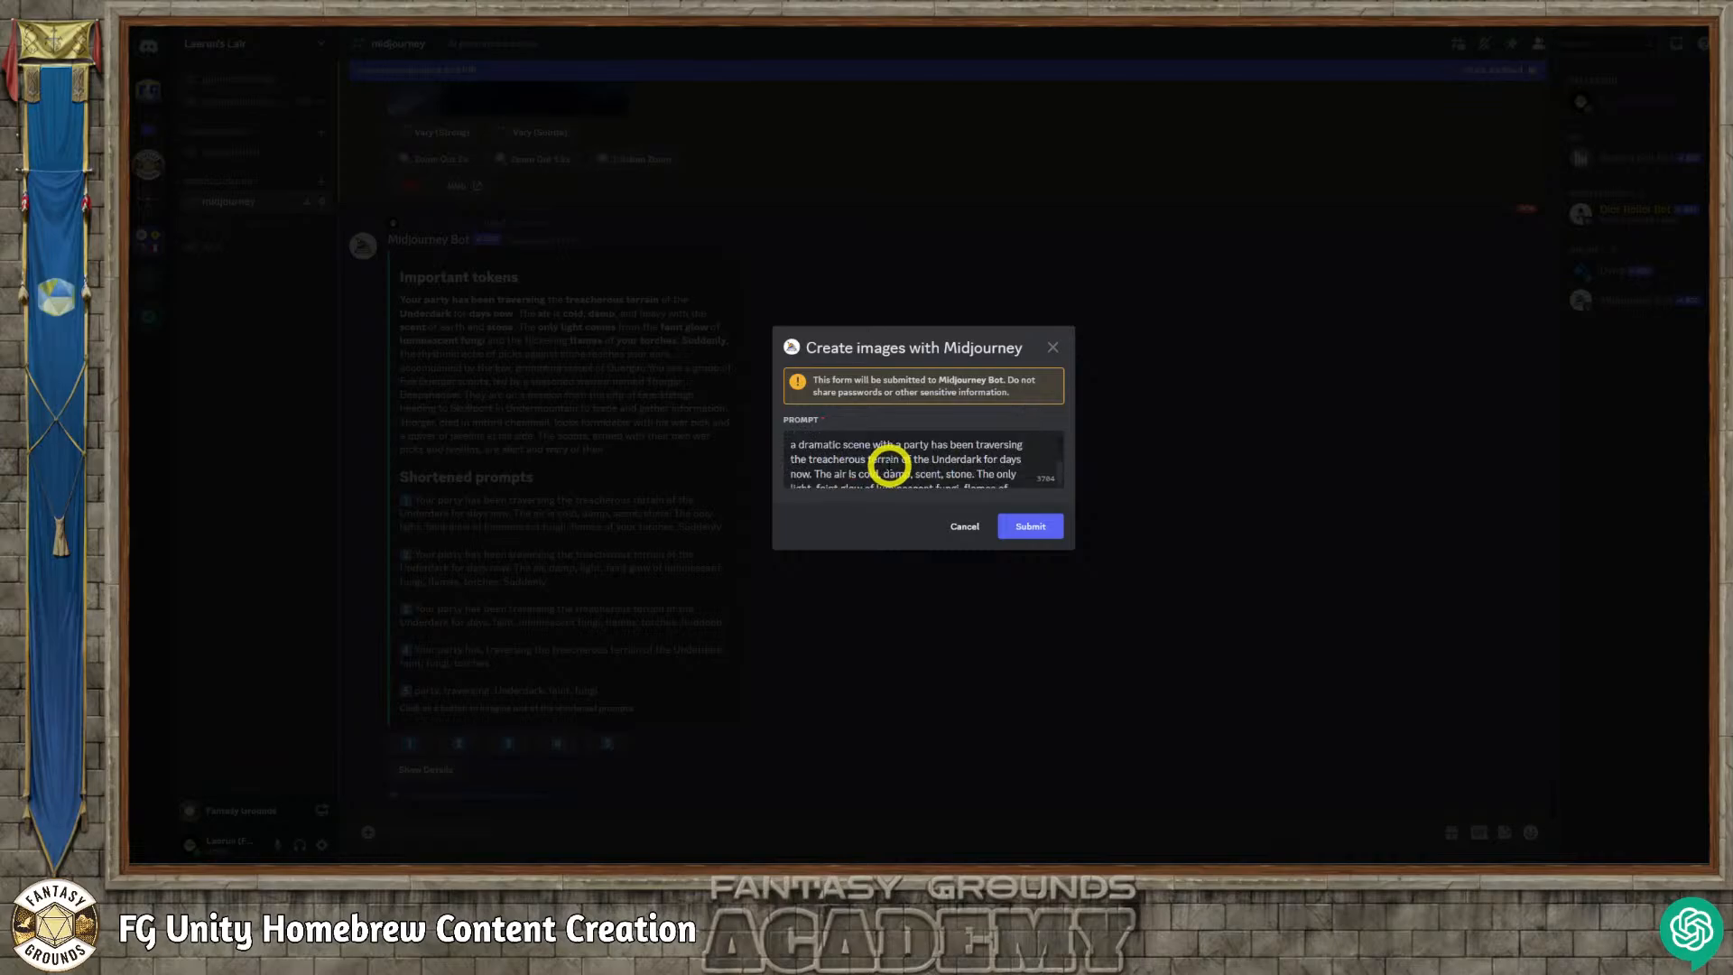
left_click(1029, 527)
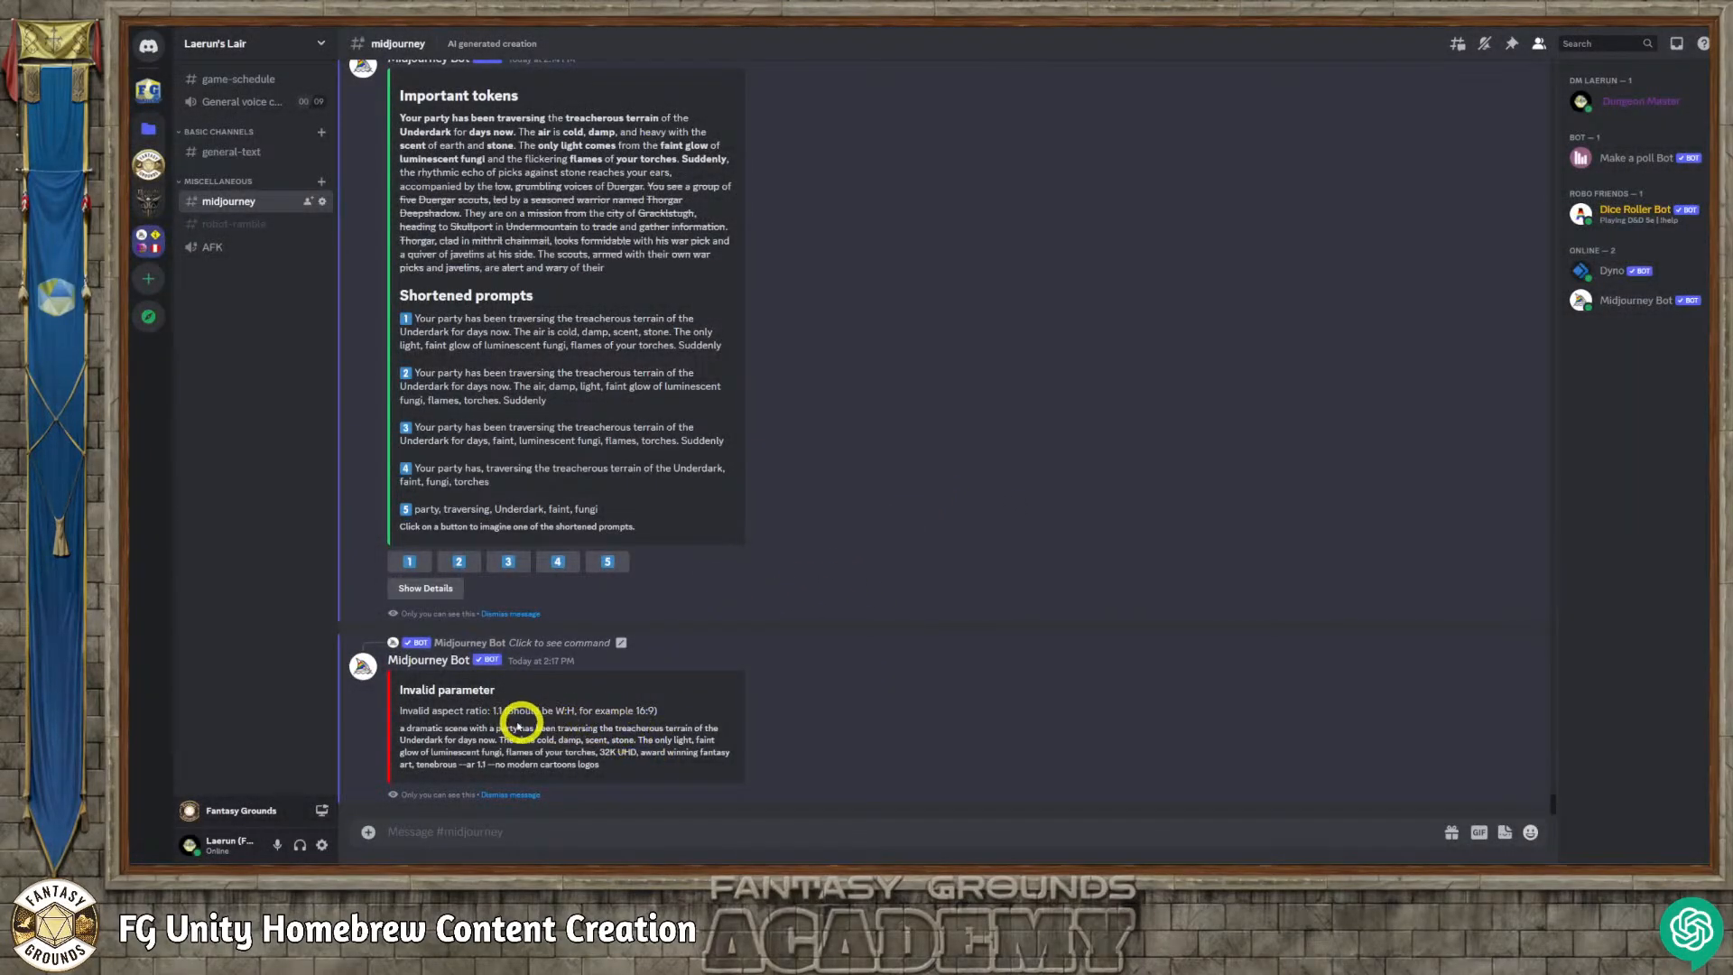
Copy the prompt text from the Invalid parameter reply into a new channel message and set its aspect ratio to 1:1.
left_click_drag(605, 764, 411, 729)
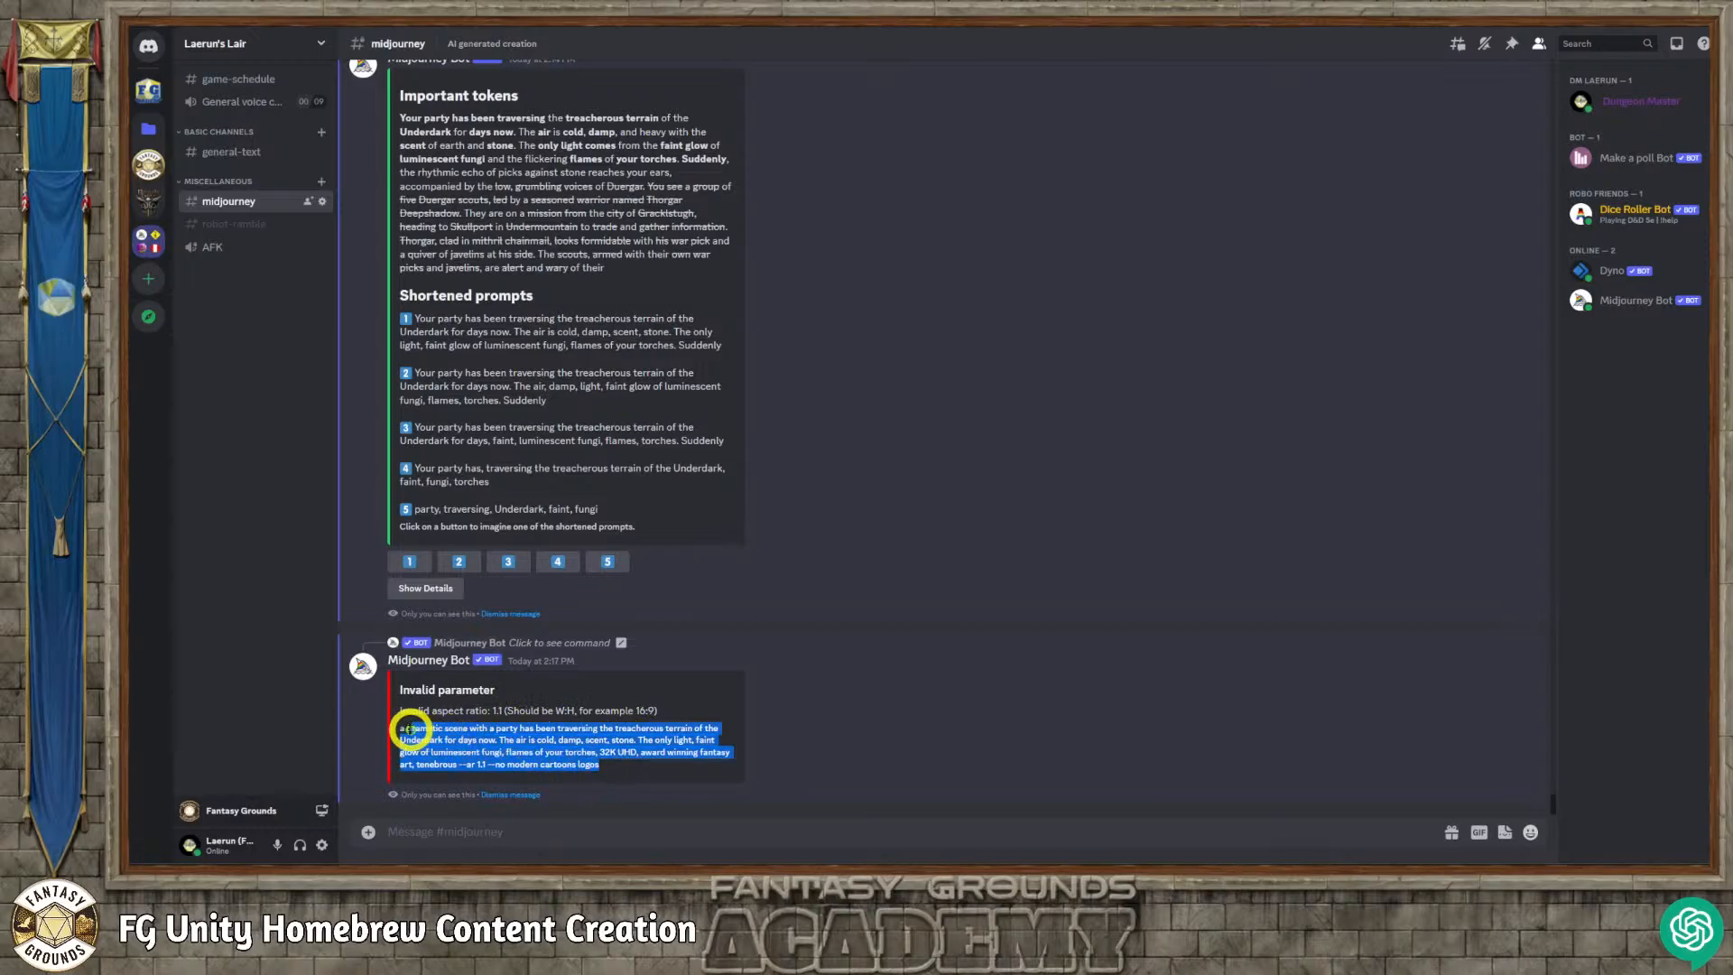
right_click(445, 731)
left_click(469, 762)
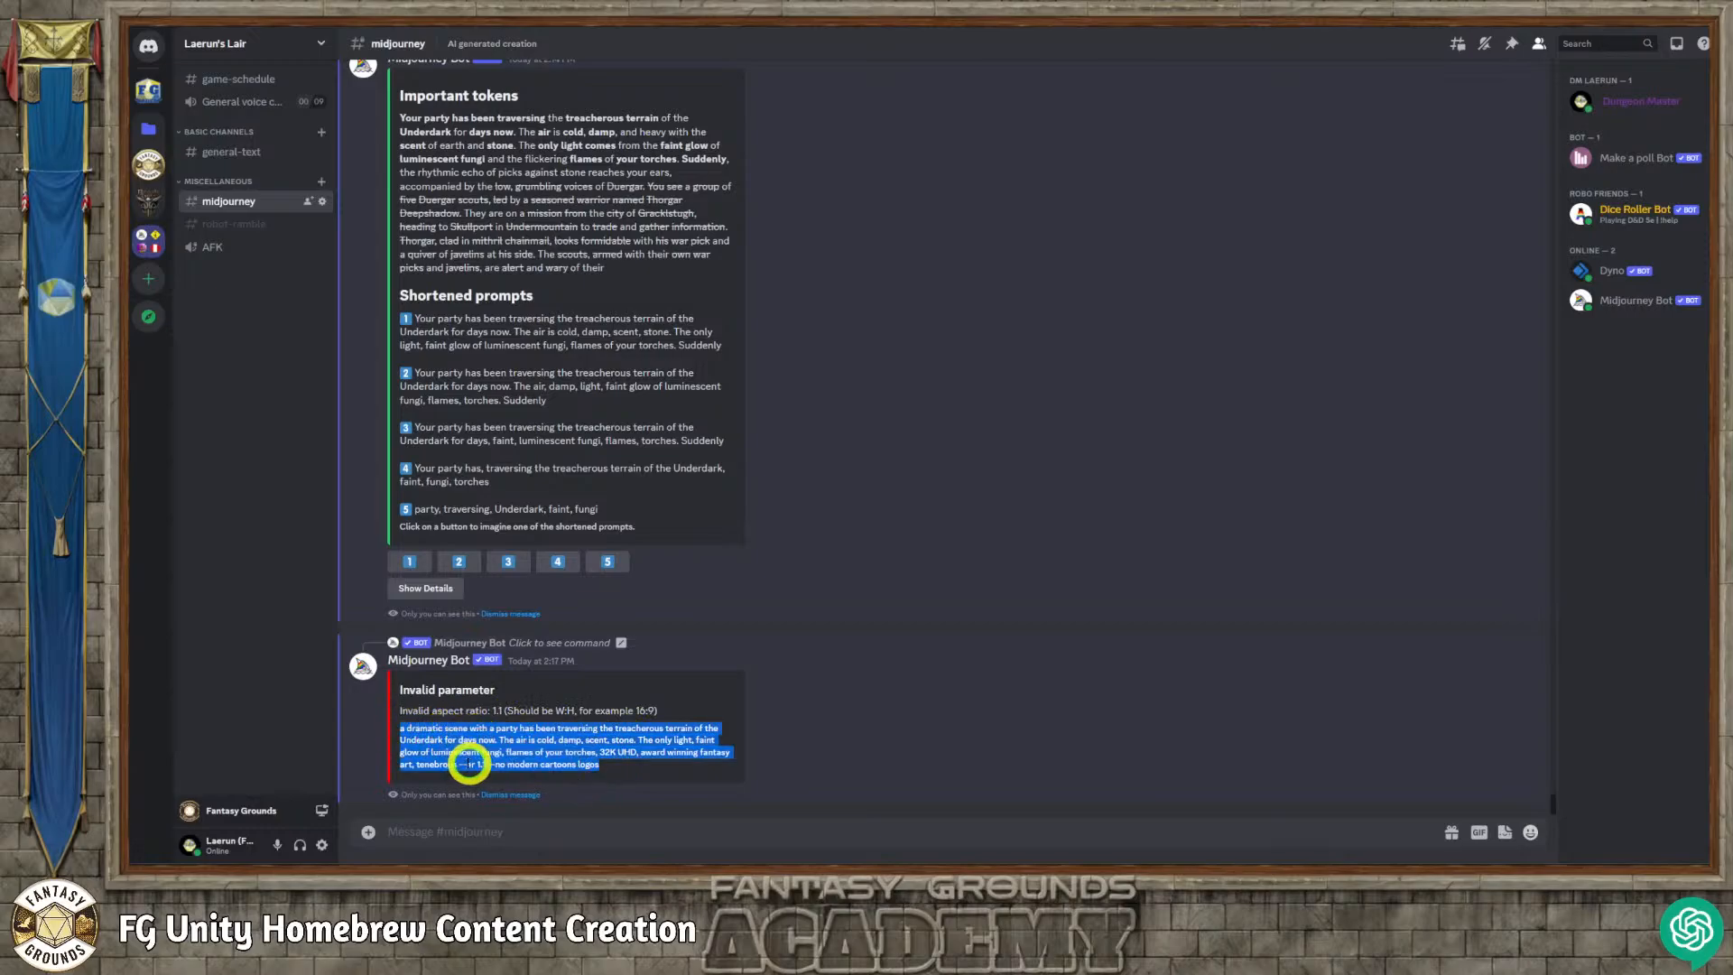
left_click(462, 823)
key("ctrl+v")
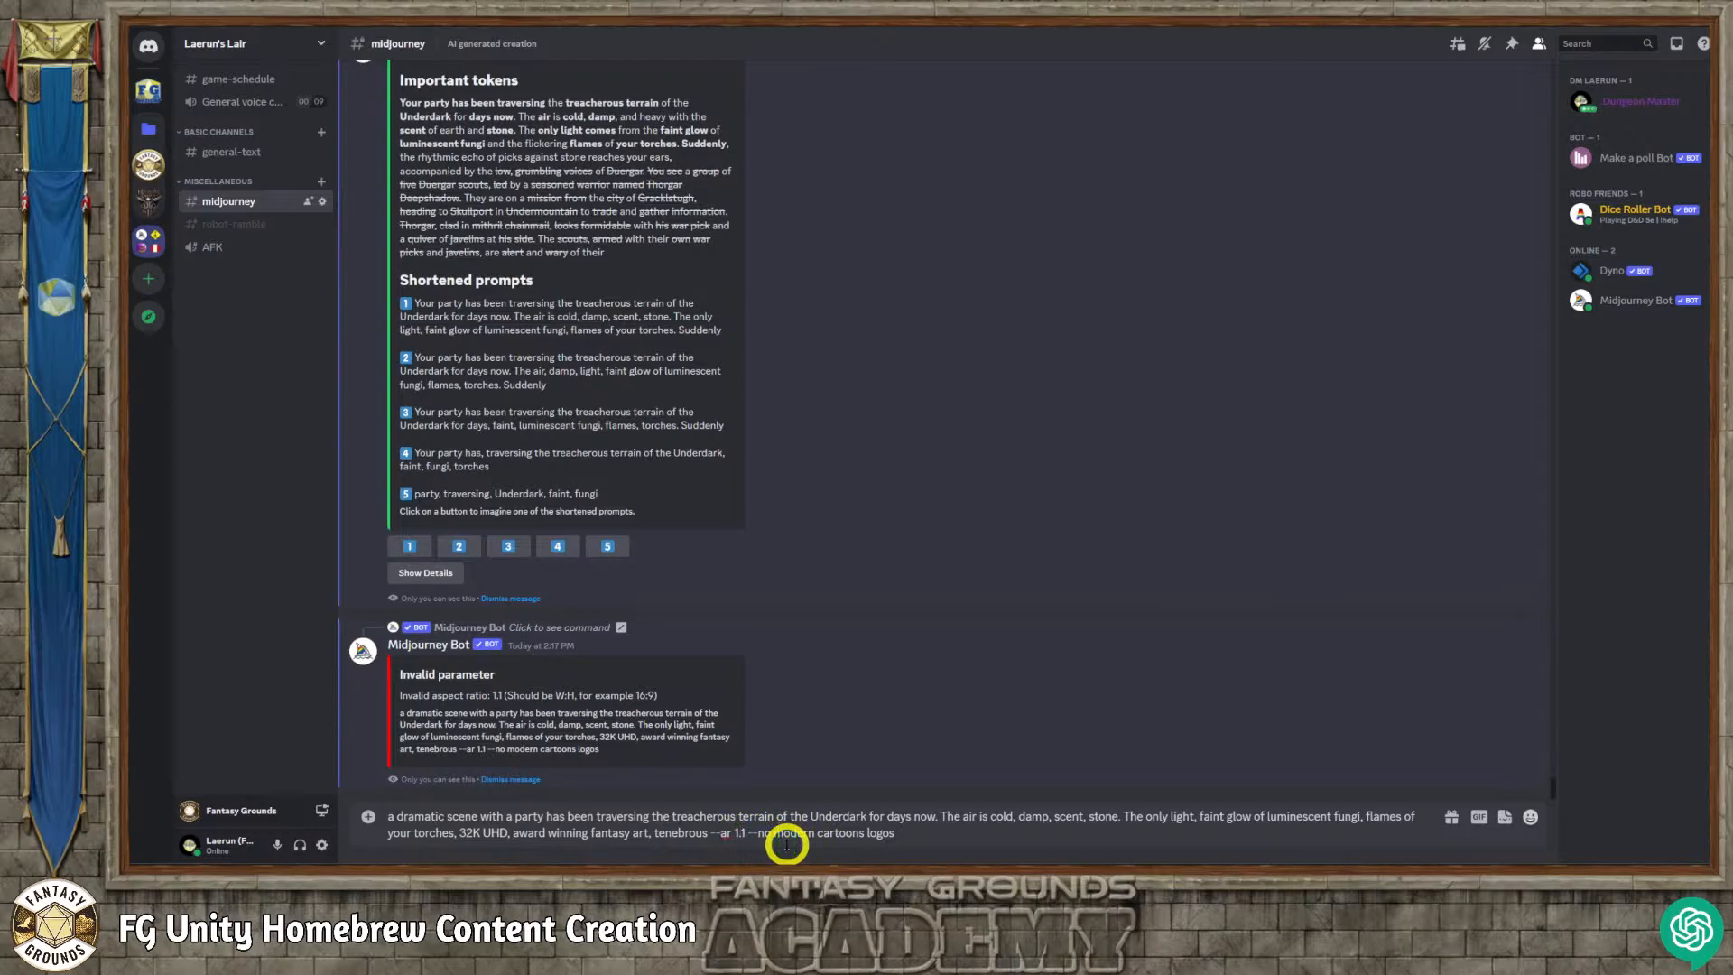
key("BackSpace")
type(":")
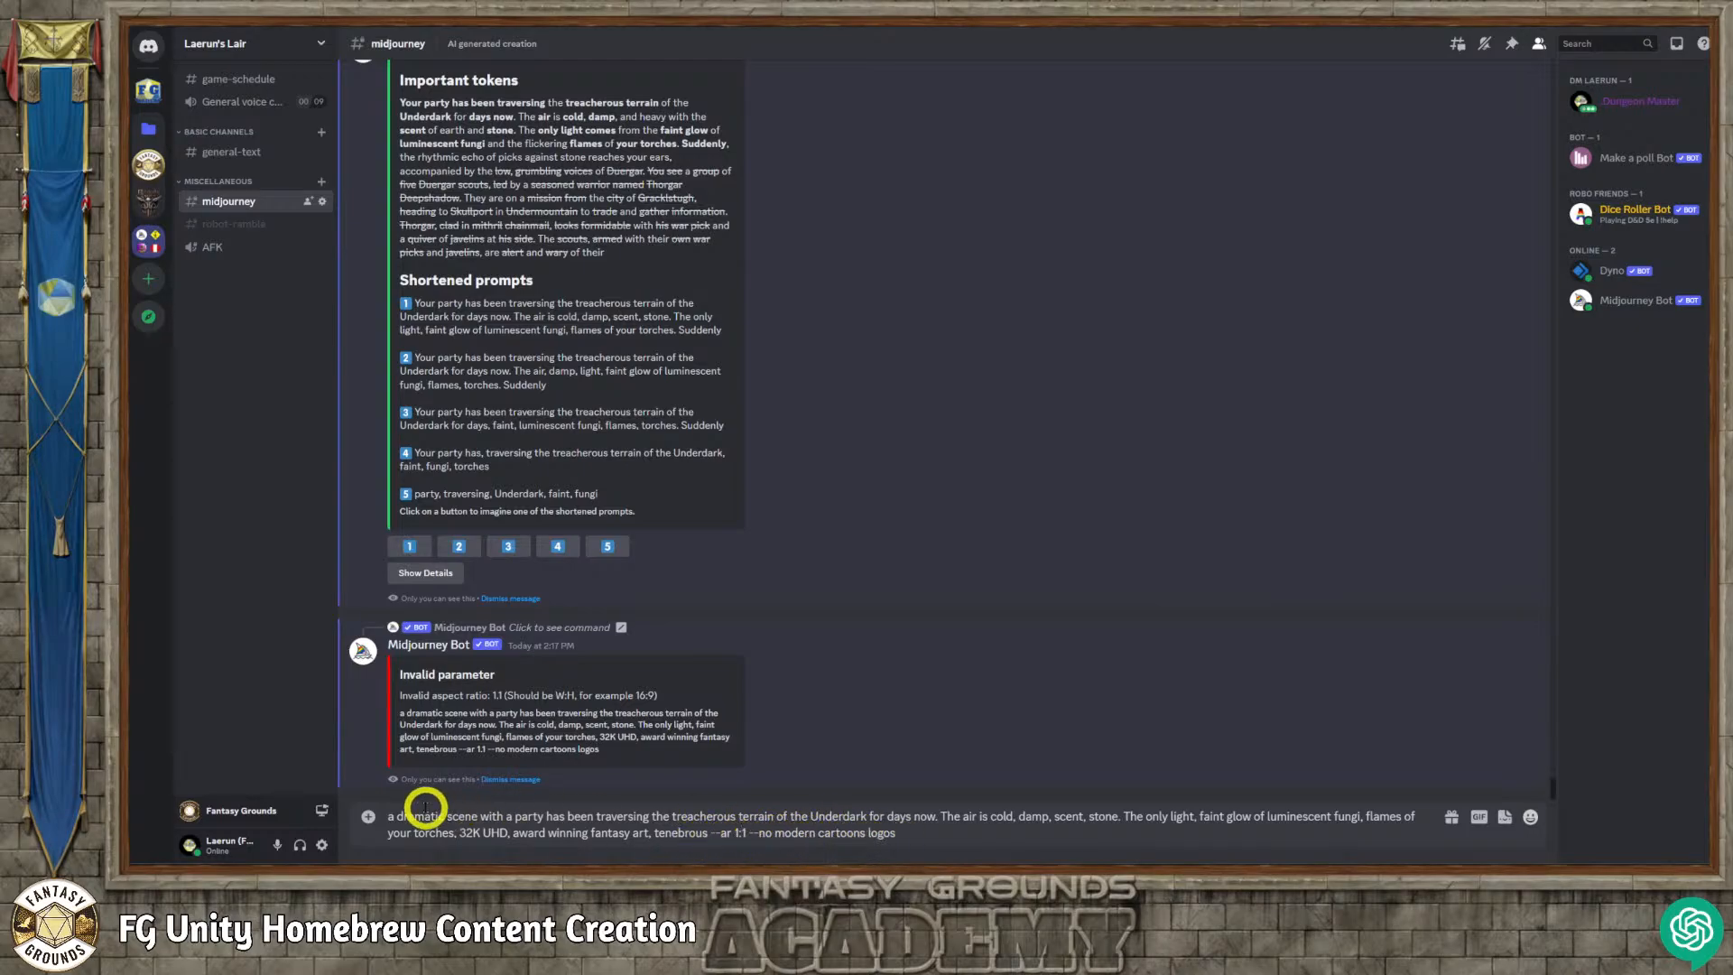
Turn the drafted message into an /imagine command with the text as its prompt and send it.
left_click(388, 816)
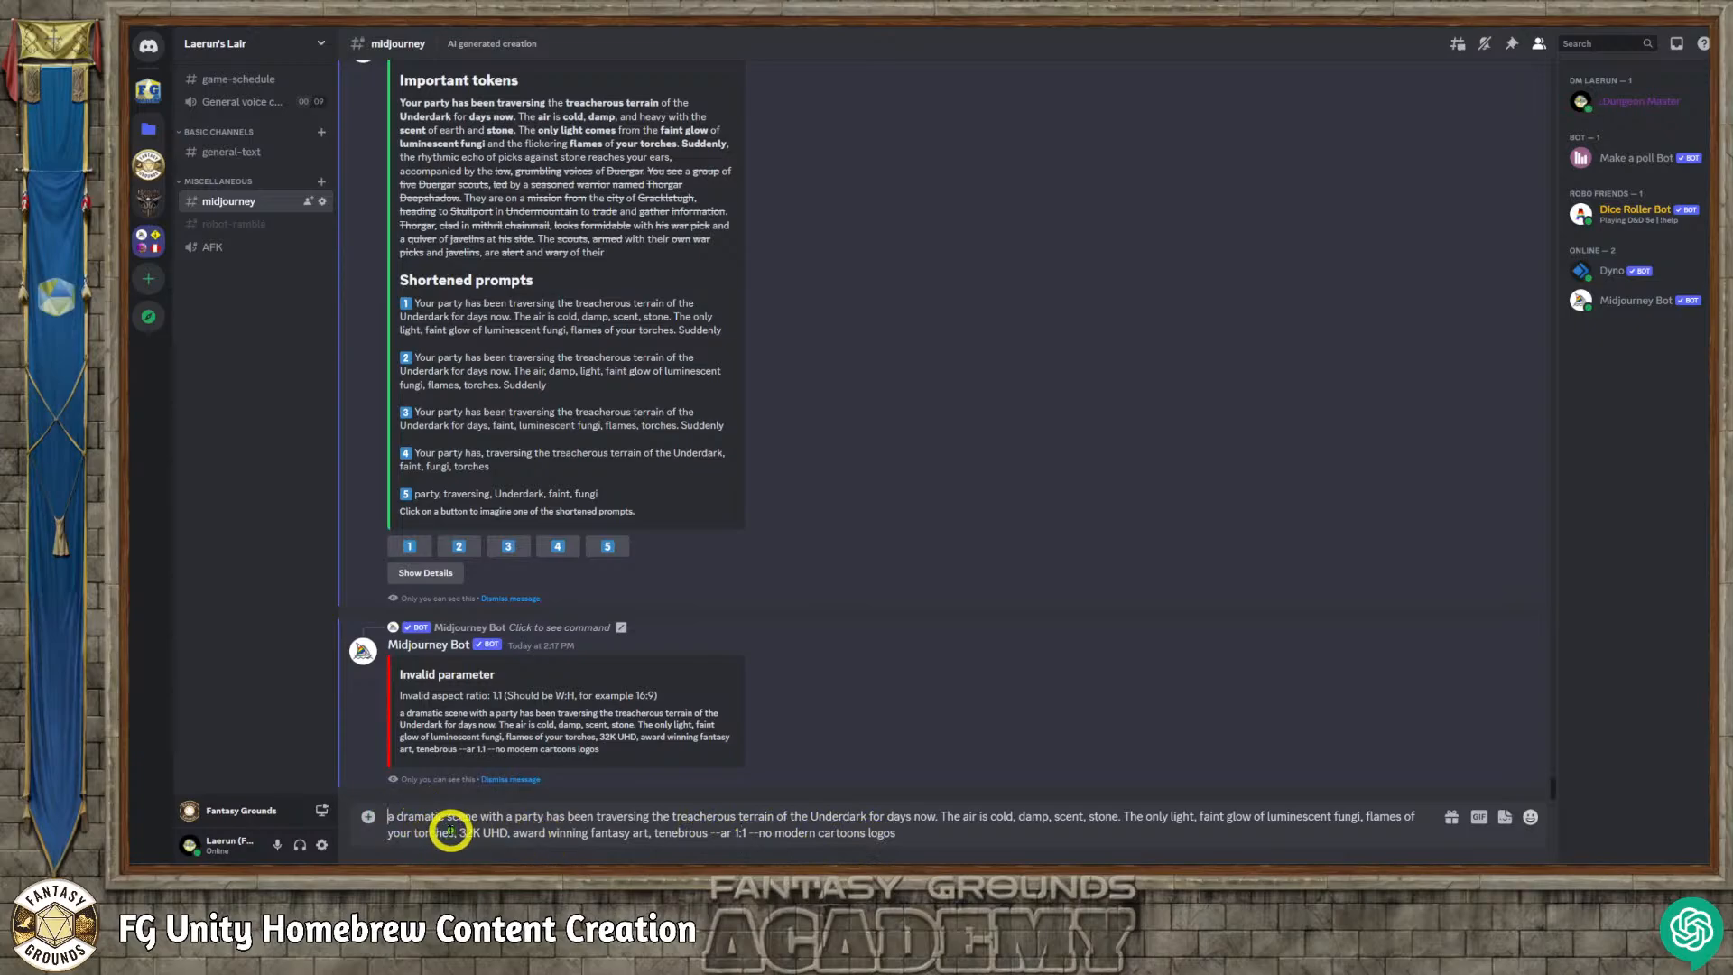
type("/")
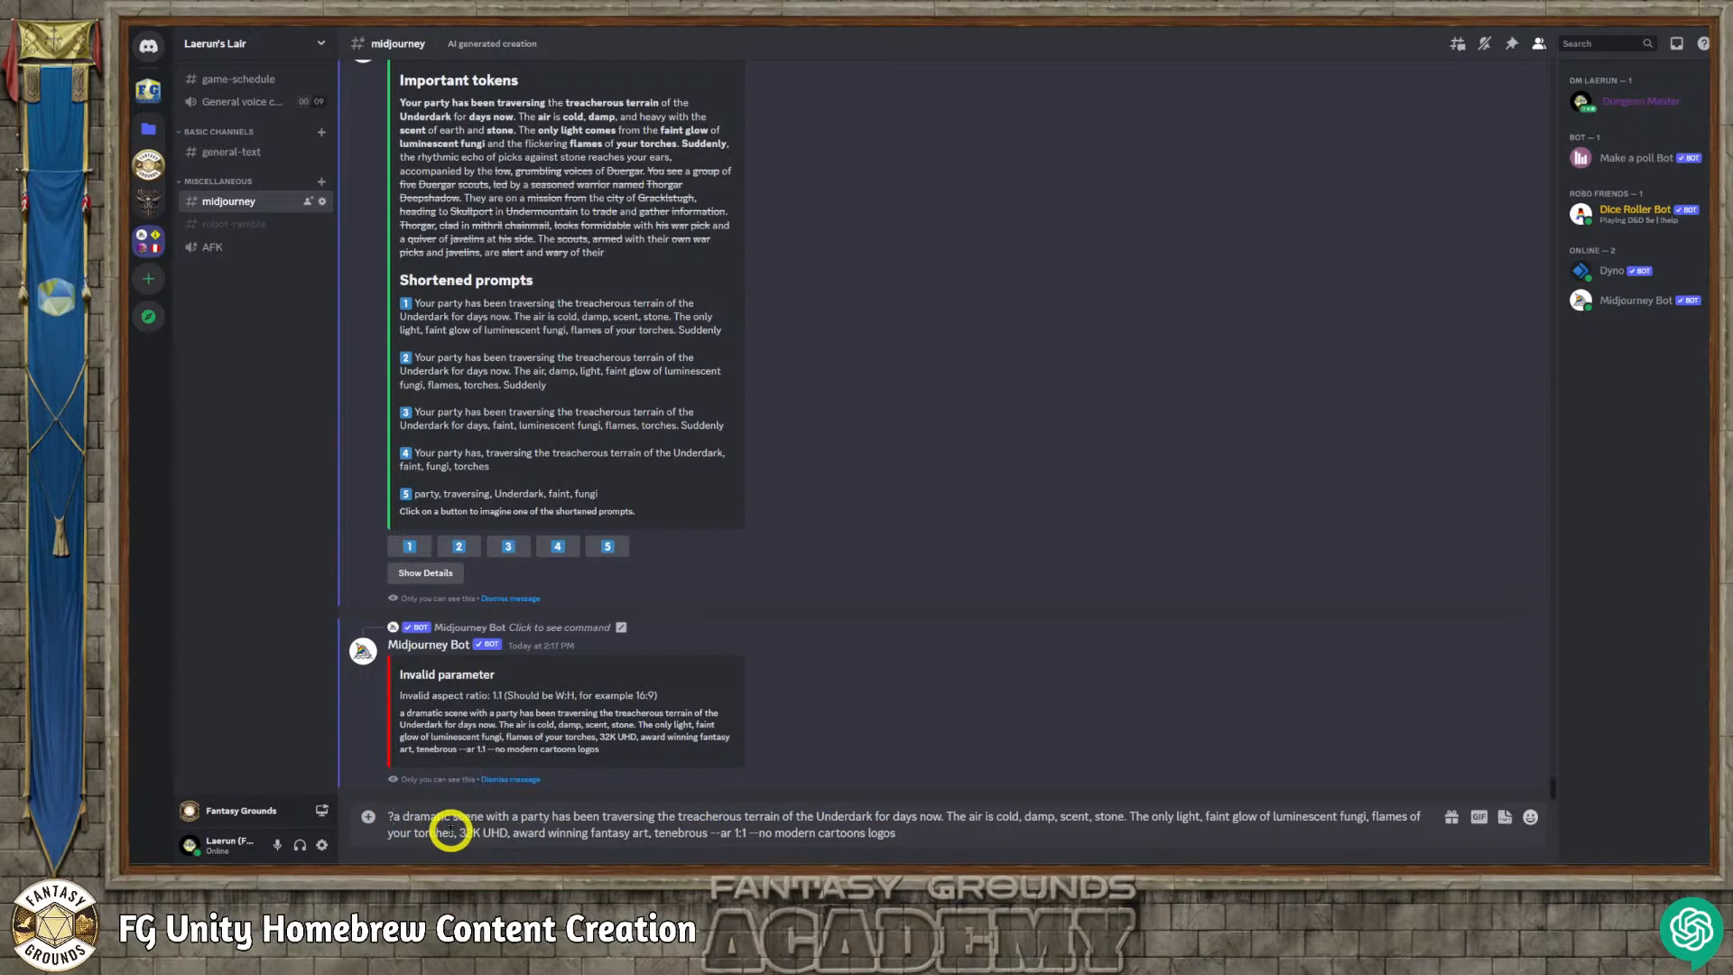
key("BackSpace")
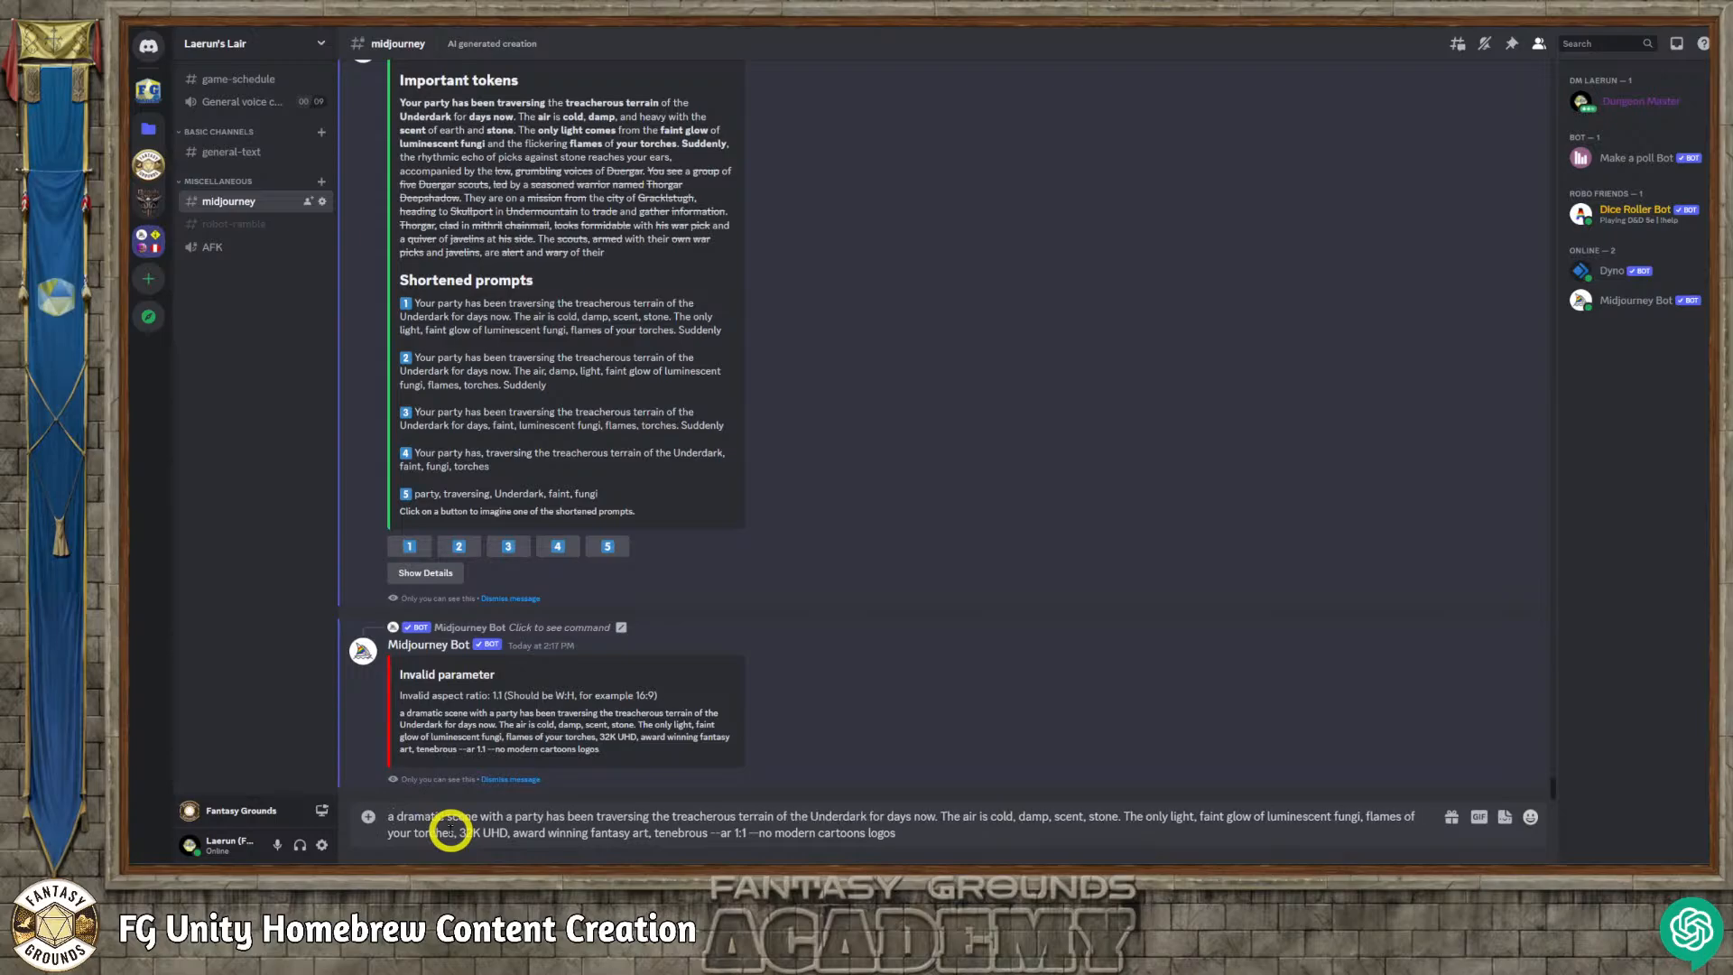
type("/")
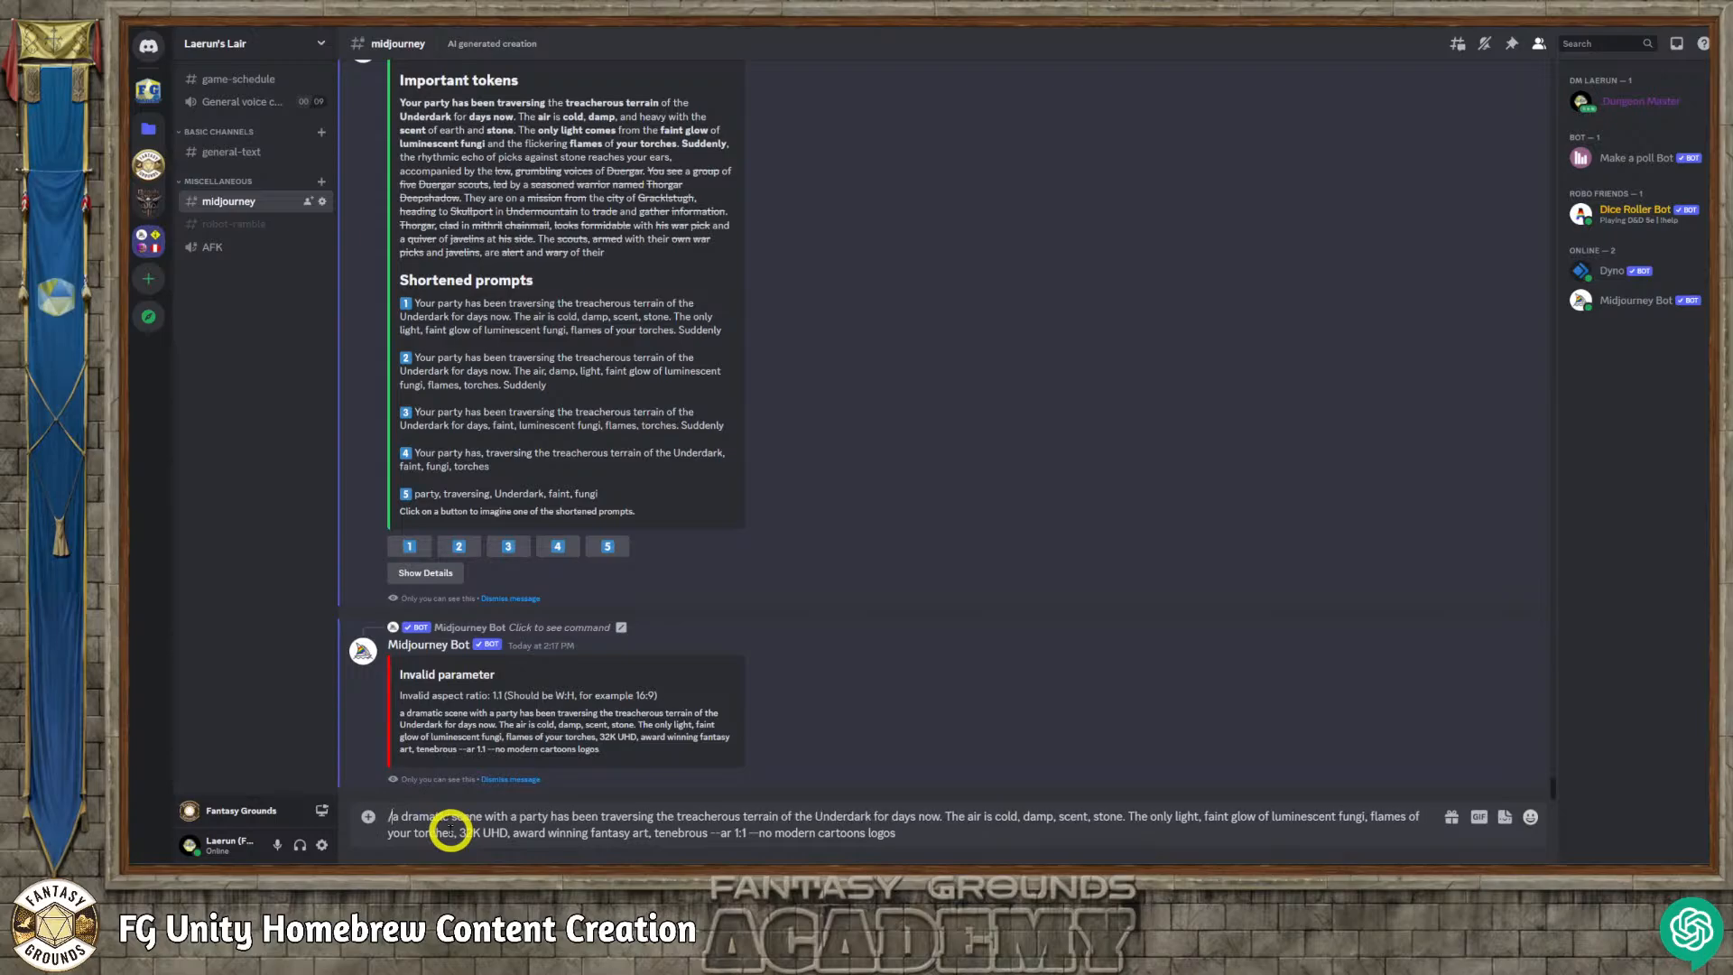
type("imagine ")
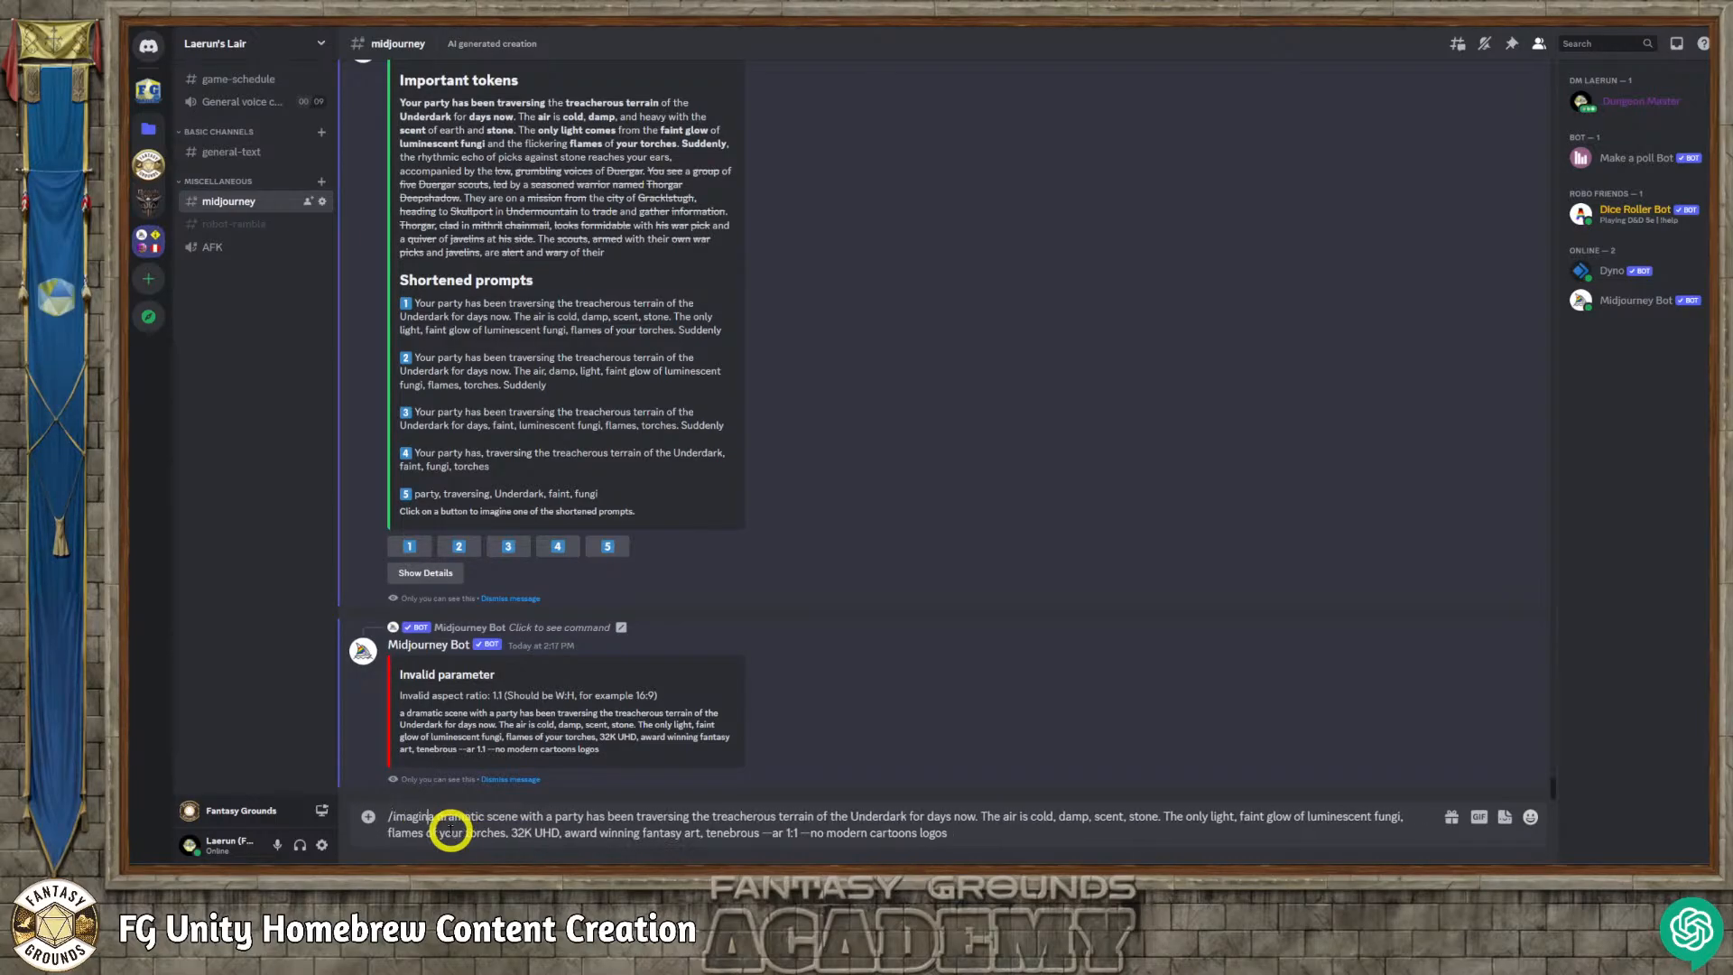
type(" prom")
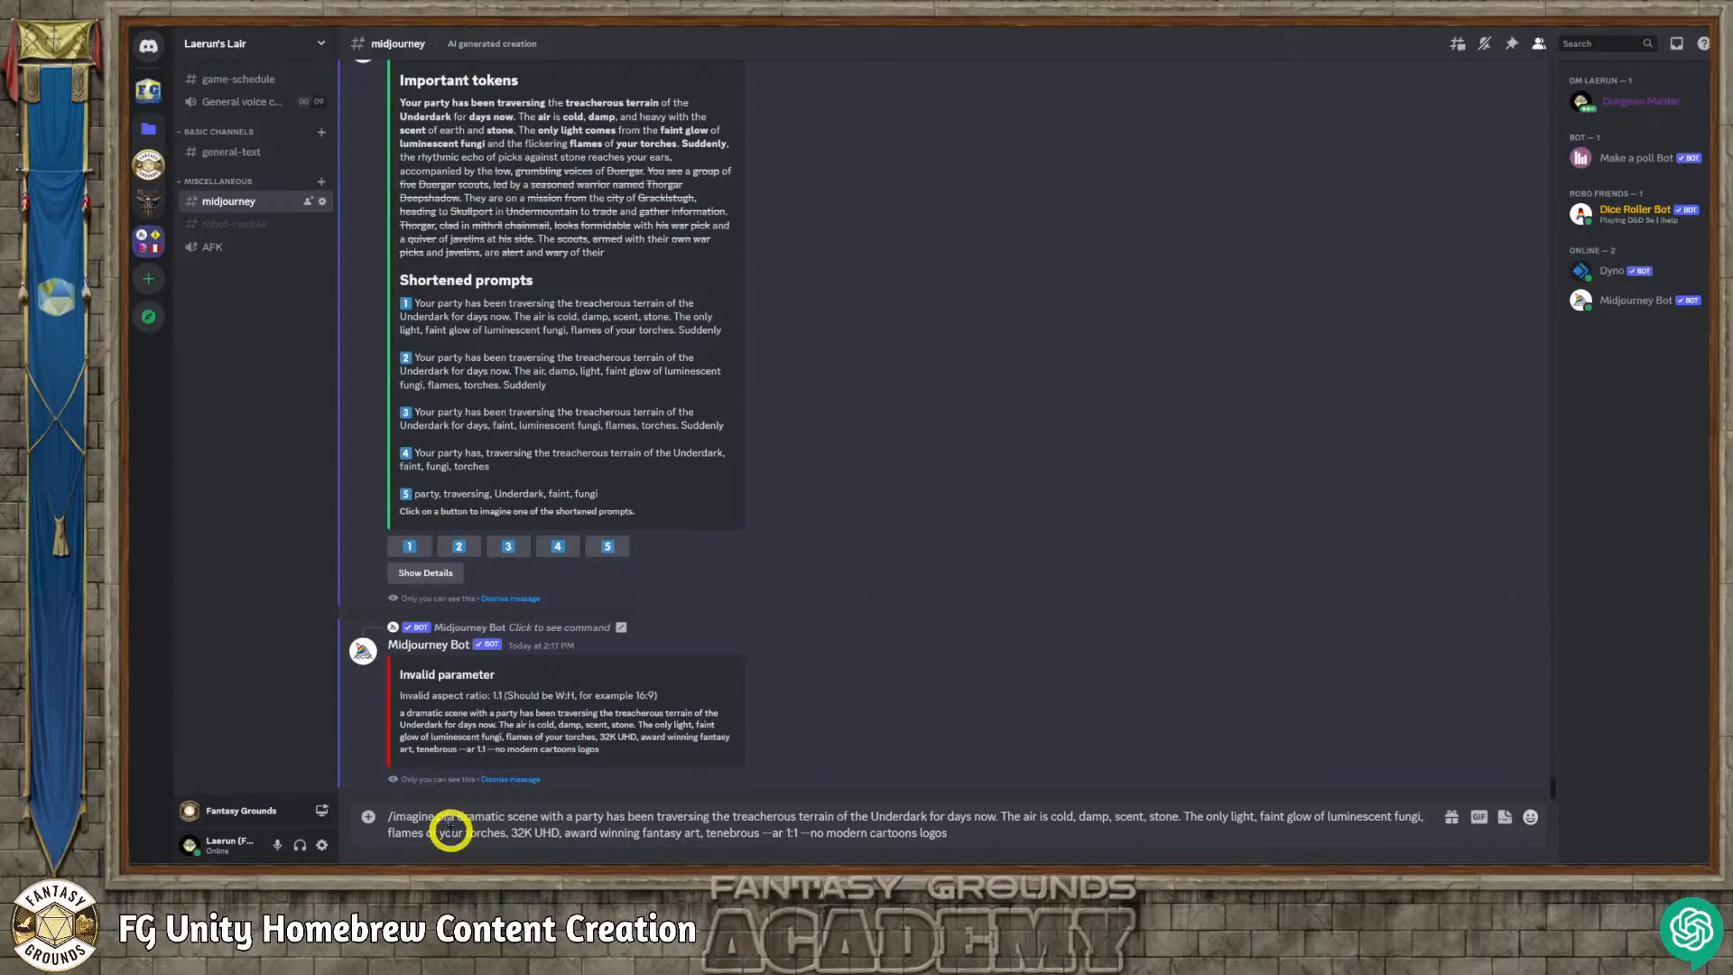
type("pt:")
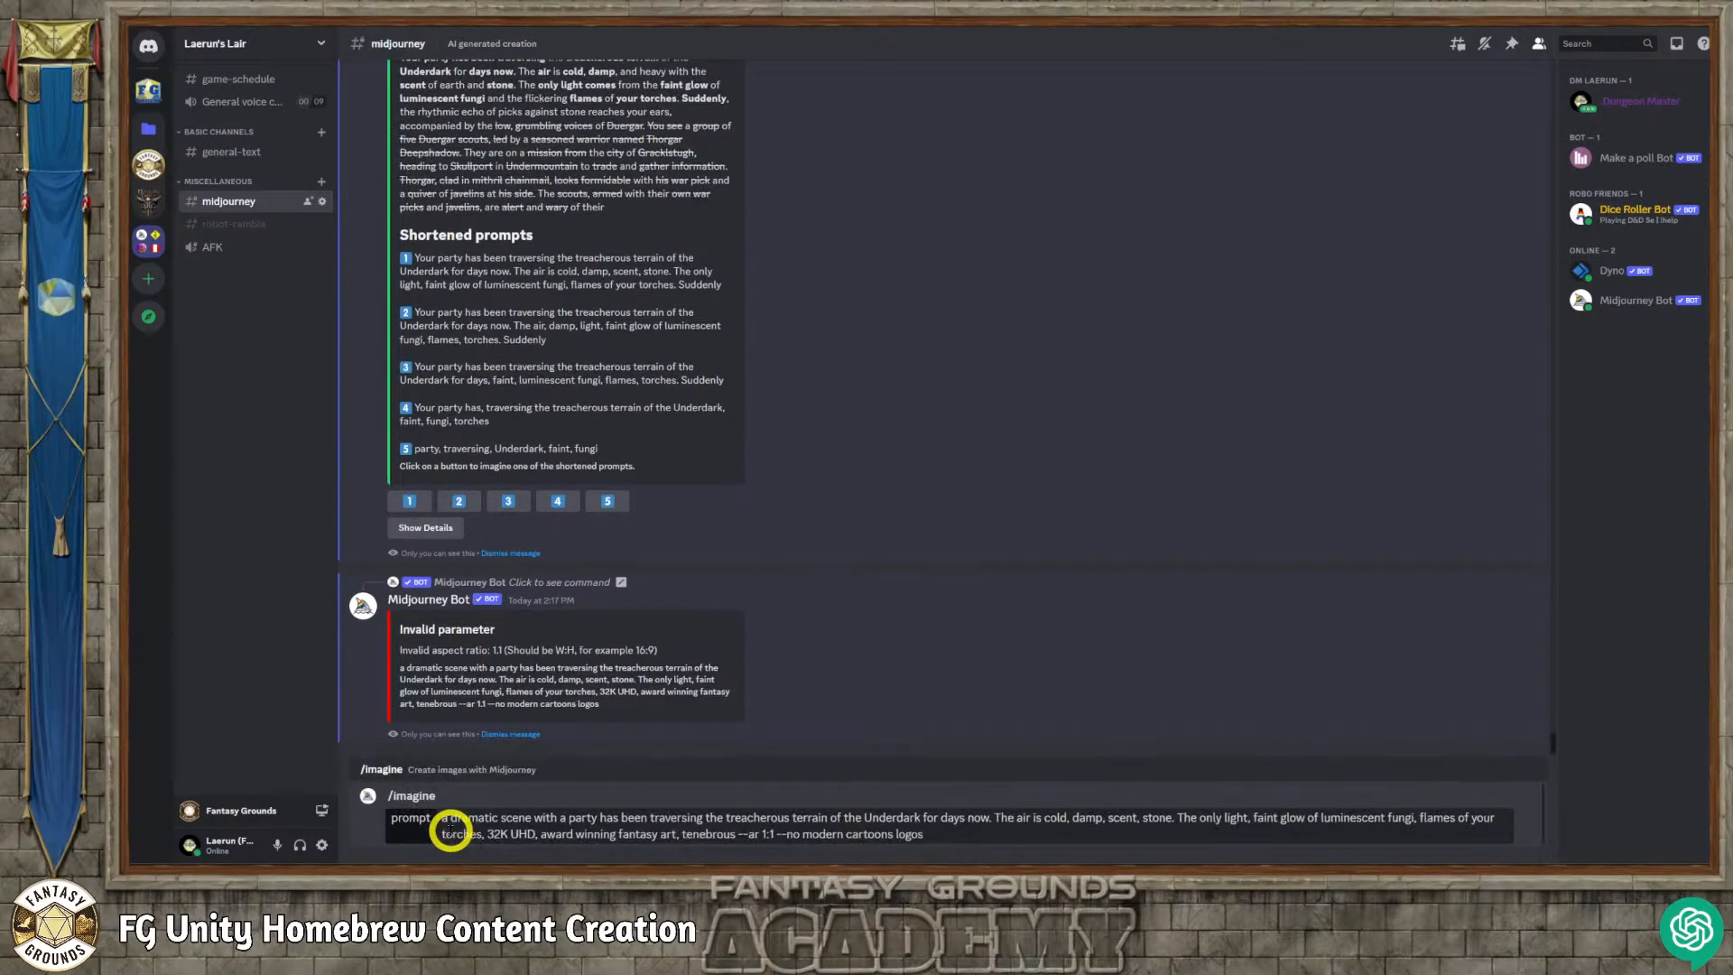
left_click(963, 840)
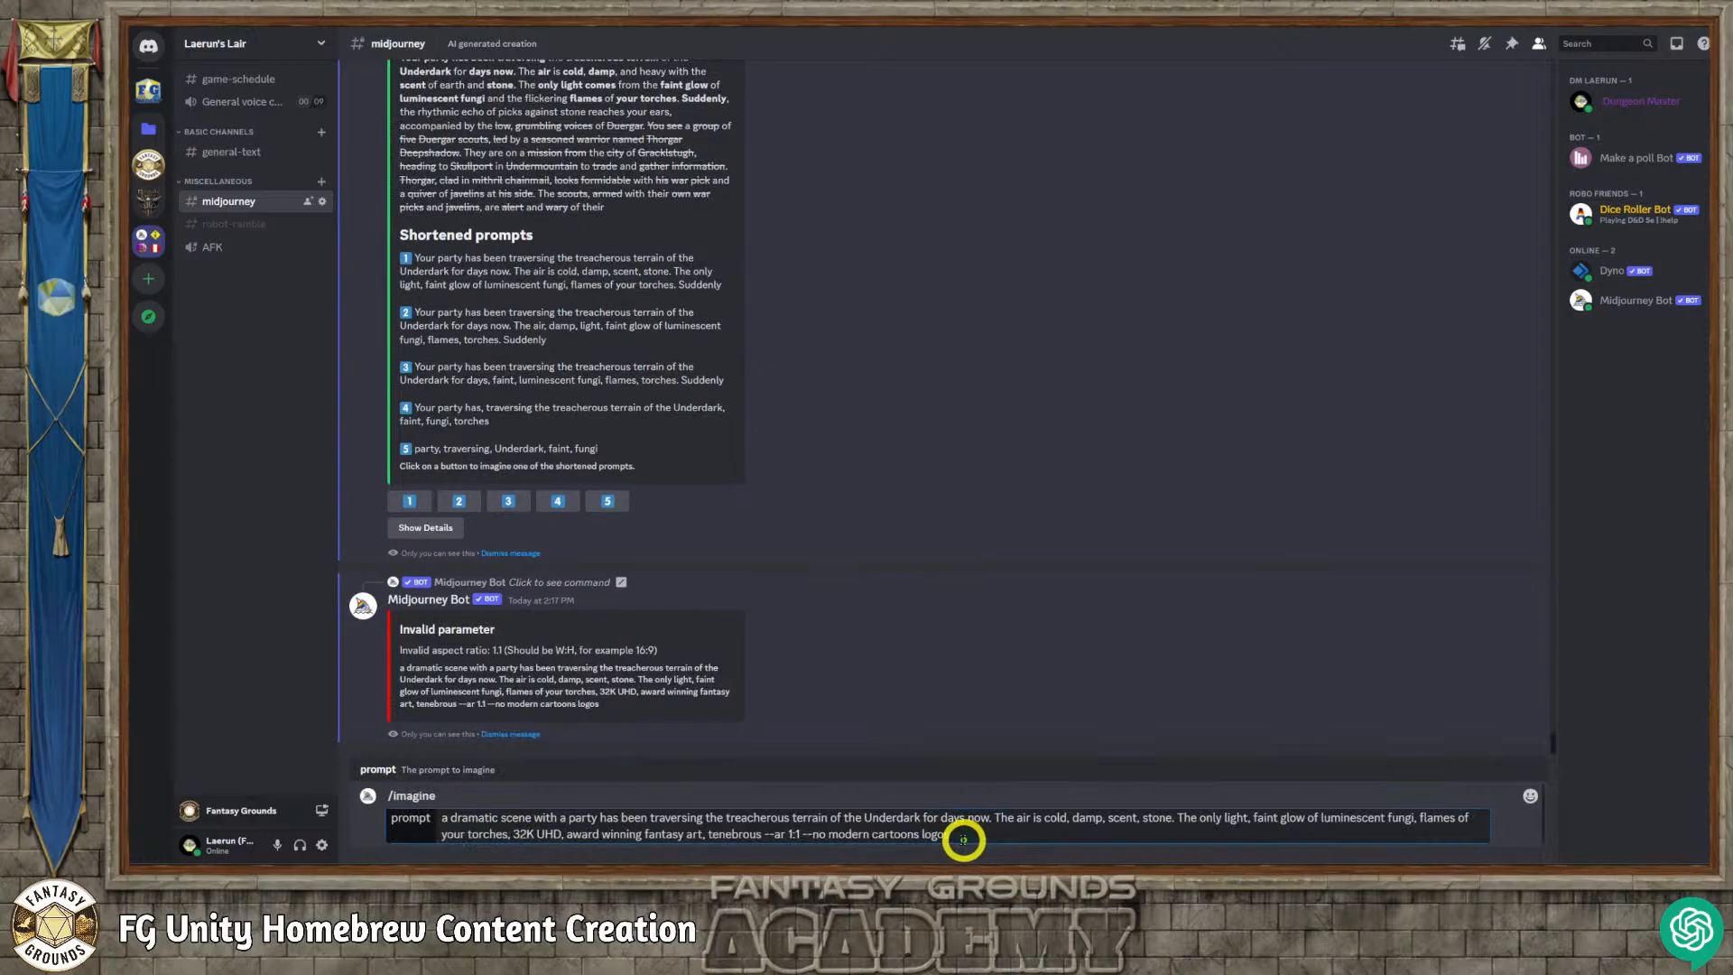
key("Return")
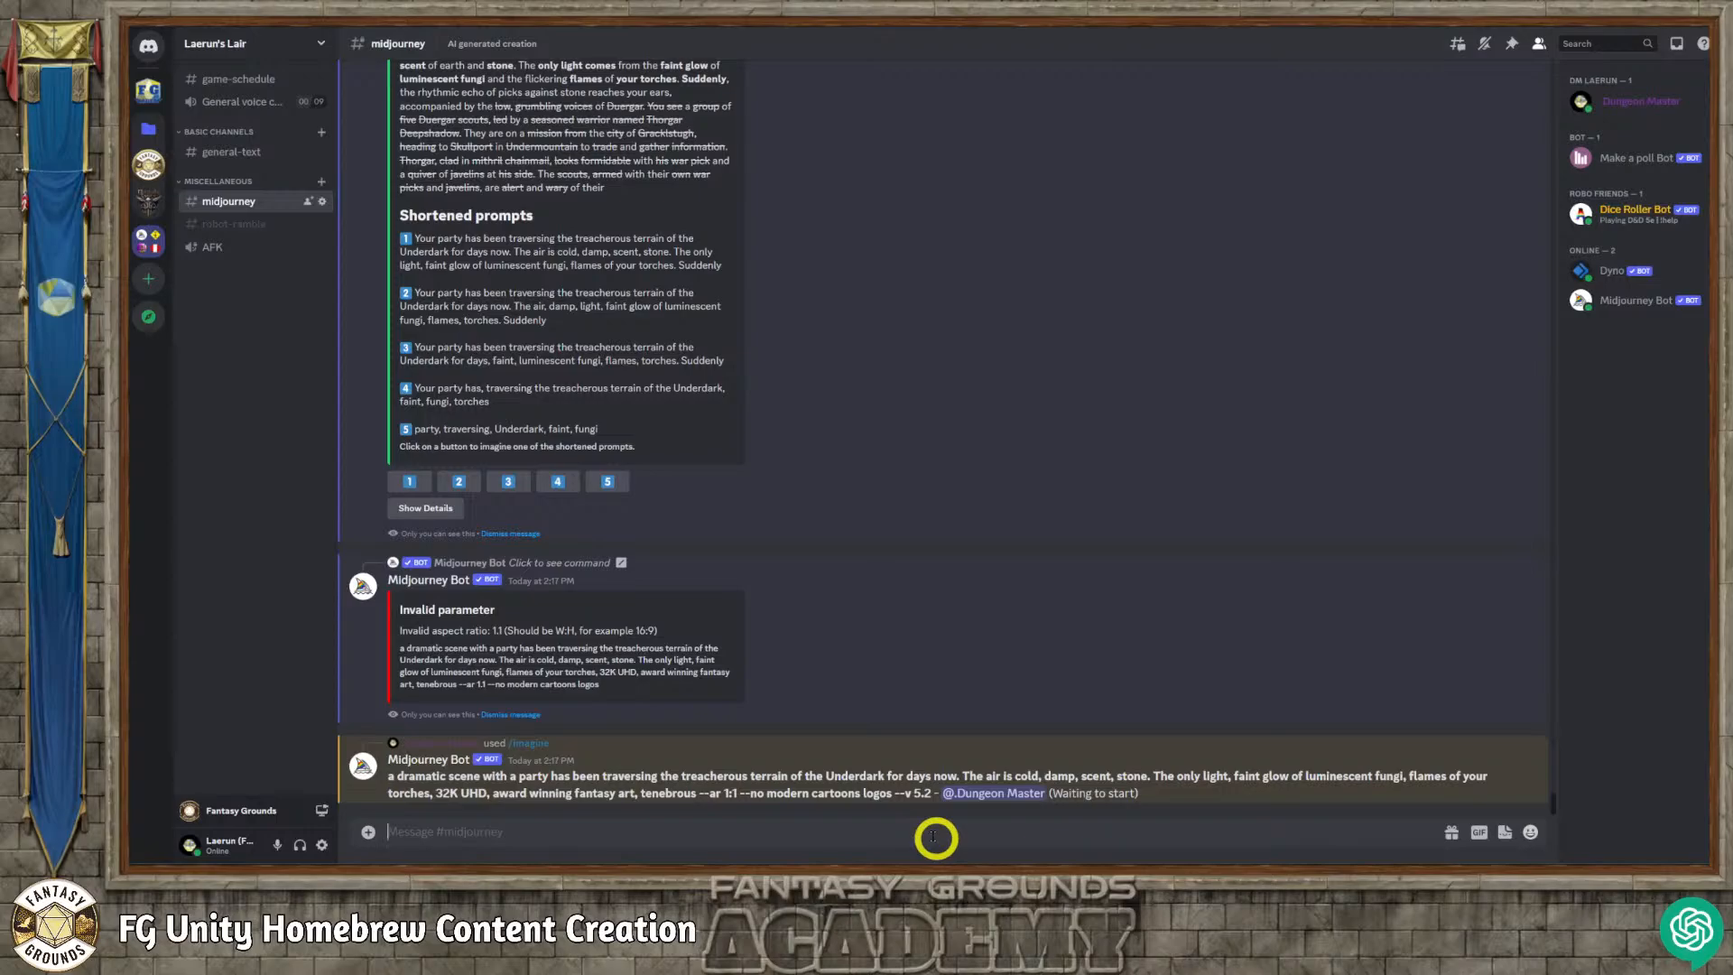
Dismiss the Invalid parameter message, then enlarge the generated four-image grid to examine it and close the preview.
left_click(511, 714)
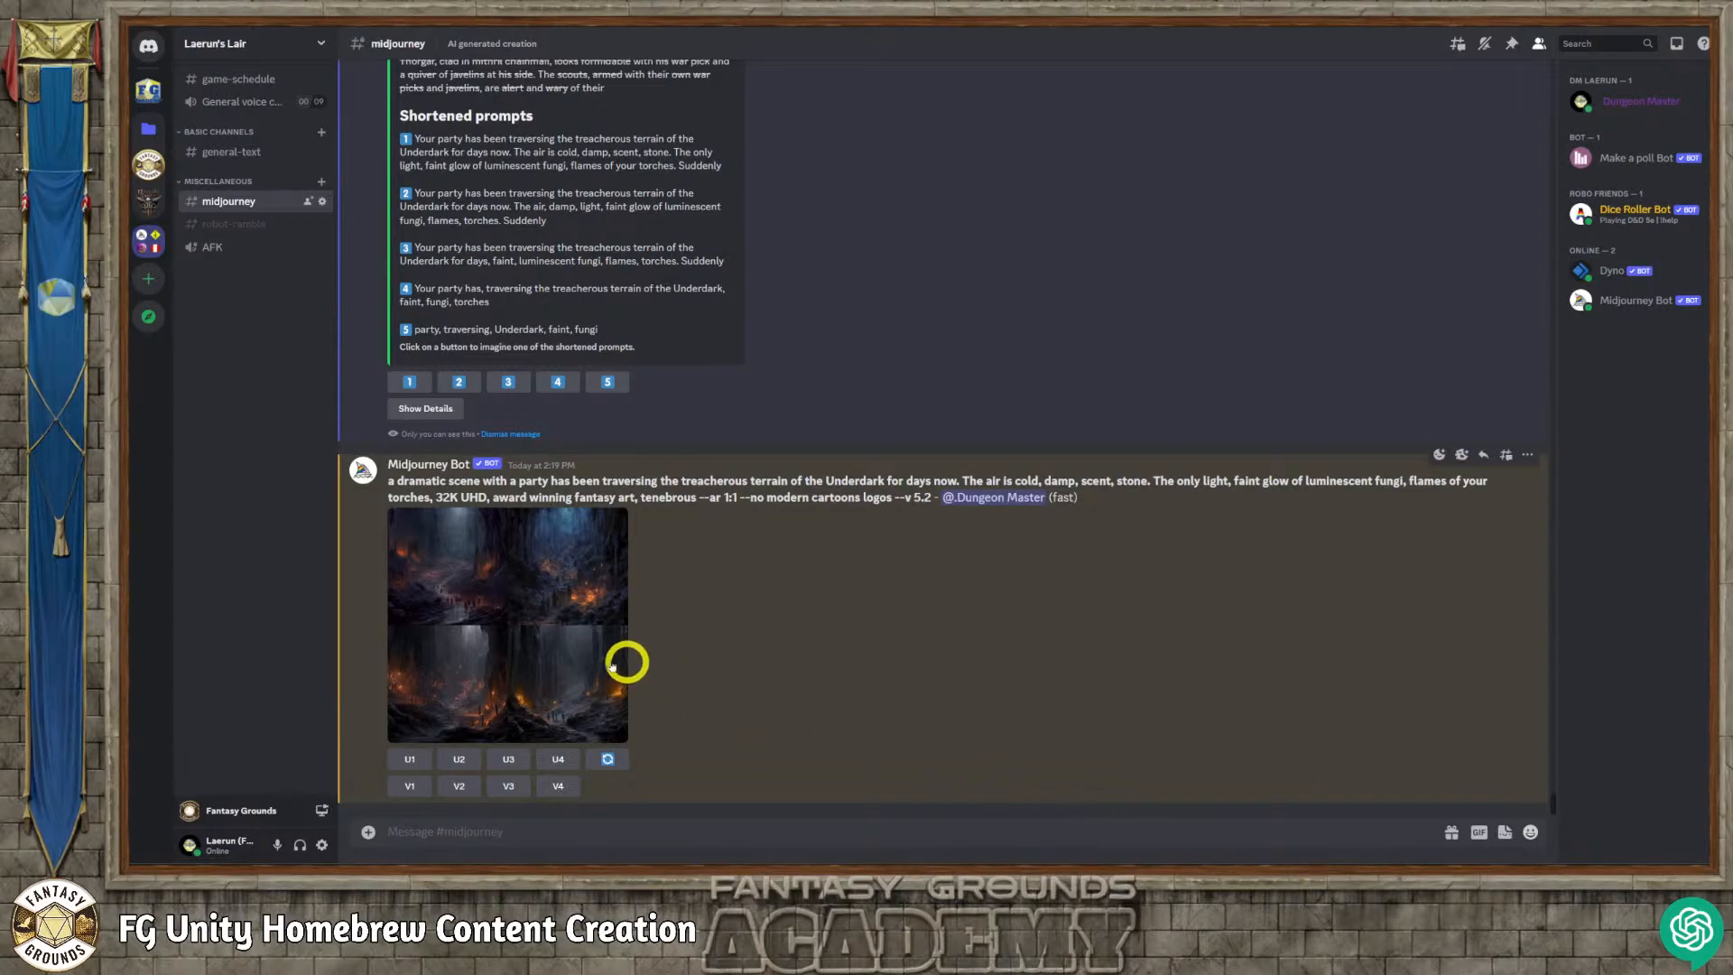
left_click(511, 623)
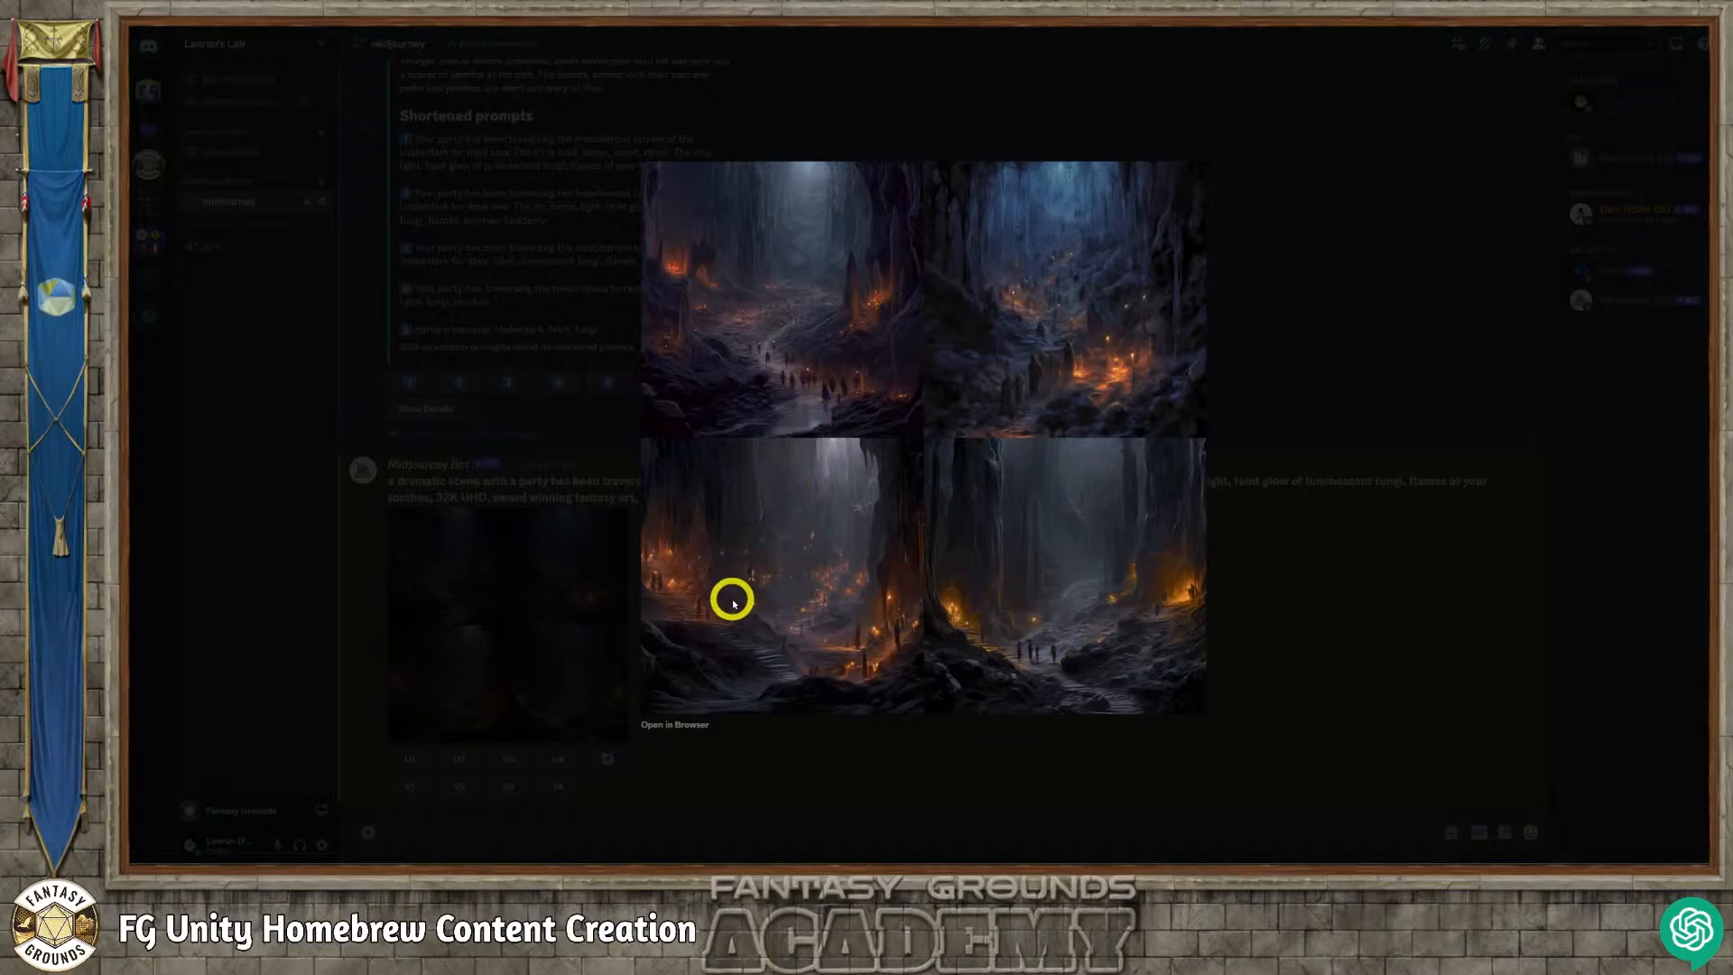
left_click(851, 743)
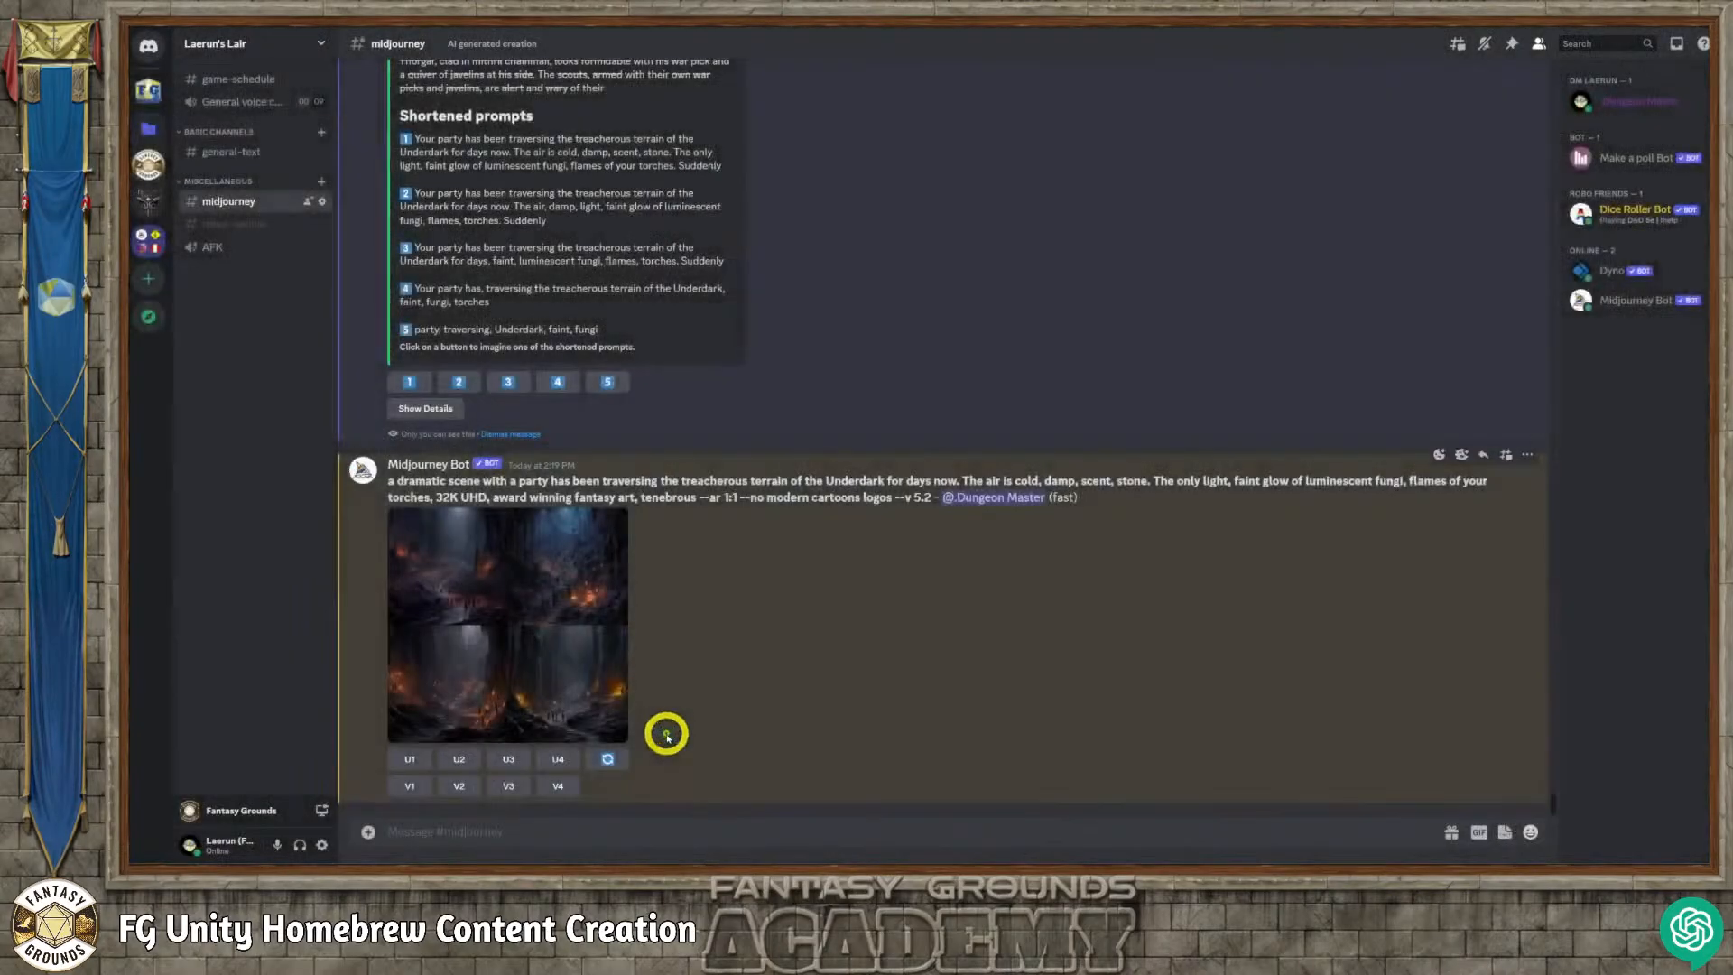
Upscale the fourth grid image and, in a new variation's remix prompt, replace "a party" with "an adventure party of five that".
left_click(559, 759)
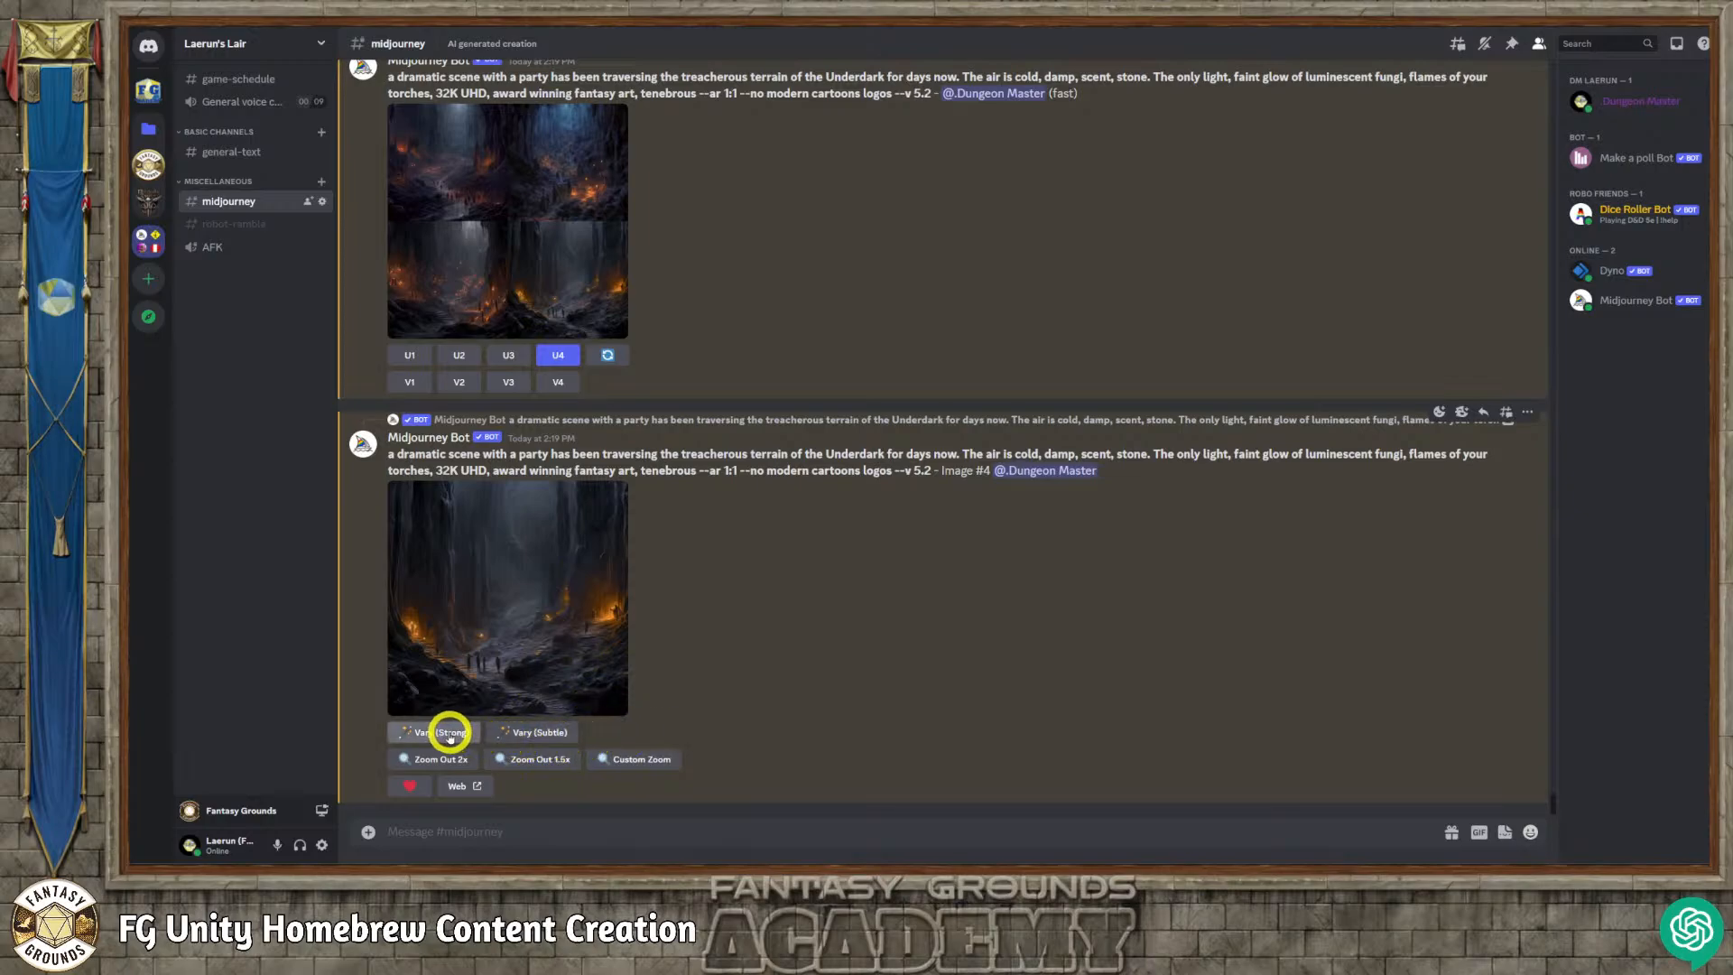
left_click(558, 385)
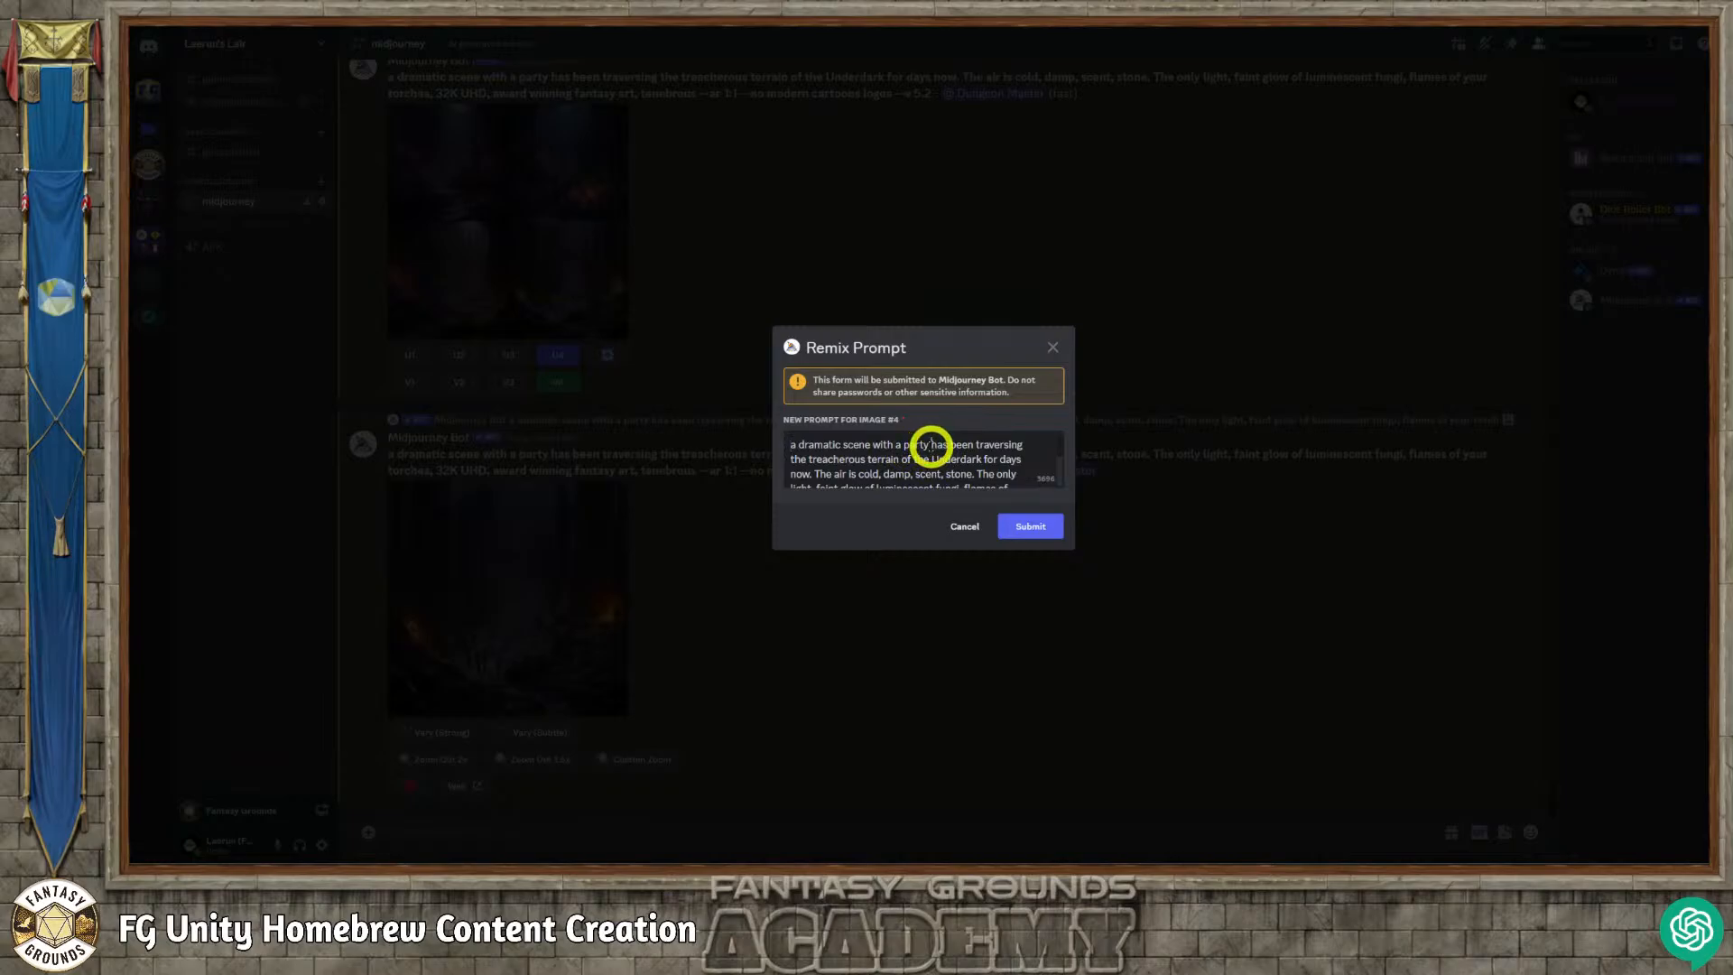
key("BackSpace")
key("BackSpace")
key("BackSpace")
key("BackSpace")
key("BackSpace")
key("BackSpace")
key("BackSpace")
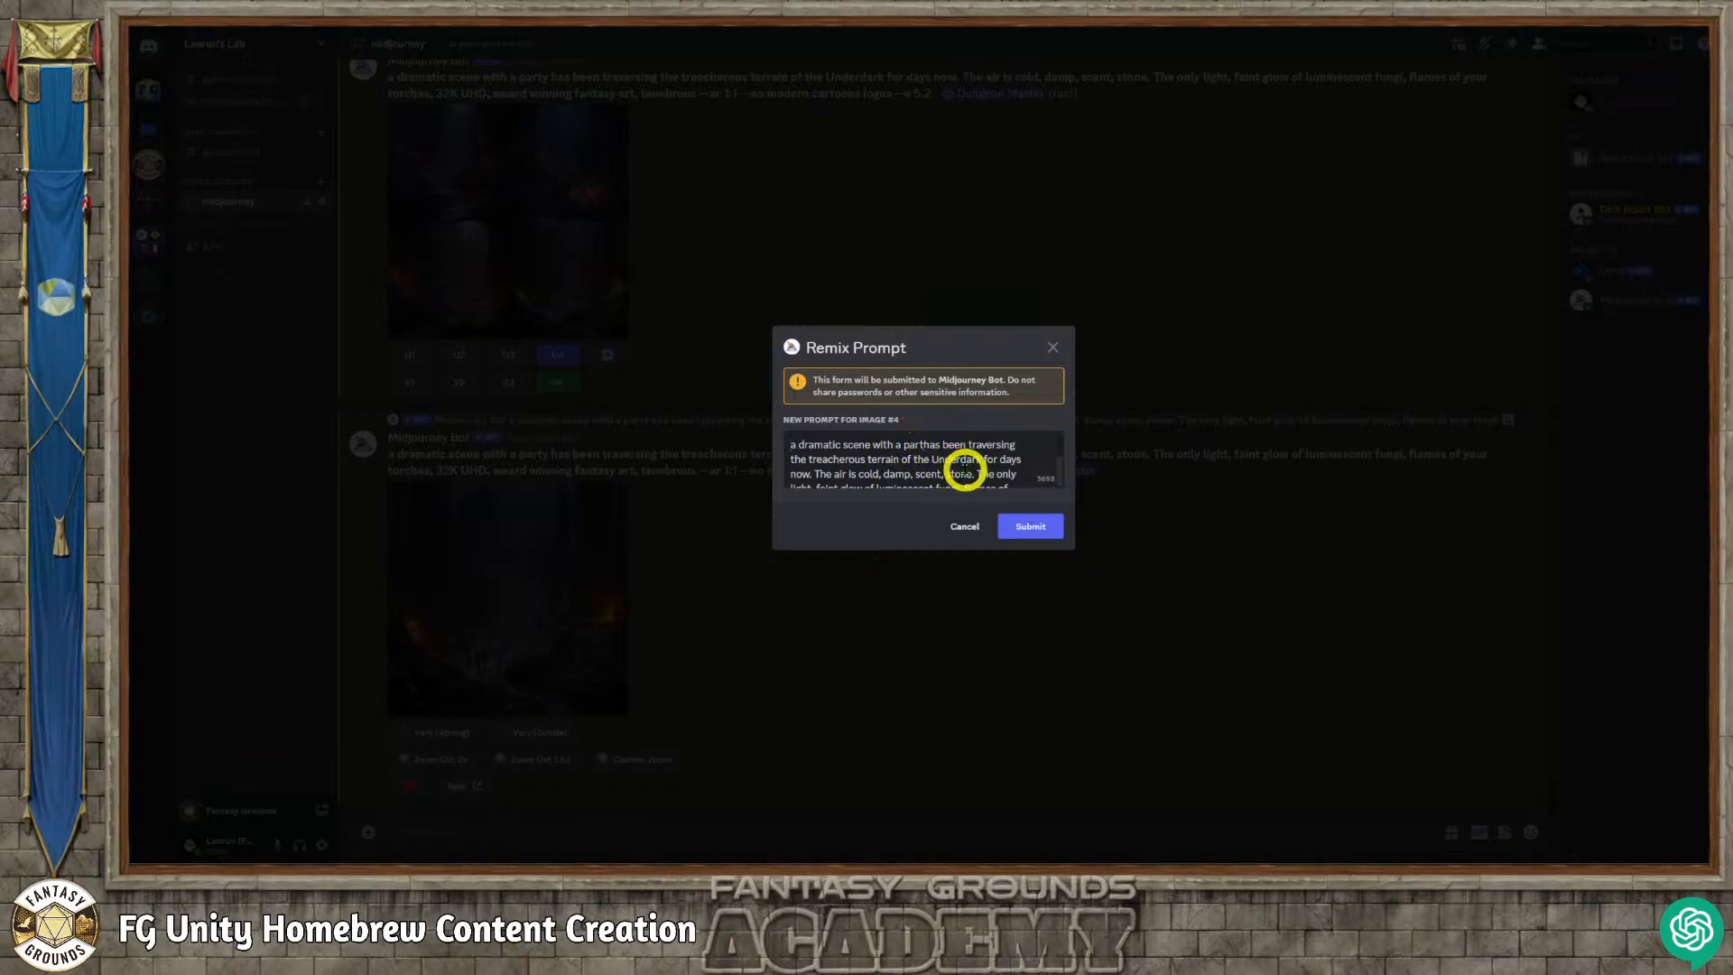
type("n adve")
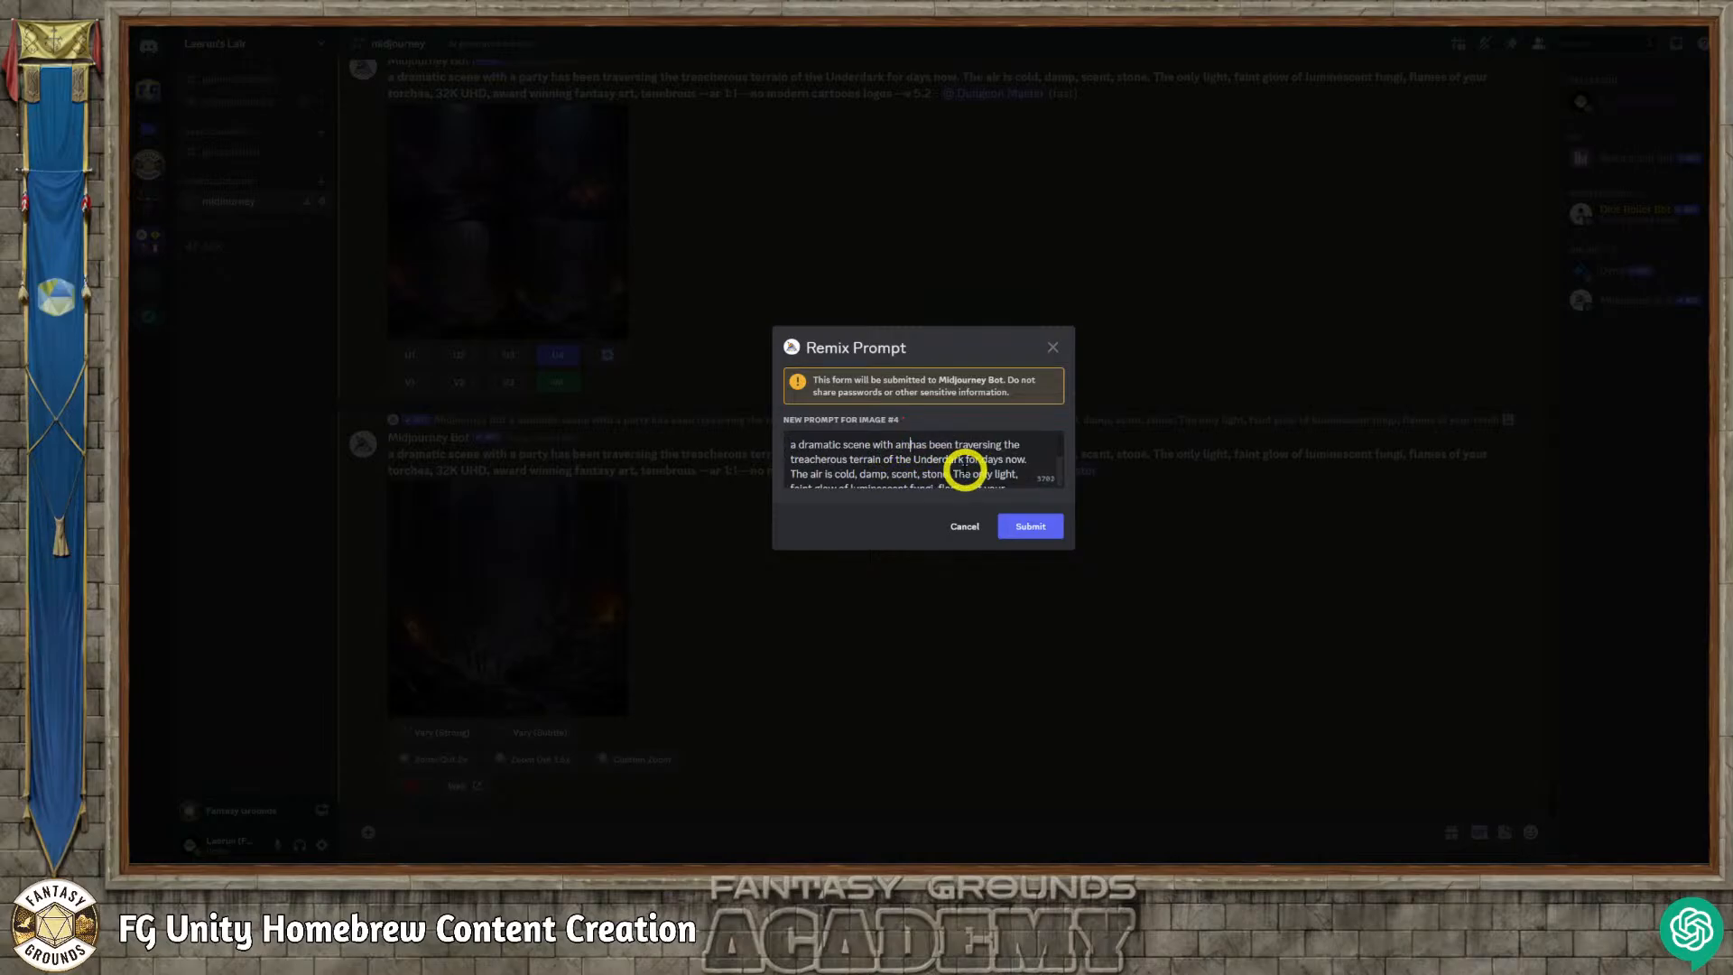
type("ntu")
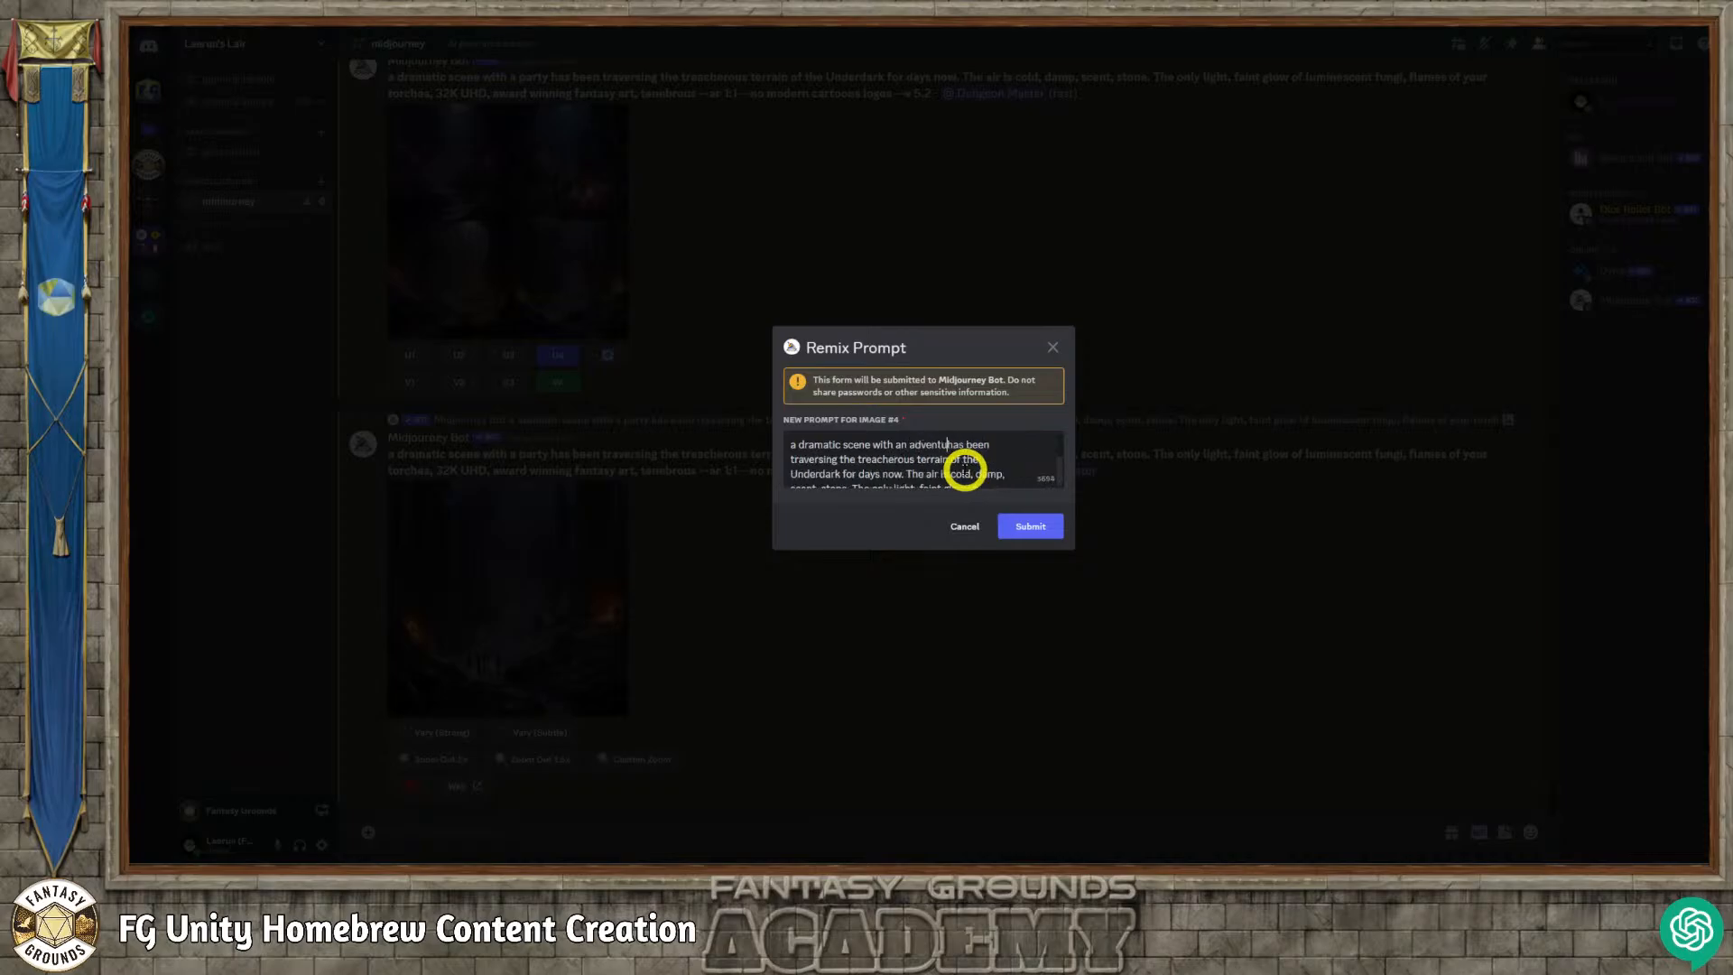
type("re party of five ")
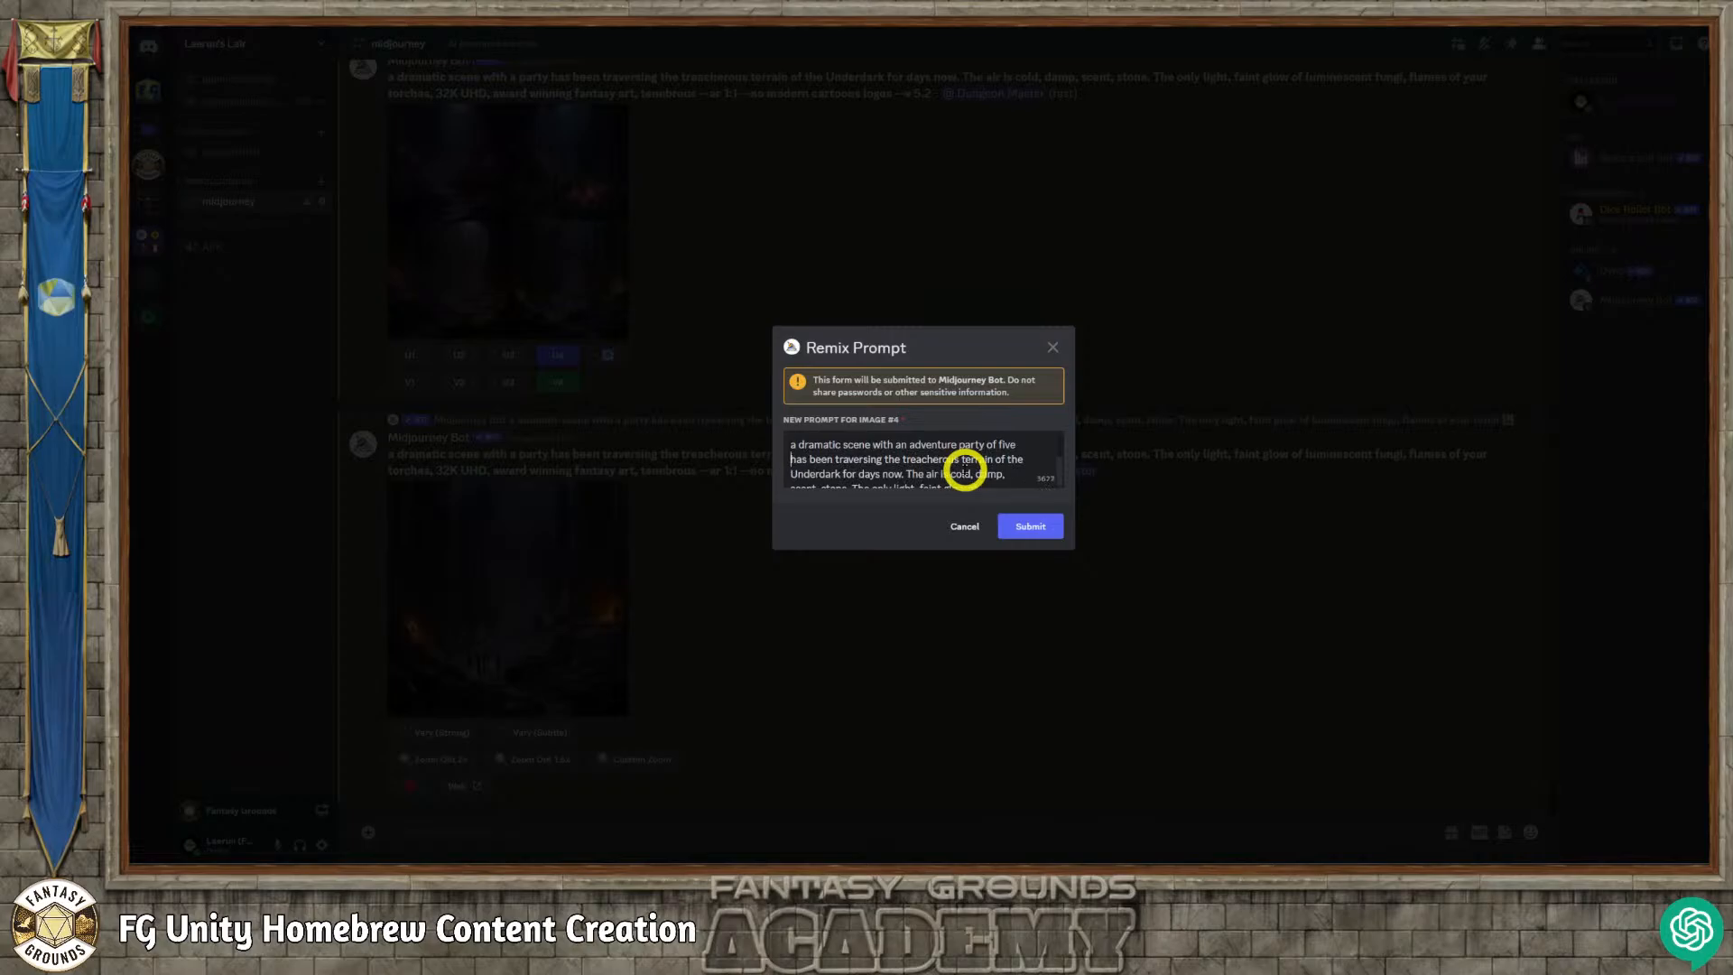
type("that")
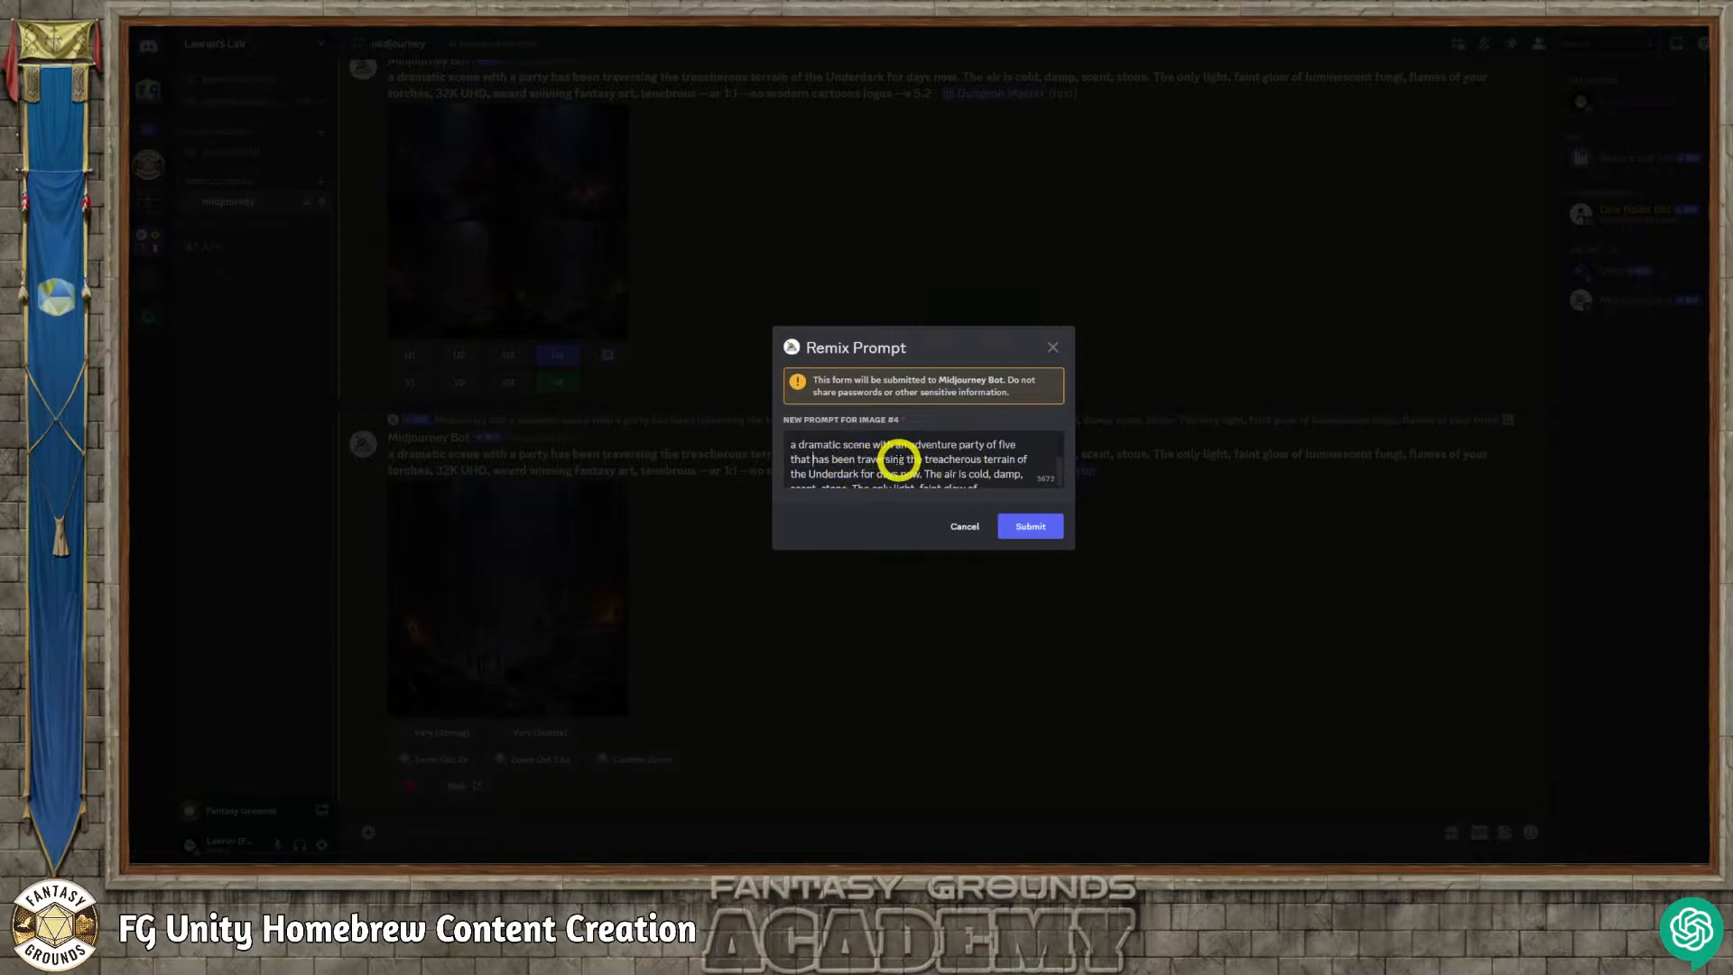
Replace "has been traversing the" in the remix prompt with "is travelling in the".
left_click_drag(924, 461, 815, 461)
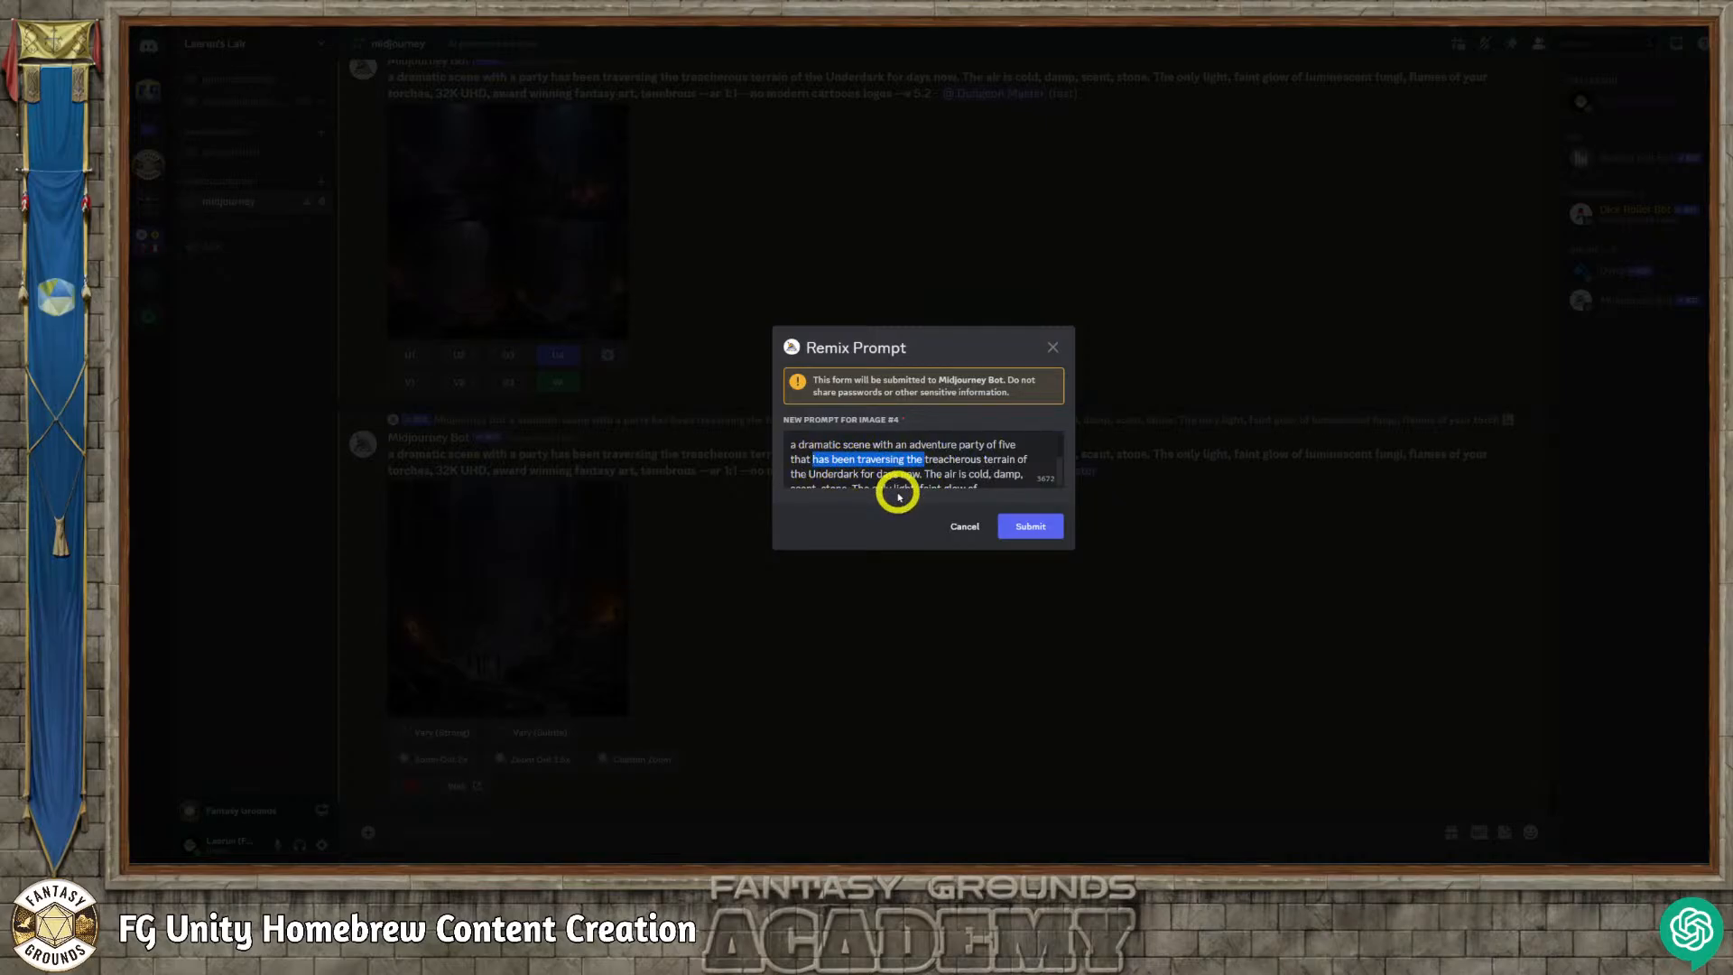
type("is travel")
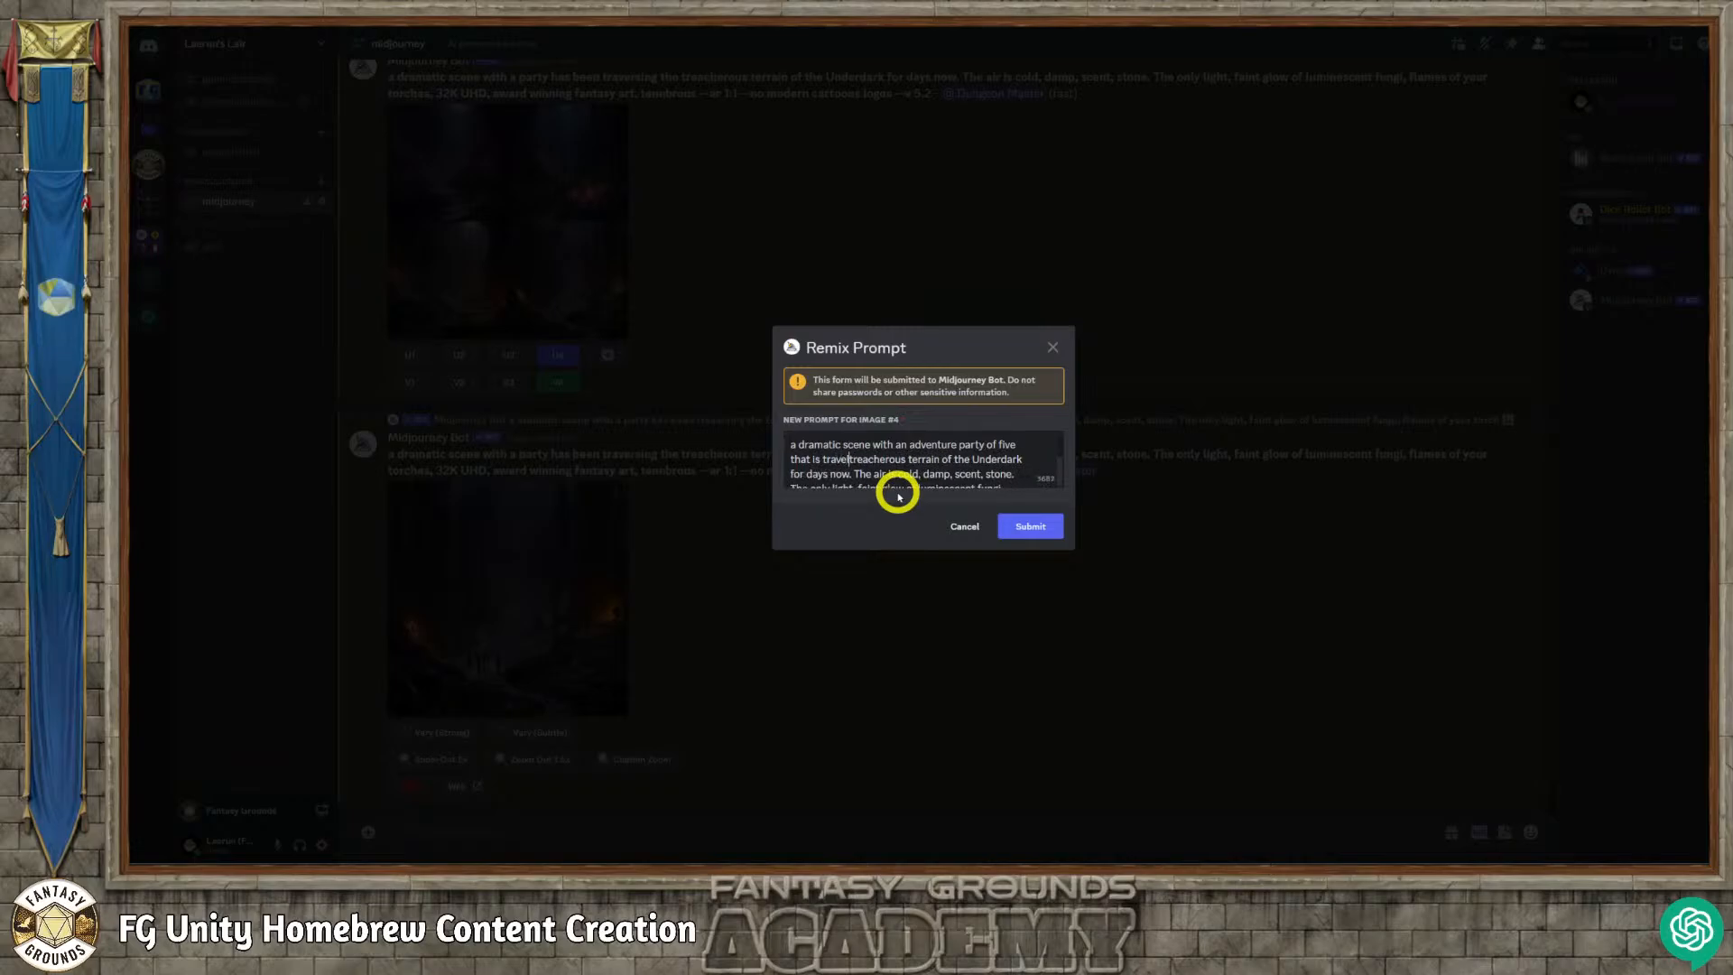
type("ling in")
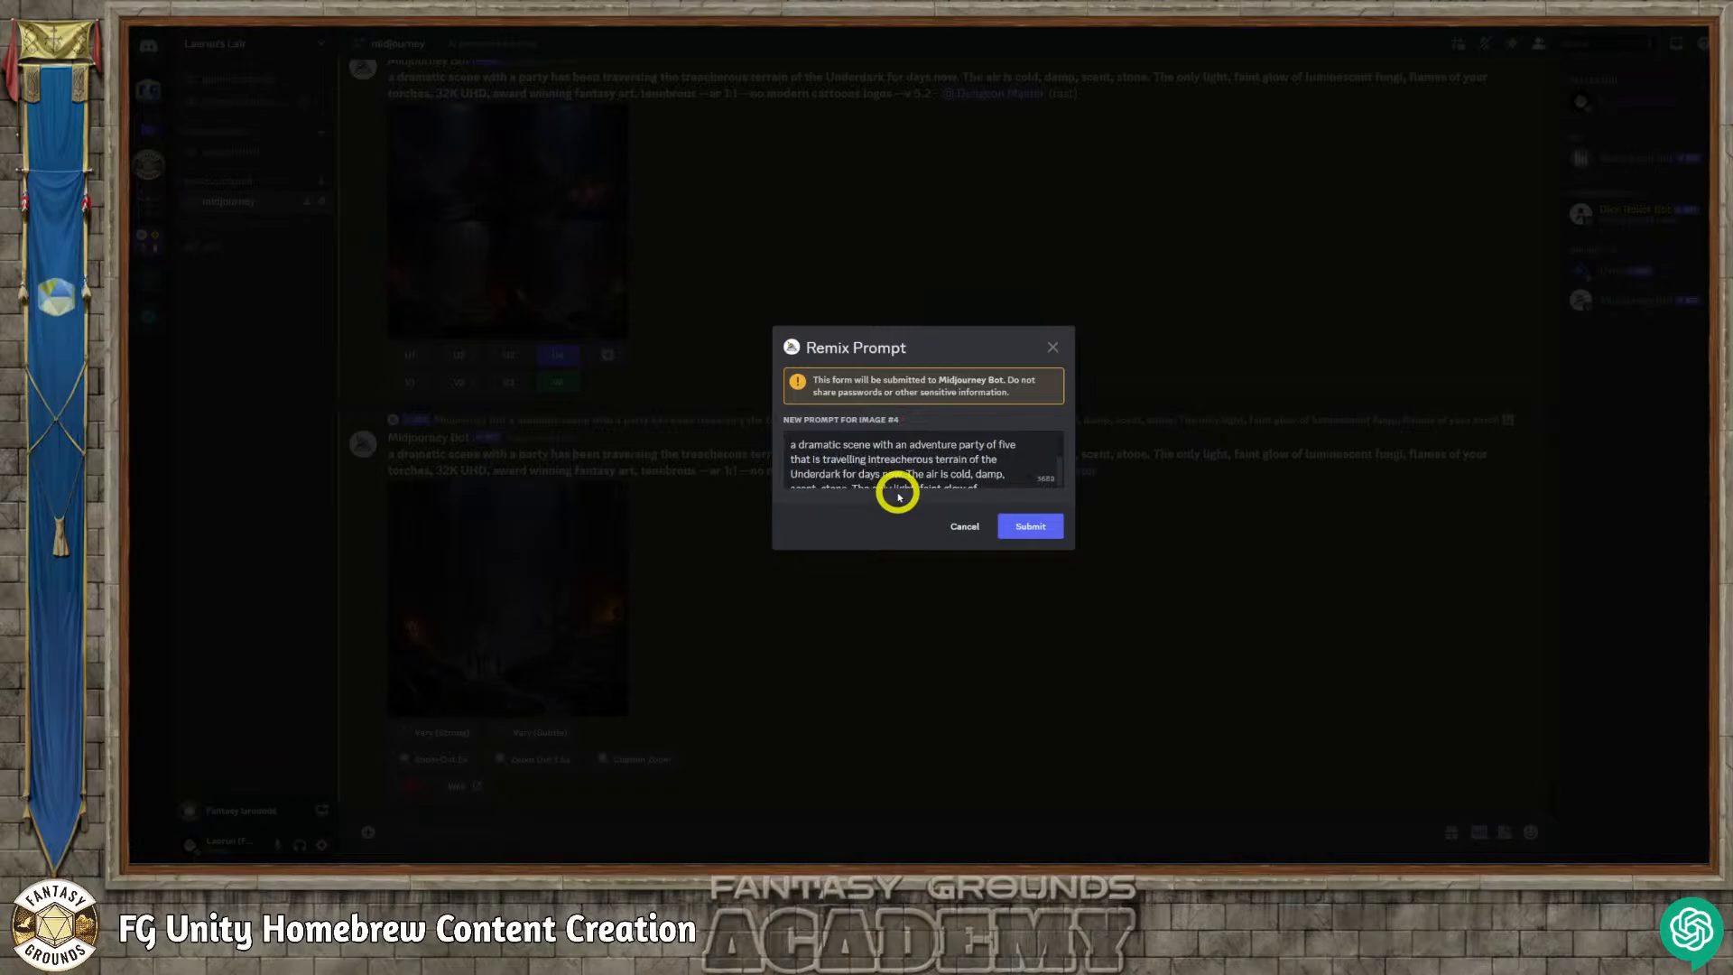
type(" the")
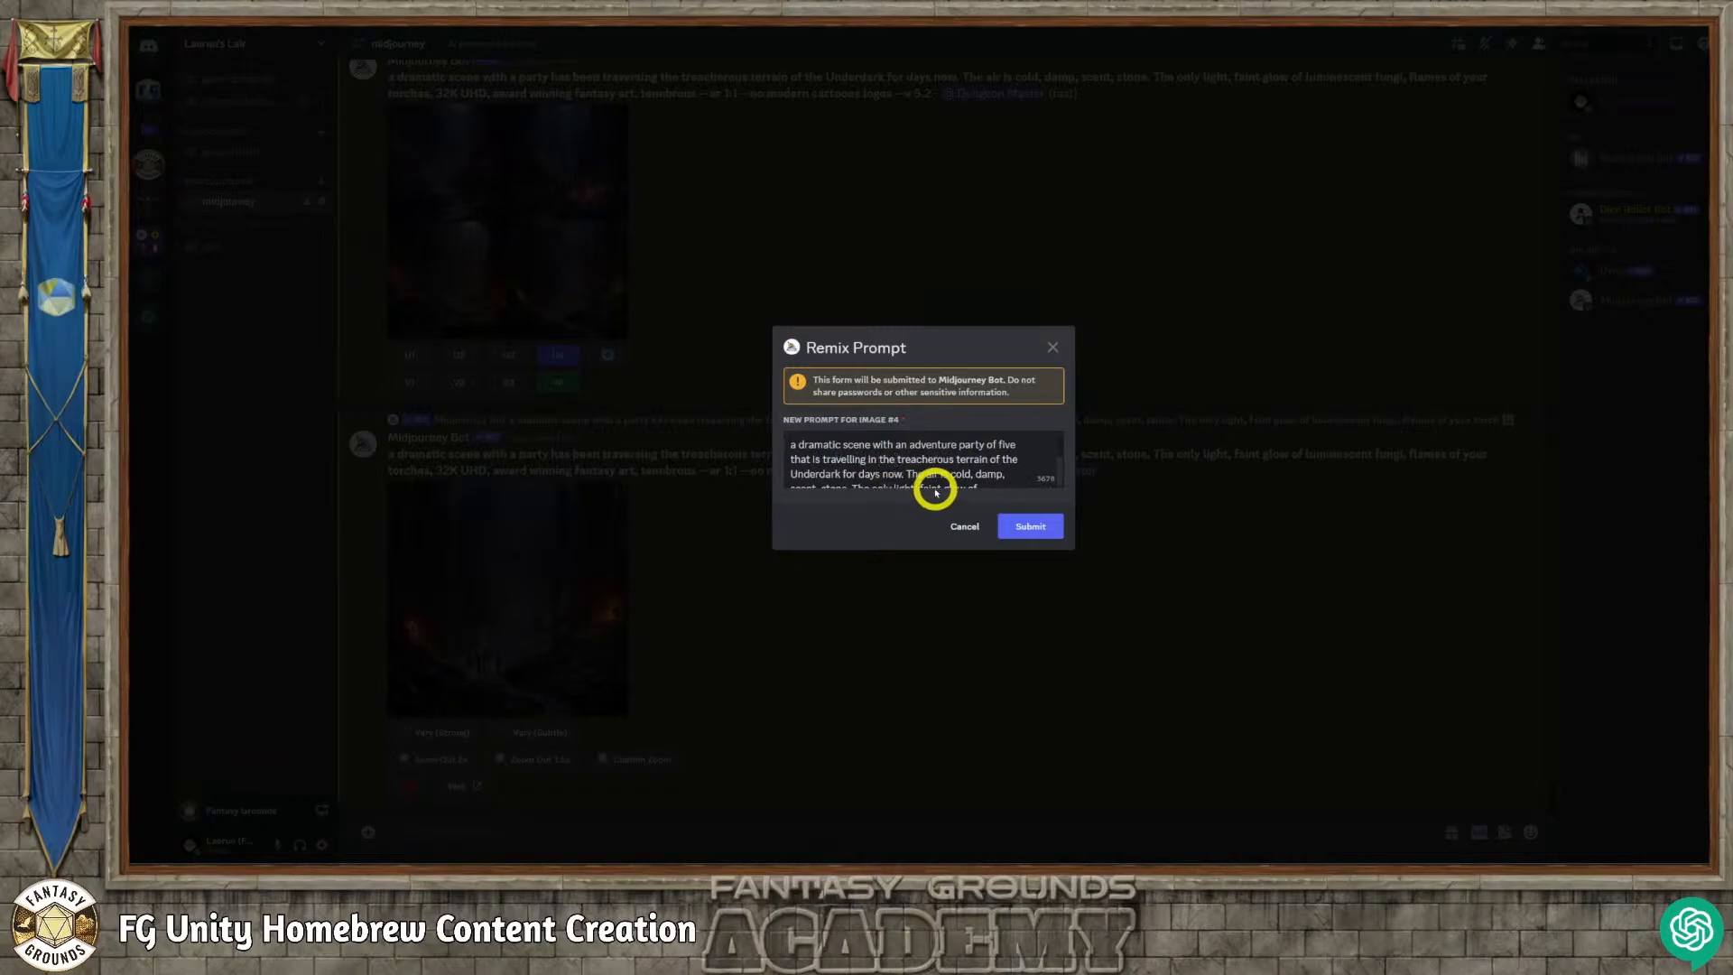
left_click(959, 461)
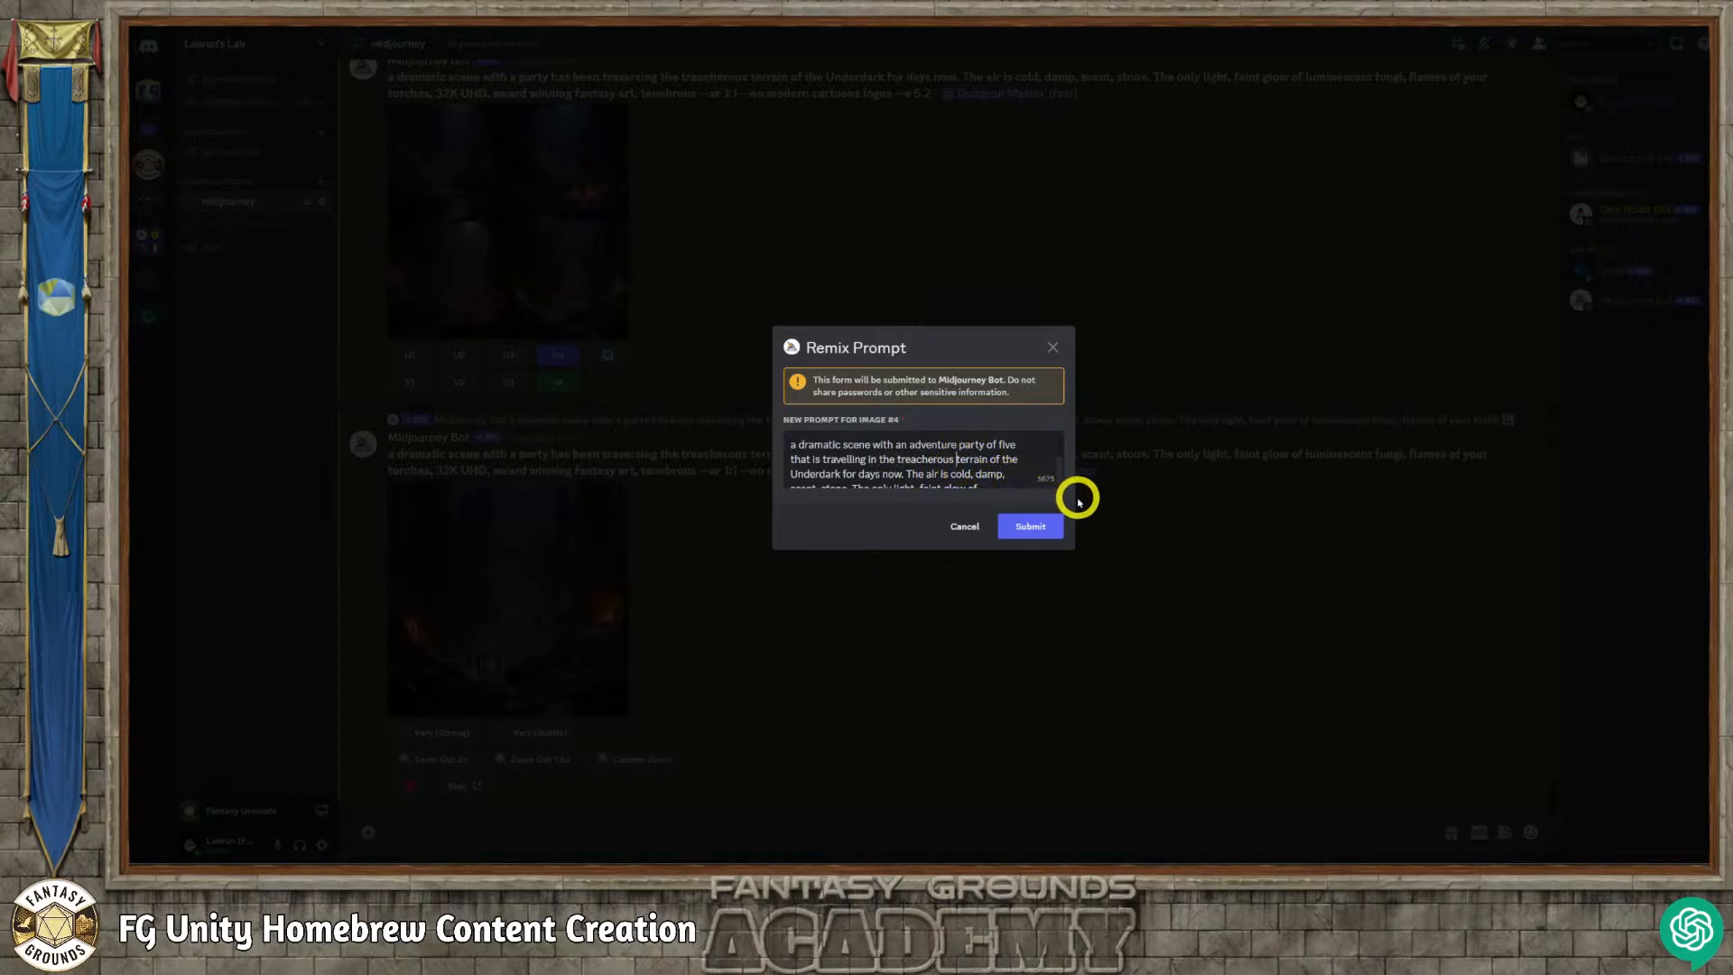
Insert "fungi and strange roots in the background" before "32K UHD" in the remix prompt and check the full text.
scroll(1026, 486, "down", 1)
scroll(973, 478, "up", 1)
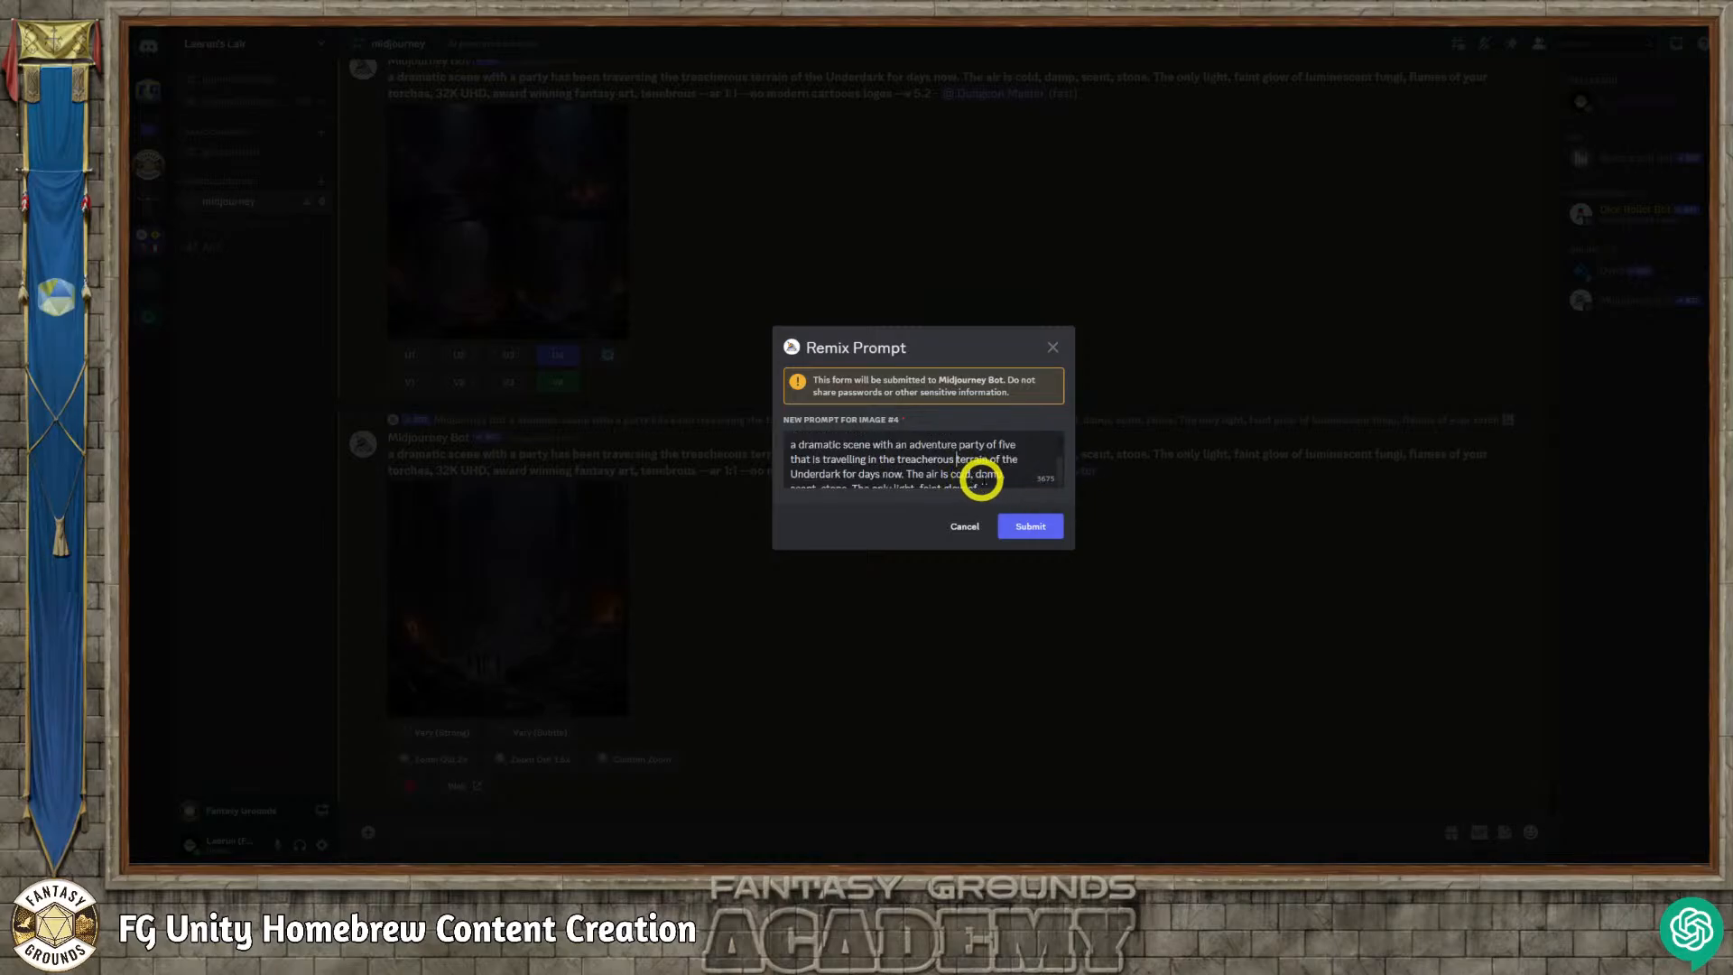
scroll(984, 480, "down", 2)
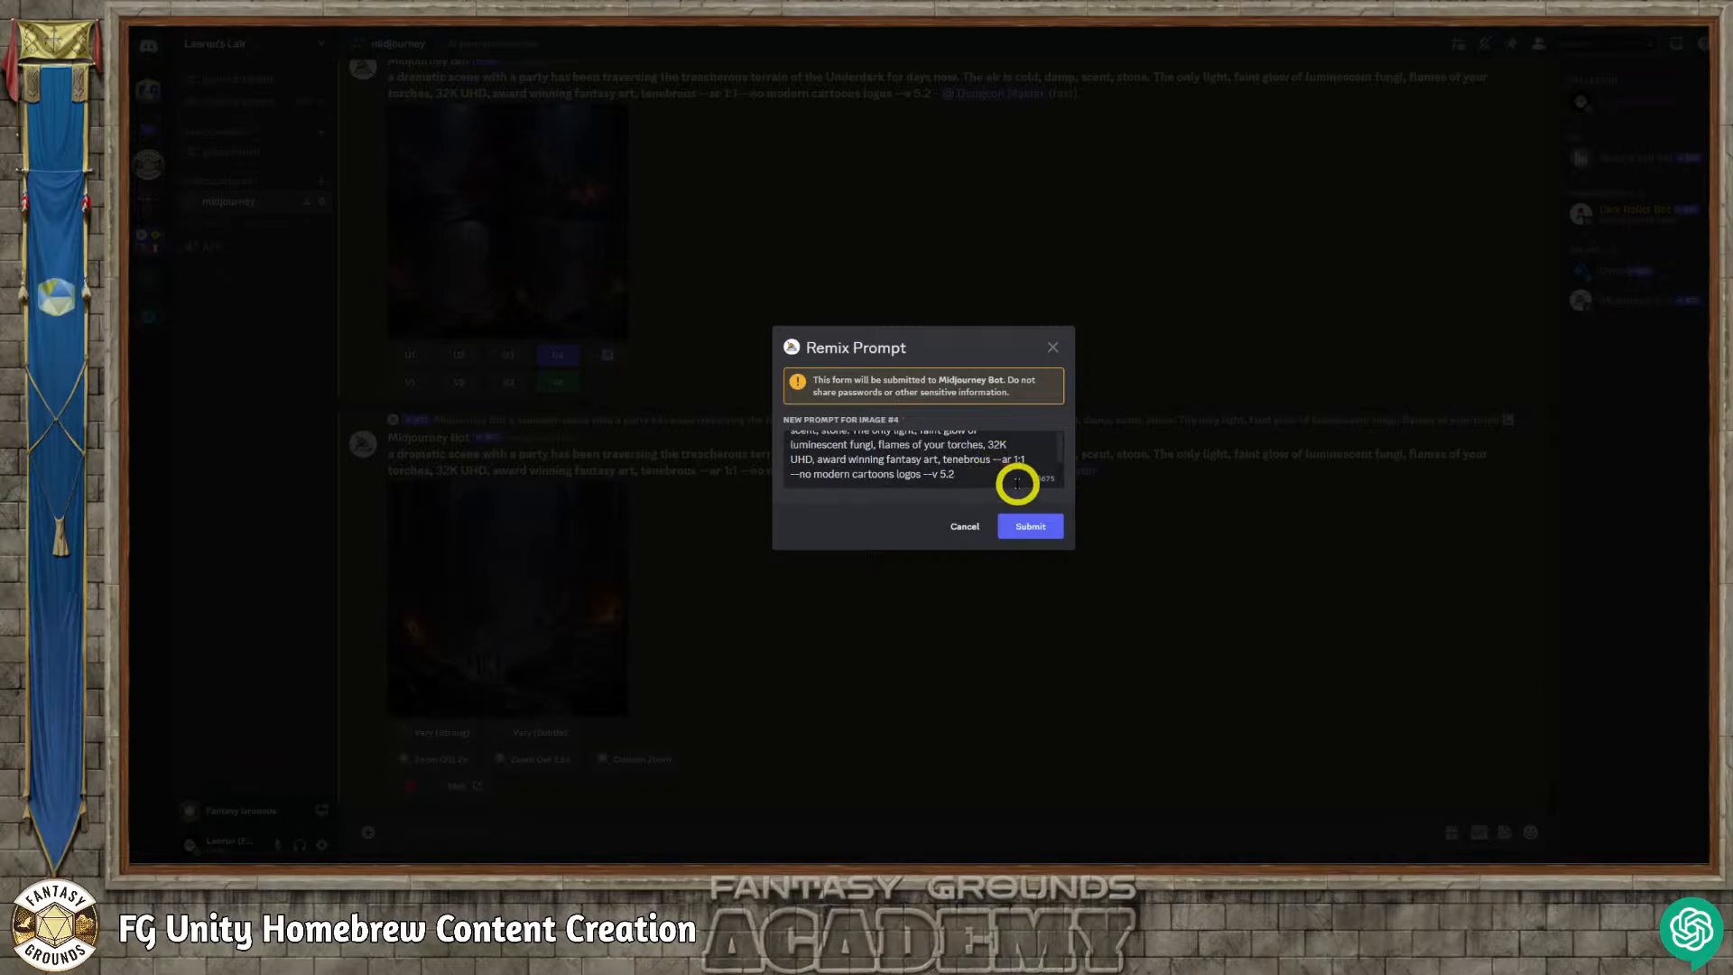
scroll(1017, 484, "up", 2)
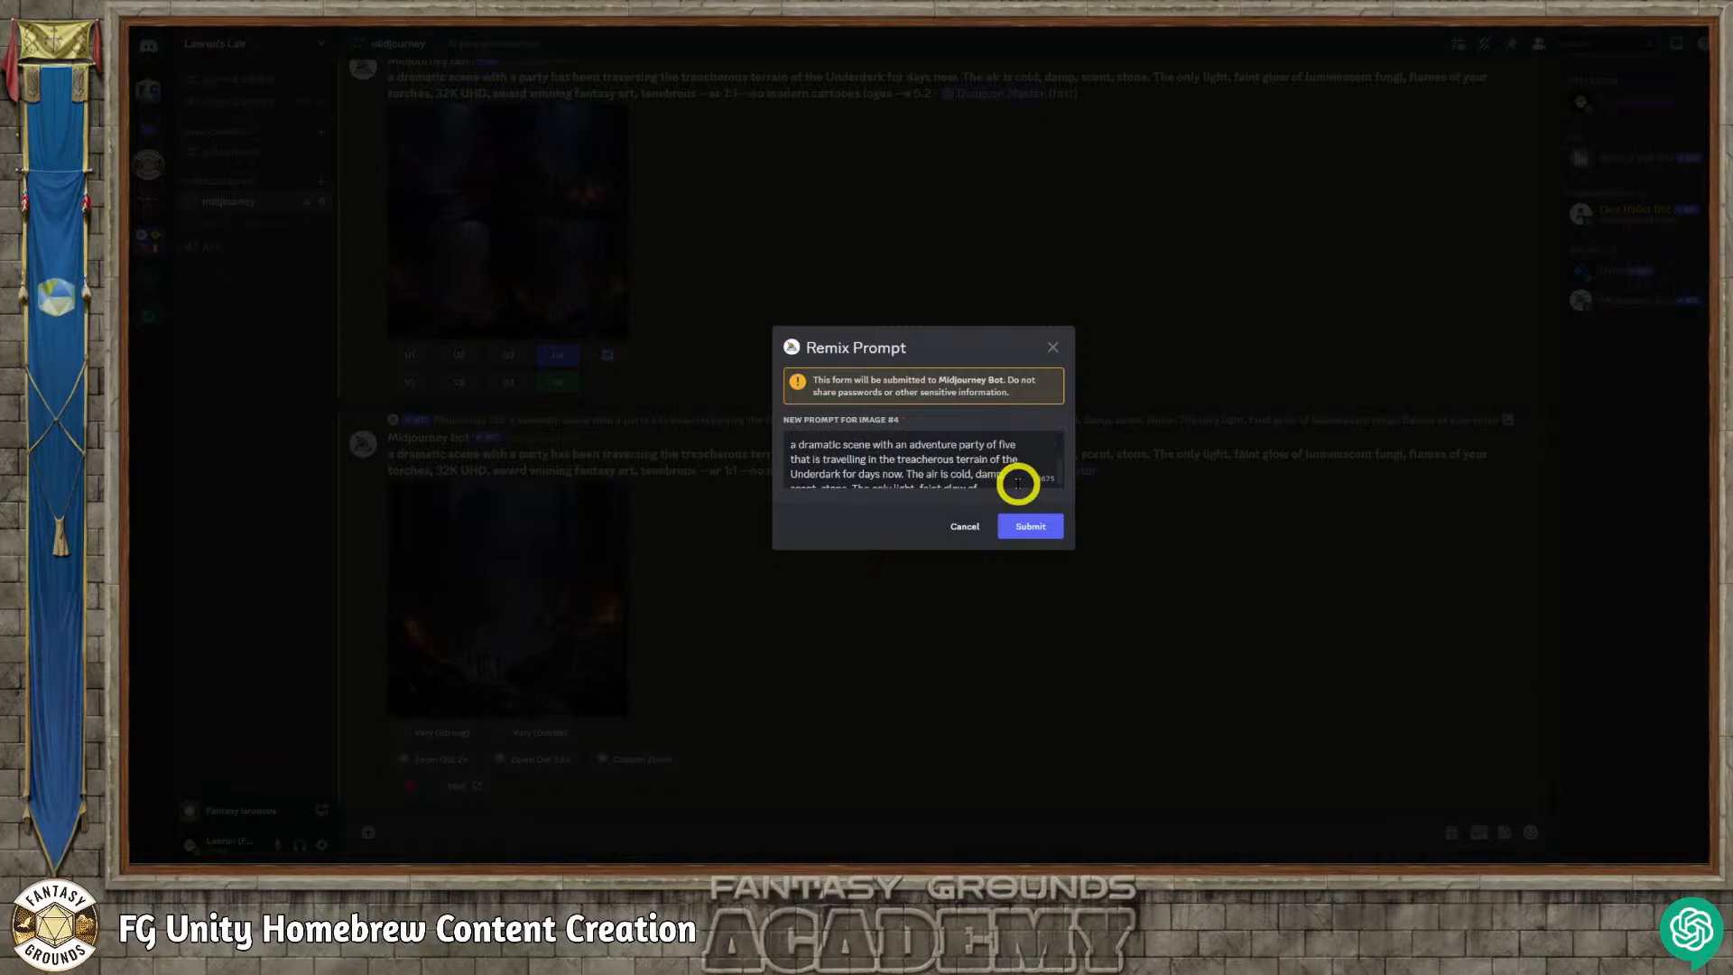
scroll(1017, 484, "down", 2)
scroll(1017, 484, "up", 2)
scroll(1030, 482, "down", 2)
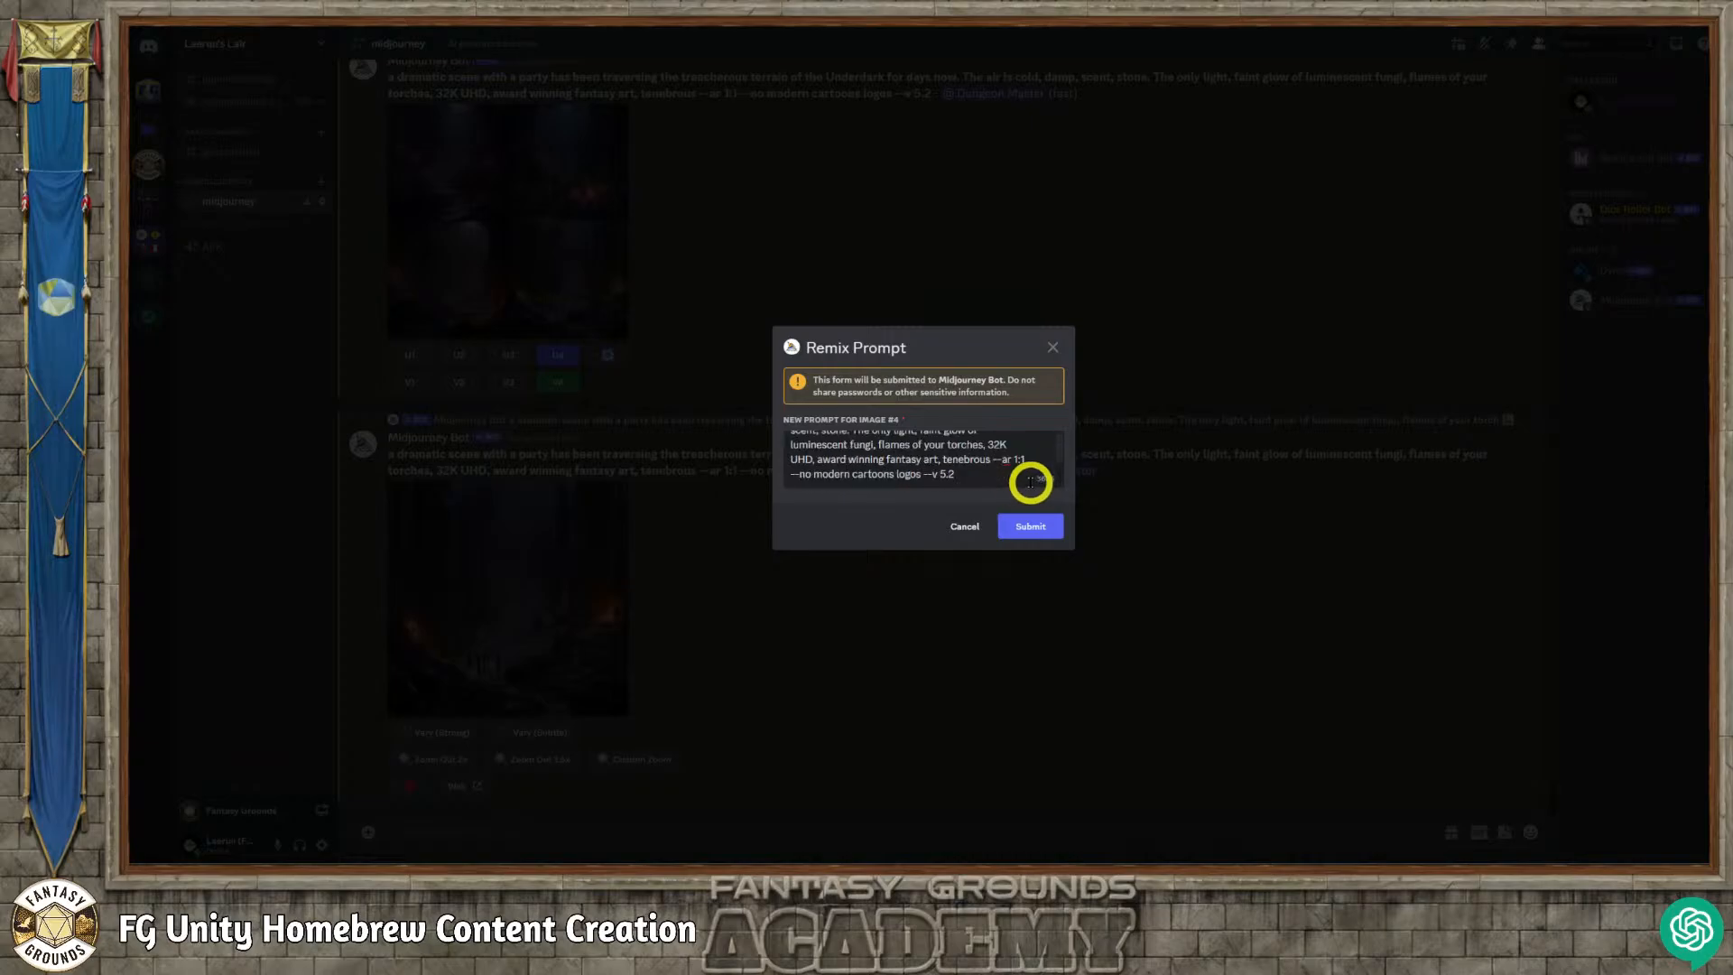
scroll(1030, 482, "up", 2)
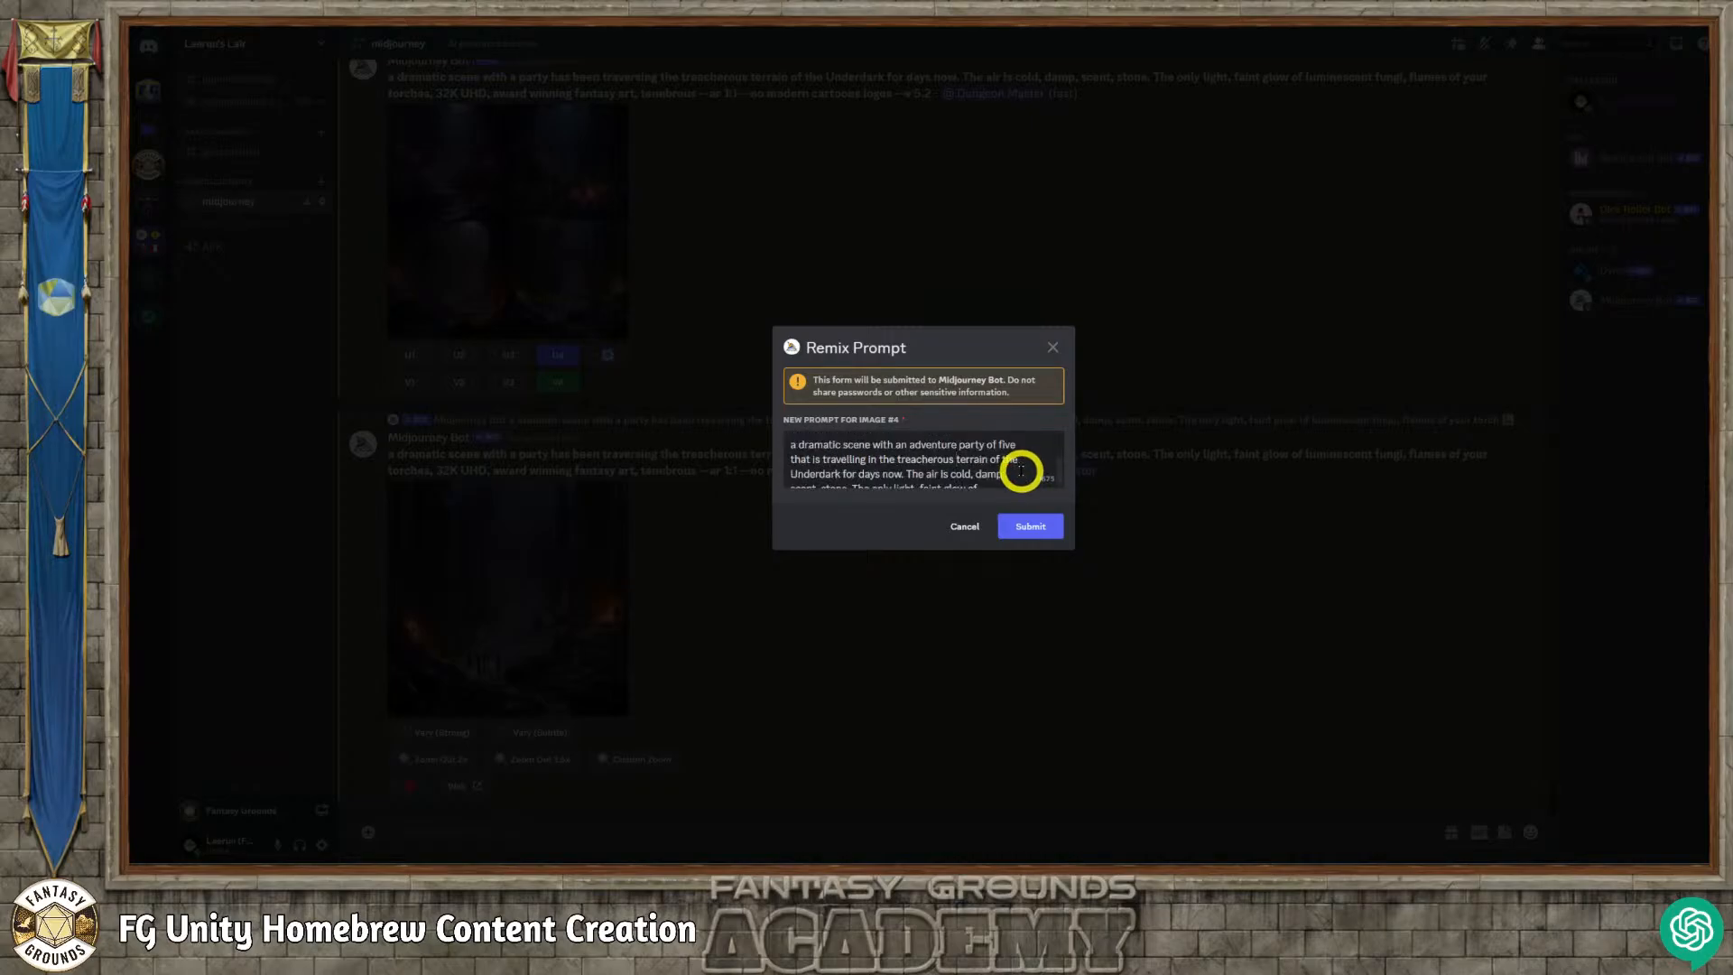
scroll(1002, 462, "down", 2)
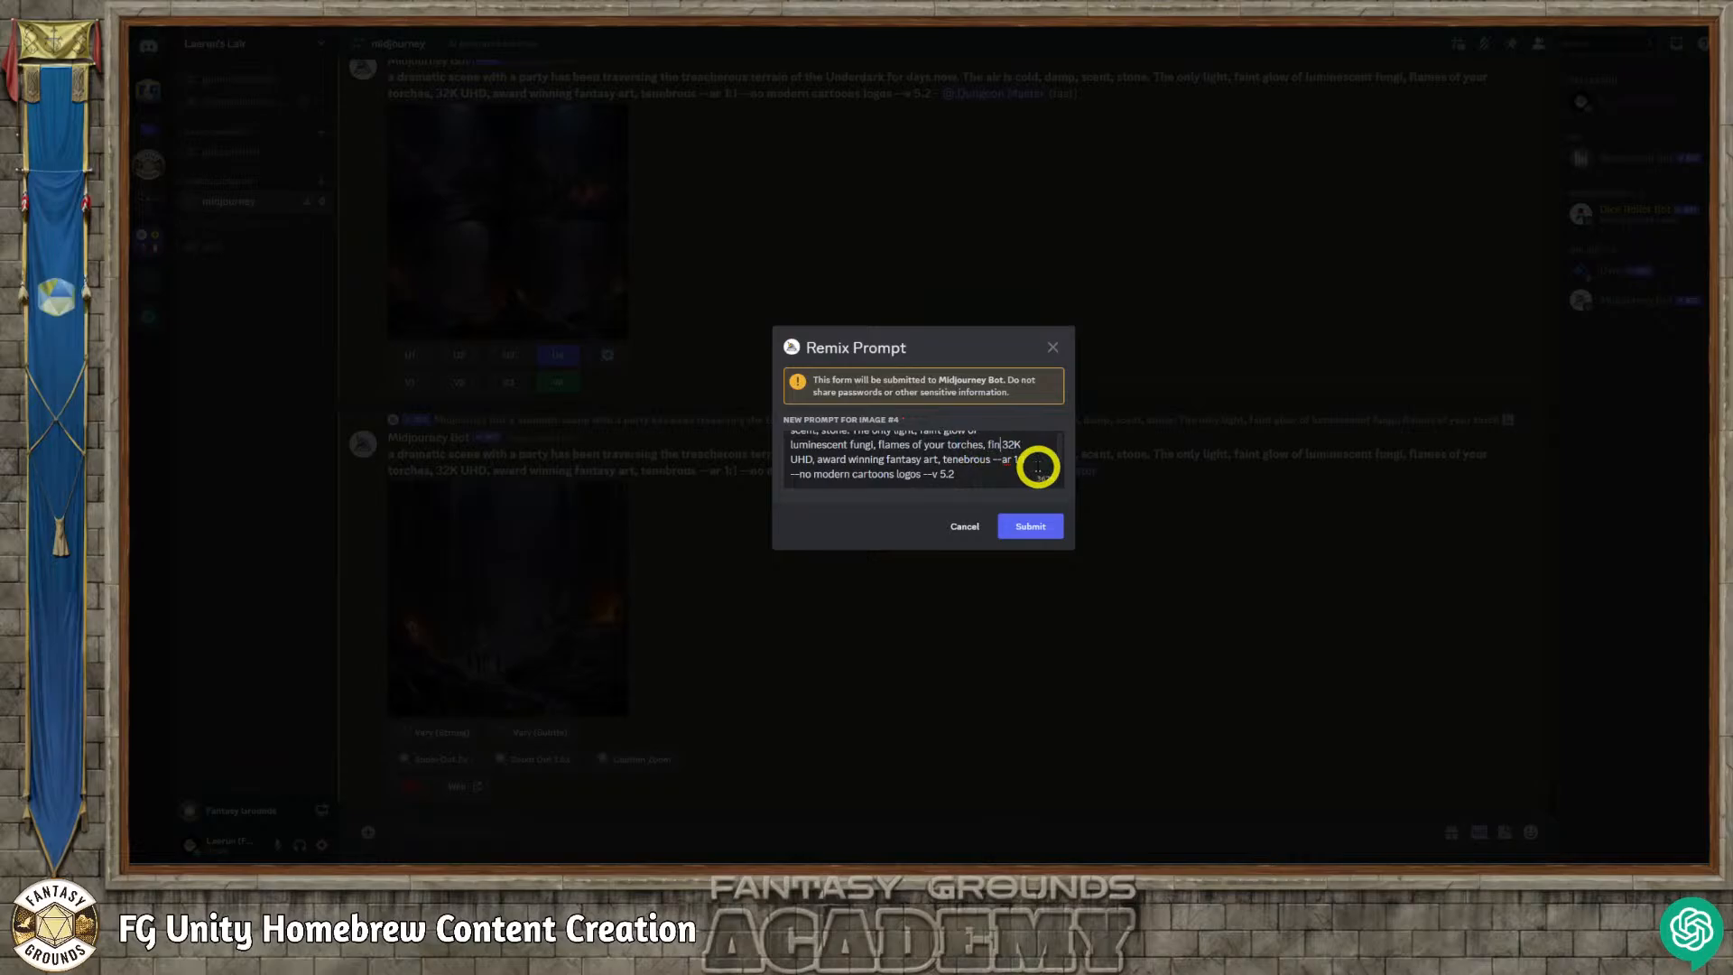
type("i and")
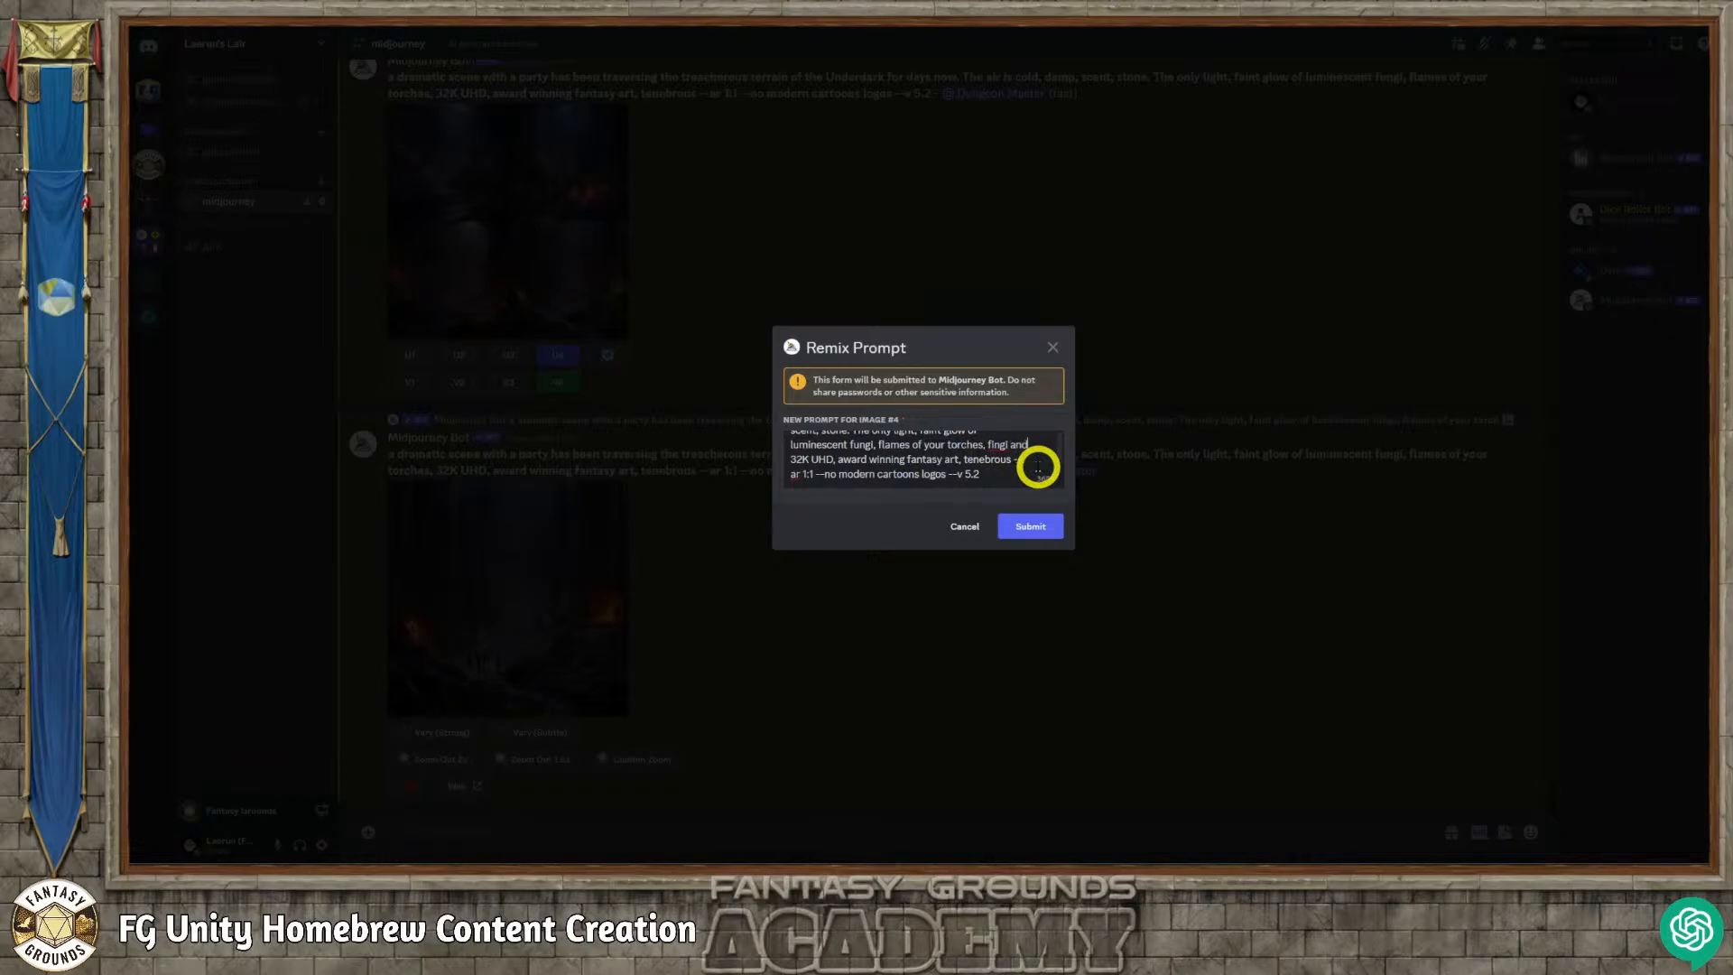
type(" strange")
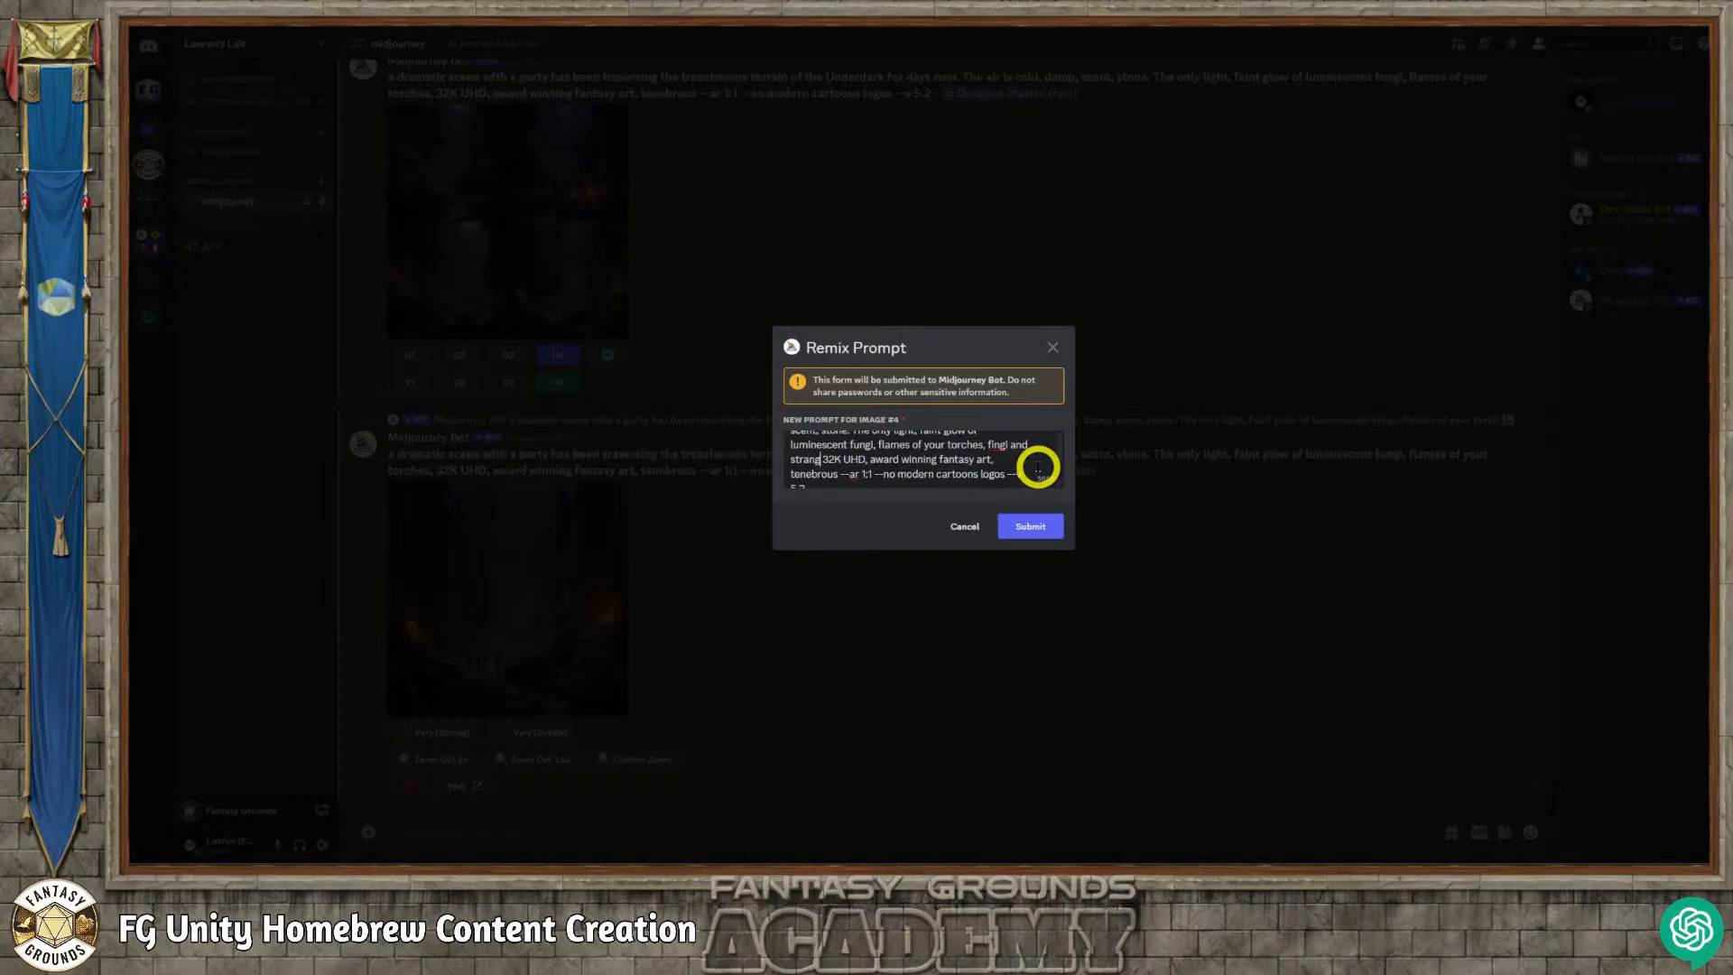
type(" roots in the")
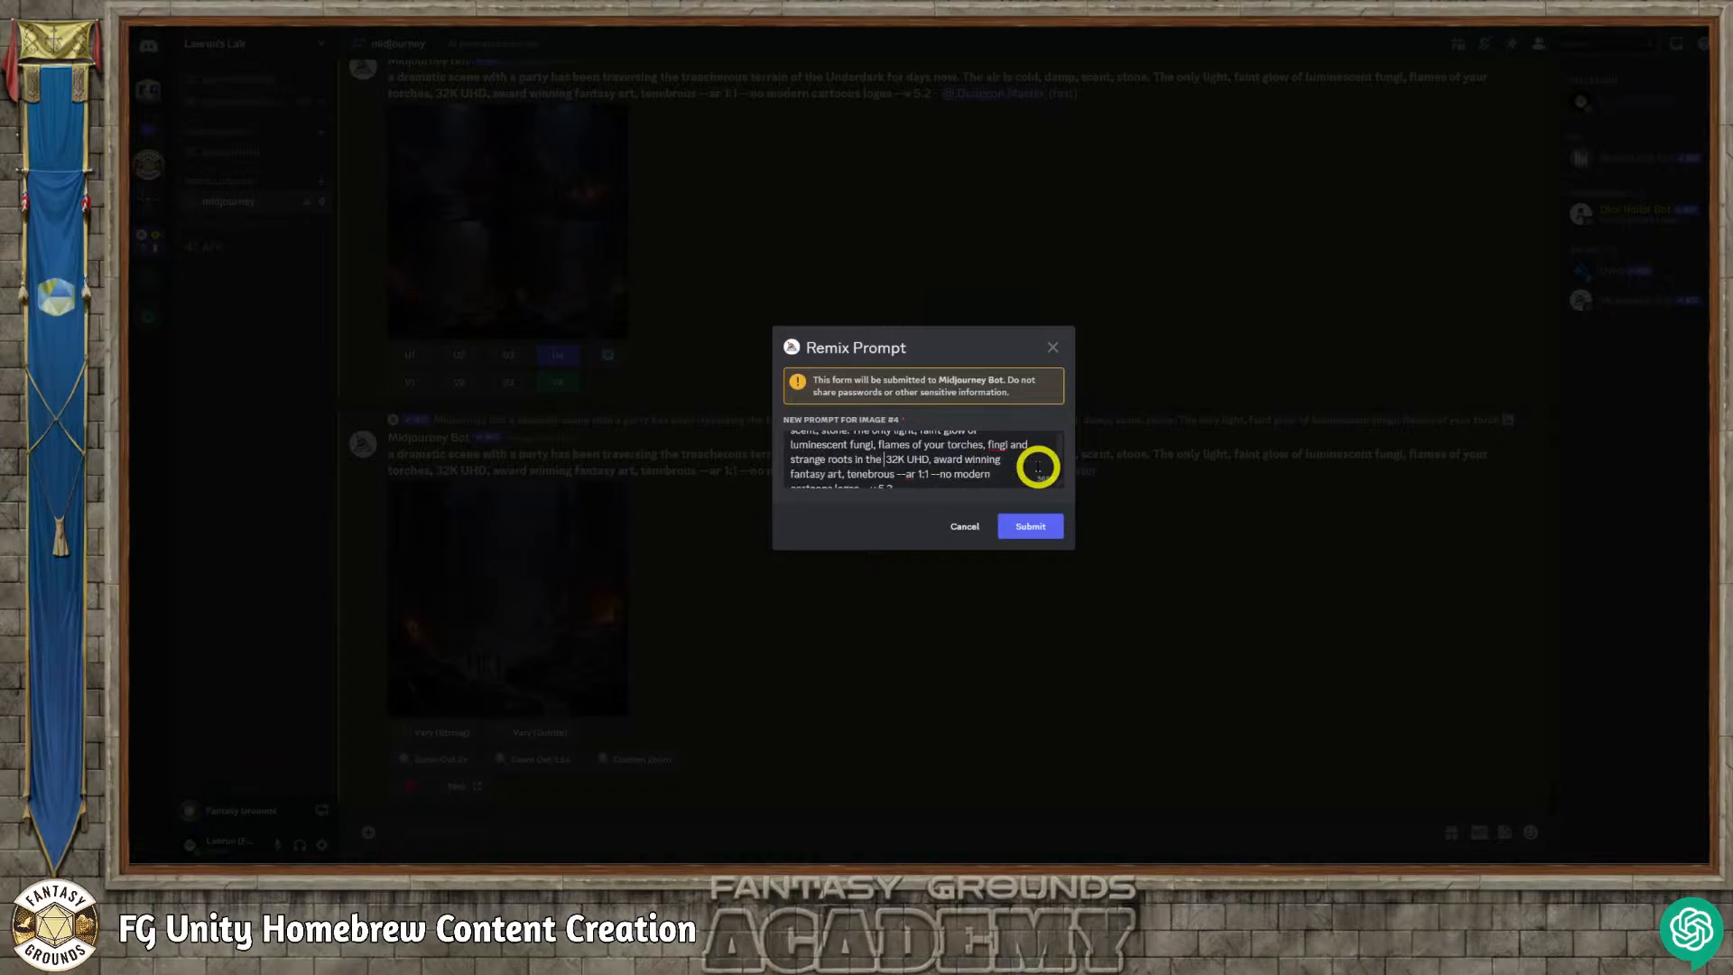
type(" background")
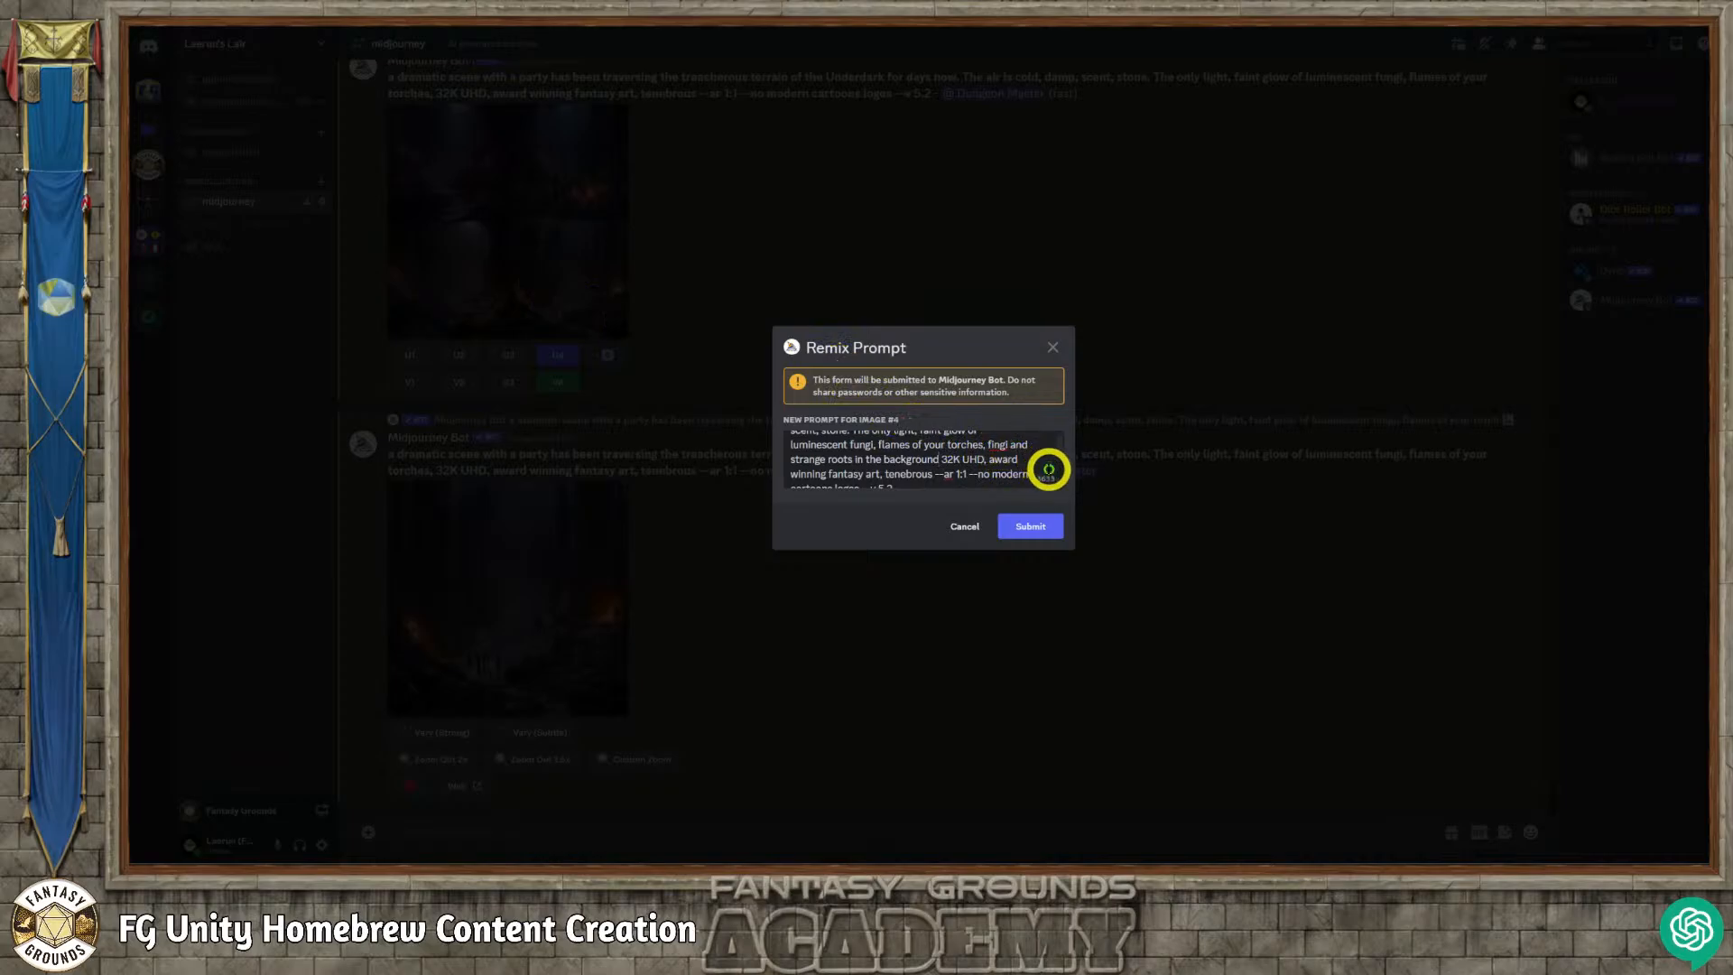
scroll(1029, 465, "up", 5)
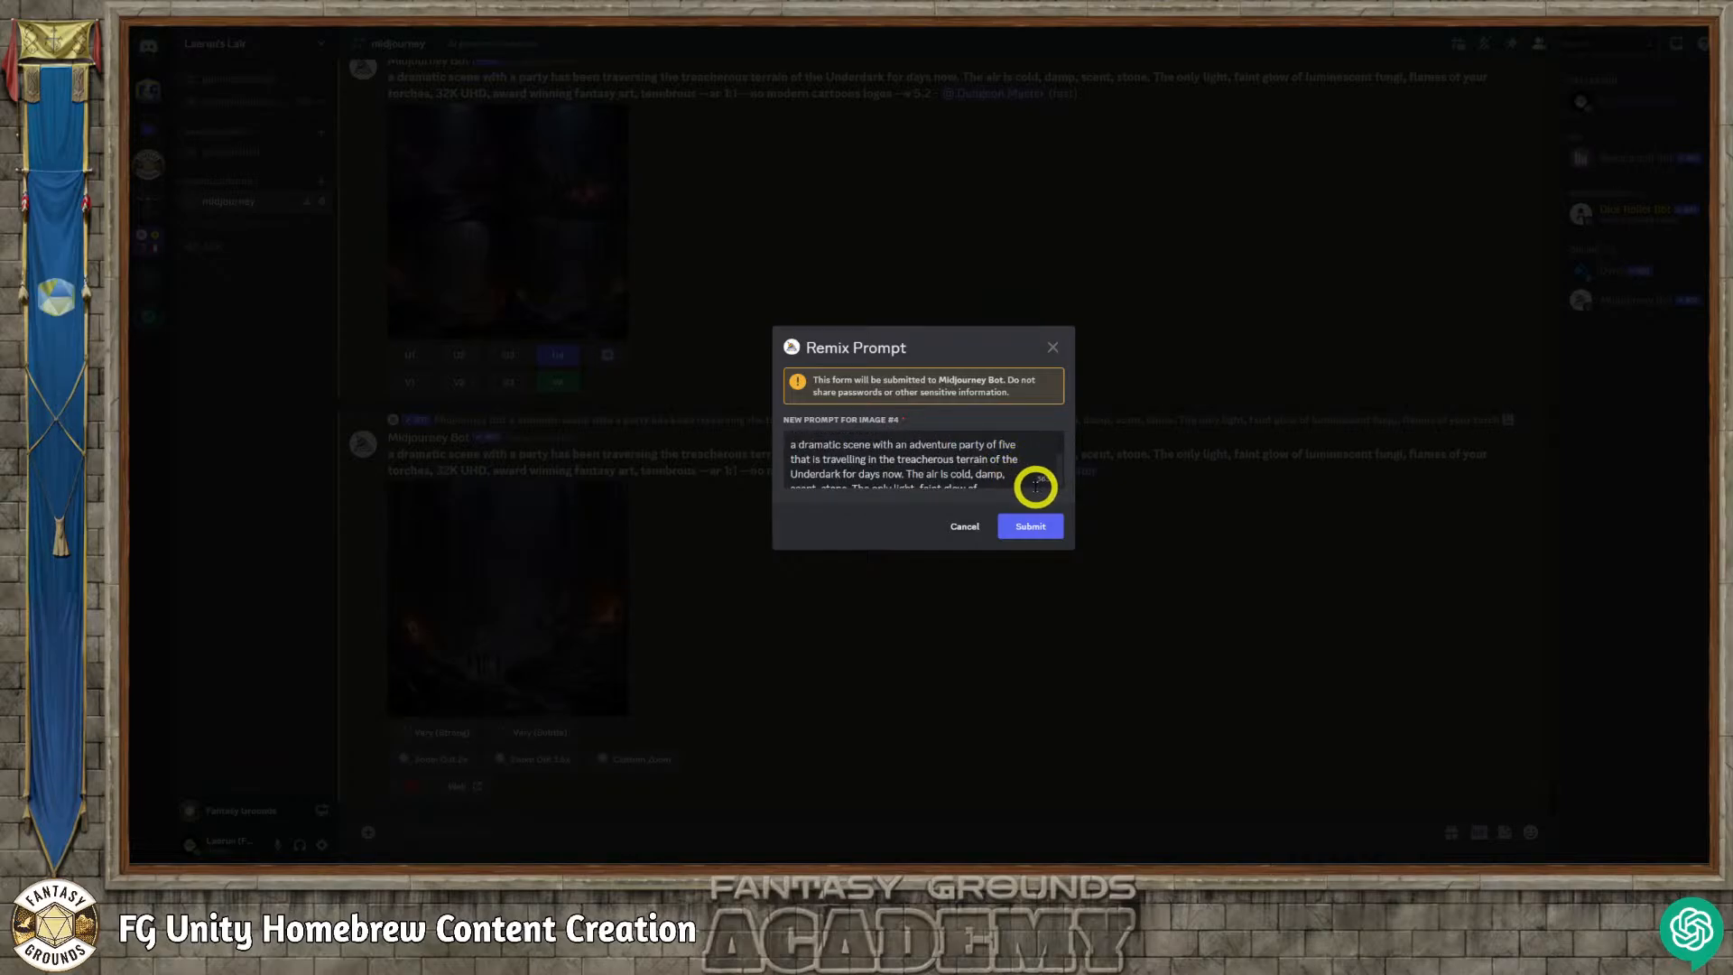
scroll(1001, 474, "down", 5)
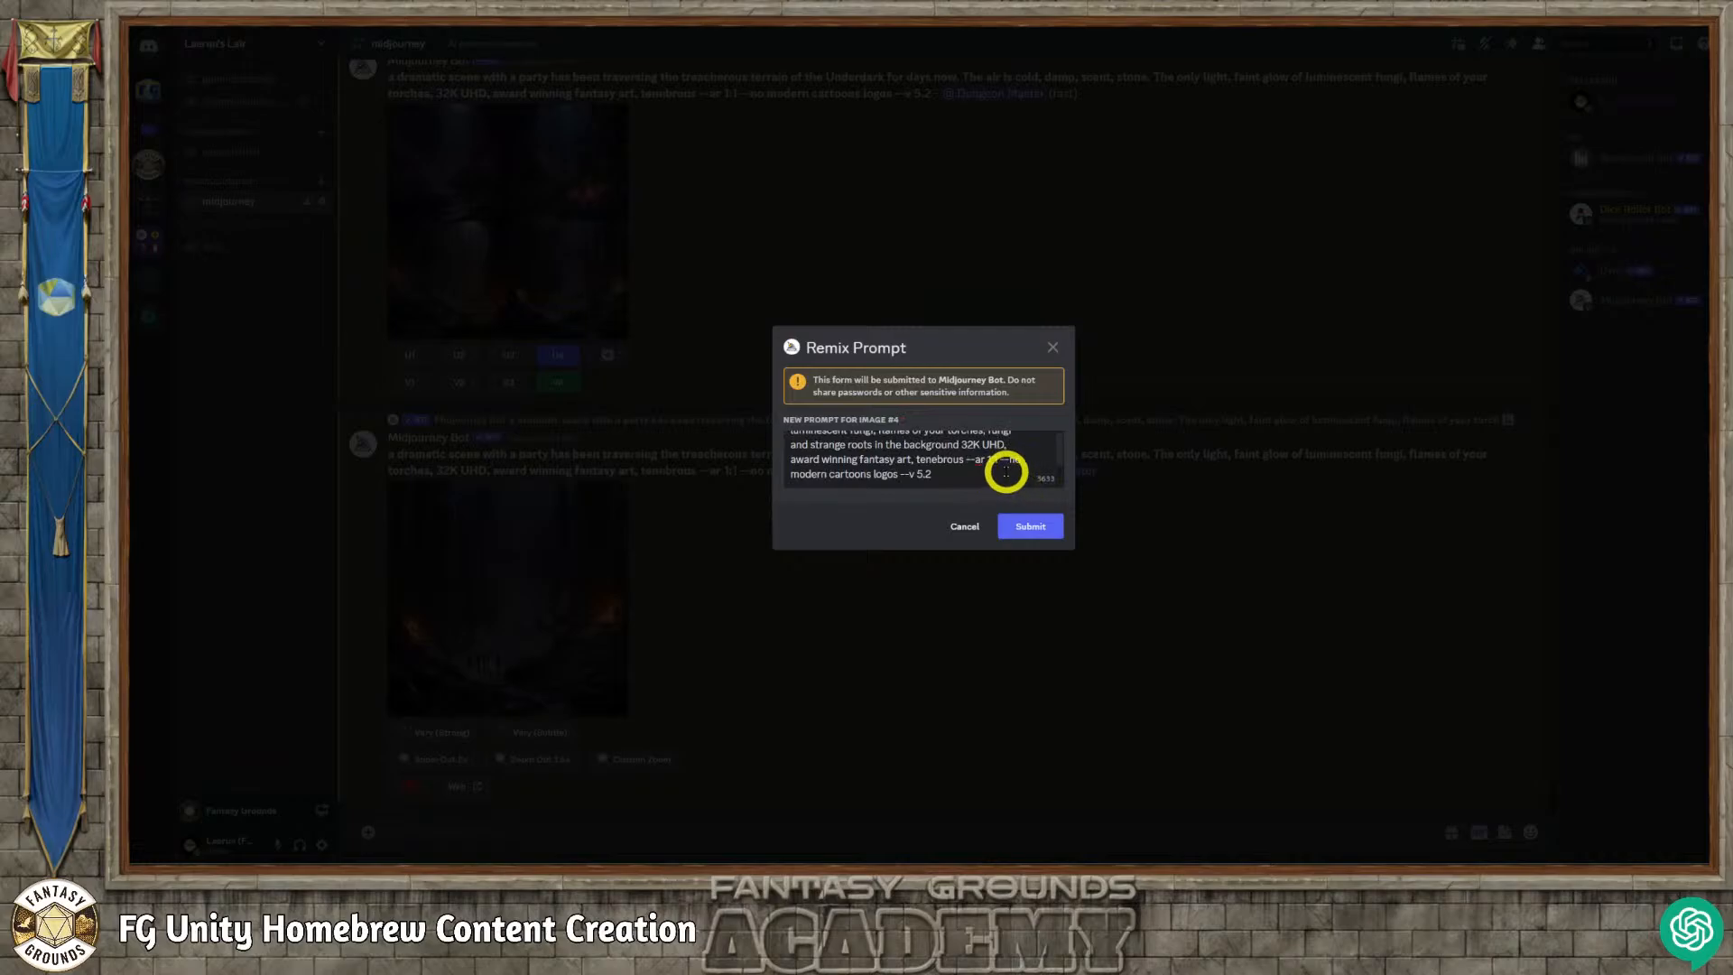
scroll(1002, 471, "up", 1)
scroll(999, 471, "down", 1)
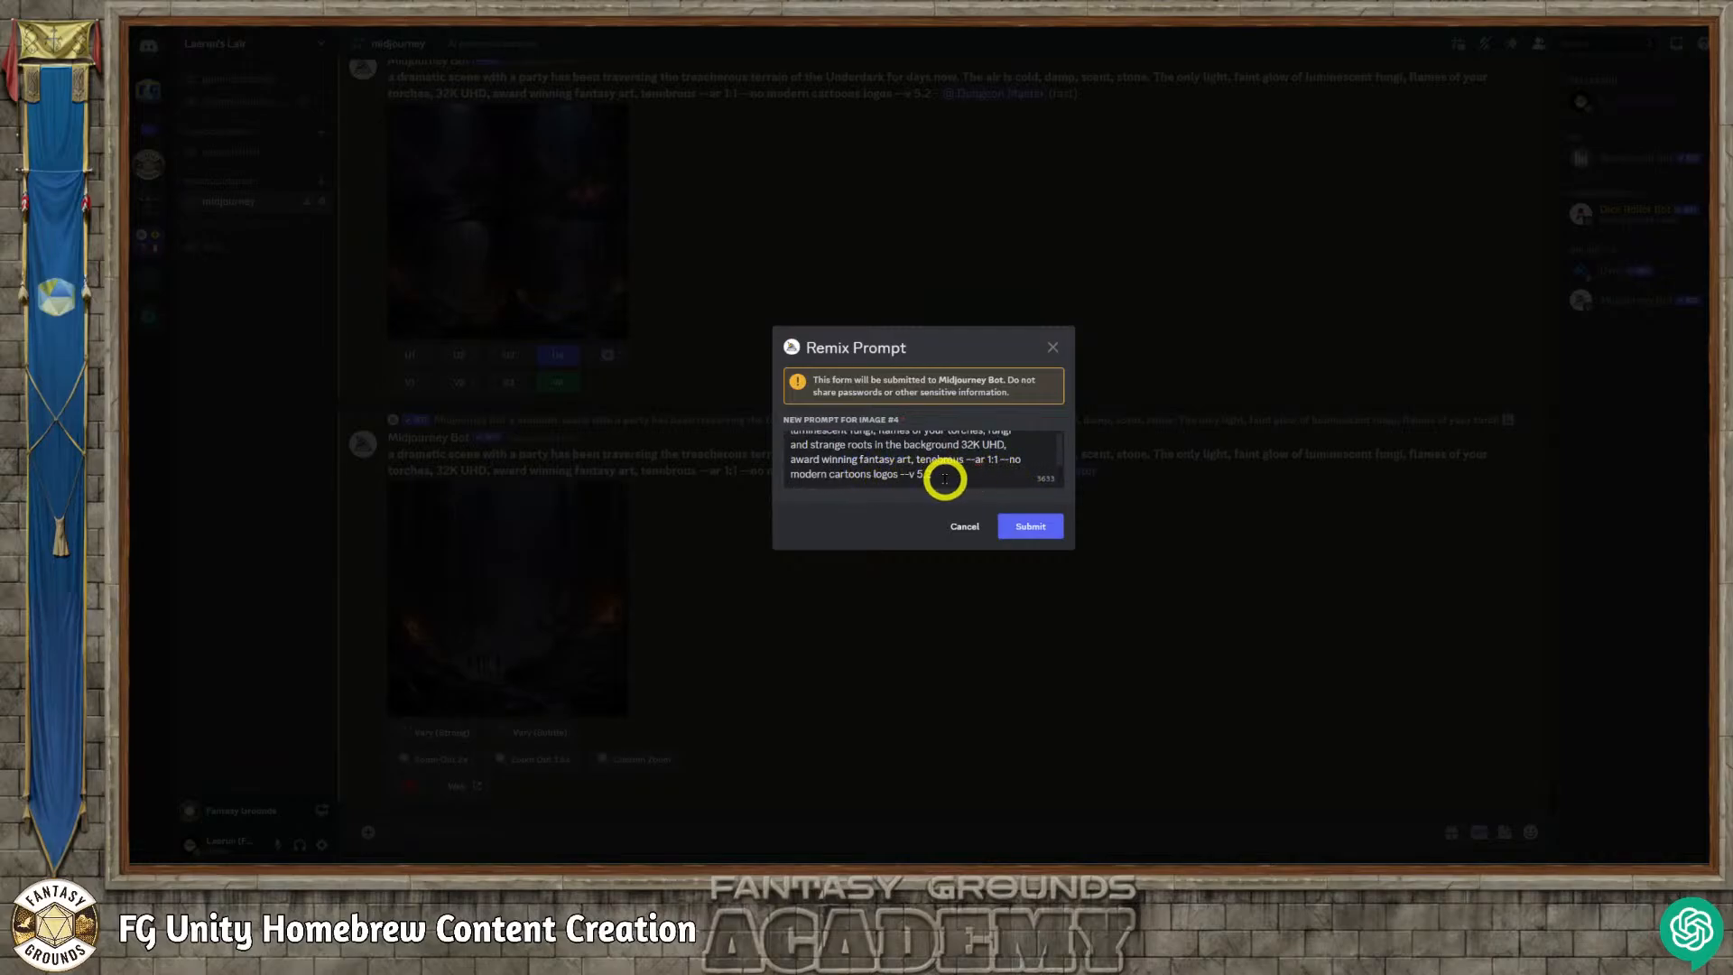
Make the remix prompt begin with "a medium shot of a dramatic scene" and submit it.
scroll(956, 477, "up", 5)
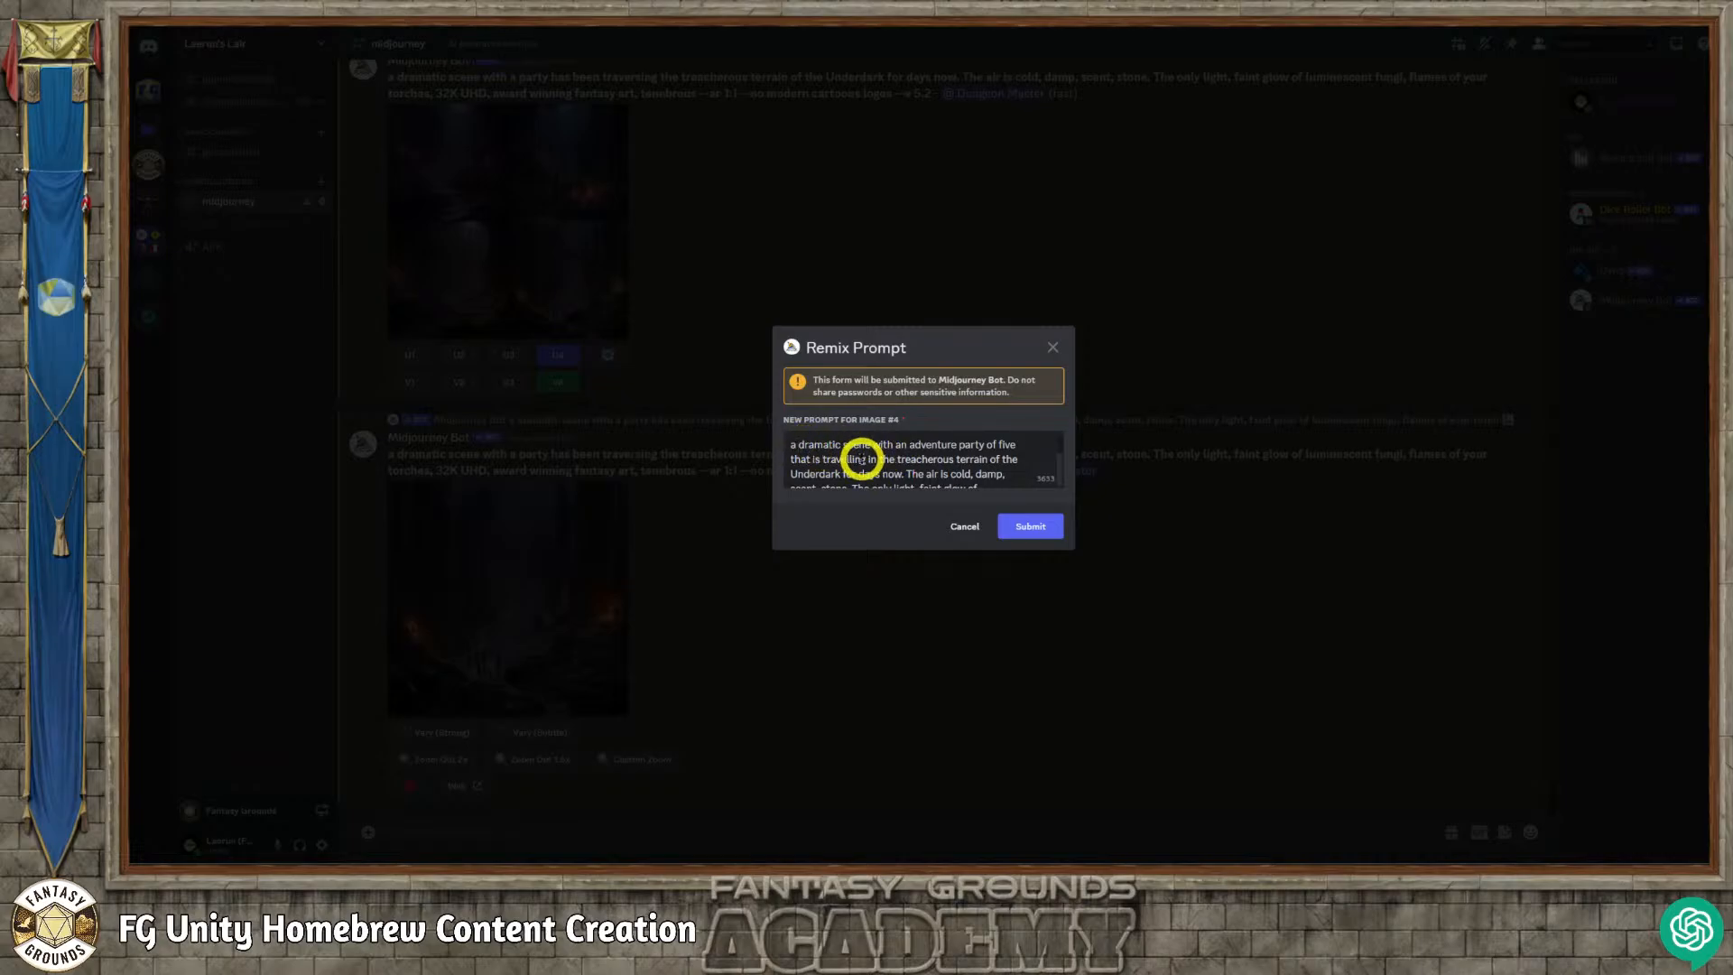
type("medium ")
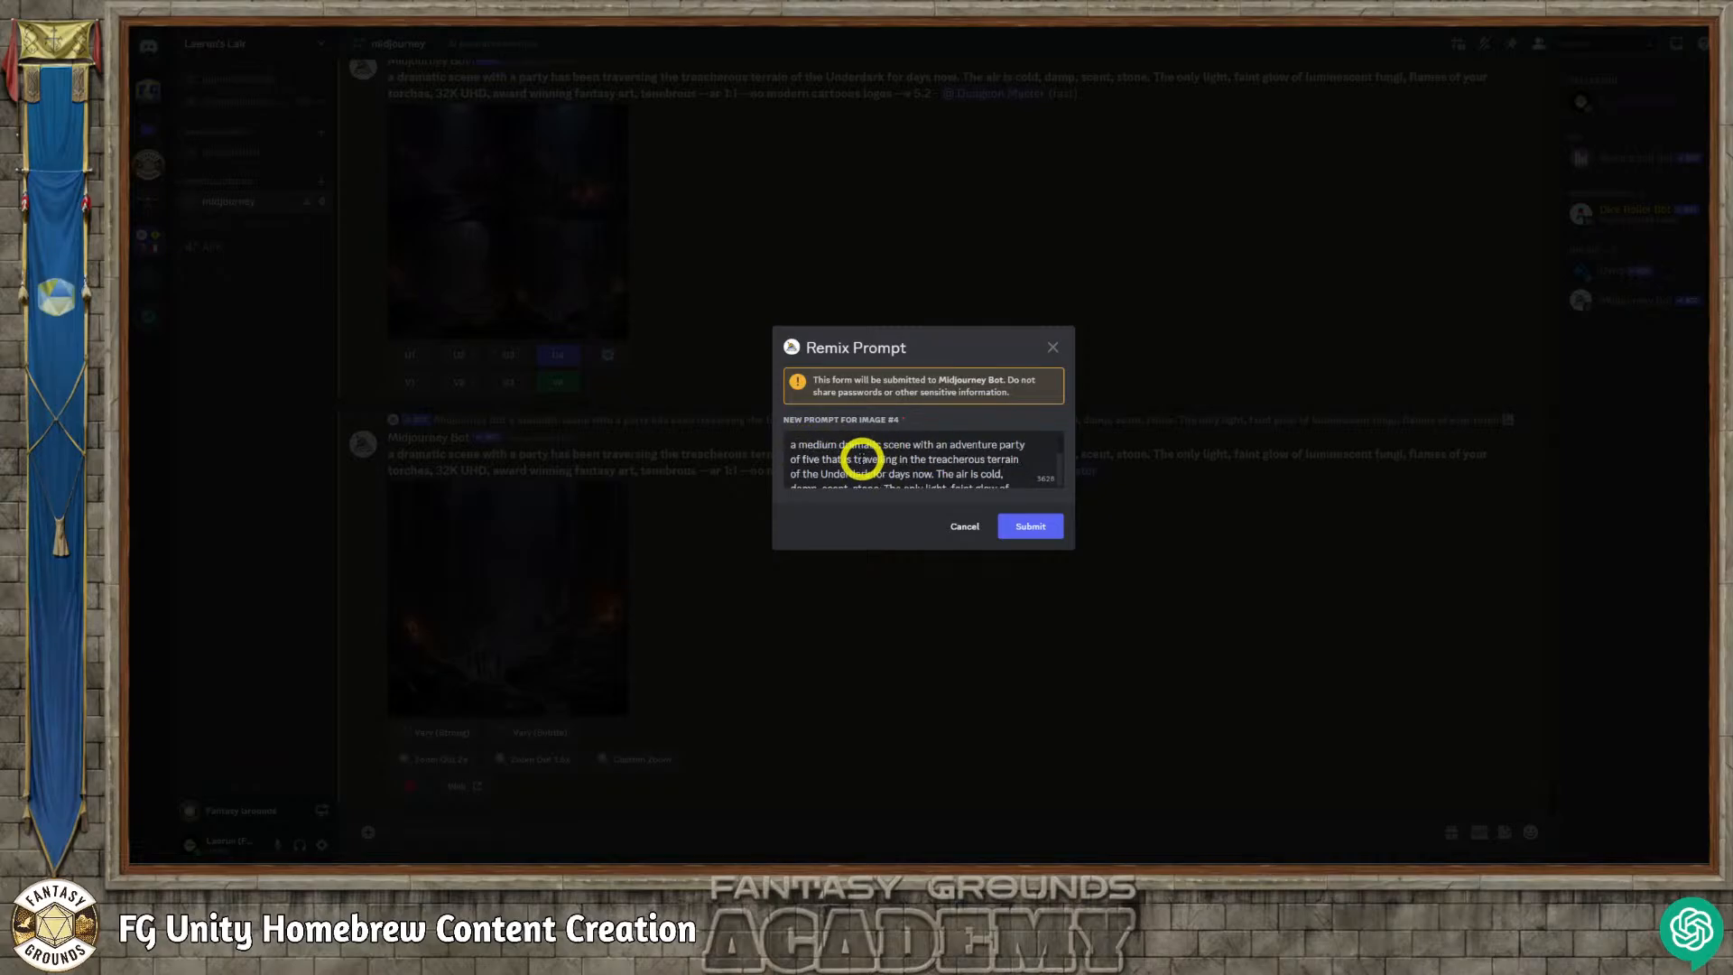
type("shot of ")
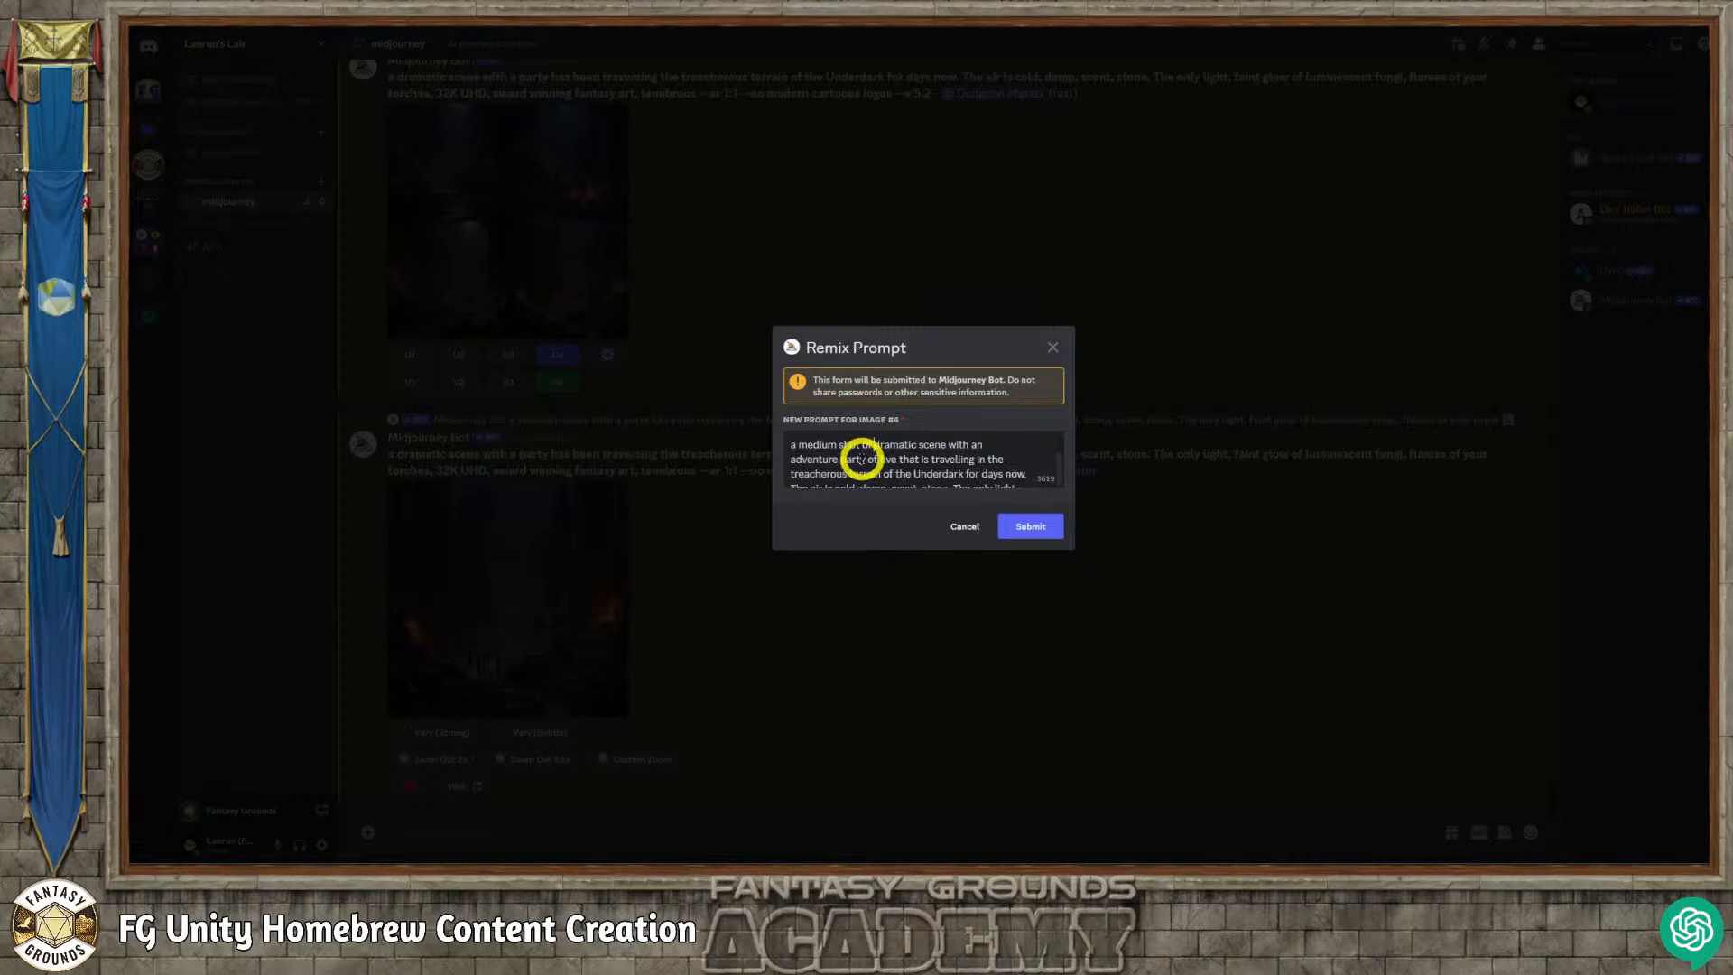
type("a")
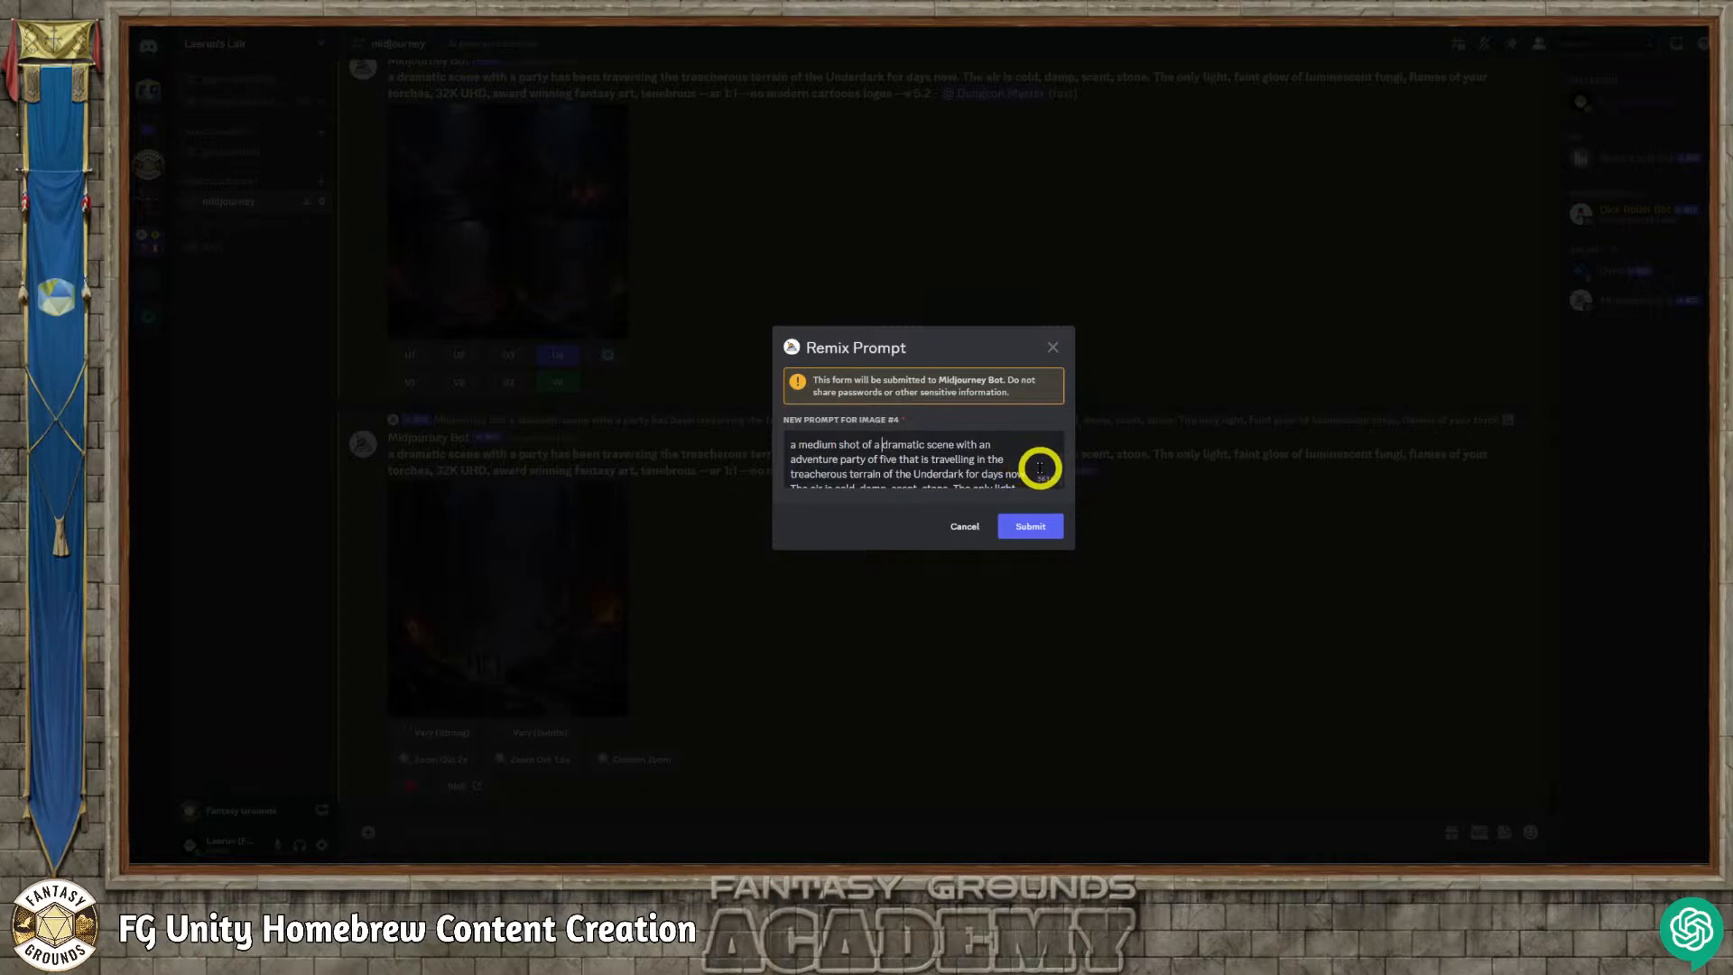
scroll(1043, 467, "down", 5)
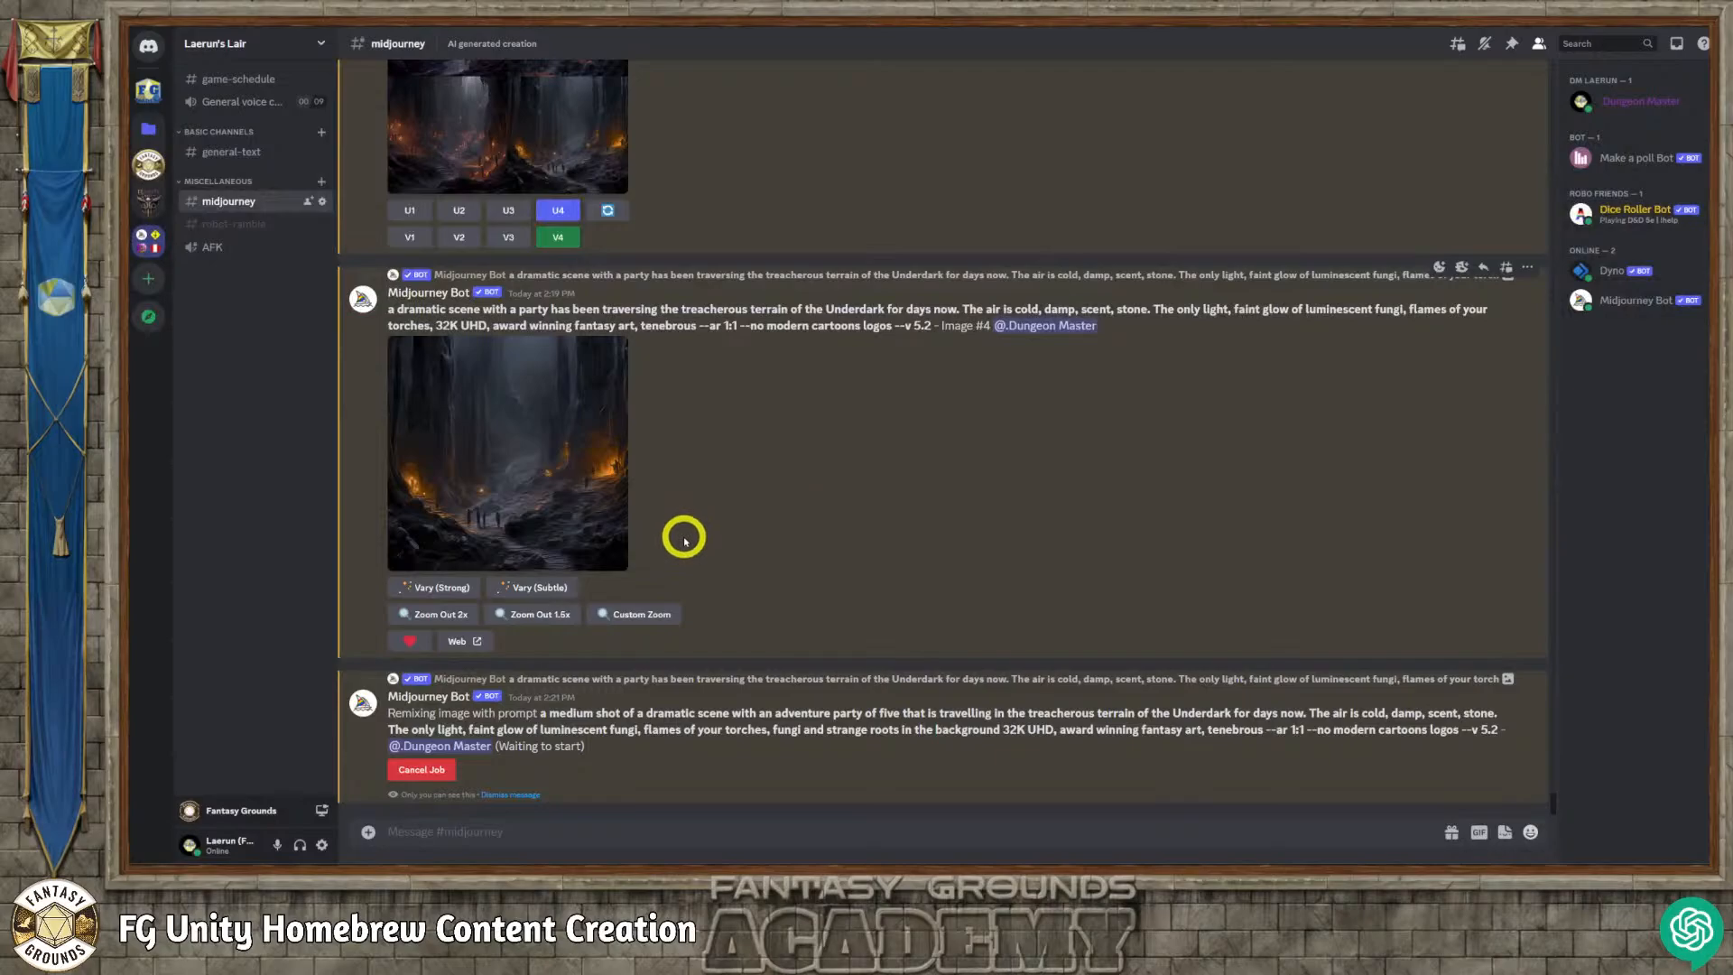
Request strong variations of the upscaled image 4 using its existing prompt and follow the running jobs.
scroll(683, 540, "up", 3)
scroll(681, 538, "down", 3)
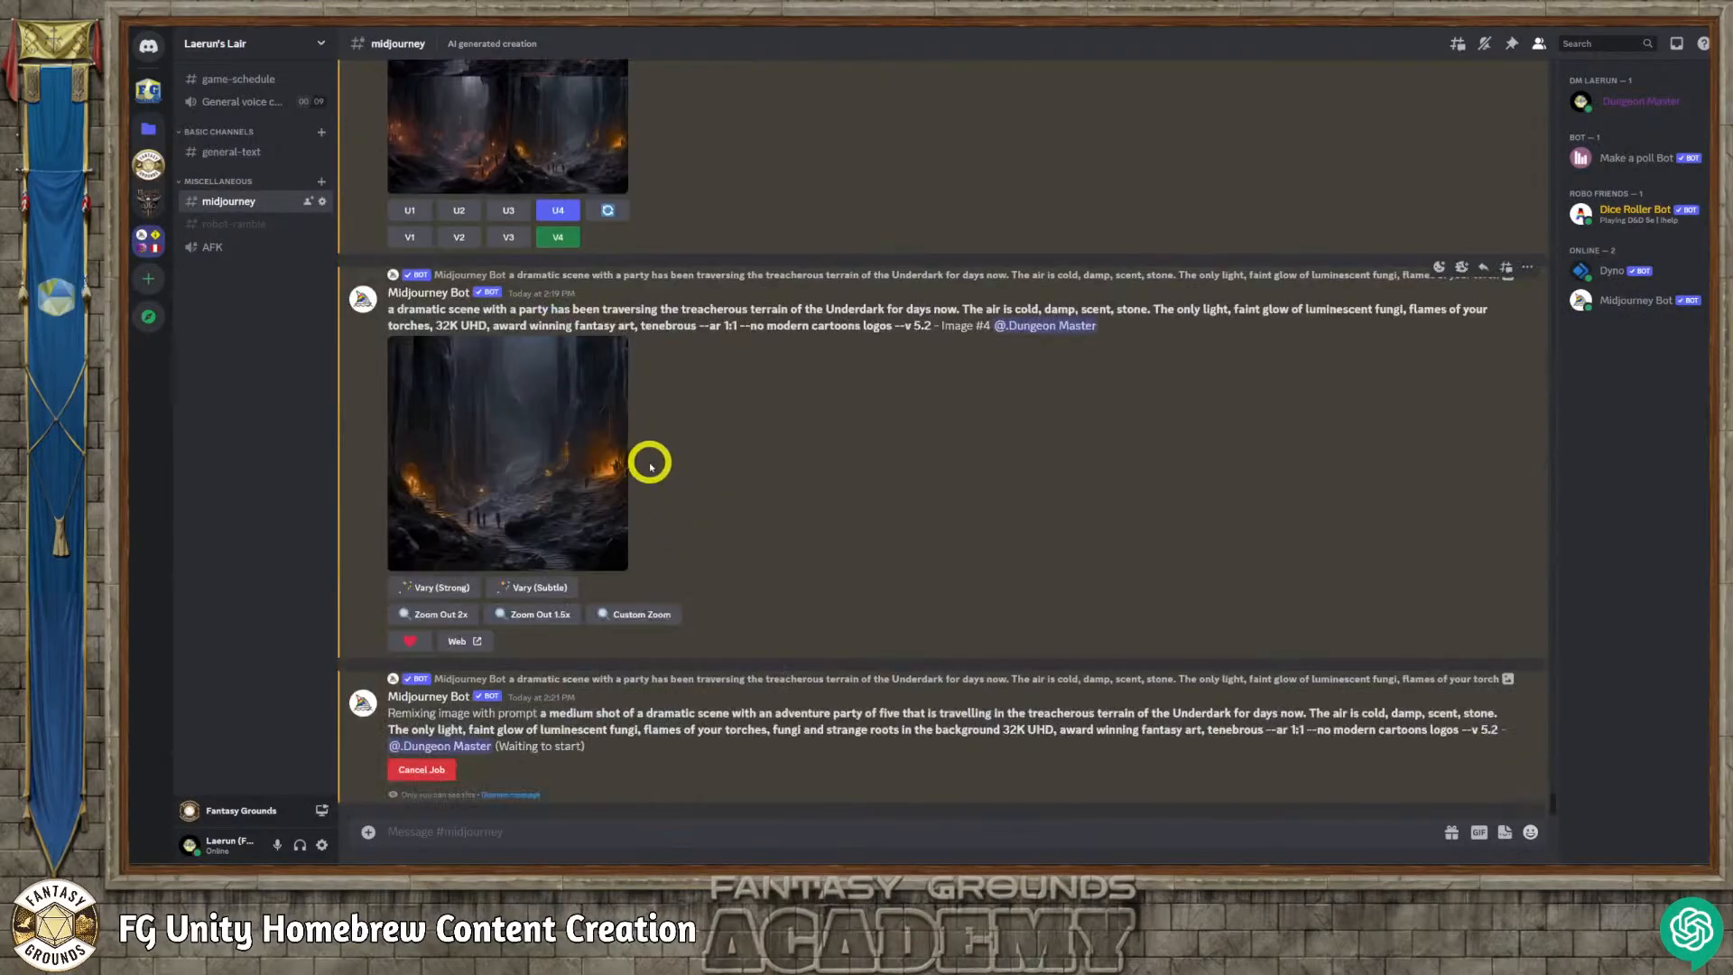
scroll(646, 459, "up", 3)
scroll(646, 459, "down", 3)
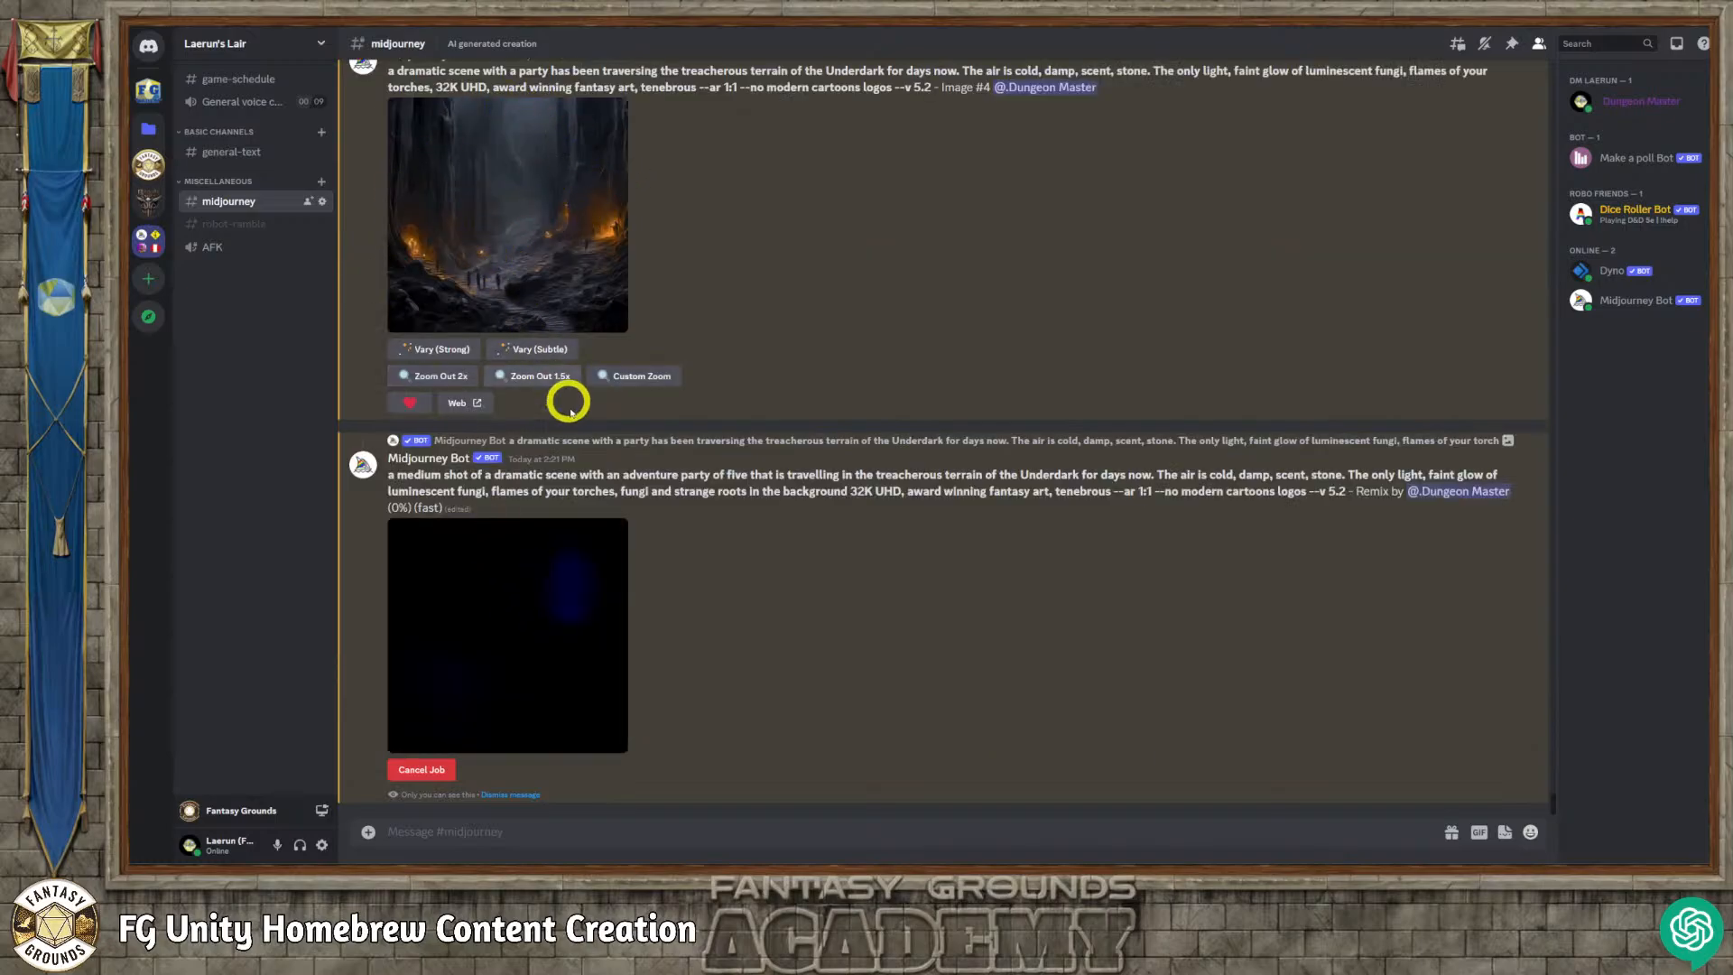
left_click(443, 359)
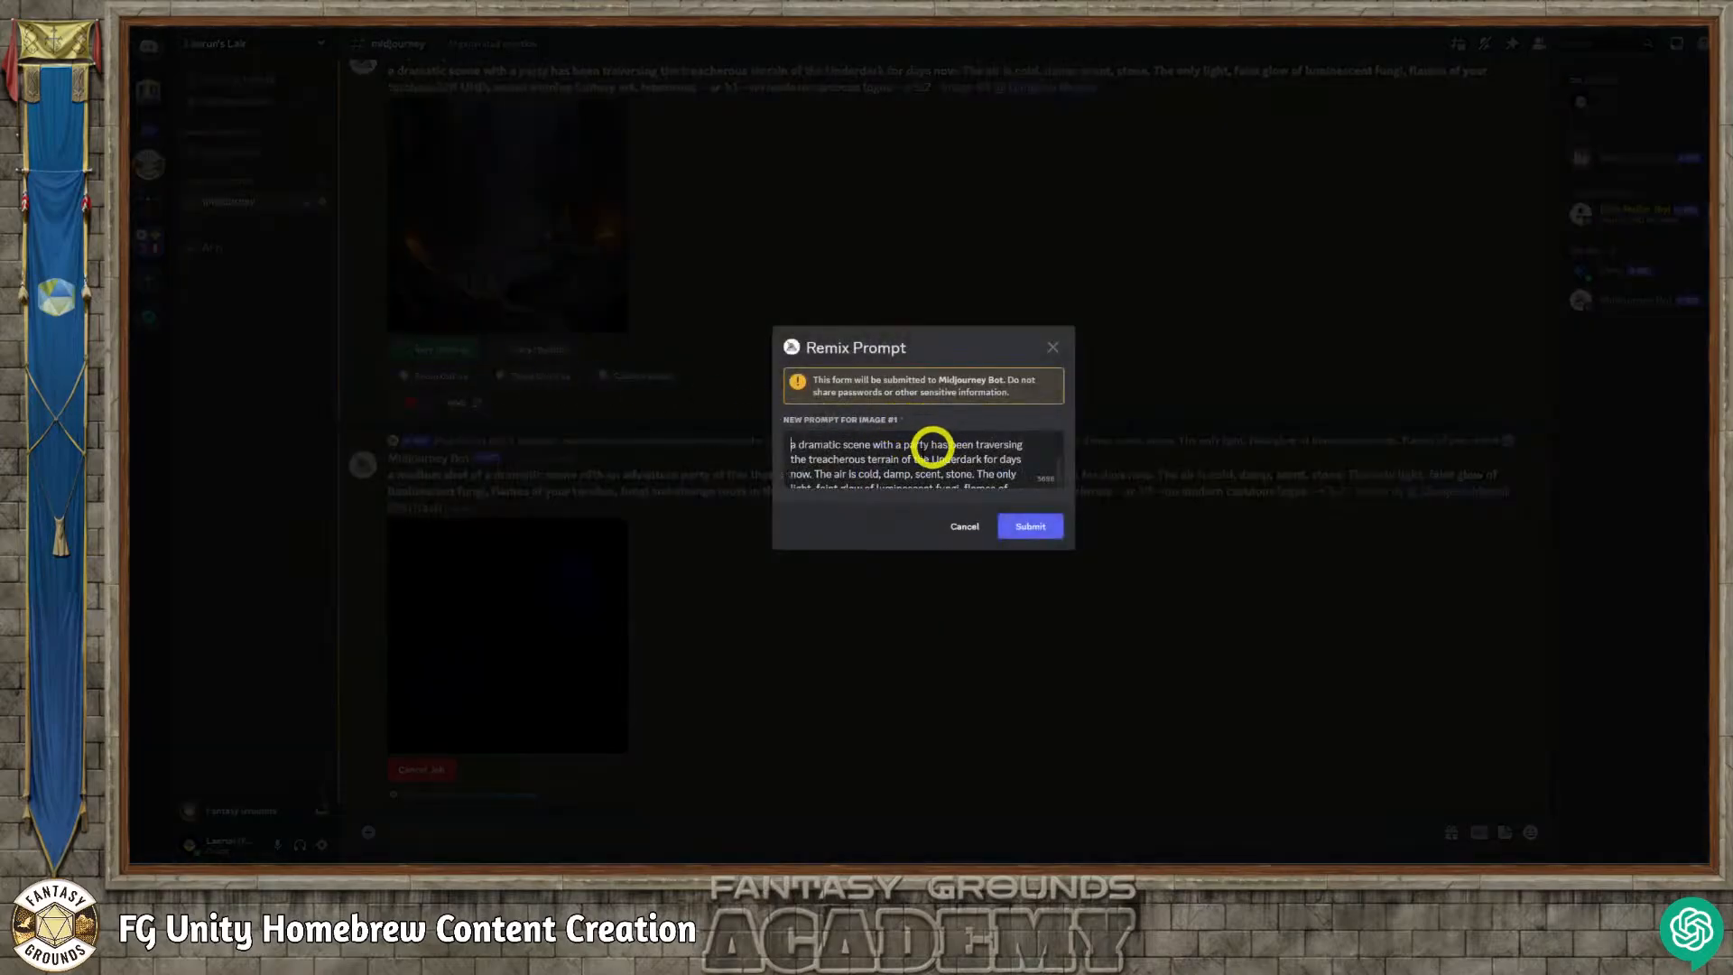
left_click(1022, 526)
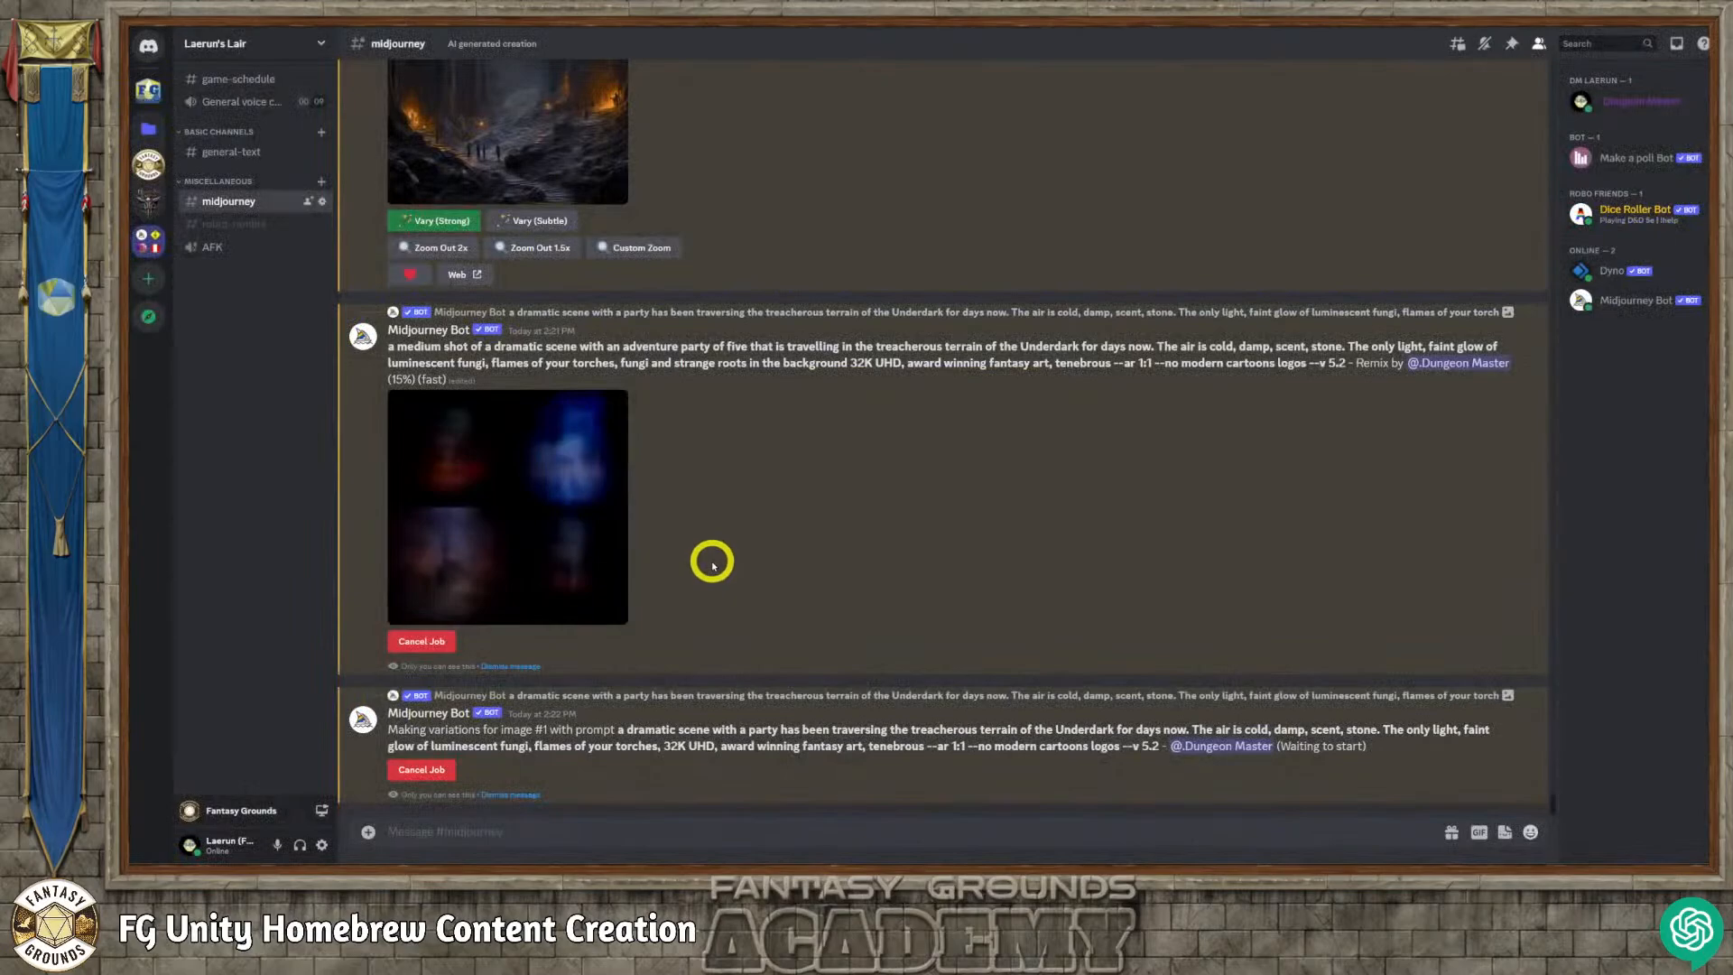
scroll(658, 511, "up", 2)
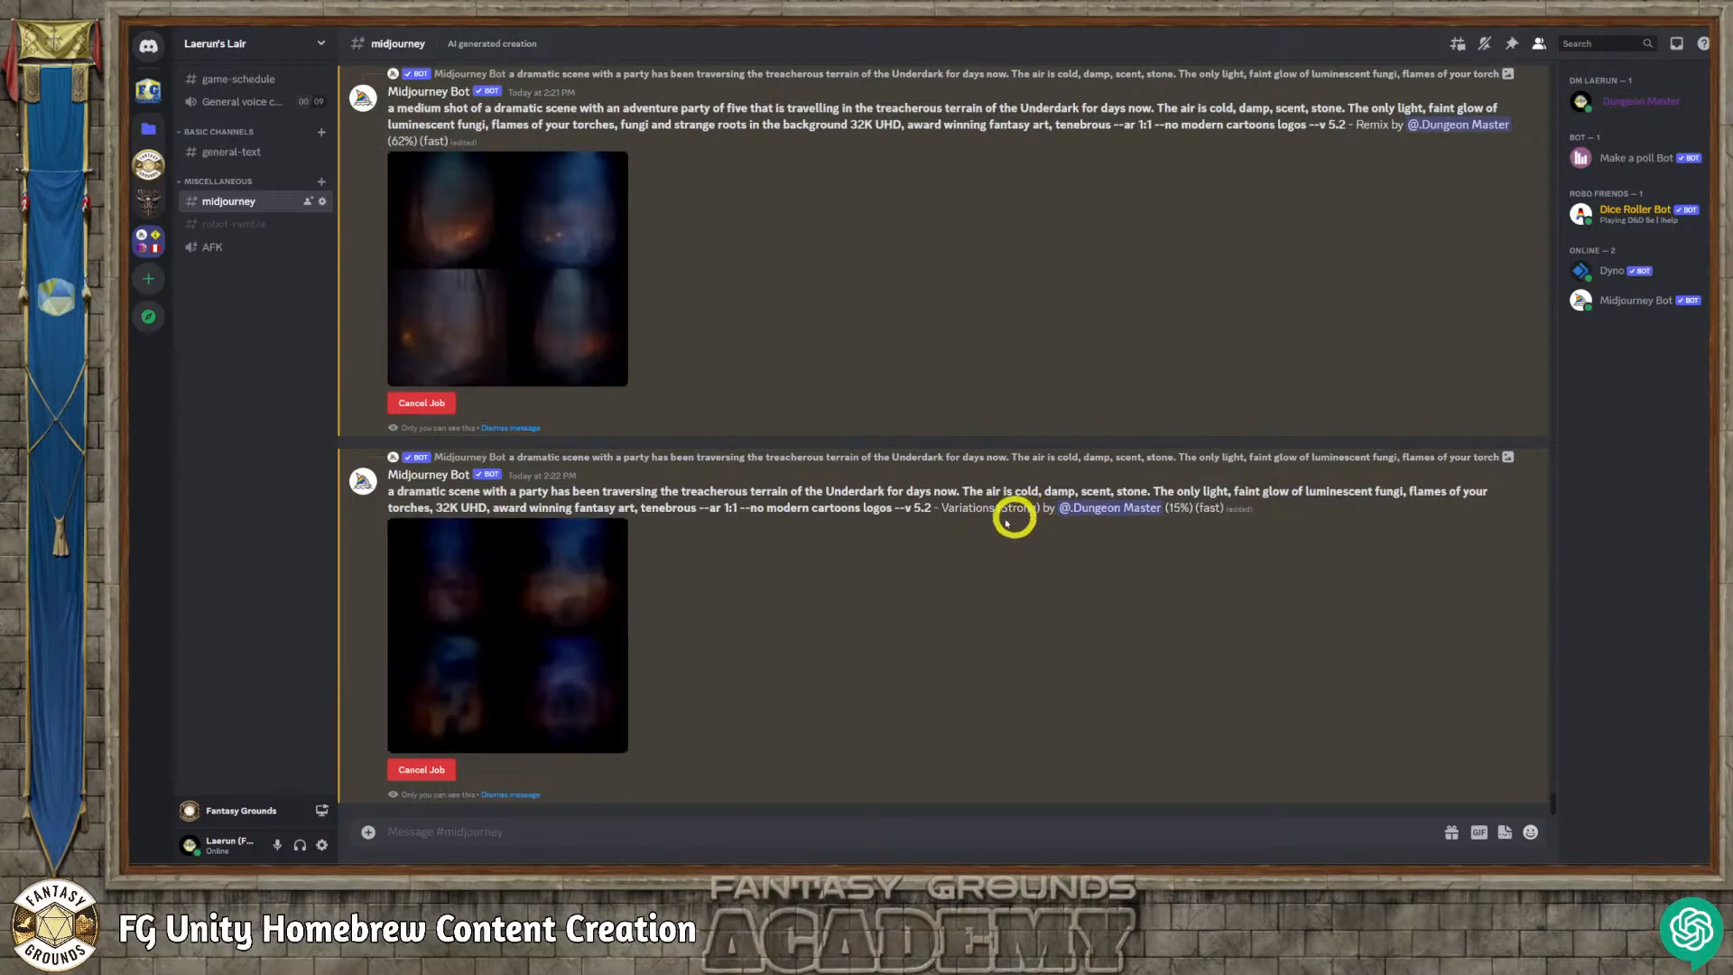
Compare the previews of the running remix and strong-variation jobs with the earlier upscaled image 4.
scroll(765, 552, "up", 1)
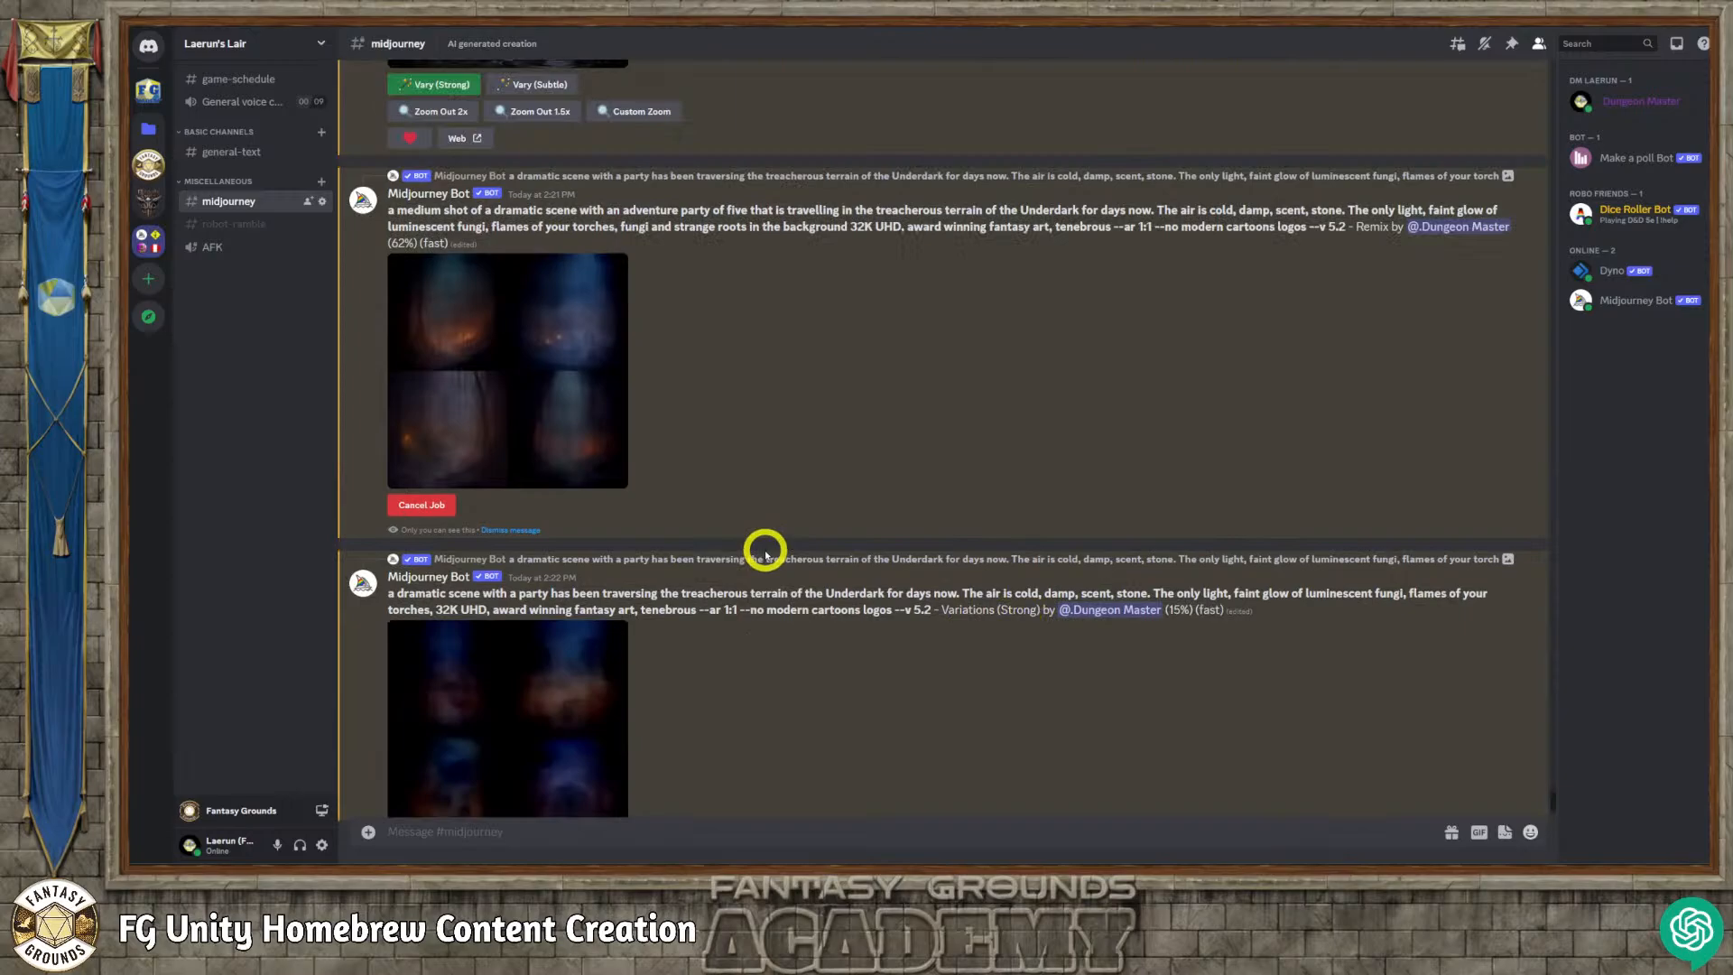
scroll(765, 552, "up", 1)
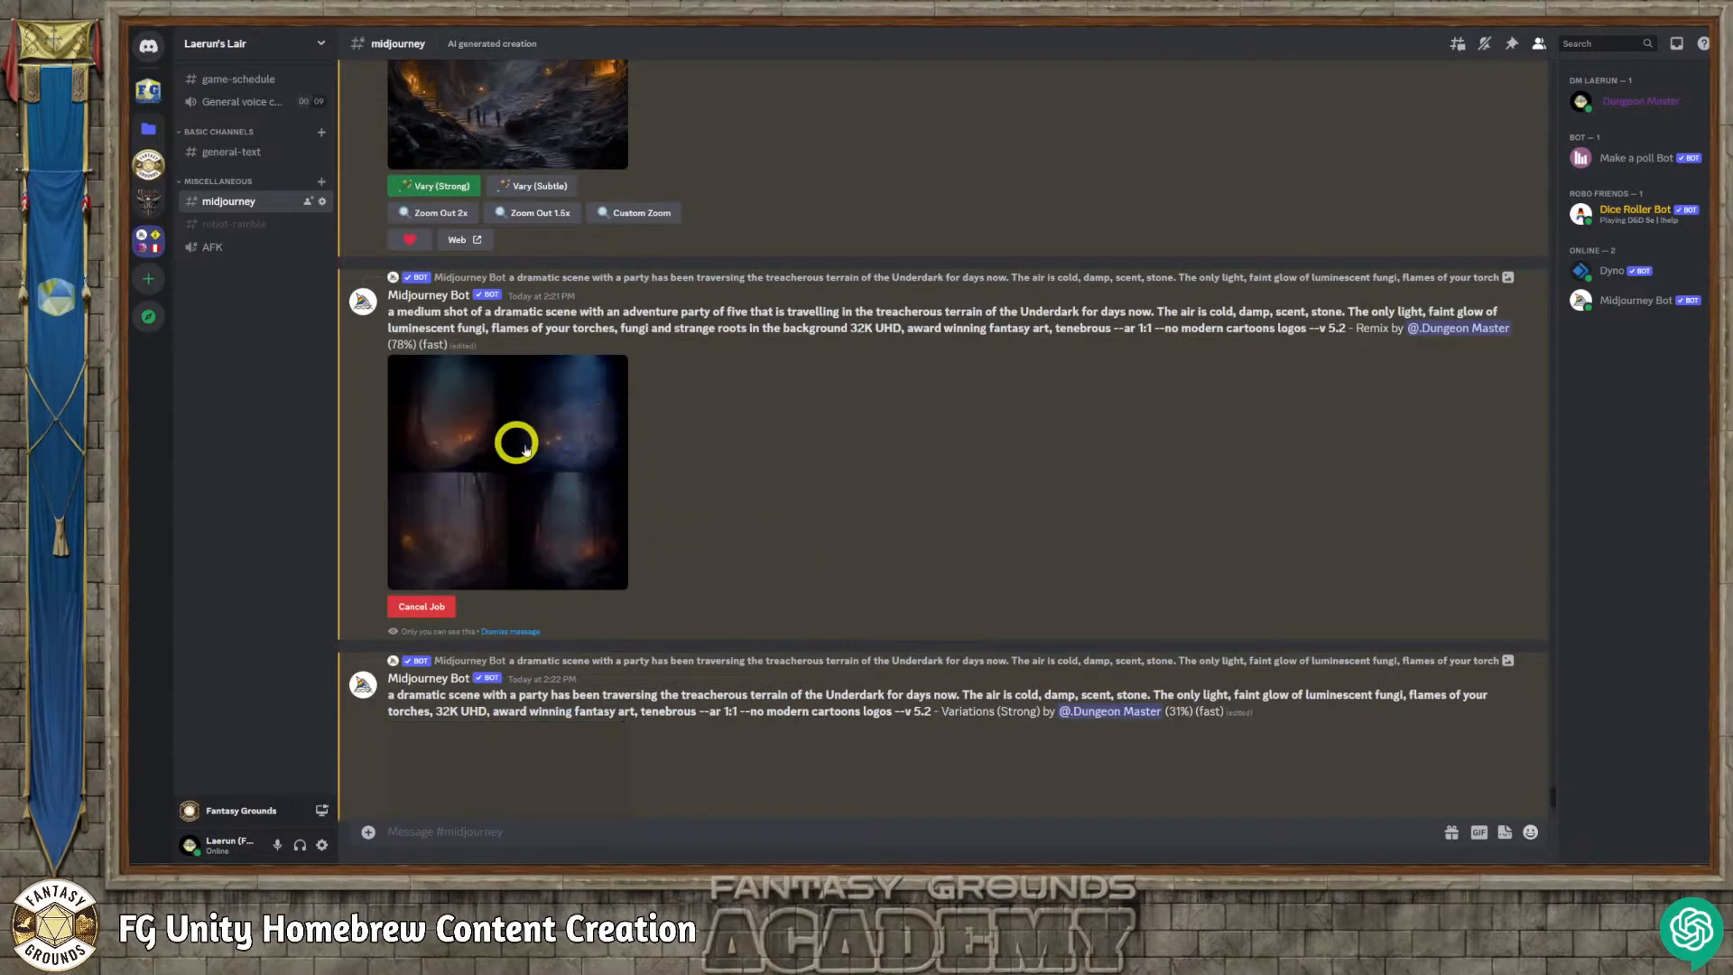
scroll(628, 556, "down", 2)
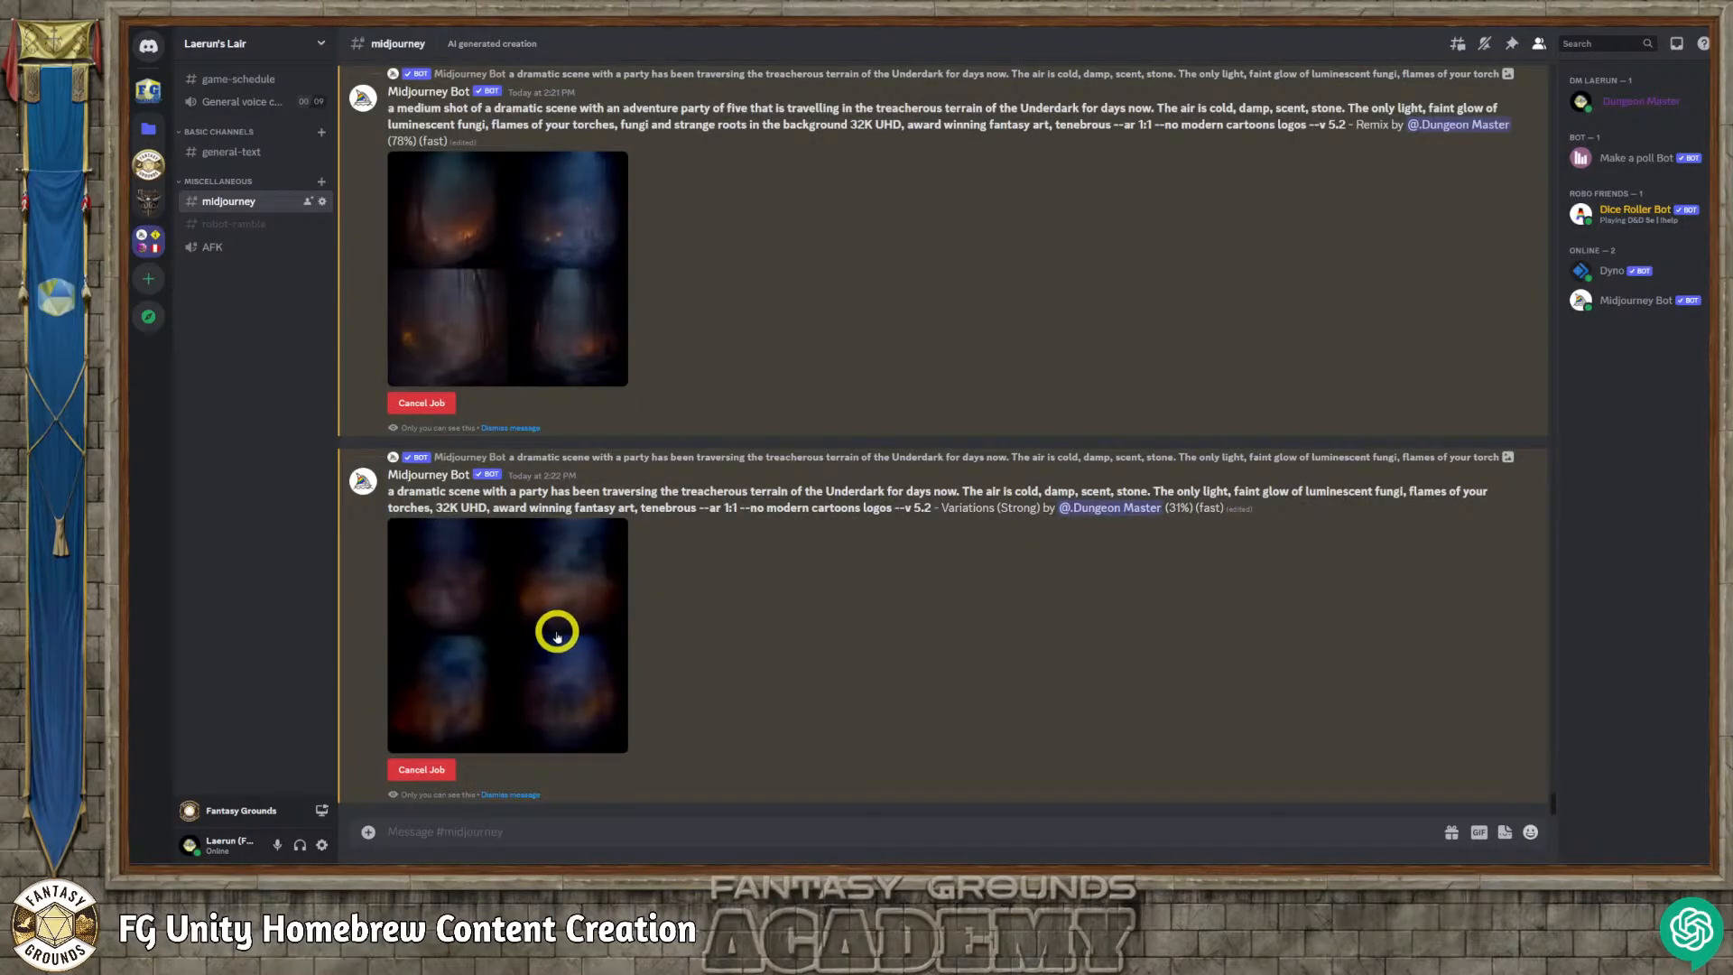
scroll(560, 631, "up", 2)
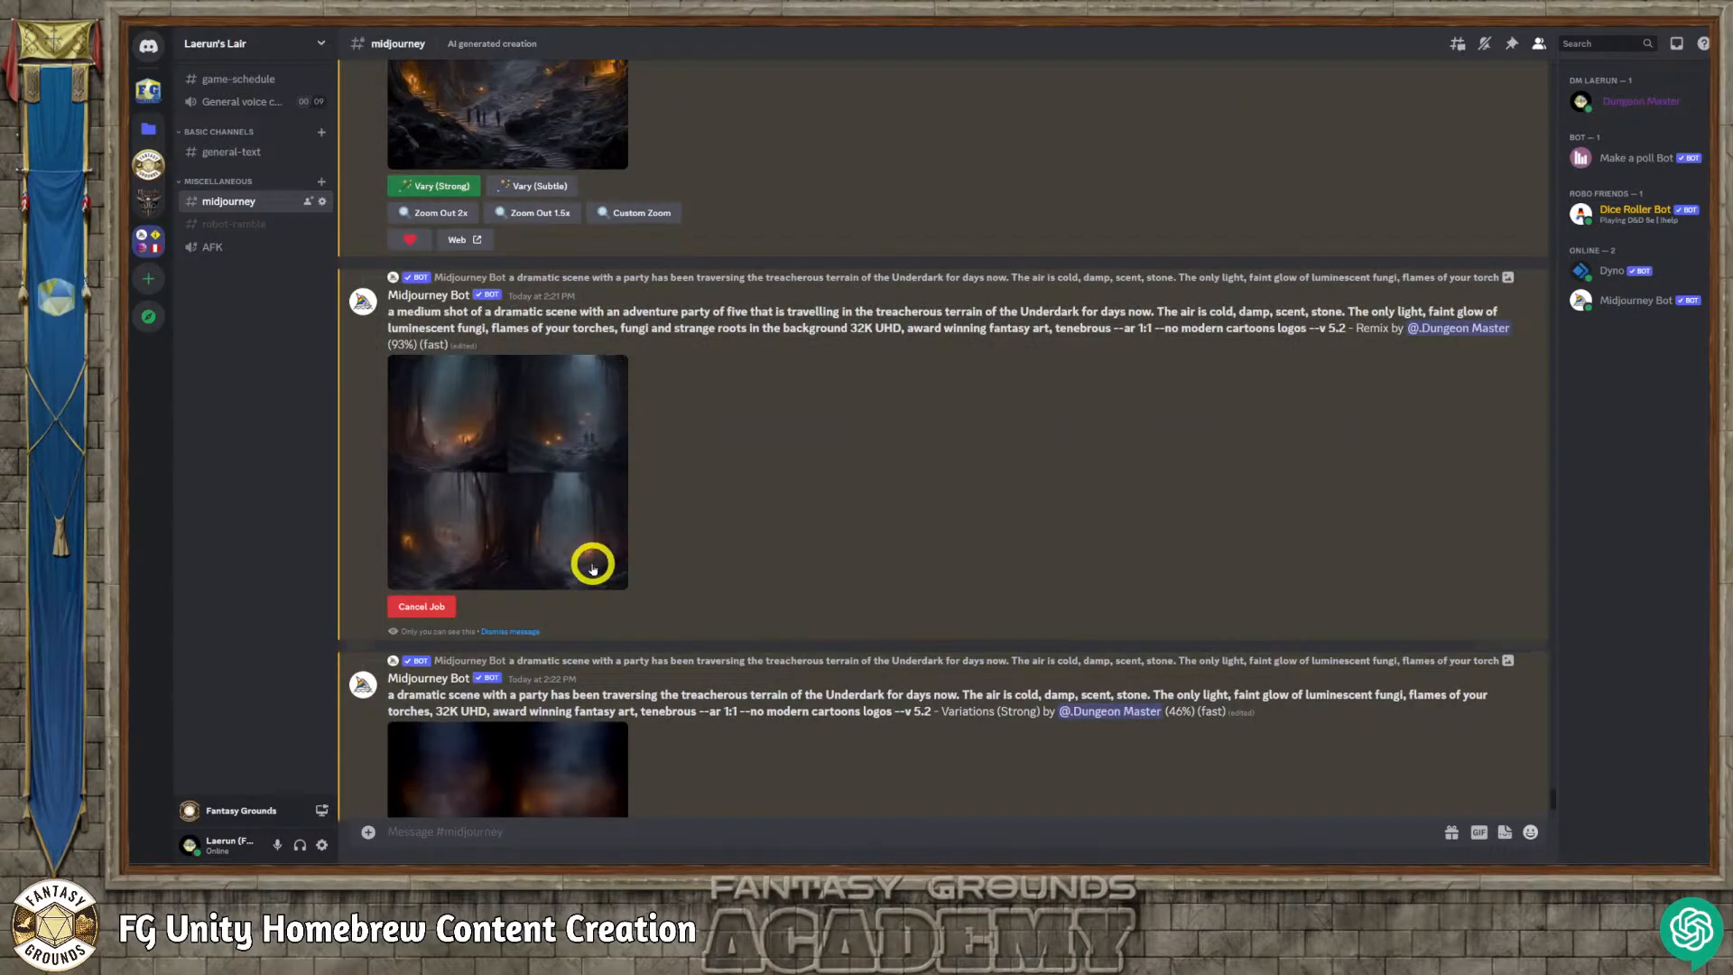
scroll(592, 564, "down", 2)
scroll(592, 564, "up", 2)
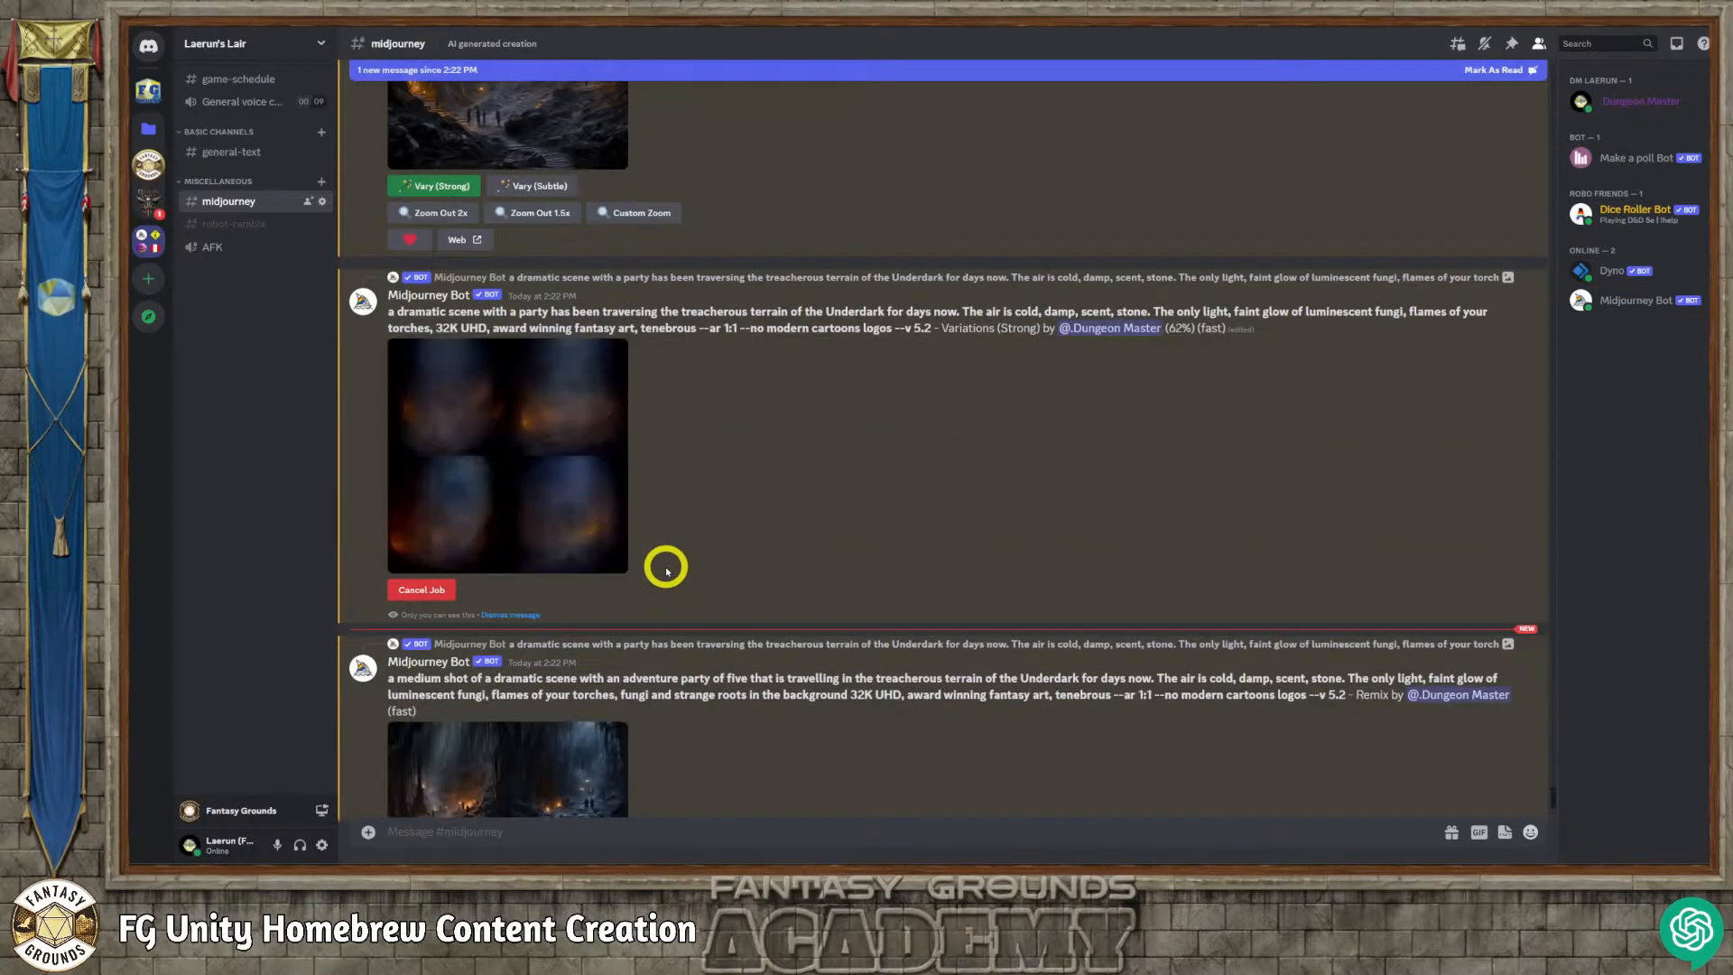
scroll(666, 567, "up", 3)
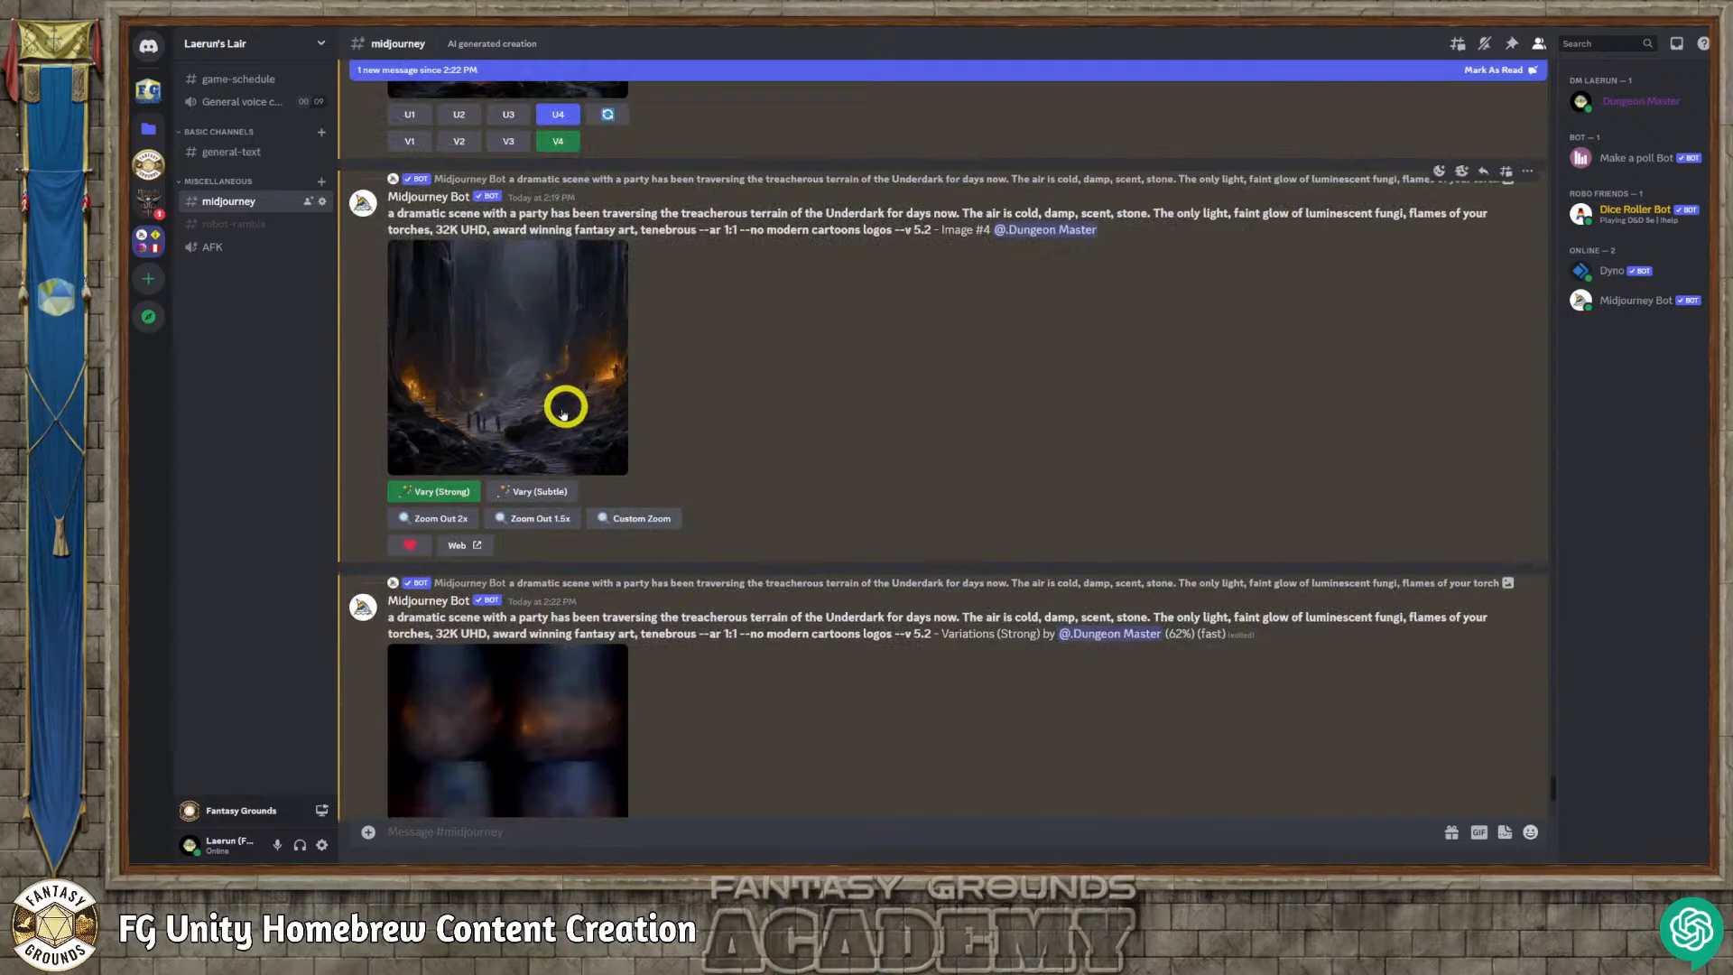
scroll(557, 422, "down", 5)
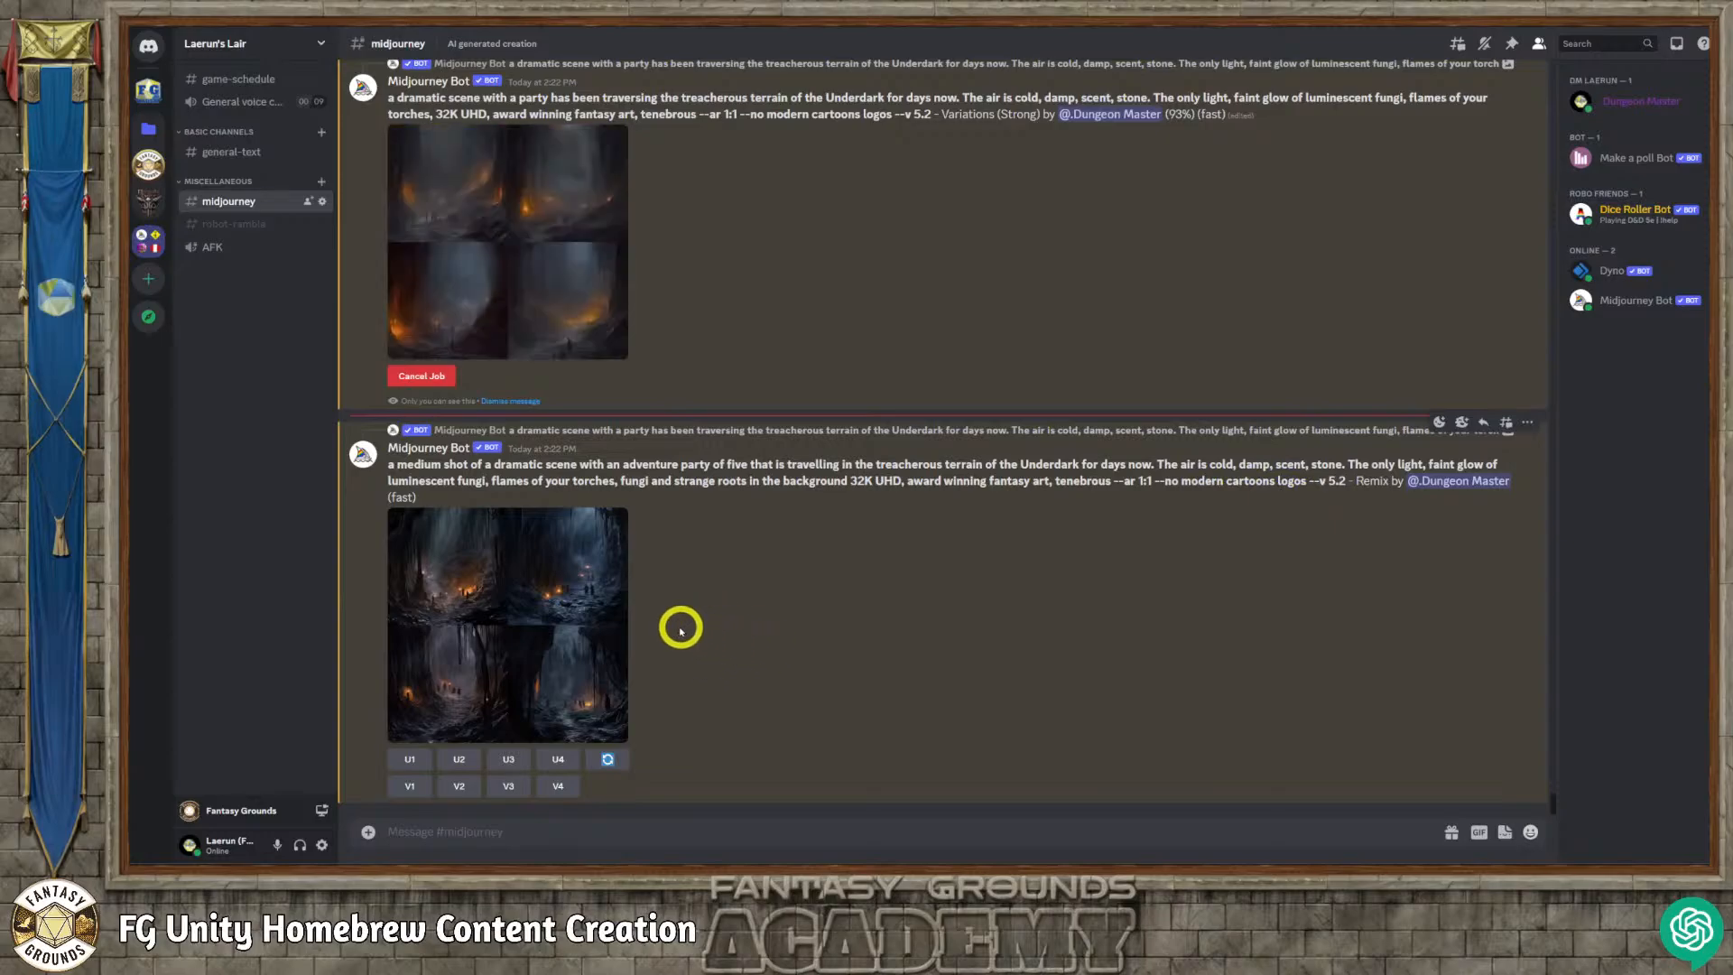
View the medium-shot remix grid enlarged, and upscale images 1 and 3 of the strong-variations grid.
left_click(514, 596)
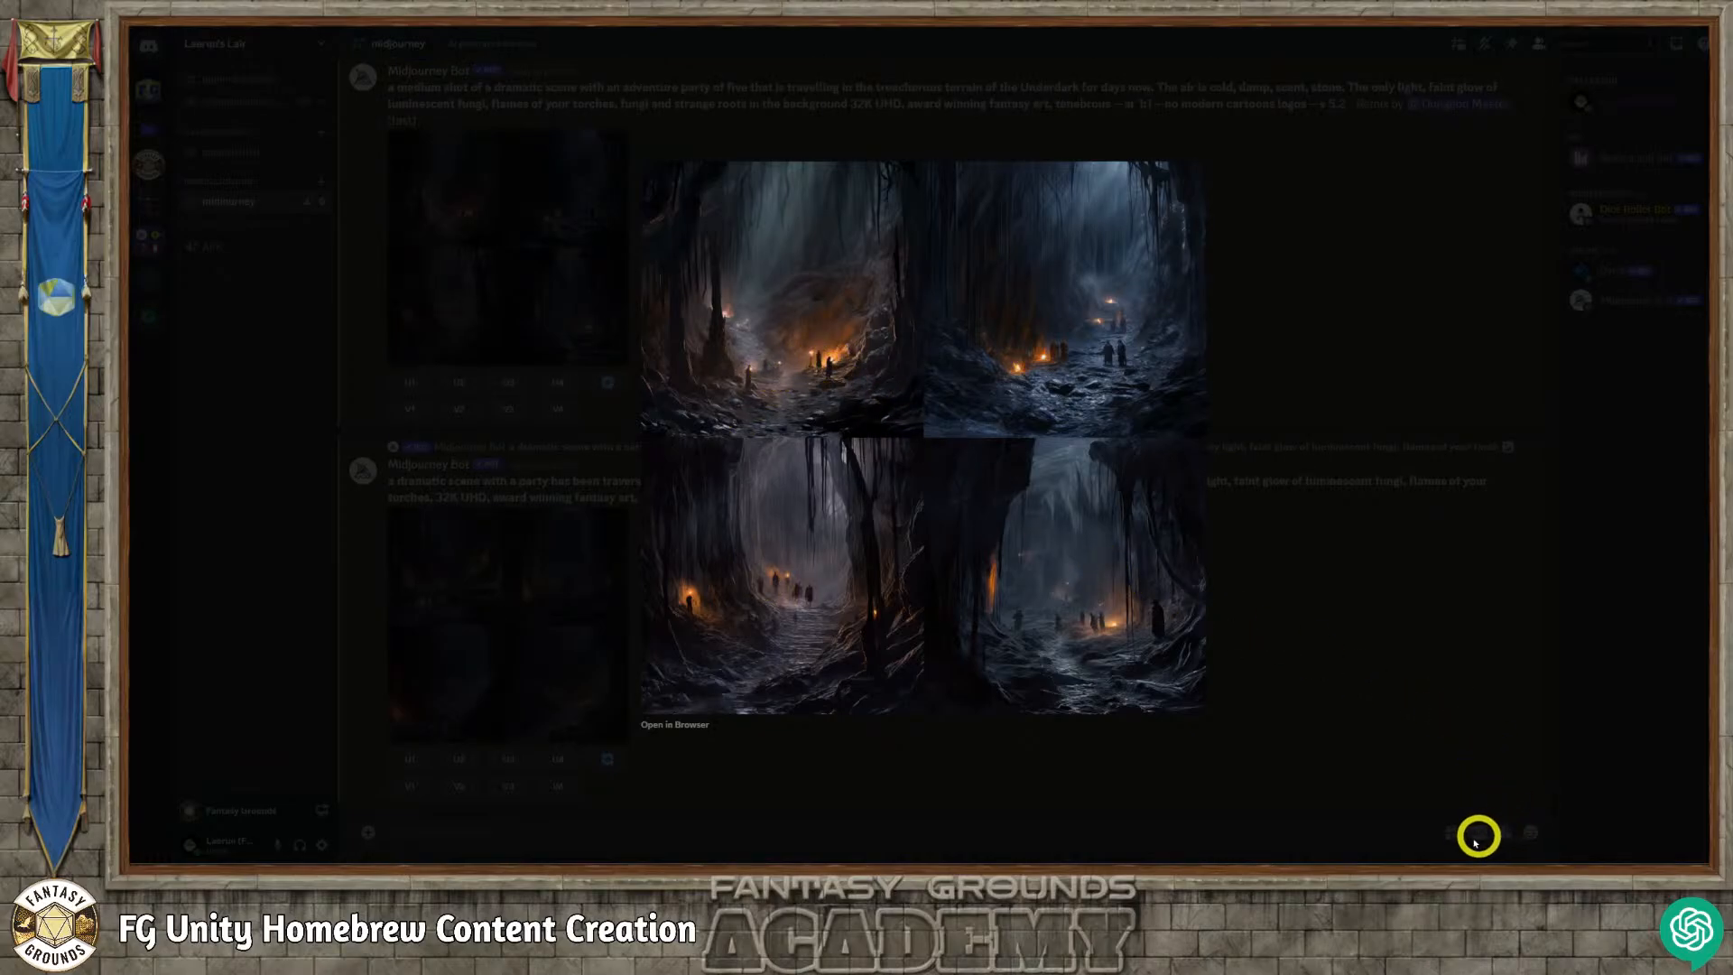
left_click(1315, 733)
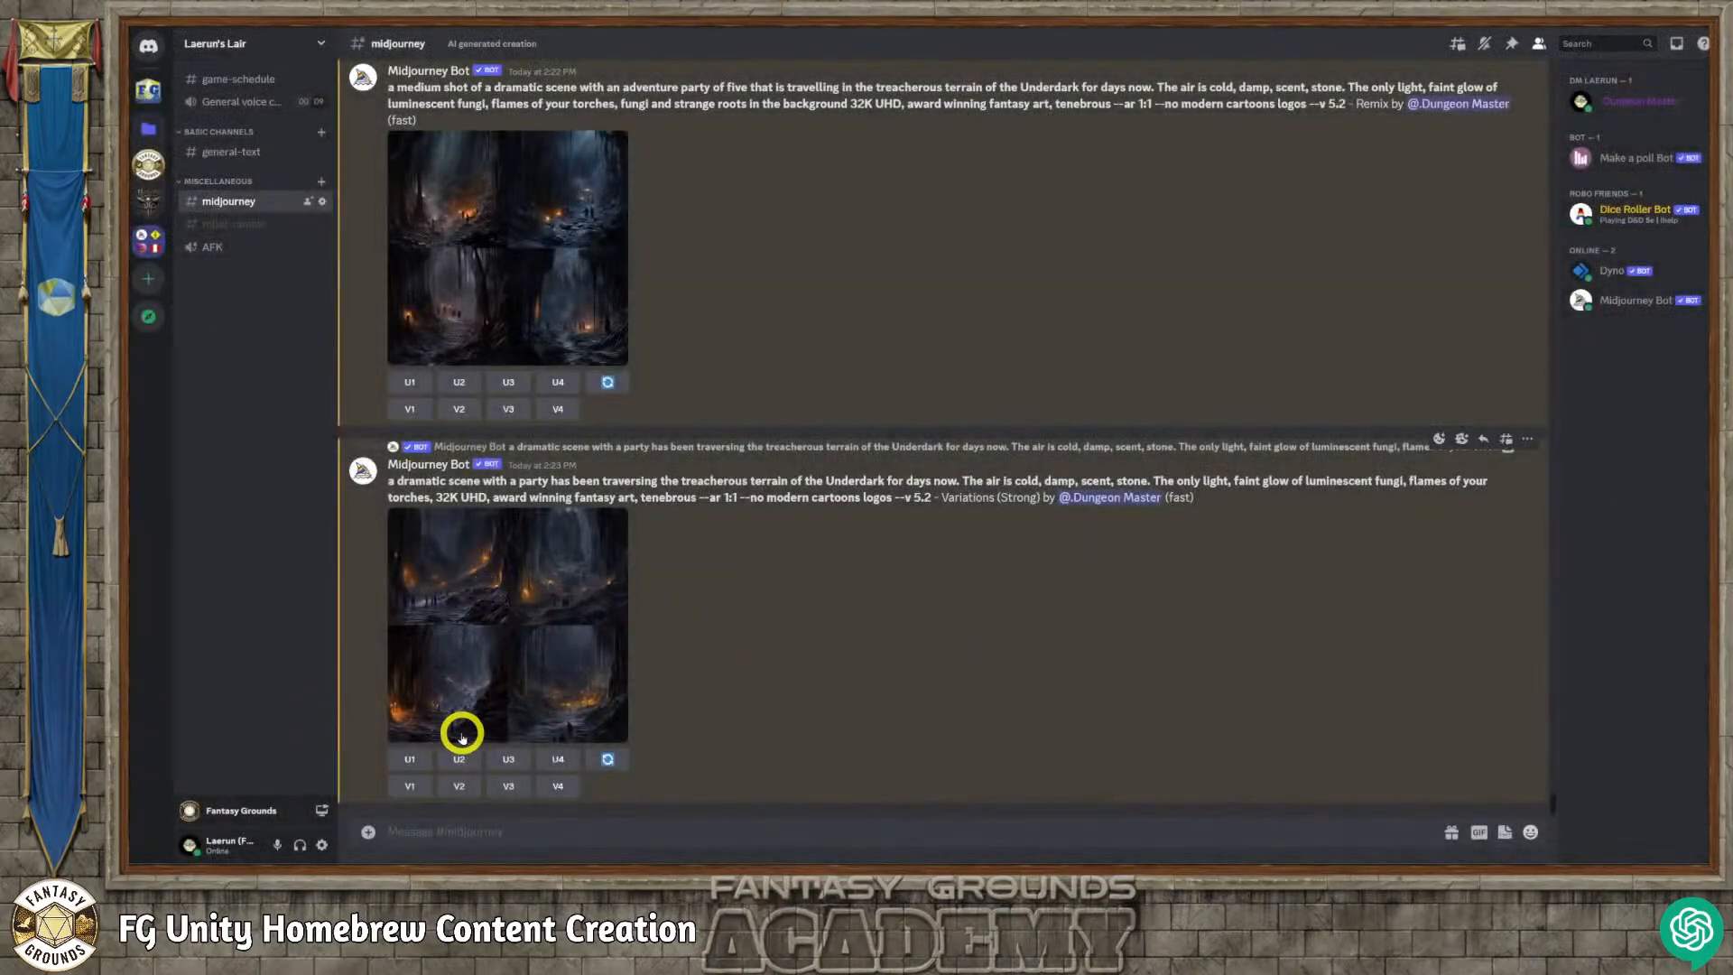
left_click(409, 758)
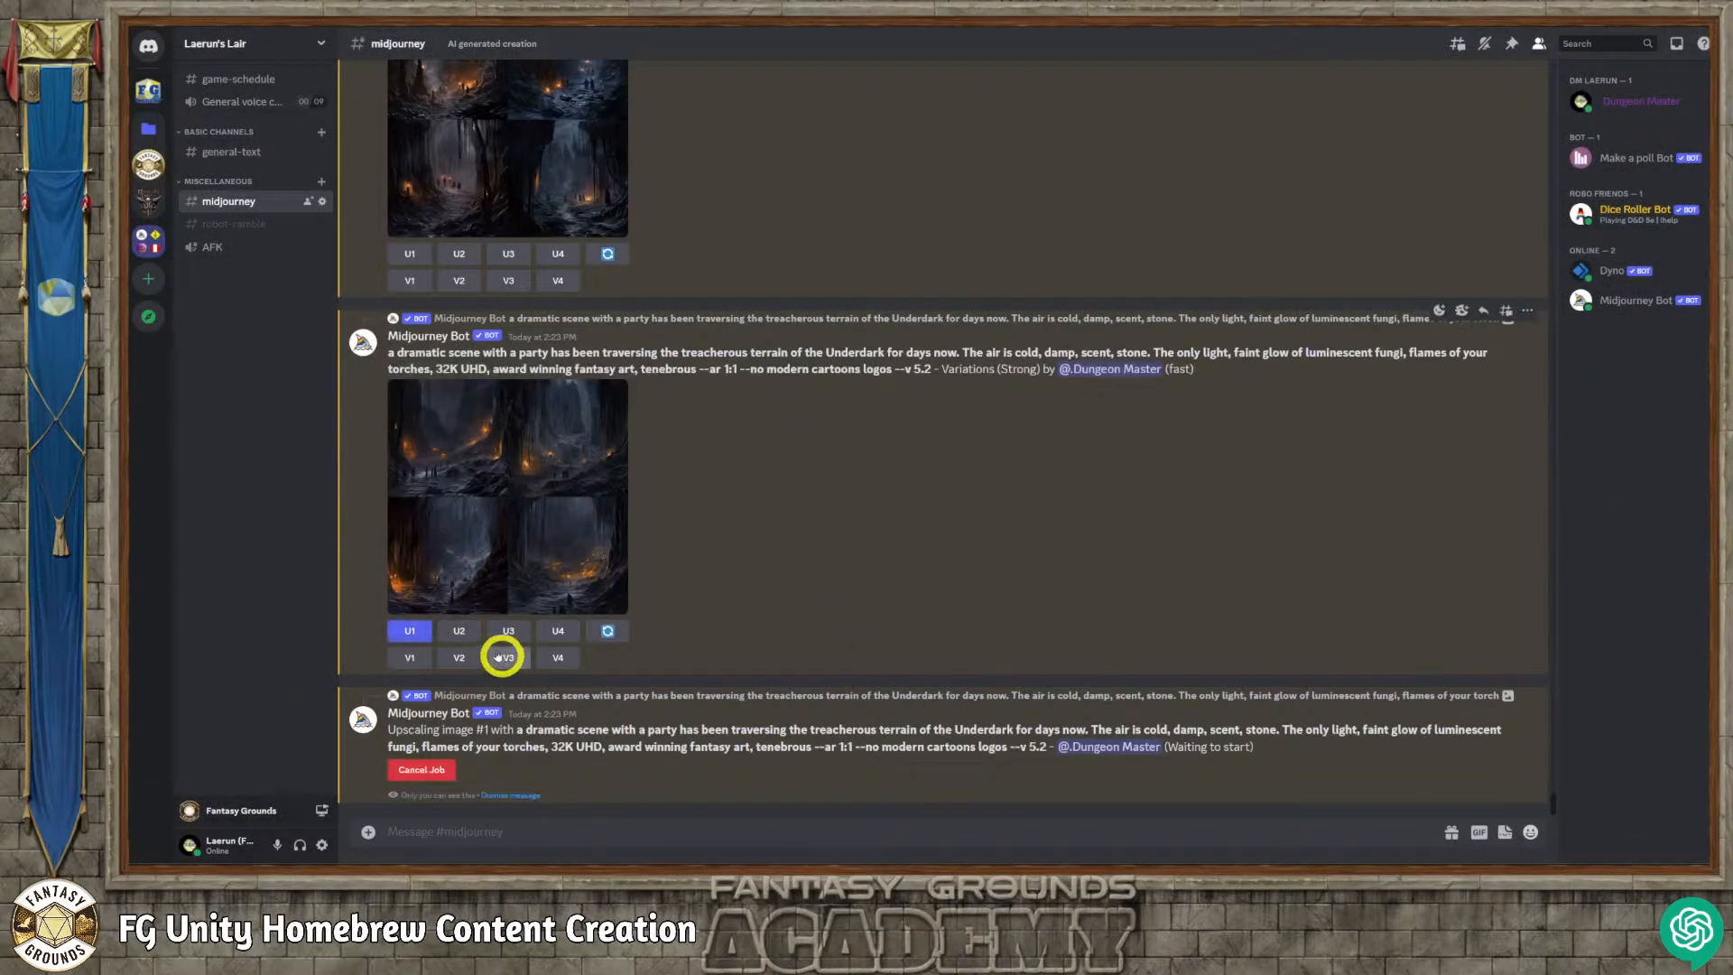
left_click(510, 632)
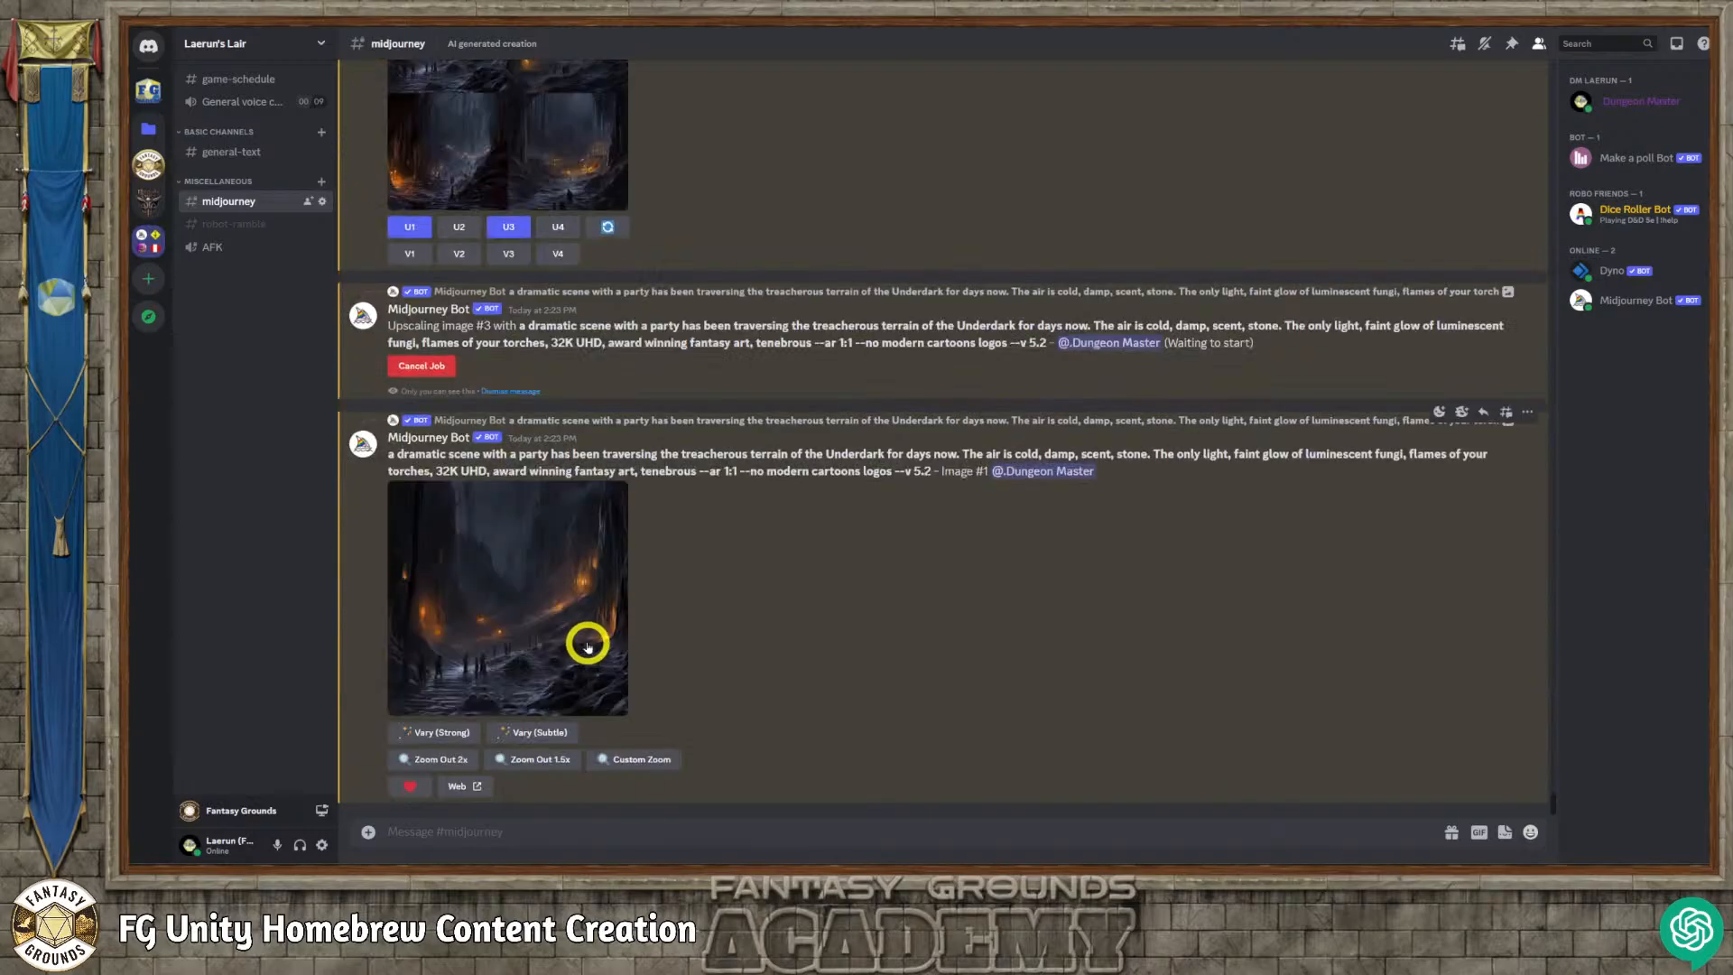
Review the earlier image 4, the remix and variation grids, the shortened prompts and the new upscaled images.
scroll(587, 646, "up", 10)
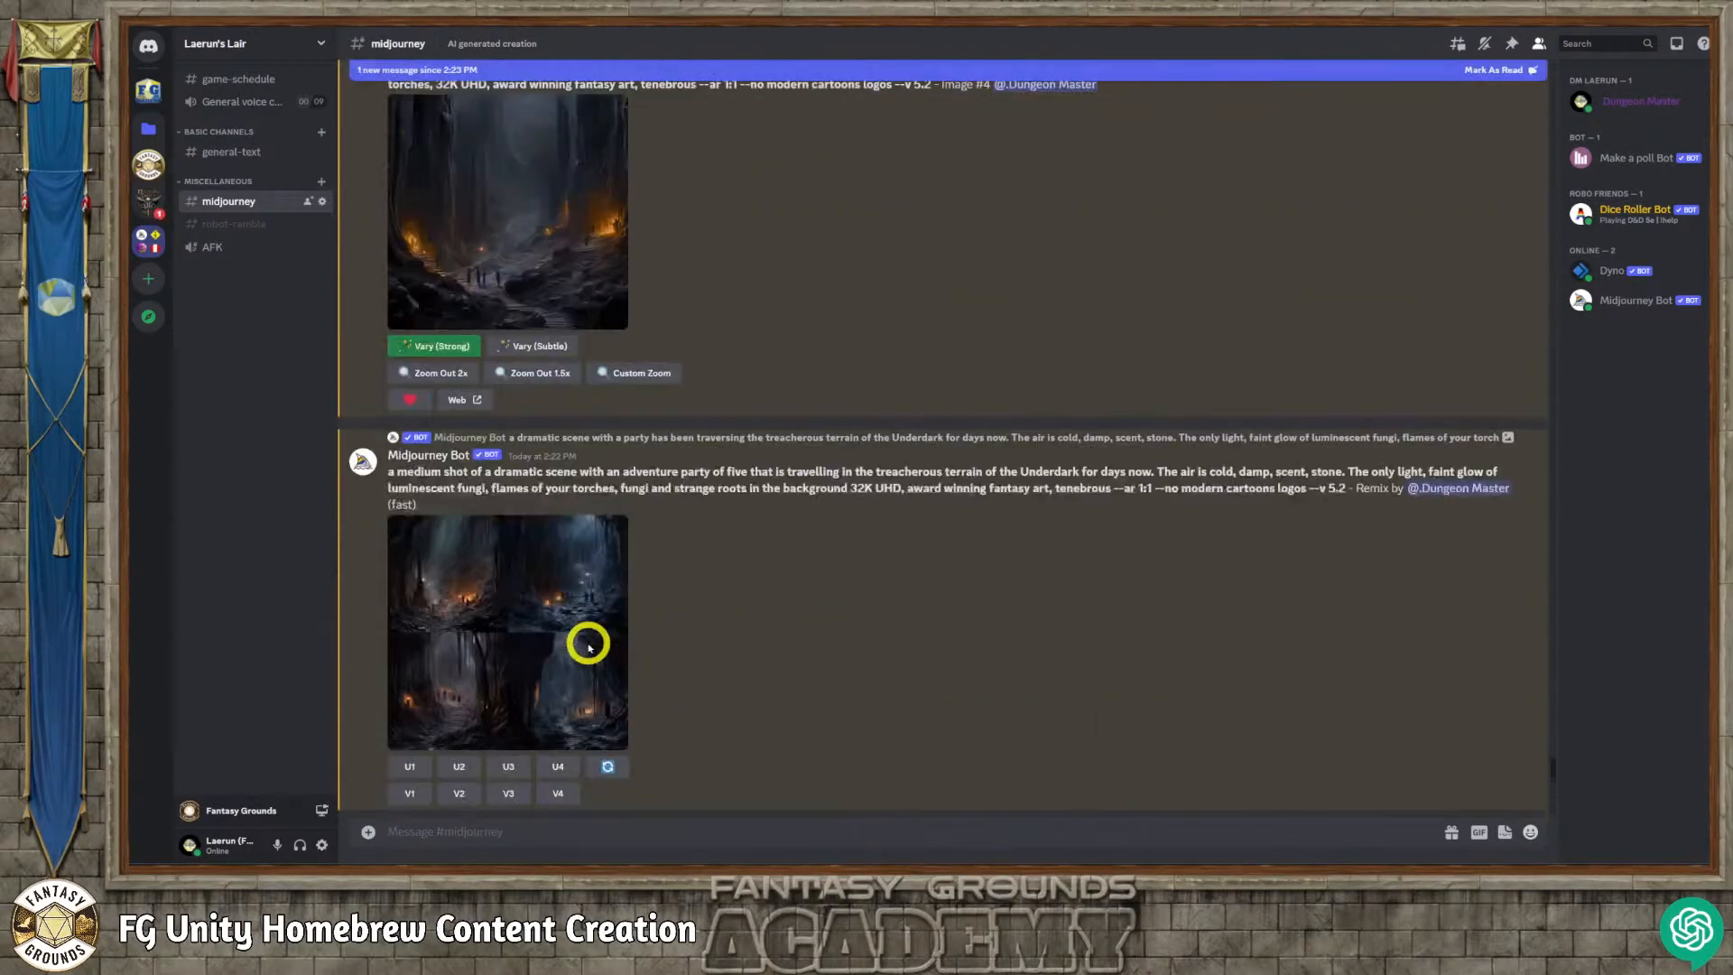
scroll(588, 646, "up", 3)
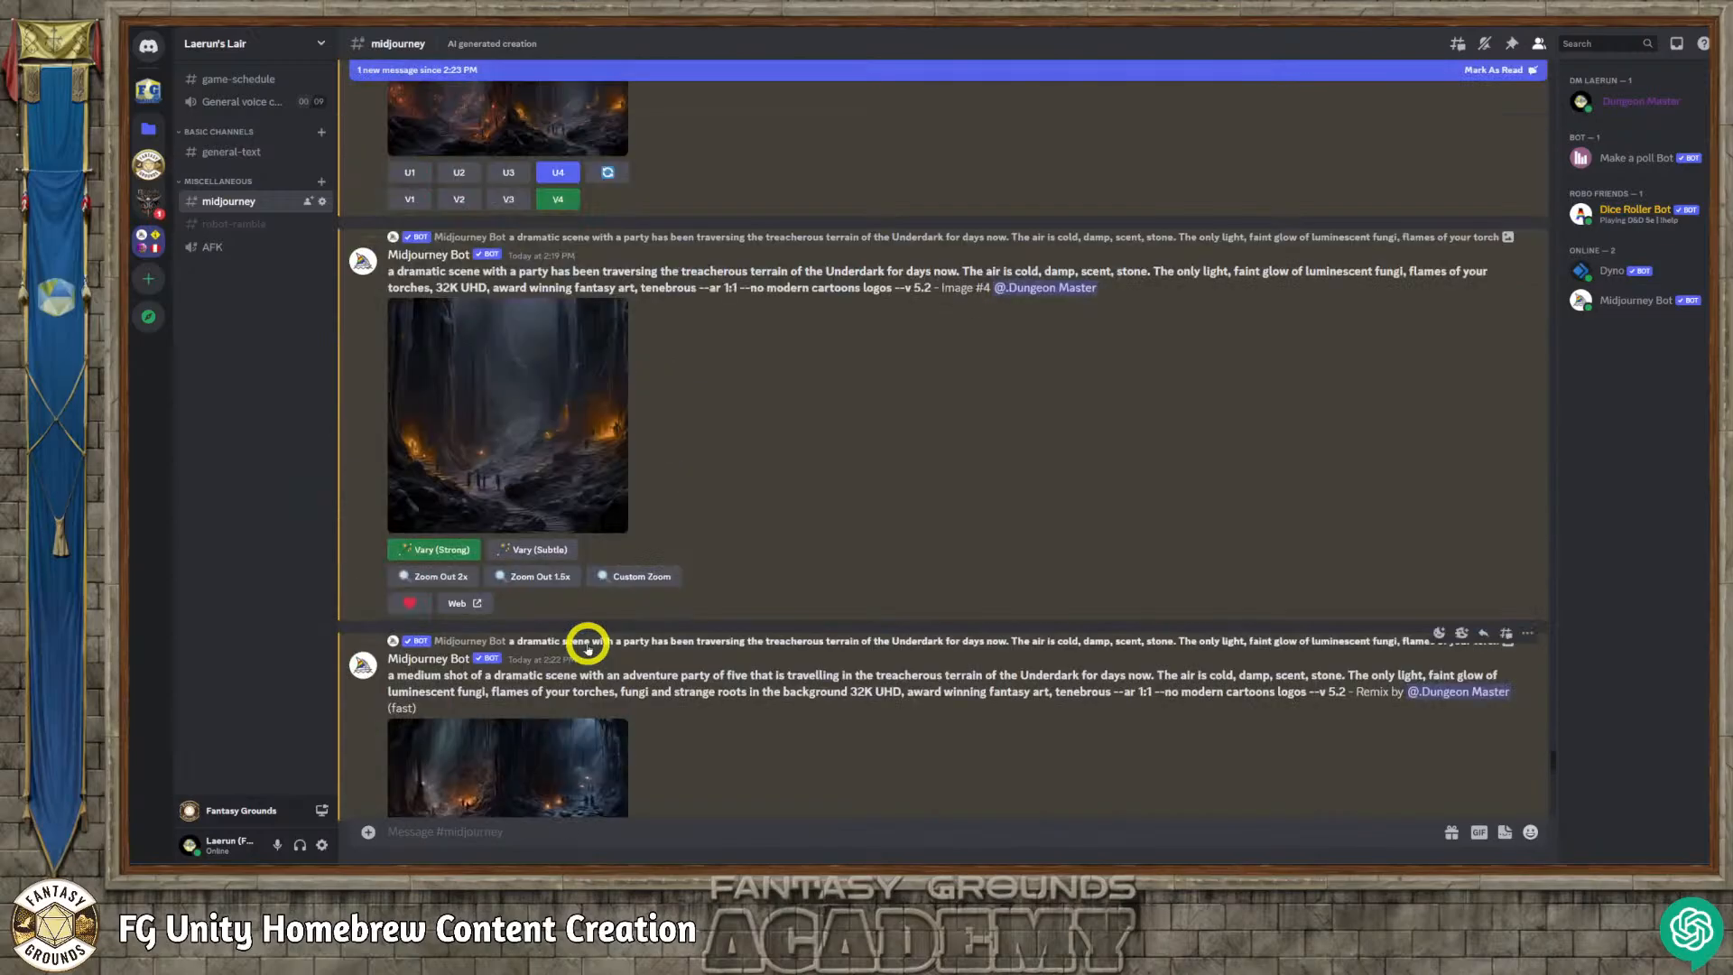
scroll(631, 548, "down", 15)
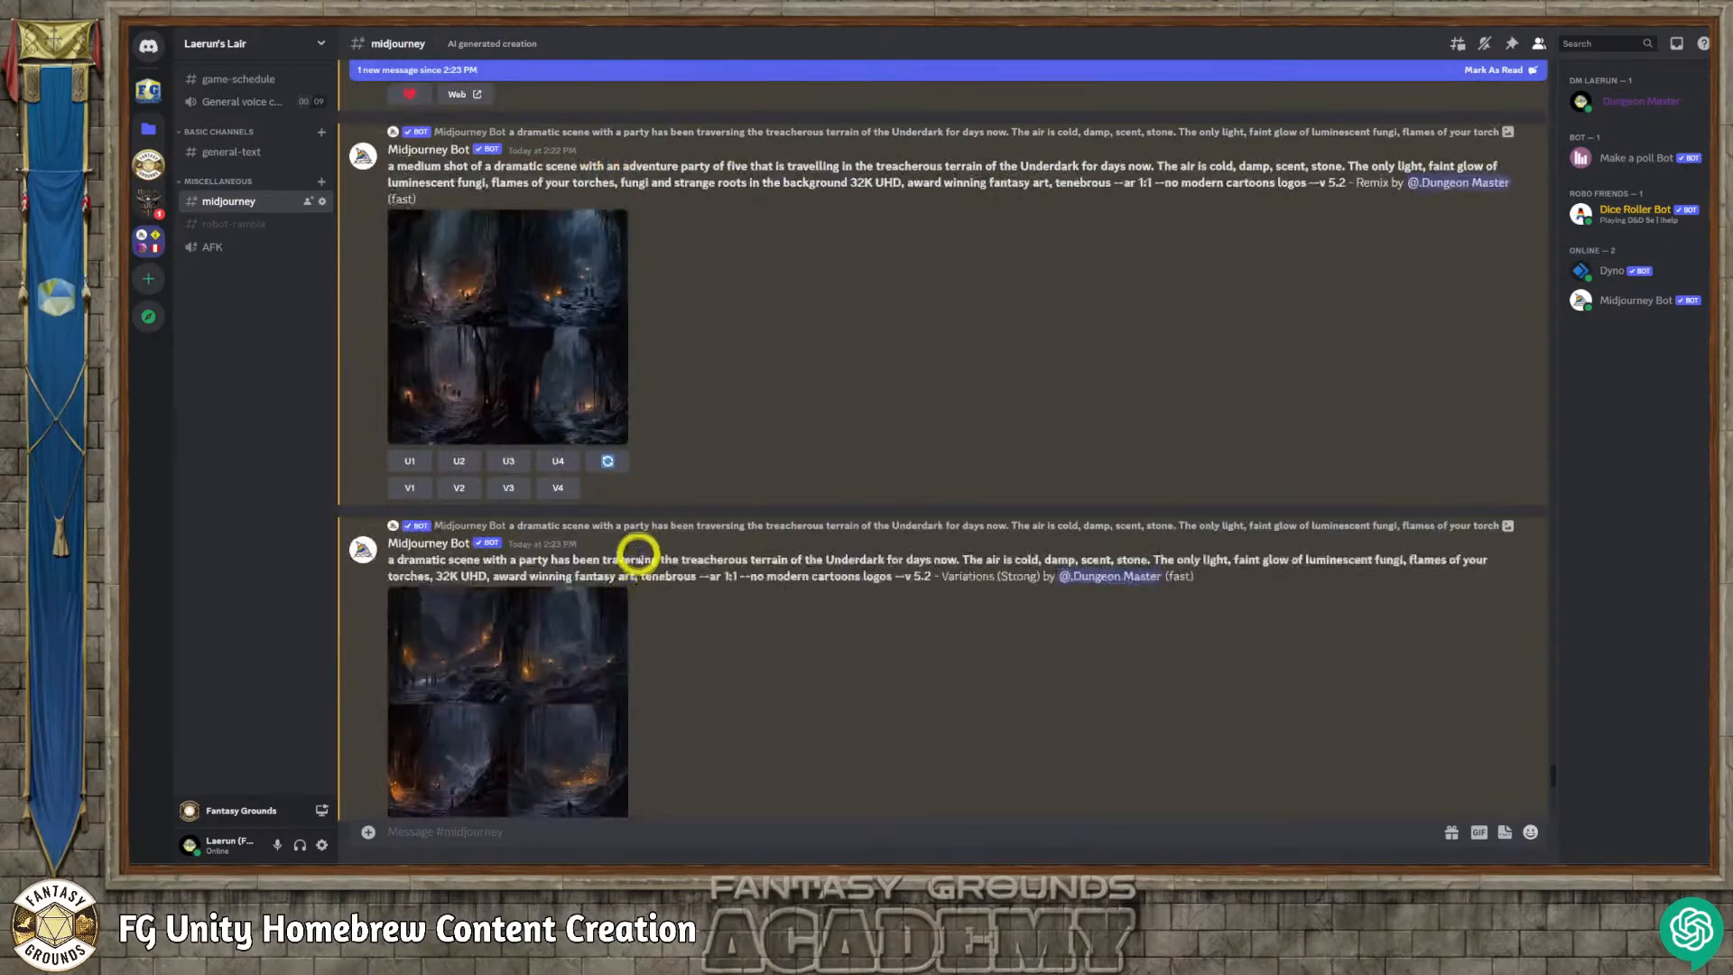
scroll(636, 560, "down", 3)
scroll(637, 560, "up", 10)
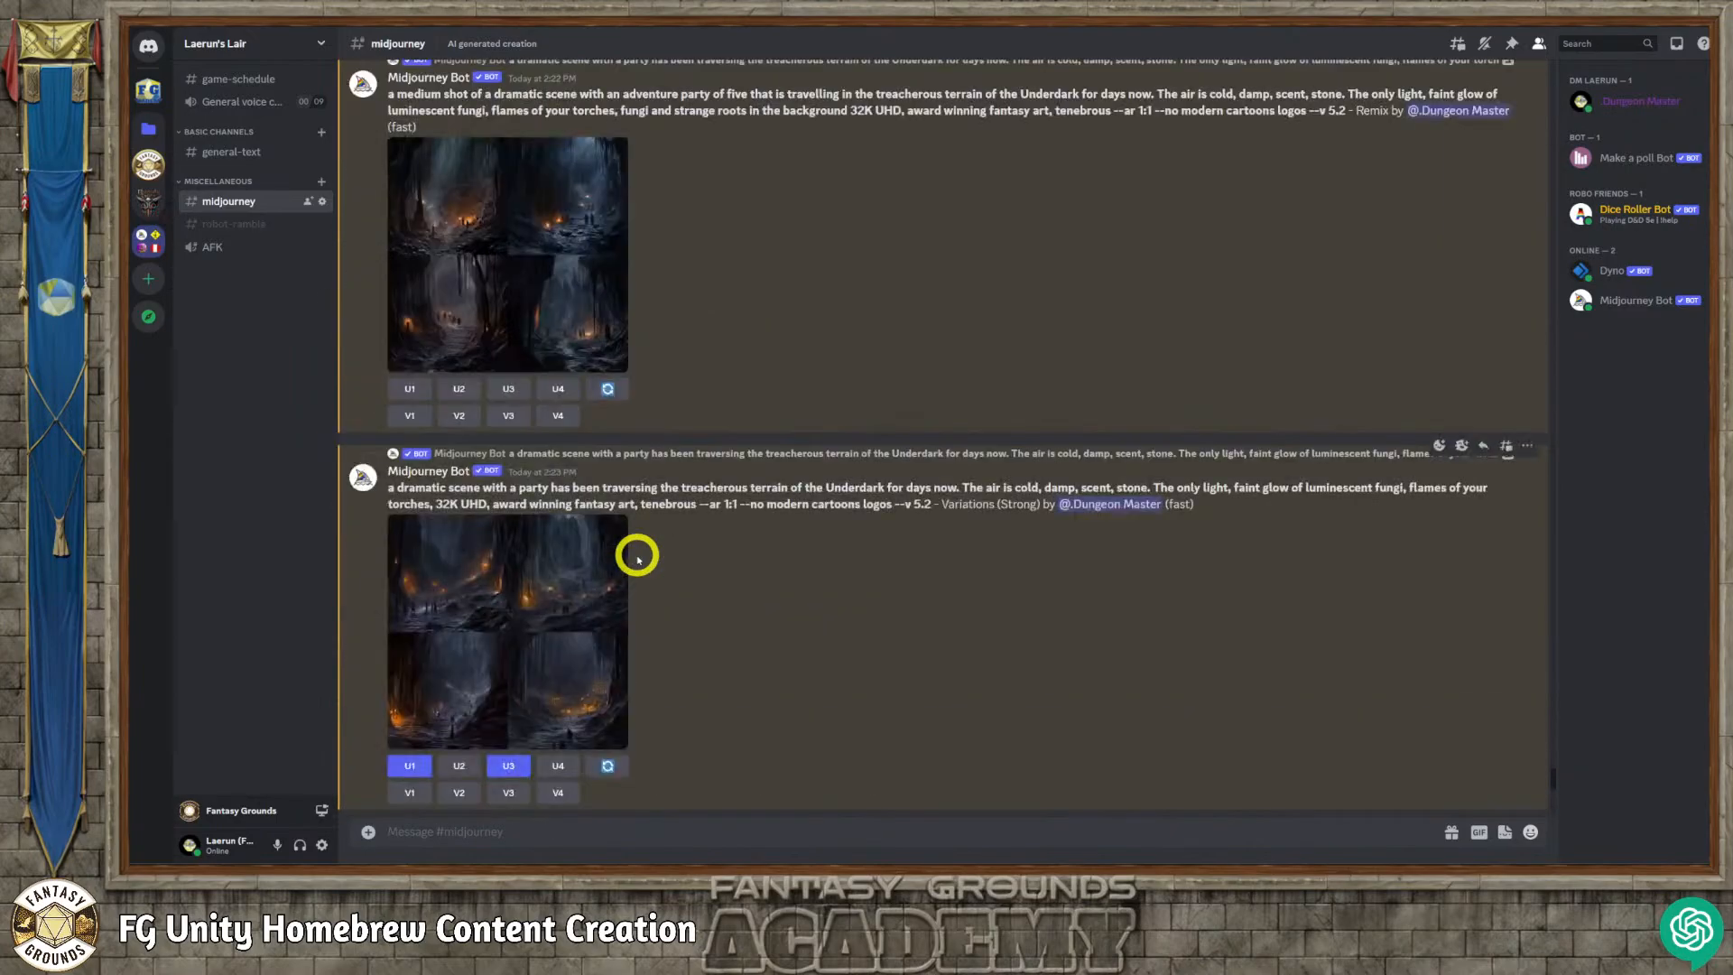
scroll(636, 555, "up", 8)
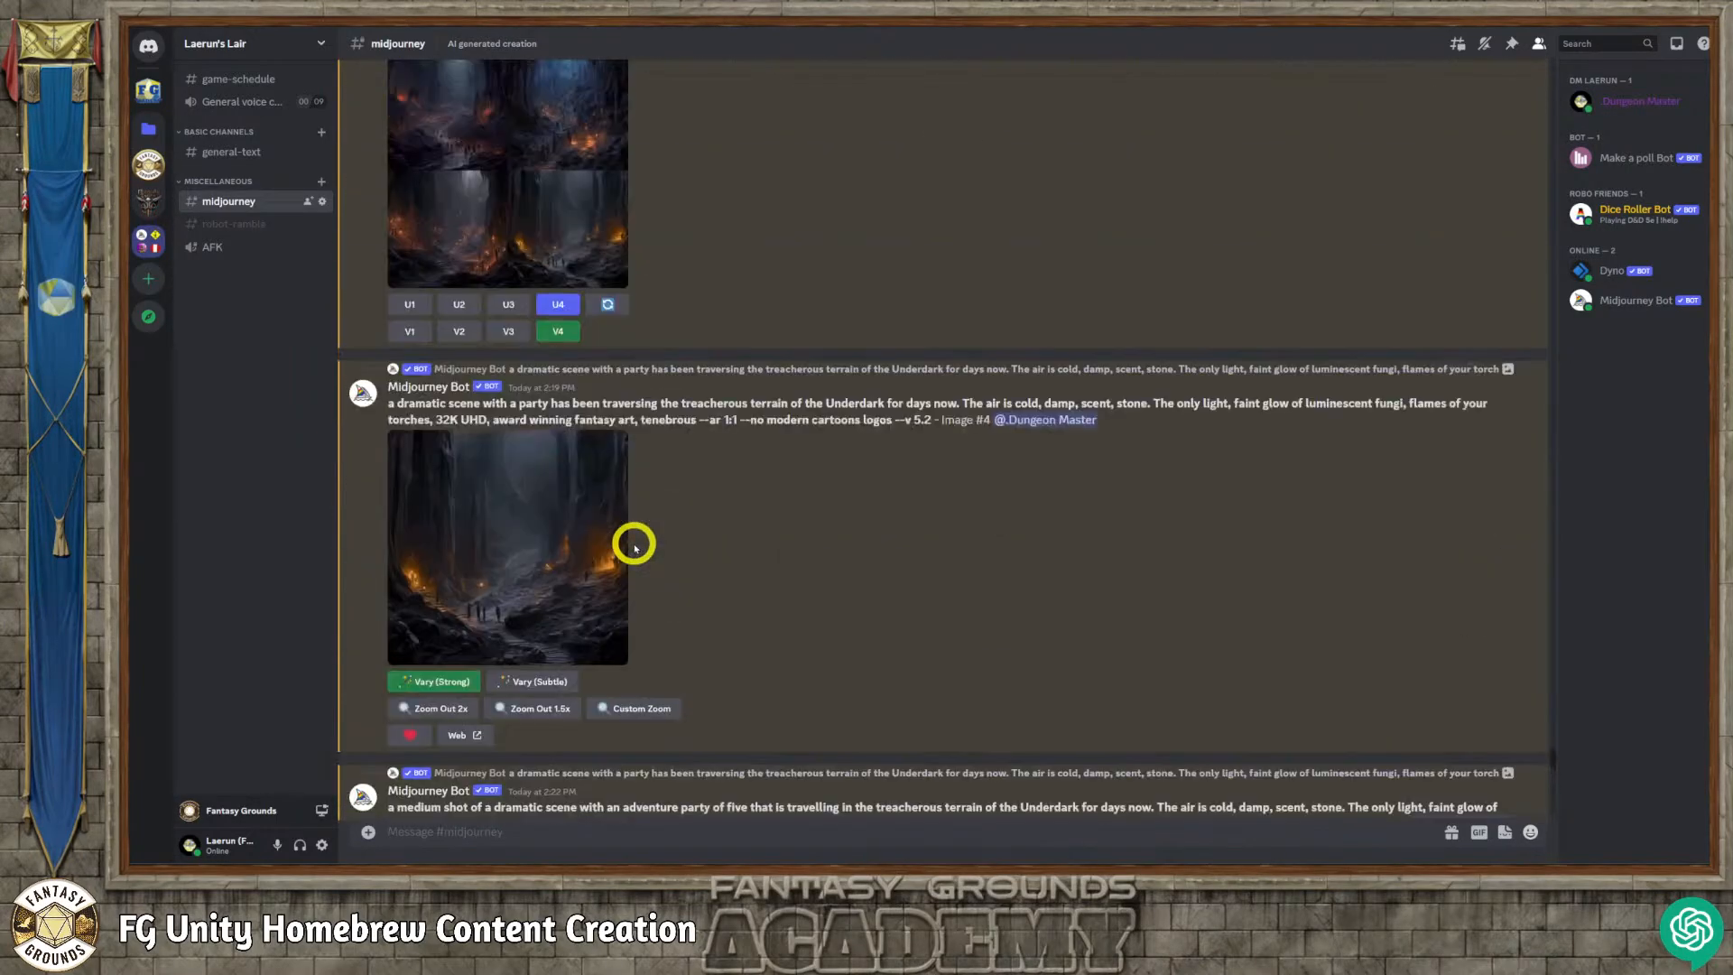
scroll(635, 546, "up", 2)
scroll(635, 546, "down", 3)
scroll(635, 546, "up", 5)
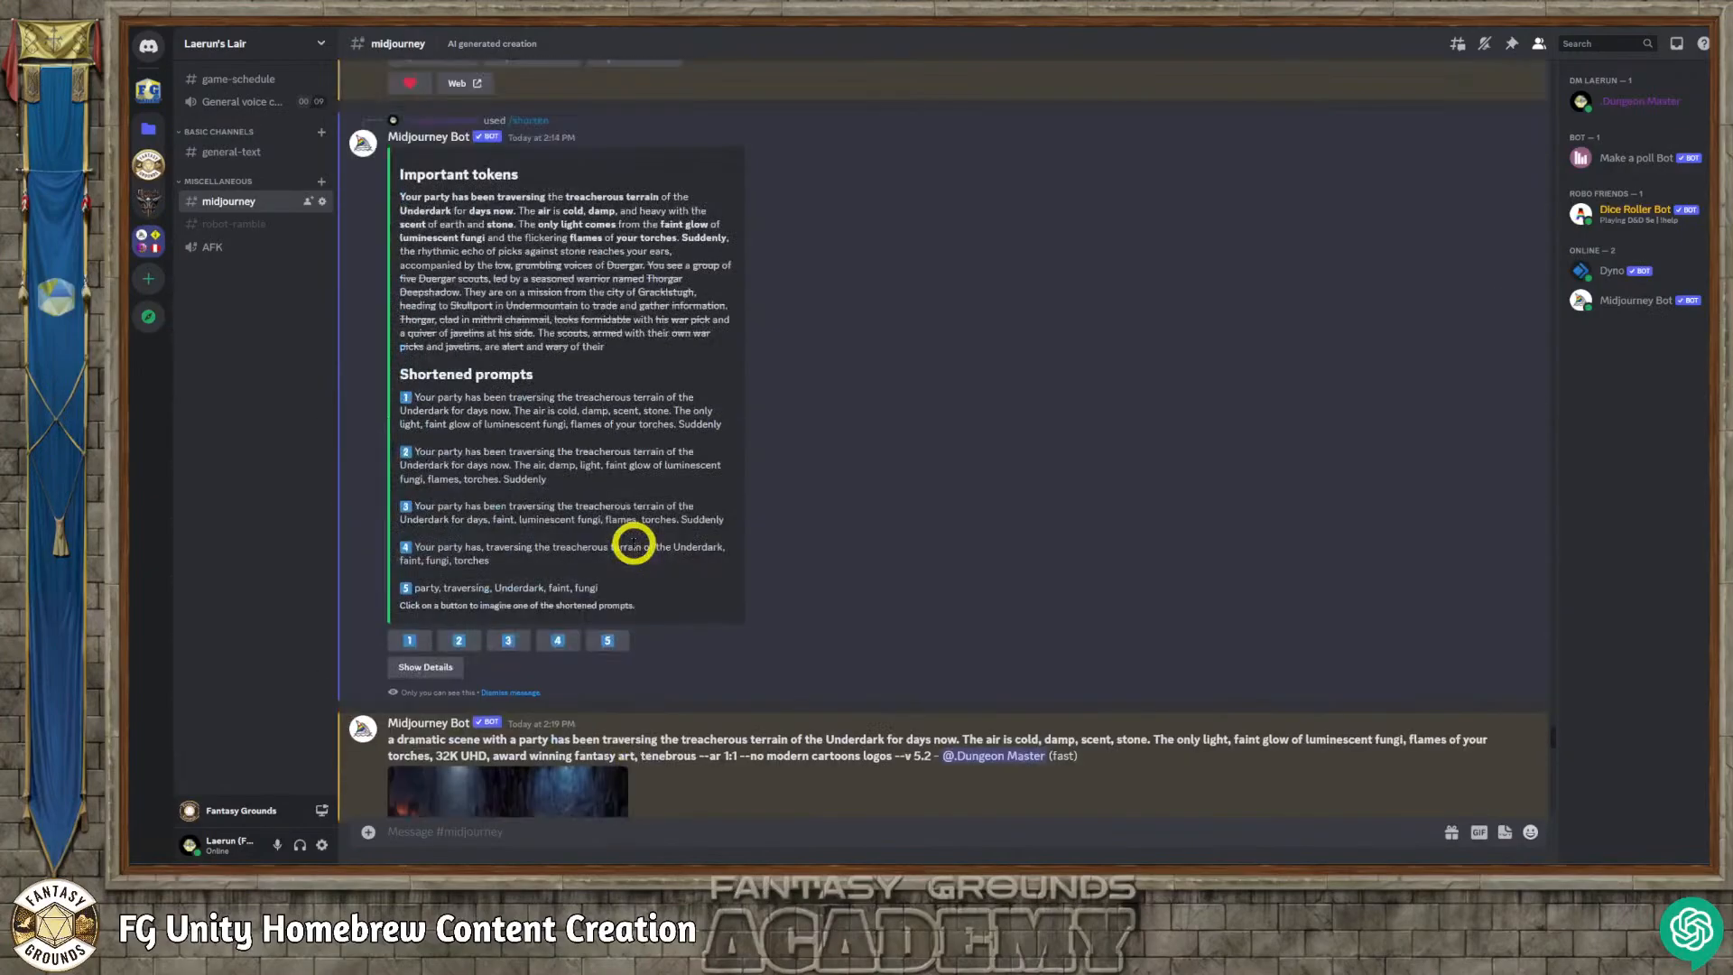
scroll(633, 544, "down", 15)
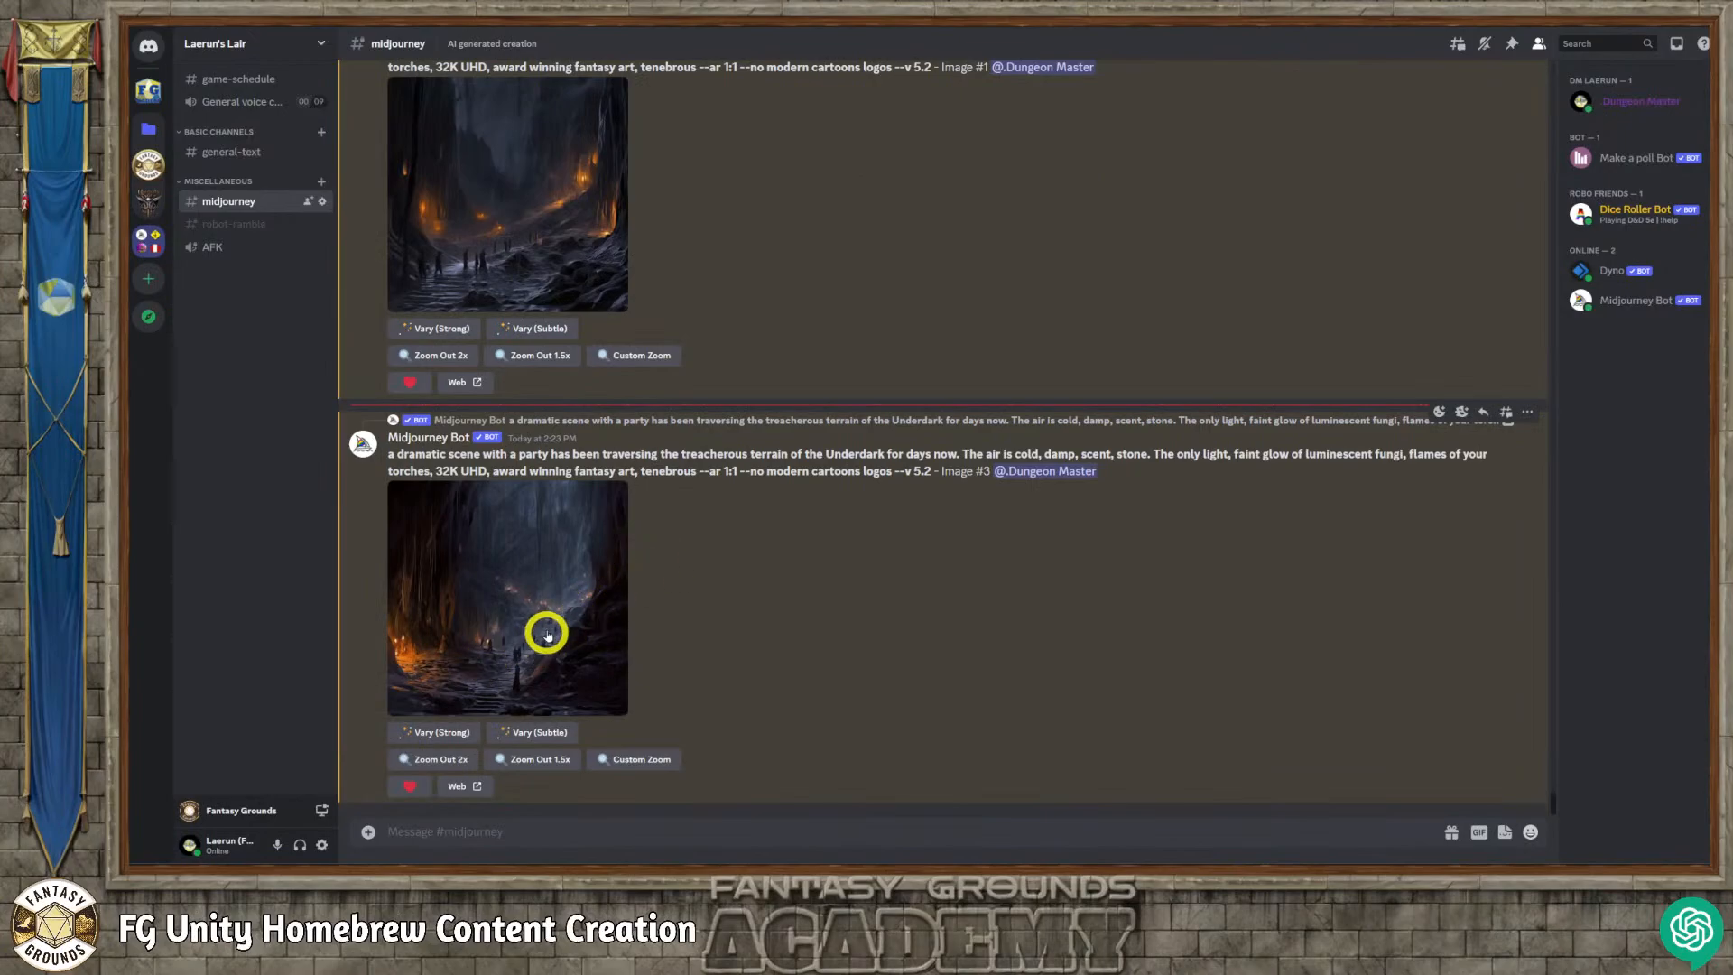
Upscale images 1 and 3 of the medium-shot remix grid.
scroll(642, 639, "up", 3)
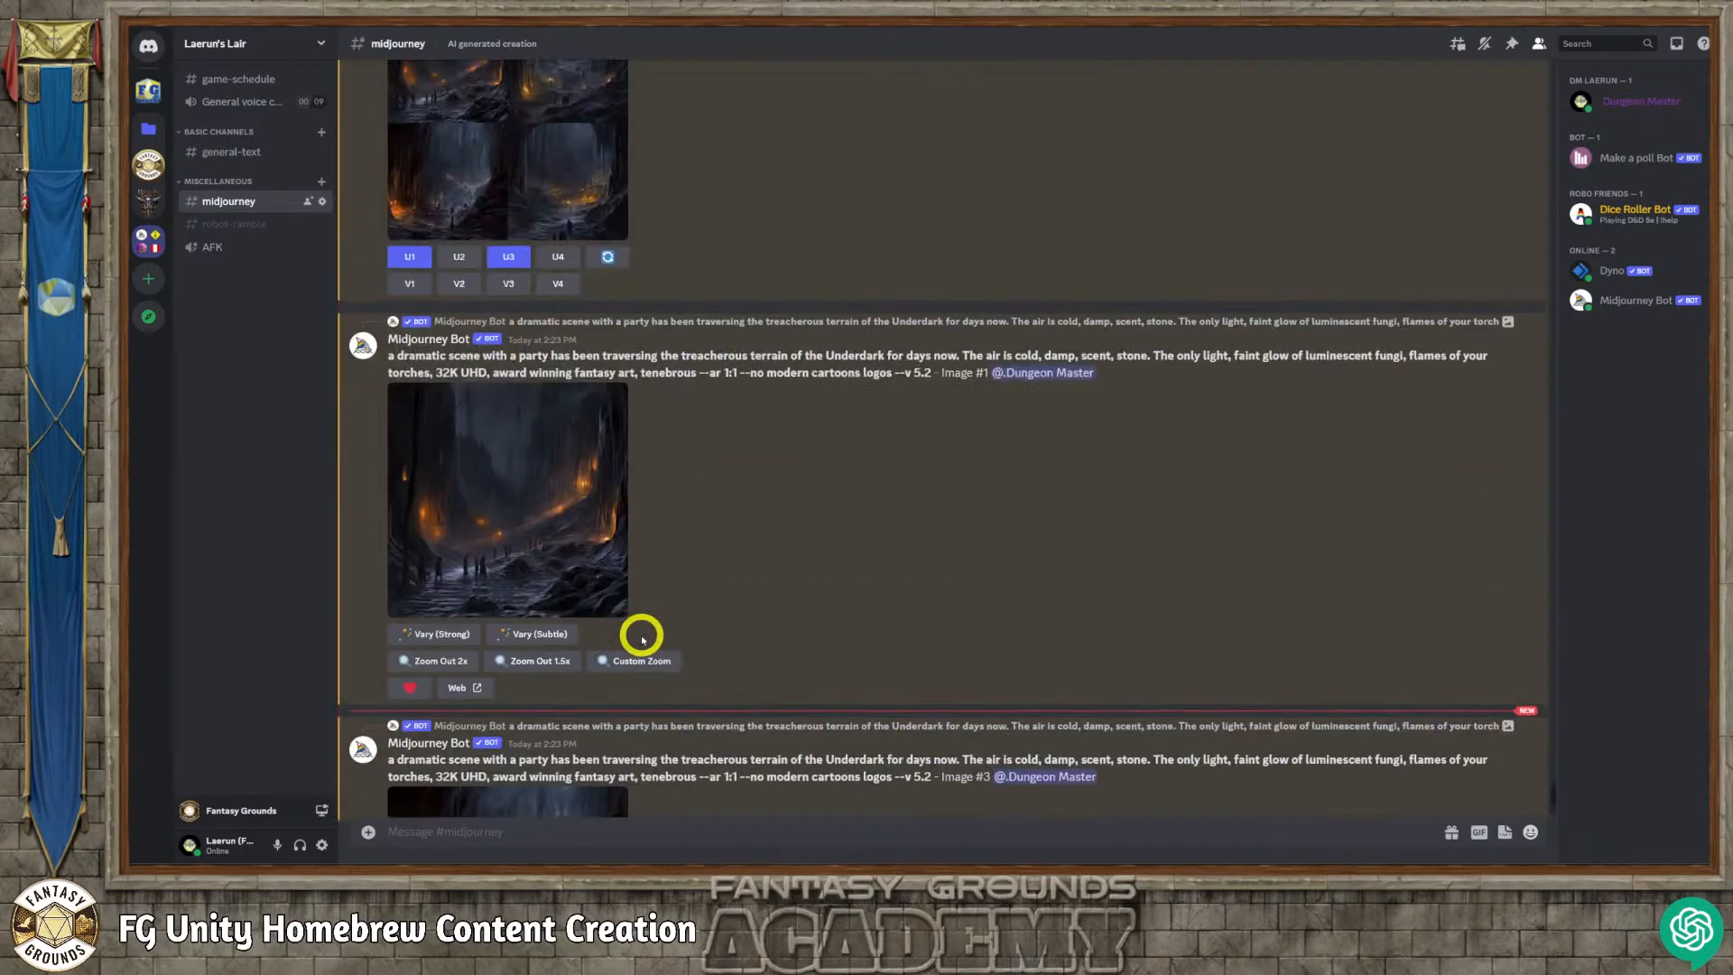
scroll(643, 639, "up", 4)
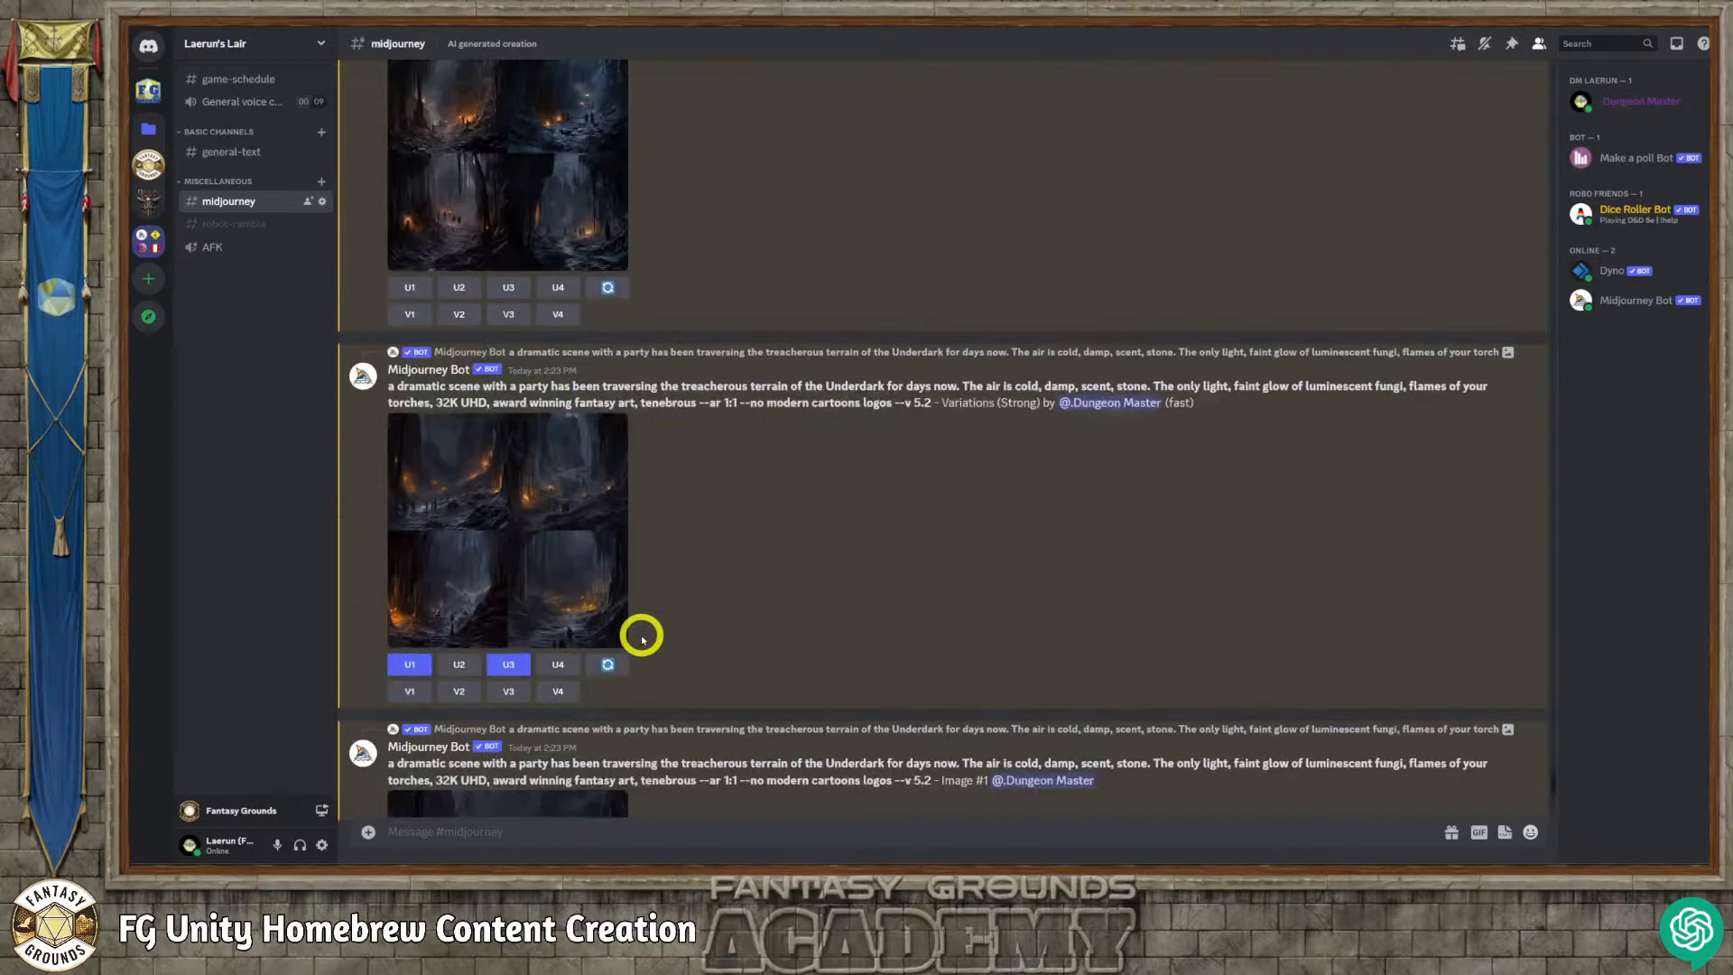
scroll(643, 639, "up", 5)
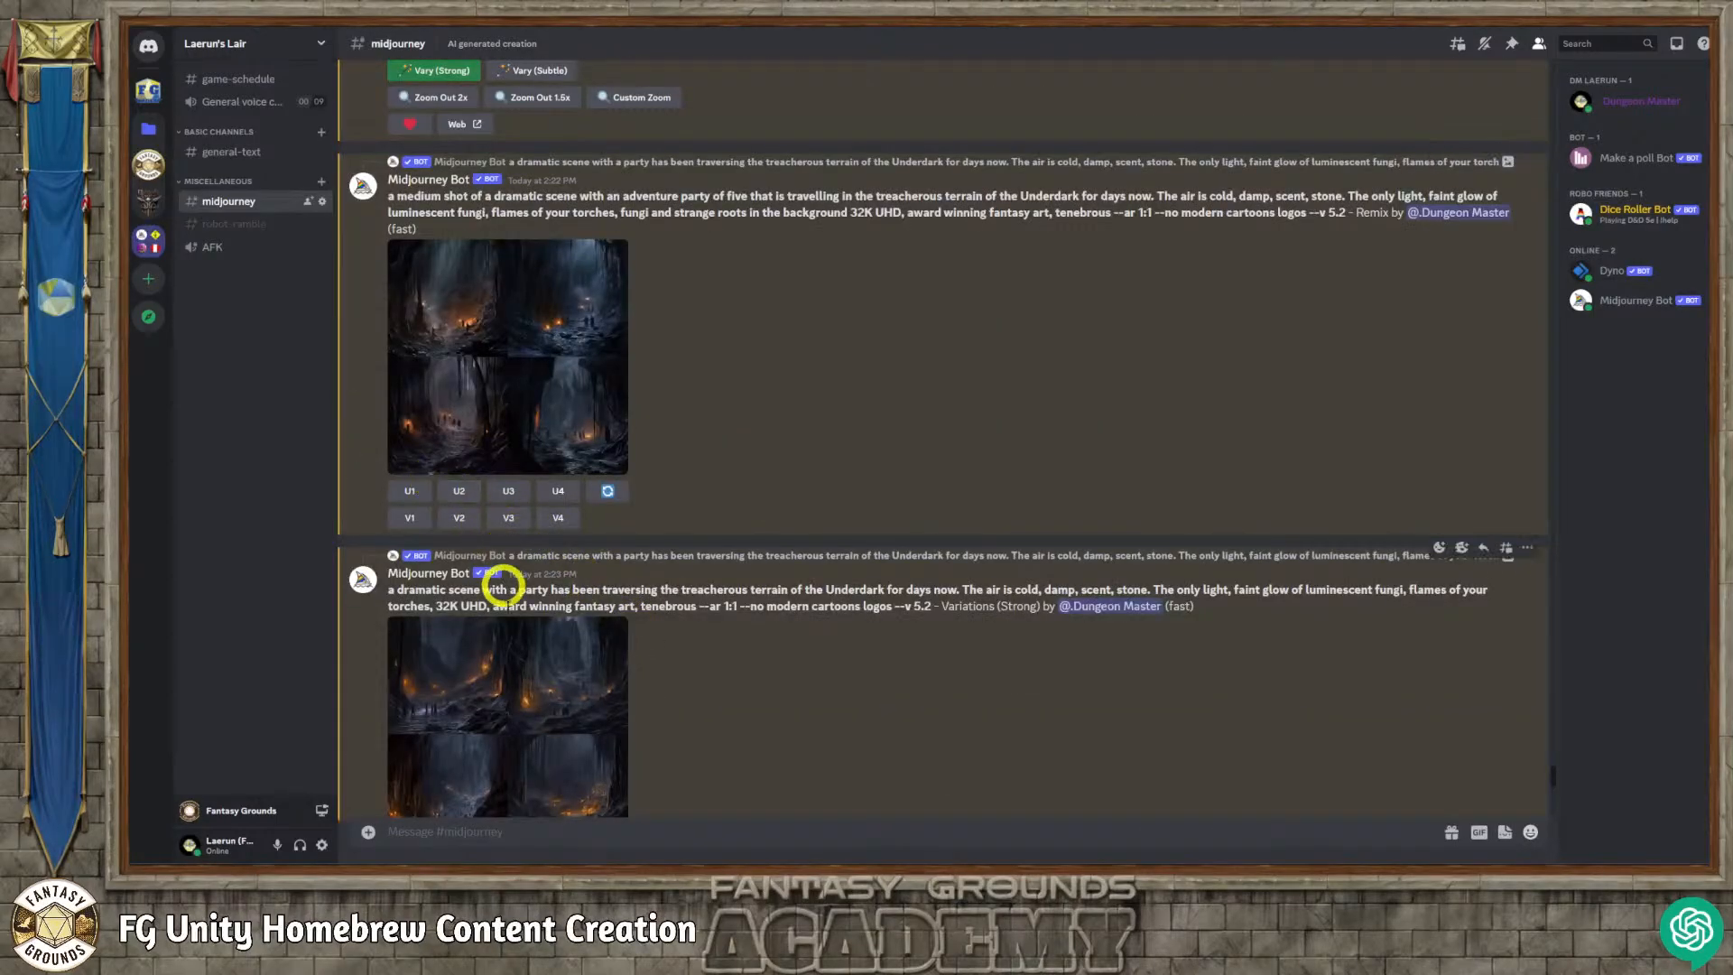
scroll(499, 588, "down", 5)
scroll(521, 579, "up", 2)
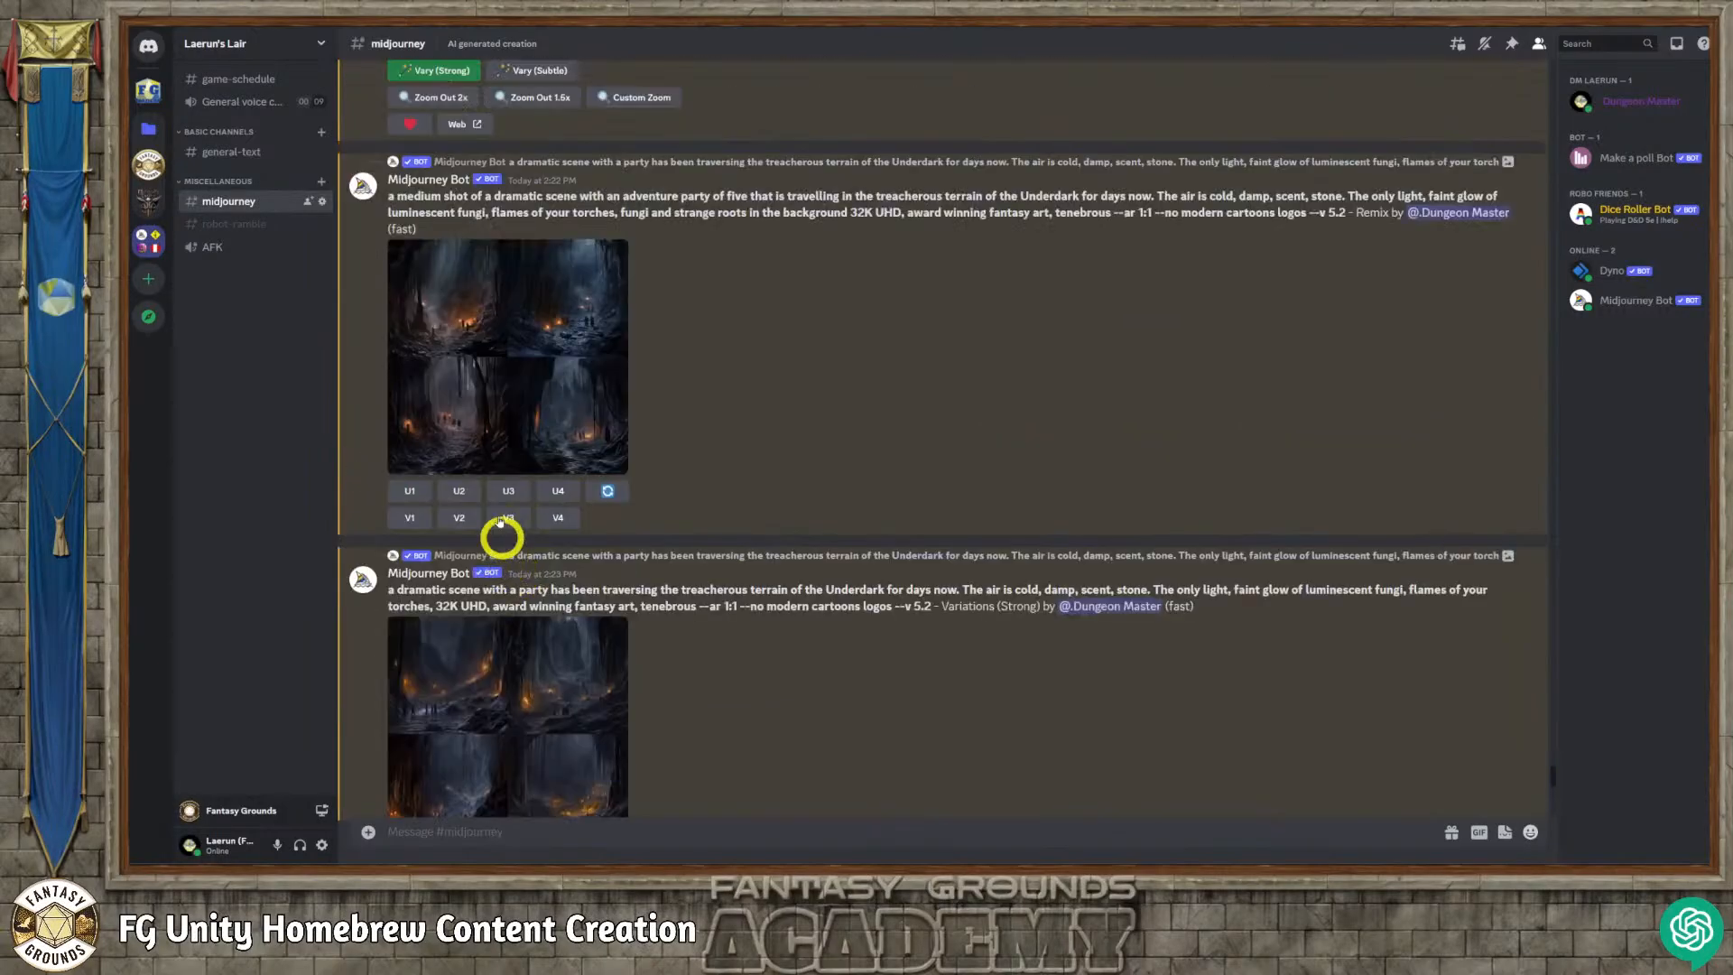
left_click(413, 490)
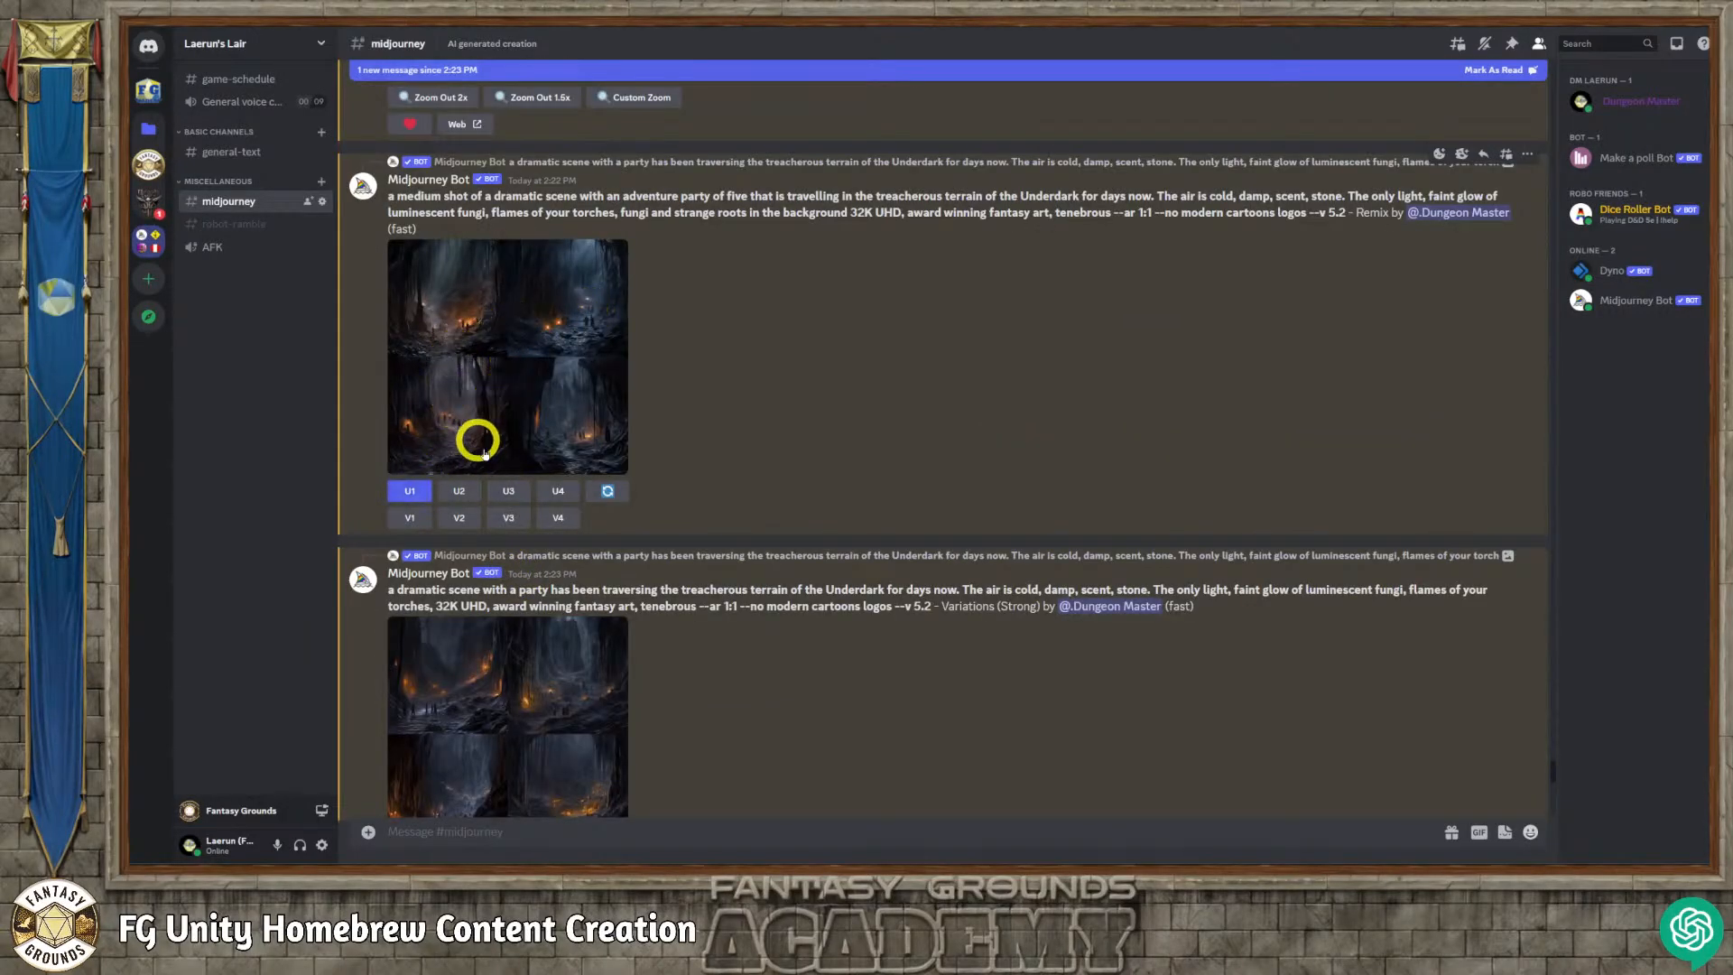
left_click(511, 491)
scroll(688, 535, "down", 10)
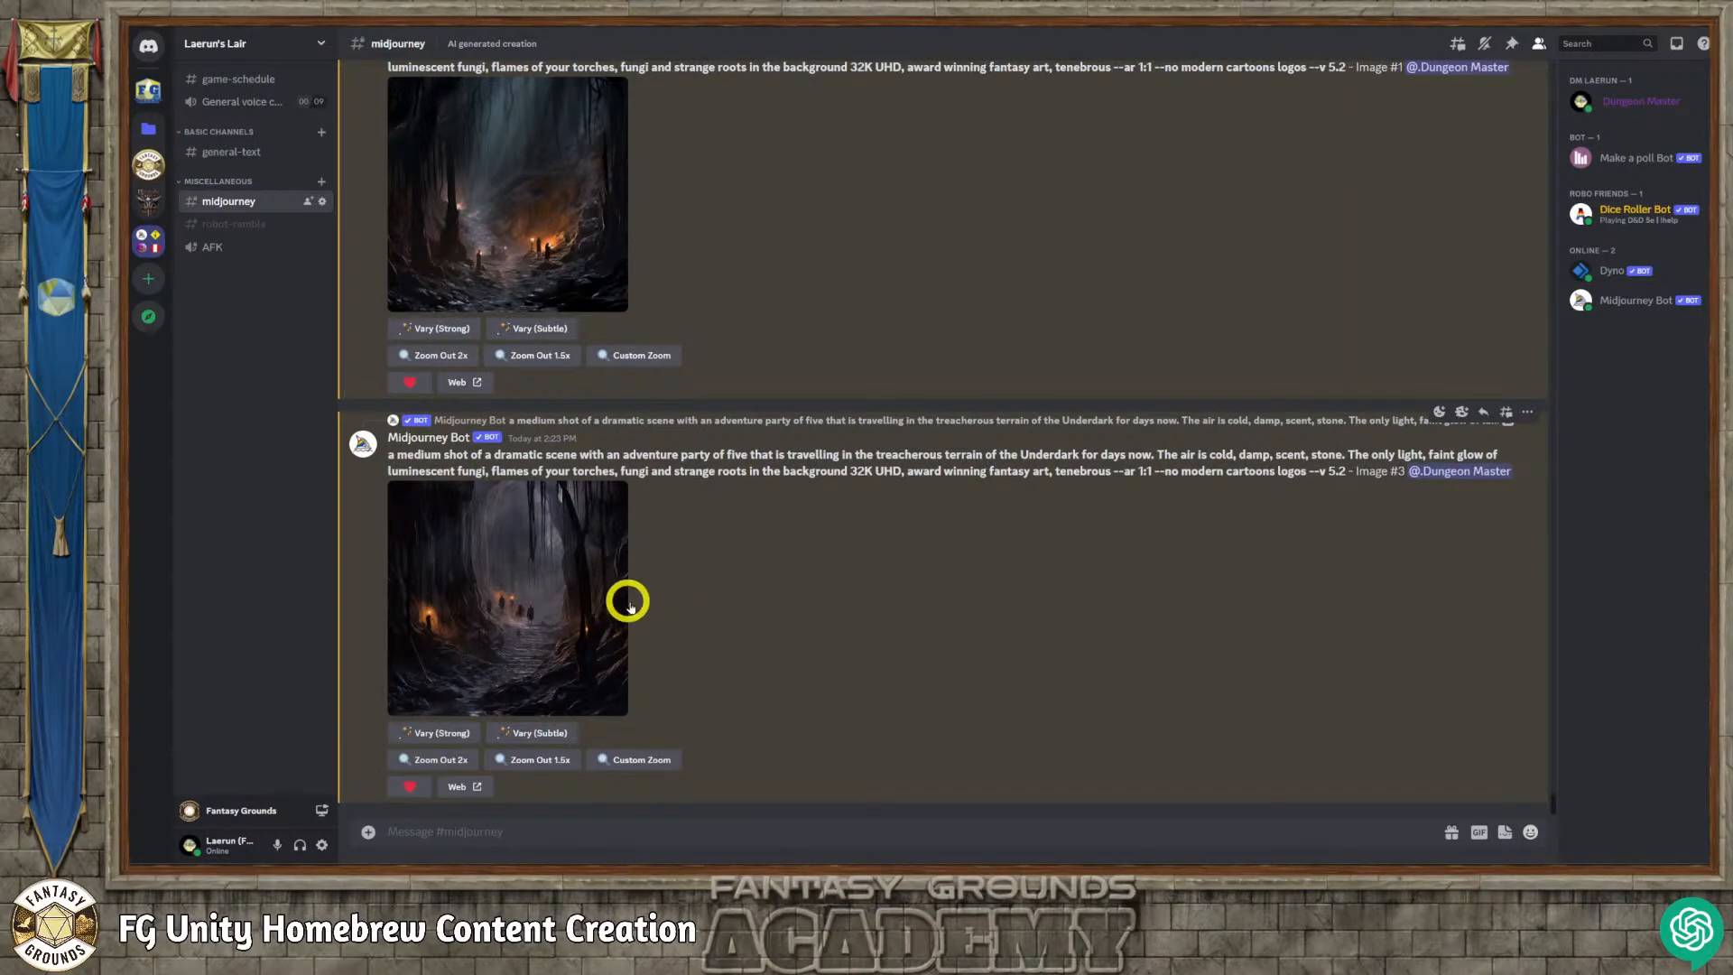
Open the upscaled image 1 of the medium-shot remix in the browser and copy the image.
scroll(629, 603, "up", 2)
left_click(539, 446)
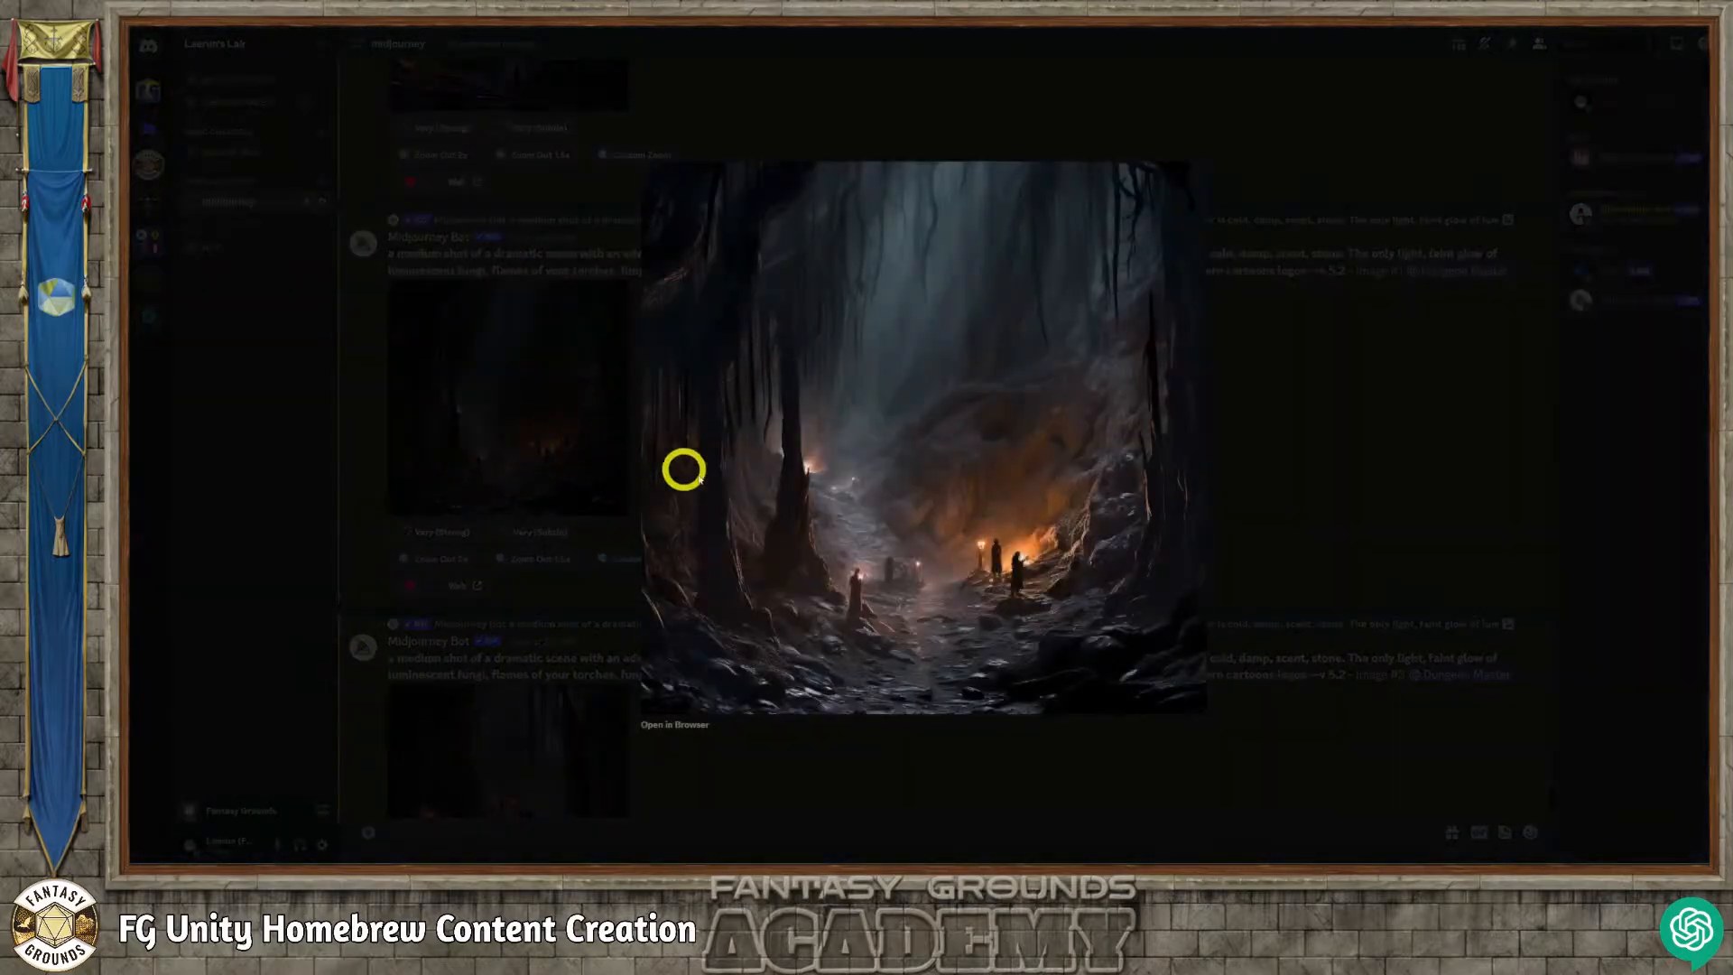
left_click(680, 723)
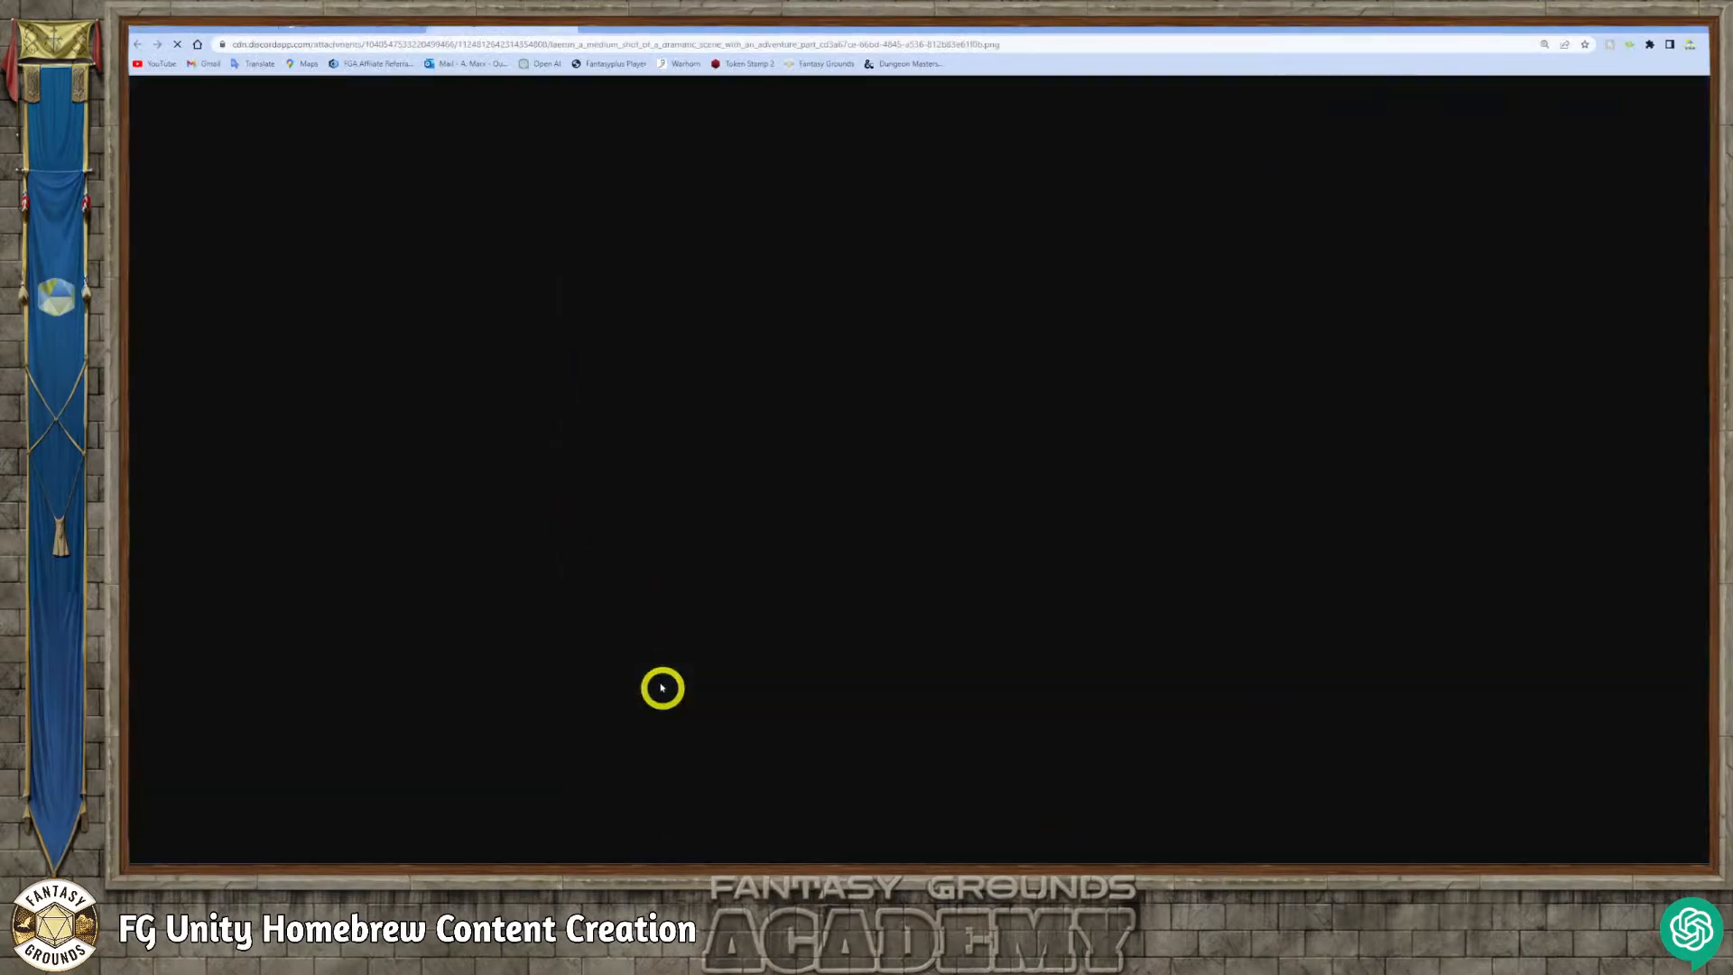
right_click(802, 471)
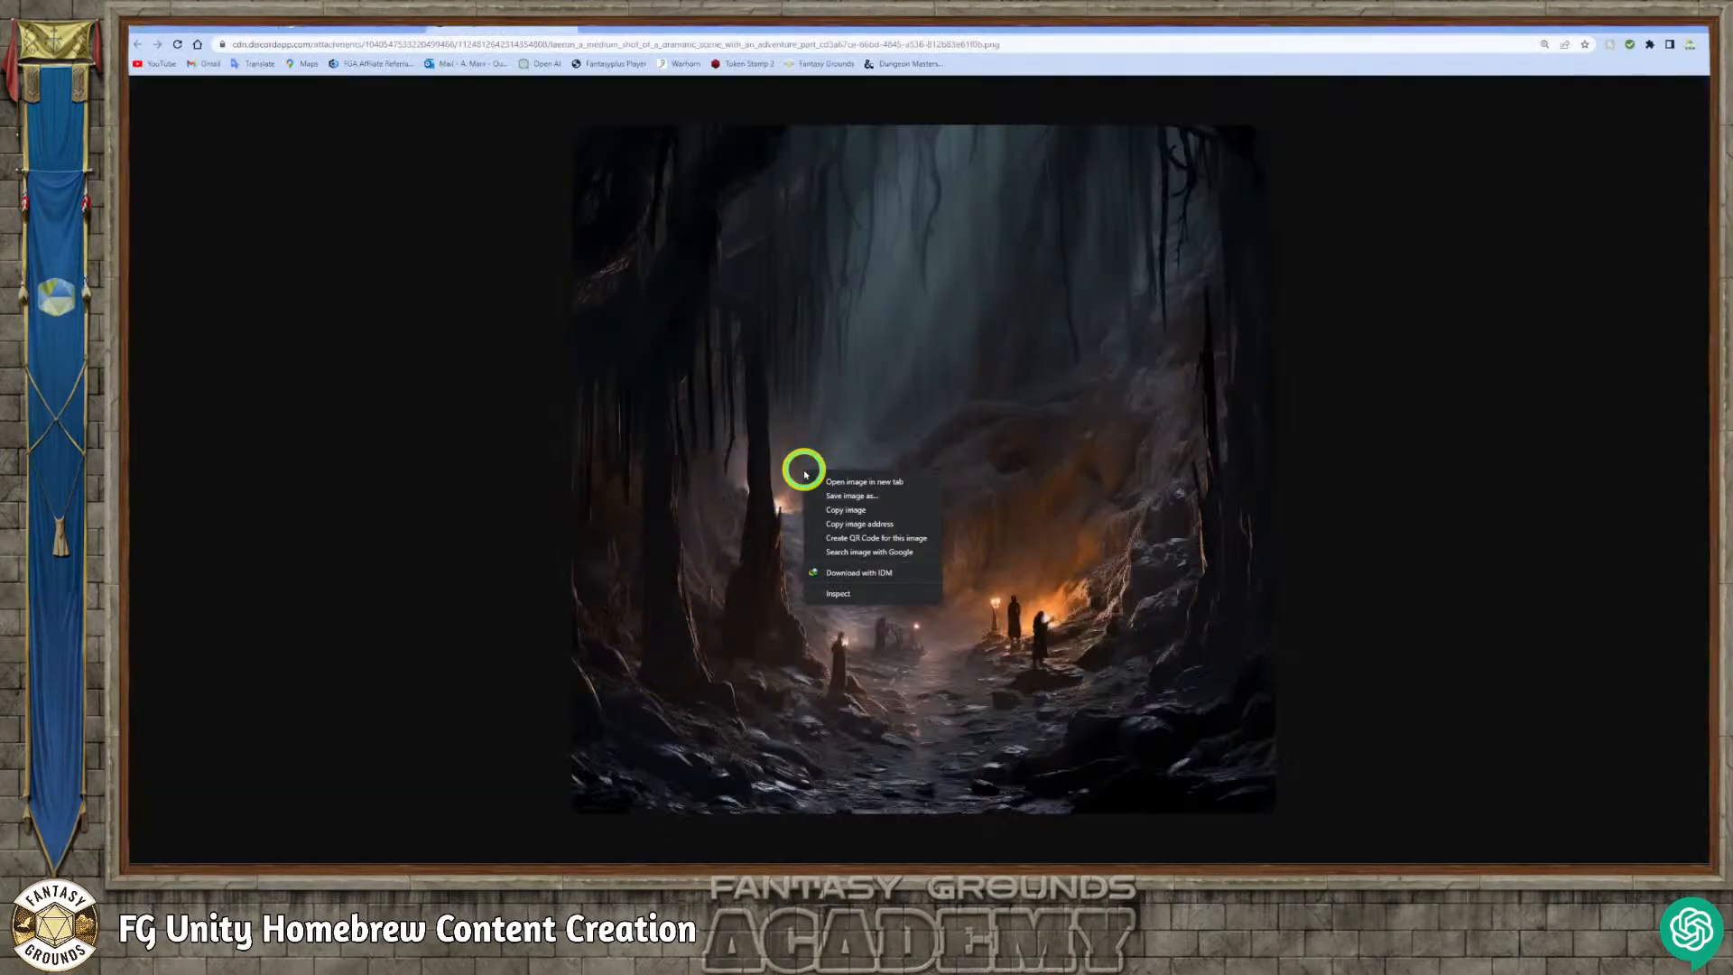
left_click(844, 509)
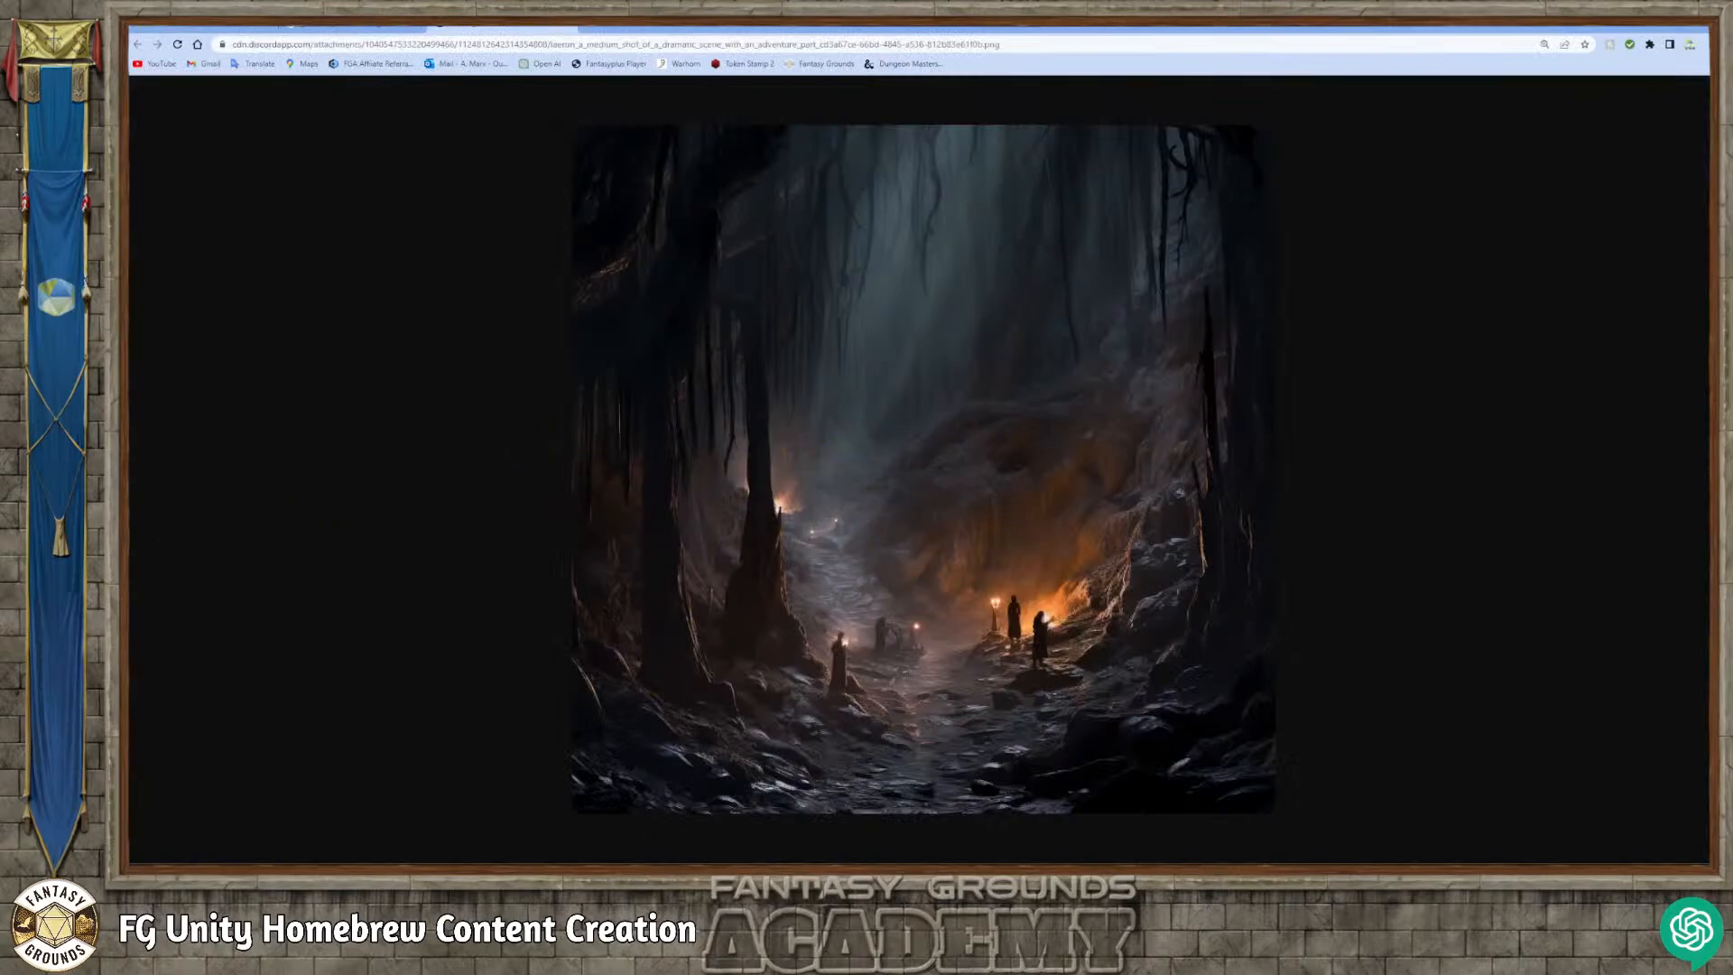
Switch to Fantasy Grounds and open the library's Assets window, placing it over the right edge of the NPC import window.
key("alt+Tab")
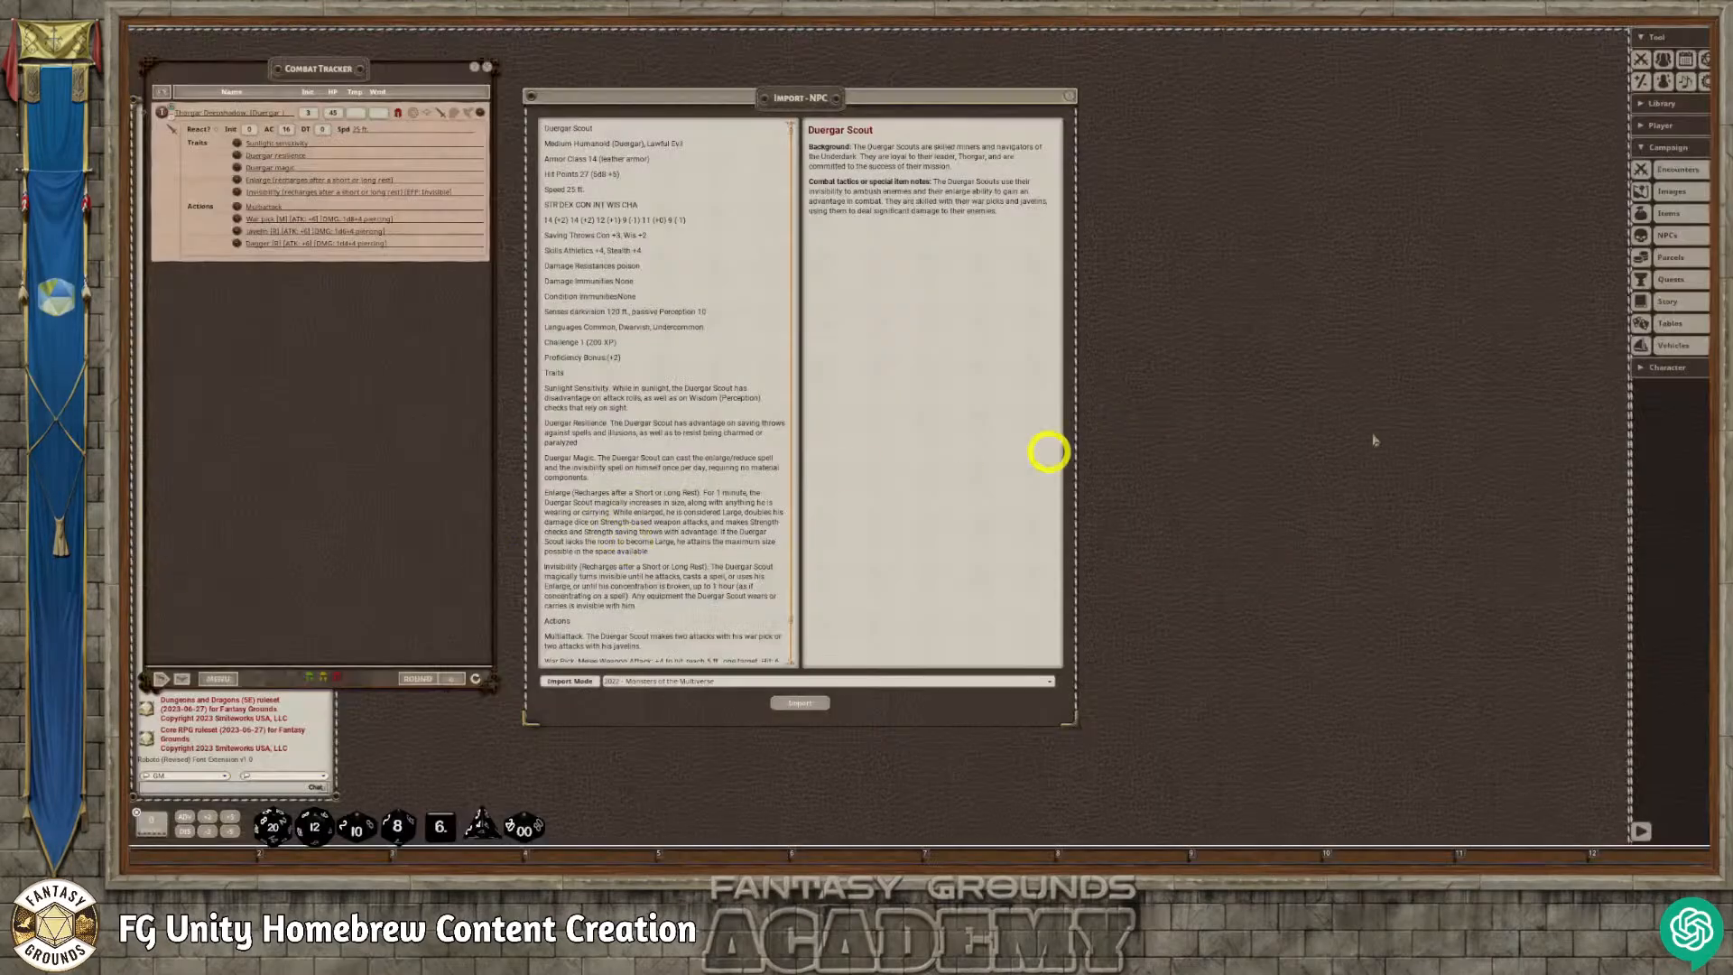
left_click(1674, 104)
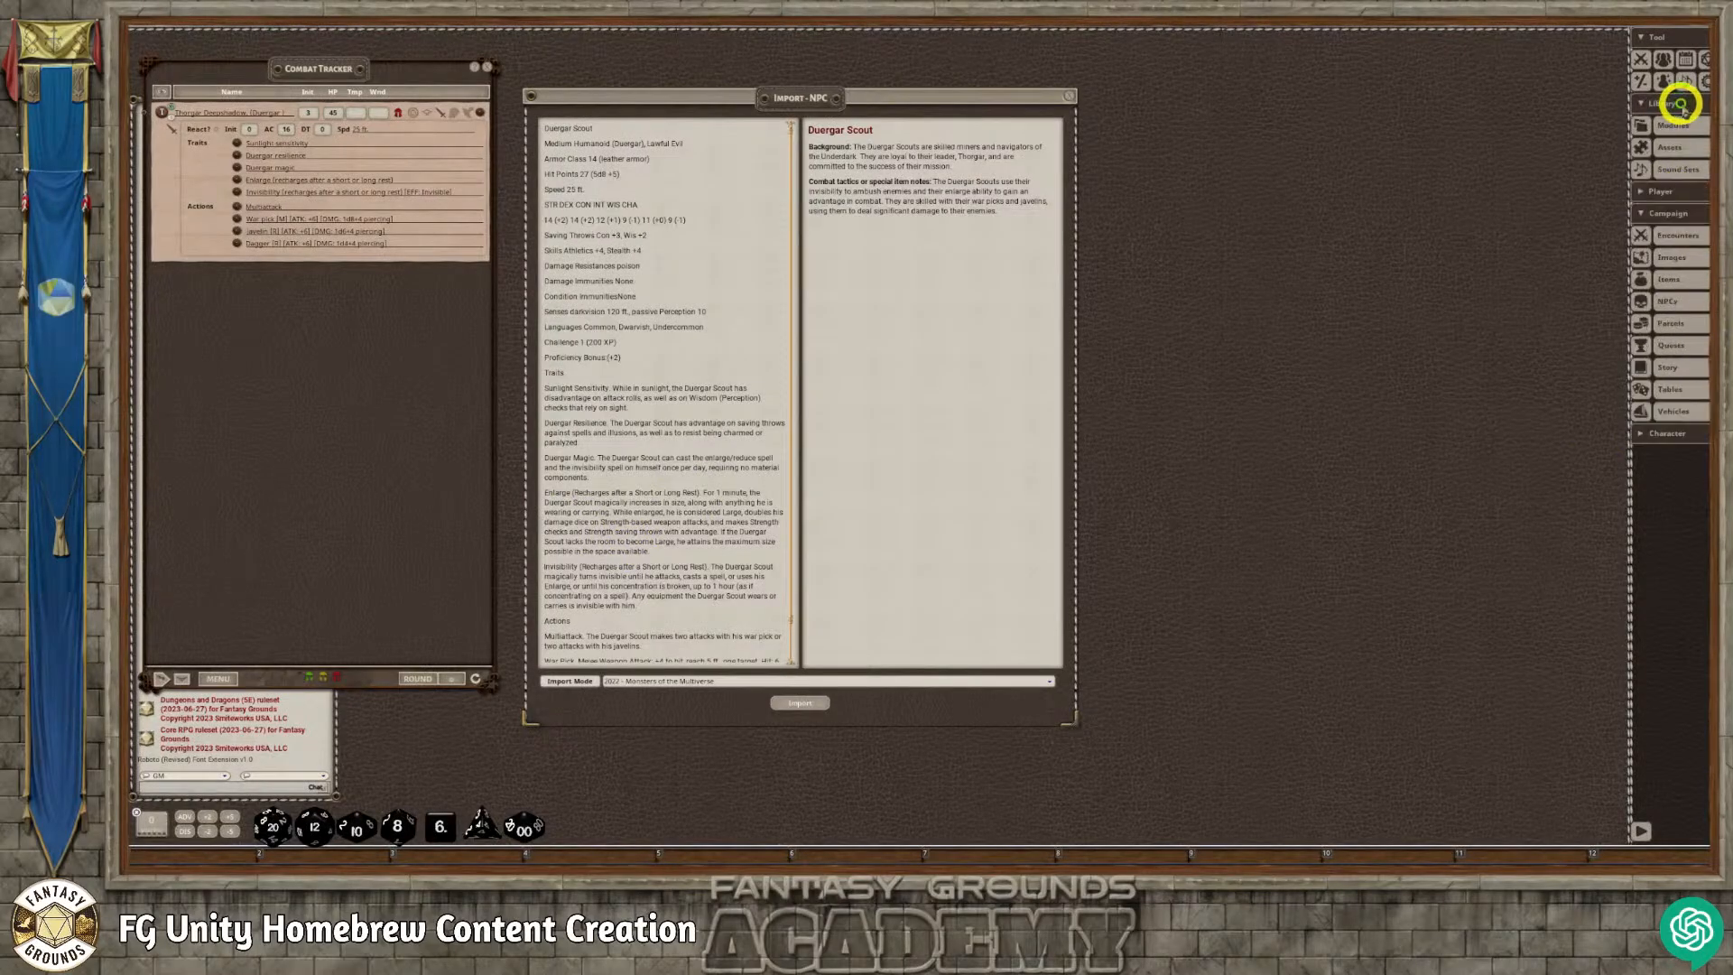
left_click(1670, 145)
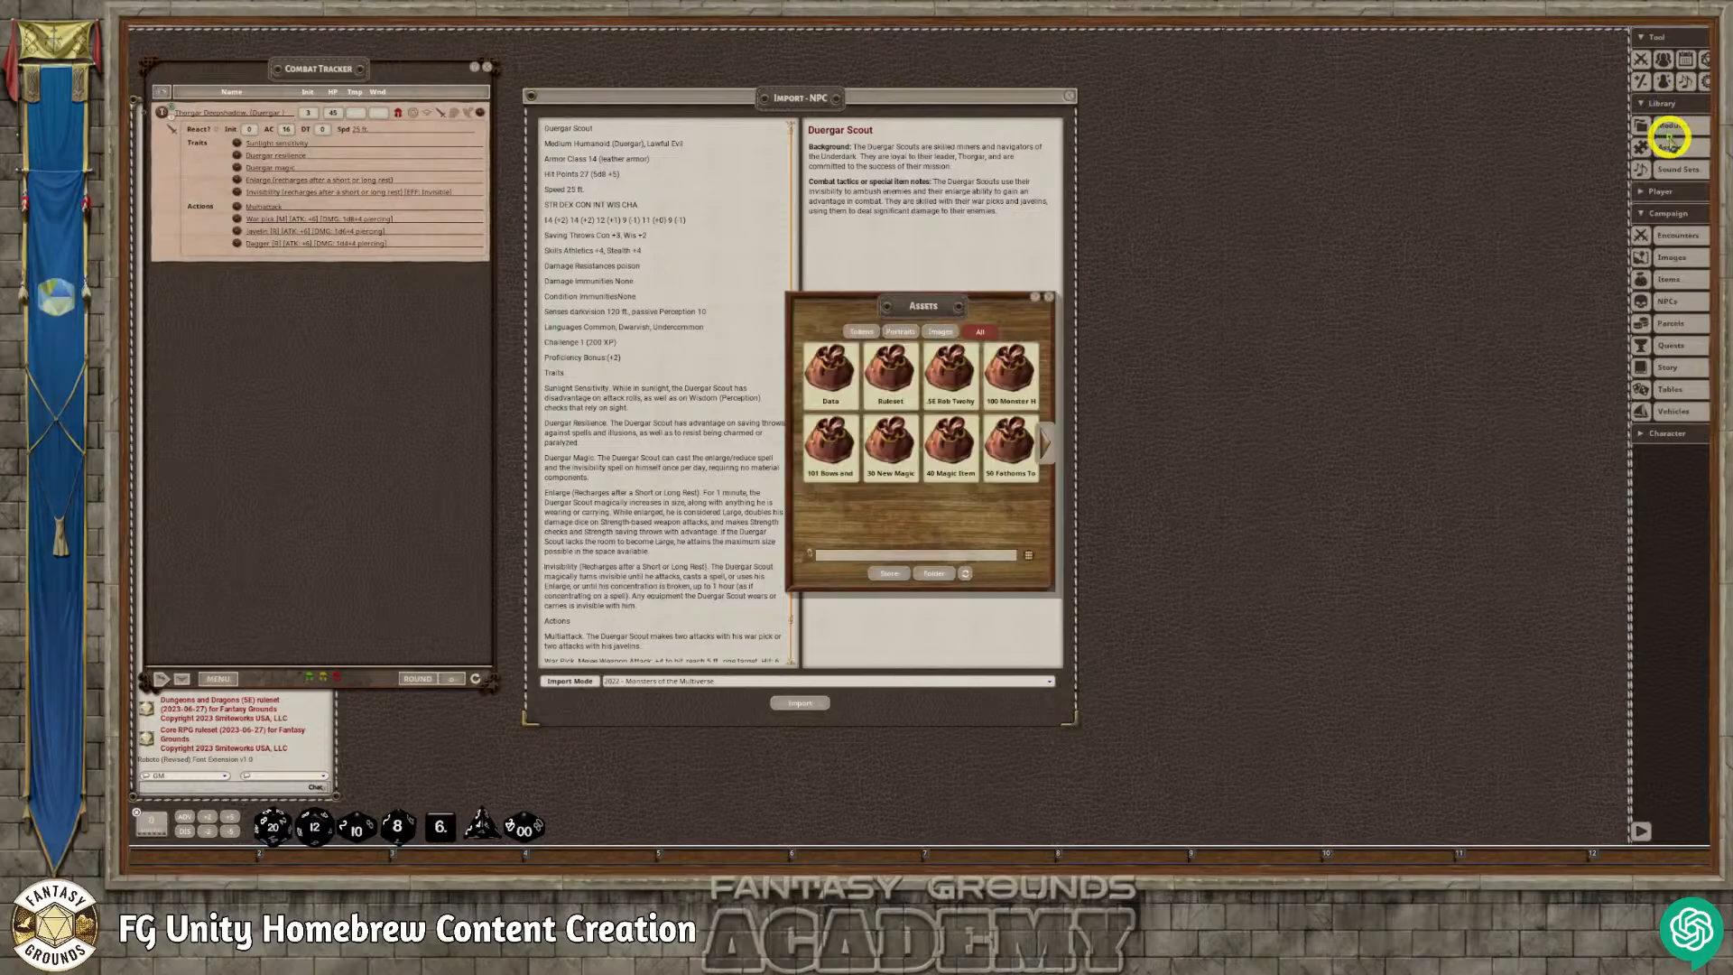
left_click_drag(914, 298, 1172, 190)
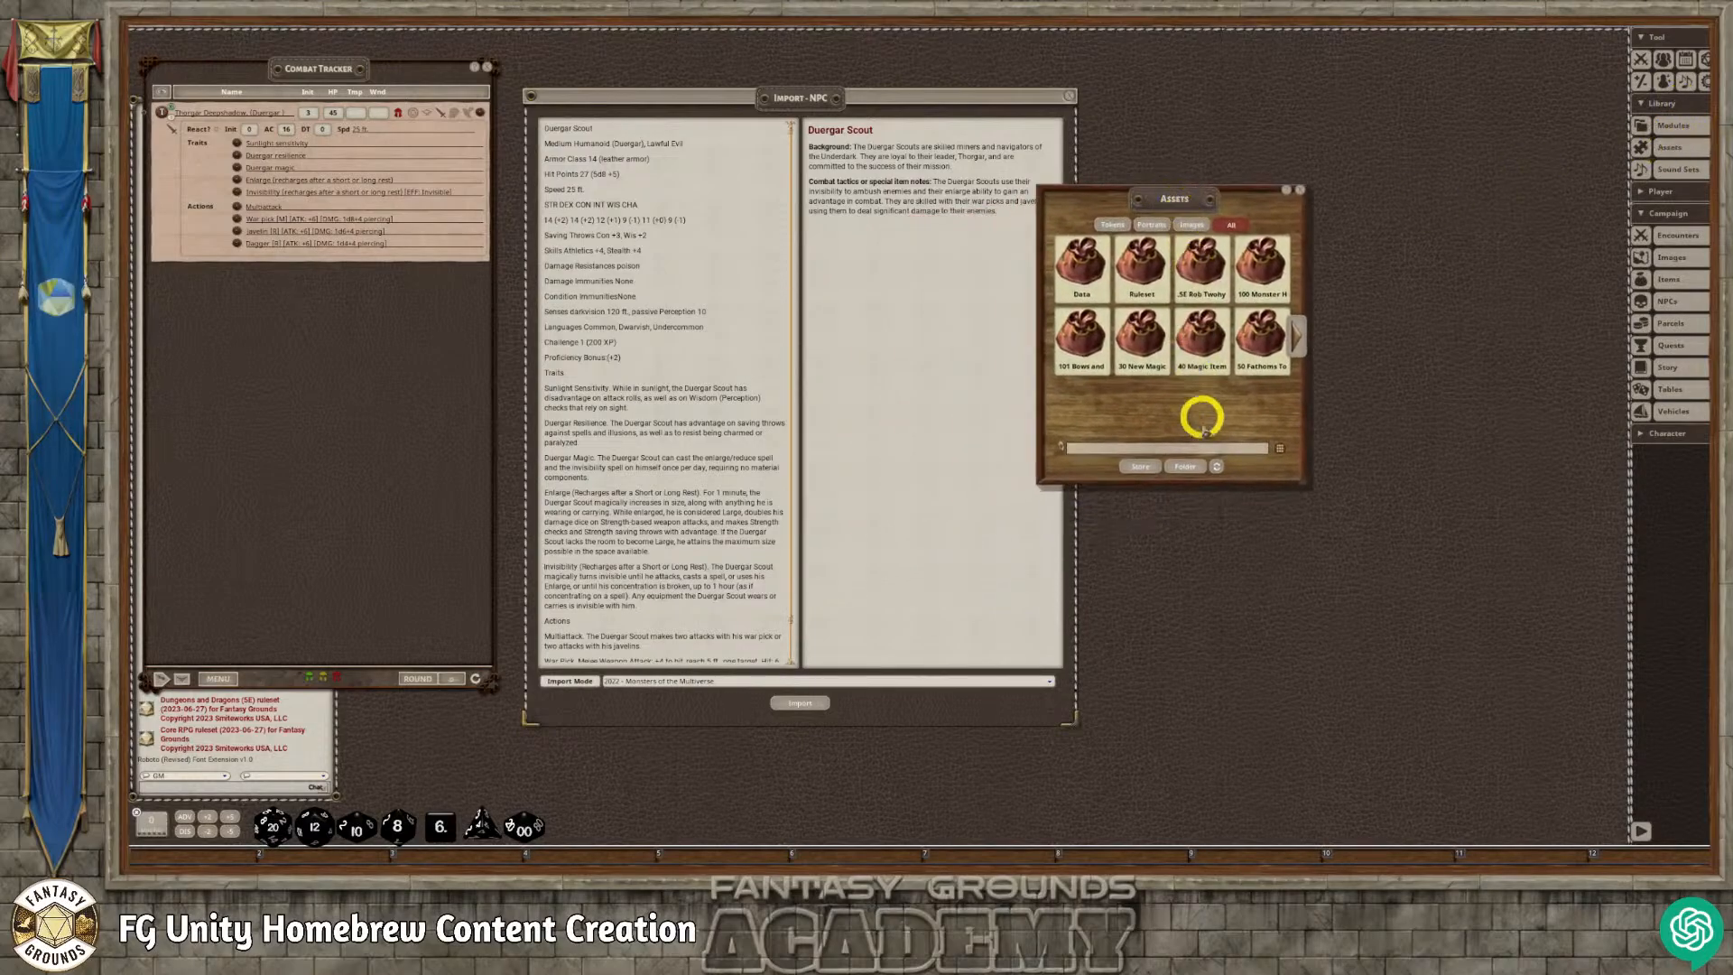
Open the Fantasy Grounds data folder from the Assets window, close it again, and save the campaign with a chat command.
left_click(1189, 466)
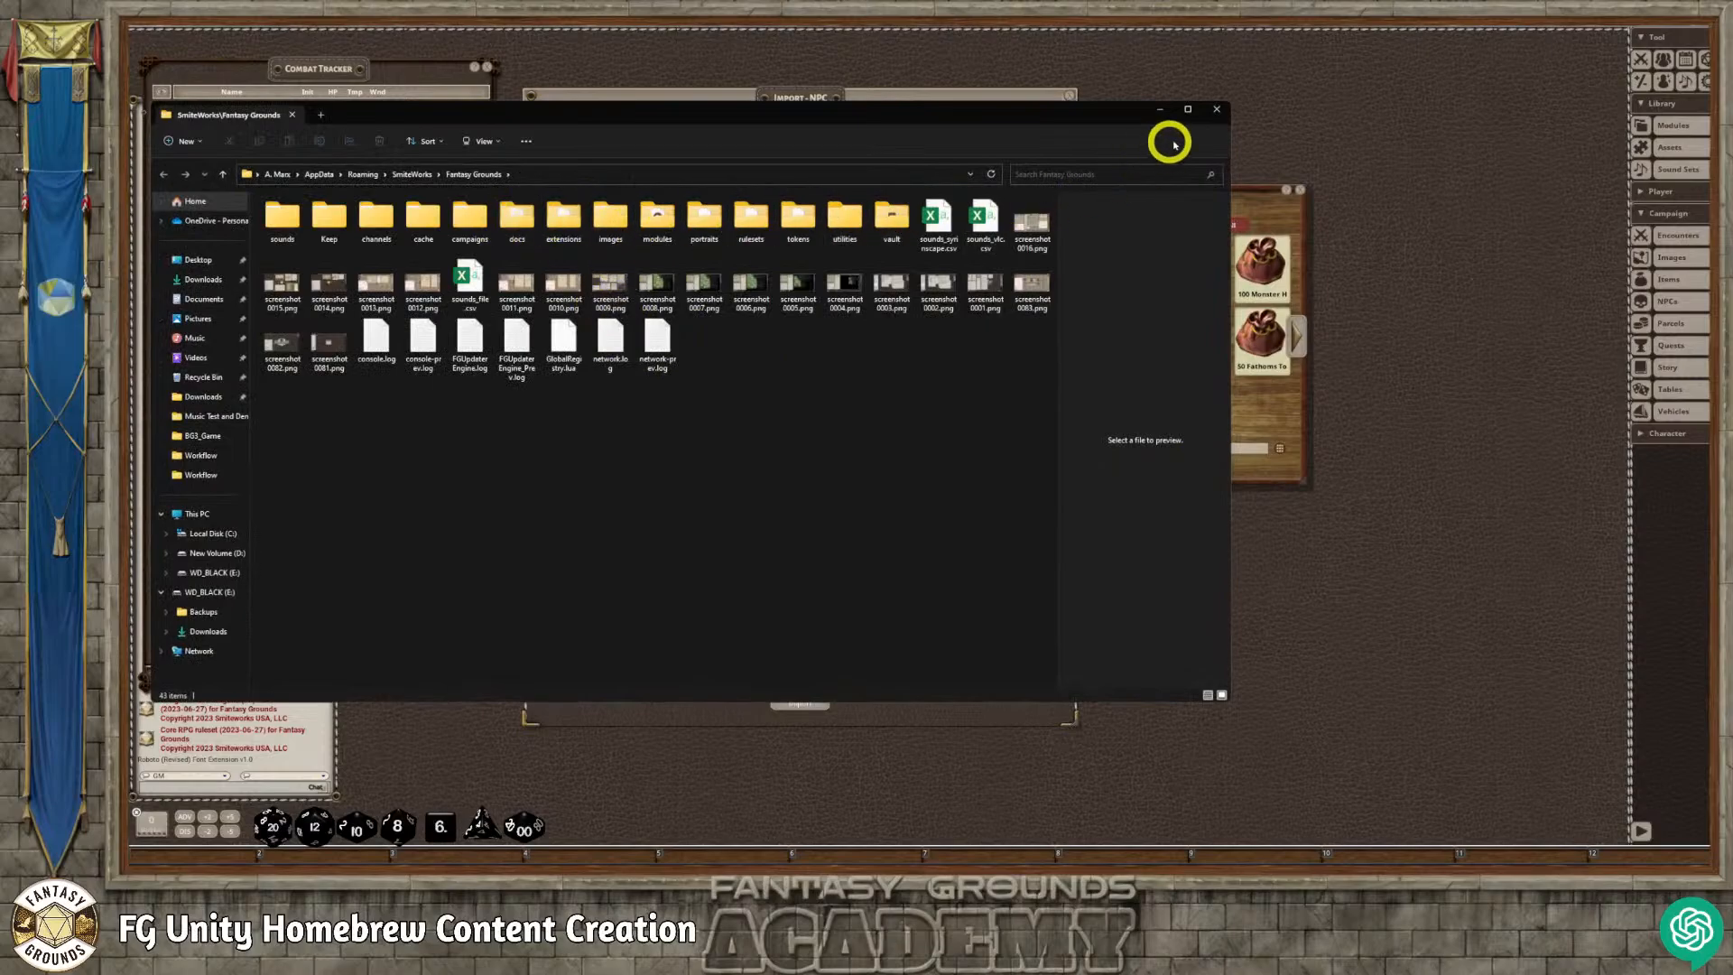
left_click(1215, 111)
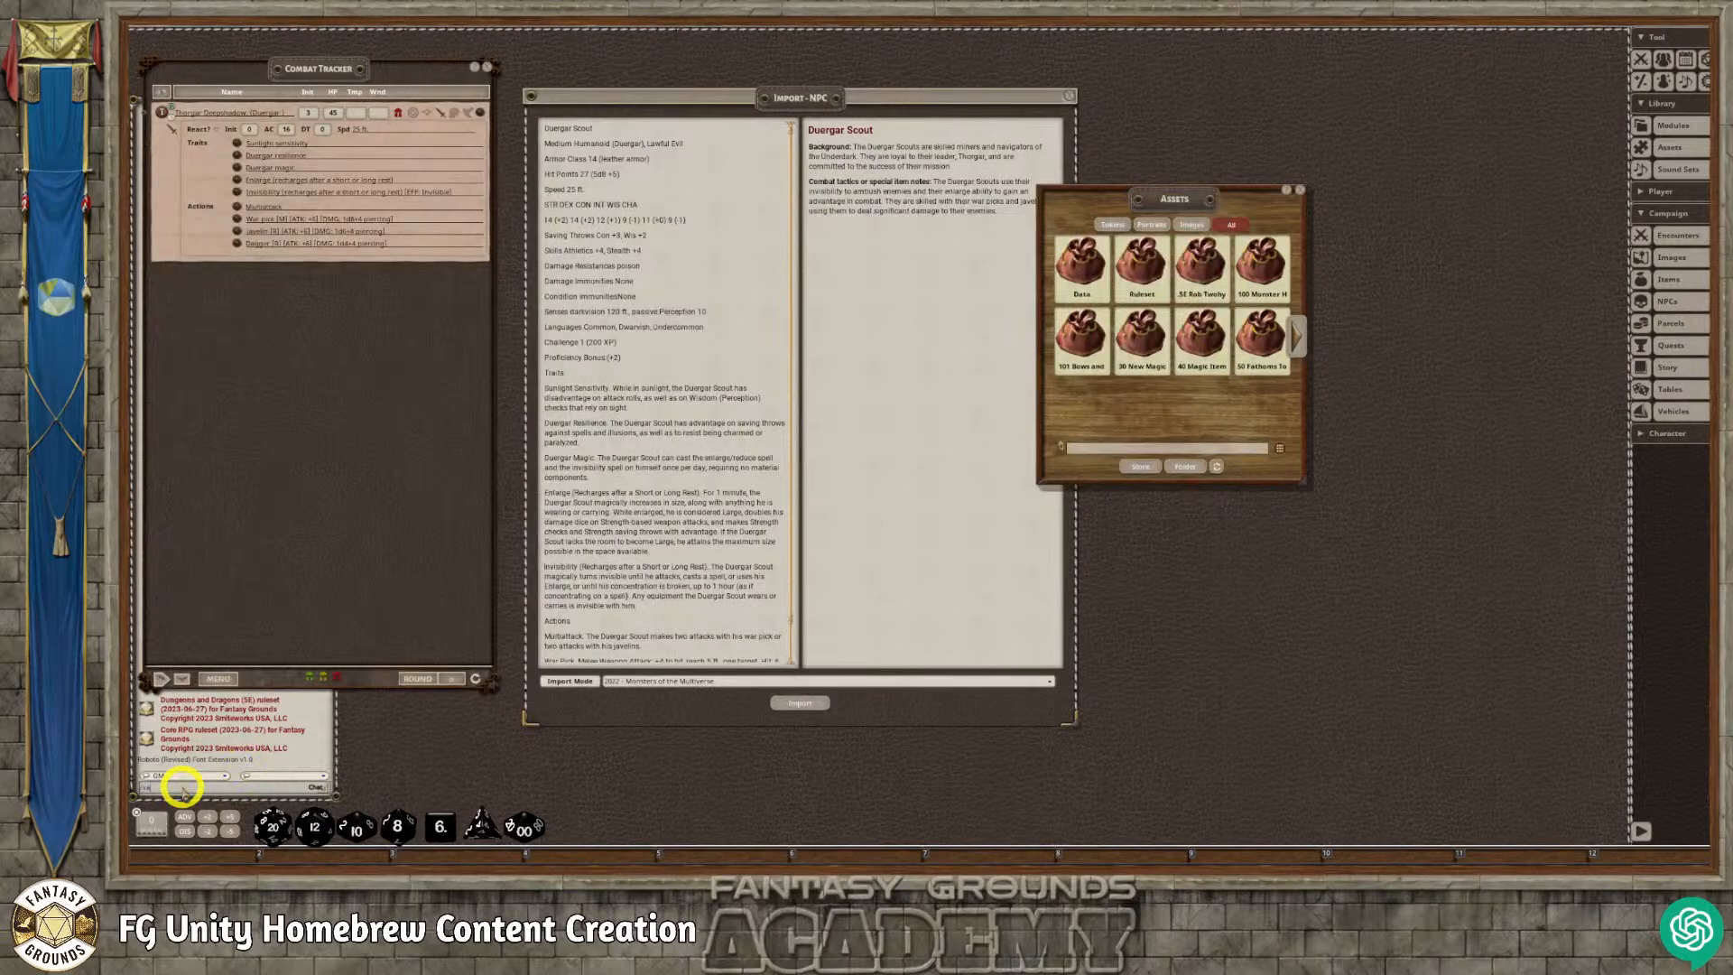
key("Return")
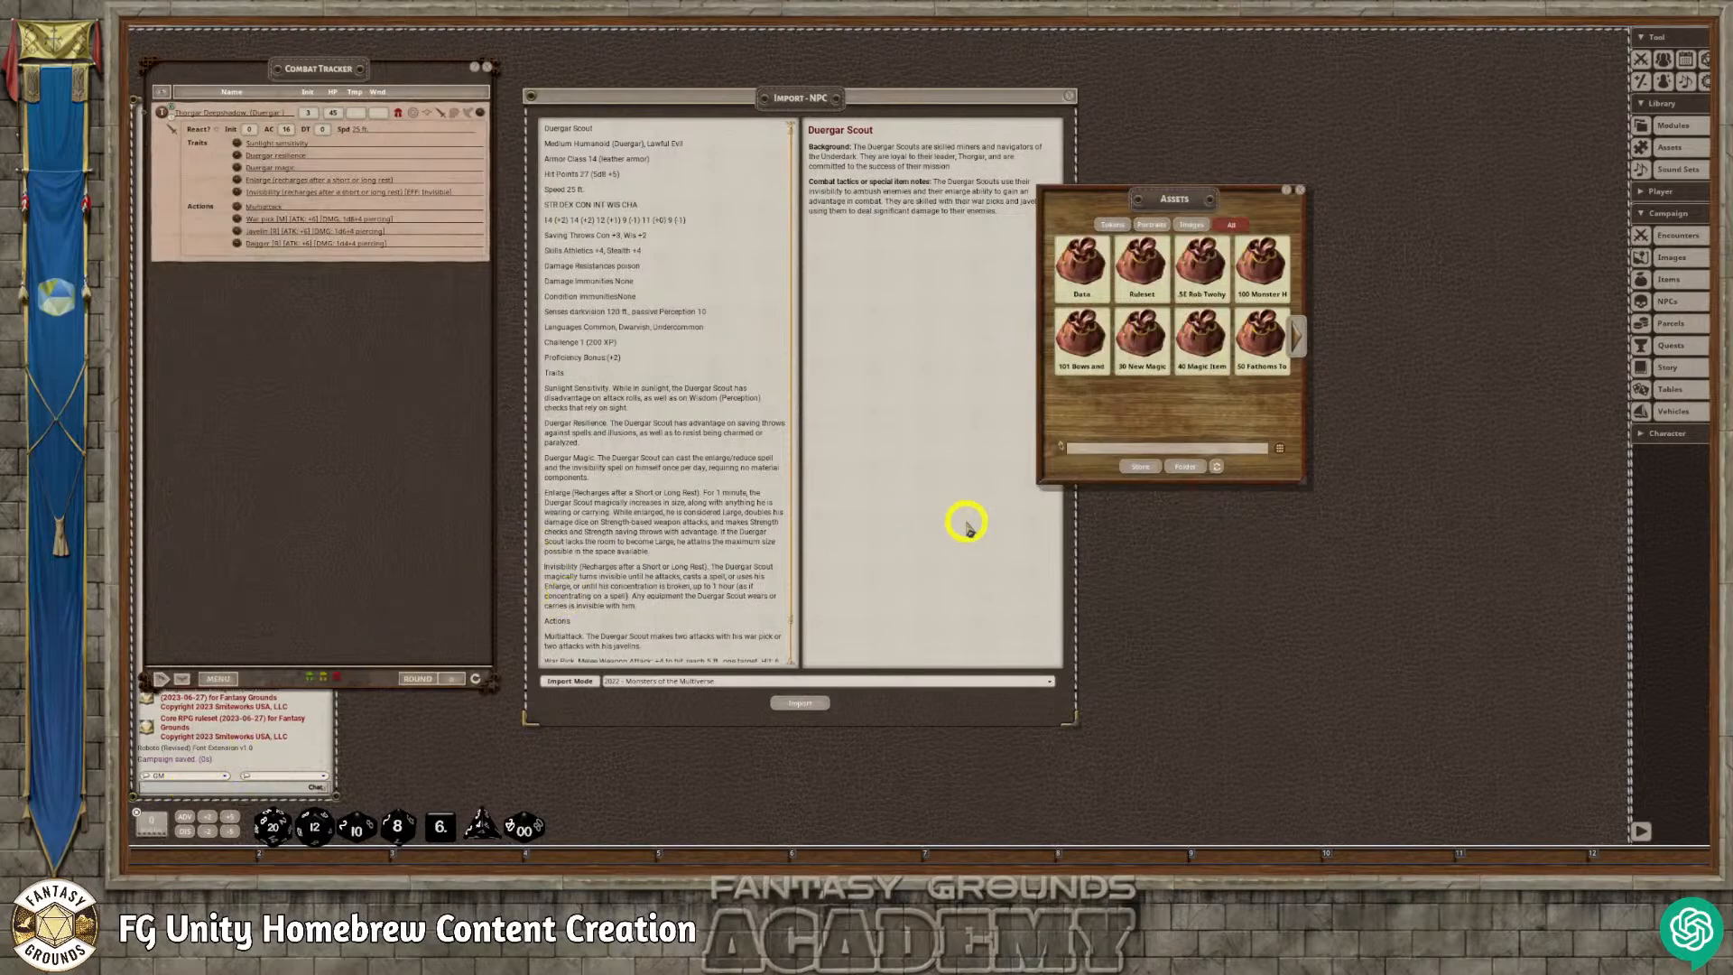
Filter the Assets window to images and try to open the images folder on disk, dismissing the console log.
left_click(1188, 224)
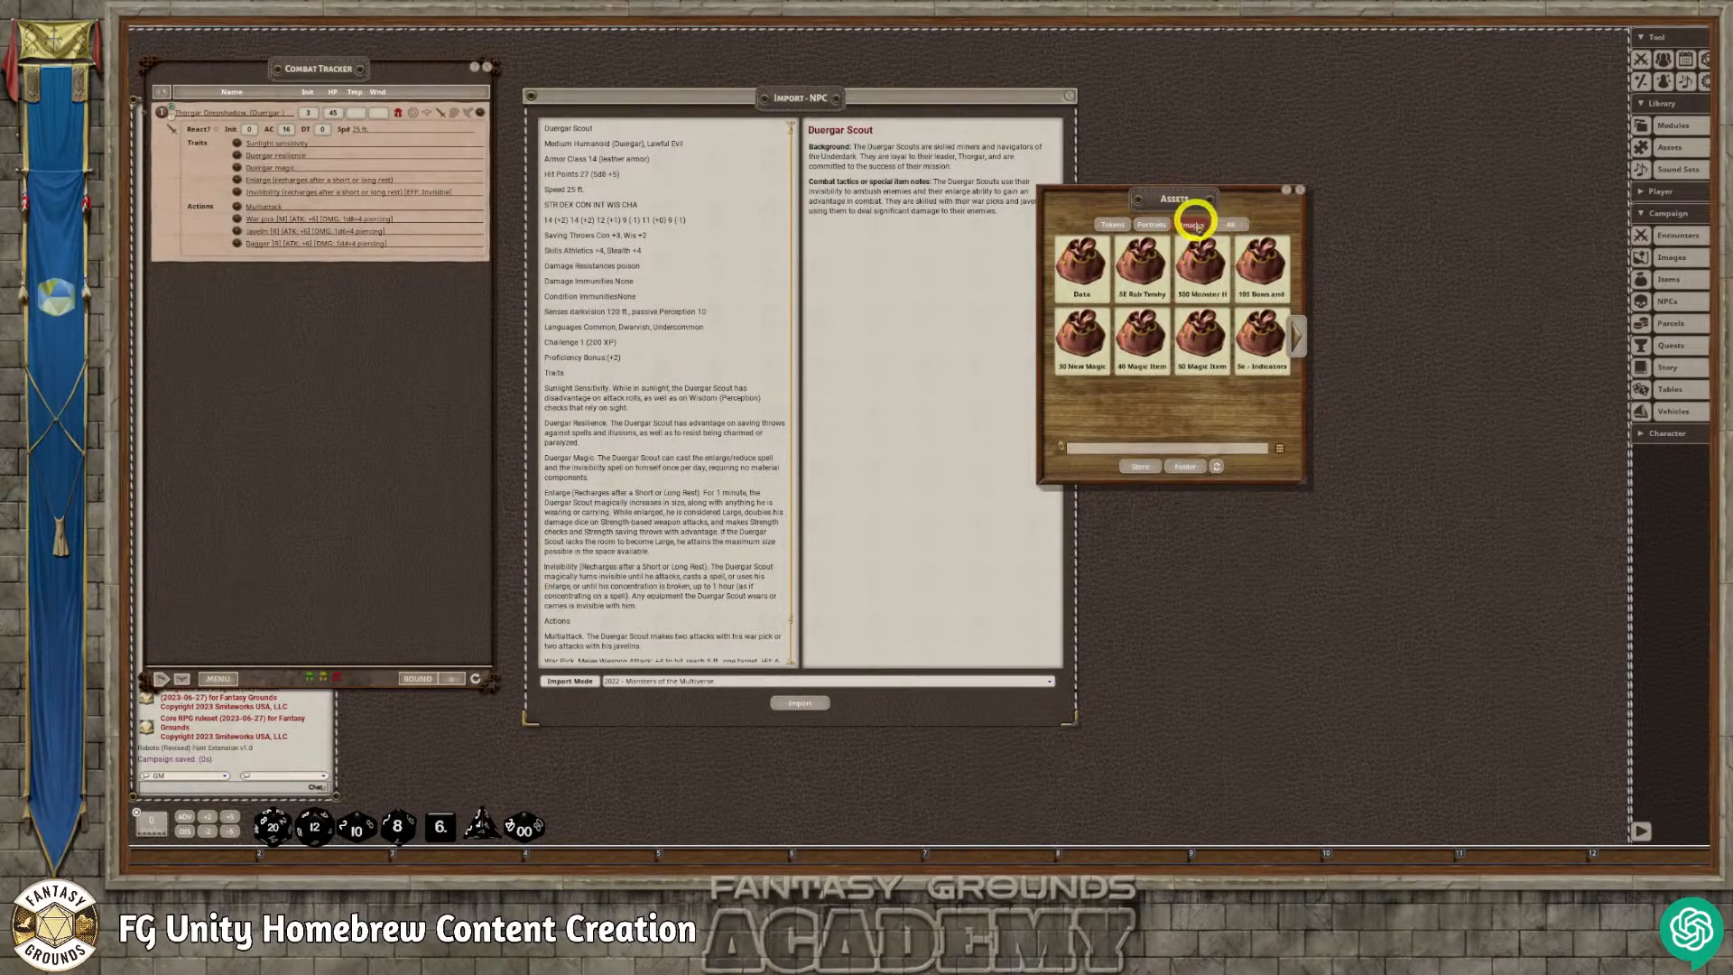
left_click(1183, 466)
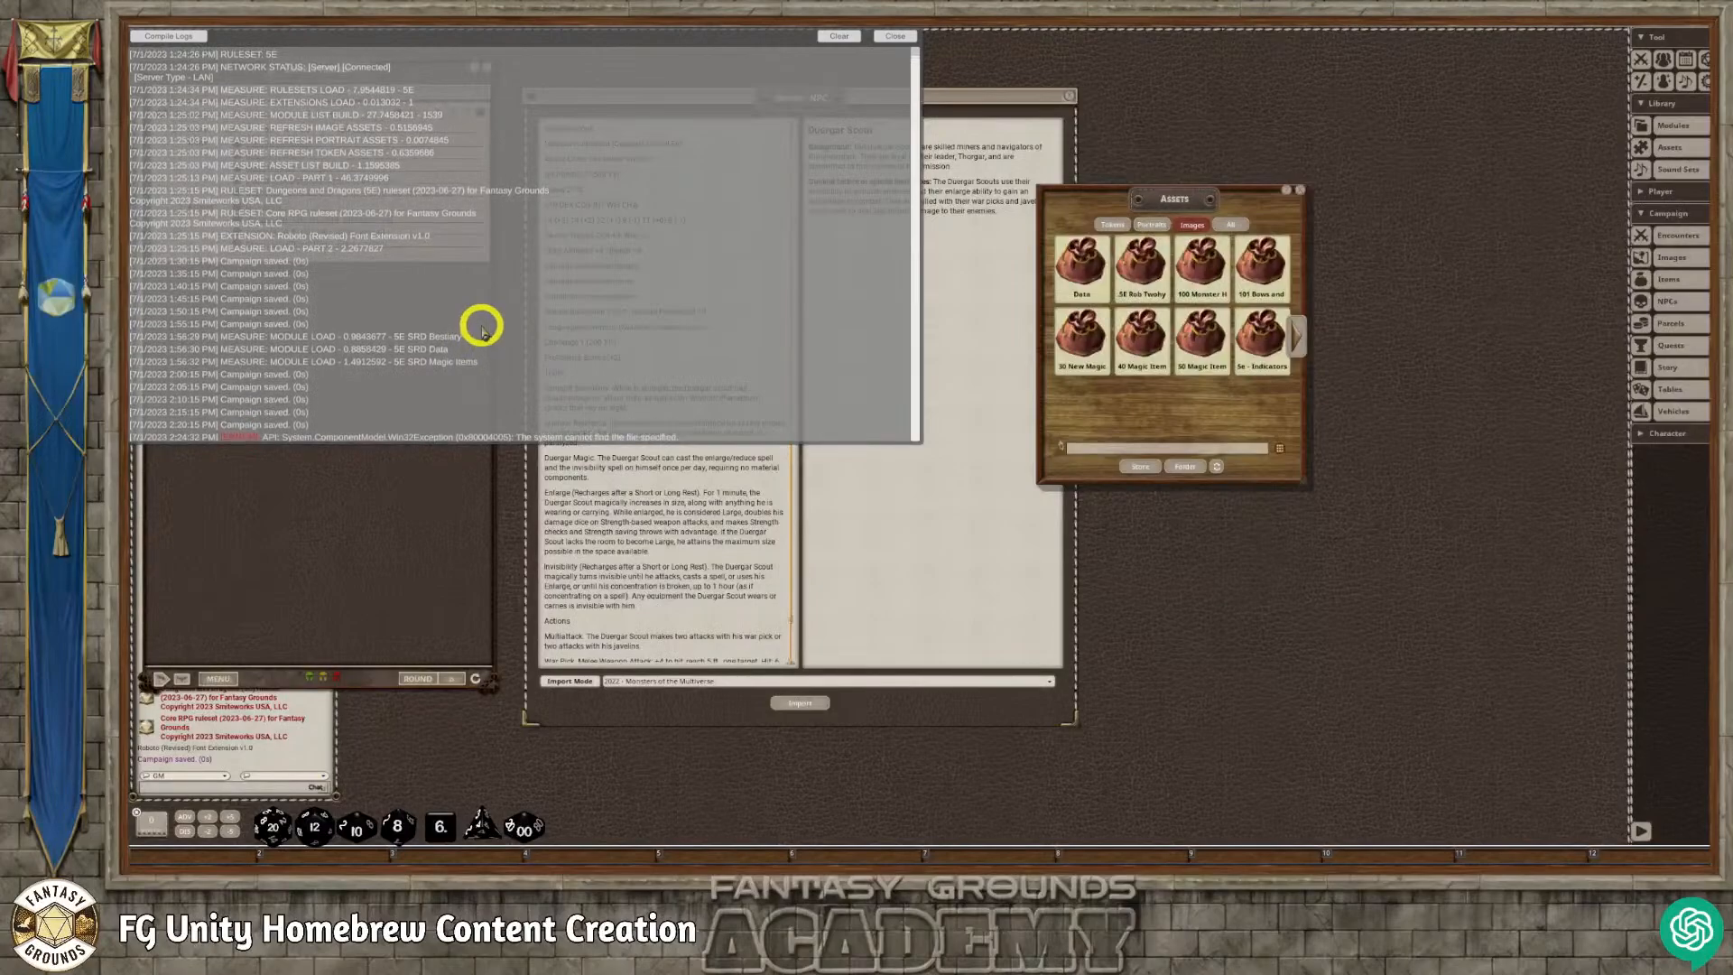
left_click(901, 37)
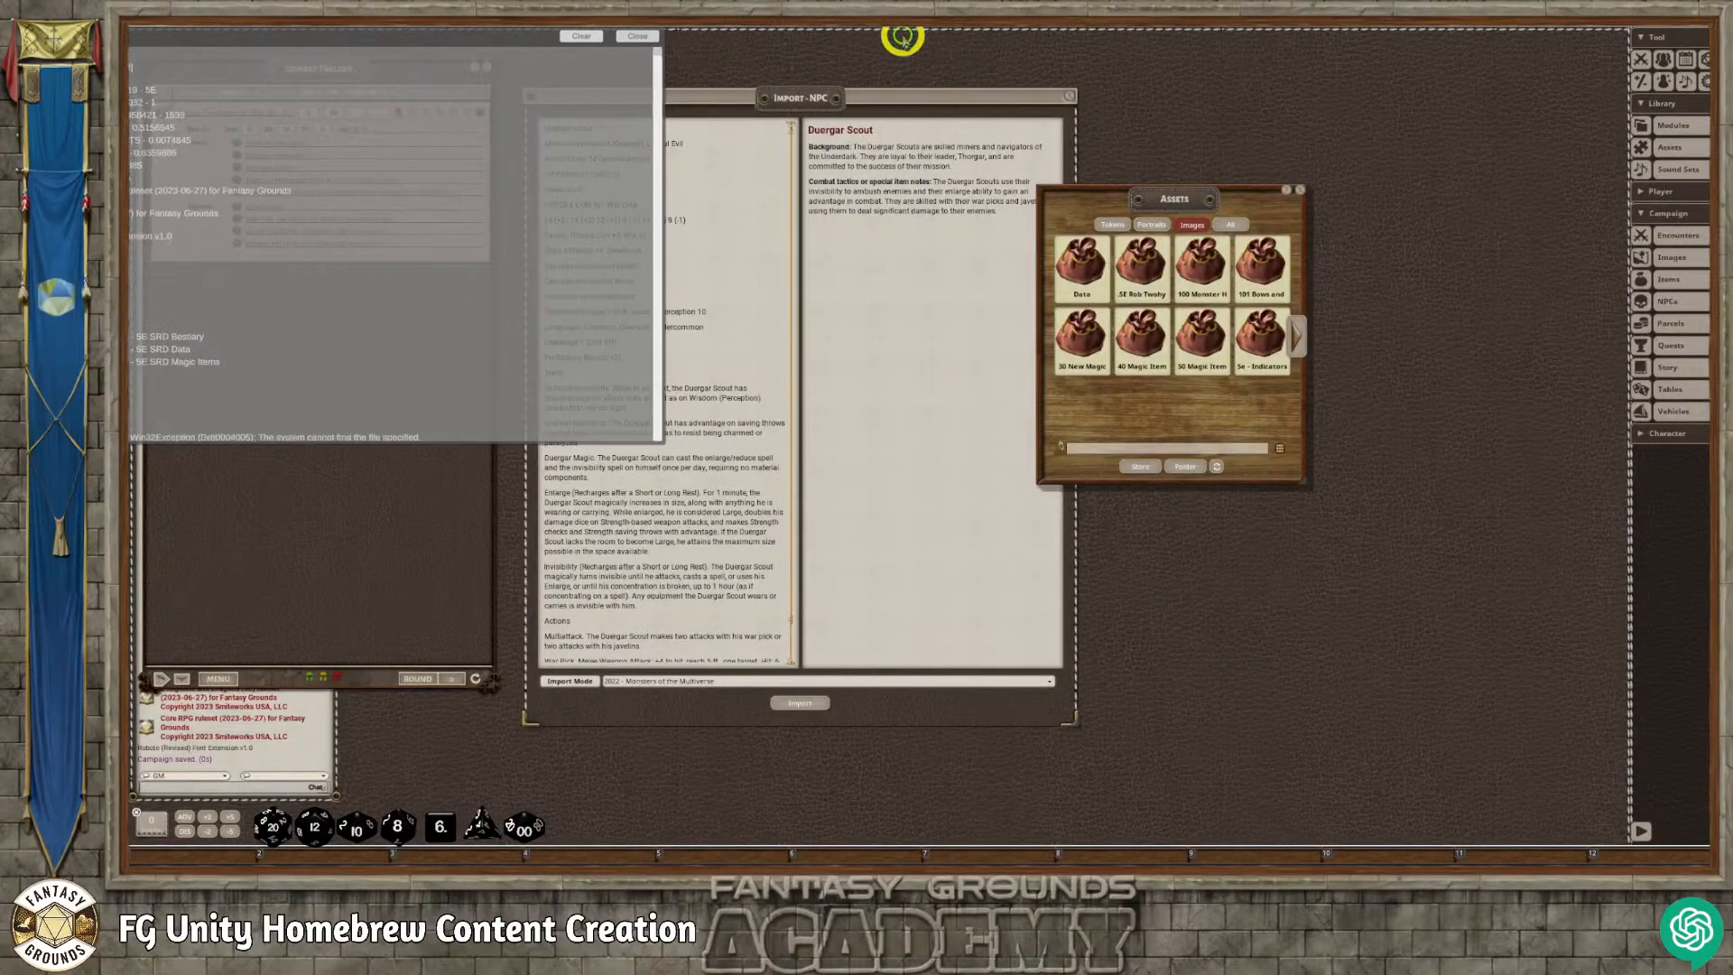
left_click(1187, 468)
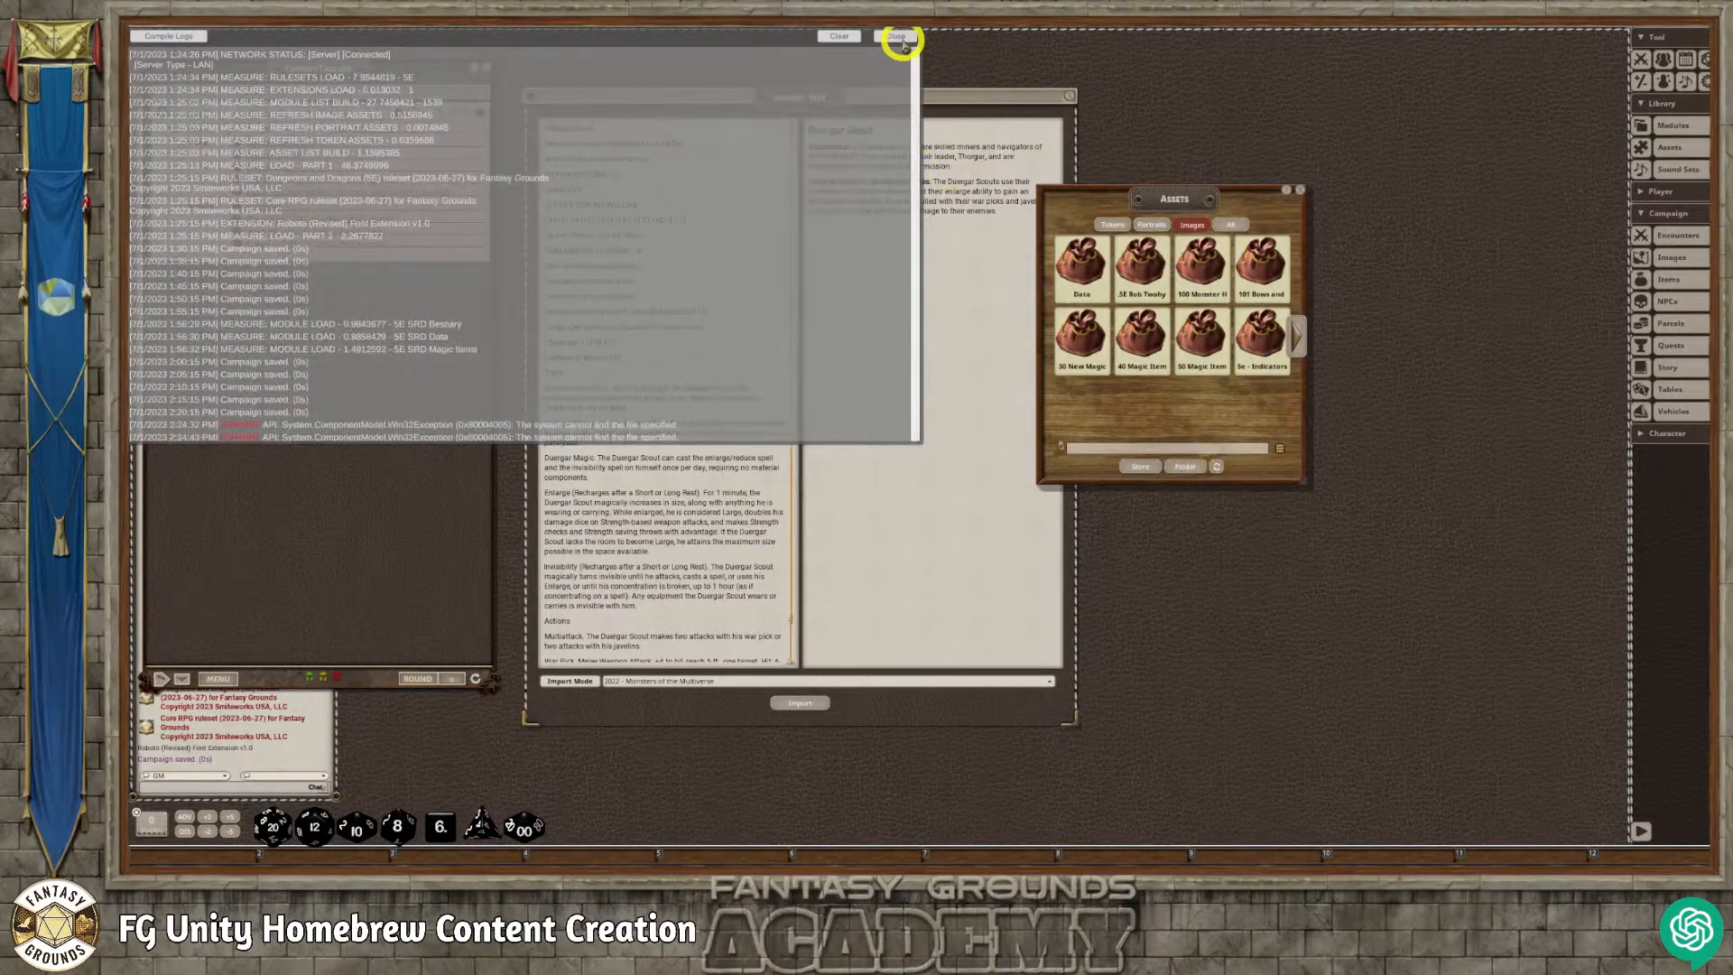
Refresh the folder assets, enlarge the Assets window to fit a third row, and close and reopen it.
left_click(1216, 466)
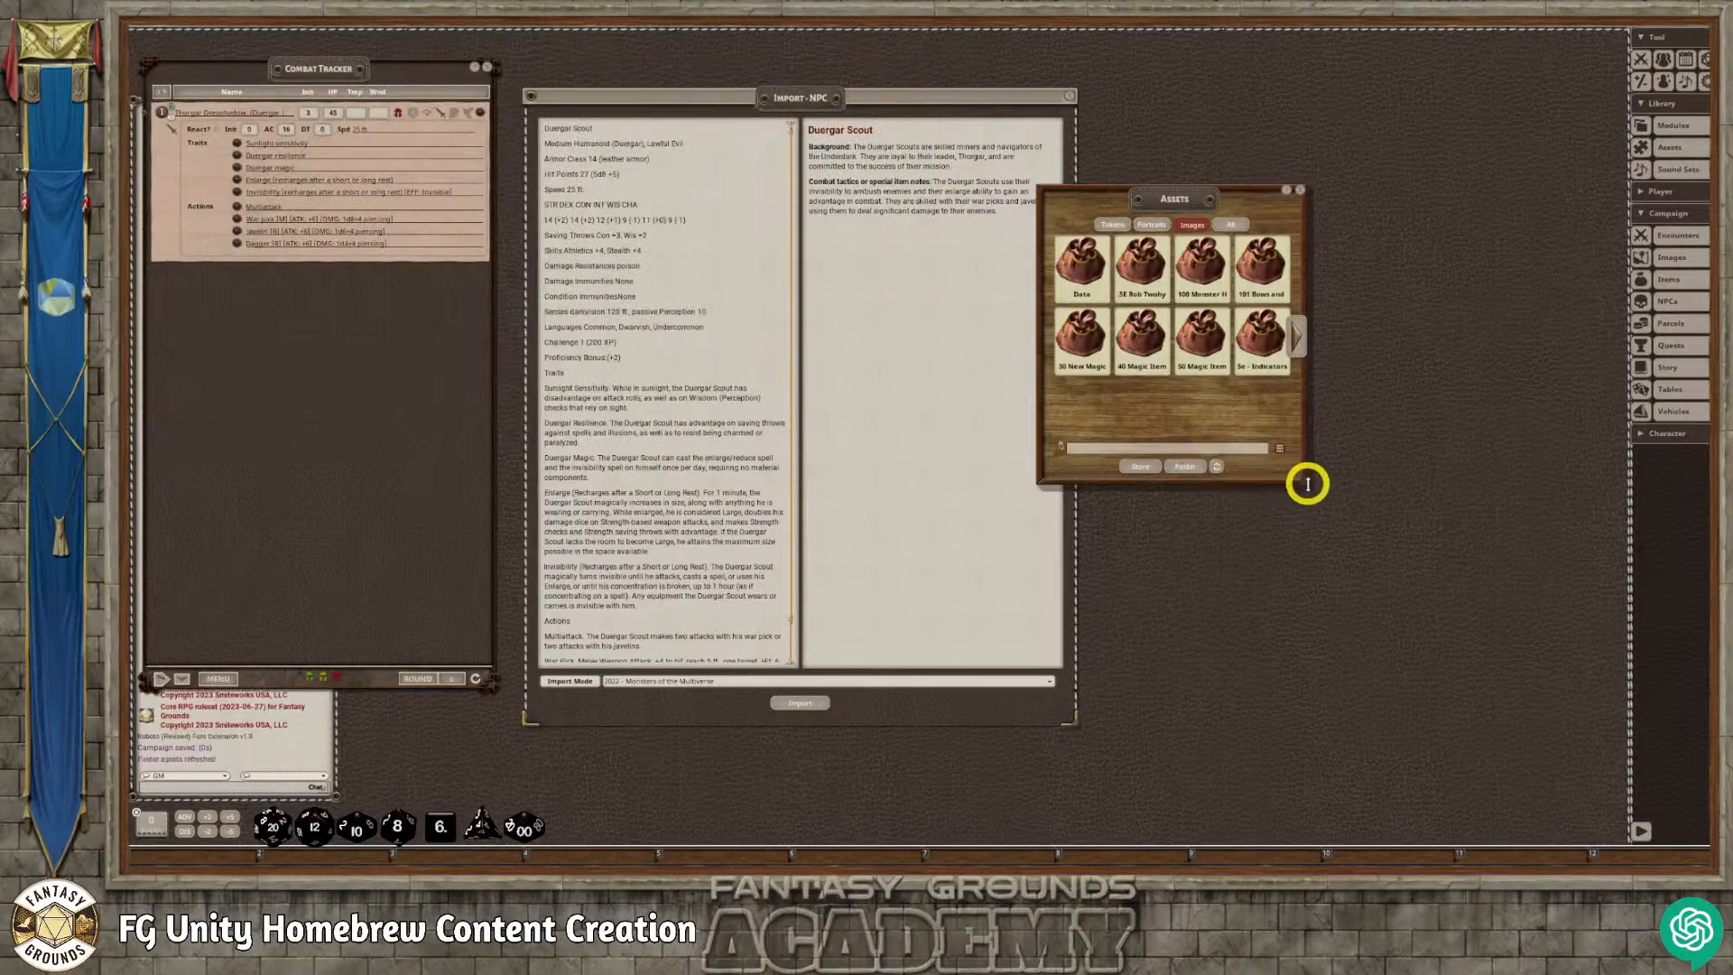
left_click_drag(1310, 485, 1350, 534)
left_click(1299, 190)
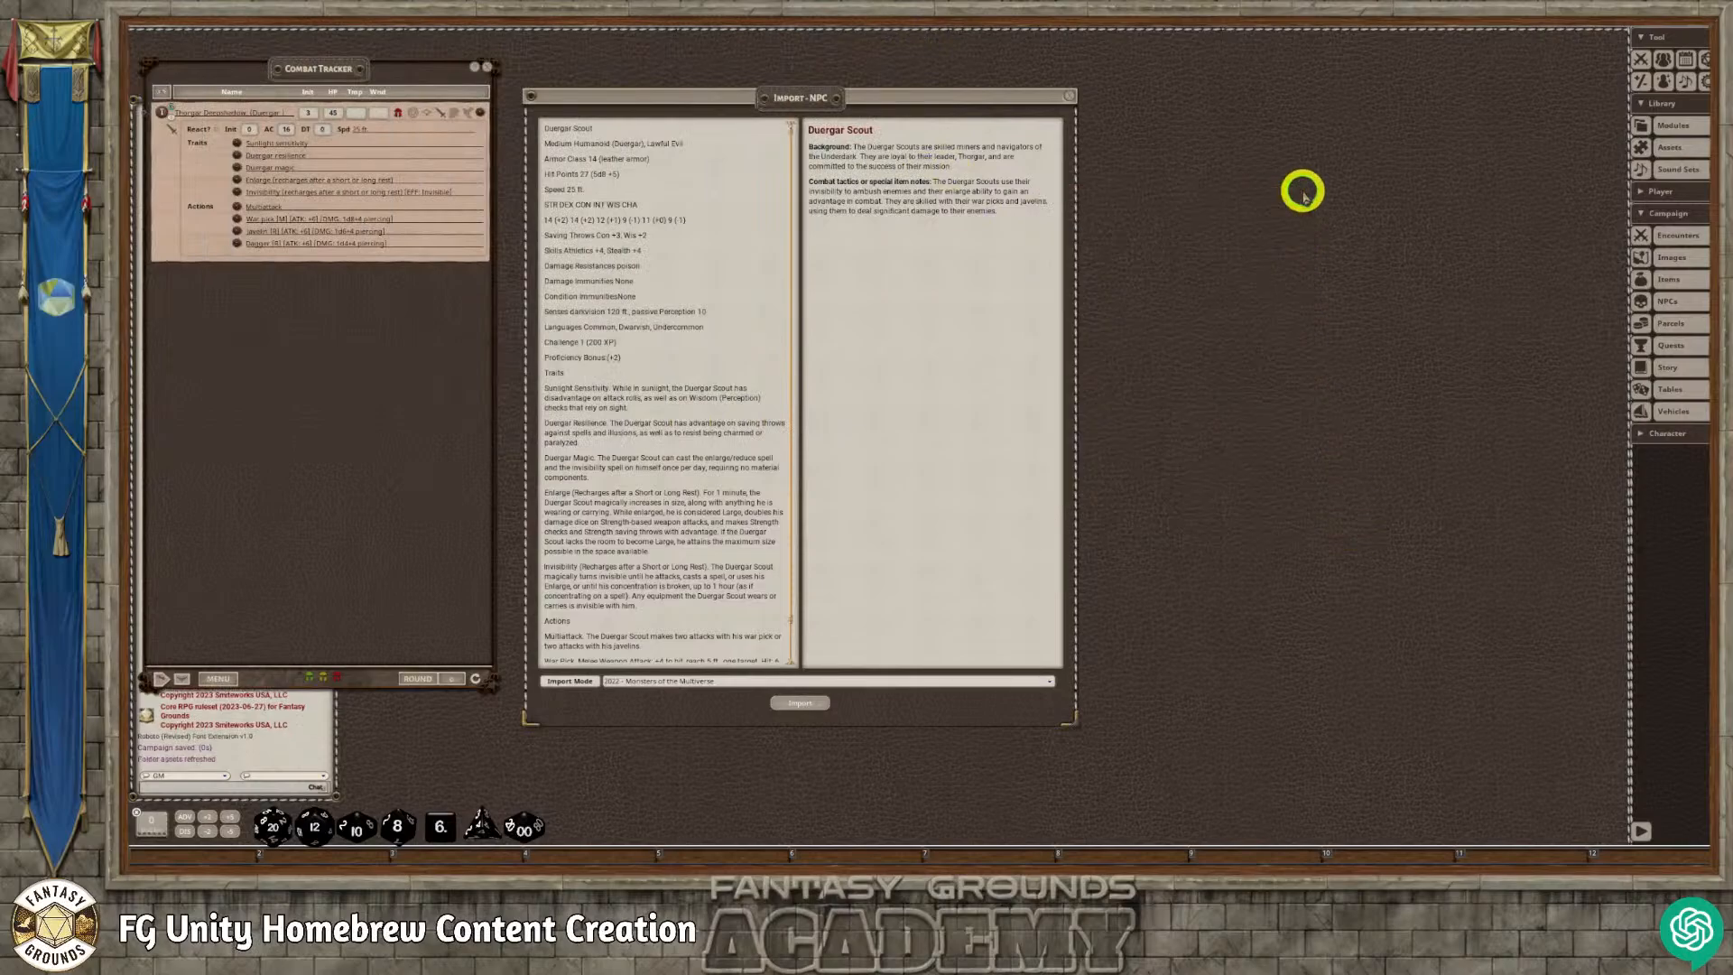
left_click(1670, 129)
left_click(1142, 293)
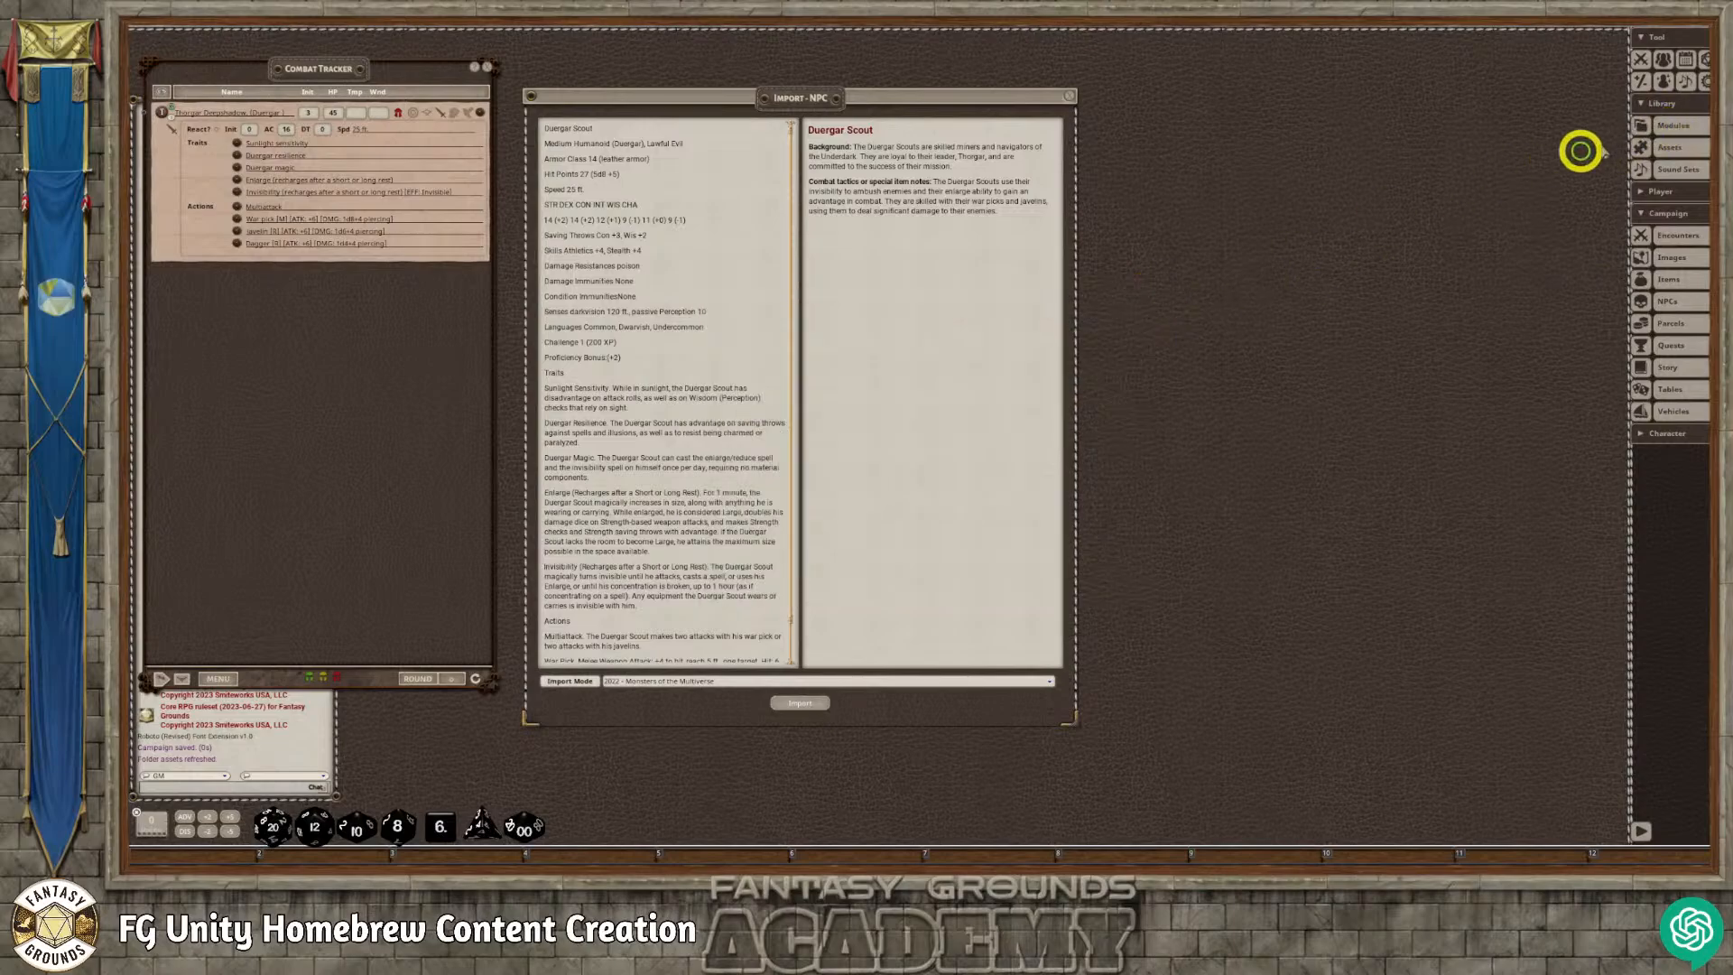
left_click(1664, 149)
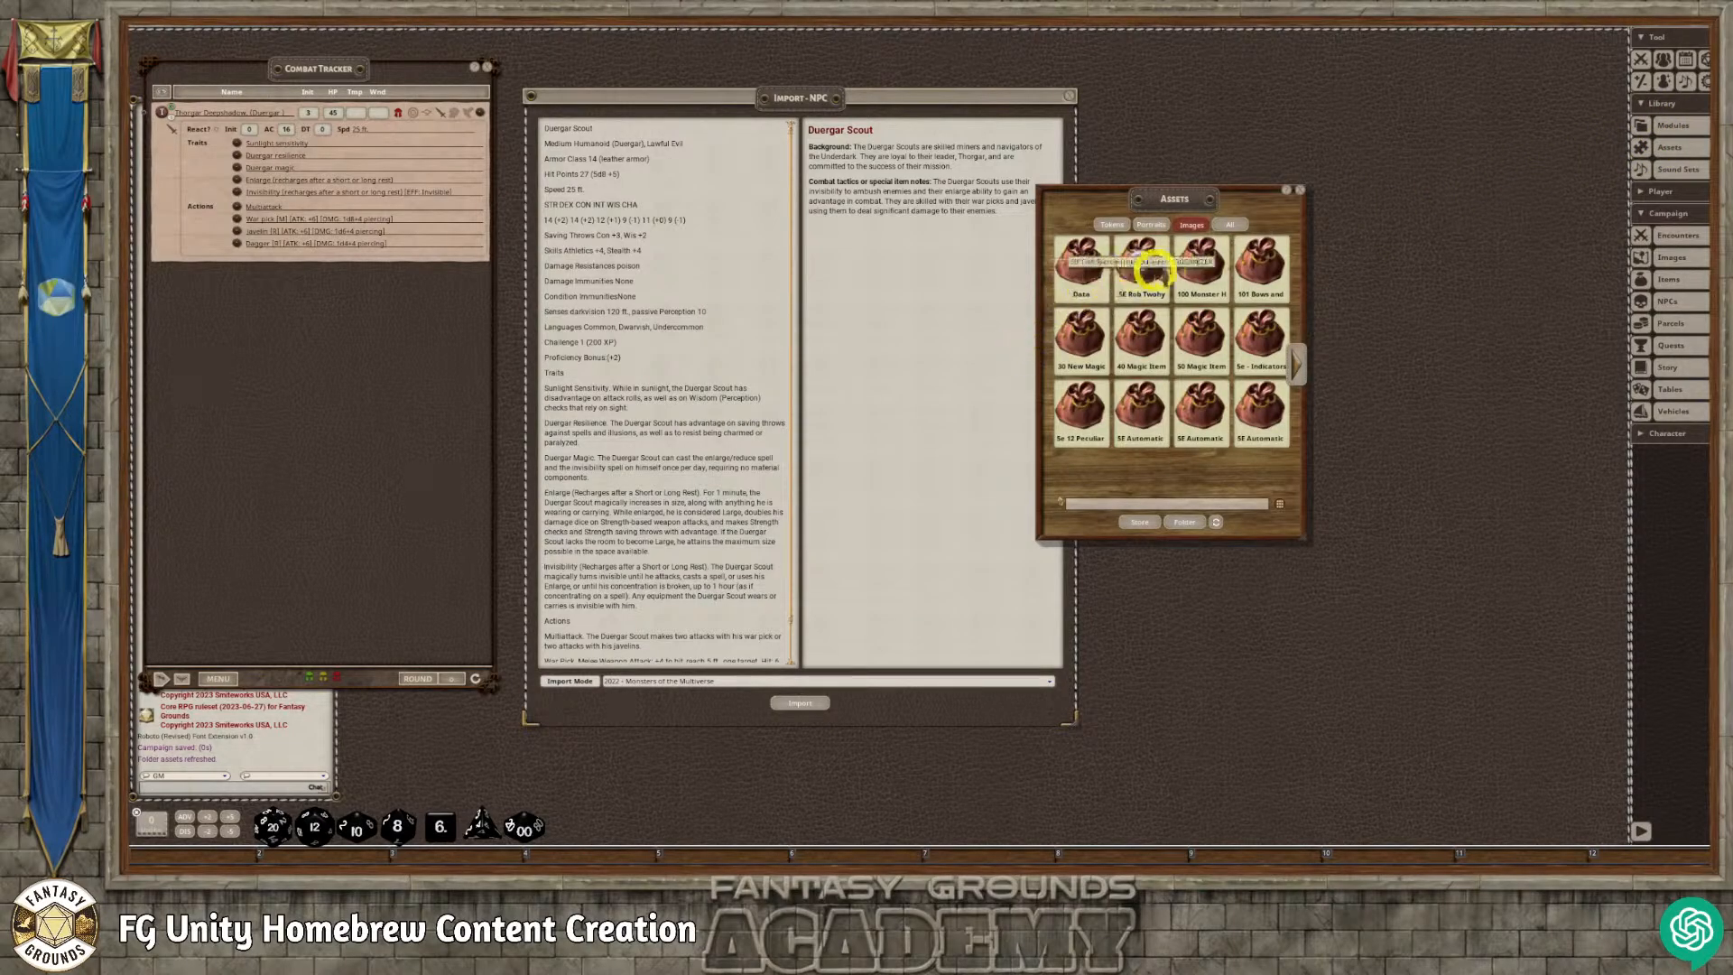
Try again to open the images folder, compile the console logs, and close the resulting file window and the console.
left_click(1185, 524)
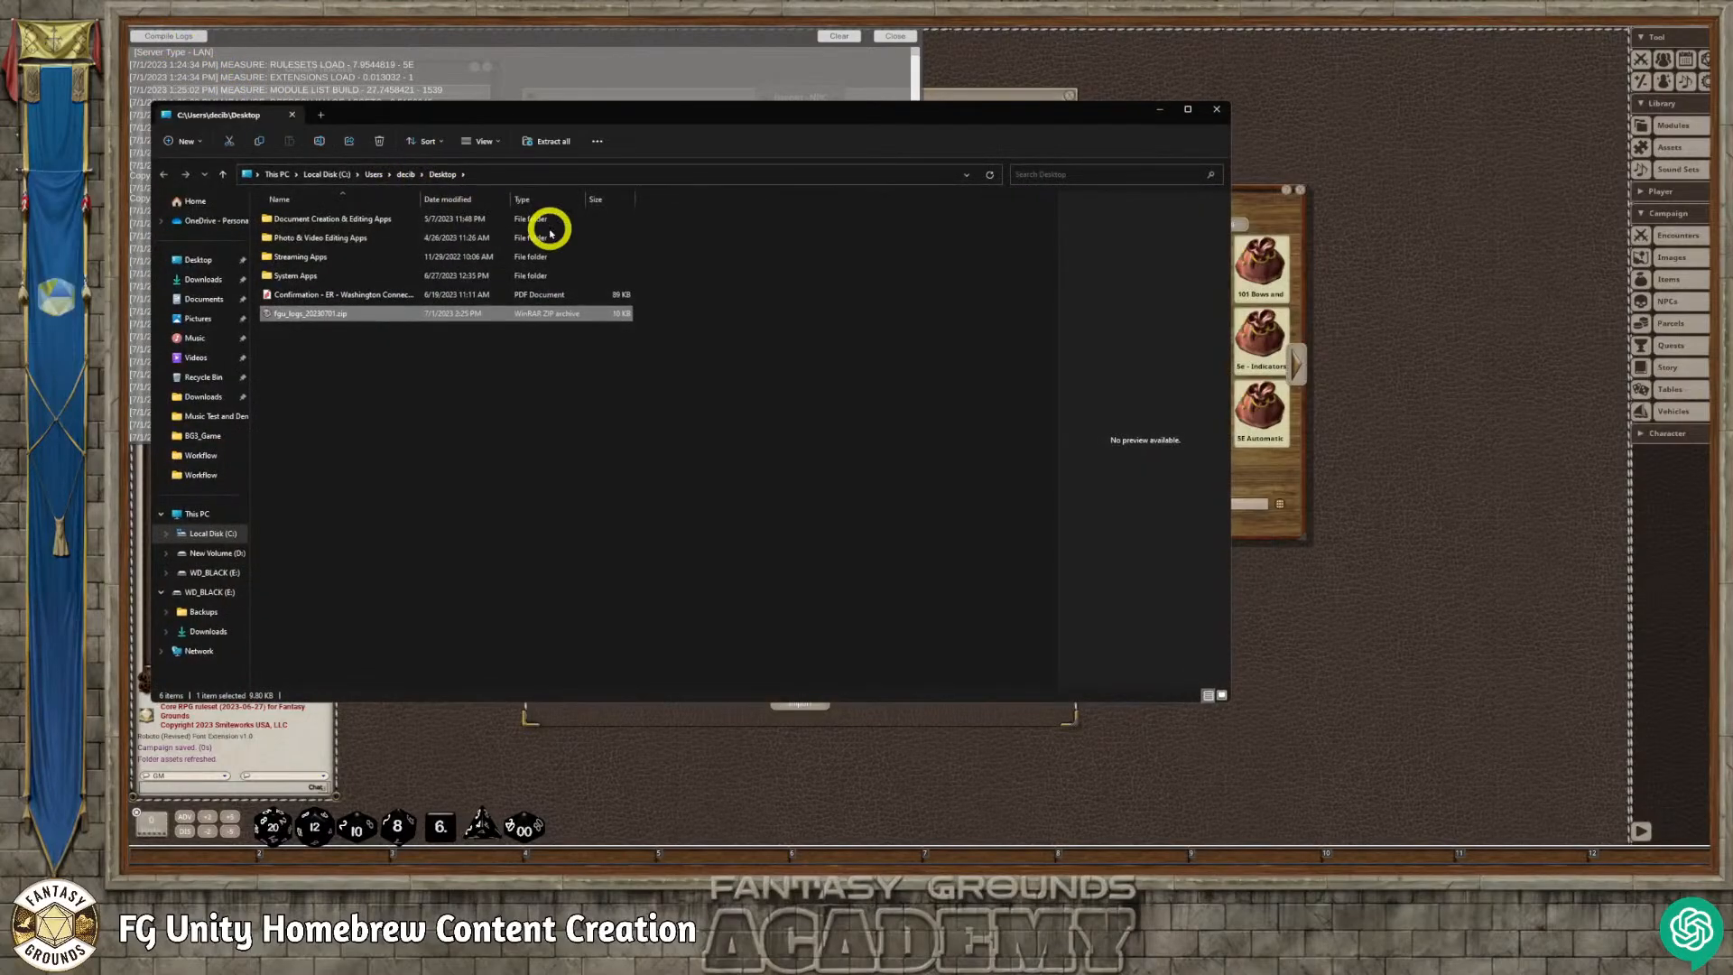
left_click(1216, 110)
left_click(899, 40)
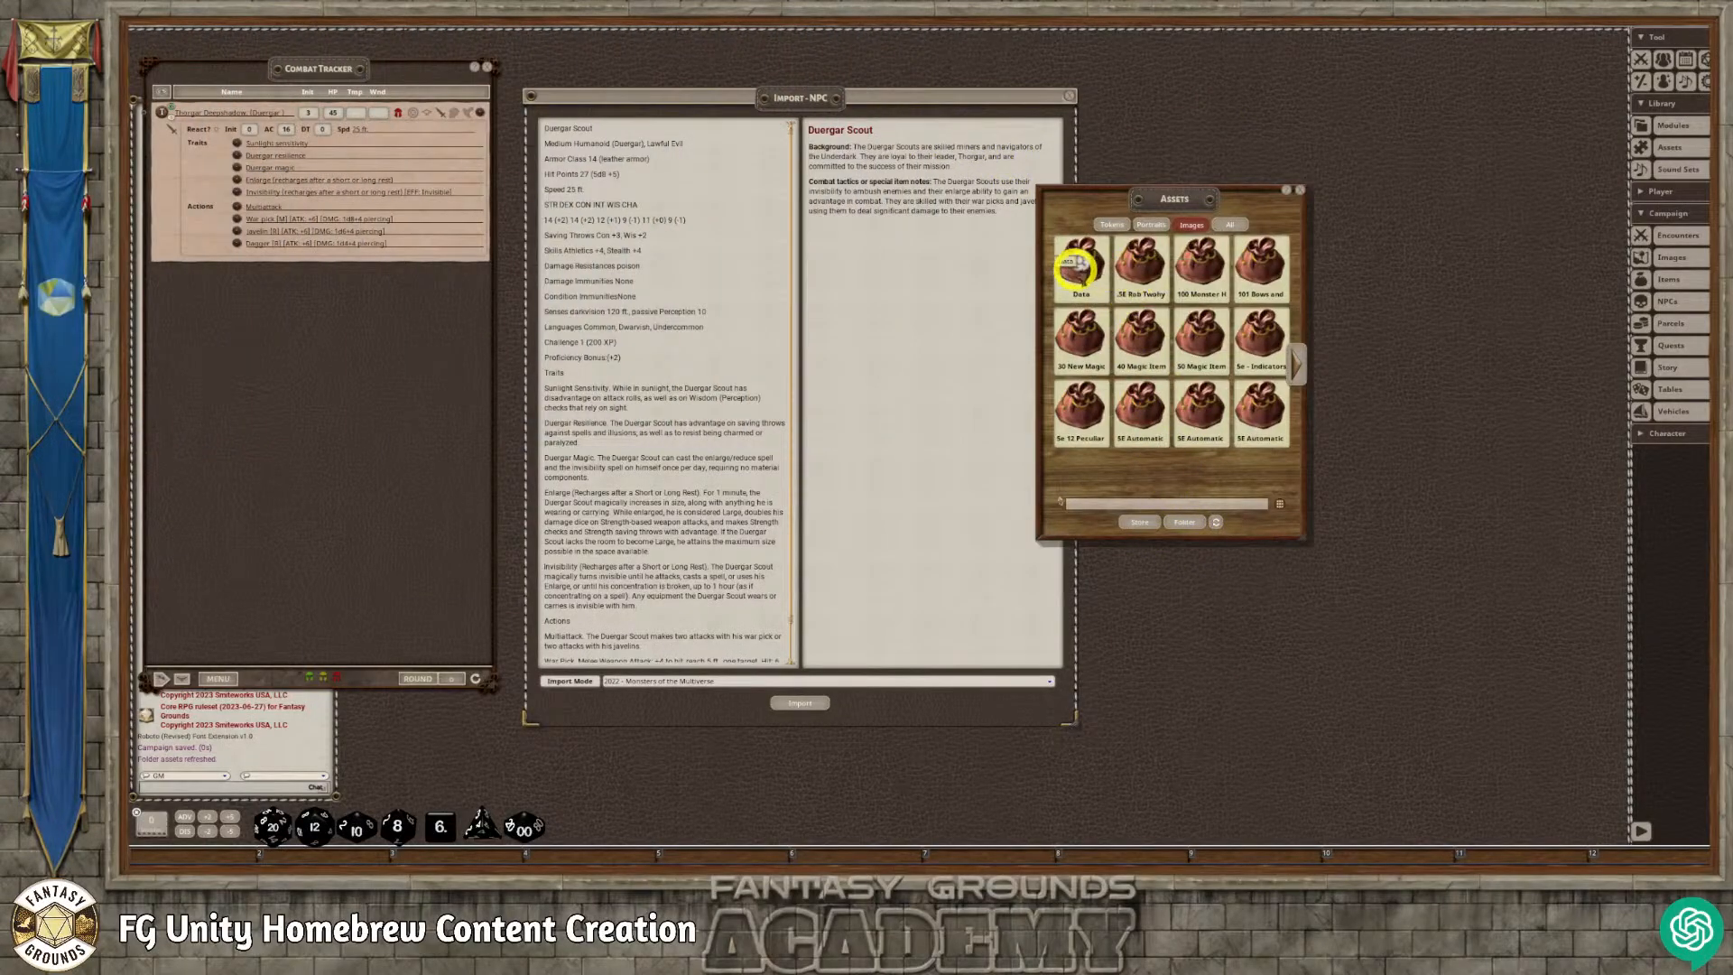
Enter the Data group of the image assets, try to open its disk folder from there, and close the console and Assets window.
left_click(1082, 267)
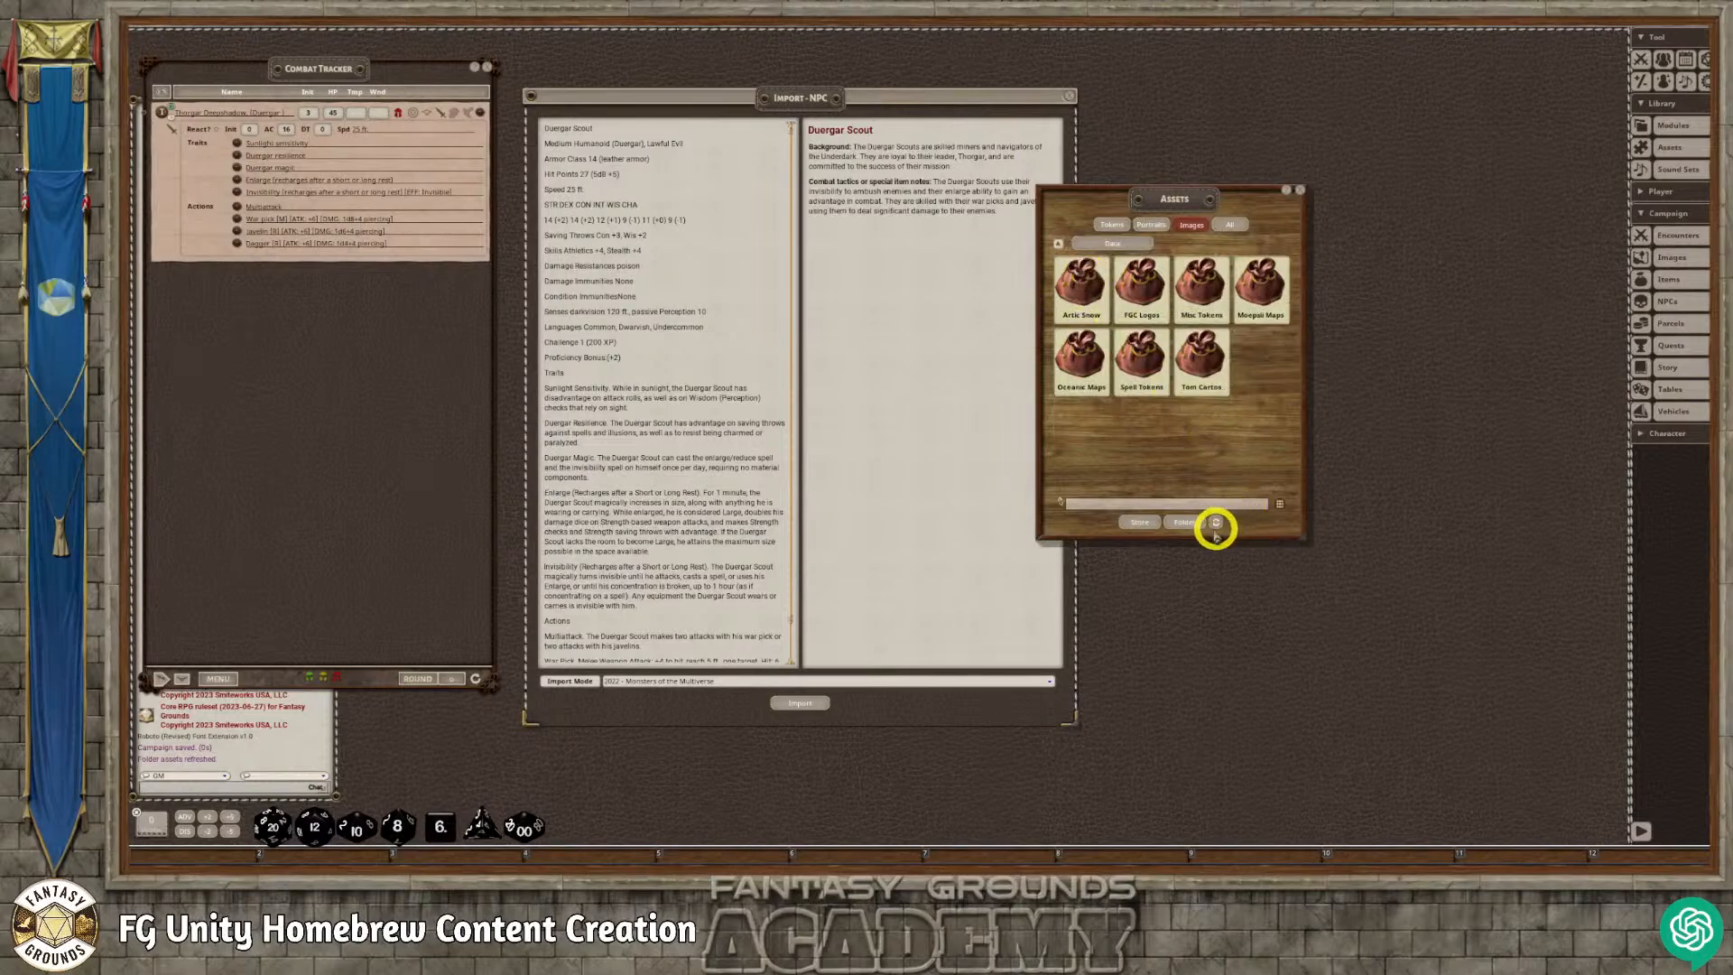
left_click(1182, 523)
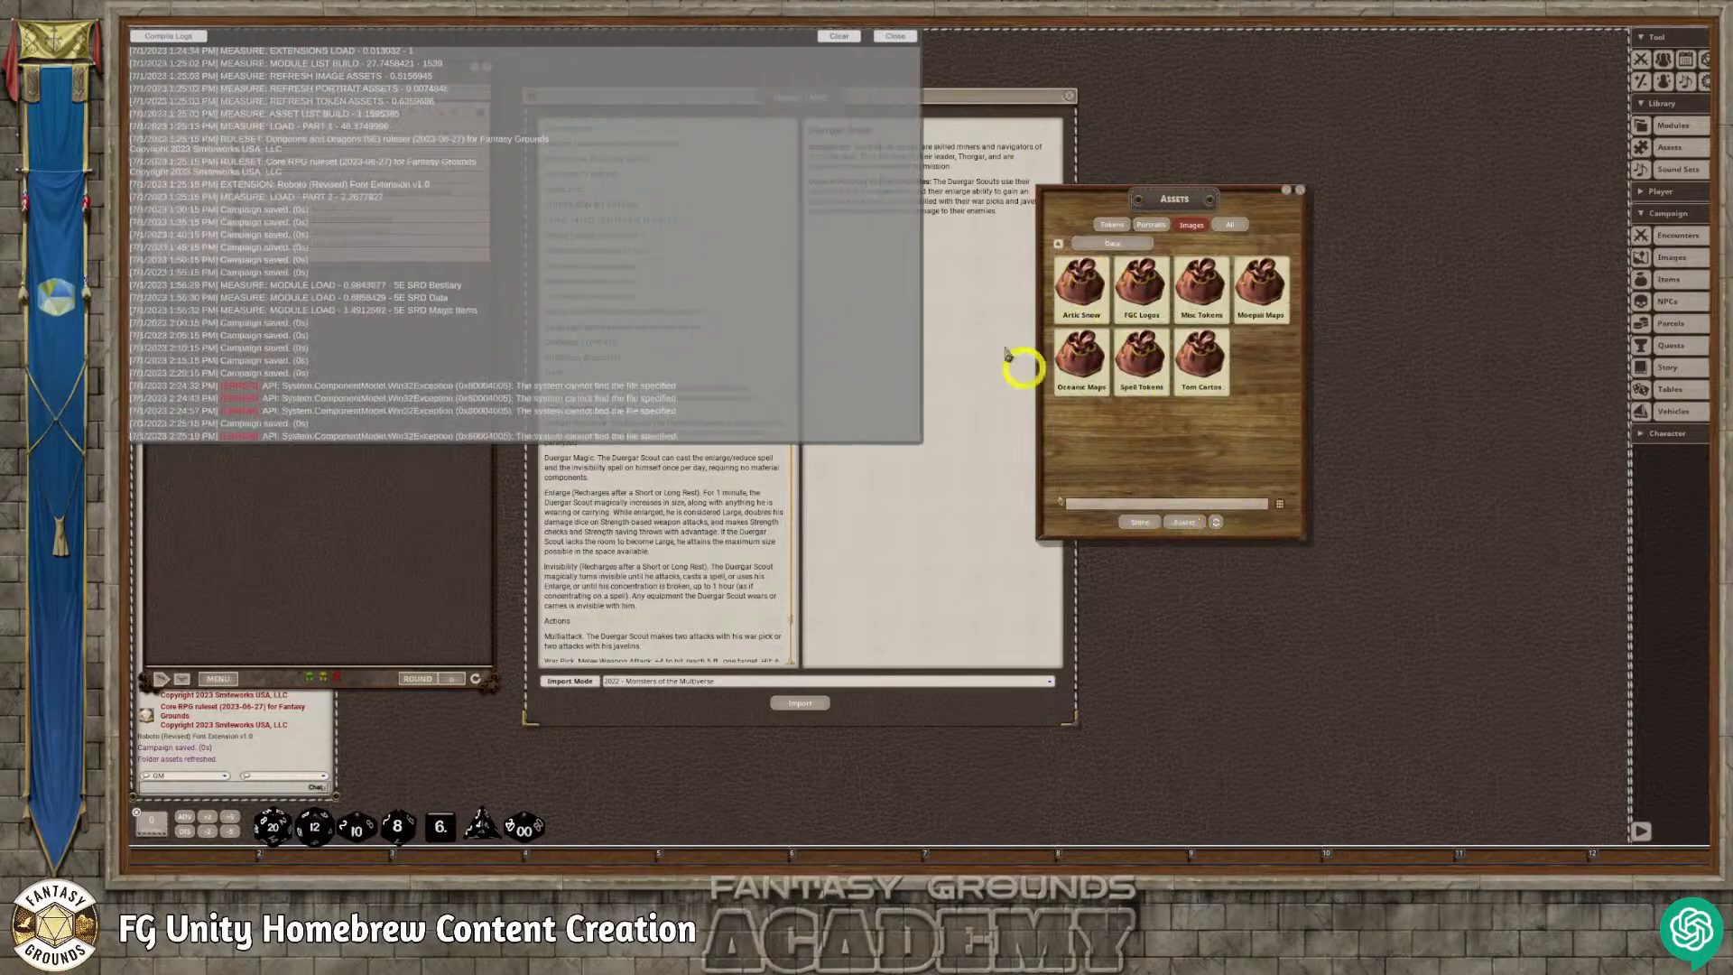
left_click(898, 37)
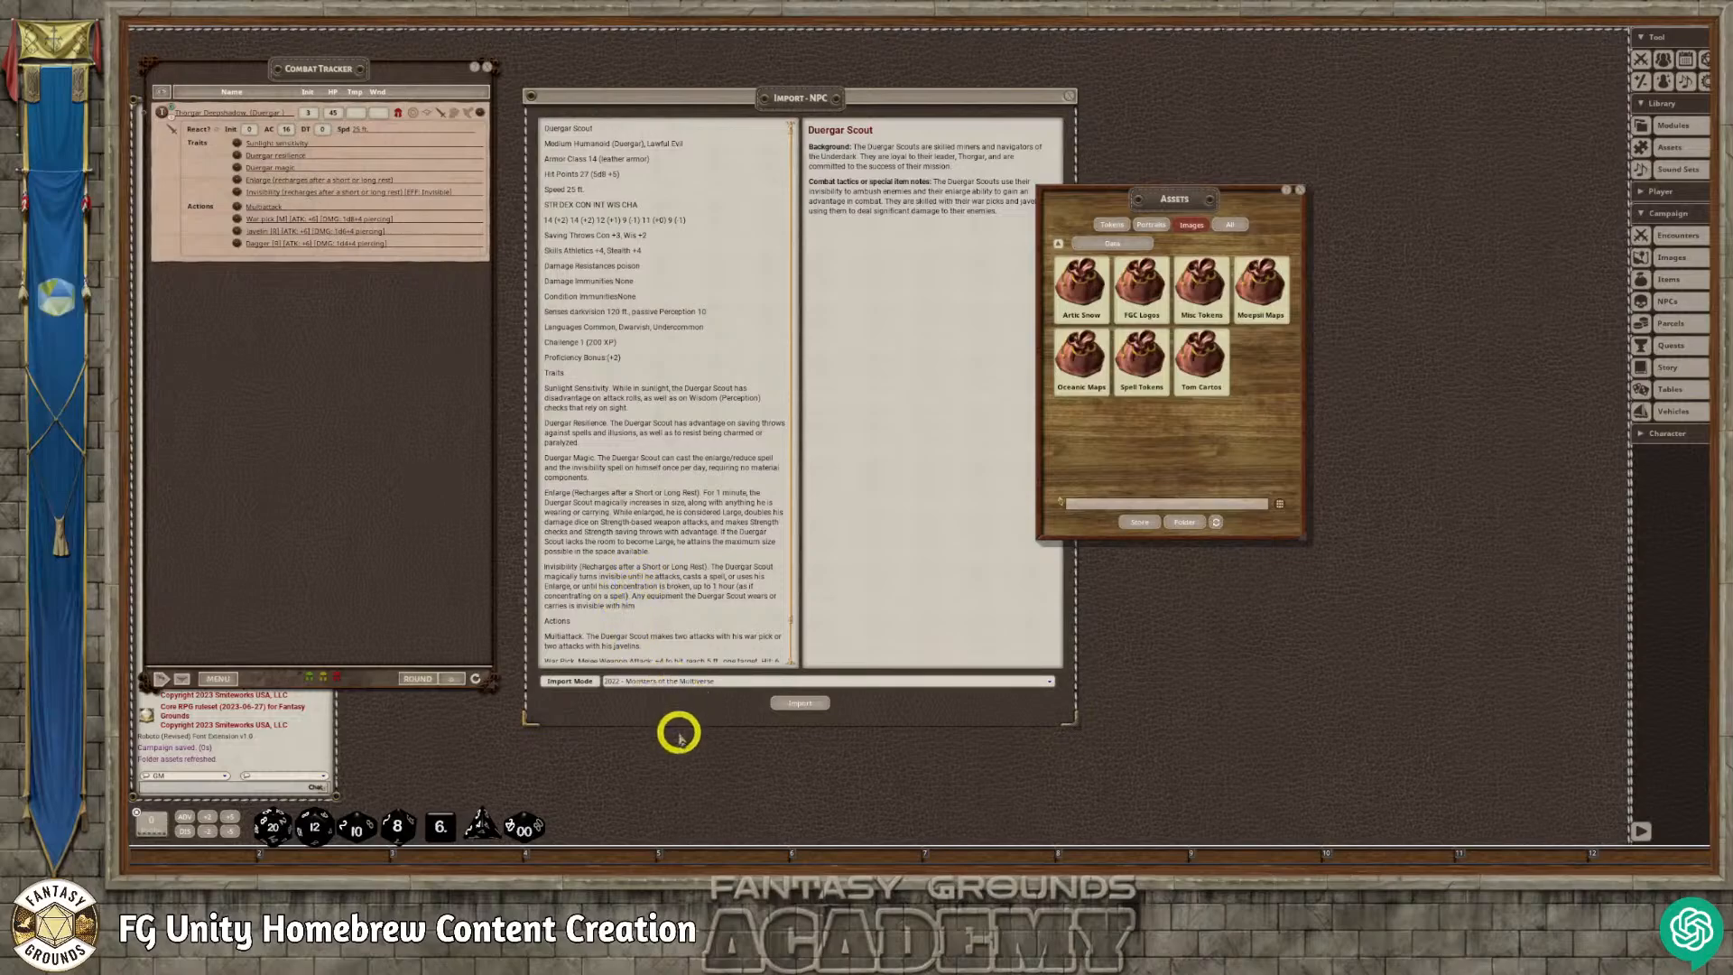
scroll(665, 600, "down", 2)
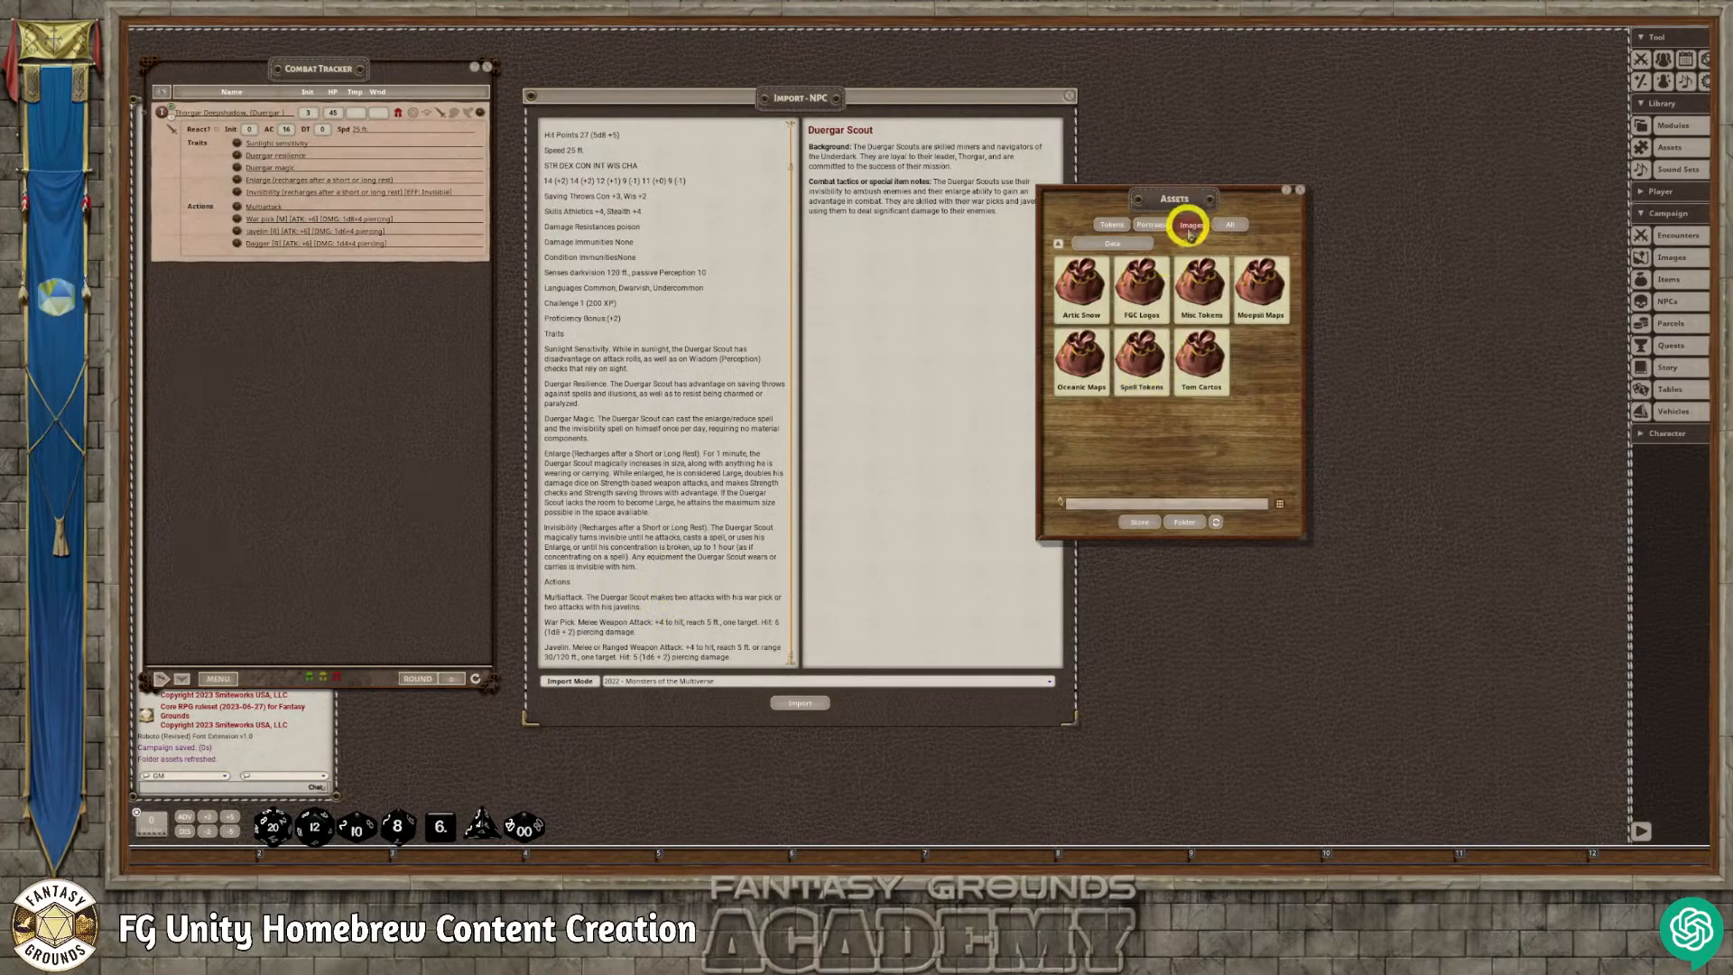
left_click(1190, 522)
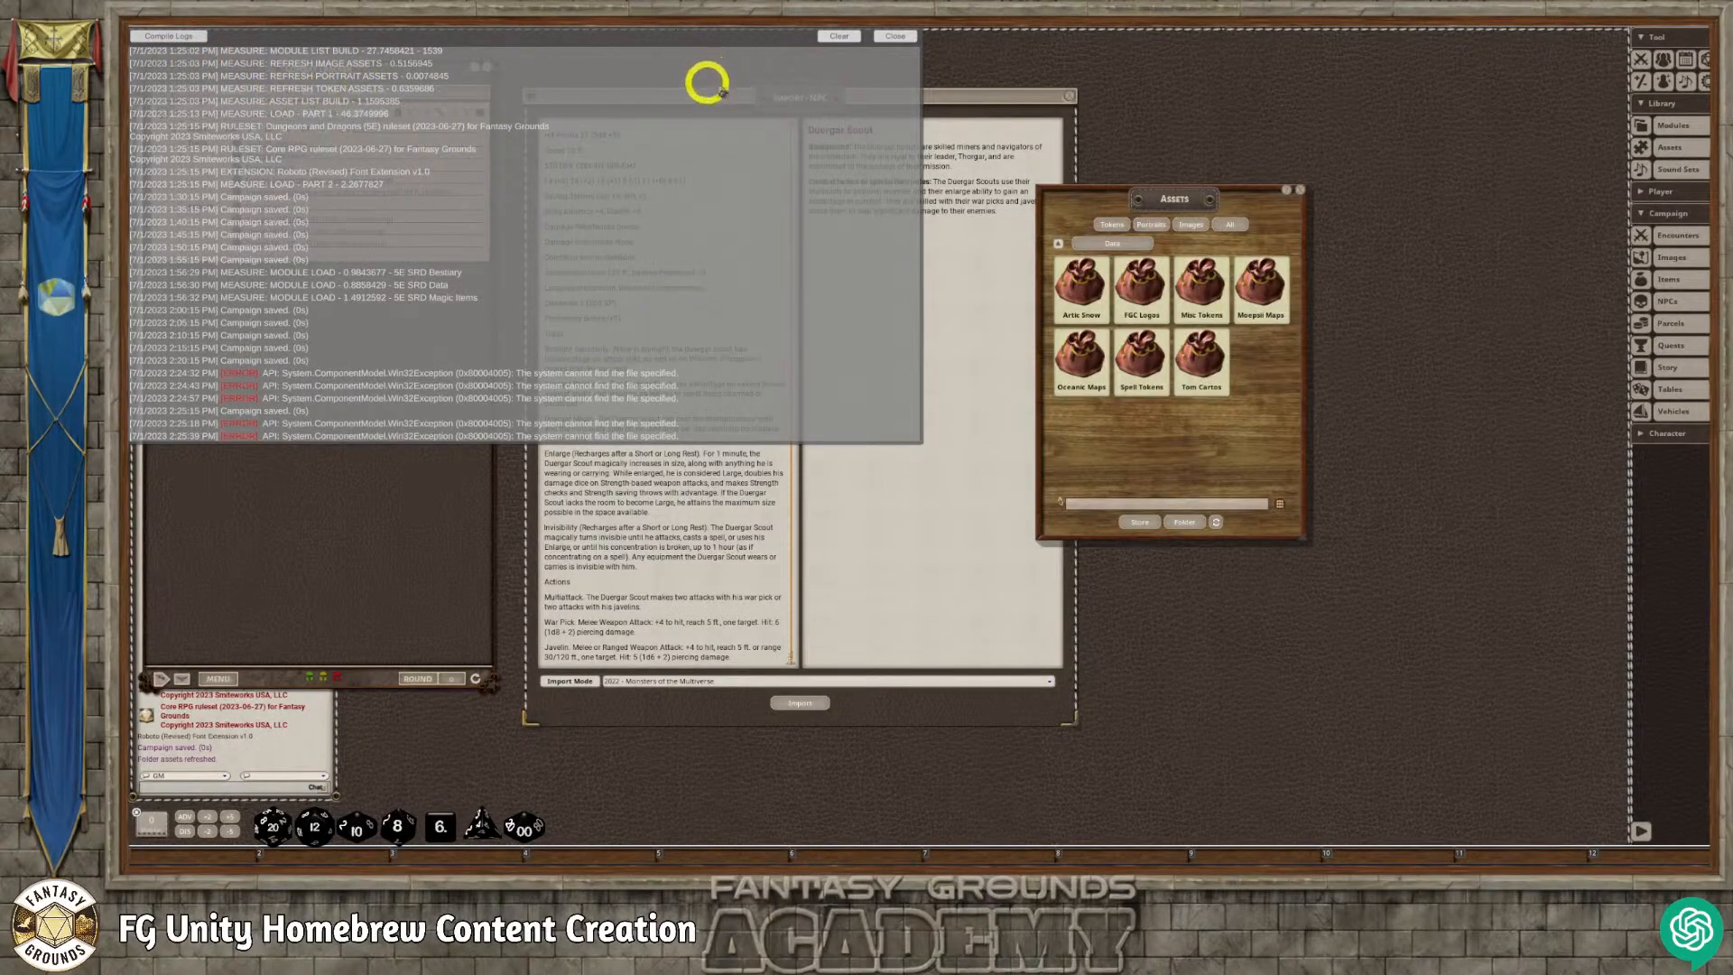
left_click(1299, 189)
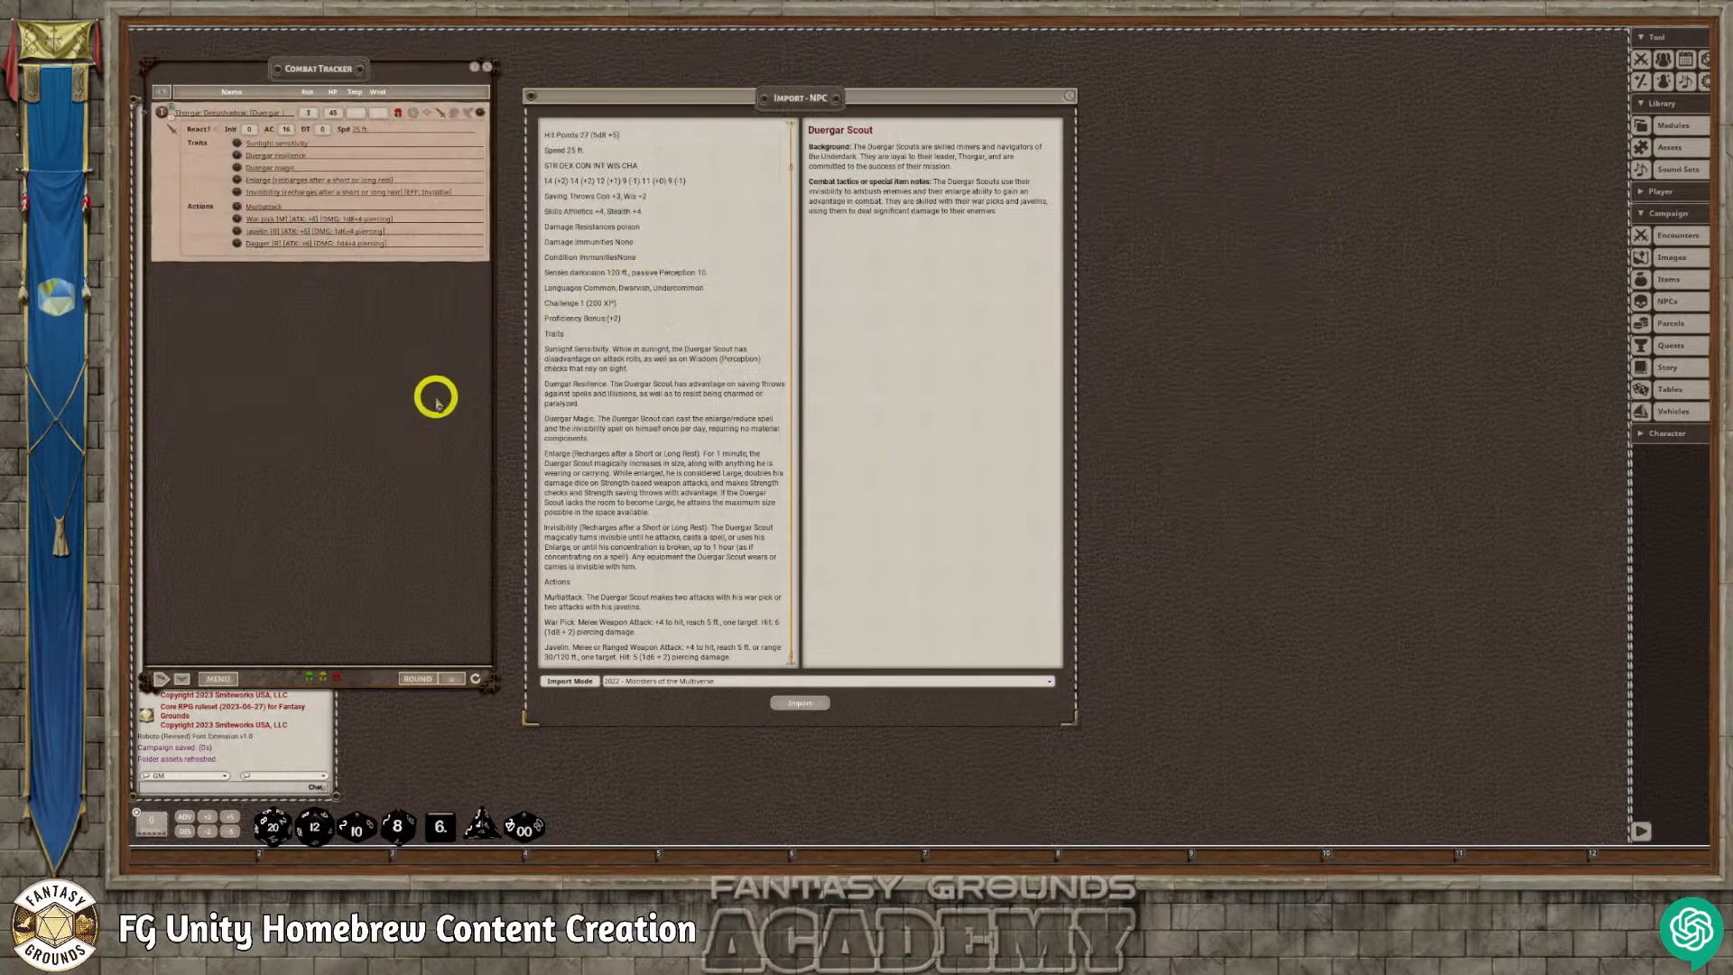